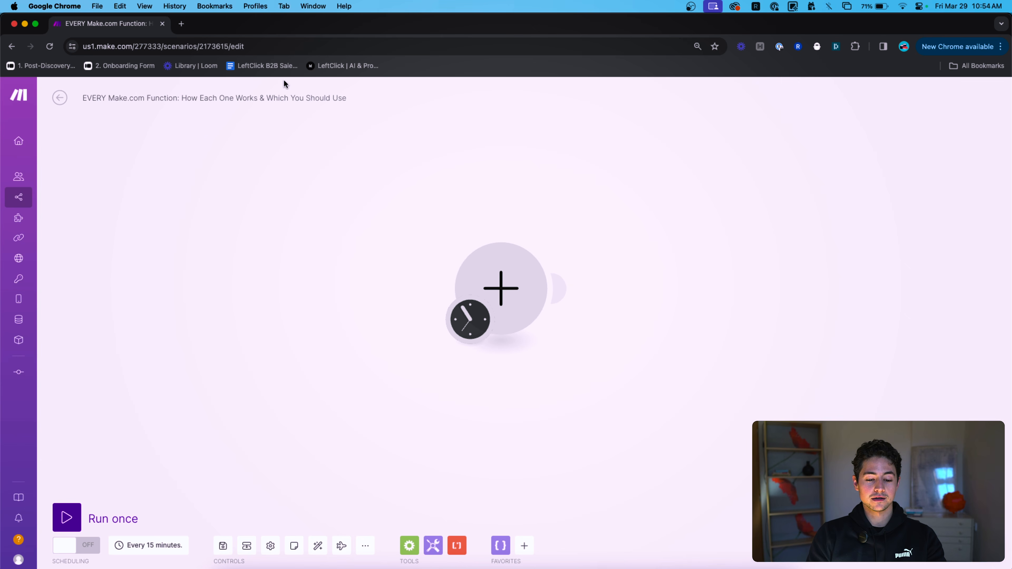
Add a Tools Set variable module to the empty scenario.
{"action": "left_click", "coordinate": [510, 259]}
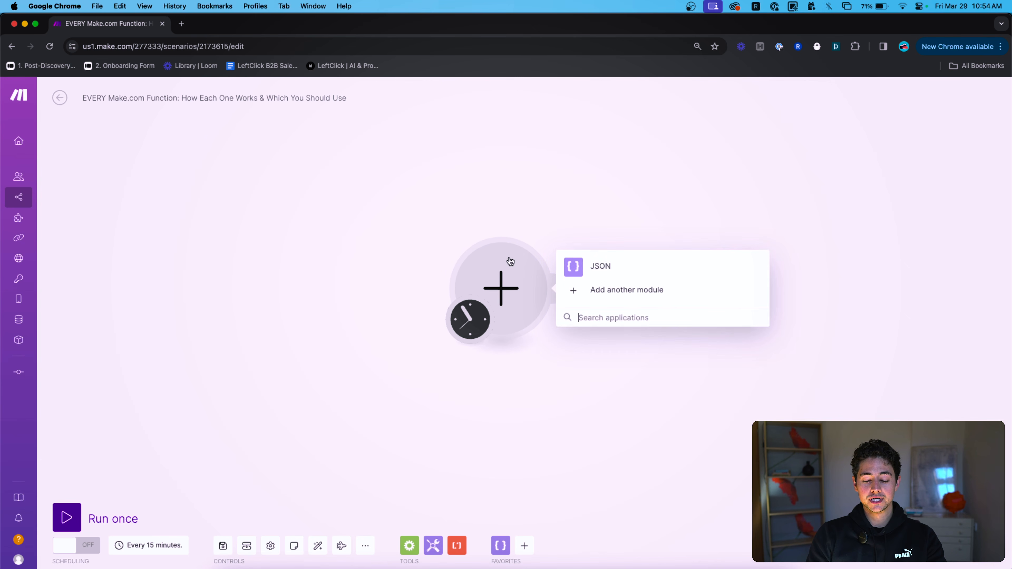
{"action": "left_click", "coordinate": [503, 441]}
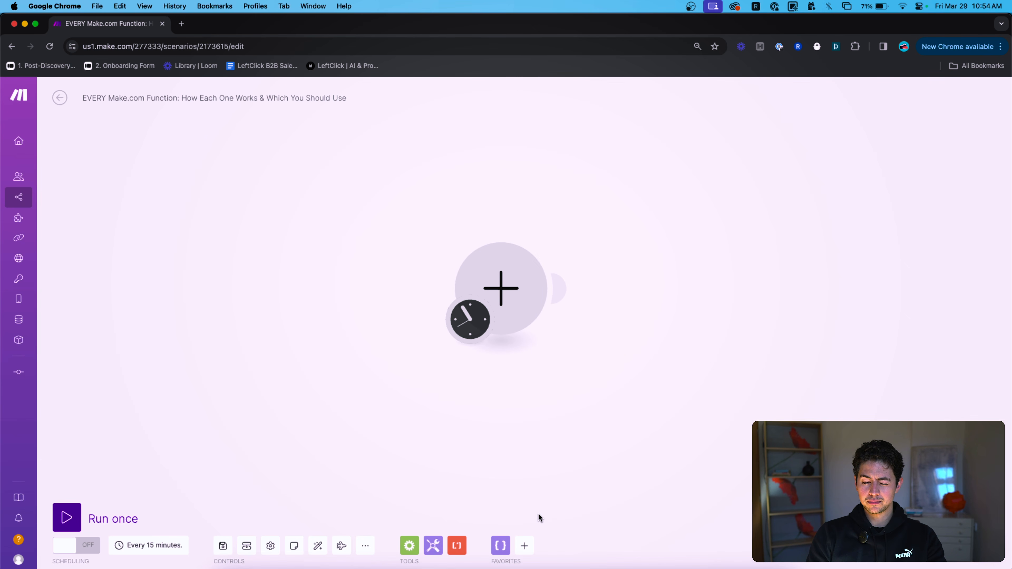
{"action": "left_click", "coordinate": [515, 314]}
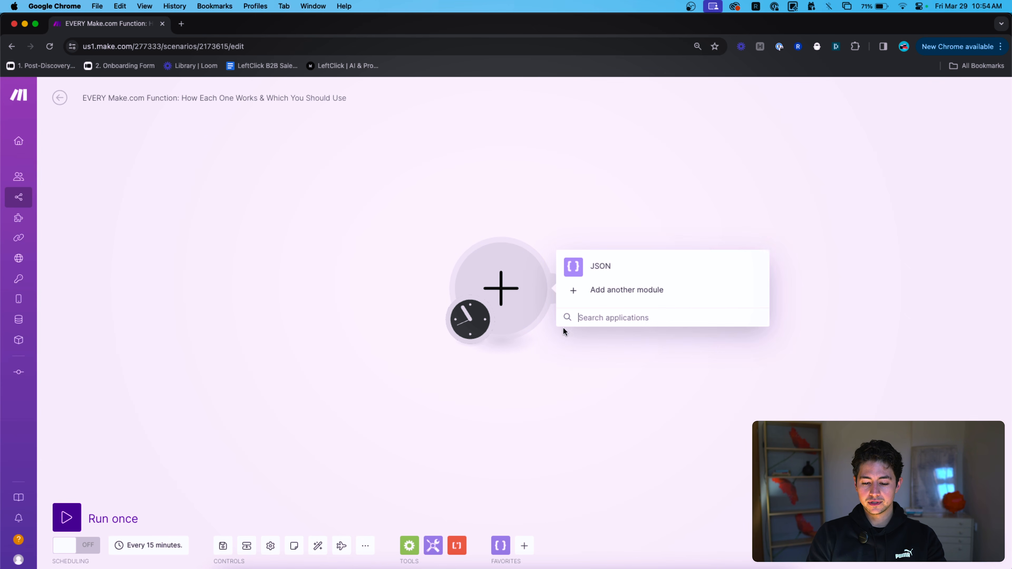
{"action": "left_click", "coordinate": [433, 546]}
{"action": "scroll", "coordinate": [520, 366], "scroll_direction": "down", "scroll_amount": 2}
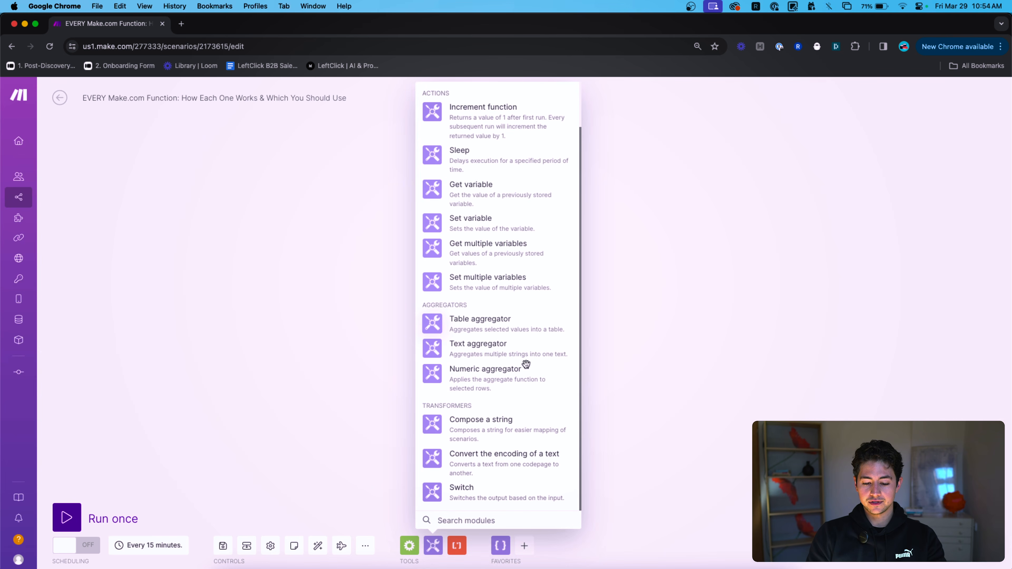
{"action": "left_click", "coordinate": [475, 222]}
Unlink the old connection so the Tools module starts the scenario, then focus Variable name.
{"action": "left_click", "coordinate": [522, 283]}
{"action": "left_click", "coordinate": [551, 301]}
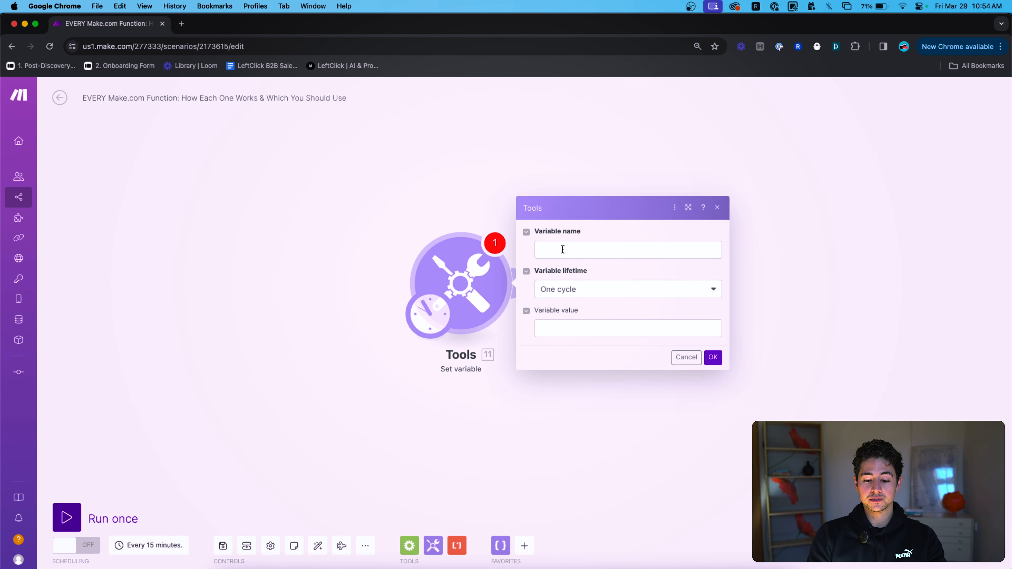
{"action": "left_click", "coordinate": [563, 249]}
Name the variable 'playground' and move to its value, zooming in the page.
{"action": "type", "text": "playground"}
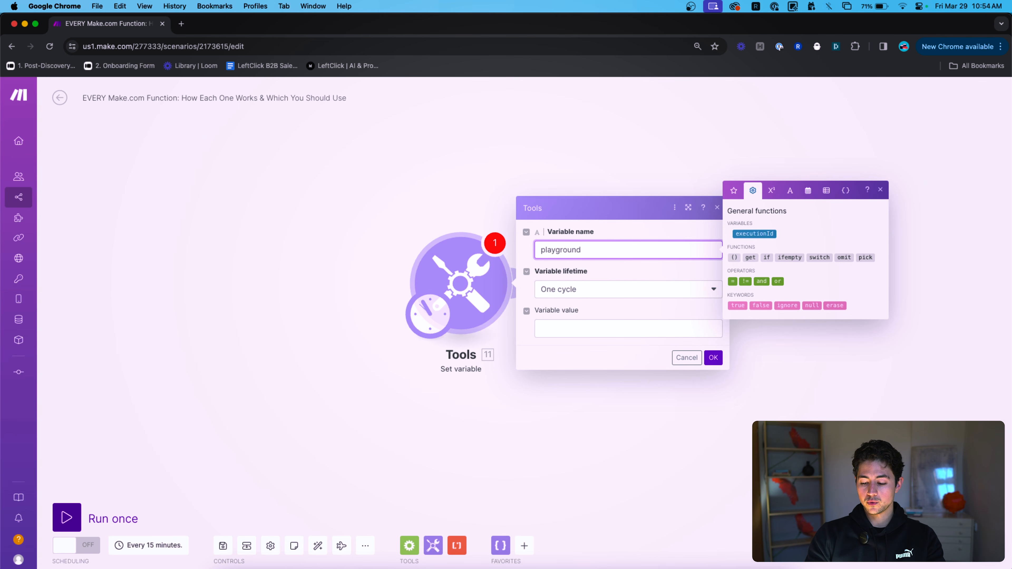
{"action": "left_click", "coordinate": [658, 334]}
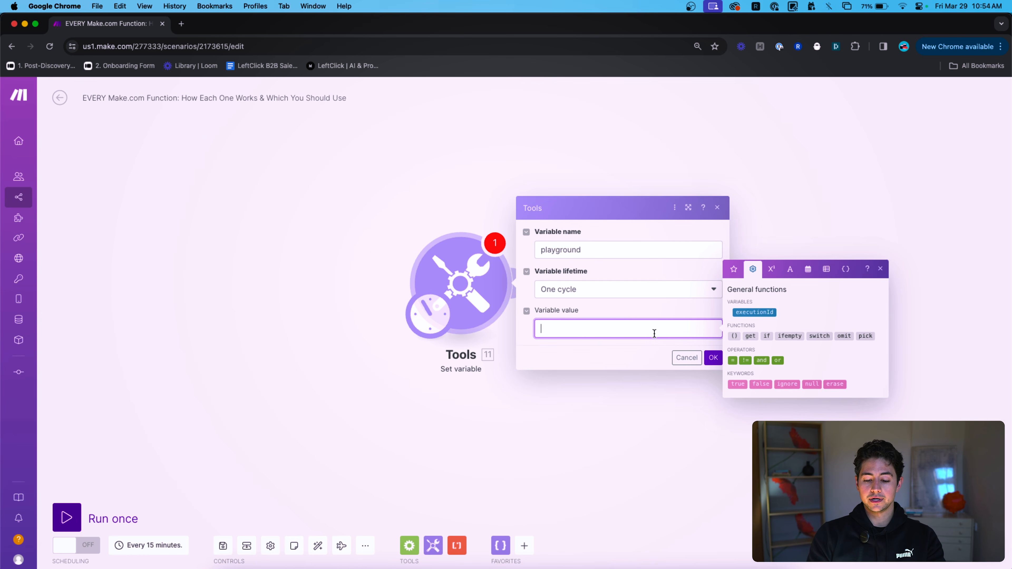
{"action": "key", "text": "super+equal"}
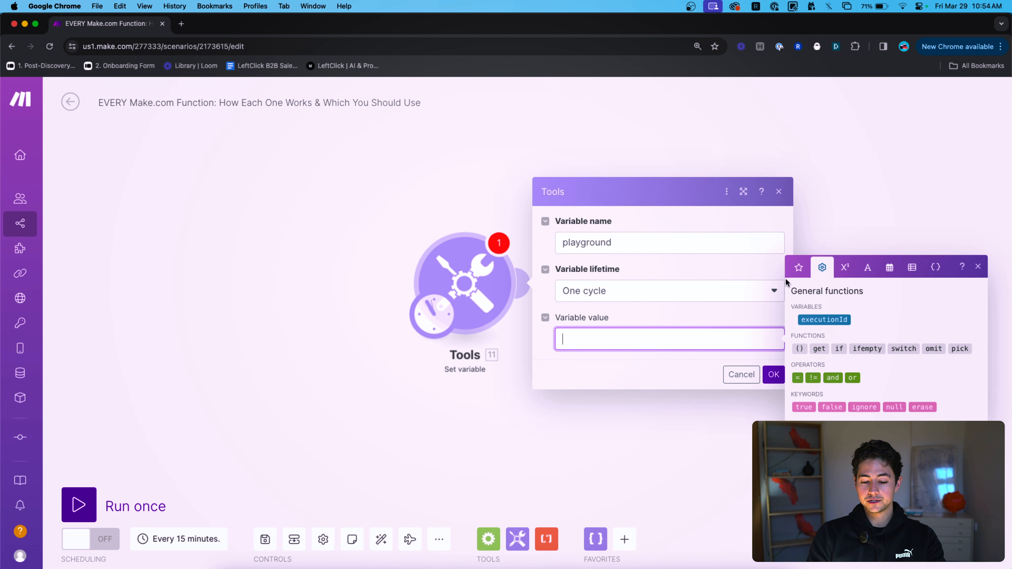
Browse the date, starred, general, math, text, array and variables function tabs.
{"action": "left_click", "coordinate": [892, 266]}
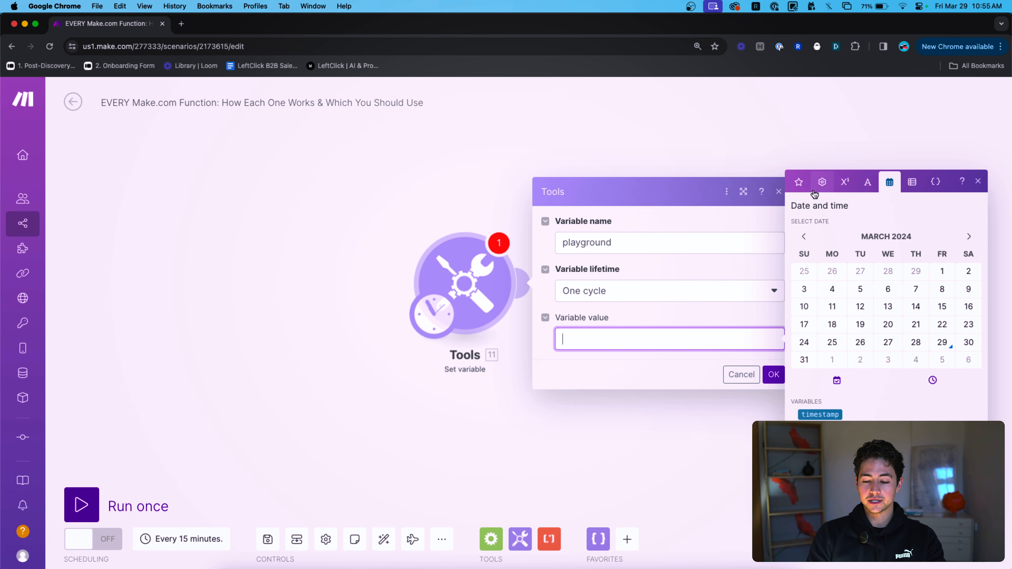
{"action": "left_click", "coordinate": [798, 183]}
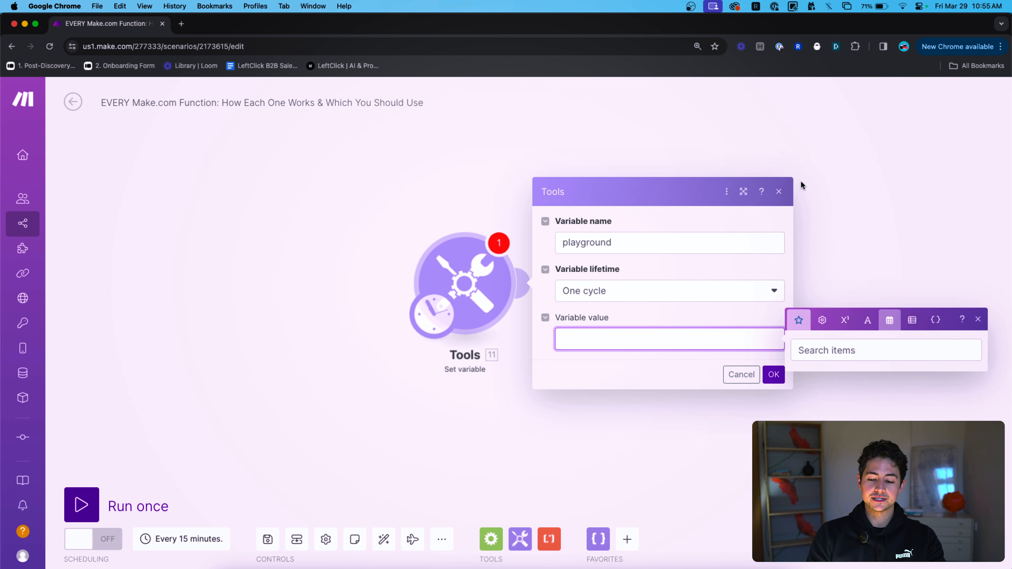
{"action": "left_click", "coordinate": [823, 322]}
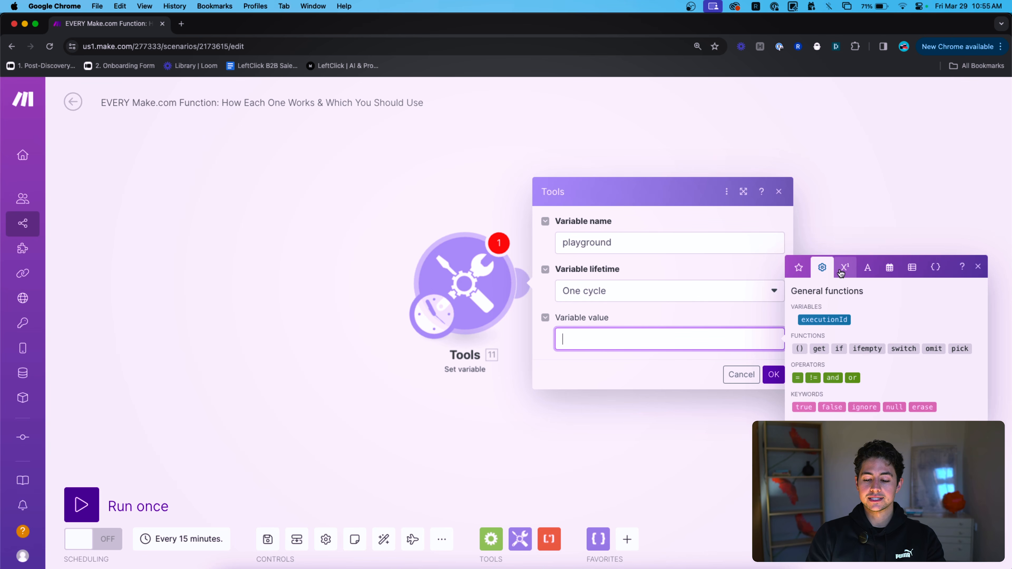
{"action": "left_click", "coordinate": [845, 271]}
{"action": "left_click", "coordinate": [866, 269]}
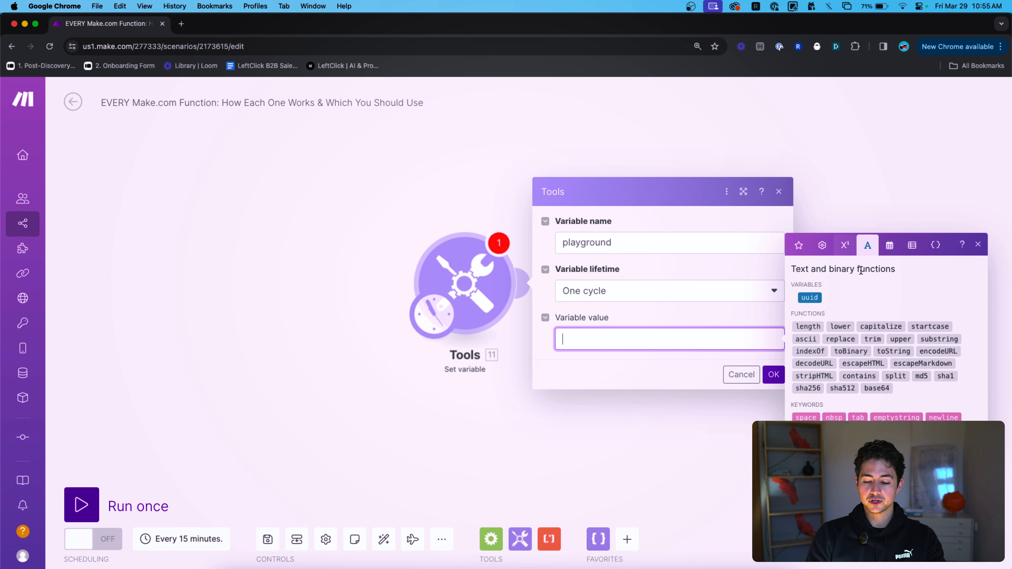
{"action": "left_click", "coordinate": [889, 246]}
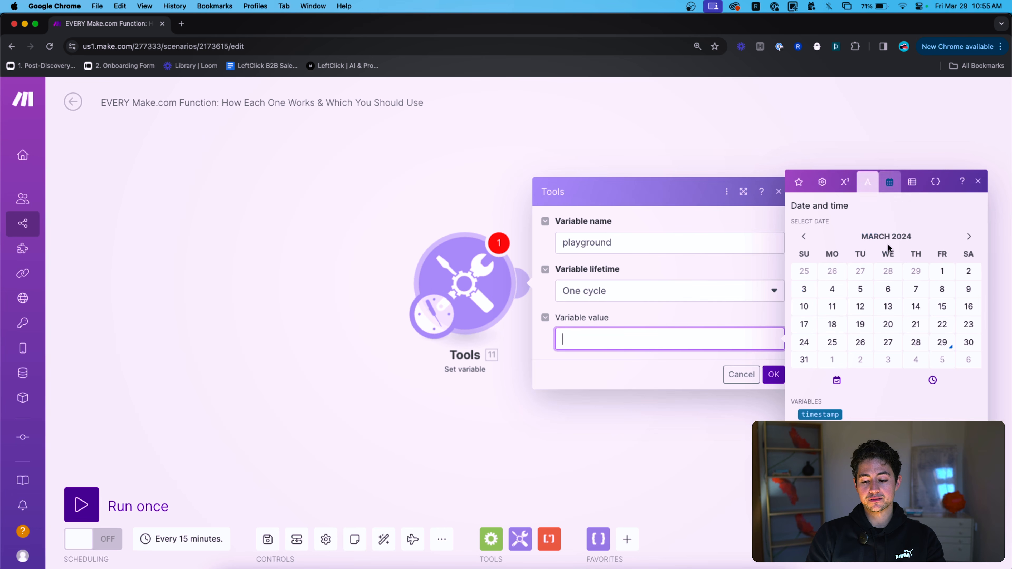
{"action": "left_click", "coordinate": [913, 180]}
{"action": "left_click", "coordinate": [936, 278]}
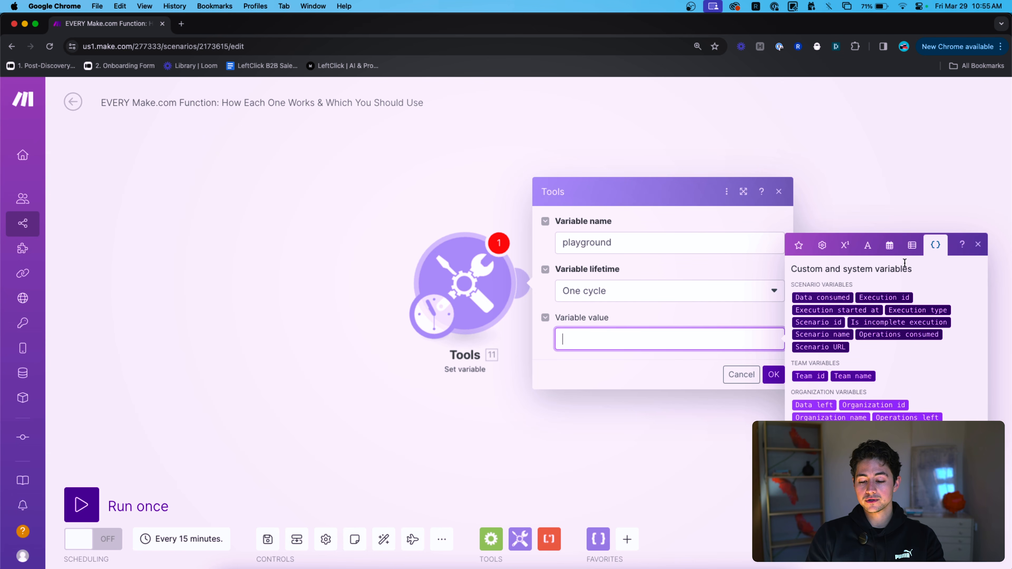
{"action": "left_click", "coordinate": [822, 246]}
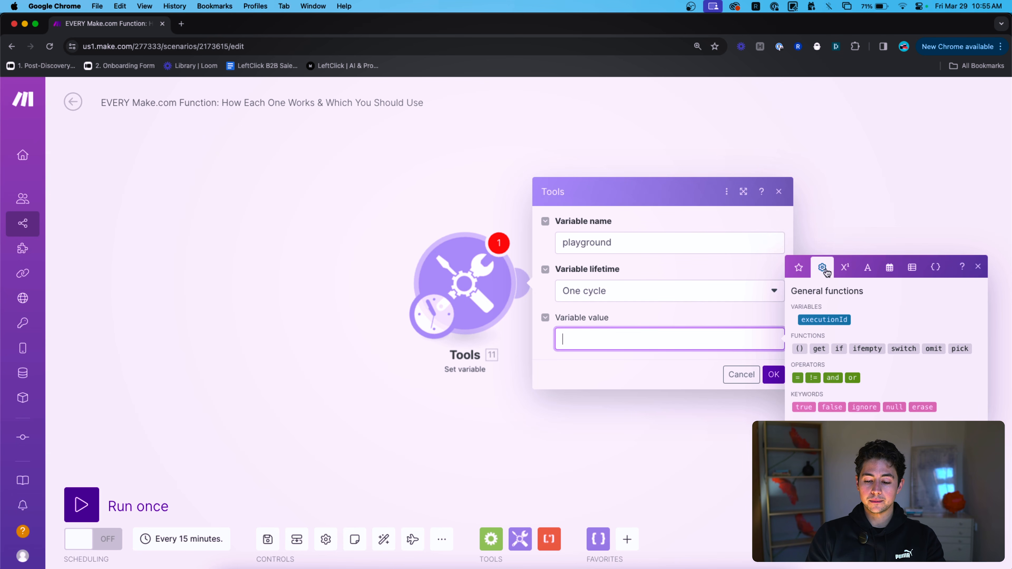
{"action": "left_click", "coordinate": [843, 273]}
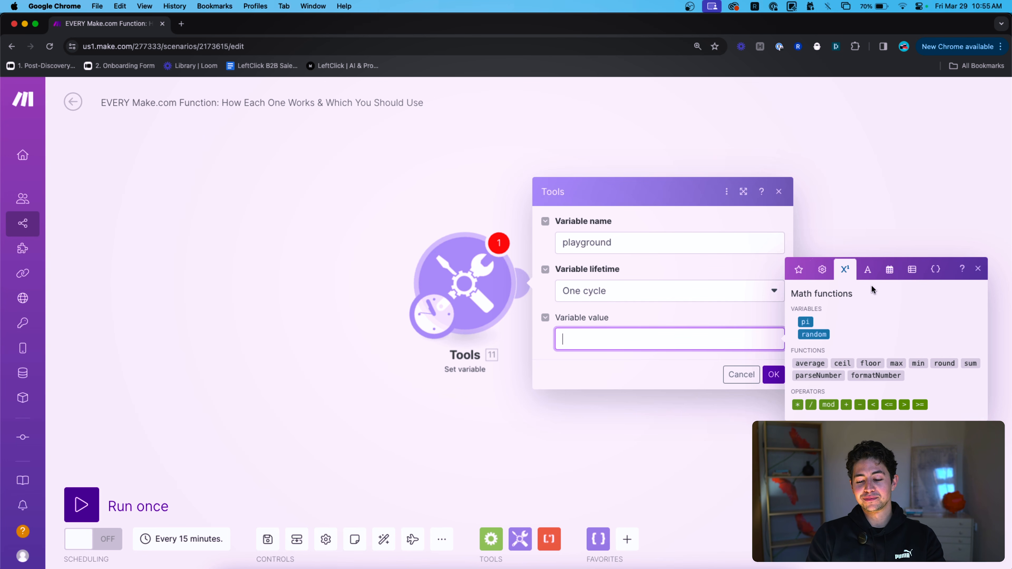
Cycle through the function tabs, ending on Text and binary functions like length and lower.
{"action": "left_click", "coordinate": [871, 275]}
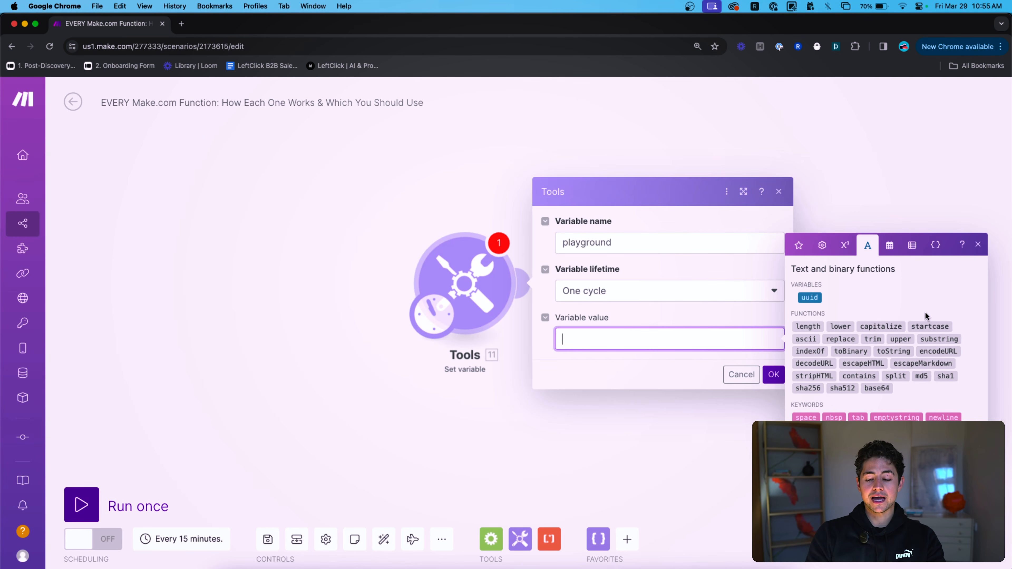
{"action": "left_click", "coordinate": [889, 245]}
{"action": "left_click", "coordinate": [843, 182]}
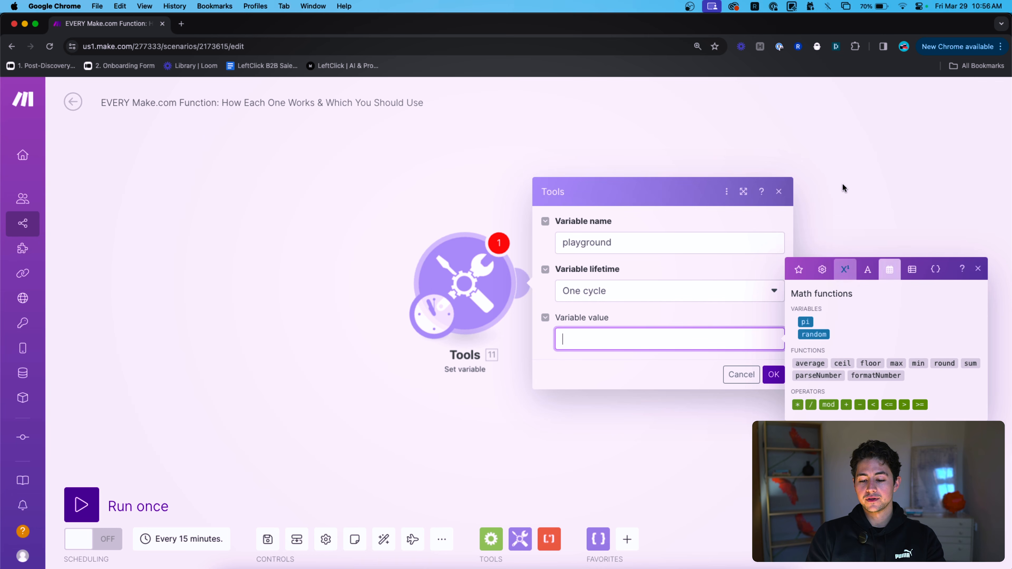
{"action": "left_click", "coordinate": [822, 267]}
{"action": "left_click", "coordinate": [935, 266]}
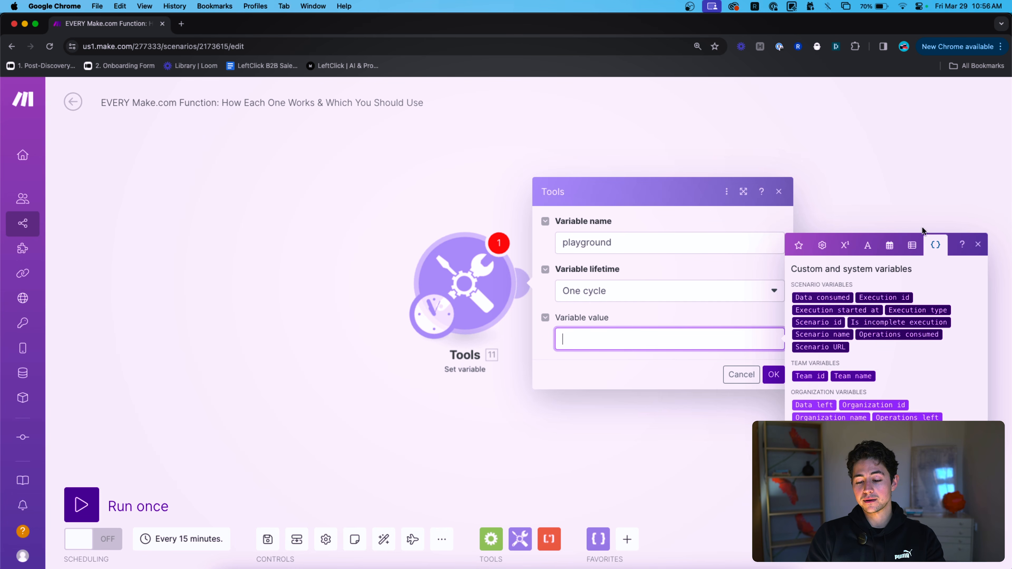
{"action": "left_click", "coordinate": [857, 252]}
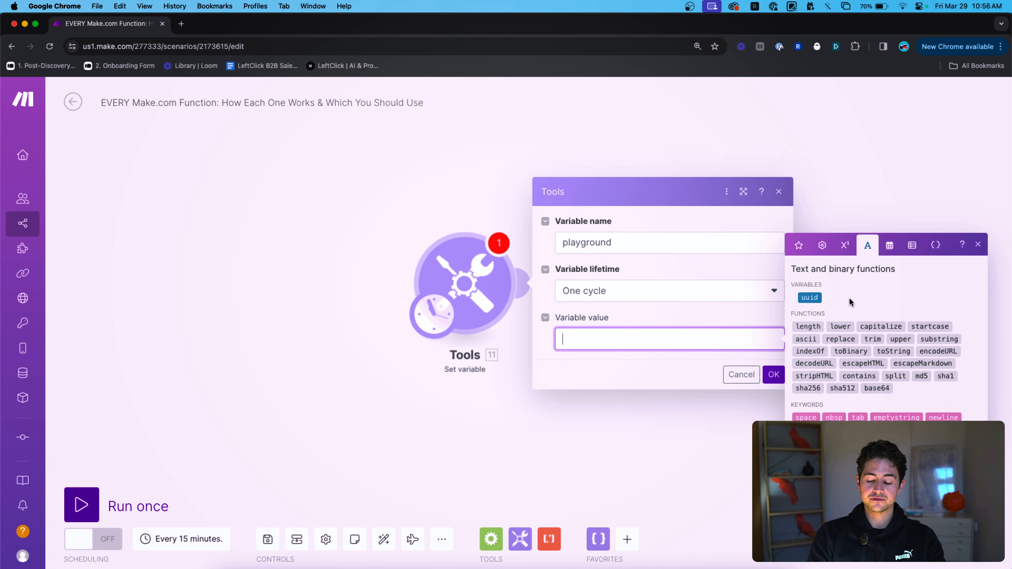
Set playground to length(averylongstring), save, and run only this module.
{"action": "left_click", "coordinate": [808, 326]}
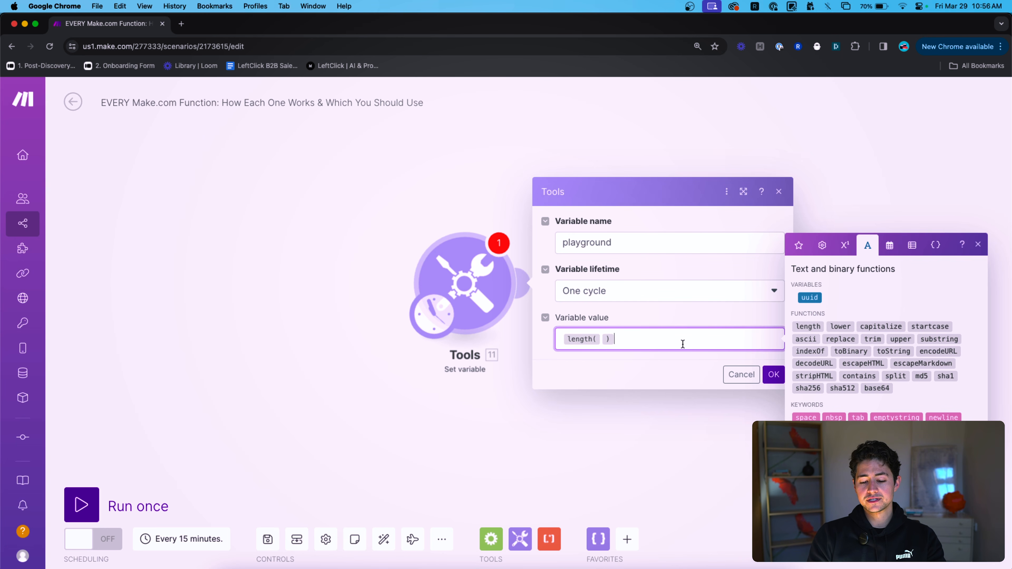
{"action": "key", "text": "Left"}
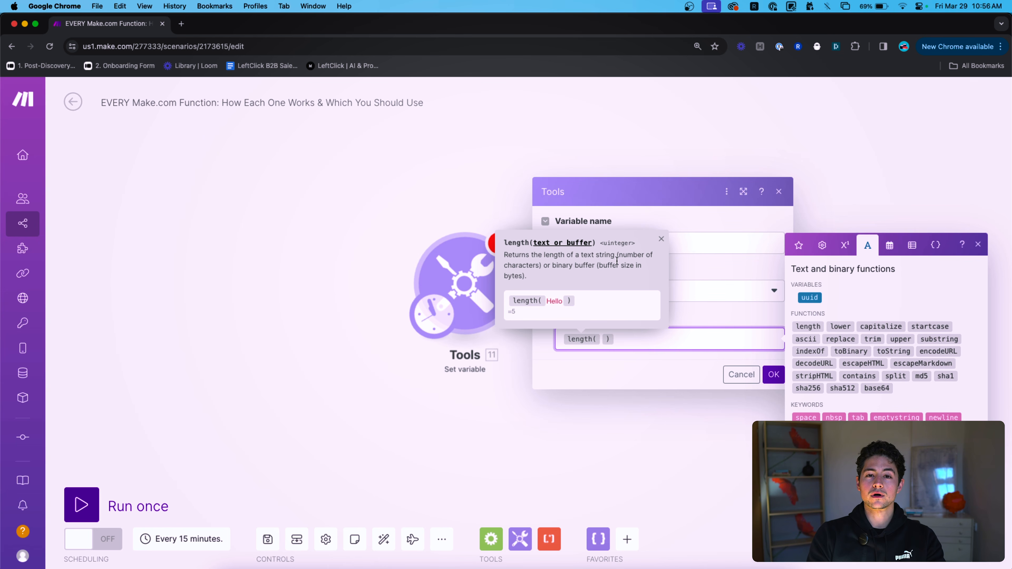
{"action": "type", "text": "averylongstring"}
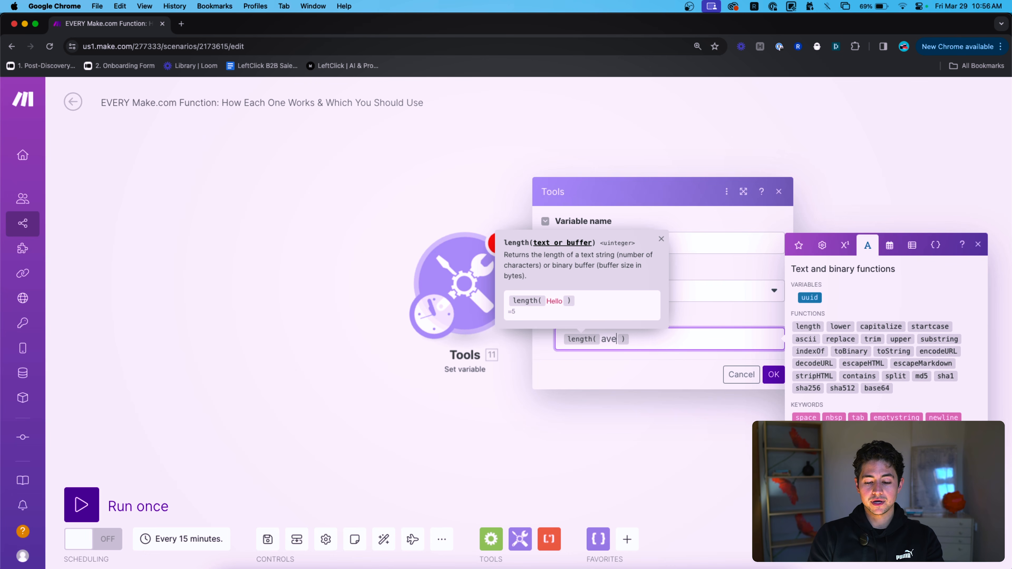
{"action": "left_click", "coordinate": [773, 374]}
{"action": "right_click", "coordinate": [474, 271]}
{"action": "left_click", "coordinate": [502, 308]}
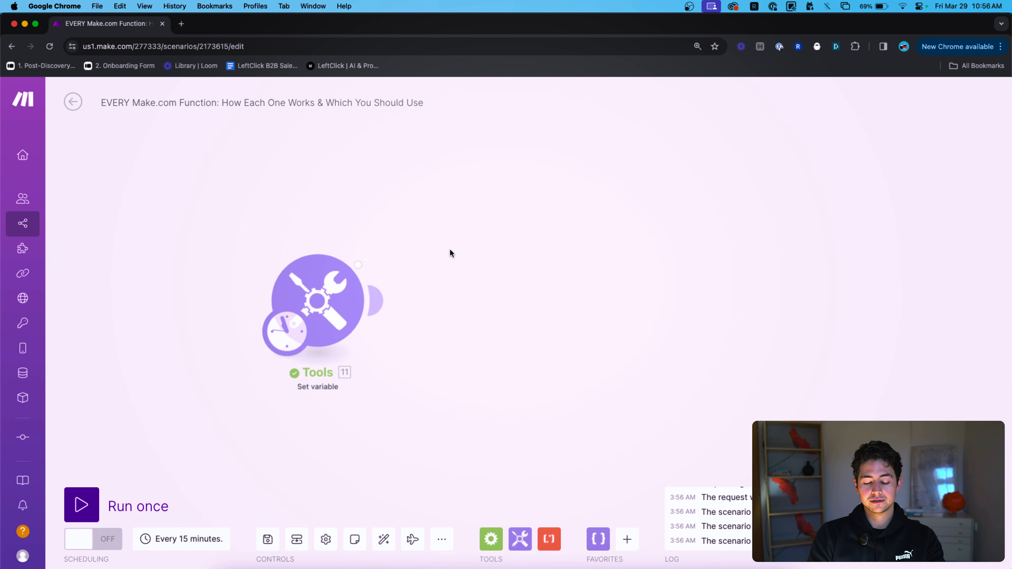
Check the run output showing playground = 15.
{"action": "left_click", "coordinate": [378, 241]}
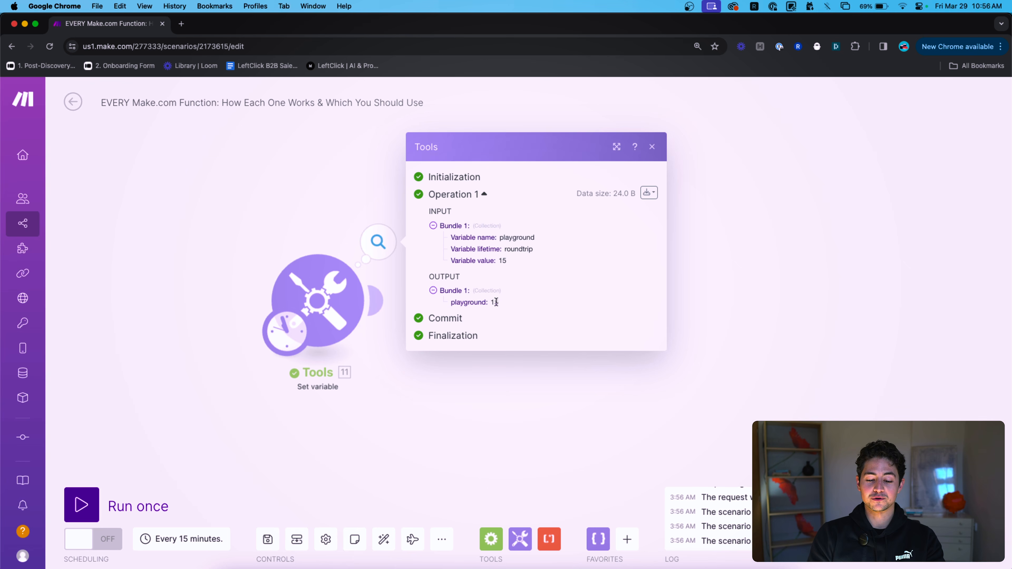
{"action": "left_click", "coordinate": [309, 252]}
{"action": "left_click", "coordinate": [533, 356]}
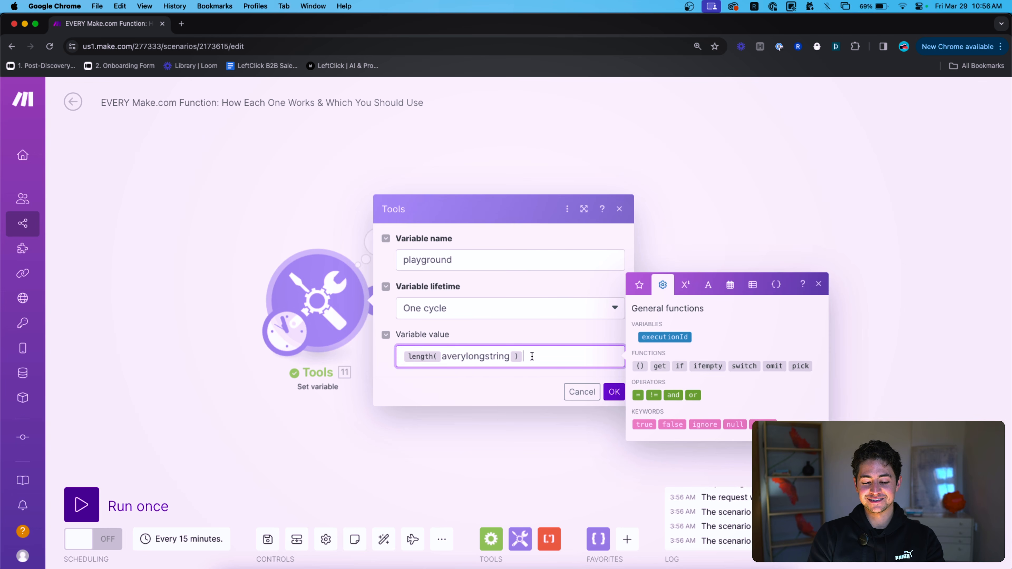
{"action": "left_click", "coordinate": [475, 356]}
{"action": "double_click", "coordinate": [475, 356]}
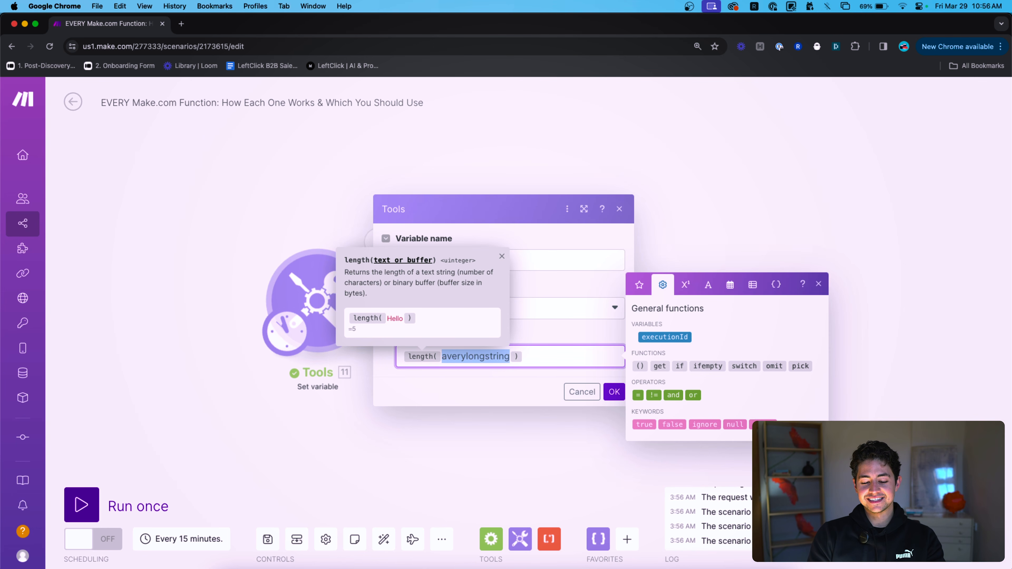
{"action": "left_click", "coordinate": [360, 242]}
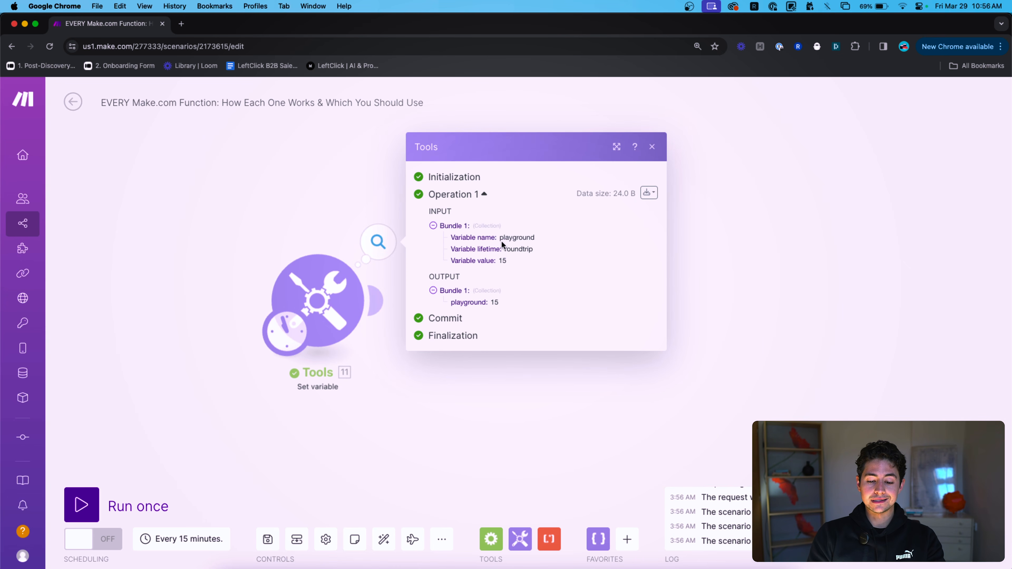
Delete the length formula from the variable value.
{"action": "left_click", "coordinate": [334, 293]}
{"action": "left_click", "coordinate": [544, 366]}
{"action": "key", "text": "alt+BackSpace"}
{"action": "key", "text": "alt+BackSpace"}
{"action": "key", "text": "alt+BackSpace"}
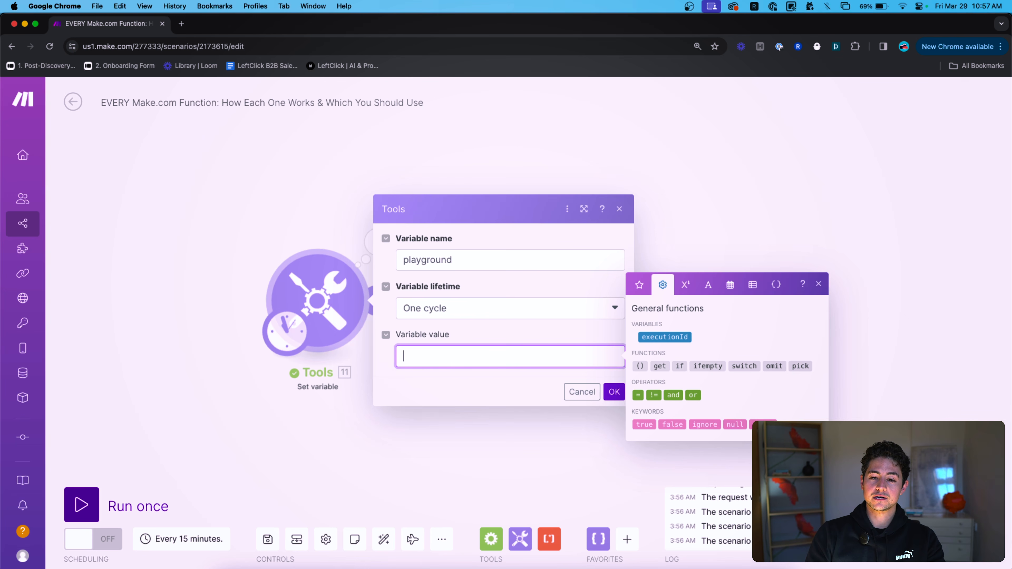
{"action": "type", "text": "https://"}
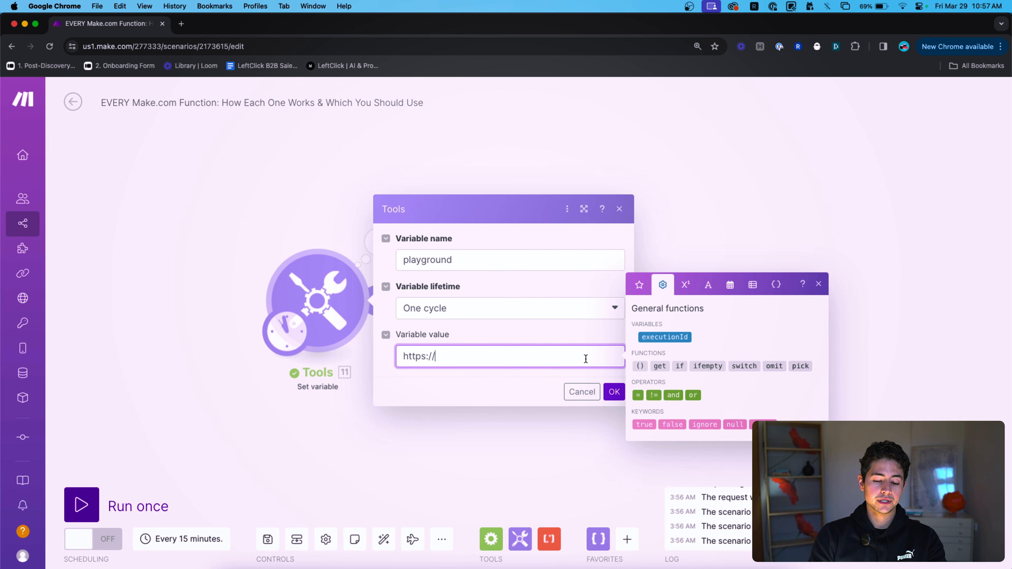
Set the value to lower(HELLO), save, and run only the Tools module.
{"action": "left_click", "coordinate": [707, 295]}
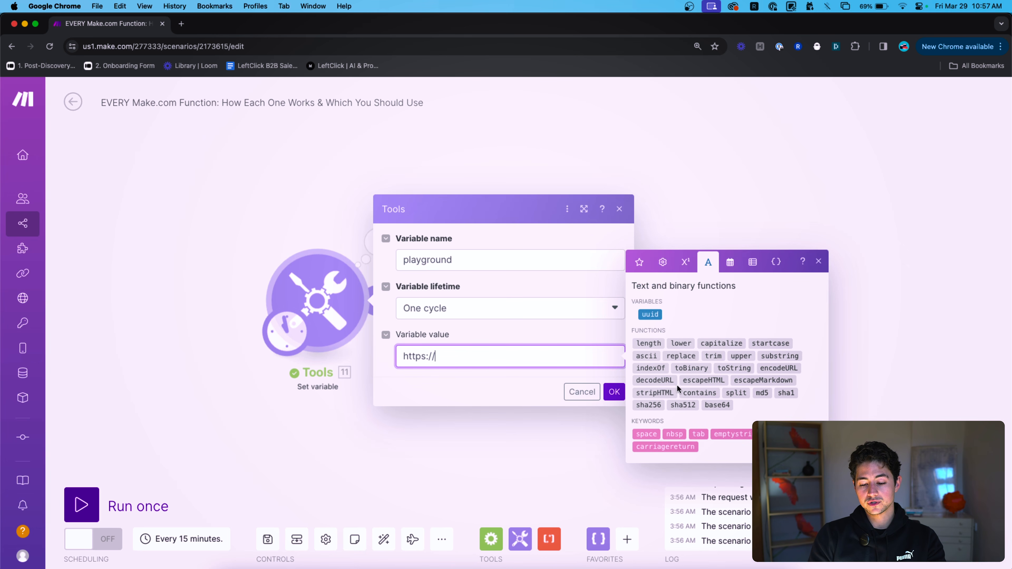
{"action": "type", "text": "("}
{"action": "mouse_move", "coordinate": [691, 342]}
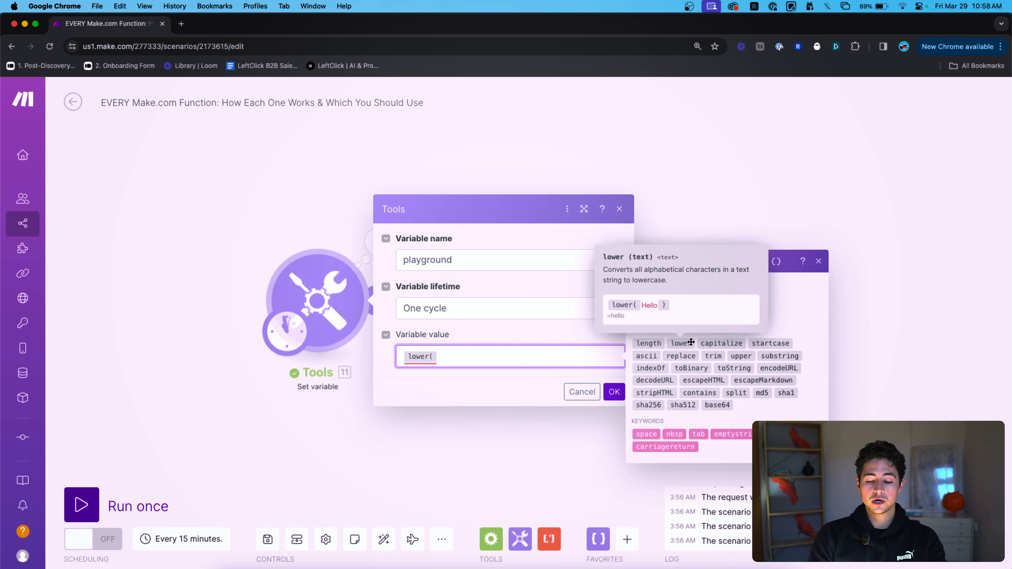
{"action": "type", "text": "H"}
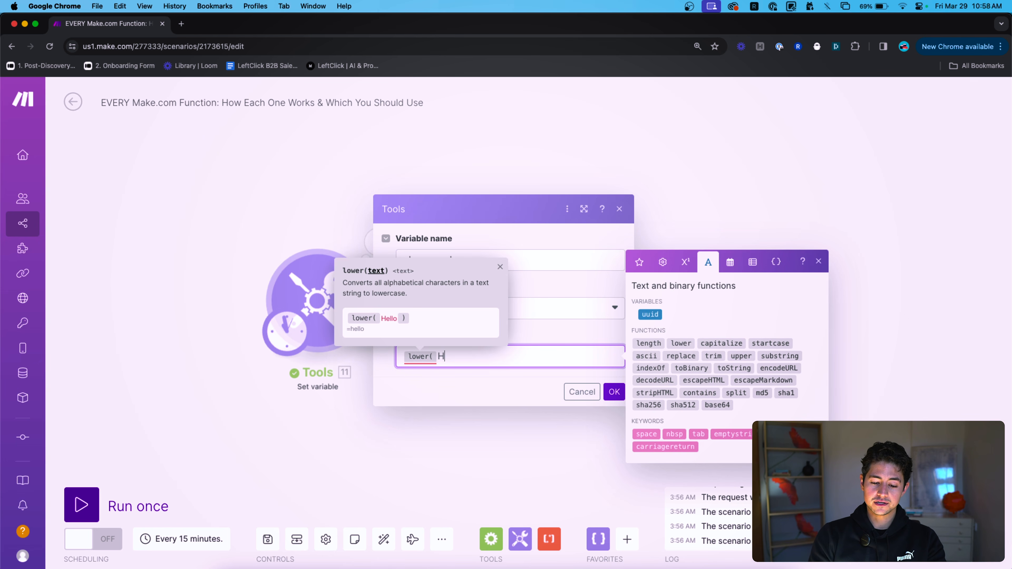
{"action": "type", "text": "ELLO )"}
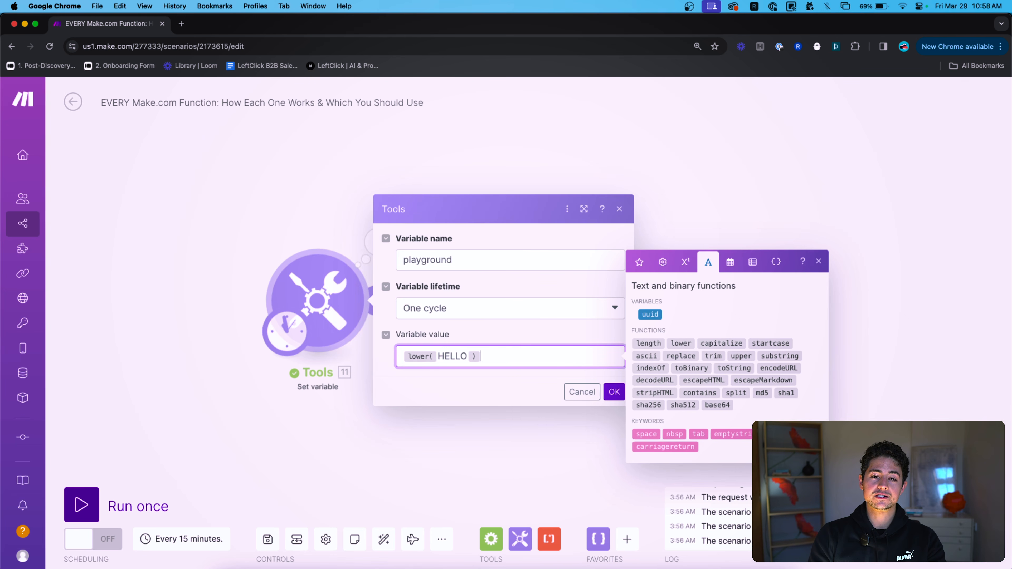
{"action": "left_click", "coordinate": [611, 395]}
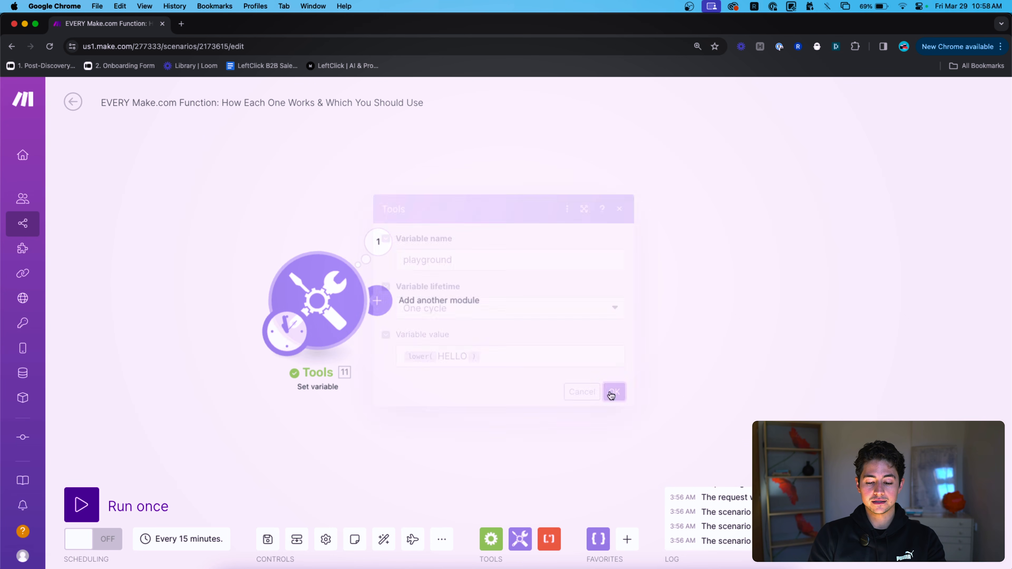
{"action": "right_click", "coordinate": [333, 282]}
{"action": "left_click", "coordinate": [361, 312]}
Check the run output, which shows playground = hello.
{"action": "left_click", "coordinate": [387, 247]}
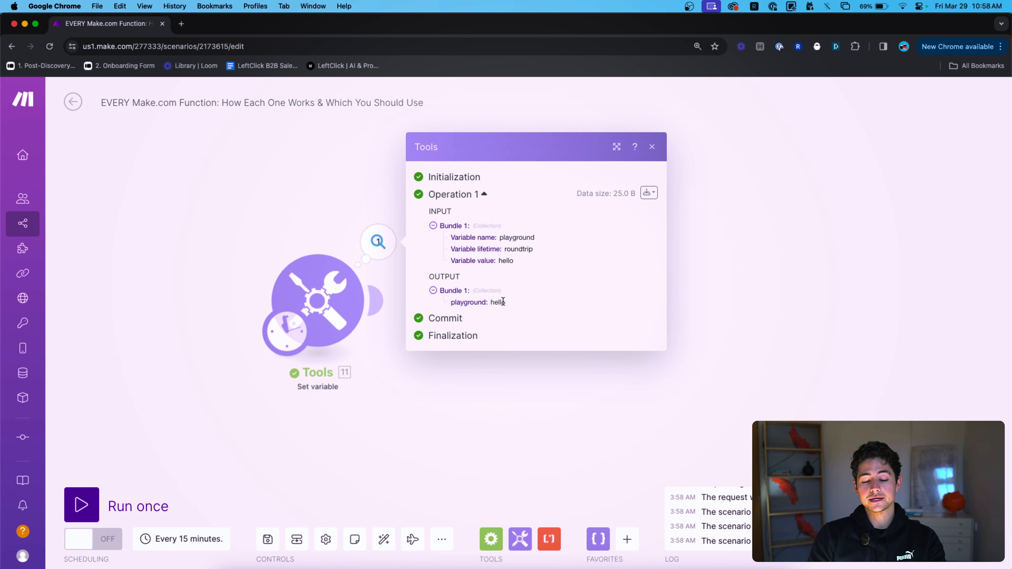
{"action": "left_click", "coordinate": [318, 303]}
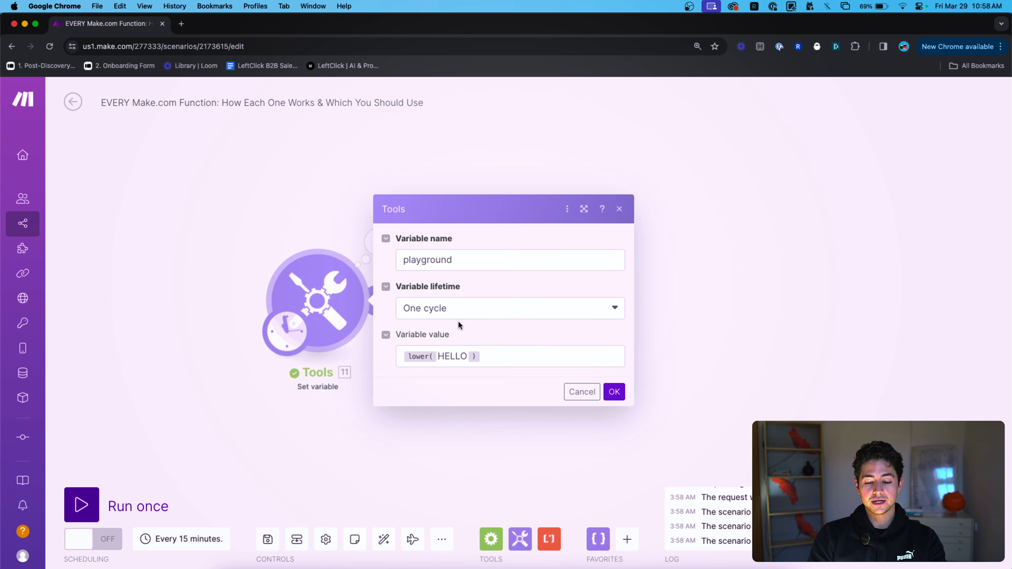
{"action": "left_click", "coordinate": [485, 357]}
{"action": "left_click", "coordinate": [377, 240]}
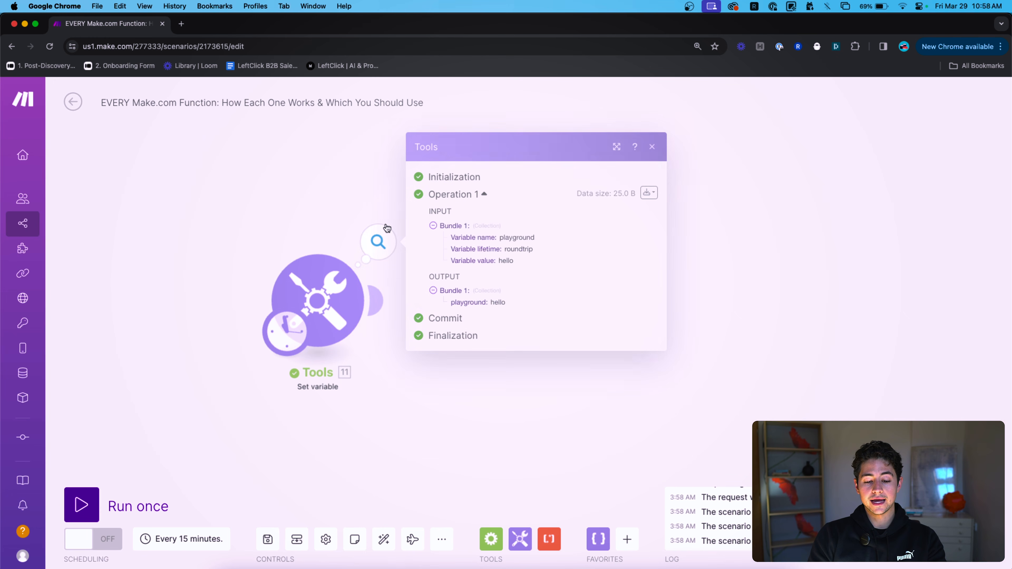
{"action": "double_click", "coordinate": [498, 301]}
{"action": "left_click", "coordinate": [322, 227]}
{"action": "left_click", "coordinate": [319, 296]}
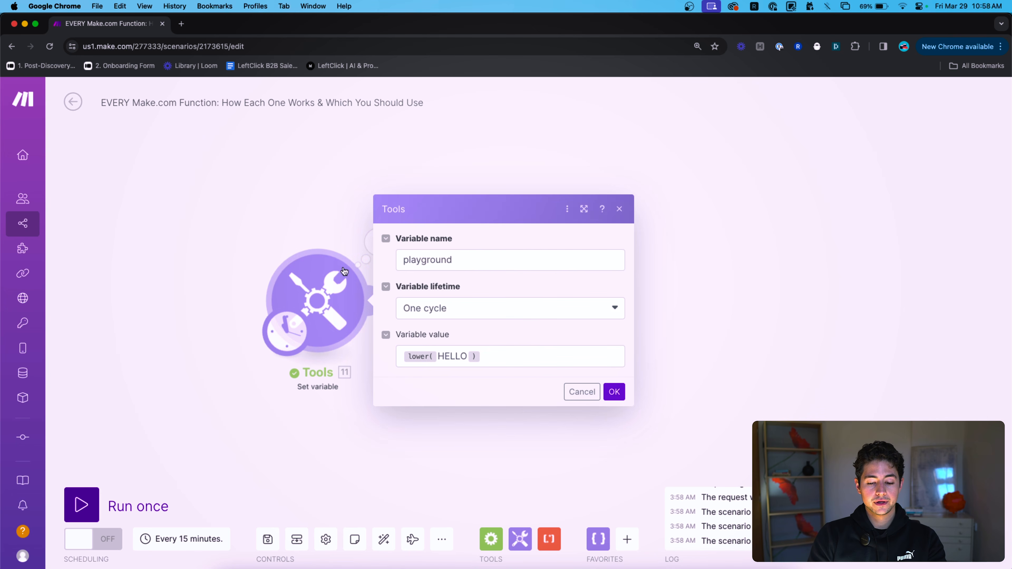
{"action": "left_click", "coordinate": [495, 357]}
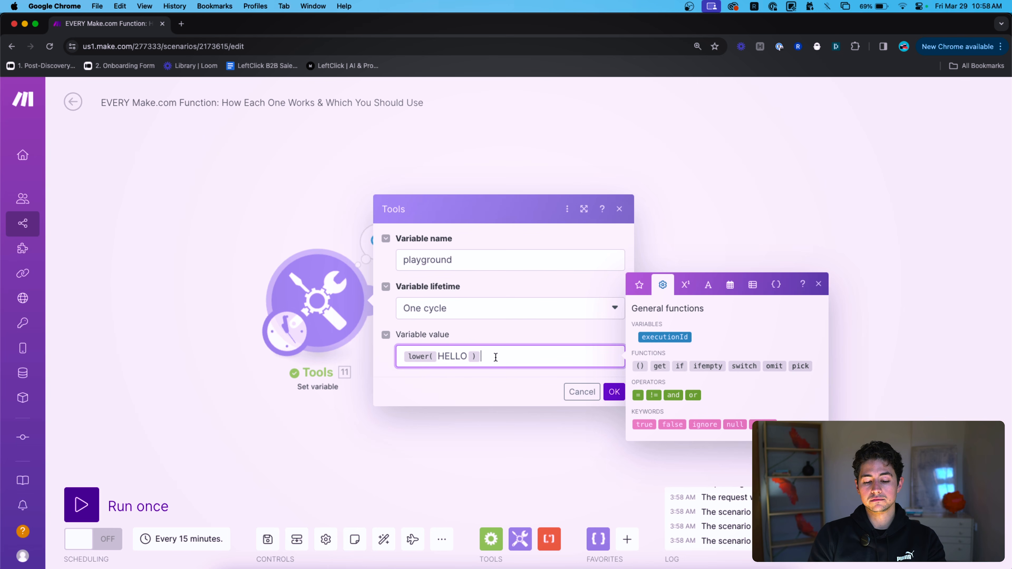
{"action": "key", "text": "Left"}
{"action": "key", "text": "shift+Left"}
{"action": "key", "text": "shift+Left"}
{"action": "key", "text": "shift+Left"}
{"action": "key", "text": "shift+Left"}
{"action": "key", "text": "shift+Left"}
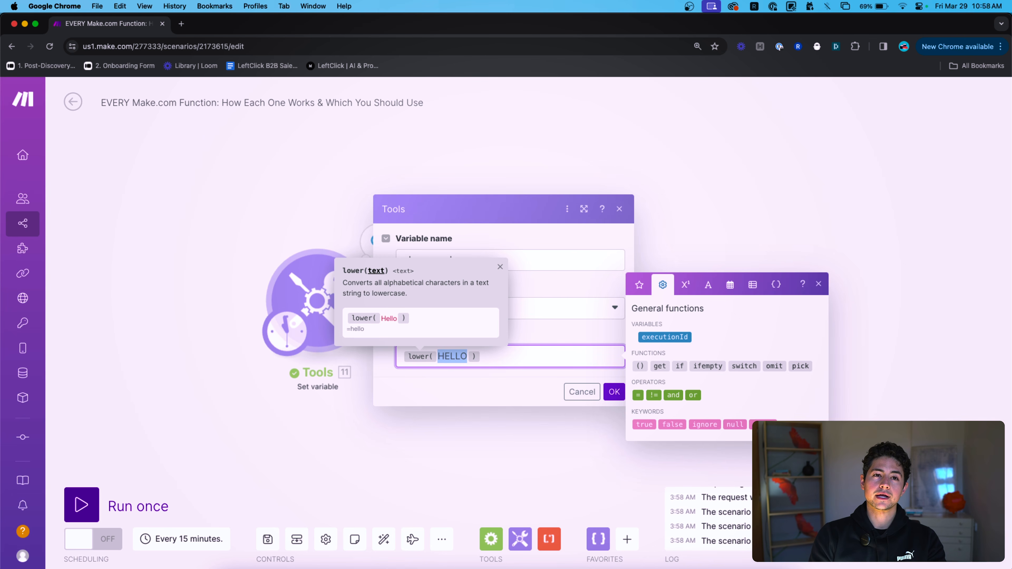
{"action": "type", "text": "https://google.com/"}
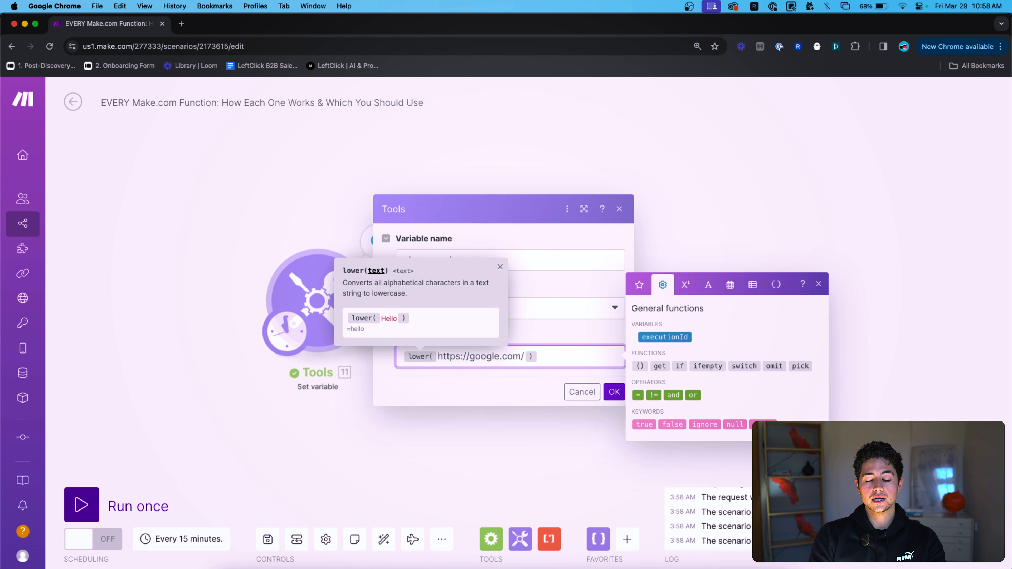
Append Title-Is-CapitalCase to the URL and change its T to lowercase.
{"action": "type", "text": "Title-Is-Cap"}
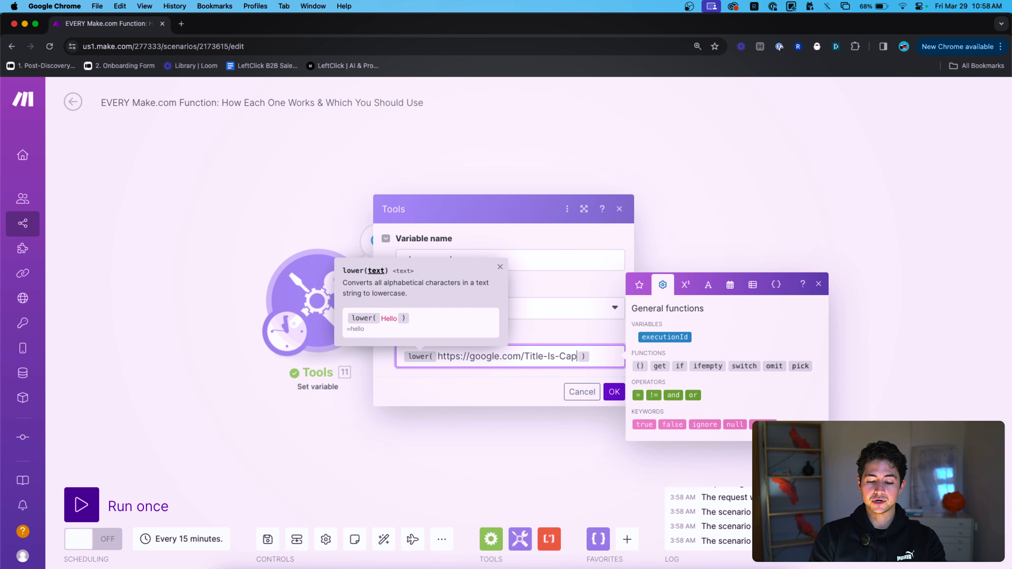
{"action": "type", "text": "italCase"}
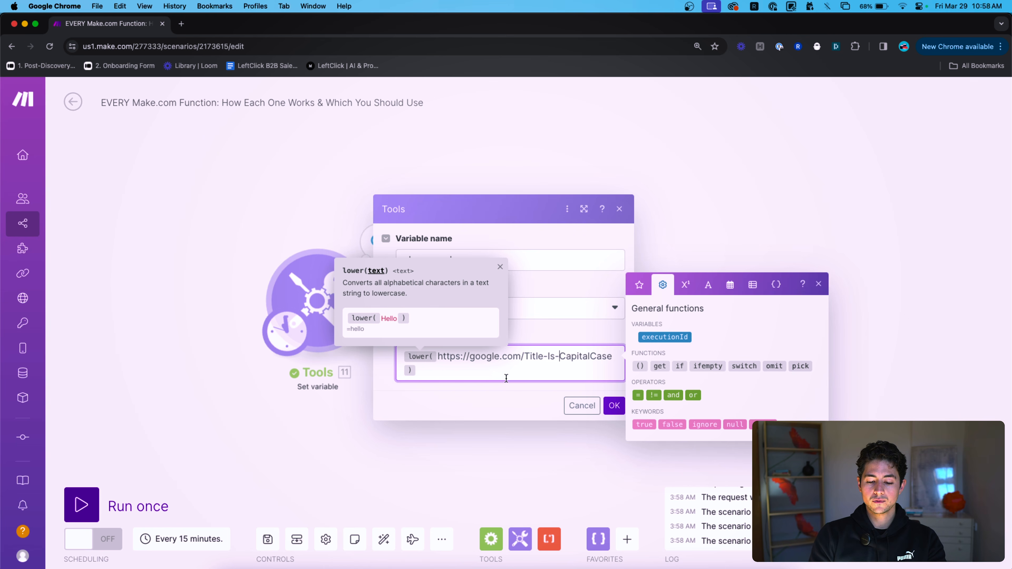
{"action": "left_click", "coordinate": [576, 376]}
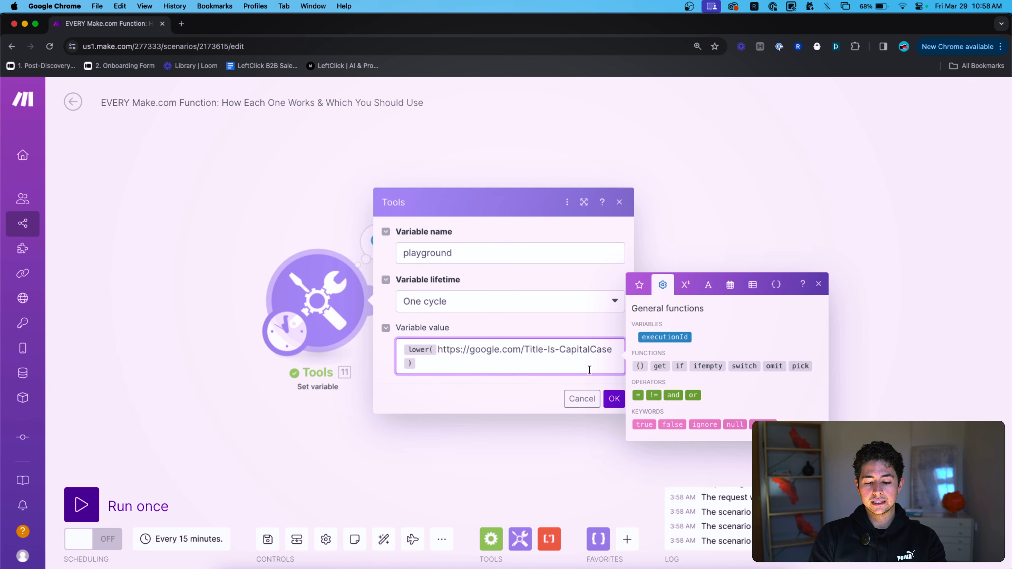
{"action": "left_click", "coordinate": [525, 349]}
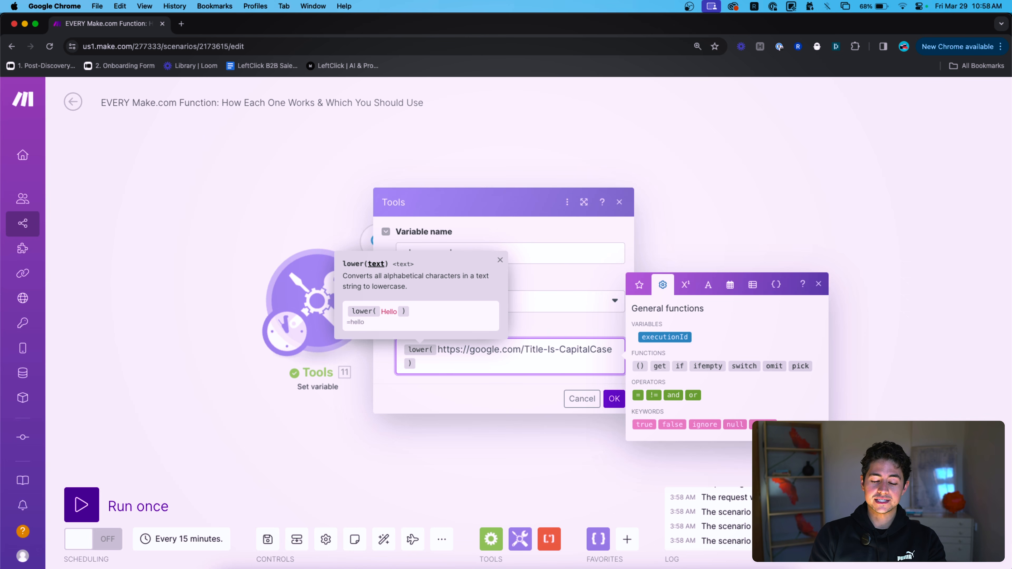
{"action": "key", "text": "BackSpace"}
{"action": "type", "text": "t"}
Lowercase the remaining I, C and C, then delete the whole value expression.
{"action": "key", "text": "Right"}
{"action": "key", "text": "Right"}
{"action": "key", "text": "Right"}
{"action": "key", "text": "Right"}
{"action": "key", "text": "Right"}
{"action": "key", "text": "Right"}
{"action": "key", "text": "BackSpace"}
{"action": "type", "text": "i"}
{"action": "key", "text": "Right"}
{"action": "key", "text": "Right"}
{"action": "key", "text": "Right"}
{"action": "key", "text": "BackSpace"}
{"action": "type", "text": "c"}
{"action": "key", "text": "Right"}
{"action": "key", "text": "Right"}
{"action": "key", "text": "Right"}
{"action": "key", "text": "Right"}
{"action": "key", "text": "Right"}
{"action": "key", "text": "Right"}
{"action": "key", "text": "Right"}
{"action": "key", "text": "BackSpace"}
{"action": "type", "text": "c"}
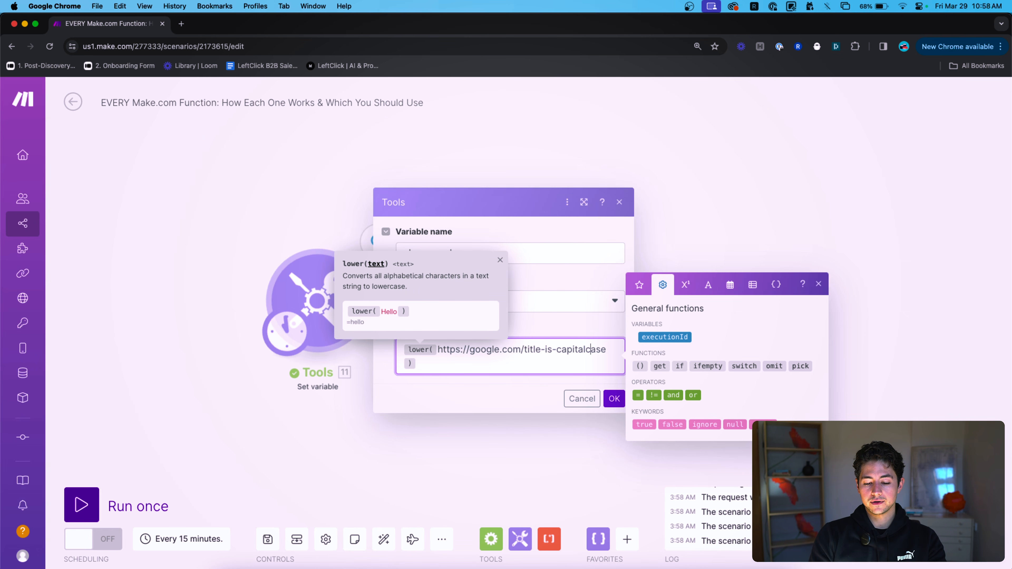
{"action": "key", "text": "super+a"}
{"action": "key", "text": "BackSpace"}
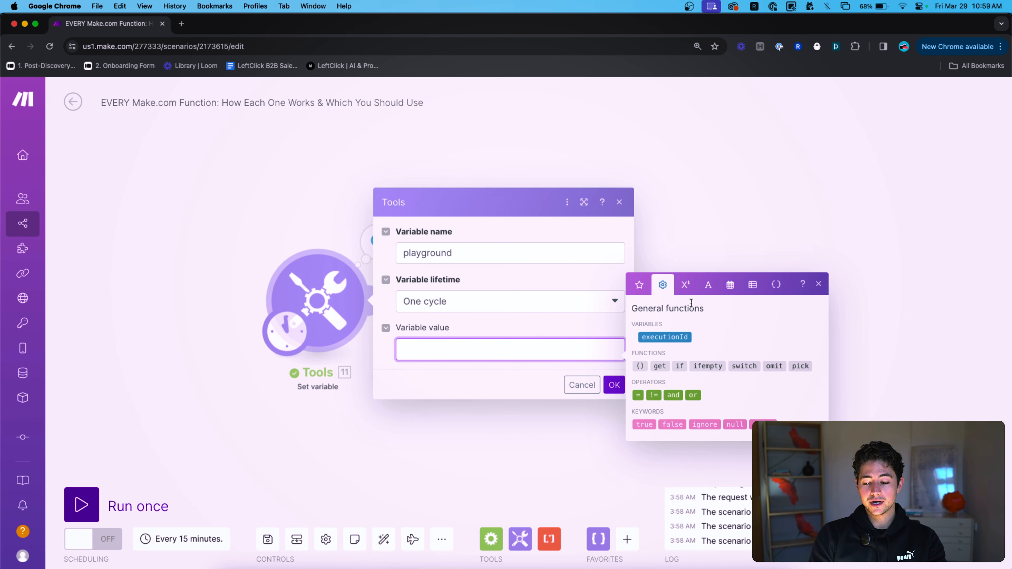
Set the value to capitalize() of a lowercase name, save, and run only this module.
{"action": "left_click", "coordinate": [717, 289]}
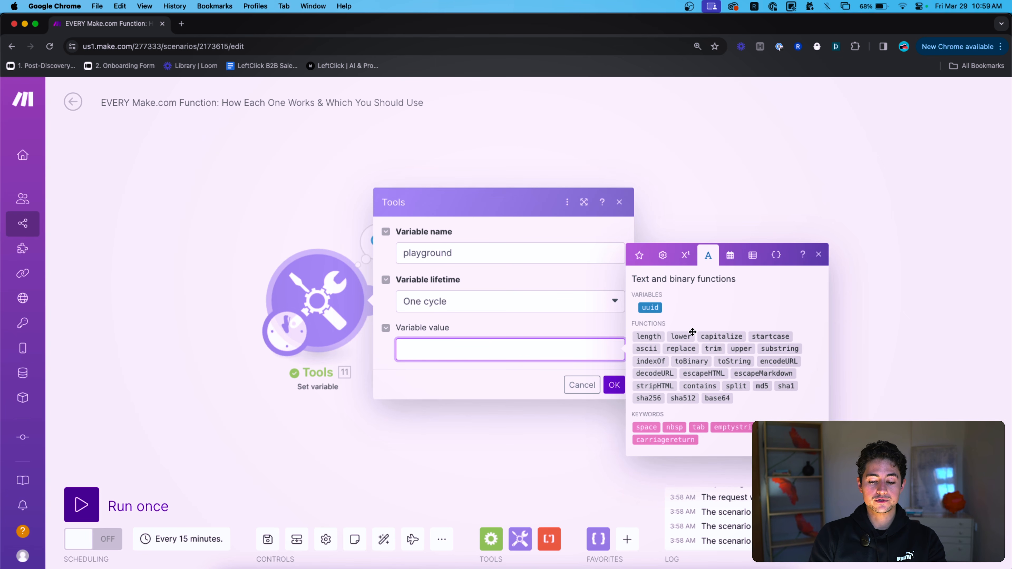
{"action": "left_click", "coordinate": [709, 334]}
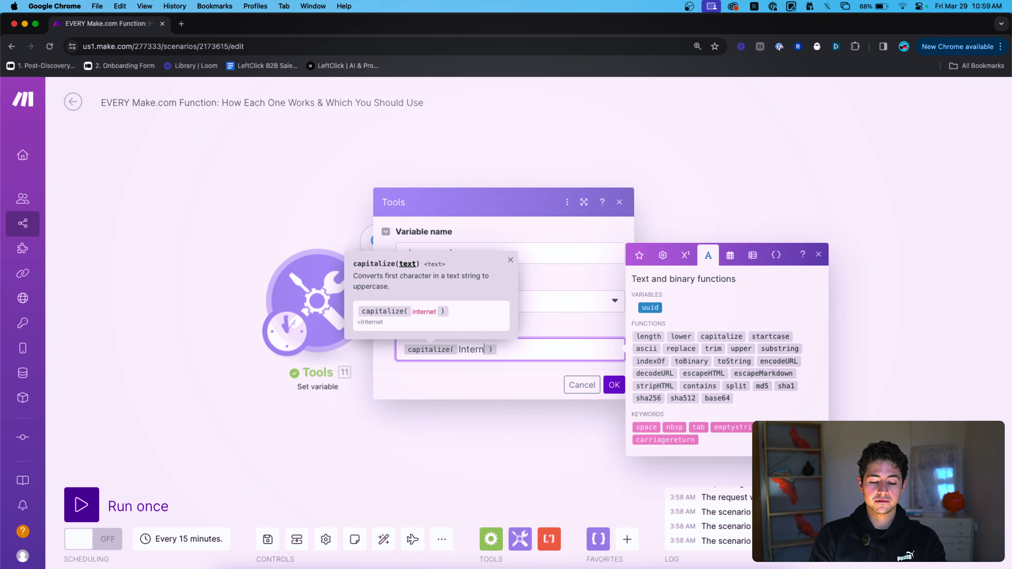
{"action": "left_click_drag", "start_coordinate": [460, 349], "coordinate": [505, 349]}
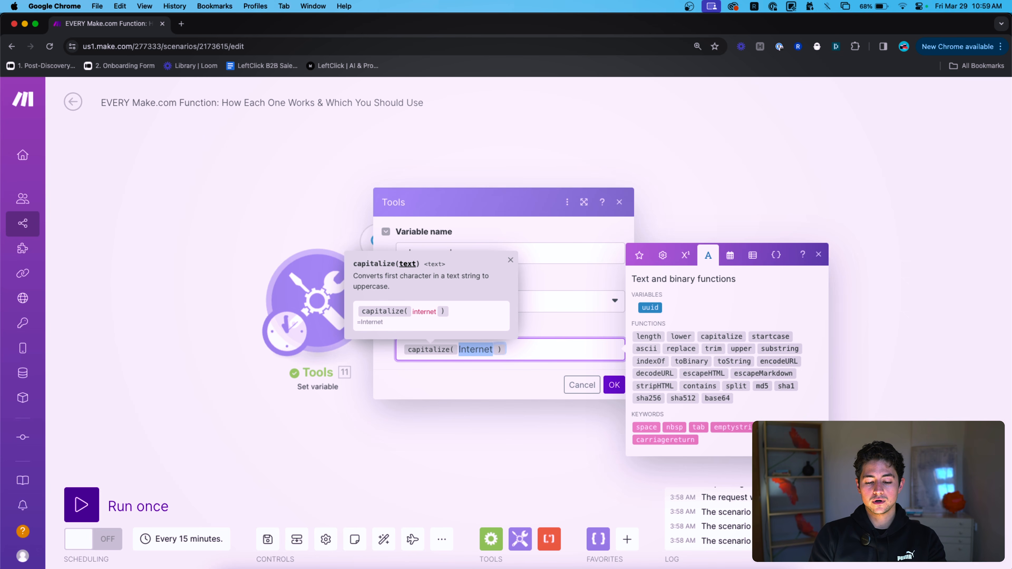
{"action": "key", "text": "BackSpace"}
{"action": "type", "text": "peter"}
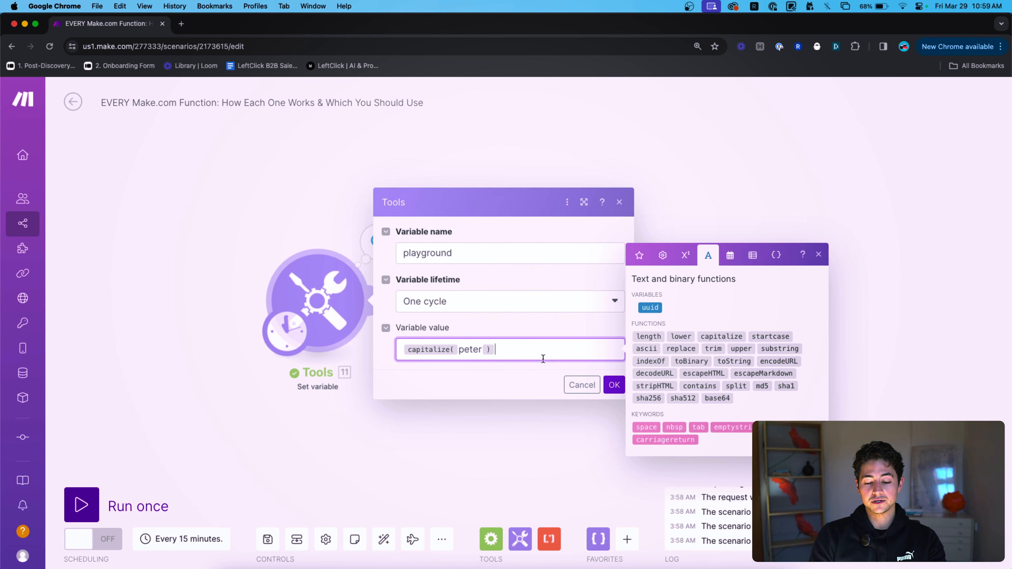
{"action": "left_click", "coordinate": [614, 392]}
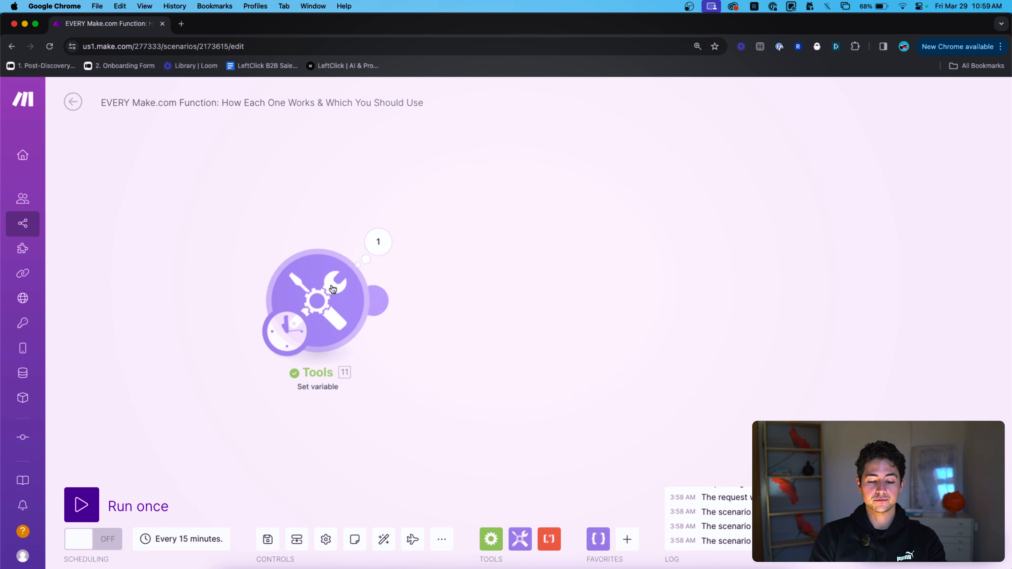
{"action": "right_click", "coordinate": [343, 289]}
{"action": "left_click", "coordinate": [378, 314]}
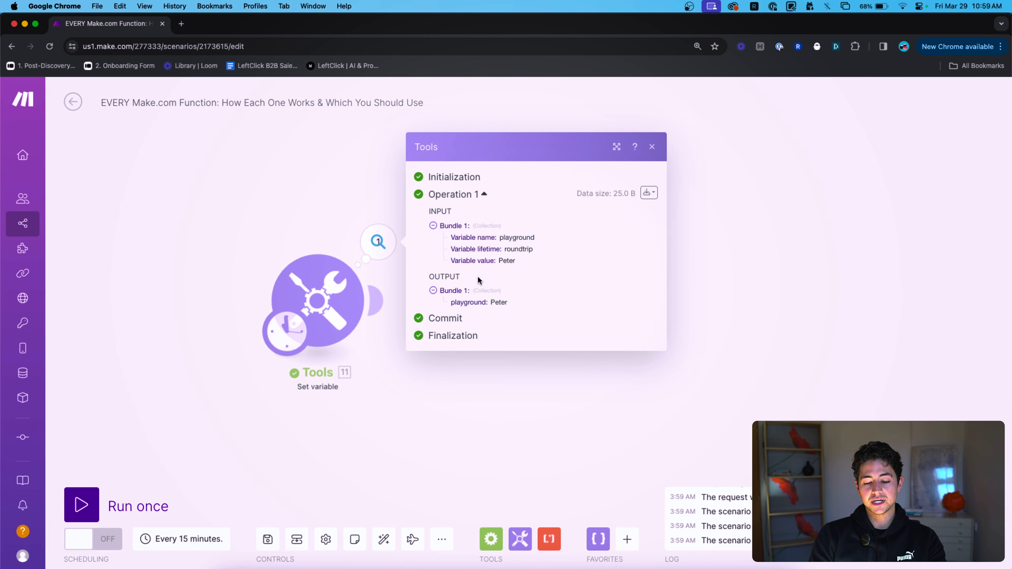
Confirm the output is the capitalized name and reopen the variable value.
{"action": "double_click", "coordinate": [497, 302]}
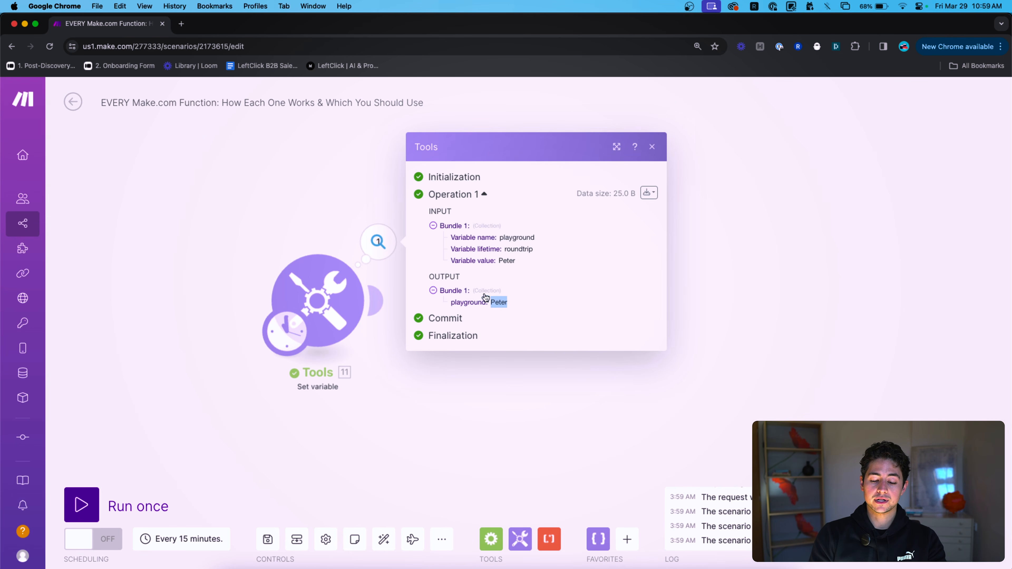
{"action": "left_click", "coordinate": [507, 302]}
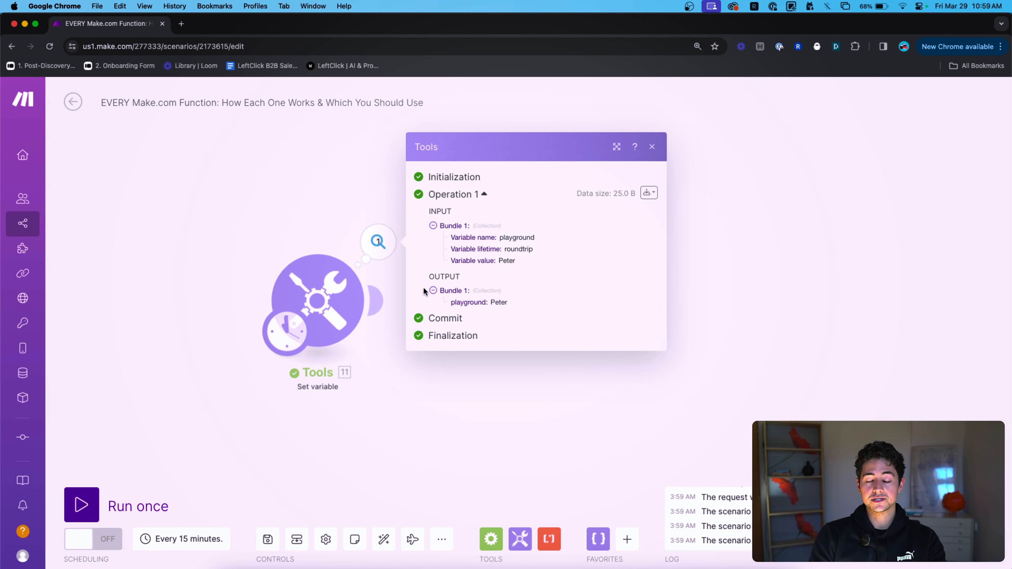
{"action": "left_click", "coordinate": [329, 251]}
{"action": "left_click", "coordinate": [546, 355]}
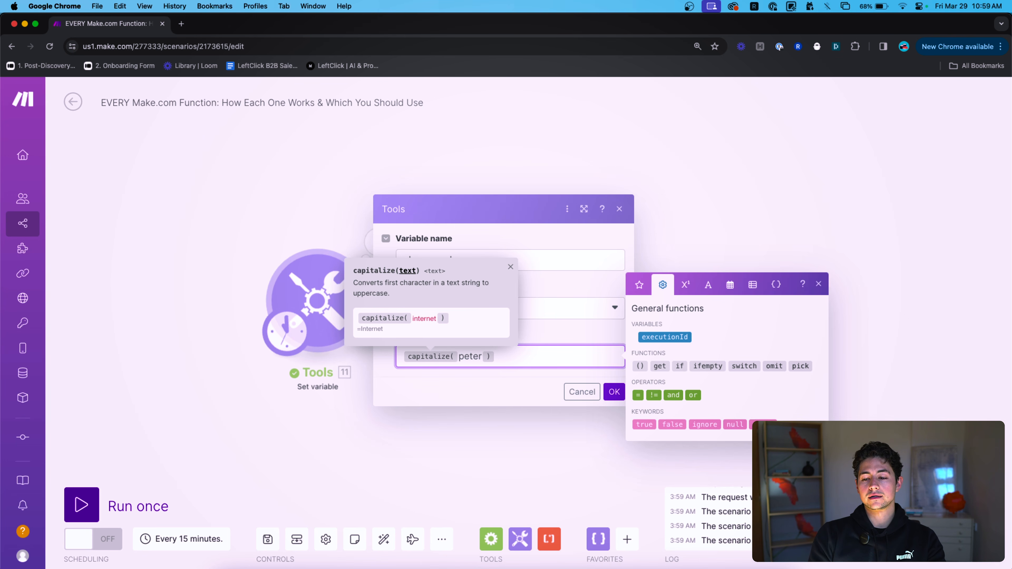
Replace the playground value with startcase() applied to a lowercase sample name and save.
{"action": "left_click", "coordinate": [707, 284]}
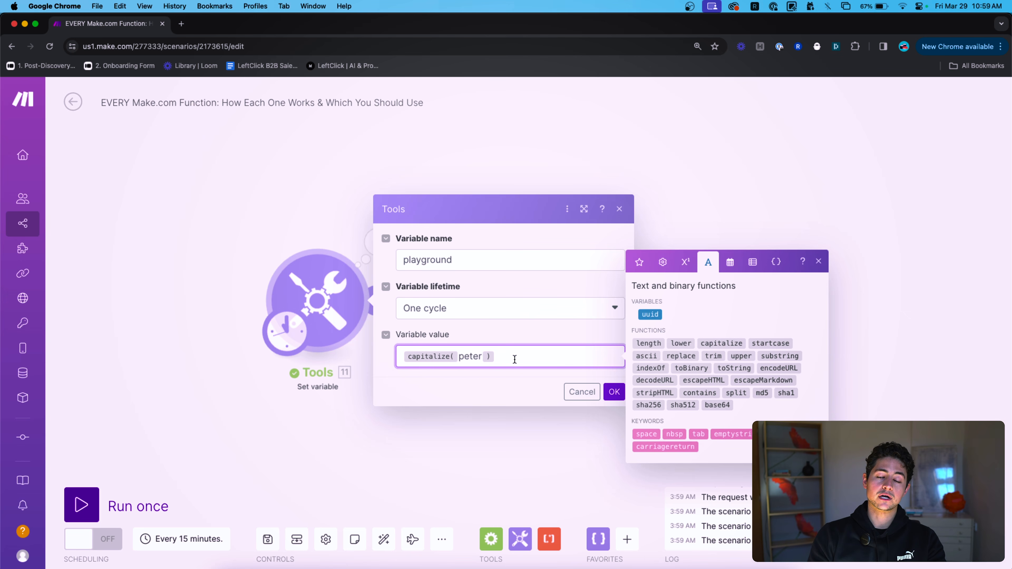
{"action": "type", "text": "e"}
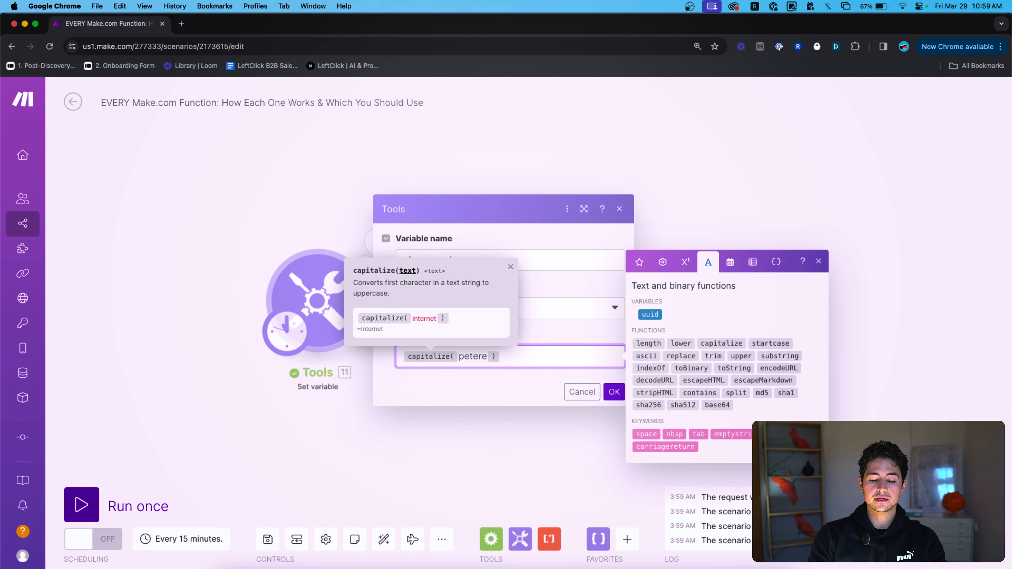
{"action": "key", "text": "BackSpace"}
{"action": "key", "text": "super+BackSpace"}
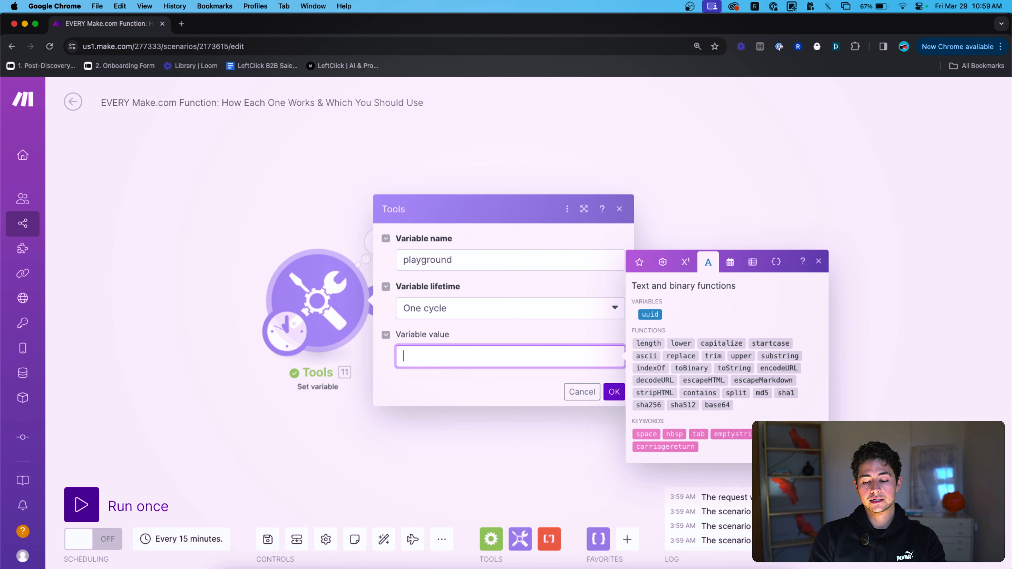
{"action": "left_click", "coordinate": [770, 342]}
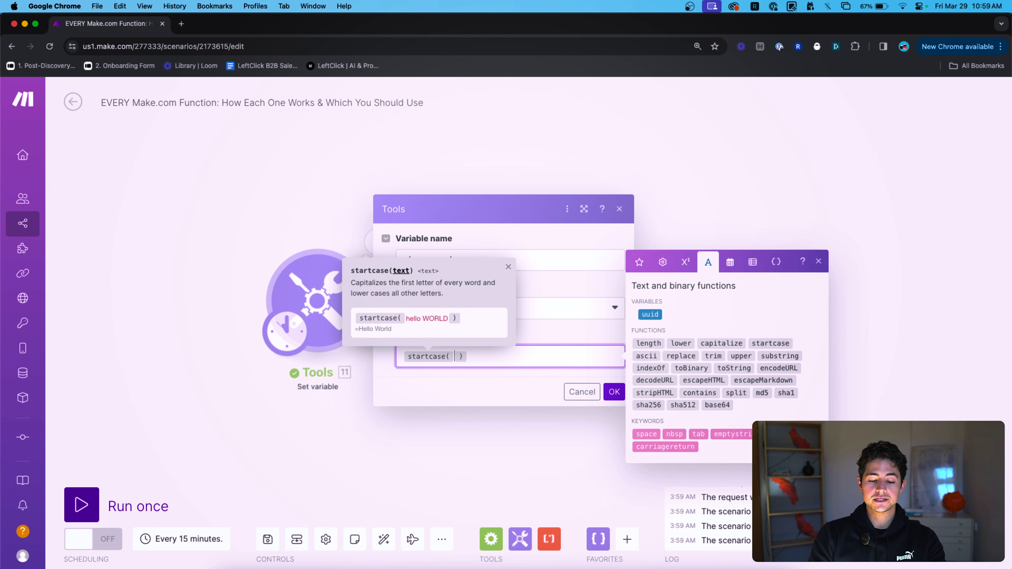
{"action": "mouse_move", "coordinate": [736, 345]}
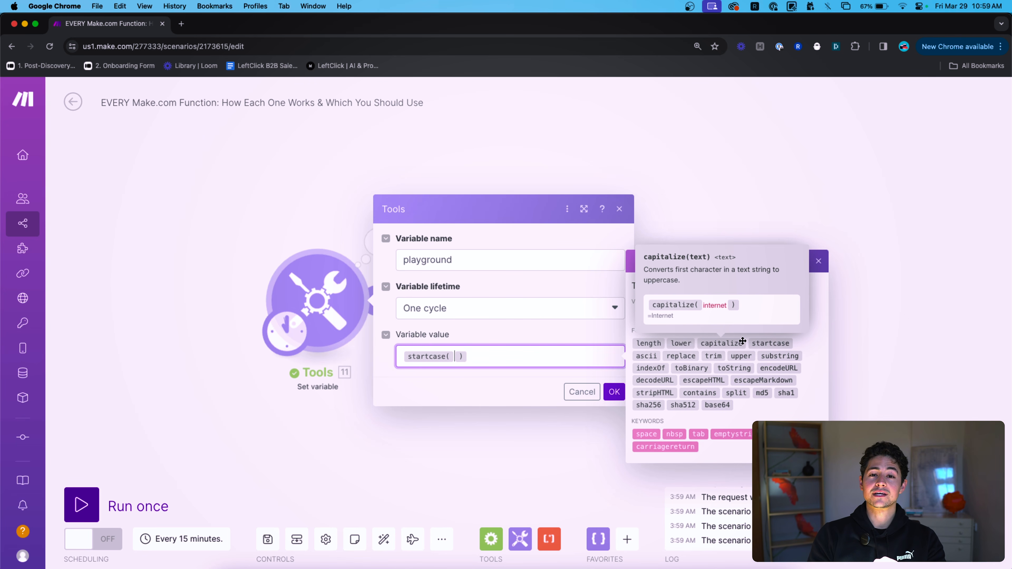
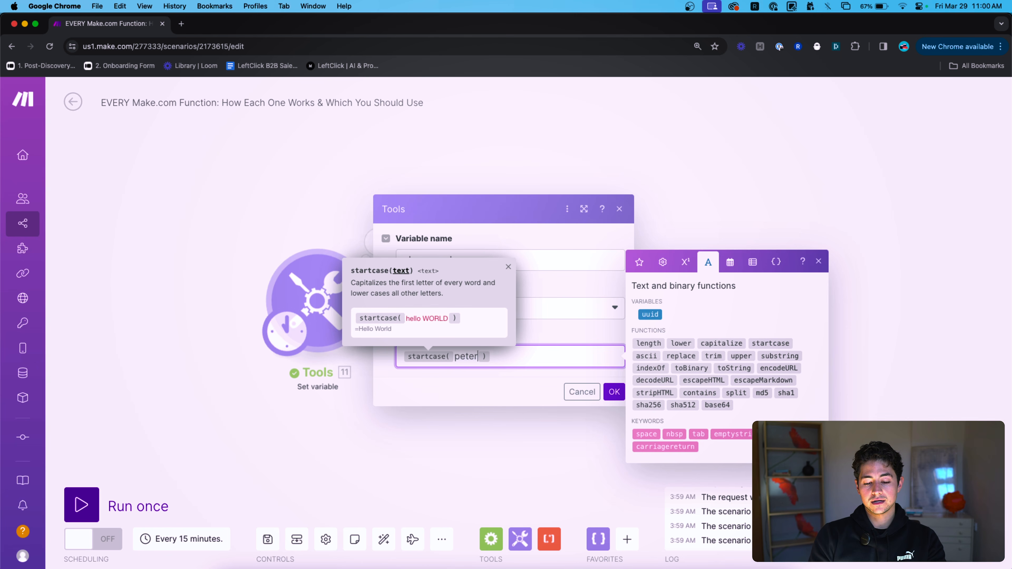
{"action": "left_click", "coordinate": [614, 396]}
Run only the Tools module and inspect the output with each word capitalized.
{"action": "right_click", "coordinate": [322, 298]}
{"action": "left_click", "coordinate": [350, 322]}
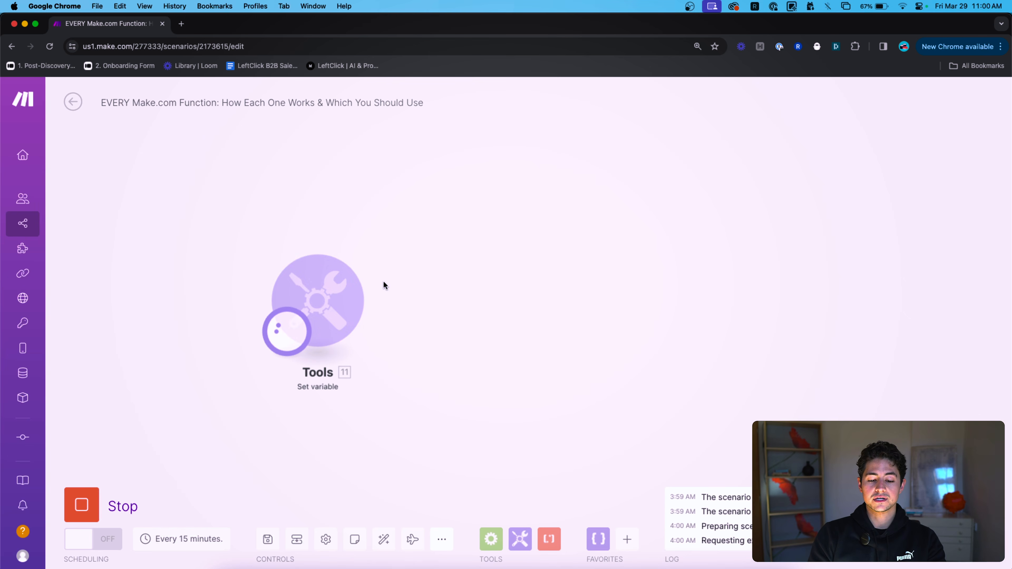
{"action": "left_click", "coordinate": [378, 243]}
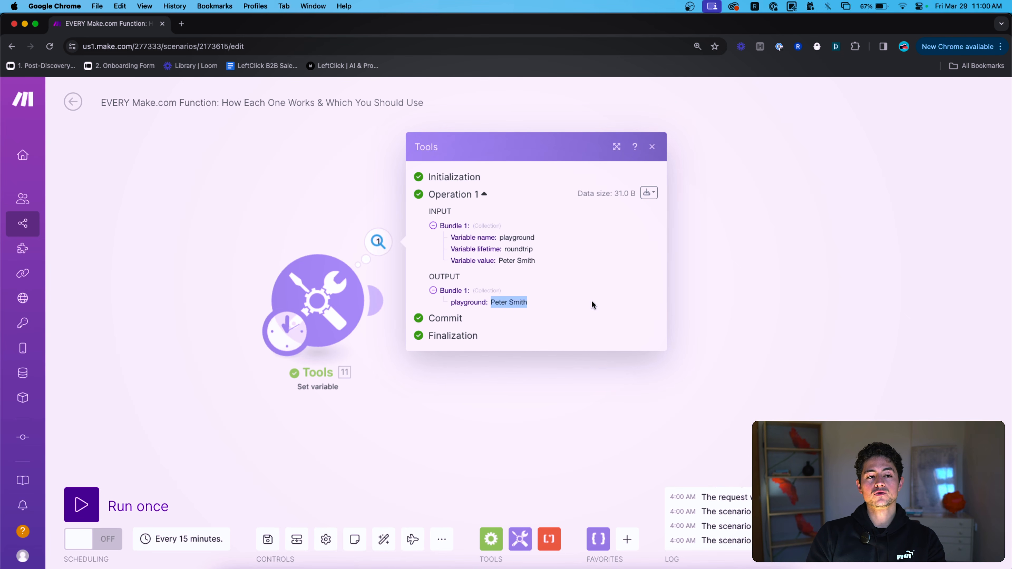
Clear the Tools module's variable value and insert an empty ascii() function.
{"action": "left_click", "coordinate": [322, 285]}
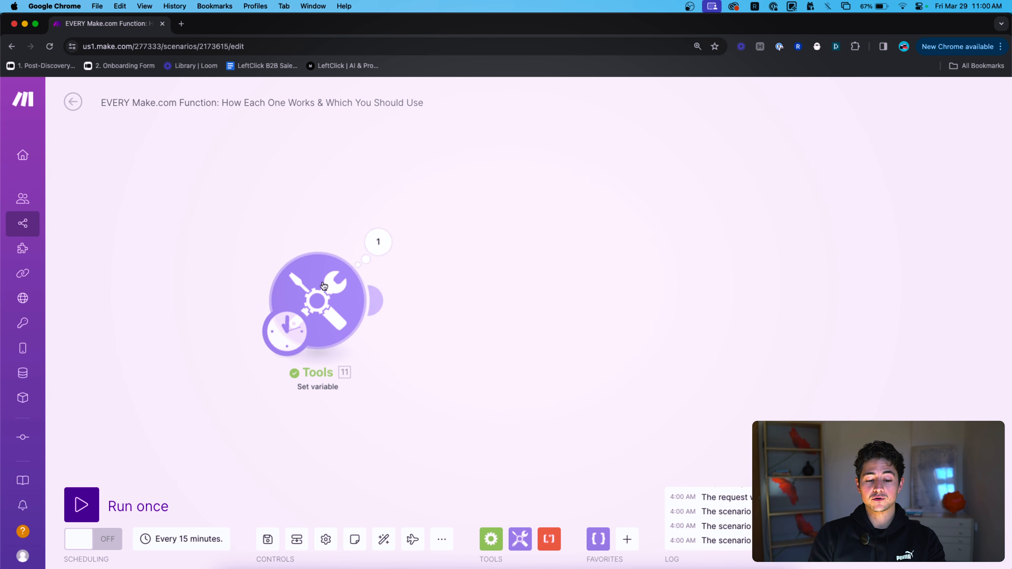
{"action": "left_click", "coordinate": [527, 351]}
{"action": "key", "text": "ctrl+a"}
{"action": "key", "text": "BackSpace"}
{"action": "left_click", "coordinate": [705, 287]}
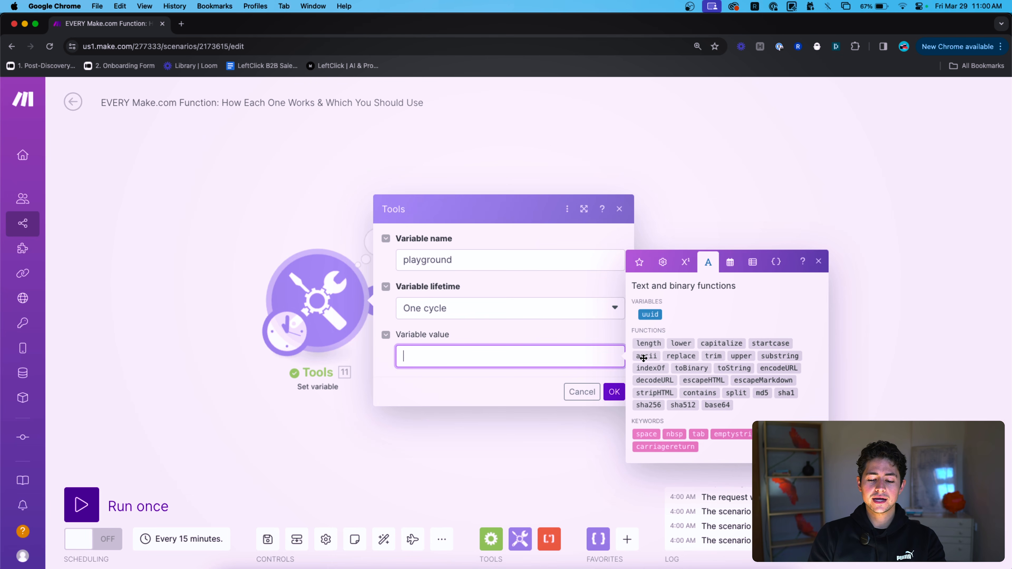
{"action": "mouse_move", "coordinate": [643, 358]}
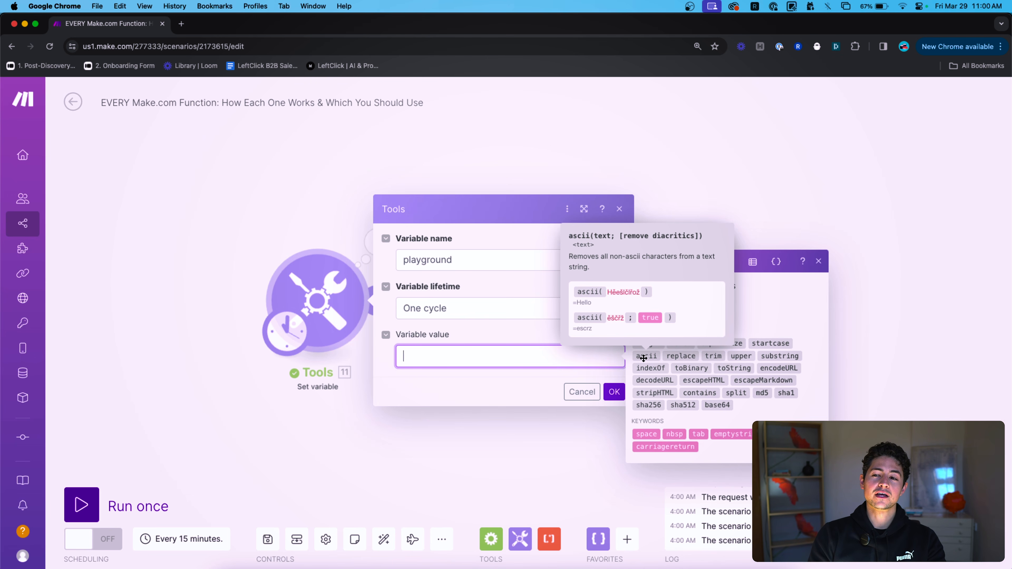
{"action": "left_click", "coordinate": [645, 356]}
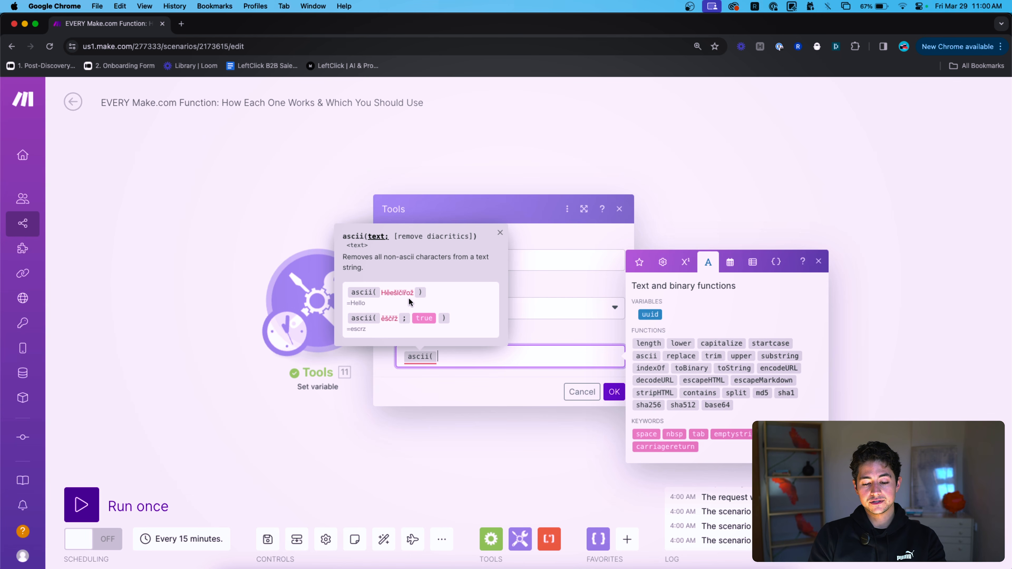
Search the web for 'clementine french name' and select the accented spelling Clémentine.
{"action": "key", "text": "super+t"}
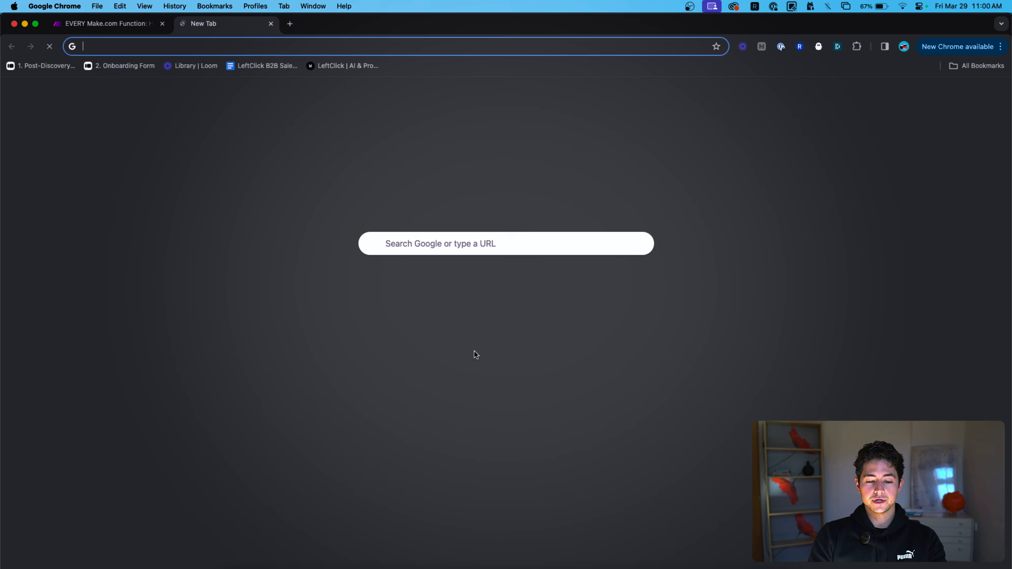
{"action": "type", "text": "clementine frenc"}
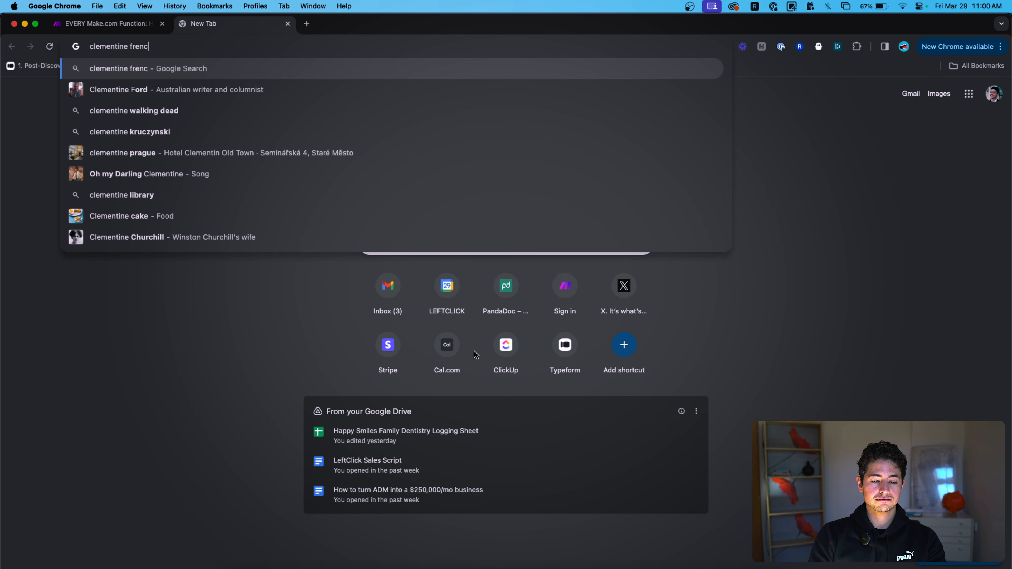
{"action": "type", "text": "h name"}
{"action": "key", "text": "Return"}
{"action": "scroll", "coordinate": [184, 327], "scroll_direction": "down", "scroll_amount": 1}
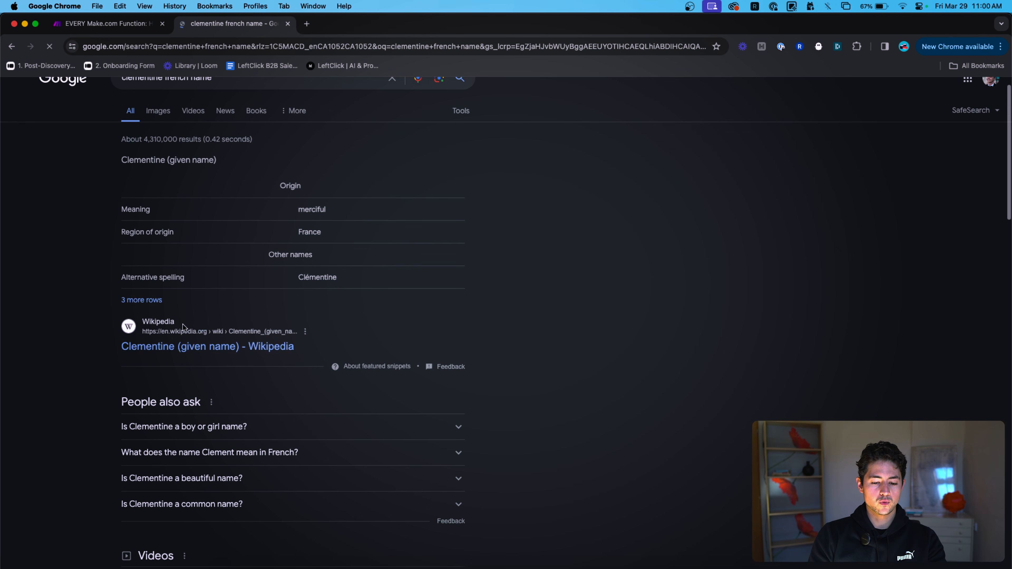
{"action": "double_click", "coordinate": [317, 277]}
{"action": "key", "text": "super+c"}
Paste Clémentine into ascii() and close the bracket, highlighting the accented é.
{"action": "key", "text": "super+alt+Left"}
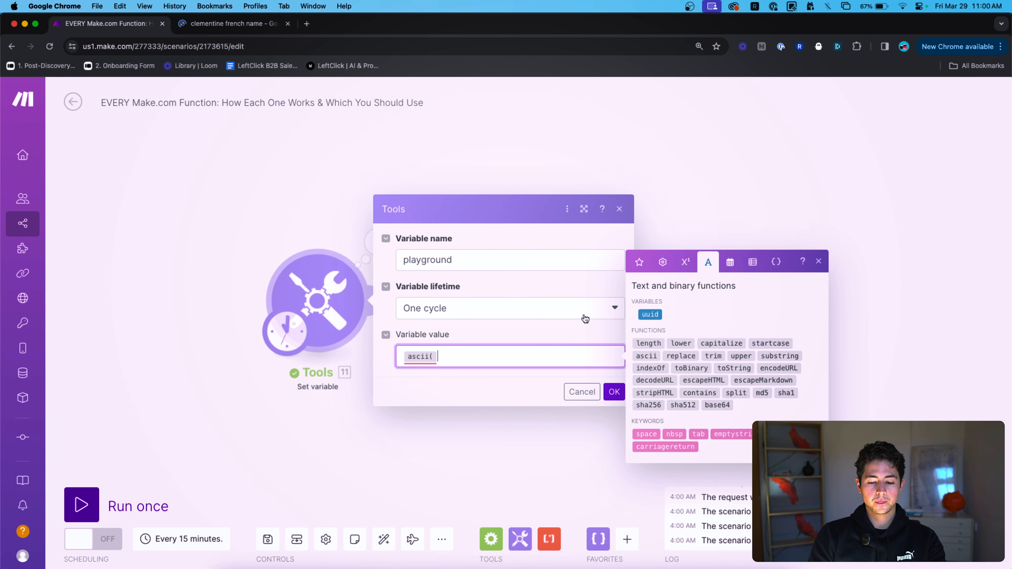
{"action": "key", "text": "super+v"}
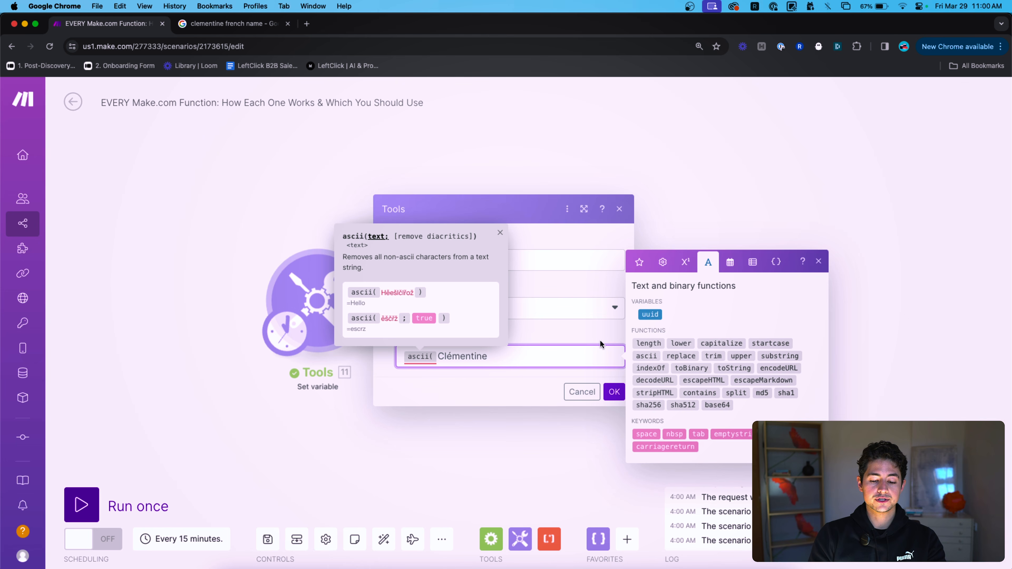
{"action": "type", "text": ")"}
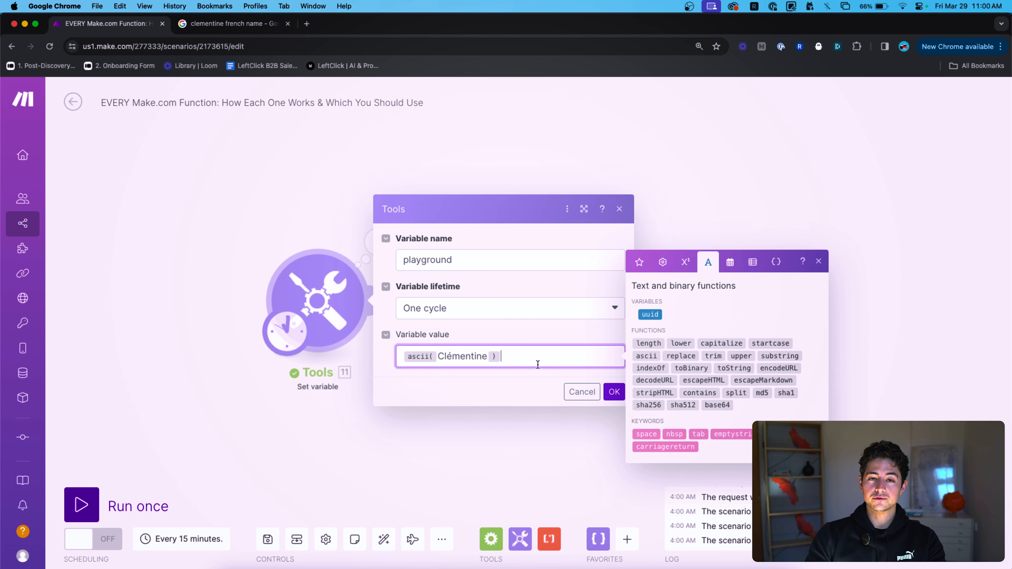
{"action": "key", "text": "Left"}
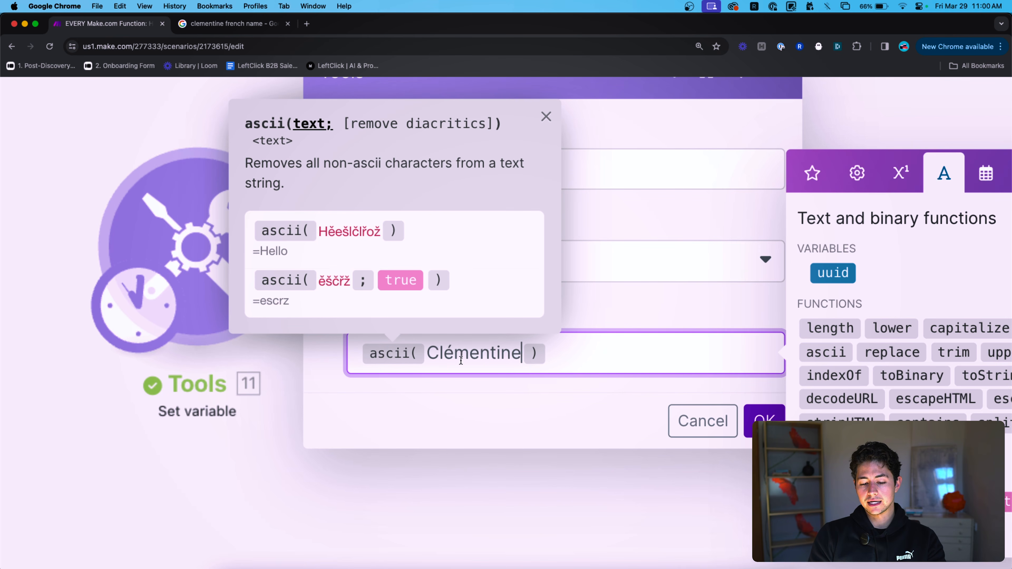
{"action": "key", "text": "shift+Right"}
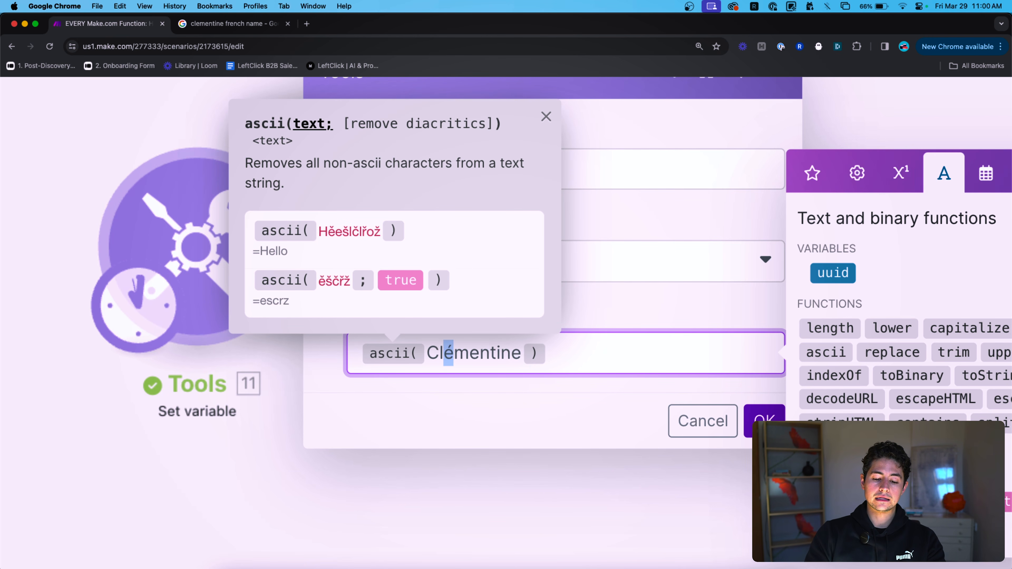
Save the ascii(Clémentine) value, run only the Tools module, and check the output reads Clmentine.
{"action": "left_click", "coordinate": [703, 420]}
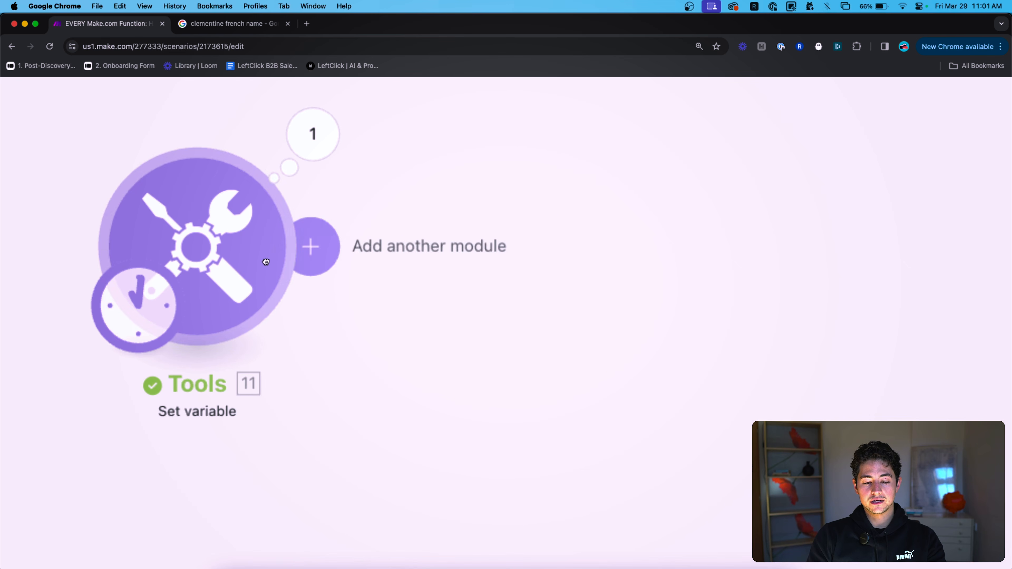
{"action": "left_click", "coordinate": [315, 246]}
{"action": "left_click", "coordinate": [80, 248]}
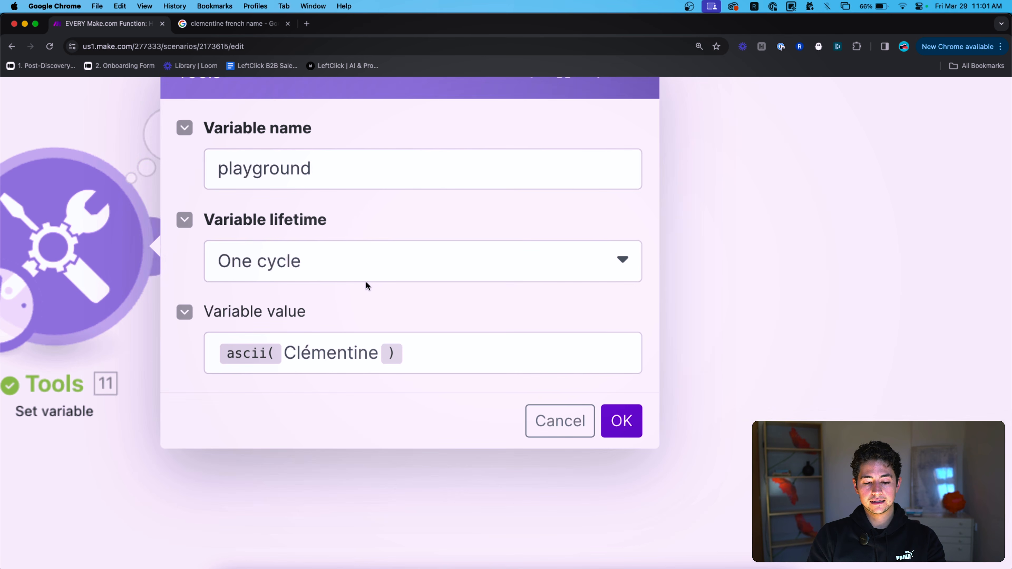
{"action": "left_click", "coordinate": [620, 420]}
{"action": "right_click", "coordinate": [146, 289]}
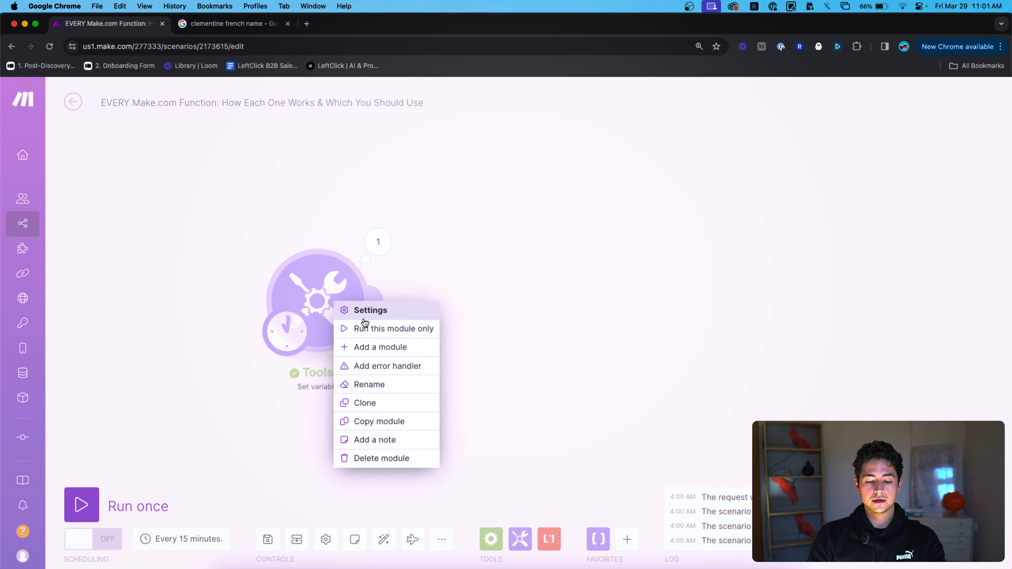
{"action": "left_click", "coordinate": [365, 326]}
{"action": "left_click", "coordinate": [378, 242]}
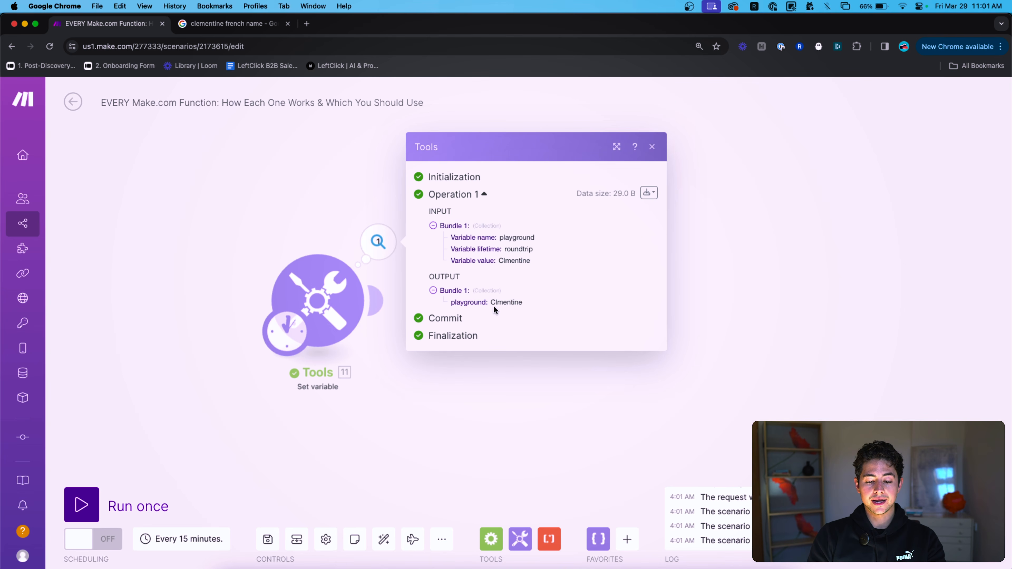
{"action": "left_click", "coordinate": [287, 226]}
{"action": "left_click", "coordinate": [314, 301]}
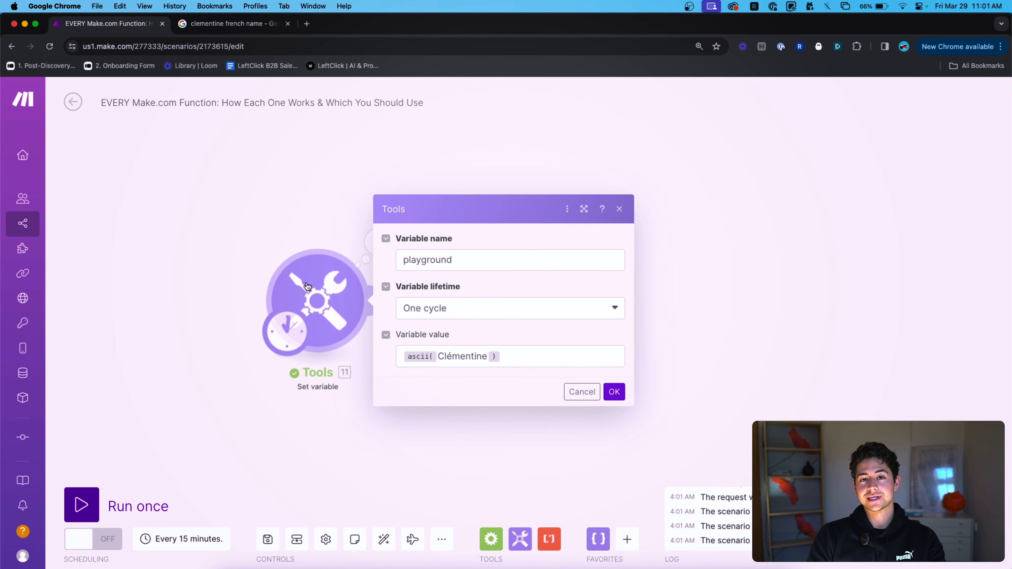
Add true as ascii()'s second argument and save the variable value.
{"action": "left_click", "coordinate": [517, 355]}
{"action": "type", "text": ";true"}
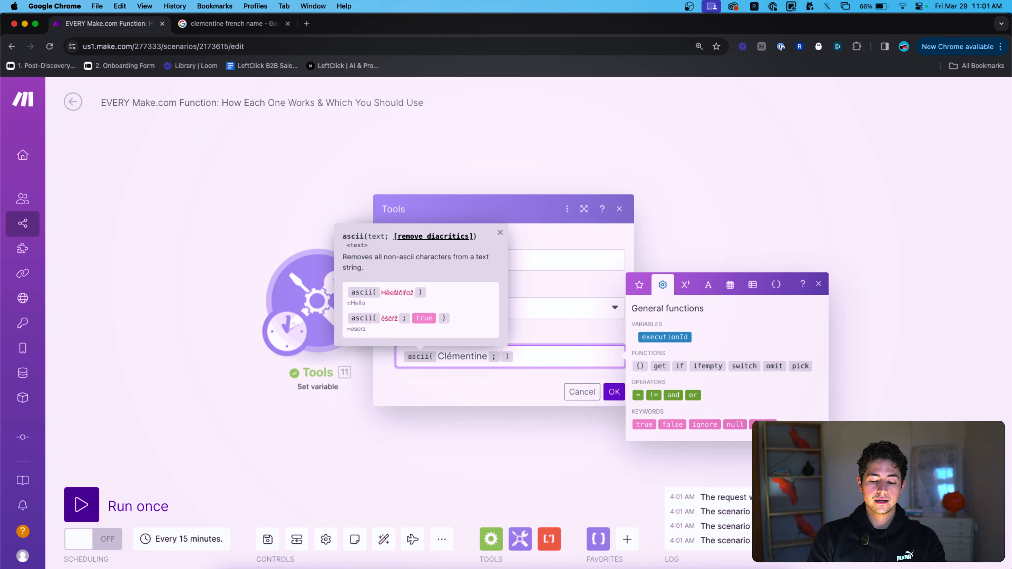
{"action": "key", "text": "BackSpace"}
{"action": "key", "text": "BackSpace"}
{"action": "key", "text": "BackSpace"}
{"action": "key", "text": "BackSpace"}
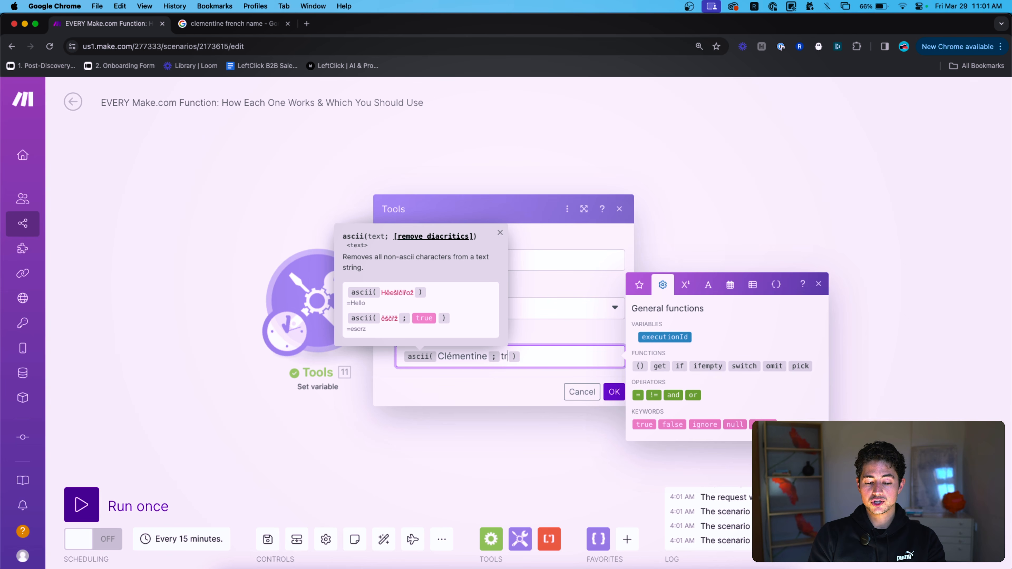
{"action": "left_click", "coordinate": [644, 424]}
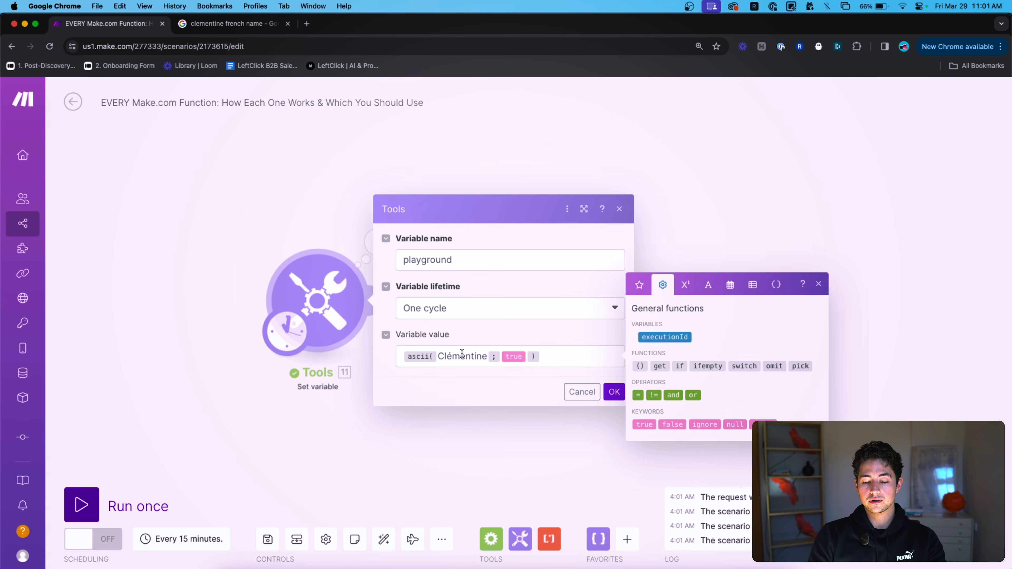
{"action": "left_click", "coordinate": [603, 392]}
Rerun only the Tools module and confirm the output is Clementine.
{"action": "right_click", "coordinate": [326, 282]}
{"action": "left_click", "coordinate": [355, 310]}
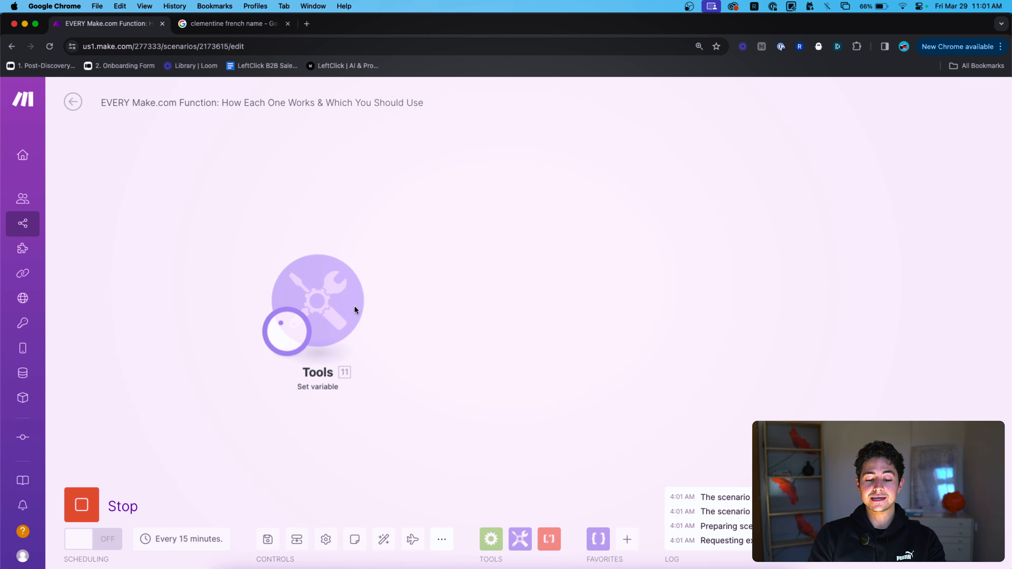
{"action": "left_click", "coordinate": [374, 259]}
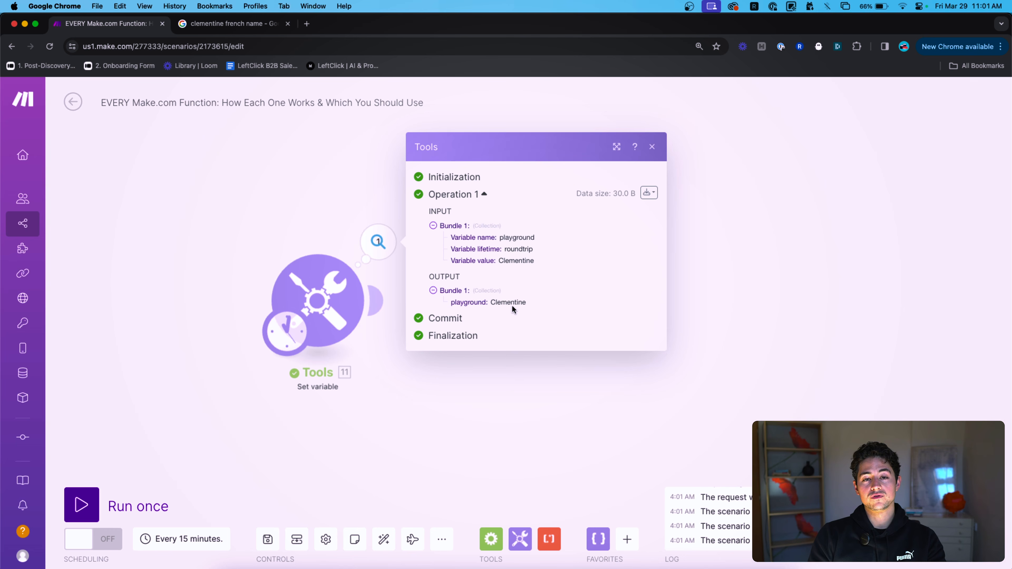
{"action": "double_click", "coordinate": [509, 305]}
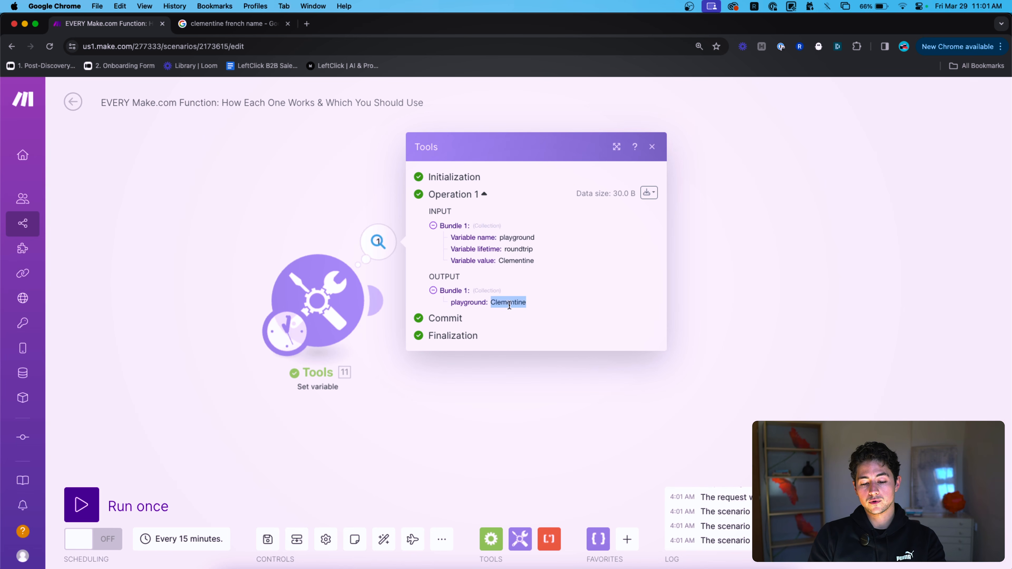
{"action": "left_click", "coordinate": [306, 217]}
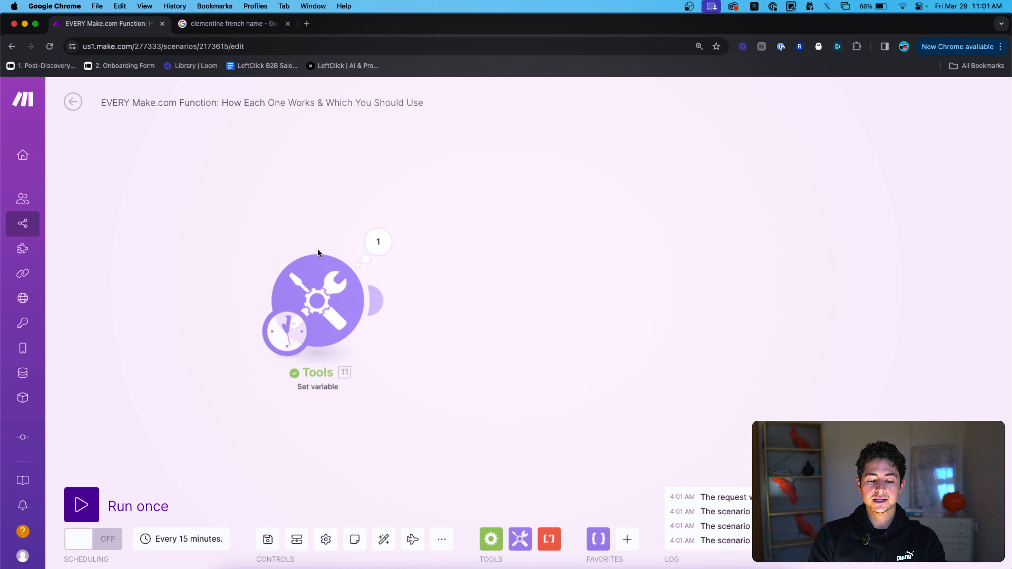
Delete the ascii(Clémentine; true) expression from the Tools module's variable value.
{"action": "left_click", "coordinate": [319, 271]}
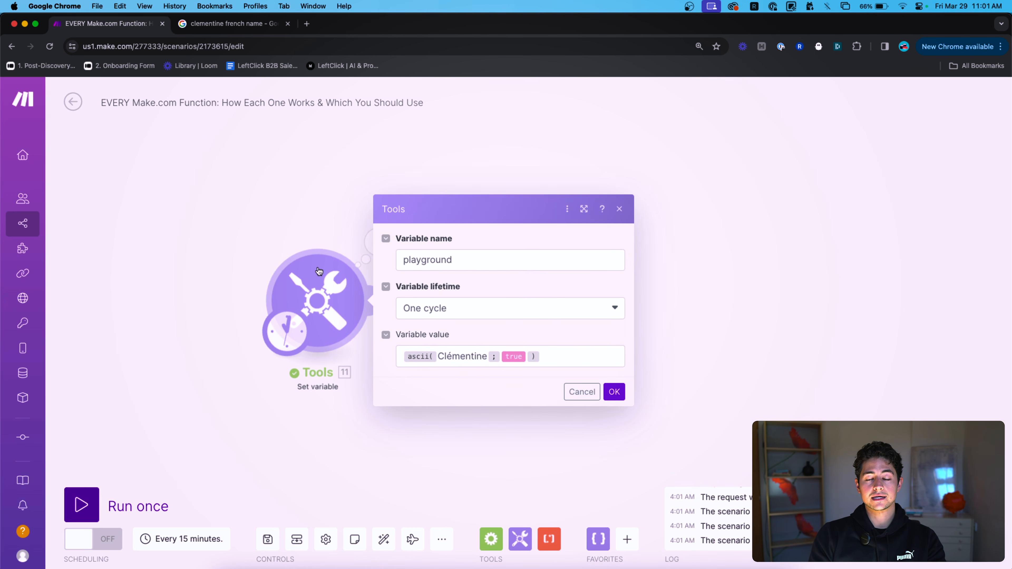
{"action": "left_click", "coordinate": [553, 355]}
{"action": "key", "text": "super+a"}
{"action": "key", "text": "BackSpace"}
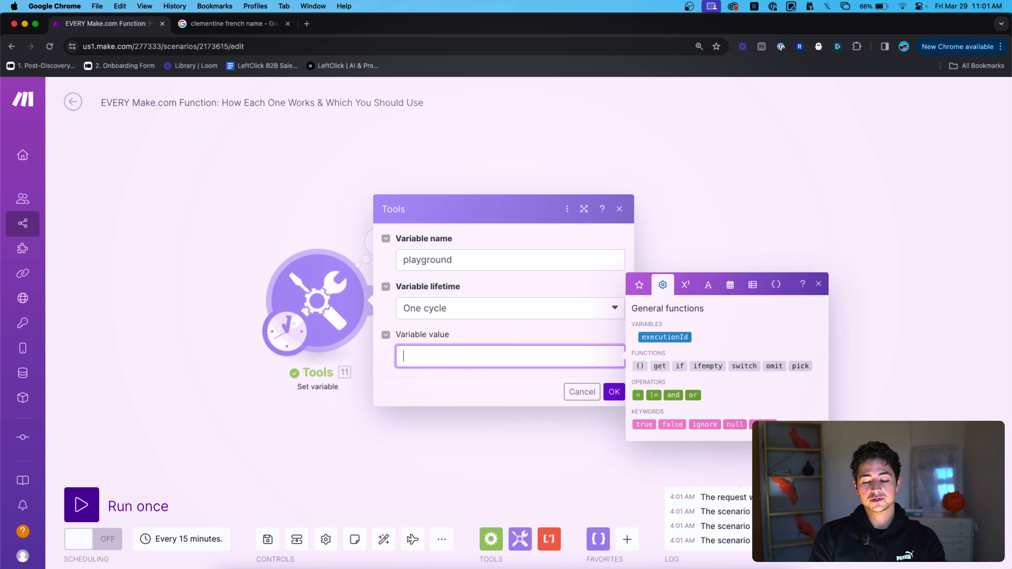
{"action": "left_click", "coordinate": [716, 291]}
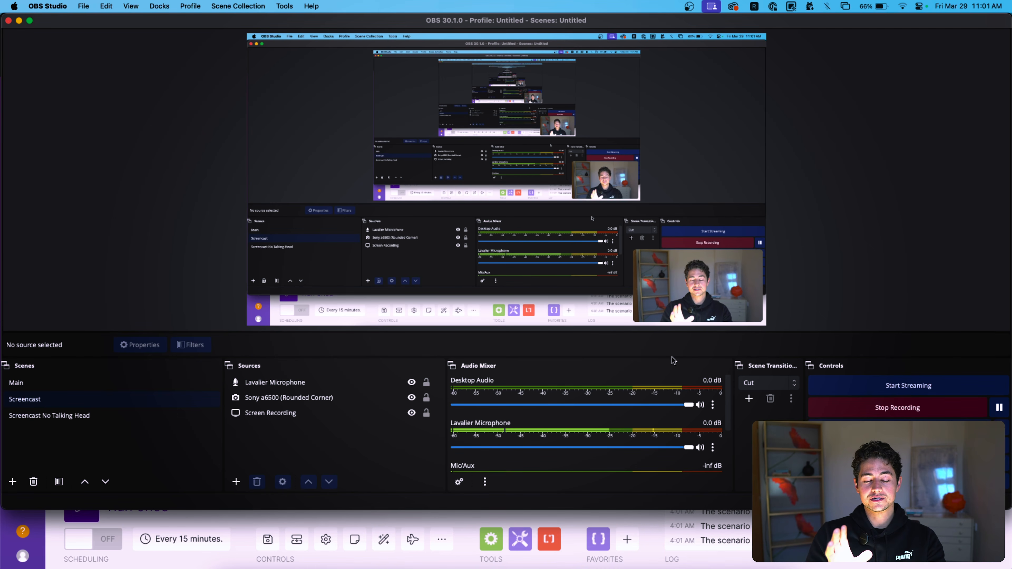
{"action": "key", "text": "super+Tab"}
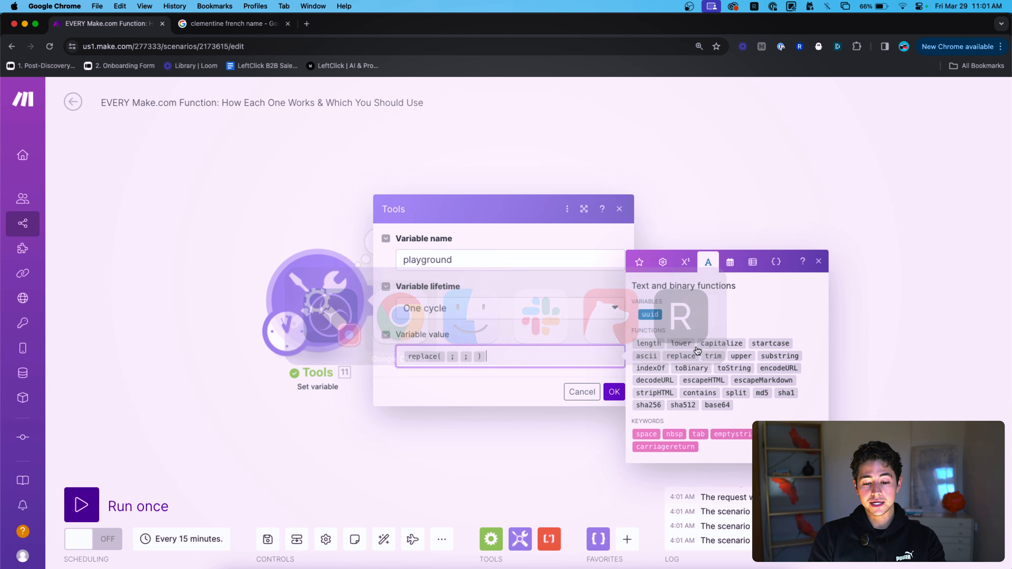
{"action": "key", "text": "Left"}
{"action": "key", "text": "Left"}
{"action": "key", "text": "Left"}
{"action": "key", "text": "super+a"}
{"action": "key", "text": "BackSpace"}
{"action": "type", "text": "replace("}
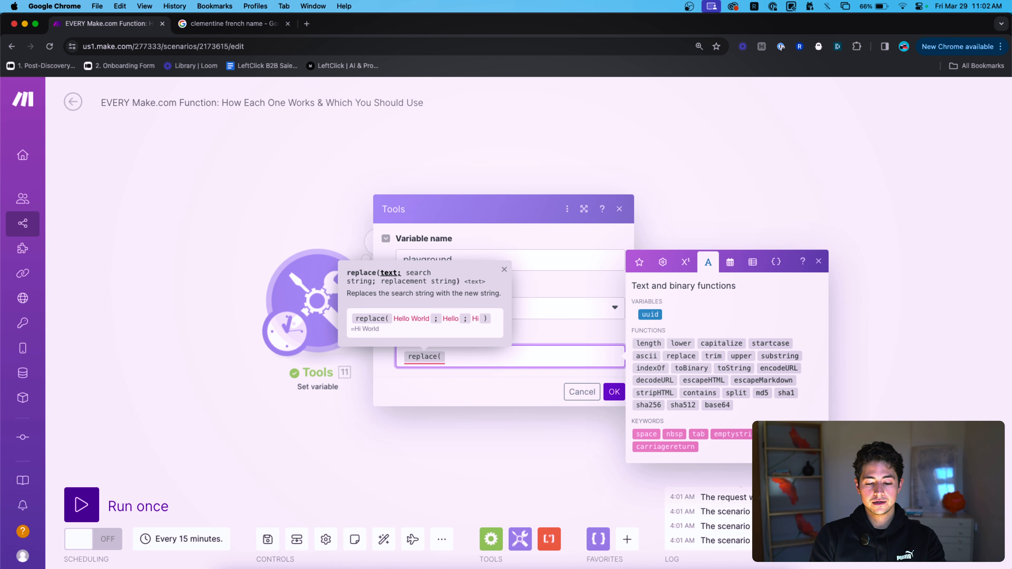
{"action": "type", "text": "https://google.com?q="}
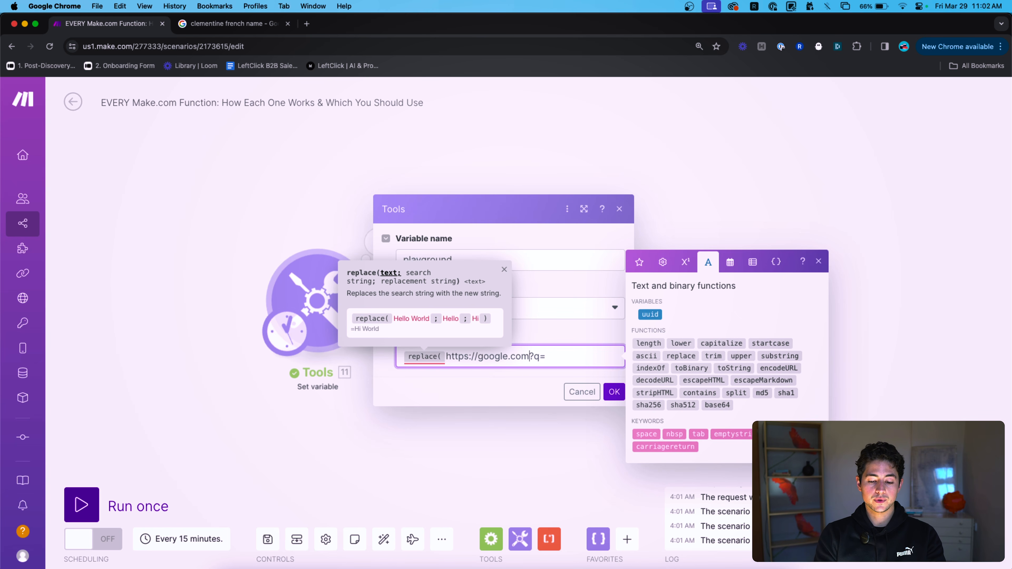
{"action": "key", "text": "shift+Left"}
{"action": "key", "text": "shift+Left"}
{"action": "left_click", "coordinate": [562, 356]}
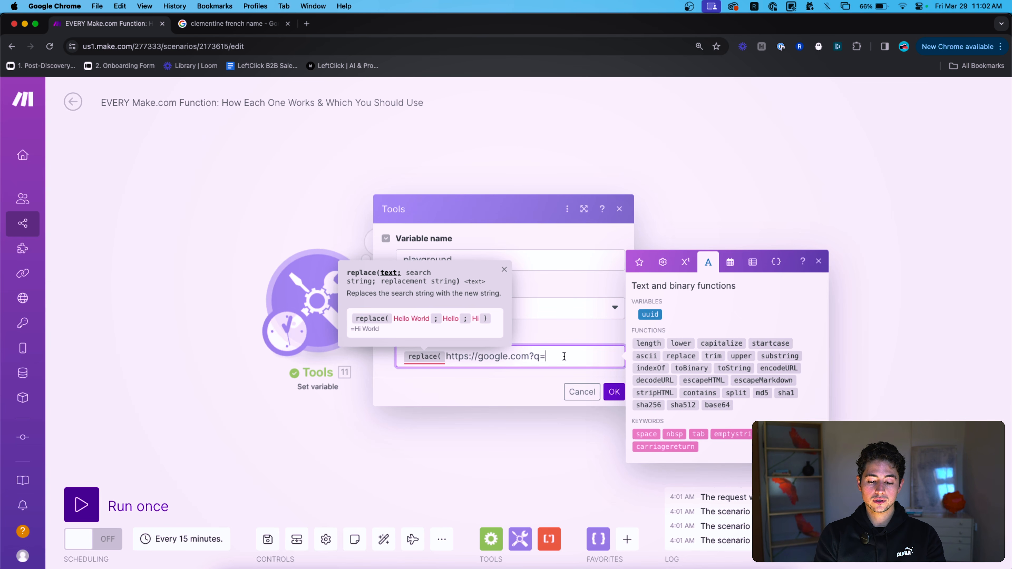
{"action": "type", "text": "katarina ;"}
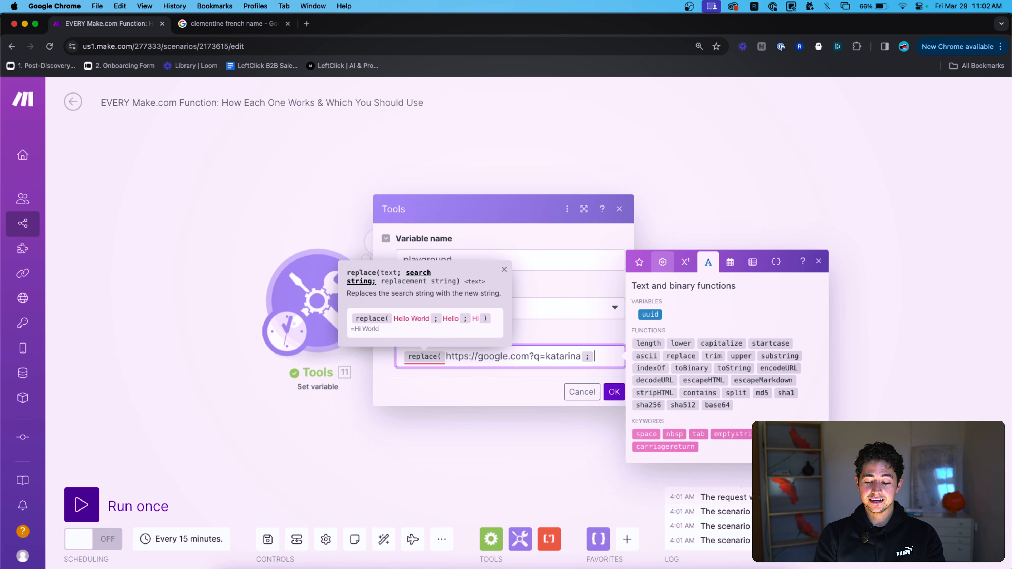
{"action": "left_click_drag", "start_coordinate": [539, 359], "coordinate": [445, 358]}
{"action": "key", "text": "super+c"}
{"action": "left_click", "coordinate": [610, 349]}
{"action": "key", "text": "super+v"}
{"action": "type", "text": ";"}
{"action": "left_click", "coordinate": [733, 434]}
{"action": "type", "text": ")"}
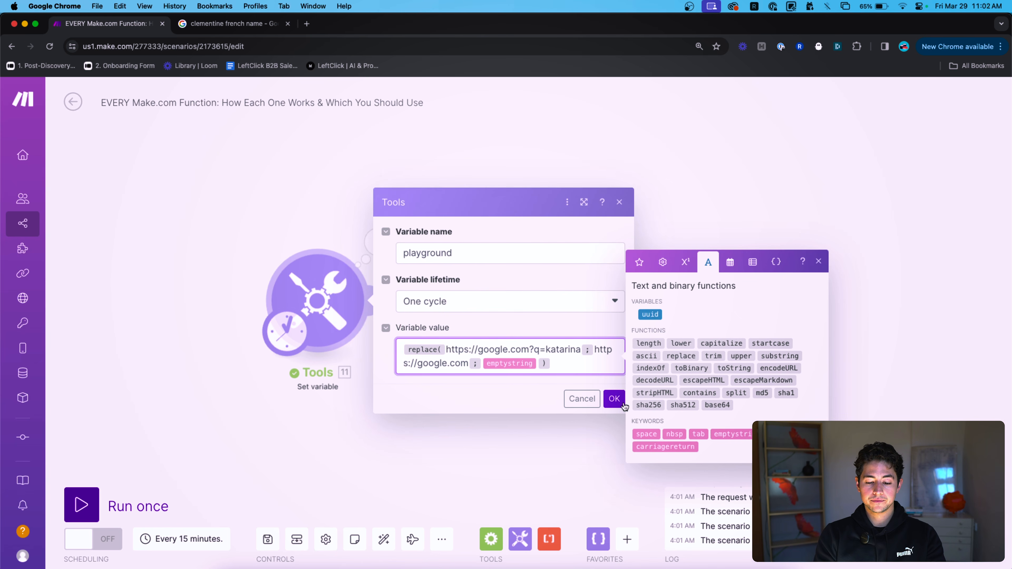
{"action": "left_click", "coordinate": [614, 398]}
{"action": "right_click", "coordinate": [324, 269]}
{"action": "left_click", "coordinate": [348, 298]}
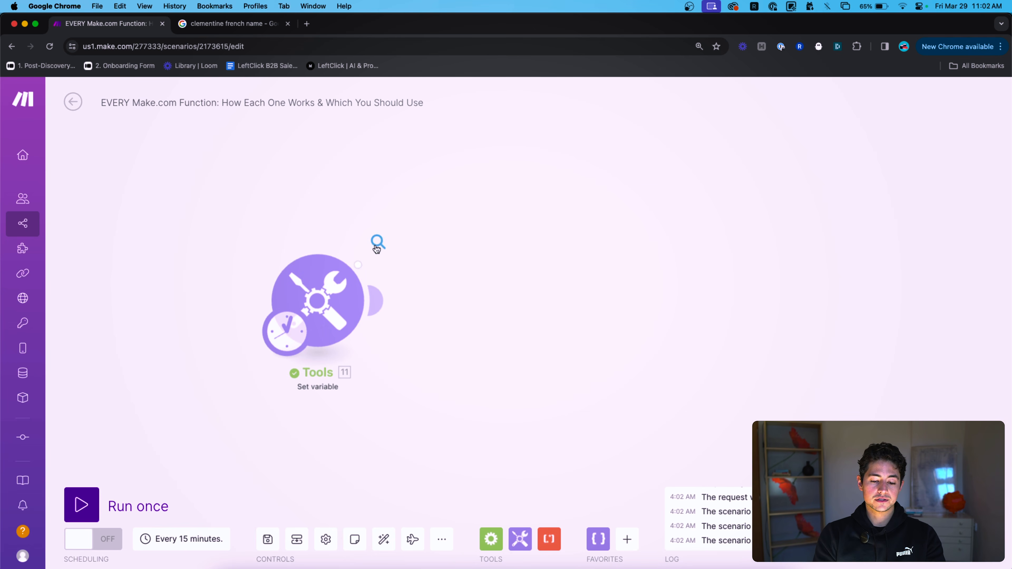
{"action": "left_click", "coordinate": [378, 242]}
{"action": "left_click_drag", "start_coordinate": [528, 302], "coordinate": [491, 301]}
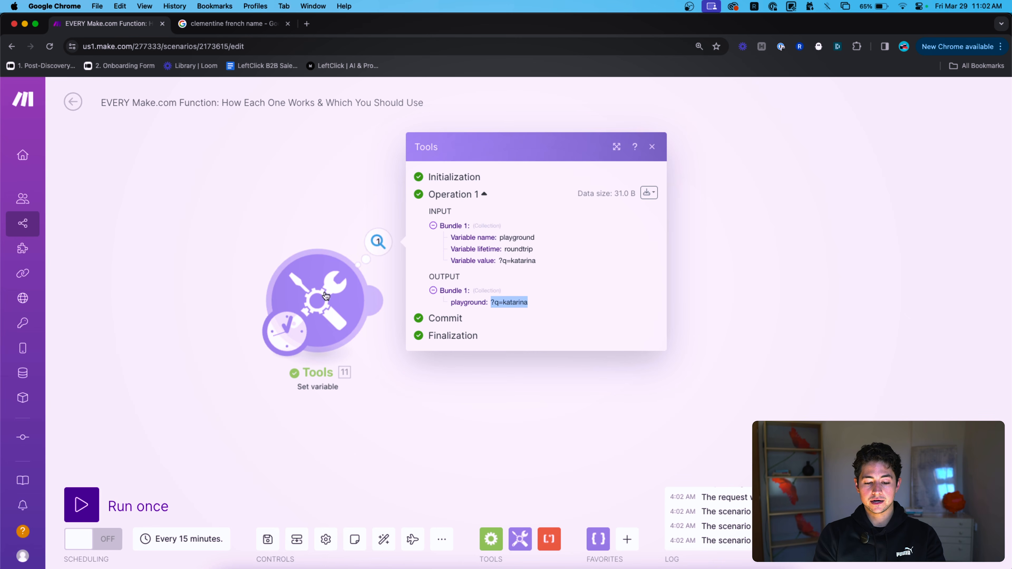
{"action": "left_click", "coordinate": [315, 303]}
{"action": "left_click", "coordinate": [556, 347]}
{"action": "left_click", "coordinate": [468, 363]}
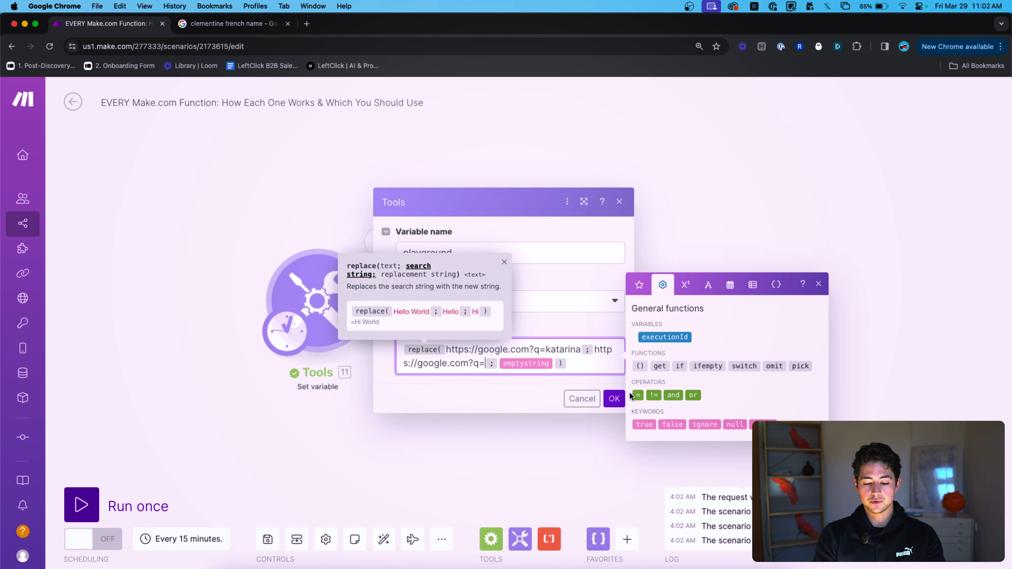
{"action": "left_click", "coordinate": [614, 398]}
Rerun only the Tools module and confirm the output is just the bare sample name.
{"action": "right_click", "coordinate": [332, 298]}
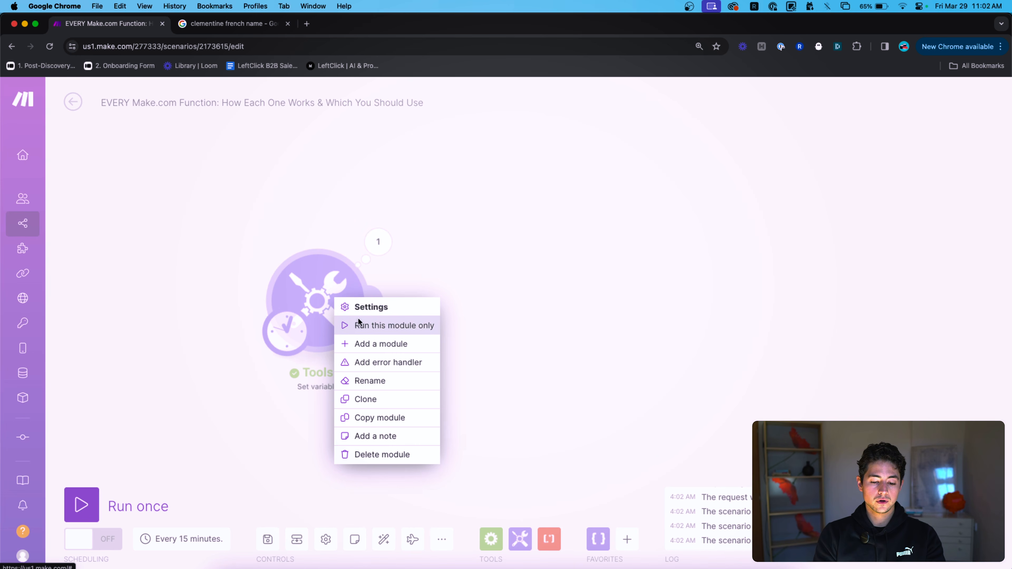
{"action": "left_click", "coordinate": [358, 322]}
{"action": "left_click", "coordinate": [374, 249]}
{"action": "double_click", "coordinate": [499, 302]}
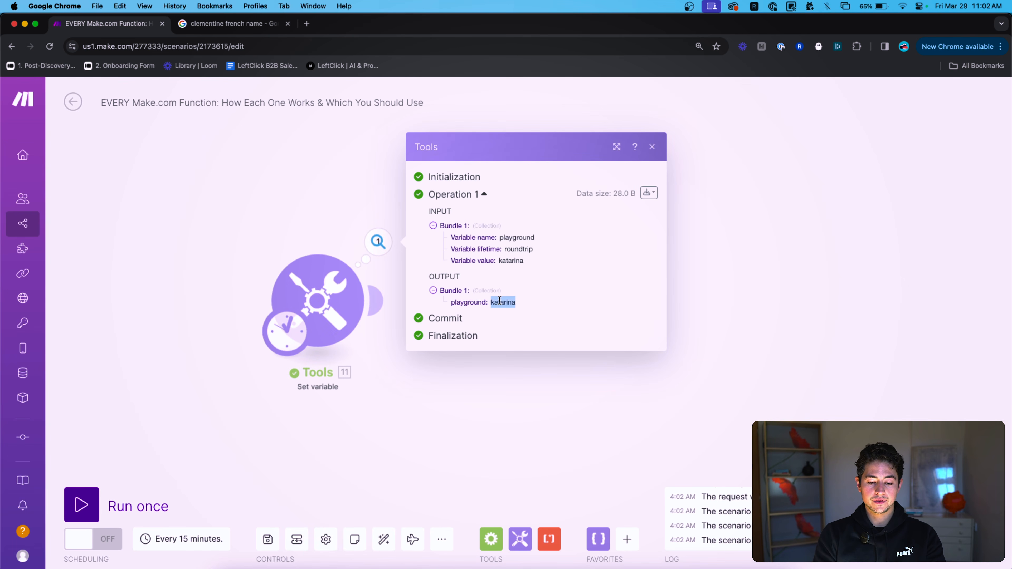
{"action": "left_click", "coordinate": [325, 229]}
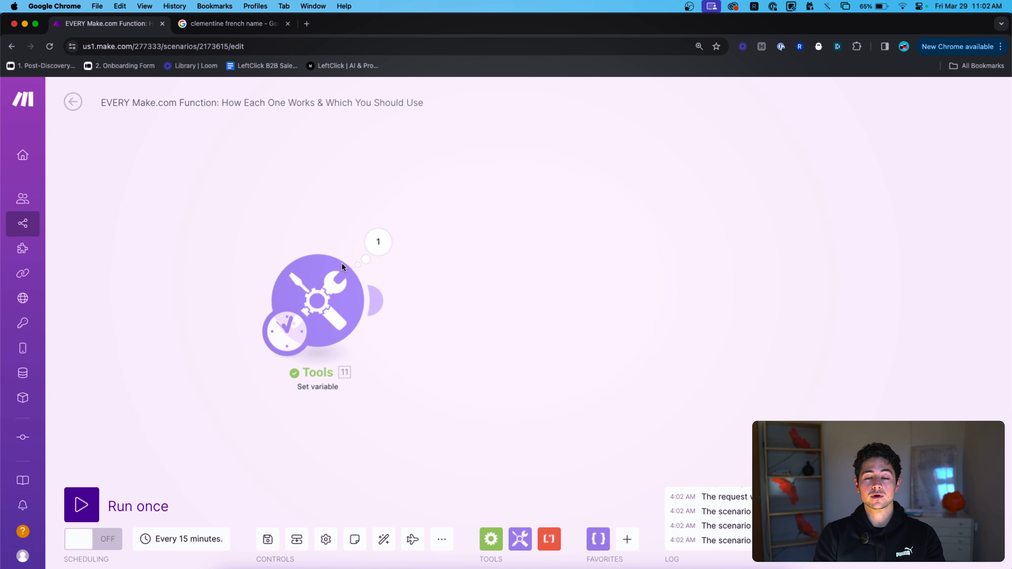
{"action": "left_click", "coordinate": [328, 292]}
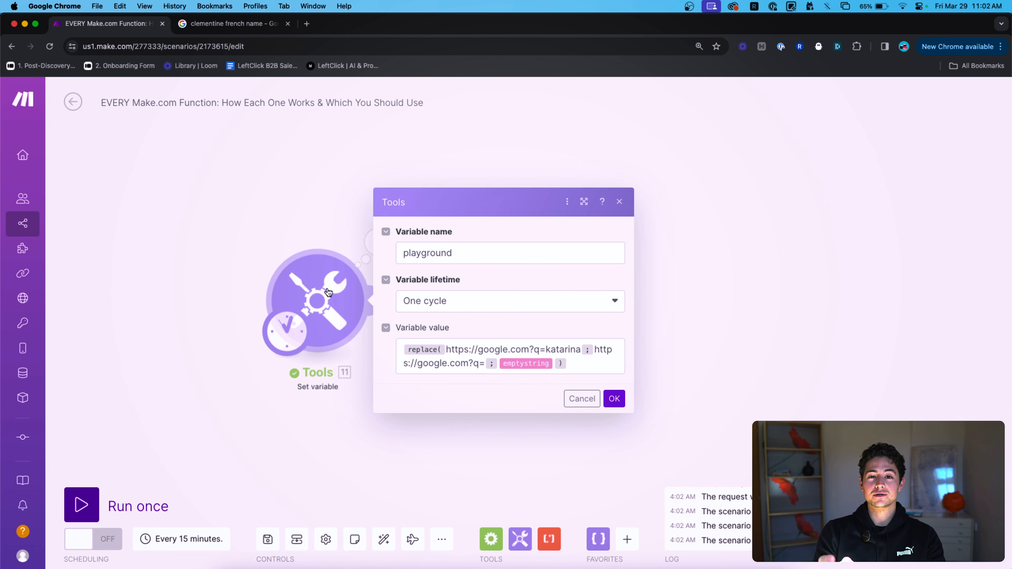
Select and delete all the replace() arguments, then remove the leftover function token.
{"action": "left_click", "coordinate": [599, 363]}
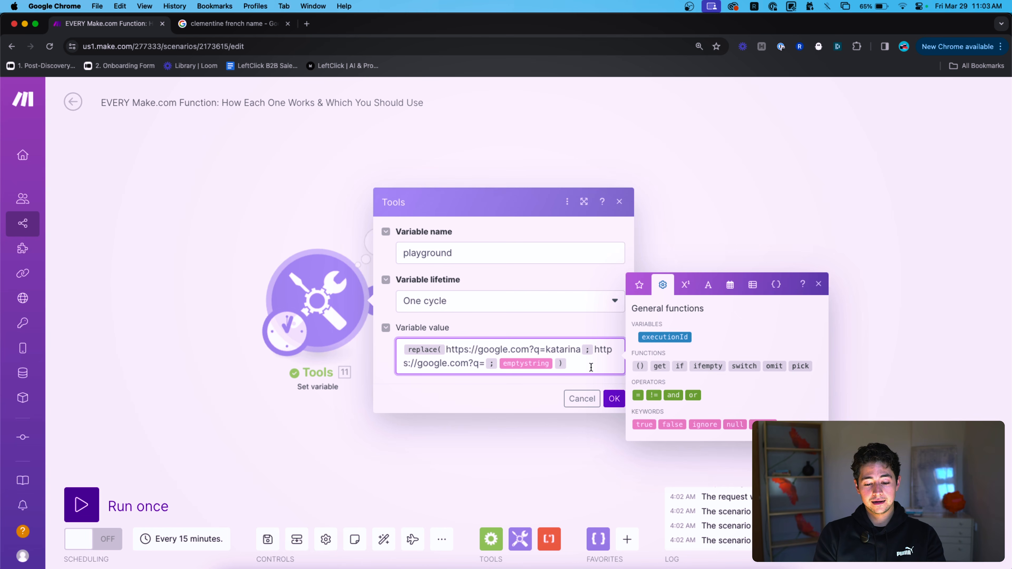
{"action": "key", "text": "Left"}
{"action": "key", "text": "Up"}
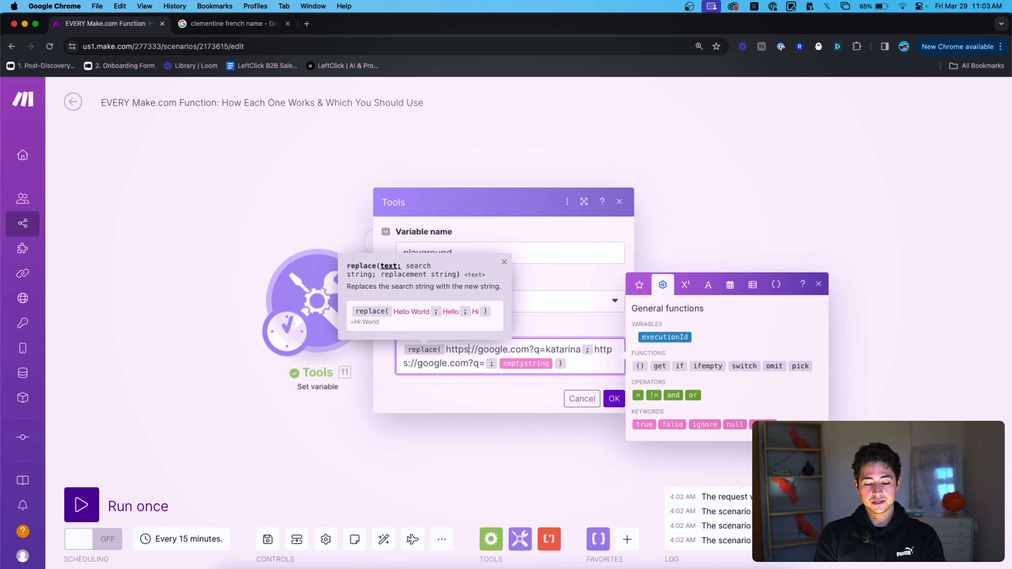
{"action": "key", "text": "Up"}
{"action": "key", "text": "Right"}
{"action": "key", "text": "shift+Down"}
{"action": "key", "text": "shift+Down"}
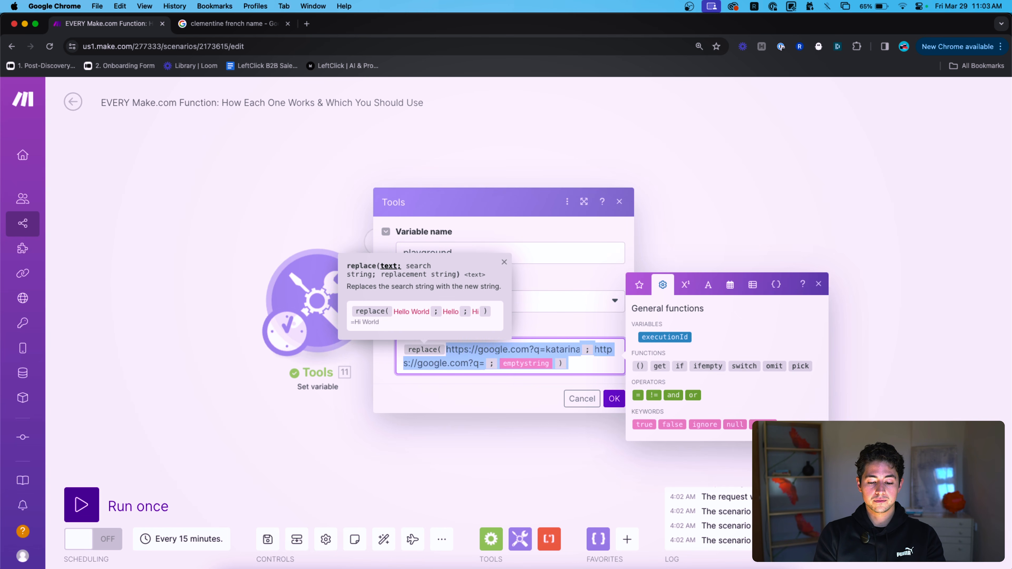
{"action": "key", "text": "BackSpace"}
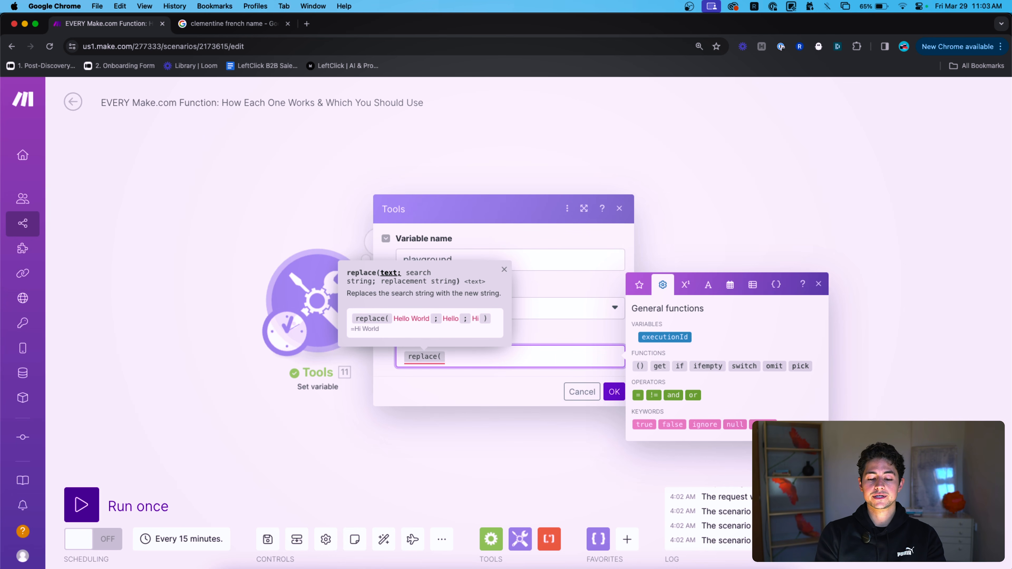
{"action": "key", "text": "BackSpace"}
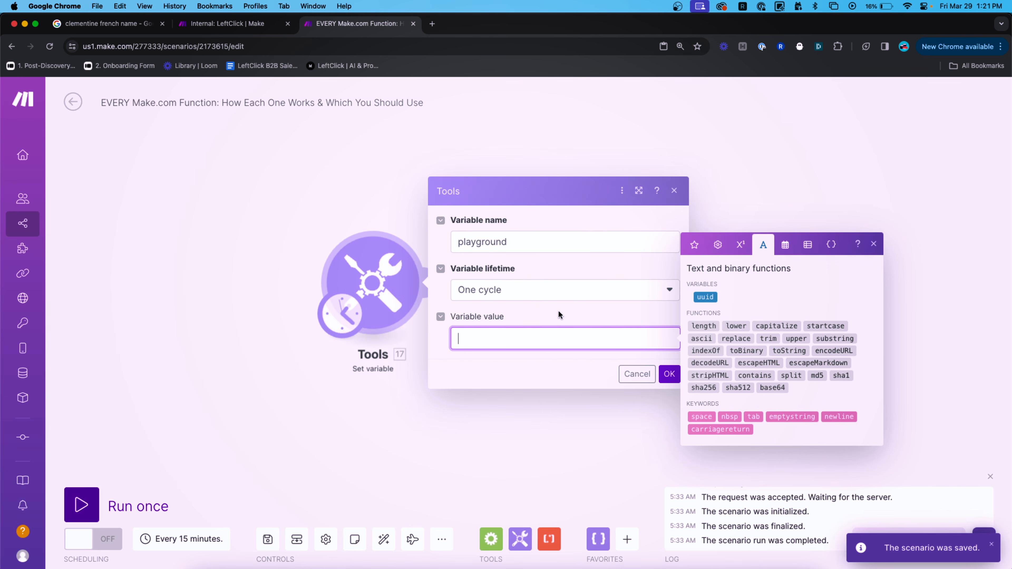
Type a three-line greeting message as the value and begin a replace( wrapper with separators.
{"action": "type", "text": "Hi Peter,"}
{"action": "key", "text": "Return"}
{"action": "type", "text": "I hope you're doing well."}
{"action": "key", "text": "Return"}
{"action": "type", "text": "I'd like to tal"}
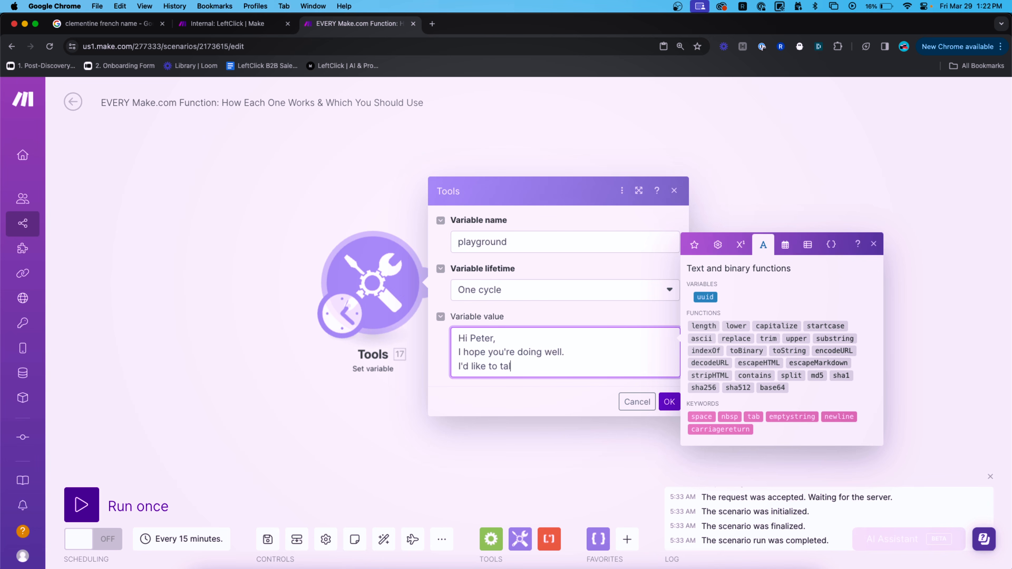
{"action": "type", "text": "k about Xreplace("}
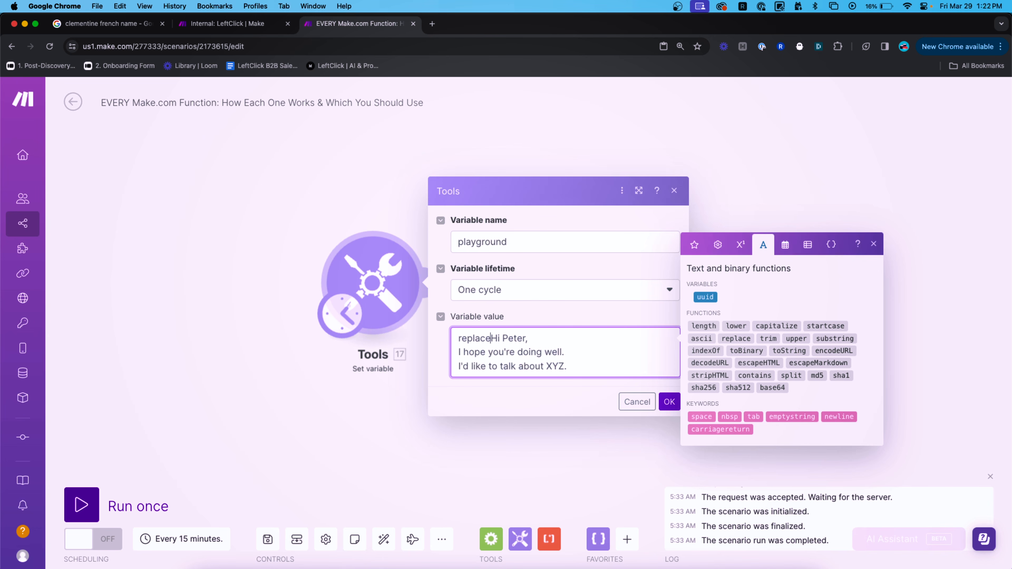
{"action": "type", "text": ";"}
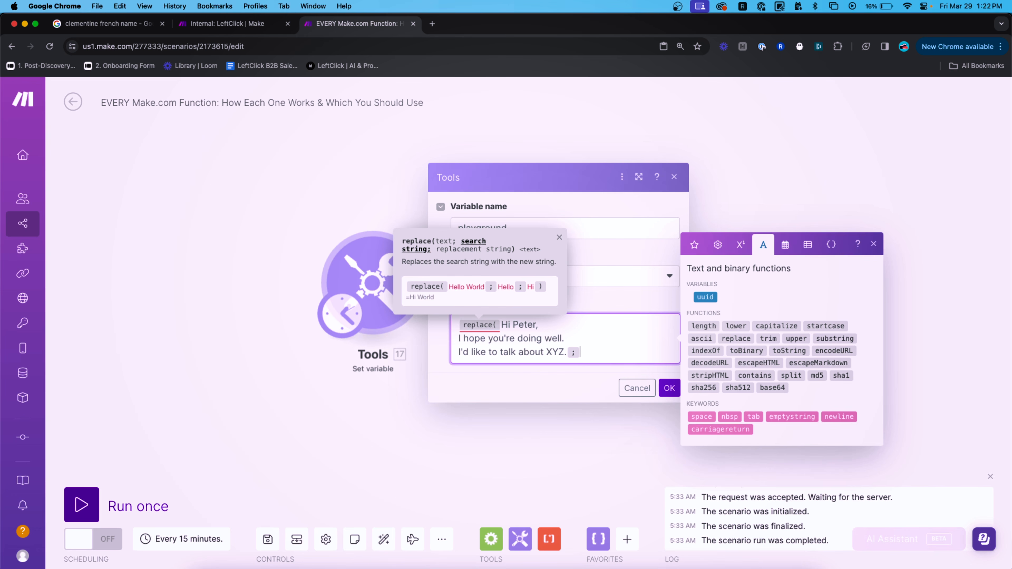
{"action": "left_click", "coordinate": [612, 296]}
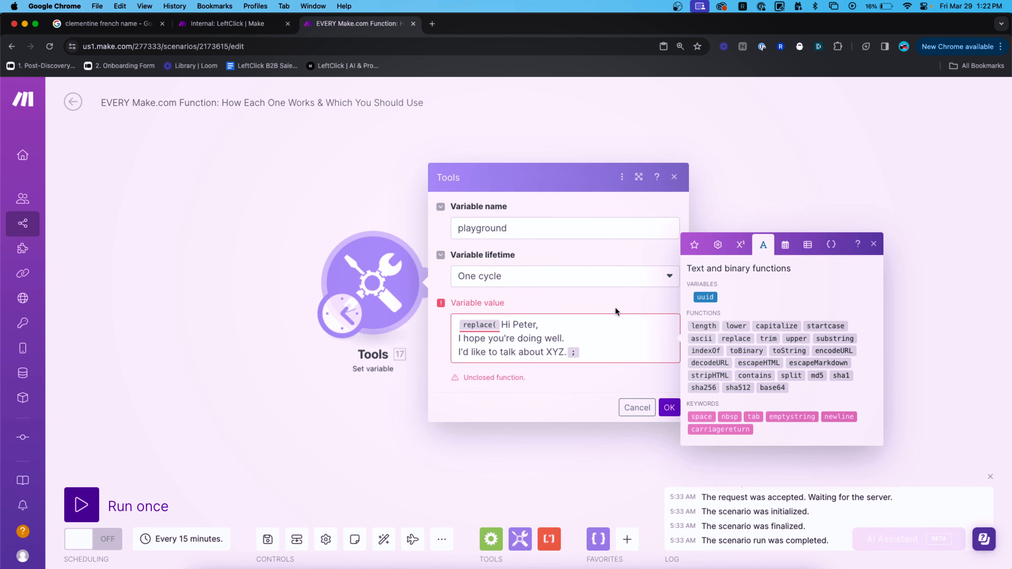
{"action": "left_click", "coordinate": [609, 355]}
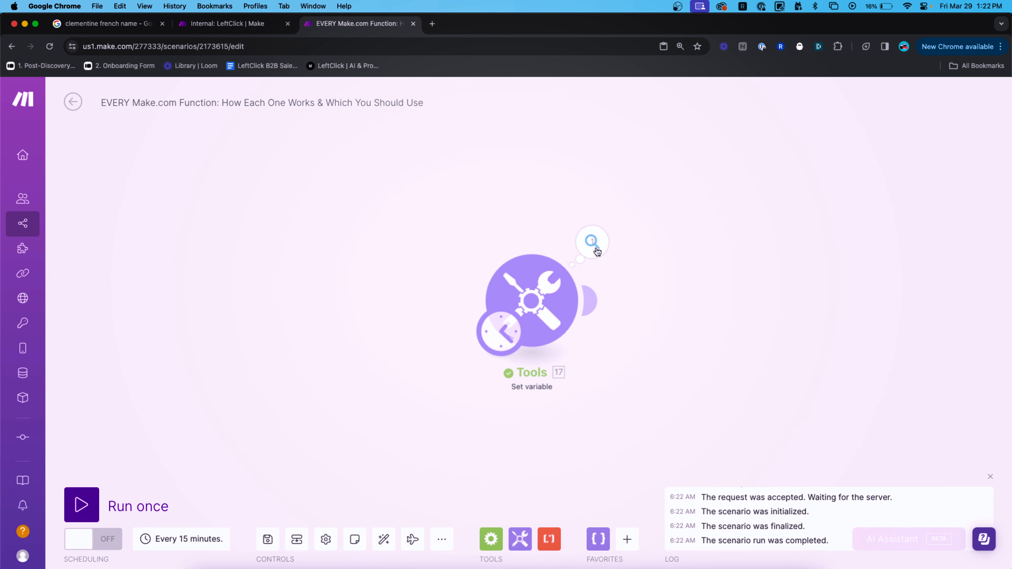
Insert the newline keyword as replace()'s search string and position for the replacement.
{"action": "left_click", "coordinate": [593, 242]}
{"action": "left_click", "coordinate": [548, 225]}
{"action": "left_click", "coordinate": [532, 301]}
{"action": "left_click", "coordinate": [721, 356]}
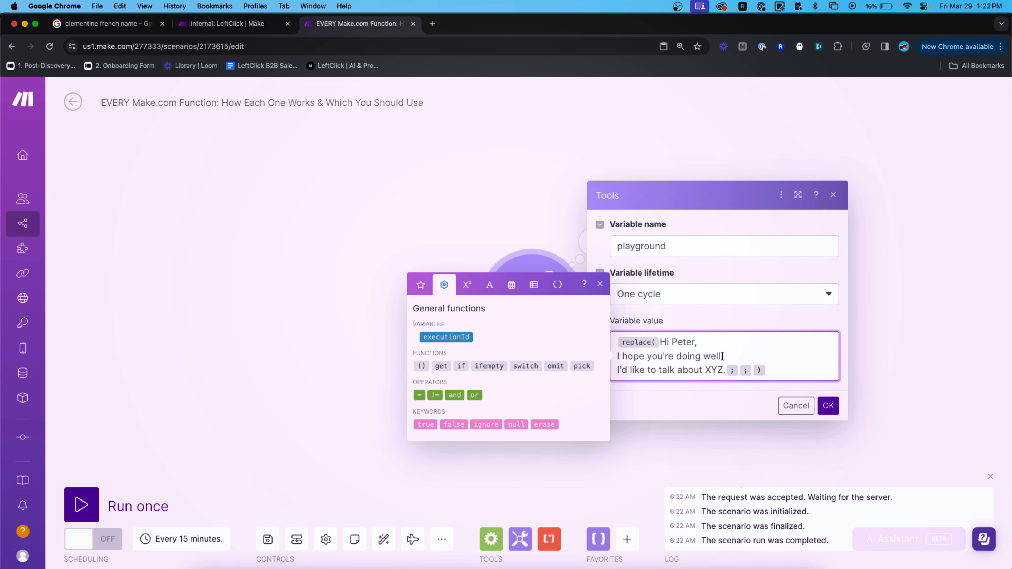
{"action": "key", "text": "Left"}
{"action": "key", "text": "Left"}
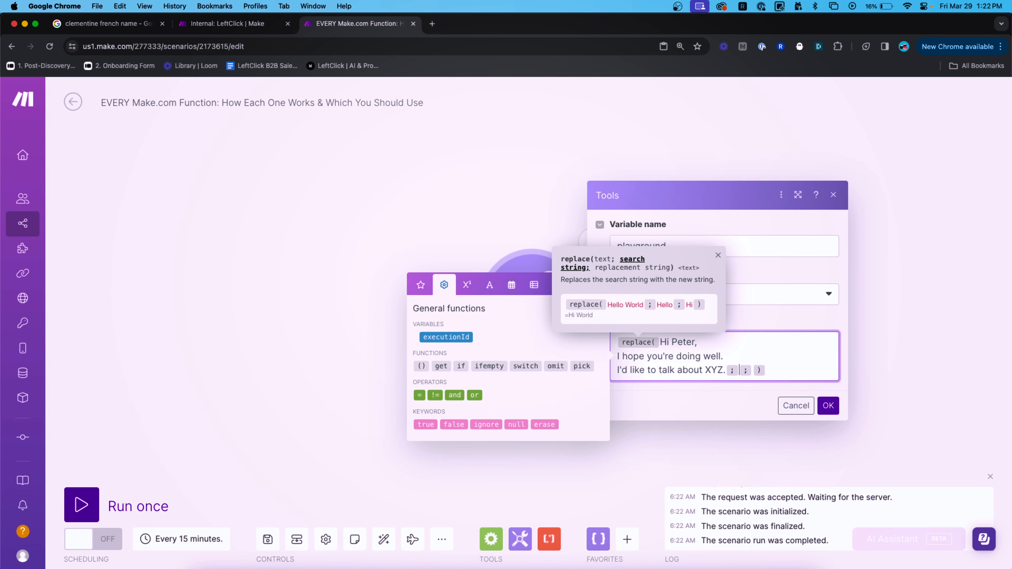
{"action": "left_click", "coordinate": [489, 285]}
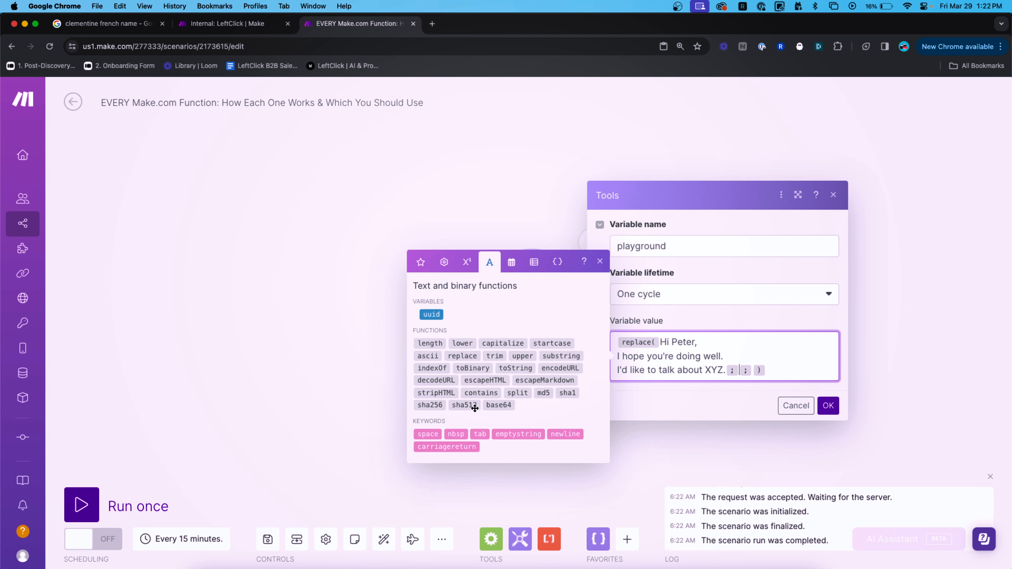
{"action": "left_click", "coordinate": [565, 434]}
{"action": "key", "text": "Right"}
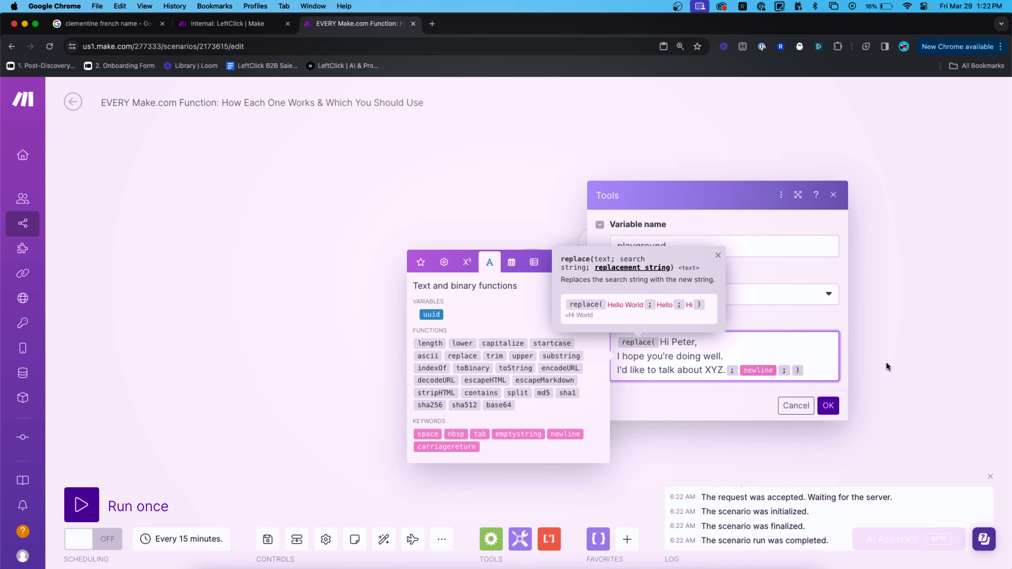
{"action": "left_click", "coordinate": [793, 370]}
Review the line breaks in the greeting and save the replace(text; newline; \n) value.
{"action": "left_click", "coordinate": [828, 408]}
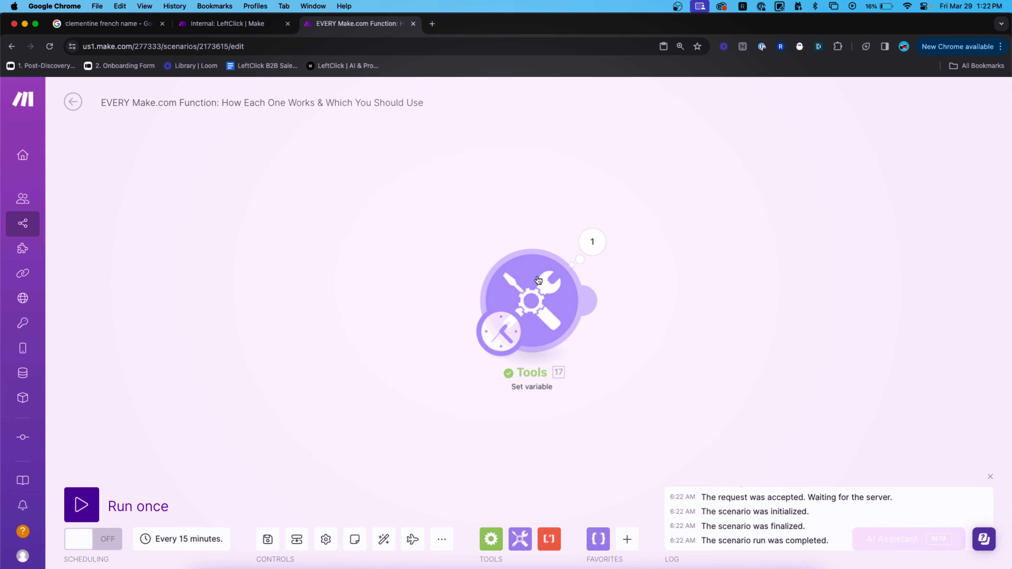
{"action": "left_click", "coordinate": [552, 305]}
{"action": "left_click", "coordinate": [794, 370]}
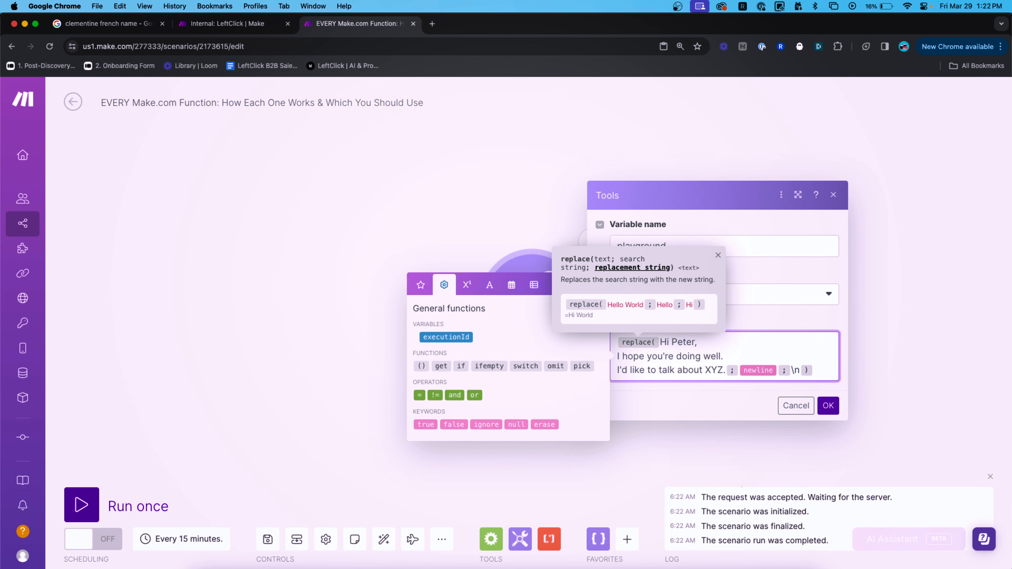
{"action": "left_click", "coordinate": [722, 342]}
{"action": "key", "text": "shift+Right"}
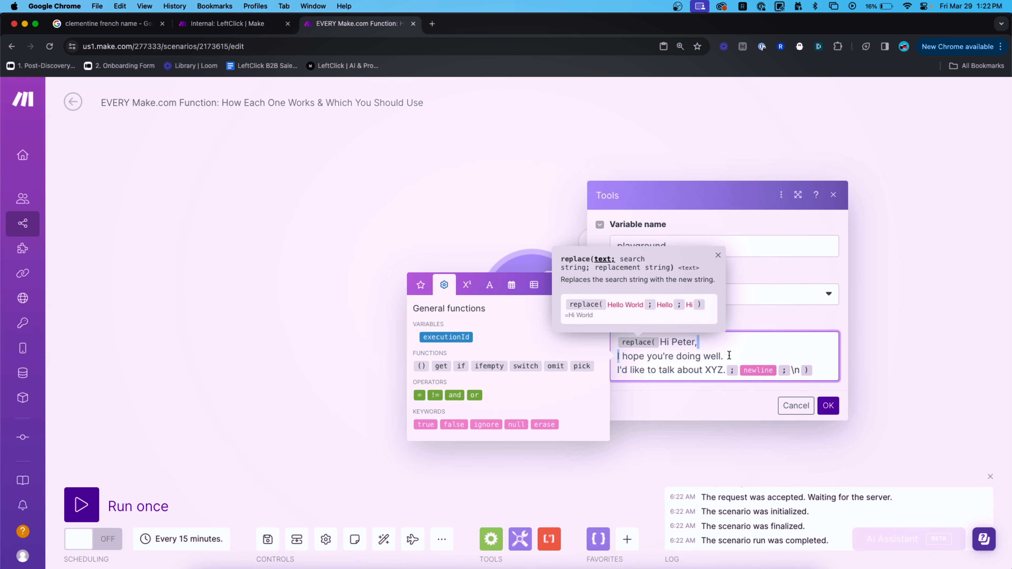
{"action": "left_click", "coordinate": [739, 363]}
{"action": "key", "text": "shift+Right"}
{"action": "left_click", "coordinate": [722, 370]}
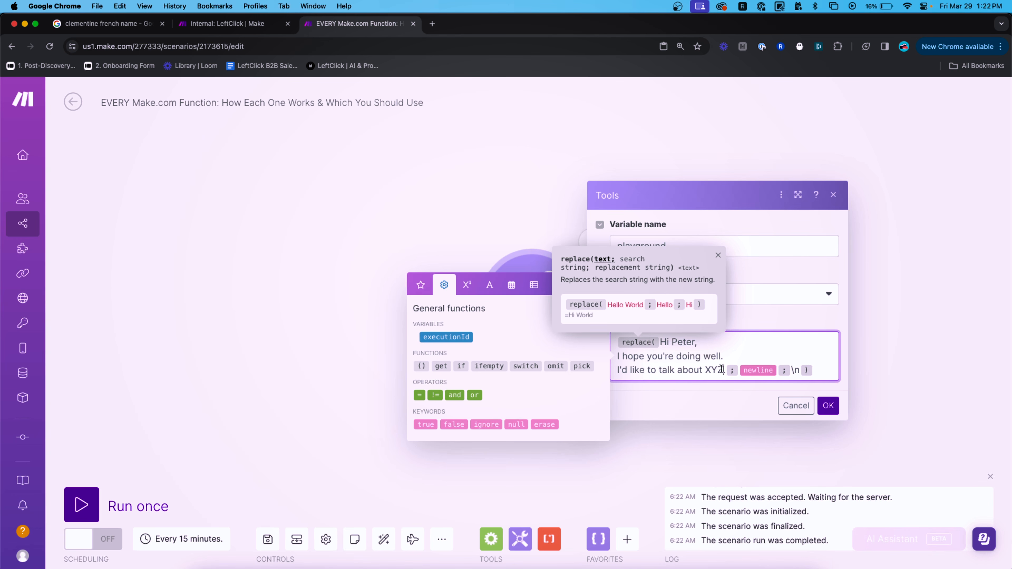
{"action": "left_click", "coordinate": [825, 405]}
Run only the Tools module and check the greeting outputs as one line with literal \n.
{"action": "right_click", "coordinate": [526, 274]}
{"action": "left_click", "coordinate": [549, 305]}
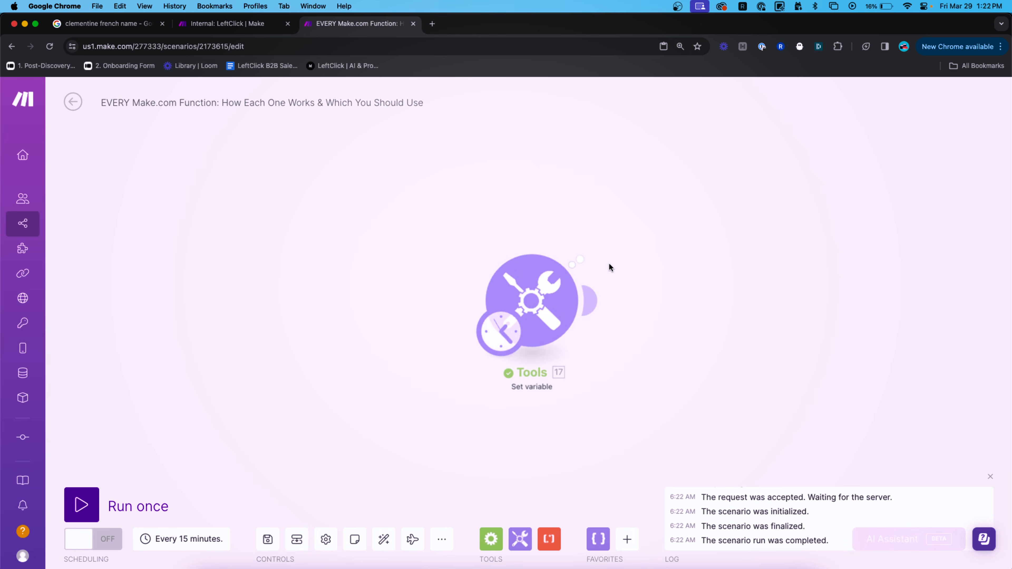
{"action": "left_click", "coordinate": [592, 241]}
{"action": "left_click_drag", "start_coordinate": [740, 315], "coordinate": [705, 303]}
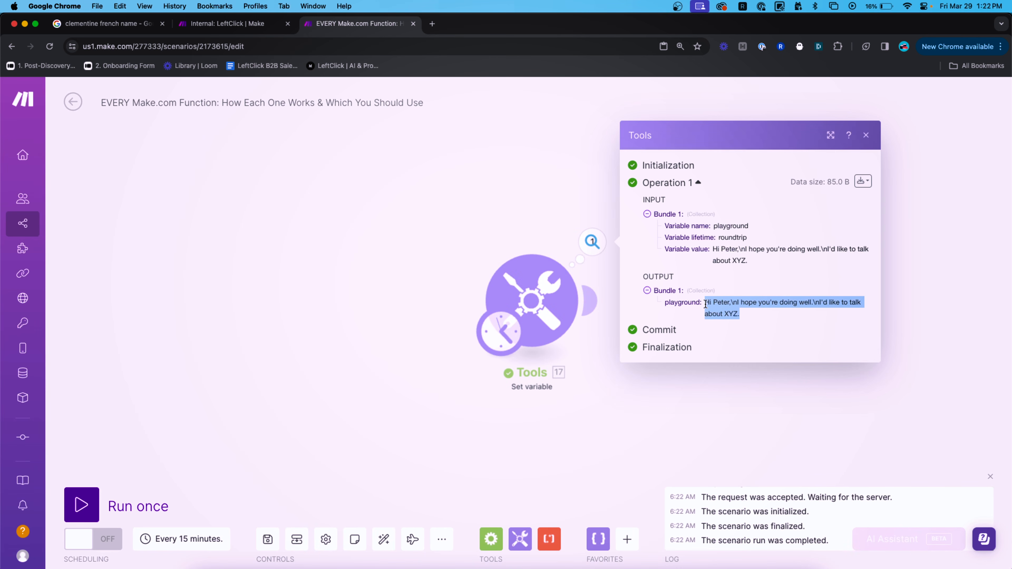
{"action": "scroll", "coordinate": [779, 302], "scroll_direction": "up", "scroll_amount": 5}
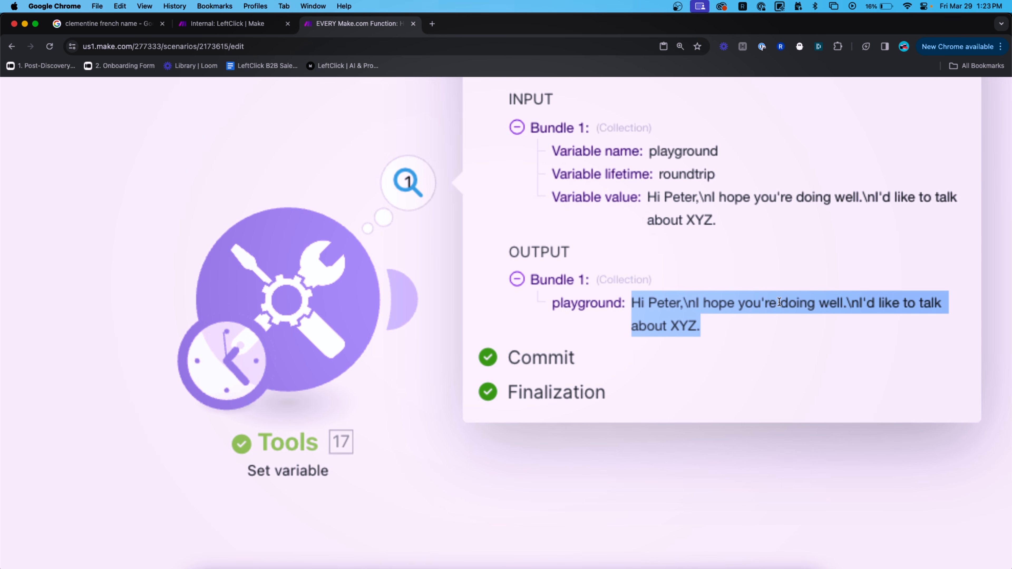
{"action": "scroll", "coordinate": [779, 302], "scroll_direction": "down", "scroll_amount": 5}
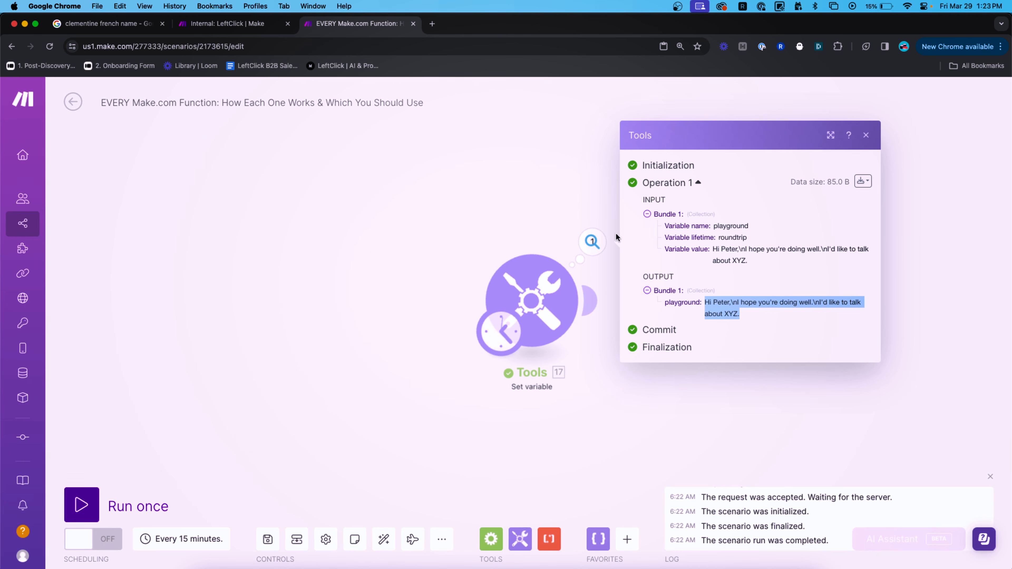
{"action": "left_click", "coordinate": [527, 279]}
Reopen the value to inspect the \n replacement and bring up the Text and binary functions.
{"action": "left_click", "coordinate": [773, 357]}
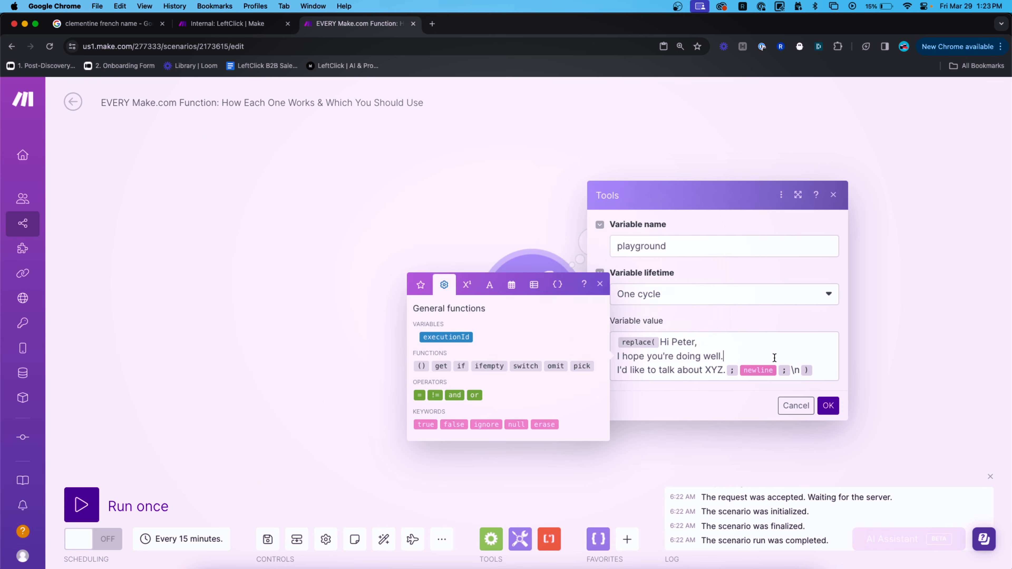
{"action": "key", "text": "Down"}
{"action": "left_click", "coordinate": [823, 371]}
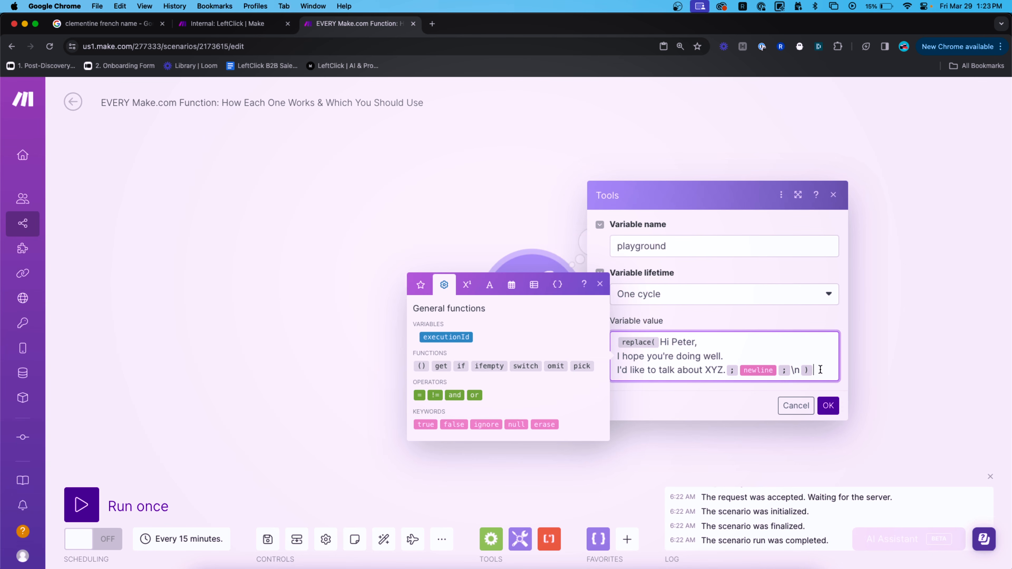
{"action": "double_click", "coordinate": [796, 370]}
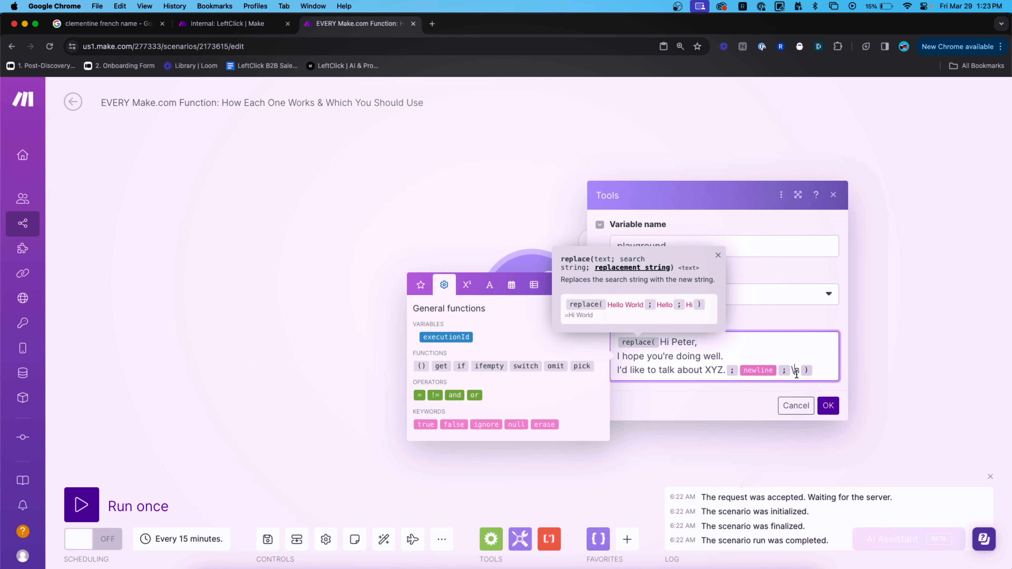
{"action": "left_click", "coordinate": [821, 372]}
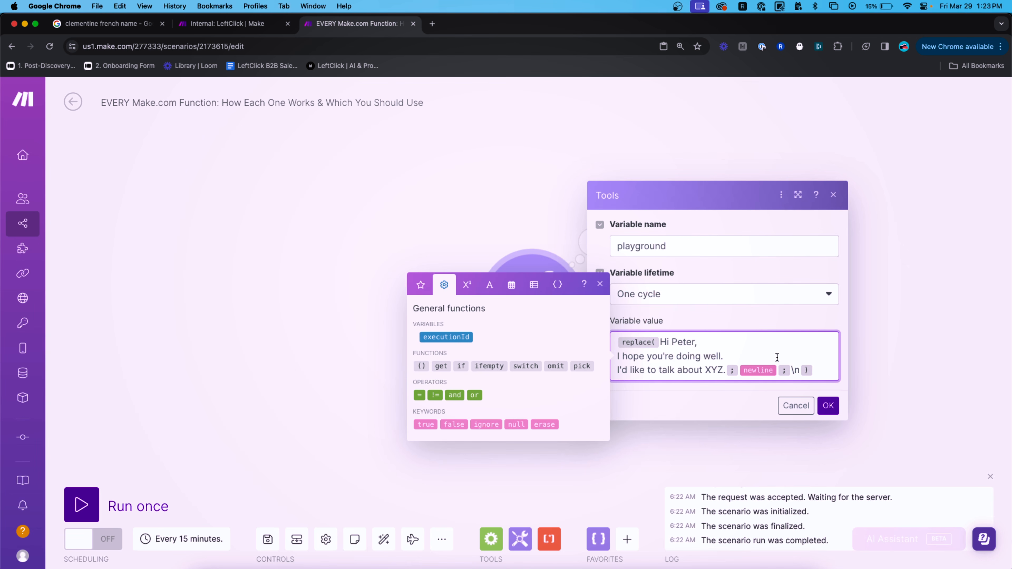
{"action": "left_click", "coordinate": [731, 349]}
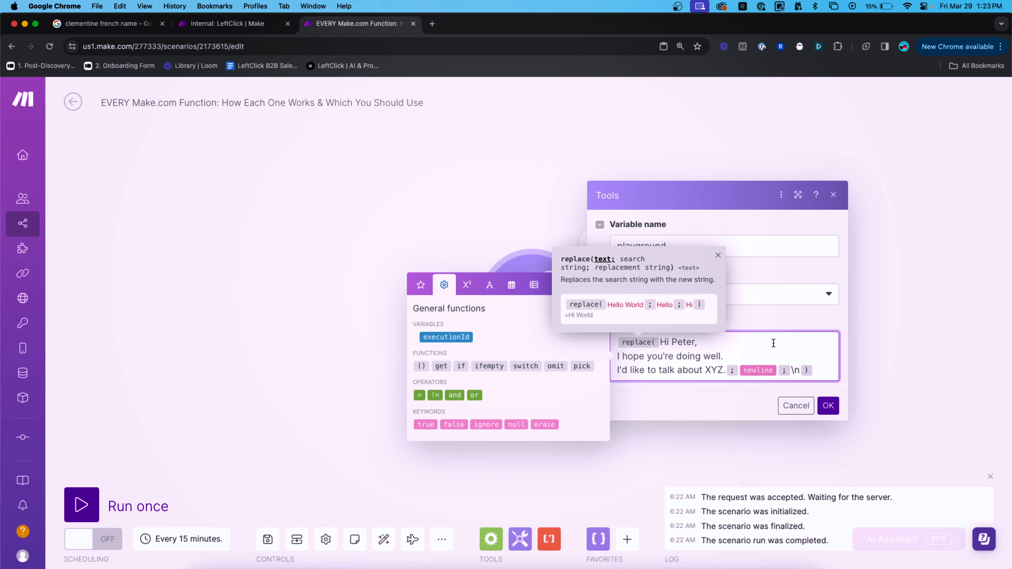
{"action": "left_click", "coordinate": [487, 284]}
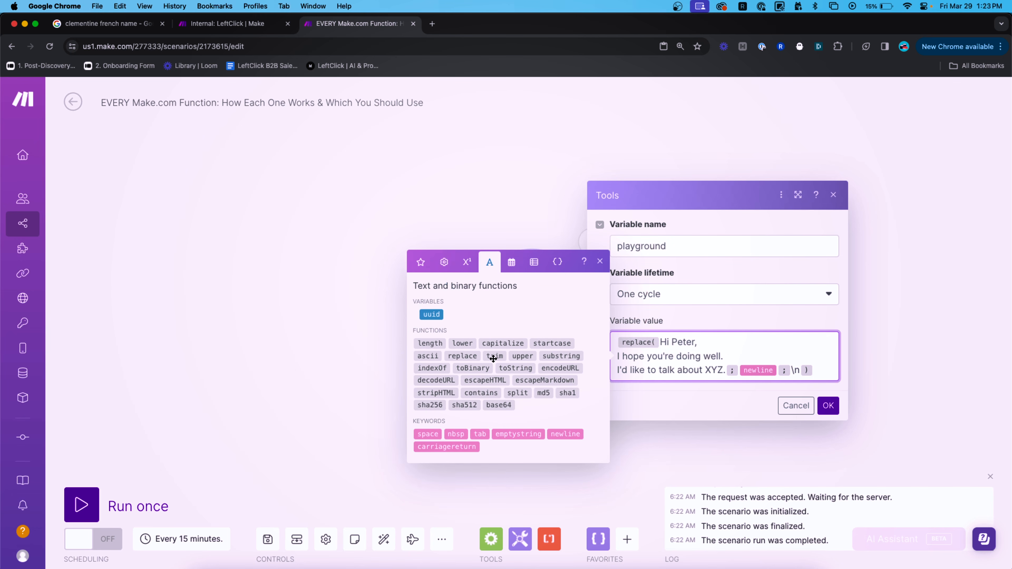
Replace the value with trim() around space-padded sample text, changing the first word to a sample first name.
{"action": "key", "text": "super+a"}
{"action": "key", "text": "BackSpace"}
{"action": "type", "text": "trim("}
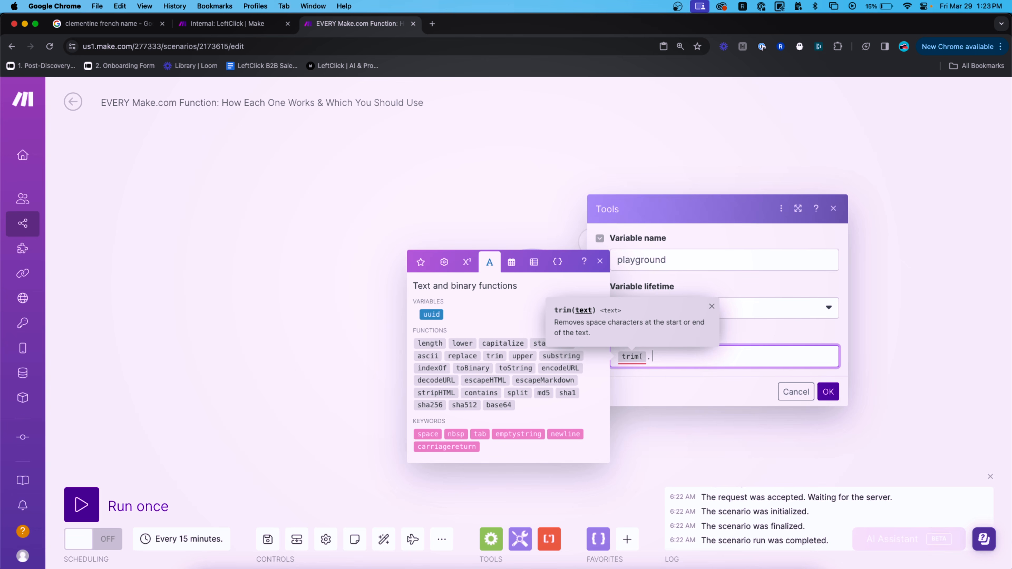
{"action": "type", "text": "fdsaf fdsa)"}
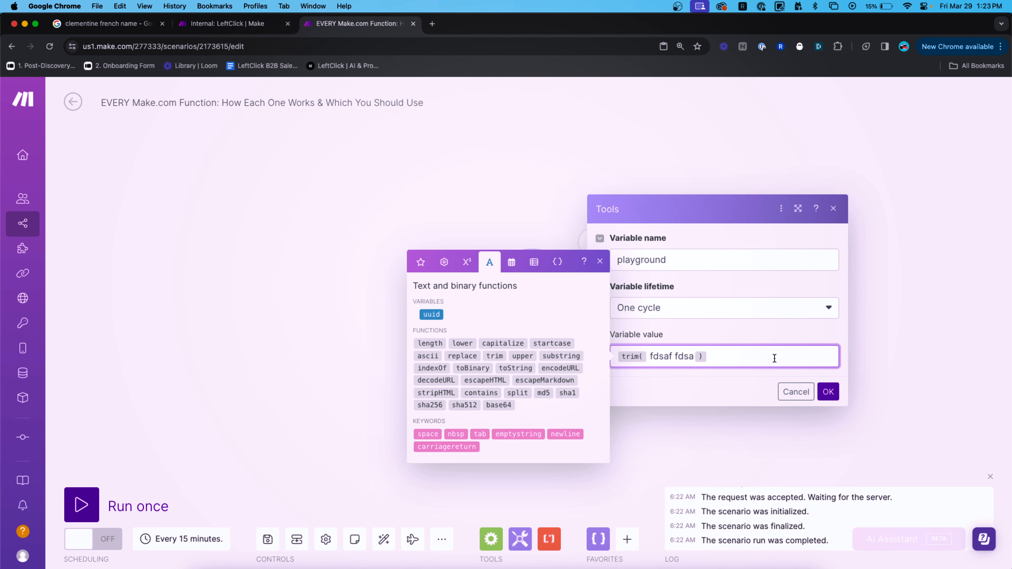
{"action": "key", "text": "Left"}
{"action": "type", "text": "."}
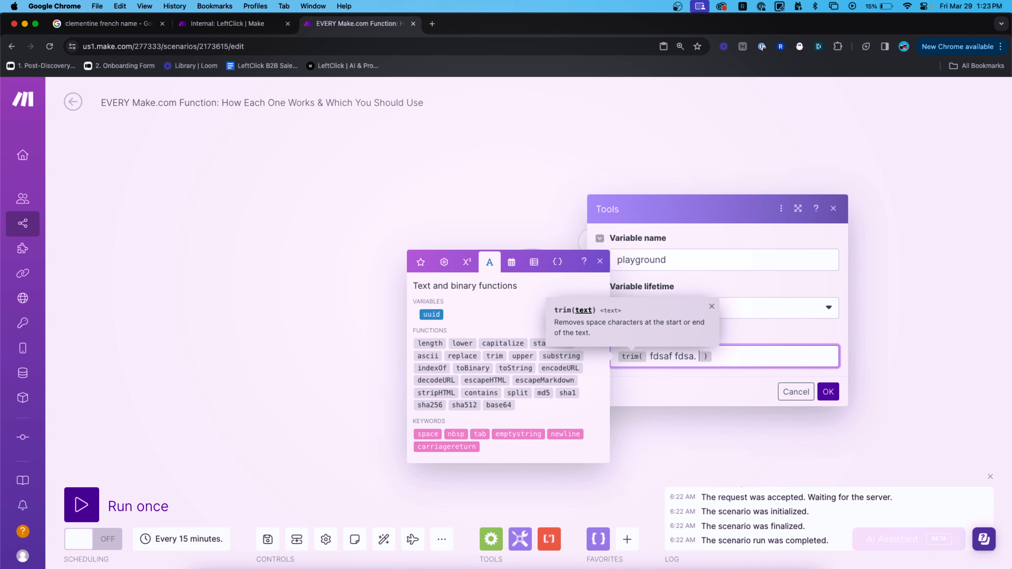
{"action": "key", "text": "BackSpace"}
{"action": "key", "text": "BackSpace"}
{"action": "key", "text": "BackSpace"}
{"action": "left_click", "coordinate": [688, 357]}
{"action": "left_click", "coordinate": [651, 356]}
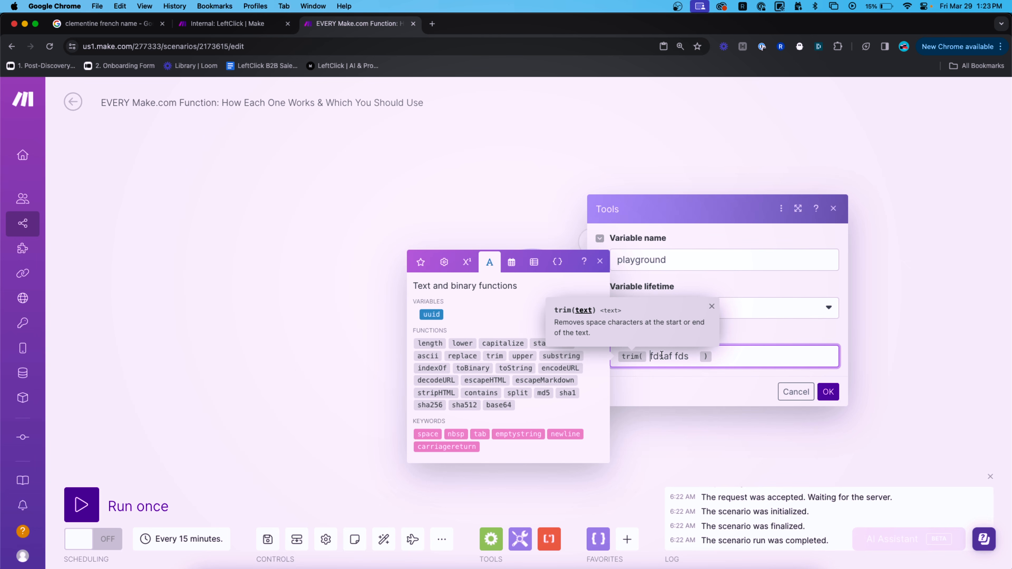
{"action": "double_click", "coordinate": [679, 357]}
{"action": "type", "text": "Peter"}
Save and run only this module, checking the trimmed output value.
{"action": "left_click", "coordinate": [827, 391]}
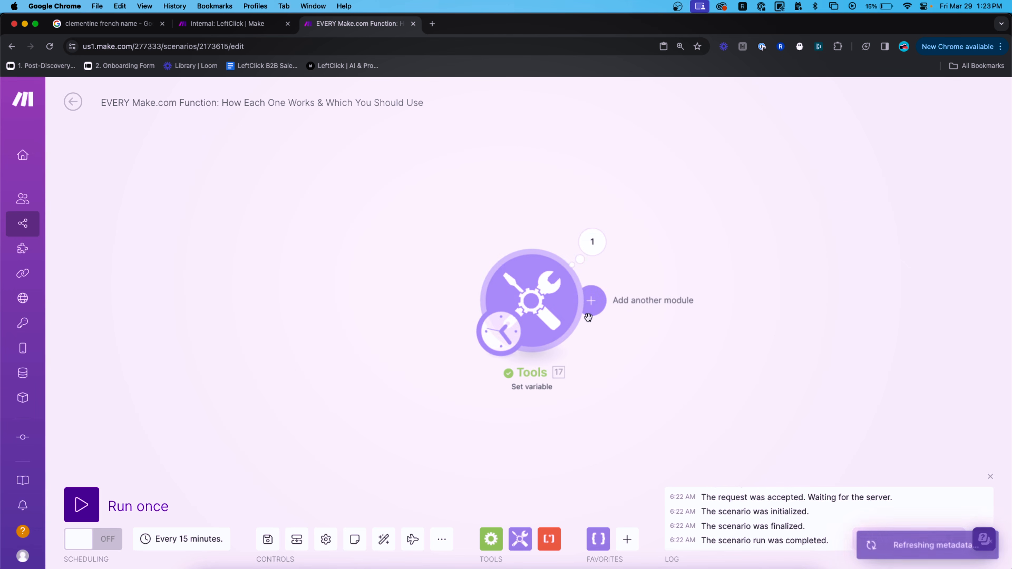
{"action": "right_click", "coordinate": [559, 295]}
{"action": "left_click", "coordinate": [579, 322]}
{"action": "left_click", "coordinate": [591, 241]}
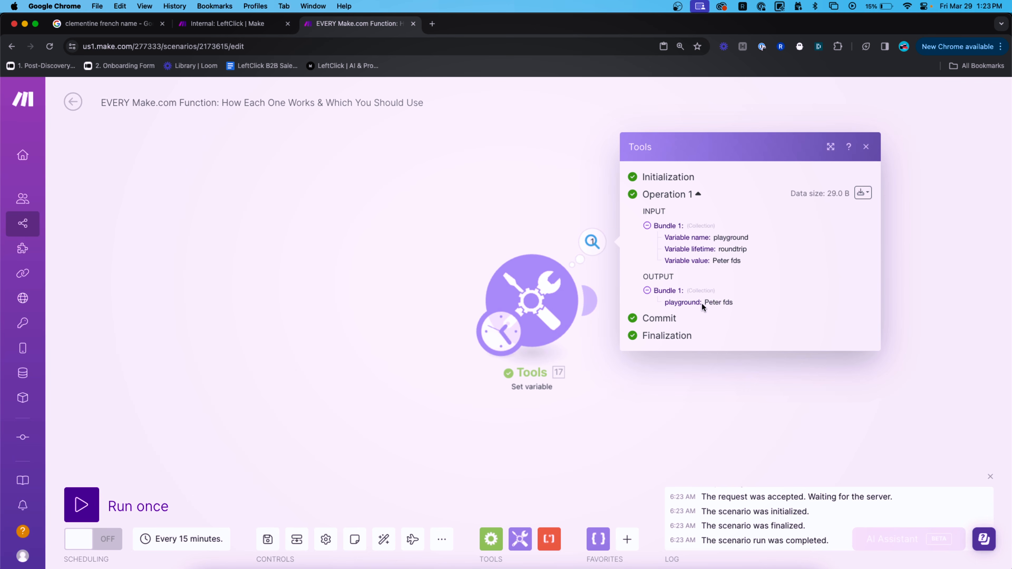
{"action": "left_click_drag", "start_coordinate": [734, 302], "coordinate": [695, 304]}
{"action": "left_click", "coordinate": [556, 247]}
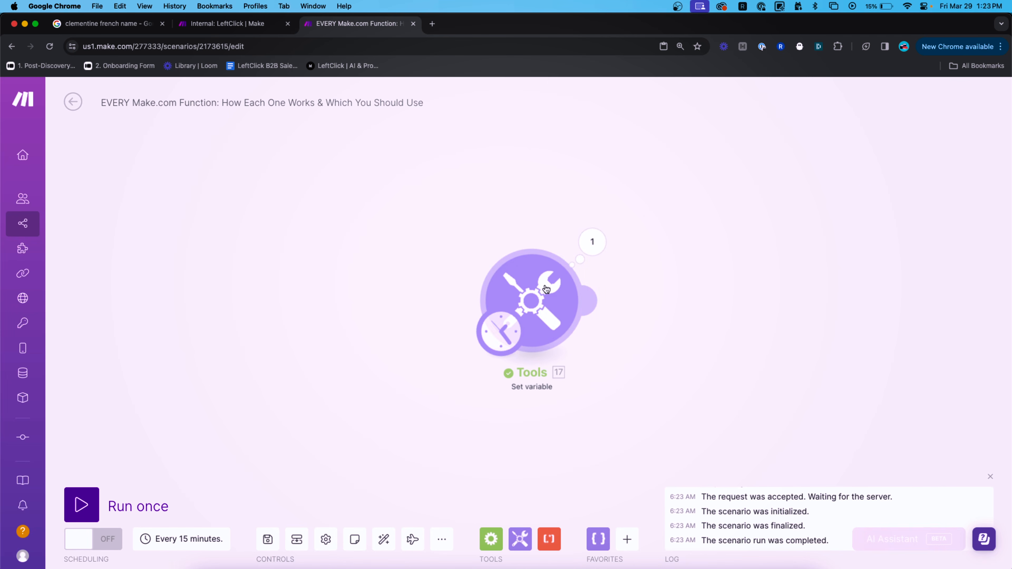
Change the last placeholder word inside trim() to a sample surname.
{"action": "left_click", "coordinate": [542, 289]}
{"action": "left_click", "coordinate": [745, 356]}
{"action": "key", "text": "Left"}
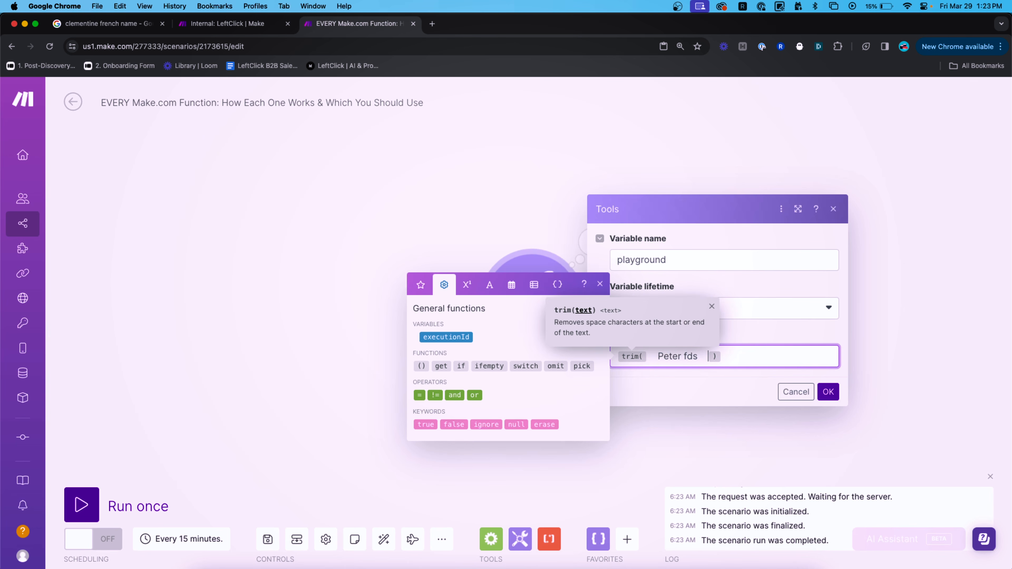
{"action": "key", "text": "shift+Left"}
{"action": "key", "text": "shift+Left"}
{"action": "key", "text": "shift+Left"}
{"action": "key", "text": "shift+Left"}
{"action": "key", "text": "BackSpace"}
{"action": "type", "text": "Wick"}
Save and rerun only this module to confirm the trimmed full-name output.
{"action": "left_click", "coordinate": [828, 391]}
{"action": "right_click", "coordinate": [537, 292]}
{"action": "left_click", "coordinate": [565, 318]}
{"action": "left_click", "coordinate": [592, 241]}
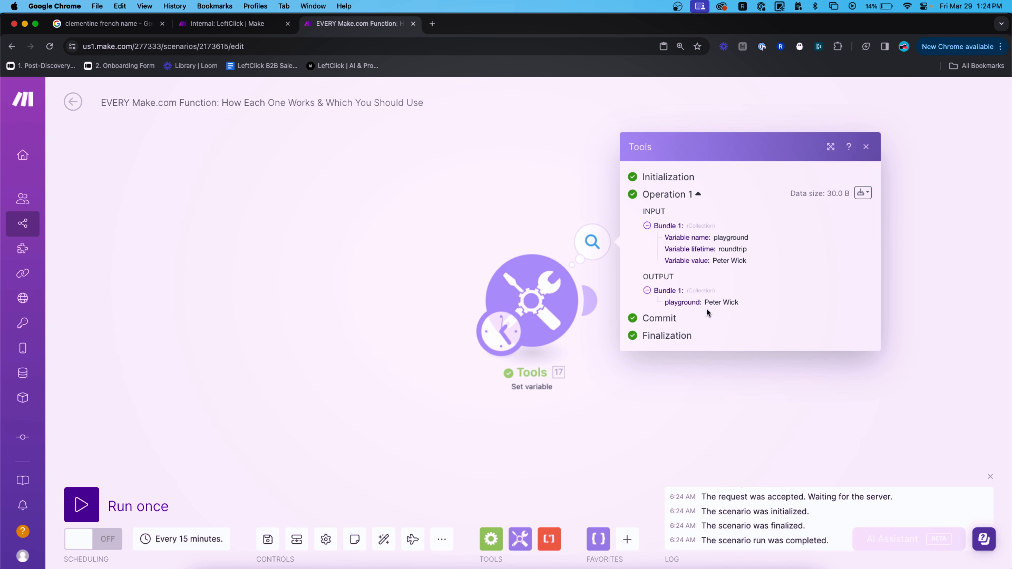
{"action": "left_click", "coordinate": [556, 210]}
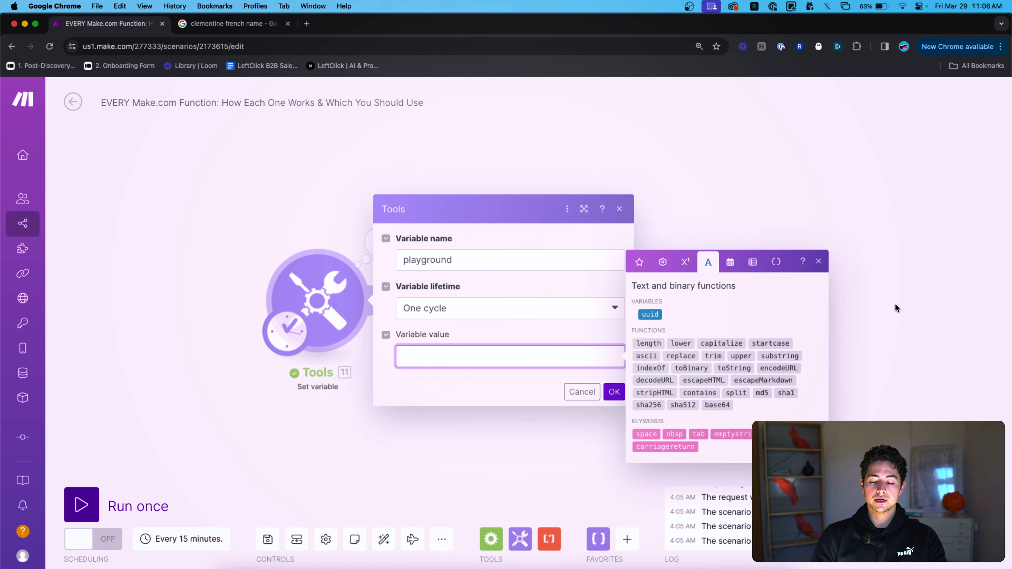
Test upper(hello) by saving and running only this module, which returns HELLLO.
{"action": "type", "text": "upper("}
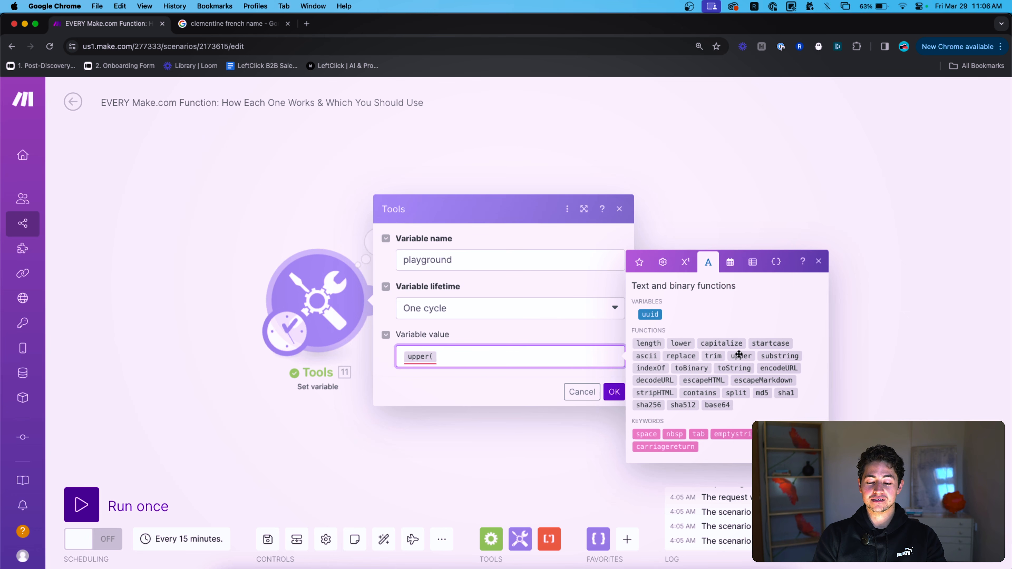
{"action": "type", "text": "he"}
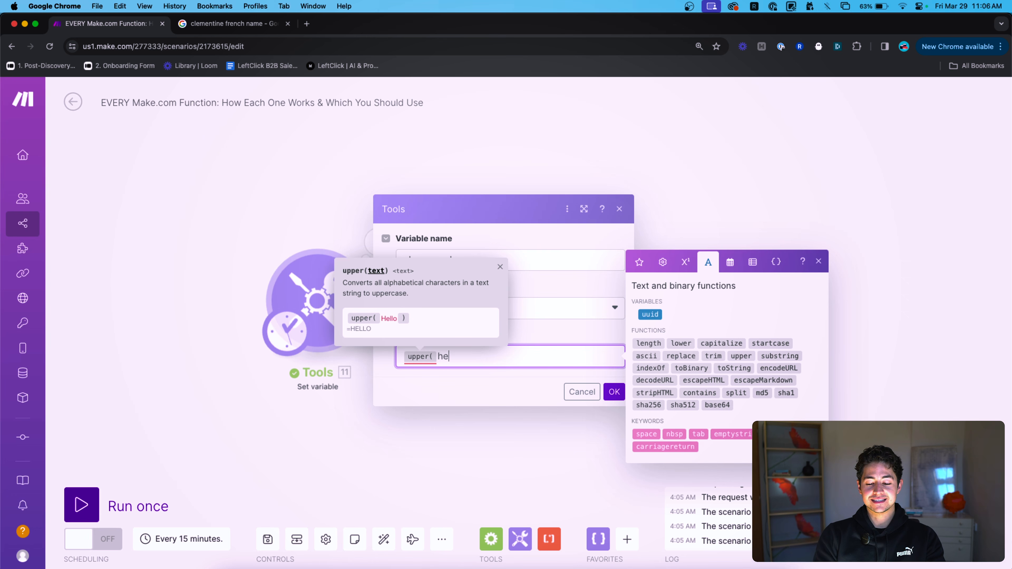
{"action": "type", "text": "llo"}
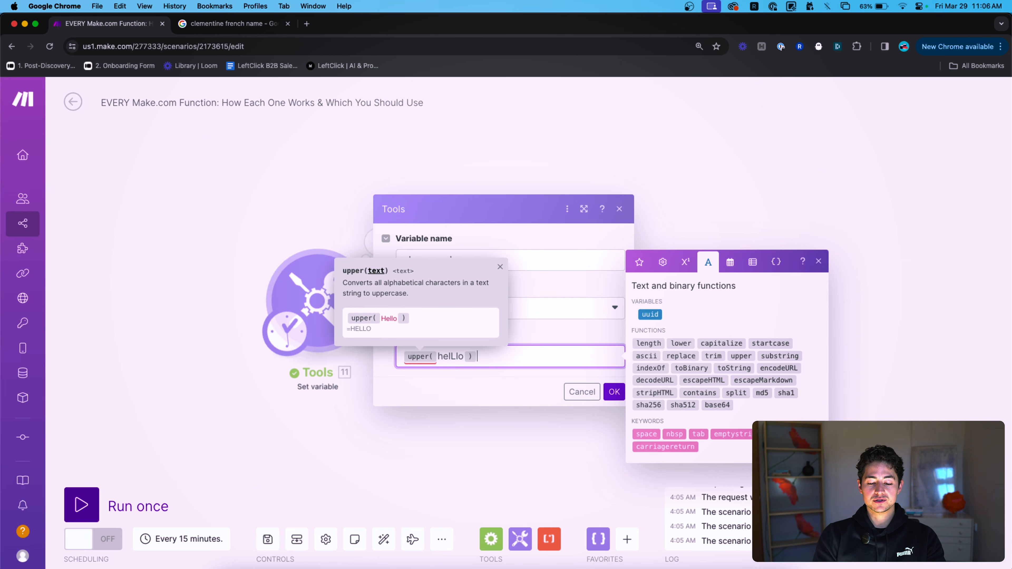
{"action": "left_click", "coordinate": [613, 391]}
{"action": "right_click", "coordinate": [311, 297]}
{"action": "left_click", "coordinate": [344, 329]}
{"action": "left_click", "coordinate": [371, 257]}
{"action": "double_click", "coordinate": [511, 303]}
{"action": "left_click", "coordinate": [296, 217]}
Clear the variable value and insert an empty substring() from the text functions.
{"action": "left_click", "coordinate": [317, 288]}
{"action": "left_click_drag", "start_coordinate": [499, 354], "coordinate": [410, 344]}
{"action": "key", "text": "BackSpace"}
{"action": "left_click", "coordinate": [708, 285]}
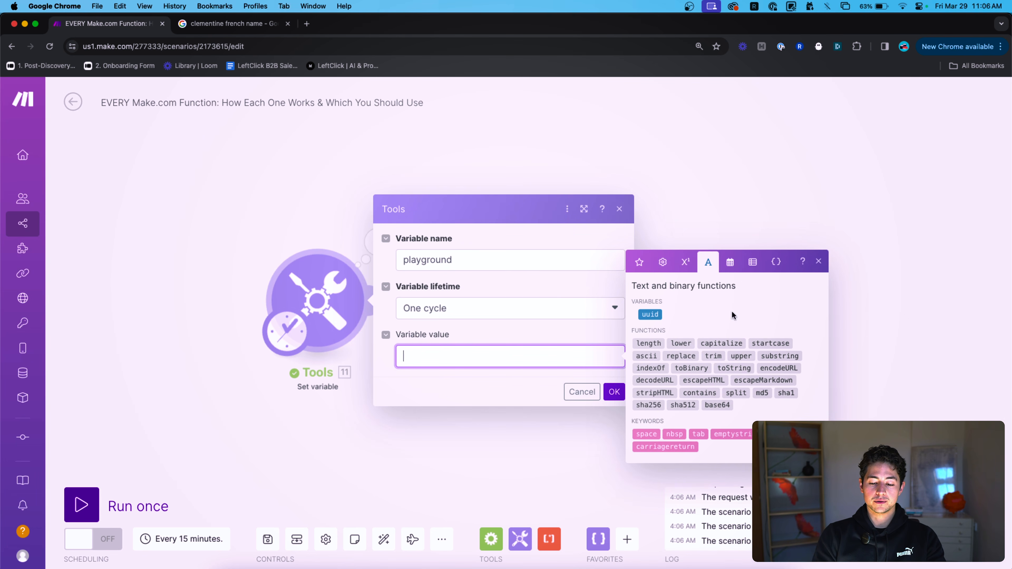
{"action": "left_click", "coordinate": [771, 356]}
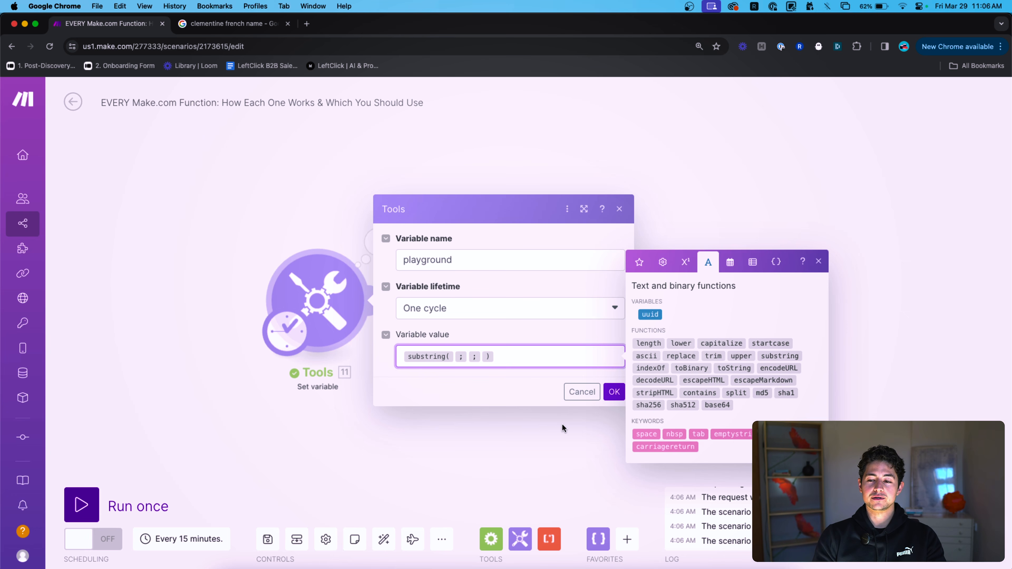
{"action": "key", "text": "Left"}
{"action": "key", "text": "Left"}
{"action": "key", "text": "Left"}
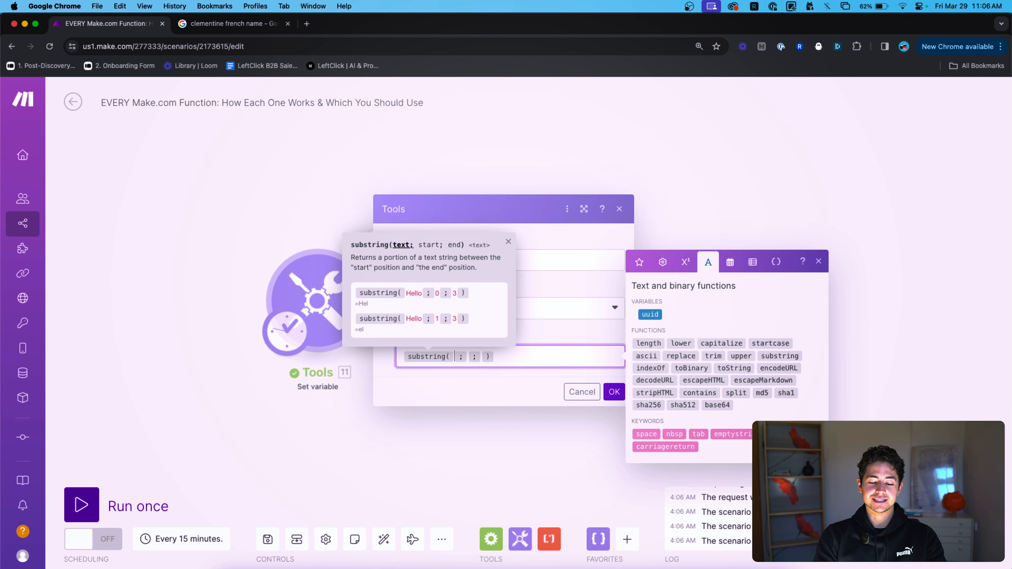
{"action": "type", "text": "https://"}
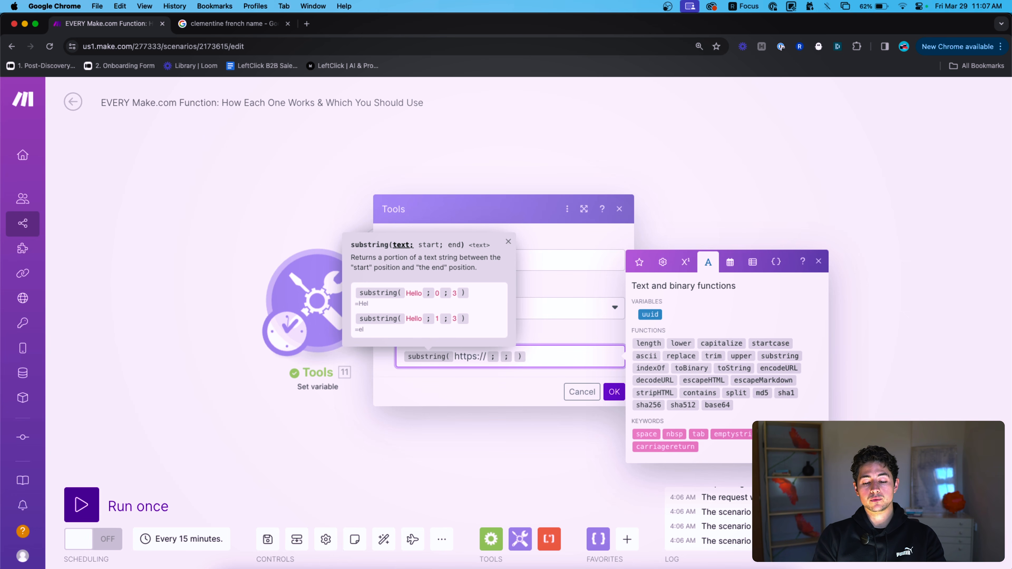
{"action": "type", "text": "google.com"}
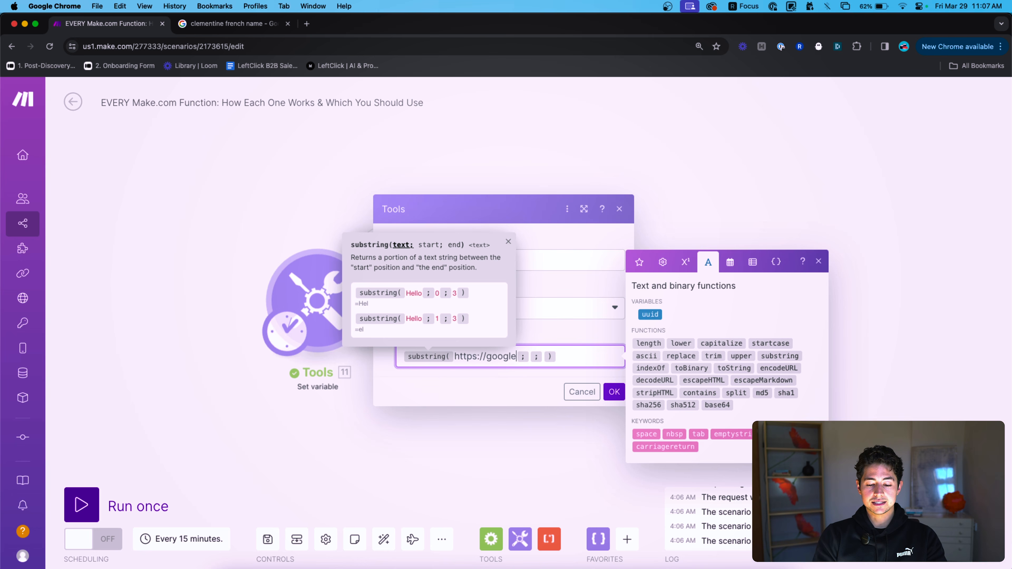
{"action": "left_click_drag", "start_coordinate": [486, 356], "coordinate": [501, 356]}
{"action": "left_click", "coordinate": [523, 354]}
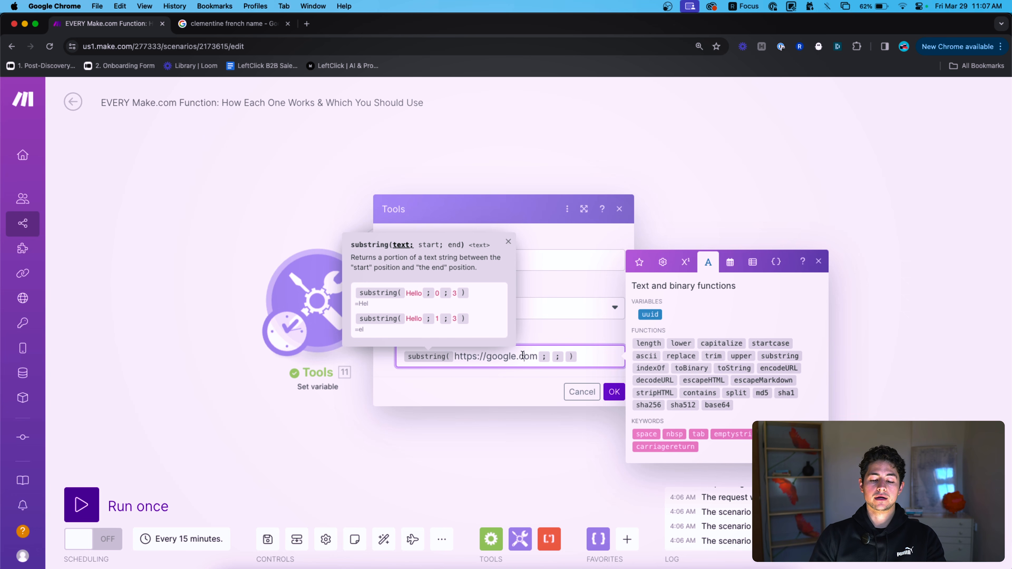
{"action": "left_click", "coordinate": [551, 356]}
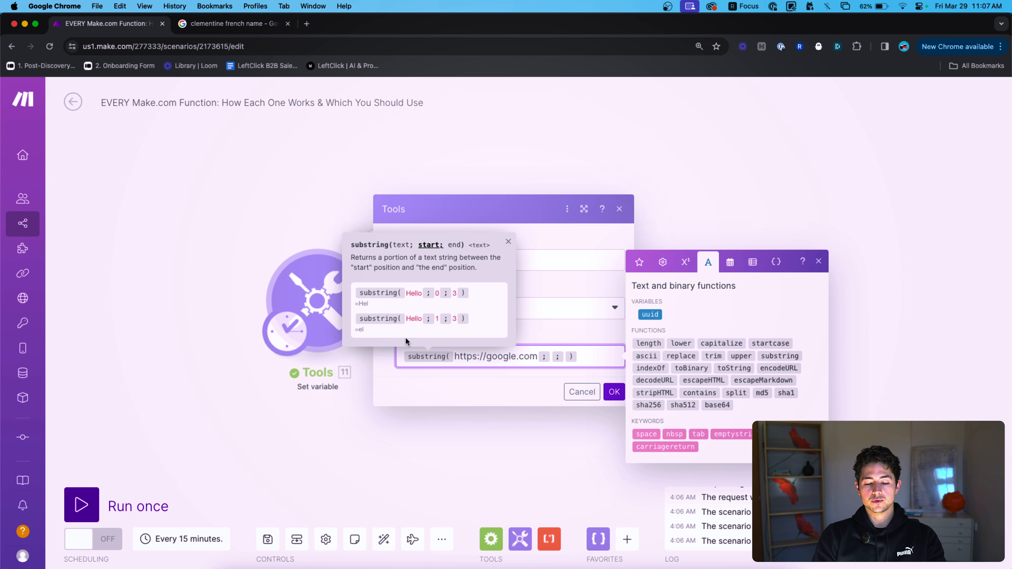
{"action": "left_click", "coordinate": [459, 356]}
{"action": "key", "text": "shift+Right"}
{"action": "key", "text": "shift+Right"}
{"action": "key", "text": "shift+Right"}
{"action": "key", "text": "shift+Right"}
{"action": "left_click", "coordinate": [489, 357]}
{"action": "key", "text": "shift+Left"}
{"action": "key", "text": "shift+Left"}
{"action": "key", "text": "shift+Left"}
{"action": "key", "text": "shift+Left"}
{"action": "key", "text": "shift+Left"}
{"action": "key", "text": "shift+Left"}
{"action": "key", "text": "shift+Left"}
{"action": "key", "text": "shift+Left"}
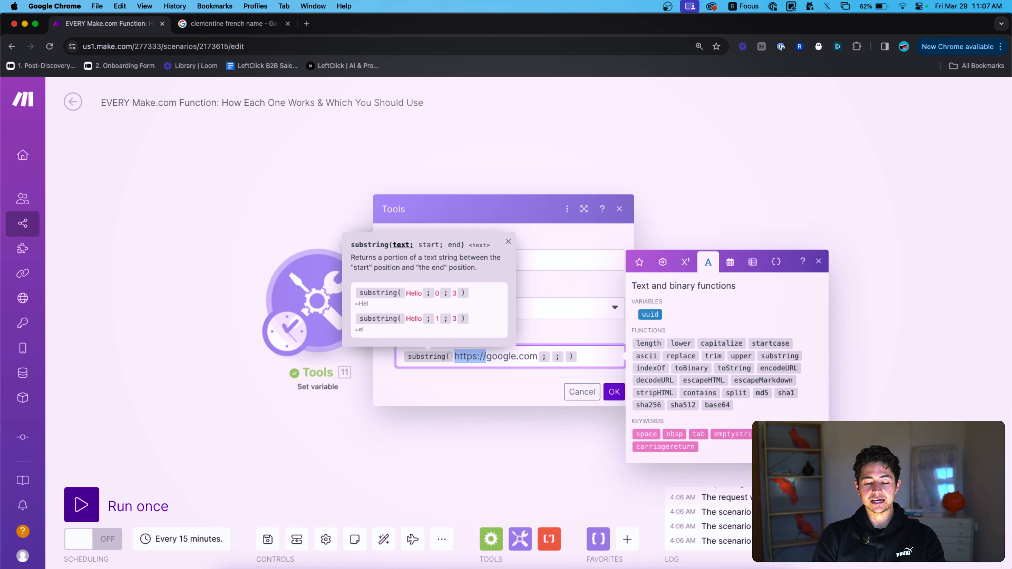
{"action": "left_click", "coordinate": [585, 360]}
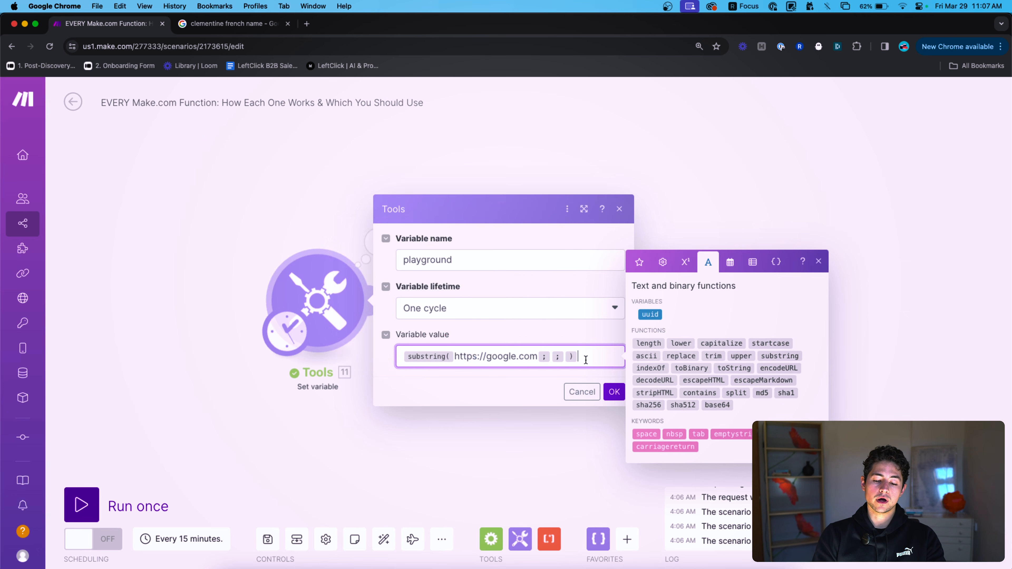
{"action": "left_click", "coordinate": [457, 356]}
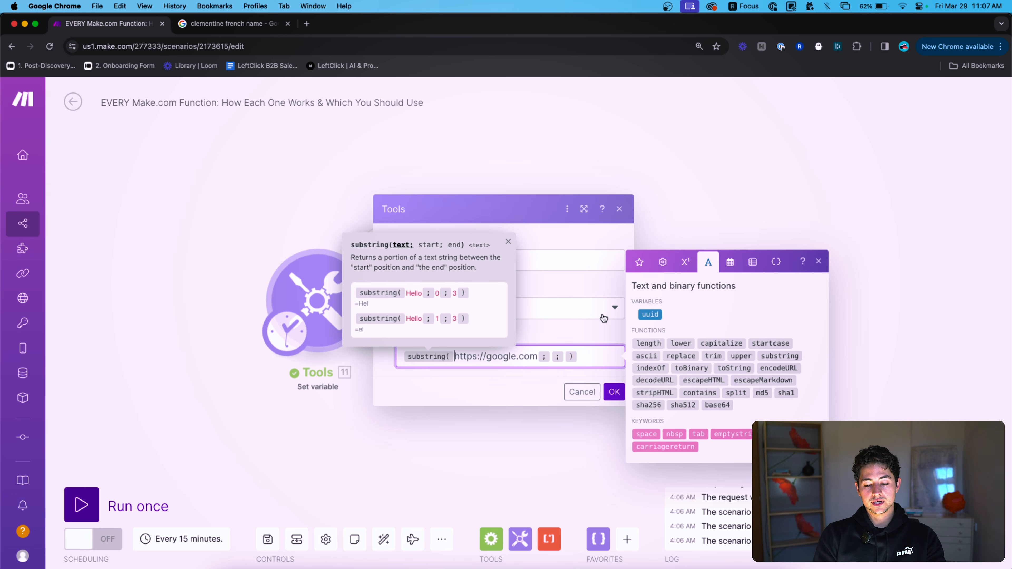
{"action": "key", "text": "shift+Right"}
{"action": "key", "text": "shift+Right"}
{"action": "key", "text": "shift+Right"}
{"action": "key", "text": "shift+Right"}
{"action": "key", "text": "shift+Right"}
{"action": "key", "text": "shift+Right"}
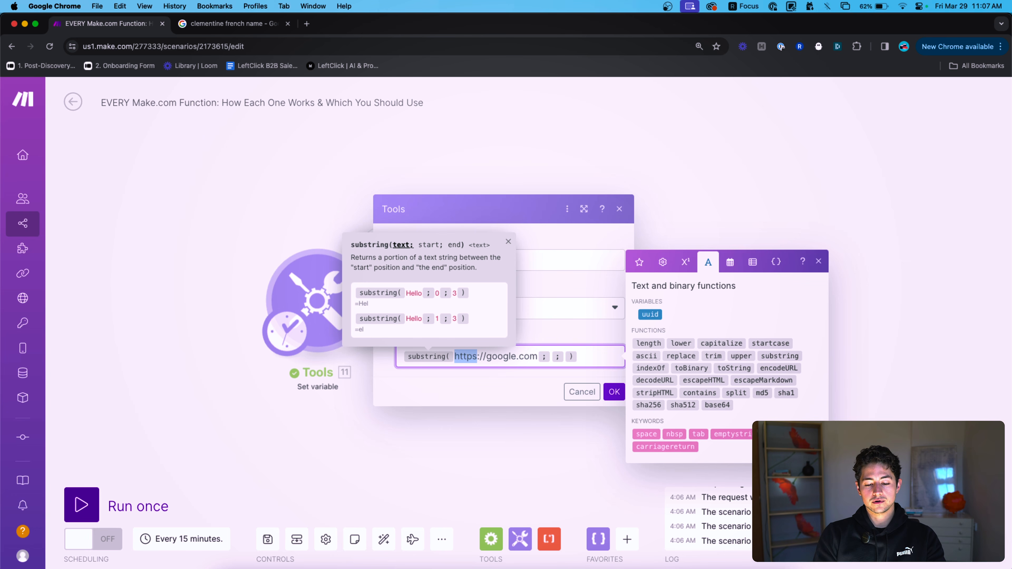
{"action": "key", "text": "Right"}
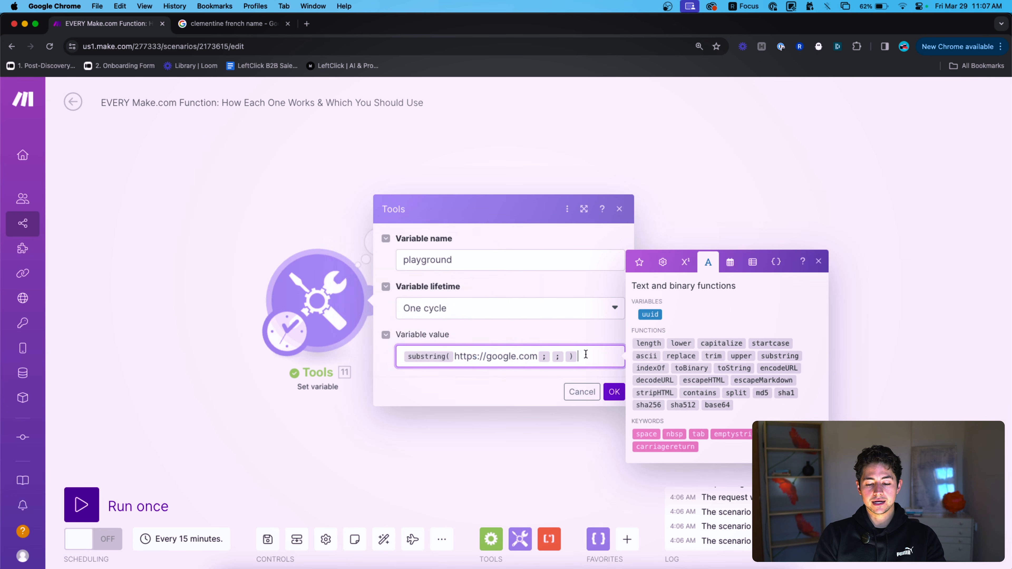
{"action": "type", "text": "8"}
{"action": "key", "text": "Right"}
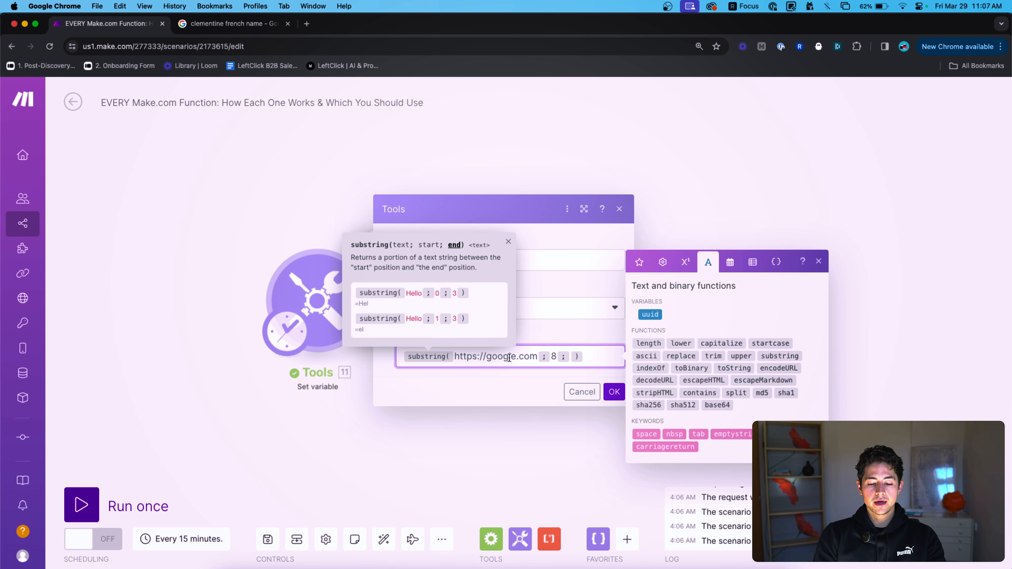
{"action": "type", "text": "length"}
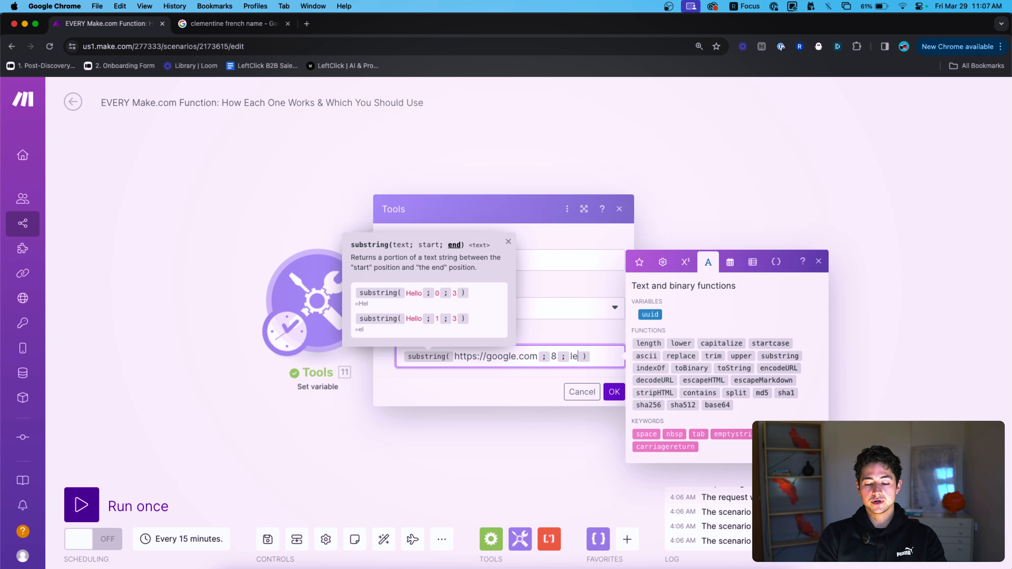
{"action": "type", "text": "(h"}
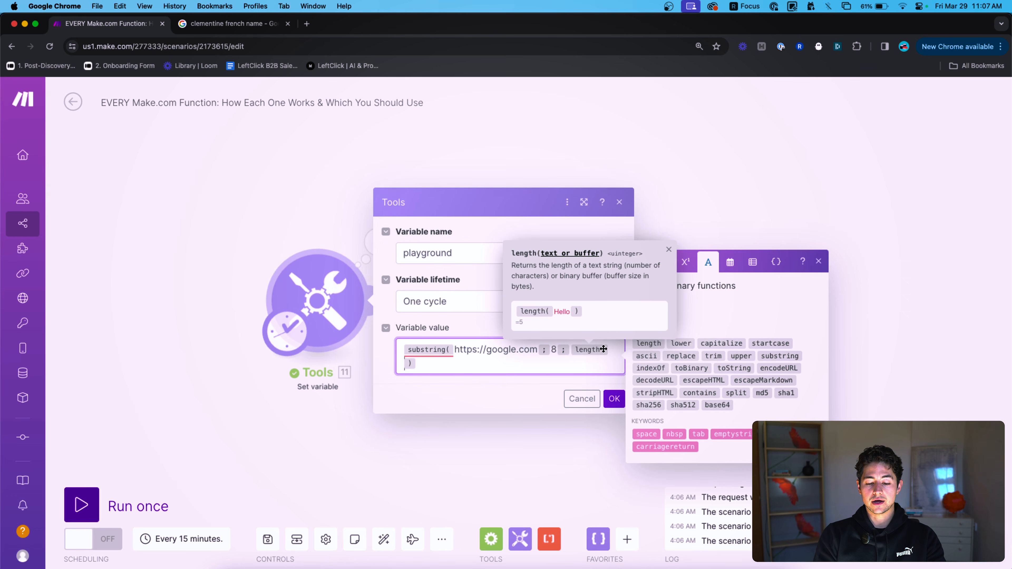
{"action": "type", "text": "ttps://google.com"}
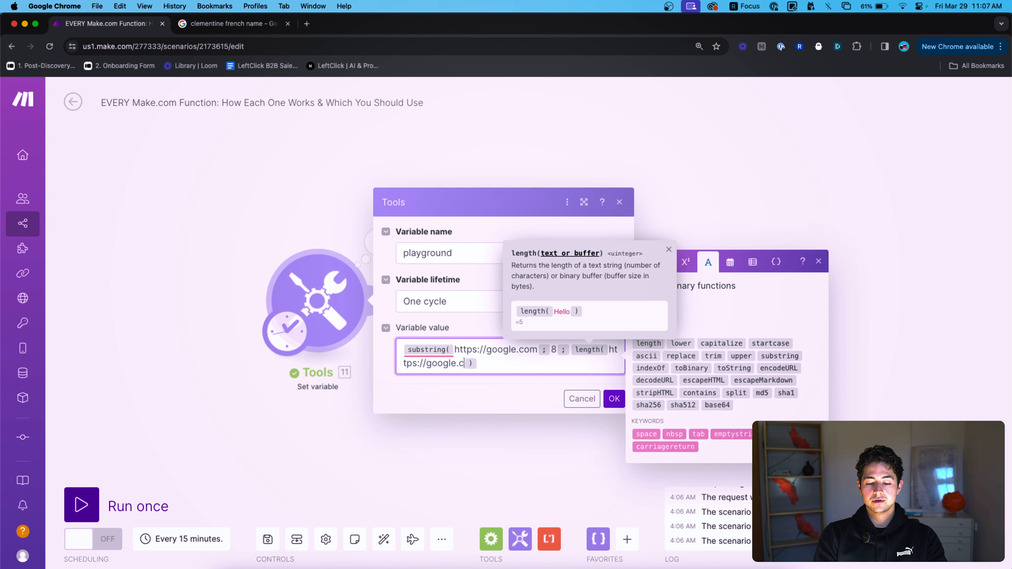
{"action": "type", "text": ")"}
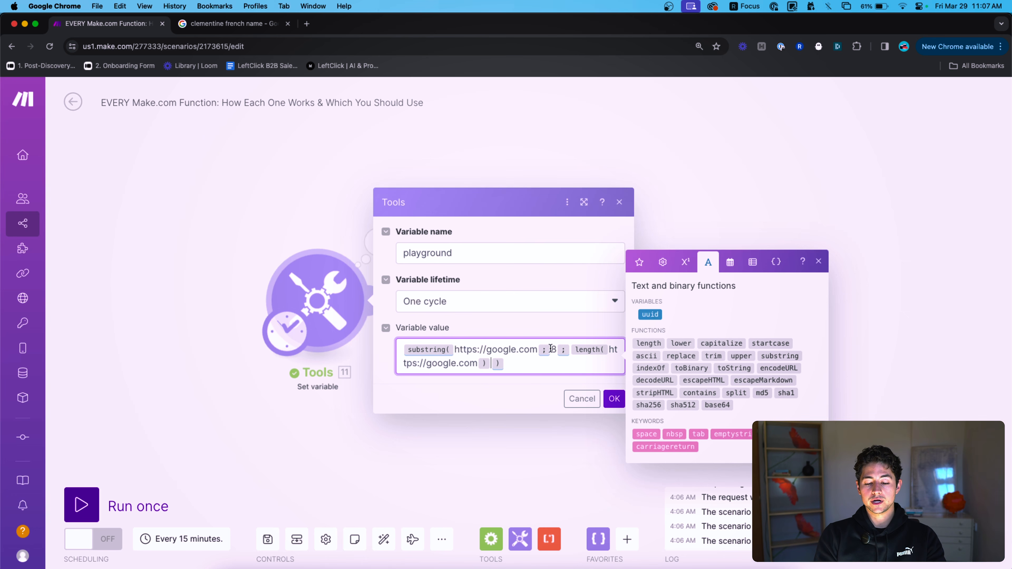
{"action": "left_click_drag", "start_coordinate": [486, 350], "coordinate": [454, 349]}
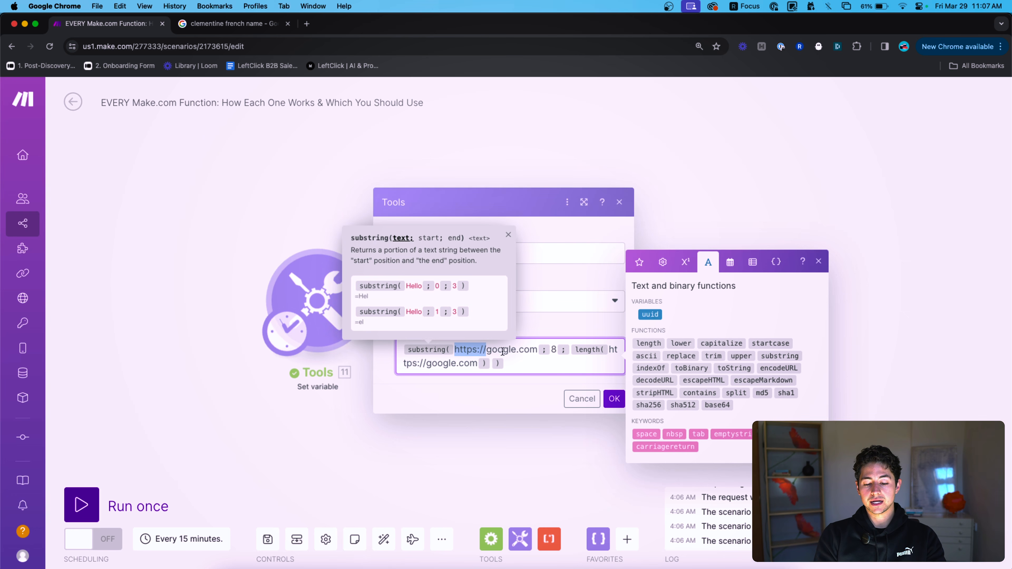
Save the formula and run only this module, getting google.com.
{"action": "left_click", "coordinate": [614, 399]}
{"action": "right_click", "coordinate": [314, 287]}
{"action": "left_click", "coordinate": [351, 318]}
{"action": "left_click_drag", "start_coordinate": [525, 304], "coordinate": [502, 302]}
Delete the substring formula from the value and close the module settings.
{"action": "left_click", "coordinate": [330, 287]}
{"action": "left_click_drag", "start_coordinate": [525, 360], "coordinate": [416, 339]}
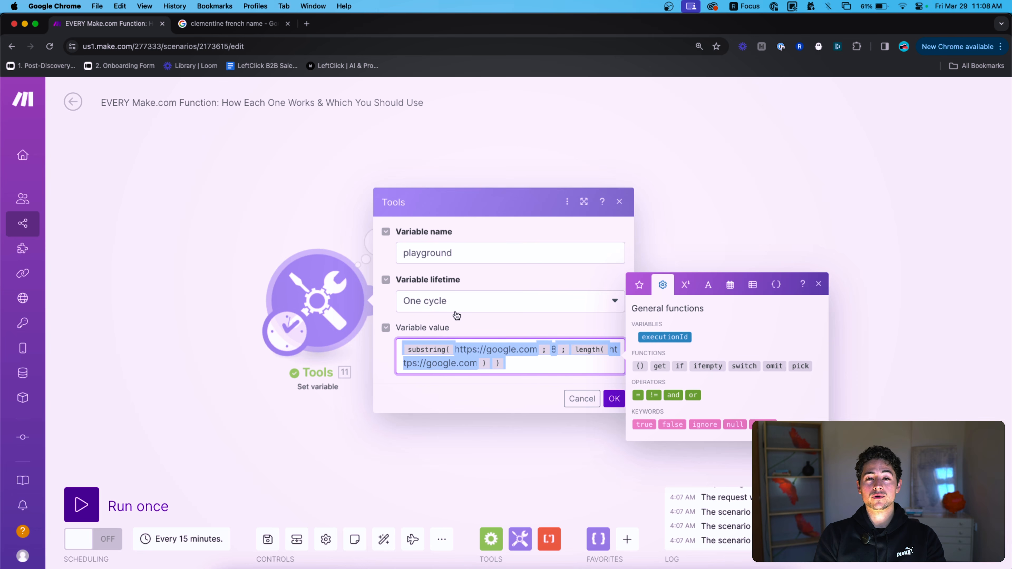
{"action": "left_click", "coordinate": [569, 359]}
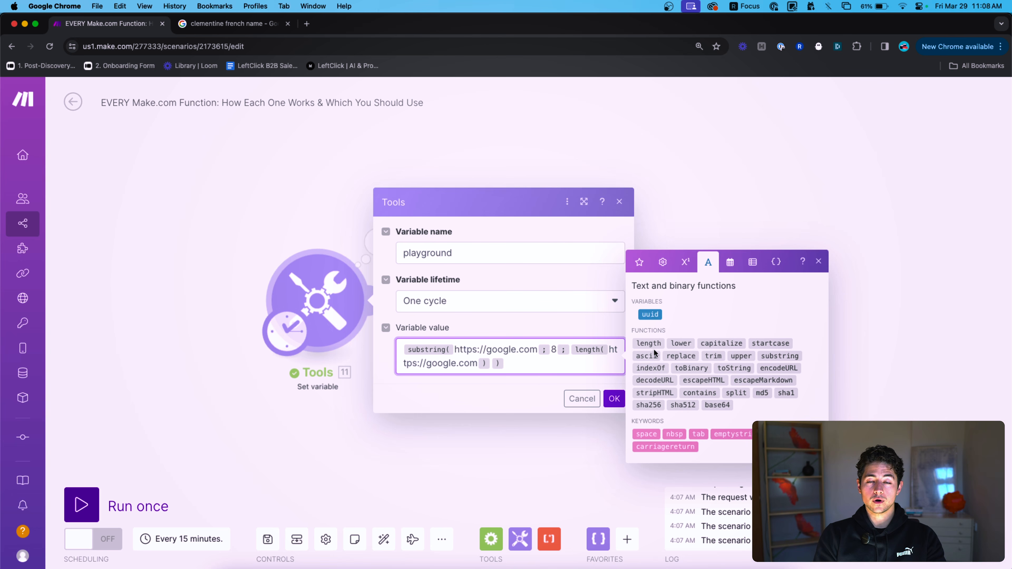
{"action": "key", "text": "super+a"}
{"action": "key", "text": "BackSpace"}
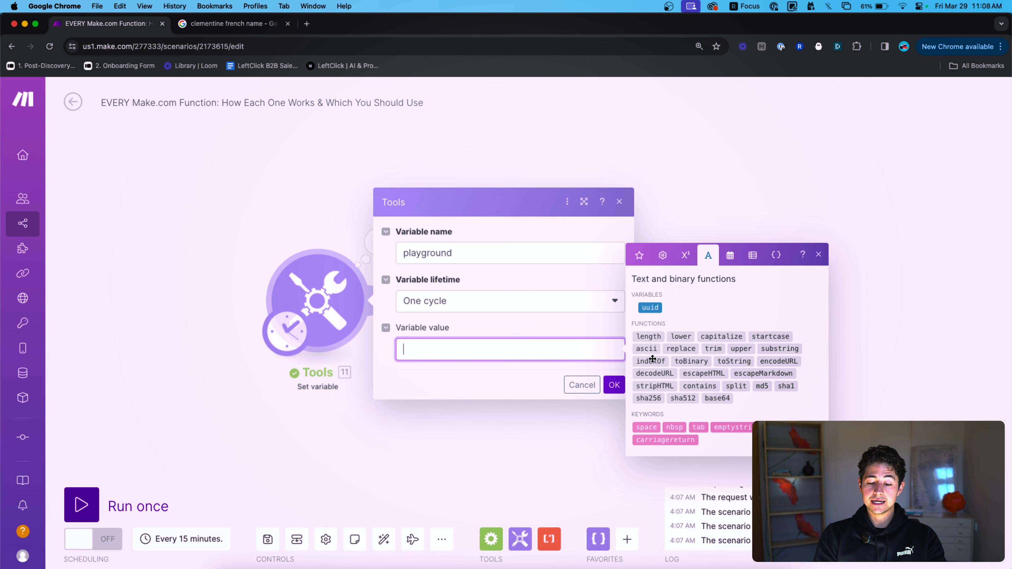
{"action": "mouse_move", "coordinate": [652, 360]}
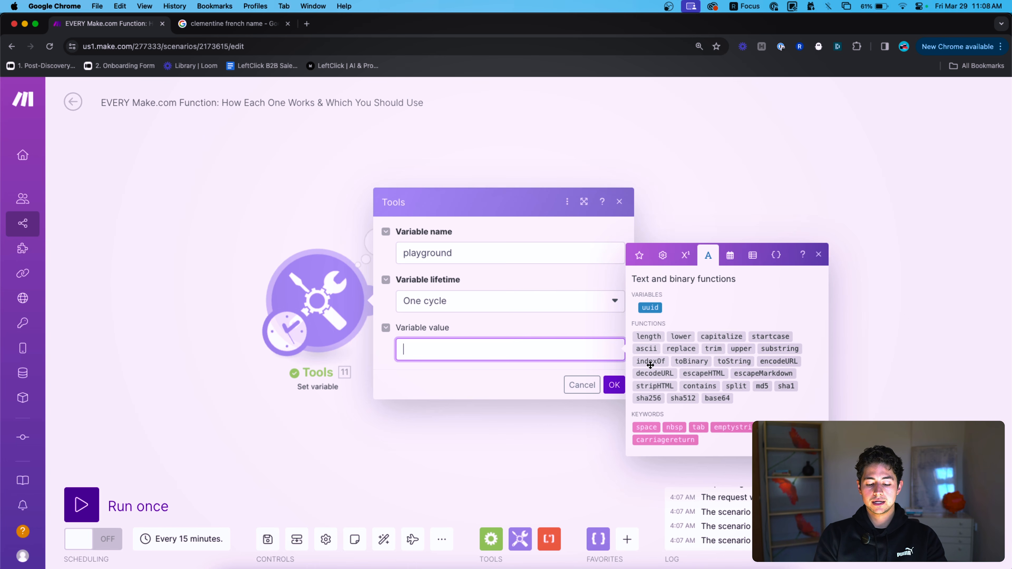
{"action": "left_click", "coordinate": [306, 216]}
Copy the Tools module, connect the copy before Tools 11, and open its settings.
{"action": "left_click_drag", "start_coordinate": [424, 226], "coordinate": [607, 337]}
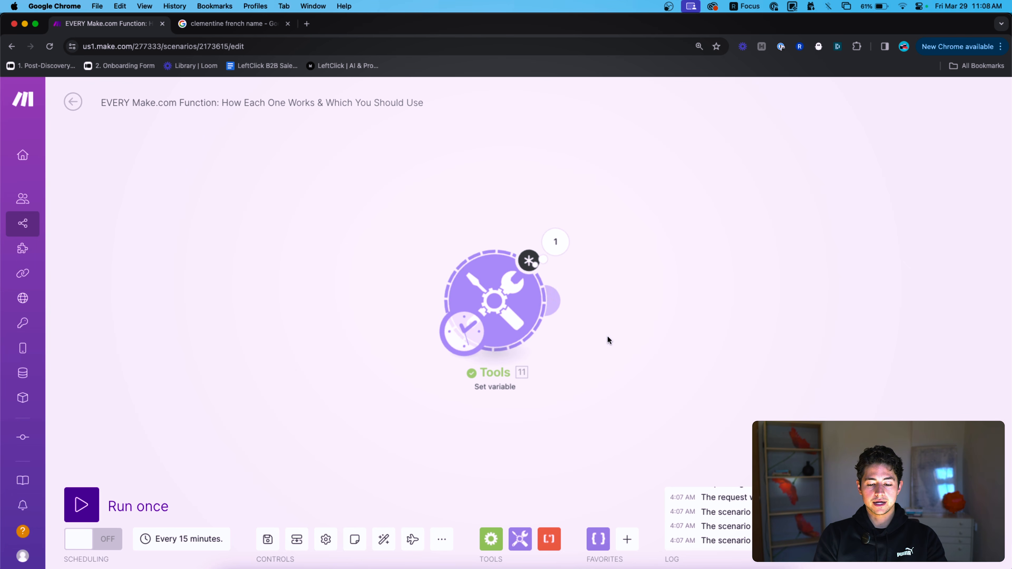
{"action": "key", "text": "super+c"}
{"action": "key", "text": "super+v"}
{"action": "left_click_drag", "start_coordinate": [341, 241], "coordinate": [519, 228]}
{"action": "left_click_drag", "start_coordinate": [559, 327], "coordinate": [514, 301]}
{"action": "right_click", "coordinate": [379, 281]}
{"action": "left_click", "coordinate": [382, 291]}
{"action": "left_click", "coordinate": [534, 245]}
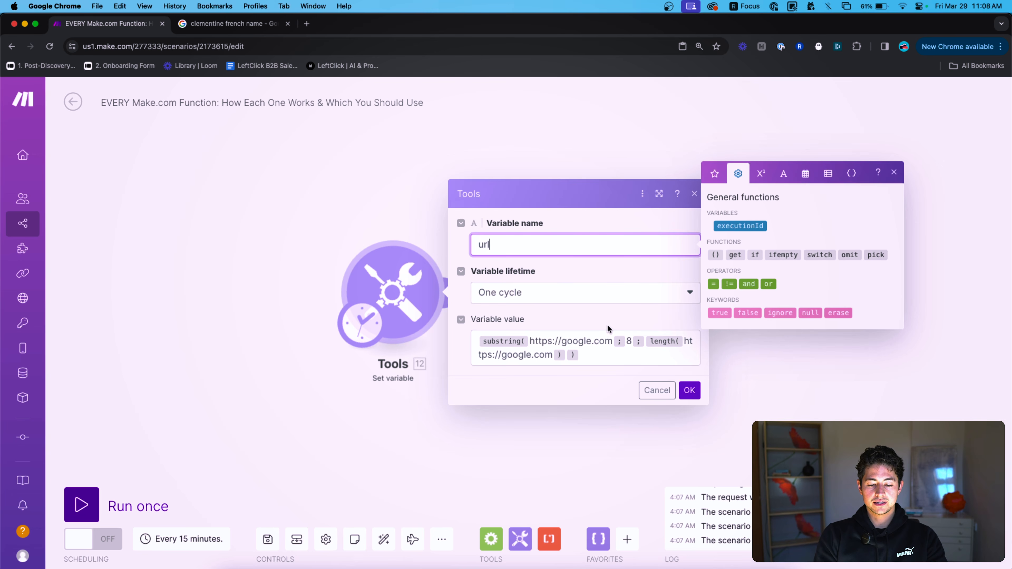
{"action": "left_click", "coordinate": [605, 355]}
{"action": "key", "text": "super+a"}
{"action": "key", "text": "BackSpace"}
{"action": "type", "text": "https://google.com/"}
{"action": "key", "text": "super+a"}
{"action": "key", "text": "BackSpace"}
{"action": "key", "text": "super+z"}
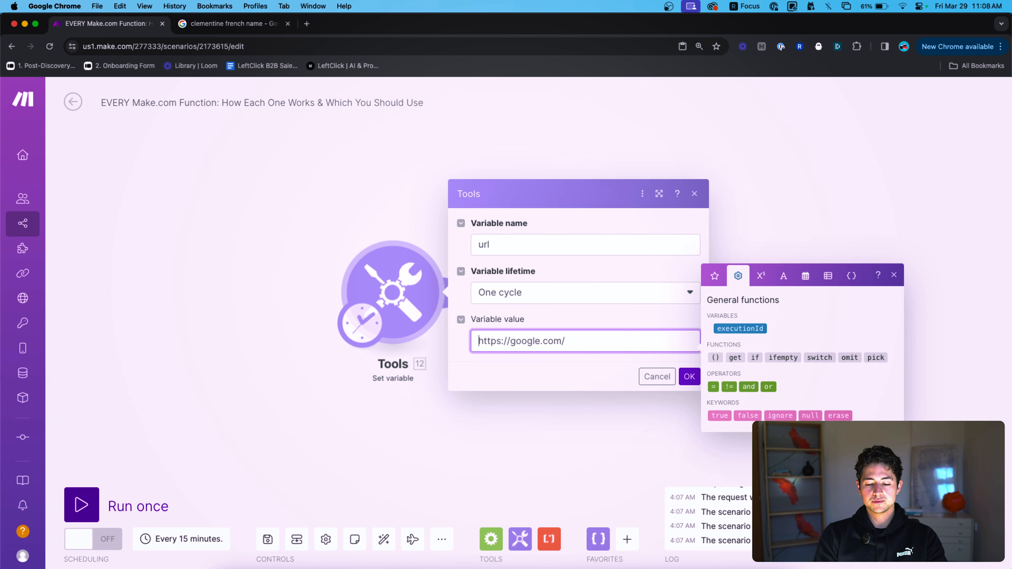
{"action": "double_click", "coordinate": [515, 341]}
{"action": "type", "text": "yourapigoeshere"}
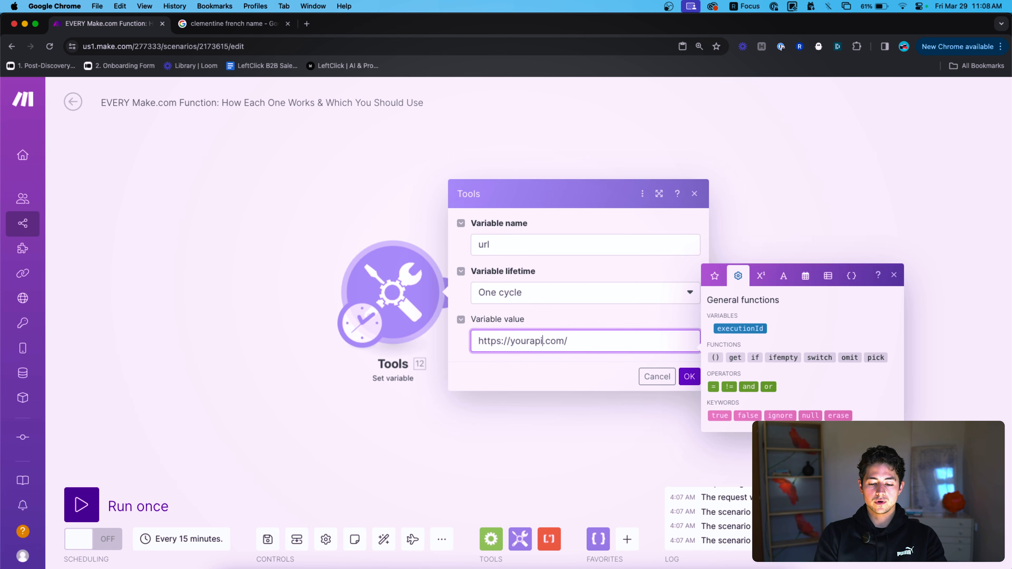
{"action": "key", "text": "super+a"}
{"action": "left_click", "coordinate": [531, 341]}
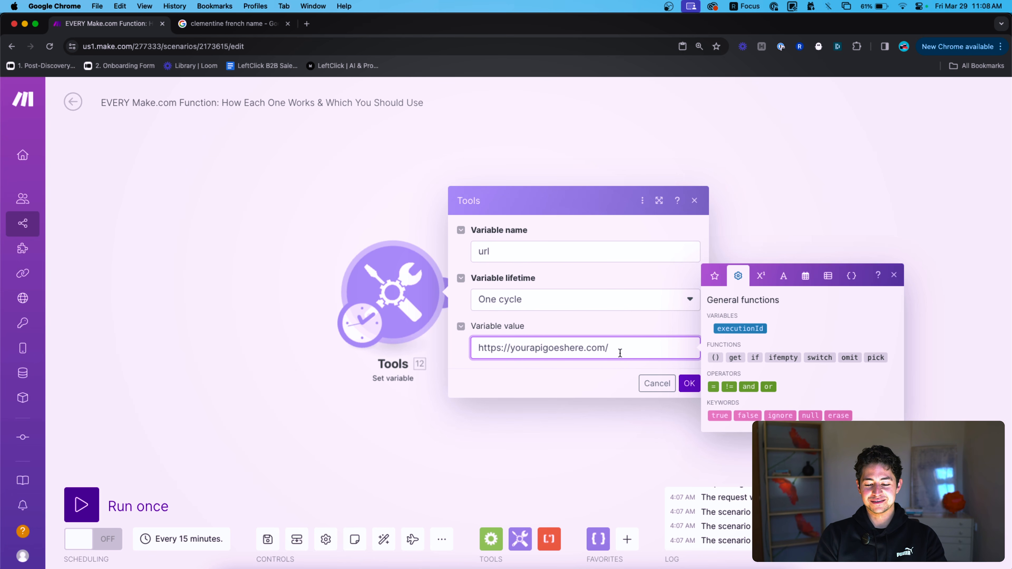
{"action": "left_click_drag", "start_coordinate": [548, 349], "coordinate": [595, 349]}
{"action": "key", "text": "BackSpace"}
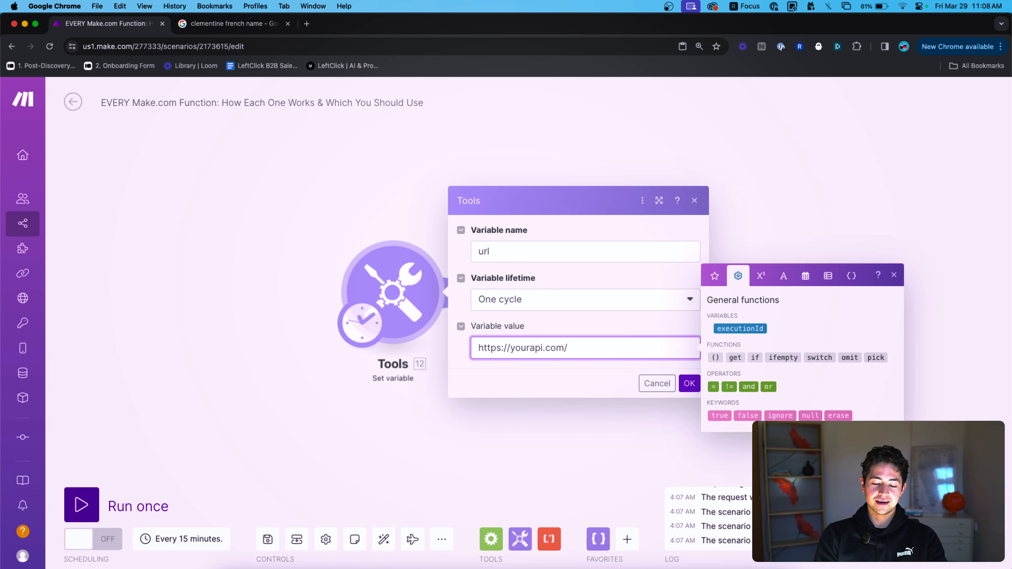
{"action": "key", "text": "BackSpace"}
{"action": "key", "text": "BackSpace"}
{"action": "type", "text": "?"}
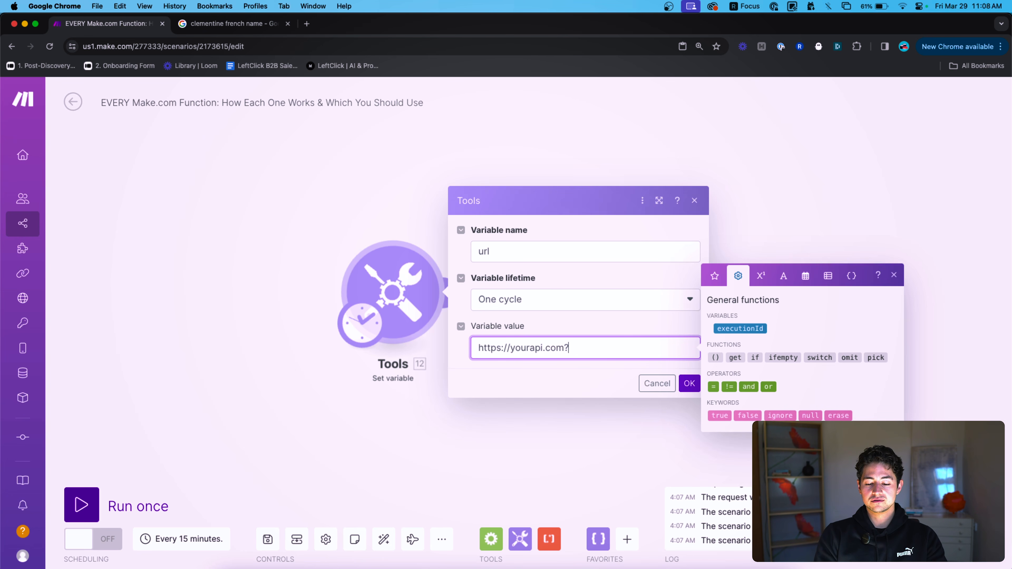
{"action": "type", "text": "q=xyz&a=bcd"}
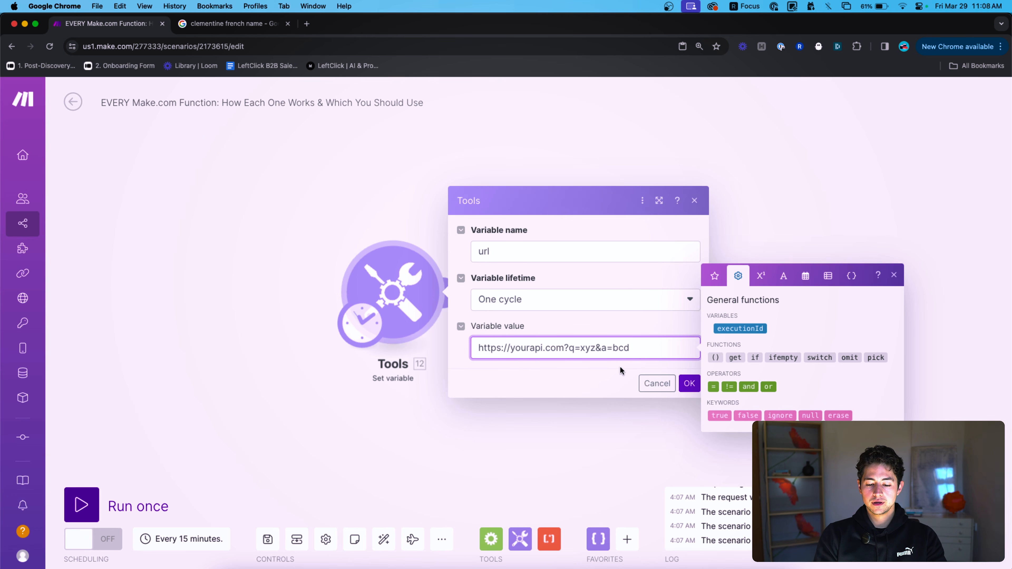
Save the url variable and insert indexOf into the playground value.
{"action": "left_click", "coordinate": [689, 383]}
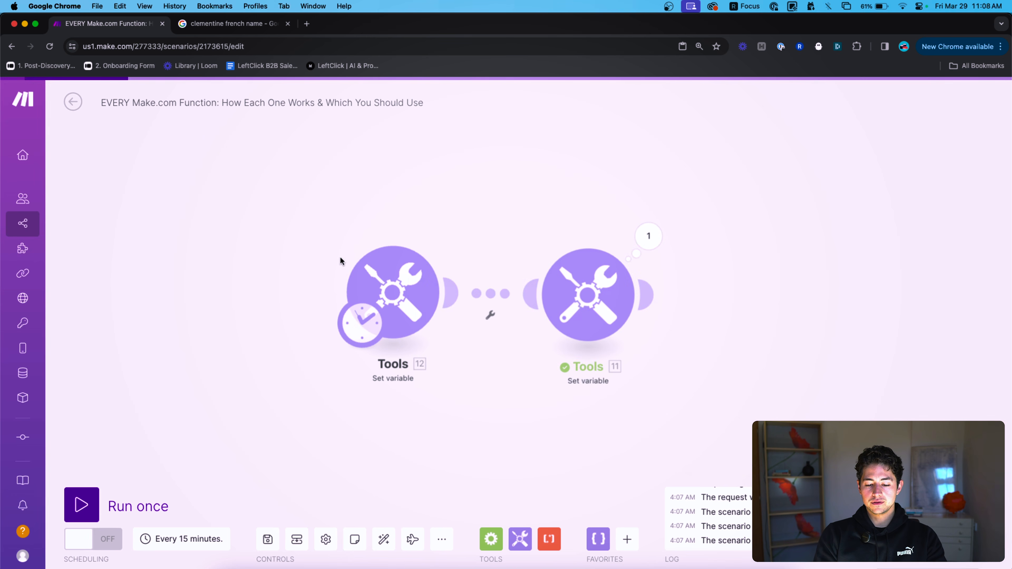
{"action": "left_click", "coordinate": [620, 306]}
{"action": "left_click", "coordinate": [677, 350]}
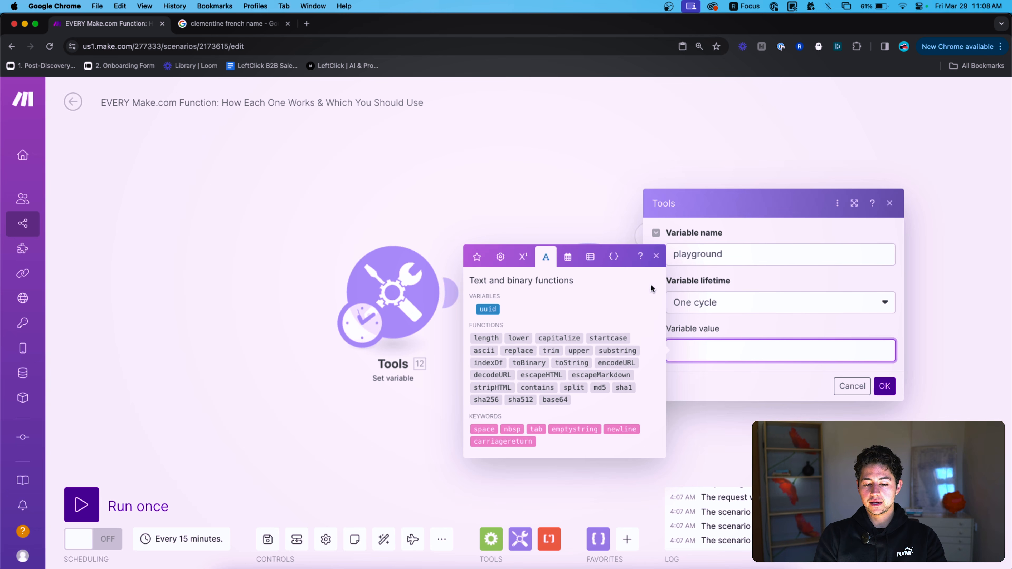
{"action": "left_click", "coordinate": [488, 362]}
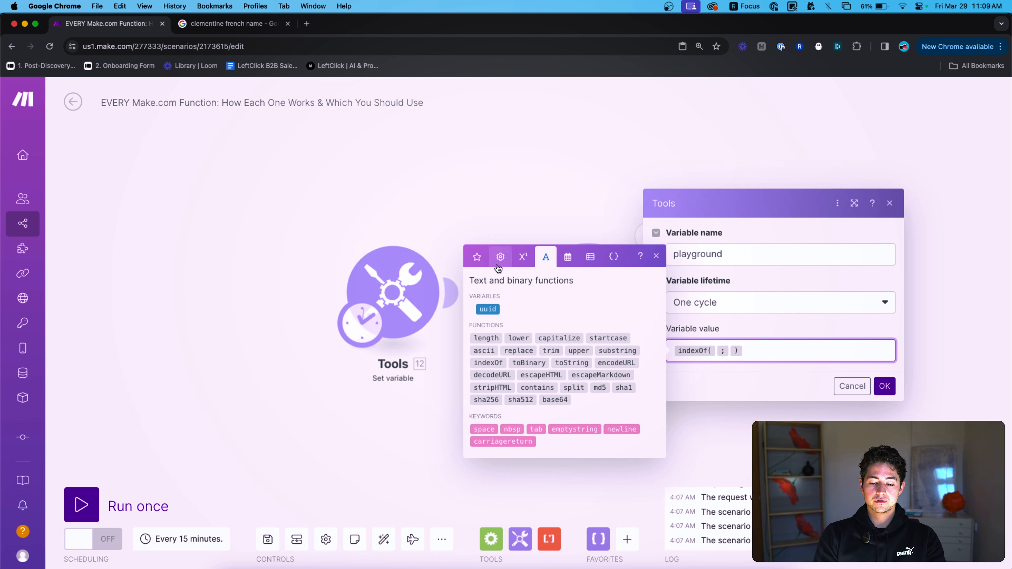
{"action": "left_click", "coordinate": [478, 259]}
{"action": "left_click", "coordinate": [516, 257]}
{"action": "left_click", "coordinate": [572, 289]}
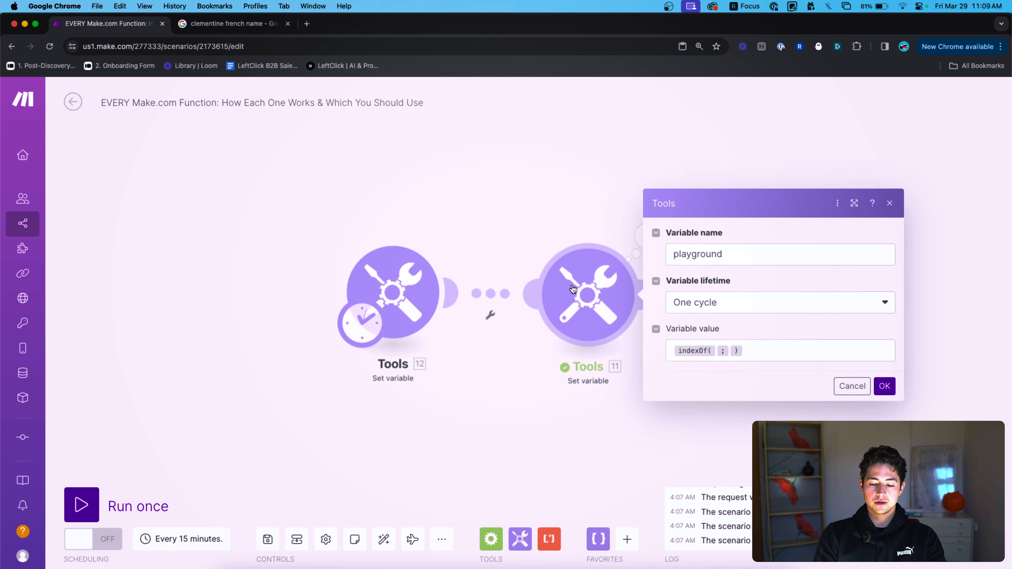
{"action": "left_click", "coordinate": [883, 386]}
{"action": "left_click", "coordinate": [599, 308]}
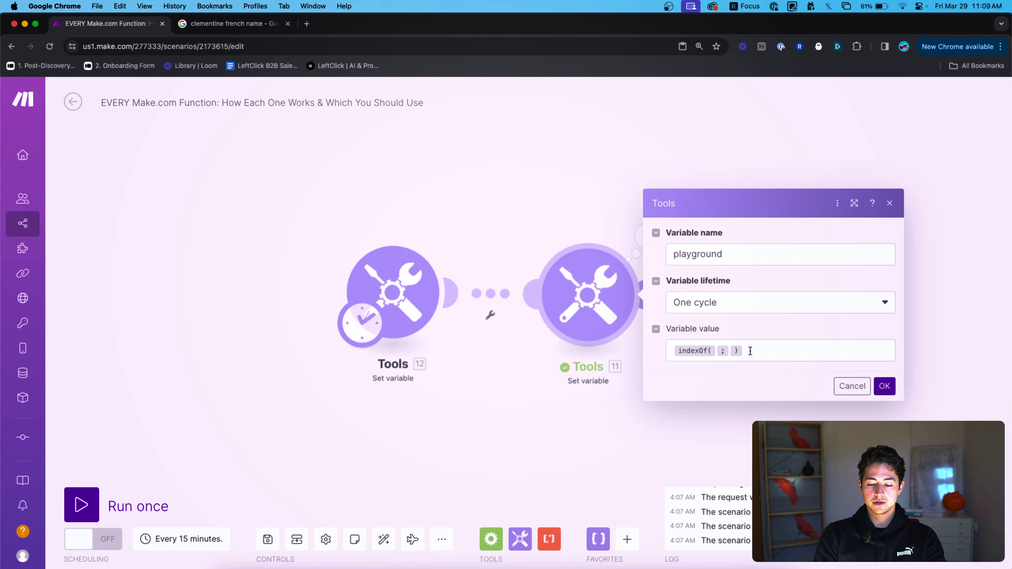
Fill indexOf with the mapped 12. url variable and ?q= as the search text.
{"action": "left_click", "coordinate": [730, 351]}
{"action": "key", "text": "Left"}
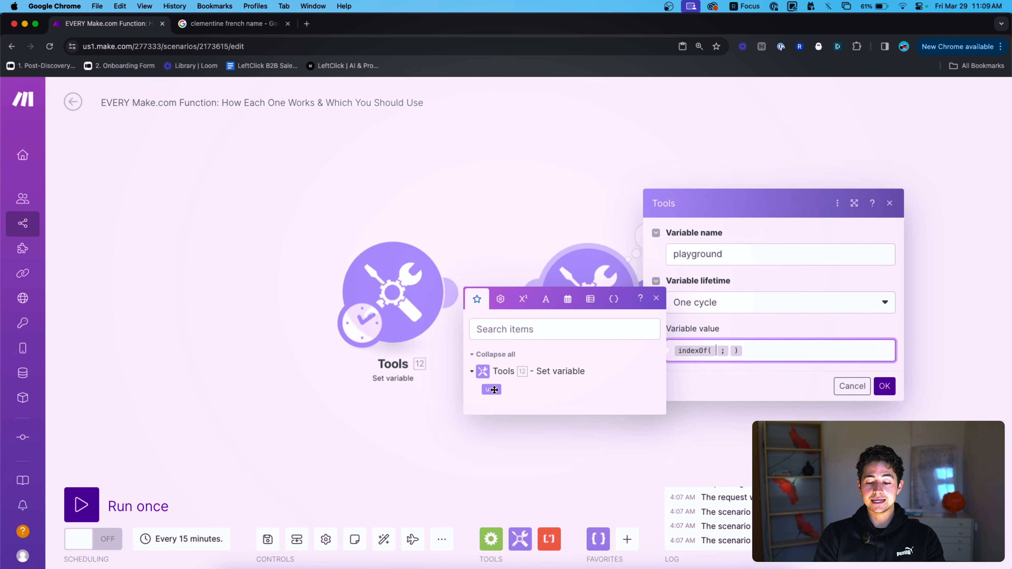
{"action": "left_click", "coordinate": [491, 389]}
{"action": "key", "text": "Right"}
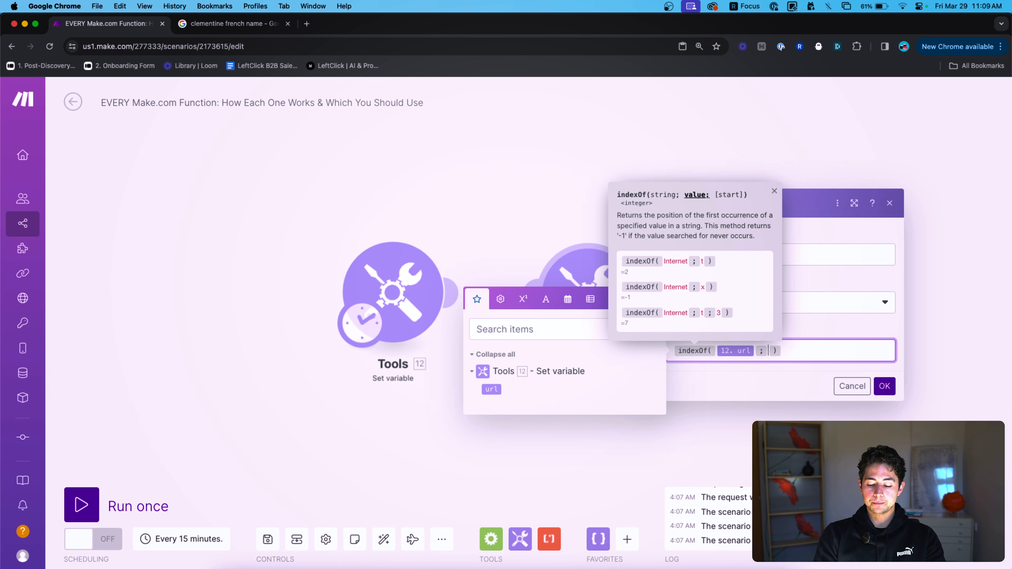
{"action": "type", "text": "?q="}
{"action": "left_click", "coordinate": [885, 386]}
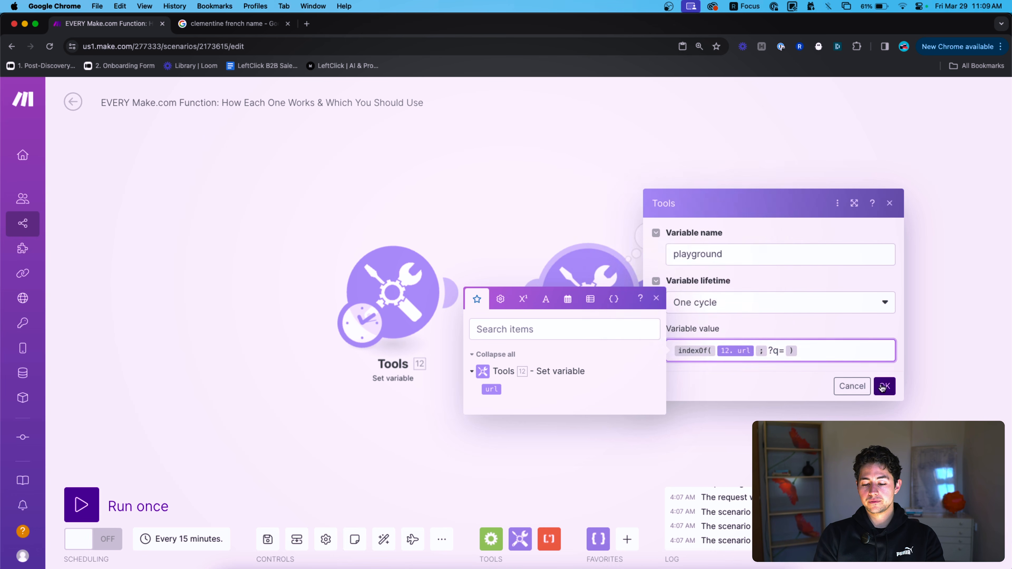
Run the scenario once and check the playground output of 19.
{"action": "left_click", "coordinate": [401, 281]}
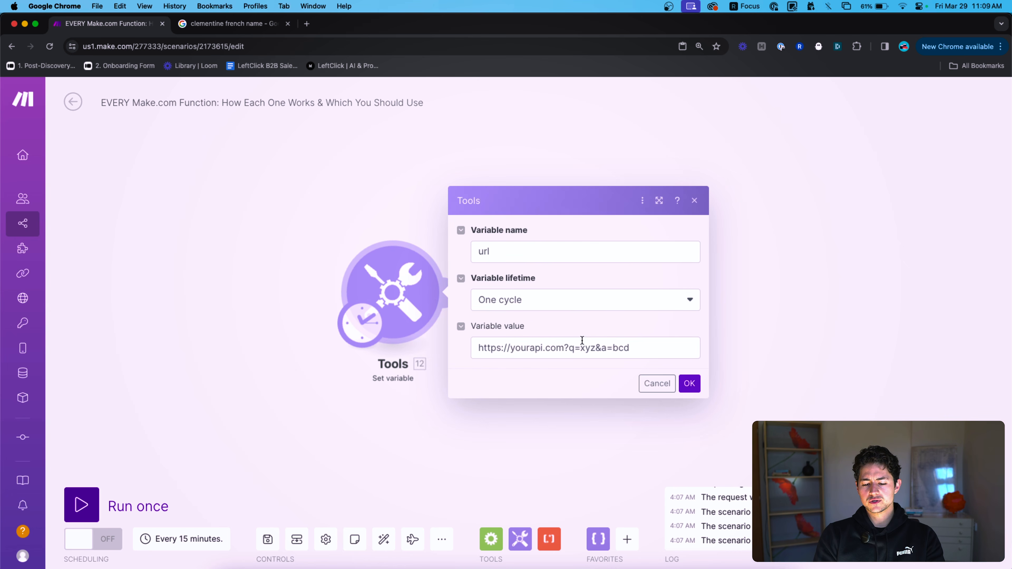
{"action": "left_click", "coordinate": [772, 304]}
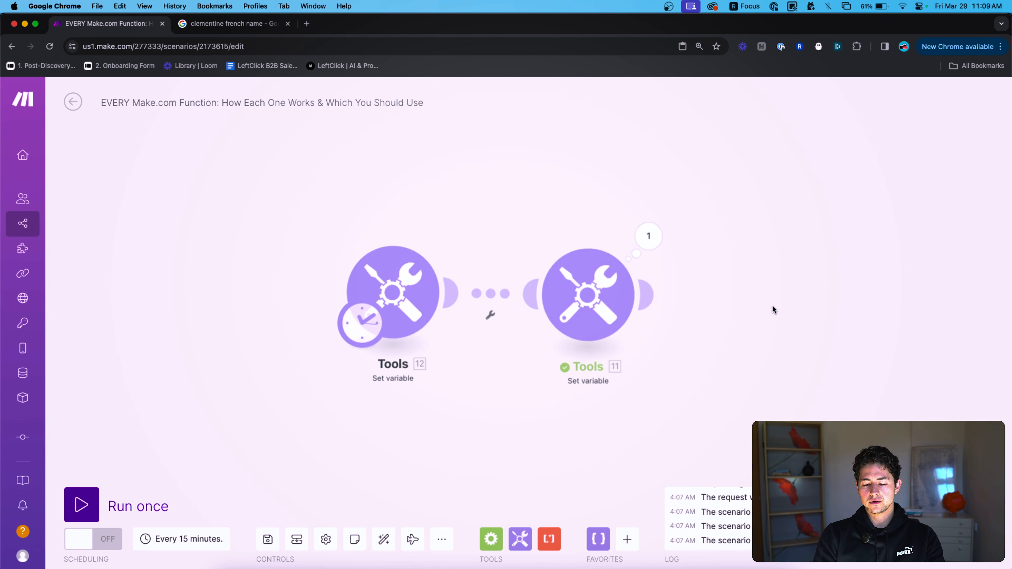
{"action": "left_click", "coordinate": [564, 298]}
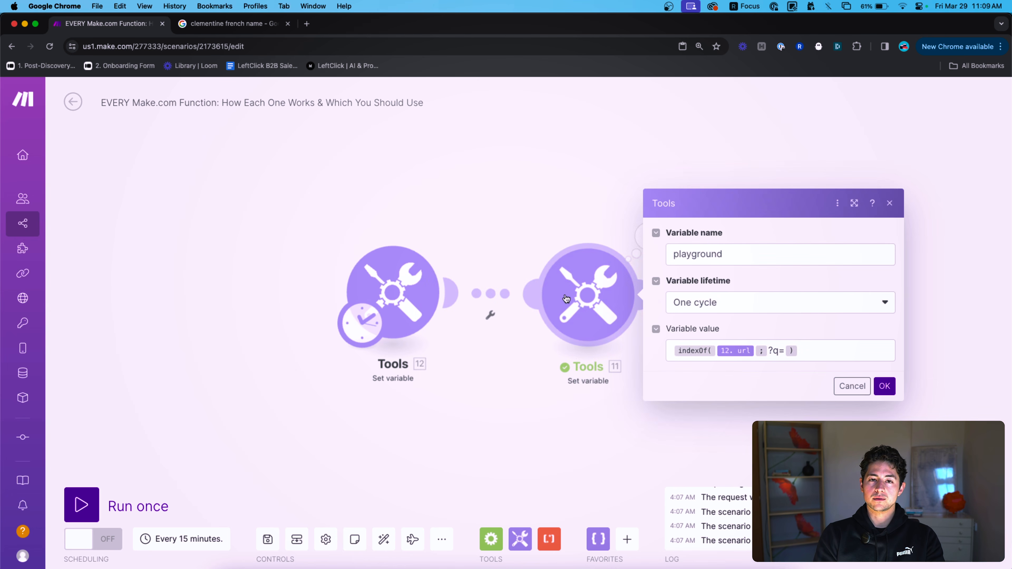
{"action": "left_click", "coordinate": [884, 386]}
{"action": "left_click", "coordinate": [191, 507]}
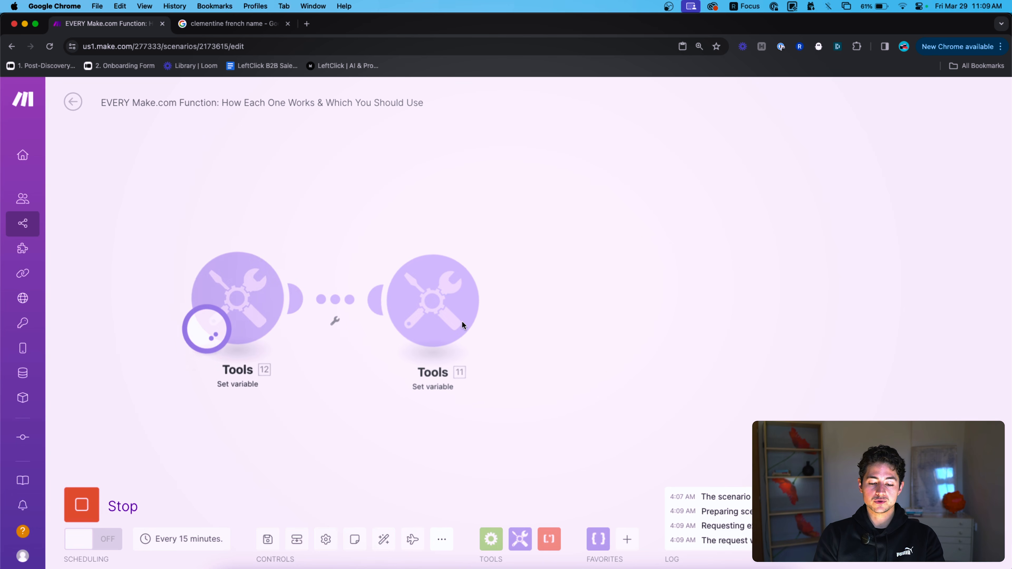
{"action": "left_click", "coordinate": [475, 243]}
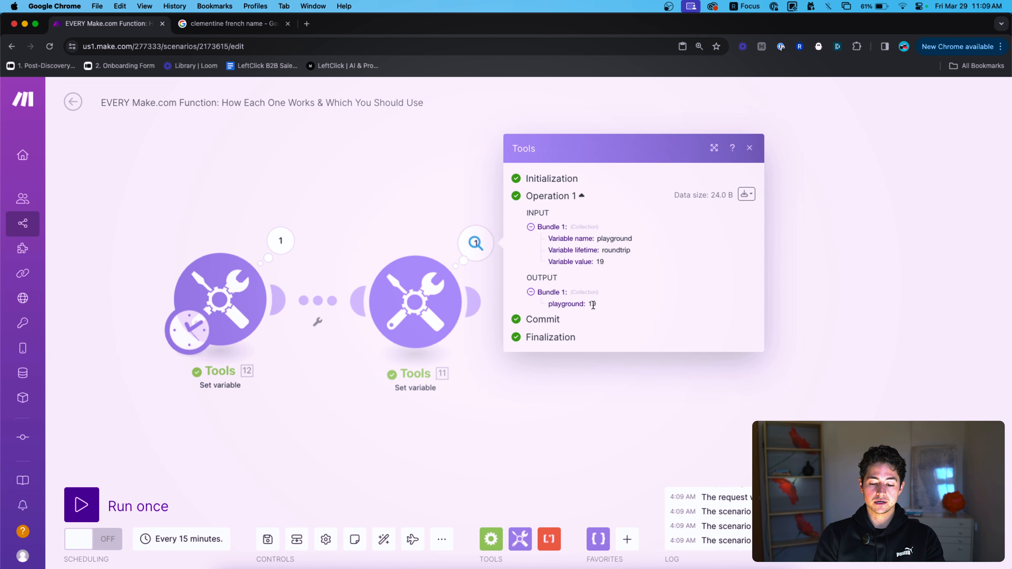
{"action": "left_click", "coordinate": [424, 300]}
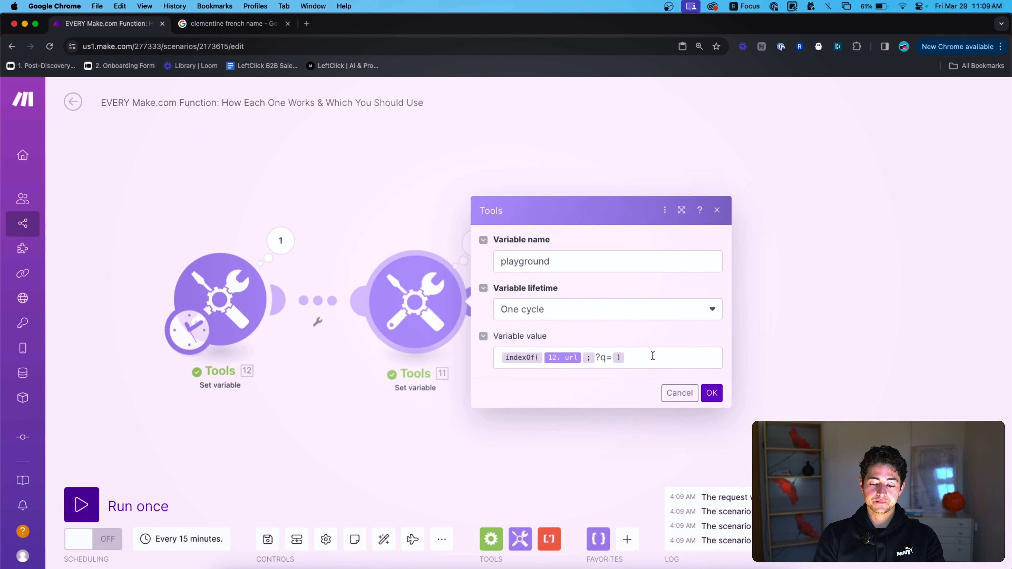
Wrap indexOf in substring with +3 and length(12.url) arguments, then run the scenario once.
{"action": "left_click", "coordinate": [662, 353]}
{"action": "key", "text": "super+a"}
{"action": "key", "text": "Left"}
{"action": "type", "text": "substring("}
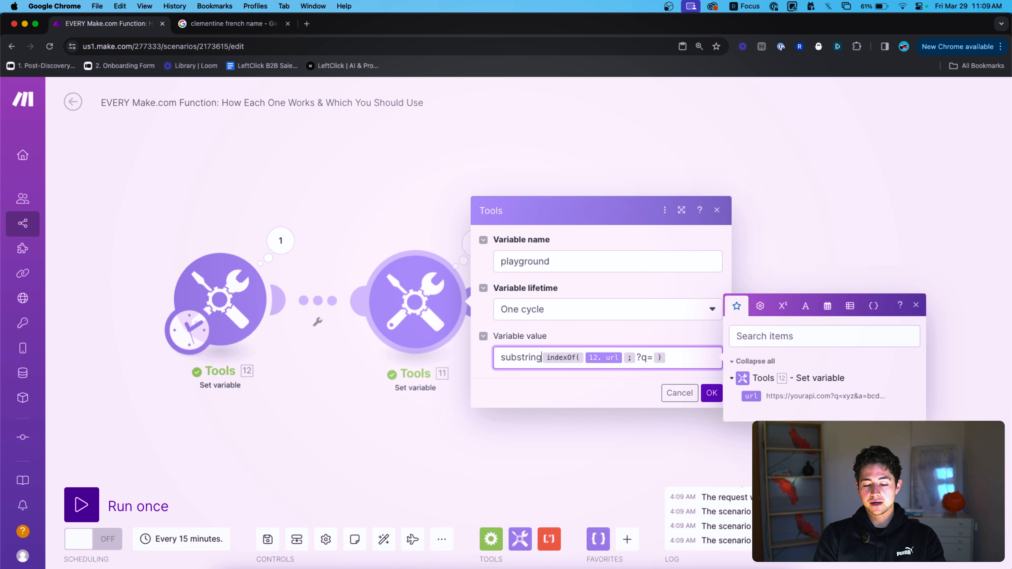
{"action": "left_click", "coordinate": [680, 351]}
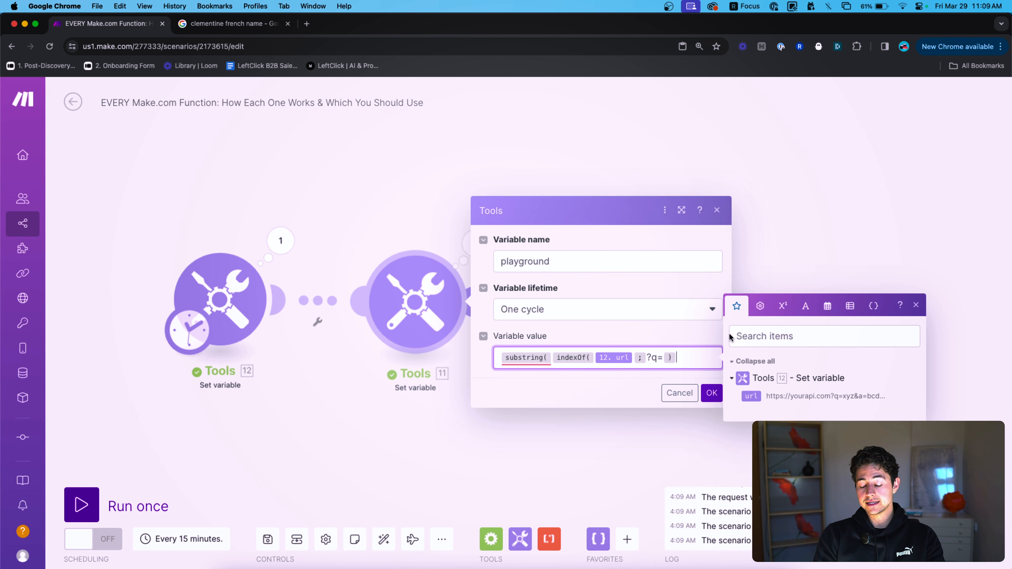
{"action": "left_click", "coordinate": [780, 307]}
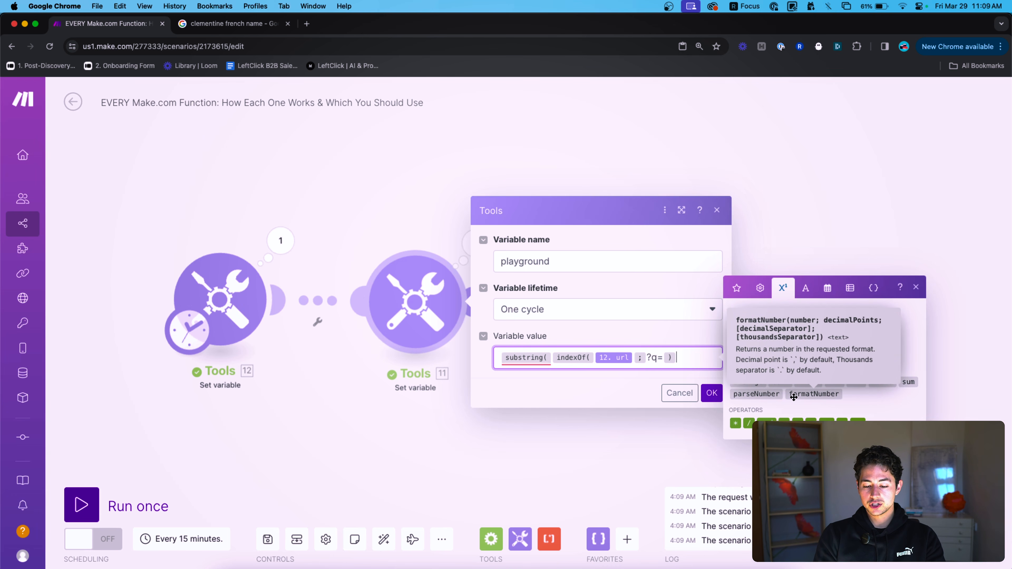
{"action": "type", "text": "{{+}}"}
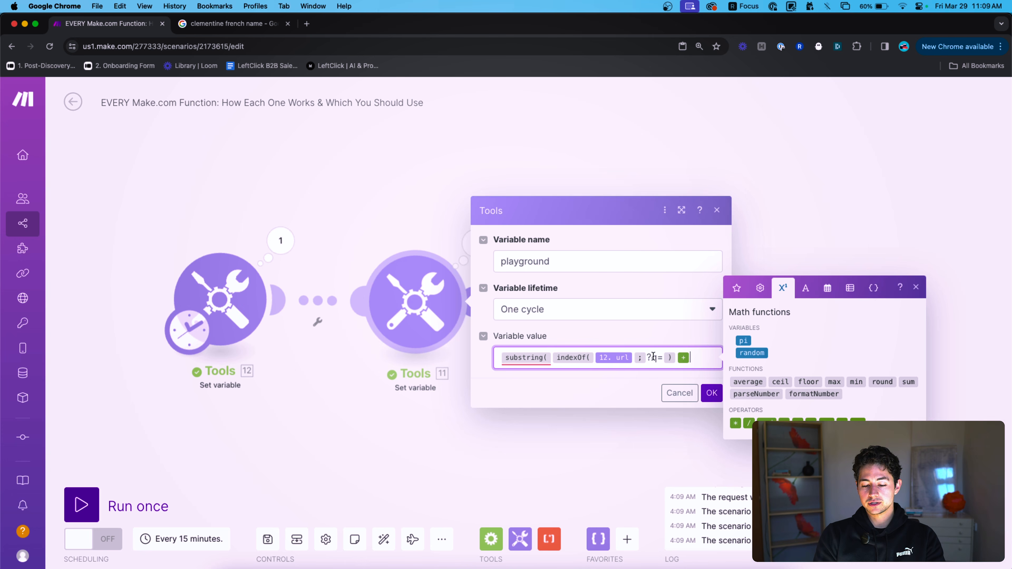
{"action": "type", "text": "3;"}
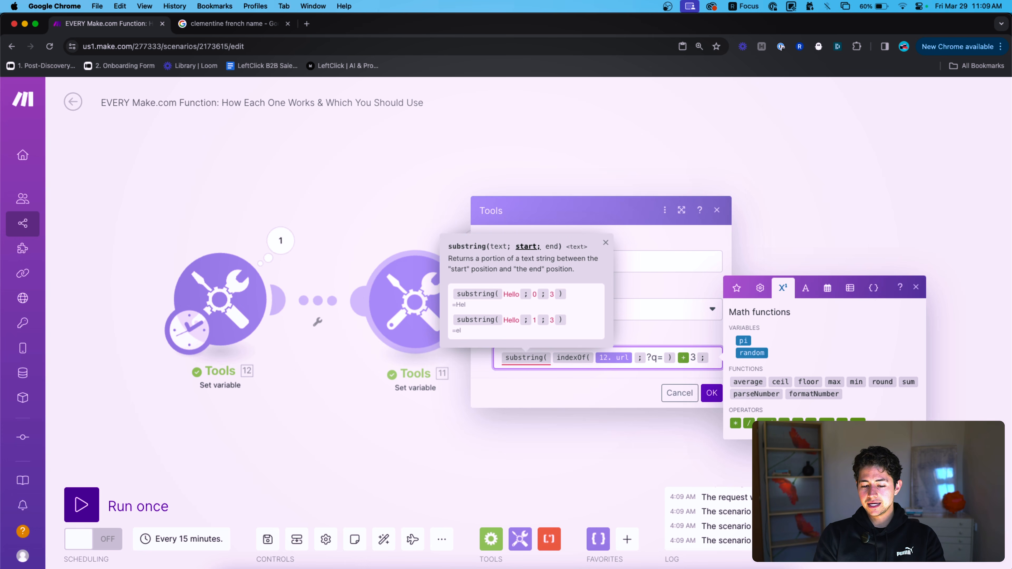
{"action": "type", "text": "lent"}
{"action": "type", "text": "ngth("}
{"action": "type", "text": "{{"}
{"action": "type", "text": "12.url}"}
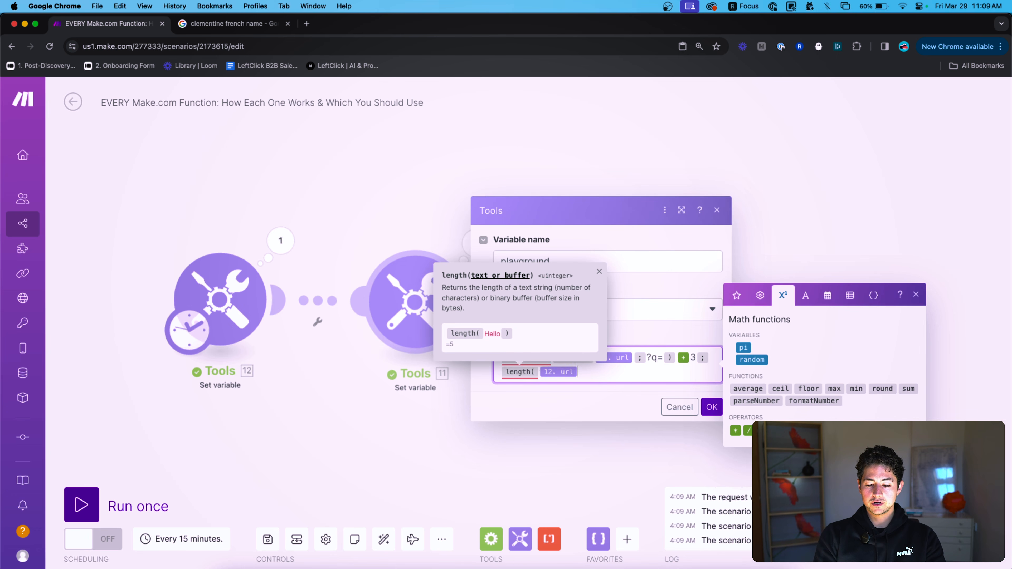
{"action": "type", "text": "}))"}
{"action": "left_click", "coordinate": [710, 399]}
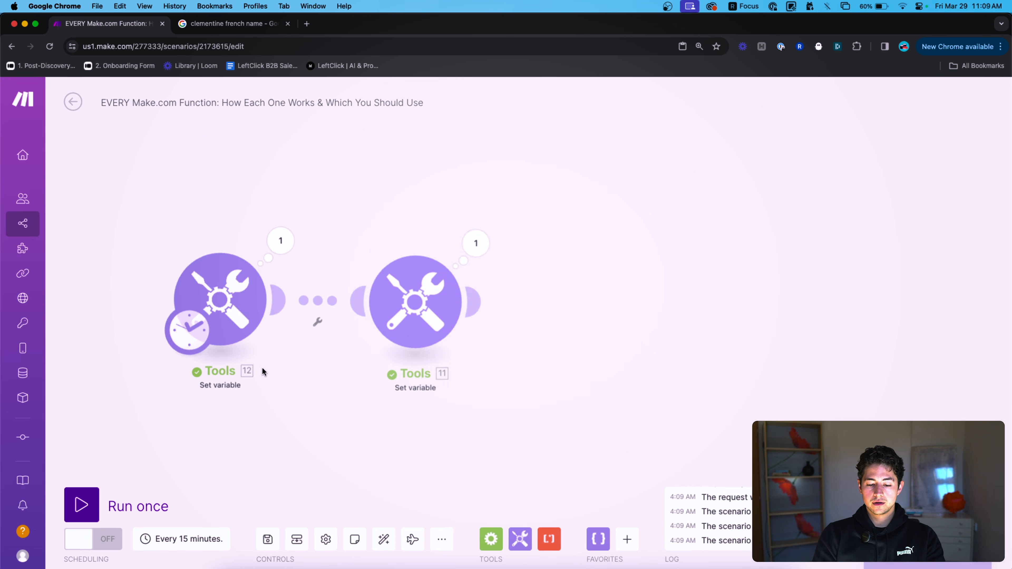
{"action": "left_click", "coordinate": [141, 506]}
{"action": "left_click", "coordinate": [473, 236]}
{"action": "left_click", "coordinate": [427, 221]}
Strip the substring wrapper and length part, leaving indexOf of ?q= plus 3.
{"action": "left_click", "coordinate": [414, 299]}
{"action": "left_click", "coordinate": [618, 362]}
{"action": "key", "text": "BackSpace"}
{"action": "key", "text": "BackSpace"}
{"action": "key", "text": "BackSpace"}
{"action": "key", "text": "BackSpace"}
{"action": "key", "text": "BackSpace"}
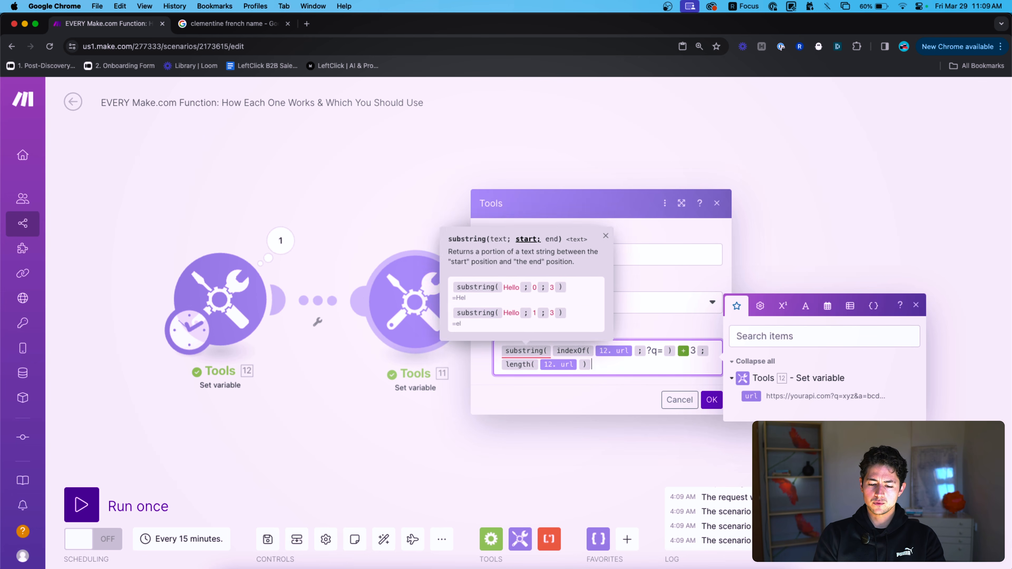
{"action": "key", "text": "super+a"}
{"action": "key", "text": "Left"}
{"action": "key", "text": "Right"}
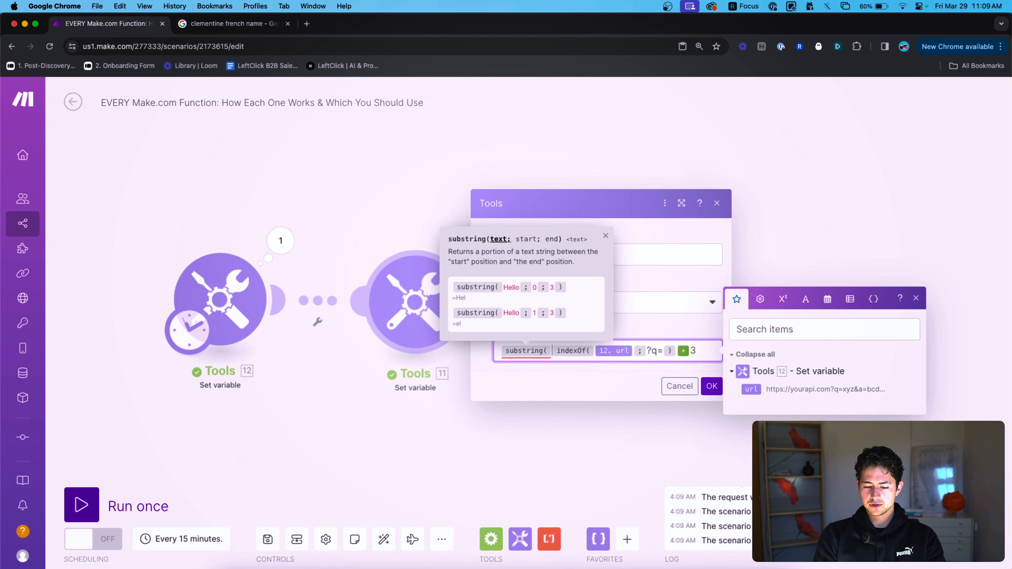
{"action": "key", "text": "BackSpace"}
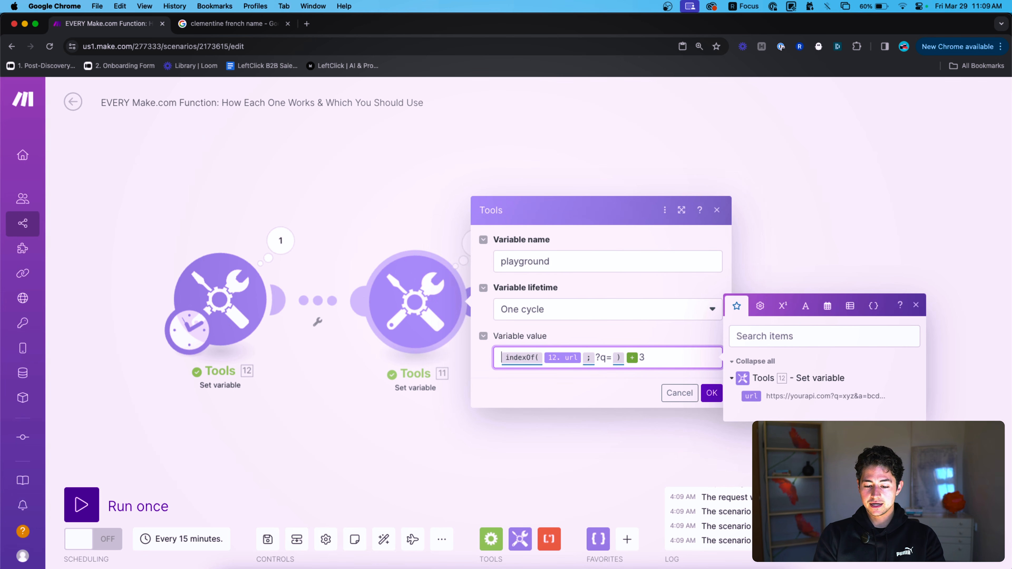
{"action": "left_click", "coordinate": [711, 393]}
Run once to confirm 22, then start typing substring( before indexOf.
{"action": "left_click", "coordinate": [81, 504]}
{"action": "left_click", "coordinate": [476, 243]}
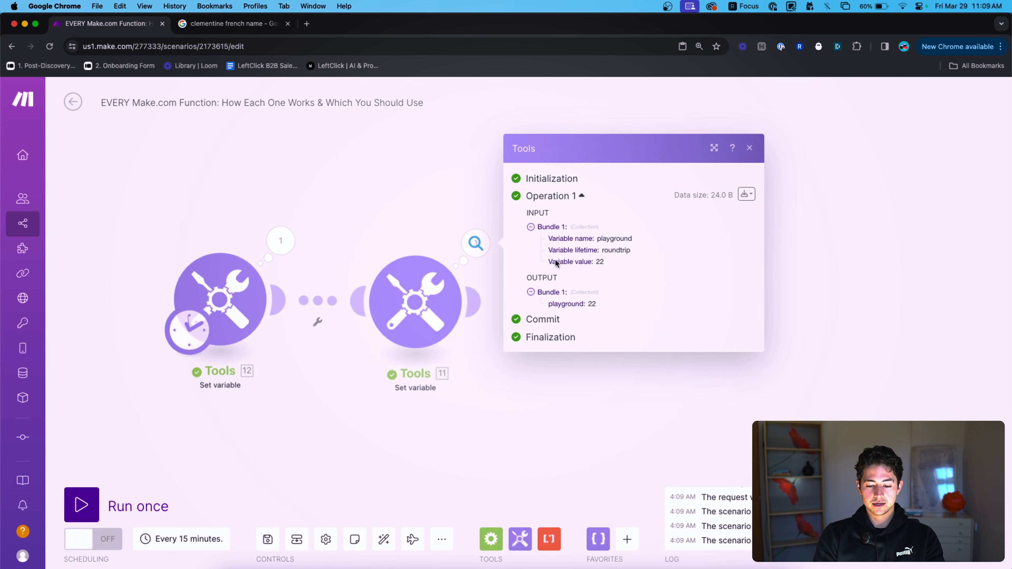
{"action": "left_click", "coordinate": [414, 301]}
{"action": "left_click", "coordinate": [677, 358]}
{"action": "type", "text": "substring"}
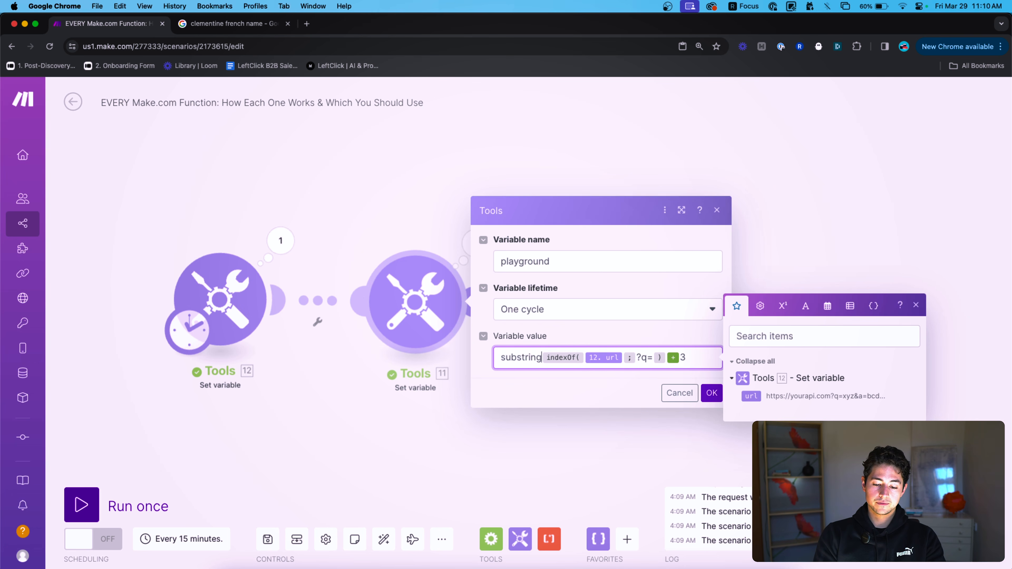
{"action": "type", "text": "("}
{"action": "left_click", "coordinate": [751, 395]}
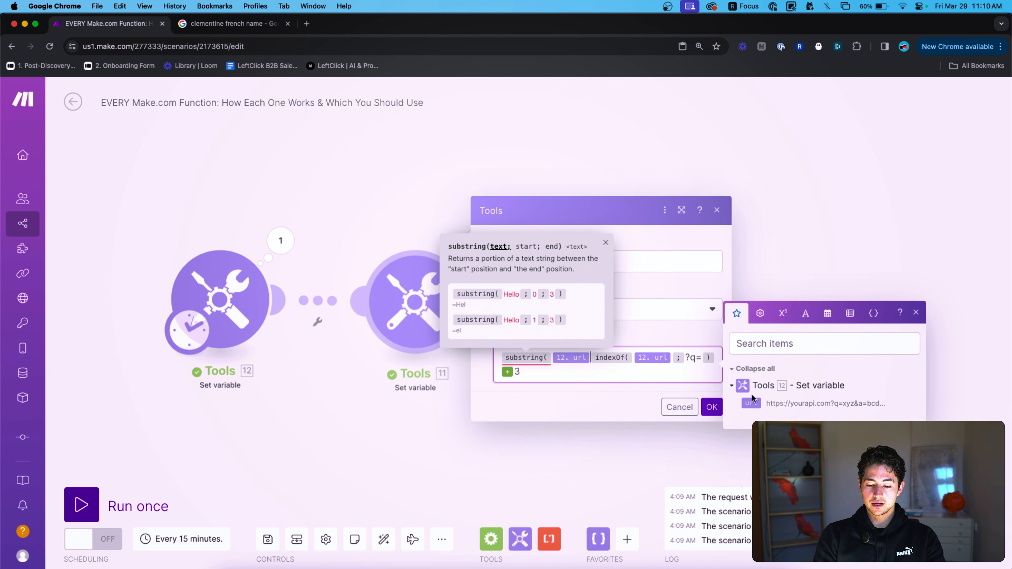
{"action": "type", "text": ";"}
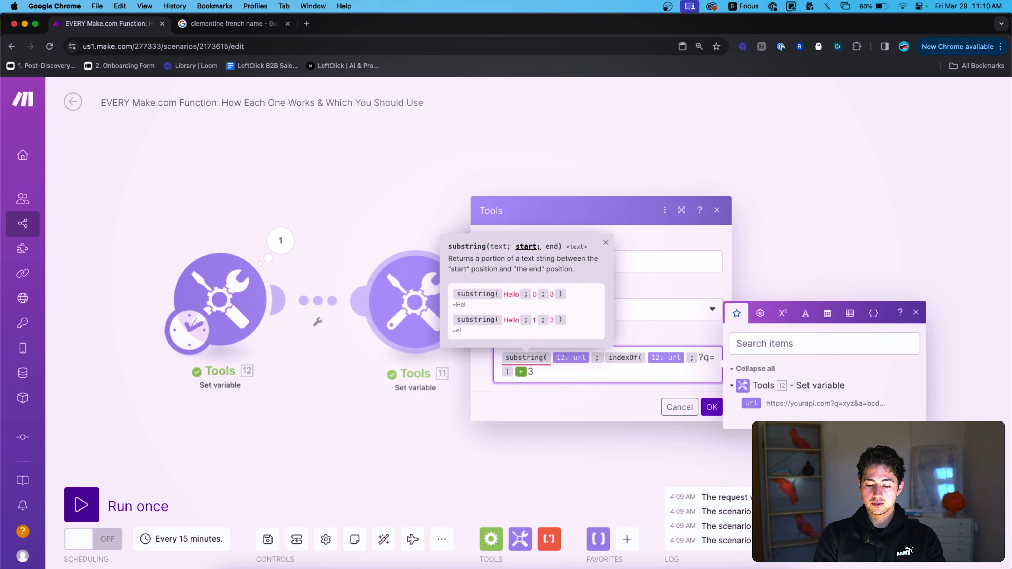
{"action": "type", "text": ";;)"}
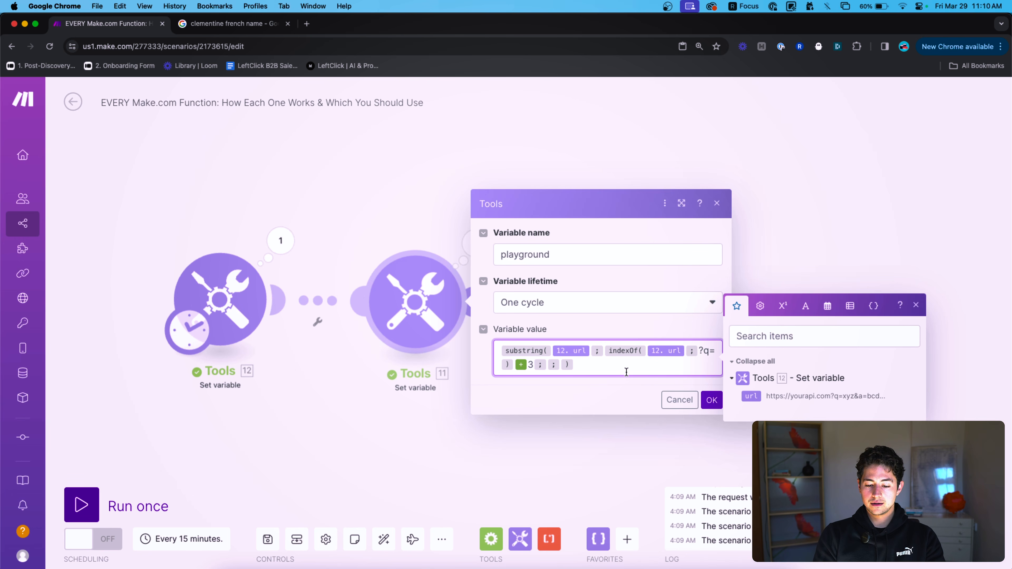
{"action": "left_click", "coordinate": [711, 401]}
{"action": "left_click", "coordinate": [86, 505]}
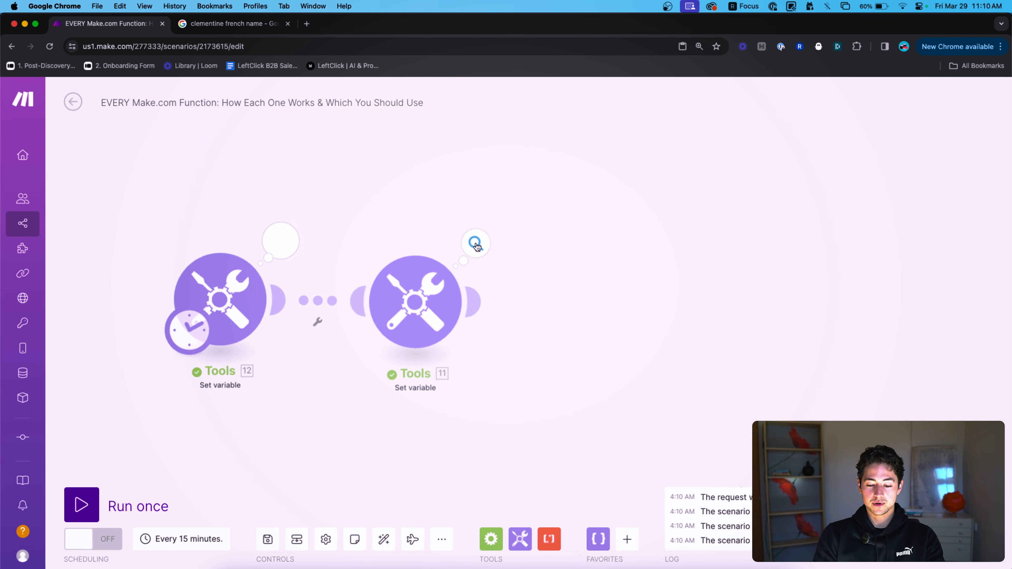
{"action": "left_click", "coordinate": [475, 242]}
{"action": "left_click_drag", "start_coordinate": [661, 306], "coordinate": [595, 304]}
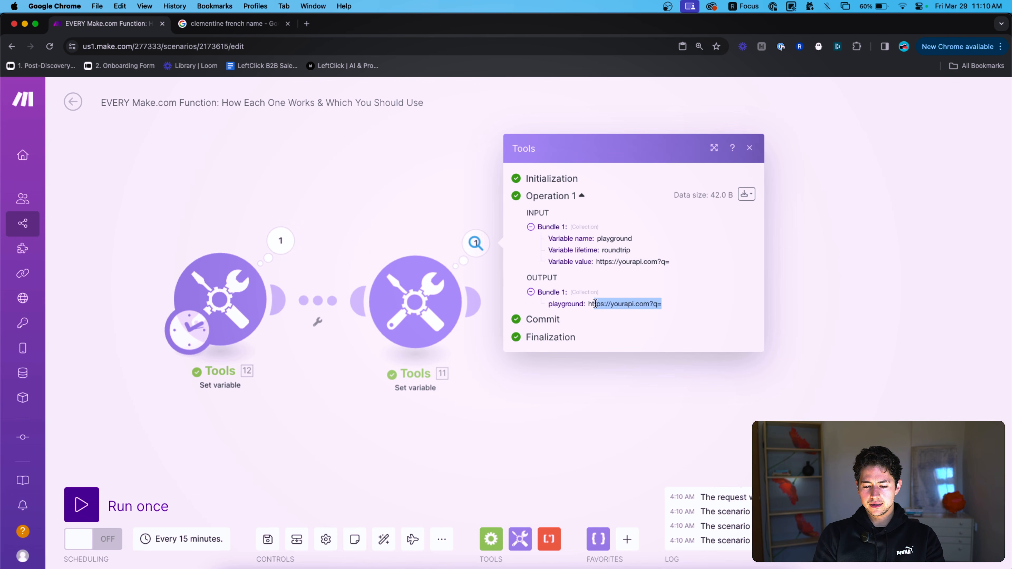
Use length(url) as the substring end and rerun, getting xyz&a=bcd.
{"action": "left_click", "coordinate": [407, 251]}
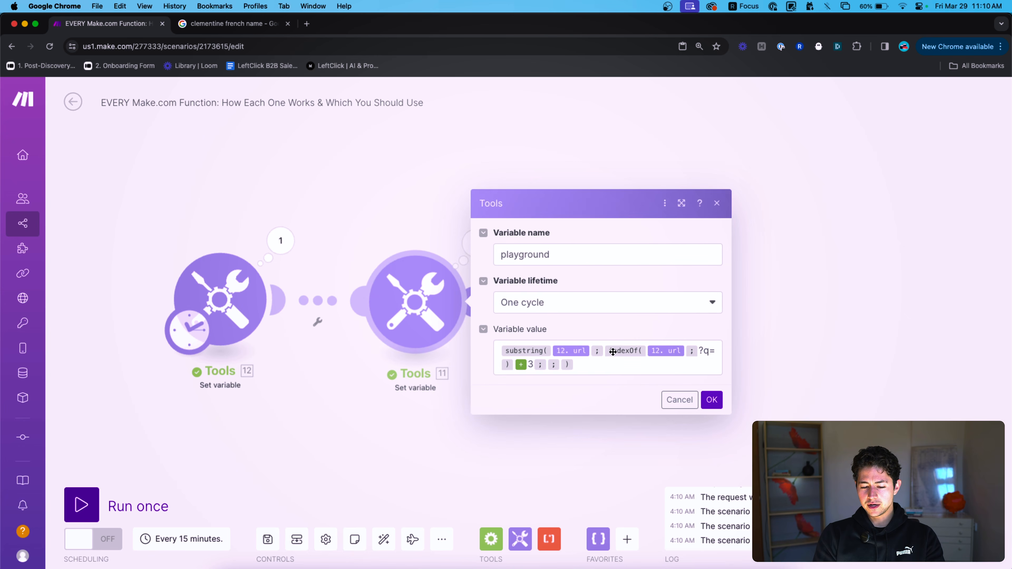
{"action": "left_click", "coordinate": [611, 366]}
{"action": "key", "text": "Left"}
{"action": "type", "text": "length("}
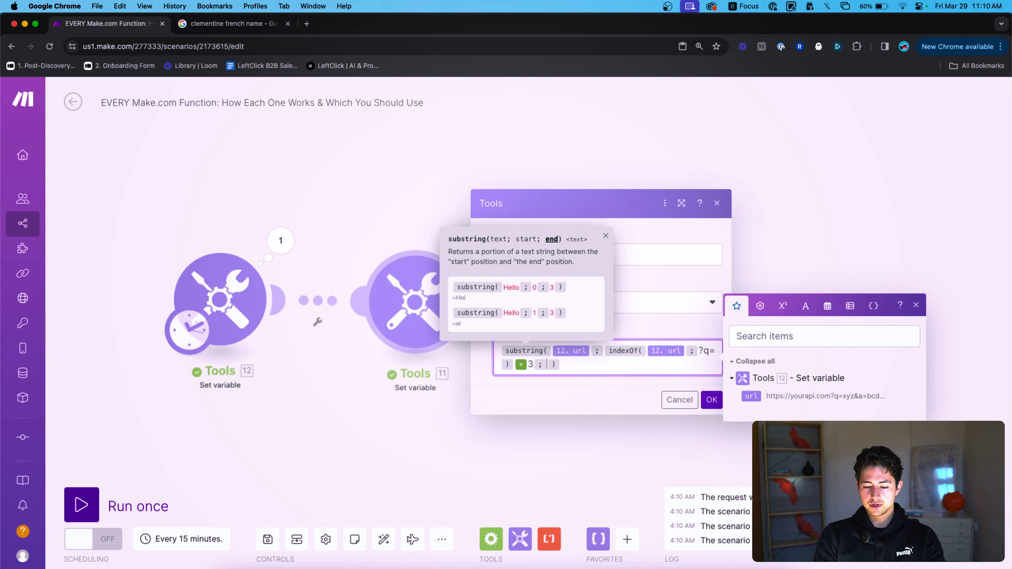
{"action": "left_click", "coordinate": [751, 396]}
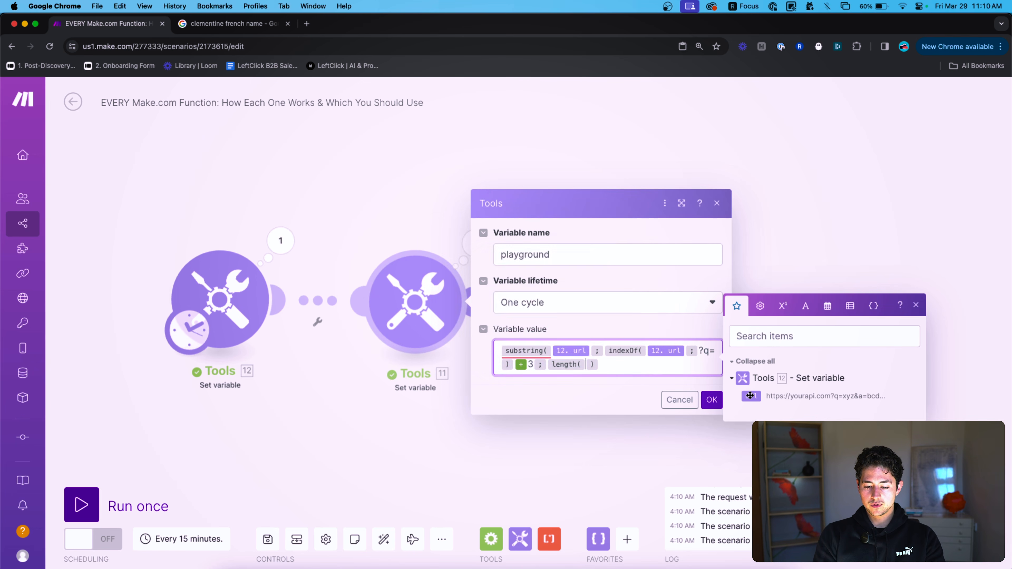
{"action": "left_click", "coordinate": [711, 399]}
{"action": "left_click", "coordinate": [81, 504]}
{"action": "left_click", "coordinate": [474, 244]}
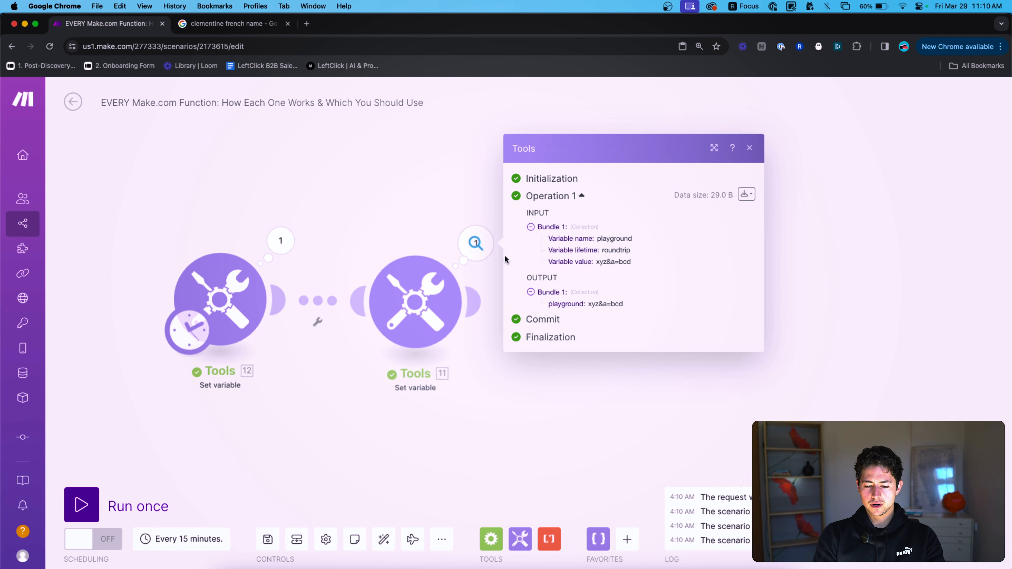
{"action": "scroll", "coordinate": [605, 307], "scroll_direction": "up", "scroll_amount": 5}
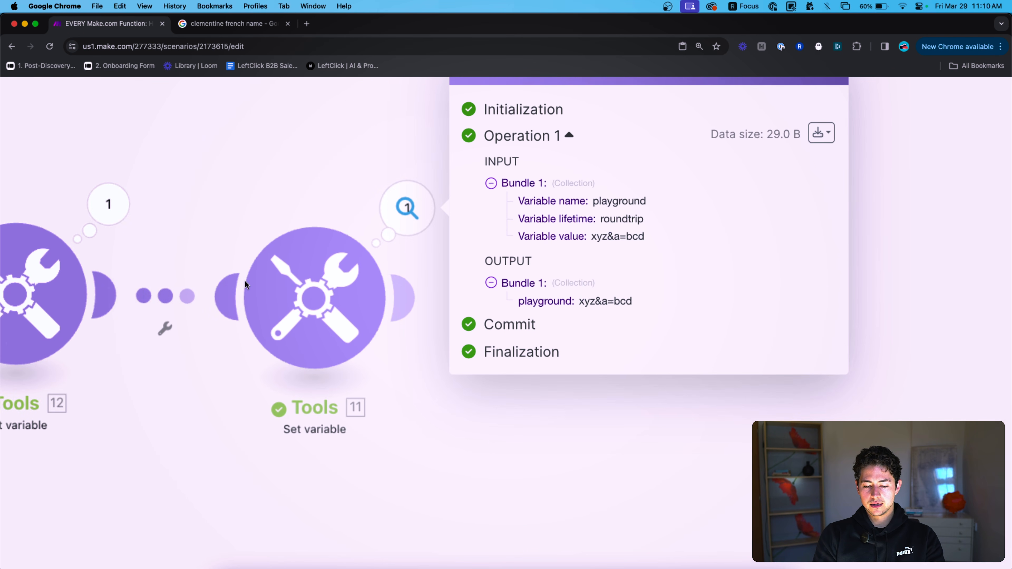
Retype the 3 offset after the plus, save and rerun, confirming xyz&a=bcd.
{"action": "left_click", "coordinate": [266, 292]}
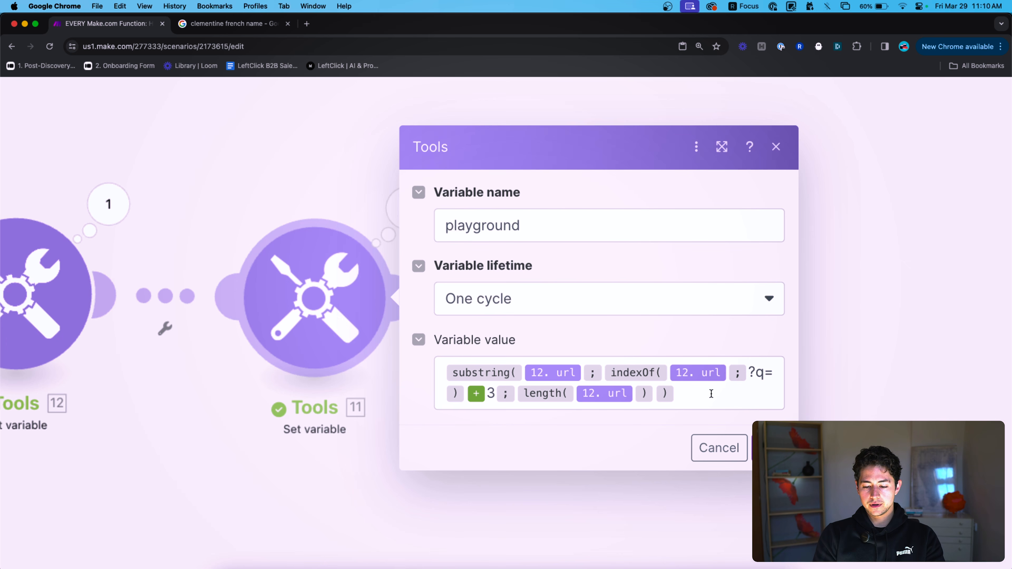
{"action": "left_click", "coordinate": [495, 393]}
{"action": "key", "text": "BackSpace"}
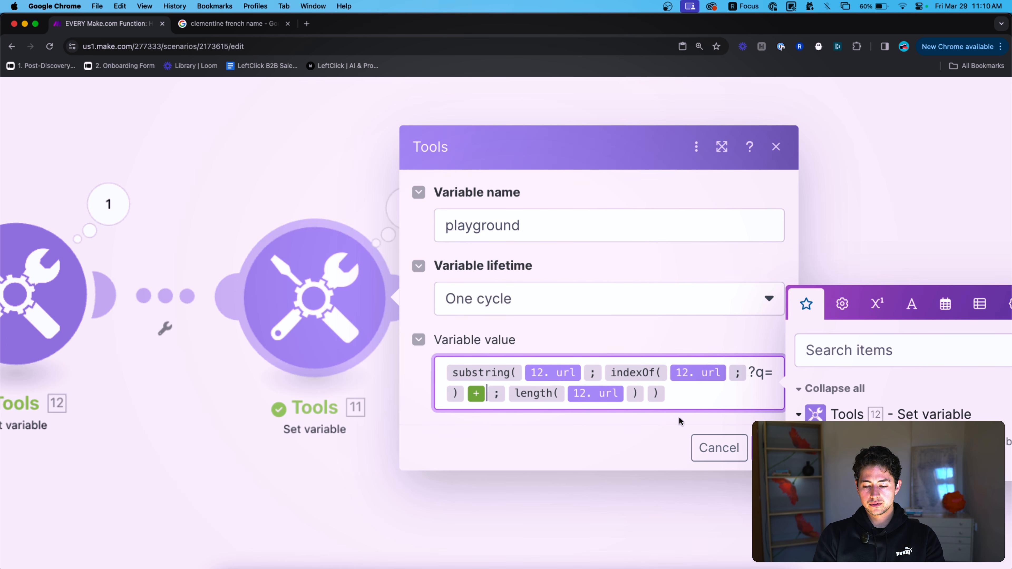
{"action": "type", "text": "3"}
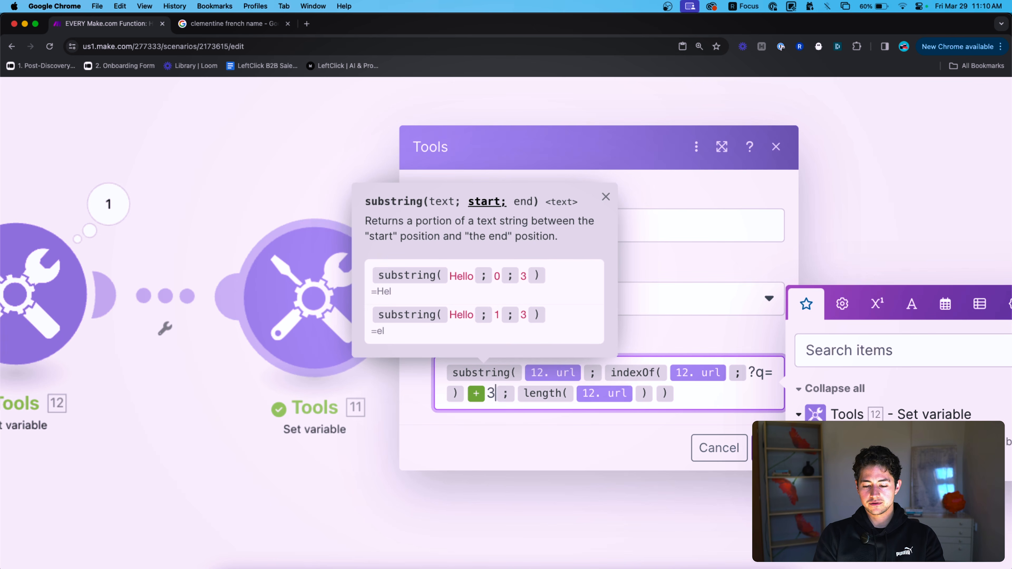
{"action": "key", "text": "Return"}
{"action": "scroll", "coordinate": [271, 235], "scroll_direction": "left", "scroll_amount": 3}
{"action": "left_click", "coordinate": [413, 283]}
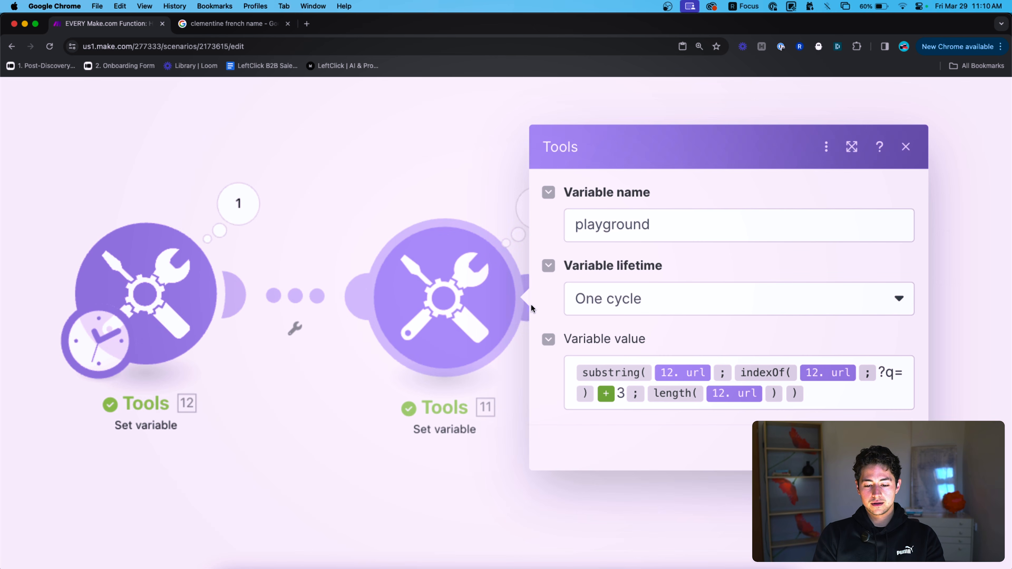
{"action": "scroll", "coordinate": [530, 304], "scroll_direction": "down", "scroll_amount": 4, "text": "ctrl"}
{"action": "left_click", "coordinate": [796, 400]}
{"action": "left_click", "coordinate": [81, 504]}
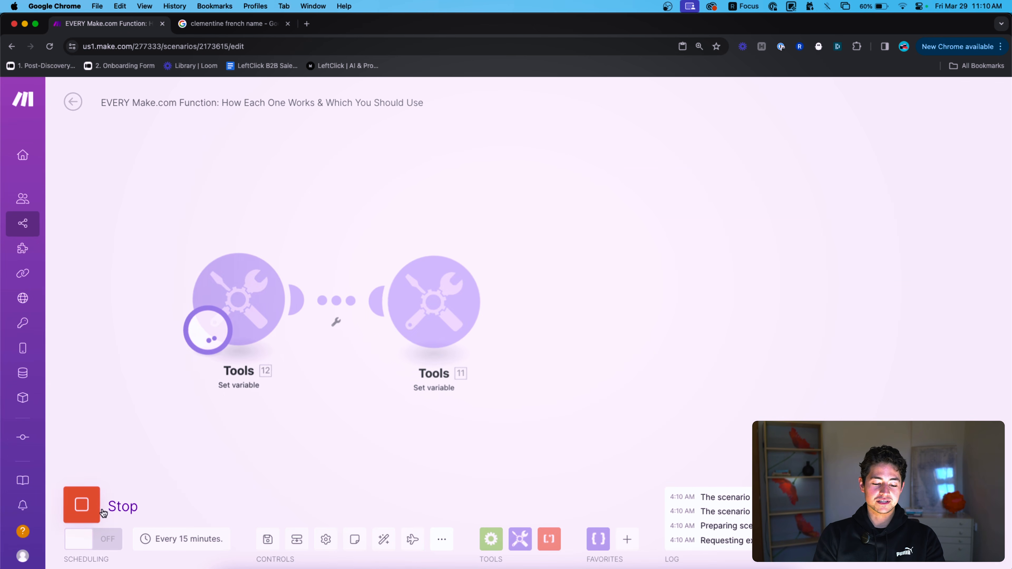
{"action": "left_click", "coordinate": [474, 242]}
{"action": "scroll", "coordinate": [597, 306], "scroll_direction": "up", "scroll_amount": 5, "text": "ctrl"}
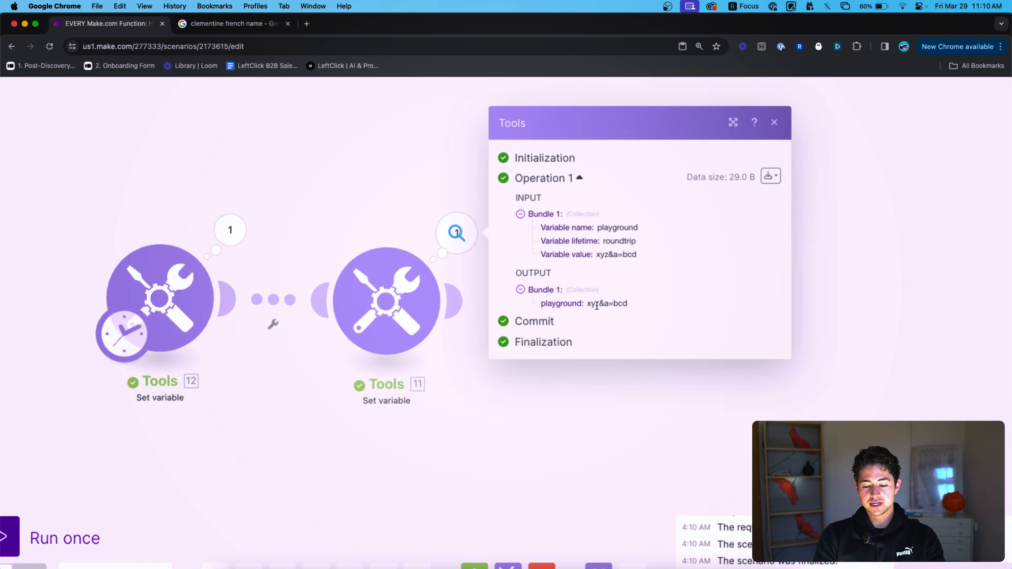
{"action": "left_click_drag", "start_coordinate": [578, 303], "coordinate": [648, 308]}
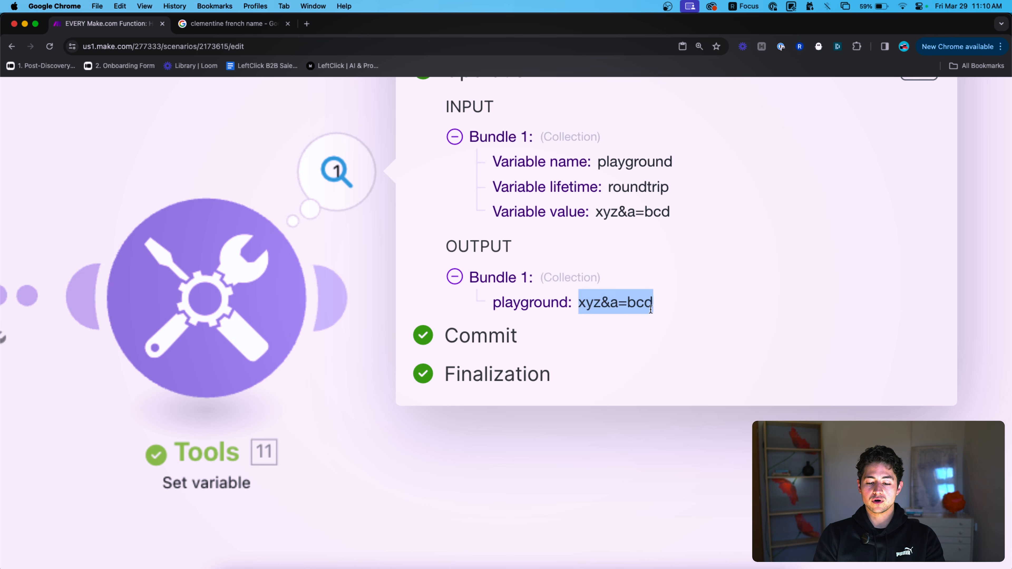
{"action": "scroll", "coordinate": [635, 314], "scroll_direction": "down", "scroll_amount": 5, "text": "ctrl"}
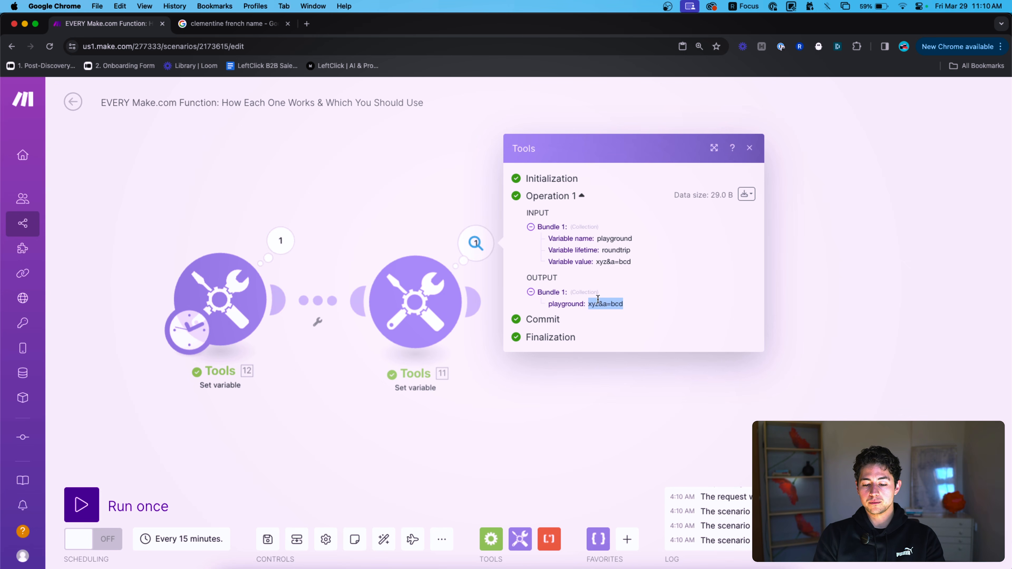
Resave the variable value formula unchanged and rerun the scenario to recheck the output.
{"action": "left_click", "coordinate": [414, 289]}
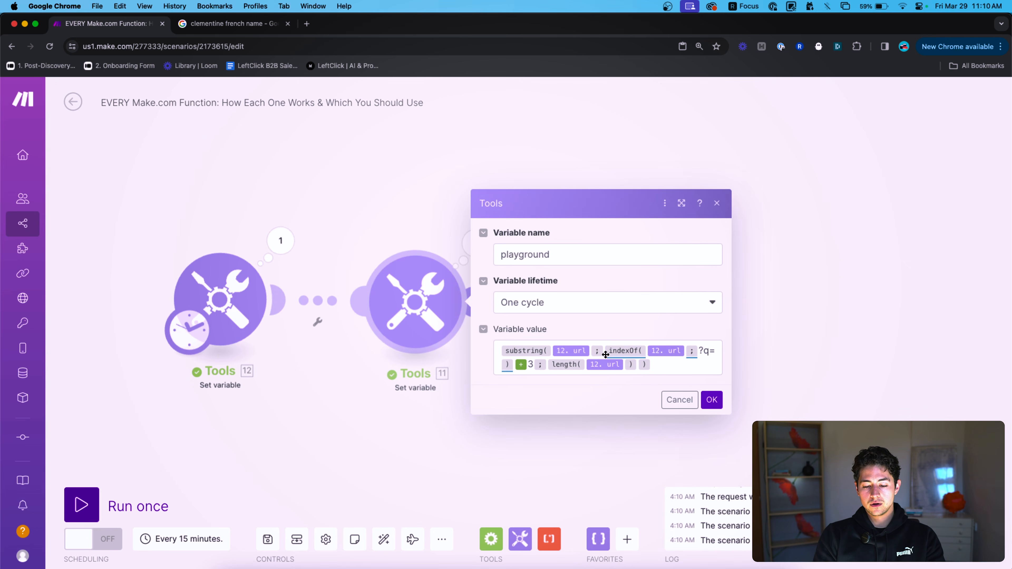
{"action": "left_click", "coordinate": [530, 364]}
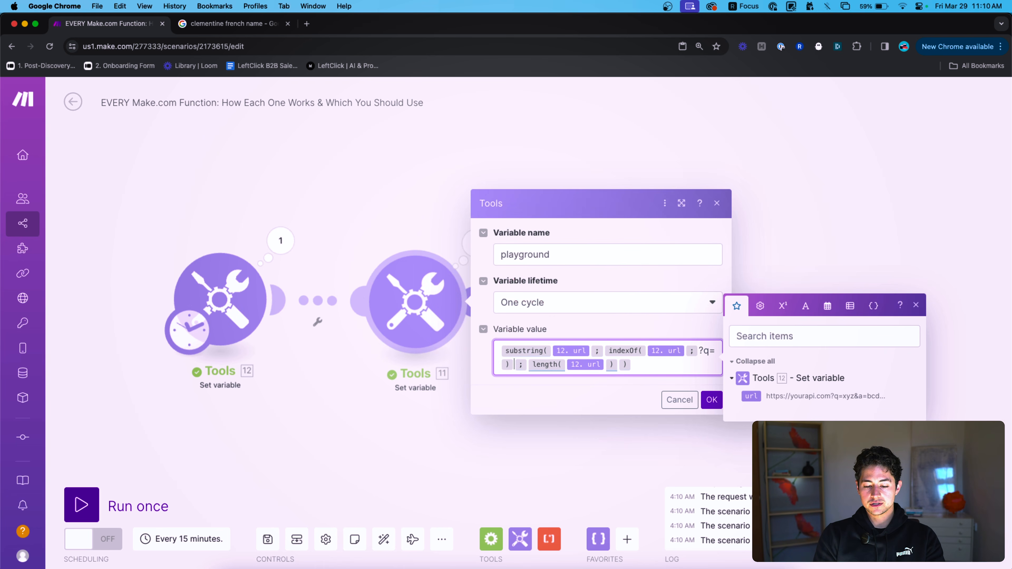
{"action": "left_click", "coordinate": [712, 400]}
{"action": "left_click", "coordinate": [414, 301]}
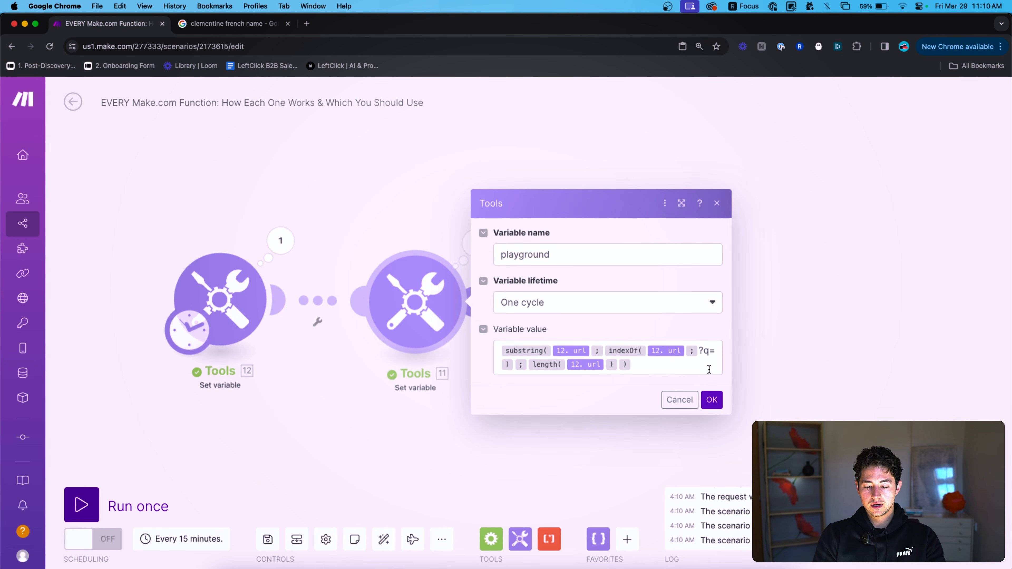
{"action": "left_click", "coordinate": [710, 399]}
{"action": "left_click", "coordinate": [82, 505]}
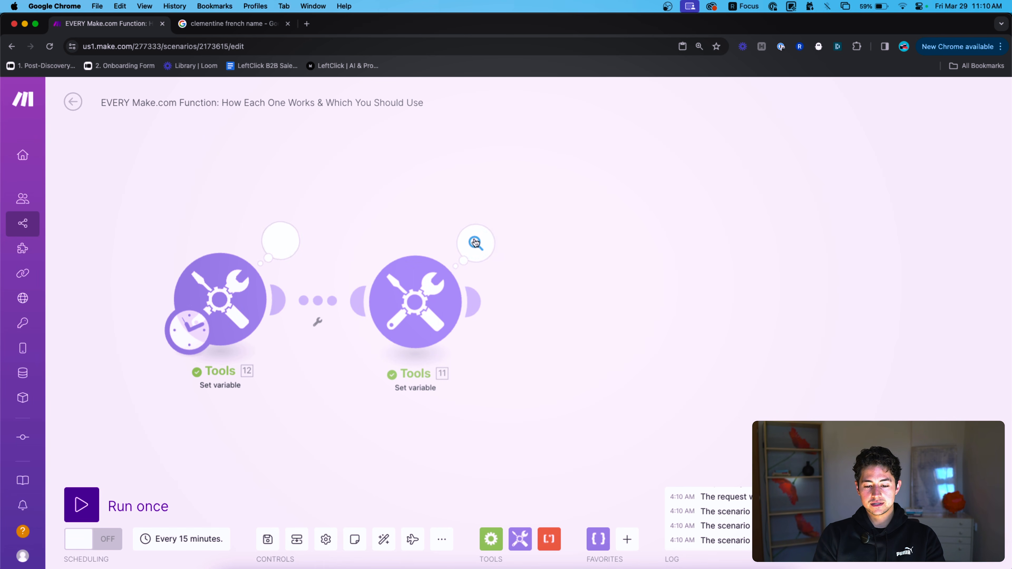
{"action": "left_click", "coordinate": [475, 243]}
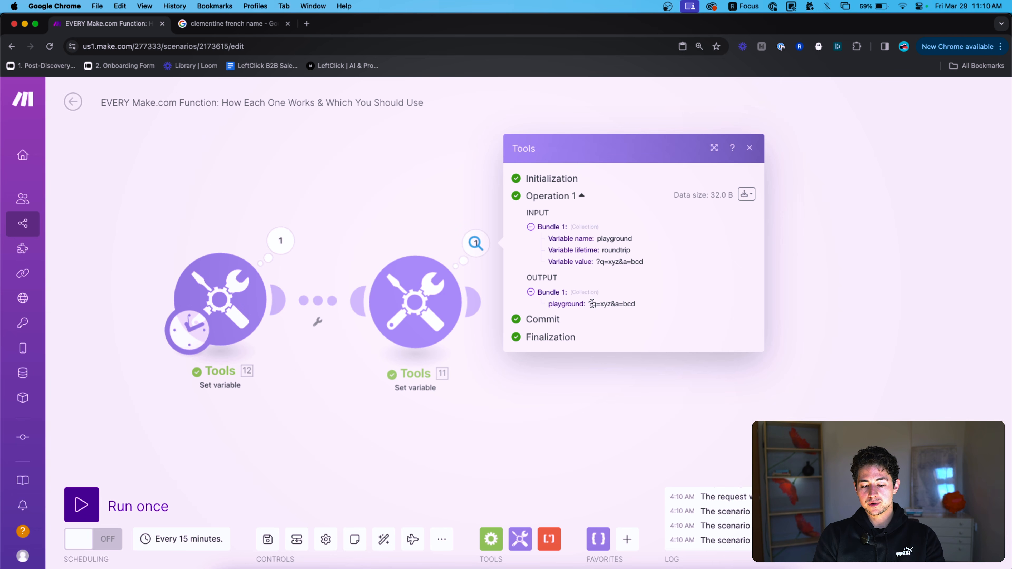
Add +1 after indexOf(?q=) in the substring start so the run returns q=xyz&a=bcd.
{"action": "left_click", "coordinate": [434, 261]}
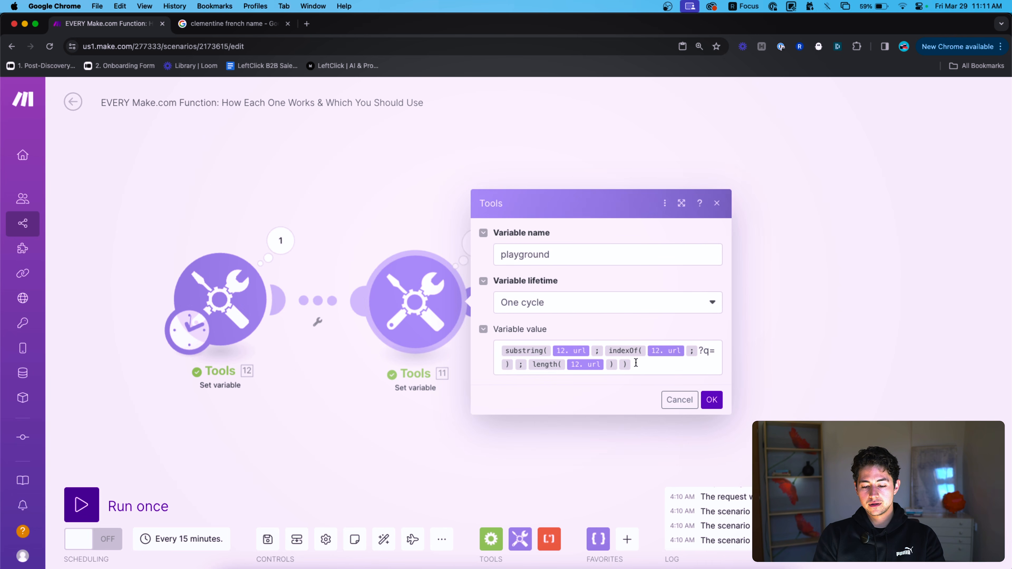
{"action": "left_click", "coordinate": [643, 364]}
{"action": "key", "text": "Left"}
{"action": "key", "text": "Left"}
{"action": "key", "text": "Left"}
{"action": "key", "text": "Left"}
{"action": "key", "text": "Left"}
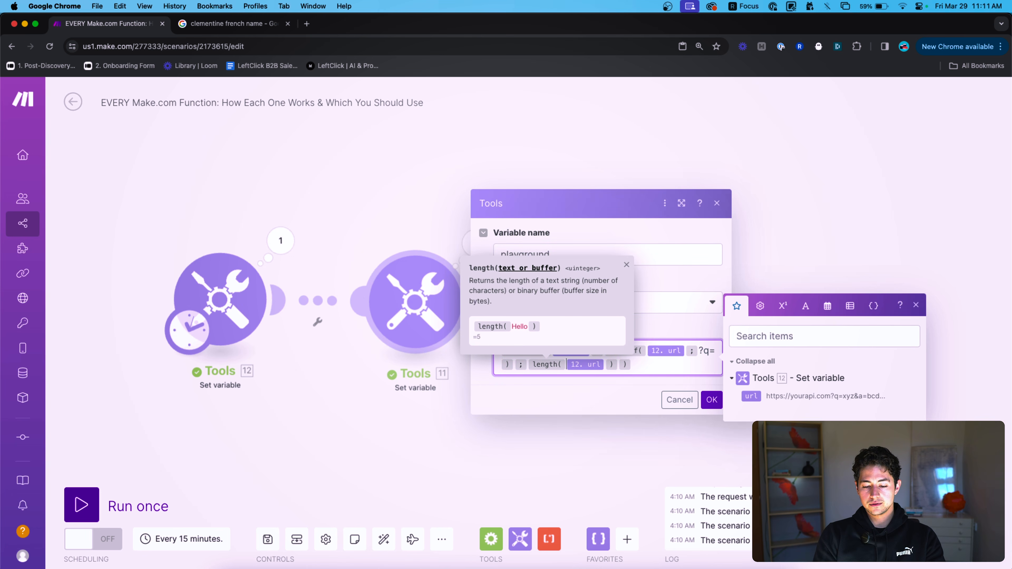
{"action": "type", "text": "+1"}
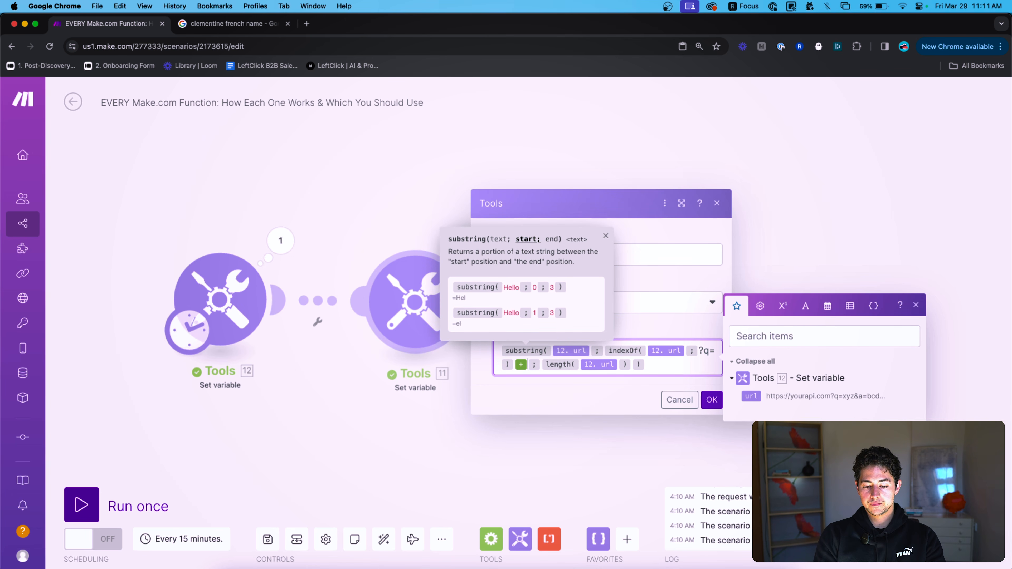
{"action": "left_click", "coordinate": [712, 400]}
{"action": "left_click", "coordinate": [127, 507]}
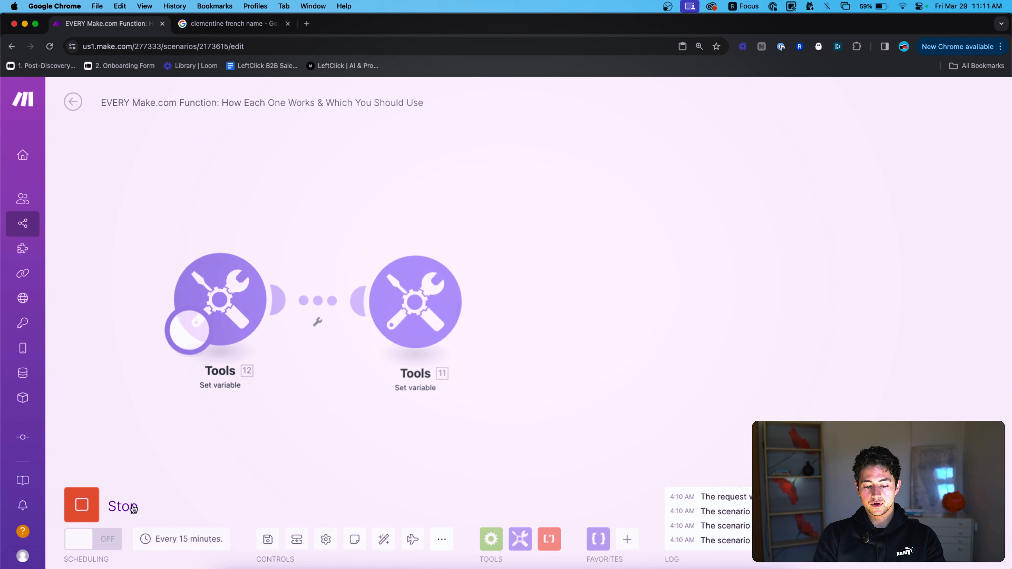
{"action": "left_click", "coordinate": [475, 244]}
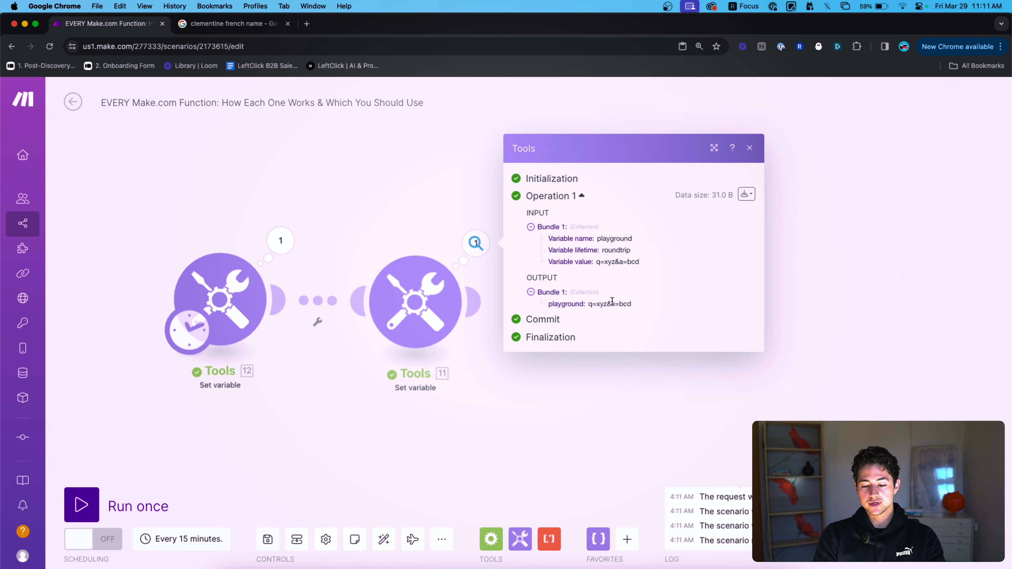
{"action": "left_click", "coordinate": [420, 291]}
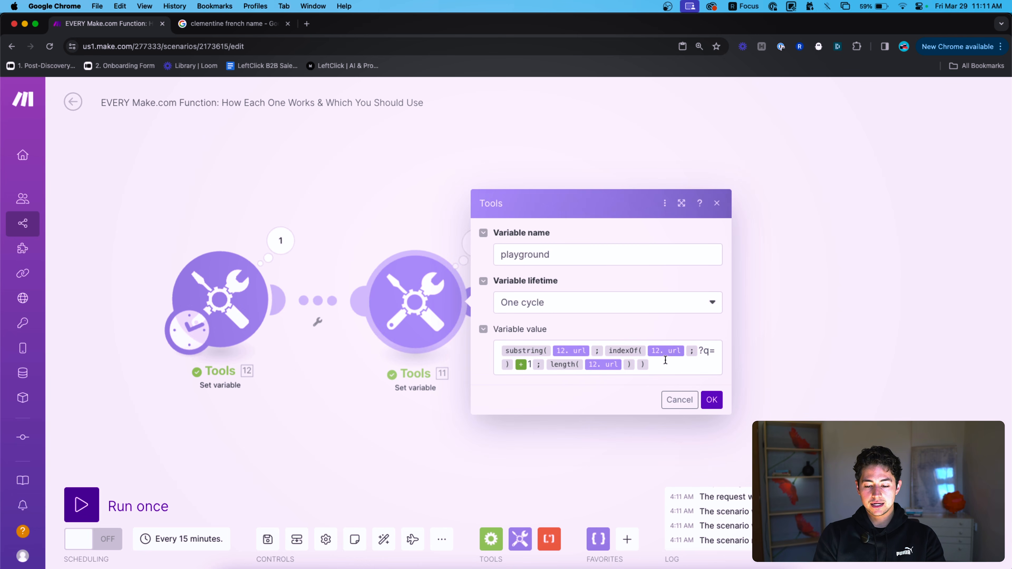
{"action": "left_click", "coordinate": [501, 351]}
Wrap the formula in split(...; &) and run, yielding the items q=xyz and a=bcd.
{"action": "type", "text": "splot"}
{"action": "key", "text": "BackSpace"}
{"action": "key", "text": "BackSpace"}
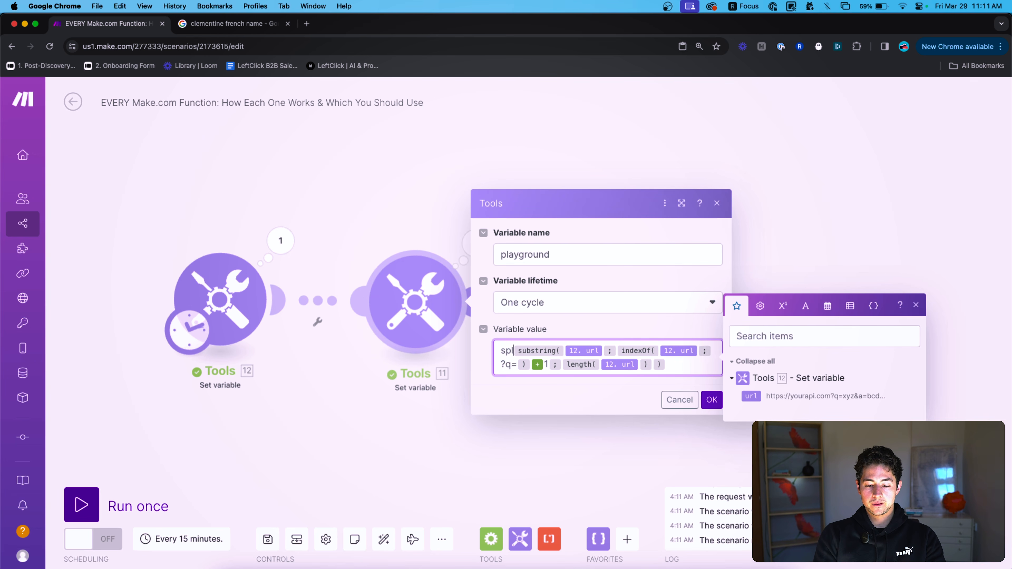
{"action": "type", "text": "it("}
{"action": "key", "text": "super+a"}
{"action": "key", "text": "Right"}
{"action": "type", "text": ";"}
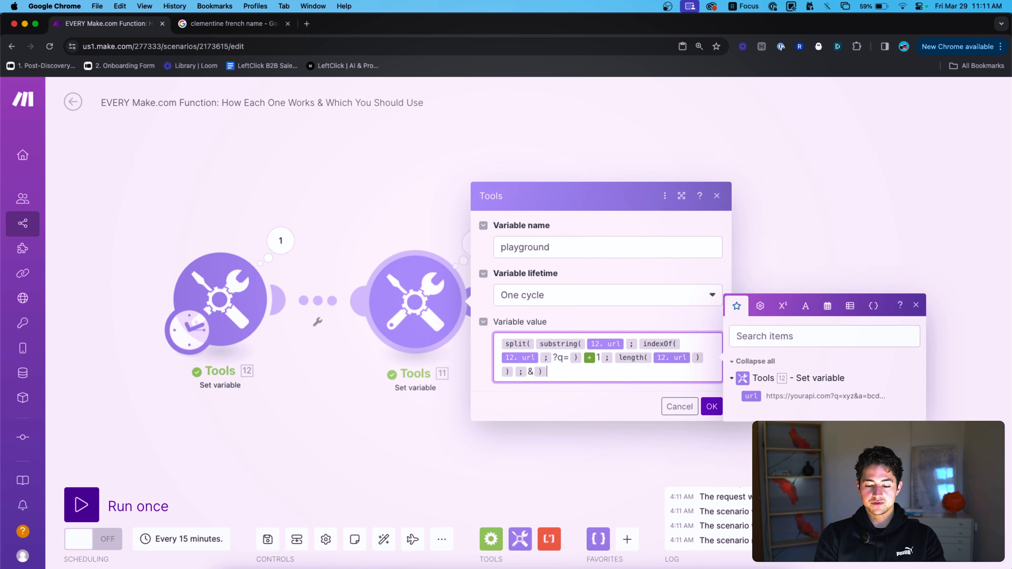
{"action": "left_click", "coordinate": [712, 406]}
{"action": "left_click", "coordinate": [152, 507]}
{"action": "left_click", "coordinate": [475, 243]}
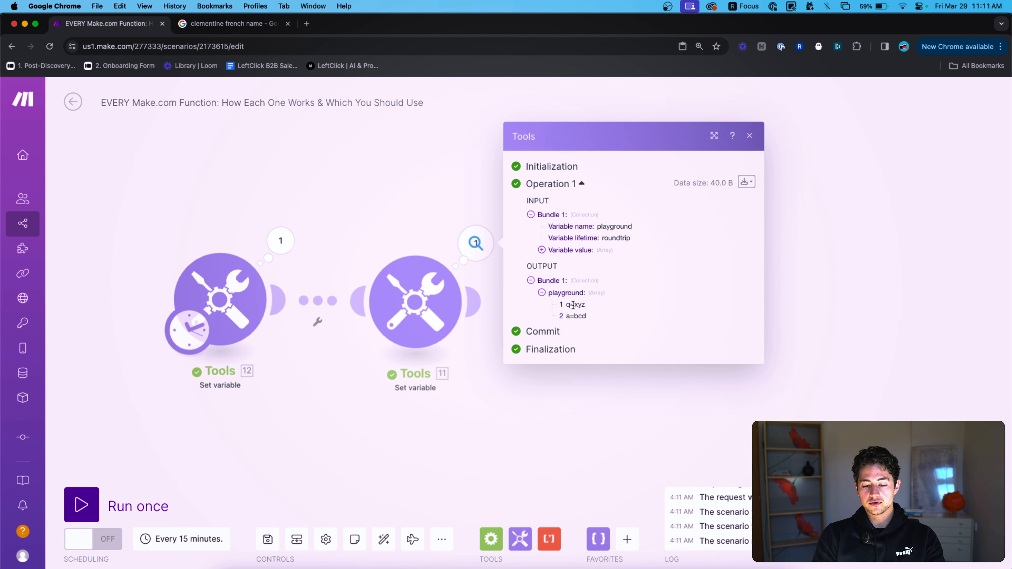
{"action": "scroll", "coordinate": [573, 307], "scroll_direction": "up", "scroll_amount": 5}
{"action": "left_click_drag", "start_coordinate": [559, 302], "coordinate": [577, 301]}
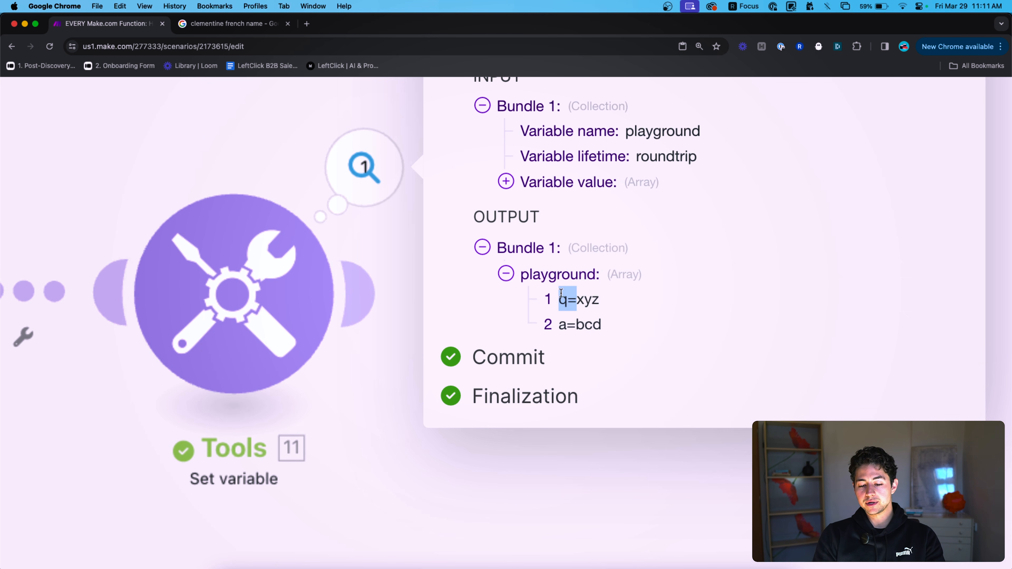
{"action": "scroll", "coordinate": [549, 292], "scroll_direction": "down", "scroll_amount": 5}
Delete the entire Variable value formula in the second Tools module.
{"action": "left_click", "coordinate": [451, 286]}
{"action": "left_click", "coordinate": [614, 370]}
{"action": "key", "text": "super+a"}
{"action": "key", "text": "BackSpace"}
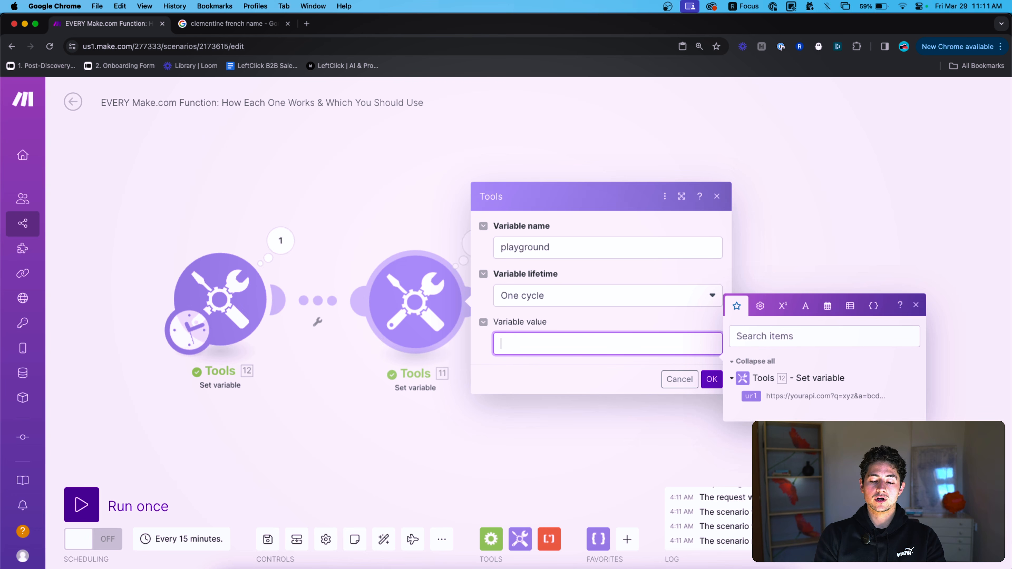
Insert toBinary(a) as the variable value and run, getting 61.
{"action": "left_click", "coordinate": [807, 307]}
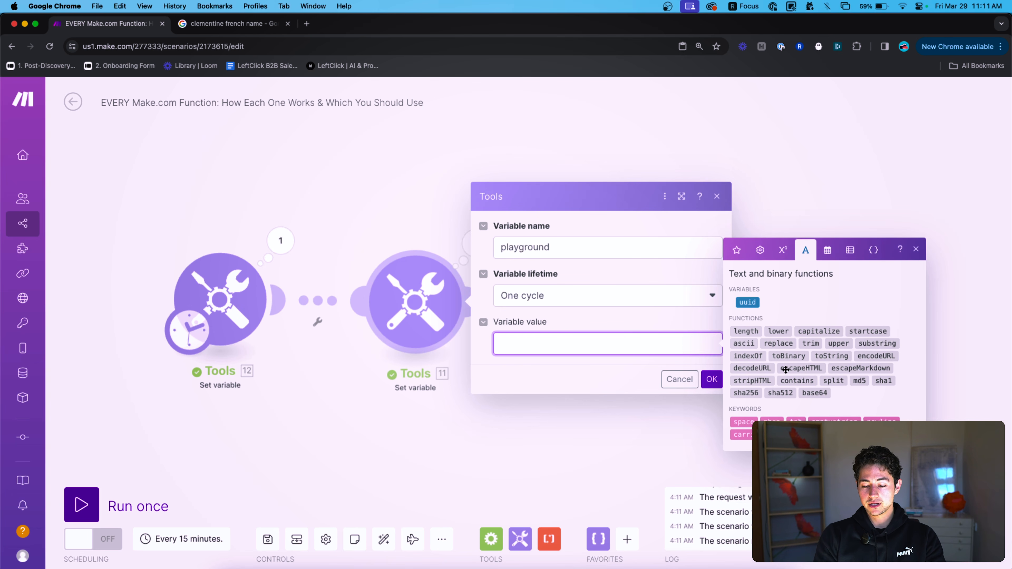
{"action": "mouse_move", "coordinate": [779, 358]}
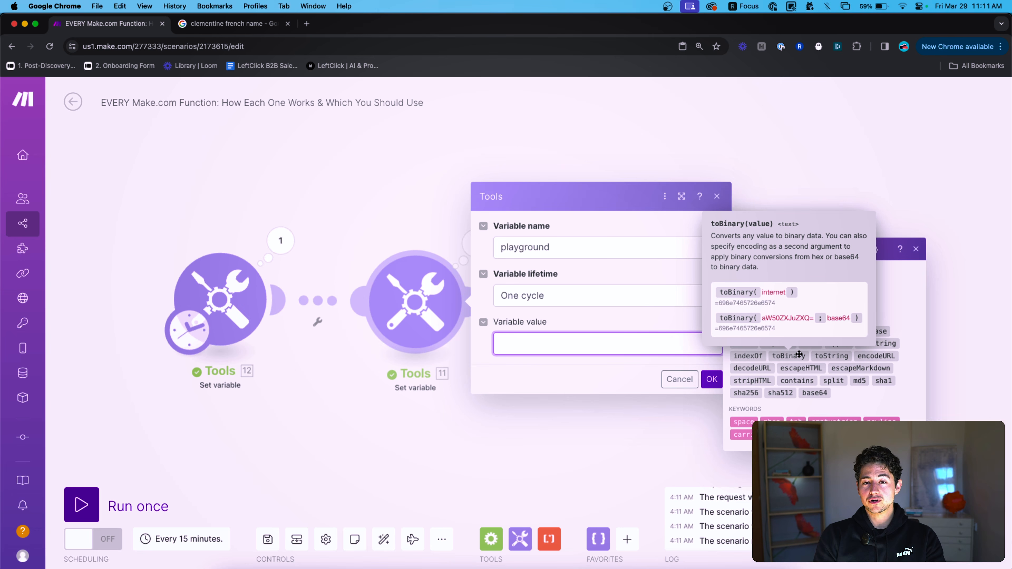
{"action": "left_click", "coordinate": [799, 354]}
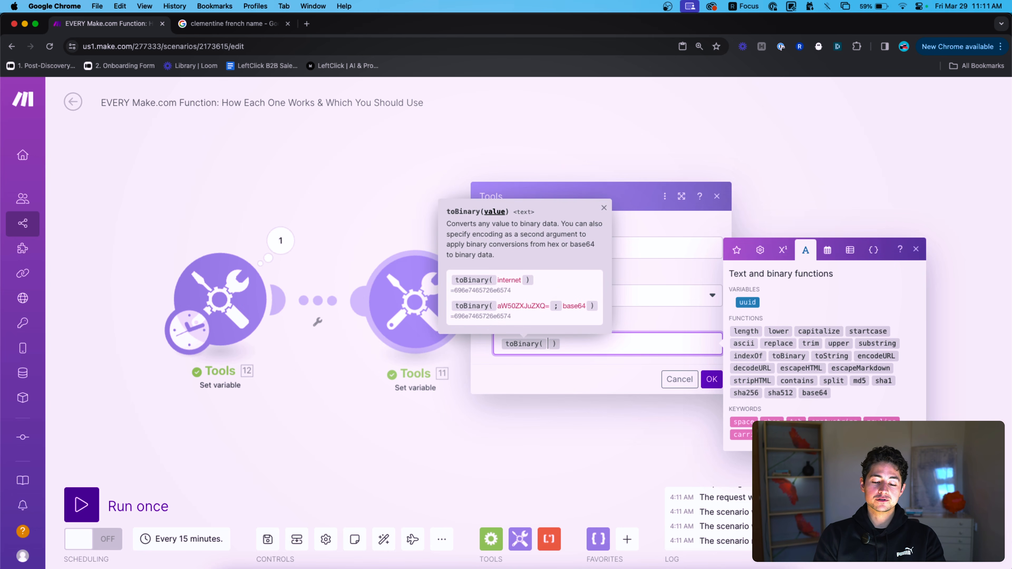
{"action": "type", "text": "a"}
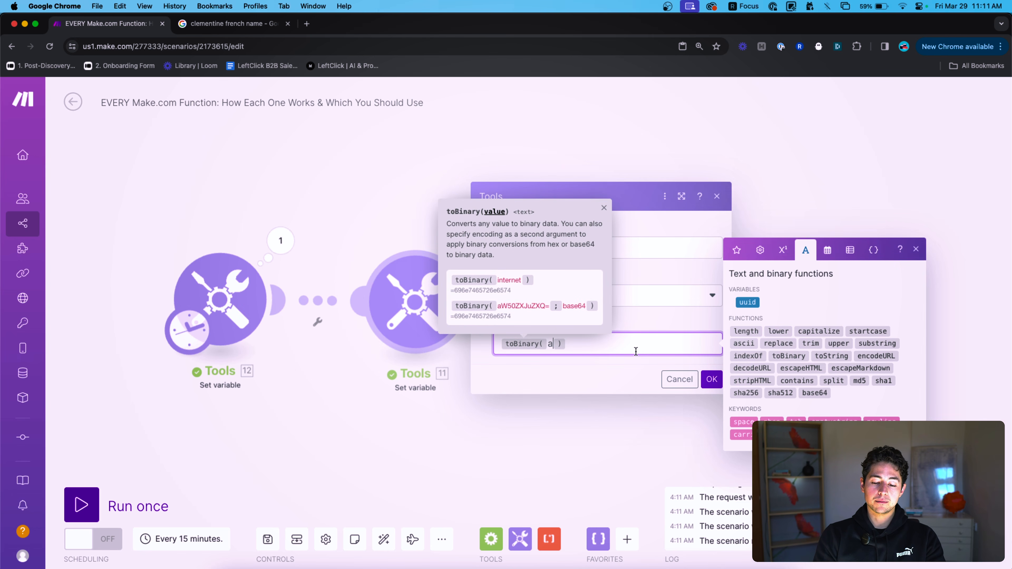
{"action": "left_click", "coordinate": [707, 380]}
{"action": "left_click", "coordinate": [81, 504]}
{"action": "left_click", "coordinate": [472, 245]}
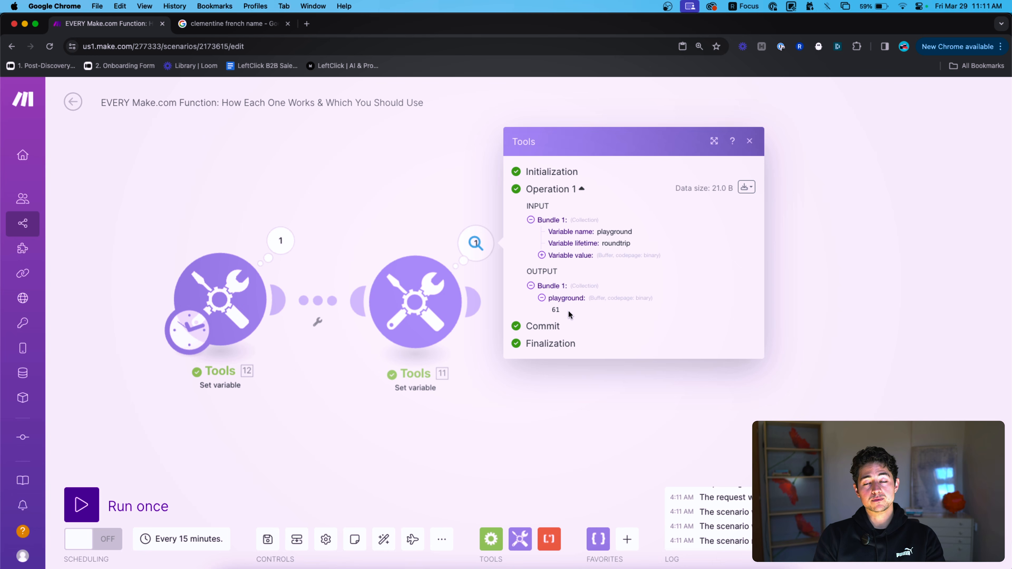
{"action": "left_click_drag", "start_coordinate": [569, 314], "coordinate": [551, 310]}
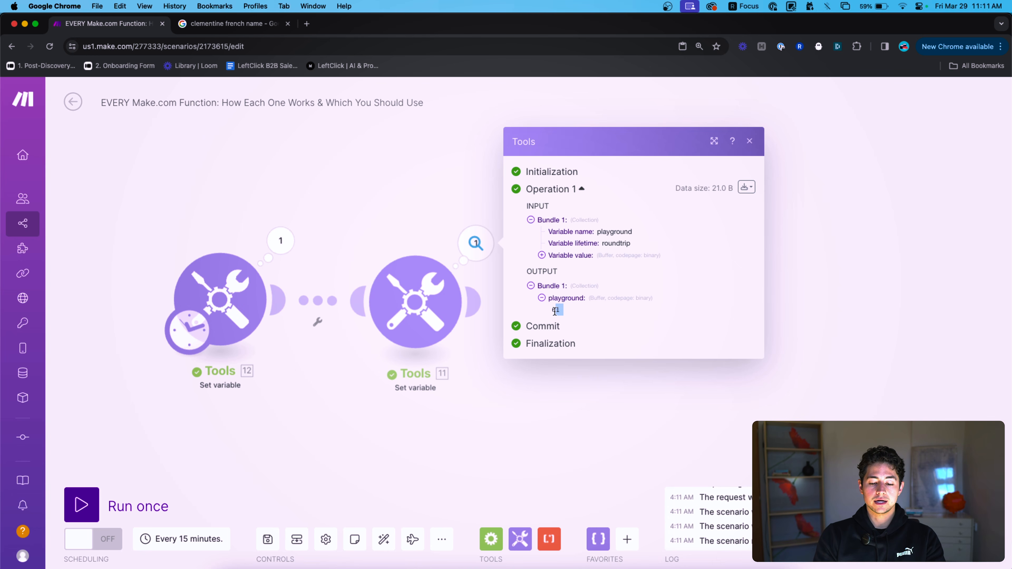
Change the toBinary argument to b and rerun, getting 62.
{"action": "left_click", "coordinate": [430, 290]}
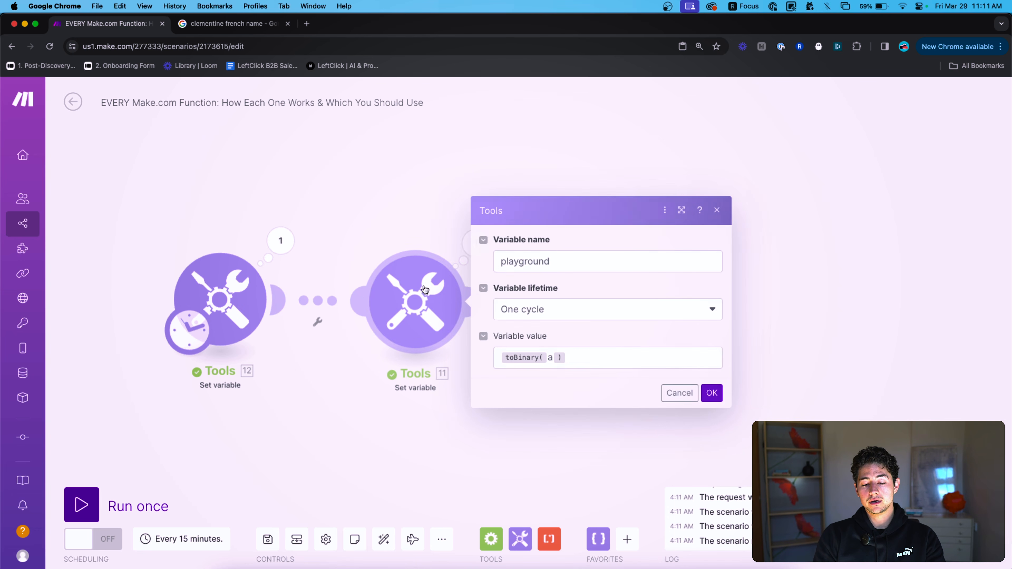
{"action": "left_click", "coordinate": [594, 357]}
{"action": "key", "text": "Left"}
{"action": "key", "text": "BackSpace"}
{"action": "type", "text": "b"}
{"action": "left_click", "coordinate": [708, 395]}
{"action": "left_click", "coordinate": [130, 503]}
{"action": "left_click", "coordinate": [476, 242]}
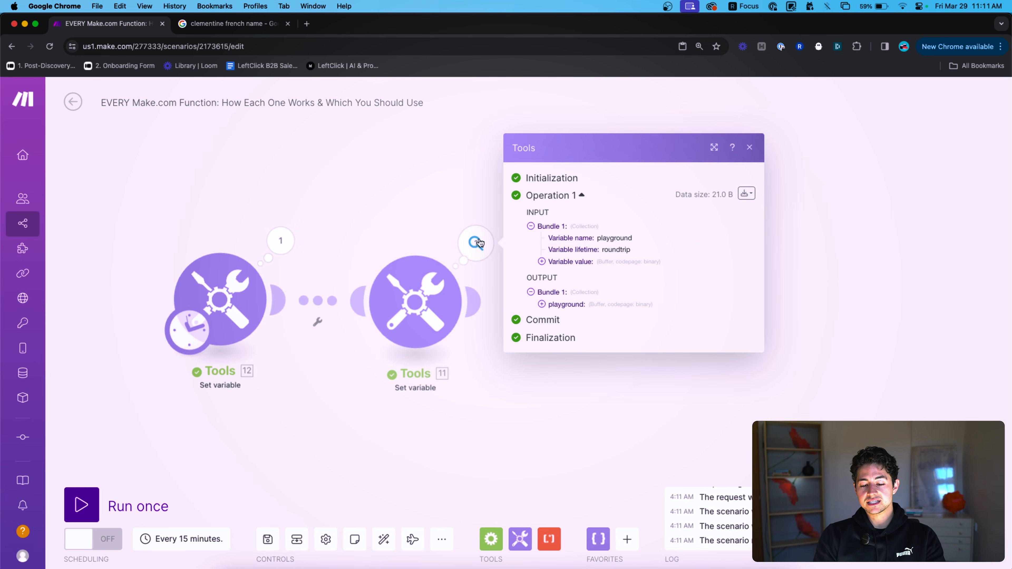
{"action": "left_click", "coordinate": [578, 304]}
Change the toBinary argument to z and rerun, getting 7a.
{"action": "left_click", "coordinate": [420, 298]}
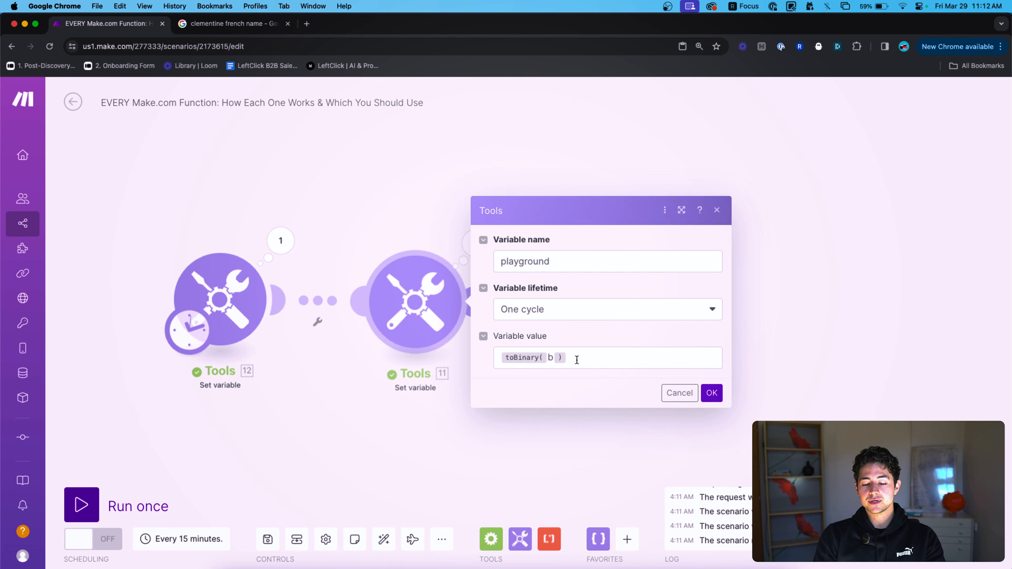
{"action": "left_click", "coordinate": [576, 357]}
{"action": "key", "text": "Left"}
{"action": "key", "text": "BackSpace"}
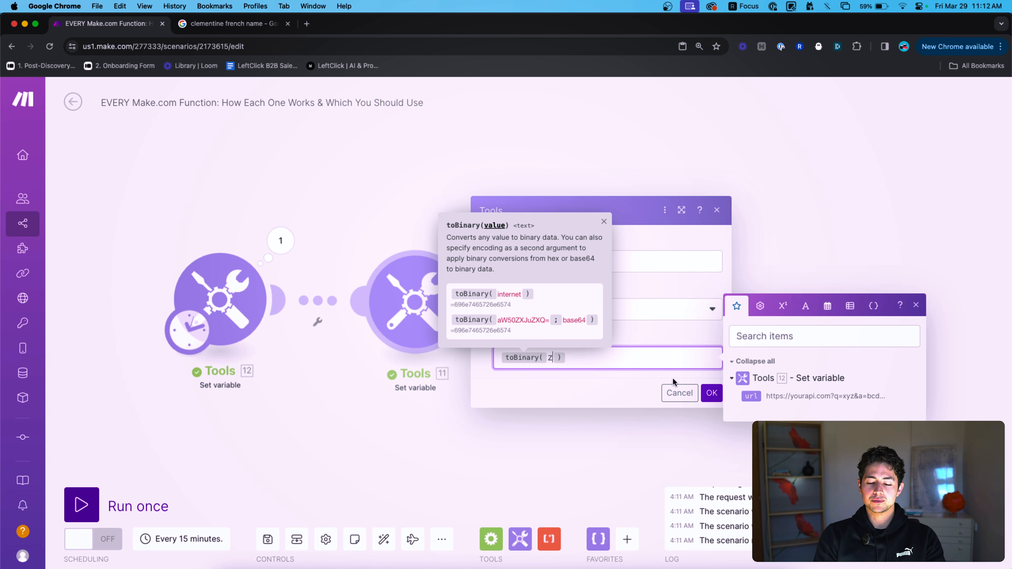
{"action": "left_click", "coordinate": [711, 392]}
{"action": "left_click", "coordinate": [120, 505]}
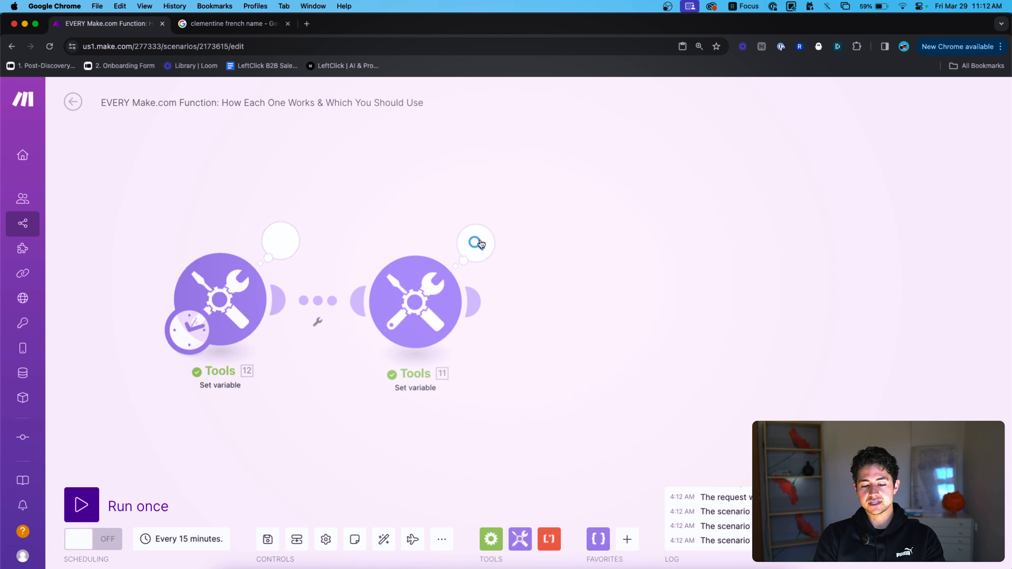
{"action": "left_click", "coordinate": [475, 243]}
{"action": "double_click", "coordinate": [549, 310]}
Delete the z argument, leaving toBinary() empty.
{"action": "left_click", "coordinate": [400, 227]}
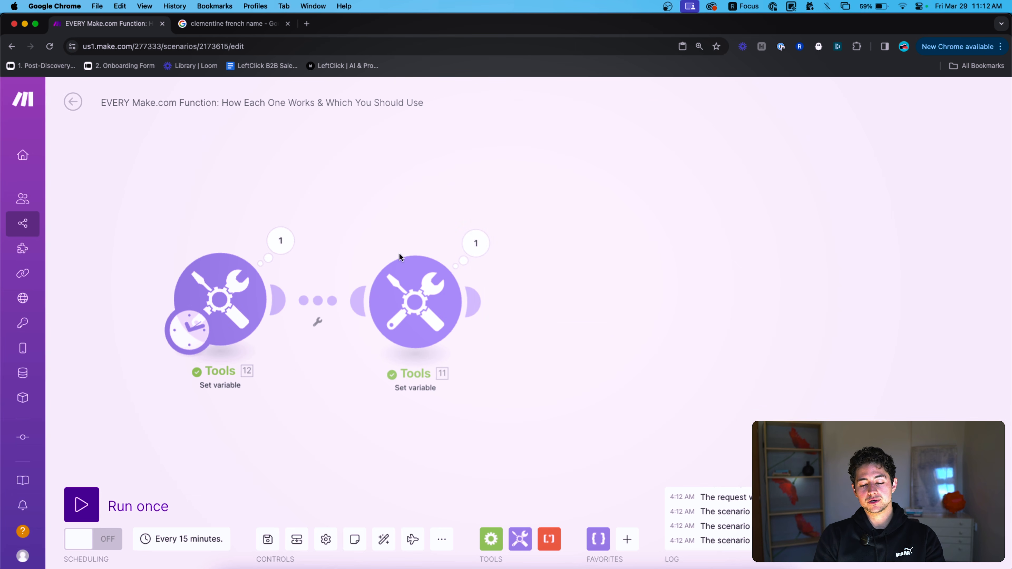
{"action": "left_click", "coordinate": [407, 284]}
{"action": "left_click", "coordinate": [612, 355]}
{"action": "key", "text": "Left"}
{"action": "key", "text": "BackSpace"}
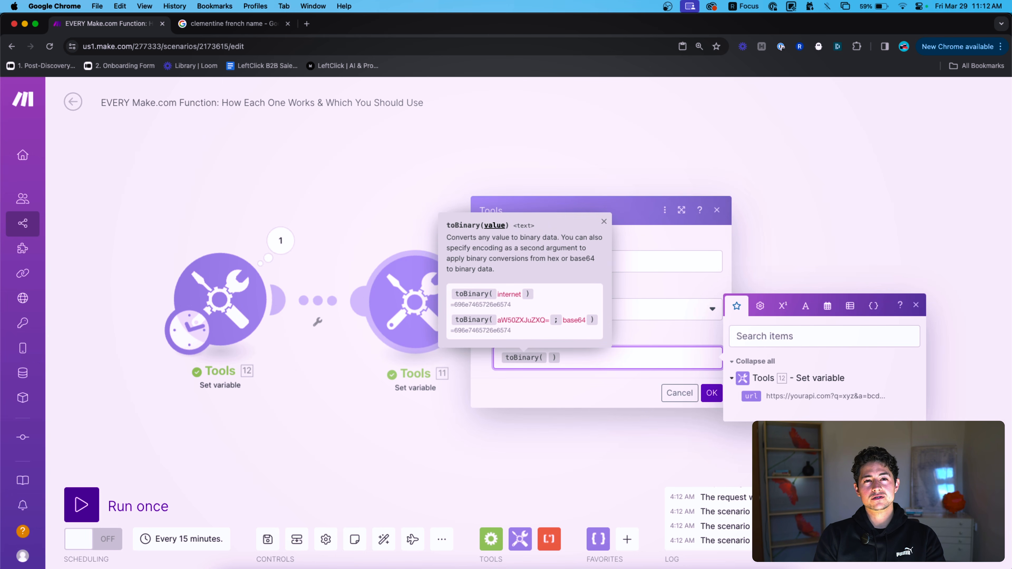
{"action": "key", "text": "XF86MonBrightnessDown"}
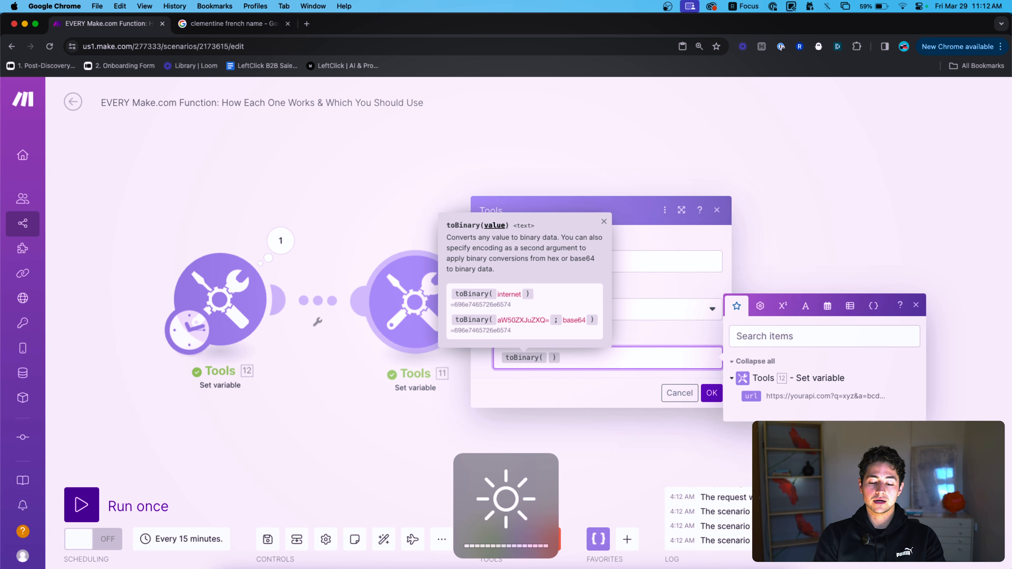
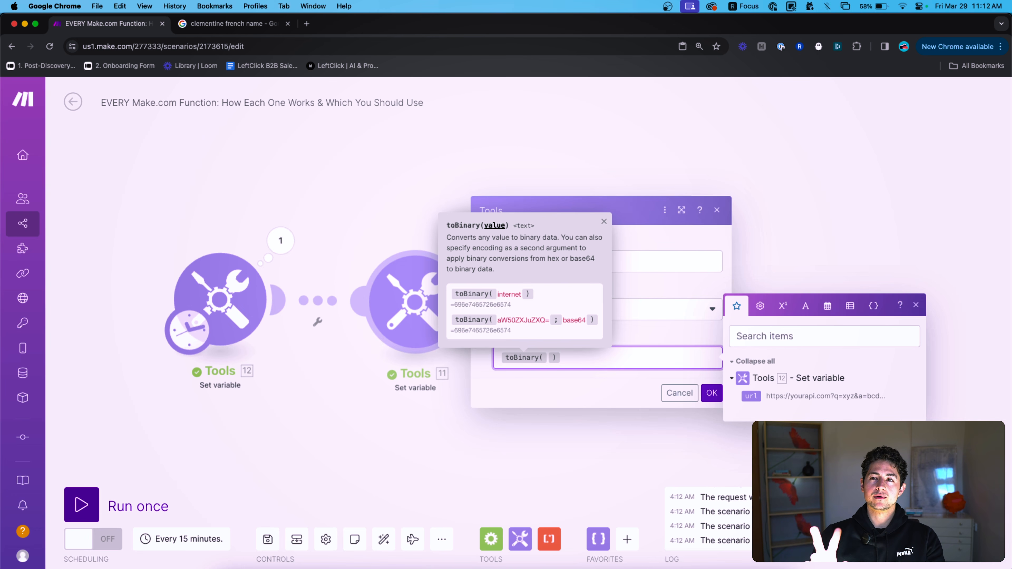
Delete the empty toBinary() call from the playground value and show the text and binary functions.
{"action": "key", "text": "BackSpace"}
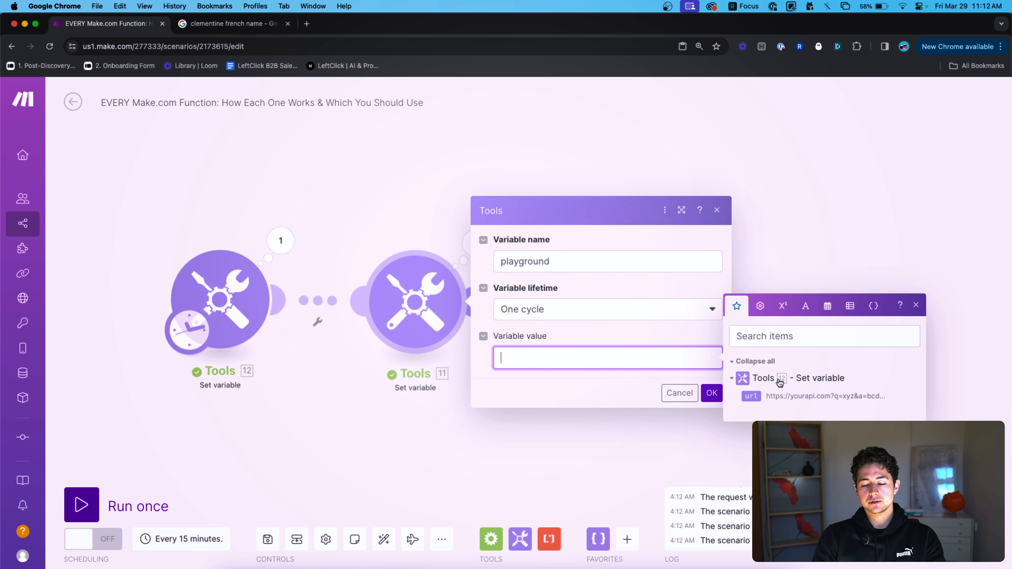
{"action": "left_click", "coordinate": [804, 305]}
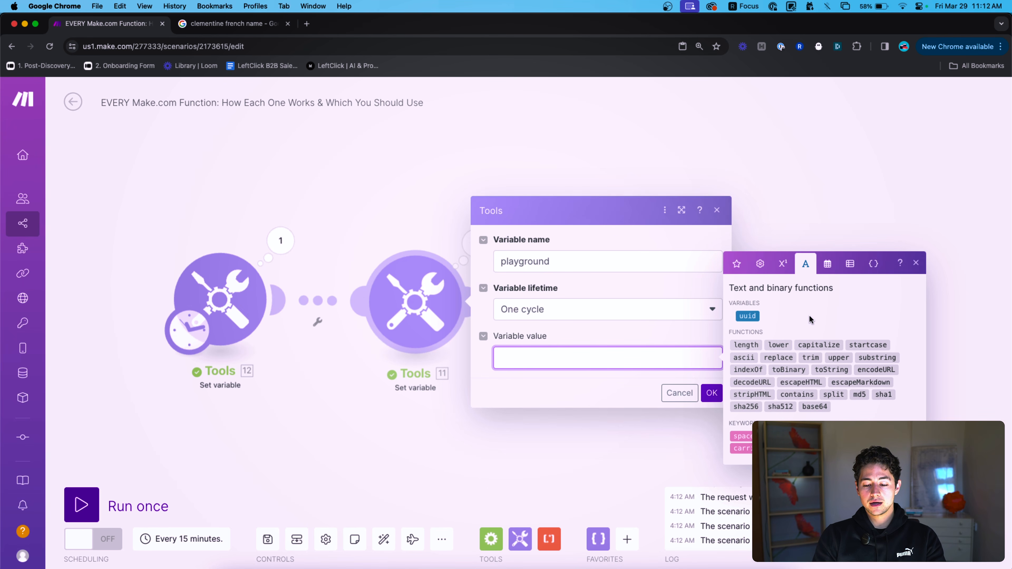
{"action": "key", "text": "super+Tab"}
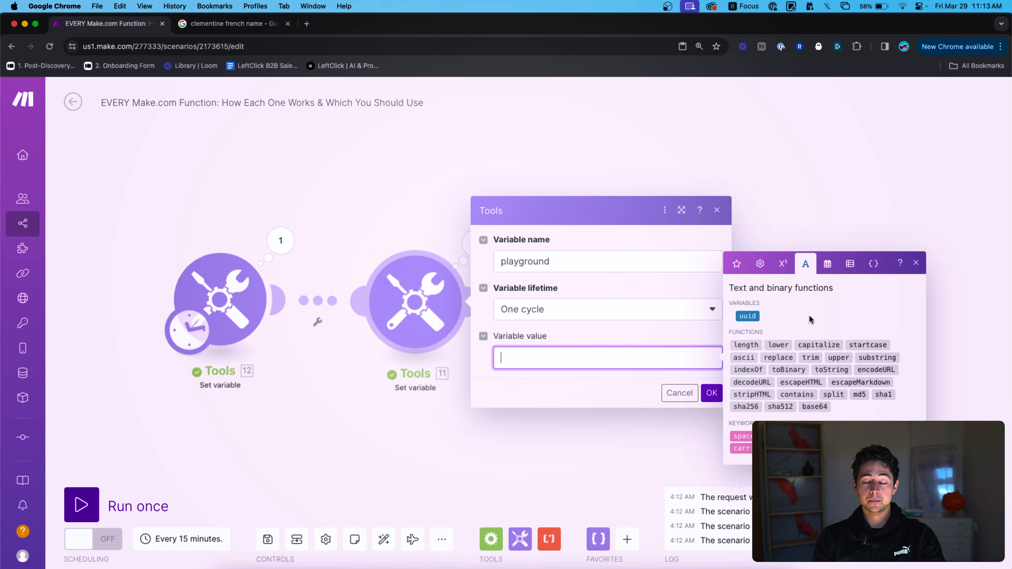
Insert a toString function, then remove it and its placeholder from the value.
{"action": "left_click", "coordinate": [823, 368]}
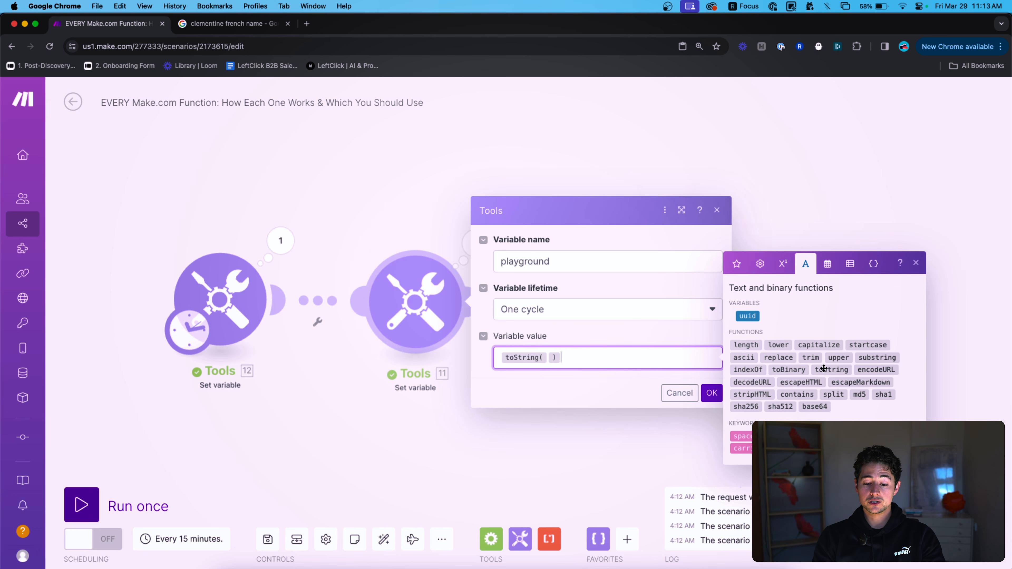
{"action": "left_click", "coordinate": [548, 357]}
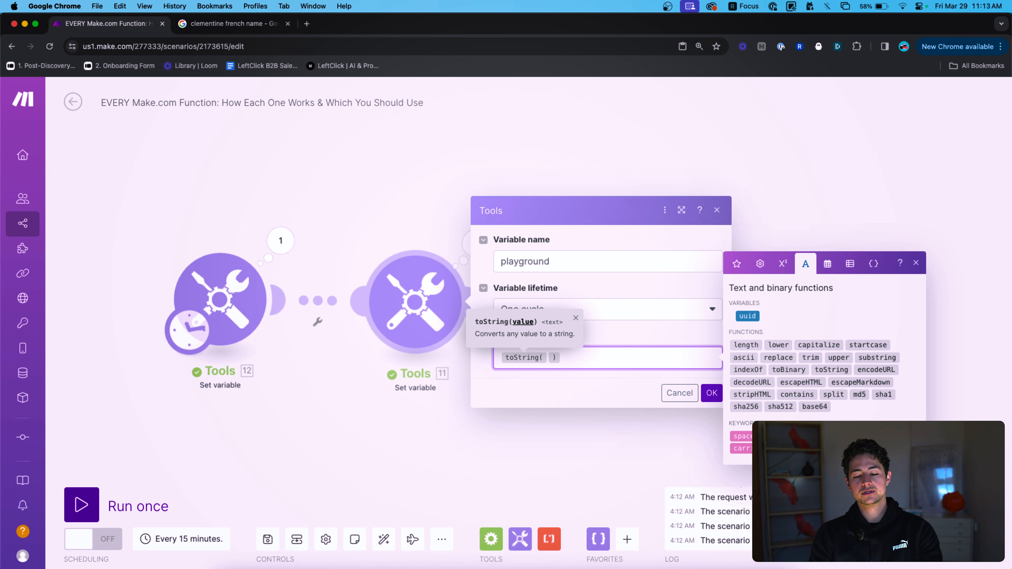
{"action": "left_click", "coordinate": [560, 357]}
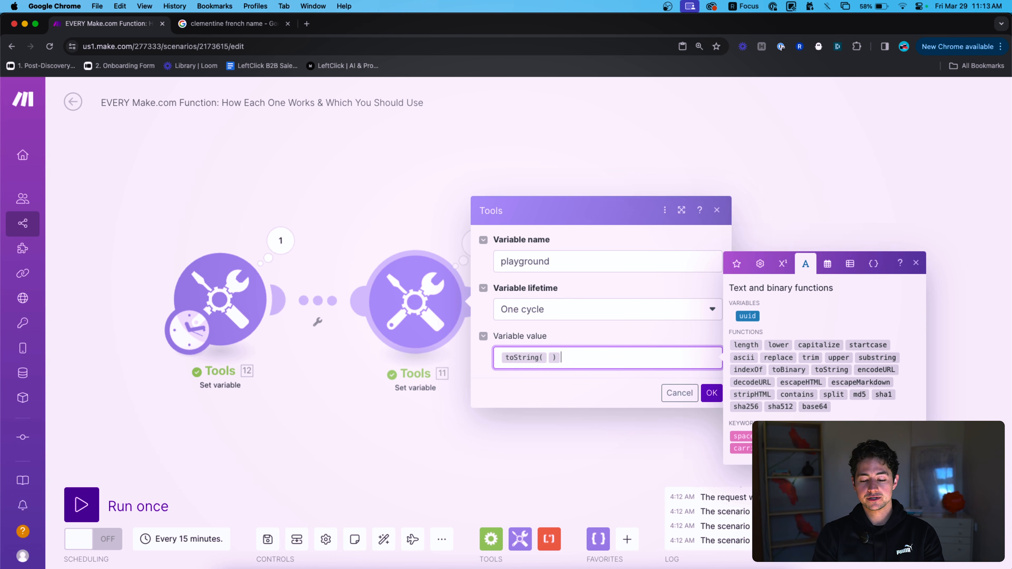
{"action": "key", "text": "BackSpace"}
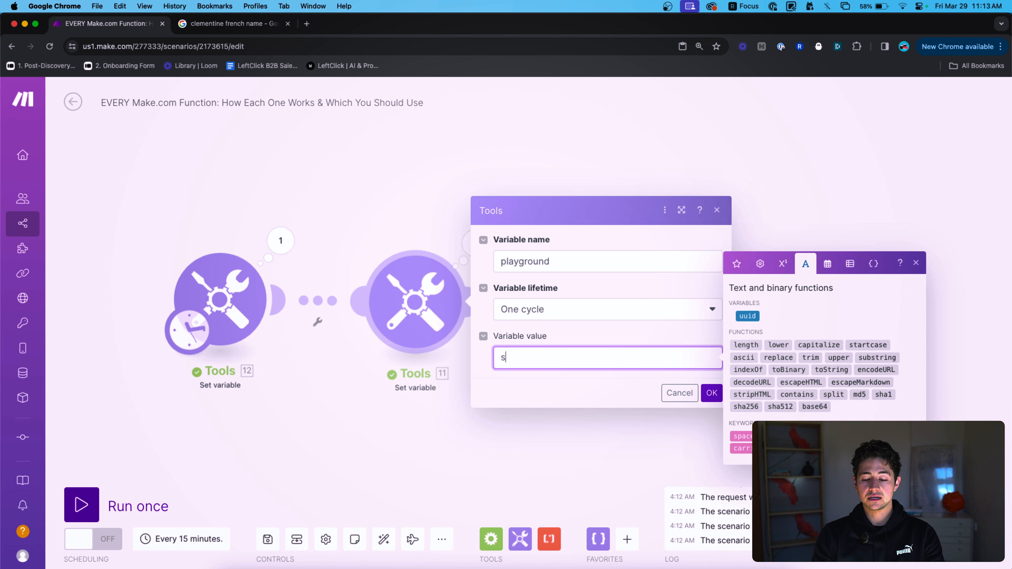
{"action": "key", "text": "shift+Left"}
{"action": "key", "text": "shift+Left"}
{"action": "key", "text": "BackSpace"}
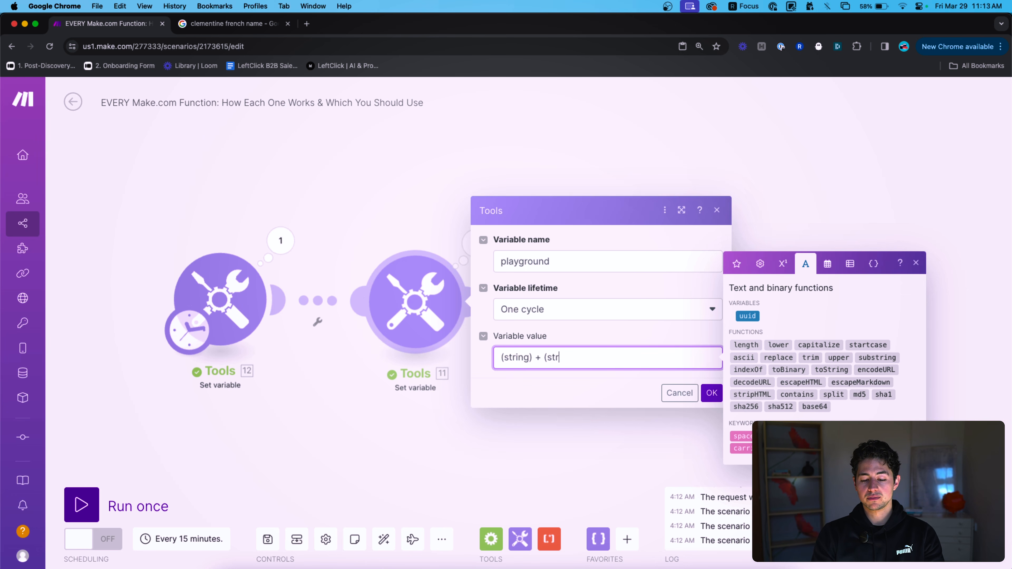
{"action": "type", "text": "string)"}
Replace the placeholder words to form the expression (hello) + (how are you).
{"action": "key", "text": "cmd+a"}
{"action": "key", "text": "Left"}
{"action": "key", "text": "Right"}
{"action": "key", "text": "shift+alt+Right"}
{"action": "type", "text": "hello"}
{"action": "key", "text": "alt+Right"}
{"action": "key", "text": "shift+alt+Left"}
{"action": "type", "text": "how"}
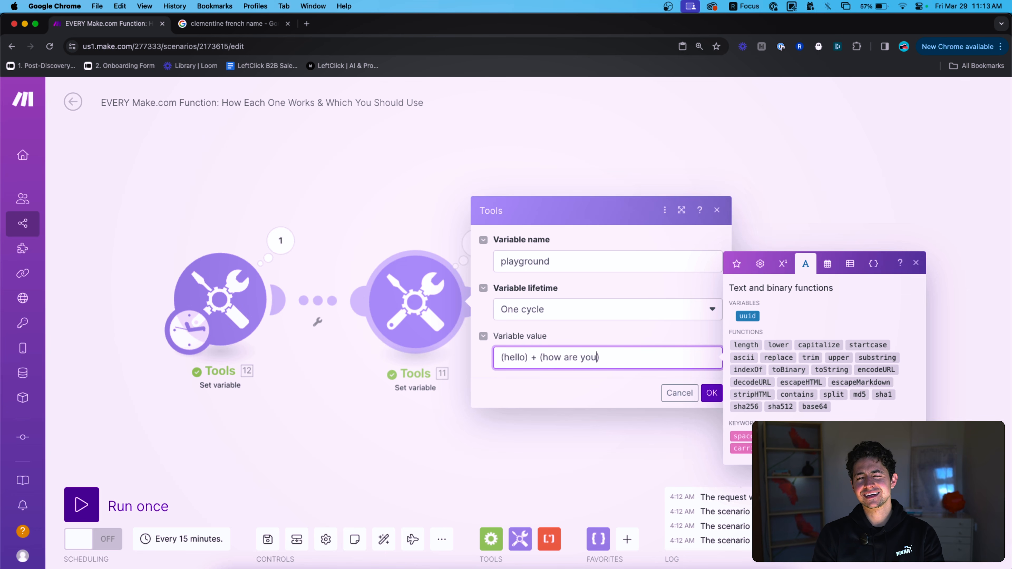
Change the expression to (2) + (1), then replace everything with a+e.
{"action": "key", "text": "alt+shift+Left"}
{"action": "key", "text": "alt+shift+Left"}
{"action": "key", "text": "alt+shift+Left"}
{"action": "type", "text": "1"}
{"action": "key", "text": "alt+Left"}
{"action": "key", "text": "alt+Left"}
{"action": "key", "text": "alt+shift+Right"}
{"action": "type", "text": "2"}
{"action": "key", "text": "super+a"}
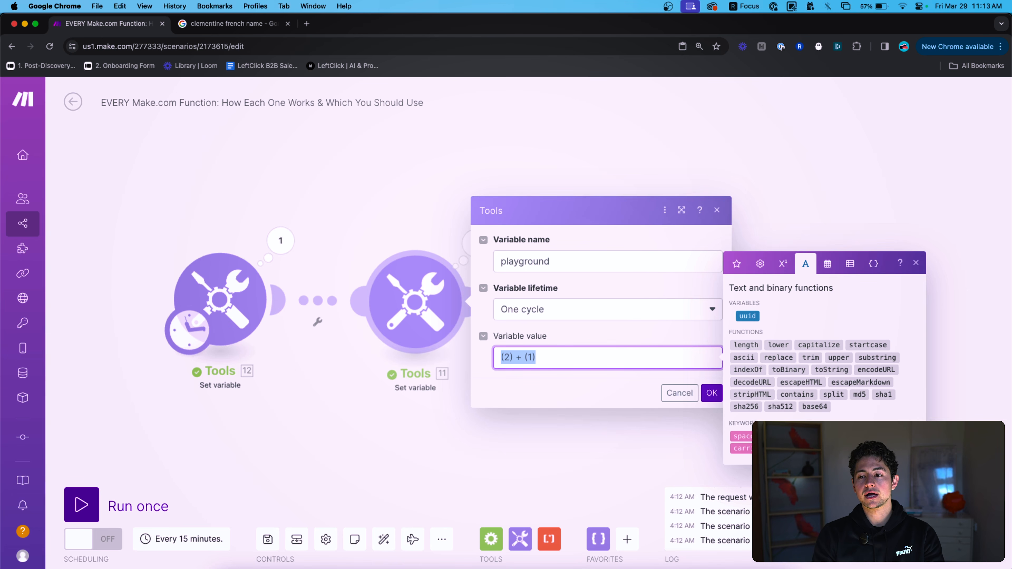
{"action": "type", "text": "1"}
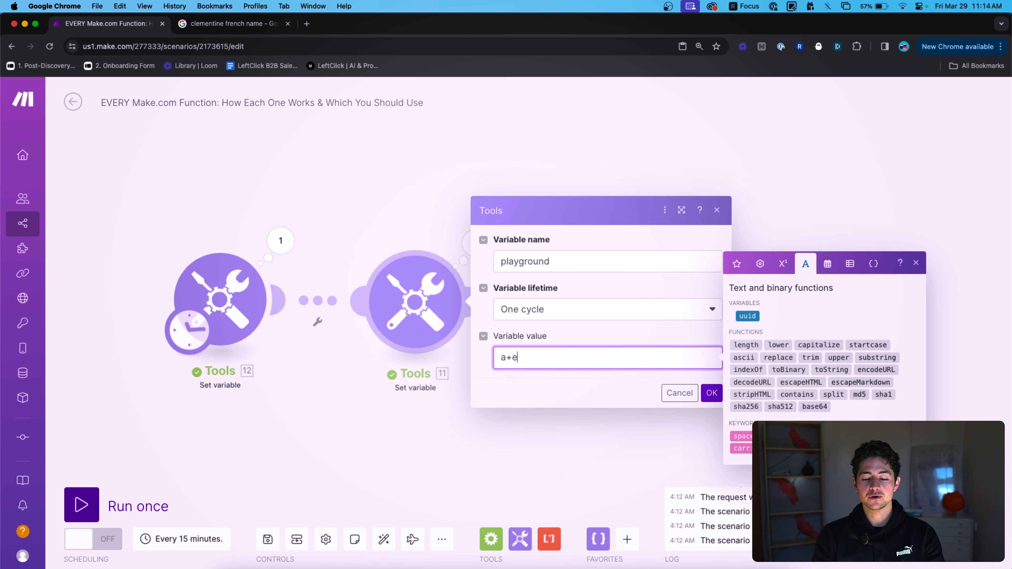
Wrap the number 17.3493489348 in a toString function.
{"action": "mouse_move", "coordinate": [884, 361]}
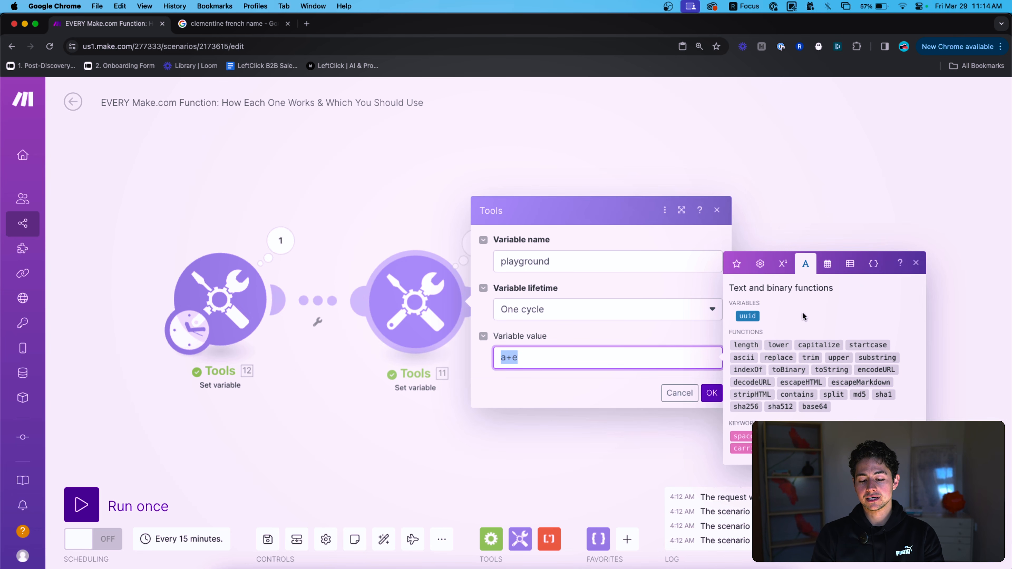
{"action": "left_click", "coordinate": [837, 370]}
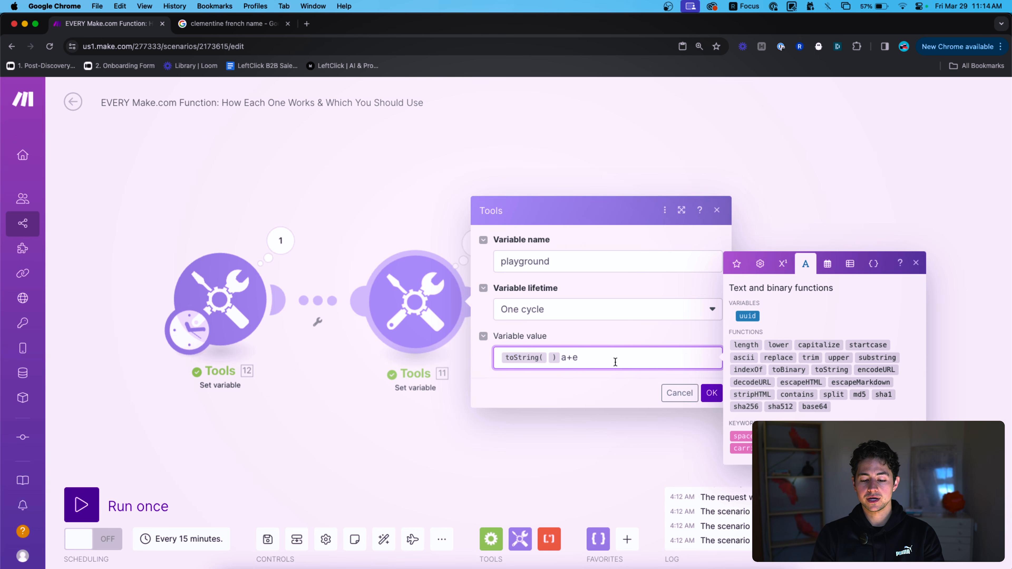
{"action": "key", "text": "Left"}
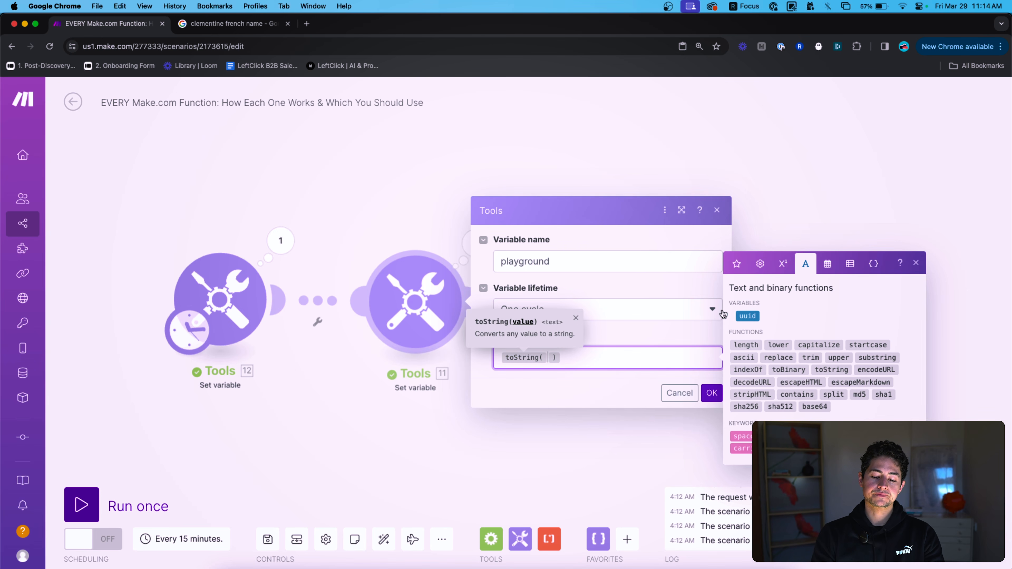
{"action": "type", "text": "17.3493489348"}
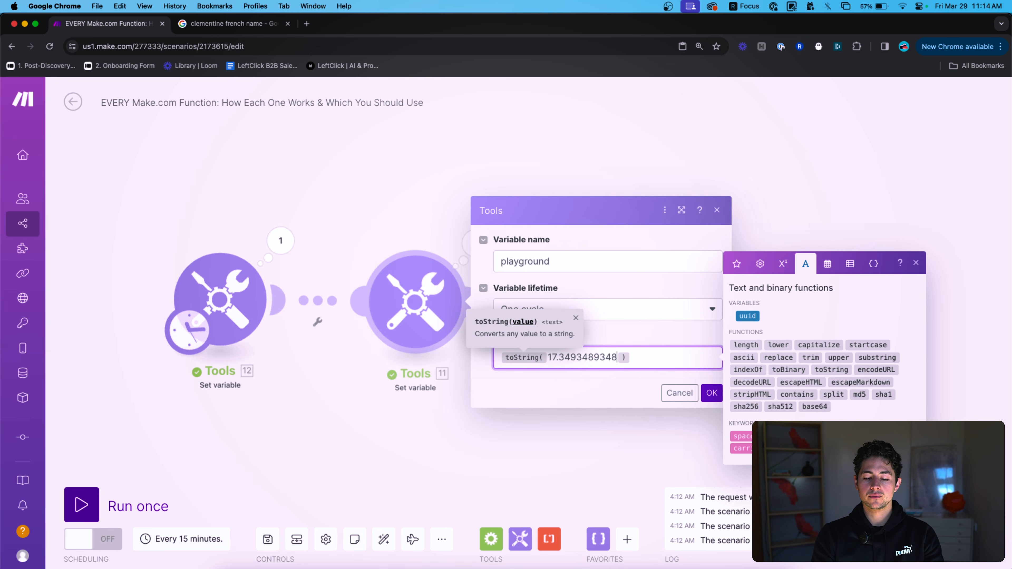
{"action": "double_click", "coordinate": [549, 360]}
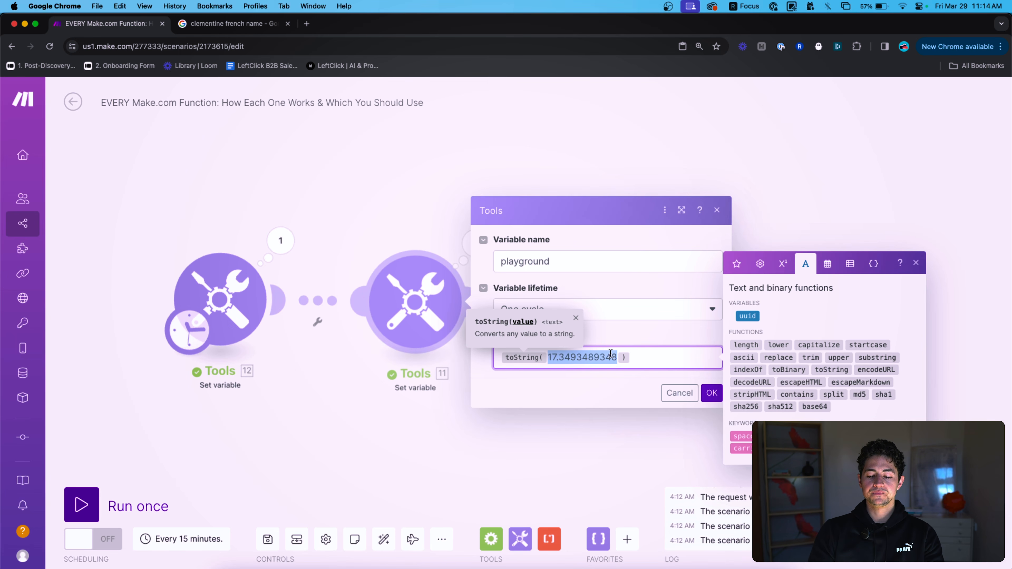
Inspect the toString(17.3493489348) expression, then delete the whole value.
{"action": "triple_click", "coordinate": [580, 355]}
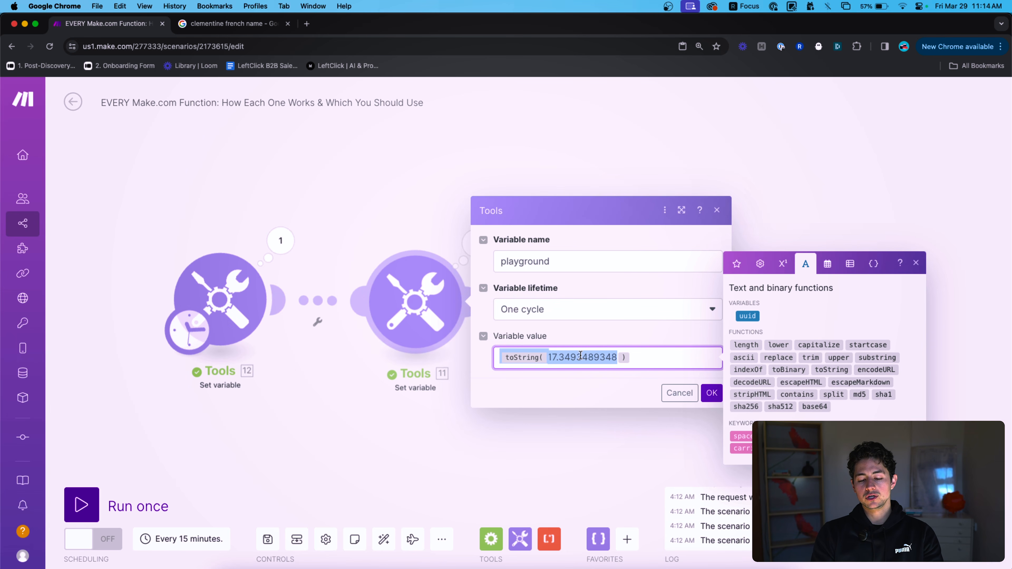
{"action": "left_click", "coordinate": [546, 357]}
{"action": "double_click", "coordinate": [582, 357]}
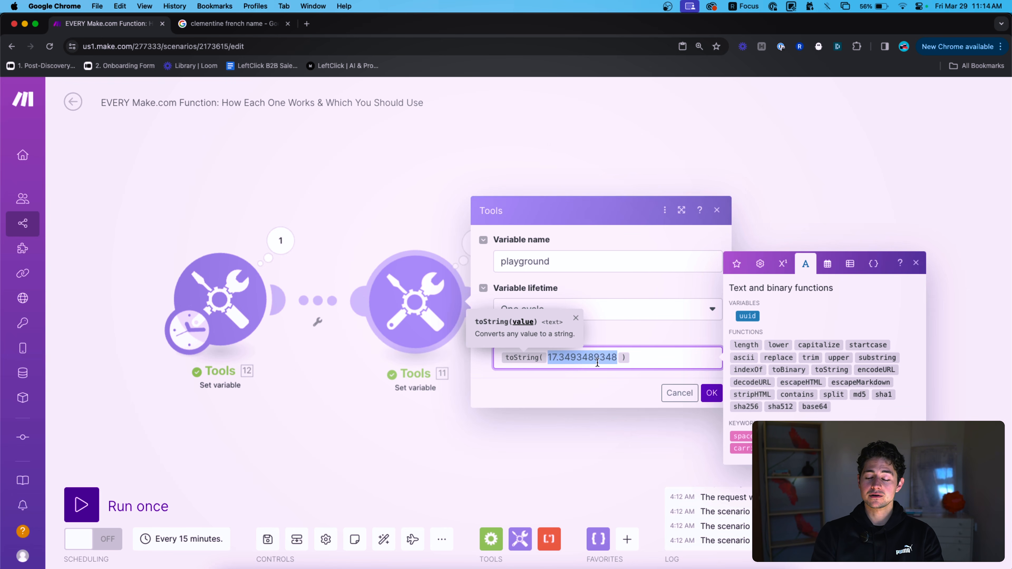
{"action": "left_click", "coordinate": [662, 353]}
{"action": "key", "text": "super+a"}
{"action": "key", "text": "BackSpace"}
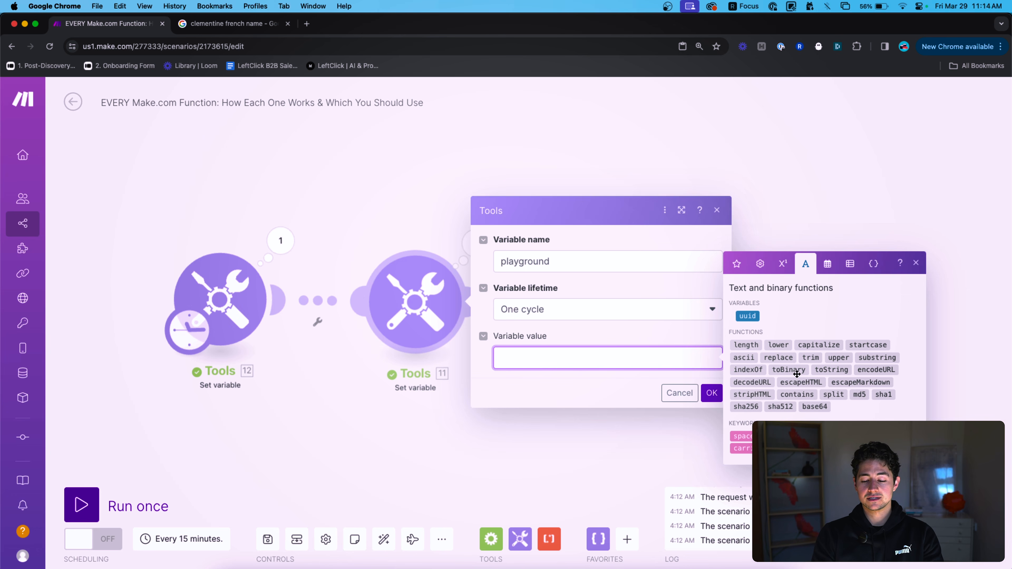
Set the value to toString(null), save, and run once to view the output.
{"action": "left_click", "coordinate": [736, 263]}
{"action": "left_click", "coordinate": [760, 306]}
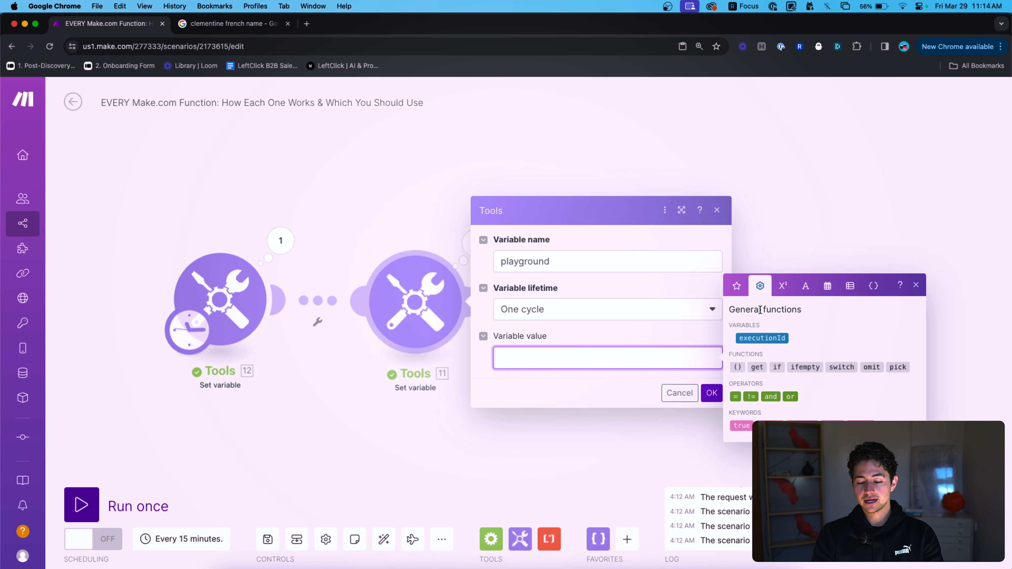
{"action": "left_click", "coordinate": [827, 425]}
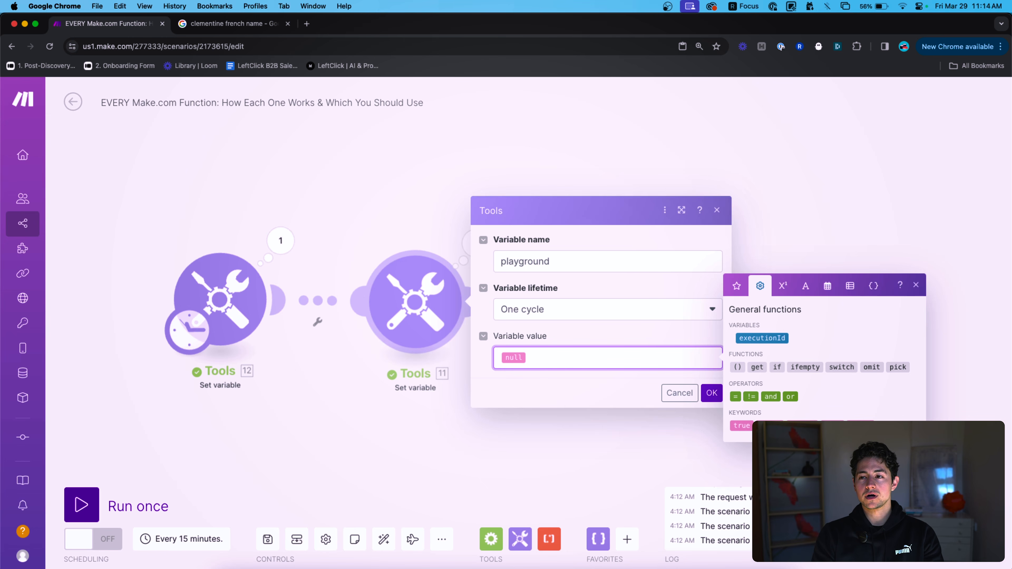
{"action": "type", "text": "toString("}
{"action": "key", "text": "Right"}
{"action": "type", "text": ")"}
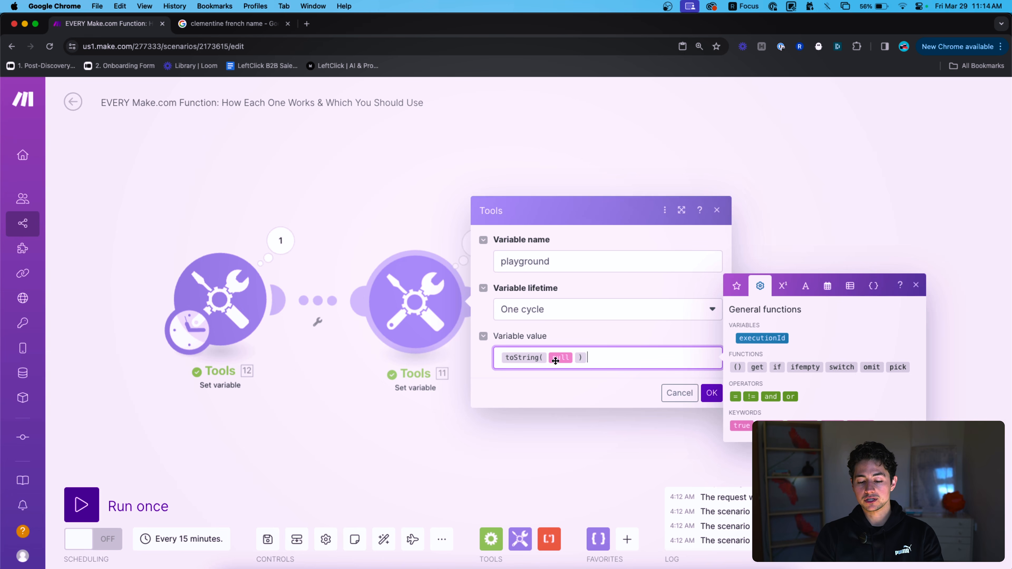
{"action": "left_click", "coordinate": [708, 392]}
{"action": "left_click", "coordinate": [134, 503]}
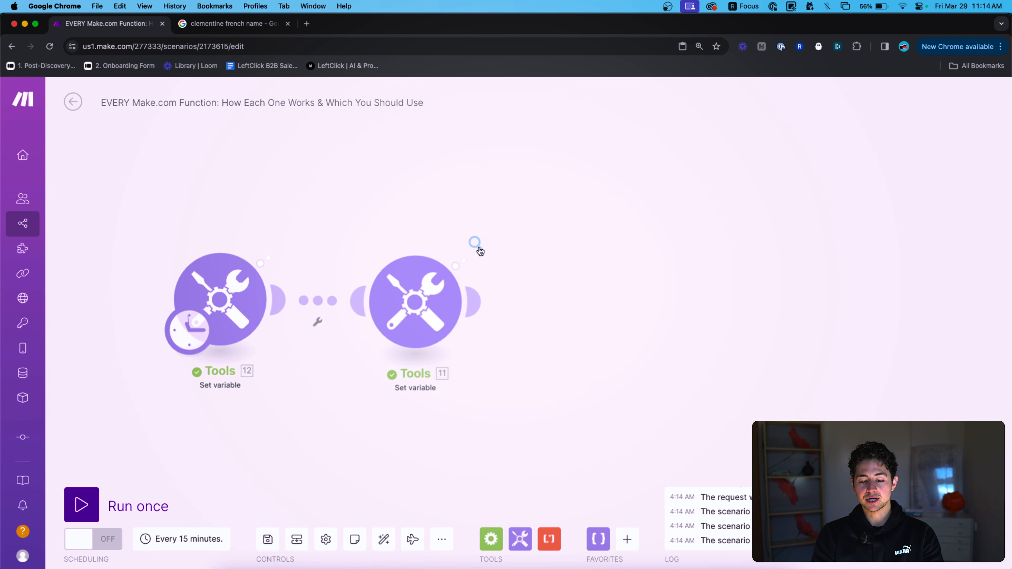
{"action": "left_click", "coordinate": [477, 244]}
{"action": "left_click", "coordinate": [458, 297]}
Change the value to toString(true) and run once, getting output true.
{"action": "left_click", "coordinate": [603, 357]}
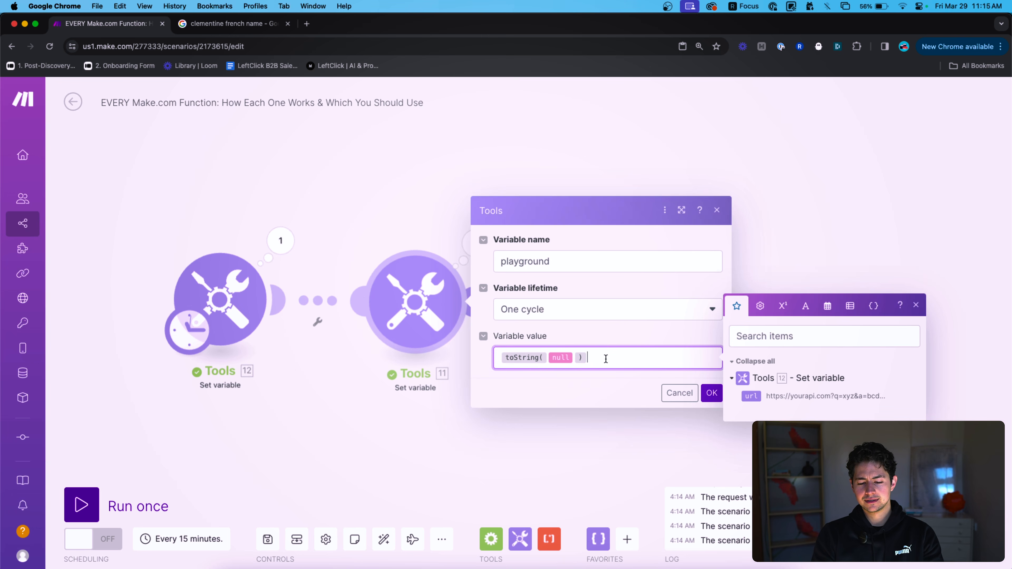
{"action": "key", "text": "BackSpace"}
{"action": "left_click", "coordinate": [758, 306]}
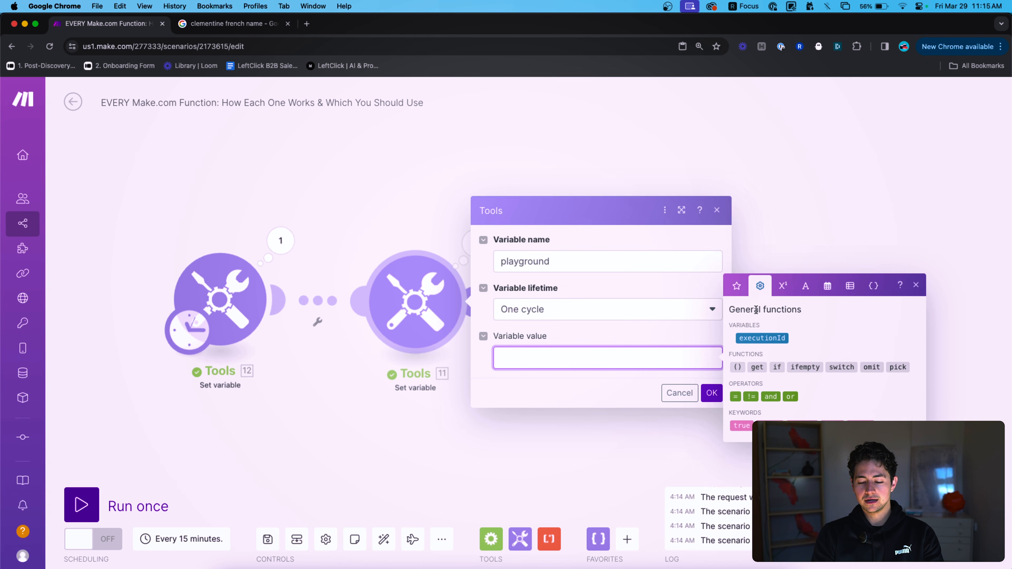
{"action": "type", "text": "toString("}
{"action": "left_click", "coordinate": [740, 425]}
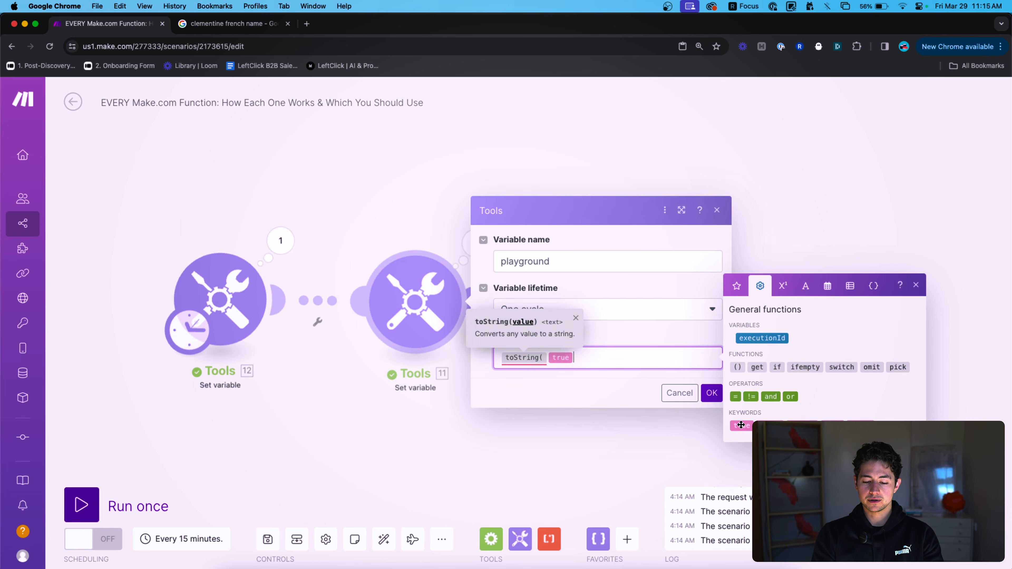
{"action": "type", "text": ")"}
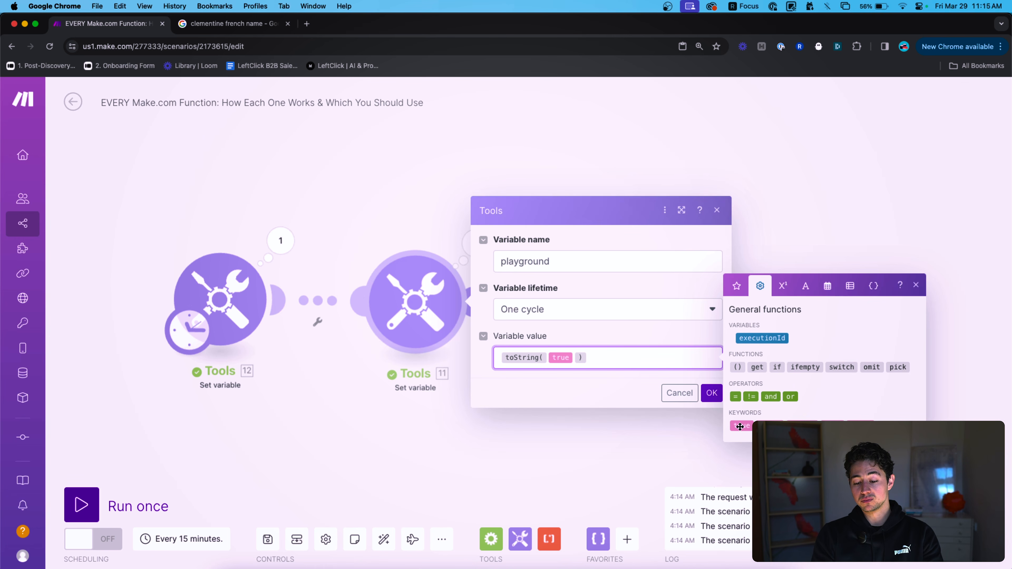
{"action": "left_click", "coordinate": [706, 394]}
{"action": "left_click", "coordinate": [81, 505]}
{"action": "left_click", "coordinate": [474, 242]}
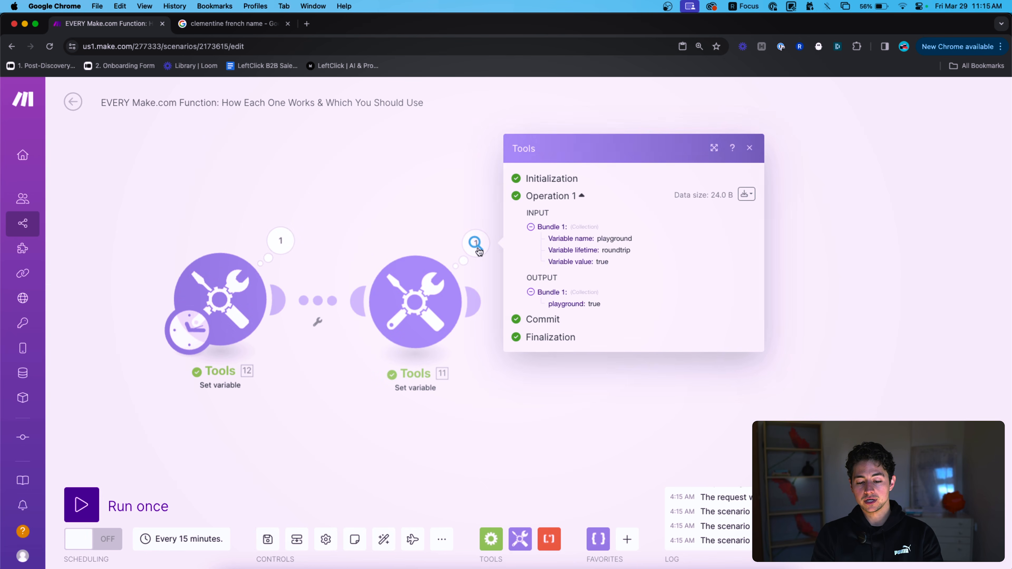
{"action": "double_click", "coordinate": [594, 305]}
{"action": "left_click", "coordinate": [402, 236]}
Wrap the value in upper() to make upper(toString(true)), save, and run once.
{"action": "left_click", "coordinate": [414, 295]}
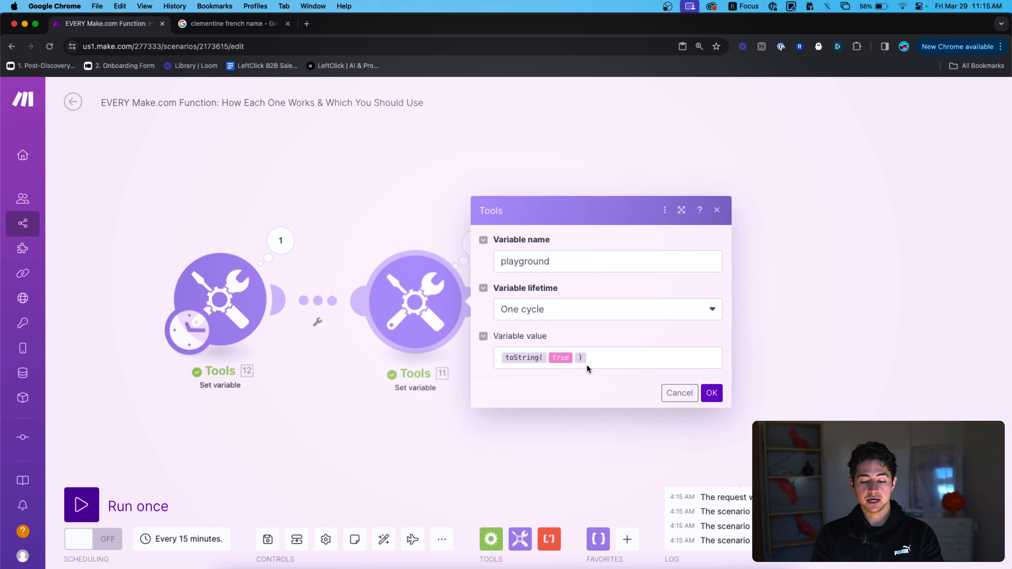
{"action": "left_click", "coordinate": [614, 359]}
{"action": "type", "text": "upper"}
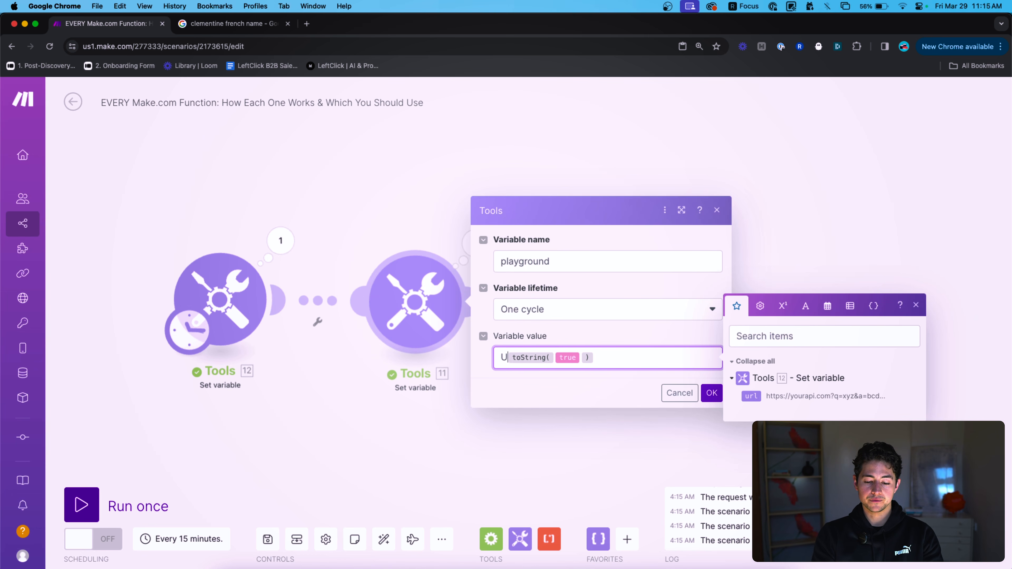
{"action": "type", "text": "("}
{"action": "key", "text": "Right"}
{"action": "type", "text": ")"}
{"action": "left_click", "coordinate": [711, 393]}
{"action": "left_click", "coordinate": [149, 495]}
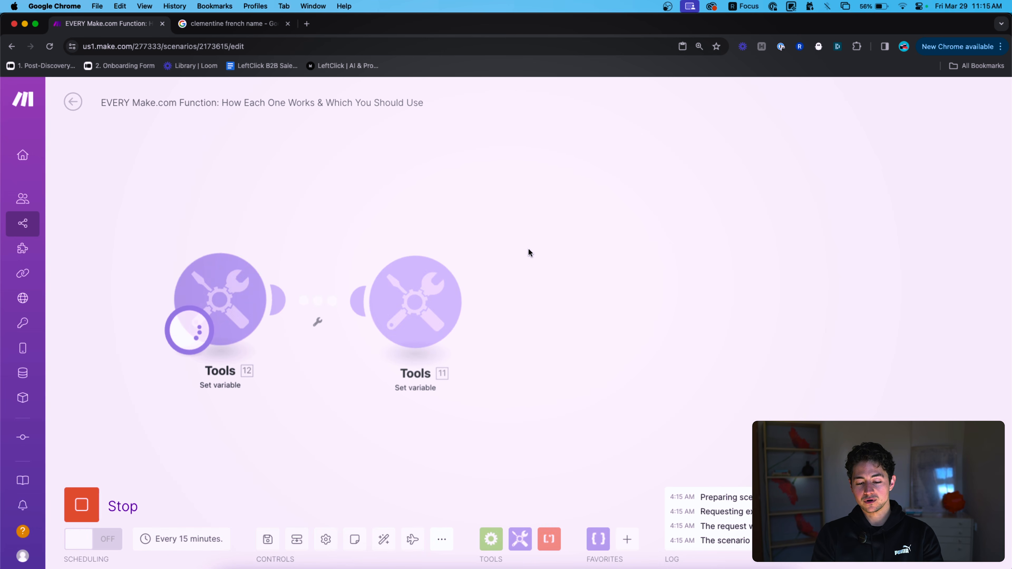
{"action": "left_click", "coordinate": [475, 243]}
Clear the upper(toString(true)) expression and insert an empty encodeURL() function.
{"action": "left_click", "coordinate": [420, 238]}
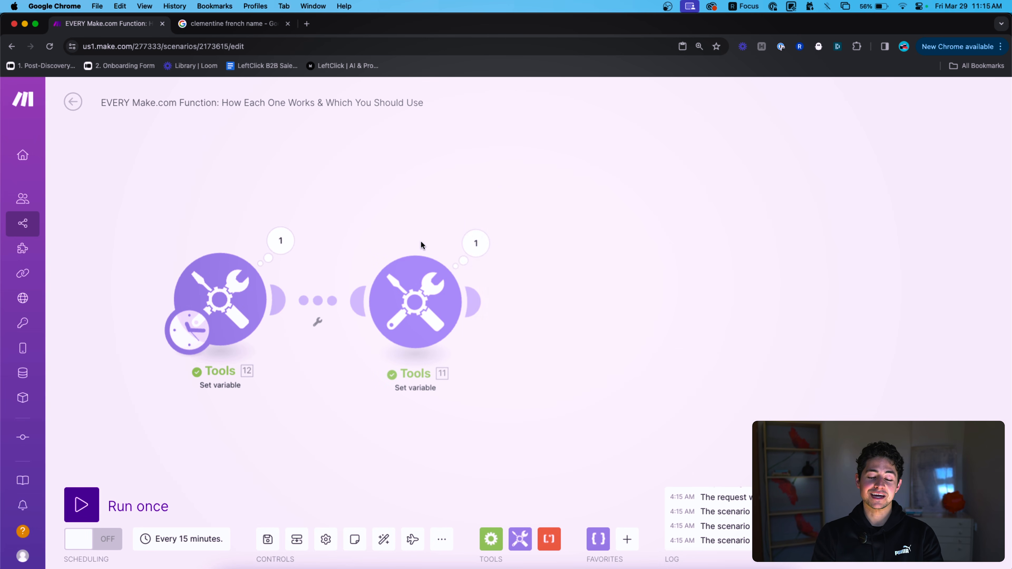
{"action": "left_click", "coordinate": [417, 295]}
{"action": "left_click", "coordinate": [657, 356]}
{"action": "key", "text": "super+a"}
{"action": "key", "text": "BackSpace"}
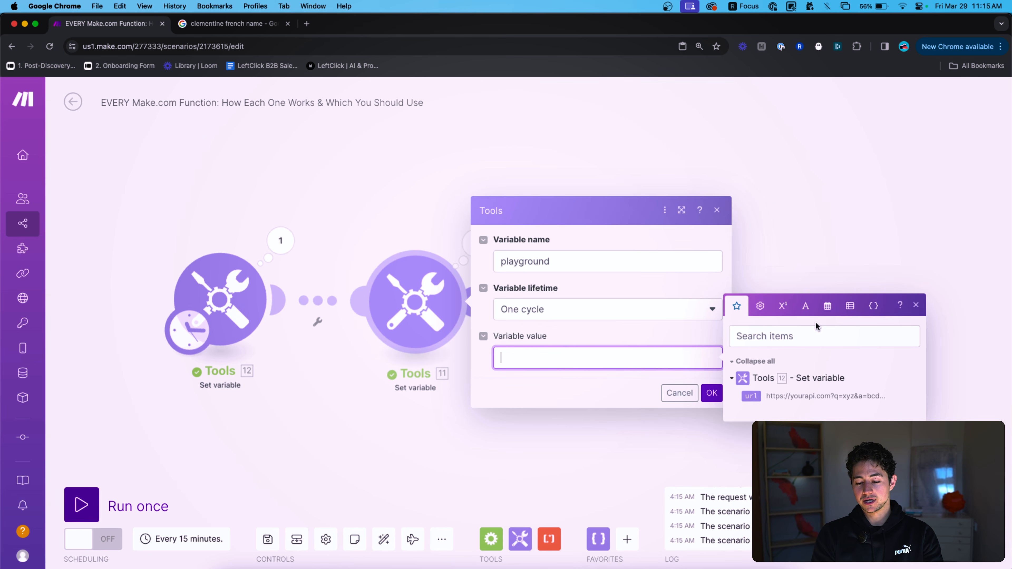
{"action": "left_click", "coordinate": [805, 306]}
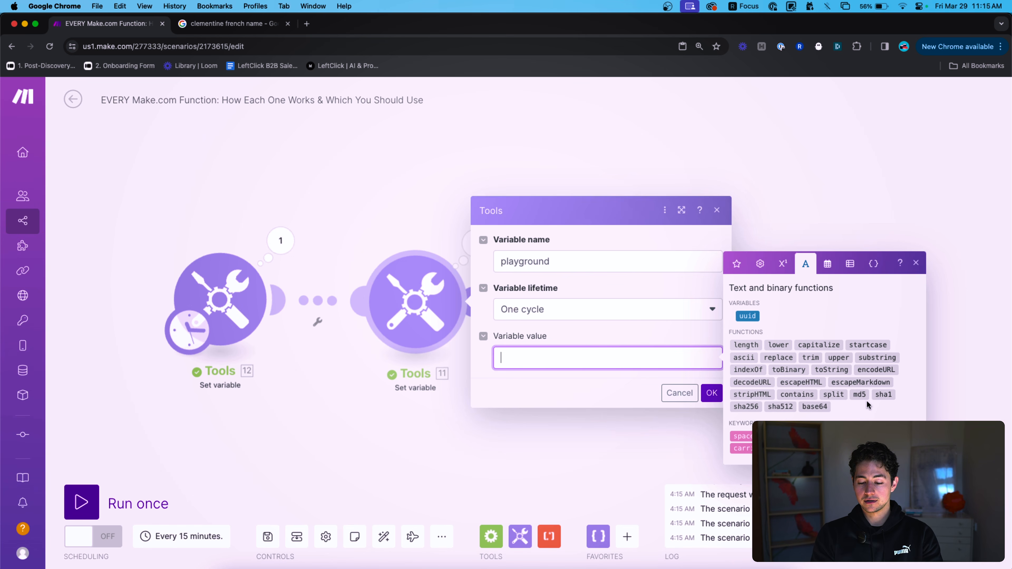
{"action": "mouse_move", "coordinate": [874, 375]}
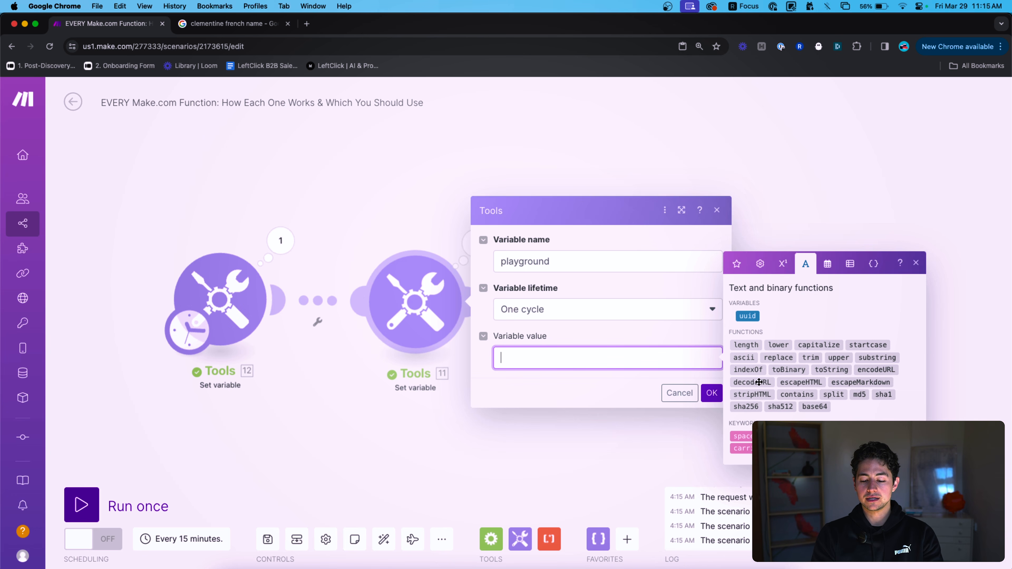
{"action": "left_click", "coordinate": [874, 369]}
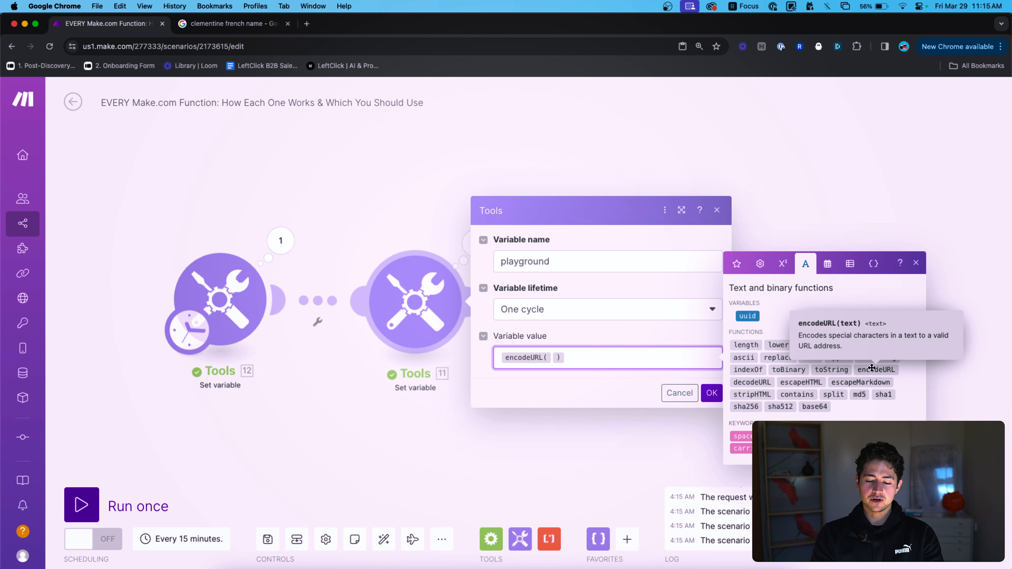
{"action": "left_click", "coordinate": [632, 212]}
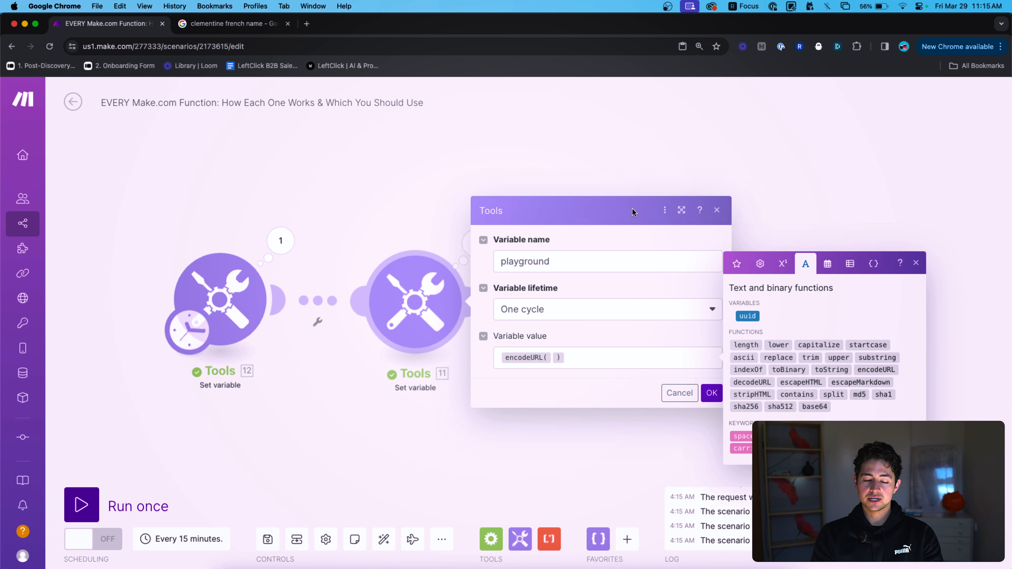
{"action": "left_click", "coordinate": [500, 41]}
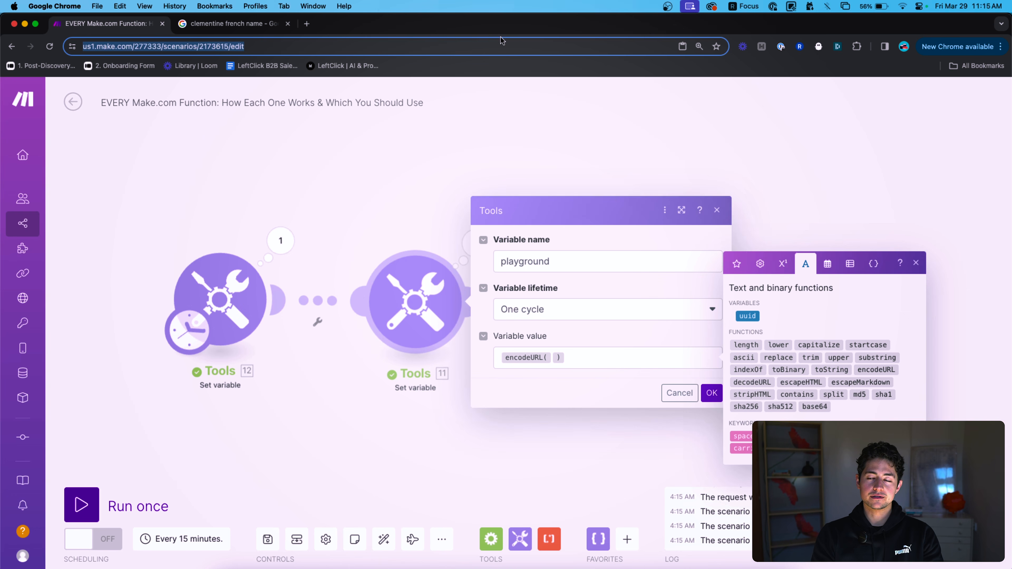
Append asdfasdfasd to the scenario URL, copy it, and load it in a new tab.
{"action": "left_click", "coordinate": [501, 39]}
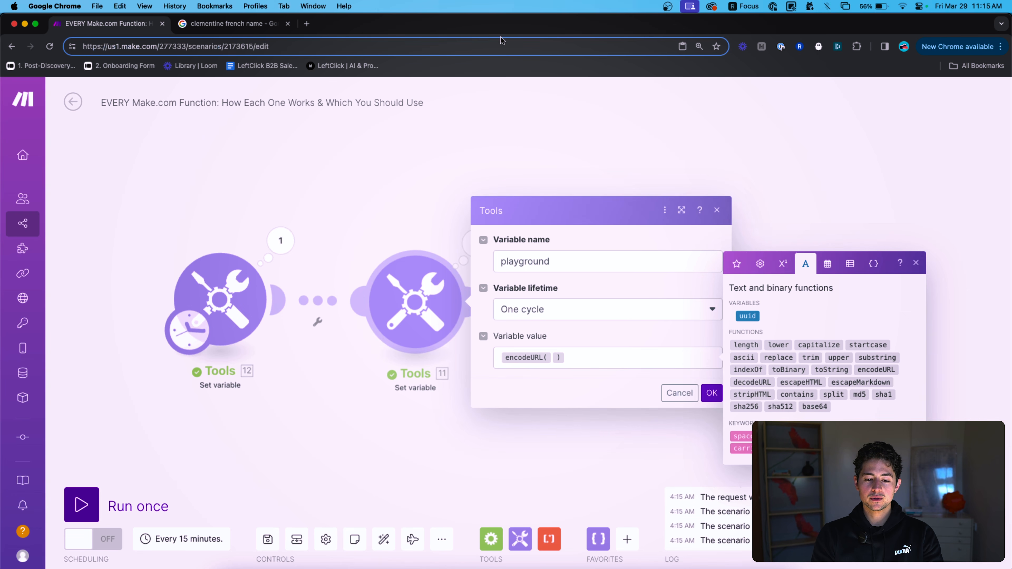
{"action": "type", "text": "asdfasdfasdfasdf"}
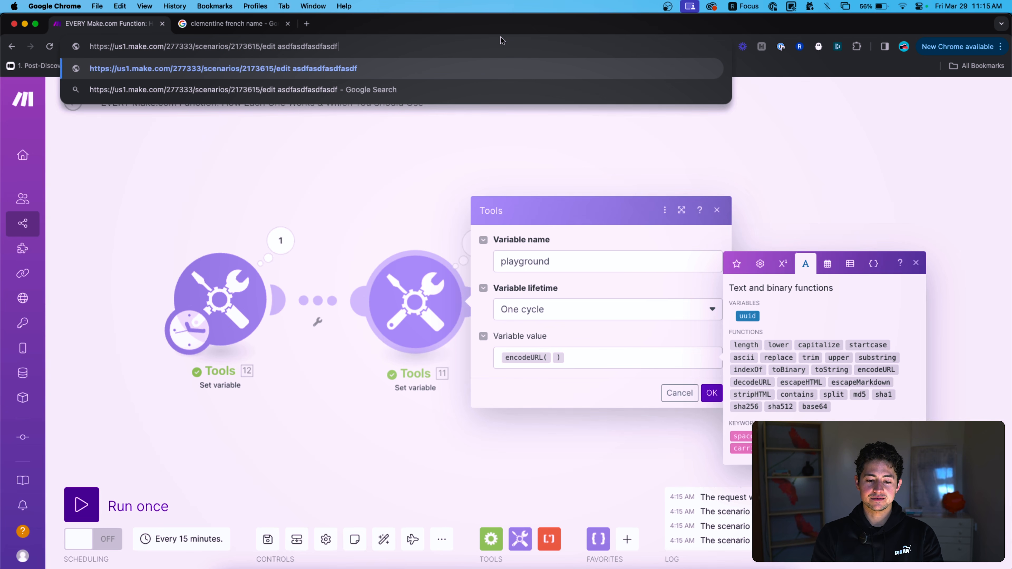
{"action": "key", "text": "super+a"}
{"action": "key", "text": "super+c"}
{"action": "key", "text": "super+t"}
{"action": "key", "text": "super+v"}
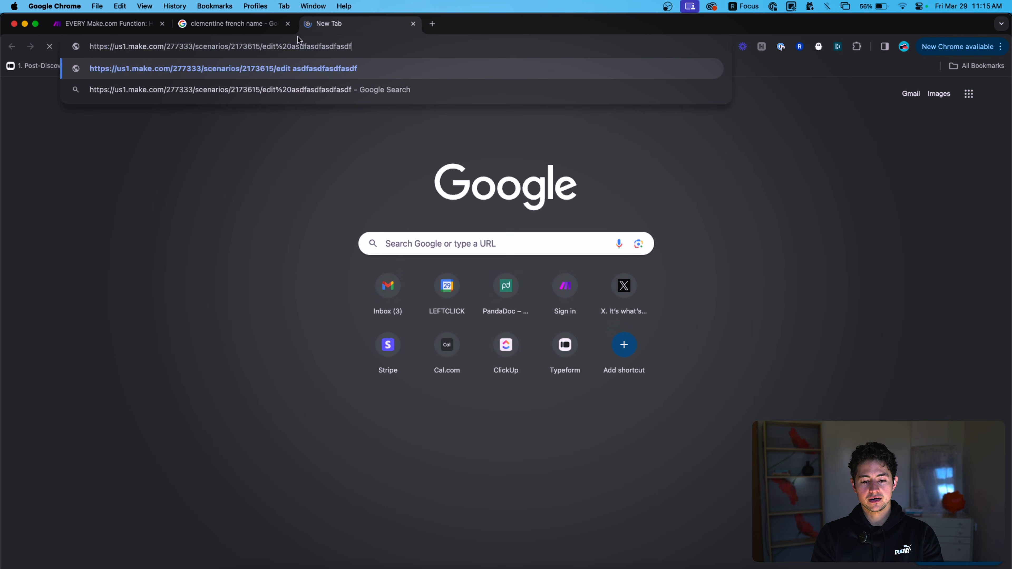
{"action": "key", "text": "Return"}
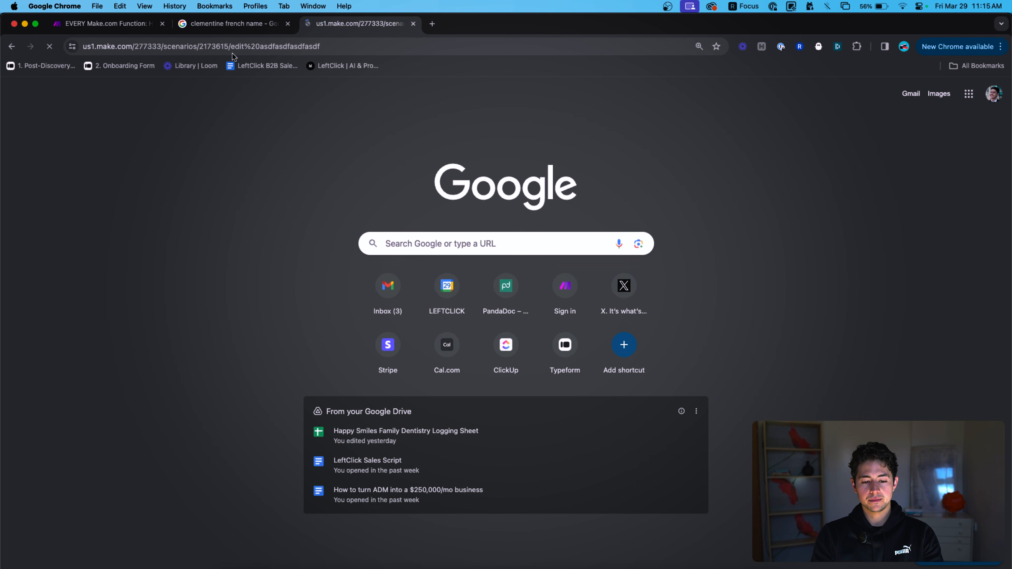
Edit the new tab's address, retyping %20 and trying DROP TABLES;, then clear it.
{"action": "left_click", "coordinate": [239, 50]}
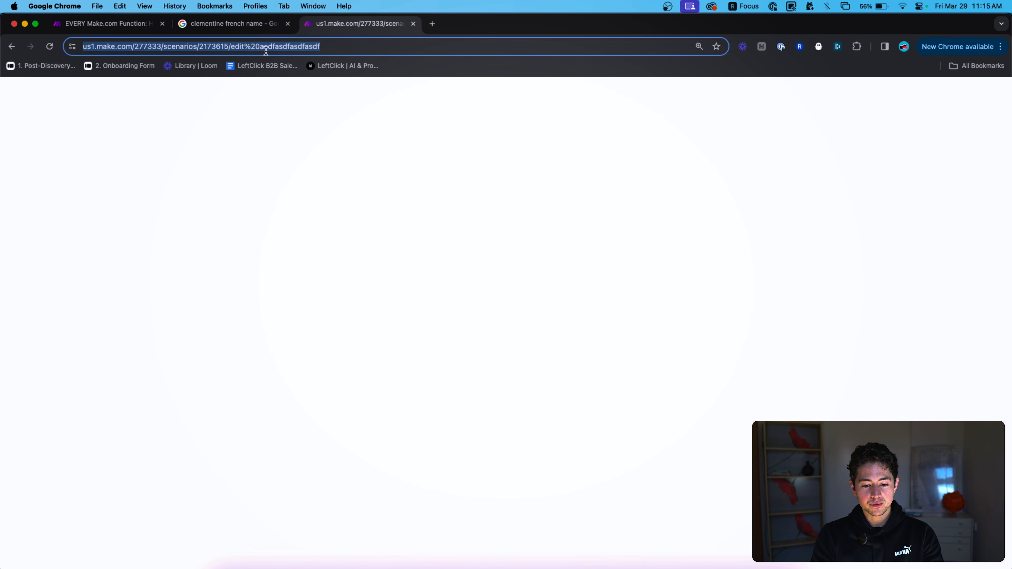
{"action": "left_click", "coordinate": [269, 47]}
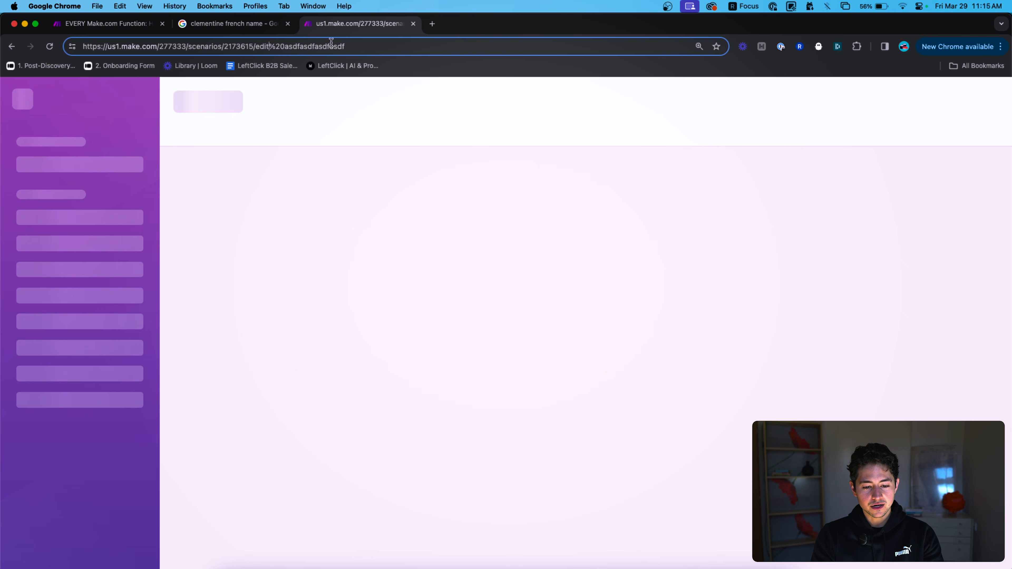
{"action": "key", "text": "Right"}
{"action": "key", "text": "Right"}
{"action": "key", "text": "Right"}
{"action": "key", "text": "BackSpace"}
{"action": "key", "text": "BackSpace"}
{"action": "key", "text": "BackSpace"}
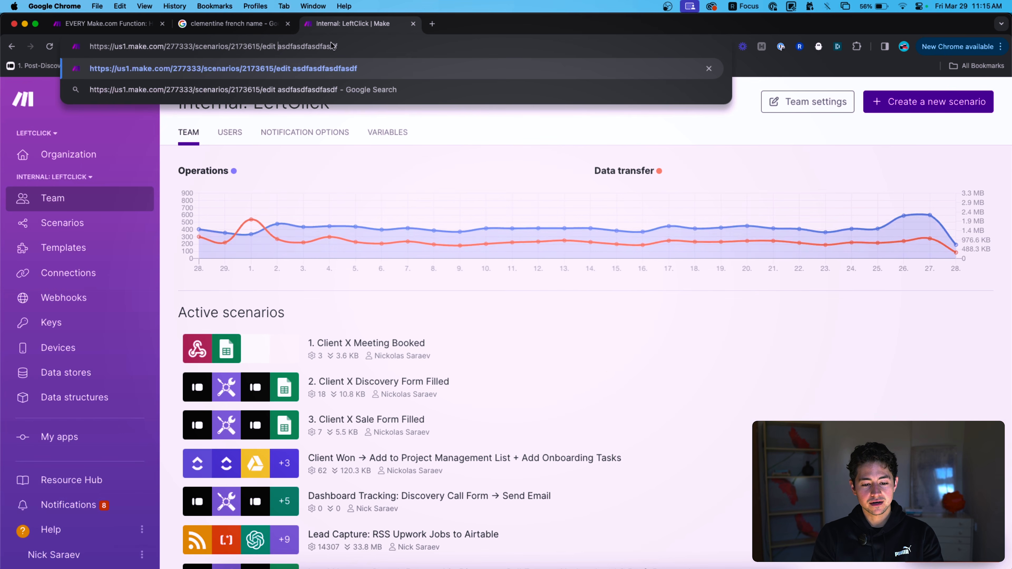
{"action": "key", "text": "BackSpace"}
{"action": "type", "text": "%20"}
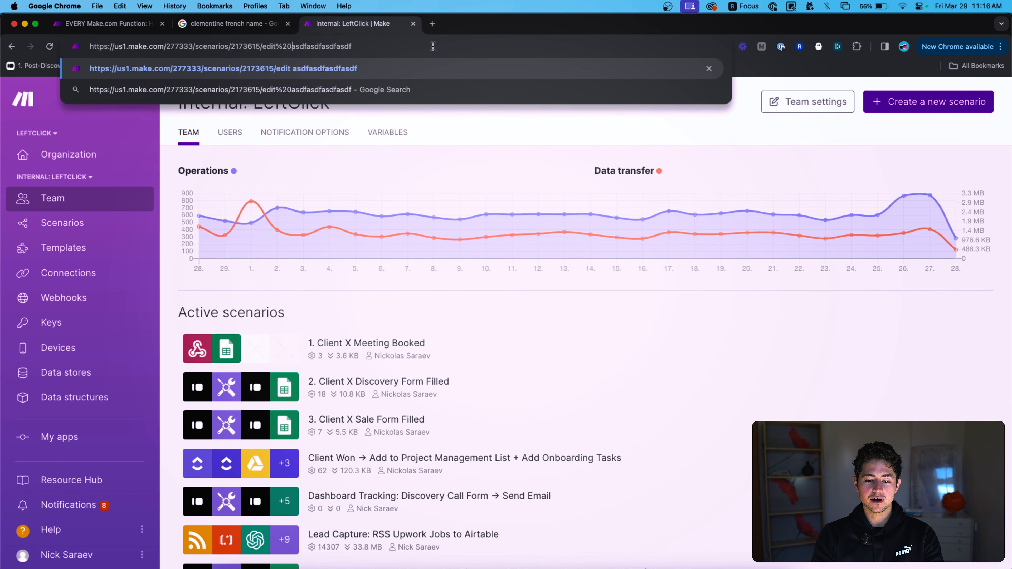
{"action": "type", "text": "DROP TABLES;"}
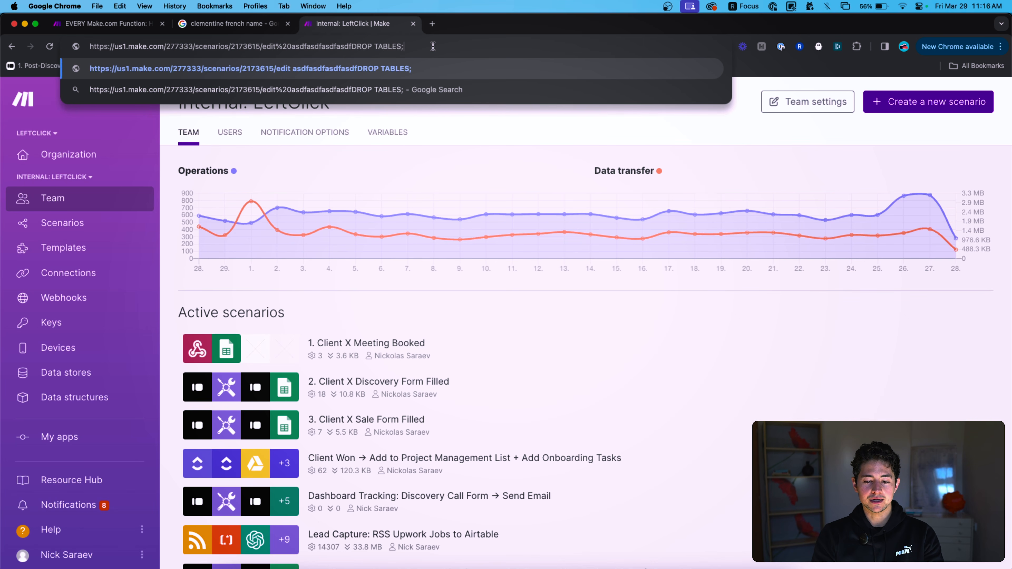
{"action": "key", "text": "super+a"}
{"action": "key", "text": "BackSpace"}
{"action": "key", "text": "ctrl+Tab"}
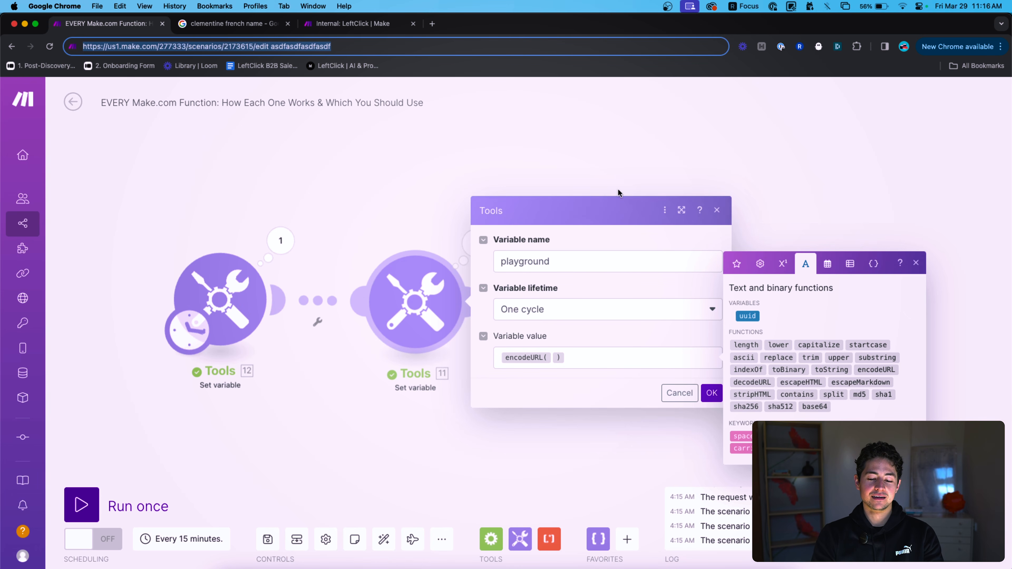
Paste the copied URL text from 'edit' onward into encodeURL() and save.
{"action": "left_click", "coordinate": [645, 356]}
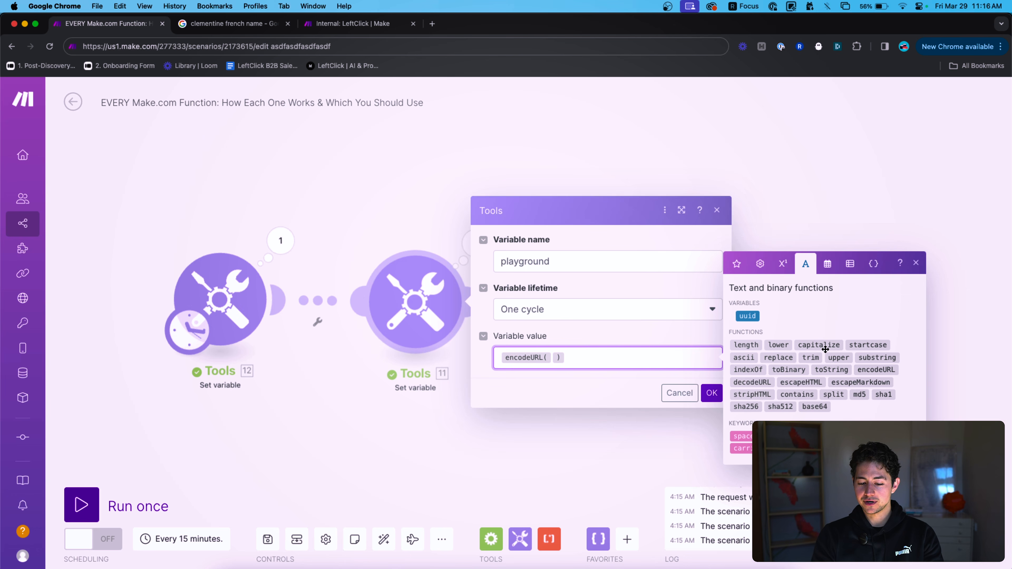
{"action": "key", "text": "Left"}
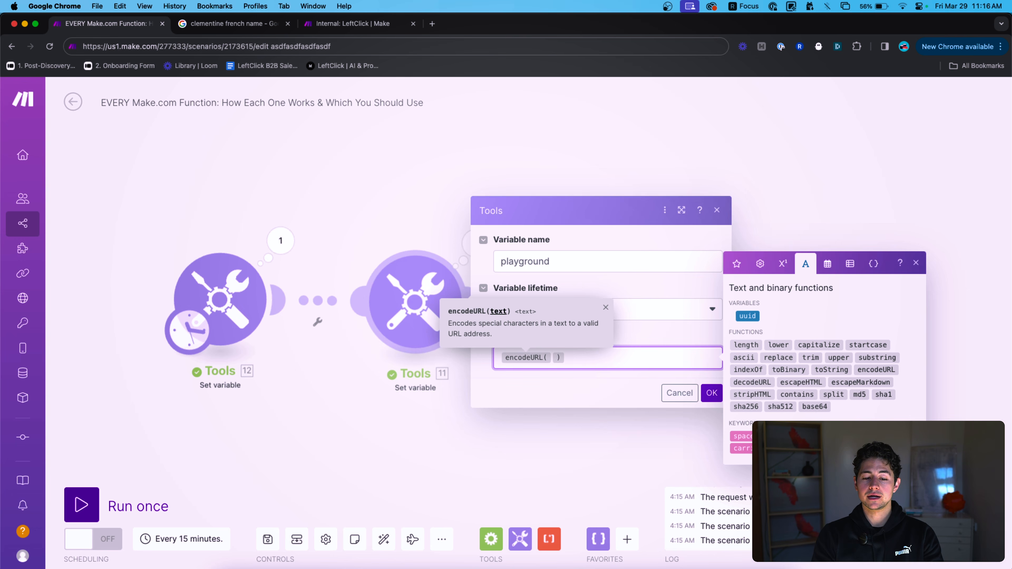
{"action": "left_click", "coordinate": [361, 46]}
{"action": "left_click", "coordinate": [259, 48]}
{"action": "key", "text": "shift+super+Right"}
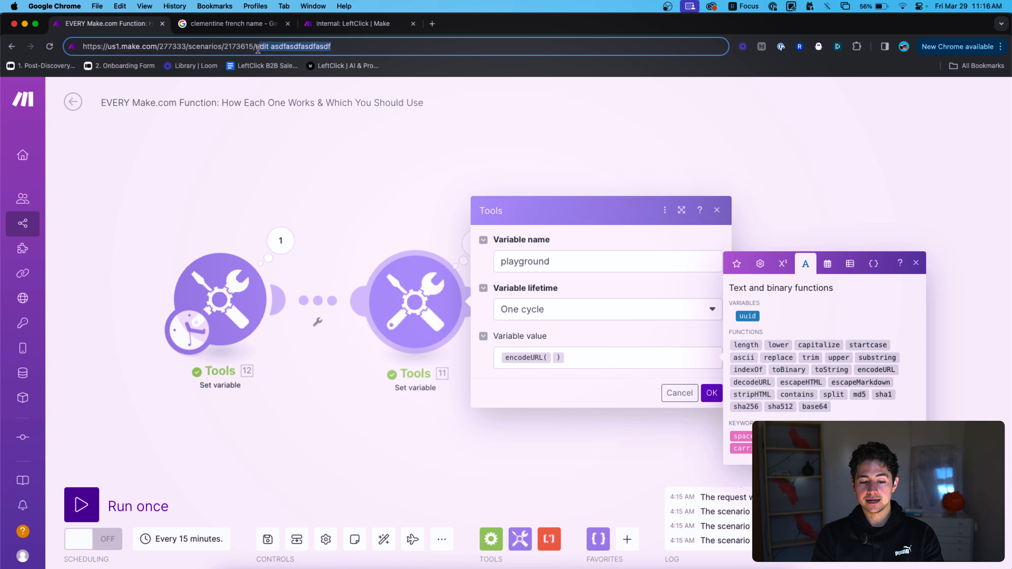
{"action": "left_click", "coordinate": [593, 350]}
{"action": "key", "text": "super+v"}
{"action": "left_click", "coordinate": [711, 393]}
Run once to get edit%20asdfasdfasdfasdf, then delete the encodeURL expression.
{"action": "left_click", "coordinate": [115, 491]}
{"action": "left_click", "coordinate": [475, 244]}
{"action": "left_click_drag", "start_coordinate": [669, 303], "coordinate": [587, 303]}
{"action": "left_click_drag", "start_coordinate": [670, 303], "coordinate": [595, 302]}
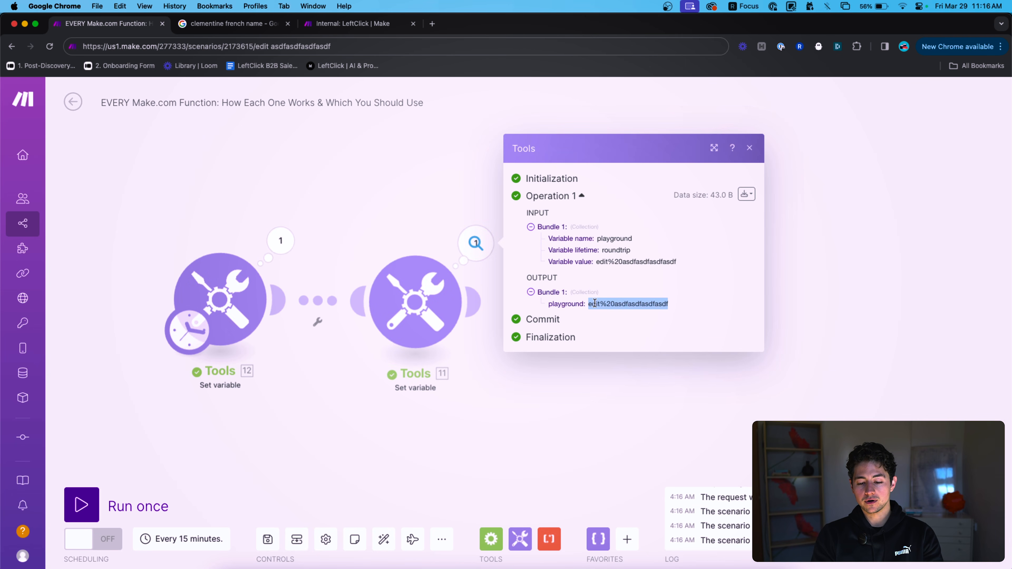
{"action": "left_click", "coordinate": [620, 302]}
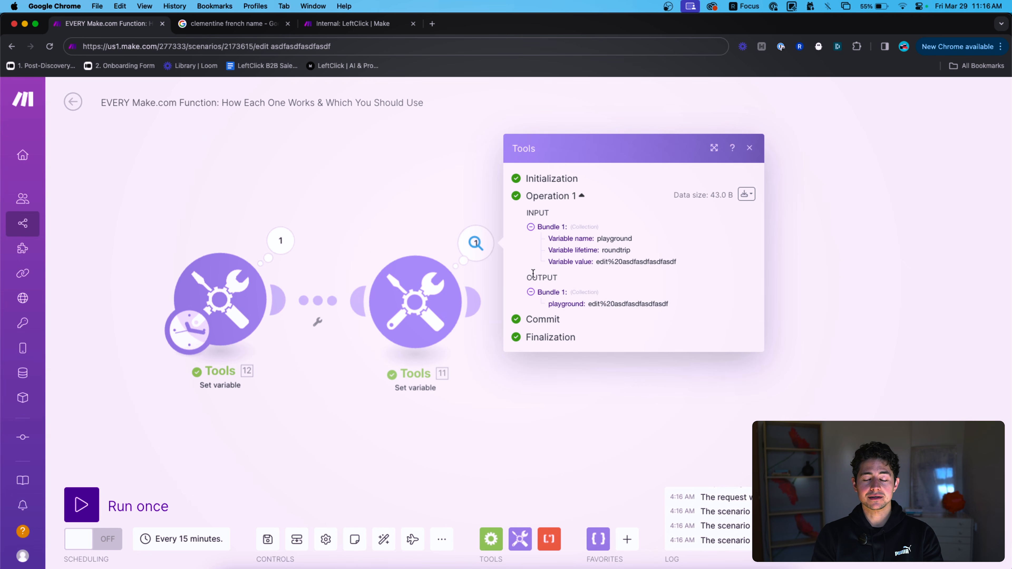
{"action": "left_click", "coordinate": [387, 233]}
{"action": "left_click", "coordinate": [412, 296]}
{"action": "left_click_drag", "start_coordinate": [691, 357], "coordinate": [484, 357]}
{"action": "key", "text": "BackSpace"}
{"action": "left_click", "coordinate": [805, 306]}
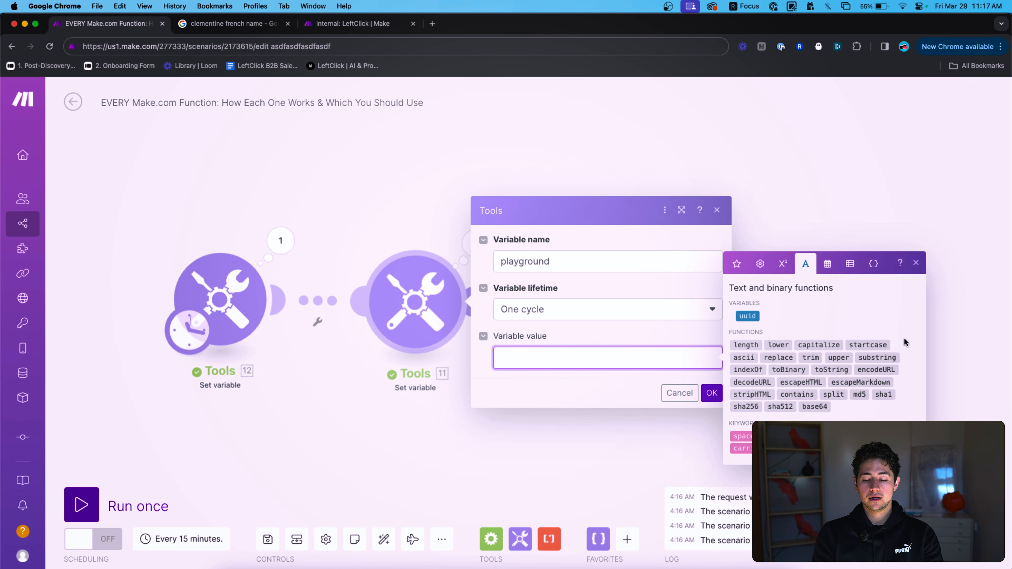
Decode hello%20how%20are%20you? with decodeURL and run once, getting hello how are you?
{"action": "mouse_move", "coordinate": [884, 353]}
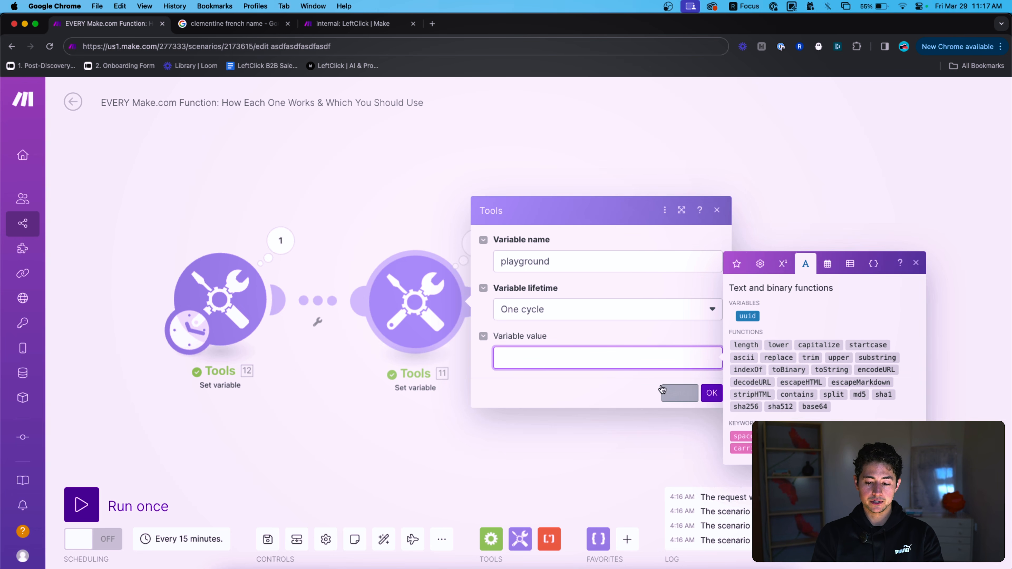
{"action": "left_click", "coordinate": [749, 382]}
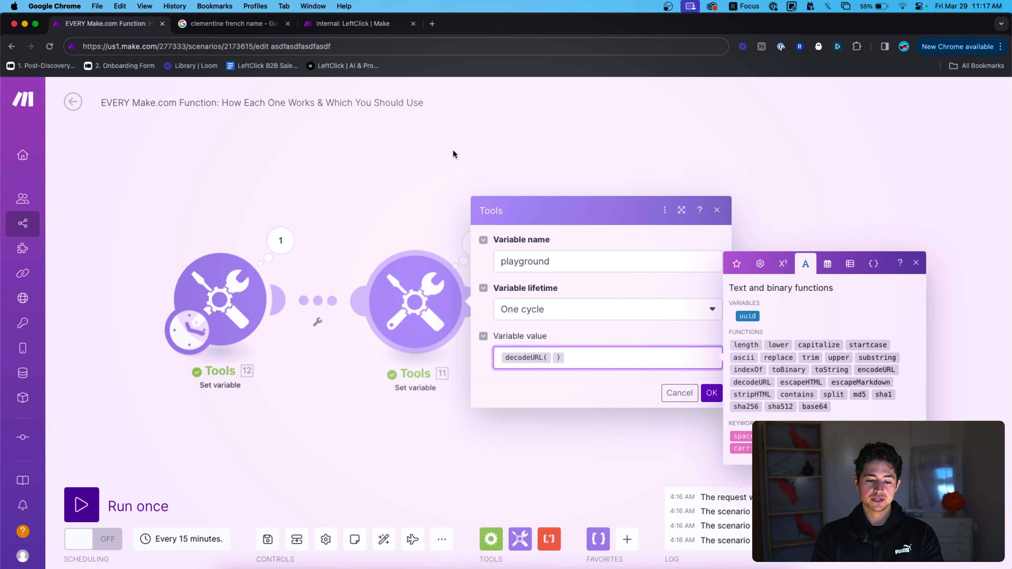
{"action": "left_click", "coordinate": [346, 24]}
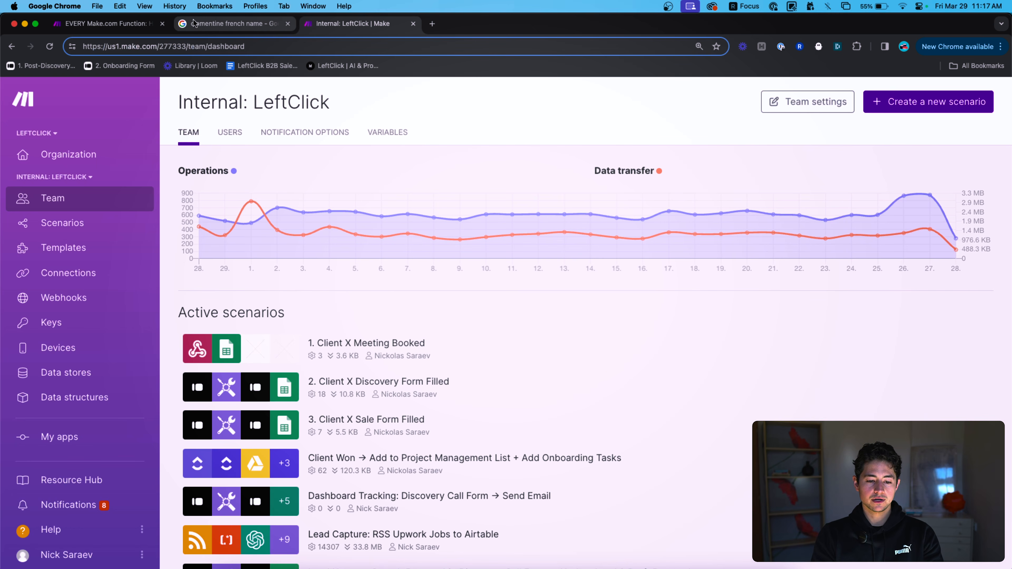
{"action": "left_click", "coordinate": [148, 24]}
{"action": "type", "text": "hello"}
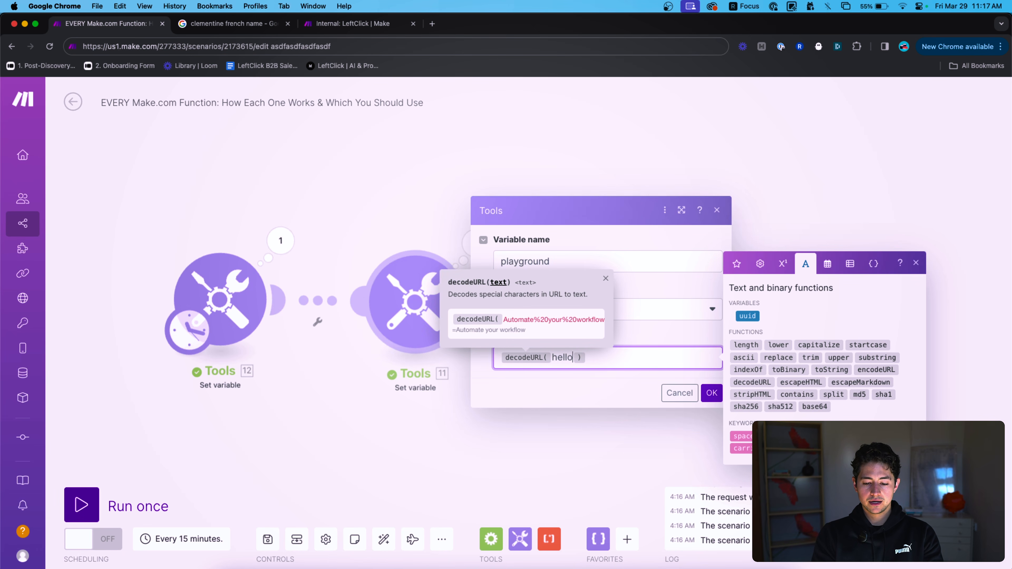
{"action": "type", "text": "%20h"}
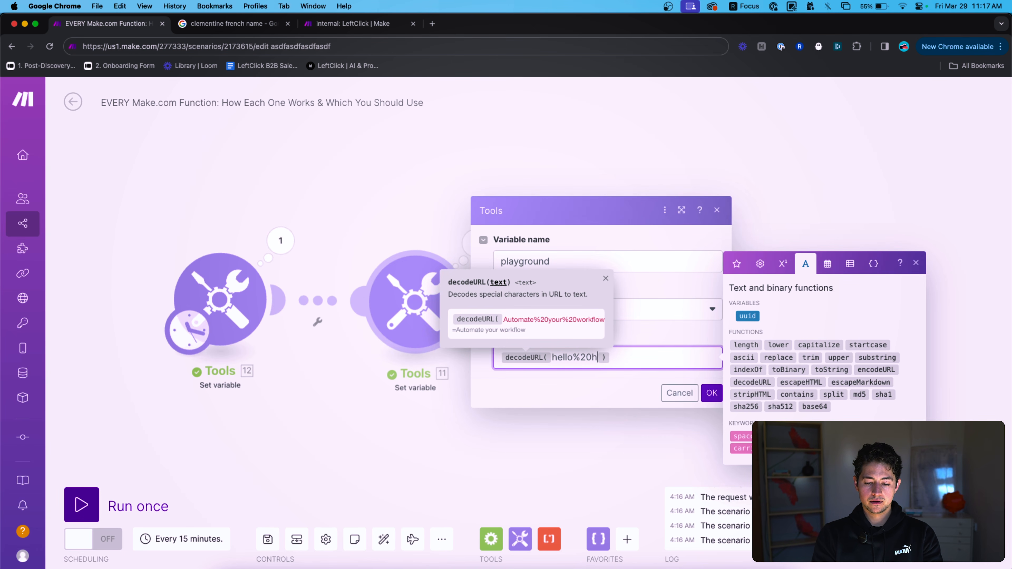
{"action": "type", "text": "ow%20are%20you?"}
{"action": "left_click", "coordinate": [712, 392]}
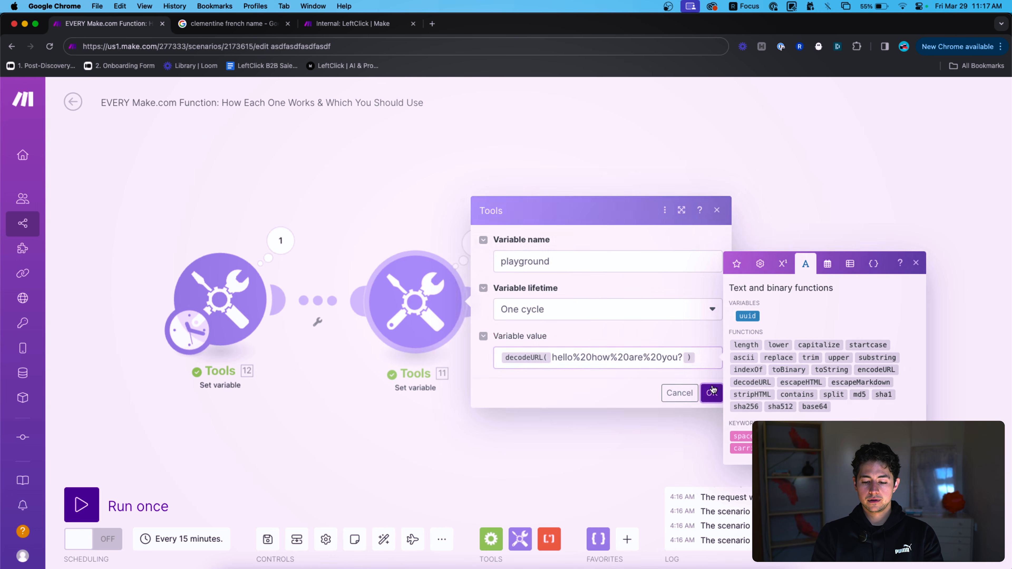
{"action": "left_click", "coordinate": [82, 505]}
{"action": "left_click", "coordinate": [471, 247]}
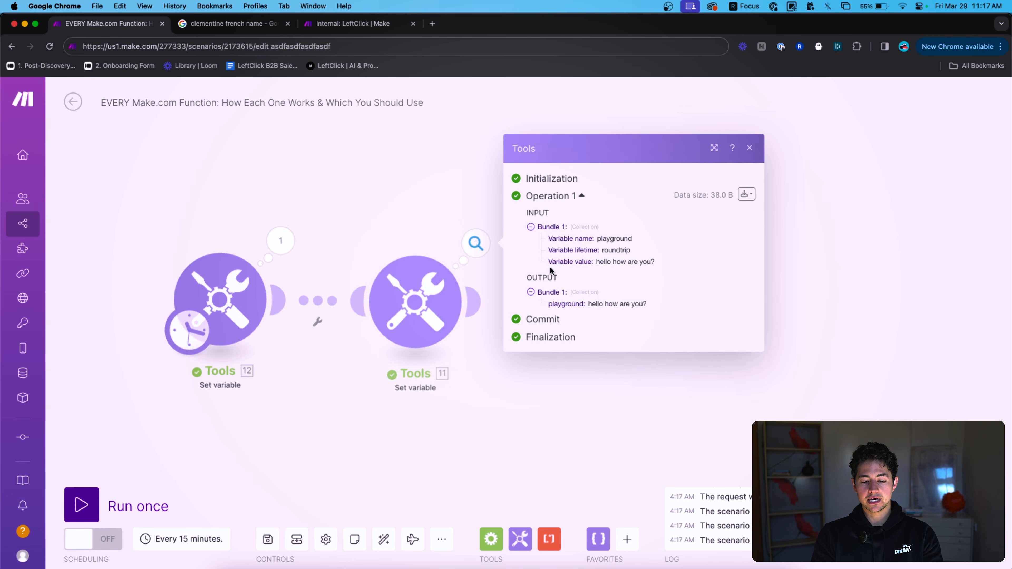
{"action": "left_click_drag", "start_coordinate": [653, 308], "coordinate": [591, 304]}
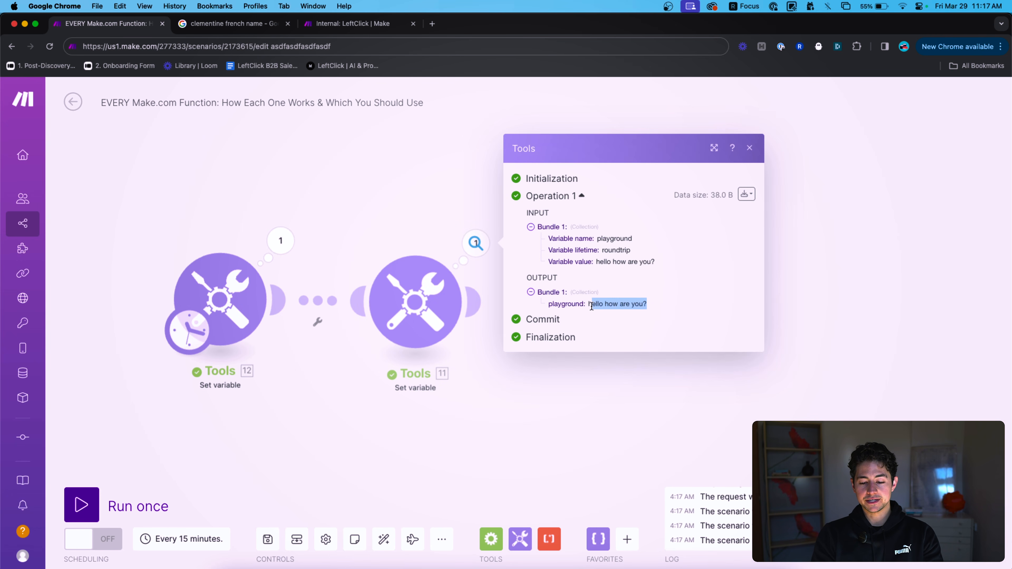
Insert 0f9h304f34f35%20 into the encoded text, then delete the whole decodeURL expression.
{"action": "left_click", "coordinate": [429, 255]}
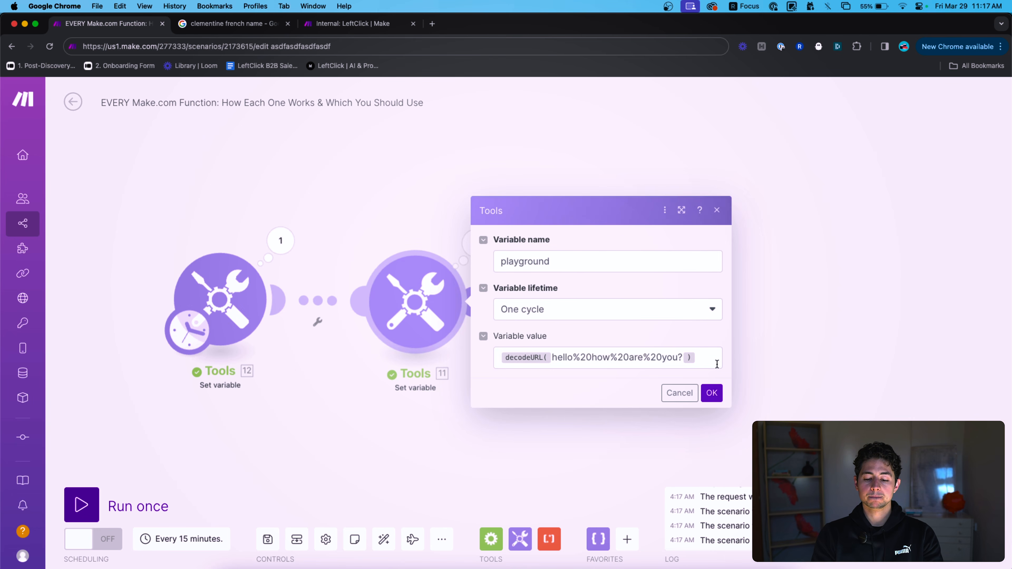
{"action": "left_click", "coordinate": [706, 356]}
{"action": "key", "text": "Left"}
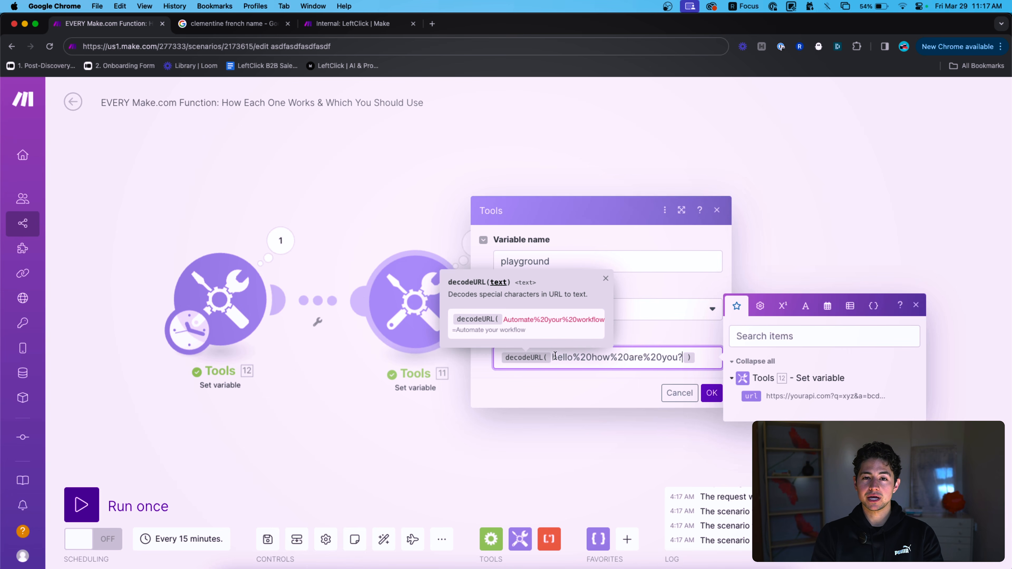
{"action": "type", "text": "0f9h304f34f35%"}
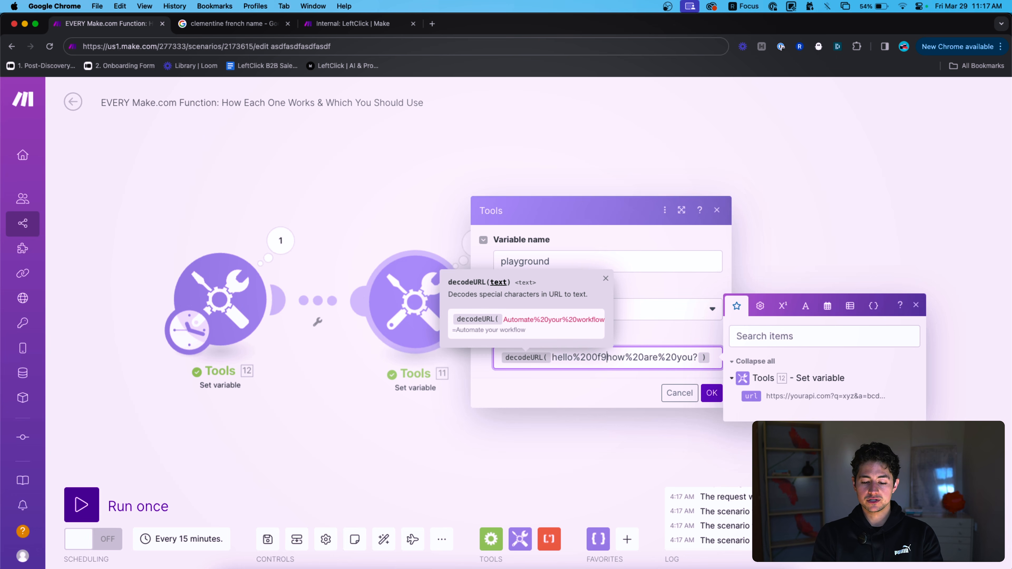
{"action": "type", "text": "20h"}
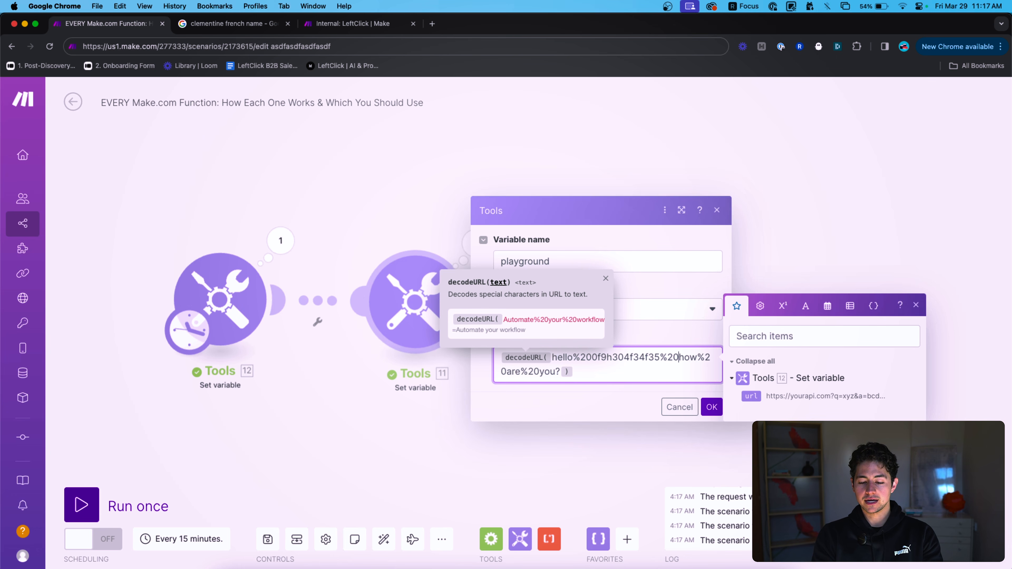
{"action": "key", "text": "super+a"}
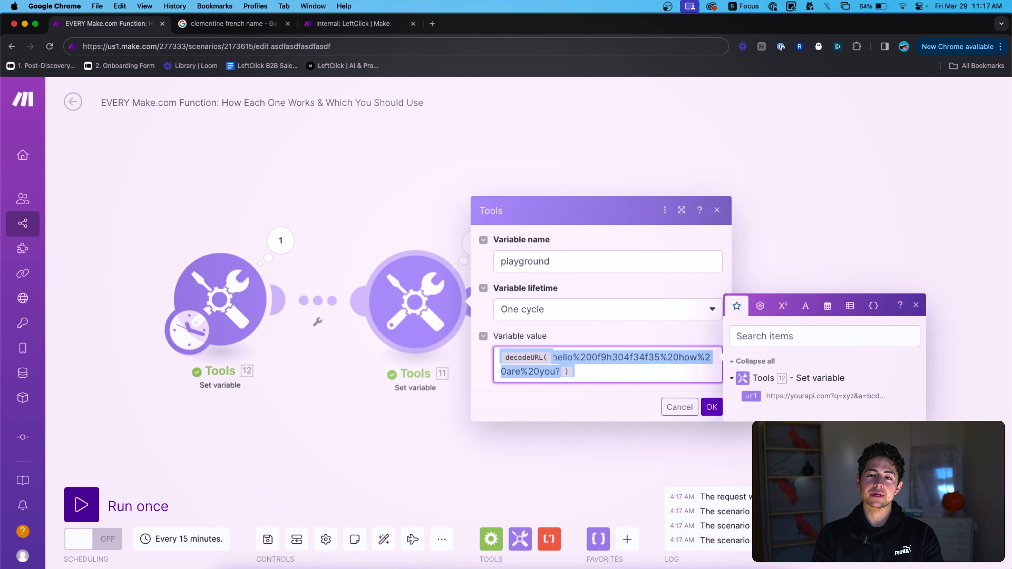
{"action": "key", "text": "BackSpace"}
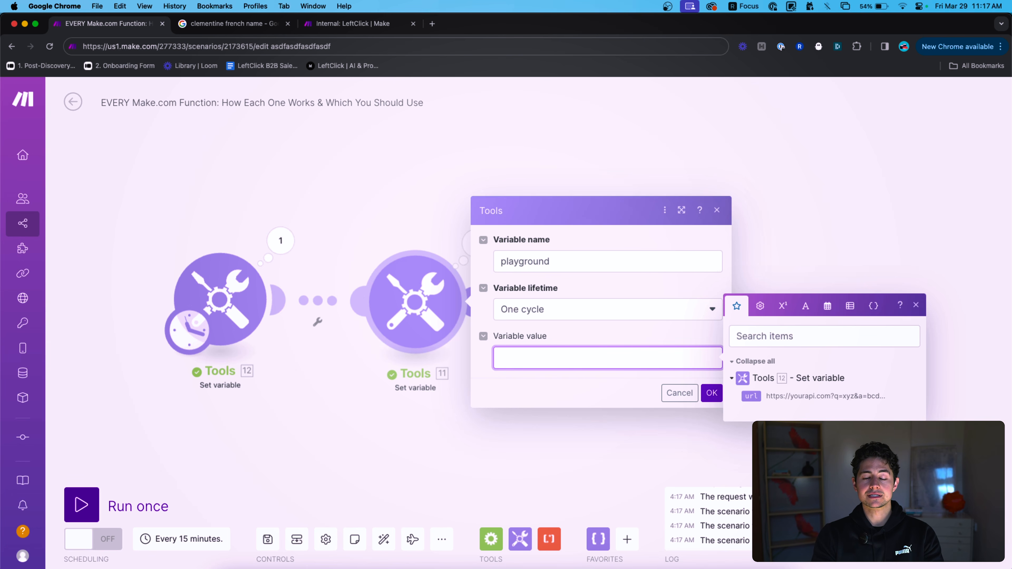
Replace the variable value with the raw HTML text <b>Hello</b>, dropping escapeHTML.
{"action": "left_click", "coordinate": [805, 306]}
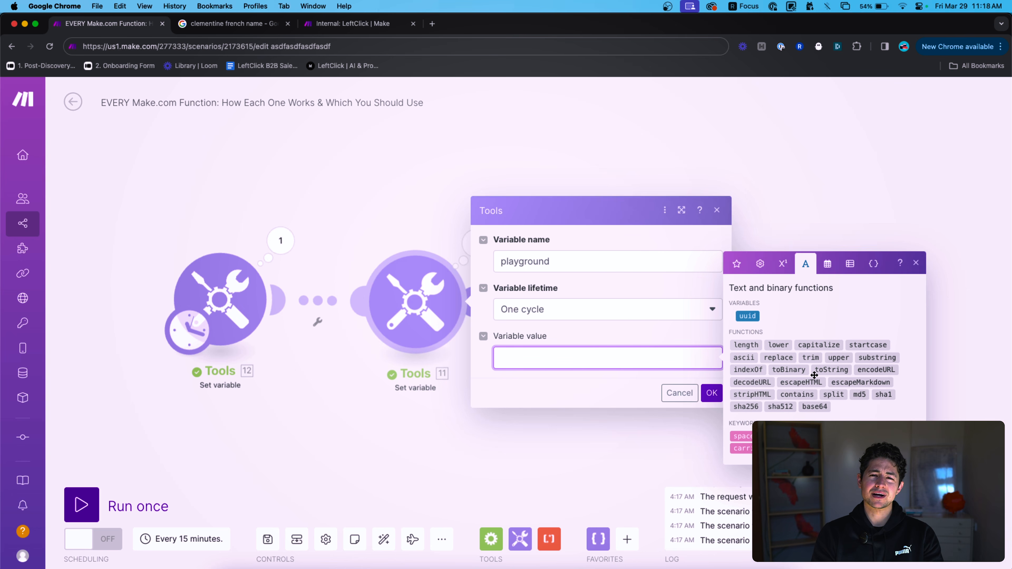
{"action": "left_click", "coordinate": [801, 382]}
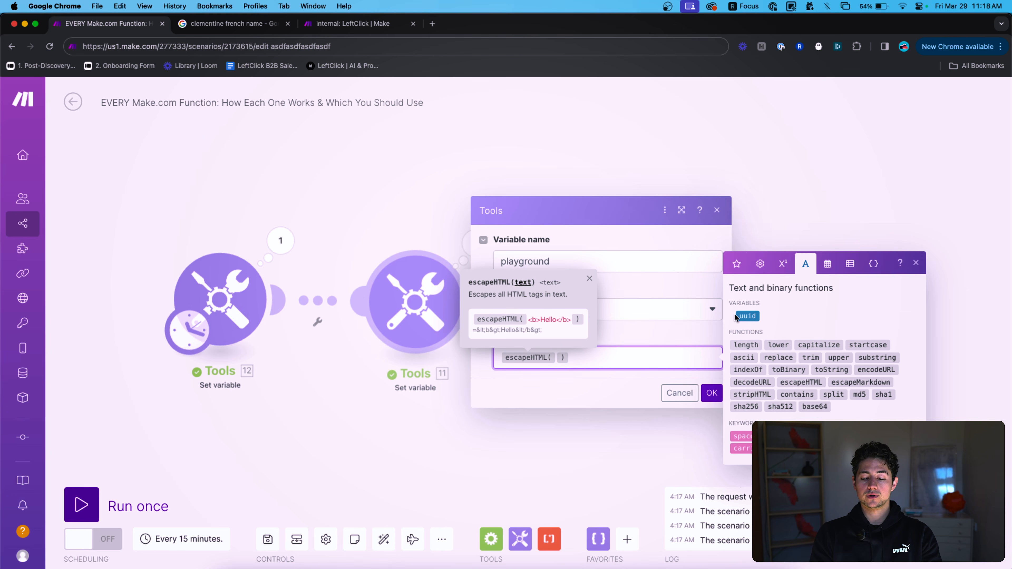
{"action": "key", "text": "BackSpace"}
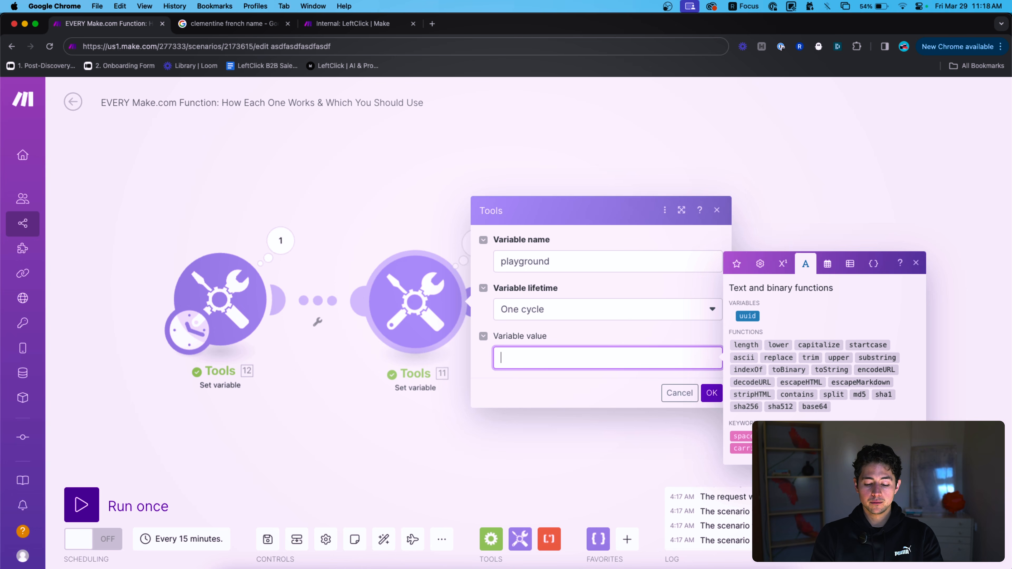
{"action": "type", "text": ">"}
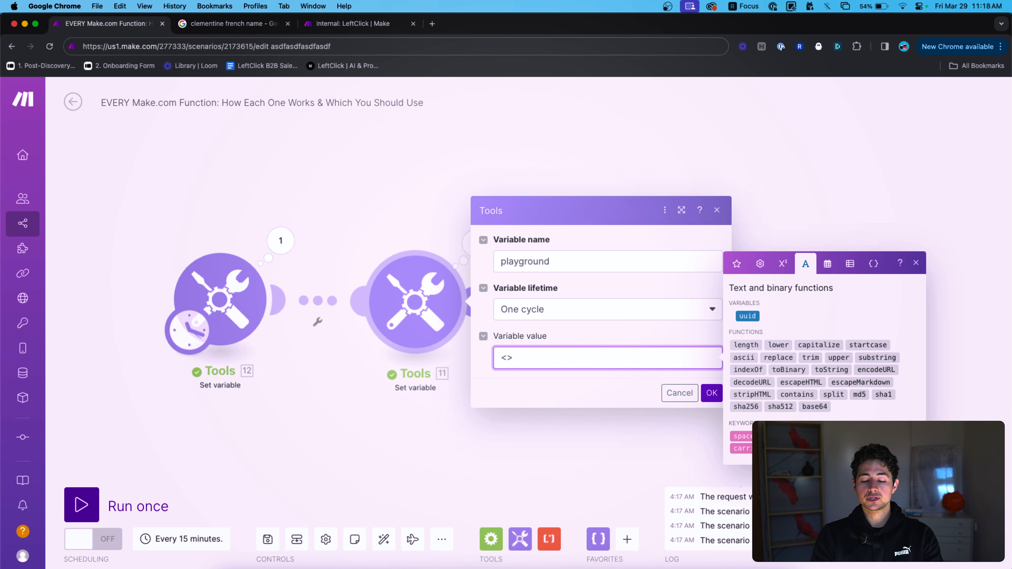
{"action": "key", "text": "BackSpace"}
{"action": "type", "text": "><><><>"}
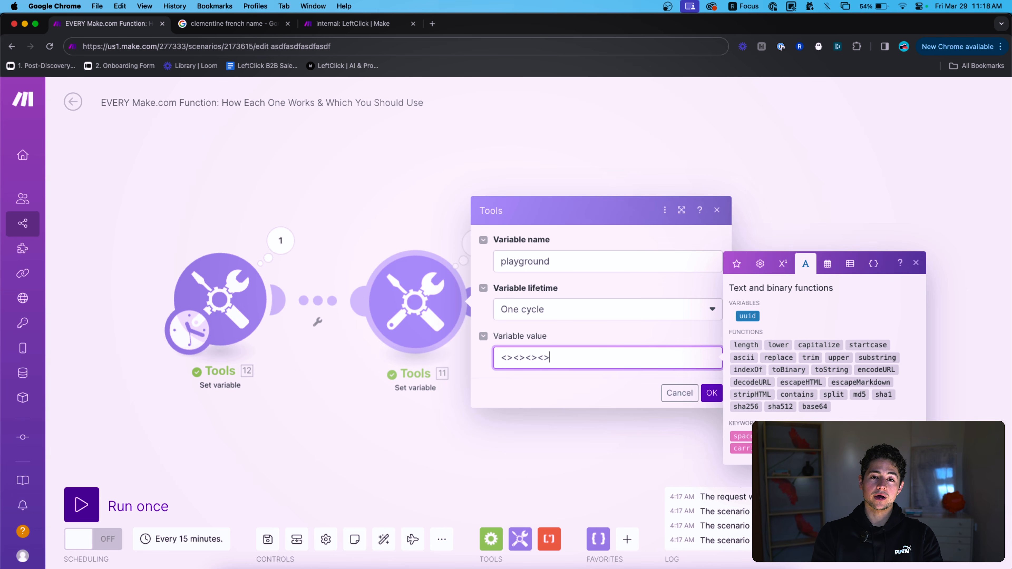
{"action": "key", "text": "super+a"}
{"action": "key", "text": "BackSpace"}
{"action": "type", "text": "<b>Hello</b>"}
Select the tags and the word Hello within the <b>Hello</b> value.
{"action": "left_click_drag", "start_coordinate": [518, 357], "coordinate": [489, 361]}
{"action": "left_click_drag", "start_coordinate": [562, 358], "coordinate": [544, 357]}
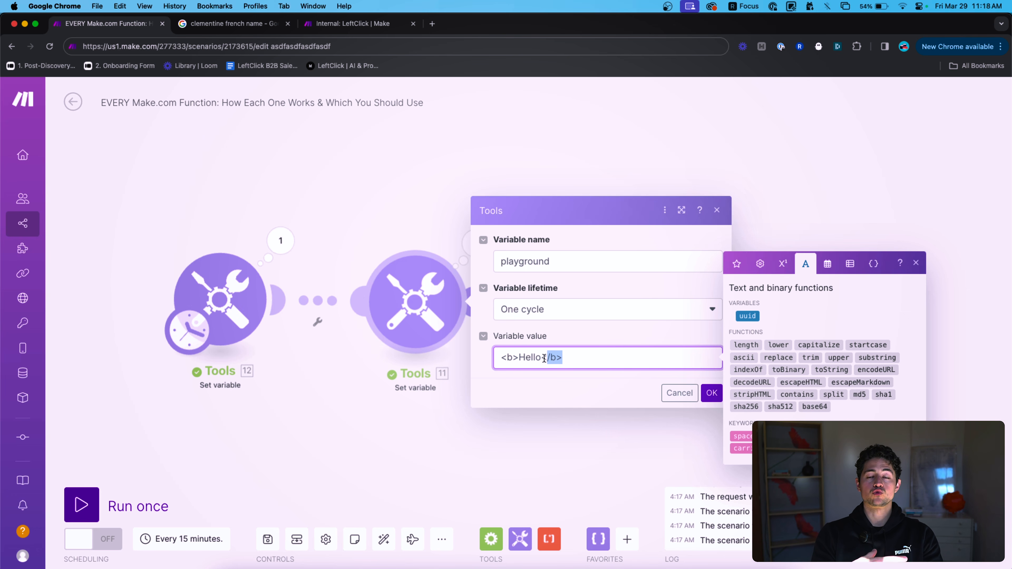
{"action": "left_click", "coordinate": [501, 360]}
{"action": "key", "text": "shift+Right"}
{"action": "key", "text": "shift+Right"}
{"action": "key", "text": "shift+Right"}
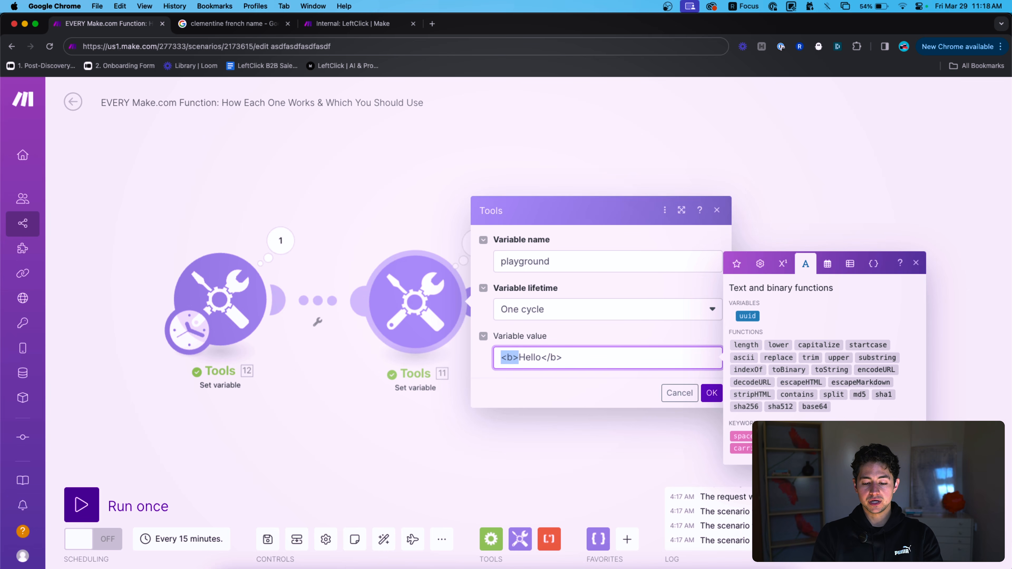
{"action": "double_click", "coordinate": [528, 358]}
{"action": "left_click", "coordinate": [543, 359]}
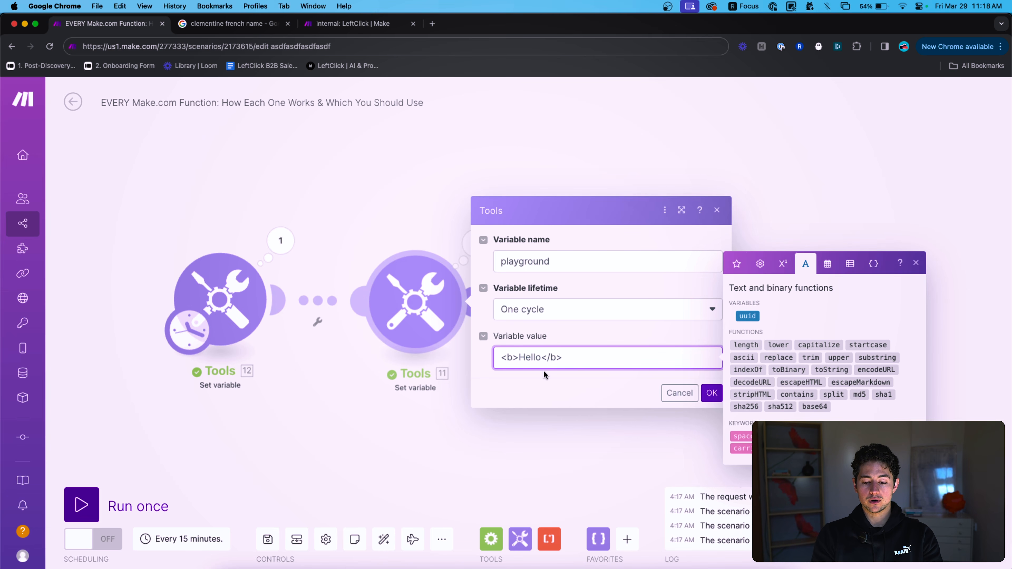
{"action": "triple_click", "coordinate": [575, 356]}
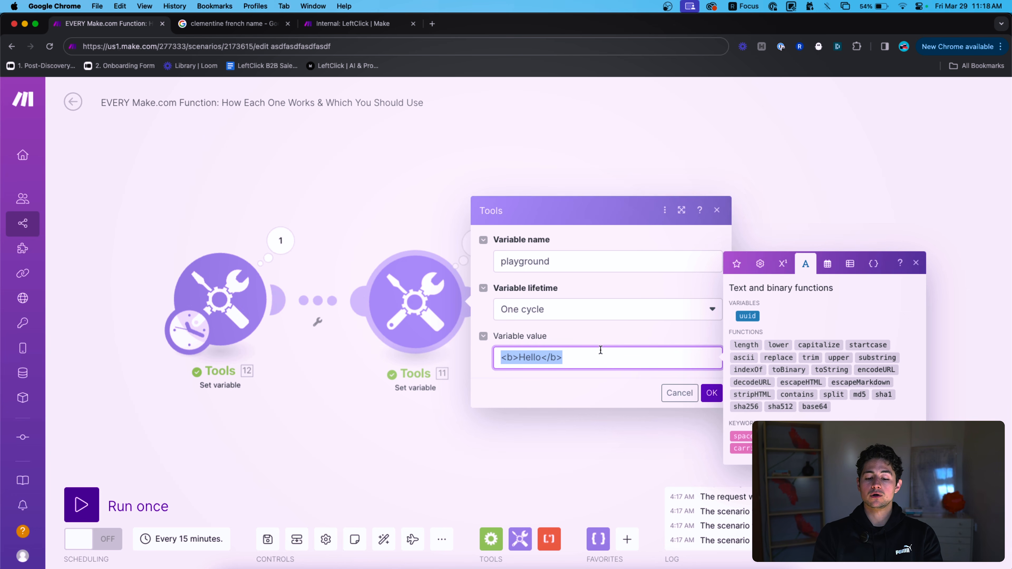
Move the final o after the closing tag so the value reads <b>Hell</b>o.
{"action": "left_click", "coordinate": [548, 356]}
{"action": "key", "text": "BackSpace"}
{"action": "key", "text": "super+a"}
{"action": "key", "text": "Right"}
{"action": "type", "text": "o"}
{"action": "double_click", "coordinate": [524, 358]}
{"action": "left_click", "coordinate": [563, 359]}
{"action": "key", "text": "shift+Left"}
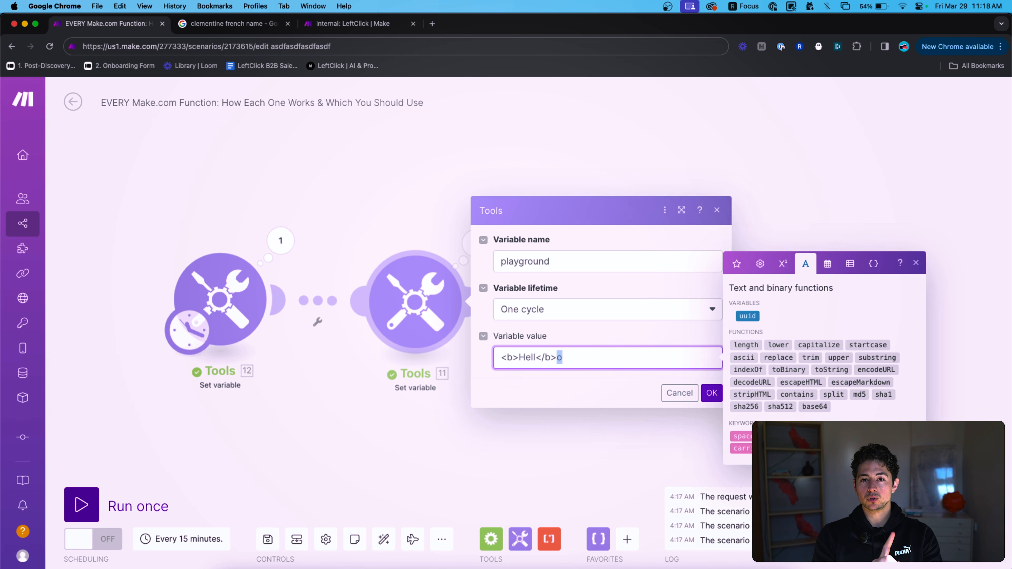
{"action": "left_click", "coordinate": [602, 367]}
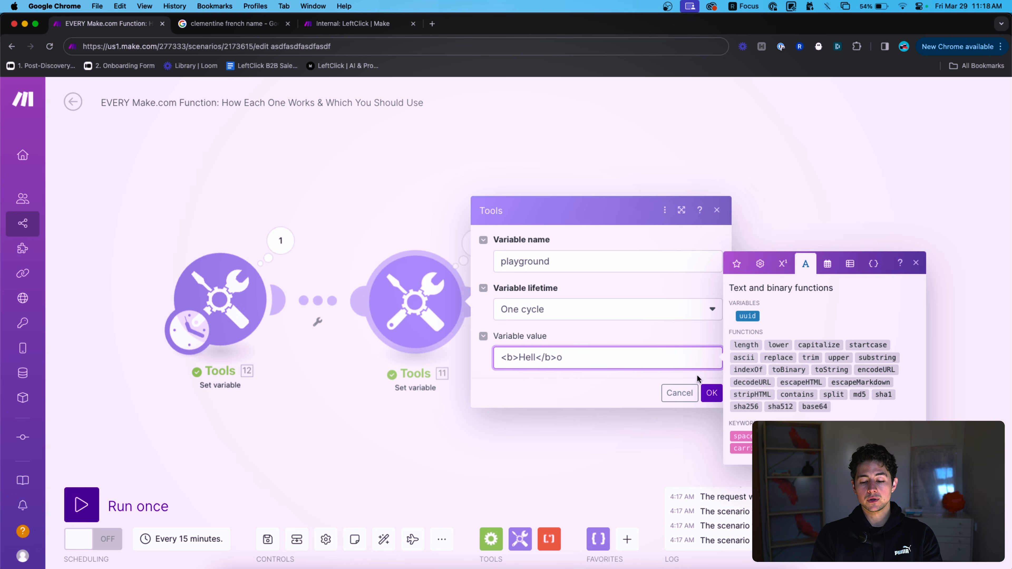
{"action": "left_click_drag", "start_coordinate": [564, 356], "coordinate": [447, 361]}
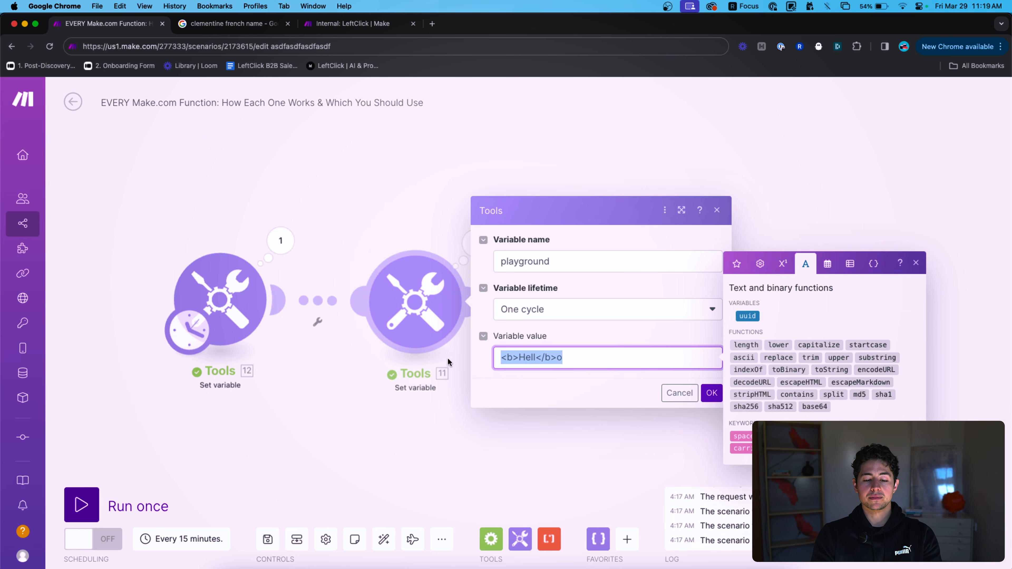
{"action": "left_click", "coordinate": [229, 24]}
{"action": "right_click", "coordinate": [450, 175]}
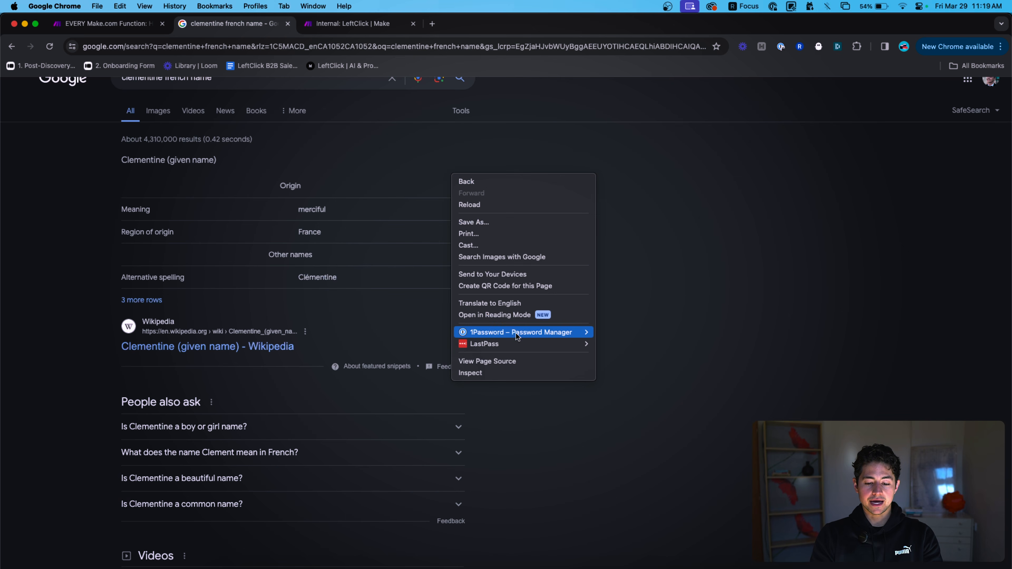
{"action": "left_click", "coordinate": [513, 362]}
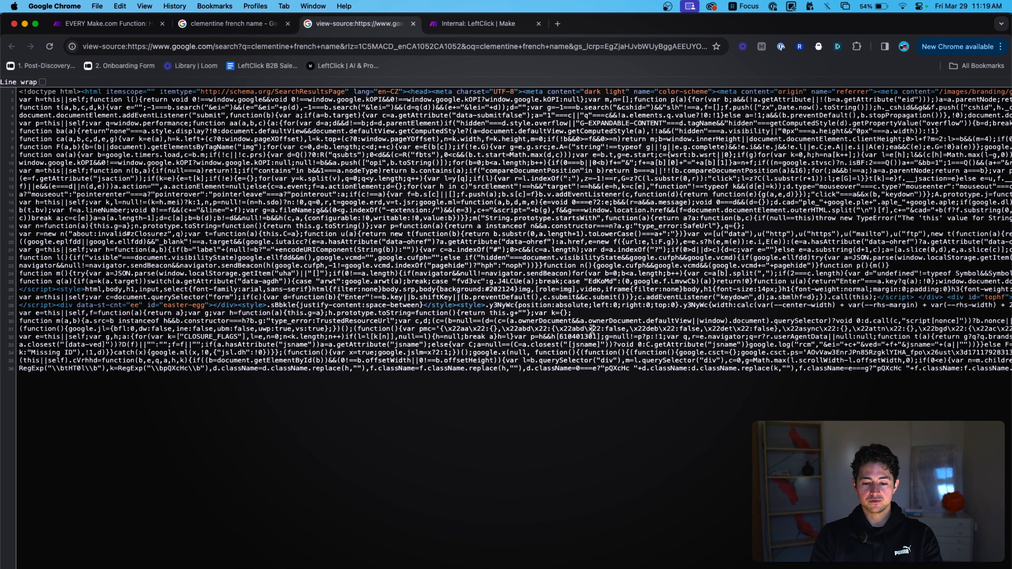
{"action": "scroll", "coordinate": [348, 105], "scroll_direction": "right", "scroll_amount": 10}
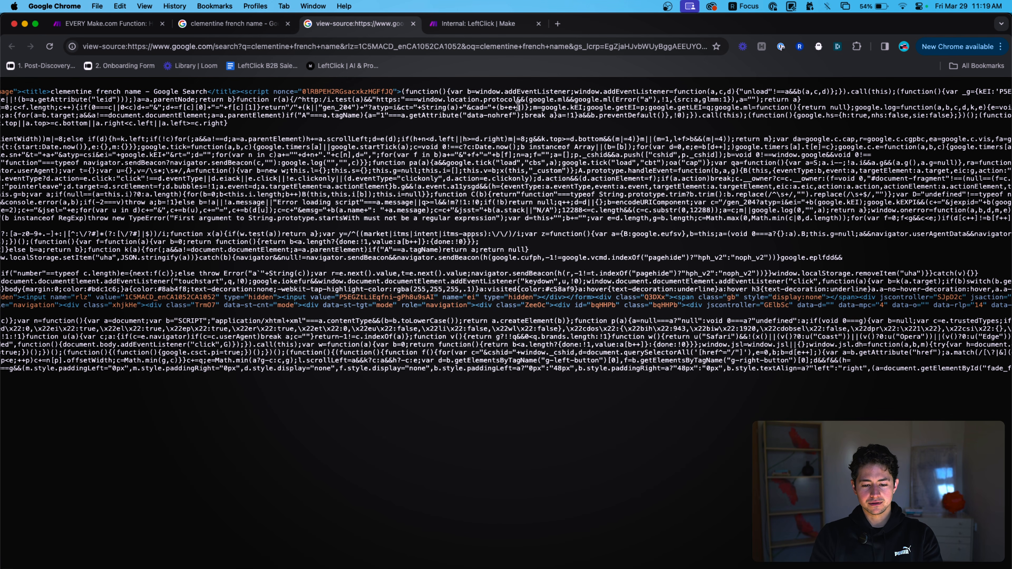
{"action": "scroll", "coordinate": [517, 106], "scroll_direction": "right", "scroll_amount": 15}
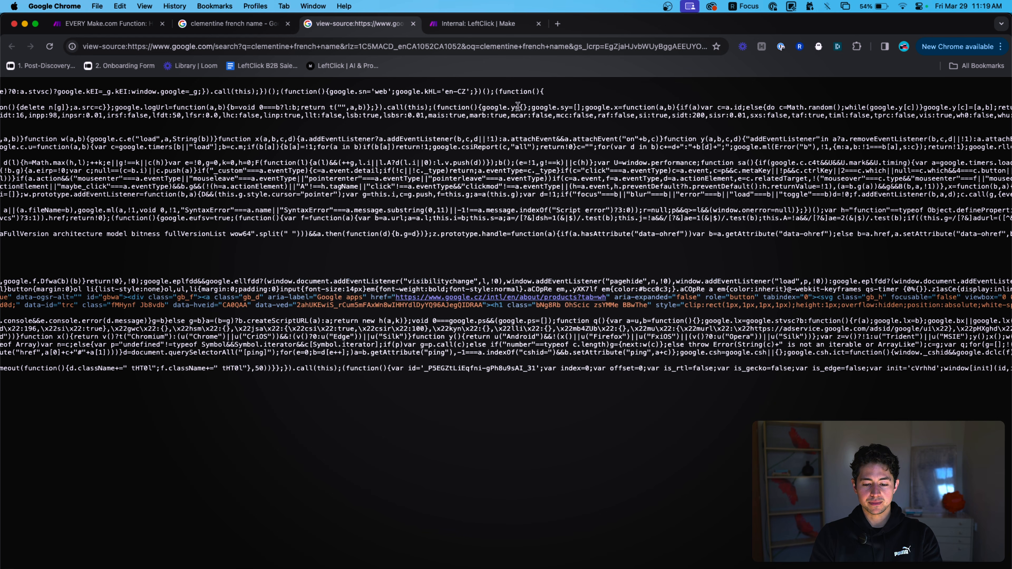
{"action": "key", "text": "super+f"}
{"action": "type", "text": "<html>"}
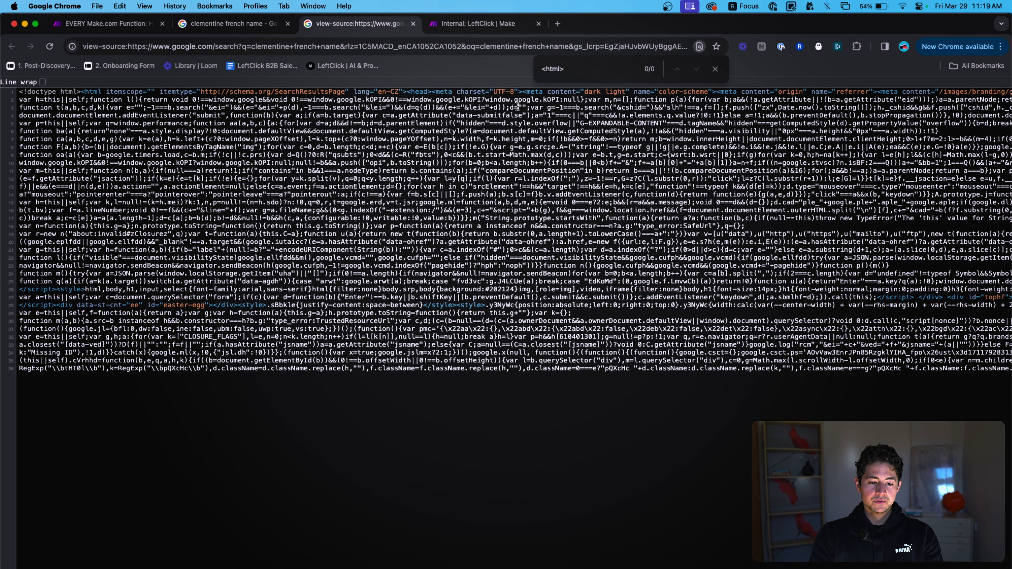
{"action": "key", "text": "BackSpace"}
{"action": "key", "text": "super+a"}
{"action": "scroll", "coordinate": [84, 91], "scroll_direction": "up", "scroll_amount": 5}
{"action": "left_click", "coordinate": [90, 115]}
{"action": "scroll", "coordinate": [145, 121], "scroll_direction": "right", "scroll_amount": 15}
{"action": "scroll", "coordinate": [146, 121], "scroll_direction": "right", "scroll_amount": 10}
{"action": "key", "text": "super+w"}
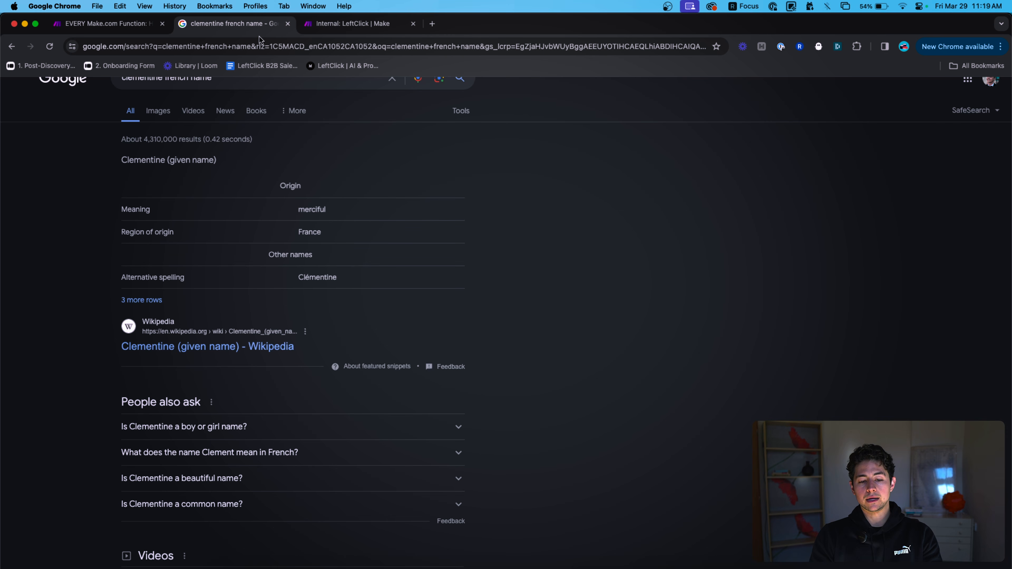
{"action": "left_click", "coordinate": [147, 28]}
{"action": "left_click", "coordinate": [591, 352]}
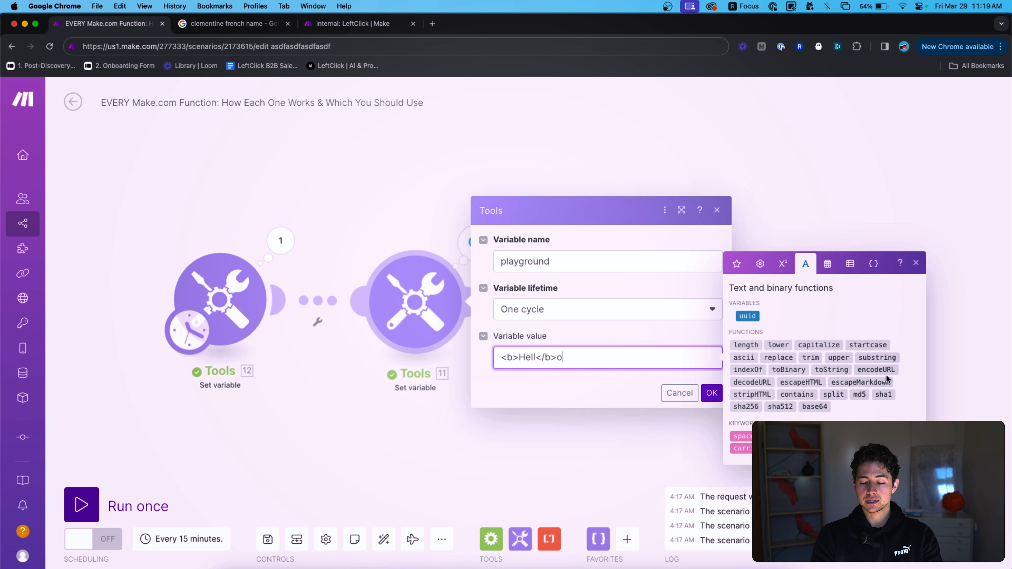
Wrap the value in escapeHTML( ), save the variable and run the scenario once.
{"action": "key", "text": "super+a"}
{"action": "key", "text": "Left"}
{"action": "type", "text": "escapeH"}
{"action": "type", "text": "TML("}
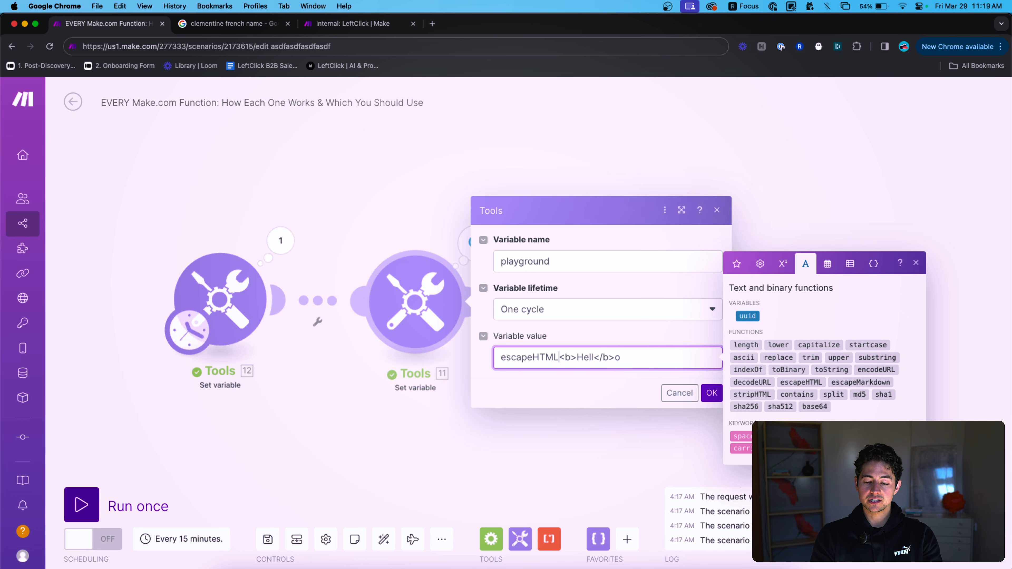
{"action": "left_click", "coordinate": [711, 393]}
{"action": "left_click", "coordinate": [82, 504]}
{"action": "left_click", "coordinate": [475, 242]}
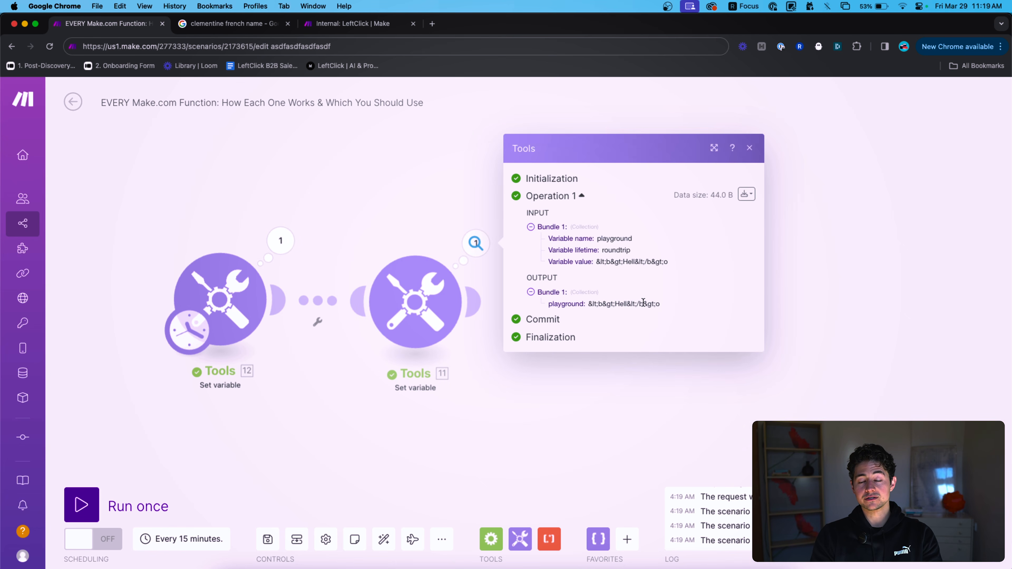
Web-search <b>Hell</b>o and compare it with the escaped &lt;b&gt;Hell&lt;/b&gt;o output.
{"action": "scroll", "coordinate": [618, 299], "scroll_direction": "up", "scroll_amount": 5}
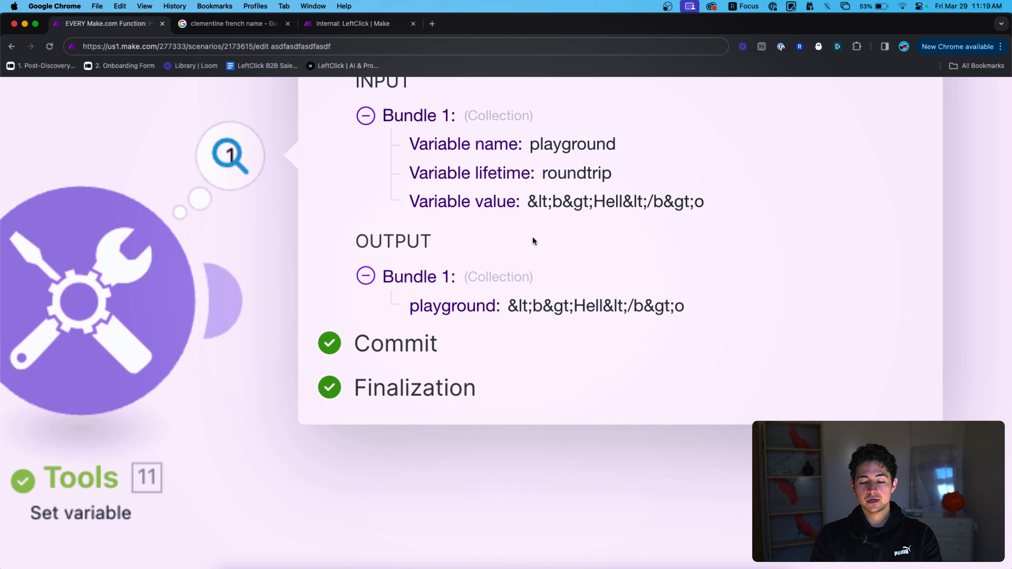
{"action": "left_click", "coordinate": [460, 44]}
{"action": "type", "text": "<"}
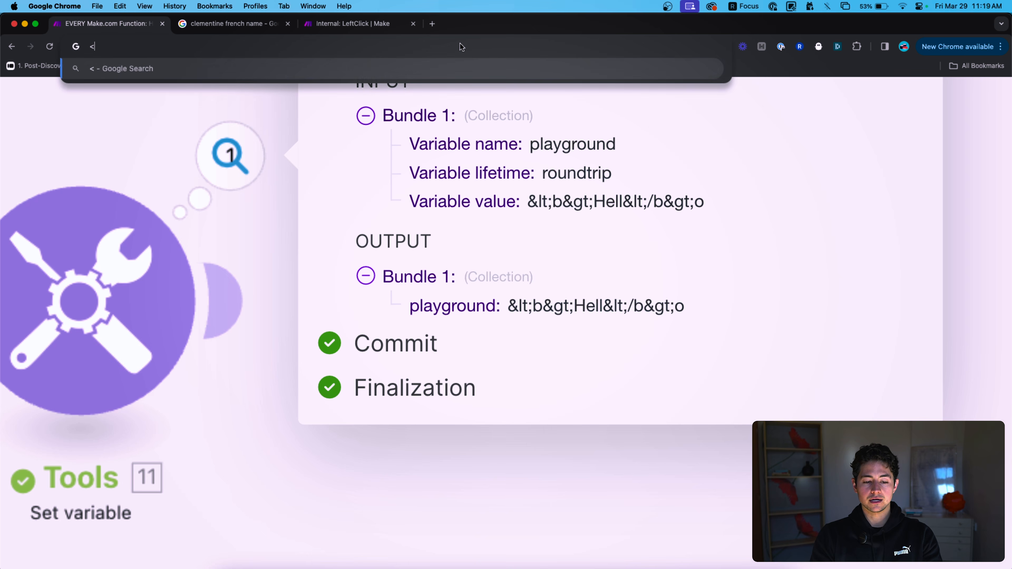
{"action": "type", "text": "b>Hell</b>o"}
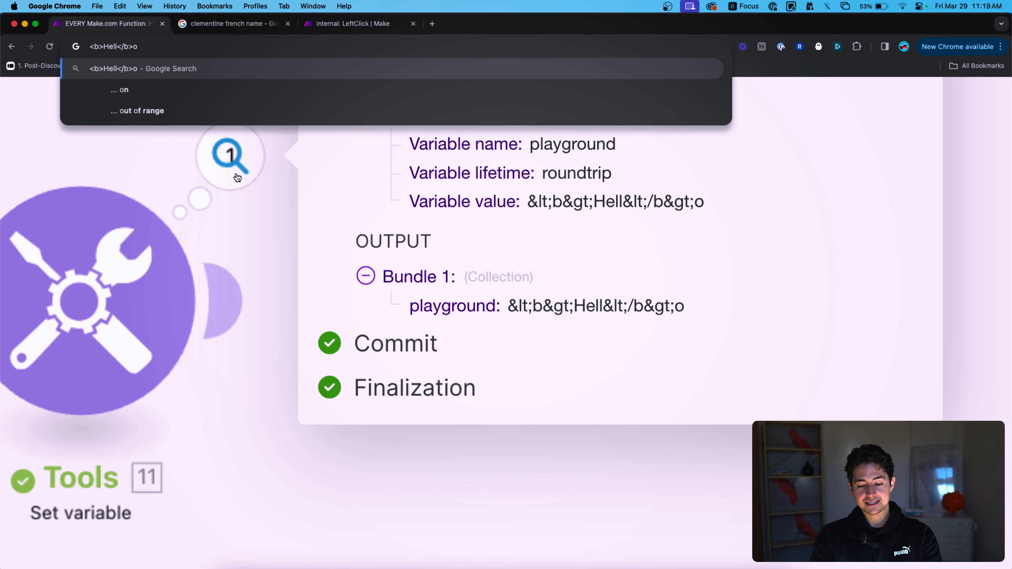
{"action": "left_click", "coordinate": [530, 307]}
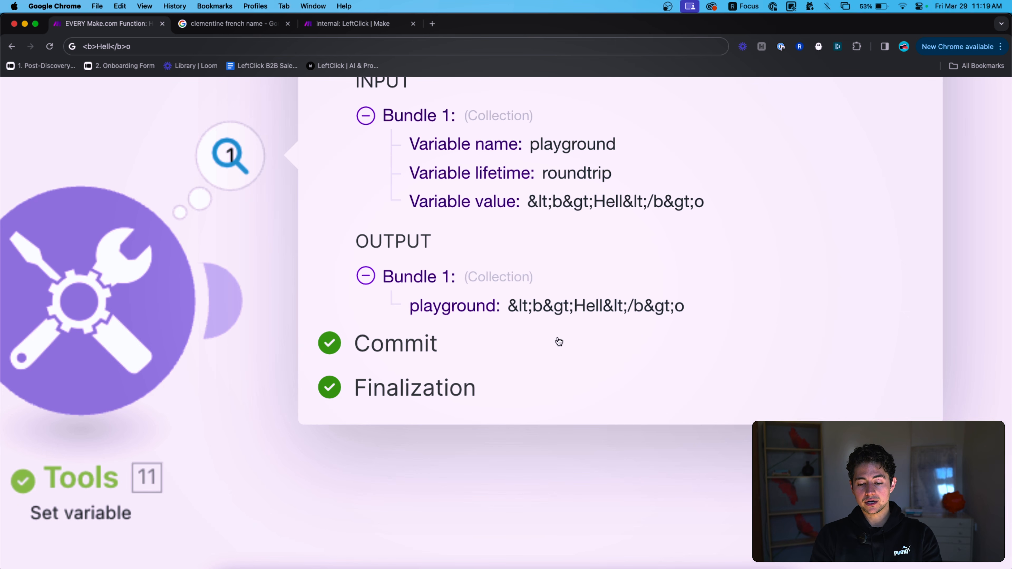
{"action": "left_click_drag", "start_coordinate": [572, 305], "coordinate": [555, 305]}
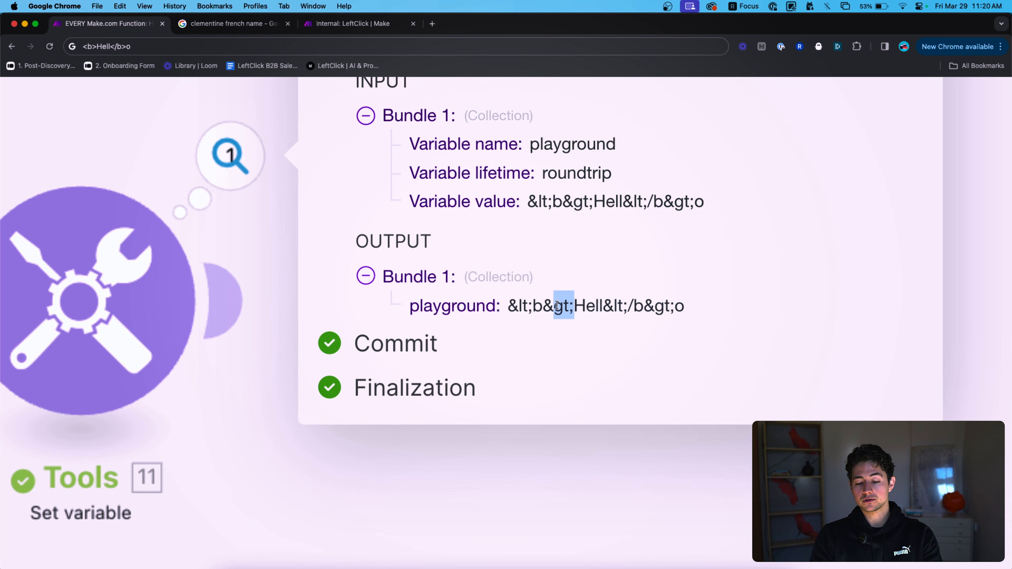
{"action": "double_click", "coordinate": [578, 305]}
{"action": "left_click", "coordinate": [592, 305]}
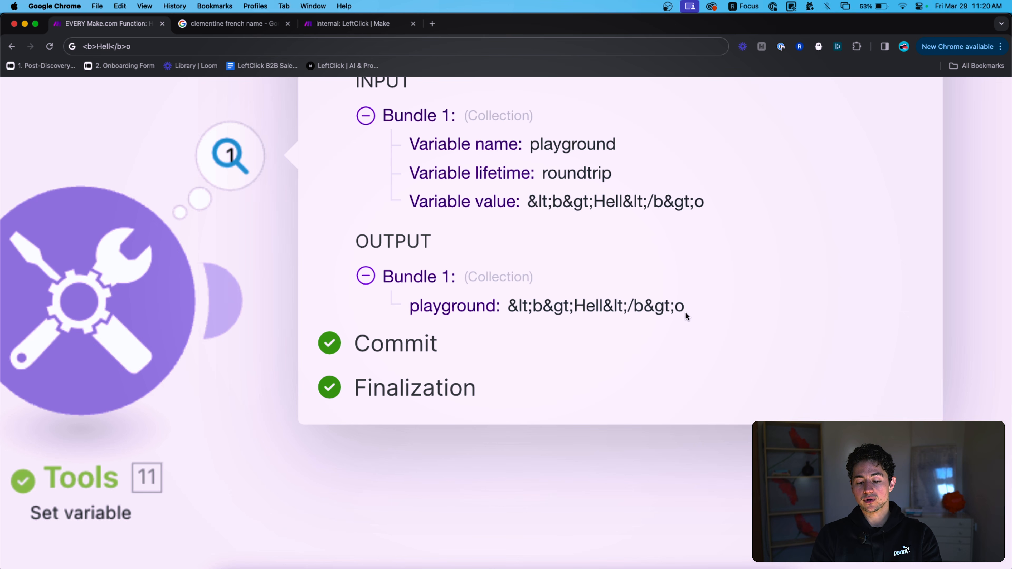
{"action": "scroll", "coordinate": [685, 312], "scroll_direction": "down", "scroll_amount": 5}
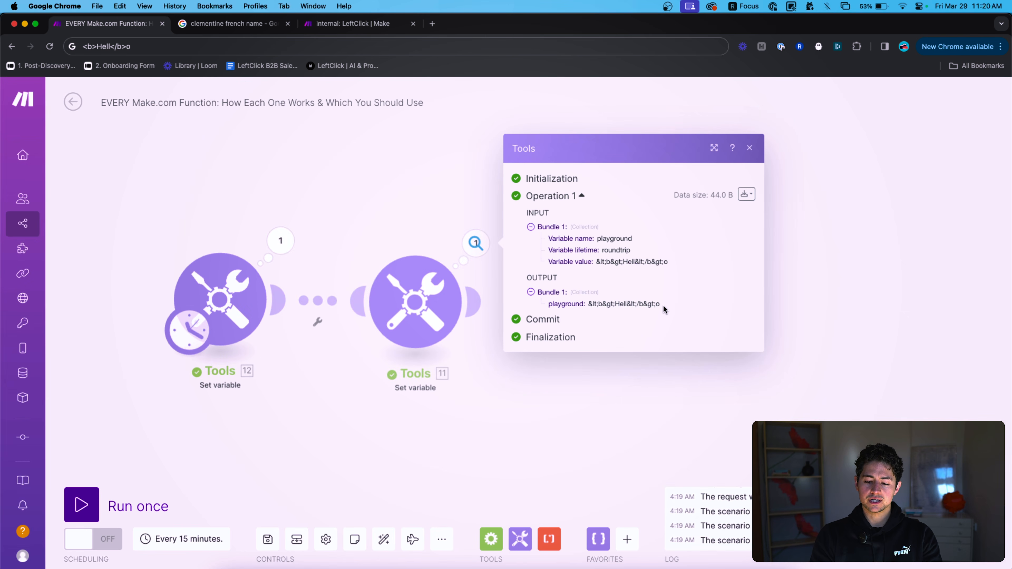
Reopen the second Set variable module and replace its value with escapeMarkdown.
{"action": "left_click", "coordinate": [372, 197]}
{"action": "left_click", "coordinate": [402, 295]}
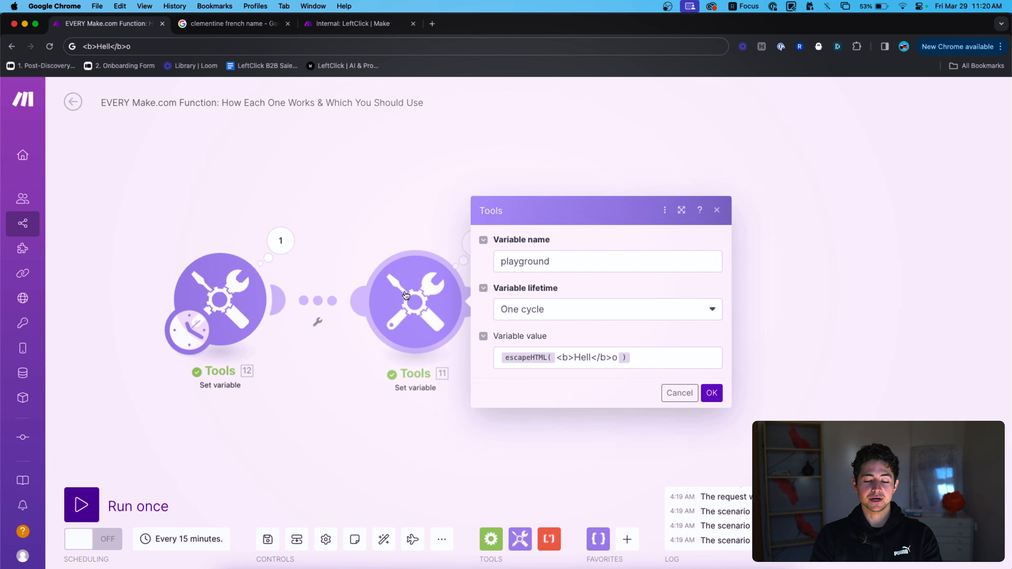
{"action": "left_click", "coordinate": [671, 361]}
{"action": "key", "text": "super+a"}
{"action": "key", "text": "BackSpace"}
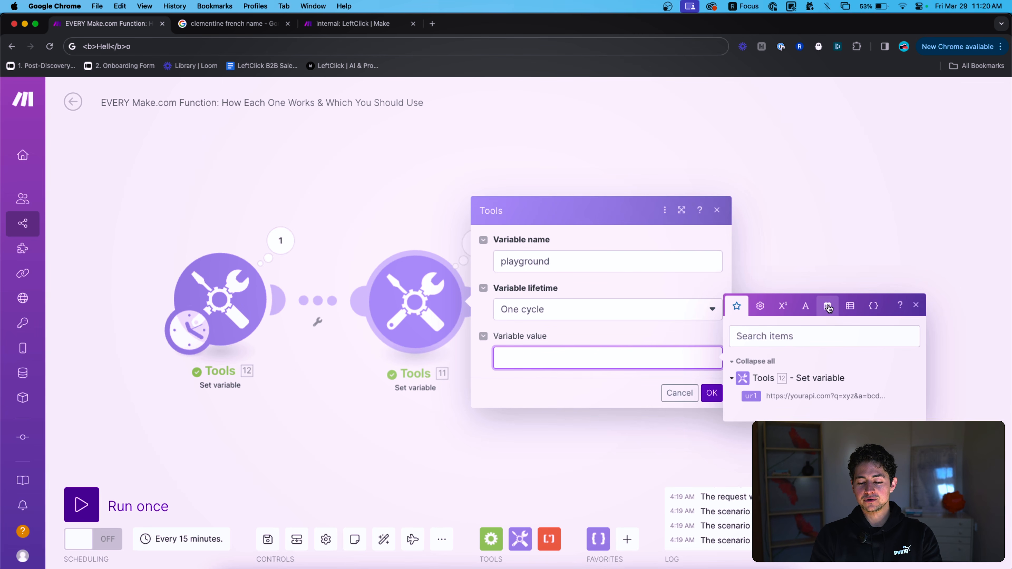
{"action": "left_click", "coordinate": [787, 294]}
{"action": "left_click", "coordinate": [805, 291]}
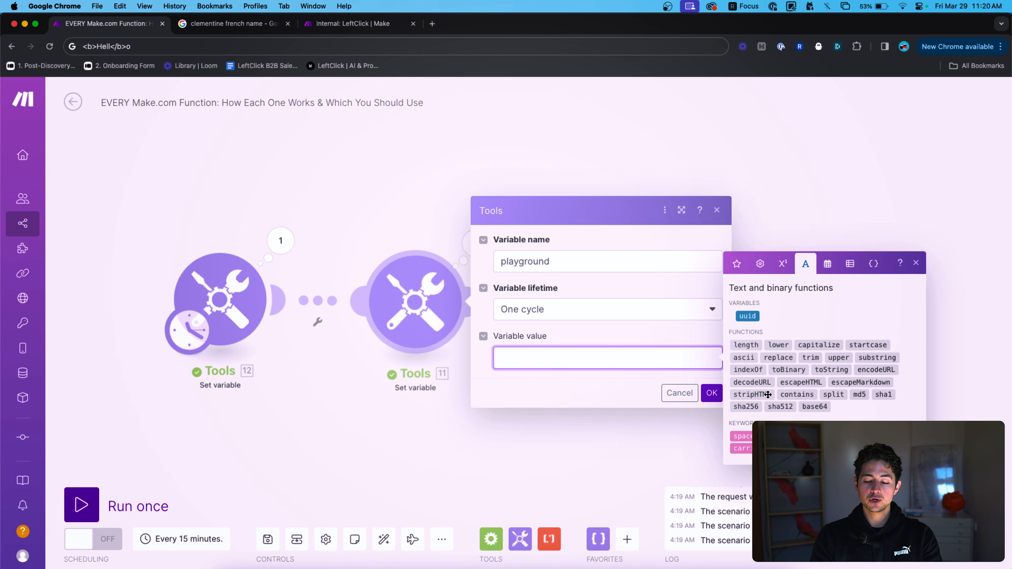
{"action": "left_click", "coordinate": [833, 384]}
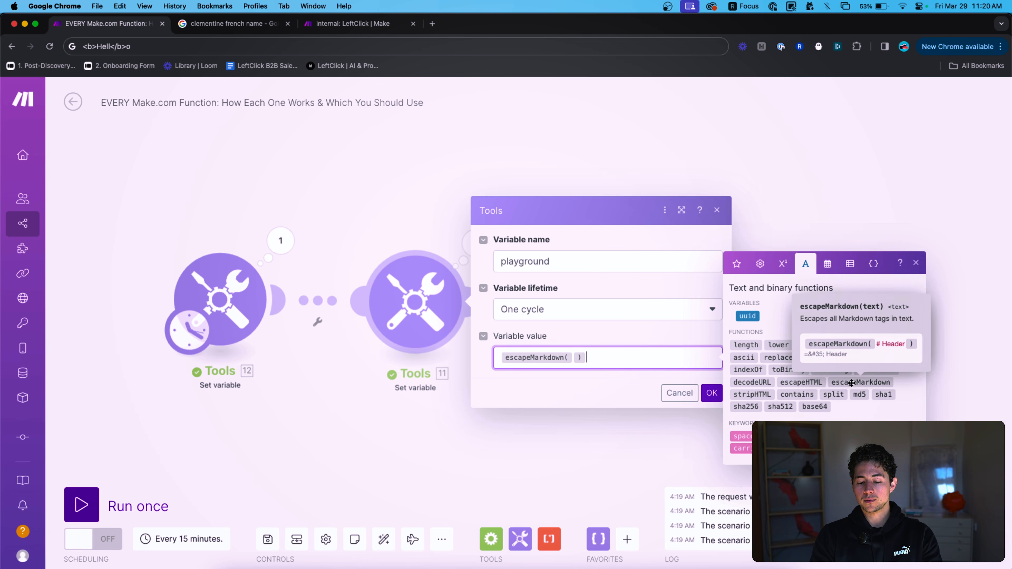
{"action": "type", "text": "#"}
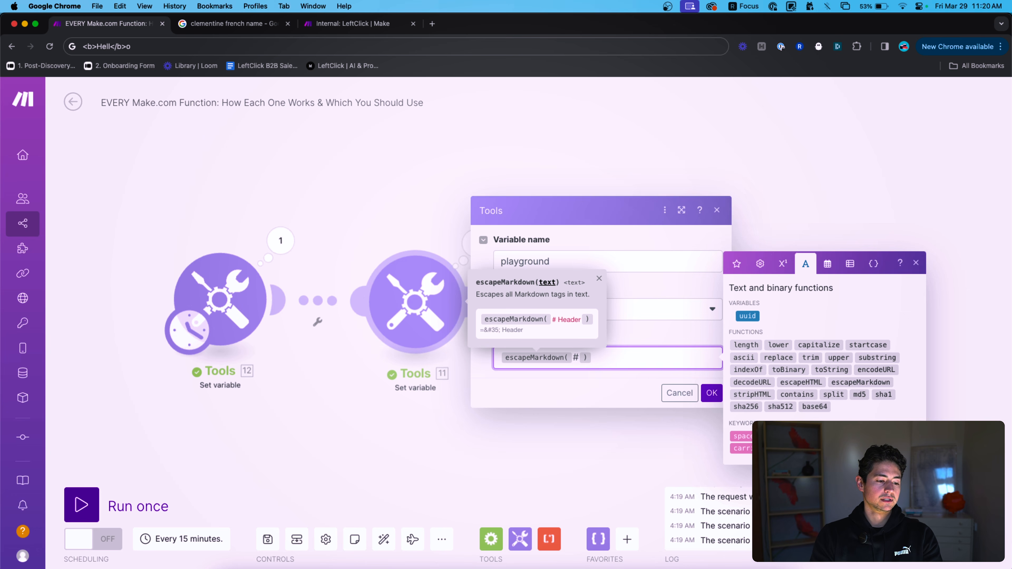
{"action": "key", "text": "BackSpace"}
Give escapeMarkdown the argument <b>Hello</b>, then change the tags to <h1>Hello</h1>.
{"action": "type", "text": "<b>"}
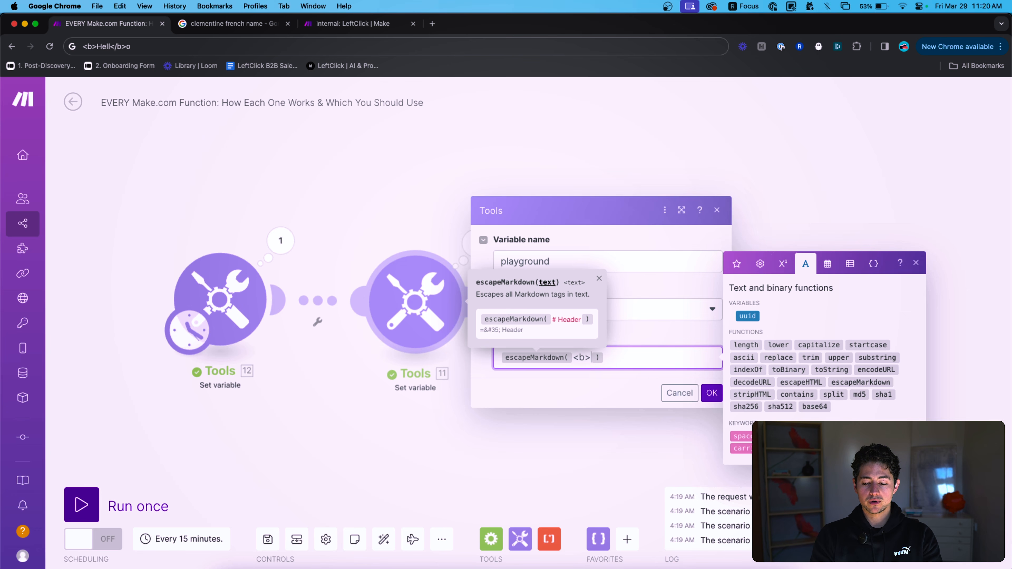
{"action": "type", "text": "</b>"}
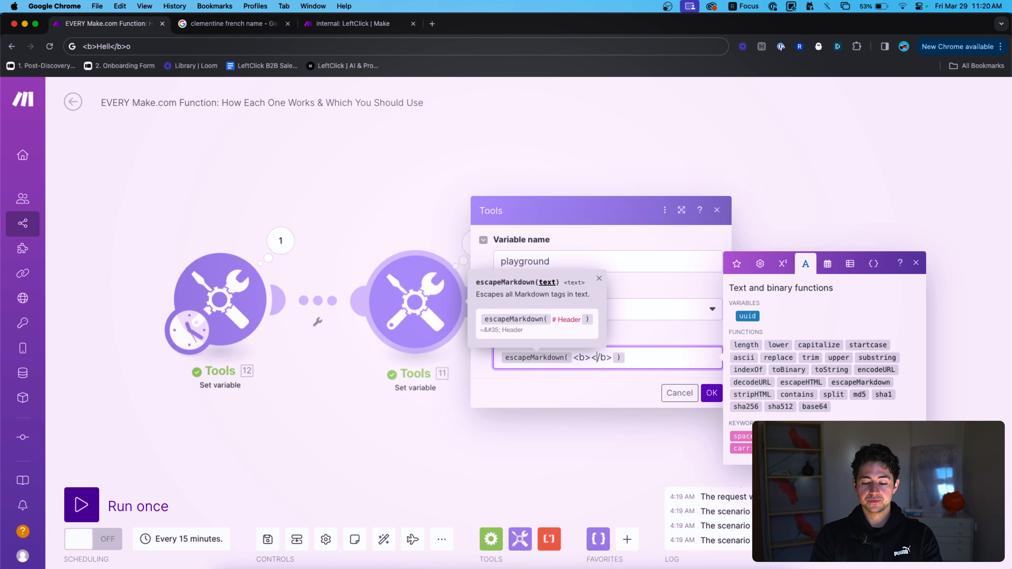
{"action": "key", "text": "Right"}
{"action": "key", "text": "shift+Left"}
{"action": "key", "text": "shift+Left"}
{"action": "key", "text": "shift+Left"}
{"action": "key", "text": "Right"}
{"action": "type", "text": "Hello"}
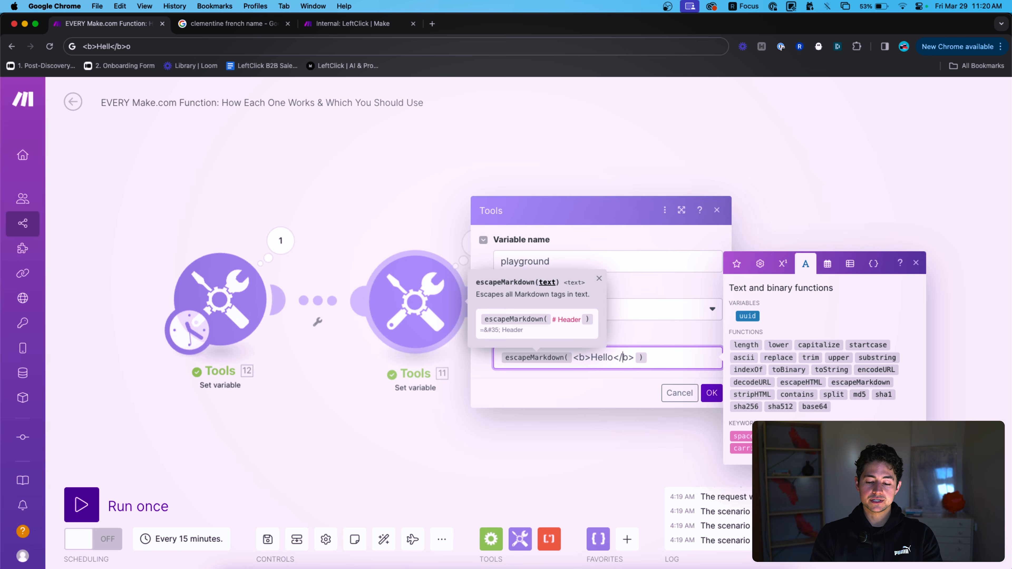
{"action": "key", "text": "shift+Left"}
{"action": "key", "text": "shift+Left"}
{"action": "key", "text": "shift+Left"}
{"action": "key", "text": "shift+Left"}
{"action": "key", "text": "shift+Left"}
{"action": "key", "text": "shift+Left"}
{"action": "key", "text": "shift+Left"}
{"action": "key", "text": "shift+Left"}
{"action": "key", "text": "shift+Left"}
{"action": "key", "text": "shift+Left"}
{"action": "key", "text": "shift+Left"}
{"action": "key", "text": "shift+Left"}
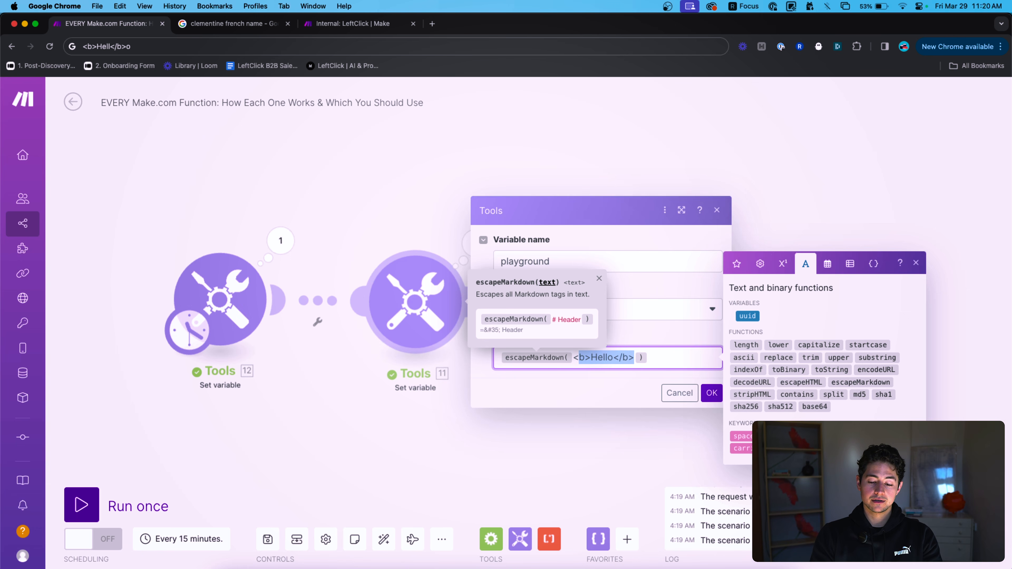
{"action": "key", "text": "Left"}
{"action": "key", "text": "Right"}
{"action": "key", "text": "Right"}
{"action": "key", "text": "BackSpace"}
{"action": "type", "text": "h1"}
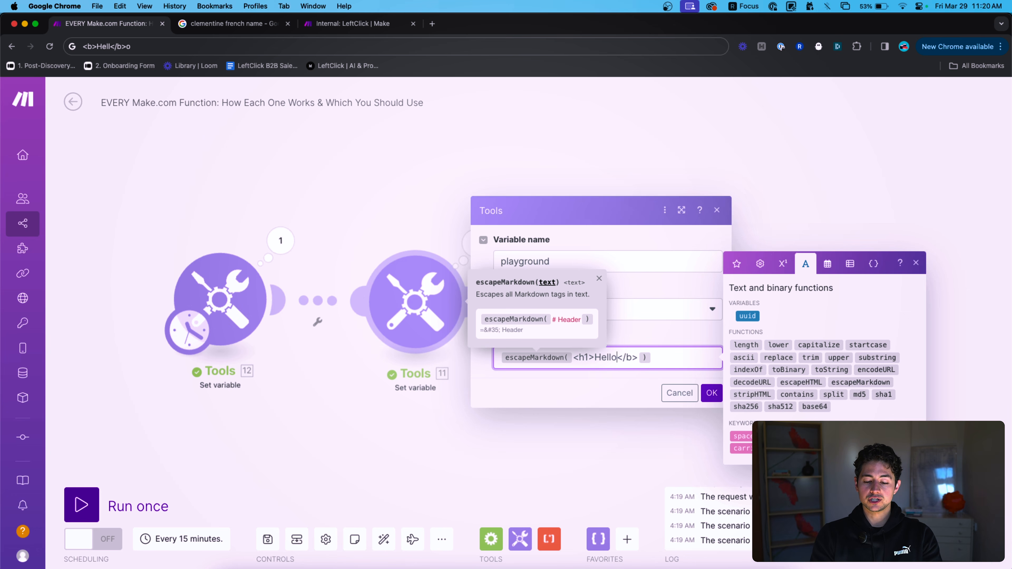
{"action": "key", "text": "BackSpace"}
{"action": "type", "text": "h1"}
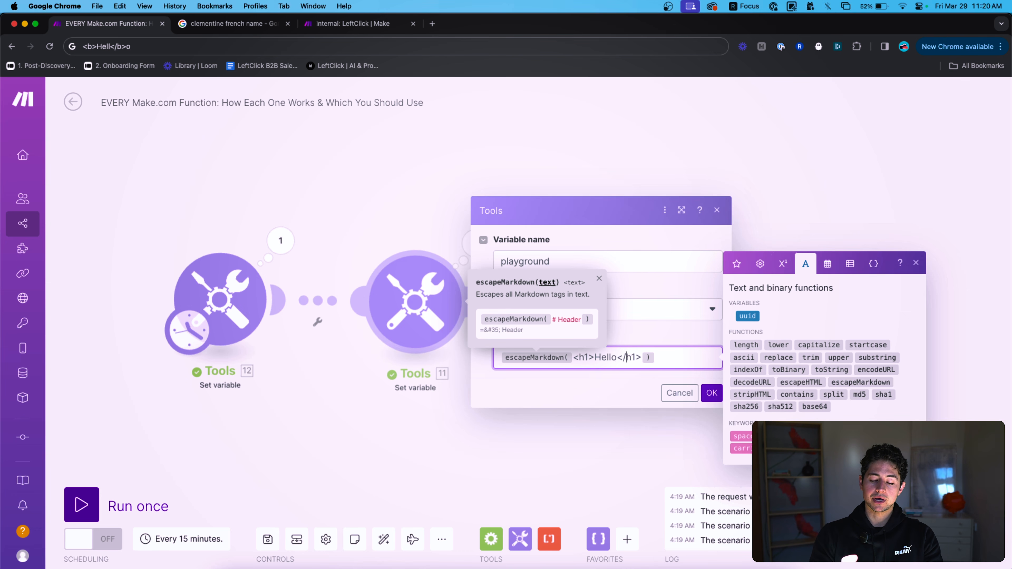
Replace the escapeMarkdown argument with '# Header'.
{"action": "key", "text": "Right"}
{"action": "key", "text": "shift+Left"}
{"action": "key", "text": "shift+Left"}
{"action": "key", "text": "shift+Left"}
{"action": "key", "text": "shift+Left"}
{"action": "key", "text": "shift+Left"}
{"action": "key", "text": "shift+Left"}
{"action": "key", "text": "shift+Left"}
{"action": "key", "text": "shift+Left"}
{"action": "key", "text": "shift+Left"}
{"action": "key", "text": "shift+Left"}
{"action": "key", "text": "shift+Left"}
{"action": "key", "text": "shift+Left"}
{"action": "key", "text": "shift+Left"}
{"action": "key", "text": "shift+Left"}
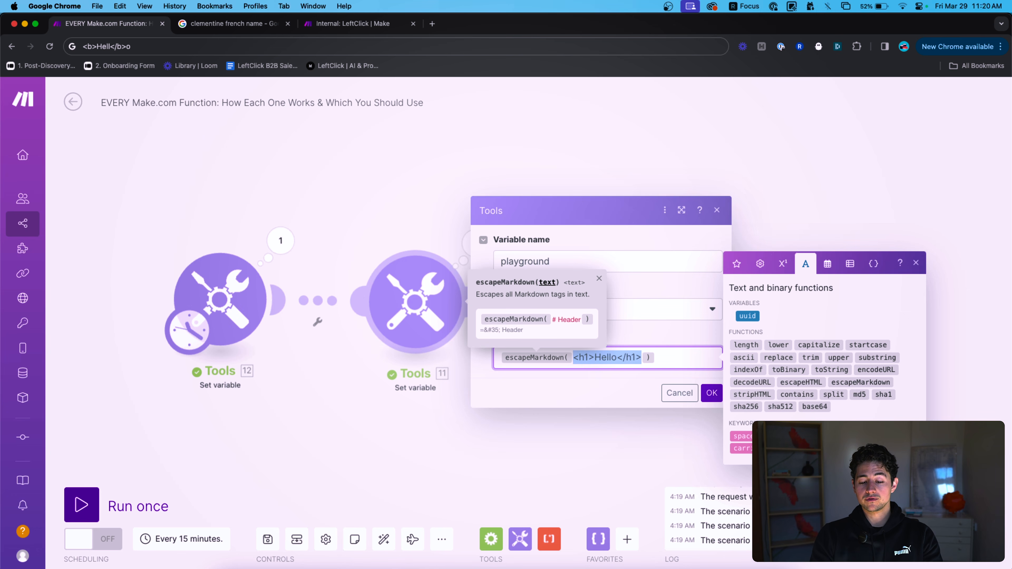
{"action": "key", "text": "BackSpace"}
{"action": "type", "text": "# Header"}
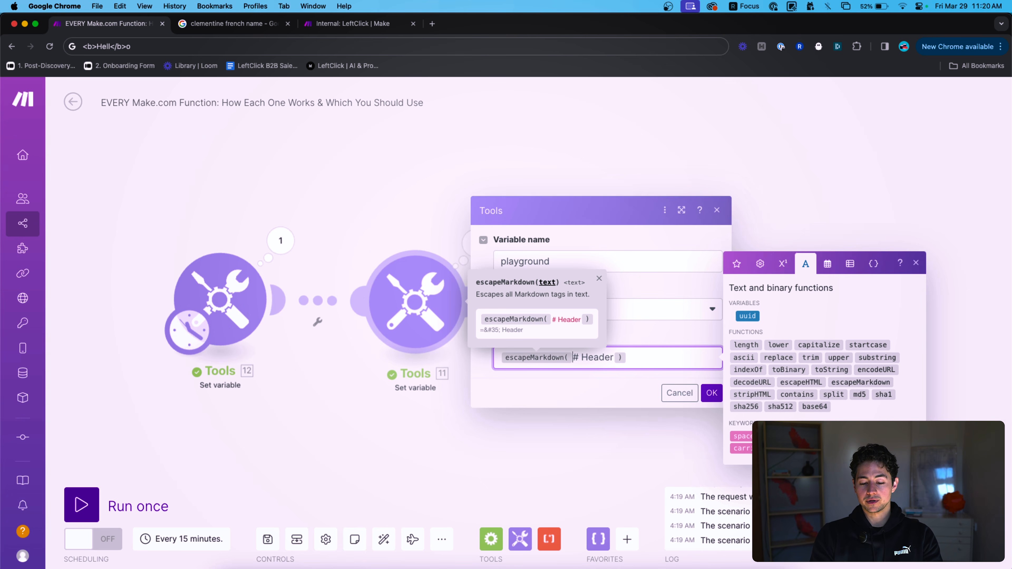
{"action": "left_click_drag", "start_coordinate": [578, 357], "coordinate": [604, 357]}
{"action": "key", "text": "super+a"}
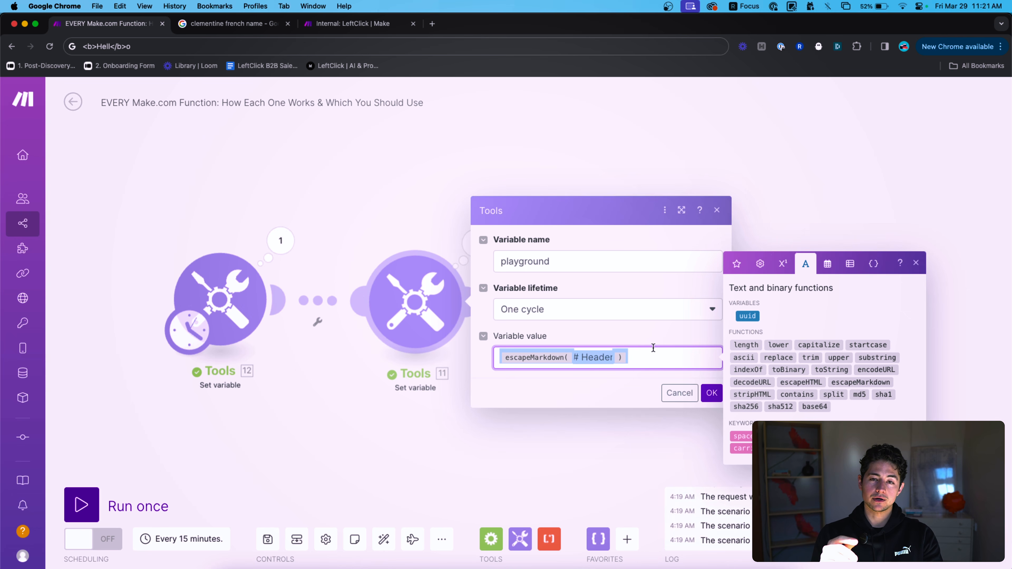
{"action": "left_click", "coordinate": [578, 357]}
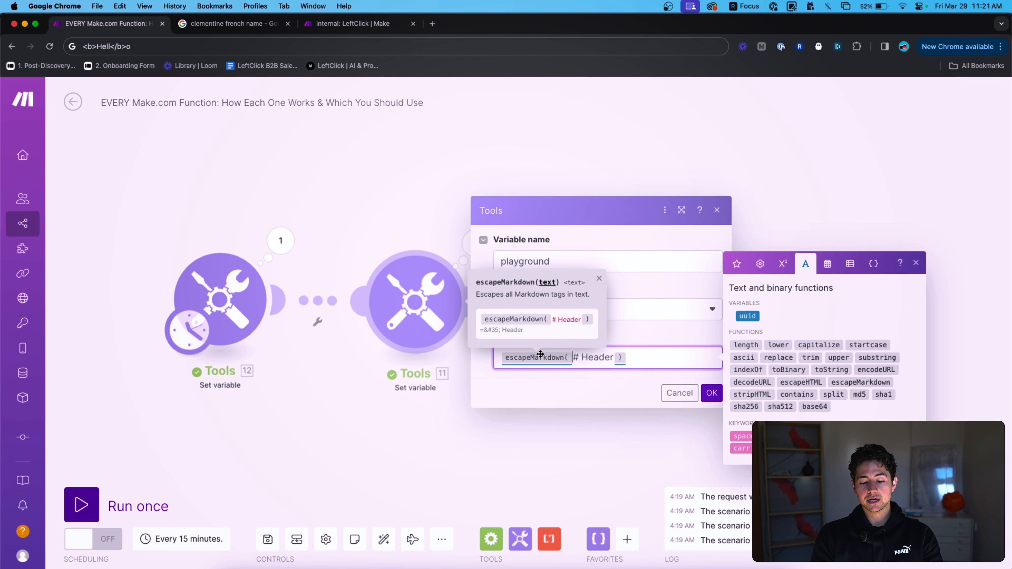
{"action": "scroll", "coordinate": [594, 365], "scroll_direction": "up", "scroll_amount": 5}
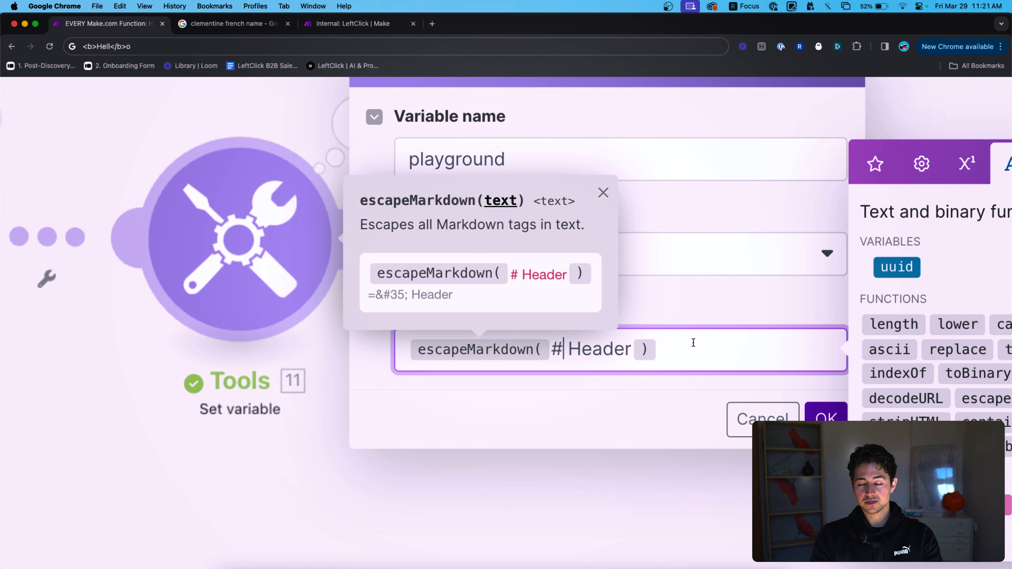
{"action": "scroll", "coordinate": [703, 347], "scroll_direction": "down", "scroll_amount": 5}
Swap the formula for stripHTML and save the variable settings.
{"action": "left_click", "coordinate": [656, 357]}
{"action": "key", "text": "super+a"}
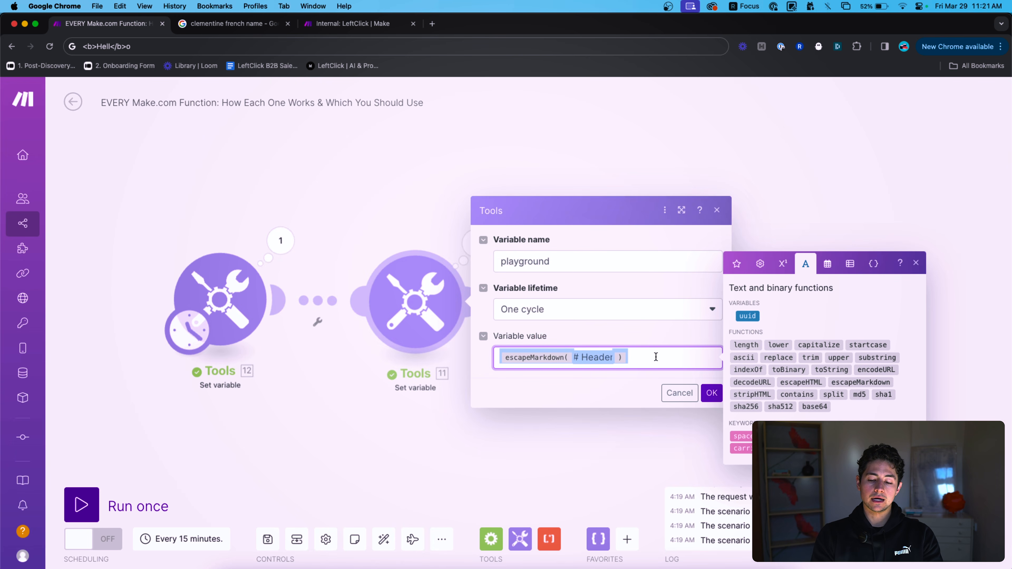
{"action": "key", "text": "BackSpace"}
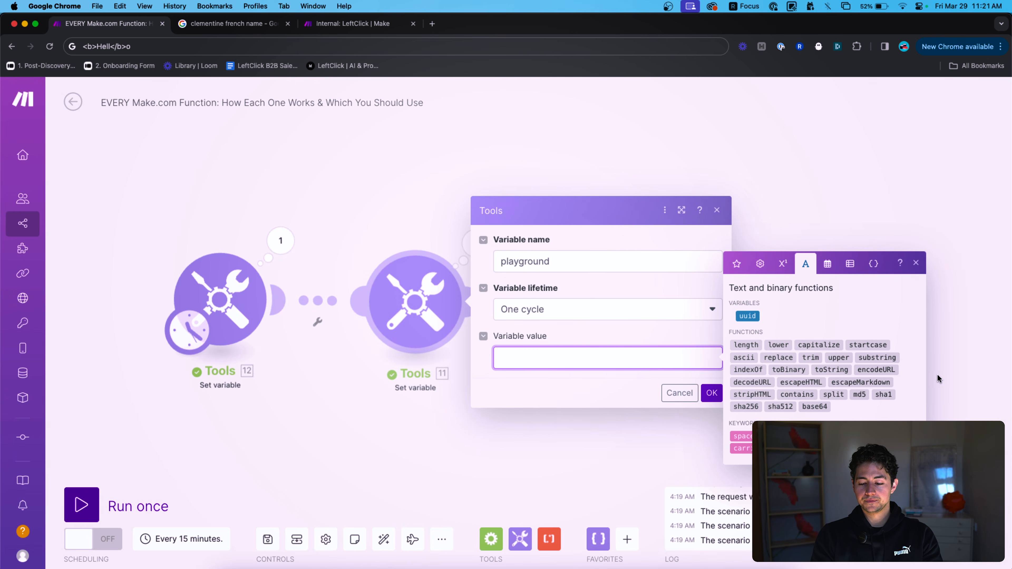
{"action": "left_click", "coordinate": [762, 394]}
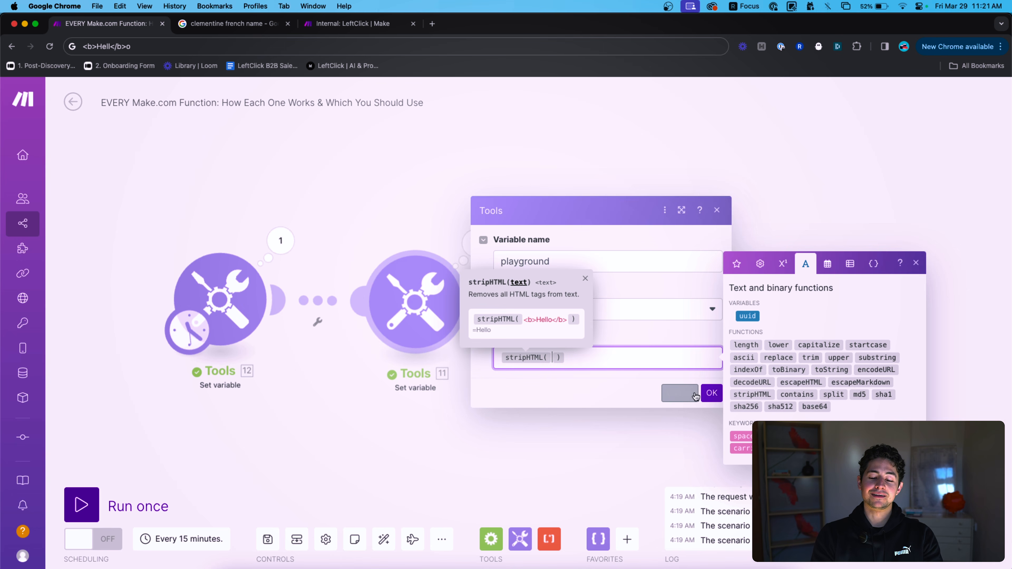
{"action": "left_click", "coordinate": [712, 393]}
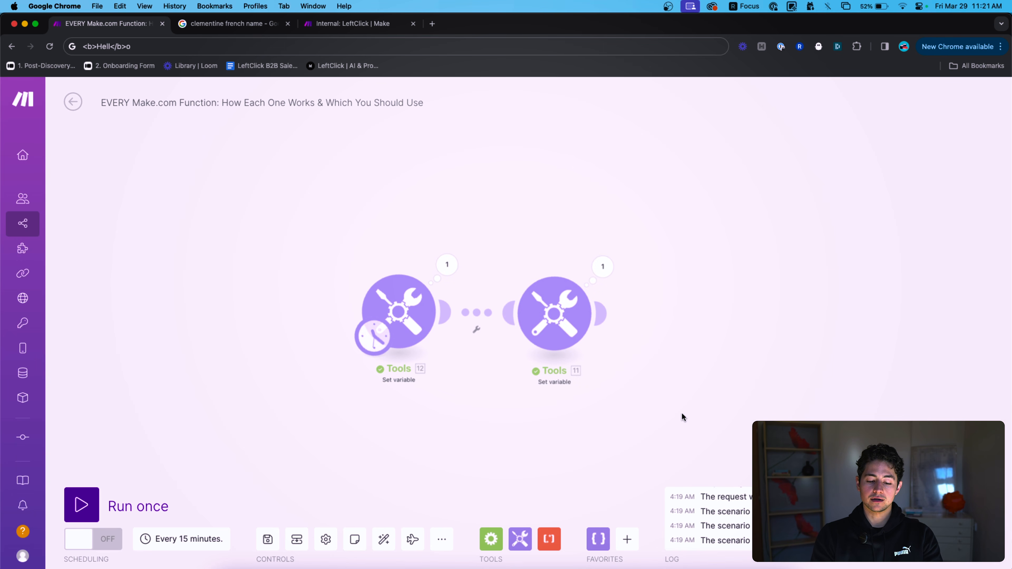
{"action": "left_click", "coordinate": [628, 540]}
{"action": "type", "text": "http"}
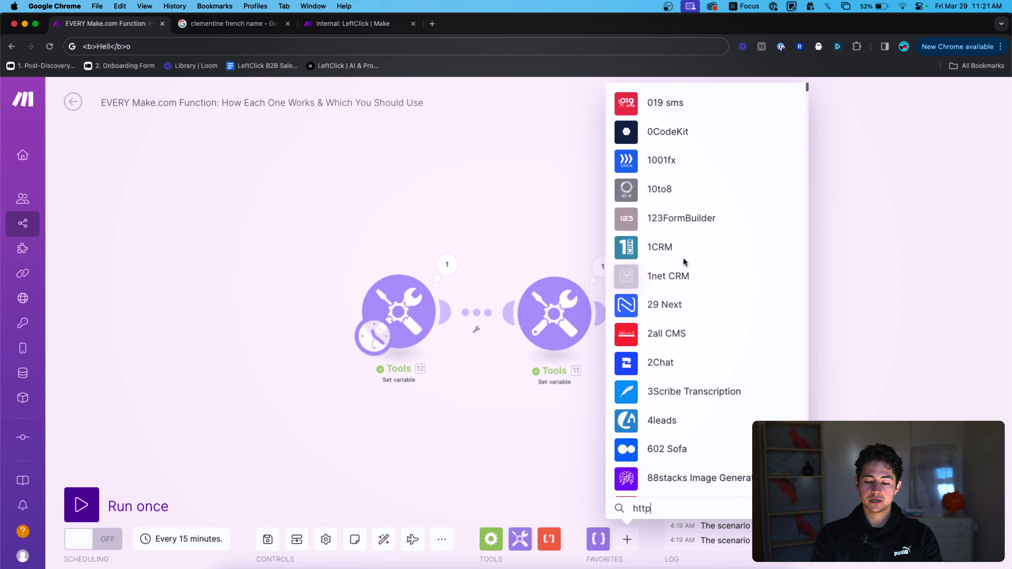
{"action": "left_click", "coordinate": [657, 392]}
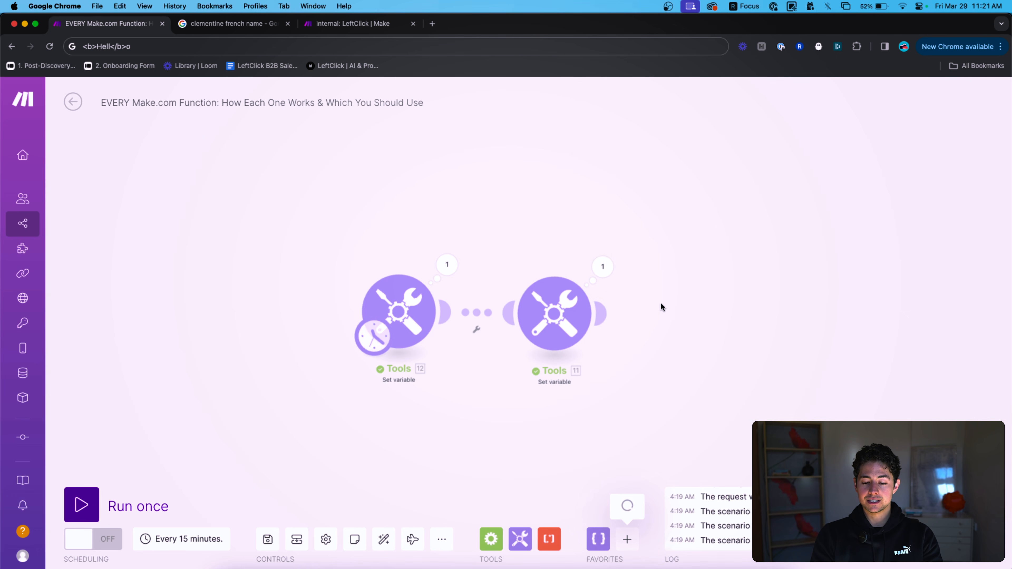
{"action": "left_click", "coordinate": [654, 135]}
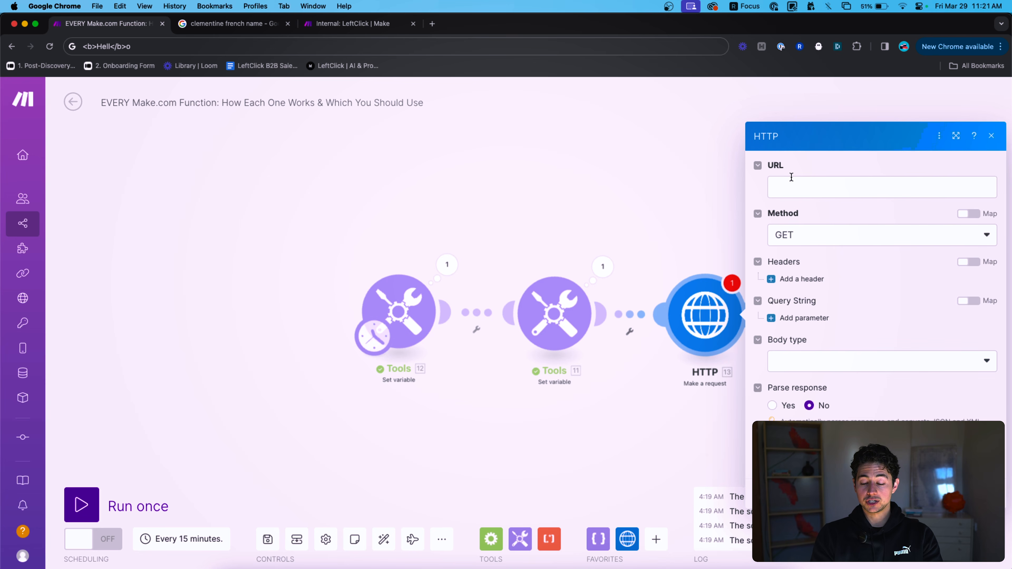
{"action": "left_click", "coordinate": [900, 177]}
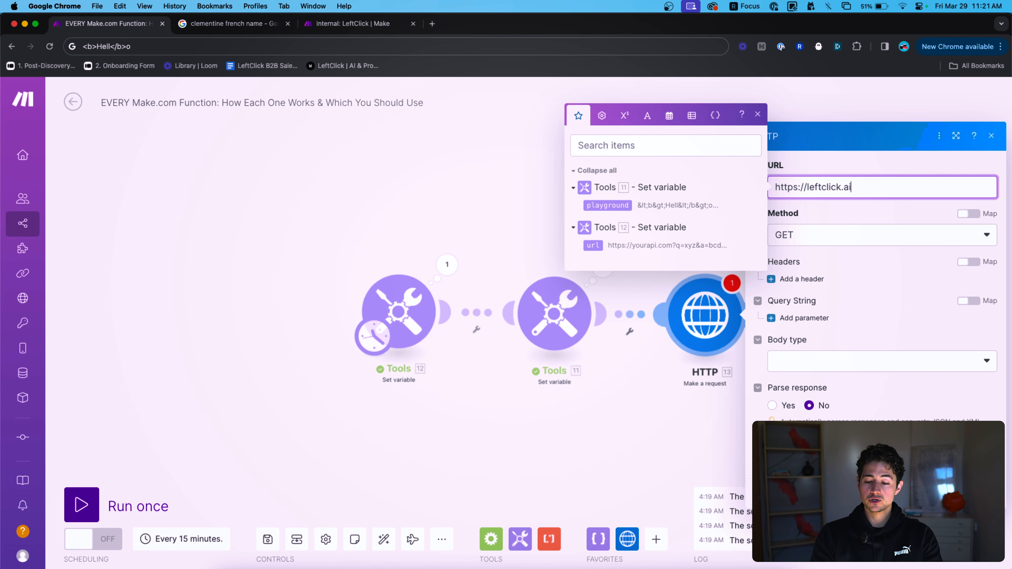
{"action": "key", "text": "Return"}
{"action": "left_click_drag", "start_coordinate": [843, 302], "coordinate": [689, 297]}
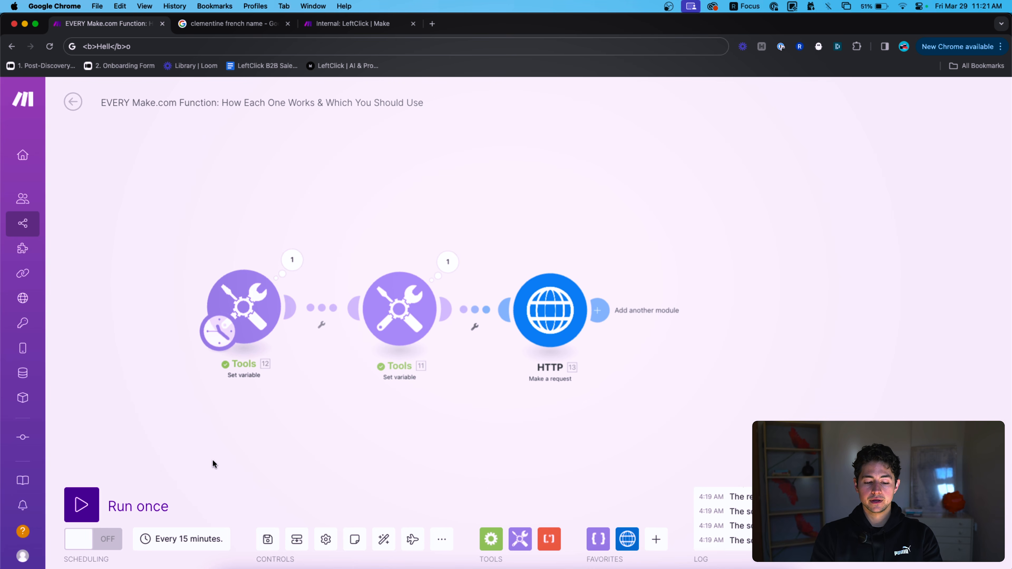
{"action": "right_click", "coordinate": [530, 308]}
{"action": "left_click", "coordinate": [558, 276]}
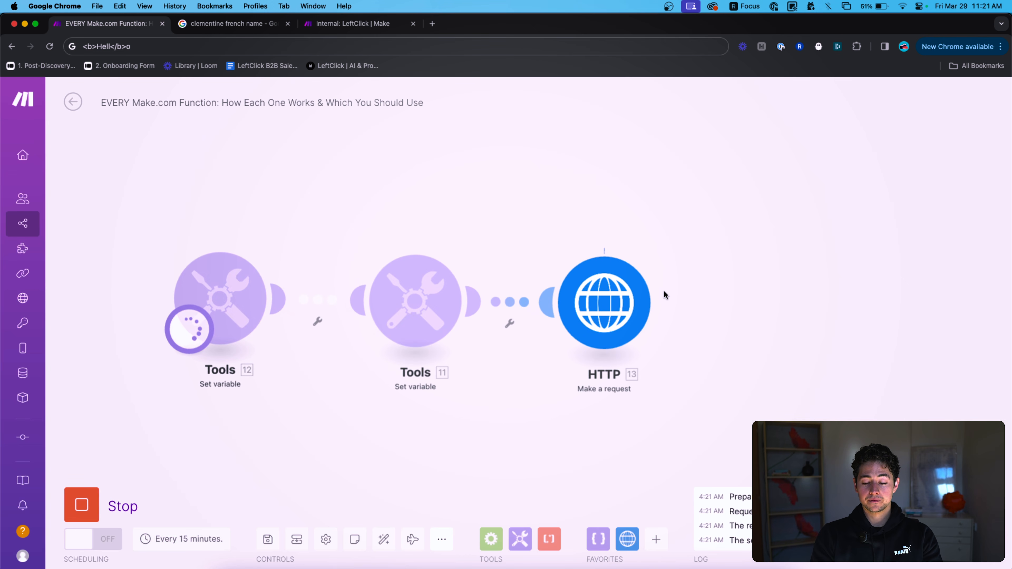
Expand the HTTP module's returned Data and scroll through the full HTML page.
{"action": "left_click", "coordinate": [664, 244]}
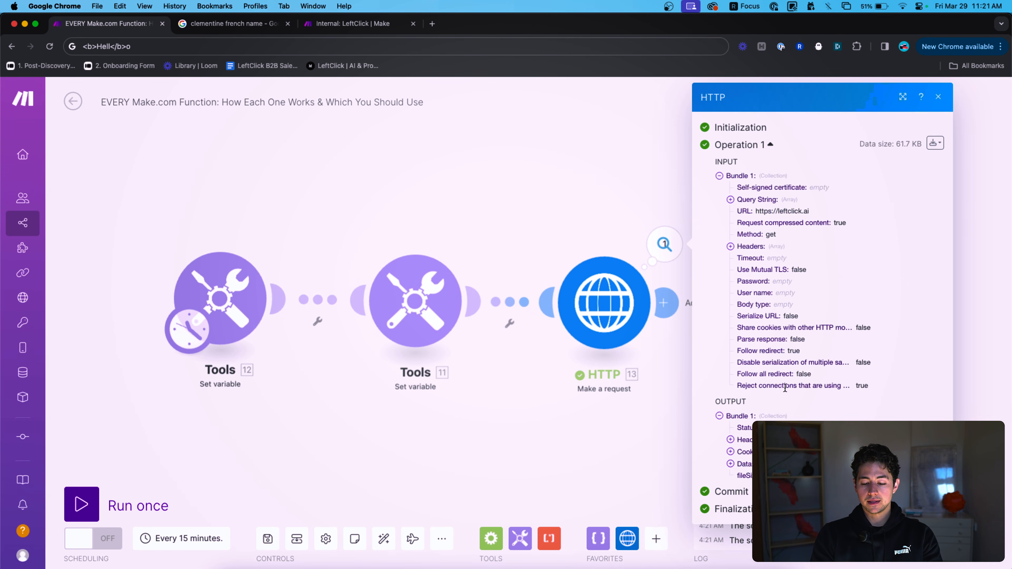
{"action": "left_click", "coordinate": [748, 469]}
{"action": "scroll", "coordinate": [793, 239], "scroll_direction": "down", "scroll_amount": 10}
{"action": "triple_click", "coordinate": [792, 153]}
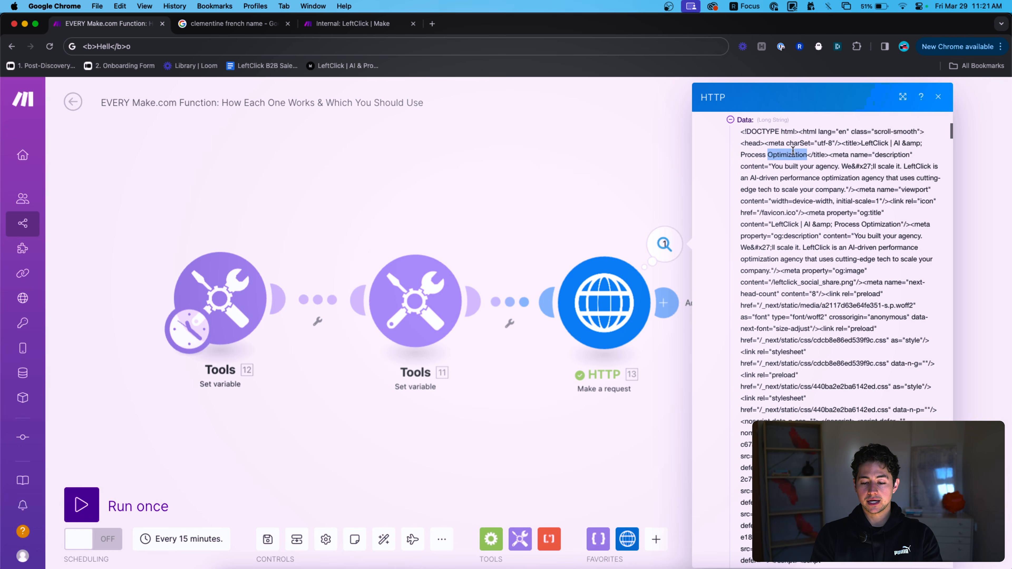
{"action": "scroll", "coordinate": [848, 130], "scroll_direction": "up", "scroll_amount": 5}
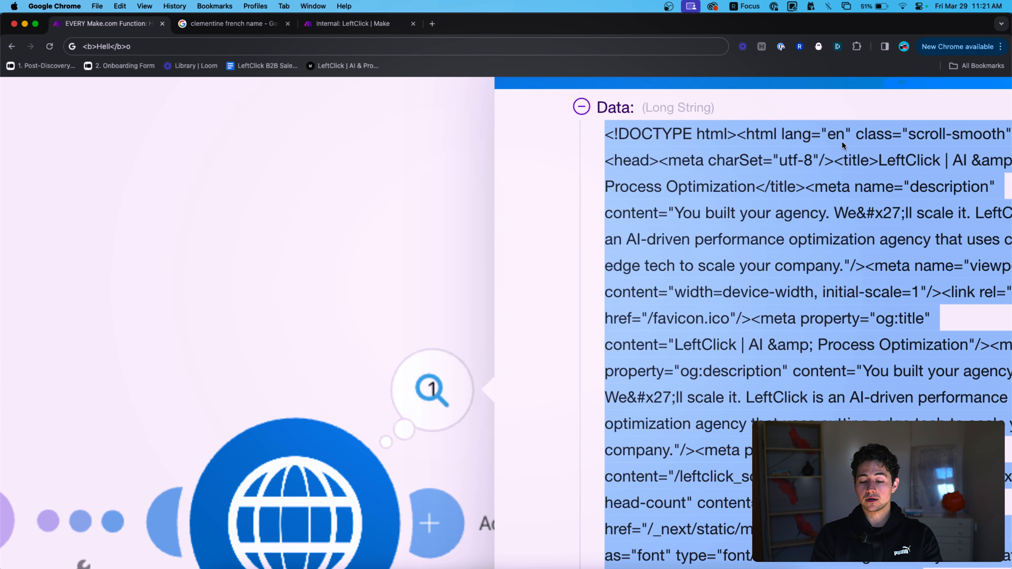
{"action": "scroll", "coordinate": [841, 140], "scroll_direction": "right", "scroll_amount": 3}
{"action": "scroll", "coordinate": [841, 141], "scroll_direction": "down", "scroll_amount": 2}
{"action": "scroll", "coordinate": [842, 141], "scroll_direction": "down", "scroll_amount": 10}
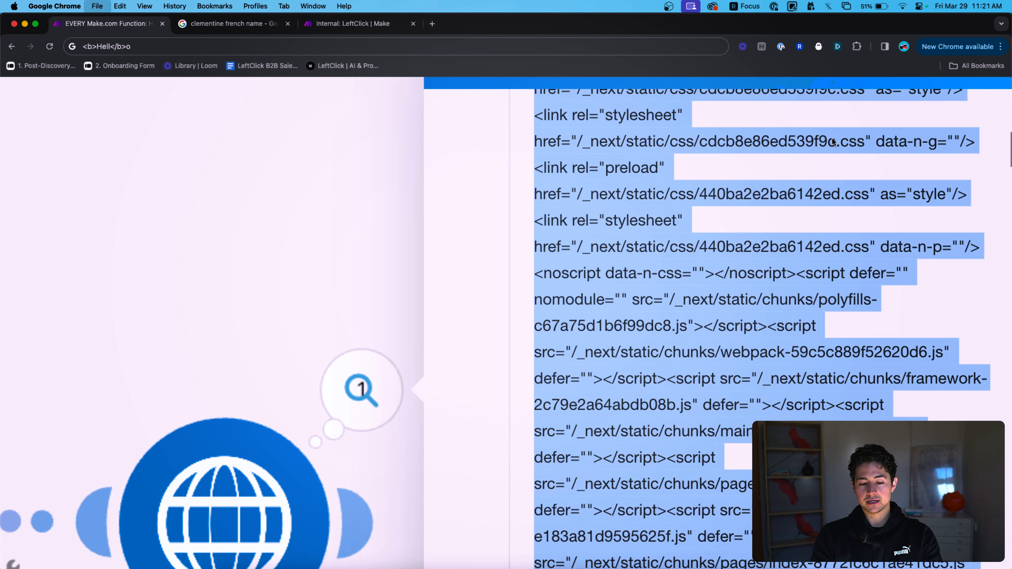
Load leftclick.ai in a new browser tab to compare, then close it.
{"action": "key", "text": "super+t"}
{"action": "type", "text": "leftclick.ai"}
{"action": "key", "text": "Return"}
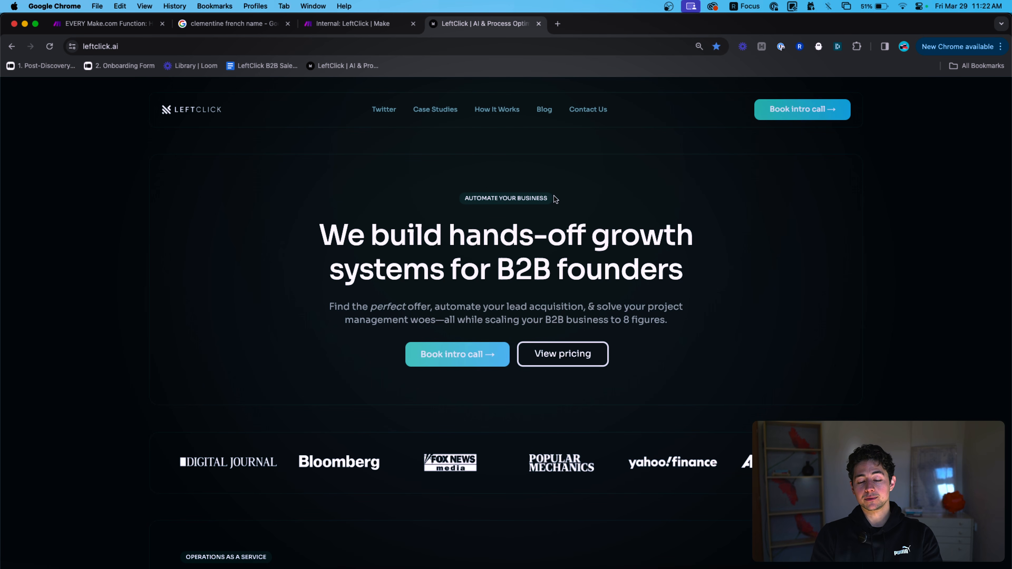
{"action": "key", "text": "super+w"}
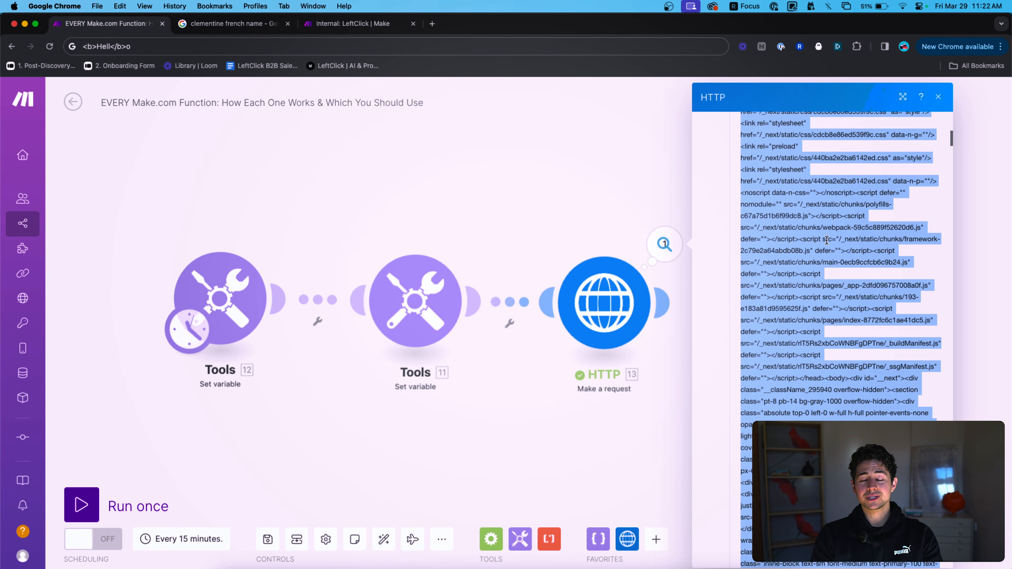
Close the HTTP output and double-check the HTTP module's URL setting.
{"action": "scroll", "coordinate": [827, 241], "scroll_direction": "up", "scroll_amount": 3}
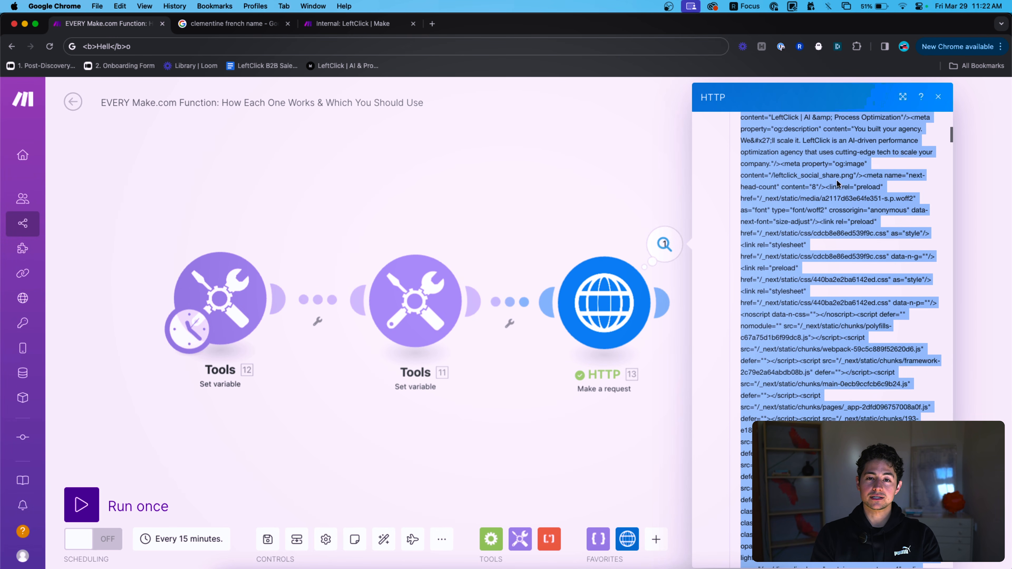
{"action": "scroll", "coordinate": [837, 184], "scroll_direction": "up", "scroll_amount": 8}
{"action": "scroll", "coordinate": [794, 328], "scroll_direction": "down", "scroll_amount": 20}
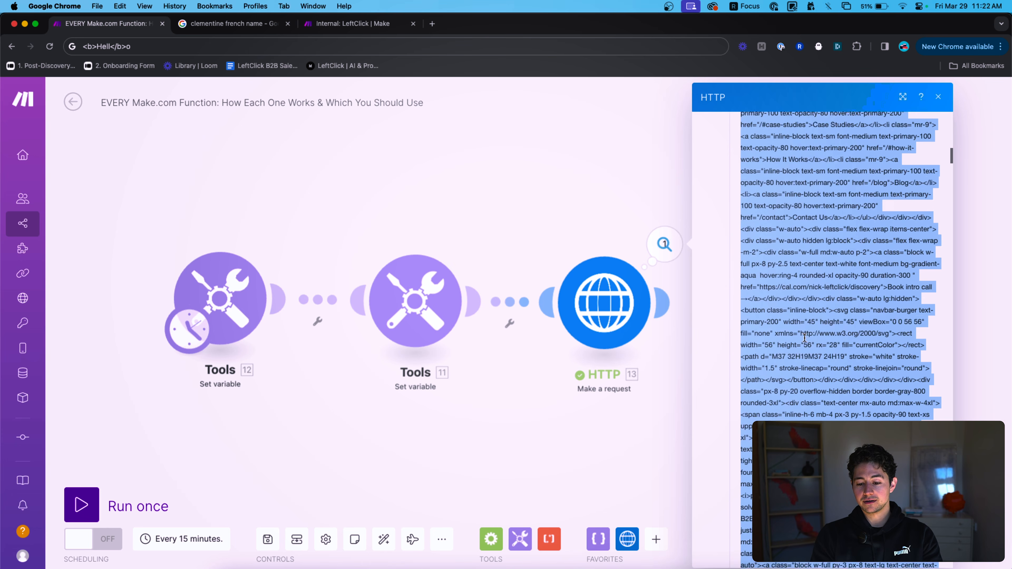
{"action": "scroll", "coordinate": [804, 338], "scroll_direction": "down", "scroll_amount": 20}
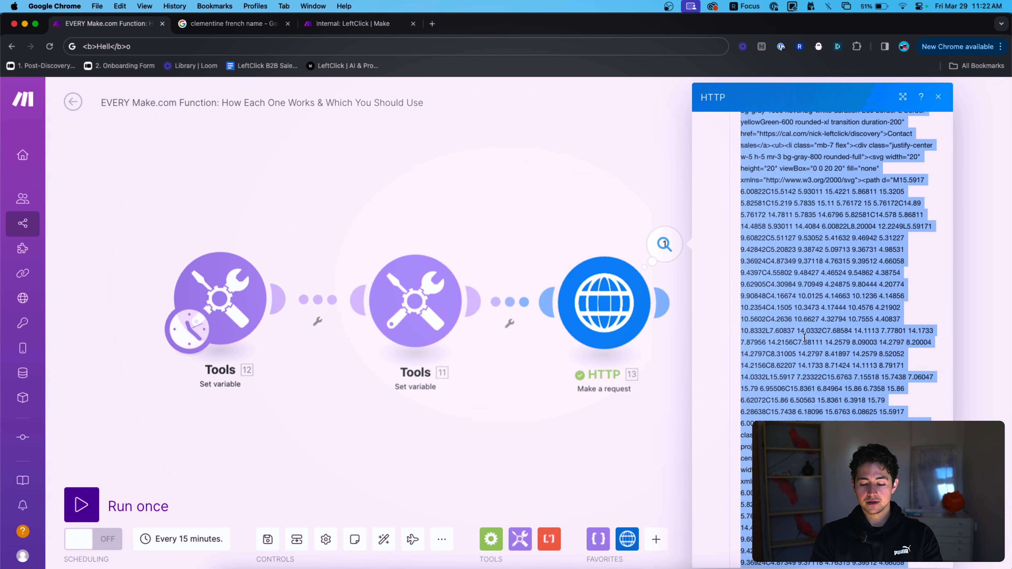
{"action": "left_click", "coordinate": [562, 233]}
{"action": "scroll", "coordinate": [617, 285], "scroll_direction": "down", "scroll_amount": 10}
{"action": "scroll", "coordinate": [622, 292], "scroll_direction": "up", "scroll_amount": 10}
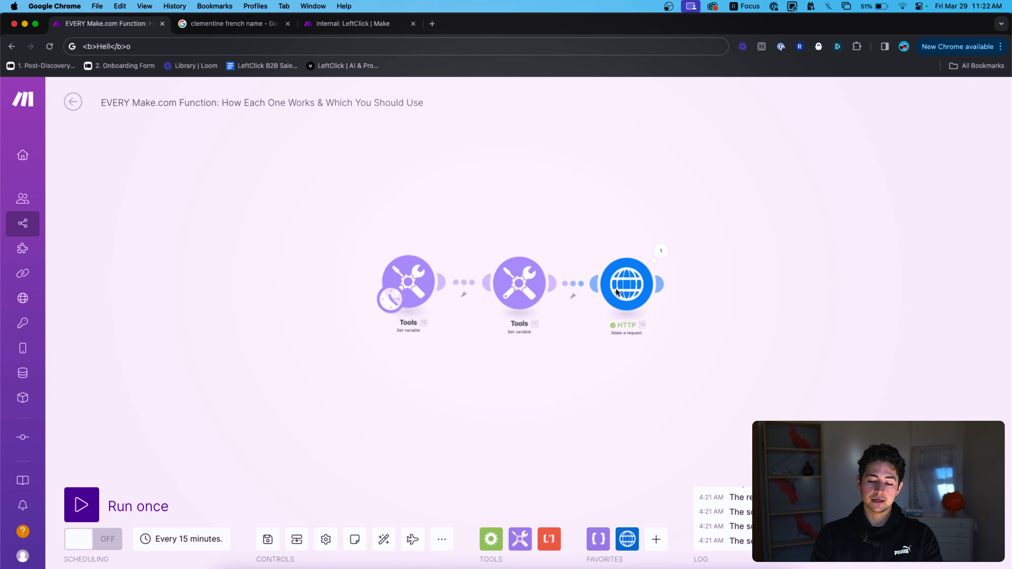
{"action": "scroll", "coordinate": [581, 286], "scroll_direction": "up", "scroll_amount": 3}
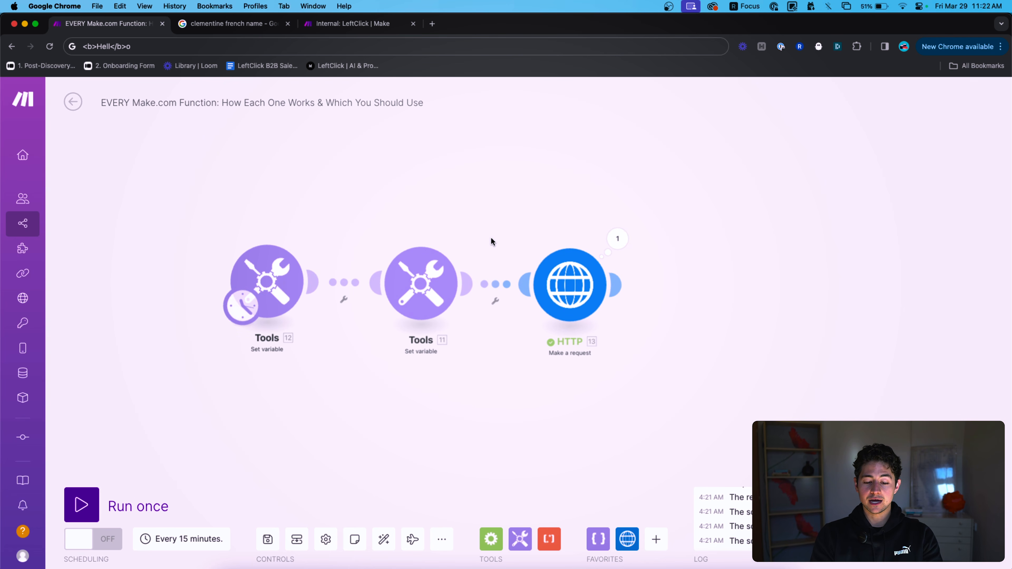
{"action": "left_click", "coordinate": [548, 267]}
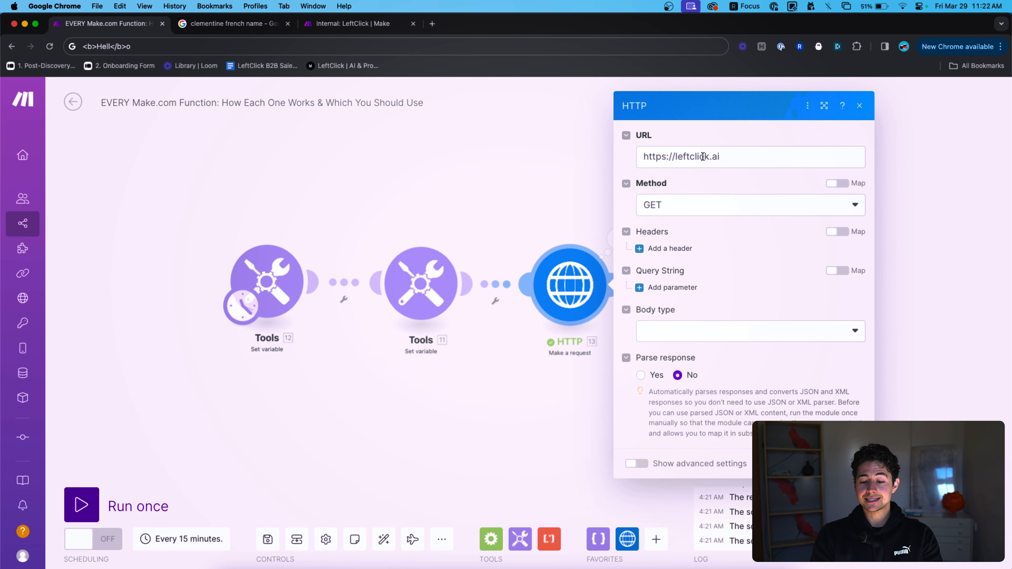
{"action": "left_click", "coordinate": [553, 203]}
Copy Tools 11 after HTTP, map 13. Data into stripHTML, save and run once.
{"action": "left_click_drag", "start_coordinate": [467, 226], "coordinate": [362, 351]}
{"action": "key", "text": "super+c"}
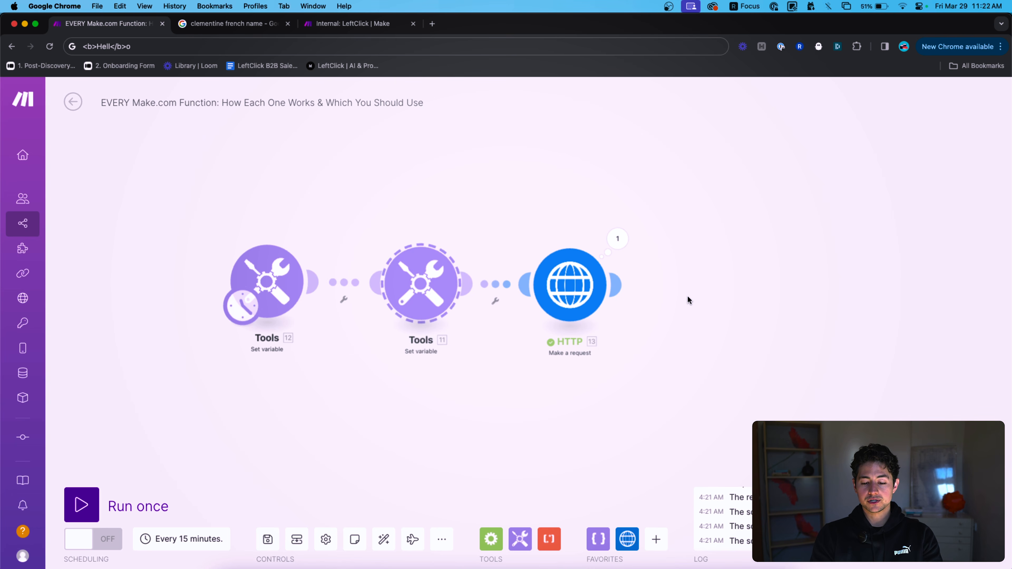
{"action": "key", "text": "super+v"}
{"action": "left_click_drag", "start_coordinate": [777, 410], "coordinate": [630, 410]}
{"action": "left_click_drag", "start_coordinate": [623, 311], "coordinate": [665, 296]}
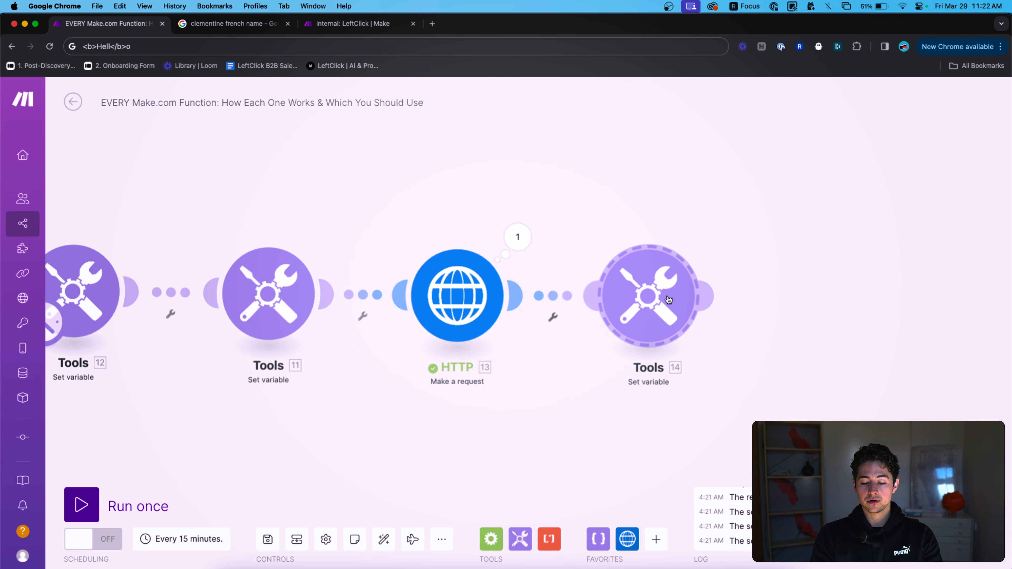
{"action": "left_click", "coordinate": [666, 296]}
{"action": "left_click", "coordinate": [828, 346]}
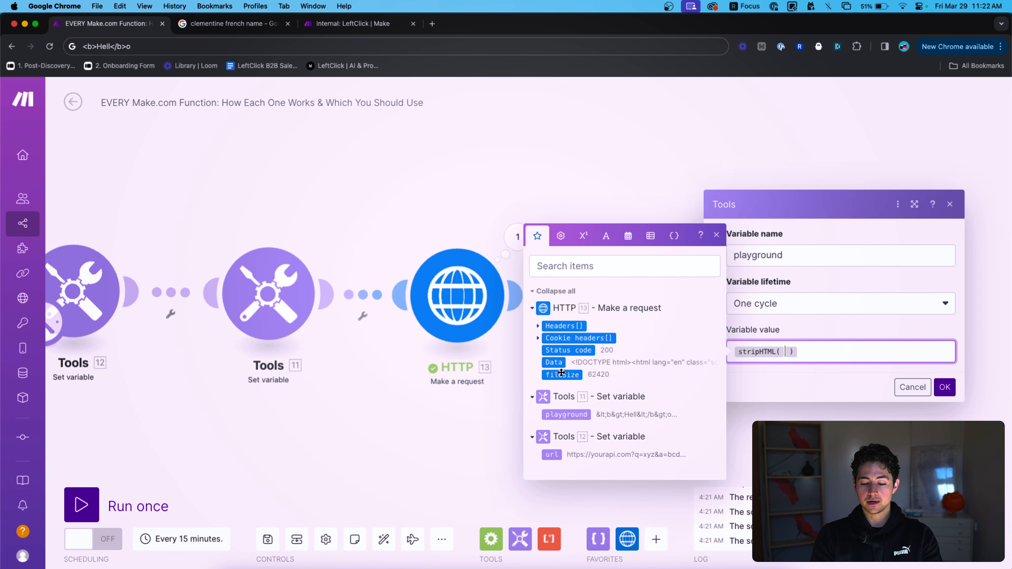
{"action": "left_click", "coordinate": [553, 362]}
{"action": "left_click", "coordinate": [939, 390]}
{"action": "left_click", "coordinate": [81, 504]}
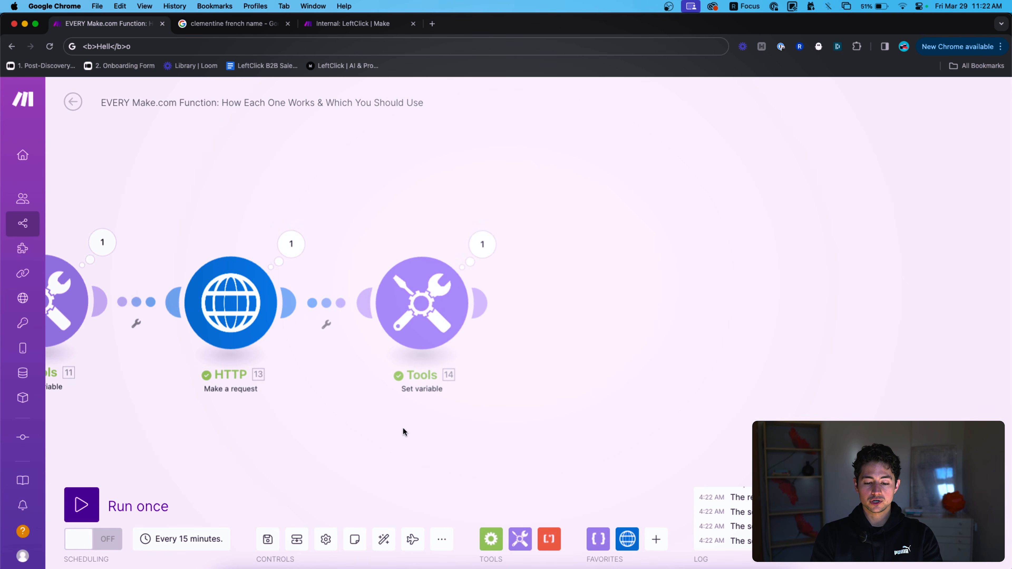
Review the HTTP module's raw HTML output, including the Process Optimization page title.
{"action": "left_click", "coordinate": [291, 244]}
{"action": "left_click", "coordinate": [371, 464]}
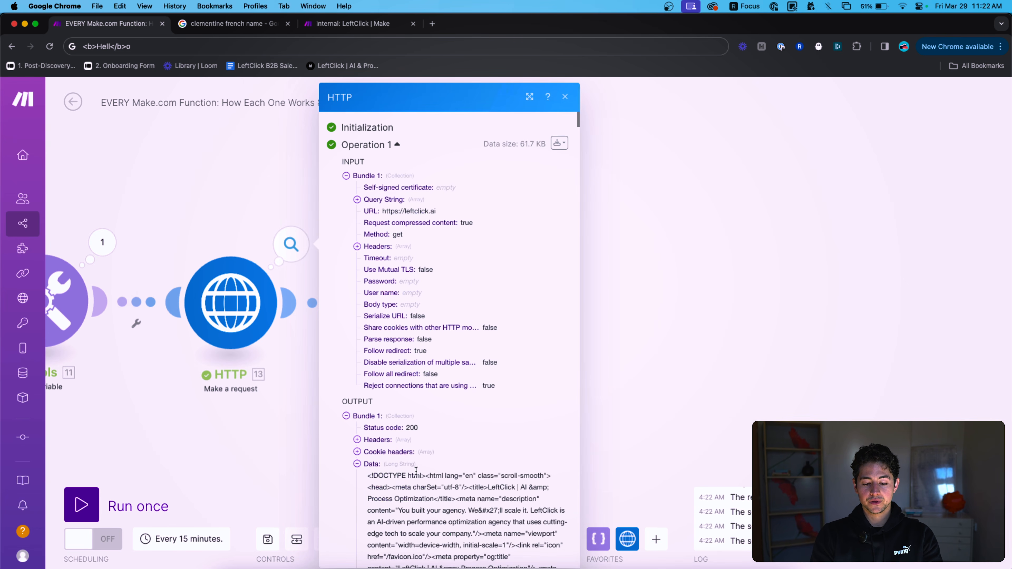
{"action": "scroll", "coordinate": [429, 322], "scroll_direction": "down", "scroll_amount": 5}
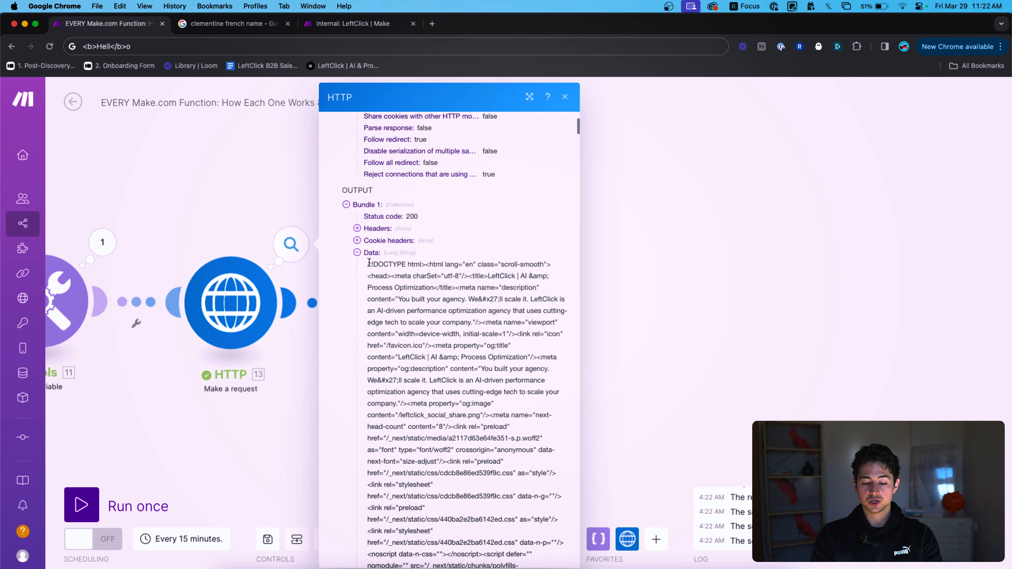
{"action": "left_click_drag", "start_coordinate": [369, 262], "coordinate": [511, 372]}
{"action": "scroll", "coordinate": [449, 341], "scroll_direction": "down", "scroll_amount": 2}
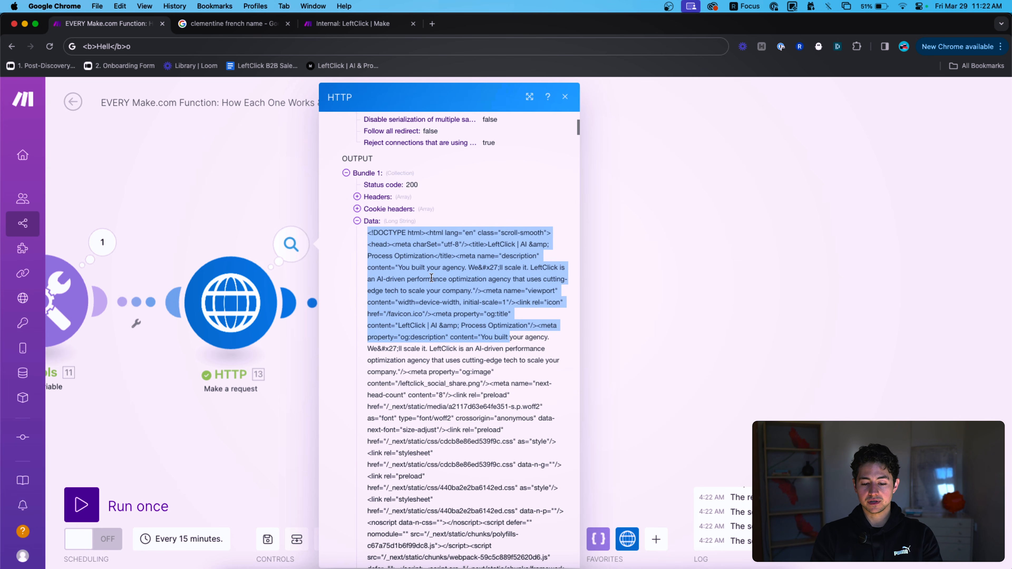
{"action": "left_click", "coordinate": [439, 260]}
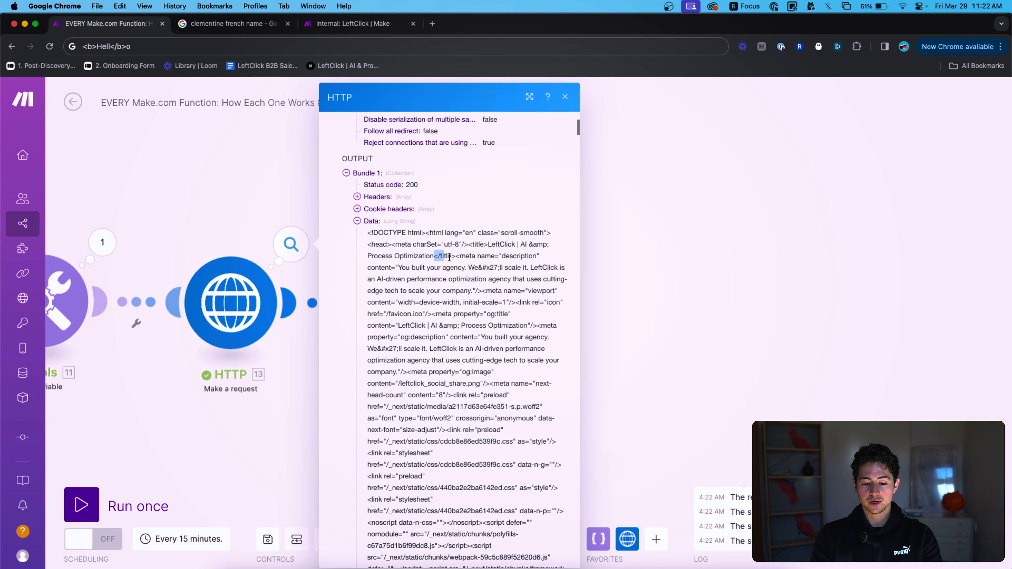
{"action": "left_click_drag", "start_coordinate": [441, 257], "coordinate": [379, 254]}
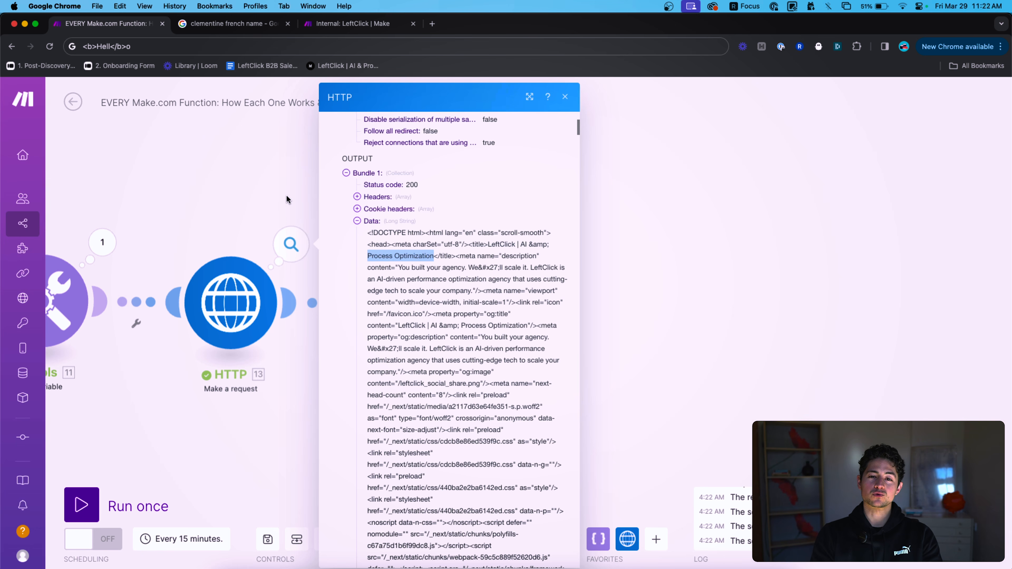
{"action": "left_click", "coordinate": [287, 199]}
Expand Tools 14's playground output and scroll through the tag-free leftclick.ai page text.
{"action": "left_click", "coordinate": [423, 290]}
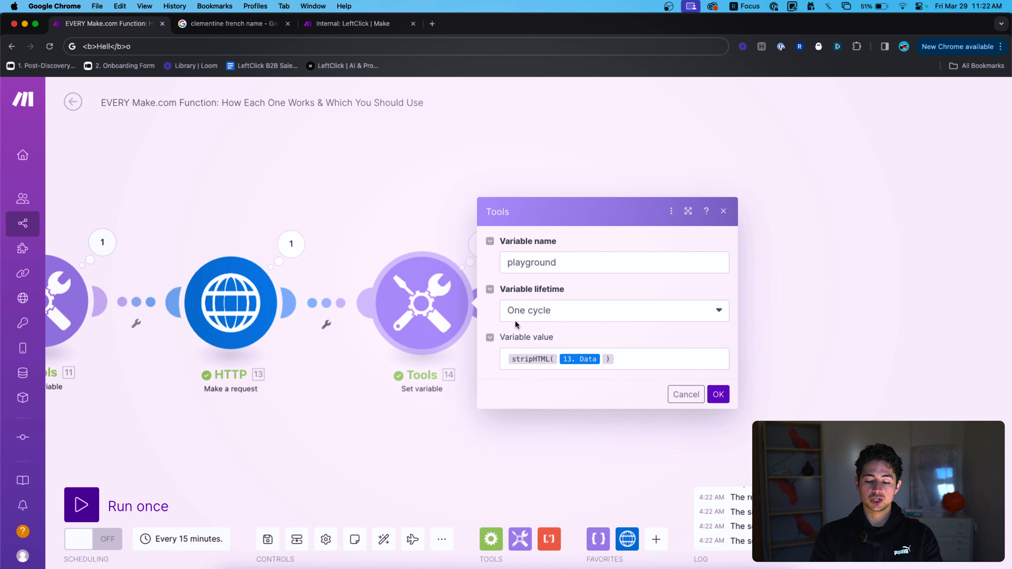
{"action": "left_click", "coordinate": [471, 245]}
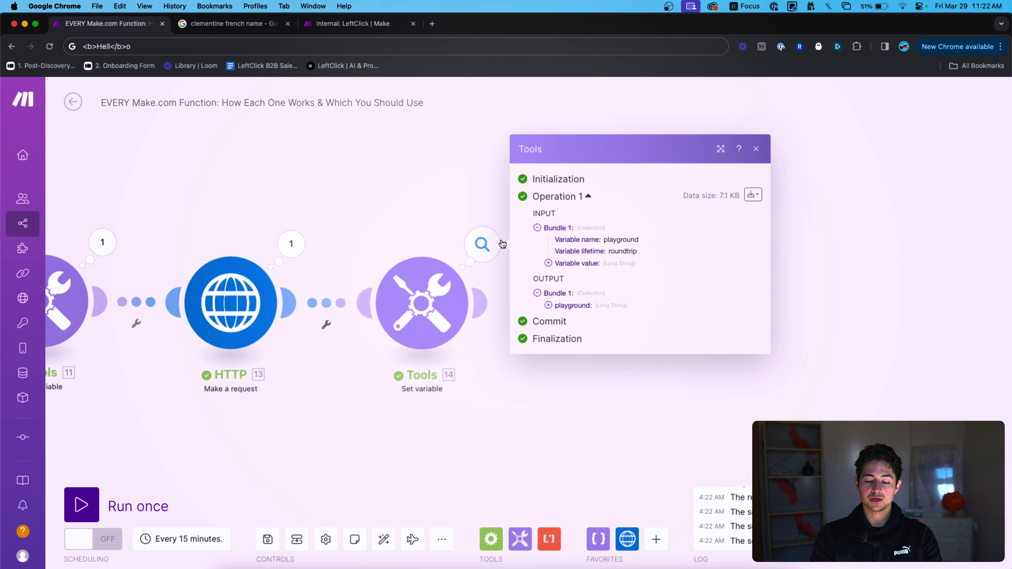
{"action": "left_click", "coordinate": [565, 307]}
{"action": "left_click_drag", "start_coordinate": [560, 268], "coordinate": [674, 323]}
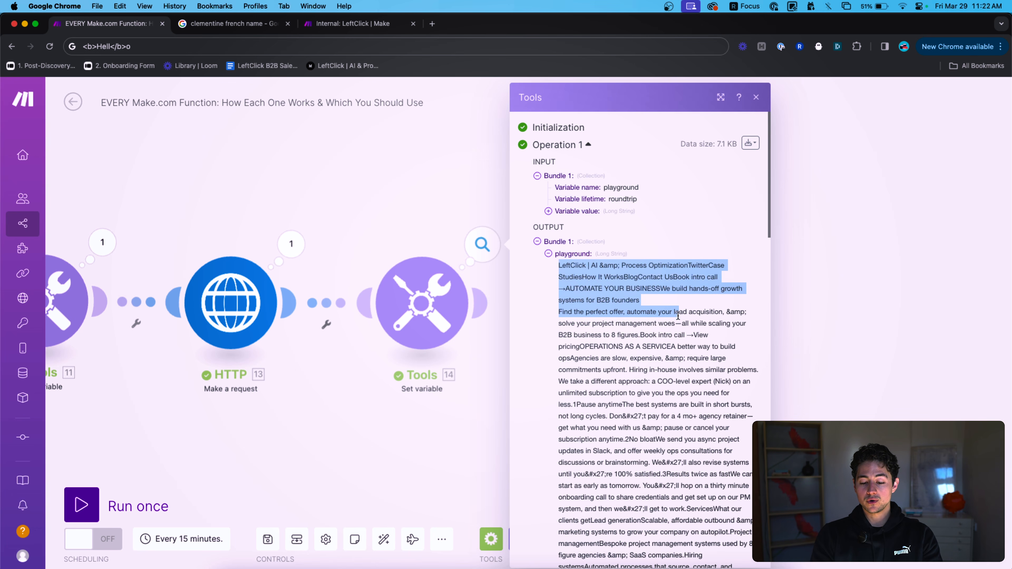
{"action": "scroll", "coordinate": [676, 322], "scroll_direction": "down", "scroll_amount": 3}
{"action": "scroll", "coordinate": [676, 322], "scroll_direction": "down", "scroll_amount": 15}
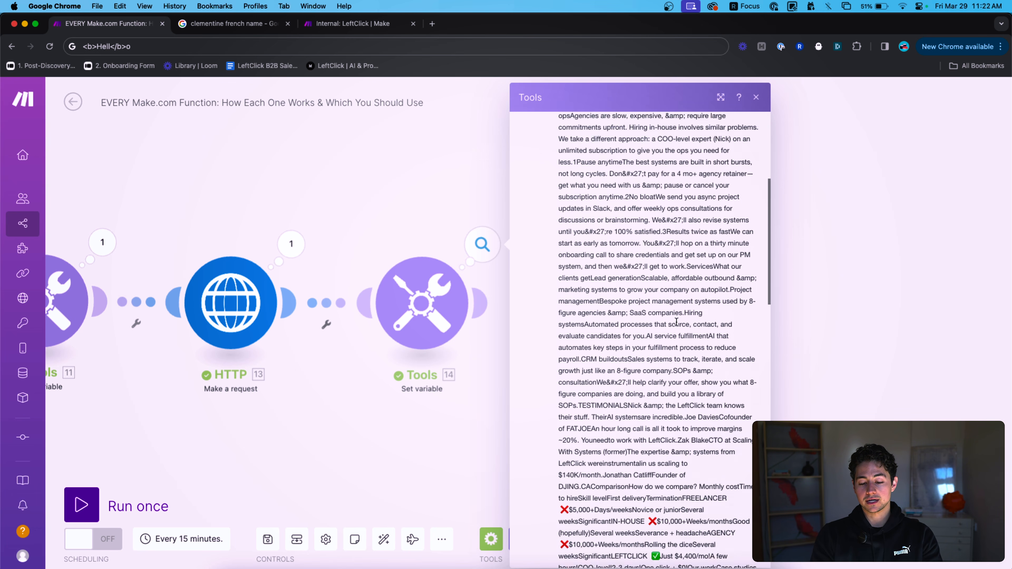
{"action": "scroll", "coordinate": [676, 322], "scroll_direction": "down", "scroll_amount": 10}
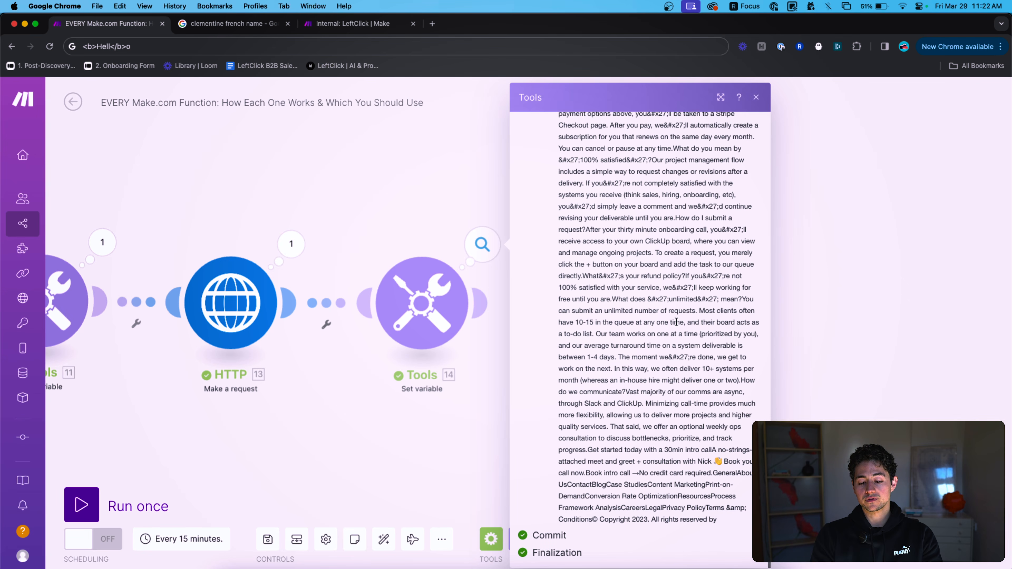
{"action": "left_click", "coordinate": [735, 519], "text": "shift"}
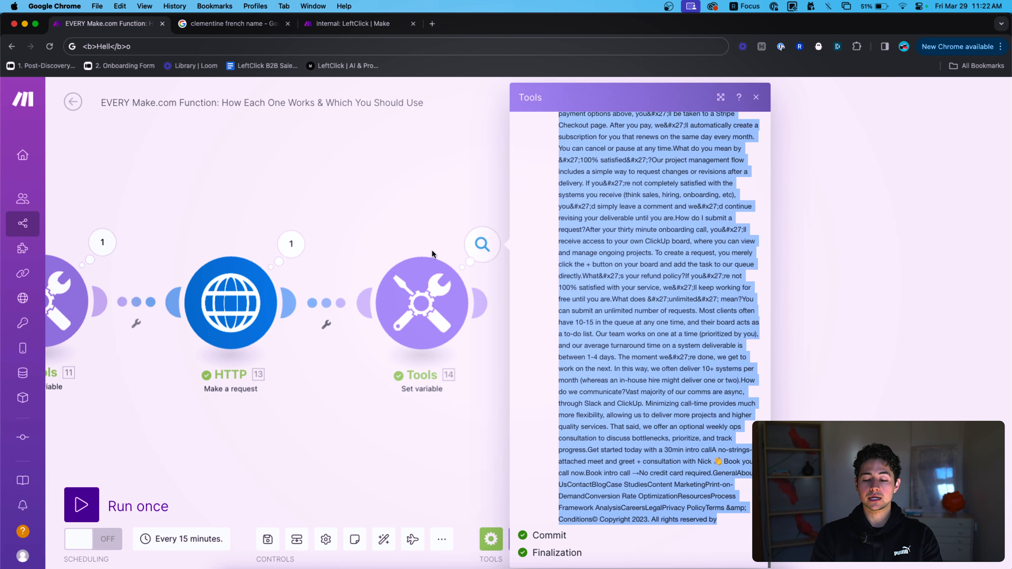
{"action": "left_click", "coordinate": [481, 245]}
Confirm the Set variable settings unchanged and pan to show all four modules.
{"action": "left_click", "coordinate": [425, 312]}
{"action": "left_click", "coordinate": [403, 236]}
{"action": "scroll", "coordinate": [403, 237], "scroll_direction": "down", "scroll_amount": 3}
{"action": "left_click_drag", "start_coordinate": [403, 236], "coordinate": [561, 240]}
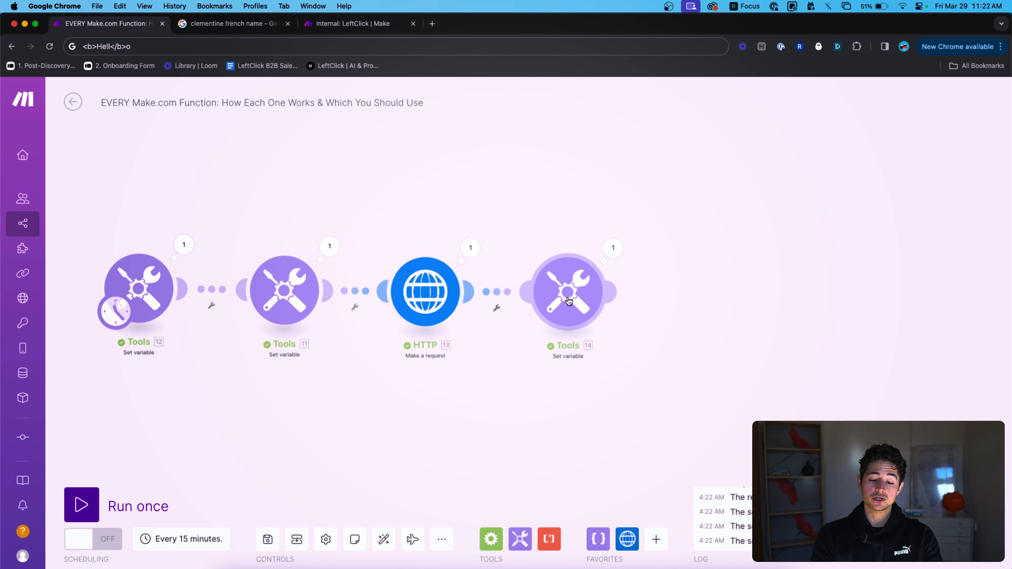
{"action": "left_click_drag", "start_coordinate": [569, 301], "coordinate": [560, 301]}
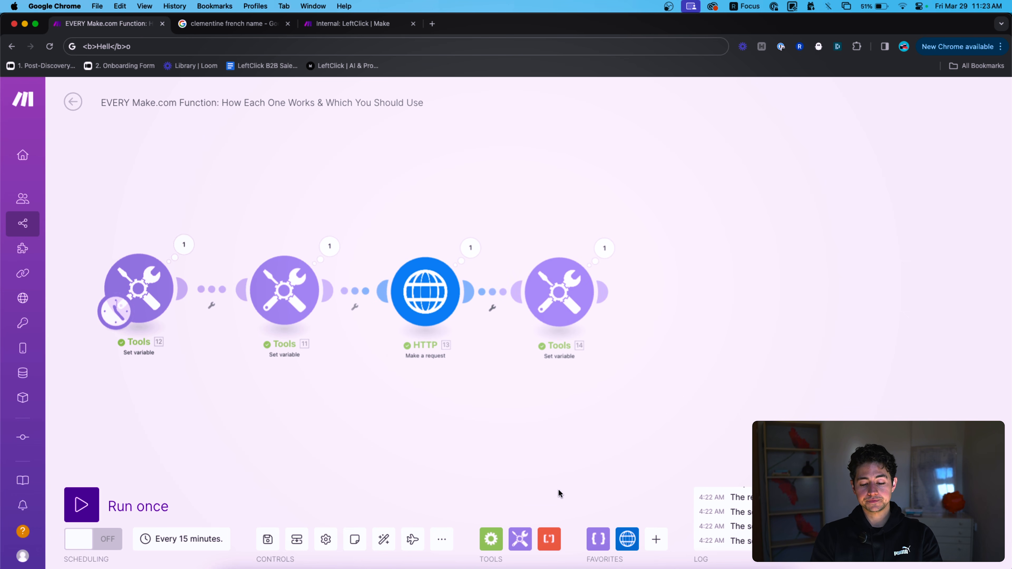
{"action": "left_click", "coordinate": [549, 539]}
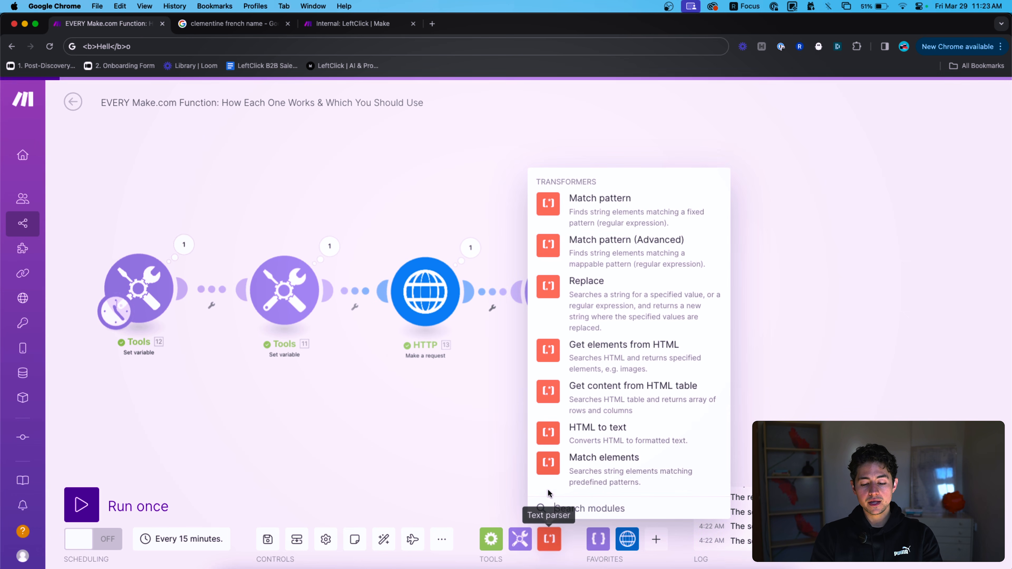
{"action": "left_click", "coordinate": [623, 437]}
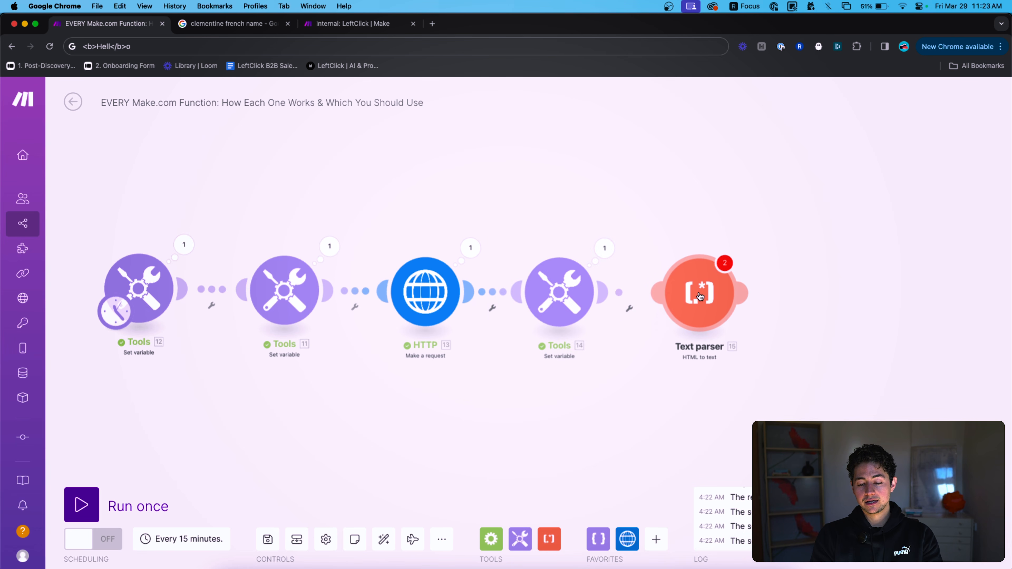
{"action": "left_click", "coordinate": [834, 309]}
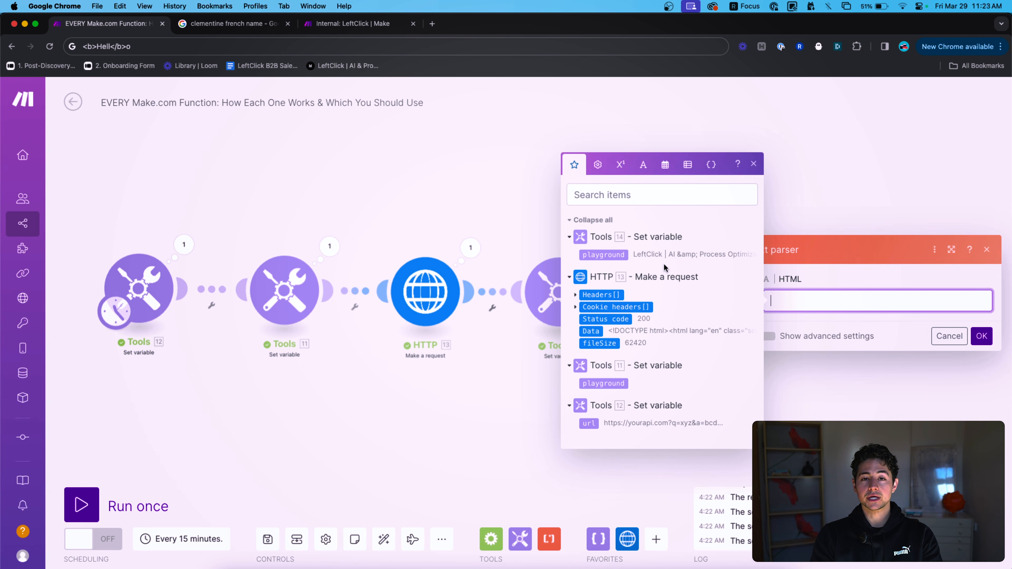
{"action": "left_click", "coordinate": [769, 336]}
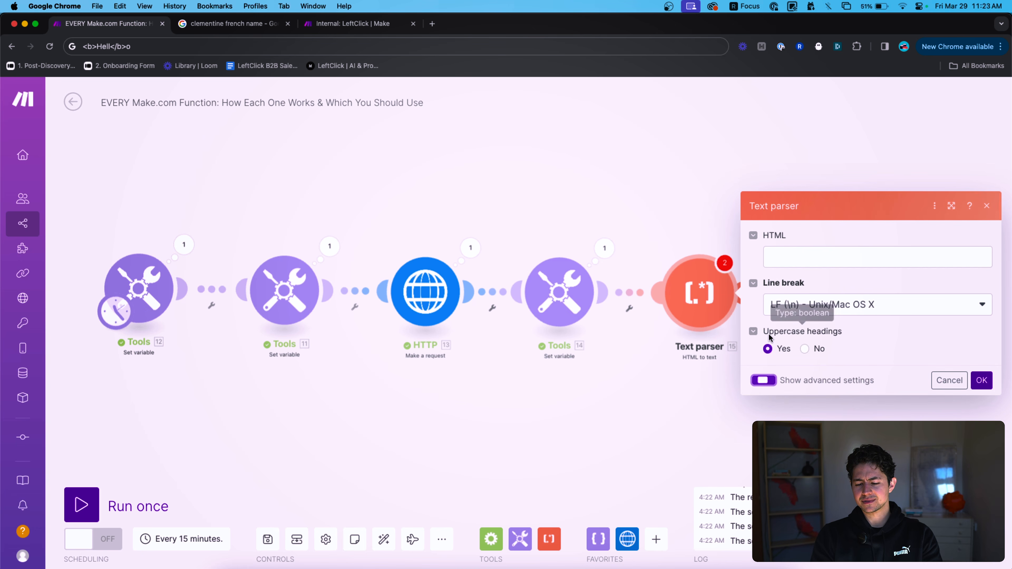
{"action": "left_click", "coordinate": [817, 311]}
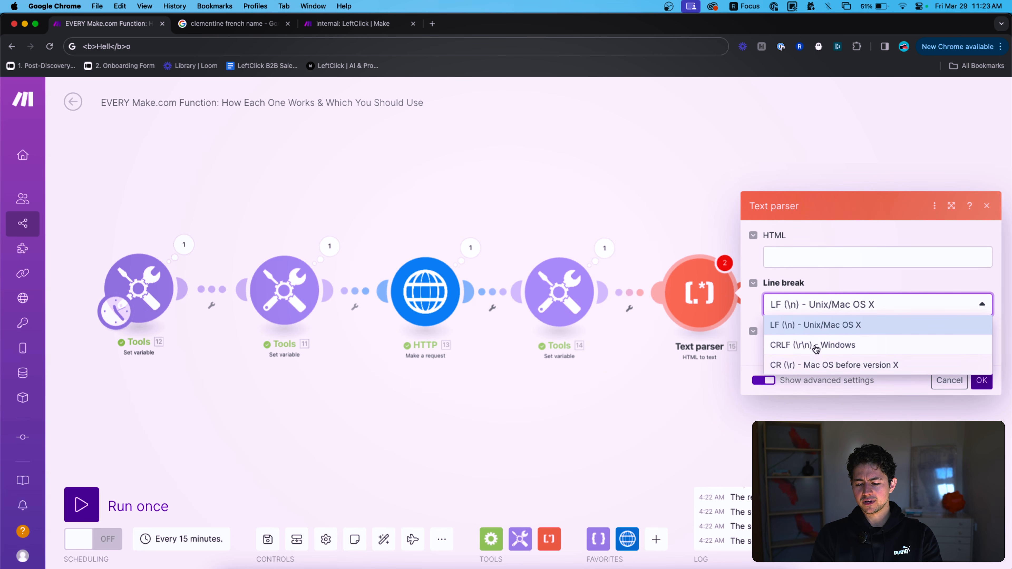
{"action": "left_click", "coordinate": [854, 275]}
{"action": "left_click", "coordinate": [986, 206]}
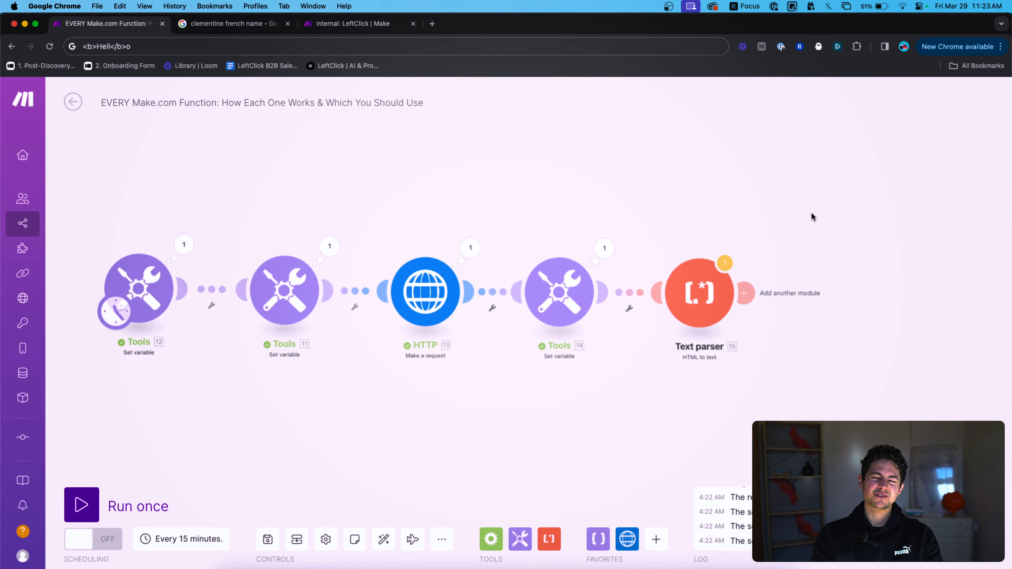
{"action": "left_click_drag", "start_coordinate": [793, 217], "coordinate": [662, 334]}
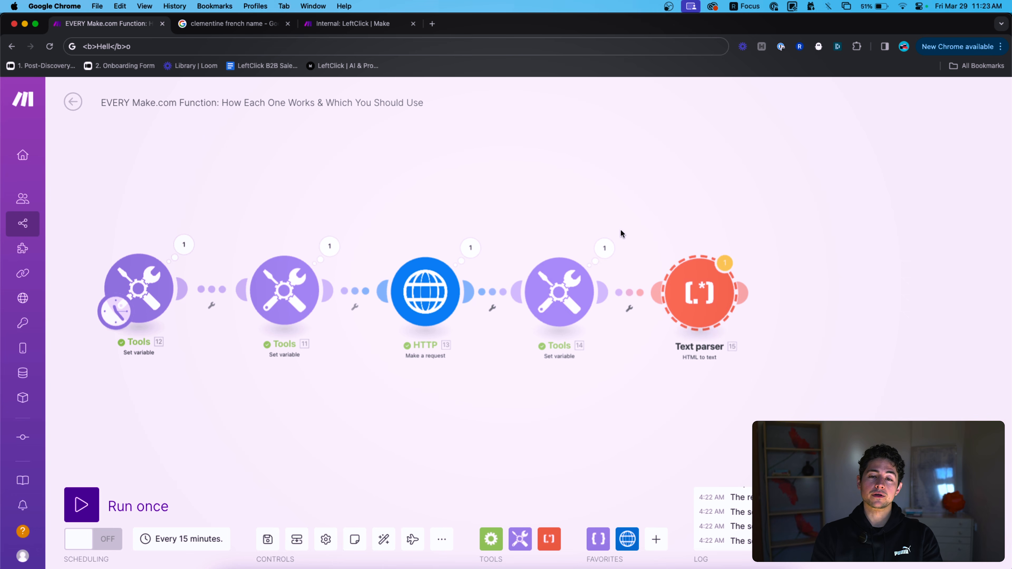
{"action": "key", "text": "Delete"}
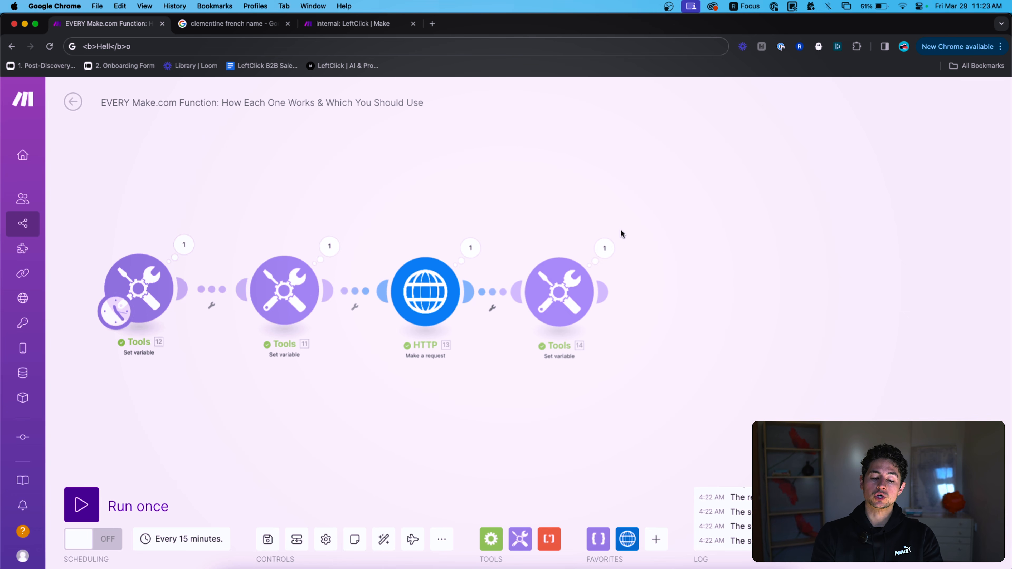
Replace Tools 14's stripHTML value with an empty contains() function and delete the HTTP request module.
{"action": "left_click_drag", "start_coordinate": [672, 263], "coordinate": [737, 263]}
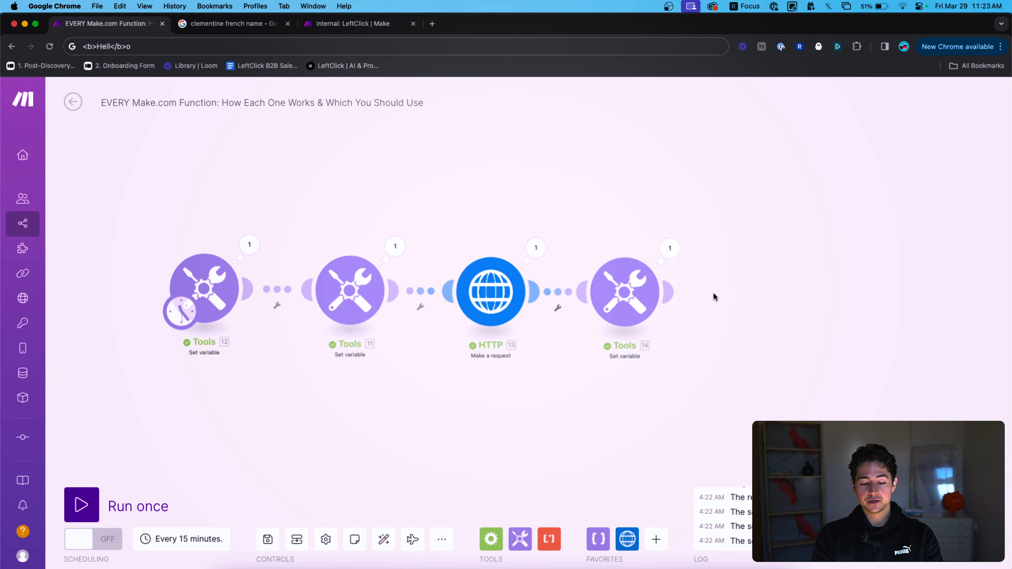
{"action": "scroll", "coordinate": [723, 362], "scroll_direction": "right", "scroll_amount": 3}
{"action": "left_click", "coordinate": [541, 255]}
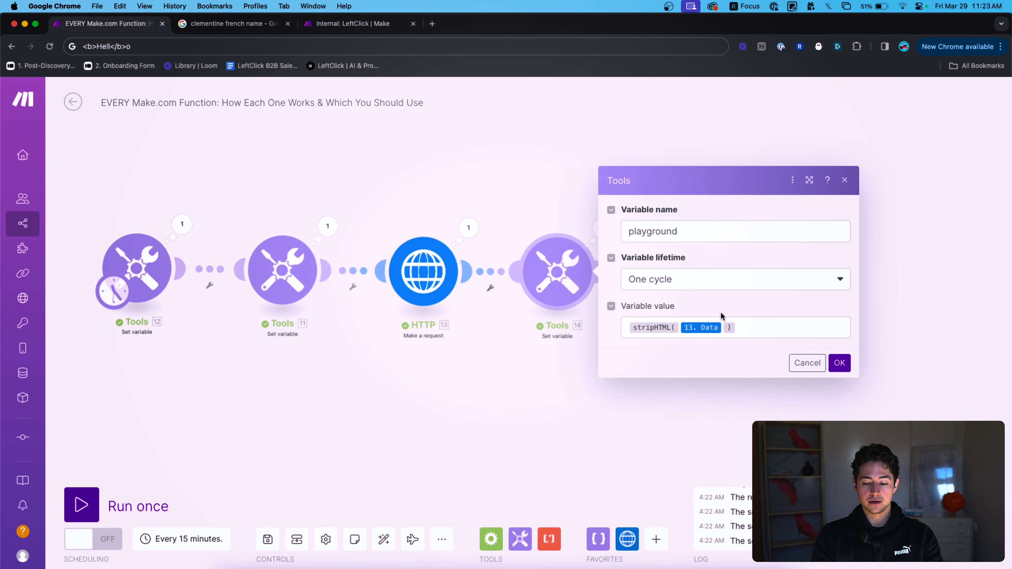
{"action": "left_click", "coordinate": [718, 316]}
{"action": "key", "text": "BackSpace"}
{"action": "key", "text": "BackSpace"}
{"action": "left_click", "coordinate": [501, 212]}
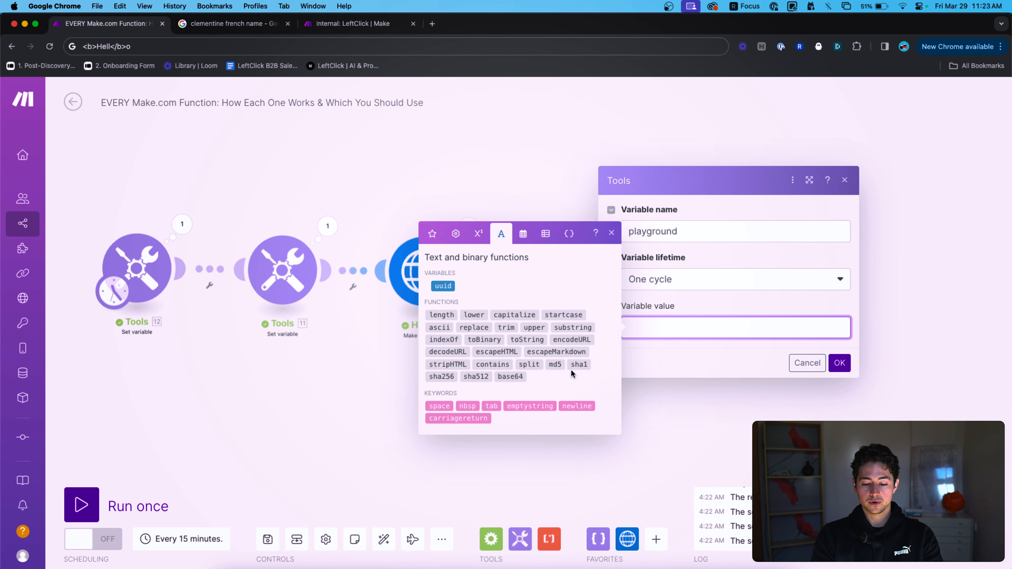
{"action": "left_click", "coordinate": [491, 364]}
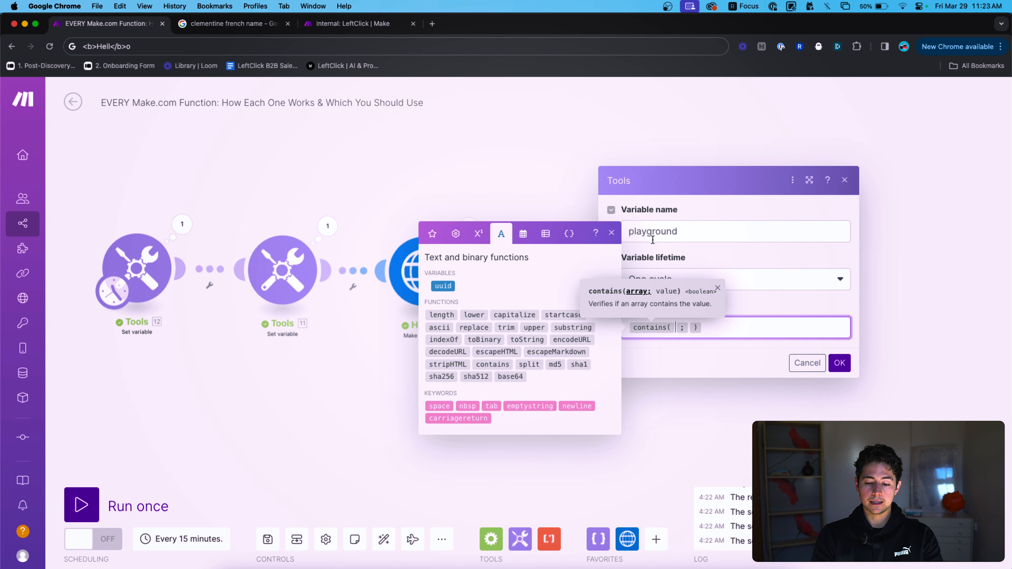
{"action": "left_click", "coordinate": [622, 238]}
{"action": "left_click", "coordinate": [907, 362]}
{"action": "key", "text": "Delete"}
{"action": "left_click_drag", "start_coordinate": [453, 222], "coordinate": [630, 233]}
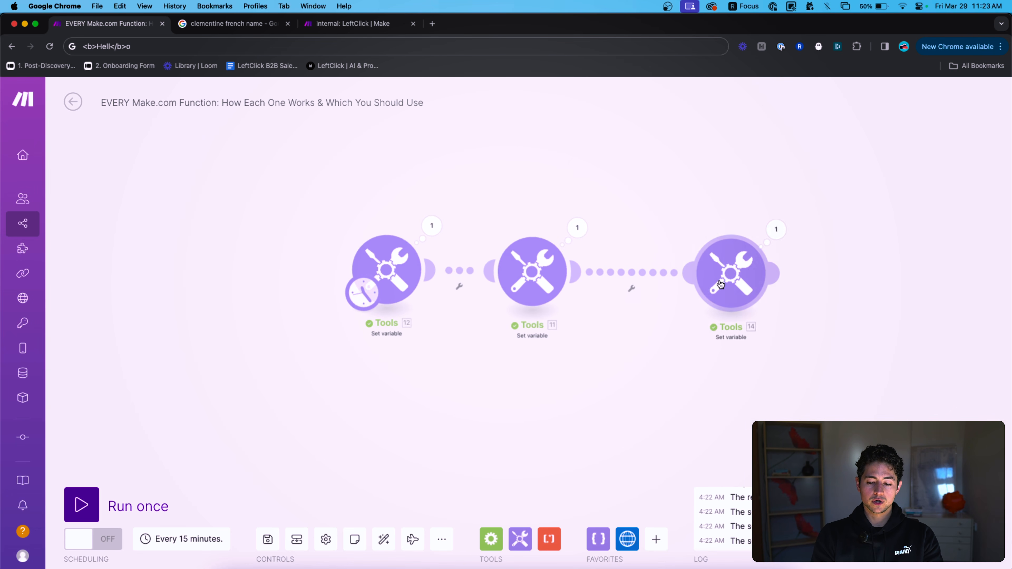
Set Tools 11's variable value to split(John,George,Paul;,).
{"action": "left_click", "coordinate": [530, 271]}
{"action": "left_click", "coordinate": [694, 324]}
{"action": "key", "text": "BackSpace"}
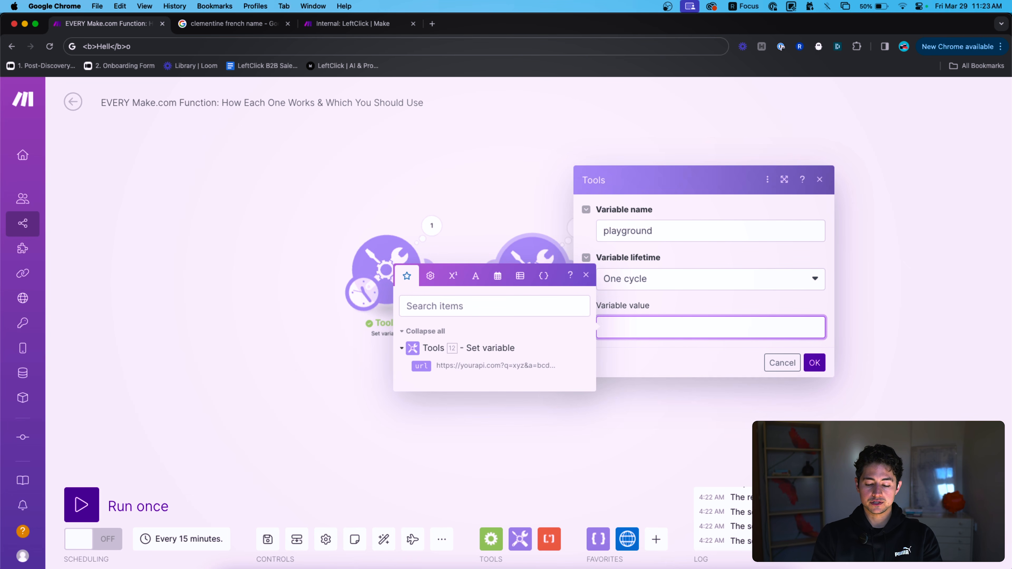
{"action": "type", "text": "split(J"}
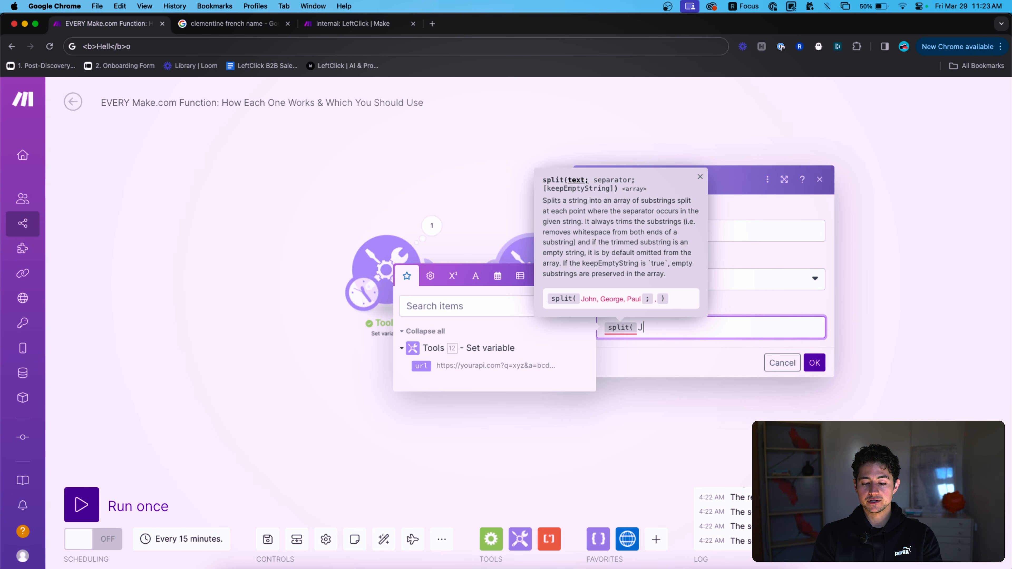
{"action": "type", "text": "ohn,George,P"}
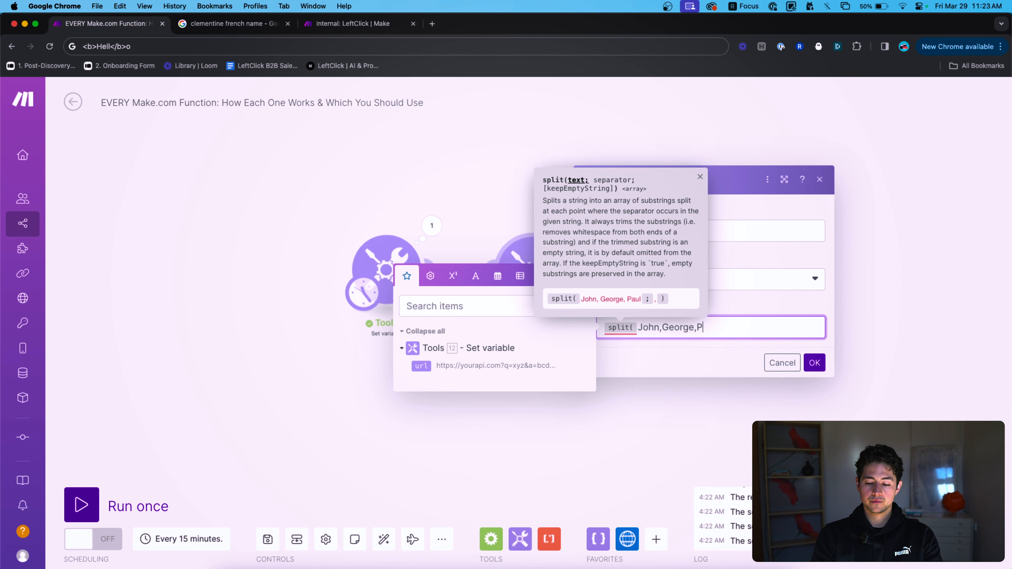
{"action": "type", "text": "aul;,)"}
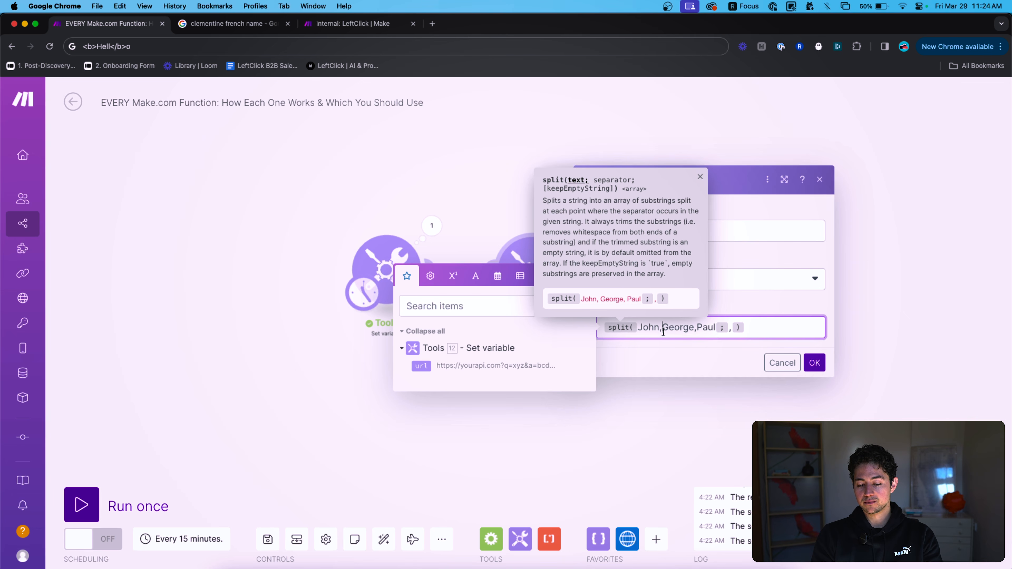
{"action": "left_click", "coordinate": [817, 363]}
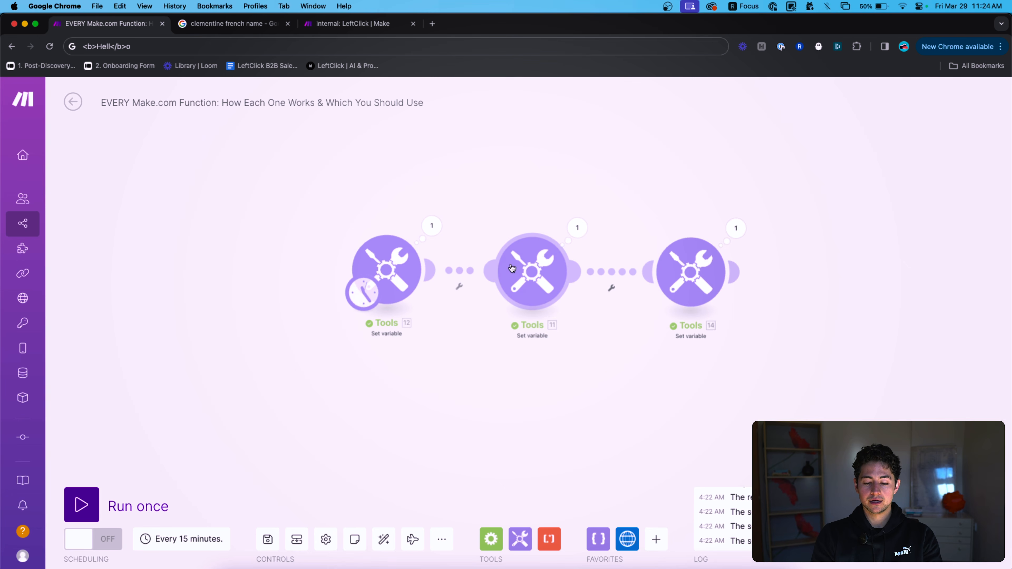
Run only Tools 11 and inspect its playground output array: John, George, Paul.
{"action": "right_click", "coordinate": [522, 267]}
{"action": "left_click", "coordinate": [538, 294]}
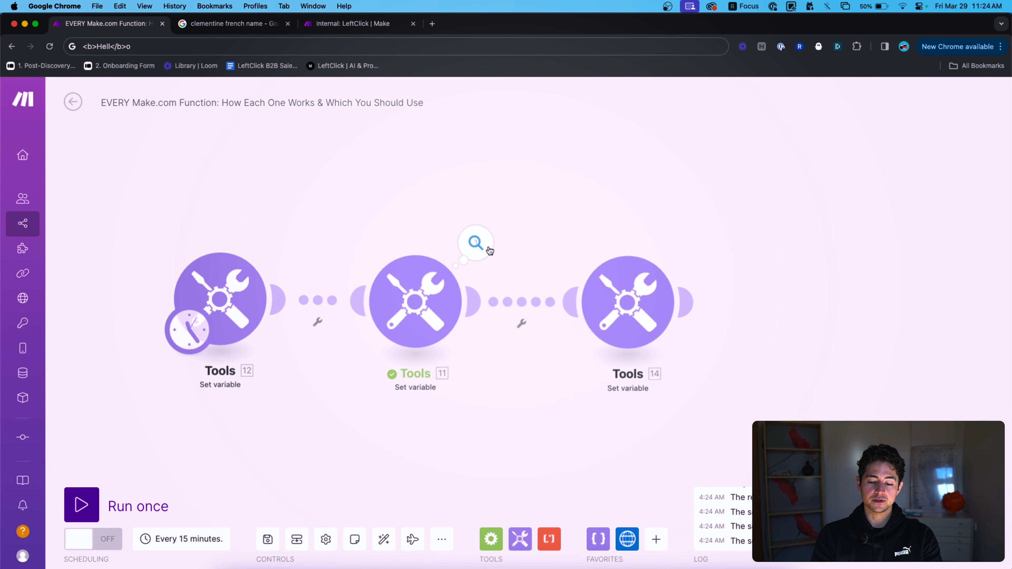
{"action": "left_click", "coordinate": [476, 243]}
{"action": "left_click", "coordinate": [570, 298]}
{"action": "left_click_drag", "start_coordinate": [585, 322], "coordinate": [561, 298]}
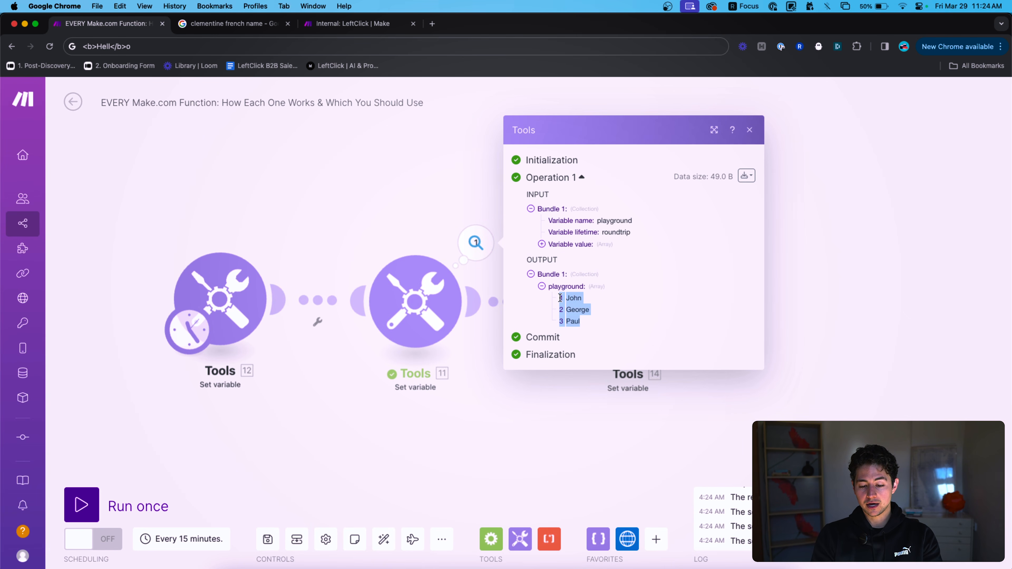
{"action": "left_click", "coordinate": [595, 287]}
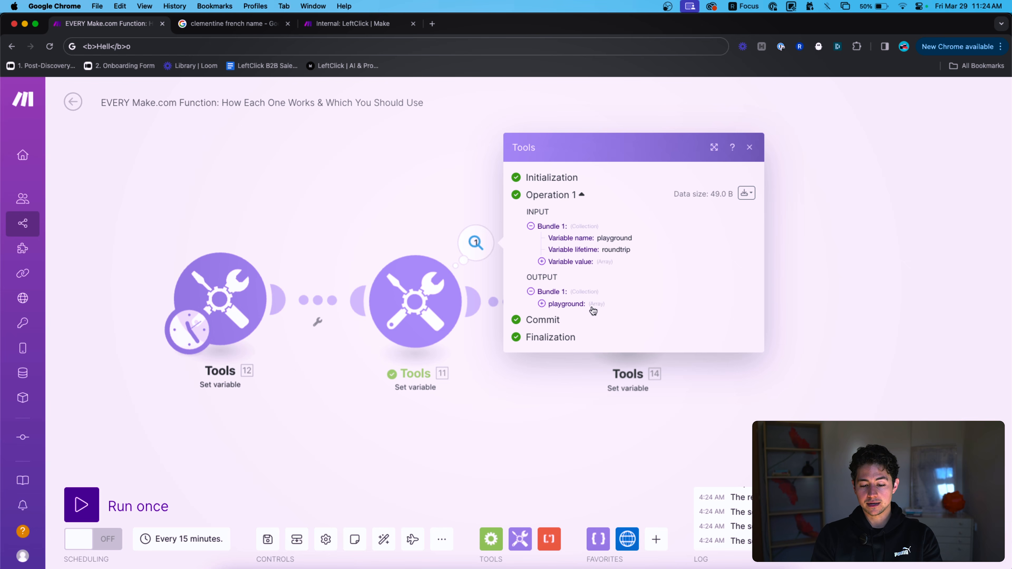
{"action": "key", "text": "super+plus"}
{"action": "key", "text": "super+minus"}
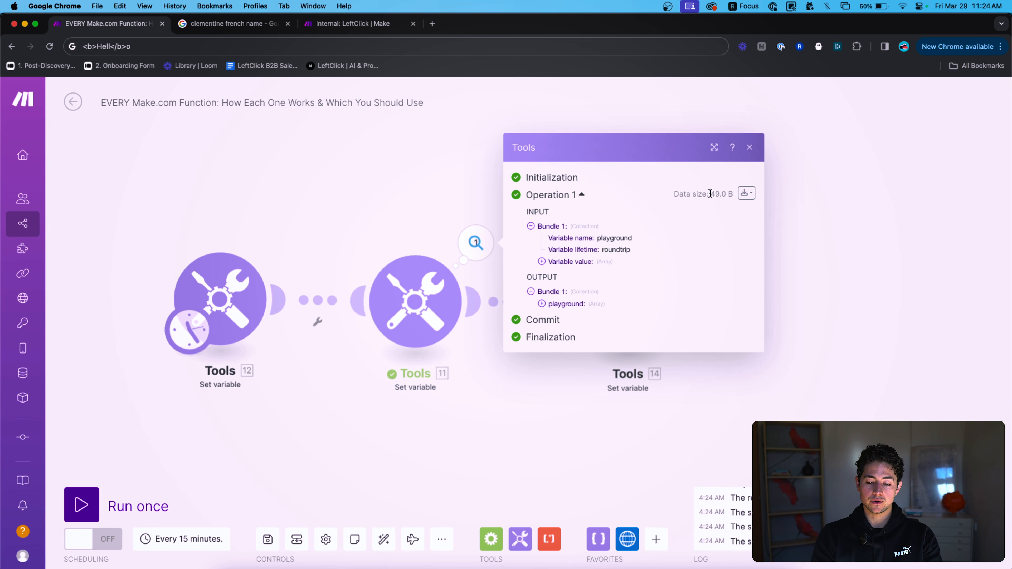
{"action": "left_click", "coordinate": [566, 304]}
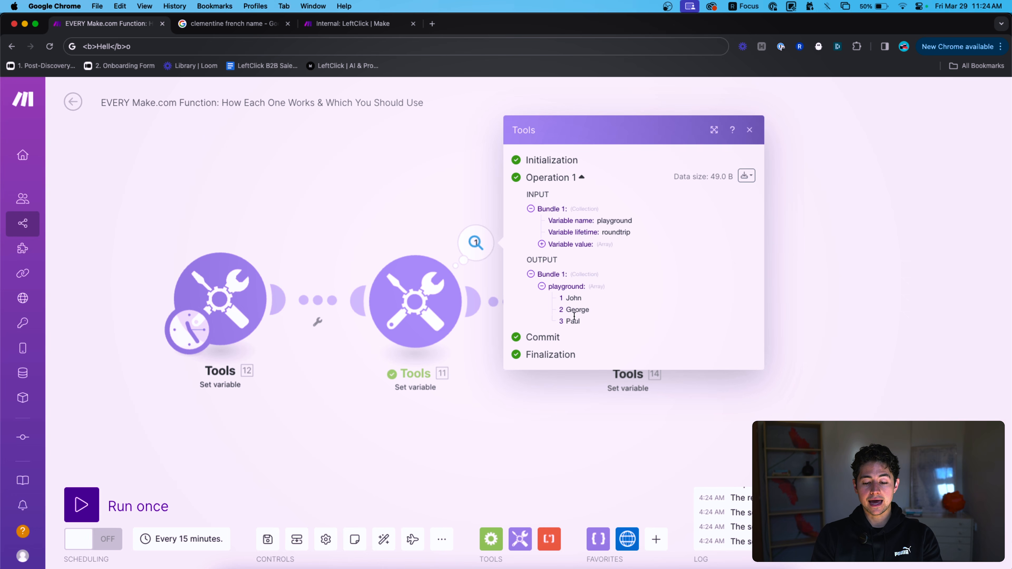
{"action": "left_click", "coordinate": [841, 285]}
{"action": "left_click", "coordinate": [643, 300]}
Set Tools 14 to contains(11.playground[]; George), run the scenario once, and view the output.
{"action": "left_click", "coordinate": [761, 358]}
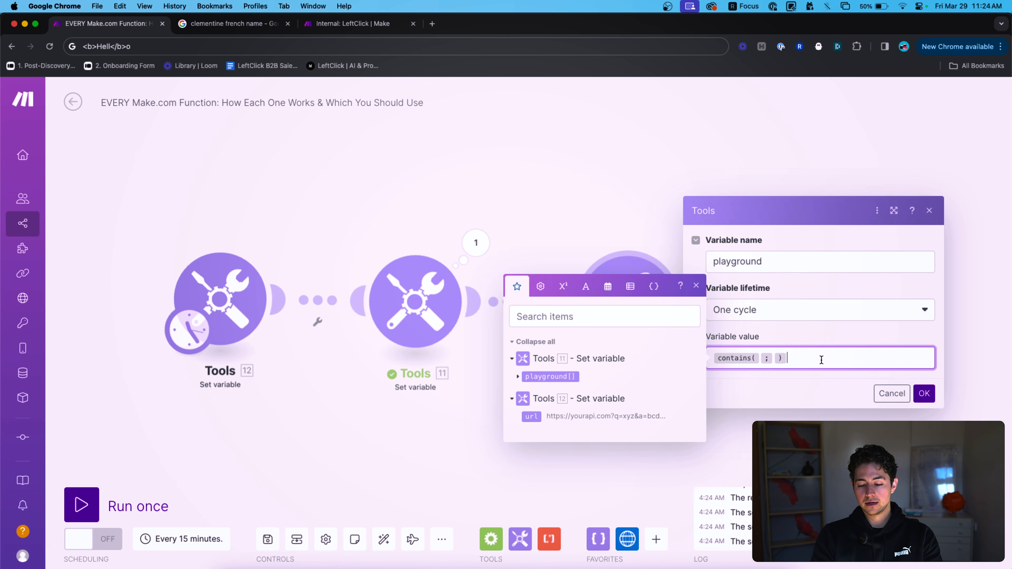
{"action": "left_click", "coordinate": [540, 380]}
{"action": "type", "text": "George"}
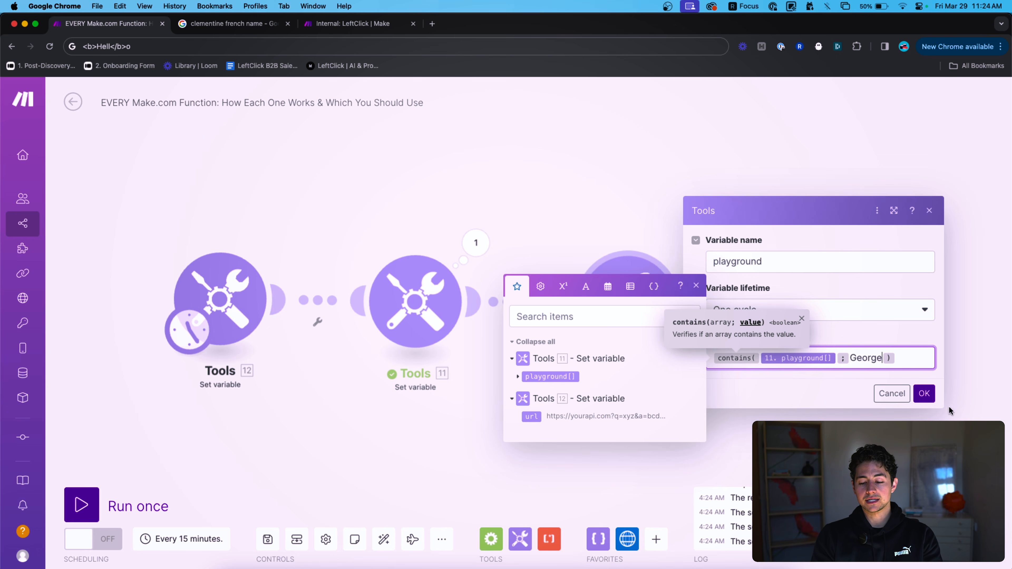
{"action": "left_click", "coordinate": [923, 393]}
{"action": "left_click", "coordinate": [82, 505]}
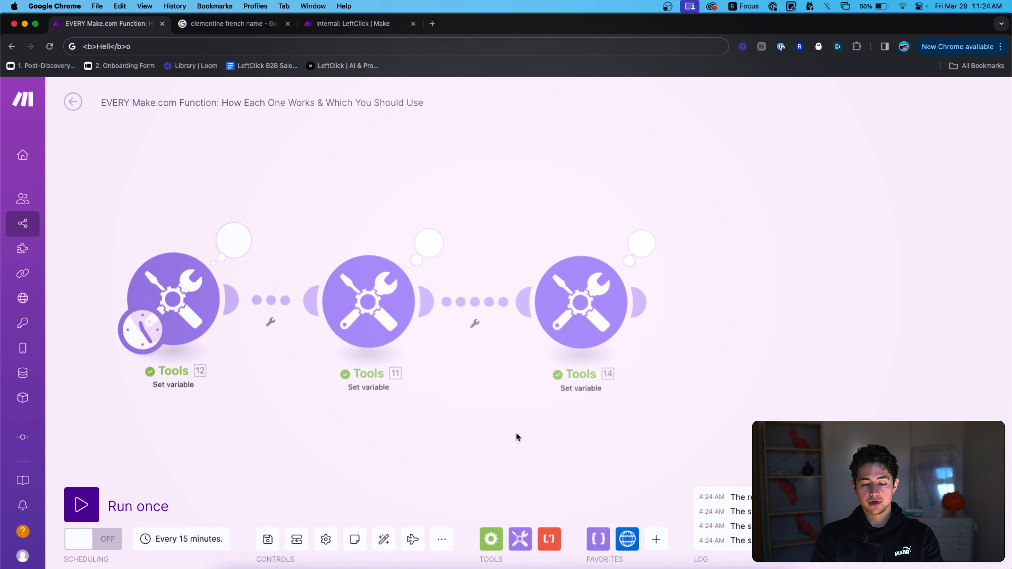
{"action": "left_click", "coordinate": [639, 255]}
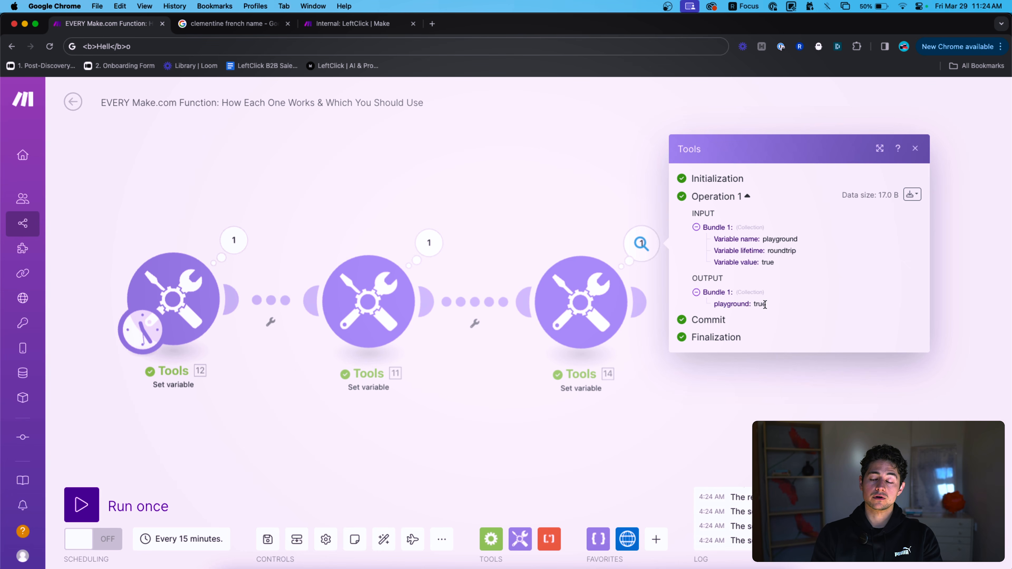
Begin wrapping Tools 14's contains formula inside an if() function.
{"action": "left_click", "coordinate": [582, 226]}
{"action": "left_click", "coordinate": [580, 301]}
{"action": "left_click", "coordinate": [852, 351]}
{"action": "key", "text": "super+a"}
{"action": "key", "text": "Left"}
{"action": "type", "text": "if("}
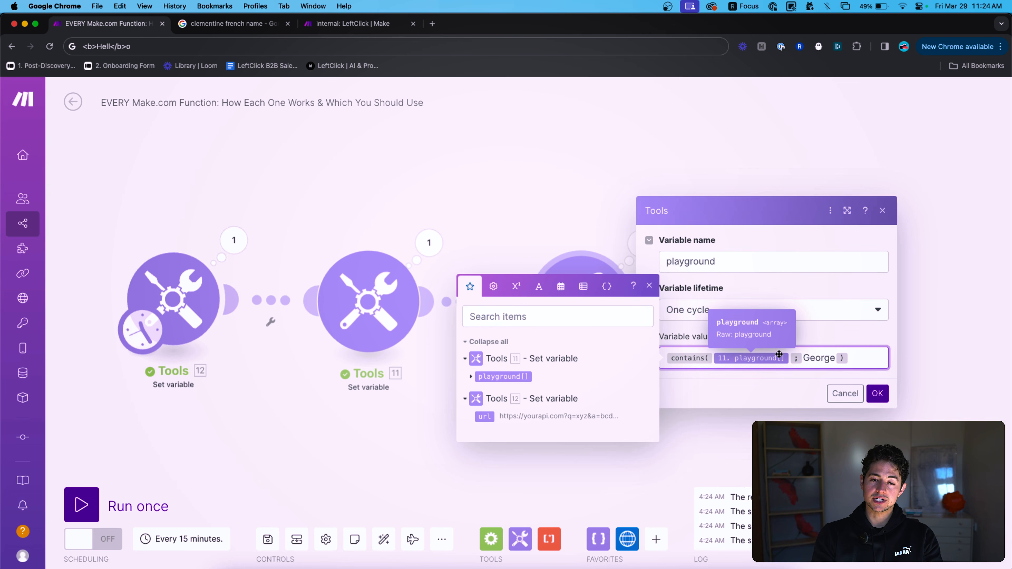
{"action": "left_click", "coordinate": [525, 185]}
{"action": "left_click", "coordinate": [478, 310]}
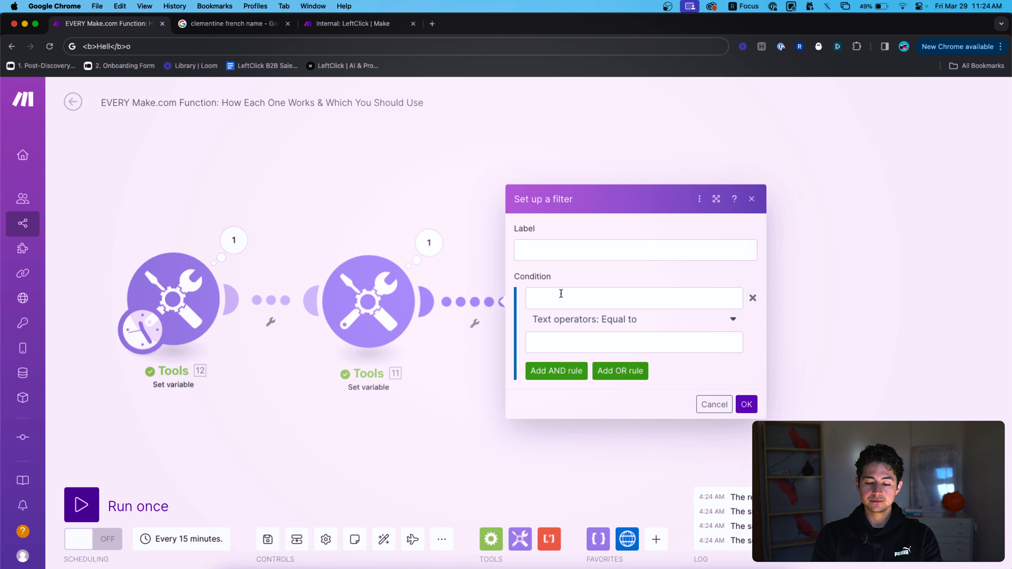
{"action": "left_click", "coordinate": [560, 294]}
{"action": "left_click", "coordinate": [758, 317]}
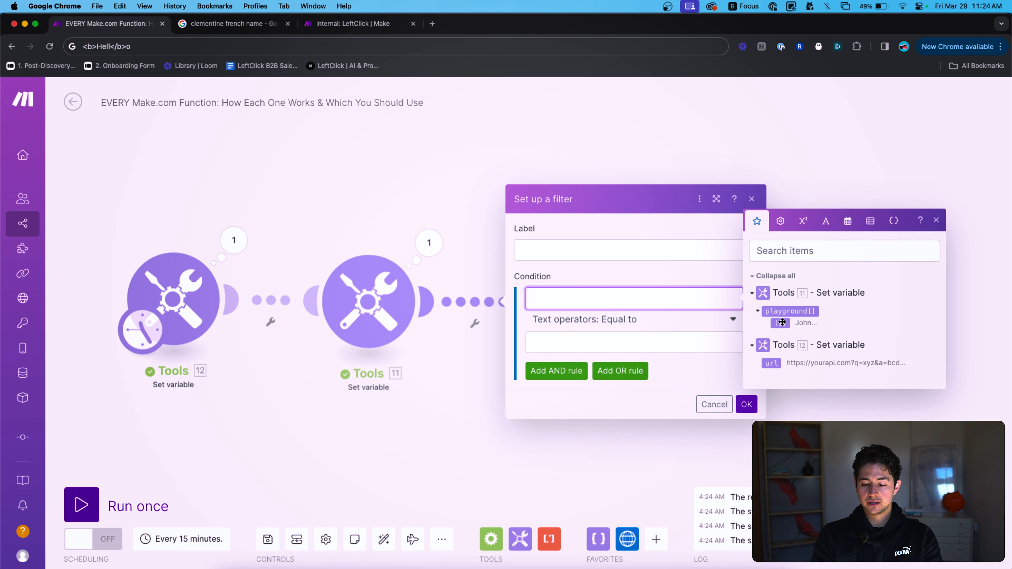
{"action": "left_click_drag", "start_coordinate": [770, 312], "coordinate": [637, 299]}
{"action": "left_click", "coordinate": [478, 214]}
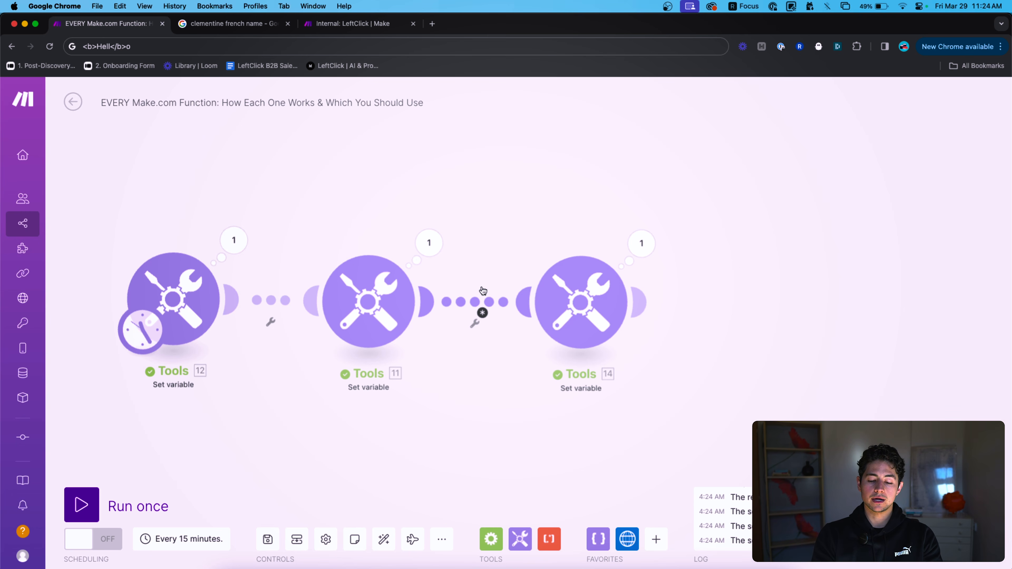
{"action": "left_click", "coordinate": [488, 303]}
{"action": "left_click", "coordinate": [743, 336]}
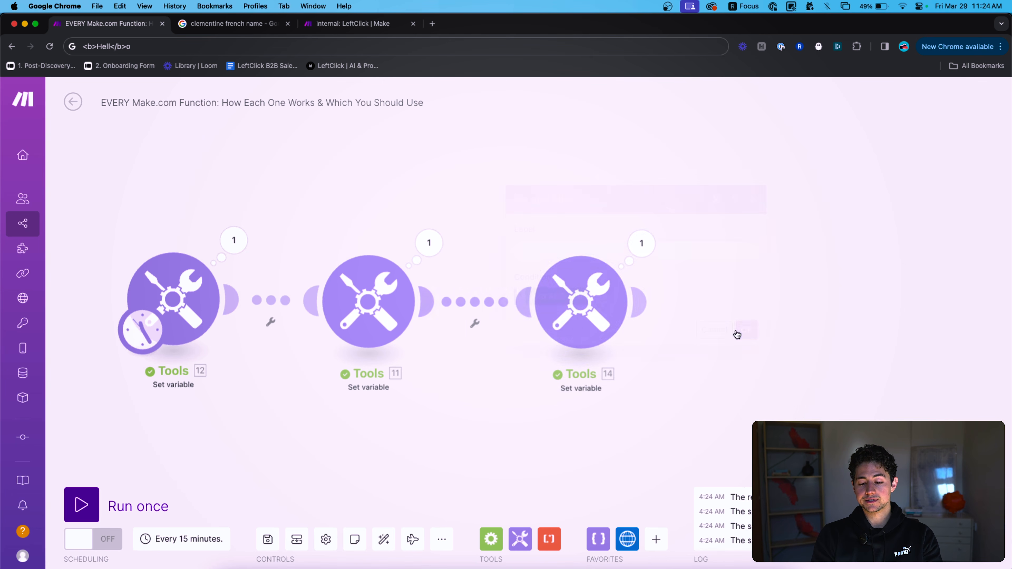
{"action": "left_click", "coordinate": [574, 325]}
{"action": "left_click", "coordinate": [860, 358]}
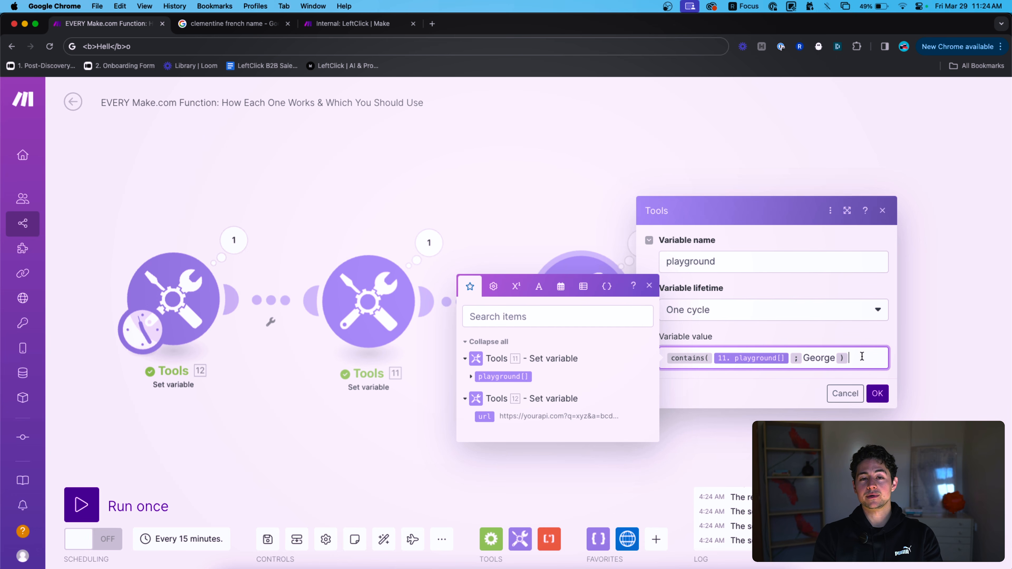
Replace Tools 14's value with split() of 'ASDAFADFDADF|FADFADFADFADF' on a comma separator.
{"action": "key", "text": "super+a"}
{"action": "key", "text": "BackSpace"}
{"action": "left_click", "coordinate": [539, 286]}
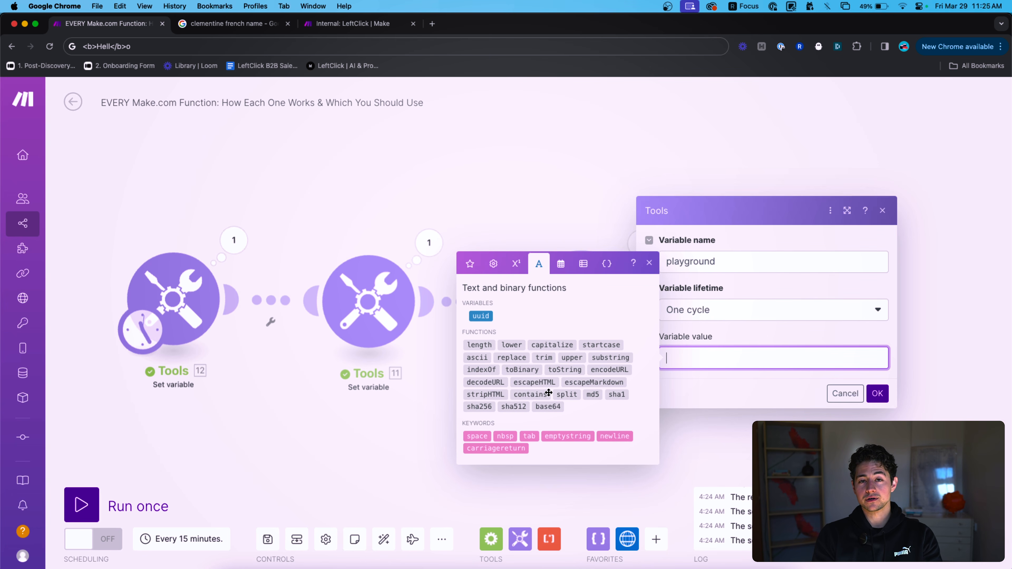
{"action": "left_click", "coordinate": [572, 395]}
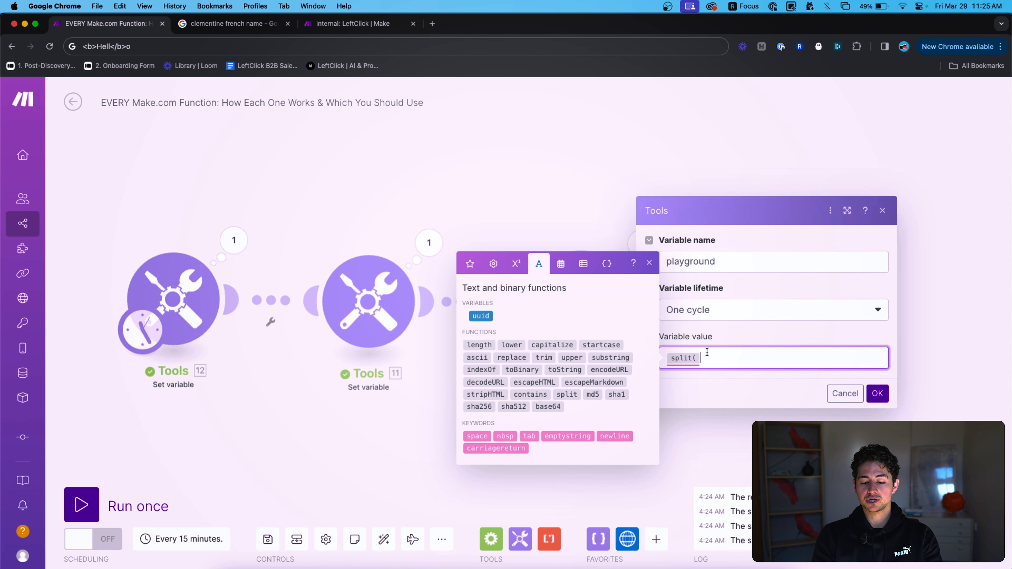
{"action": "type", "text": "ASDAFADFDADF"}
{"action": "type", "text": "|FADFADFADFADF"}
{"action": "type", "text": ";,"}
{"action": "type", "text": ")"}
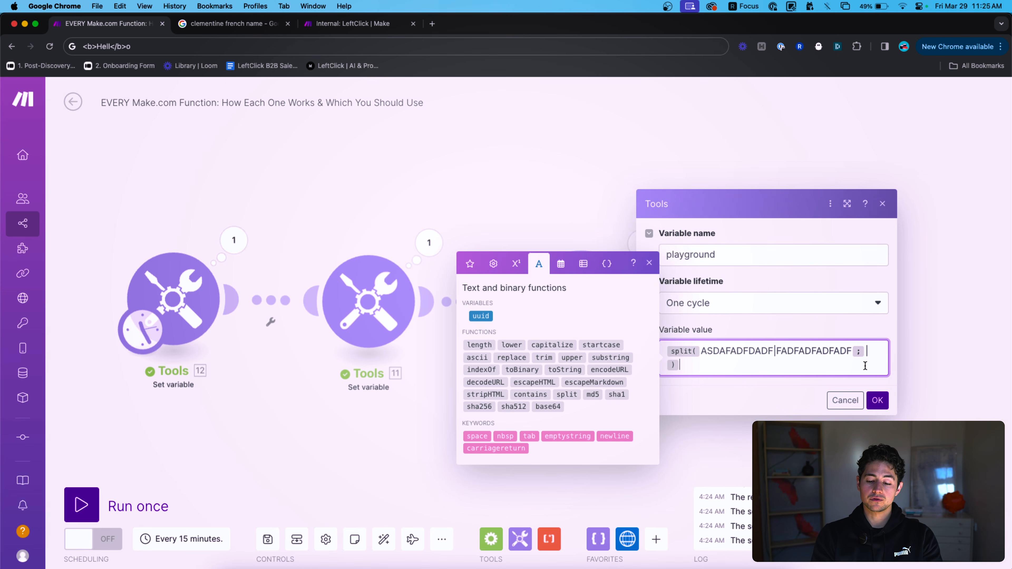
{"action": "left_click", "coordinate": [861, 354]}
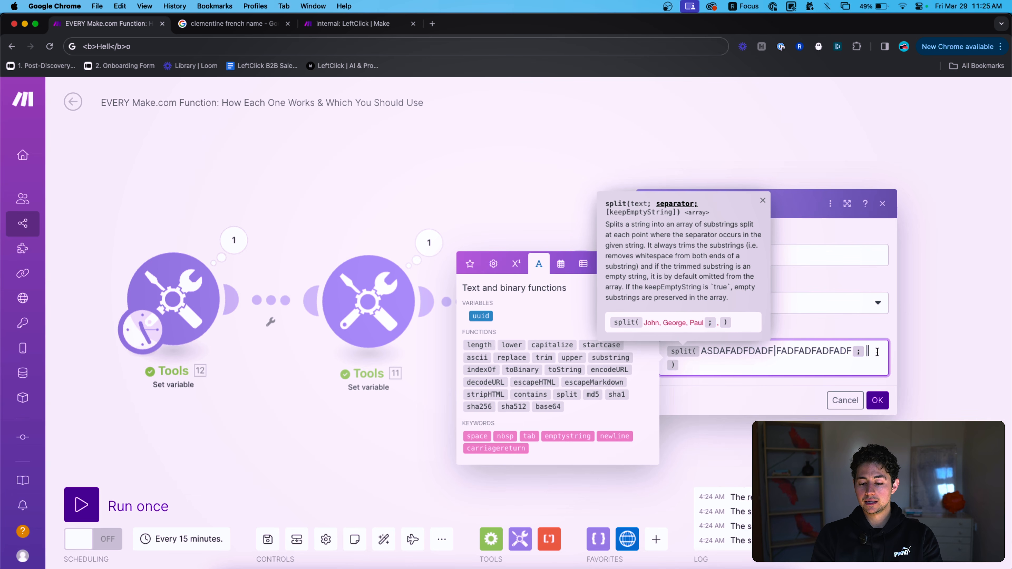
{"action": "left_click", "coordinate": [774, 351]}
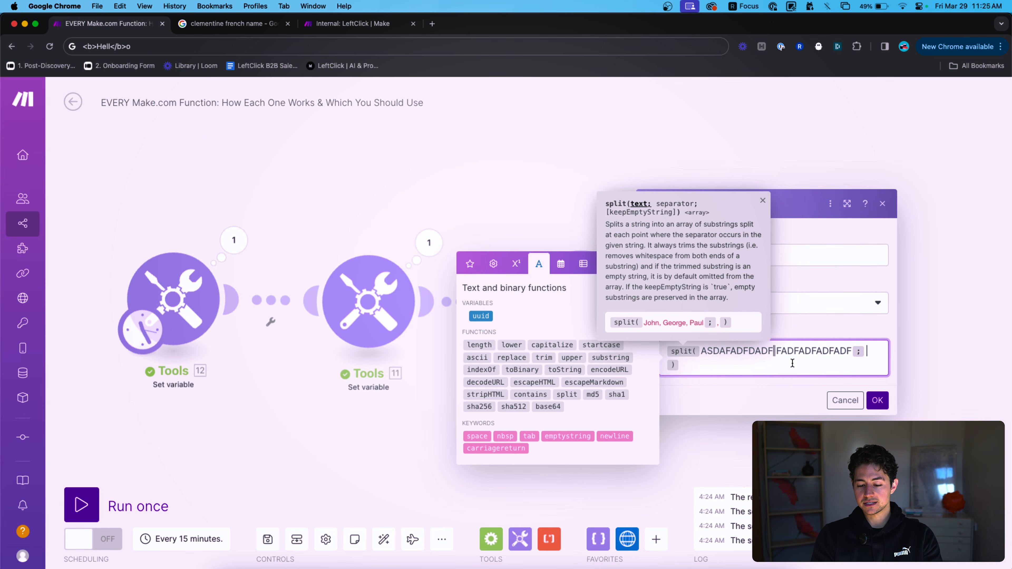
{"action": "left_click", "coordinate": [866, 351]}
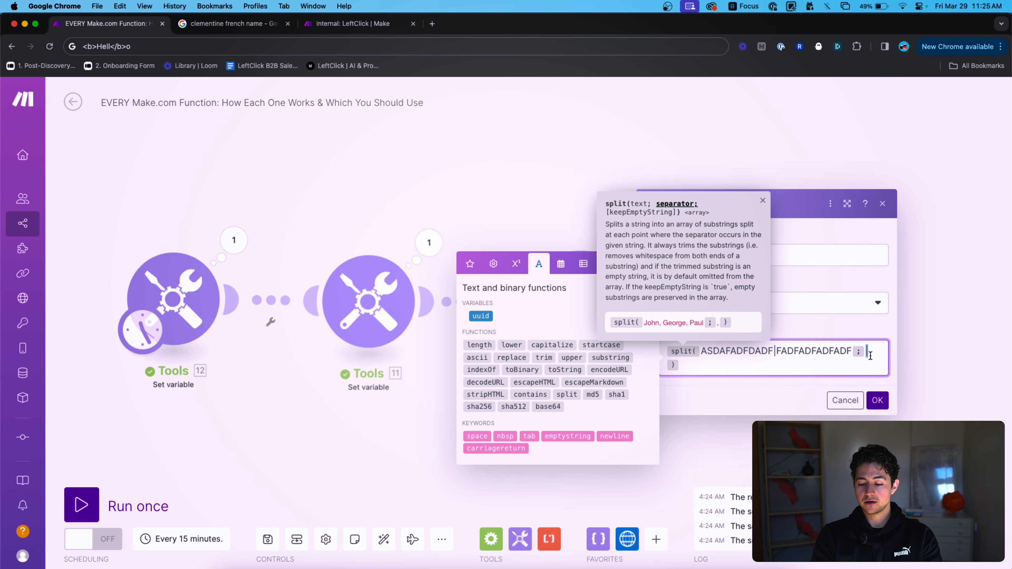
{"action": "left_click_drag", "start_coordinate": [704, 353], "coordinate": [839, 353]}
{"action": "left_click", "coordinate": [871, 349]}
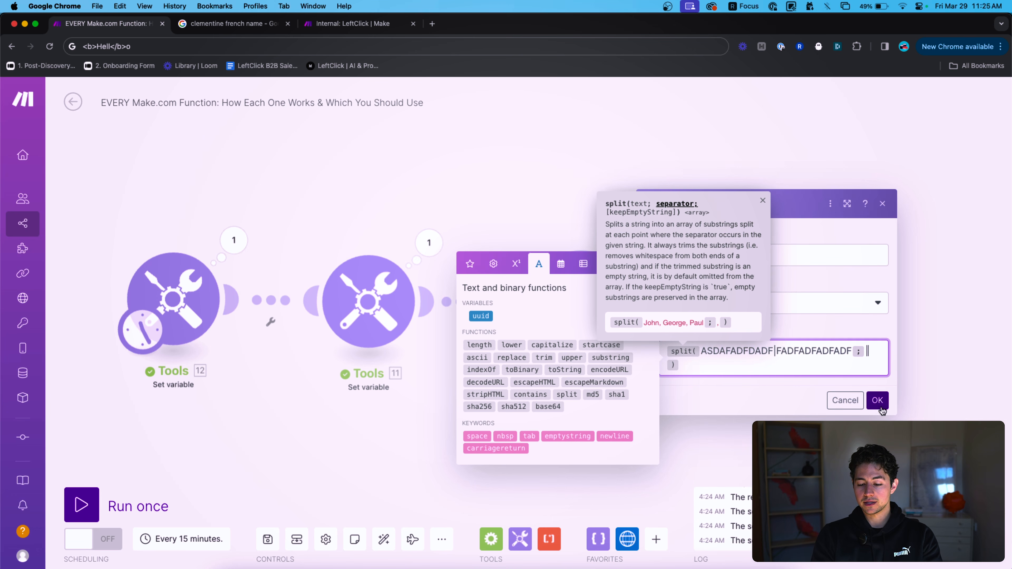
{"action": "left_click", "coordinate": [877, 400]}
Run only the third module and inspect the first items of the split output.
{"action": "right_click", "coordinate": [585, 323]}
{"action": "left_click", "coordinate": [604, 347]}
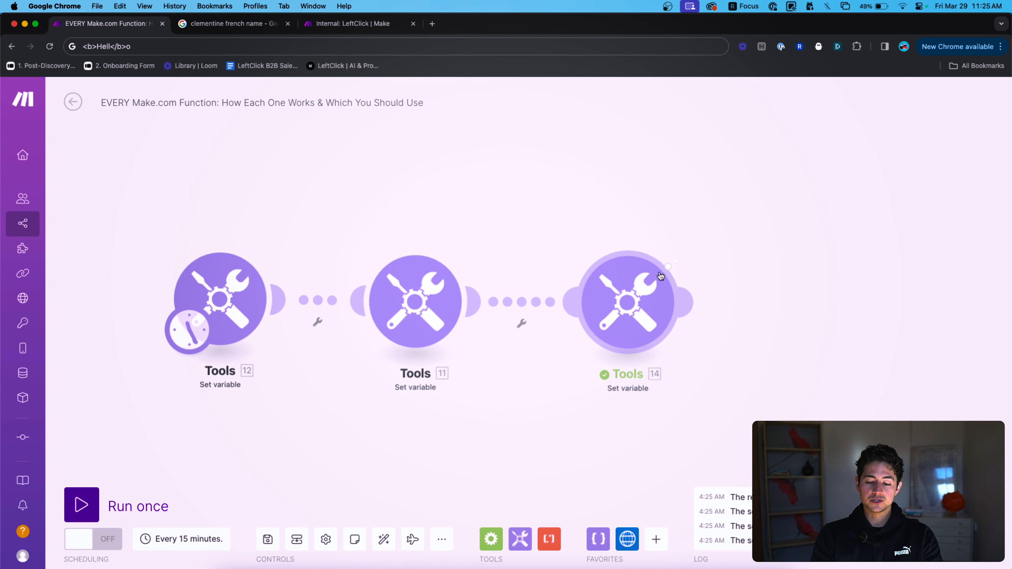
{"action": "double_click", "coordinate": [790, 304]}
{"action": "double_click", "coordinate": [788, 315]}
Change the separator to A, rerun the module, and view the eight-item result.
{"action": "left_click", "coordinate": [625, 304]}
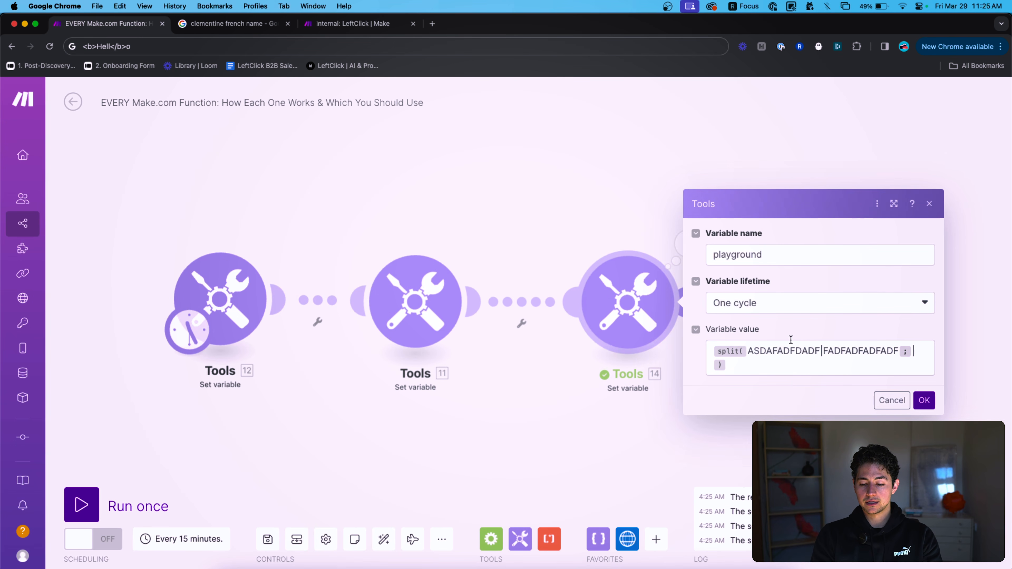
{"action": "left_click", "coordinate": [903, 367]}
{"action": "type", "text": "A"}
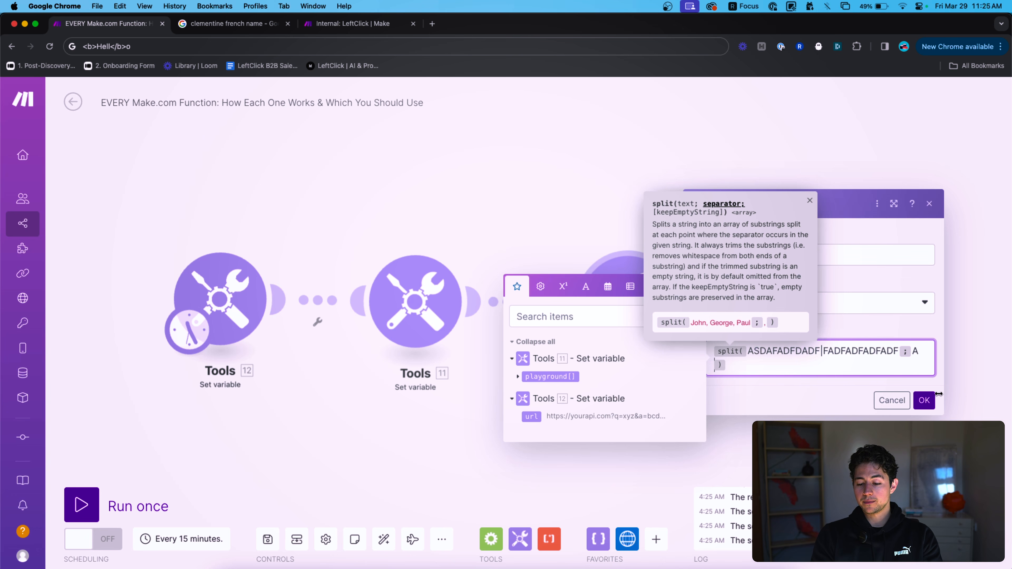
{"action": "left_click", "coordinate": [924, 400]}
{"action": "right_click", "coordinate": [597, 294]}
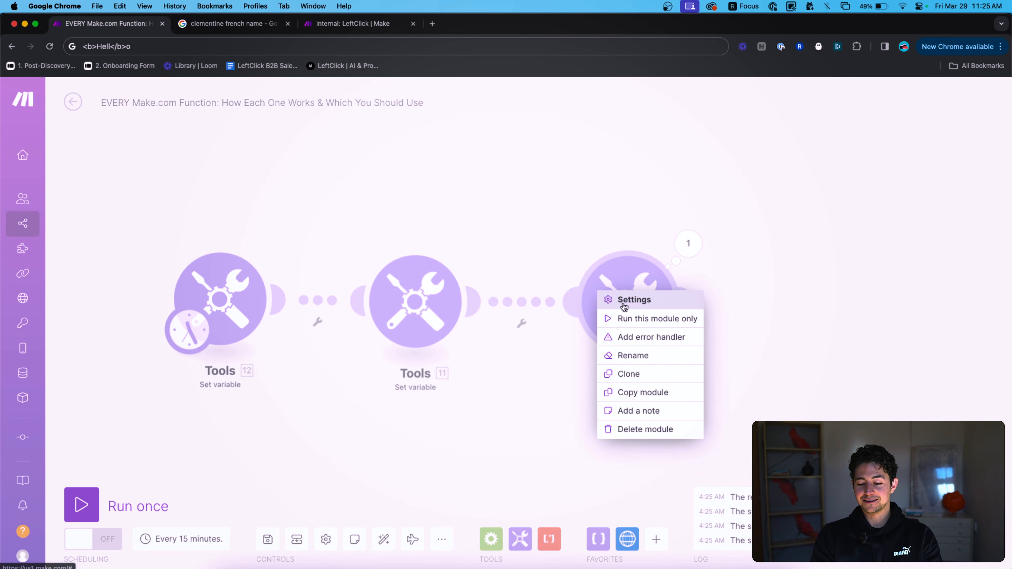
{"action": "left_click", "coordinate": [644, 317]}
{"action": "left_click", "coordinate": [688, 243]}
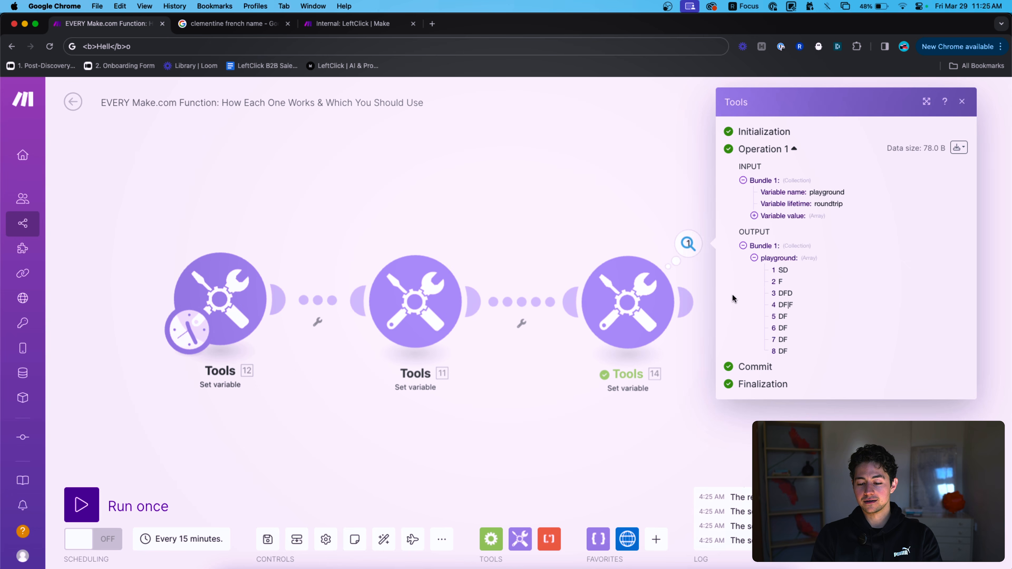
{"action": "left_click", "coordinate": [640, 219]}
{"action": "left_click", "coordinate": [639, 295]}
{"action": "left_click", "coordinate": [806, 361]}
{"action": "key", "text": "super+a"}
{"action": "key", "text": "BackSpace"}
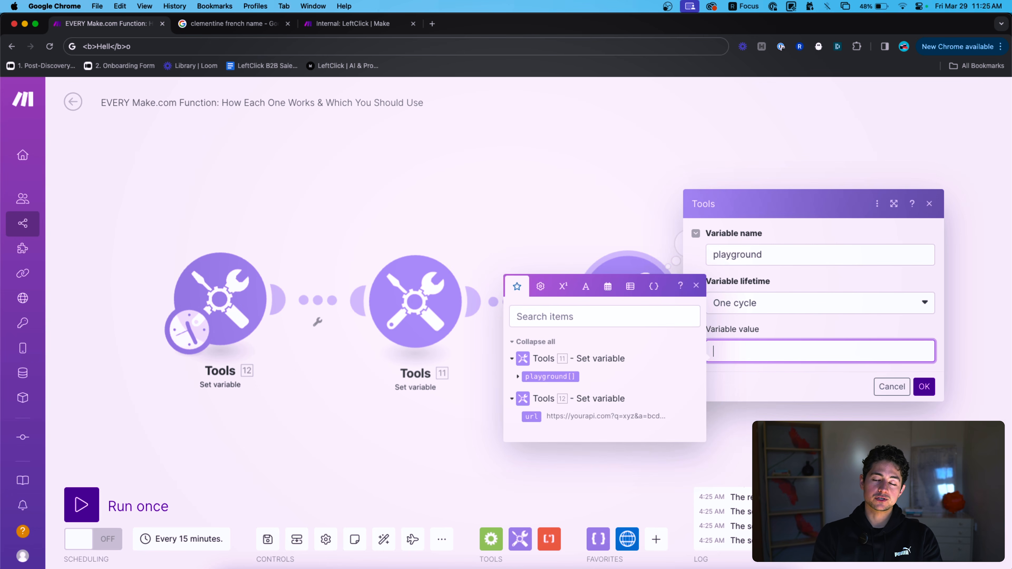
{"action": "type", "text": "split("}
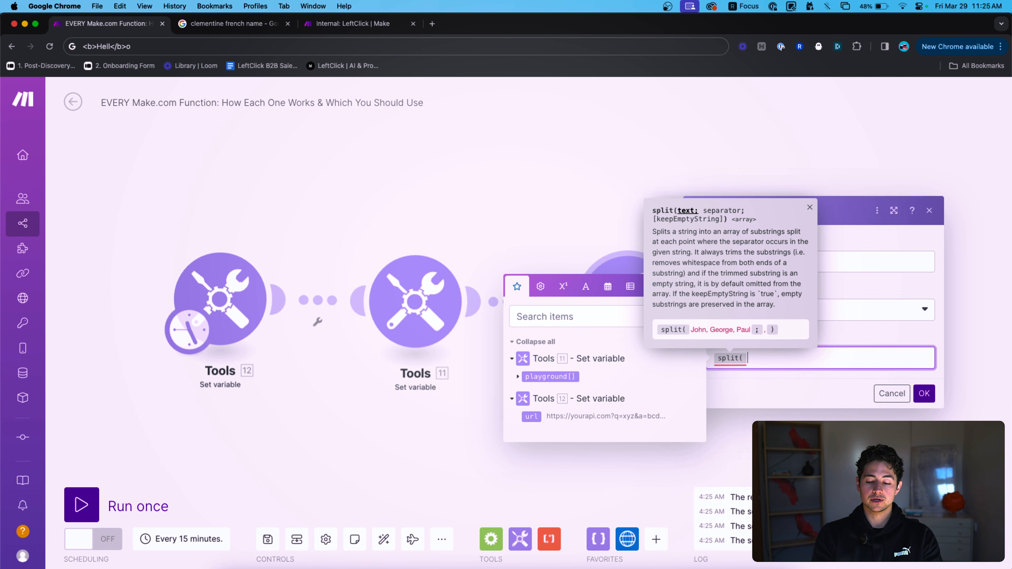
{"action": "type", "text": "https"}
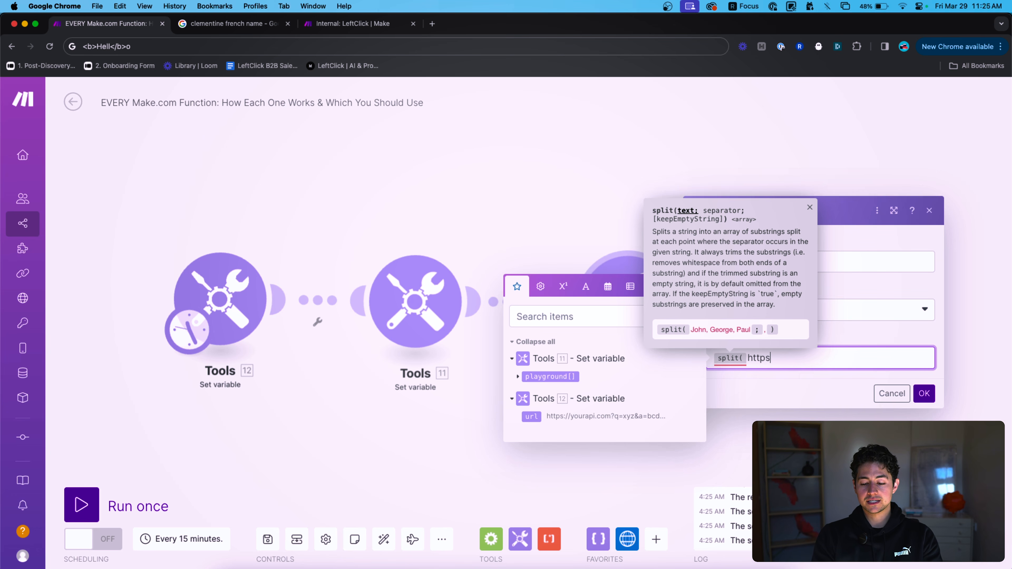
{"action": "type", "text": "://google.com;"}
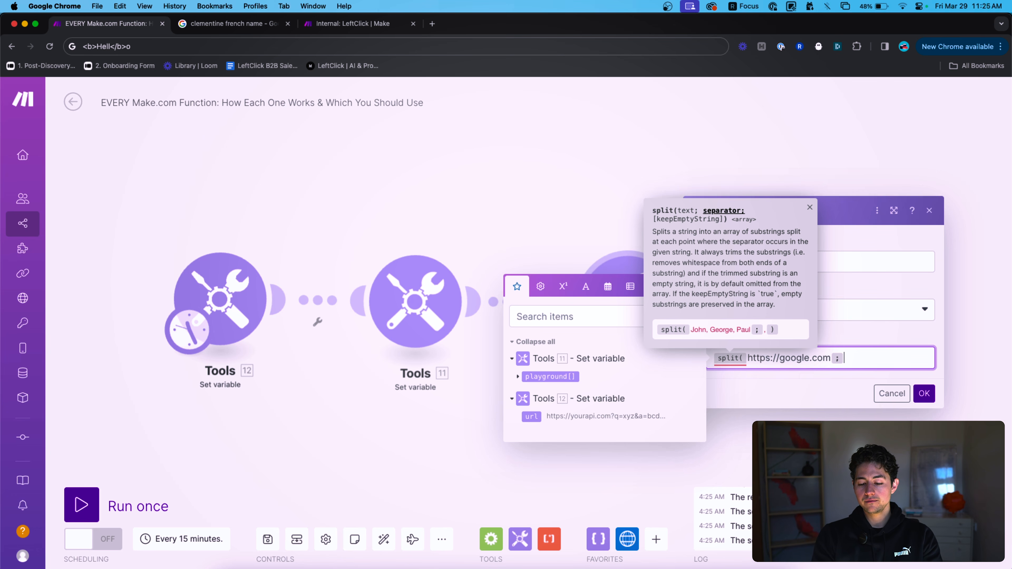
{"action": "type", "text": "//)"}
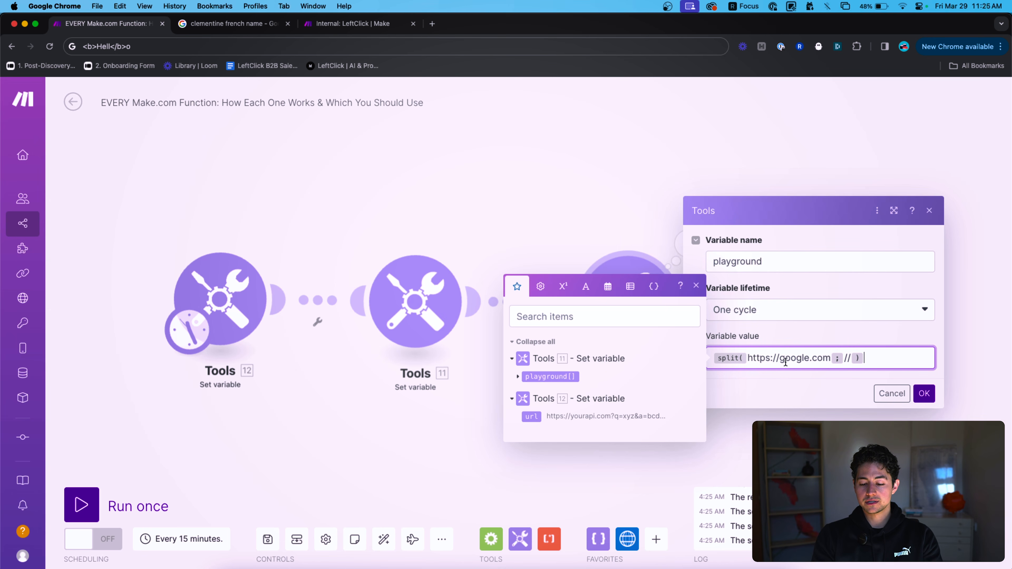
{"action": "left_click", "coordinate": [804, 360]}
{"action": "left_click", "coordinate": [780, 357], "text": "shift"}
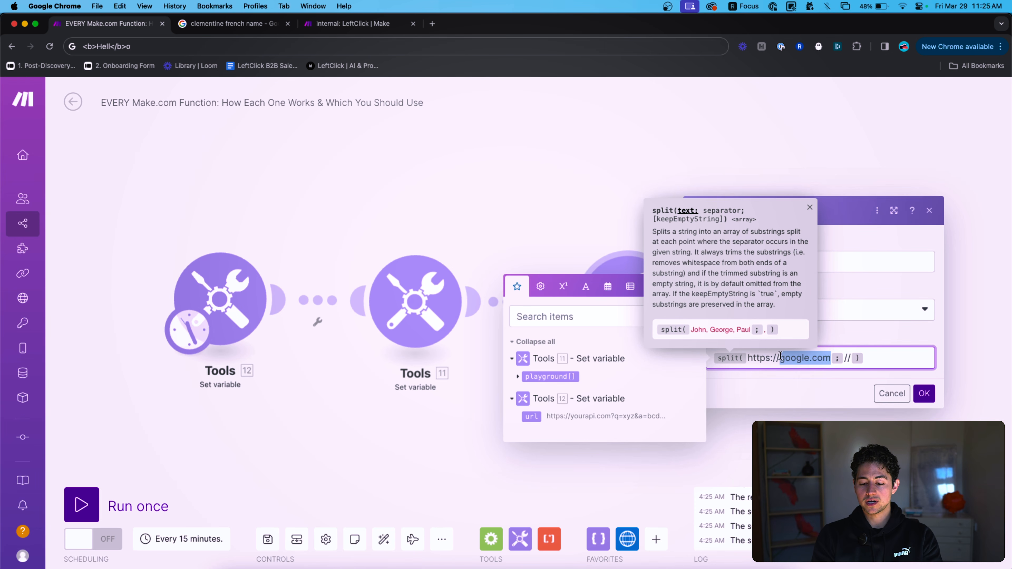
{"action": "left_click", "coordinate": [924, 393]}
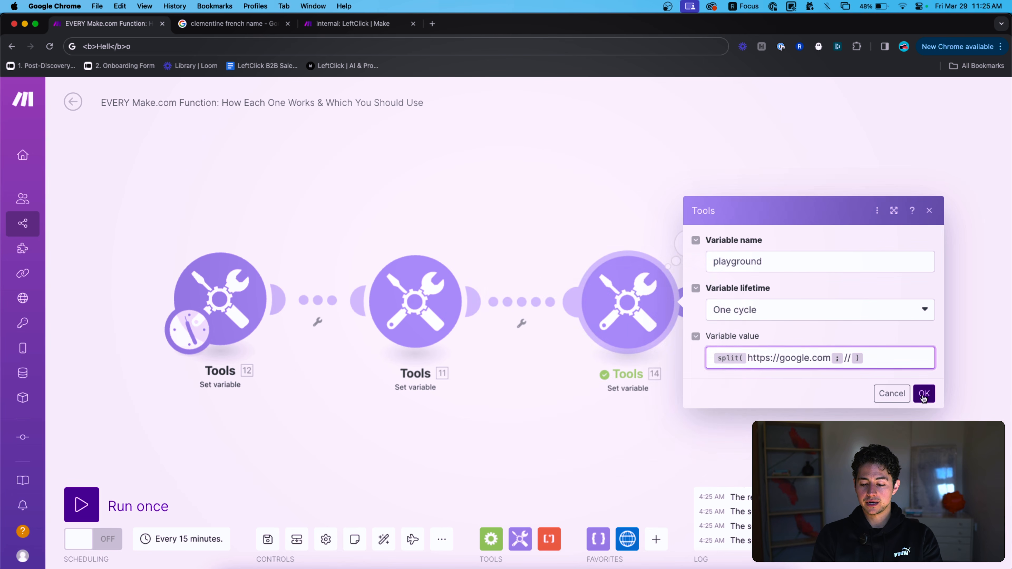
Run only the third module and inspect the split array containing google.com.
{"action": "right_click", "coordinate": [636, 307]}
{"action": "left_click", "coordinate": [669, 332]}
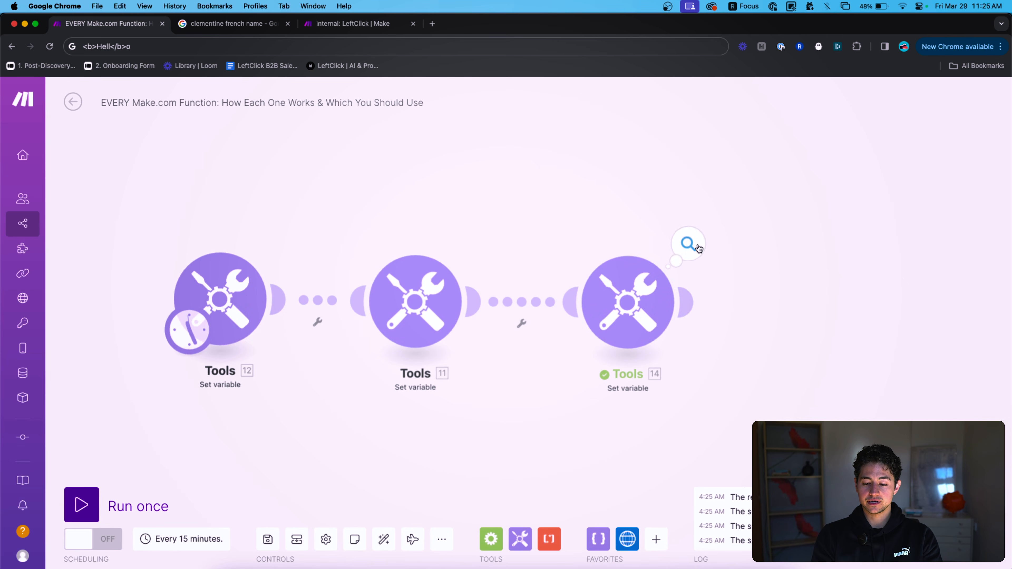
{"action": "left_click", "coordinate": [688, 243]}
{"action": "left_click", "coordinate": [754, 304]}
{"action": "double_click", "coordinate": [803, 316]}
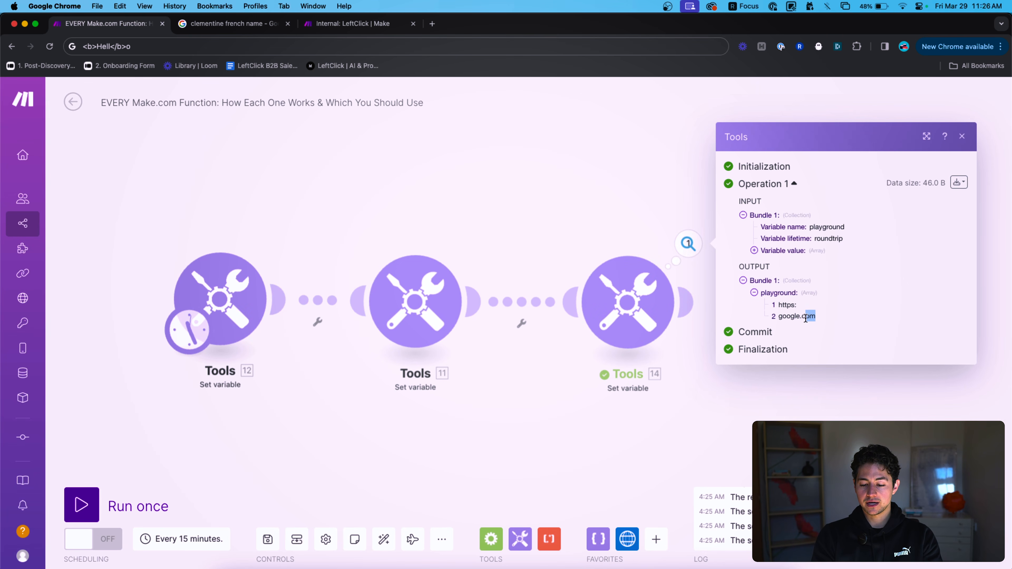
{"action": "left_click", "coordinate": [619, 293]}
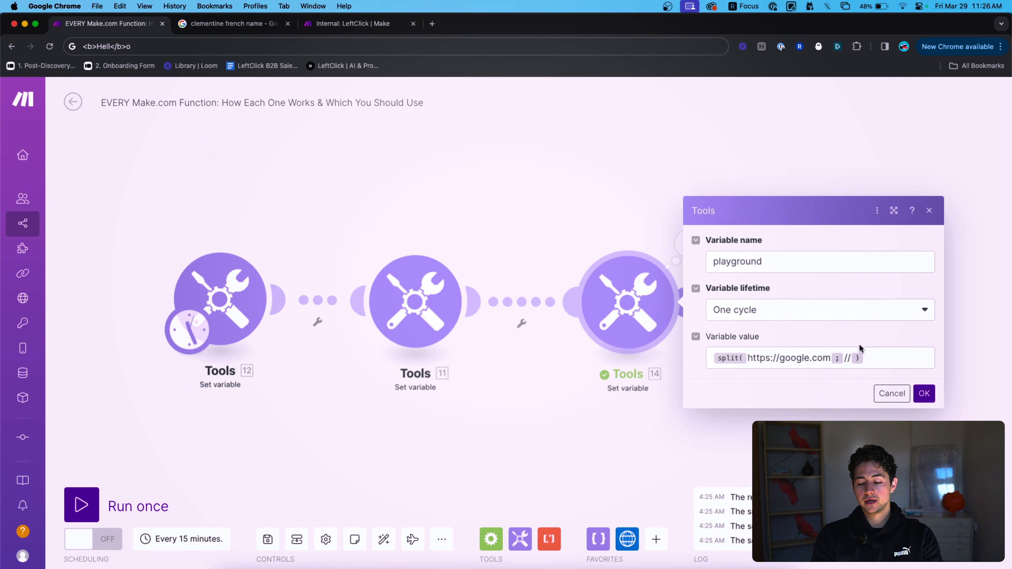
{"action": "left_click", "coordinate": [868, 351]}
{"action": "key", "text": "super+a"}
{"action": "key", "text": "Left"}
{"action": "type", "text": "get("}
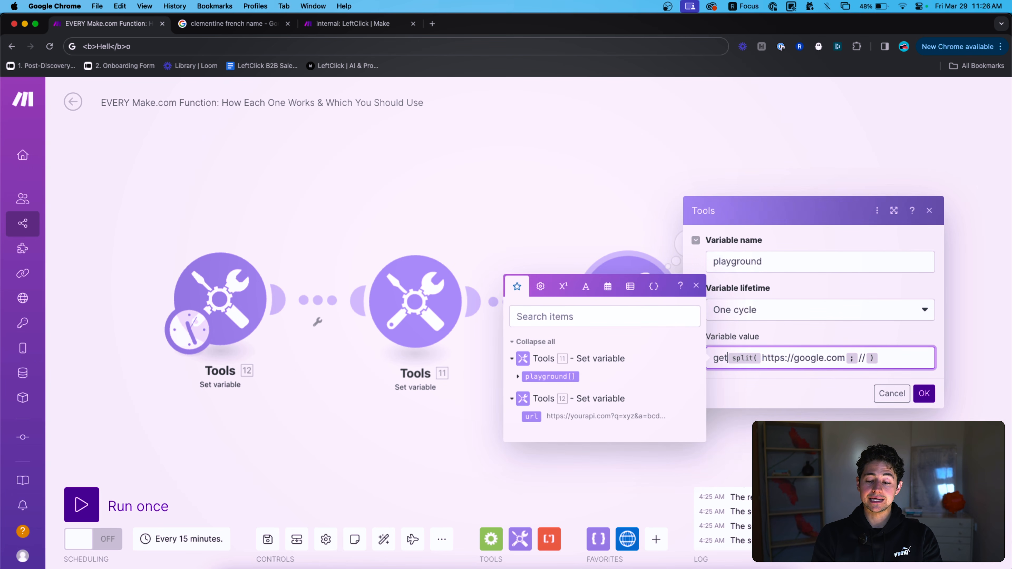
{"action": "key", "text": "super+Right"}
{"action": "type", "text": ";2)"}
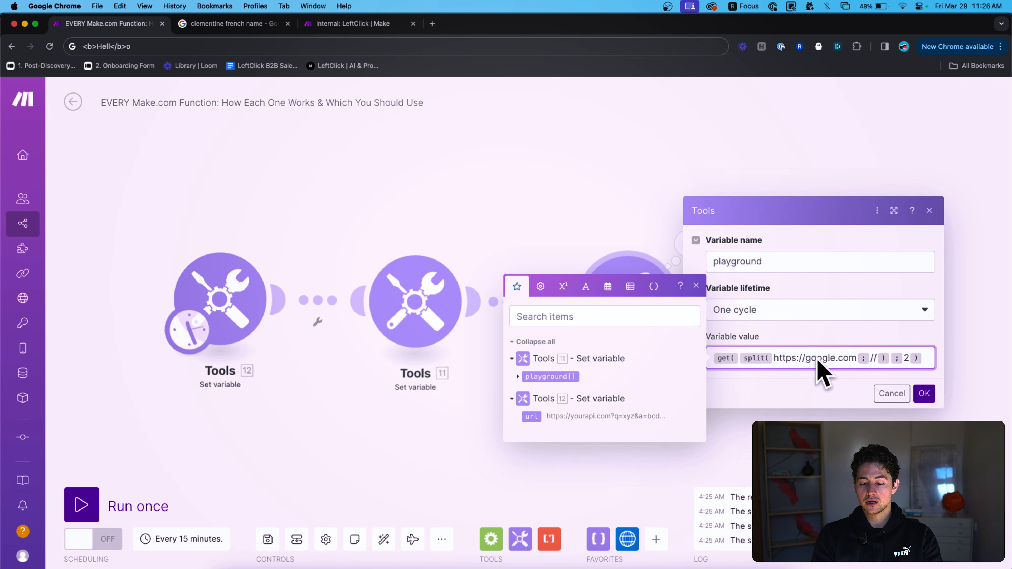
{"action": "left_click", "coordinate": [924, 393]}
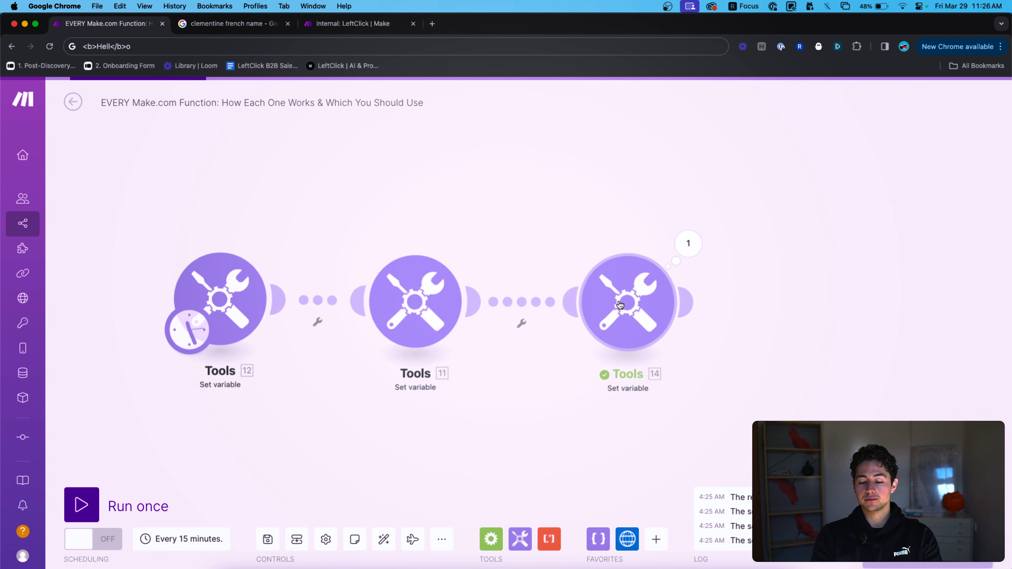
Run the module again and confirm its output is google.com.
{"action": "right_click", "coordinate": [606, 296]}
{"action": "left_click", "coordinate": [657, 327]}
{"action": "left_click", "coordinate": [685, 255]}
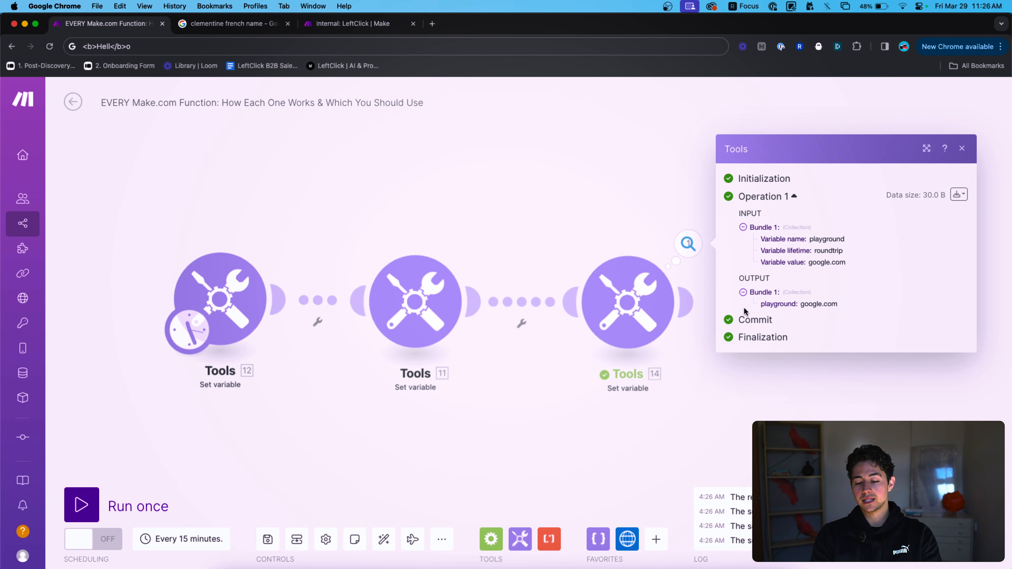
{"action": "double_click", "coordinate": [808, 304]}
{"action": "left_click", "coordinate": [615, 210]}
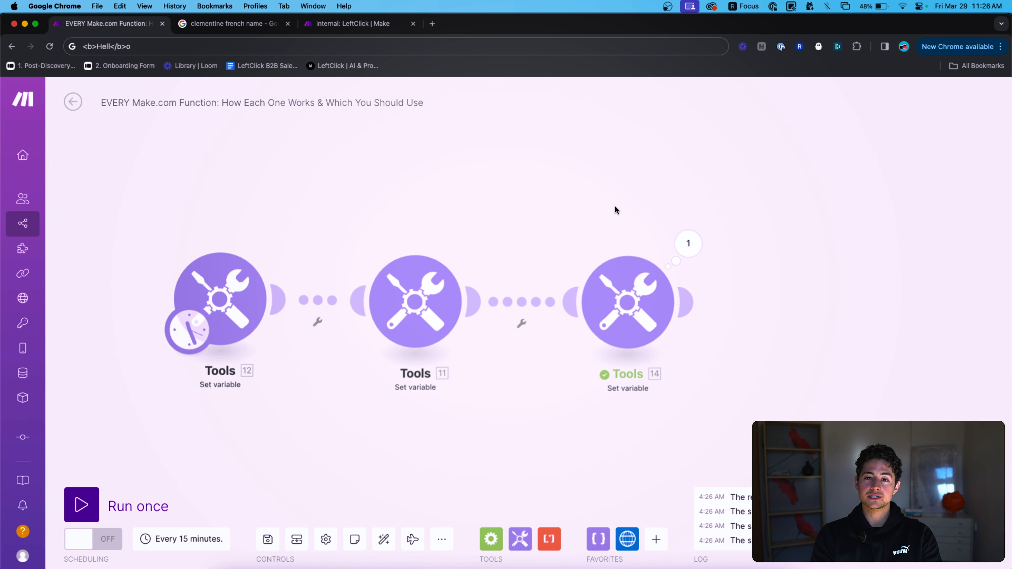
{"action": "left_click", "coordinate": [627, 303]}
{"action": "left_click", "coordinate": [923, 357]}
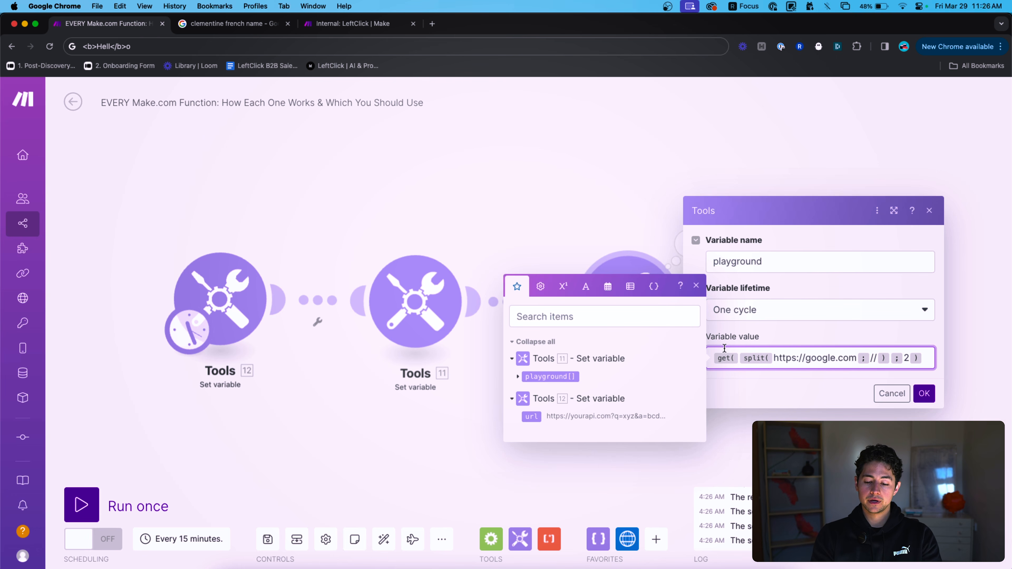
Replace the get/split formula with md5() of a sample password string.
{"action": "left_click", "coordinate": [586, 286]}
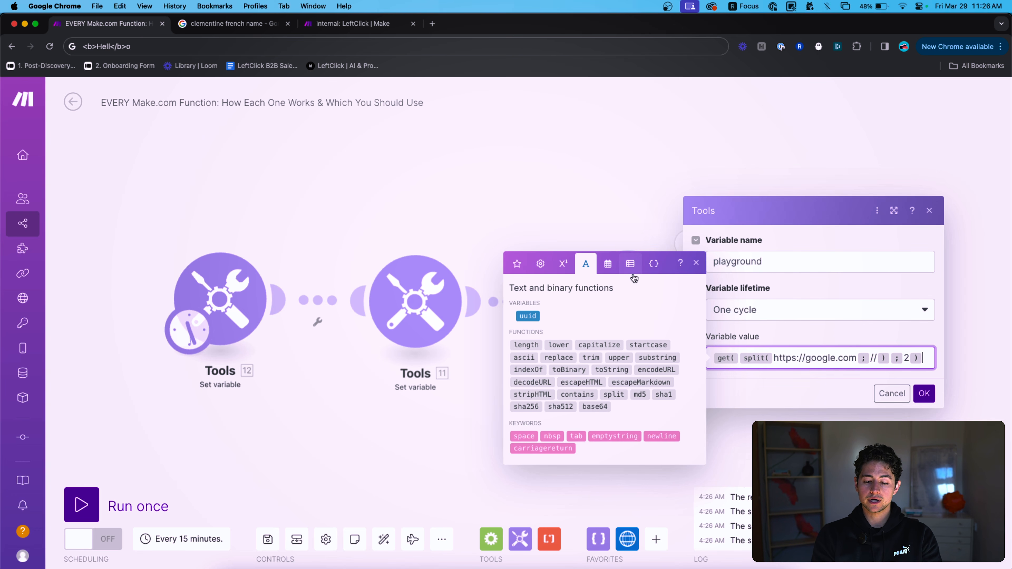
{"action": "key", "text": "super+a"}
{"action": "key", "text": "BackSpace"}
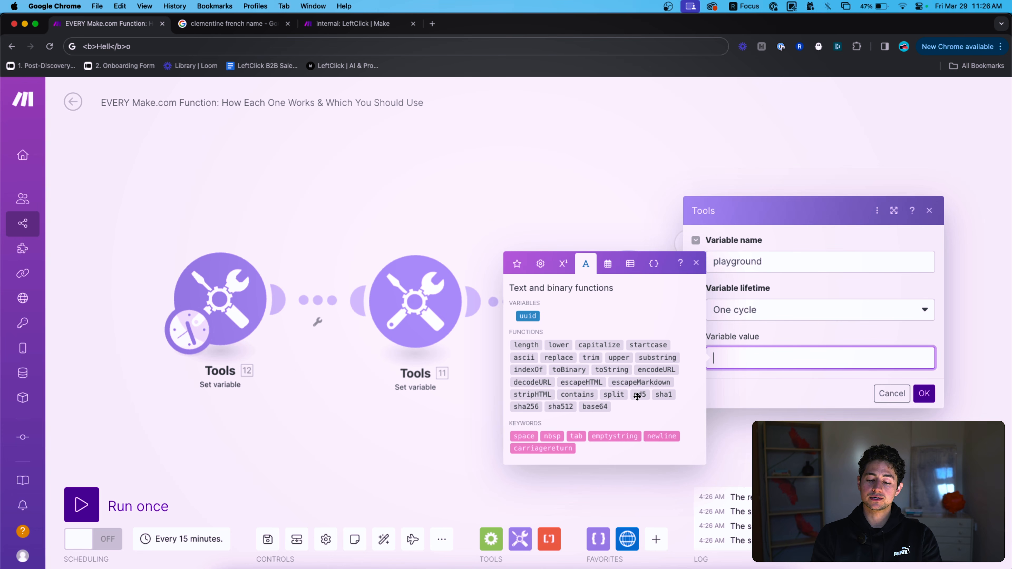
{"action": "mouse_move", "coordinate": [636, 396]}
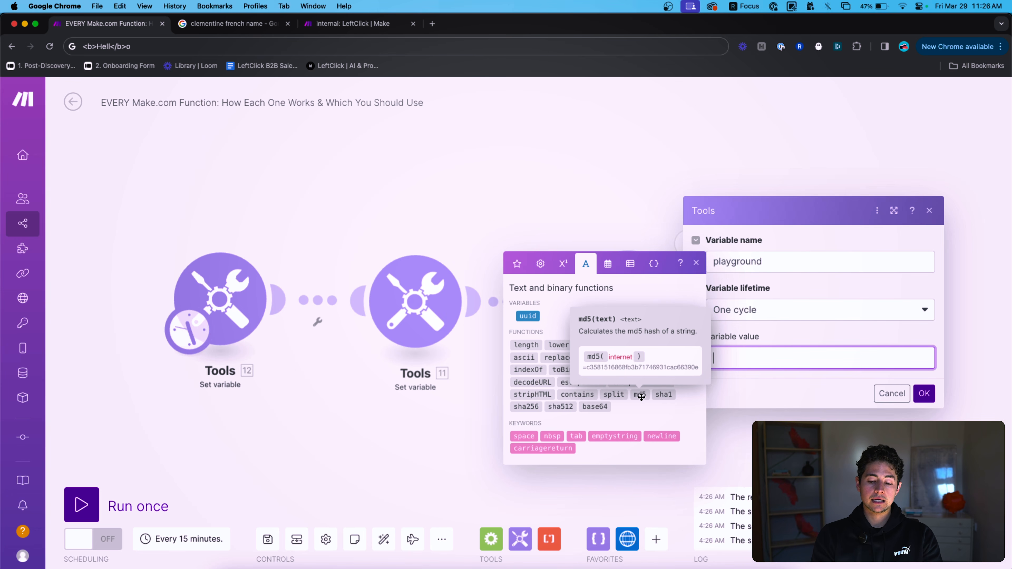
{"action": "left_click", "coordinate": [639, 395]}
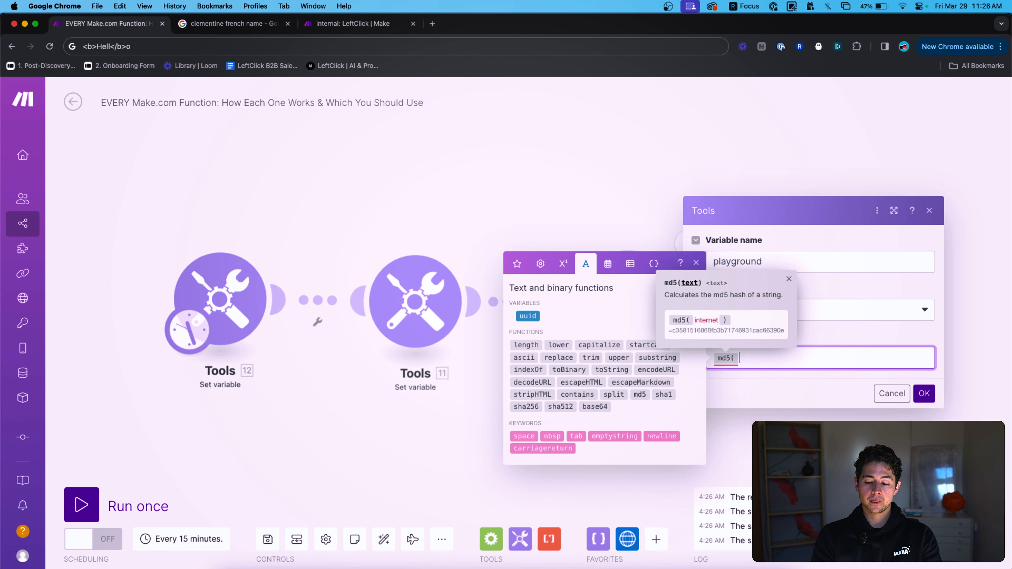
{"action": "key", "text": "Left"}
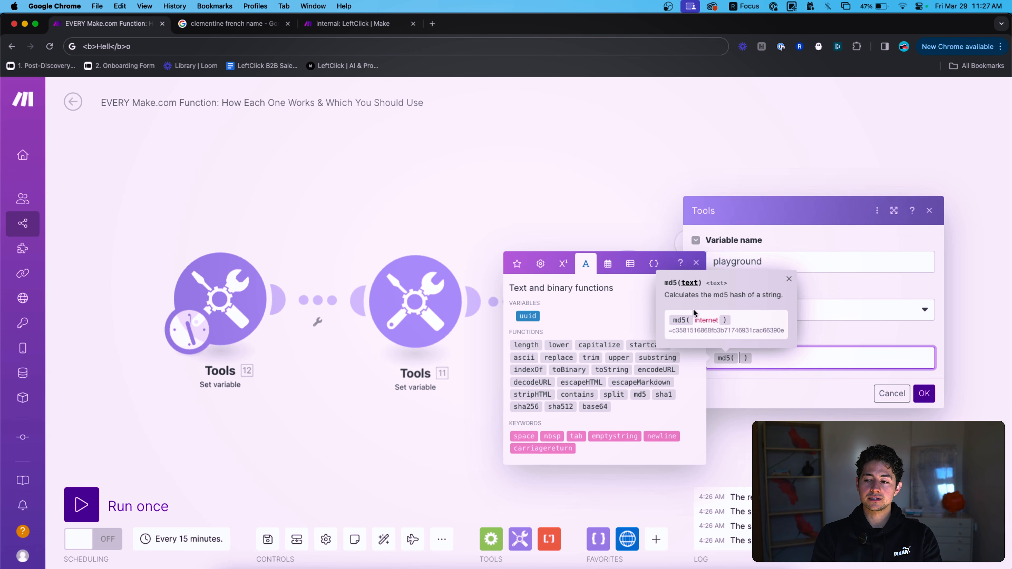
{"action": "type", "text": "thisismypass"}
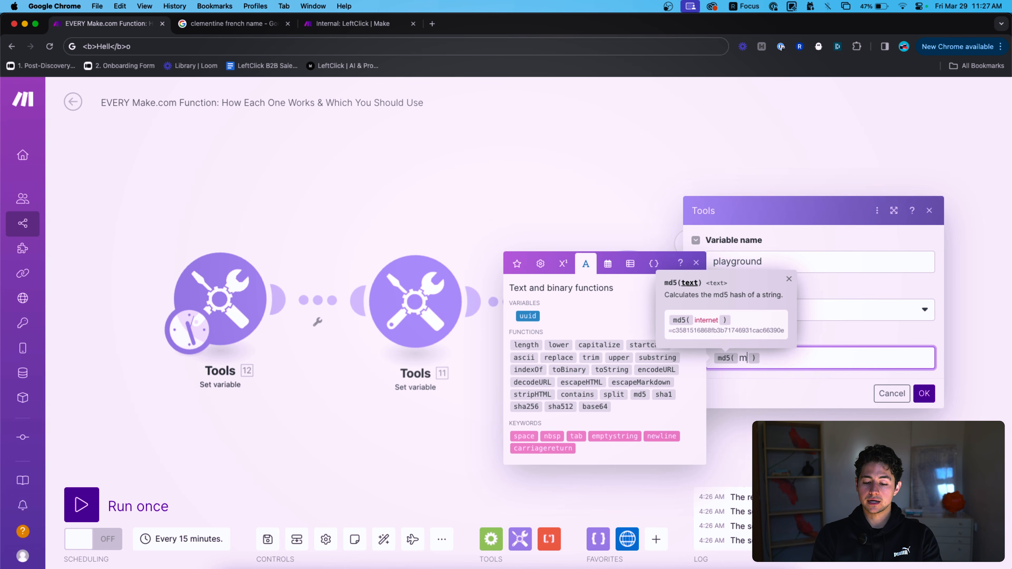
{"action": "type", "text": "word"}
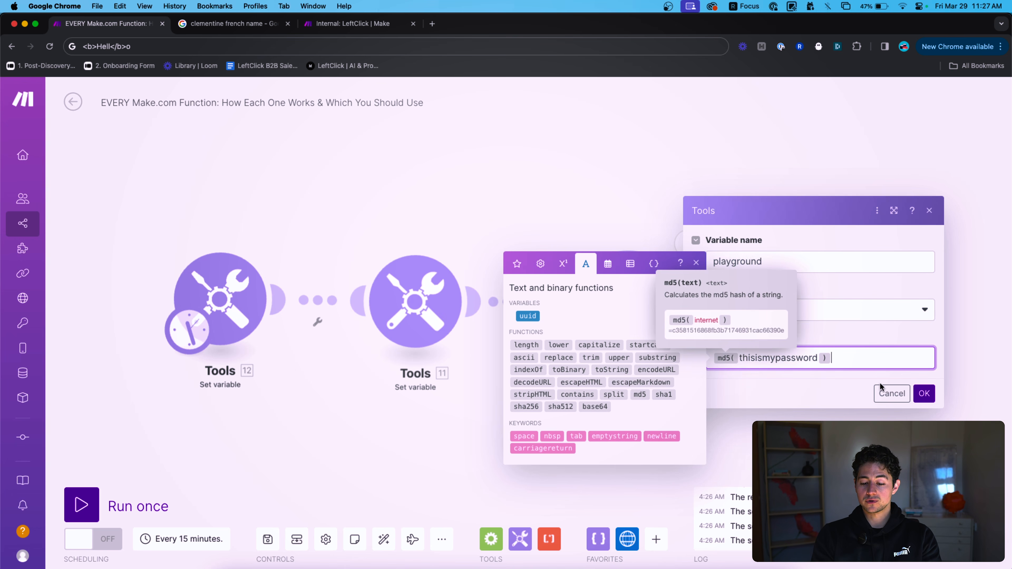
{"action": "left_click", "coordinate": [923, 396]}
Run only the third module and view the resulting 32-character md5 hash.
{"action": "right_click", "coordinate": [628, 307]}
{"action": "left_click", "coordinate": [657, 338]}
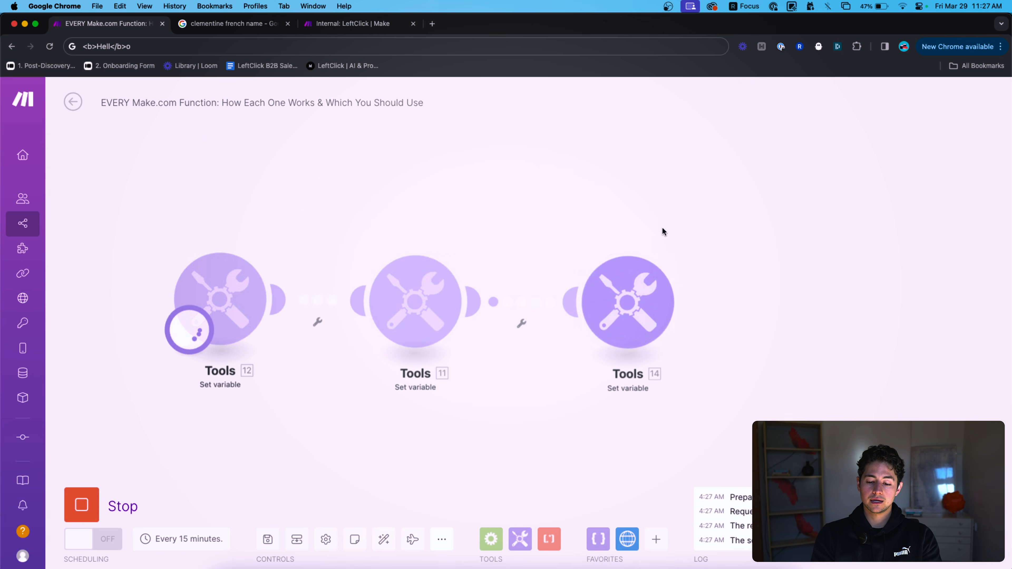
{"action": "left_click", "coordinate": [685, 245]}
{"action": "double_click", "coordinate": [812, 303]}
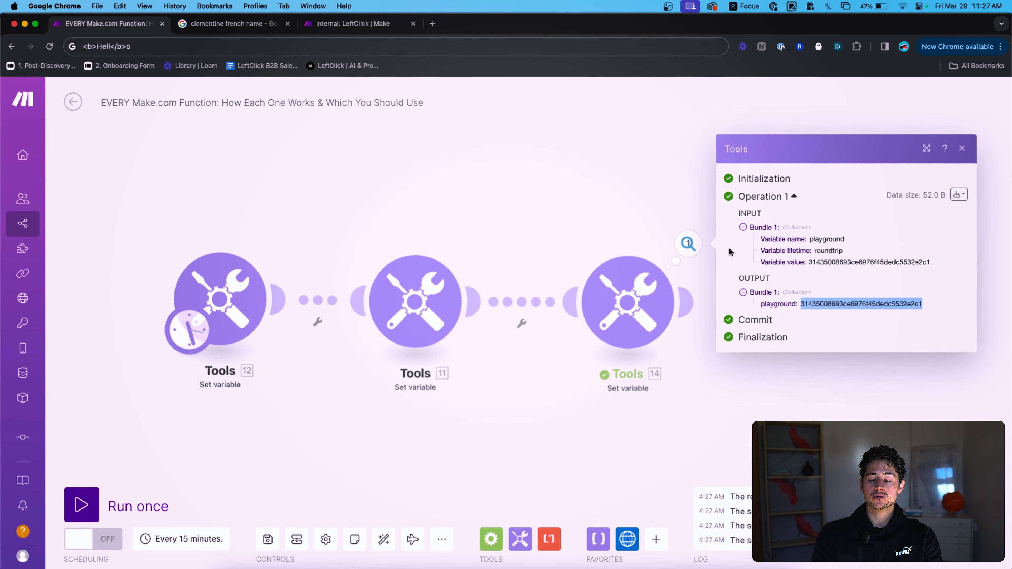
{"action": "left_click", "coordinate": [580, 209]}
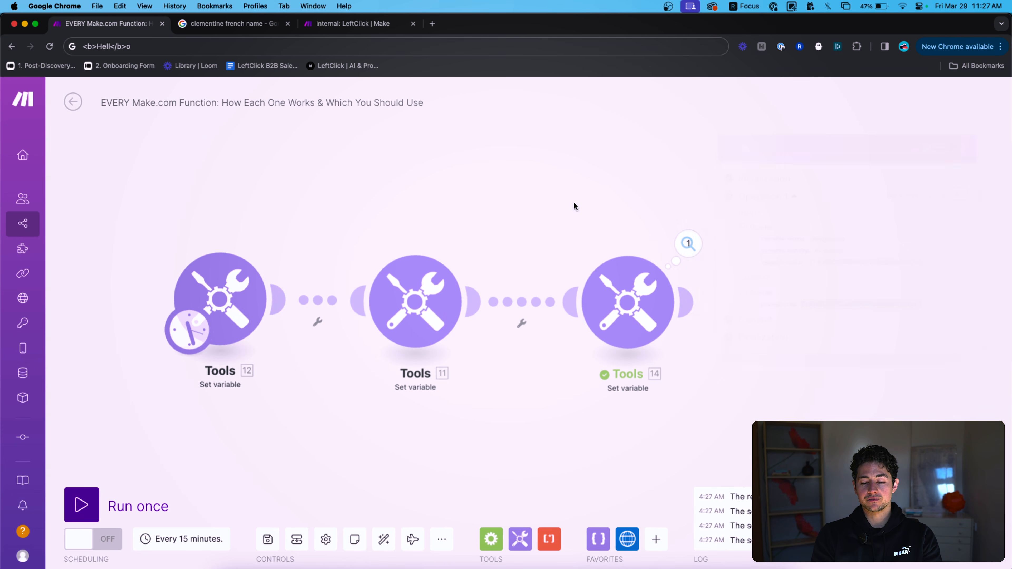
{"action": "left_click", "coordinate": [615, 279]}
{"action": "left_click", "coordinate": [849, 358]}
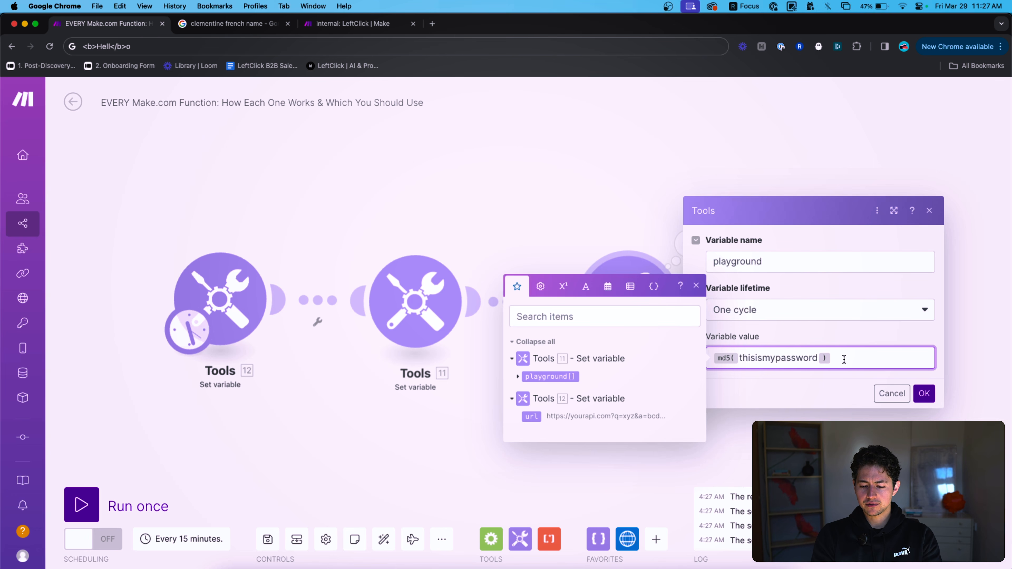
Search 'md5 to string online' in a new tab and open the 10015 Tools MD5 Encrypt/Decrypt page.
{"action": "left_click", "coordinate": [659, 258]}
{"action": "left_click", "coordinate": [677, 246]}
{"action": "key", "text": "super+t"}
{"action": "type", "text": "md"}
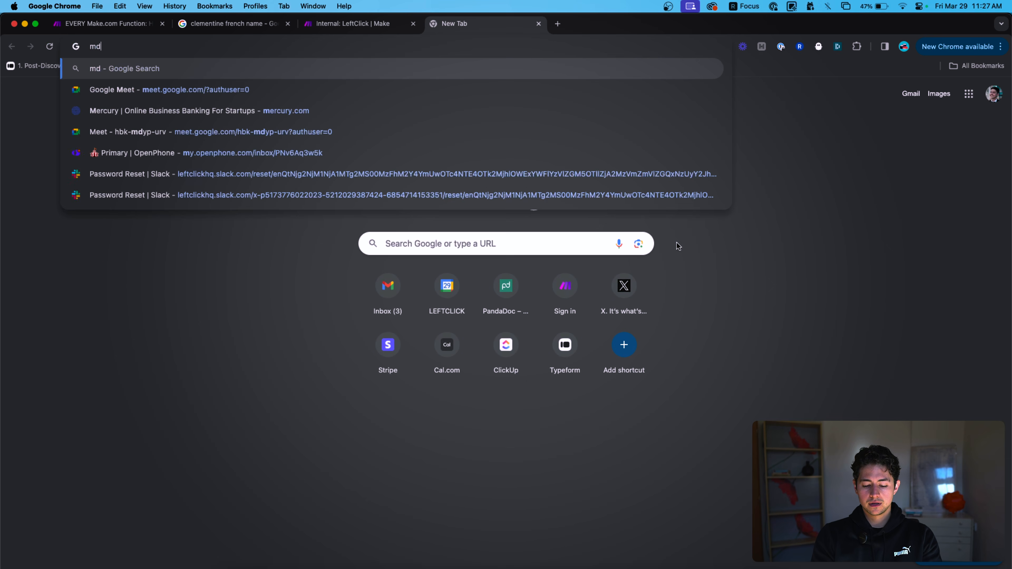
{"action": "type", "text": "5 to string online"}
{"action": "key", "text": "Return"}
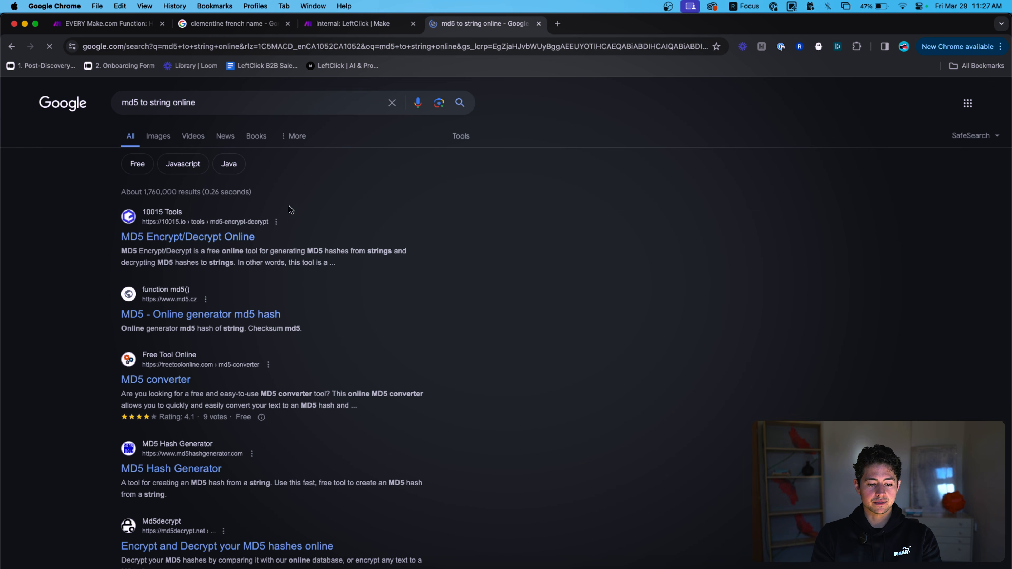
{"action": "left_click", "coordinate": [167, 236]}
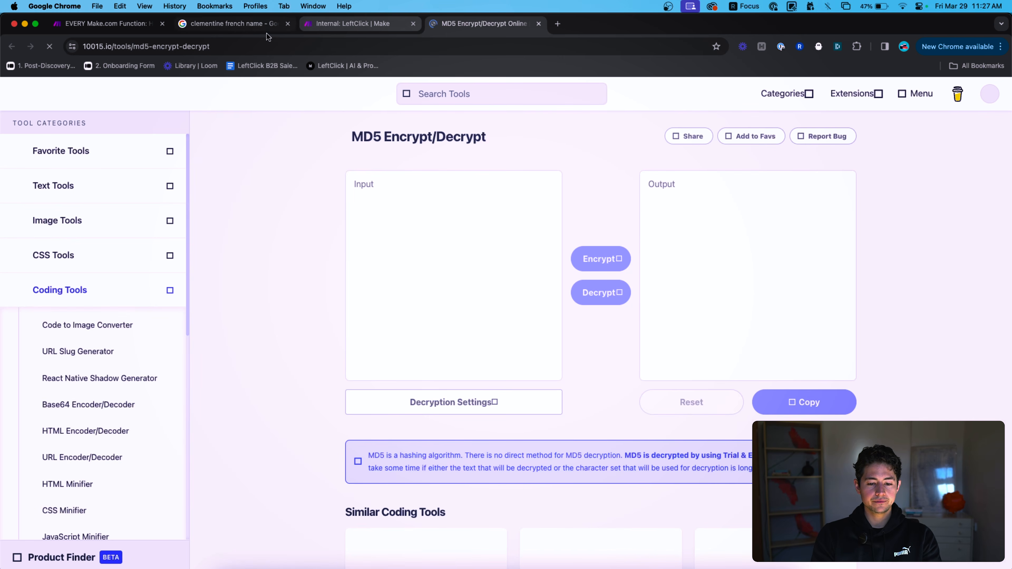
Select the hash in the Make.com output and return to the MD5 Encrypt/Decrypt page.
{"action": "left_click_drag", "start_coordinate": [103, 24], "coordinate": [360, 35]}
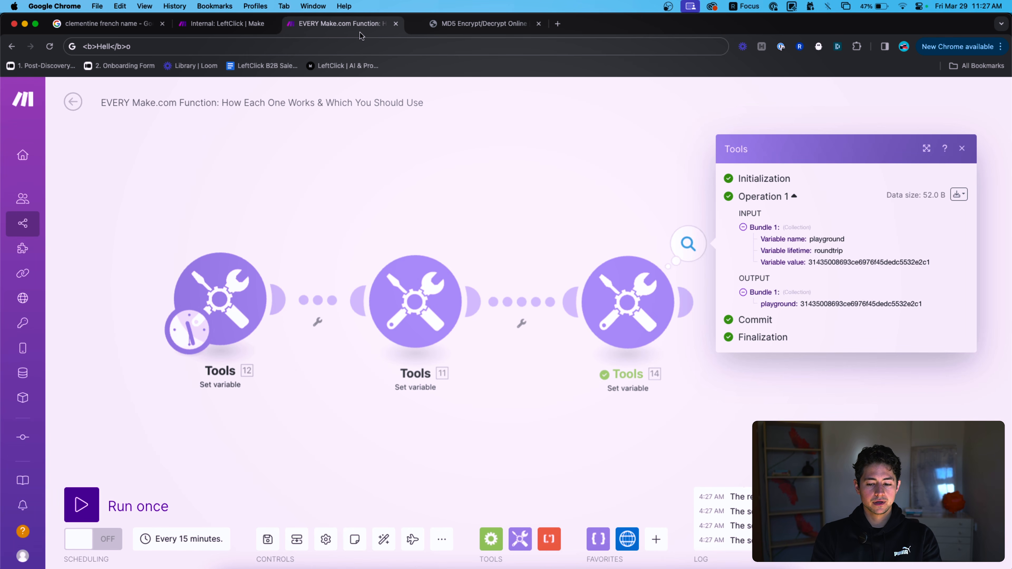
{"action": "double_click", "coordinate": [872, 303]}
{"action": "left_click", "coordinate": [482, 24]}
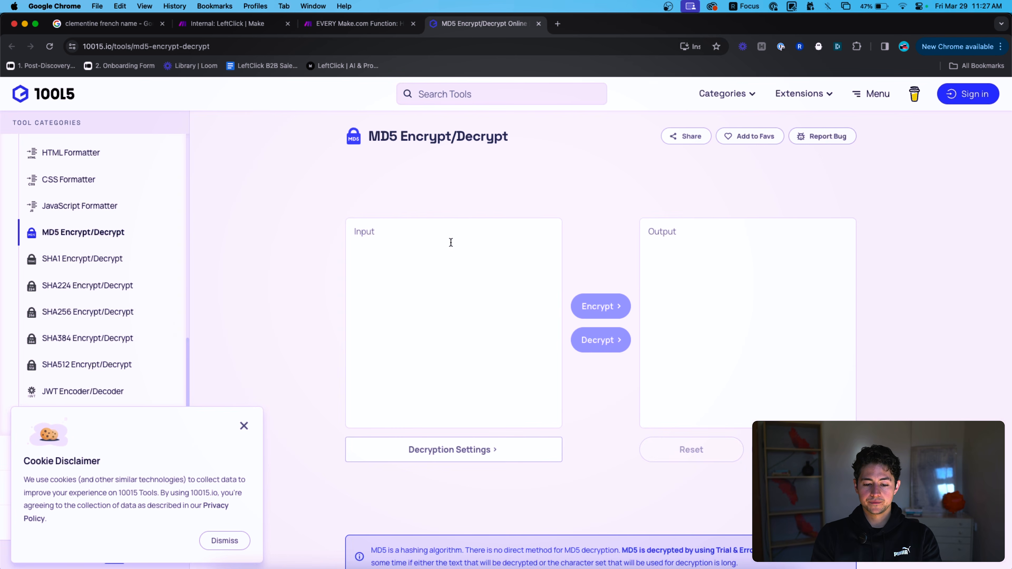
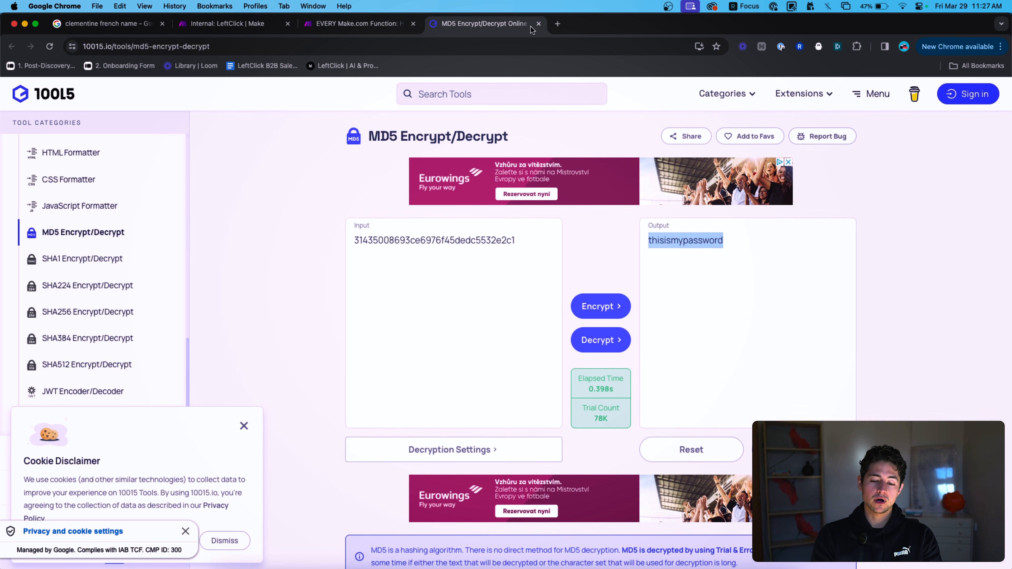
Close the 10015 Tools MD5 Encrypt/Decrypt tab to get back to the EVERY Make.com Function scenario.
{"action": "left_click", "coordinate": [537, 26]}
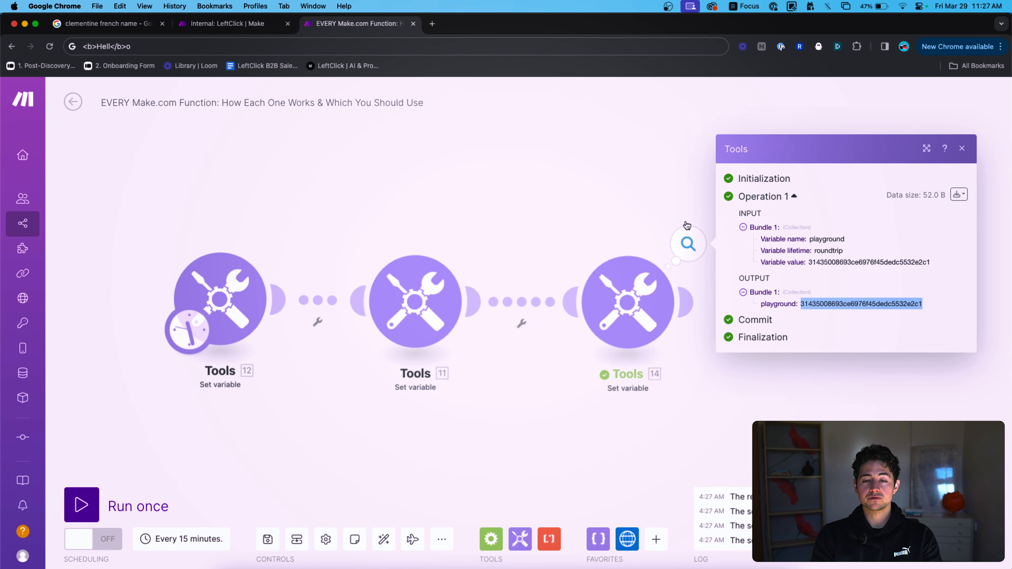
Open Tools 14's variable value and browse the array, date and text function tabs.
{"action": "left_click", "coordinate": [639, 295]}
{"action": "left_click", "coordinate": [855, 352]}
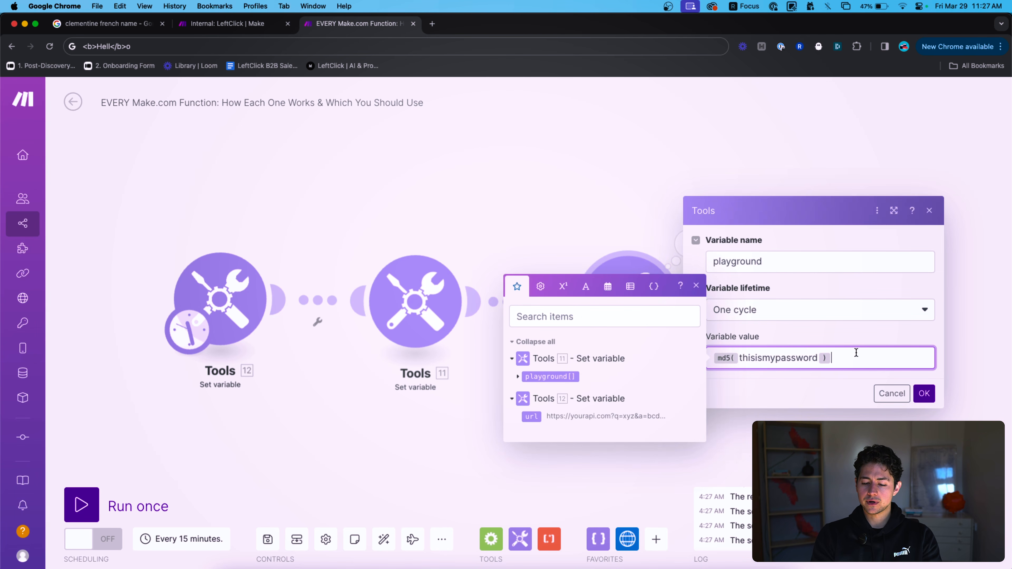
{"action": "left_click", "coordinate": [630, 286]}
{"action": "left_click", "coordinate": [607, 286]}
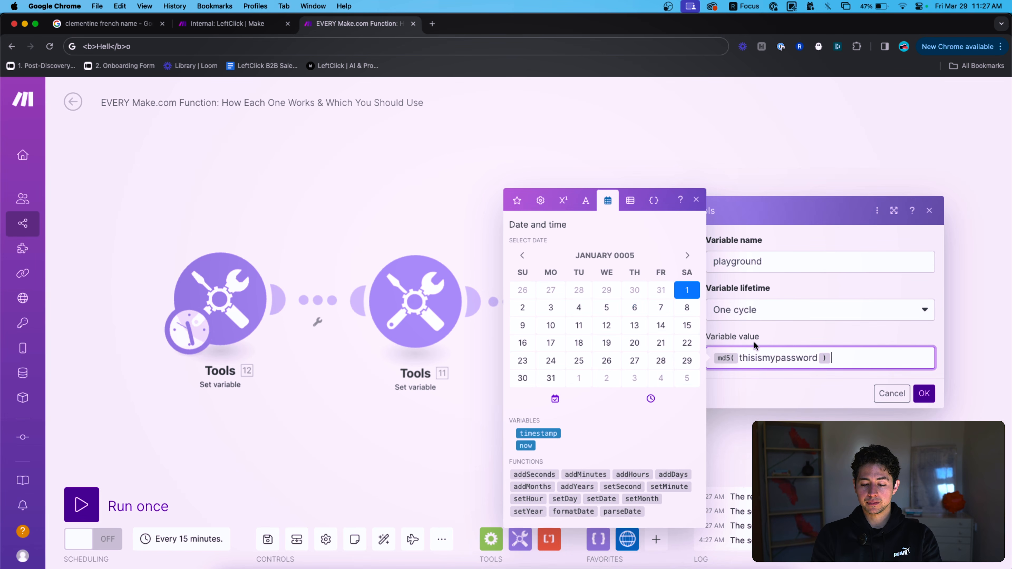
{"action": "left_click", "coordinate": [586, 200]}
{"action": "left_click", "coordinate": [812, 357]}
{"action": "key", "text": "super+Left"}
{"action": "key", "text": "Right"}
{"action": "key", "text": "BackSpace"}
{"action": "key", "text": "super+Right"}
{"action": "key", "text": "BackSpace"}
{"action": "key", "text": "super+a"}
{"action": "key", "text": "Left"}
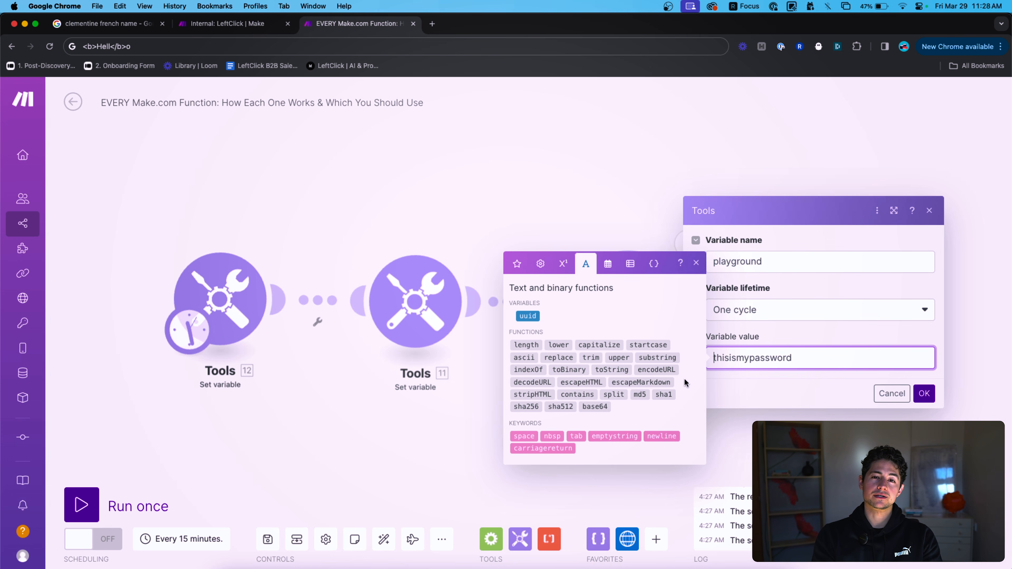
{"action": "key", "text": "super+a"}
{"action": "key", "text": "Left"}
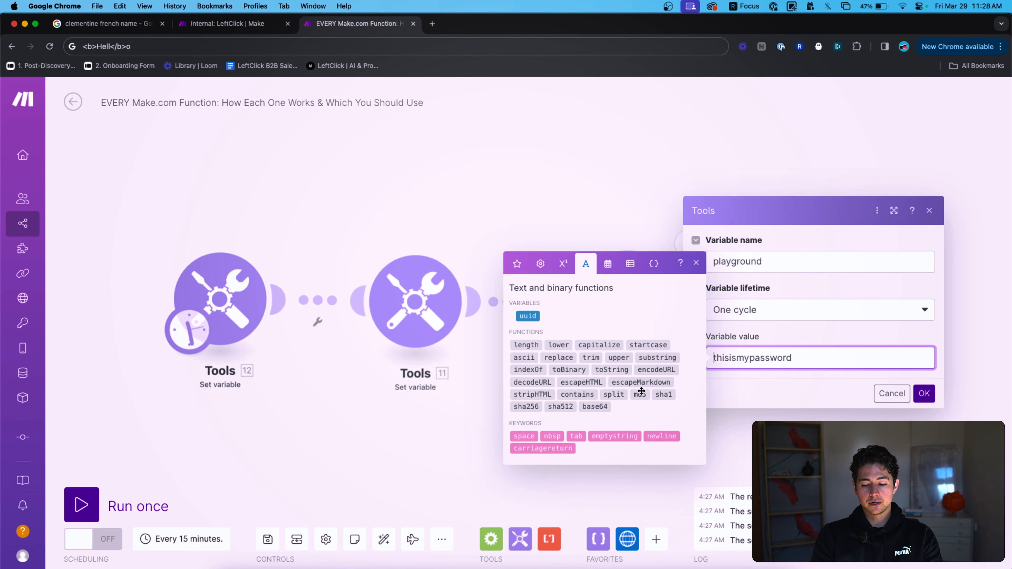
{"action": "mouse_move", "coordinate": [657, 393]}
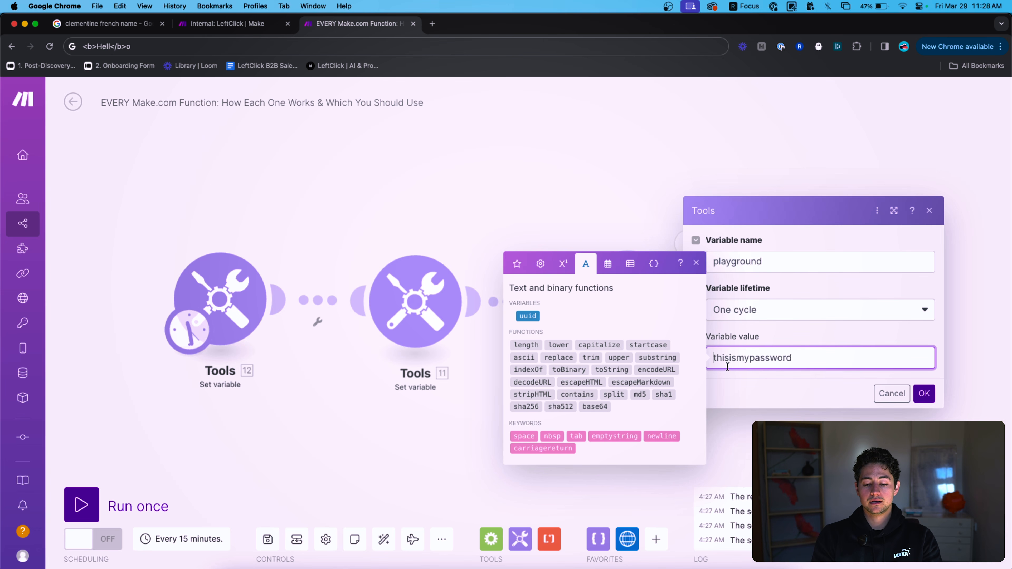
{"action": "left_click", "coordinate": [555, 406]}
{"action": "type", "text": "sha"}
{"action": "key", "text": "BackSpace"}
{"action": "key", "text": "BackSpace"}
{"action": "key", "text": "BackSpace"}
{"action": "key", "text": "BackSpace"}
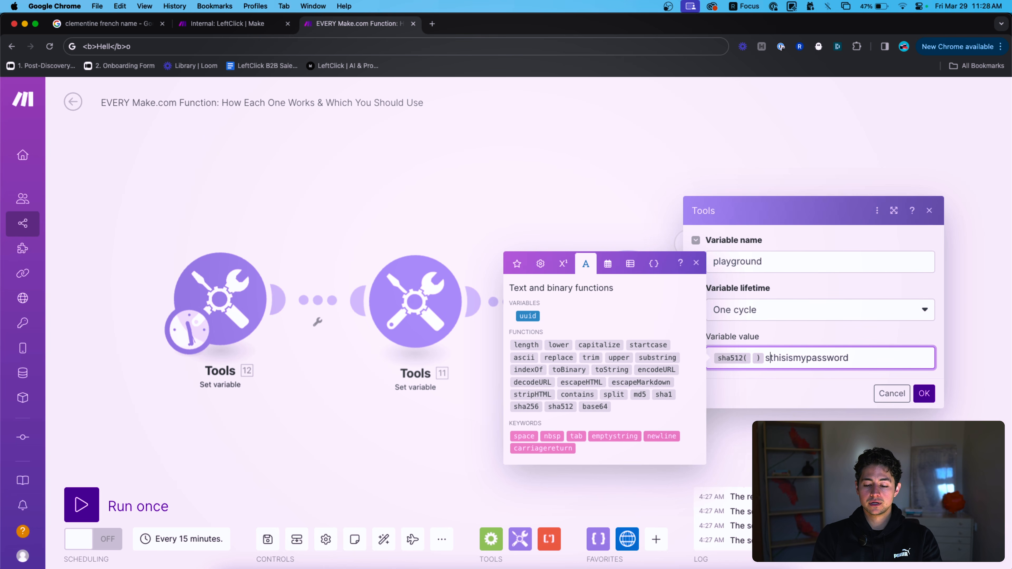
{"action": "key", "text": "super+Right"}
{"action": "type", "text": ")"}
{"action": "left_click", "coordinate": [924, 394]}
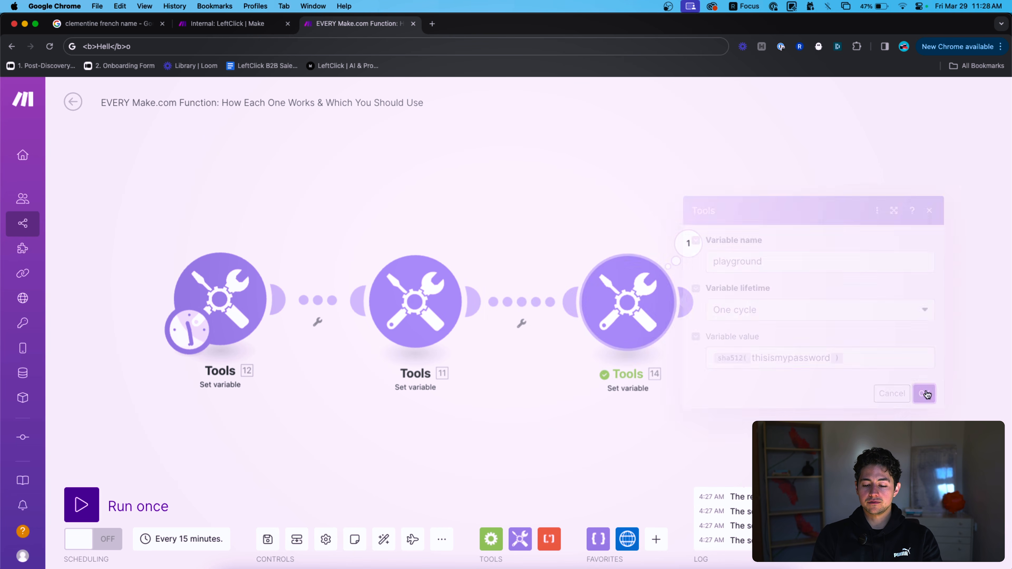
Run only Tools 14 and inspect the resulting SHA-512 hash output.
{"action": "right_click", "coordinate": [618, 303]}
{"action": "left_click", "coordinate": [657, 326]}
{"action": "left_click", "coordinate": [687, 243]}
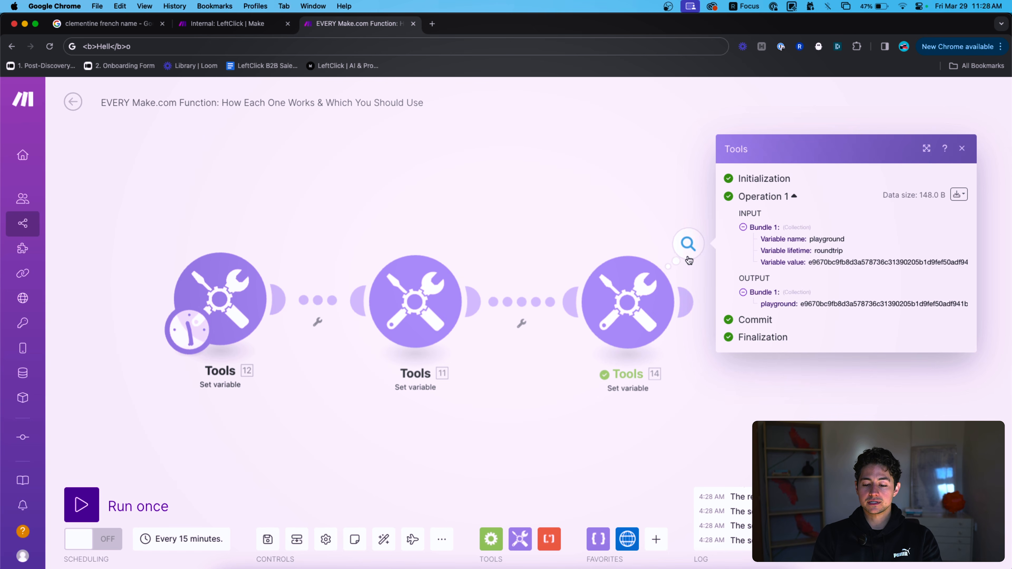
{"action": "double_click", "coordinate": [823, 307]}
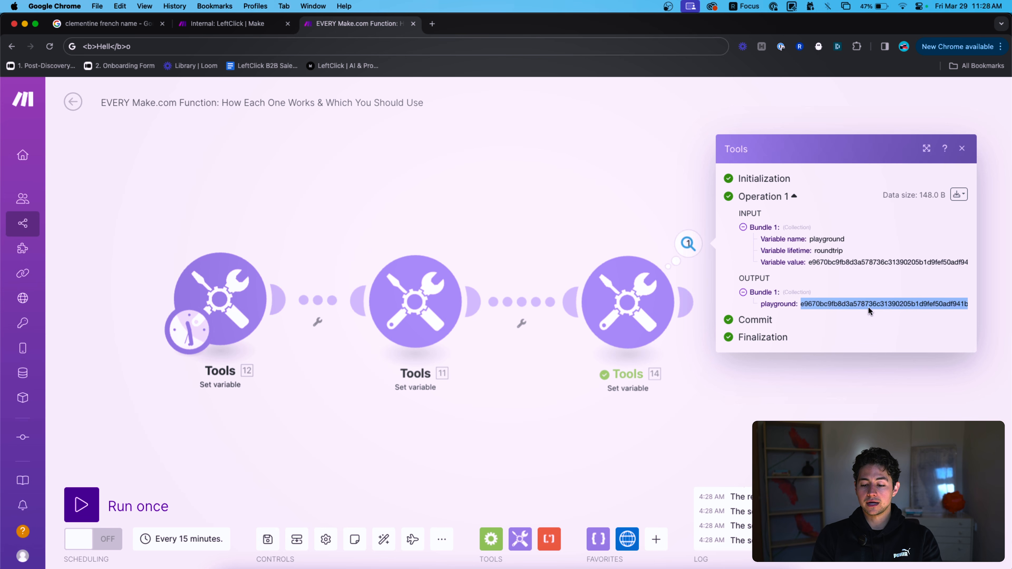
{"action": "left_click", "coordinate": [663, 201]}
{"action": "left_click", "coordinate": [634, 283]}
Delete the sha512 expression so the variable value is empty.
{"action": "left_click", "coordinate": [854, 357]}
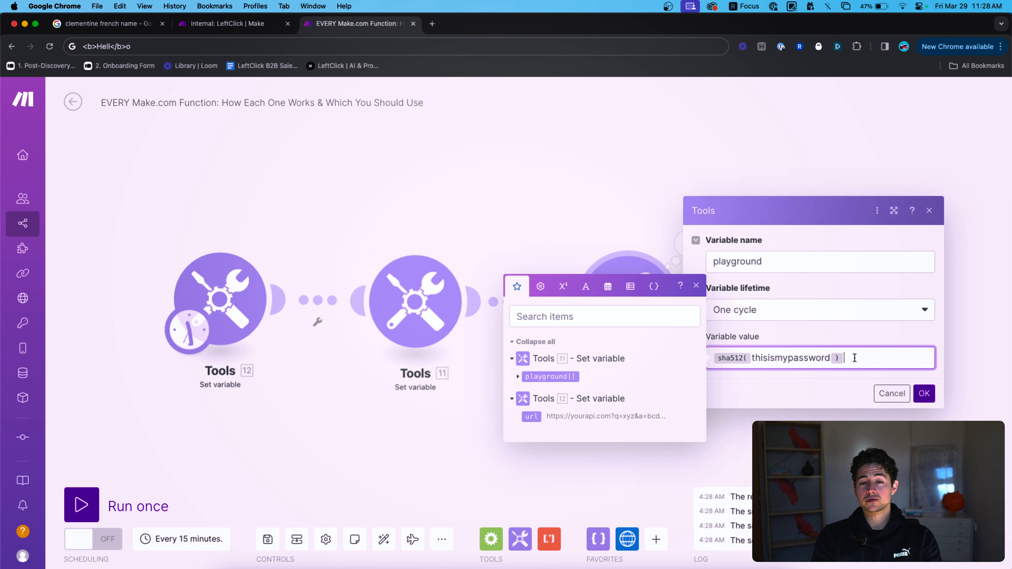
{"action": "key", "text": "super+a"}
{"action": "key", "text": "BackSpace"}
Try inserting base64 from the text functions, remove it, then show the math functions.
{"action": "left_click", "coordinate": [586, 286]}
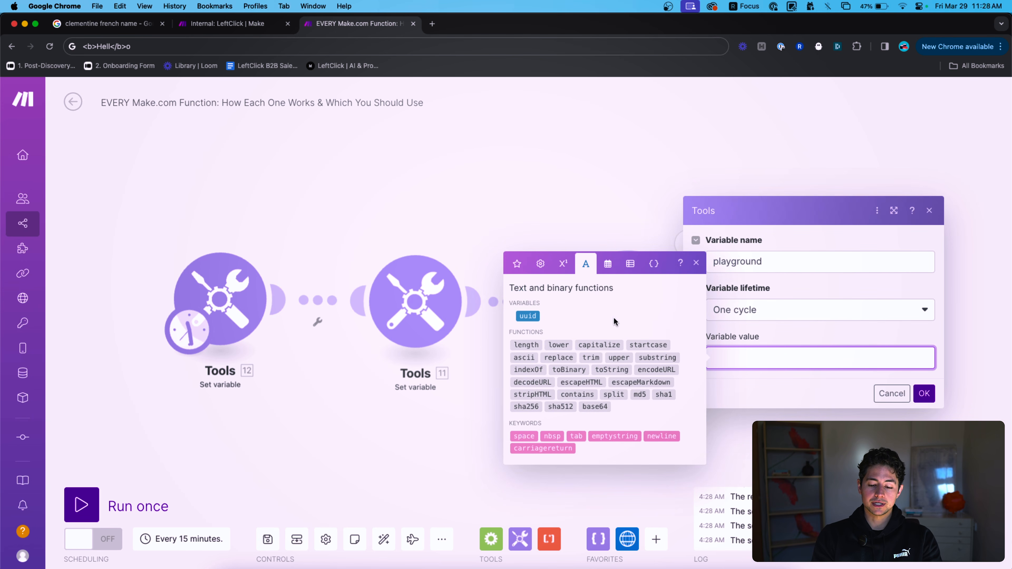
{"action": "left_click", "coordinate": [600, 409]}
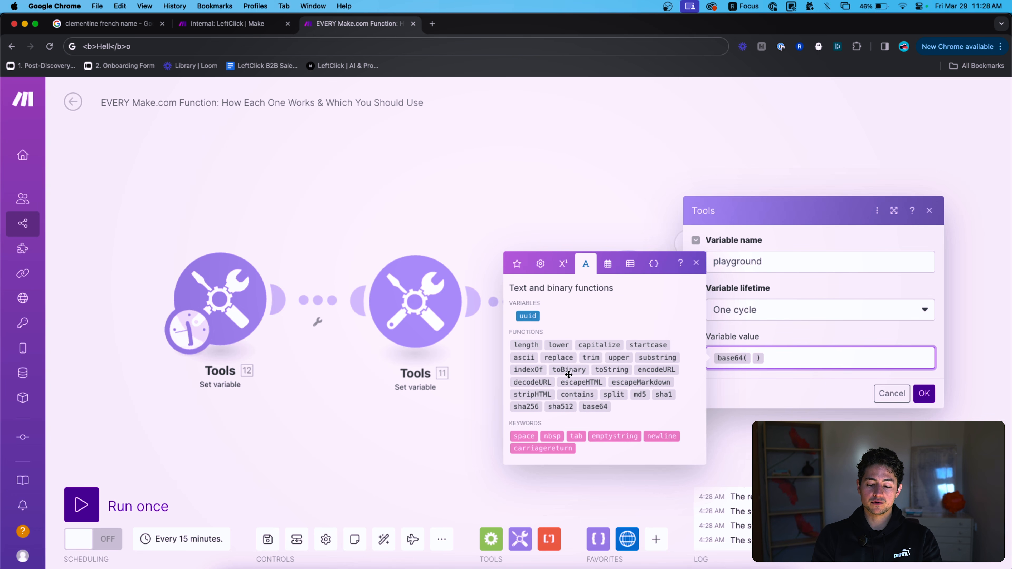
{"action": "mouse_move", "coordinate": [602, 409]}
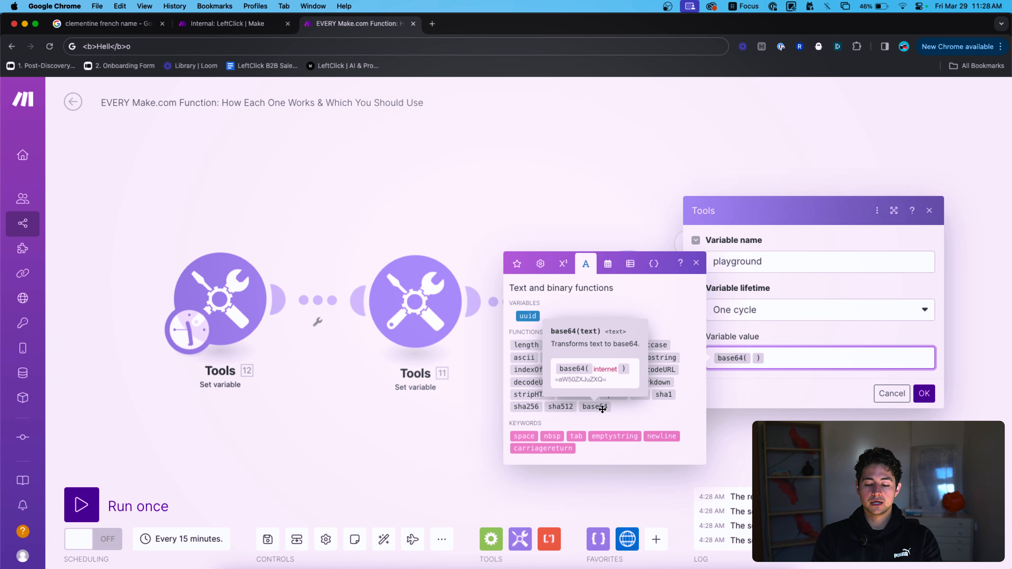
{"action": "key", "text": "BackSpace"}
{"action": "key", "text": "BackSpace"}
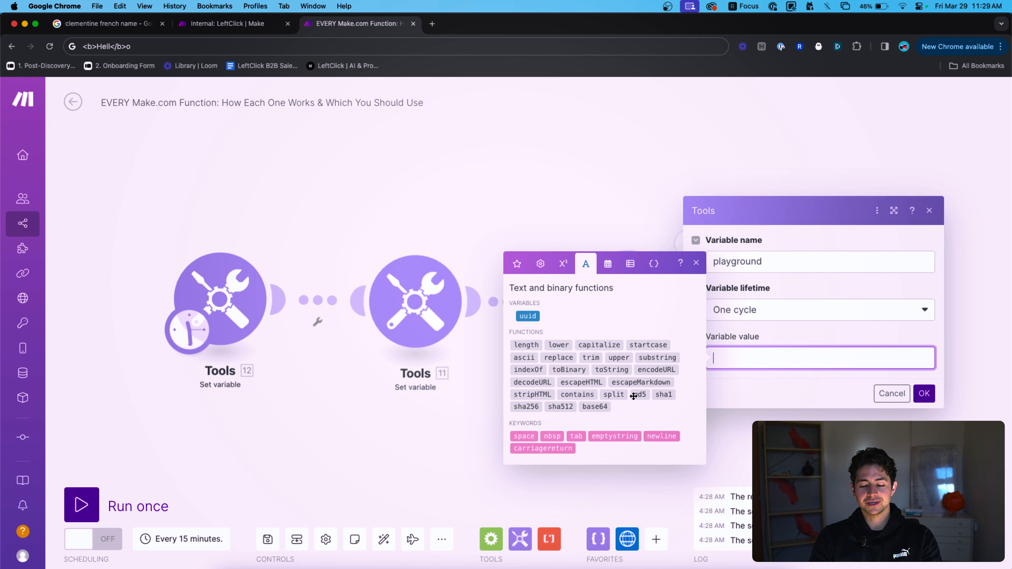
{"action": "mouse_move", "coordinate": [662, 395]}
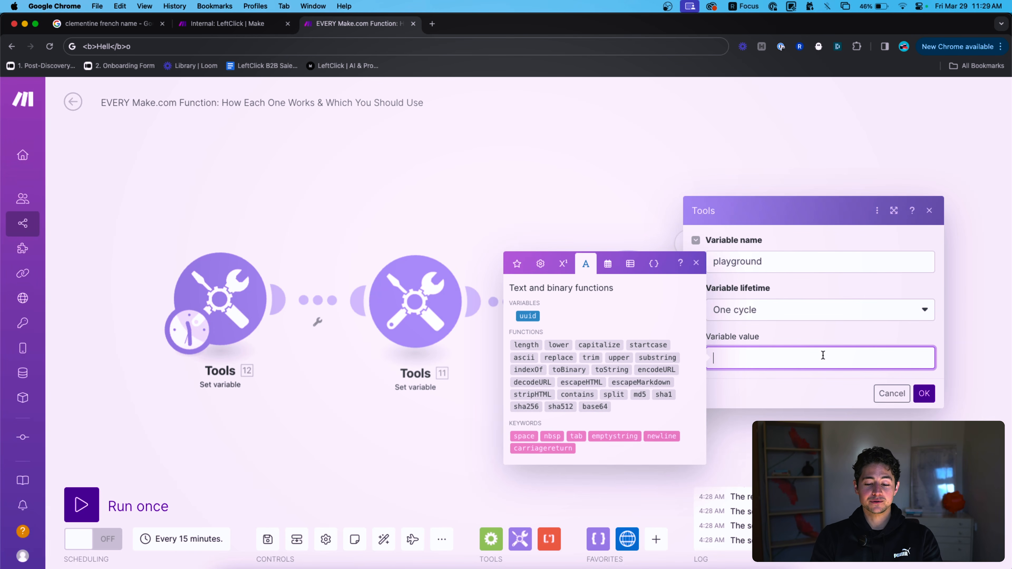
{"action": "left_click", "coordinate": [562, 264]}
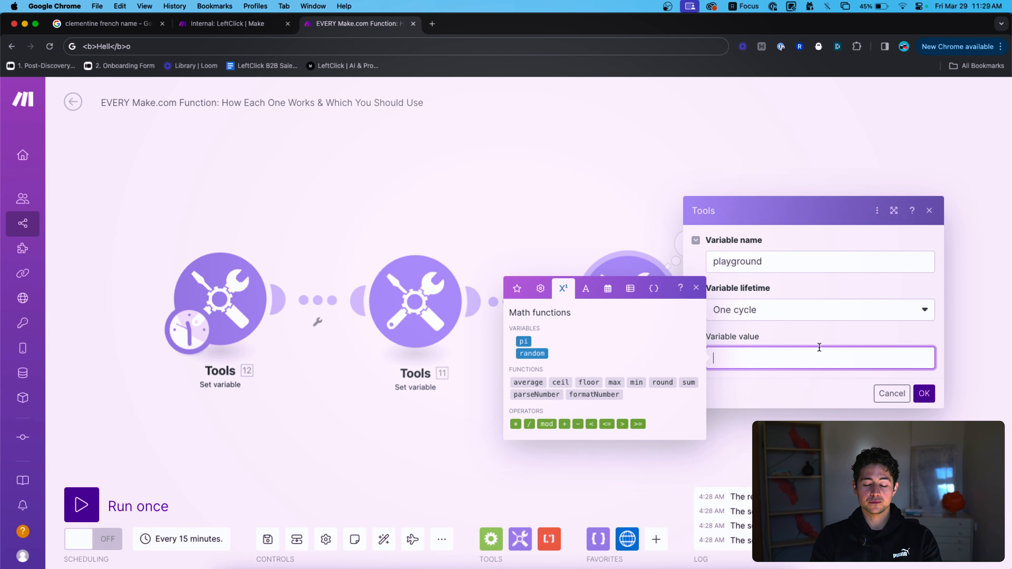
Set the variable value to pi, save, and run only Tools 14.
{"action": "left_click", "coordinate": [522, 341]}
{"action": "left_click", "coordinate": [923, 394]}
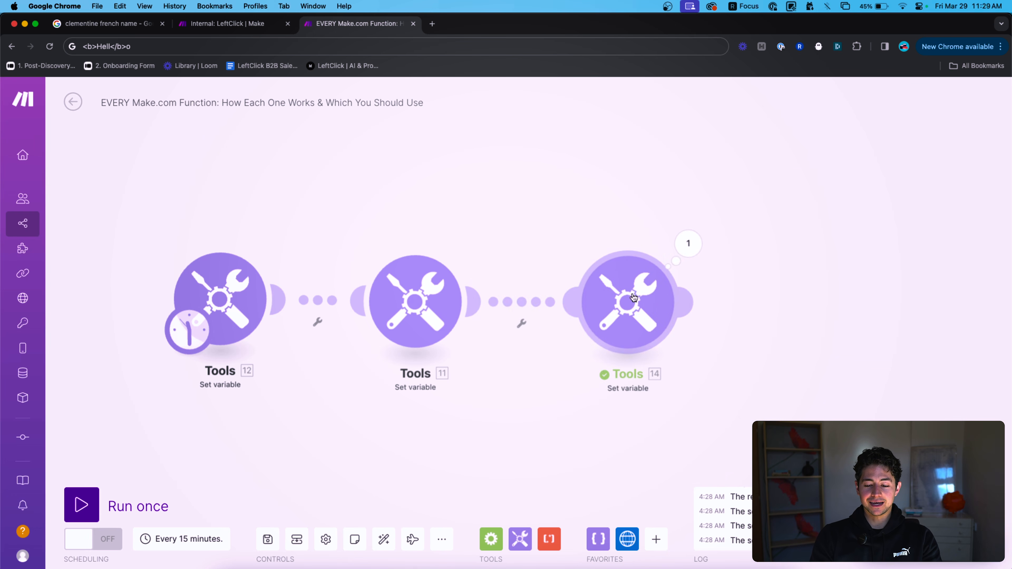
{"action": "right_click", "coordinate": [635, 299]}
{"action": "left_click", "coordinate": [684, 323]}
{"action": "scroll", "coordinate": [657, 331], "scroll_direction": "right", "scroll_amount": 3}
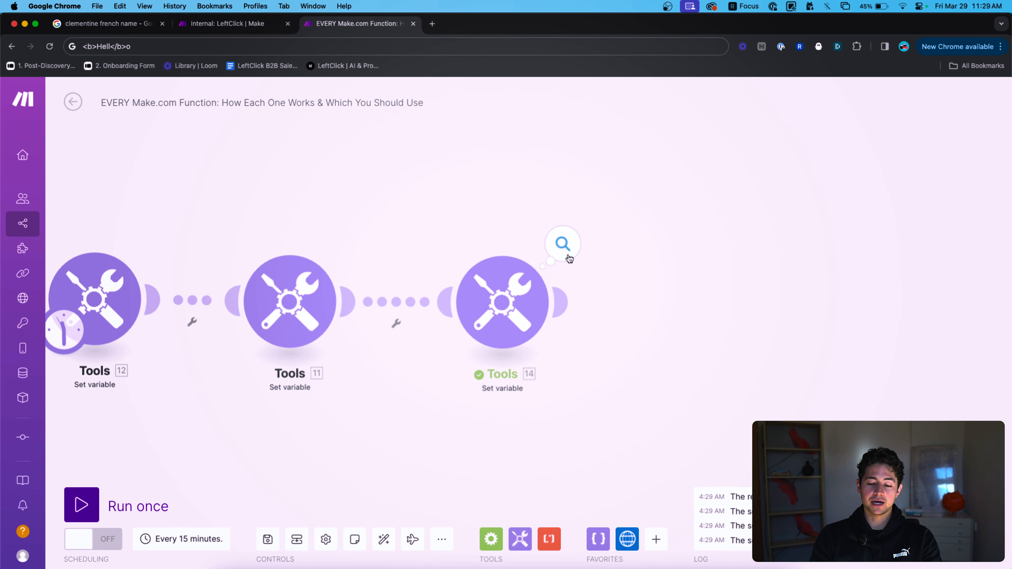
Check the run output shows pi as 3.141592653589793.
{"action": "left_click", "coordinate": [569, 258]}
{"action": "double_click", "coordinate": [701, 304]}
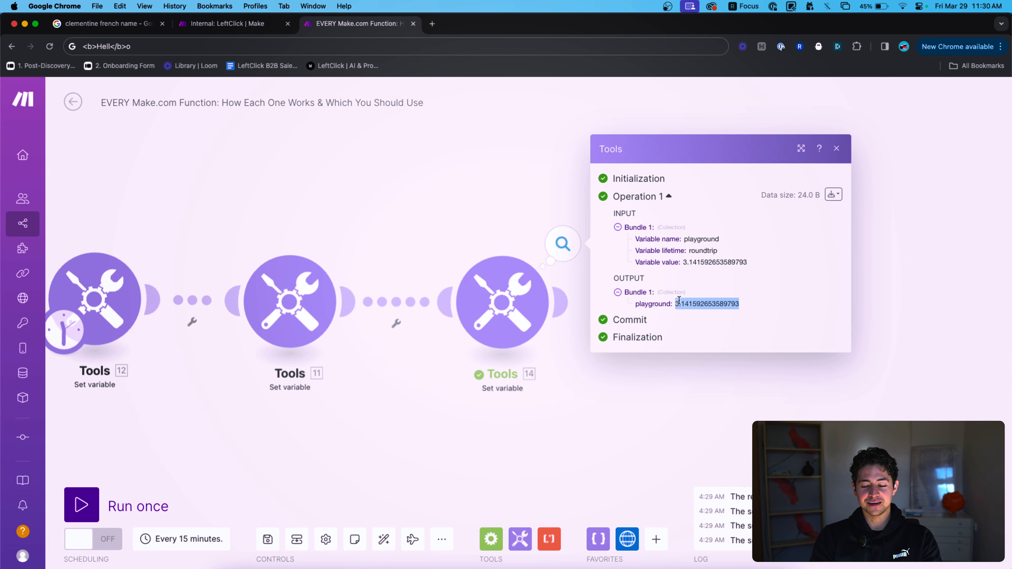
{"action": "left_click", "coordinate": [742, 306]}
{"action": "left_click_drag", "start_coordinate": [742, 306], "coordinate": [676, 305]}
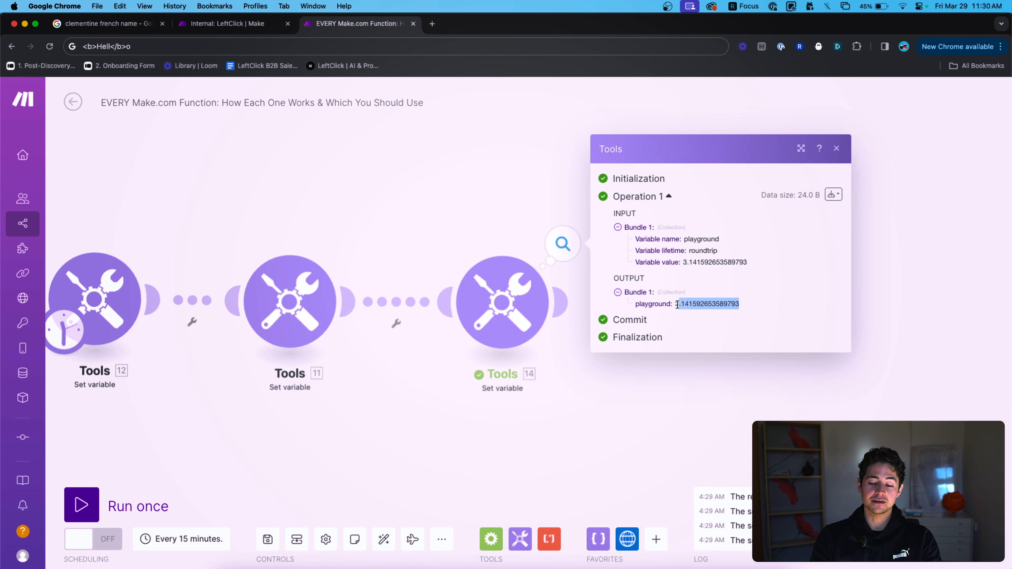
{"action": "left_click", "coordinate": [484, 231]}
{"action": "left_click", "coordinate": [499, 303]}
Swap pi for random in the value, run Tools 14 alone, and read output 0.528225471586447.
{"action": "left_click", "coordinate": [635, 358]}
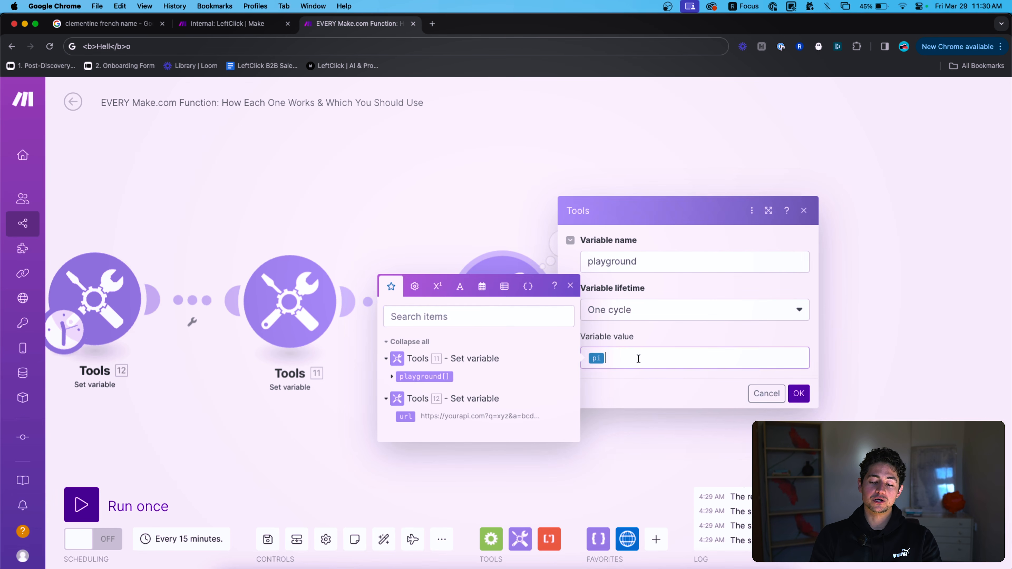
{"action": "left_click", "coordinate": [436, 287]}
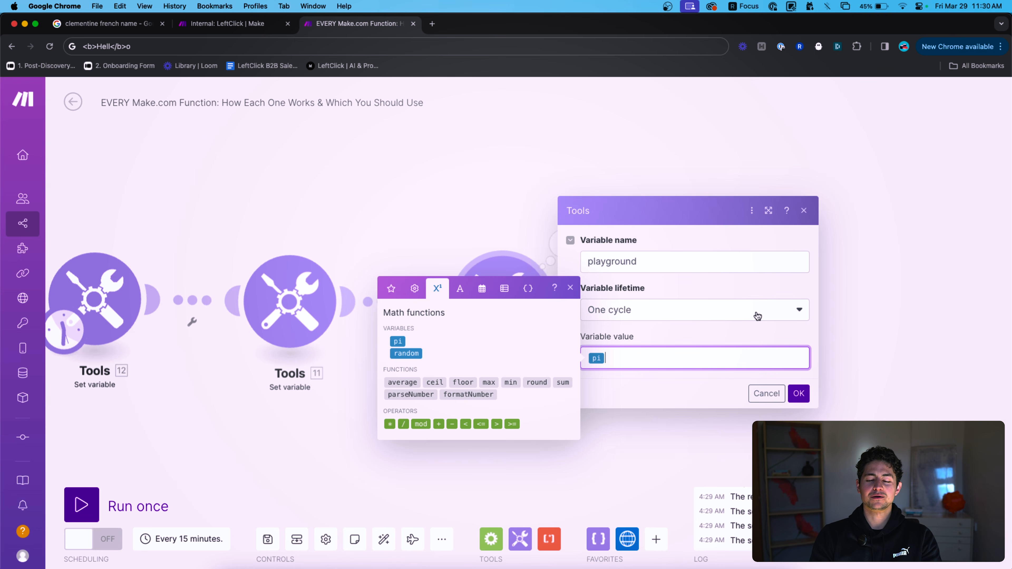
{"action": "key", "text": "BackSpace"}
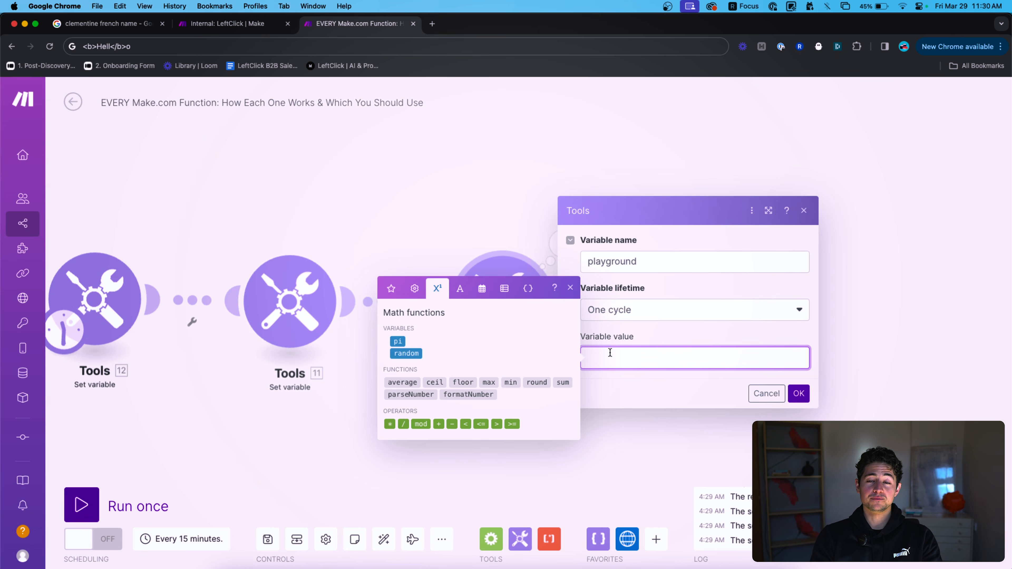
{"action": "left_click", "coordinate": [422, 356]}
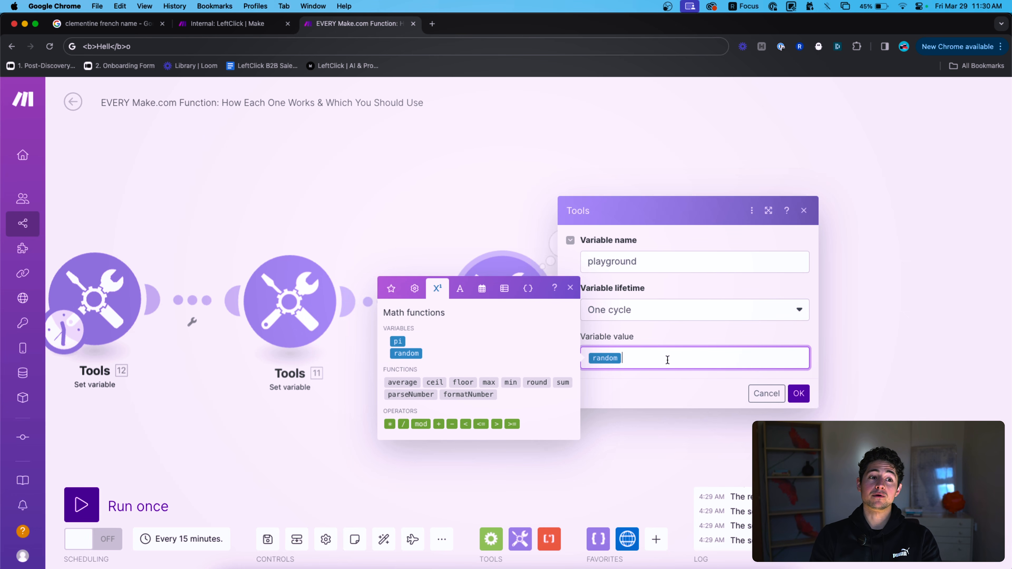
{"action": "left_click", "coordinate": [798, 393]}
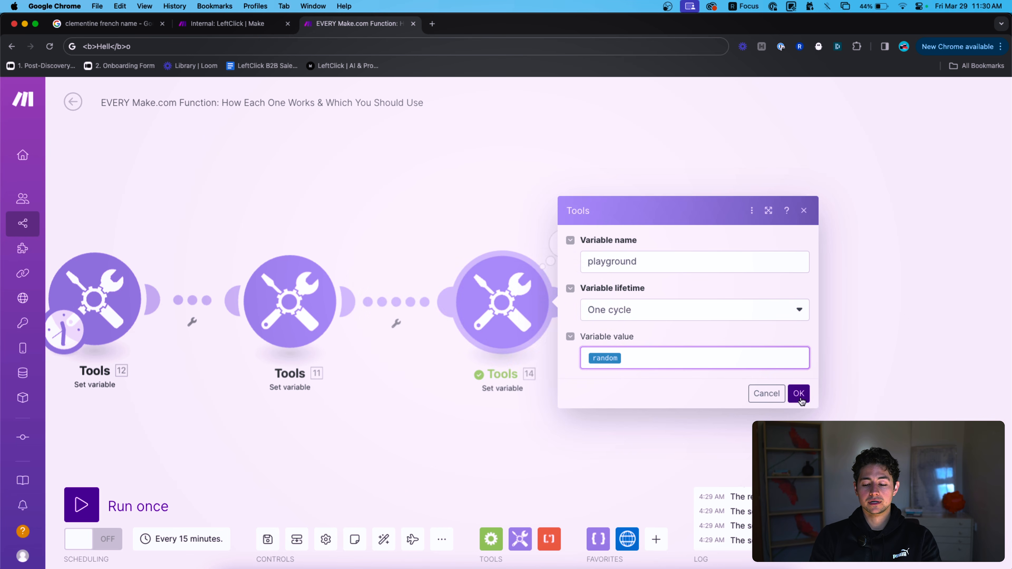
{"action": "right_click", "coordinate": [536, 319]}
{"action": "left_click", "coordinate": [556, 339]}
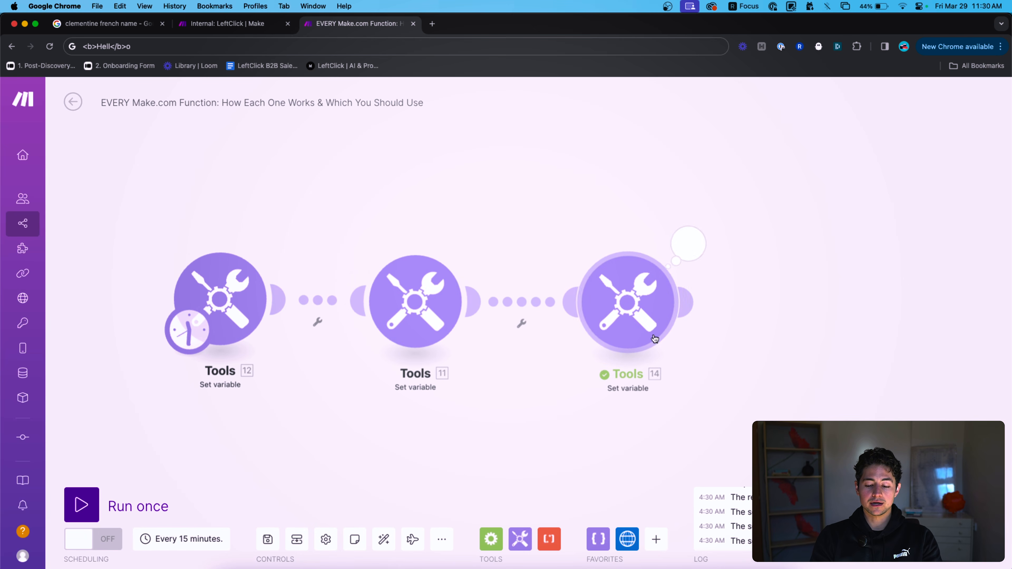
{"action": "left_click", "coordinate": [686, 244]}
{"action": "double_click", "coordinate": [828, 303]}
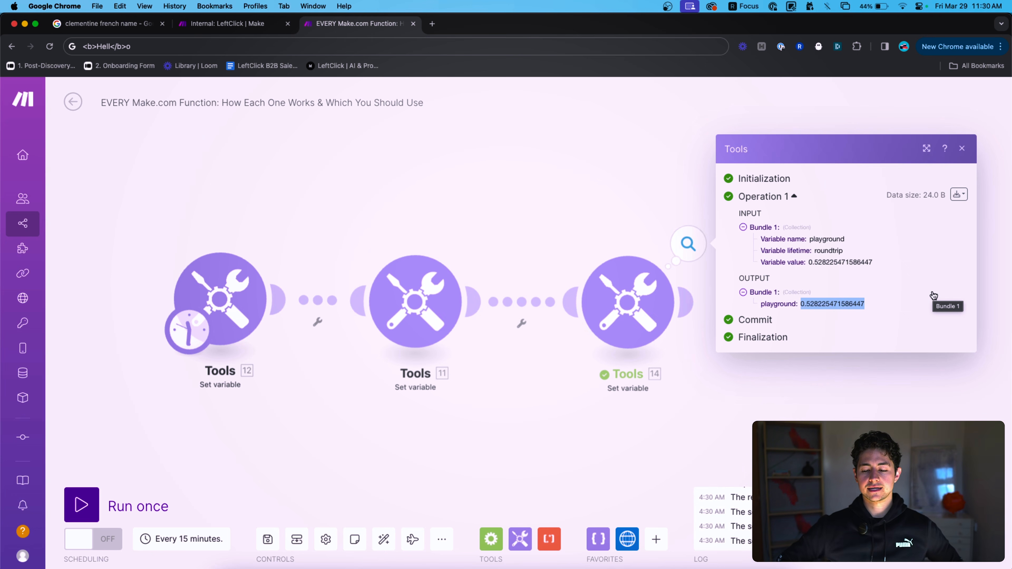
Change the third module's value to random * 5 and save.
{"action": "left_click", "coordinate": [642, 305]}
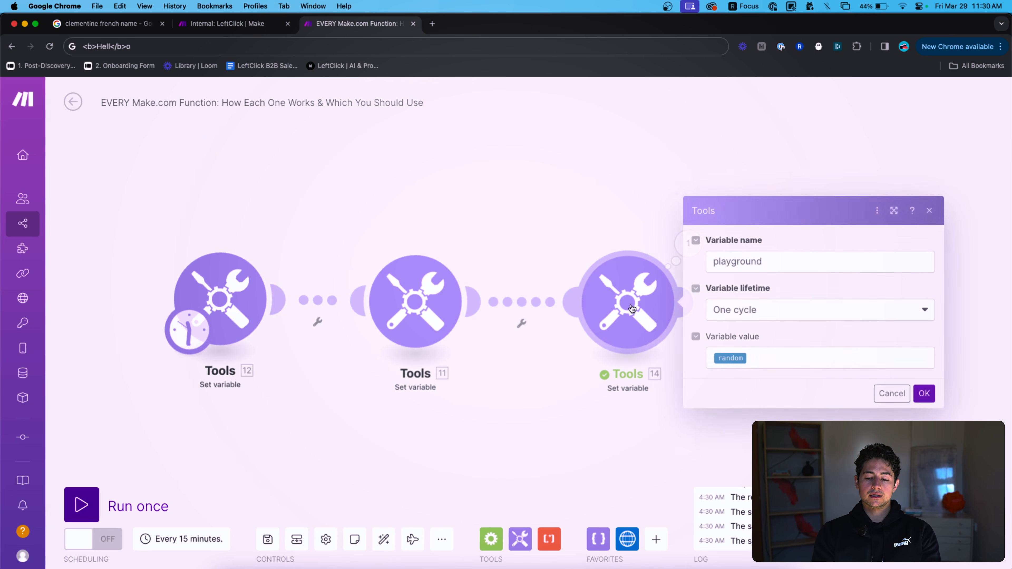
{"action": "left_click", "coordinate": [767, 358]}
{"action": "double_click", "coordinate": [739, 362]}
{"action": "left_click", "coordinate": [563, 286]}
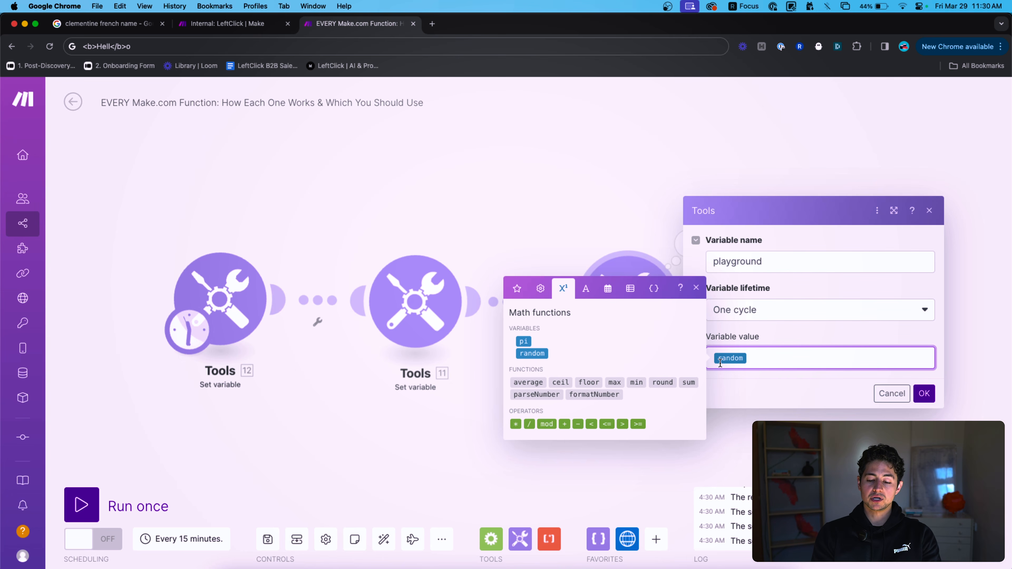
{"action": "left_click", "coordinate": [515, 423]}
{"action": "type", "text": "5"}
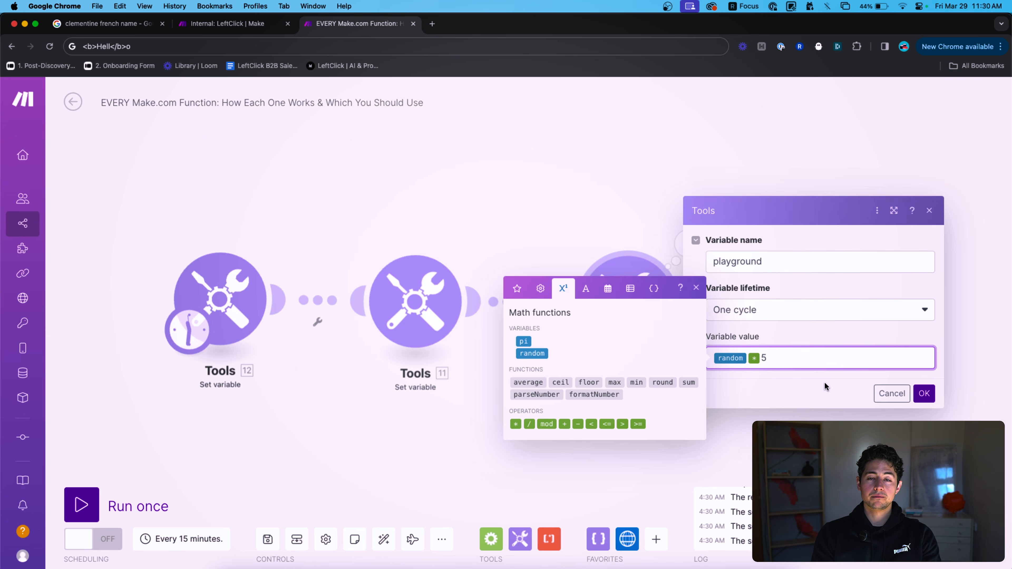
{"action": "left_click", "coordinate": [924, 393]}
Run only the third module three times, checking its decimal random * 5 outputs.
{"action": "right_click", "coordinate": [622, 283]}
{"action": "left_click", "coordinate": [677, 315]}
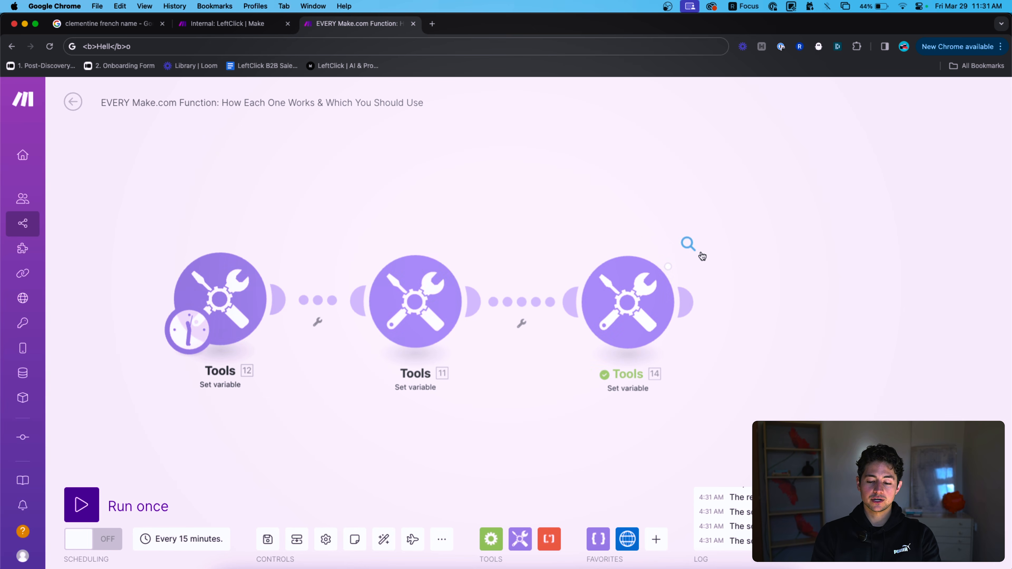
{"action": "left_click", "coordinate": [699, 253]}
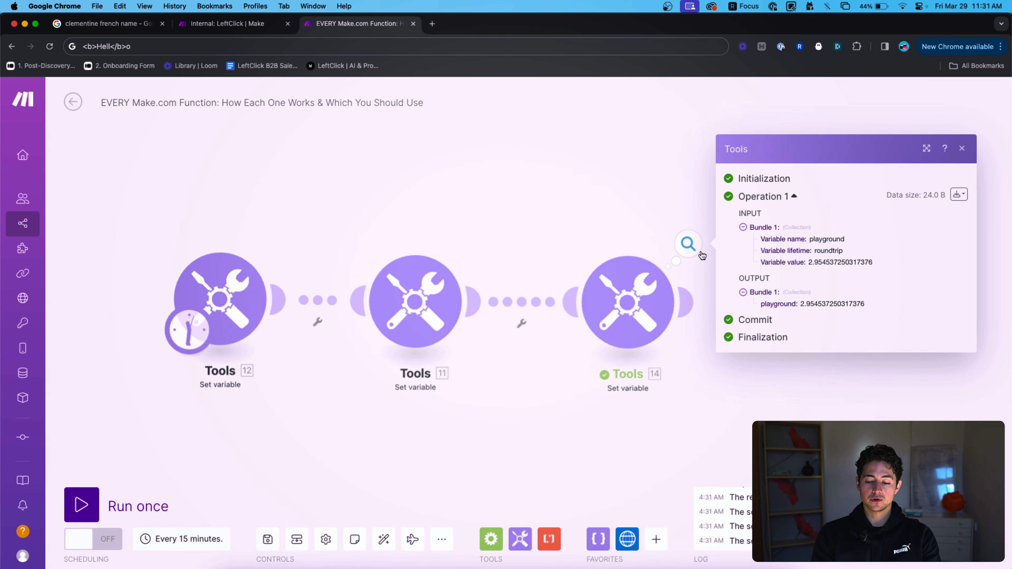
{"action": "left_click", "coordinate": [612, 238]}
{"action": "right_click", "coordinate": [627, 280]}
{"action": "left_click", "coordinate": [670, 307]}
{"action": "left_click", "coordinate": [687, 244]}
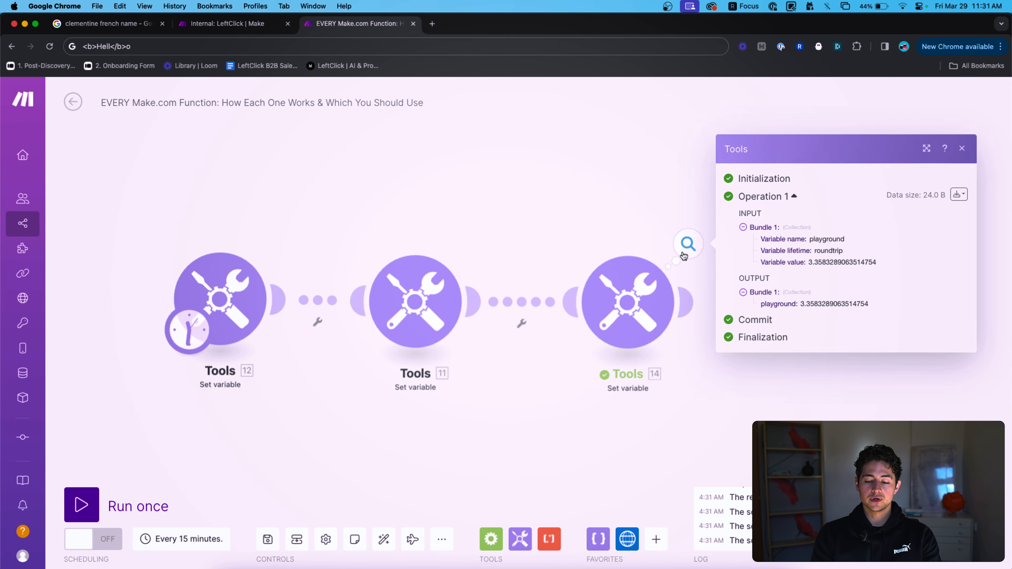
{"action": "right_click", "coordinate": [649, 283]}
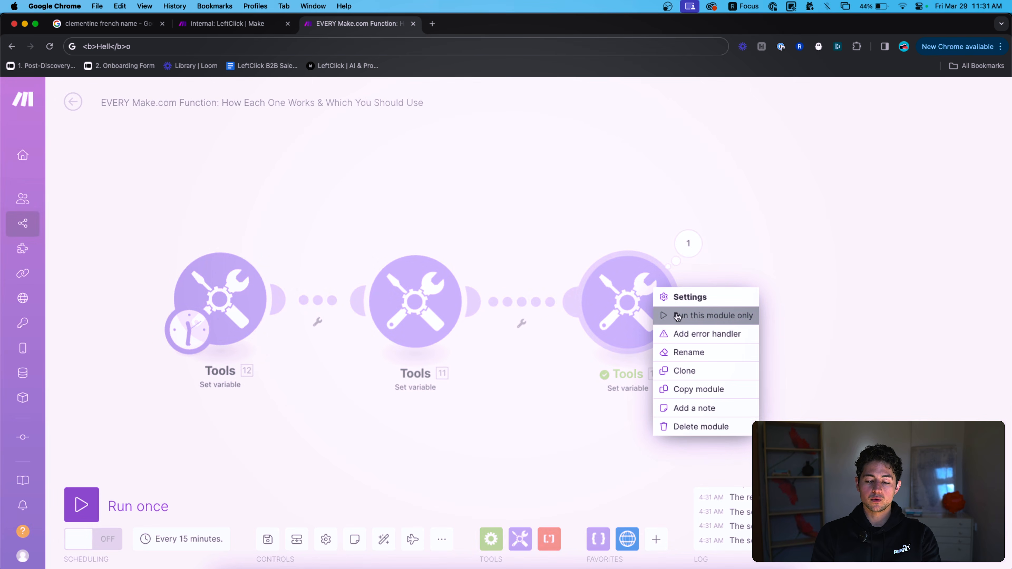
{"action": "left_click", "coordinate": [673, 314]}
{"action": "left_click", "coordinate": [688, 244]}
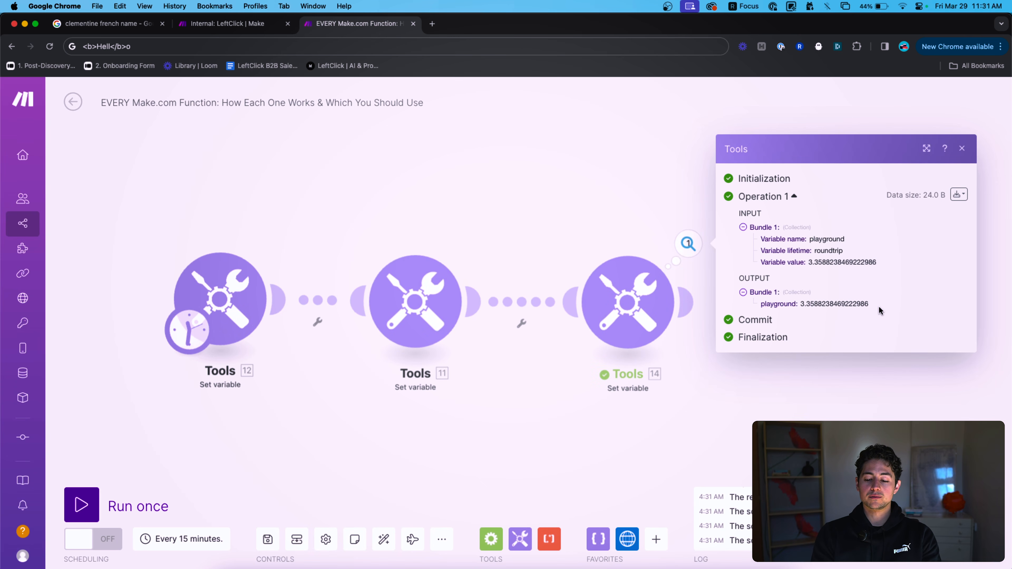
{"action": "left_click_drag", "start_coordinate": [870, 303], "coordinate": [809, 303]}
{"action": "left_click", "coordinate": [627, 302]}
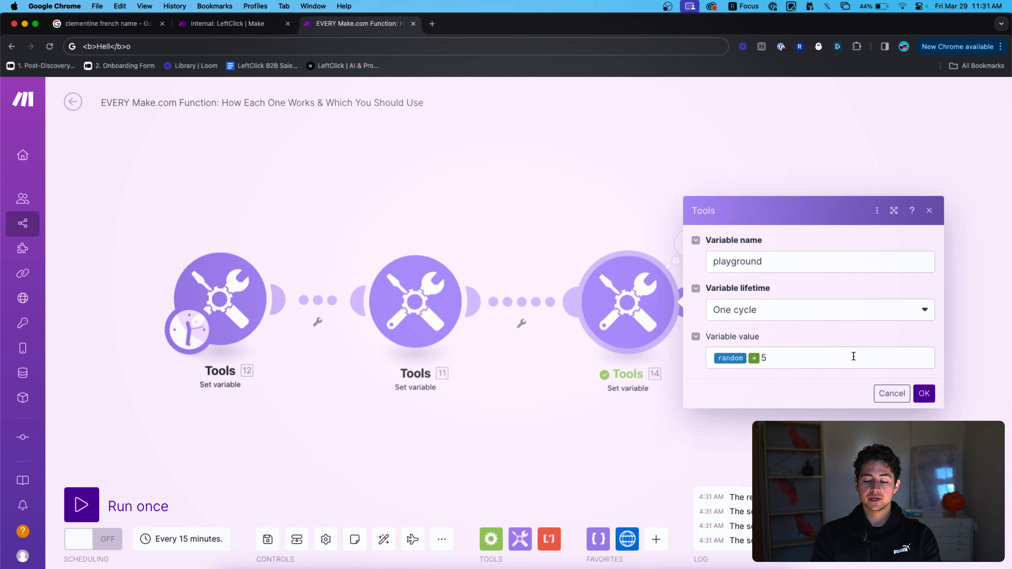
Wrap the expression in round() to give round(random * 5) and save.
{"action": "left_click", "coordinate": [853, 356]}
{"action": "key", "text": "super+a"}
{"action": "left_click", "coordinate": [562, 286]}
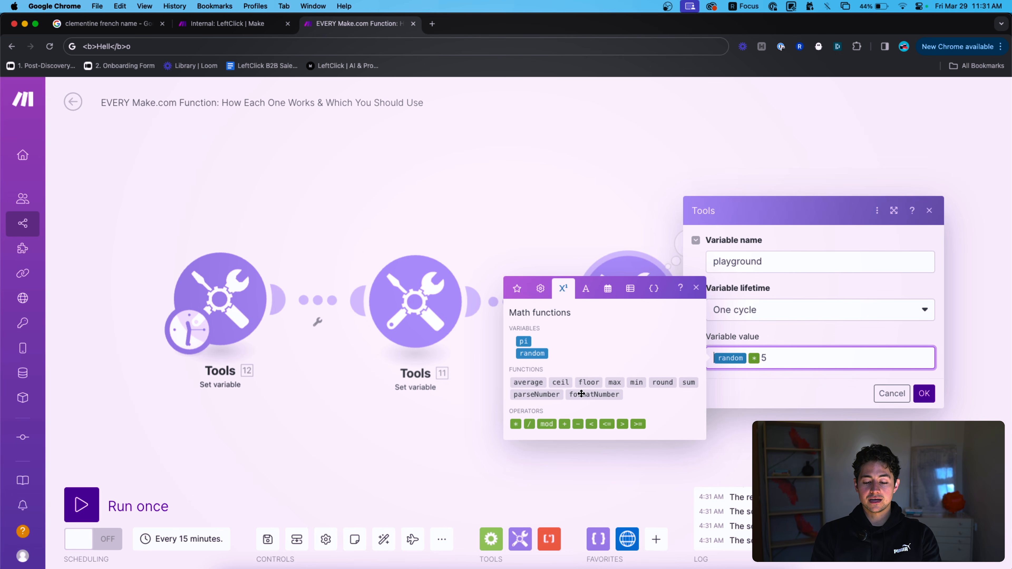
{"action": "left_click", "coordinate": [662, 382]}
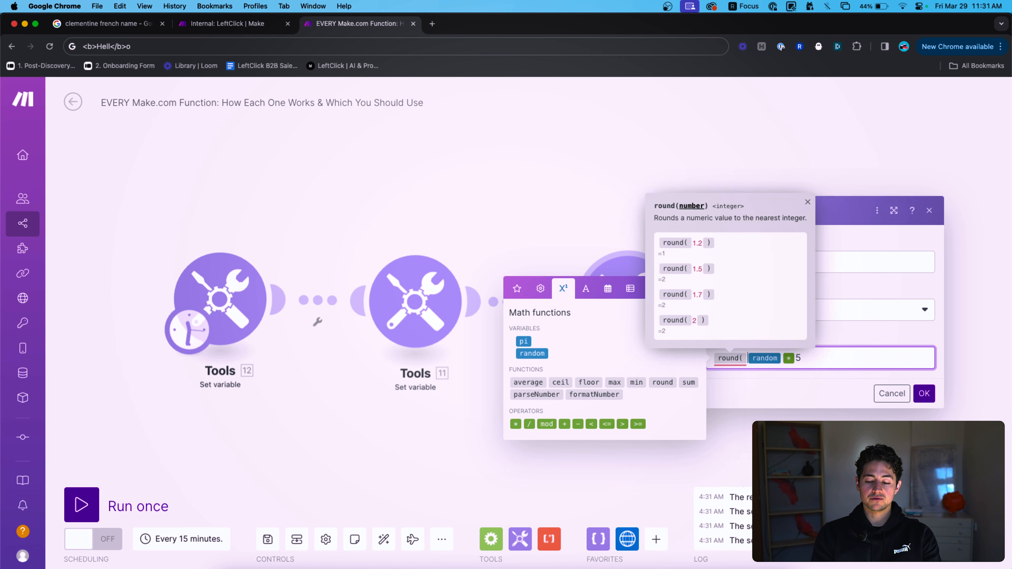
{"action": "type", "text": ")"}
{"action": "left_click", "coordinate": [923, 393]}
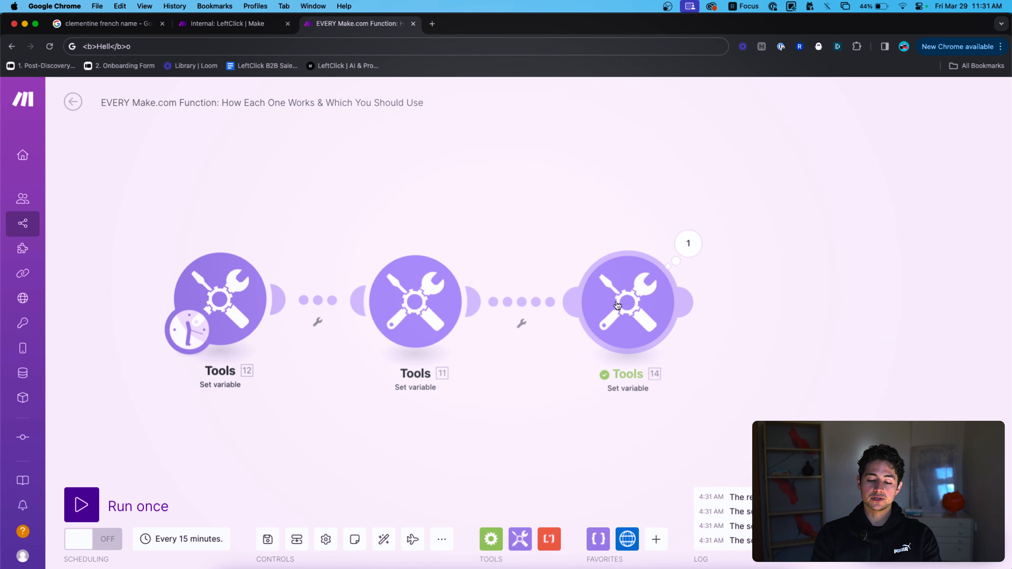
Run the third module twice more and confirm whole-number outputs such as 4.
{"action": "right_click", "coordinate": [622, 303]}
{"action": "left_click", "coordinate": [645, 327]}
{"action": "left_click", "coordinate": [686, 251]}
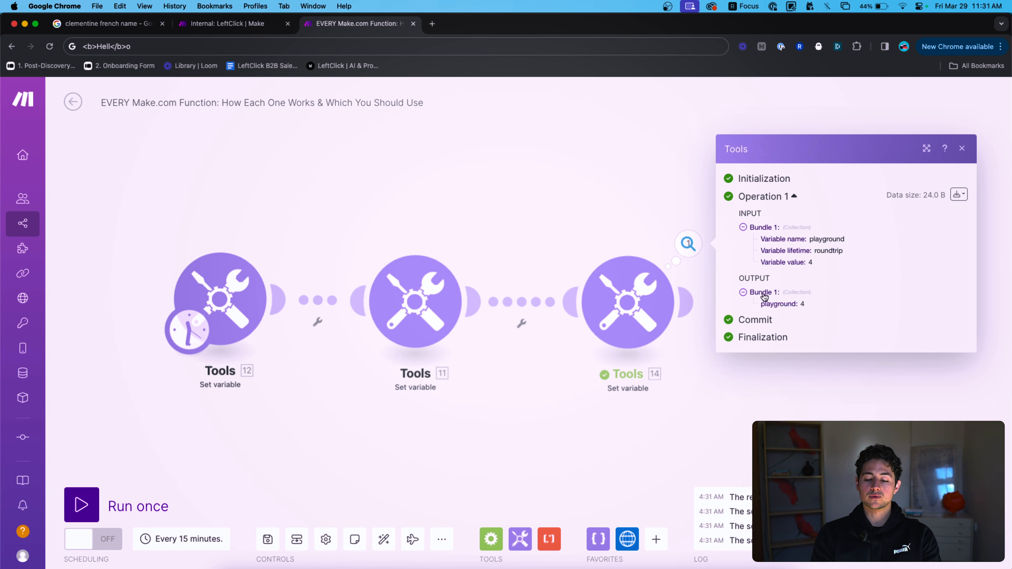
{"action": "right_click", "coordinate": [637, 293]}
{"action": "left_click", "coordinate": [657, 321]}
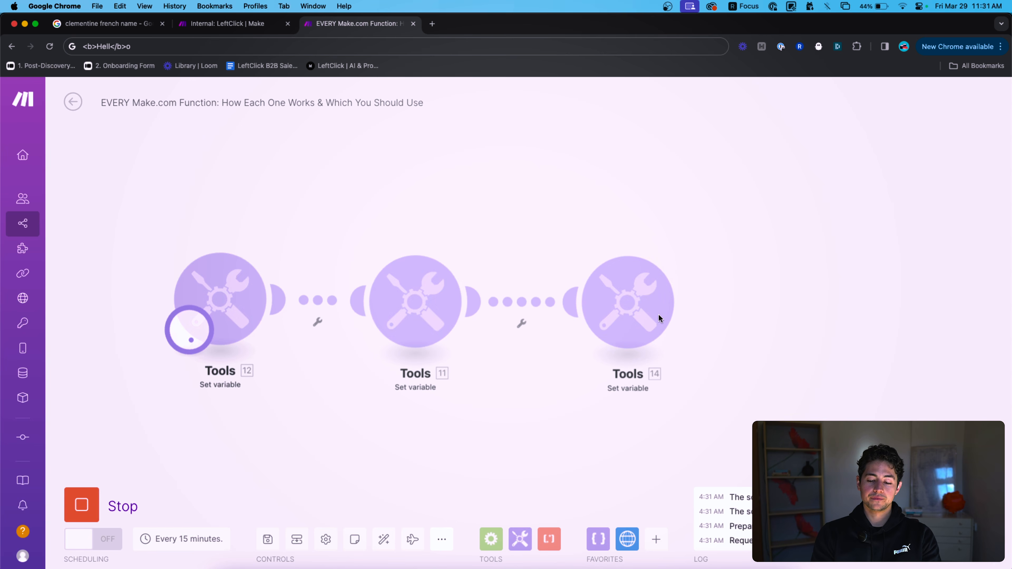
{"action": "left_click", "coordinate": [687, 242]}
{"action": "left_click", "coordinate": [633, 301]}
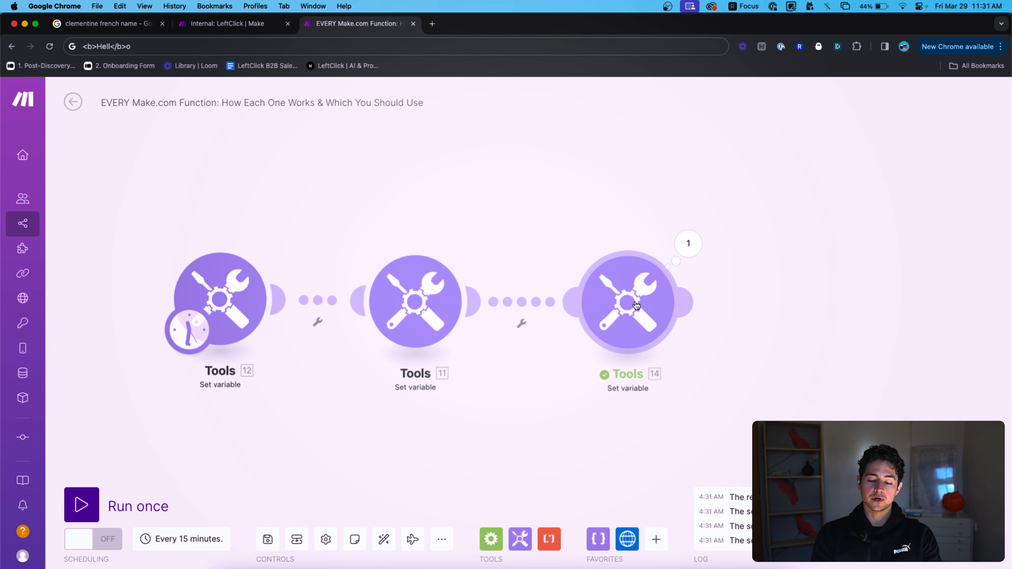
{"action": "left_click", "coordinate": [627, 214]}
Move the first two modules left and Tools 11 right to spread the scenario out.
{"action": "left_click_drag", "start_coordinate": [524, 378], "coordinate": [200, 266]}
{"action": "left_click_drag", "start_coordinate": [432, 321], "coordinate": [294, 318]}
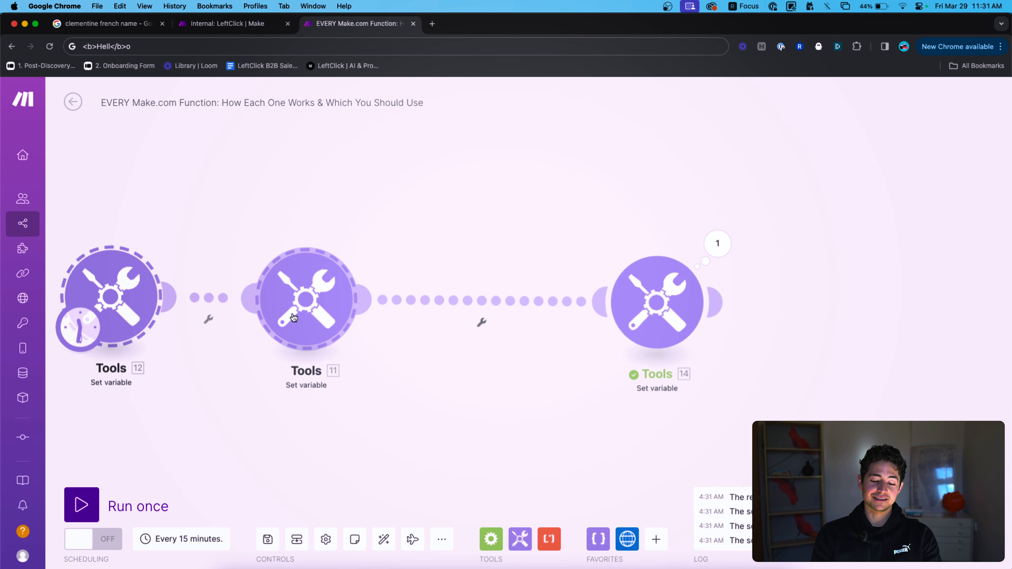
{"action": "left_click", "coordinate": [439, 237]}
{"action": "scroll", "coordinate": [490, 241], "scroll_direction": "left", "scroll_amount": 3}
{"action": "left_click_drag", "start_coordinate": [448, 287], "coordinate": [607, 287]}
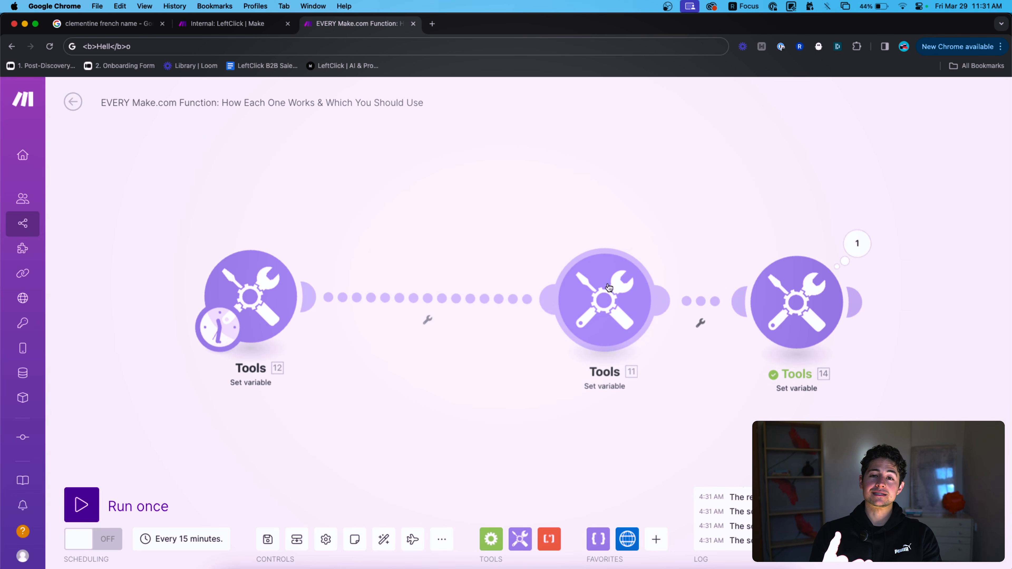
Append ,Nick,Sarah to Tools 11's split list and replace George with Erica.
{"action": "left_click", "coordinate": [577, 293]}
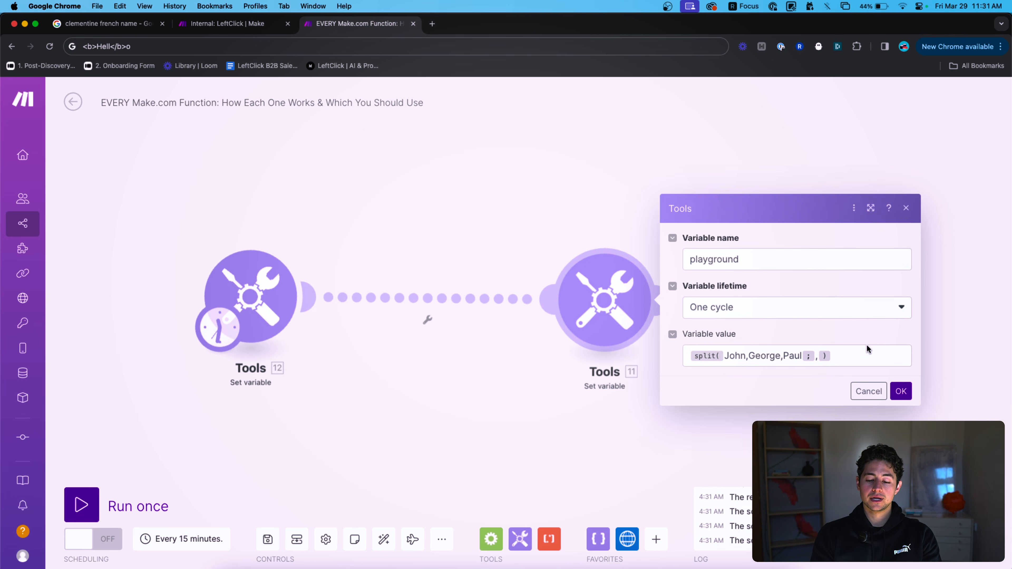
{"action": "left_click", "coordinate": [803, 355]}
{"action": "type", "text": ","}
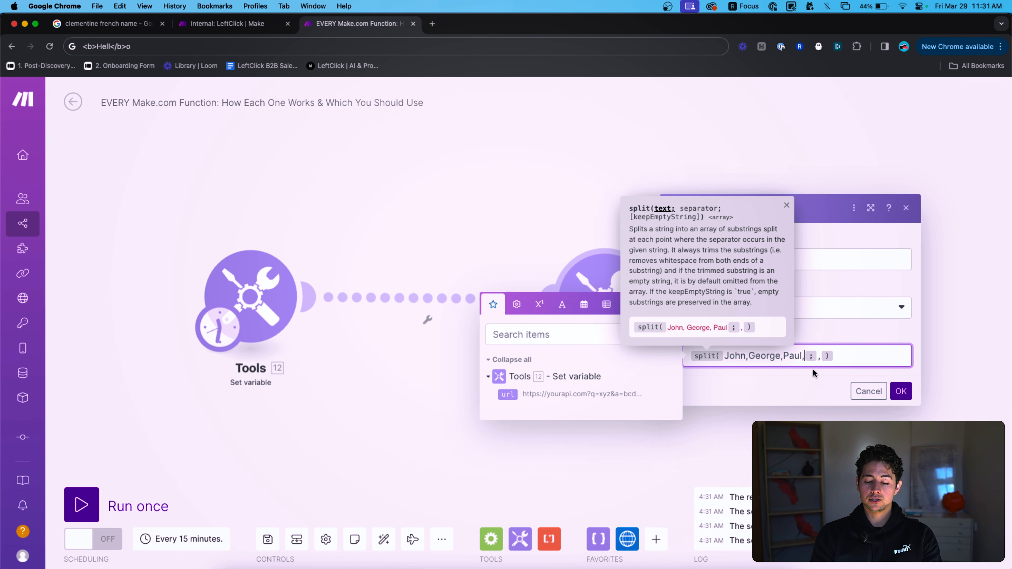
{"action": "type", "text": "Nick,Sarah"}
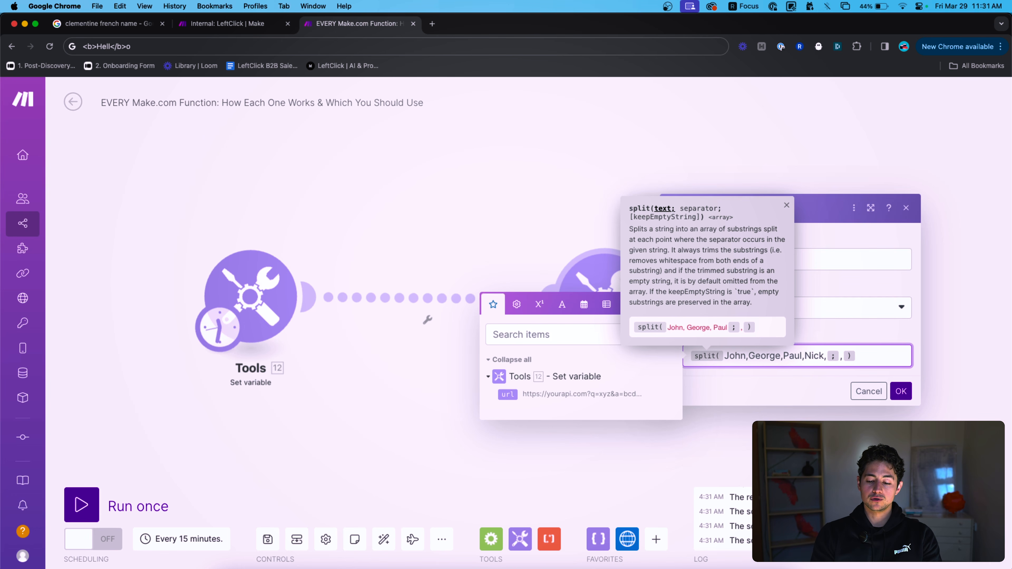
{"action": "double_click", "coordinate": [761, 355]}
{"action": "type", "text": "Erica"}
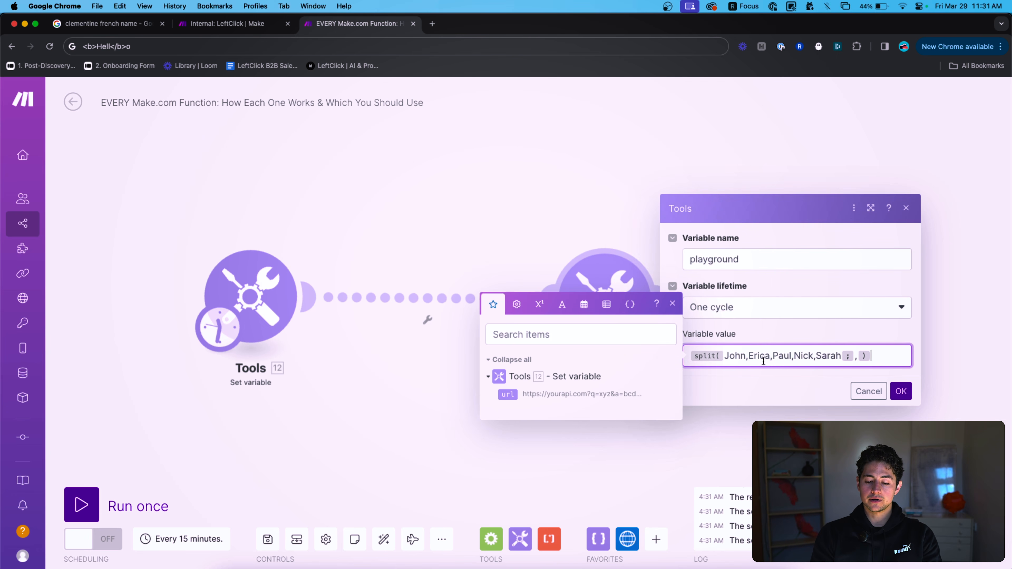
{"action": "left_click", "coordinate": [900, 391]}
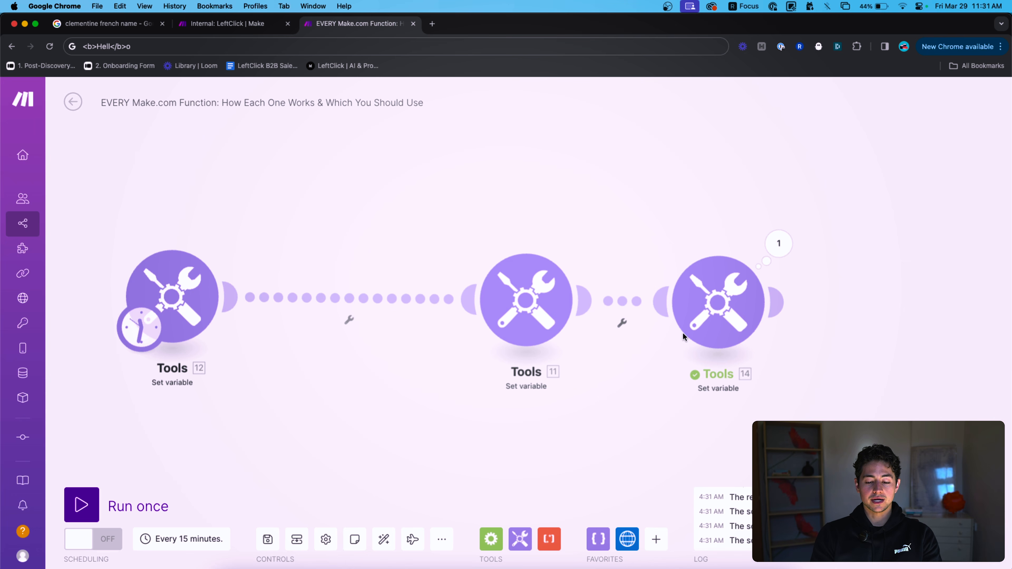
Run only Tools 11 and inspect its playground array of names.
{"action": "left_click", "coordinate": [707, 315]}
{"action": "left_click", "coordinate": [985, 393]}
{"action": "right_click", "coordinate": [531, 305]}
{"action": "left_click", "coordinate": [541, 322]}
{"action": "left_click", "coordinate": [565, 242]}
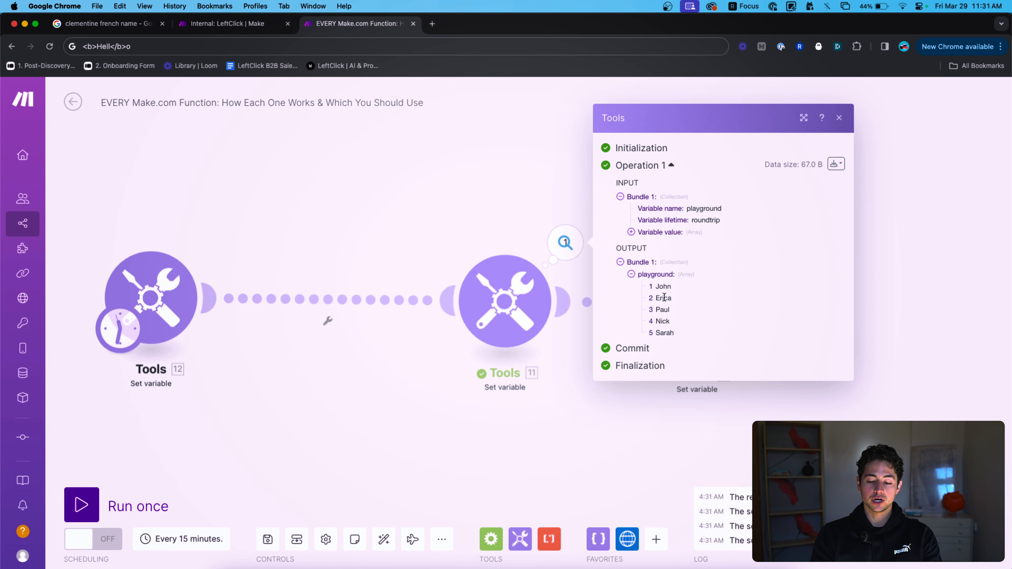
Change Tools 14's value to get(11.playground[]; round(random * 5)) and save.
{"action": "left_click", "coordinate": [693, 299]}
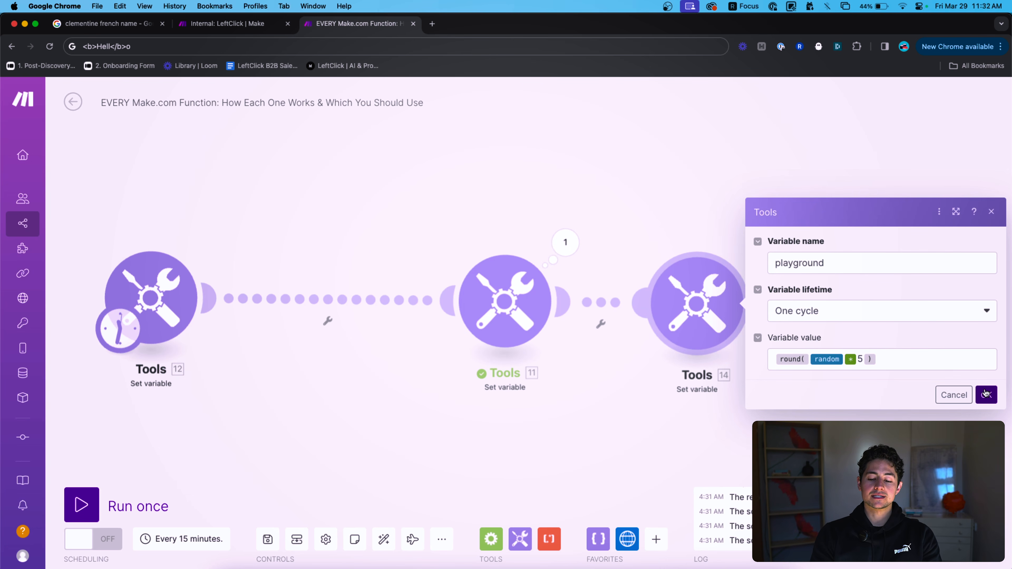
{"action": "left_click", "coordinate": [935, 361]}
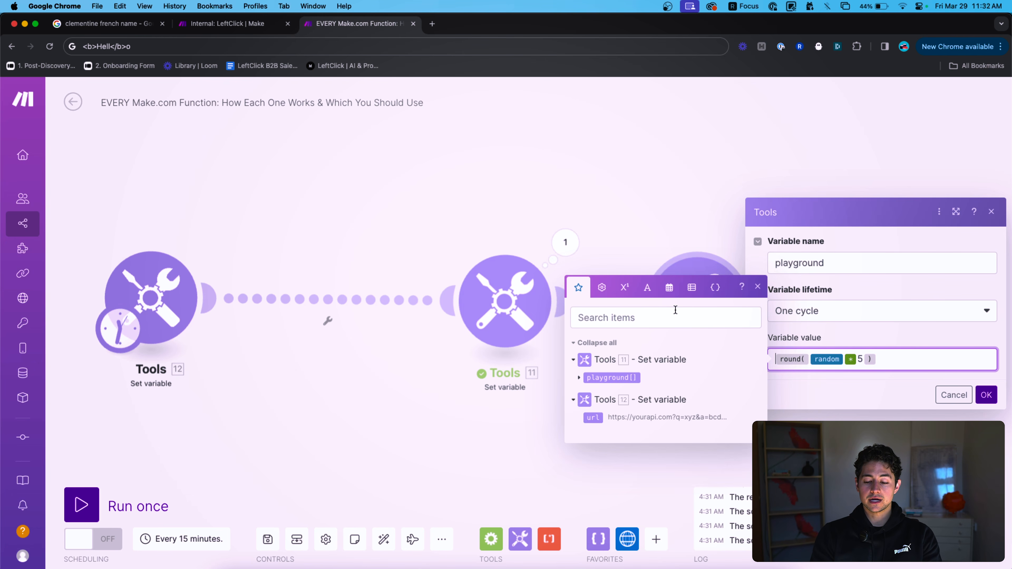
{"action": "type", "text": "get("}
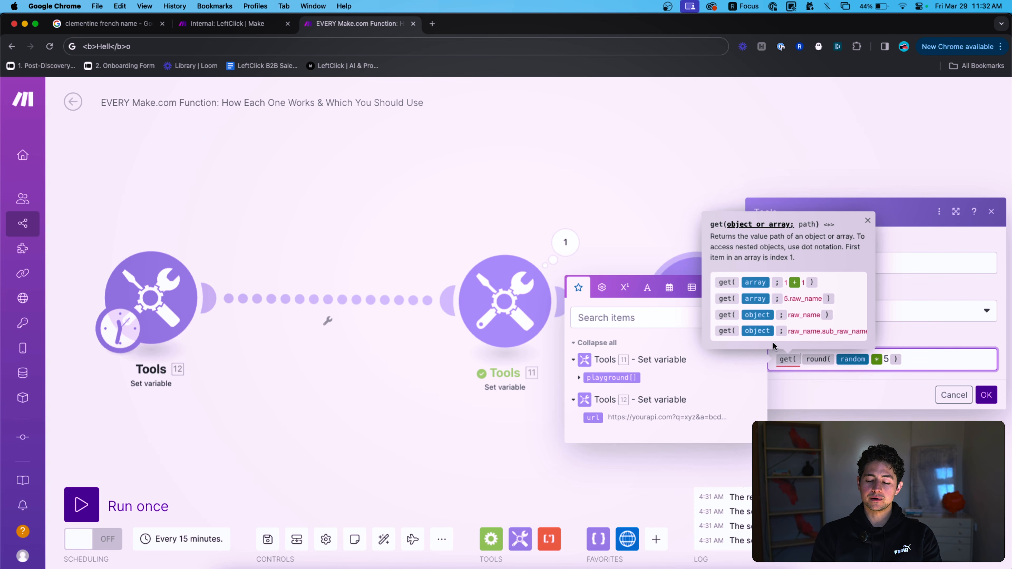
{"action": "left_click", "coordinate": [612, 377]}
{"action": "type", "text": ";"}
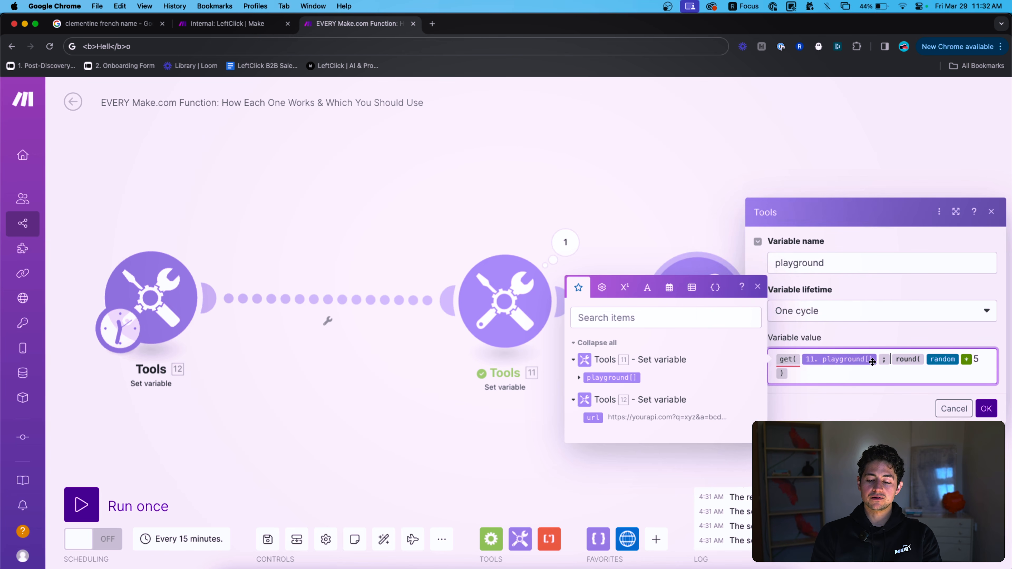
{"action": "left_click", "coordinate": [935, 380]}
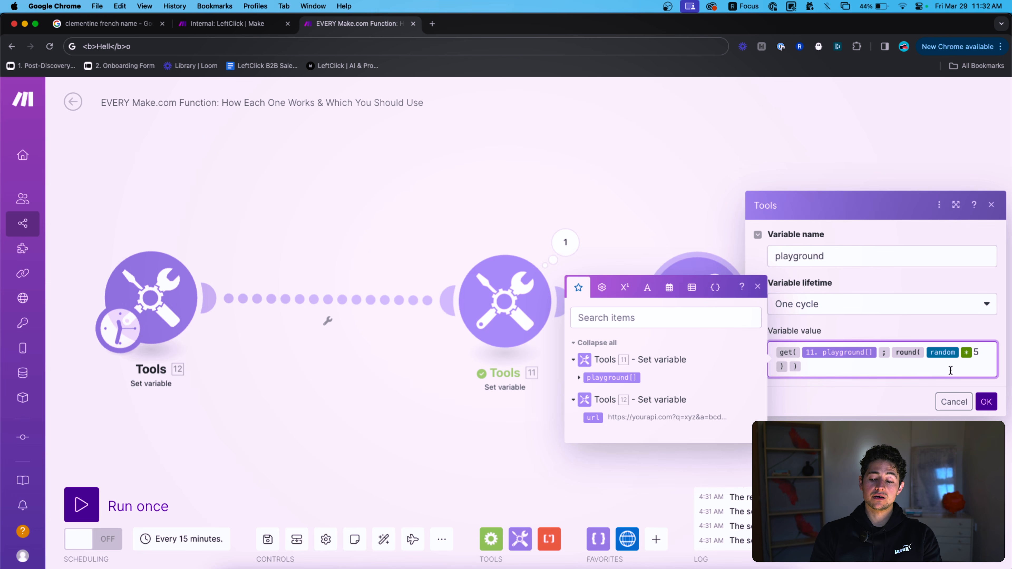
{"action": "left_click", "coordinate": [985, 402]}
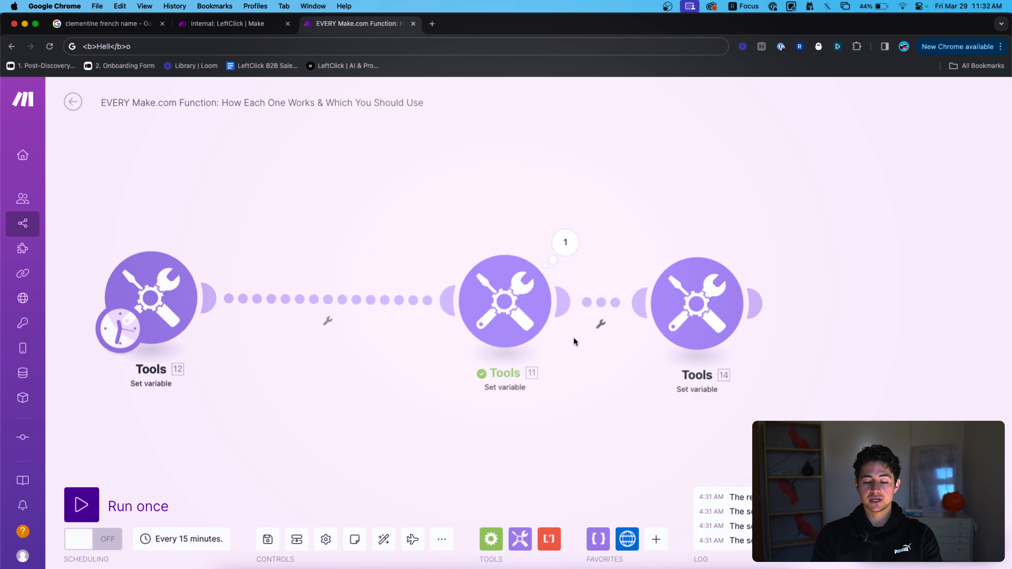
Run the whole scenario several times, checking the third module's random name output, first Paul.
{"action": "left_click", "coordinate": [156, 497]}
{"action": "left_click", "coordinate": [759, 227]}
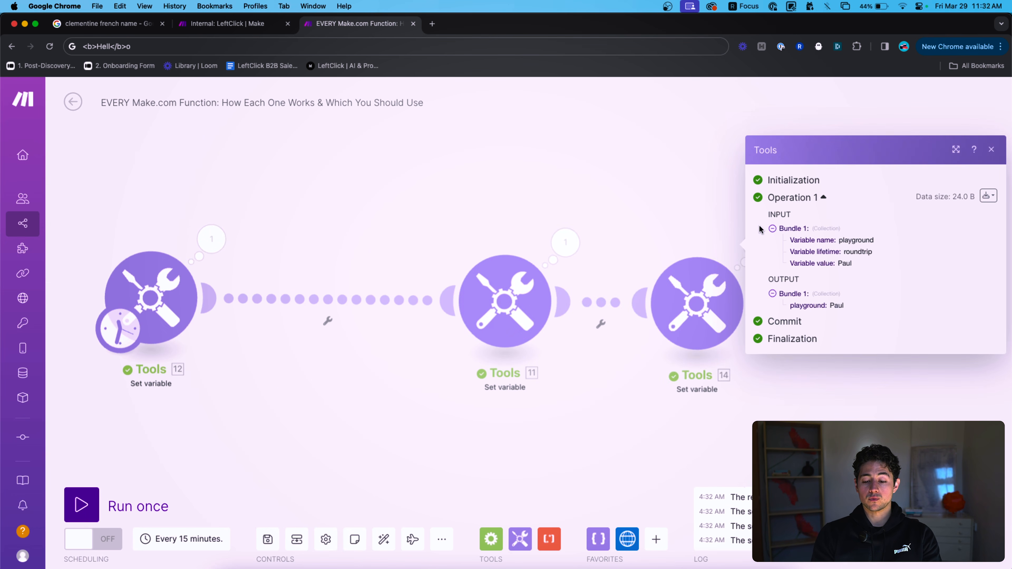
{"action": "double_click", "coordinate": [836, 305]}
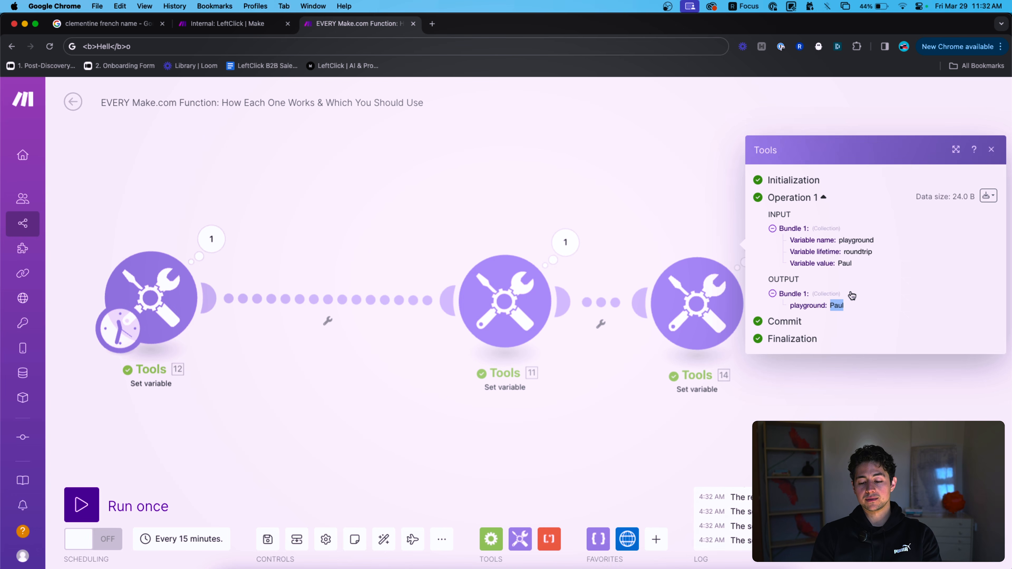
{"action": "left_click", "coordinate": [111, 500]}
{"action": "left_click", "coordinate": [758, 244]}
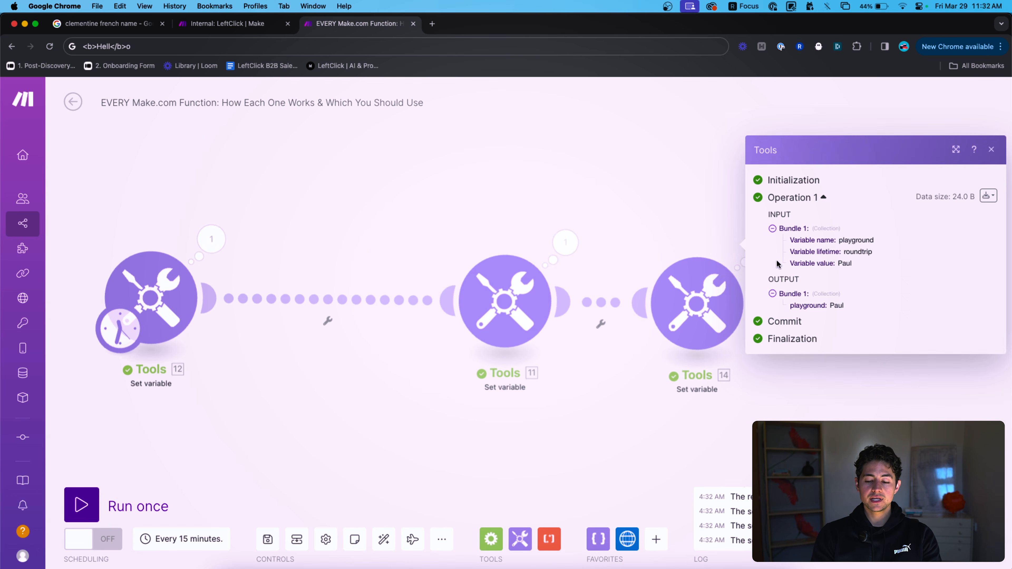
{"action": "left_click", "coordinate": [82, 504]}
{"action": "left_click", "coordinate": [749, 248]}
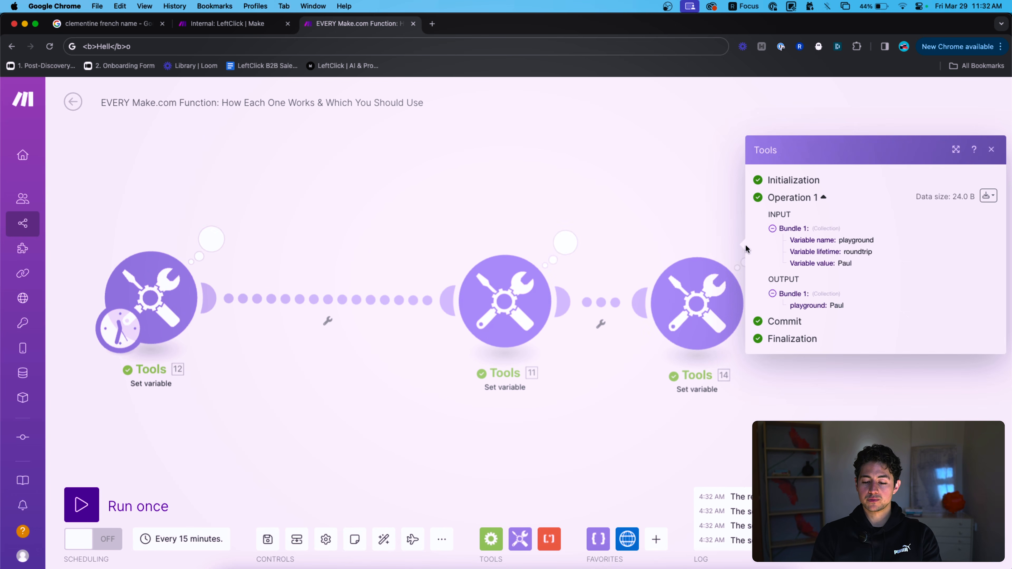
{"action": "left_click", "coordinate": [82, 504]}
{"action": "left_click", "coordinate": [755, 244]}
Review the third module's get() value expression and confirm it without changes.
{"action": "left_click", "coordinate": [698, 265]}
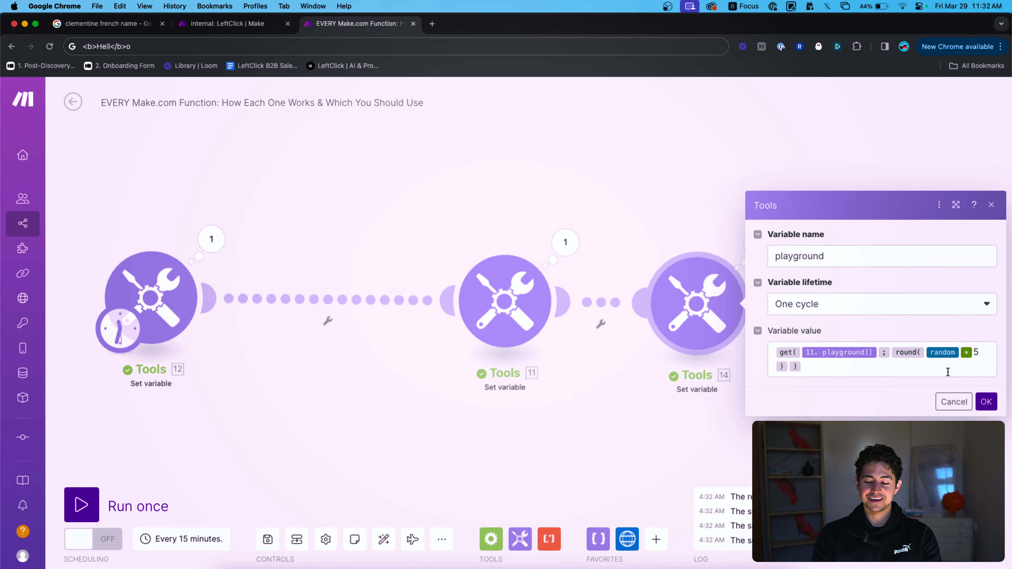
{"action": "left_click", "coordinate": [948, 372]}
{"action": "key", "text": "Left"}
{"action": "key", "text": "Left"}
{"action": "key", "text": "Left"}
{"action": "key", "text": "Left"}
{"action": "key", "text": "Left"}
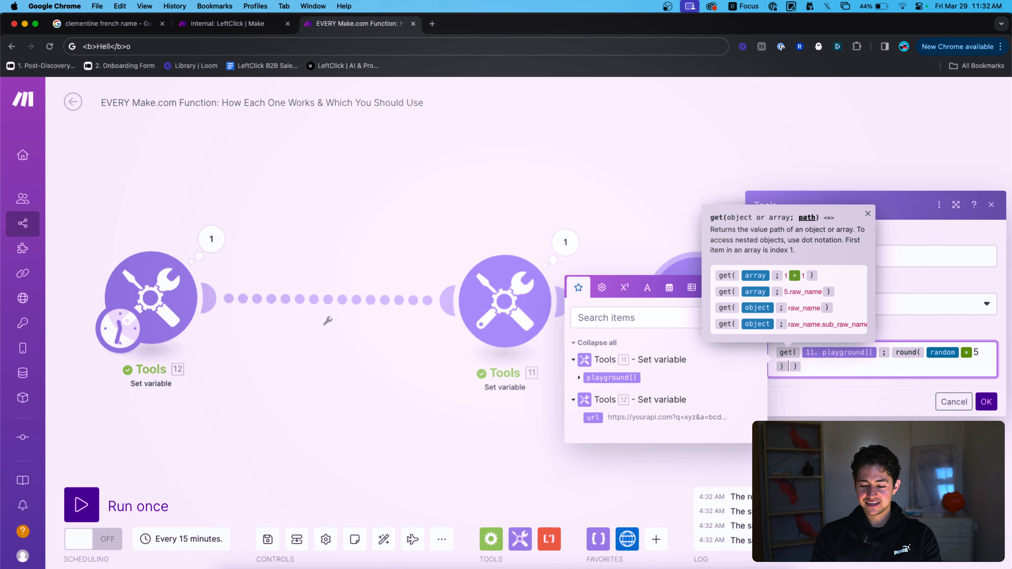
{"action": "key", "text": "Right"}
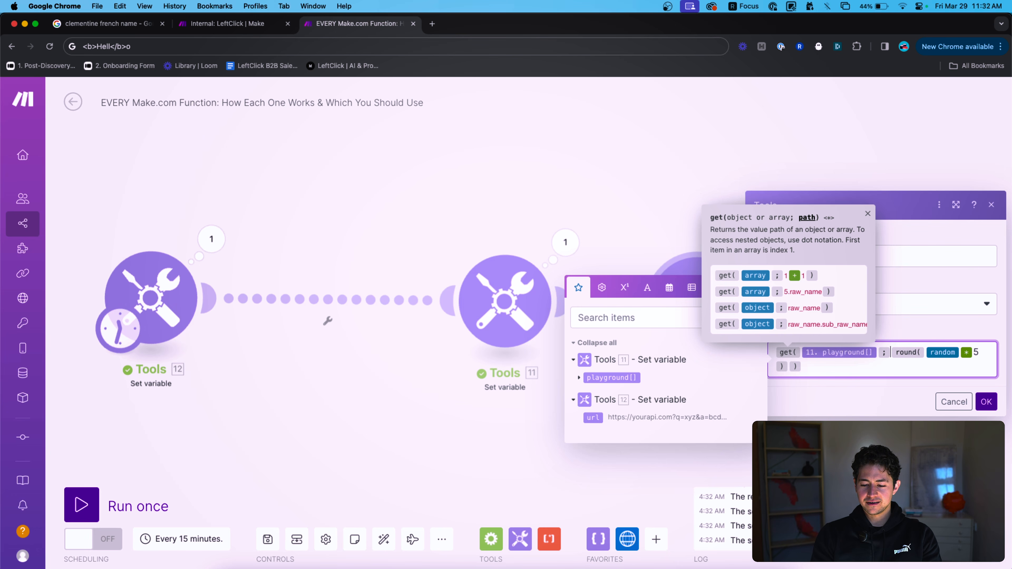
{"action": "key", "text": "Down"}
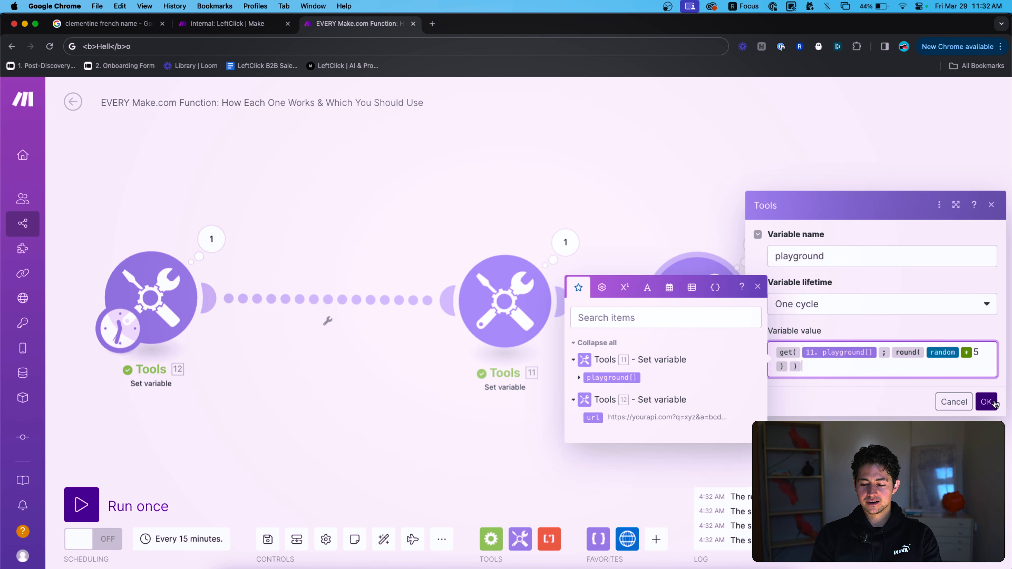
{"action": "left_click", "coordinate": [986, 402]}
Re-run the scenario, view the new pick and check 0.2^3 with a quick browser calculation.
{"action": "left_click", "coordinate": [86, 505]}
{"action": "left_click", "coordinate": [751, 249]}
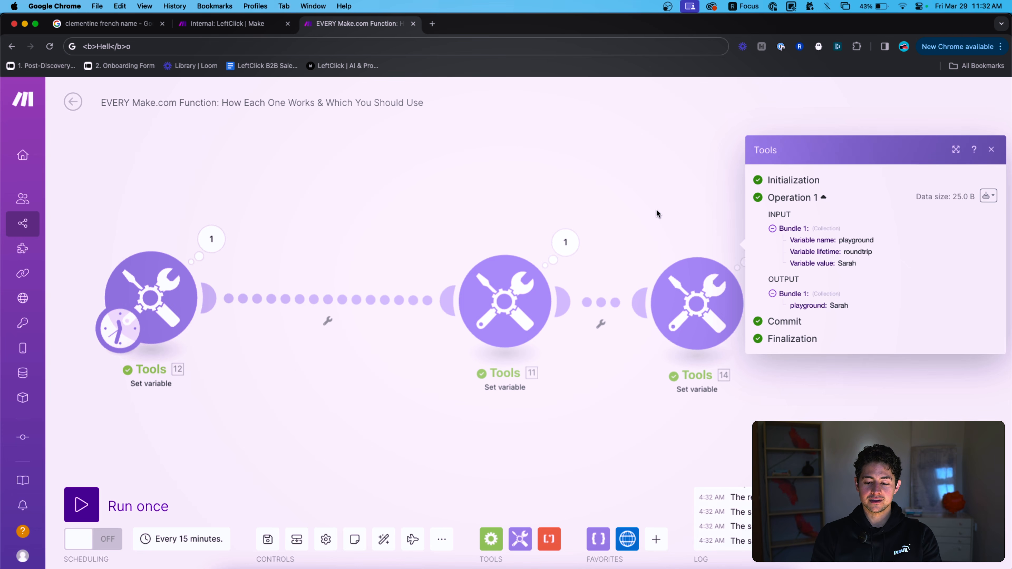
{"action": "left_click", "coordinate": [549, 44]}
{"action": "type", "text": "0.2^"}
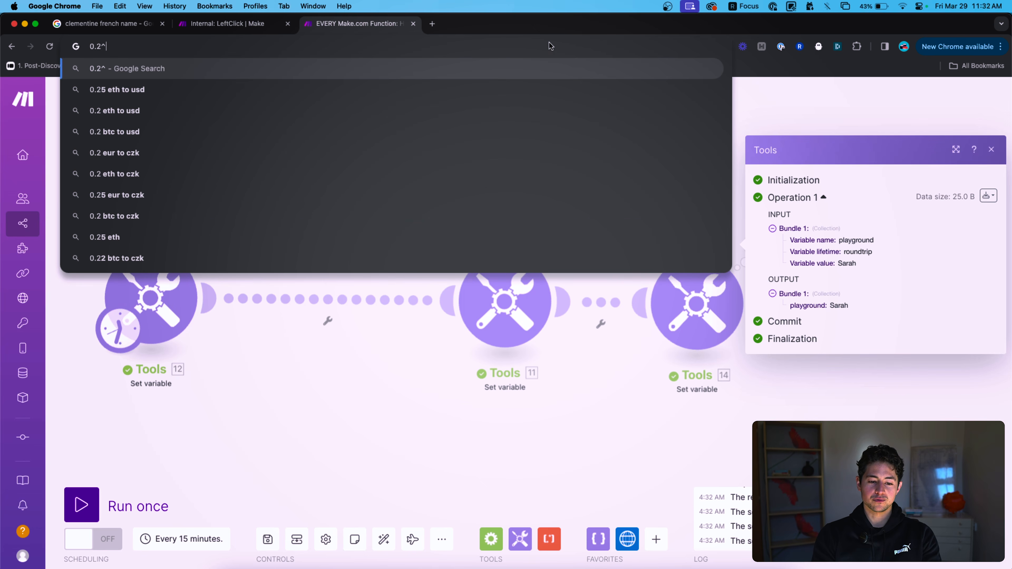
{"action": "type", "text": "3"}
{"action": "key", "text": "Down"}
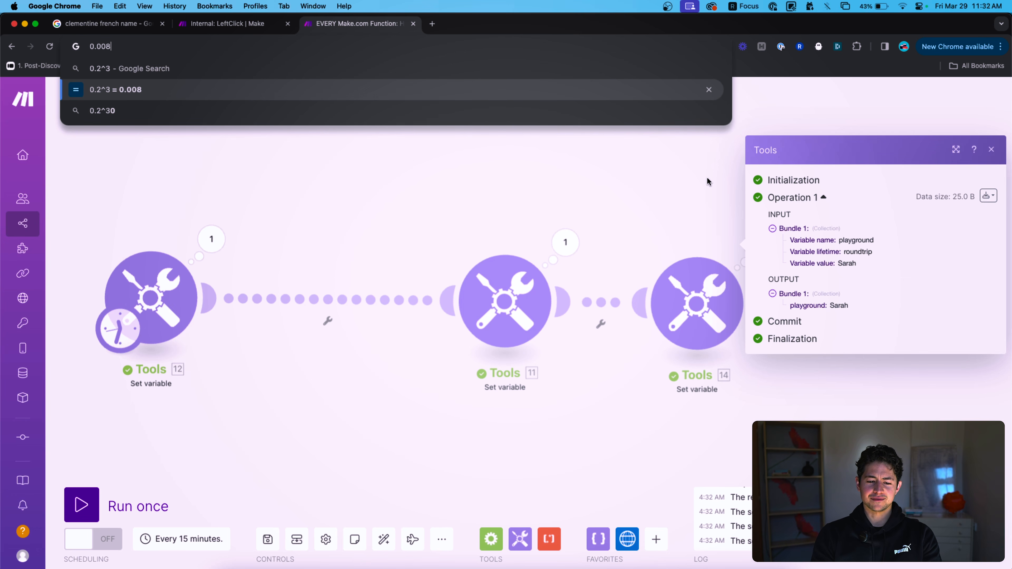
{"action": "key", "text": "Escape"}
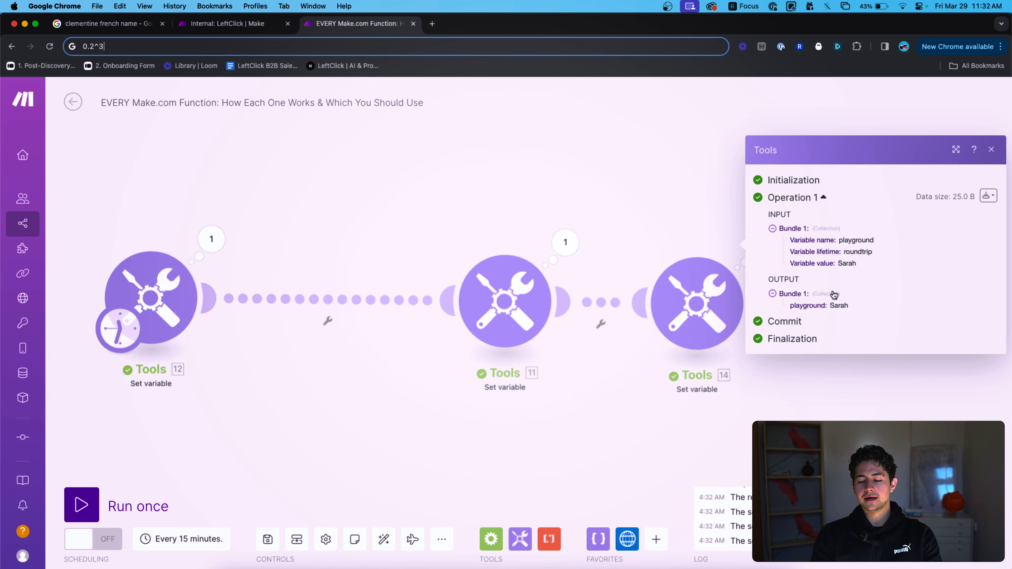
{"action": "left_click", "coordinate": [667, 195]}
Re-run twice more to see further picks, then open the middle module's name-list settings.
{"action": "left_click", "coordinate": [82, 505]}
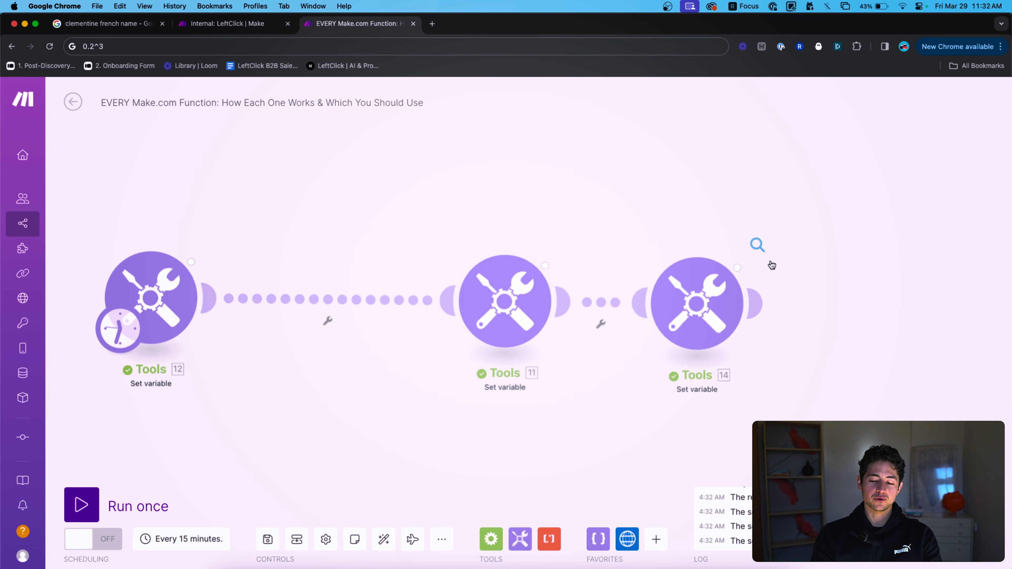
{"action": "left_click", "coordinate": [757, 244]}
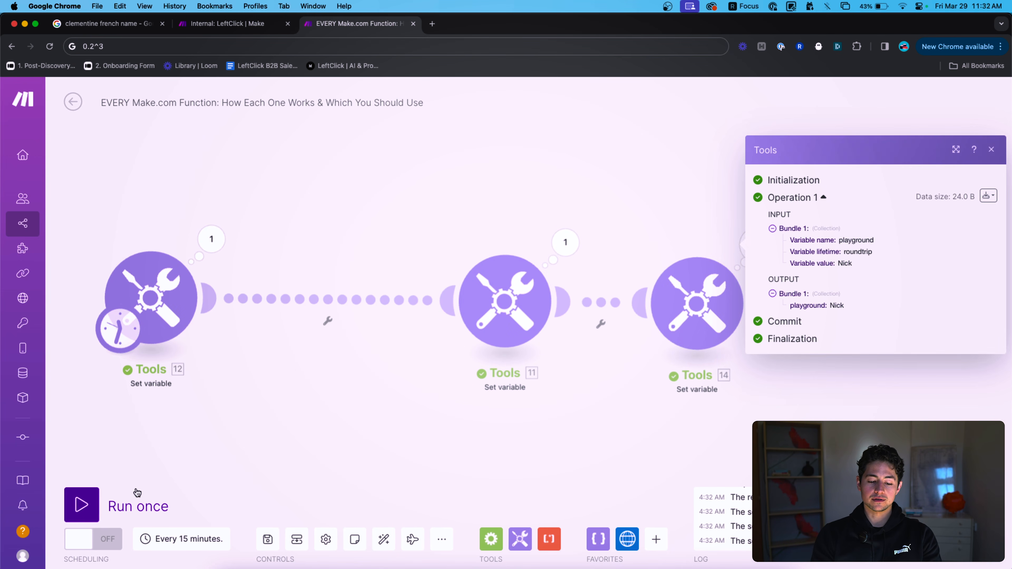
{"action": "left_click", "coordinate": [125, 501]}
{"action": "left_click", "coordinate": [756, 246]}
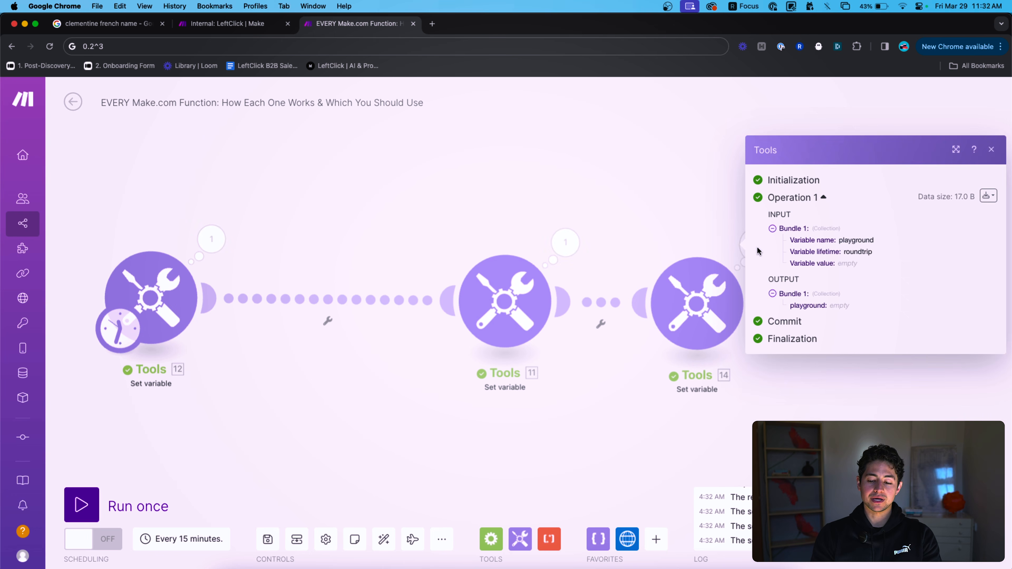
{"action": "left_click", "coordinate": [699, 249]}
{"action": "left_click", "coordinate": [698, 290]}
{"action": "left_click", "coordinate": [619, 224]}
{"action": "left_click", "coordinate": [504, 301]}
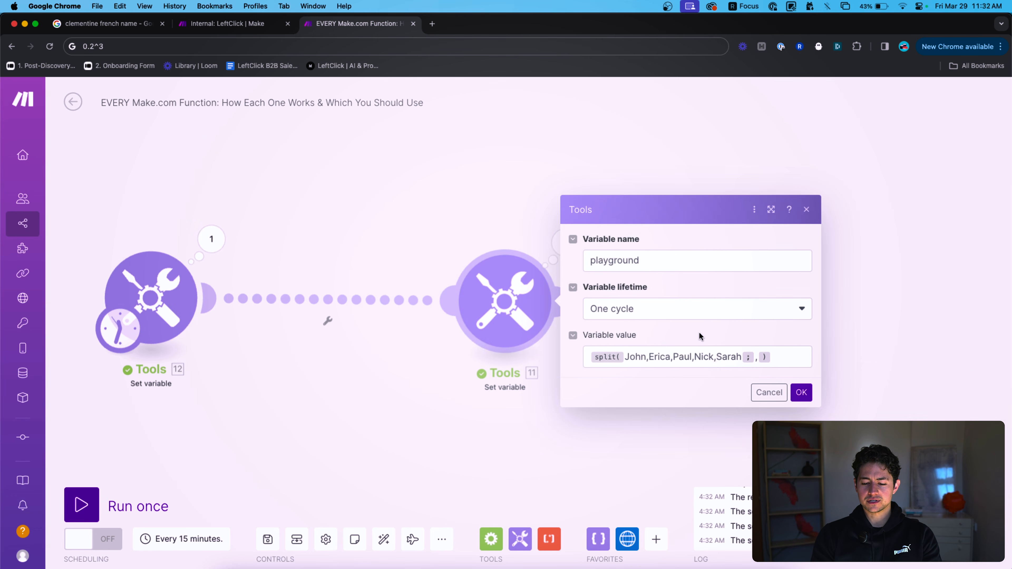
Review the middle module's split expression, cancel it, recentre the canvas and open the third module.
{"action": "left_click", "coordinate": [781, 354]}
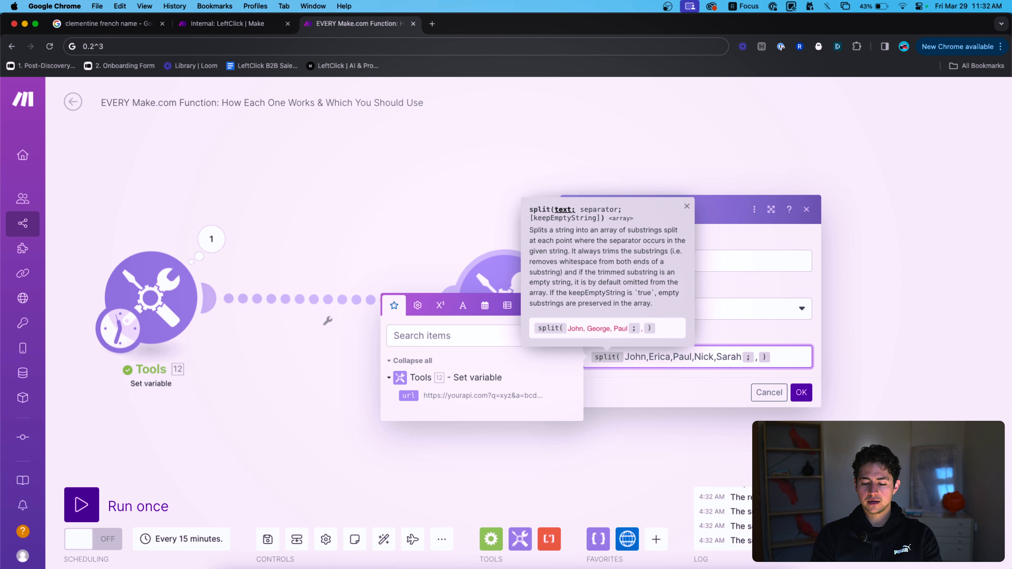
{"action": "left_click", "coordinate": [775, 393]}
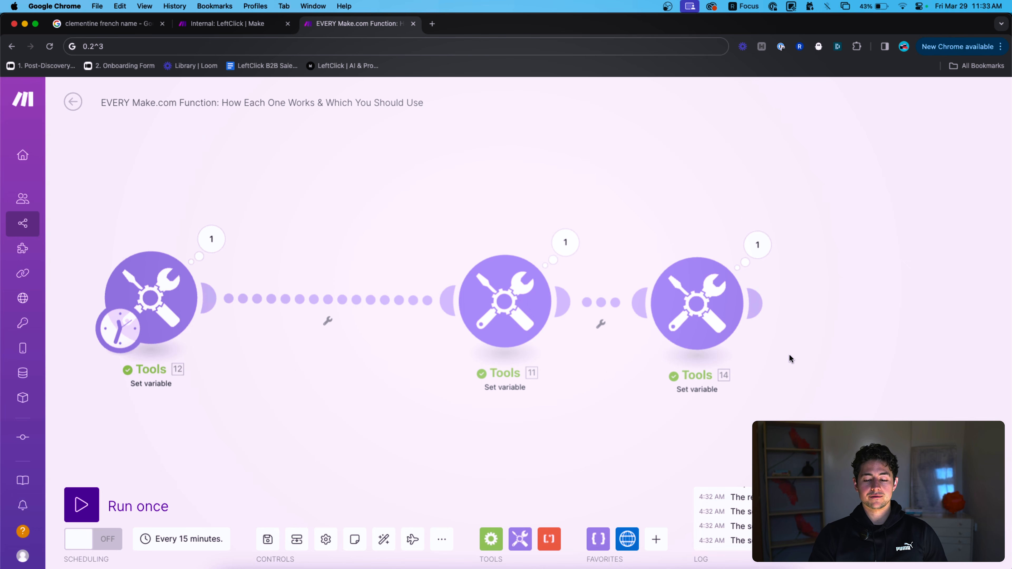
{"action": "scroll", "coordinate": [781, 284], "scroll_direction": "right", "scroll_amount": 3}
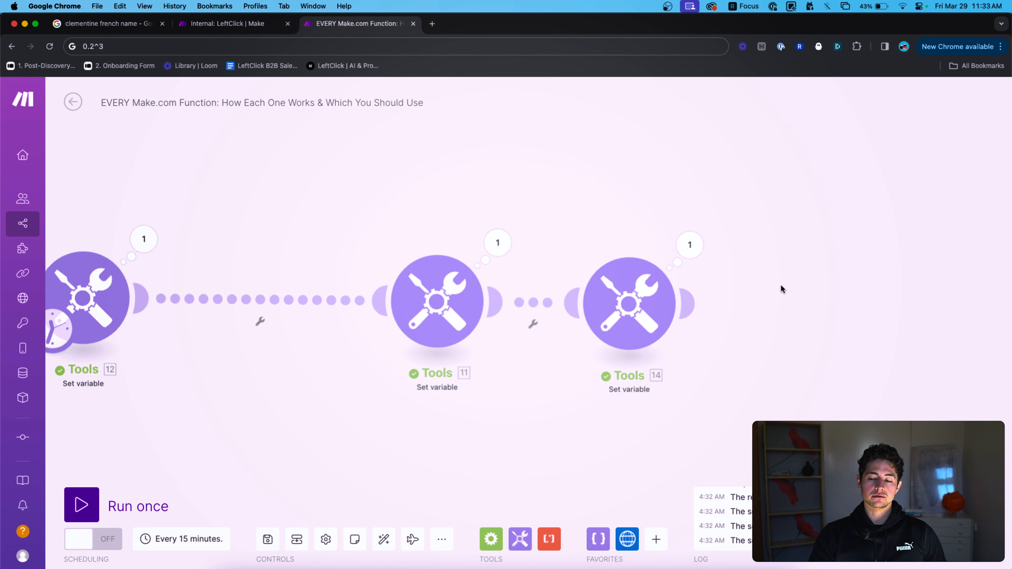
{"action": "scroll", "coordinate": [788, 282], "scroll_direction": "down", "scroll_amount": 2}
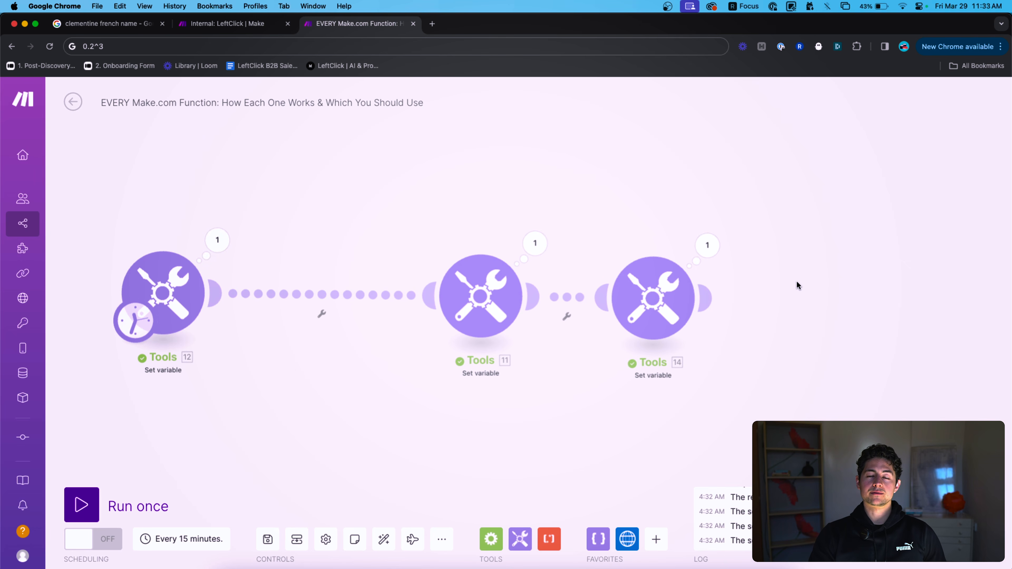
{"action": "left_click_drag", "start_coordinate": [799, 283], "coordinate": [790, 283]}
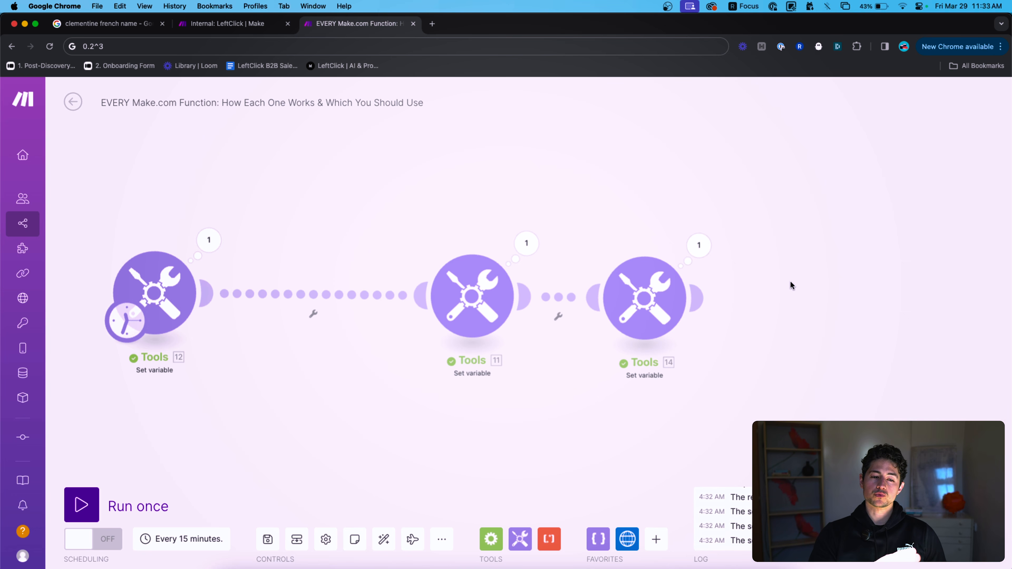
{"action": "left_click", "coordinate": [642, 306]}
Select and delete the get() random-name expression from the third module's Variable value.
{"action": "left_click", "coordinate": [803, 369]}
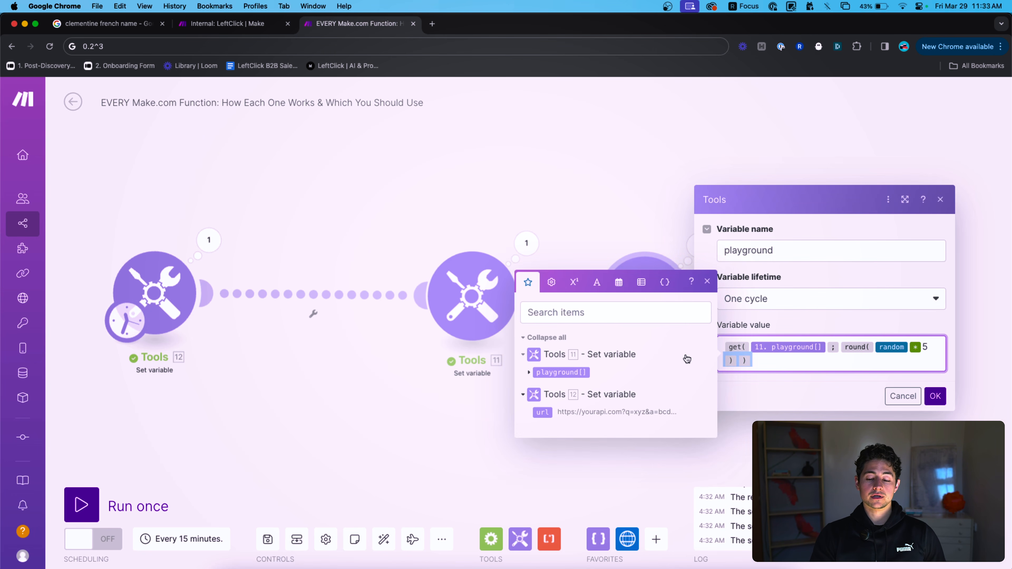
{"action": "key", "text": "Up"}
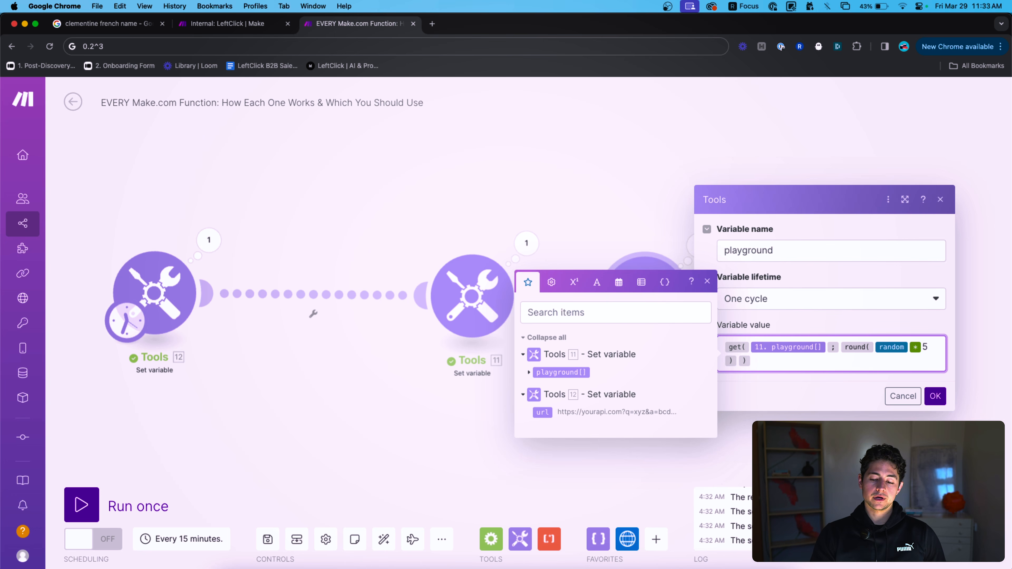
{"action": "key", "text": "Down"}
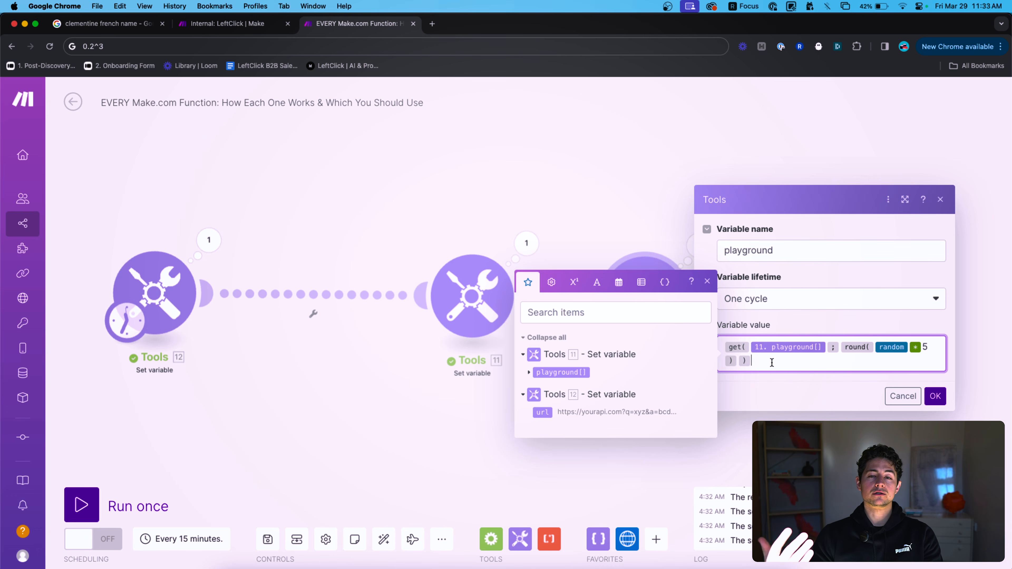
{"action": "key", "text": "super+a"}
{"action": "key", "text": "BackSpace"}
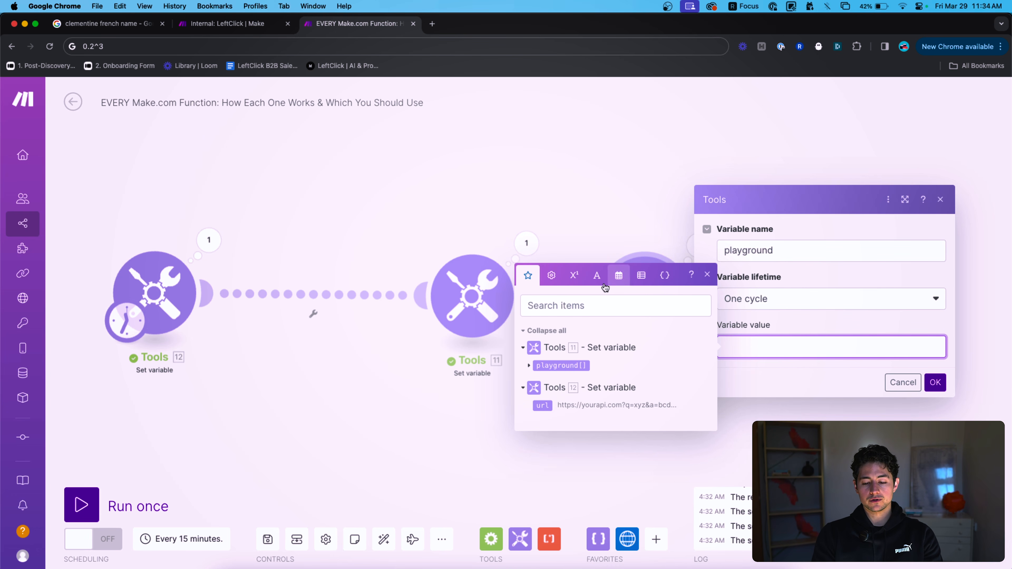
Enter average(3;8) as the playground value and run only that module, getting 5.5.
{"action": "left_click", "coordinate": [576, 279]}
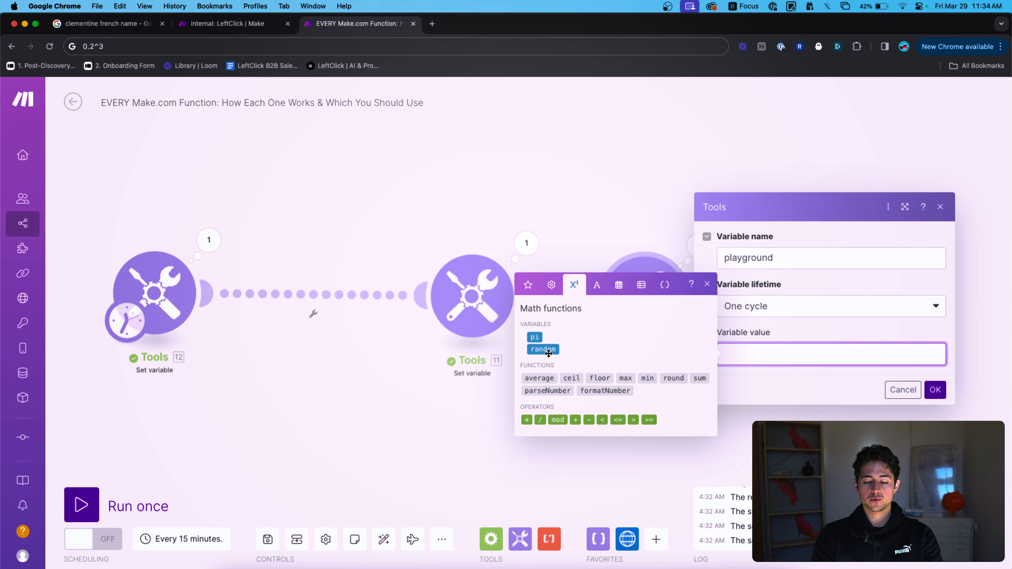
{"action": "type", "text": "average"}
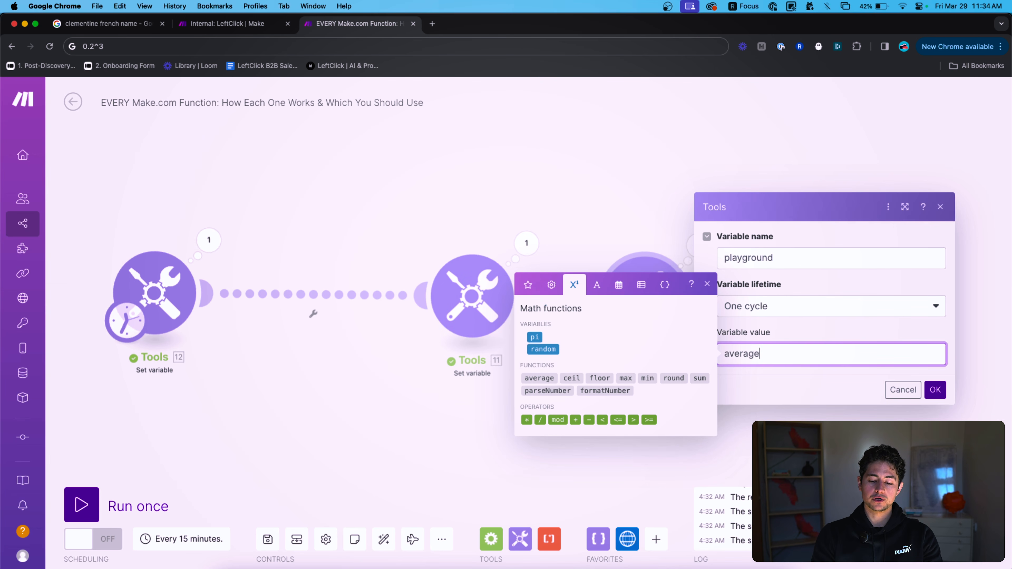
{"action": "type", "text": "(3;"}
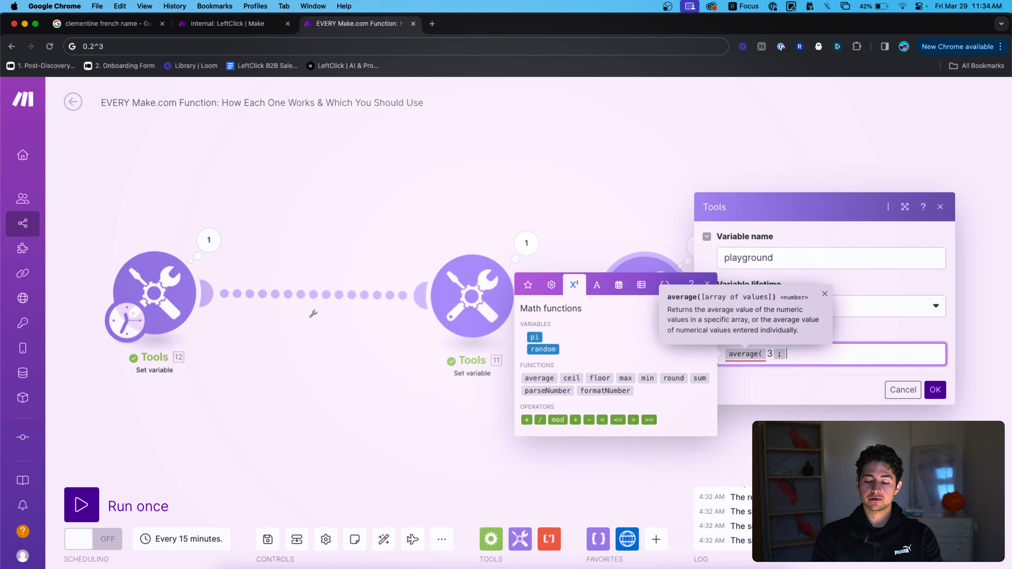
{"action": "type", "text": "8)"}
{"action": "left_click", "coordinate": [935, 389]}
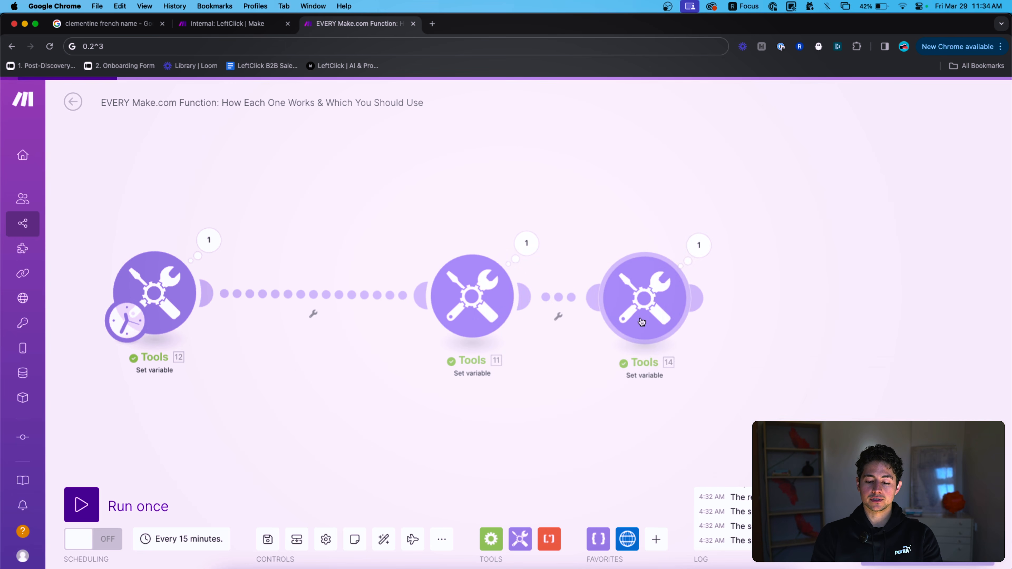
{"action": "right_click", "coordinate": [645, 296]}
{"action": "left_click", "coordinate": [671, 324]}
{"action": "left_click", "coordinate": [755, 246]}
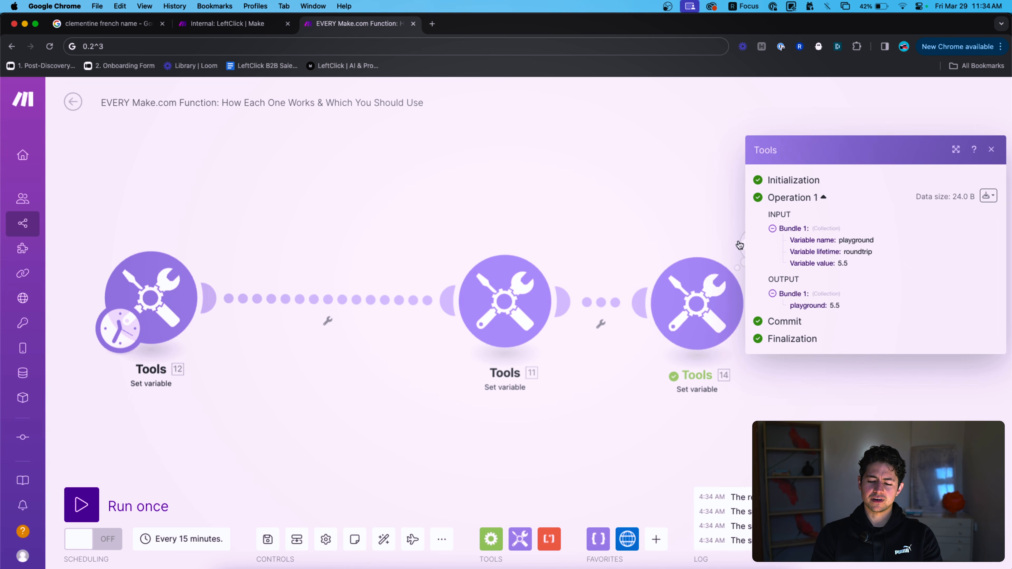
{"action": "left_click", "coordinate": [726, 249]}
{"action": "left_click", "coordinate": [698, 299]}
Swap average(3;8) for sum(3;8), then replace it with the plain addition 3 + 8.
{"action": "left_click", "coordinate": [880, 357]}
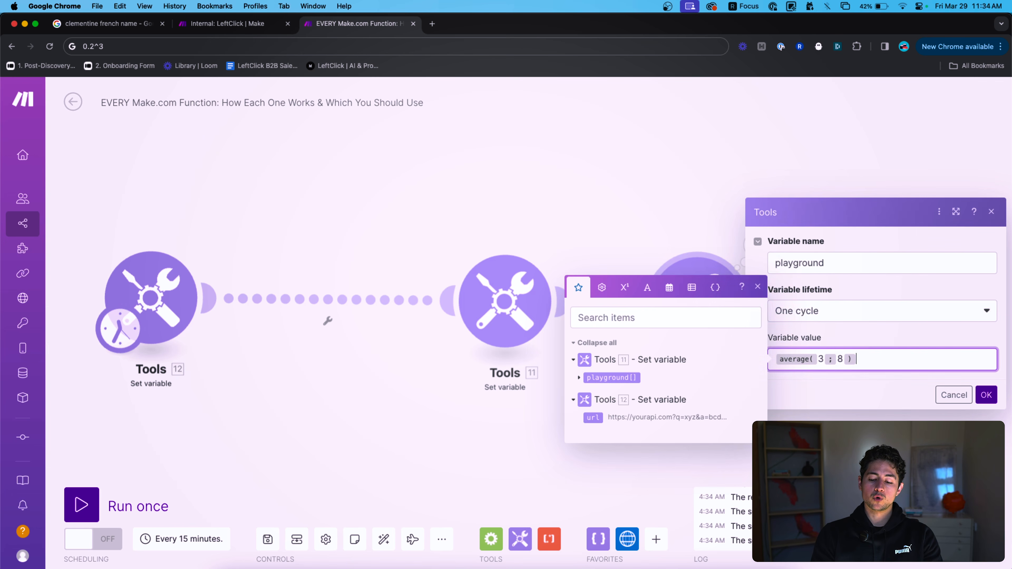
{"action": "key", "text": "Left"}
{"action": "key", "text": "BackSpace"}
{"action": "key", "text": "BackSpace"}
{"action": "key", "text": "BackSpace"}
{"action": "left_click", "coordinate": [624, 287]}
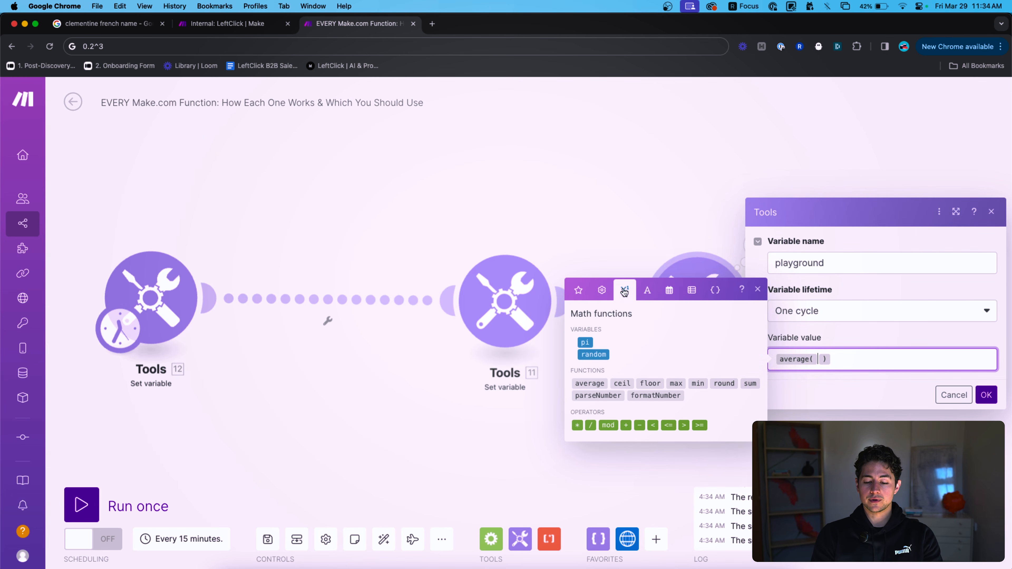
{"action": "left_click", "coordinate": [578, 287]}
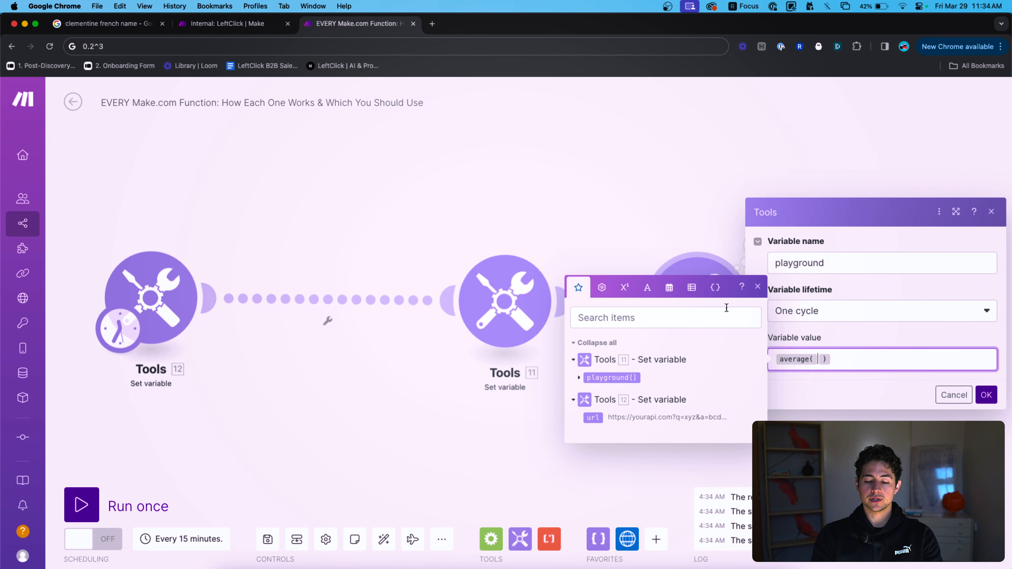
{"action": "left_click", "coordinate": [624, 287]}
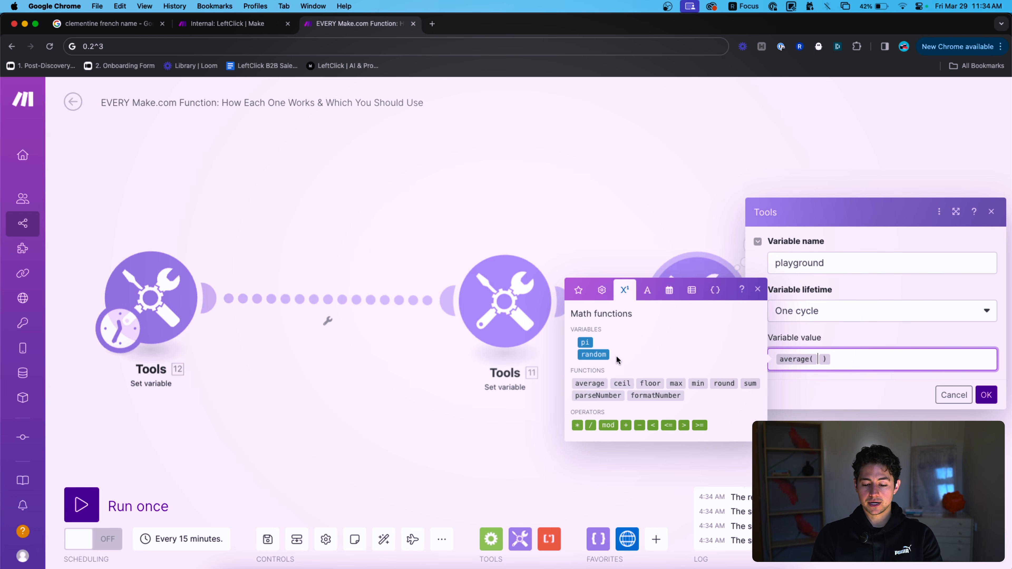
{"action": "key", "text": "BackSpace"}
{"action": "type", "text": "sum("}
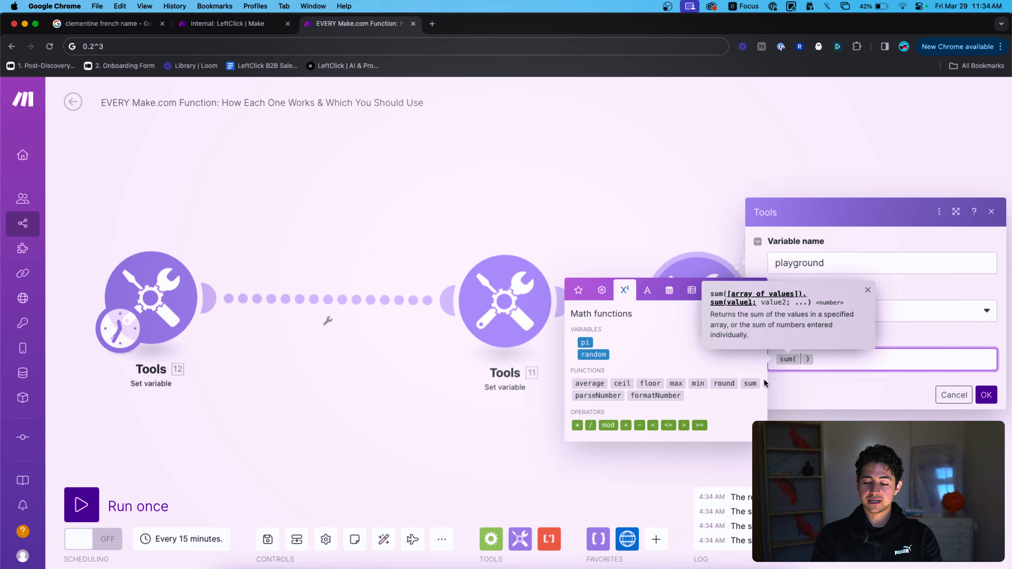
{"action": "type", "text": "3;8"}
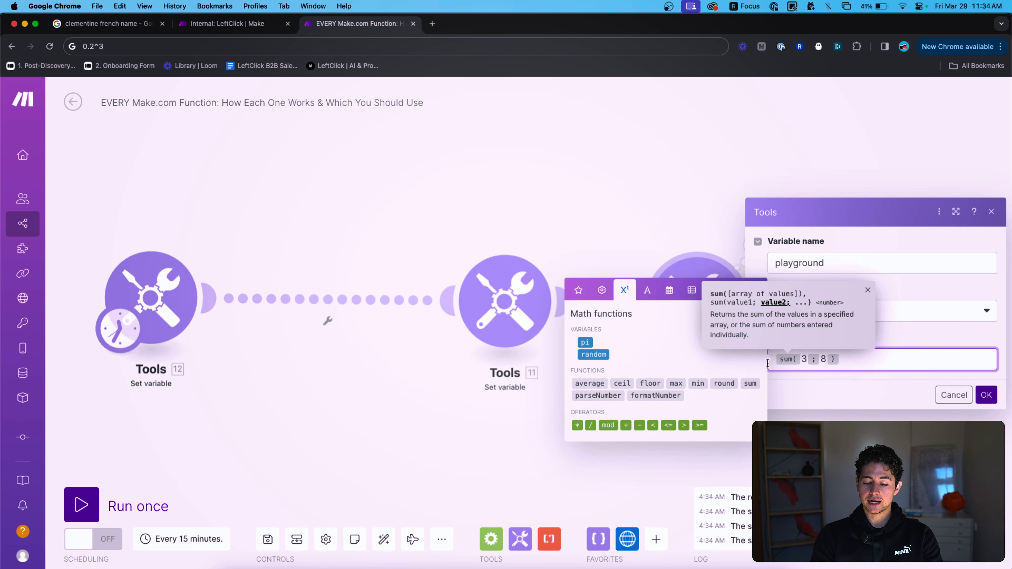
{"action": "key", "text": "super+a"}
{"action": "key", "text": "BackSpace"}
{"action": "type", "text": "3 + 8"}
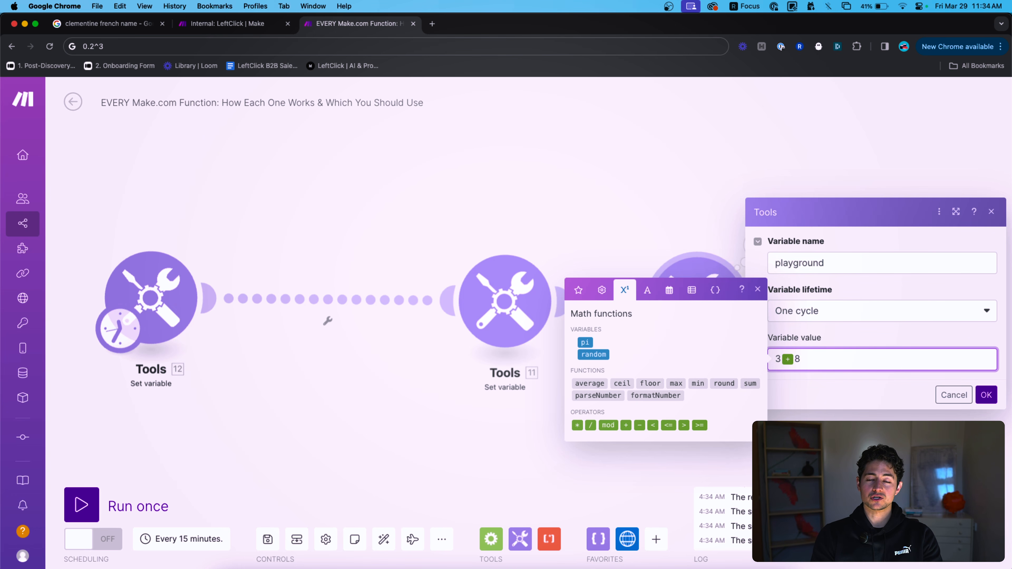
Replace 3 + 8 with max(3;8;10) in the Variable value.
{"action": "key", "text": "Left"}
{"action": "key", "text": "shift+Left"}
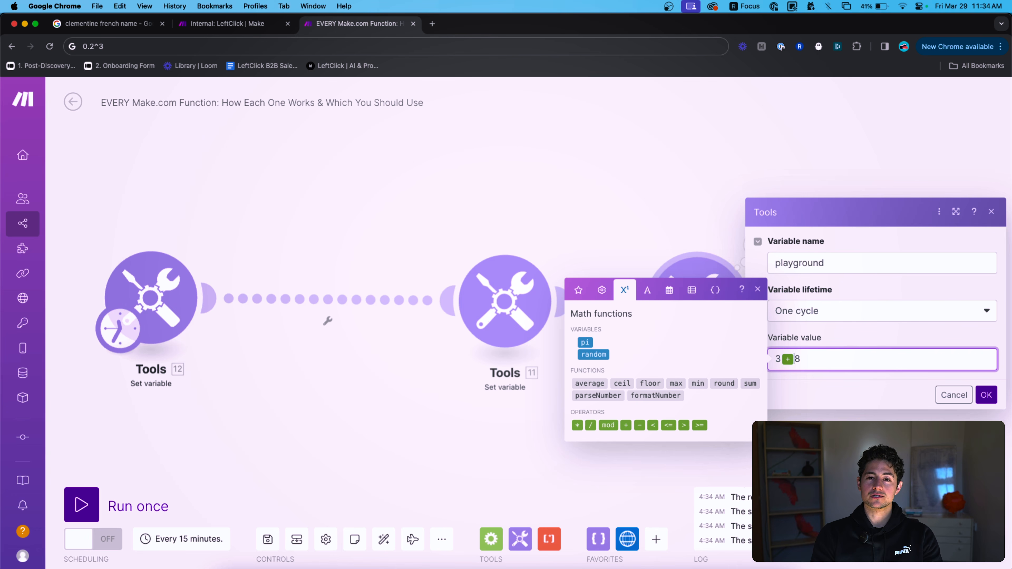
{"action": "key", "text": "super+a"}
{"action": "key", "text": "BackSpace"}
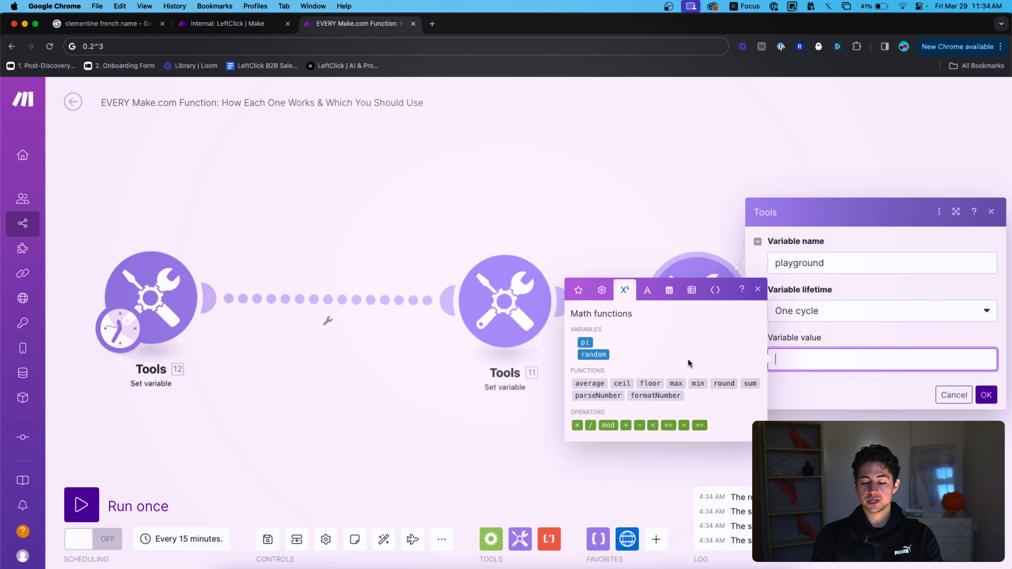
{"action": "left_click", "coordinate": [677, 384]}
{"action": "key", "text": "Left"}
{"action": "type", "text": "3;8;10"}
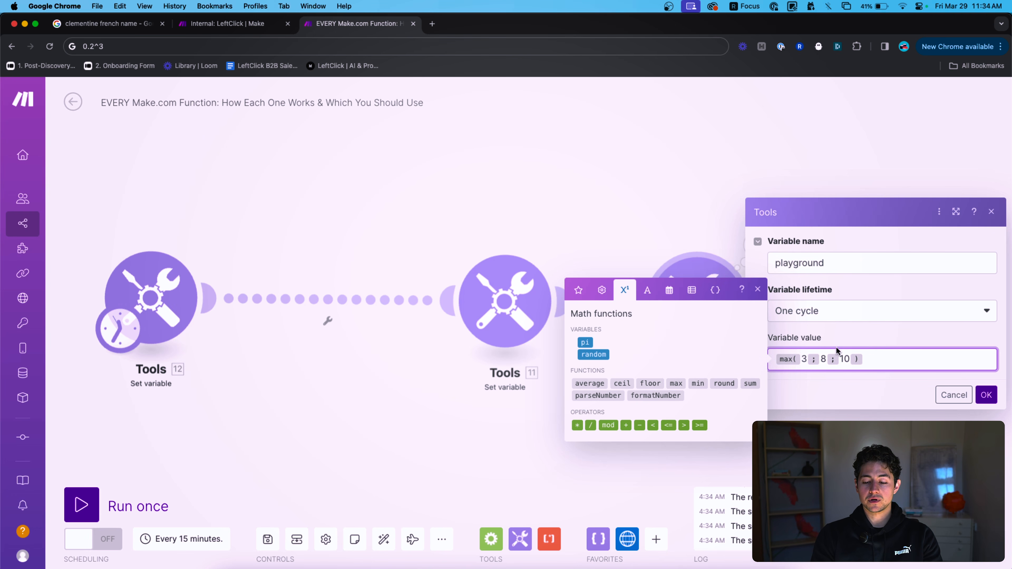
Change max to min(3;8;10), then delete the whole expression.
{"action": "left_click", "coordinate": [800, 361]}
{"action": "key", "text": "BackSpace"}
{"action": "type", "text": "min("}
{"action": "key", "text": "super+a"}
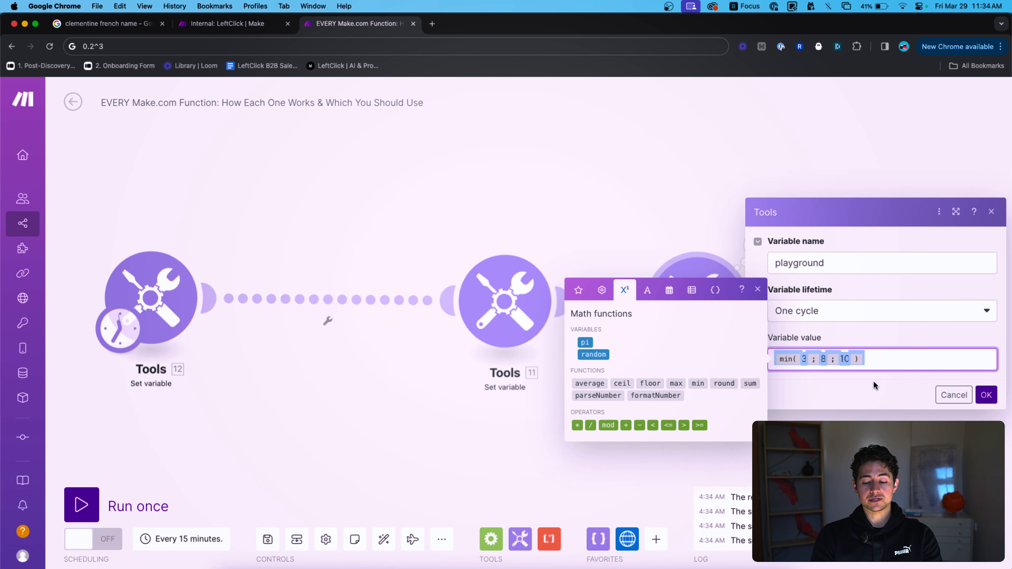
{"action": "left_click", "coordinate": [880, 367]}
{"action": "key", "text": "Left"}
{"action": "key", "text": "shift+Left"}
{"action": "key", "text": "shift+Left"}
{"action": "key", "text": "shift+Left"}
{"action": "key", "text": "shift+Left"}
{"action": "key", "text": "shift+Left"}
{"action": "key", "text": "shift+Left"}
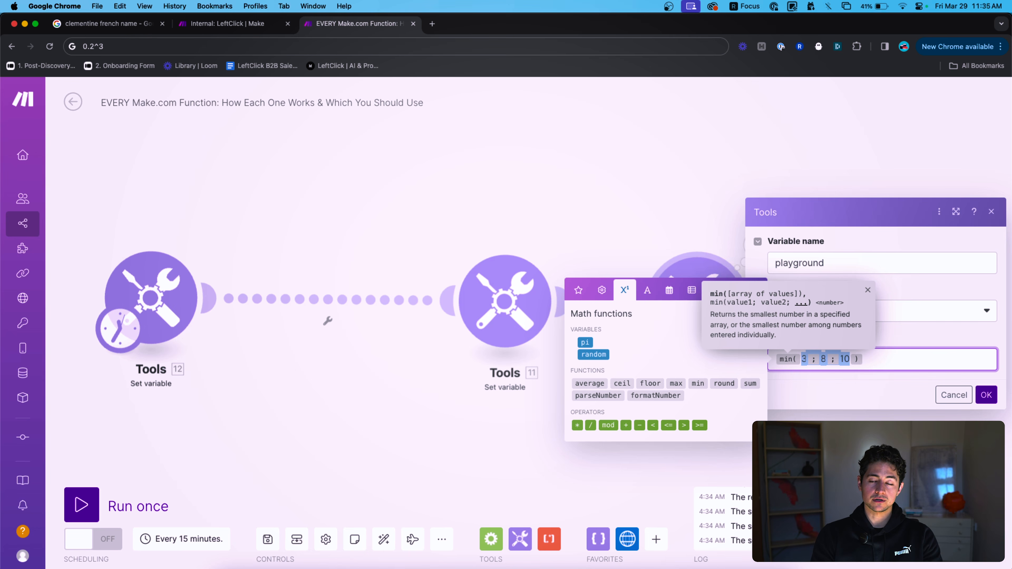
{"action": "key", "text": "BackSpace"}
{"action": "key", "text": "BackSpace"}
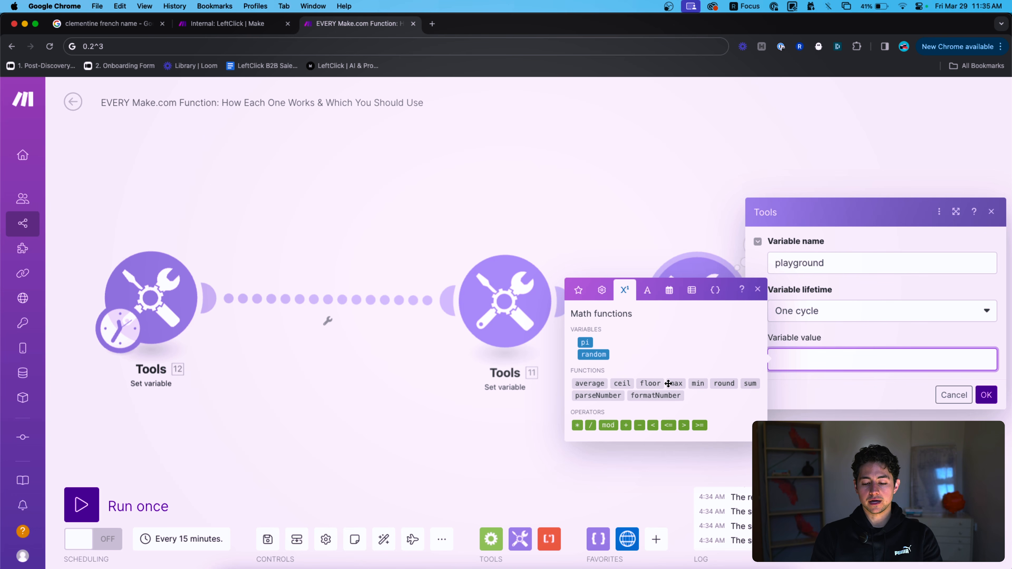
Set the value to round( 1.9 ), run only the third module and view its output.
{"action": "left_click", "coordinate": [632, 384]}
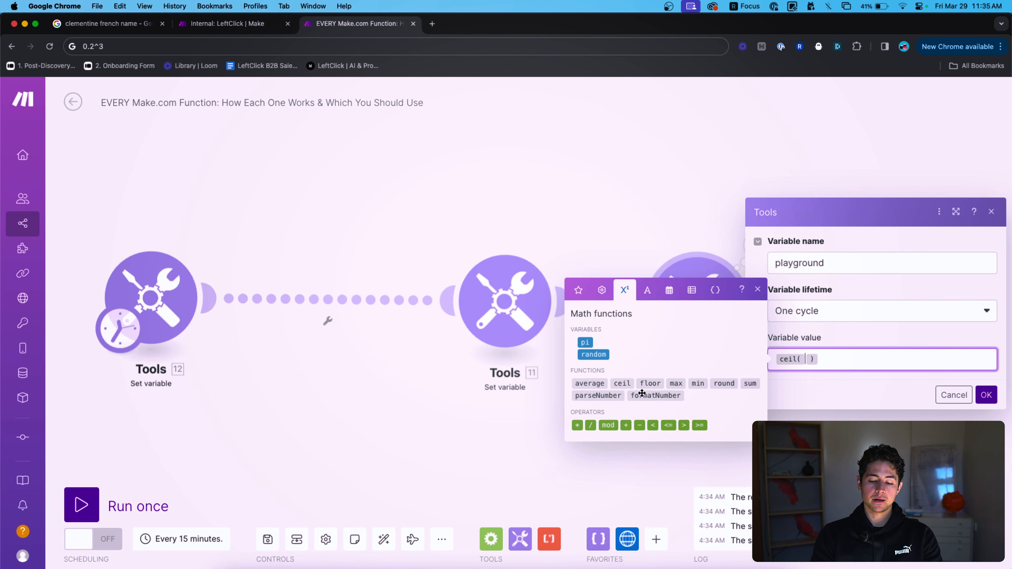
{"action": "key", "text": "BackSpace"}
{"action": "type", "text": "round( 1.9 )"}
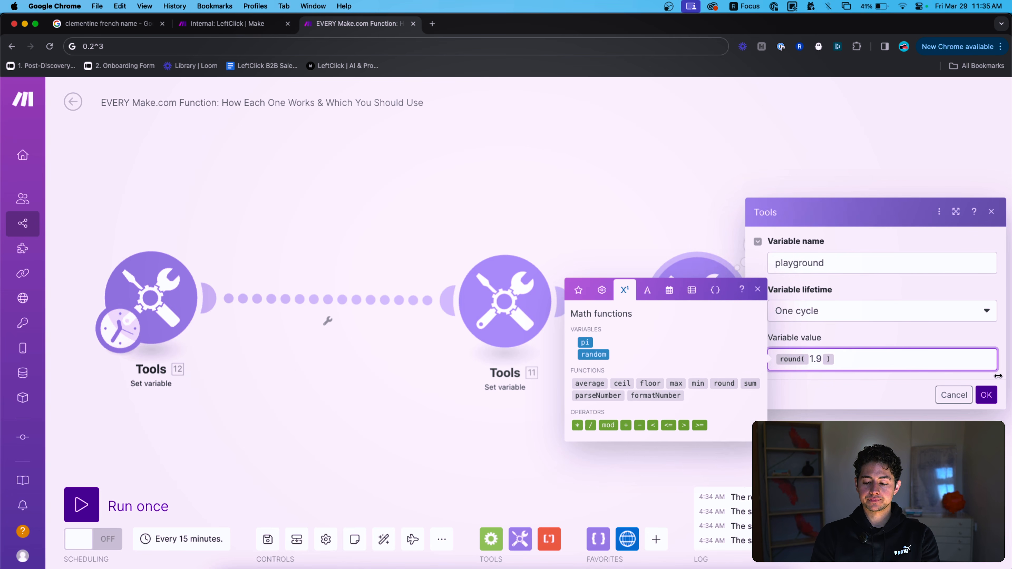
{"action": "left_click", "coordinate": [986, 394]}
{"action": "right_click", "coordinate": [702, 309]}
{"action": "left_click", "coordinate": [731, 338]}
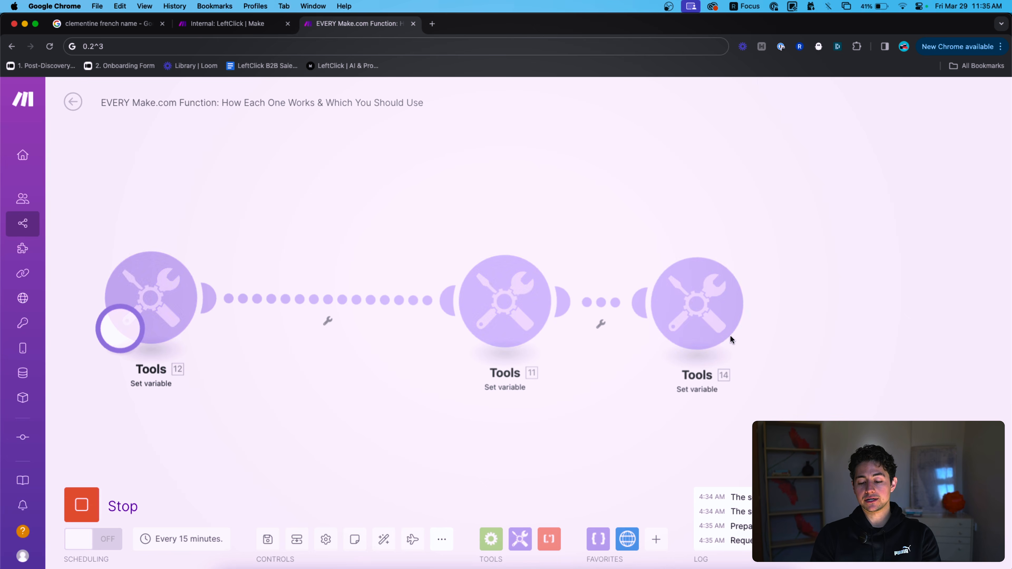
{"action": "left_click", "coordinate": [758, 245]}
Change the value to ceil( 1.9 ), run only the third module and confirm output 2.
{"action": "left_click", "coordinate": [627, 209]}
{"action": "left_click", "coordinate": [692, 308]}
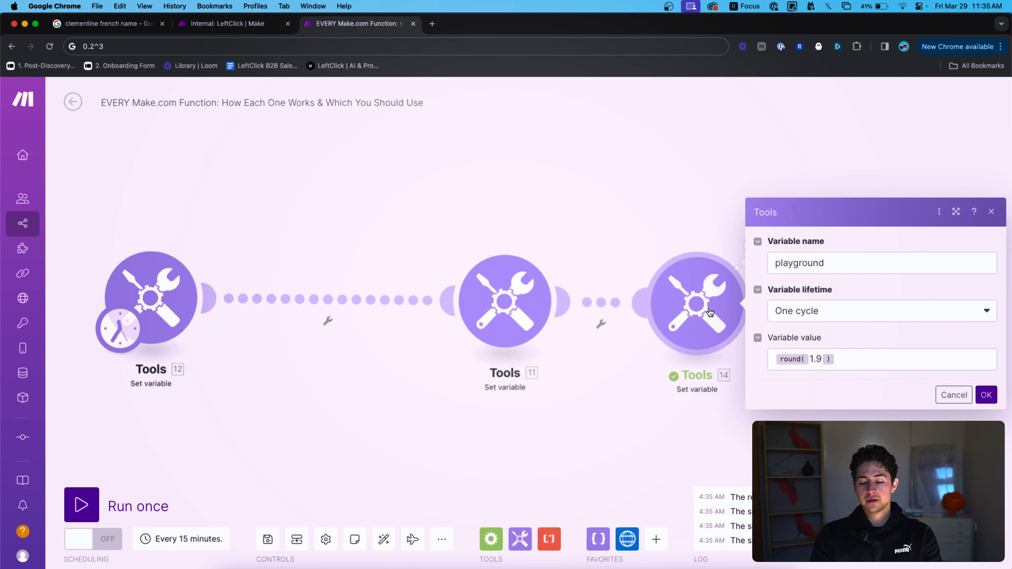
{"action": "left_click", "coordinate": [843, 360]}
{"action": "key", "text": "Left"}
{"action": "key", "text": "Left"}
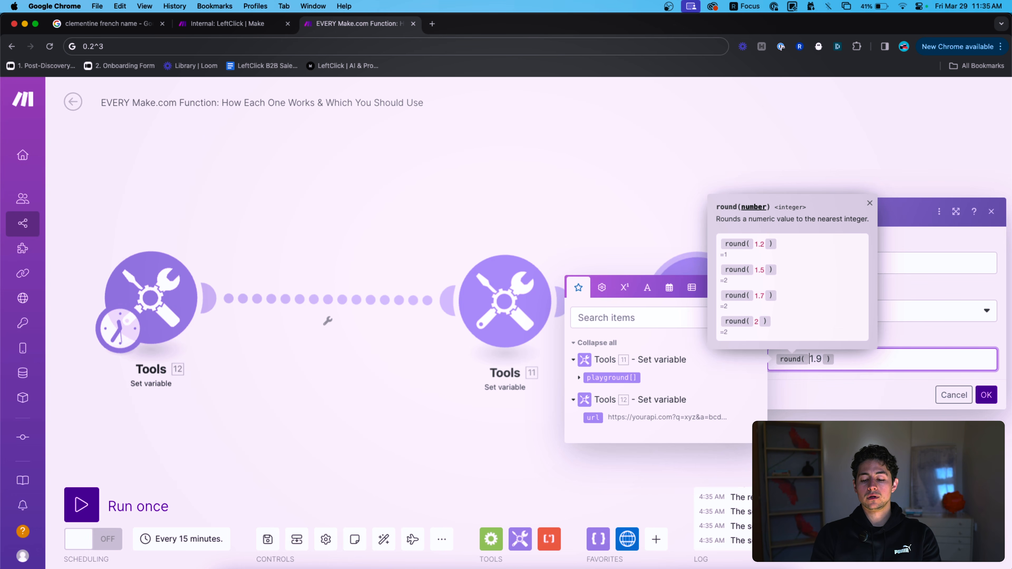
{"action": "key", "text": "BackSpace"}
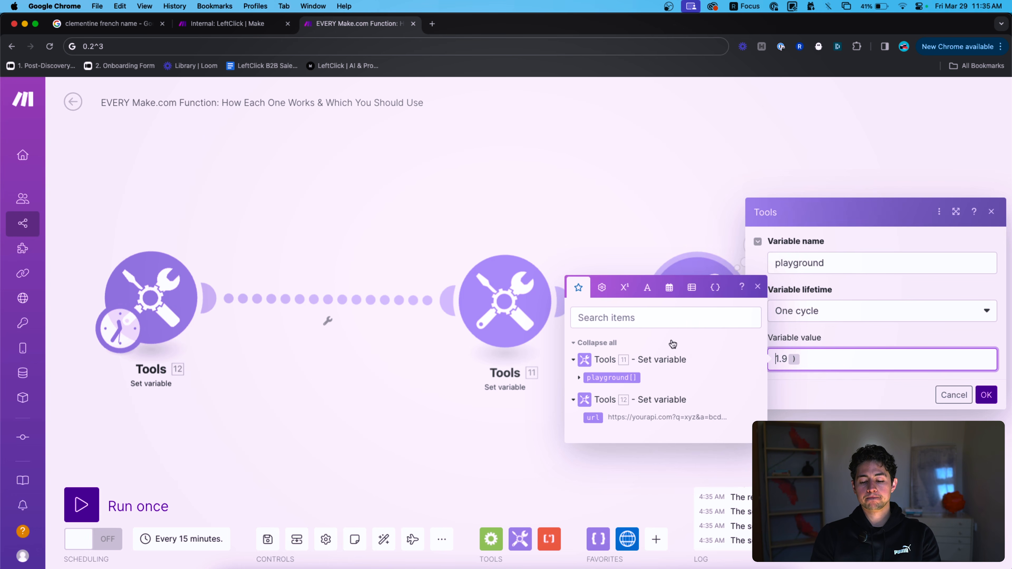
{"action": "left_click", "coordinate": [647, 287]}
{"action": "left_click", "coordinate": [627, 268]}
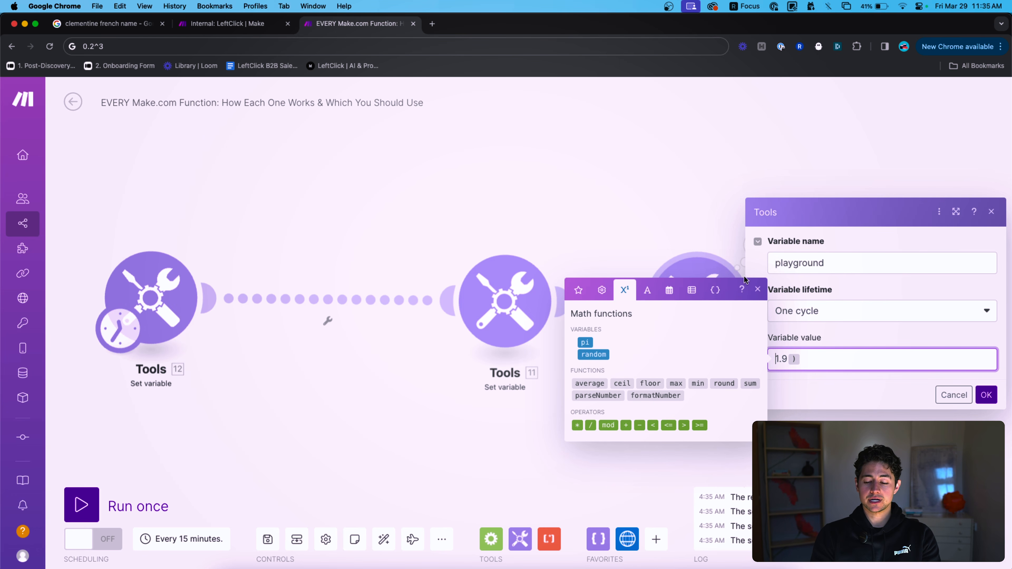
{"action": "type", "text": "ceil("}
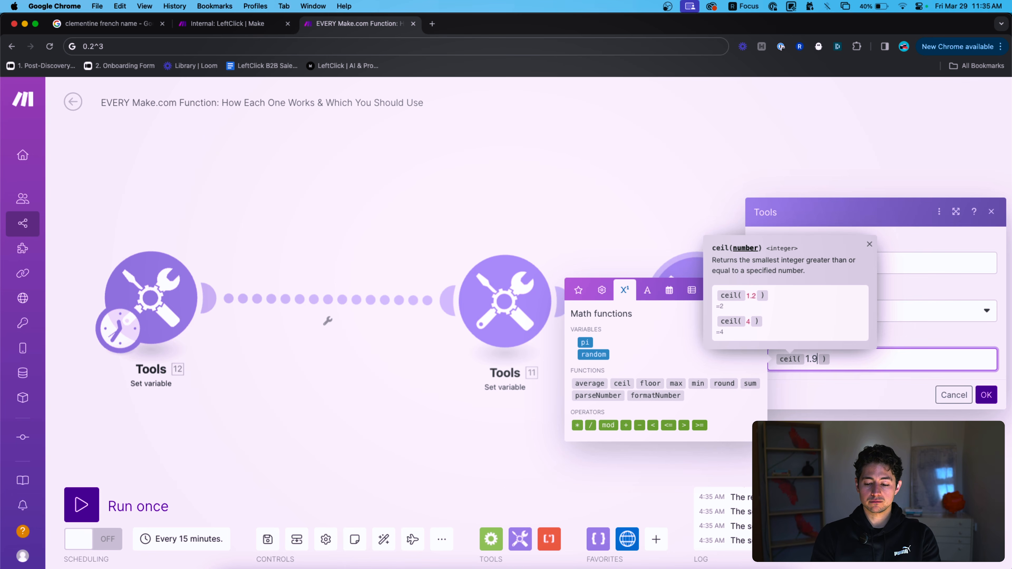
{"action": "key", "text": "BackSpace"}
{"action": "key", "text": "BackSpace"}
{"action": "key", "text": "BackSpace"}
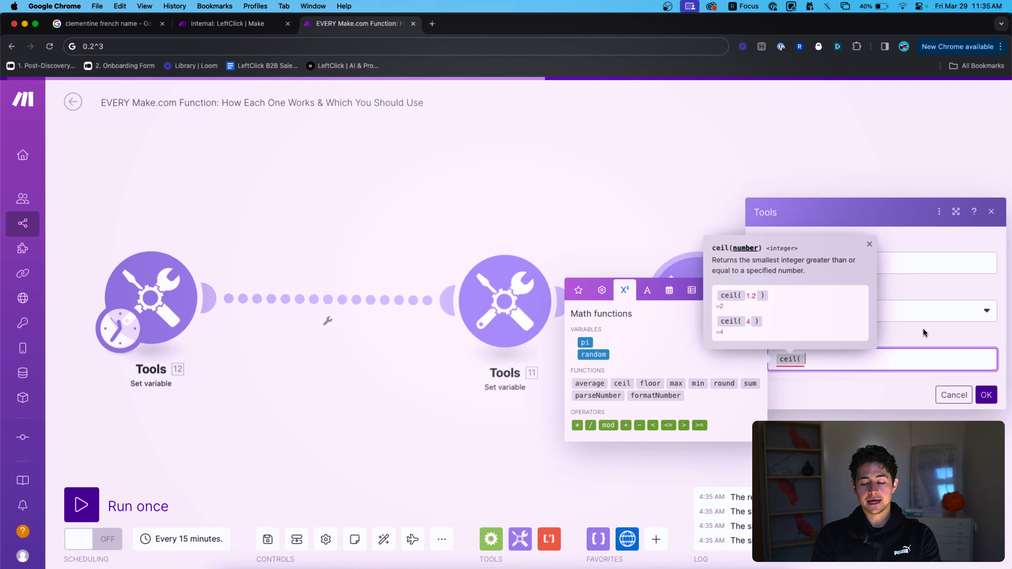
{"action": "type", "text": "1."}
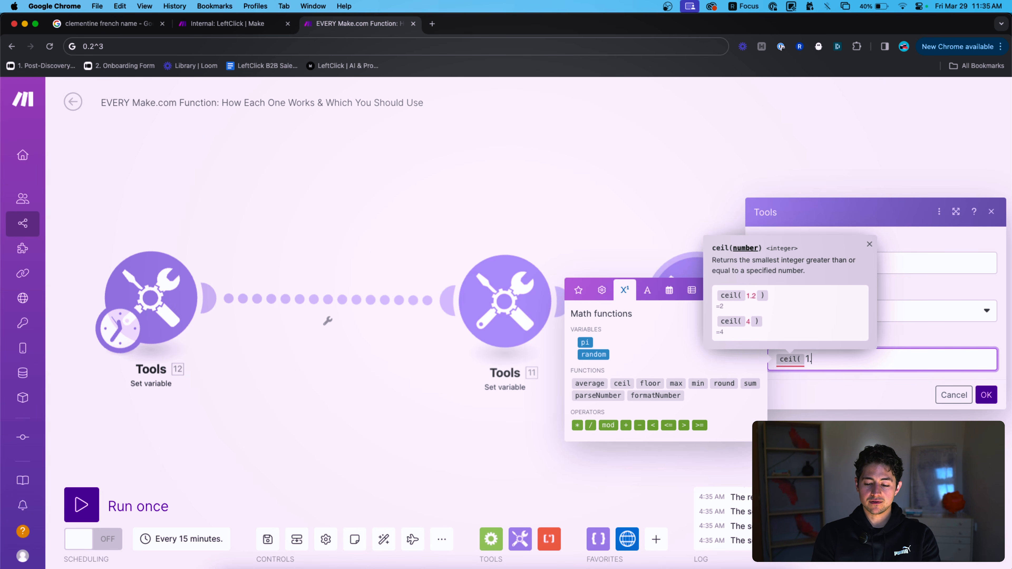
{"action": "type", "text": "9"}
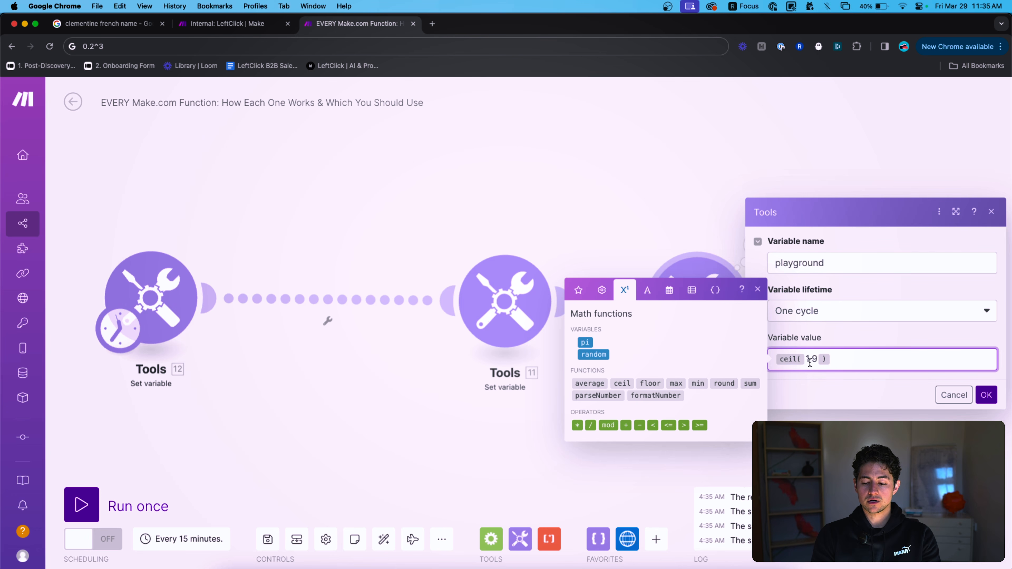
{"action": "left_click", "coordinate": [987, 396]}
{"action": "right_click", "coordinate": [702, 297]}
{"action": "left_click", "coordinate": [715, 321]}
{"action": "left_click", "coordinate": [750, 258]}
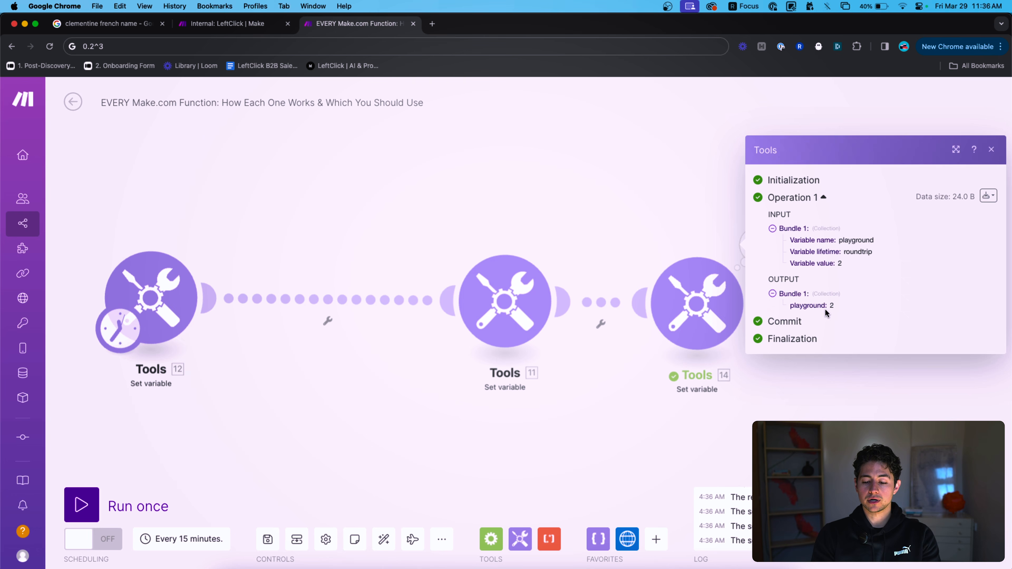
Change the ceil argument to 1.00000001, run only the third module and view the output.
{"action": "left_click", "coordinate": [698, 287]}
{"action": "left_click", "coordinate": [816, 359]}
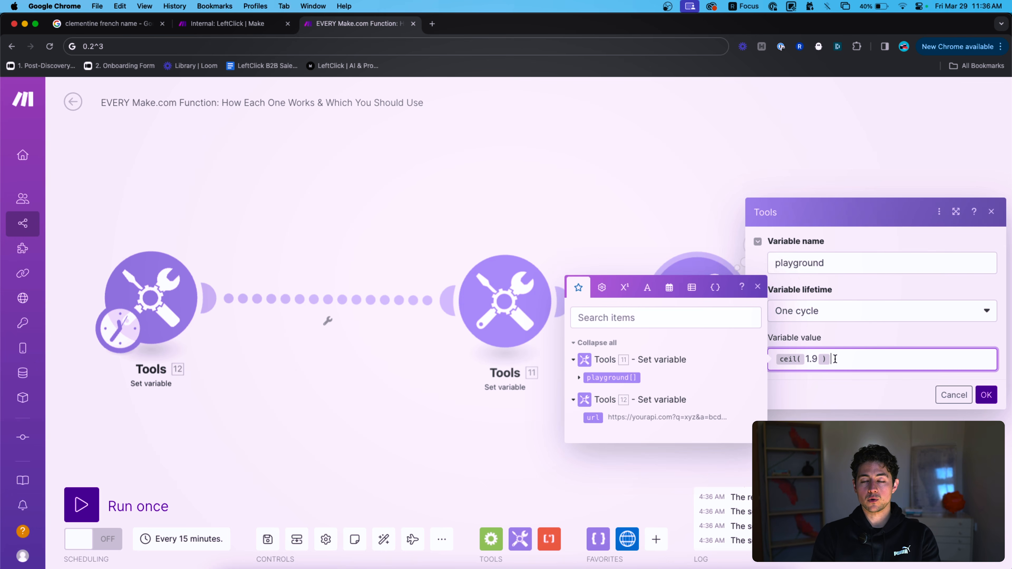
{"action": "key", "text": "shift+Left"}
{"action": "key", "text": "shift+Left"}
{"action": "key", "text": "shift+Left"}
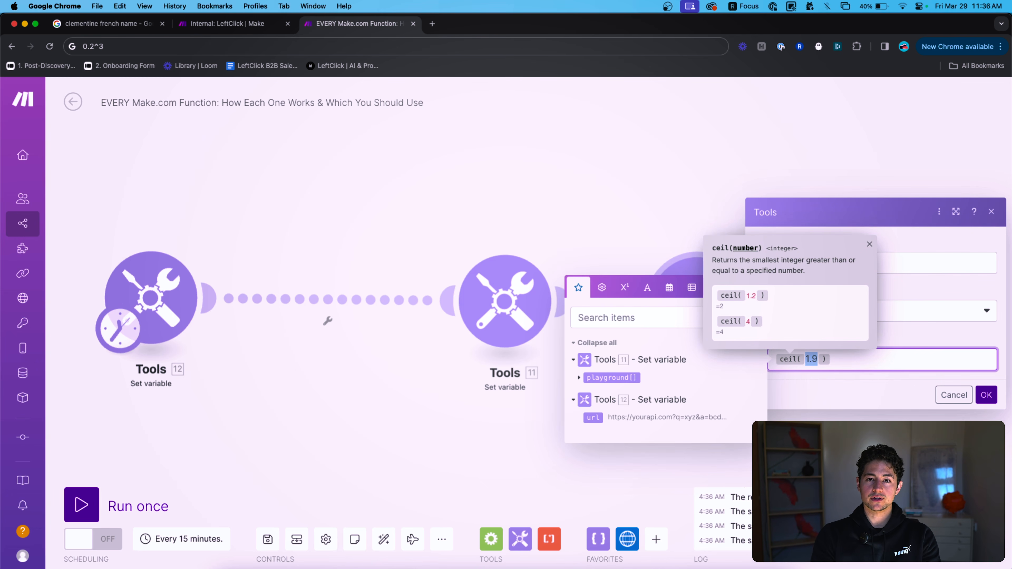
{"action": "type", "text": "1.000000"}
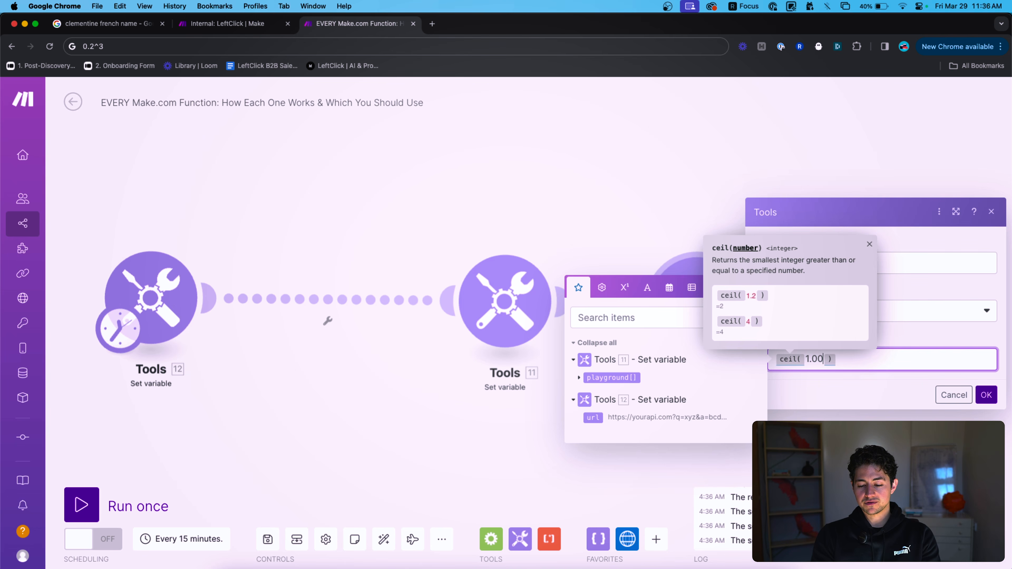
{"action": "type", "text": "01"}
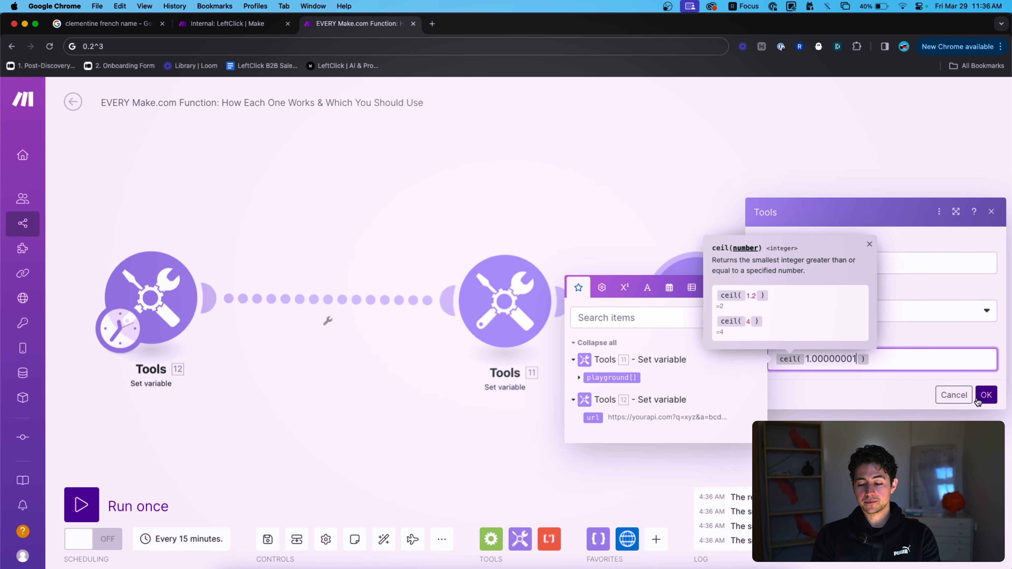
{"action": "left_click", "coordinate": [996, 401]}
{"action": "right_click", "coordinate": [709, 301]}
{"action": "left_click", "coordinate": [741, 326]}
{"action": "left_click", "coordinate": [757, 244]}
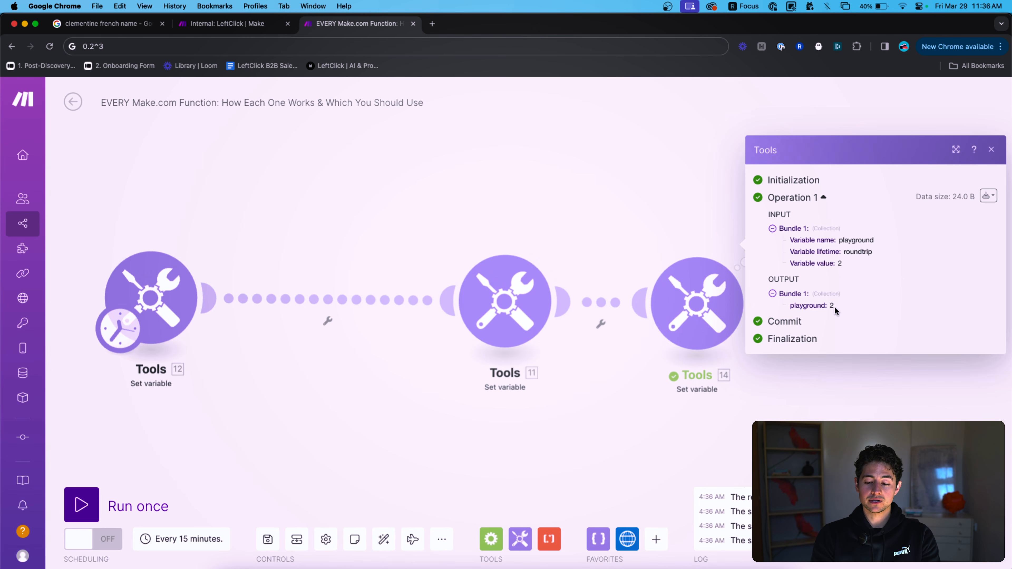
Rewrite the value as floor( 1.99999 ), then clear the Variable value field.
{"action": "left_click", "coordinate": [716, 289]}
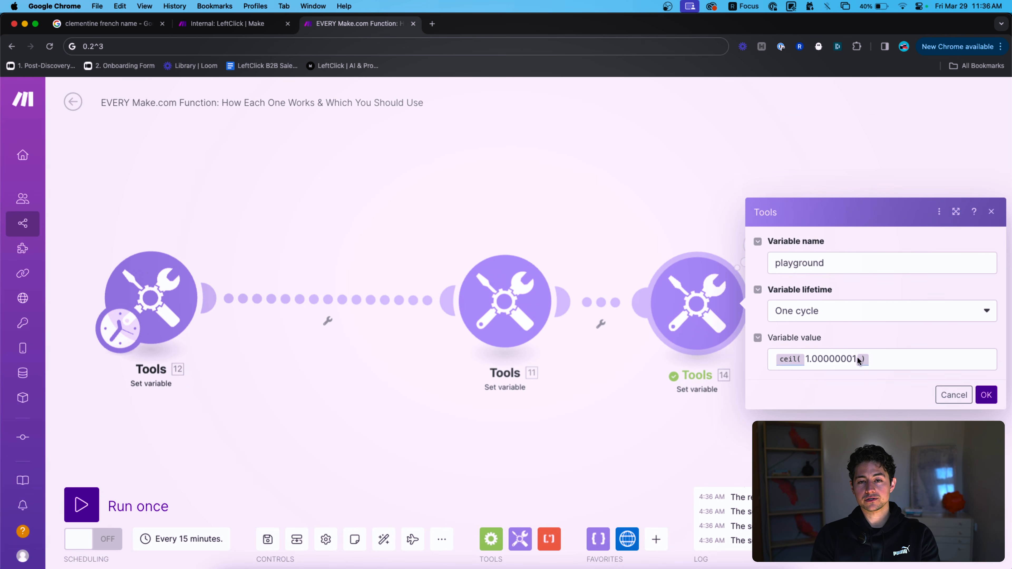
{"action": "left_click", "coordinate": [850, 358]}
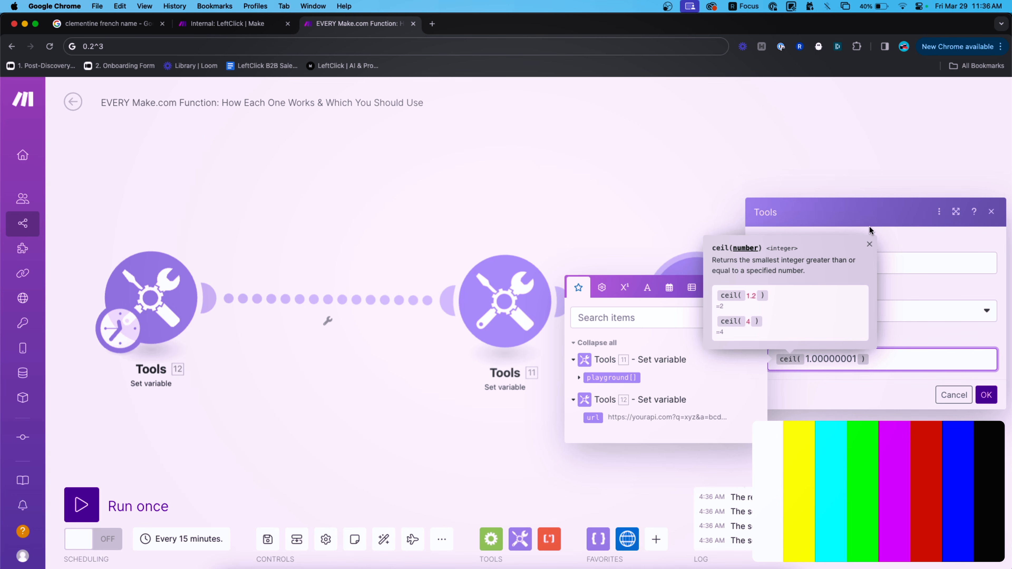
{"action": "key", "text": "Up"}
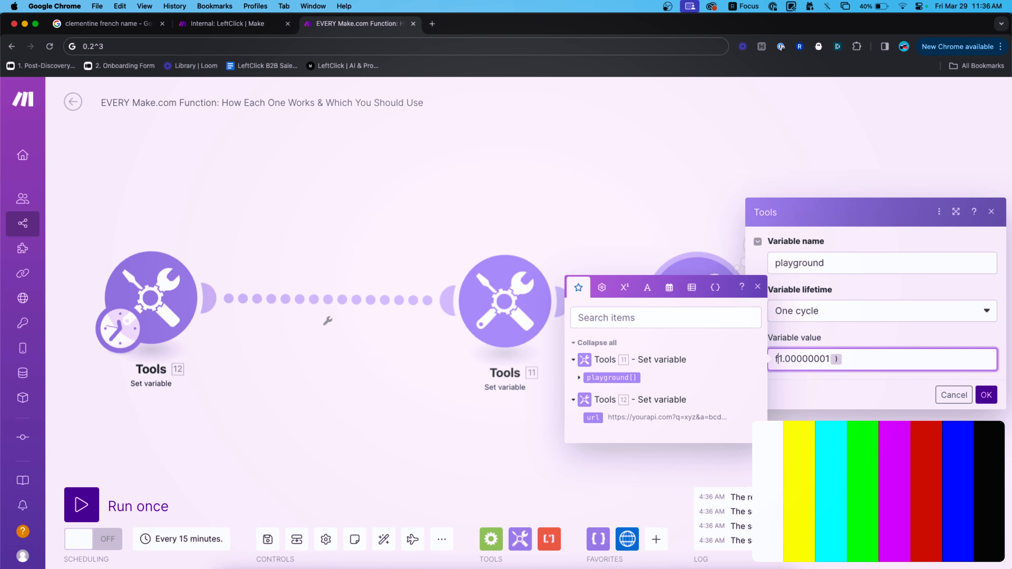
{"action": "key", "text": "super+z"}
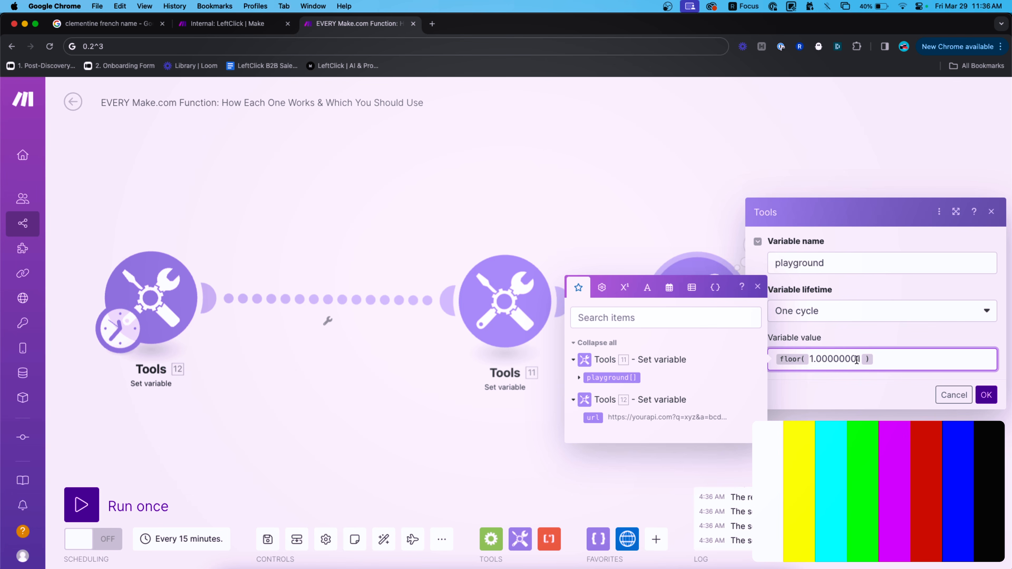
{"action": "left_click", "coordinate": [833, 359]}
{"action": "key", "text": "BackSpace"}
{"action": "type", "text": "99999"}
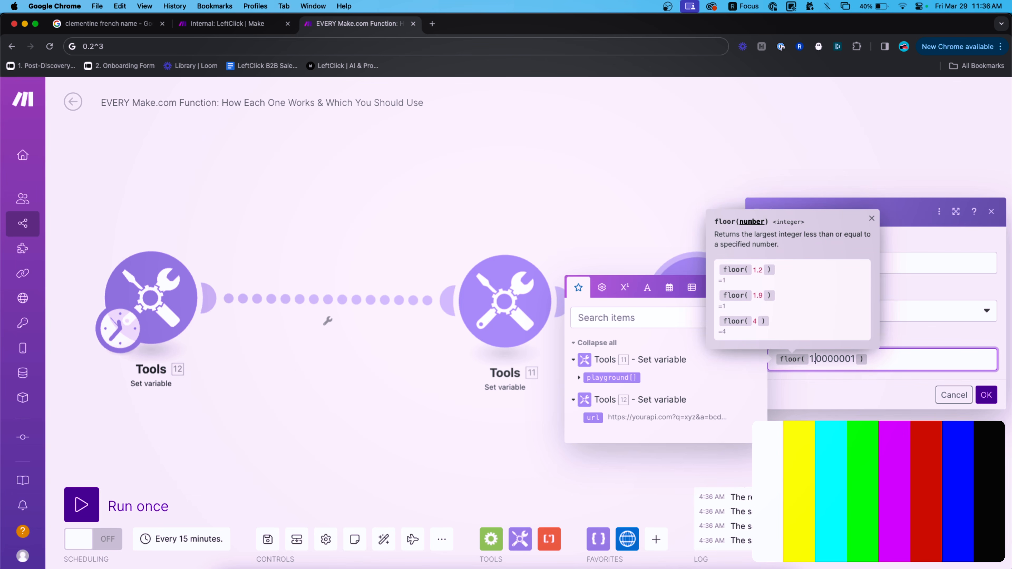
{"action": "key", "text": "shift+End"}
{"action": "key", "text": "BackSpace"}
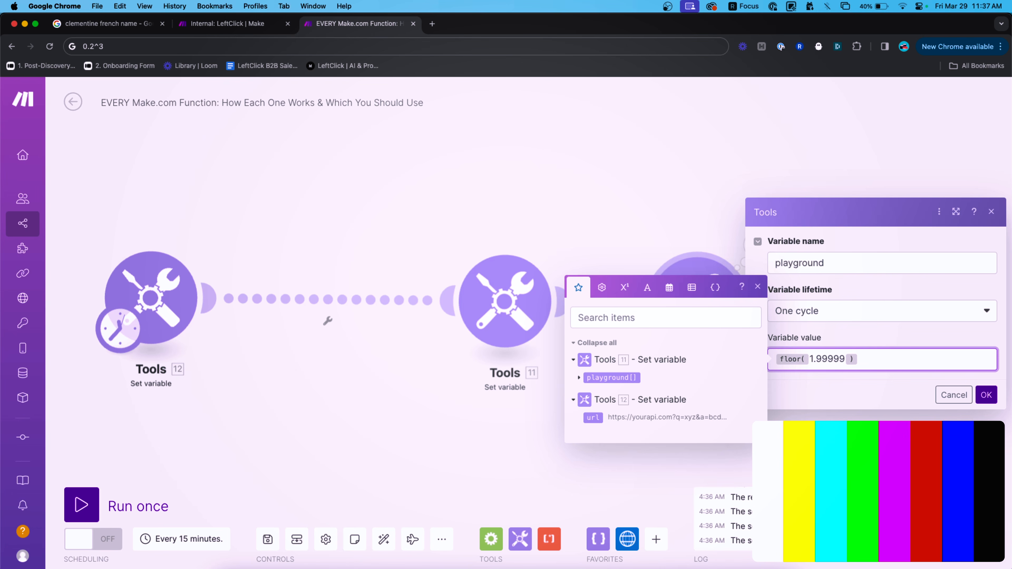
{"action": "key", "text": "ctrl+a"}
{"action": "key", "text": "BackSpace"}
Browse the math functions and try out parseNumber and formatNumber in the variable value.
{"action": "left_click", "coordinate": [629, 289]}
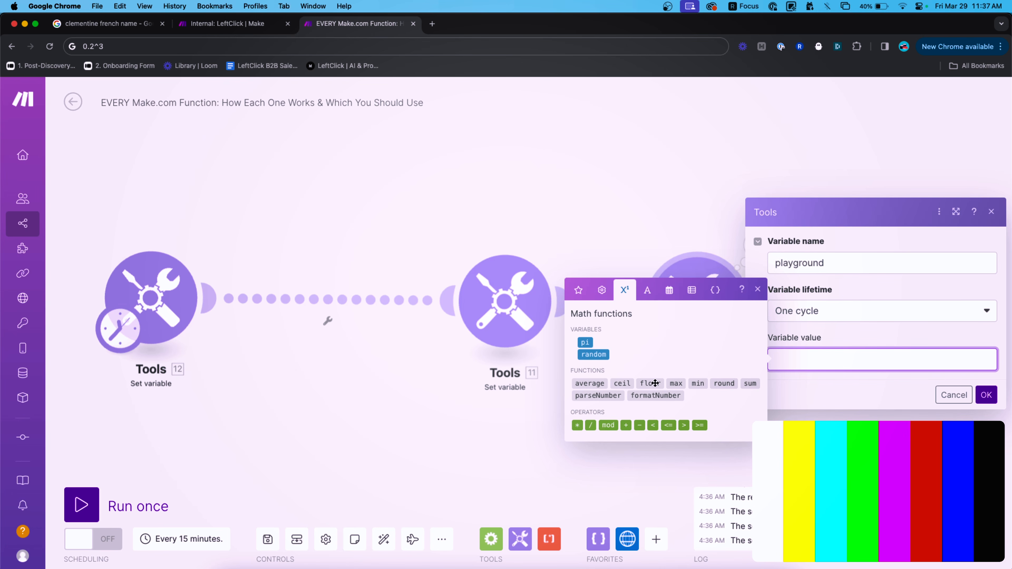
{"action": "mouse_move", "coordinate": [647, 382]}
{"action": "type", "text": "parseNumber()formatNumber("}
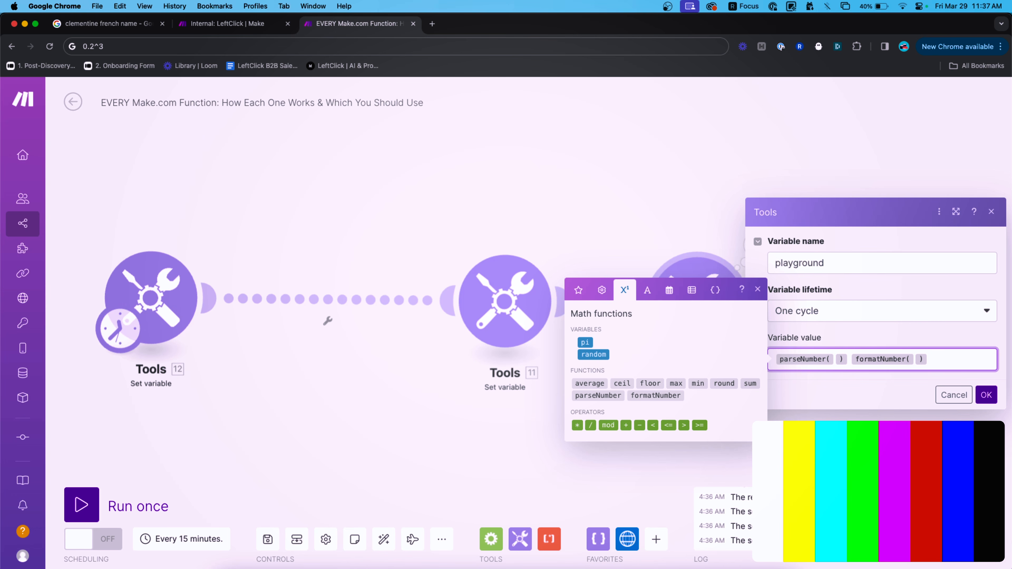
{"action": "key", "text": "super+a"}
{"action": "key", "text": "BackSpace"}
{"action": "type", "text": "parseNumber("}
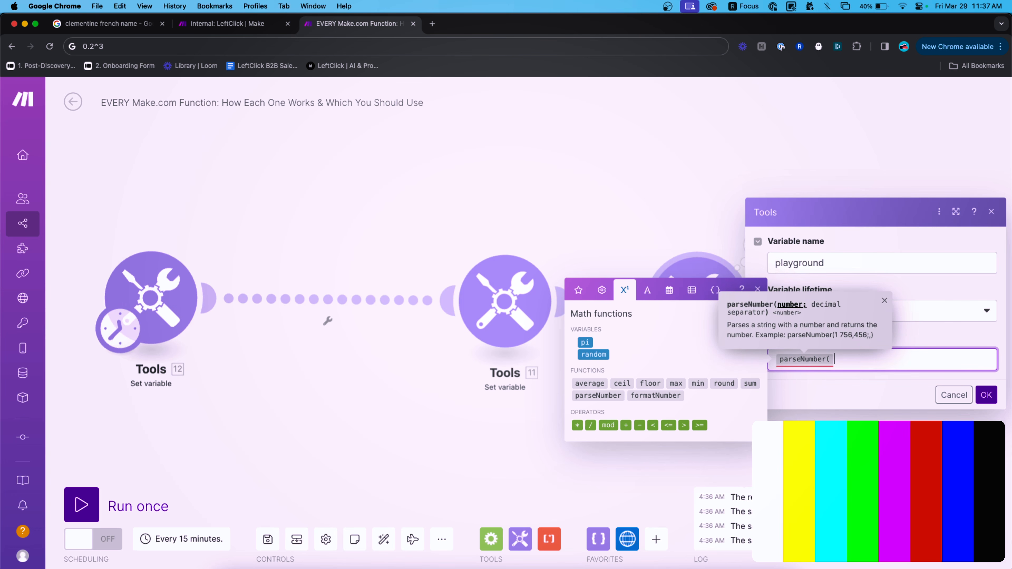
{"action": "key", "text": "super+a"}
{"action": "key", "text": "BackSpace"}
Set the variable value to formatNumber(120000) and save it.
{"action": "type", "text": "formatNumber("}
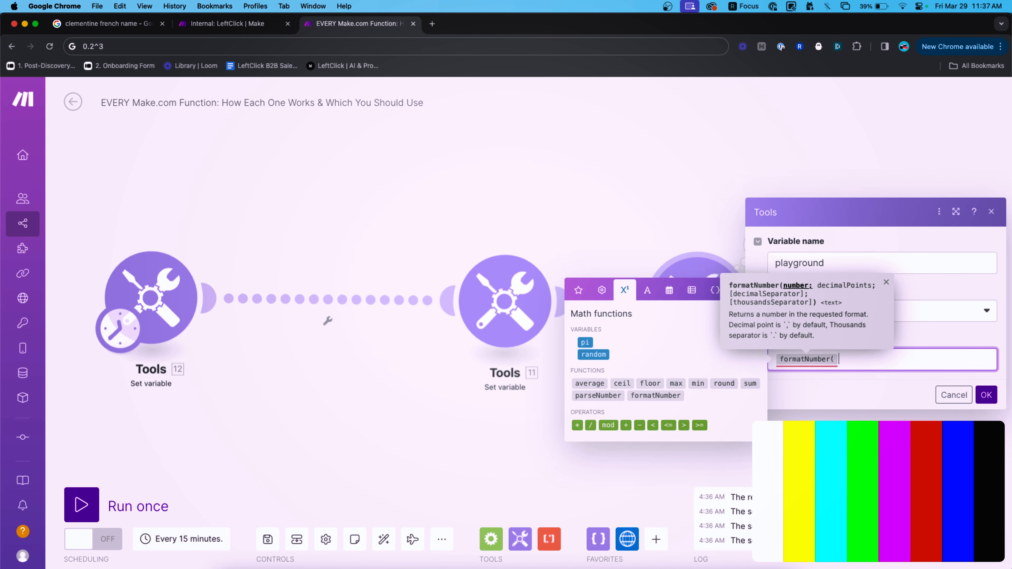
{"action": "type", "text": "50247547560374603406"}
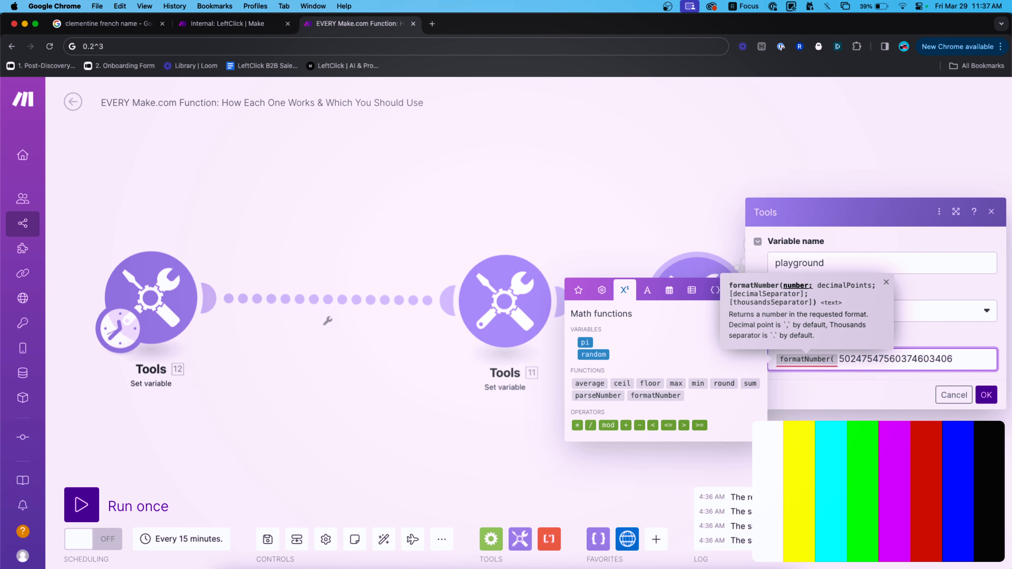
{"action": "type", "text": ";"}
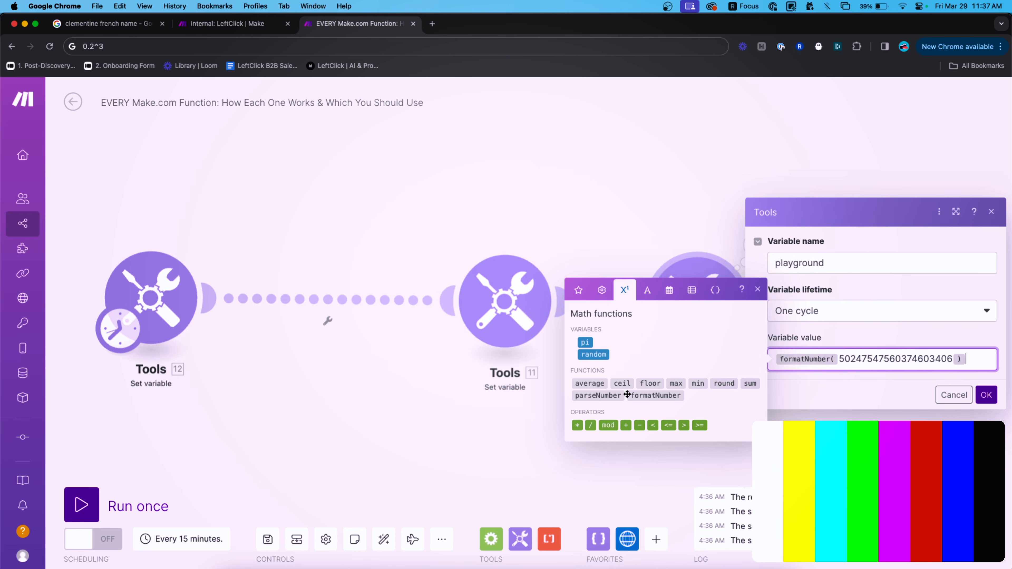
{"action": "type", "text": ")"}
{"action": "double_click", "coordinate": [884, 358]}
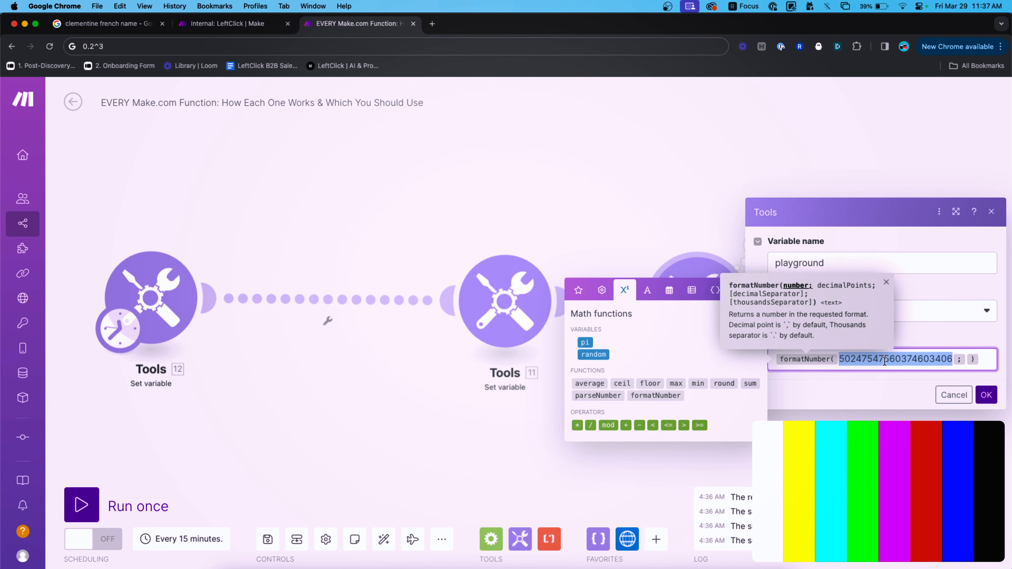
{"action": "left_click_drag", "start_coordinate": [951, 358], "coordinate": [839, 359]}
{"action": "key", "text": "BackSpace"}
{"action": "type", "text": "12"}
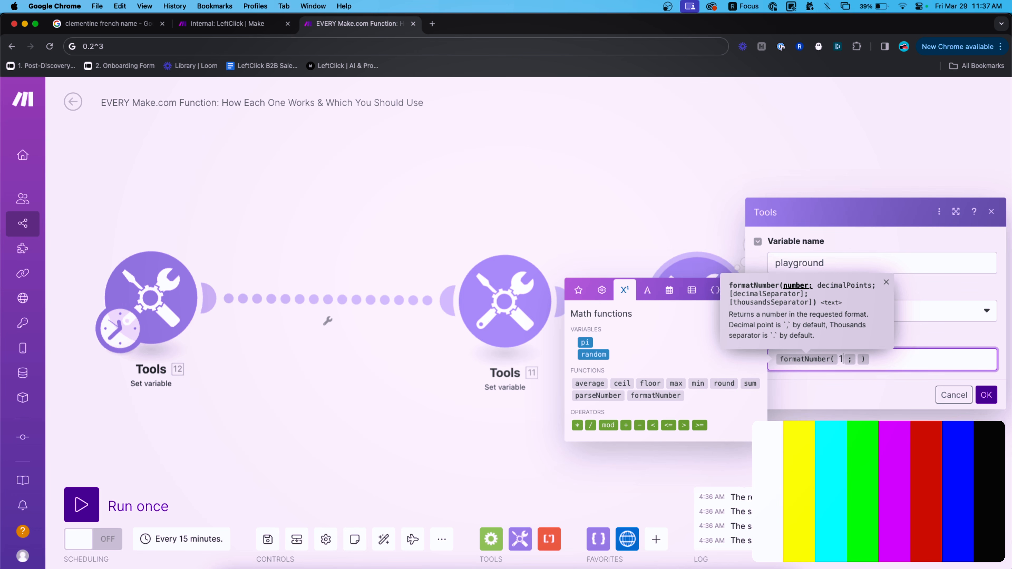
{"action": "type", "text": "0000"}
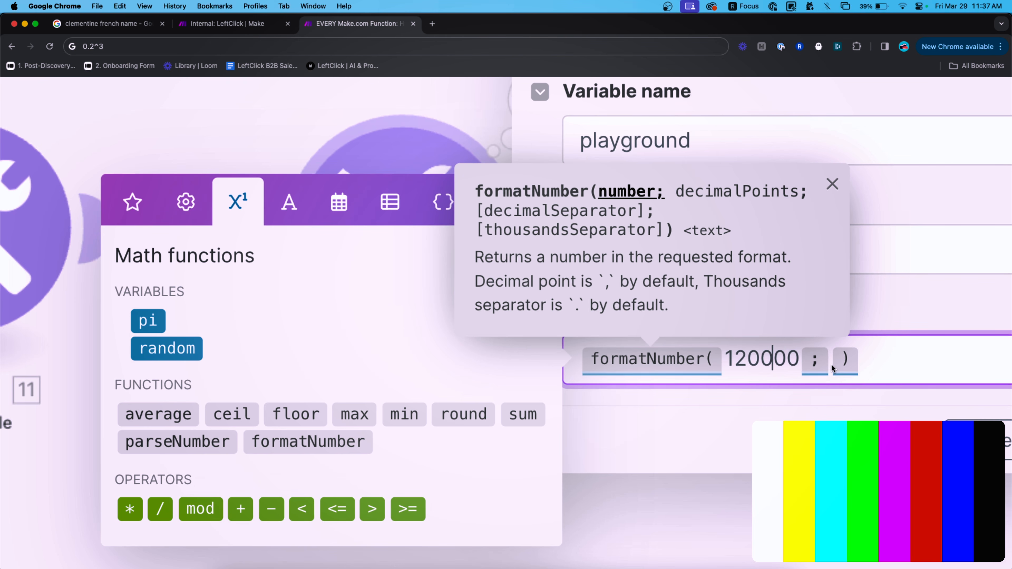
{"action": "left_click_drag", "start_coordinate": [790, 356], "coordinate": [798, 357]}
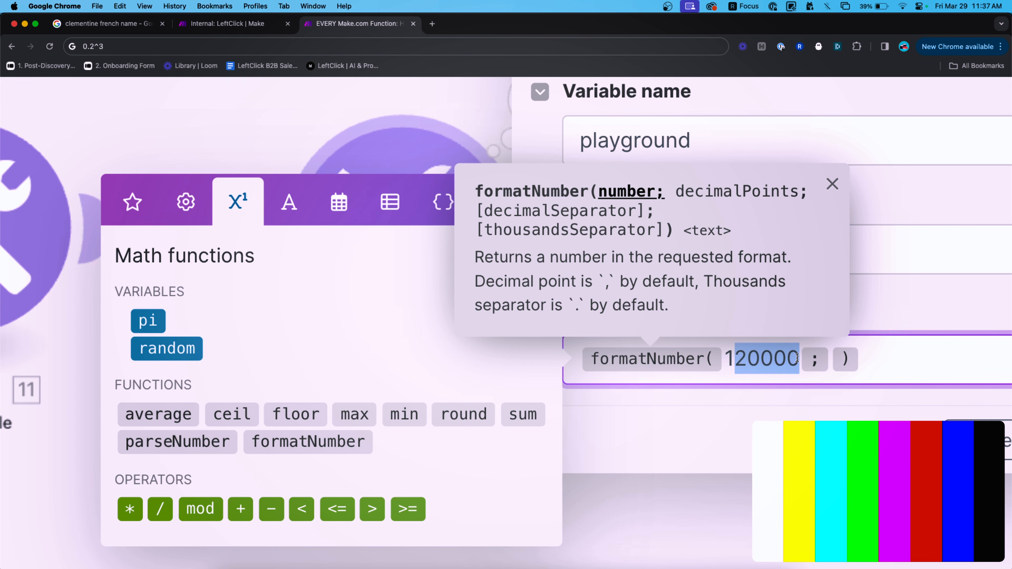
{"action": "left_click", "coordinate": [798, 358]}
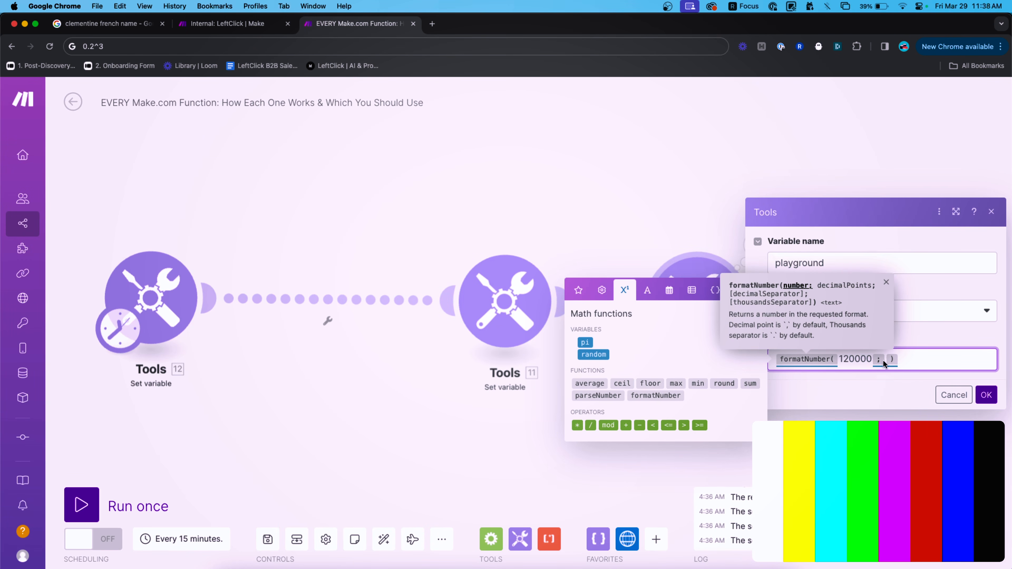
{"action": "left_click", "coordinate": [918, 359]}
{"action": "key", "text": "BackSpace"}
{"action": "type", "text": ")"}
{"action": "key", "text": "BackSpace"}
{"action": "key", "text": "BackSpace"}
{"action": "type", "text": ")"}
{"action": "left_click", "coordinate": [987, 395]}
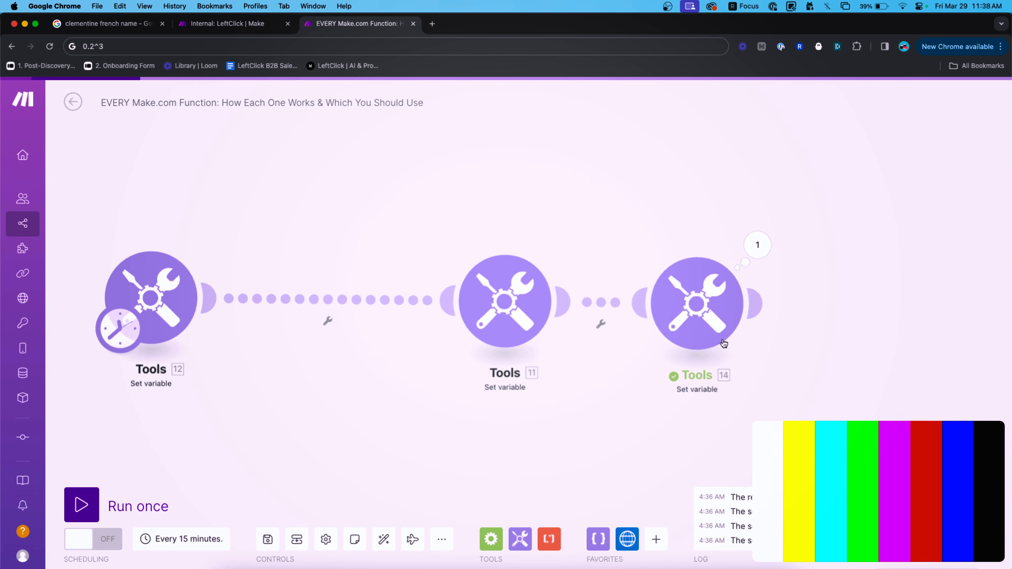
Run only the third module and check its output value of 120.000.
{"action": "right_click", "coordinate": [692, 302]}
{"action": "left_click", "coordinate": [719, 333]}
{"action": "left_click", "coordinate": [752, 250]}
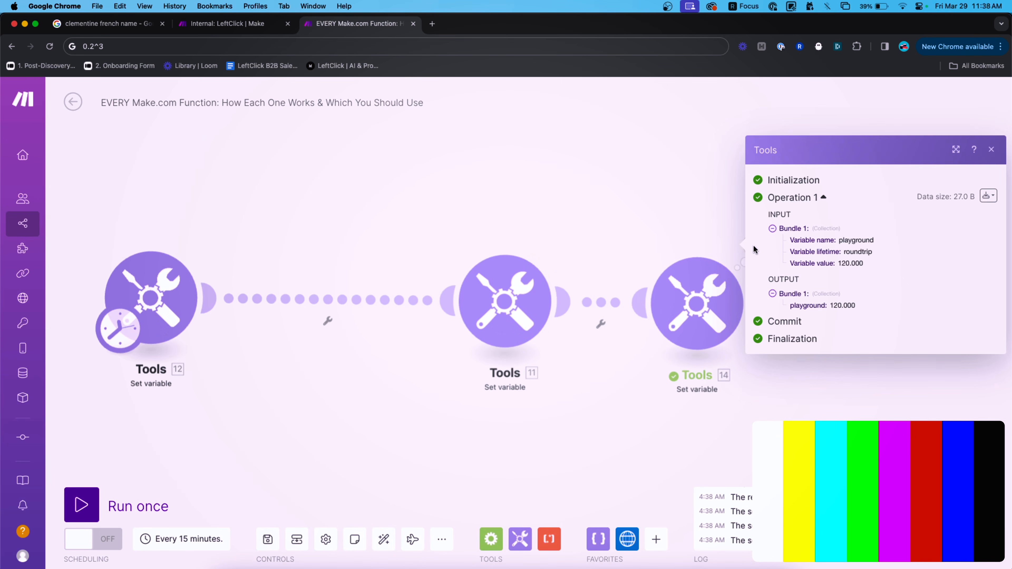
{"action": "scroll", "coordinate": [876, 298], "scroll_direction": "up", "scroll_amount": 5}
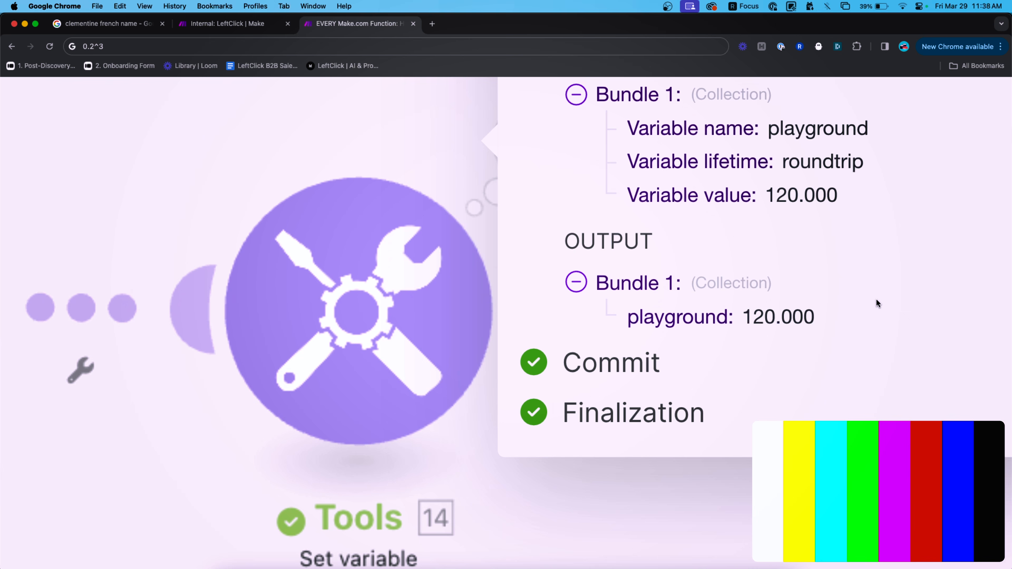
{"action": "left_click_drag", "start_coordinate": [743, 316], "coordinate": [813, 318]}
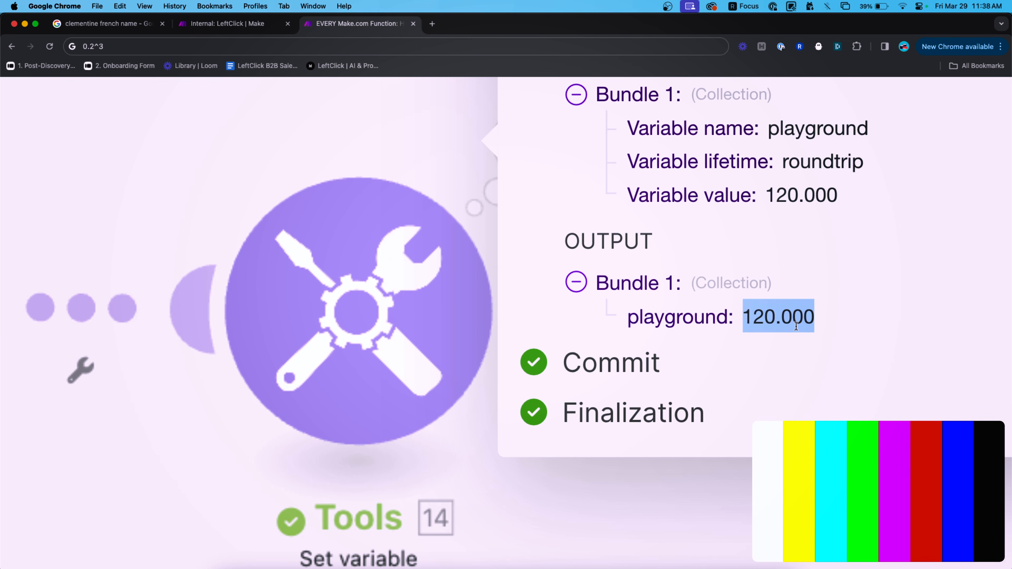
{"action": "scroll", "coordinate": [791, 325], "scroll_direction": "down", "scroll_amount": 5}
{"action": "left_click", "coordinate": [668, 261]}
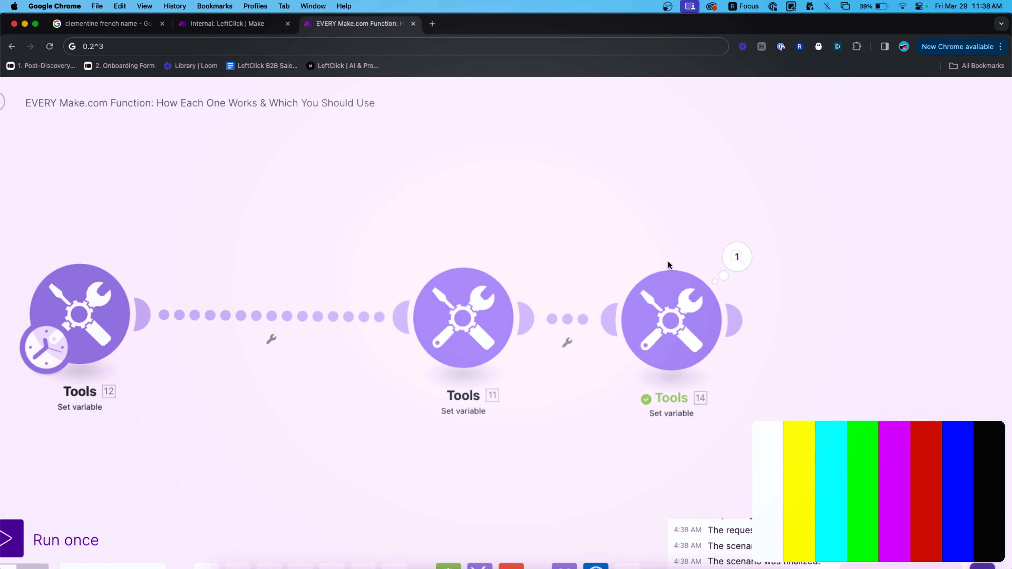
Change the formula to formatNumber(120000;0;.;,) and rerun the third module.
{"action": "left_click", "coordinate": [677, 314]}
{"action": "scroll", "coordinate": [780, 305], "scroll_direction": "down", "scroll_amount": 5}
{"action": "left_click", "coordinate": [879, 356]}
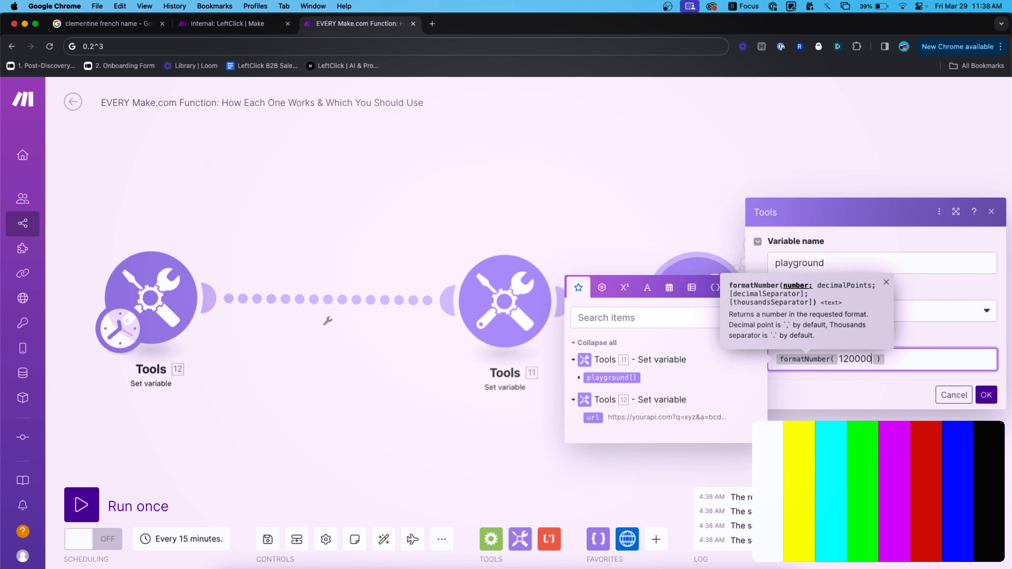
{"action": "key", "text": "BackSpace"}
{"action": "type", "text": ";"}
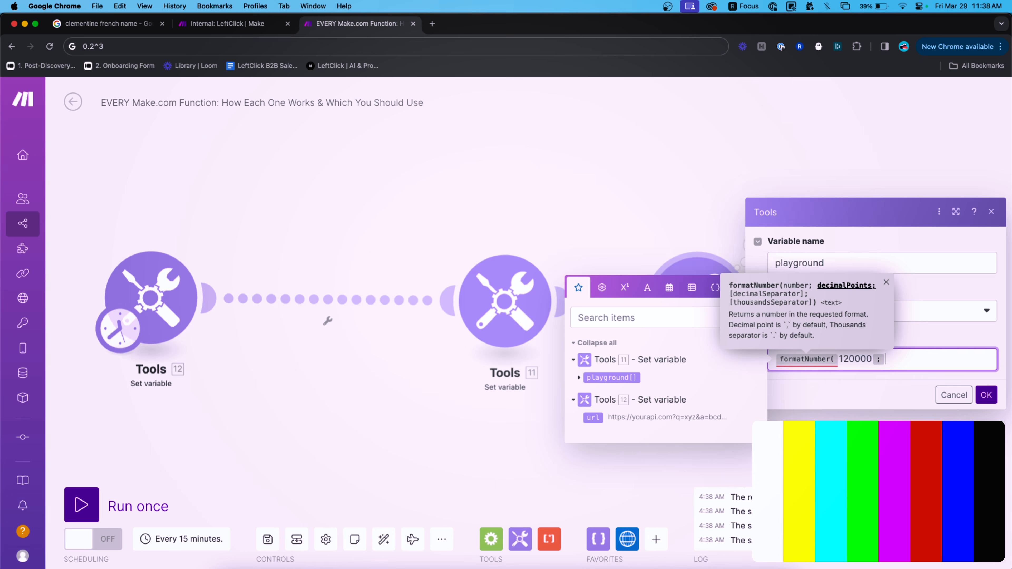
{"action": "type", "text": "0;"}
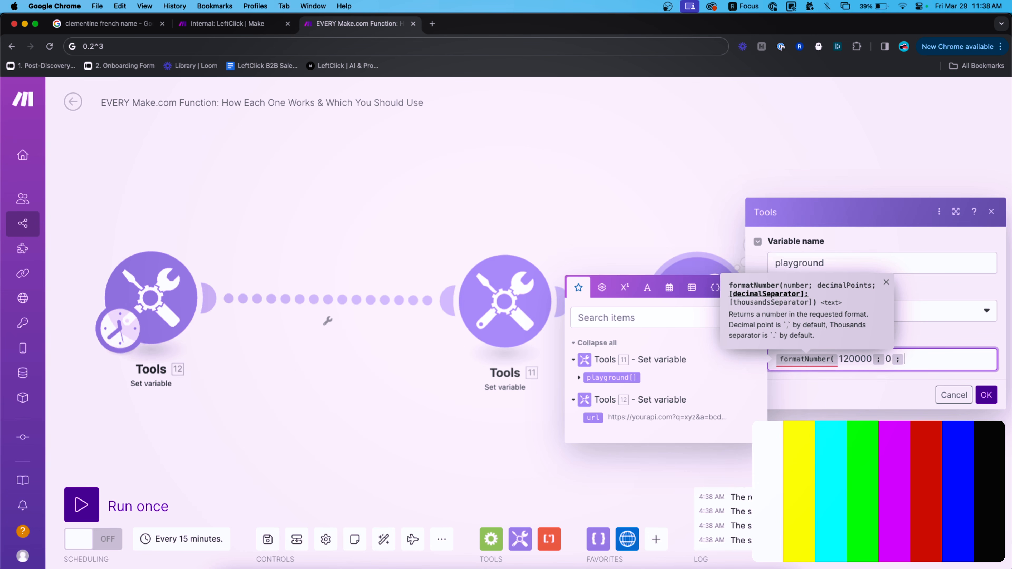
{"action": "type", "text": ".;"}
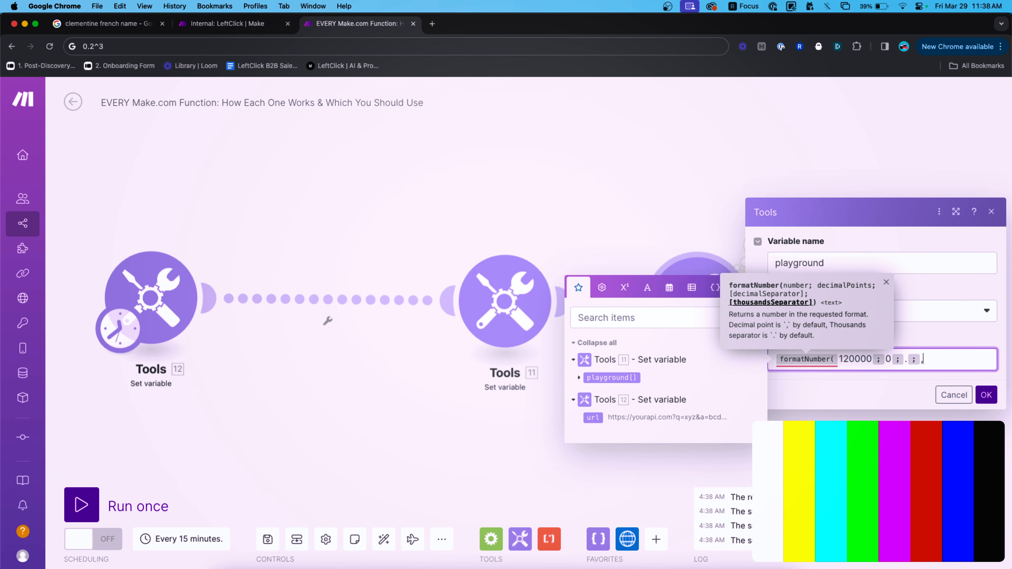
{"action": "type", "text": ","}
{"action": "left_click", "coordinate": [986, 395]}
{"action": "right_click", "coordinate": [702, 289]}
{"action": "left_click", "coordinate": [722, 317]}
{"action": "left_click", "coordinate": [757, 245]}
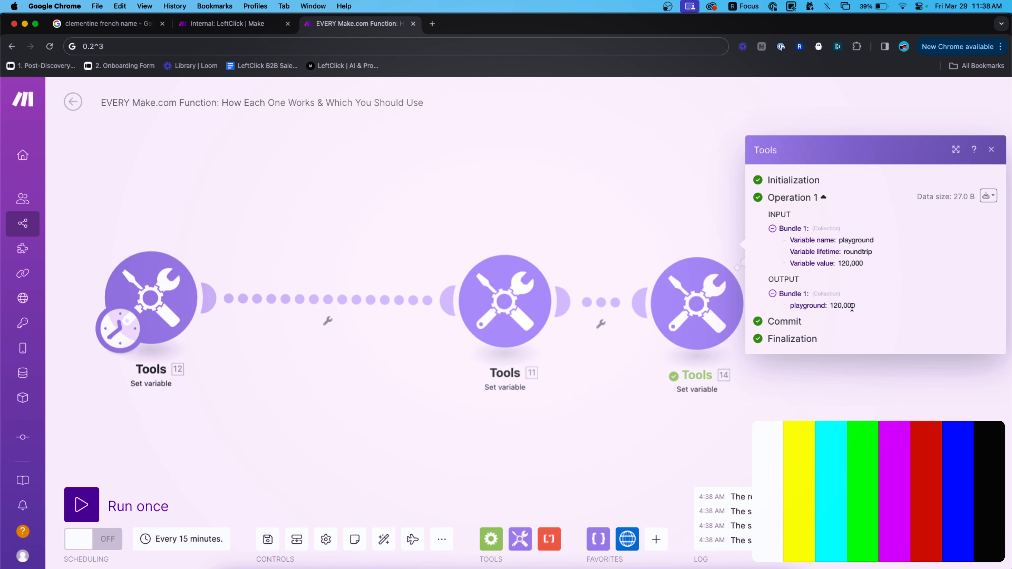
{"action": "scroll", "coordinate": [852, 307], "scroll_direction": "up", "scroll_amount": 5}
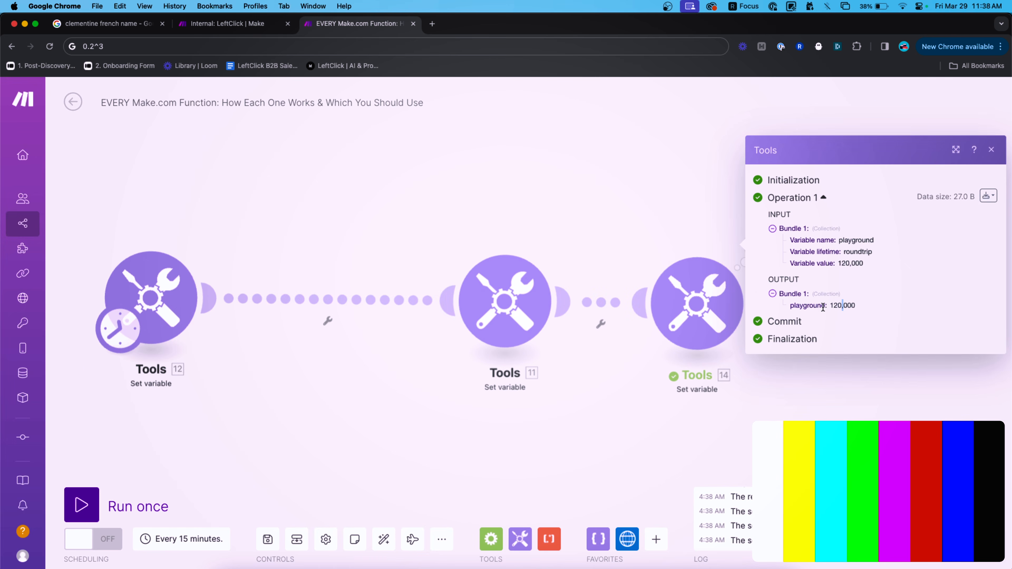
{"action": "scroll", "coordinate": [825, 306], "scroll_direction": "down", "scroll_amount": 5}
Prefix the formula with $ and run module 14, giving $120,000.
{"action": "left_click", "coordinate": [699, 299]}
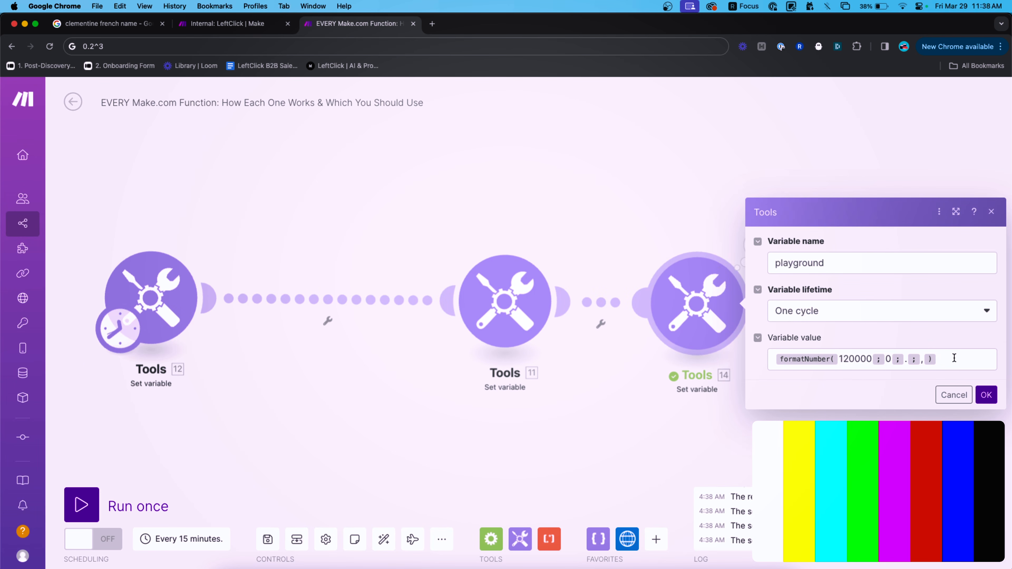
{"action": "left_click", "coordinate": [945, 360]}
{"action": "key", "text": "super+a"}
{"action": "key", "text": "Left"}
{"action": "type", "text": "$"}
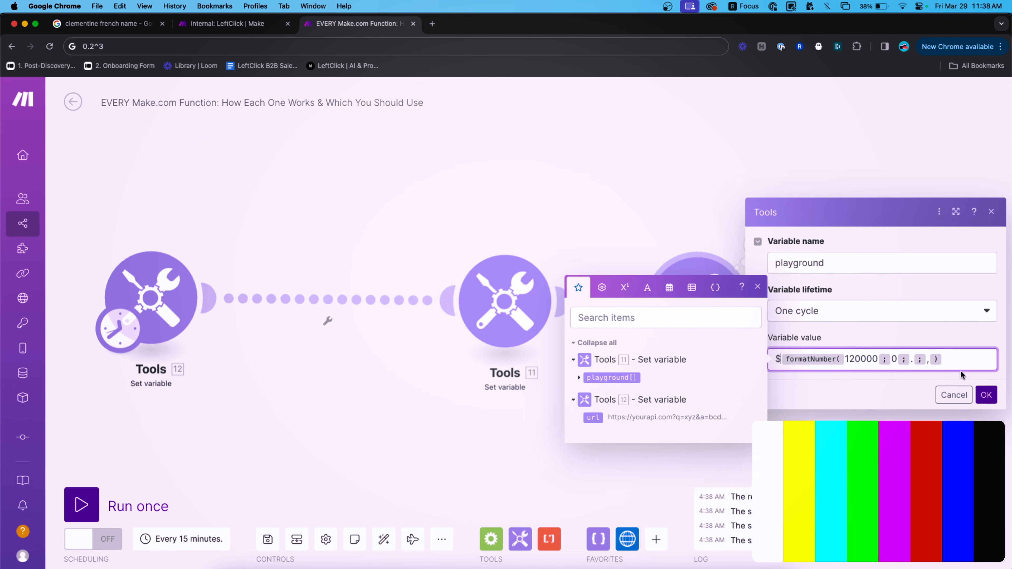
{"action": "left_click", "coordinate": [984, 398]}
{"action": "right_click", "coordinate": [682, 292]}
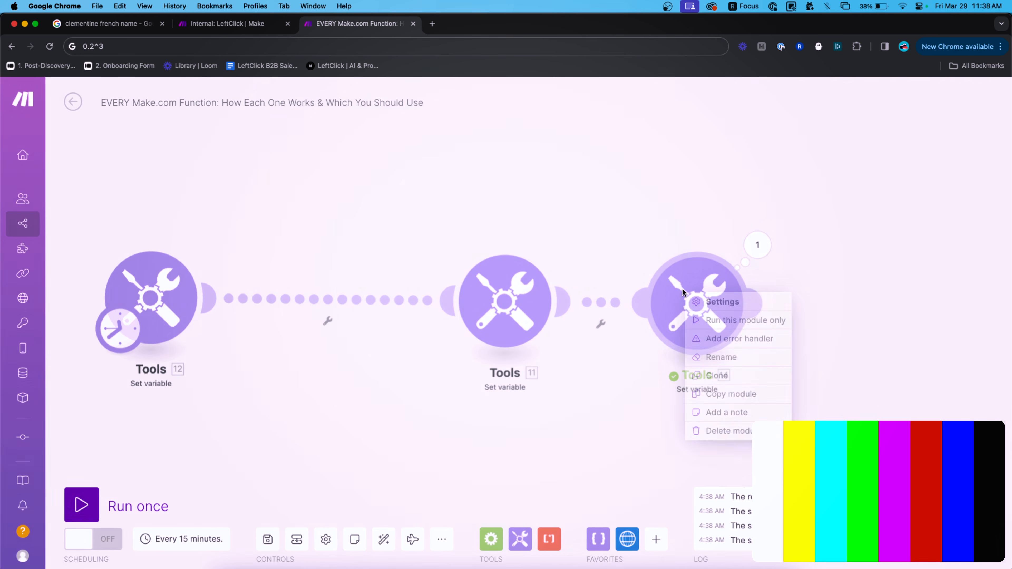
{"action": "left_click", "coordinate": [741, 321]}
{"action": "left_click", "coordinate": [758, 248]}
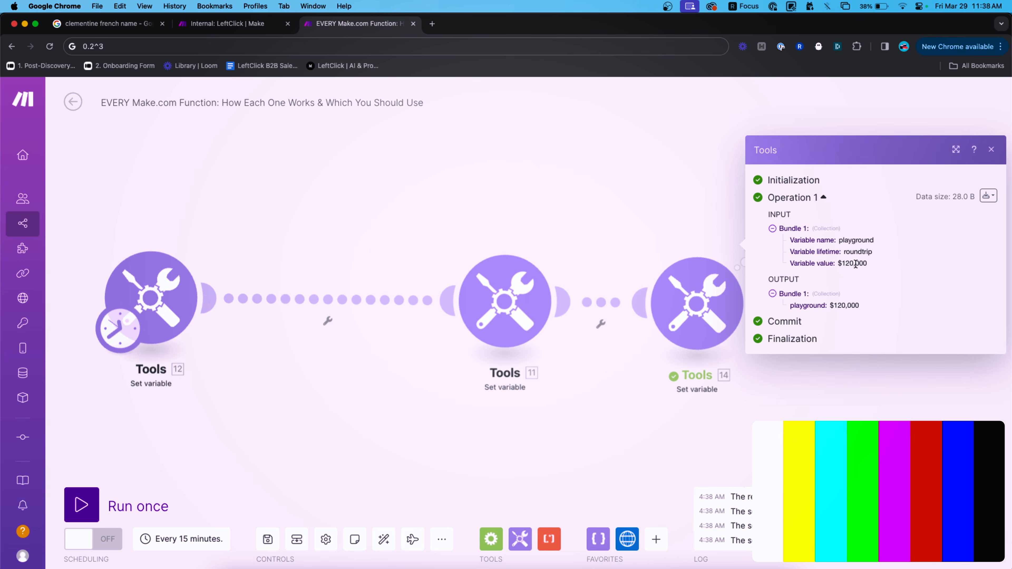
{"action": "left_click_drag", "start_coordinate": [861, 305], "coordinate": [829, 305]}
{"action": "left_click", "coordinate": [709, 235]}
{"action": "left_click", "coordinate": [703, 283]}
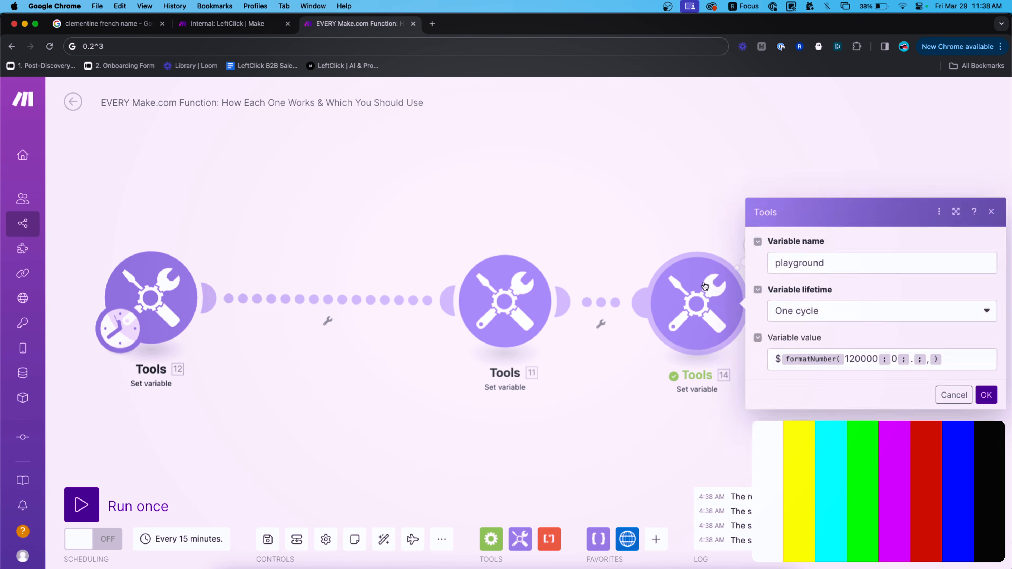
{"action": "left_click", "coordinate": [961, 358]}
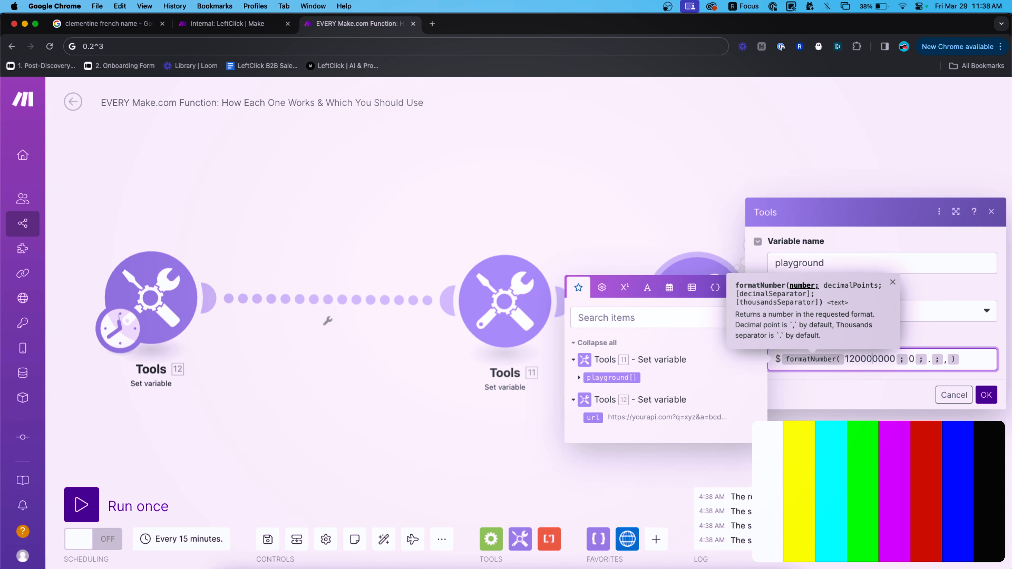
{"action": "left_click", "coordinate": [987, 398]}
{"action": "right_click", "coordinate": [698, 314]}
{"action": "left_click", "coordinate": [749, 343]}
{"action": "left_click", "coordinate": [764, 244]}
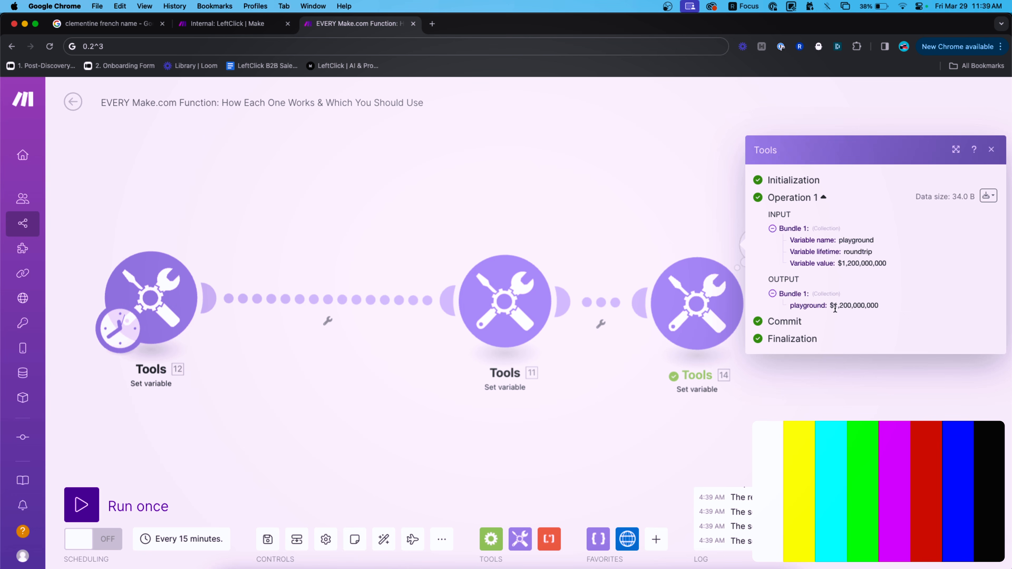
{"action": "left_click_drag", "start_coordinate": [833, 306], "coordinate": [872, 306]}
Replace the variable value with parseNumber($1,58493,50402) and save it.
{"action": "left_click", "coordinate": [713, 301]}
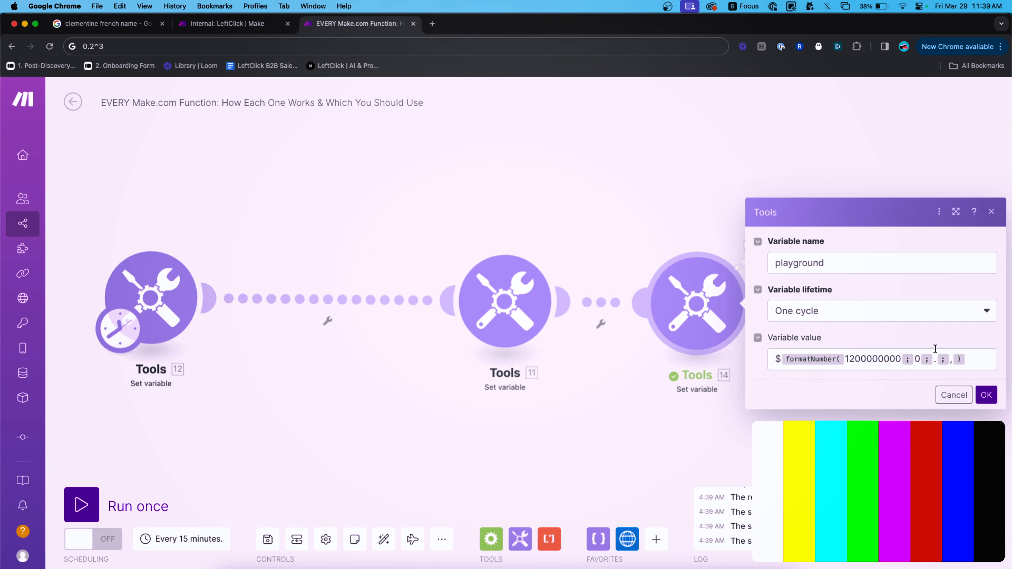
{"action": "left_click", "coordinate": [961, 363]}
{"action": "key", "text": "super+a"}
{"action": "key", "text": "BackSpace"}
{"action": "type", "text": "parseNumber("}
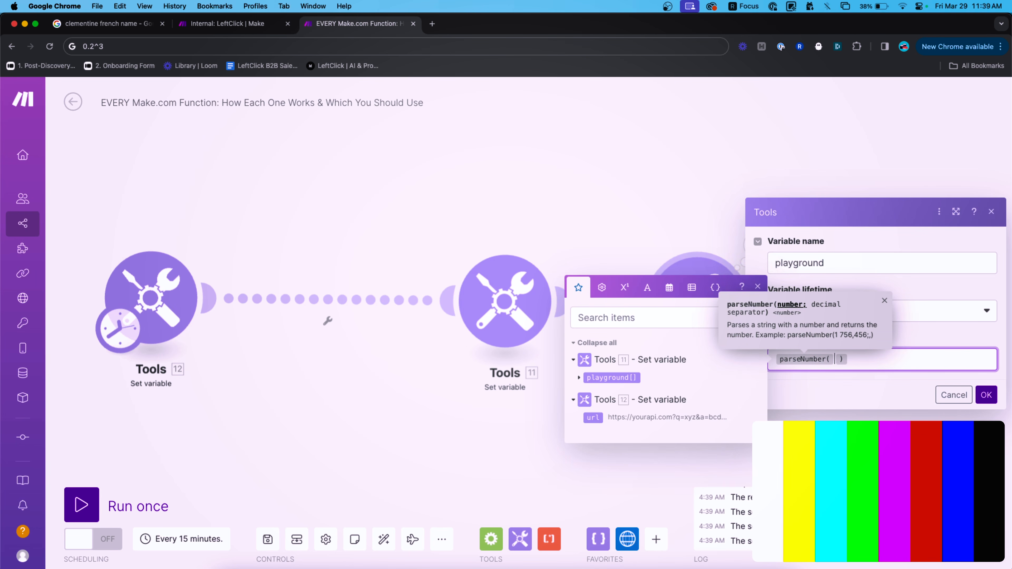
{"action": "type", "text": "1,58493,50402"}
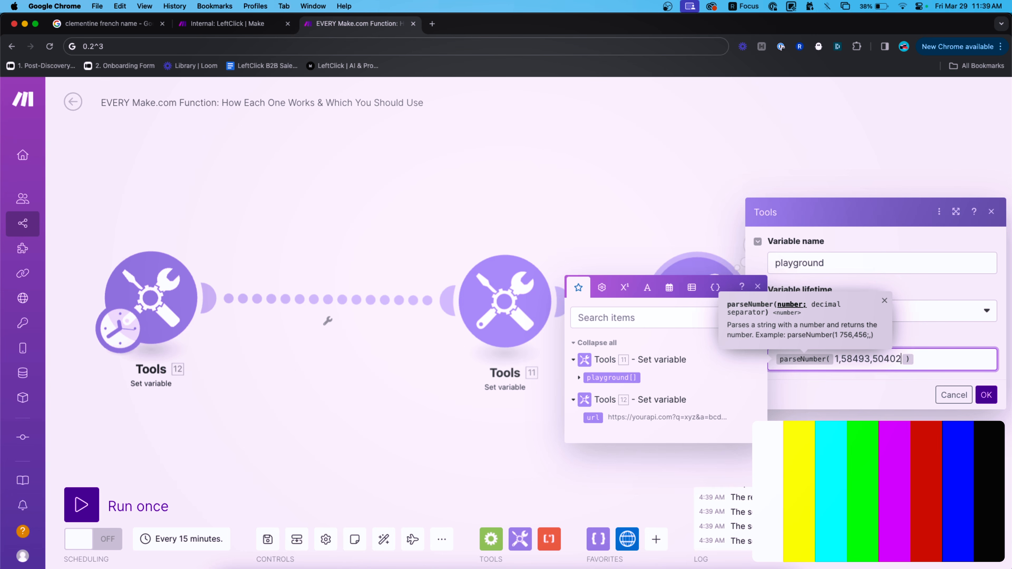
{"action": "key", "text": "super+Left"}
{"action": "key", "text": "Right"}
{"action": "type", "text": "$"}
{"action": "double_click", "coordinate": [880, 359]}
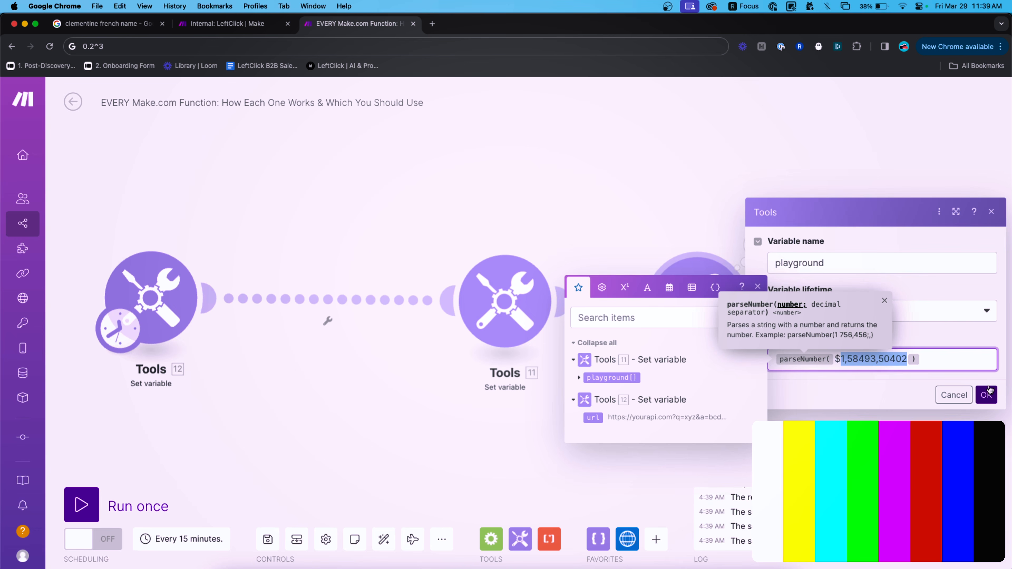
{"action": "left_click", "coordinate": [986, 394]}
{"action": "right_click", "coordinate": [665, 330]}
{"action": "left_click", "coordinate": [688, 353]}
{"action": "left_click", "coordinate": [769, 240]}
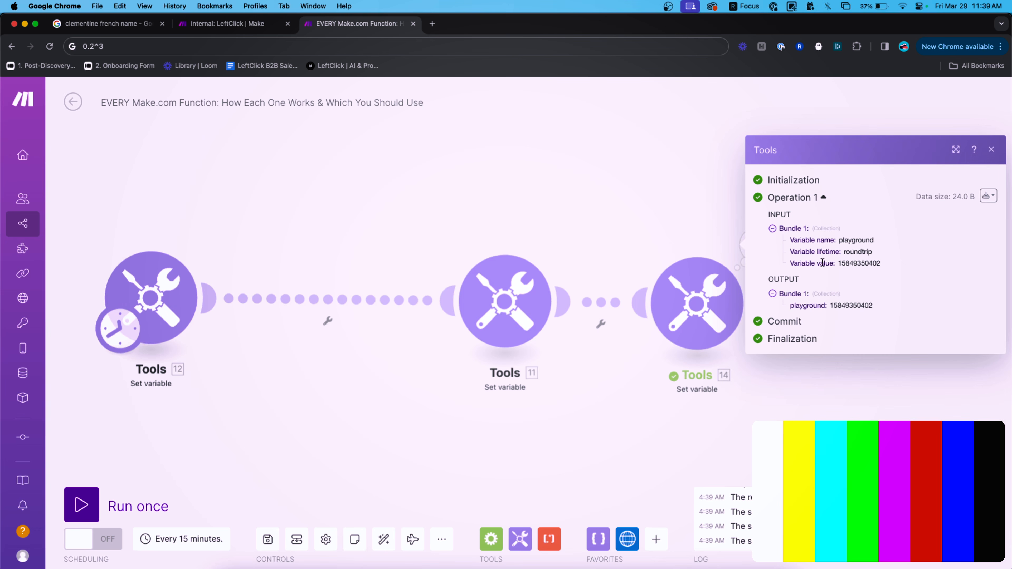
{"action": "scroll", "coordinate": [881, 309], "scroll_direction": "up", "scroll_amount": 10}
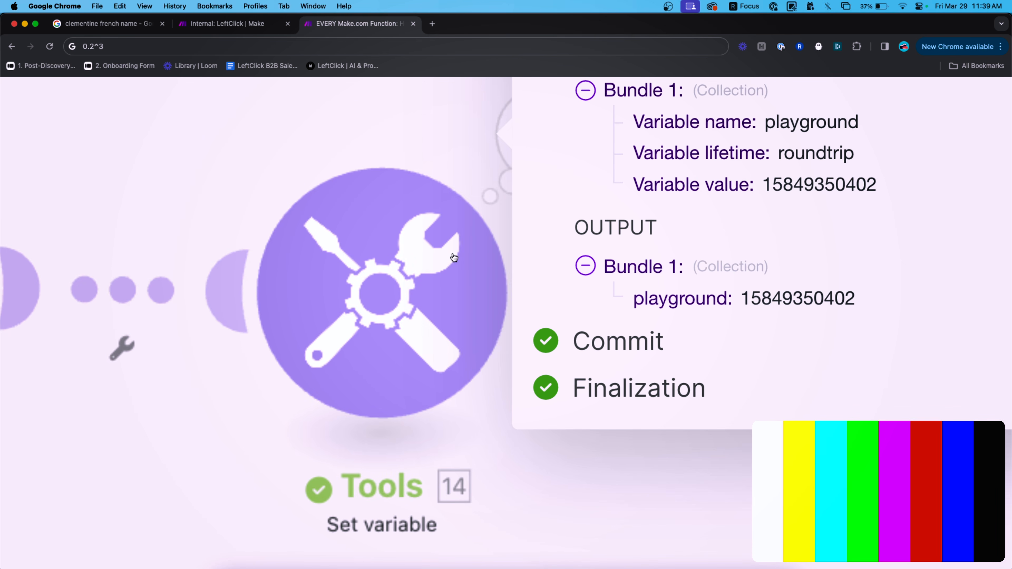
{"action": "left_click", "coordinate": [474, 229]}
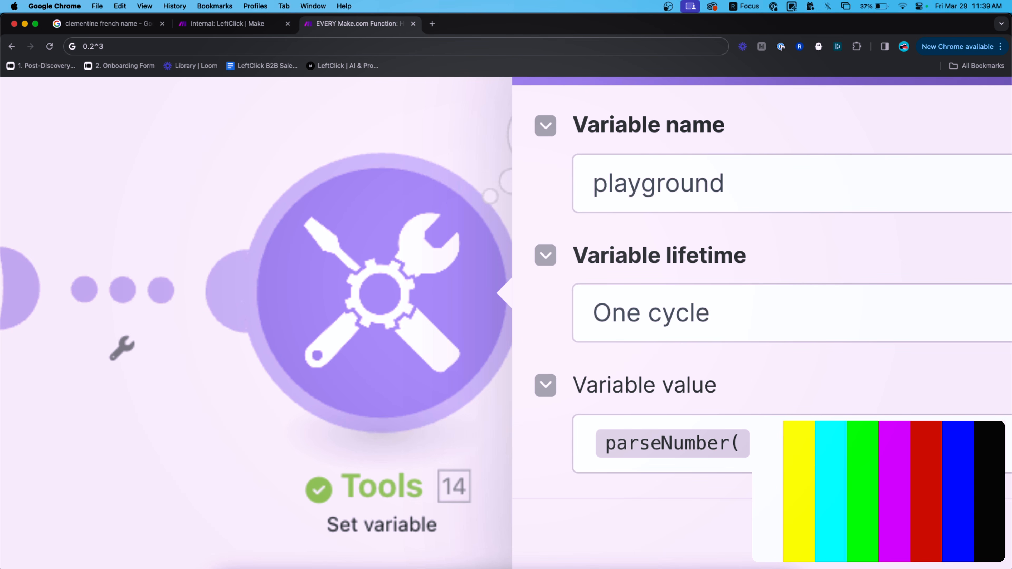
{"action": "left_click", "coordinate": [510, 134]}
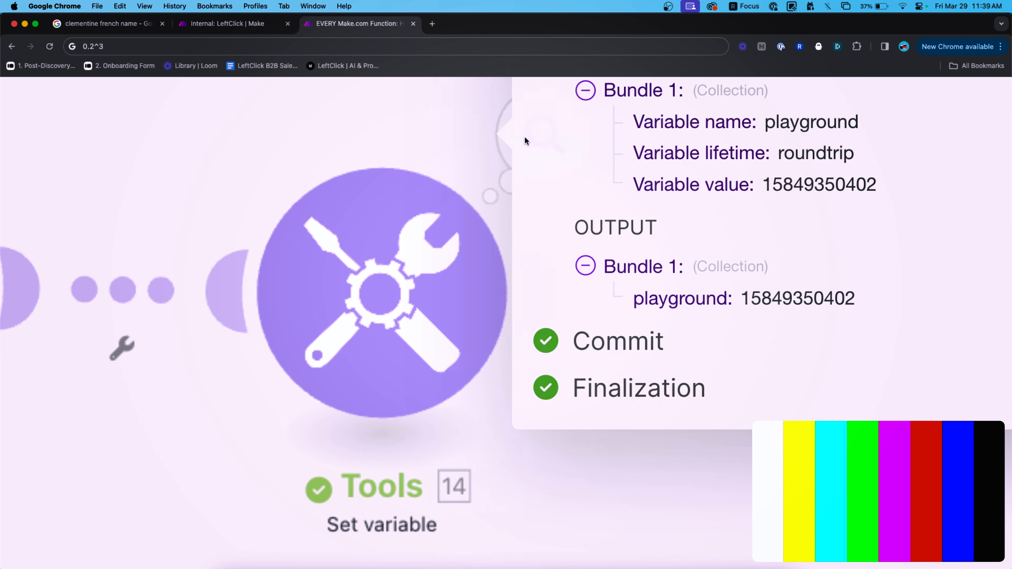
{"action": "left_click_drag", "start_coordinate": [742, 298], "coordinate": [835, 299]}
{"action": "left_click", "coordinate": [838, 299]}
{"action": "scroll", "coordinate": [839, 299], "scroll_direction": "down", "scroll_amount": 8}
Reopen the third module's settings with the math operators shown at the formula's end.
{"action": "left_click", "coordinate": [697, 317]}
{"action": "left_click", "coordinate": [955, 356]}
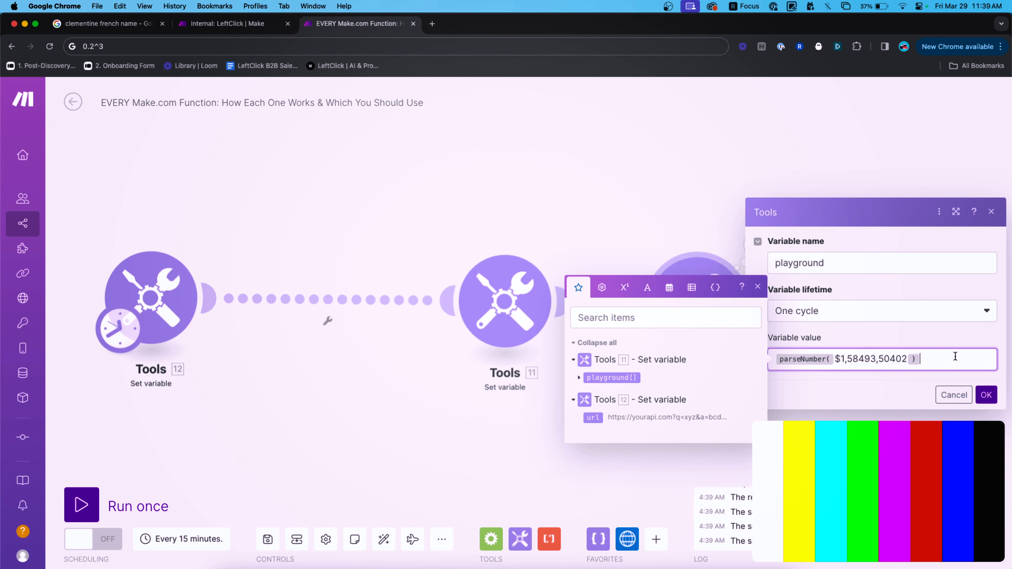
{"action": "left_click", "coordinate": [624, 288]}
Multiply the parsed amount by 1.5 and run the third Tools module.
{"action": "left_click", "coordinate": [577, 425]}
{"action": "type", "text": "1.5"}
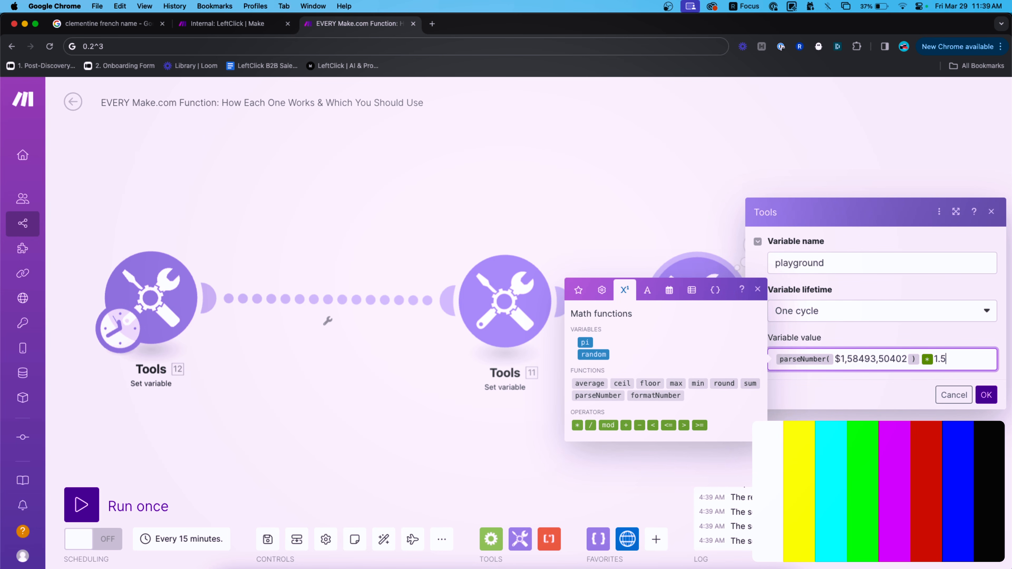
{"action": "left_click", "coordinate": [986, 394]}
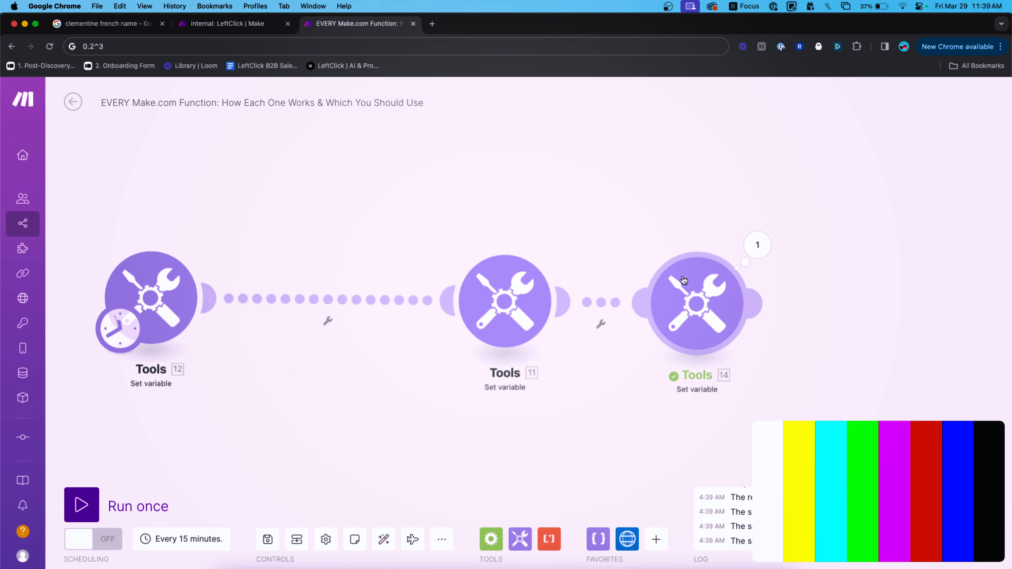
{"action": "right_click", "coordinate": [683, 280]}
{"action": "left_click", "coordinate": [740, 305]}
{"action": "left_click", "coordinate": [758, 255]}
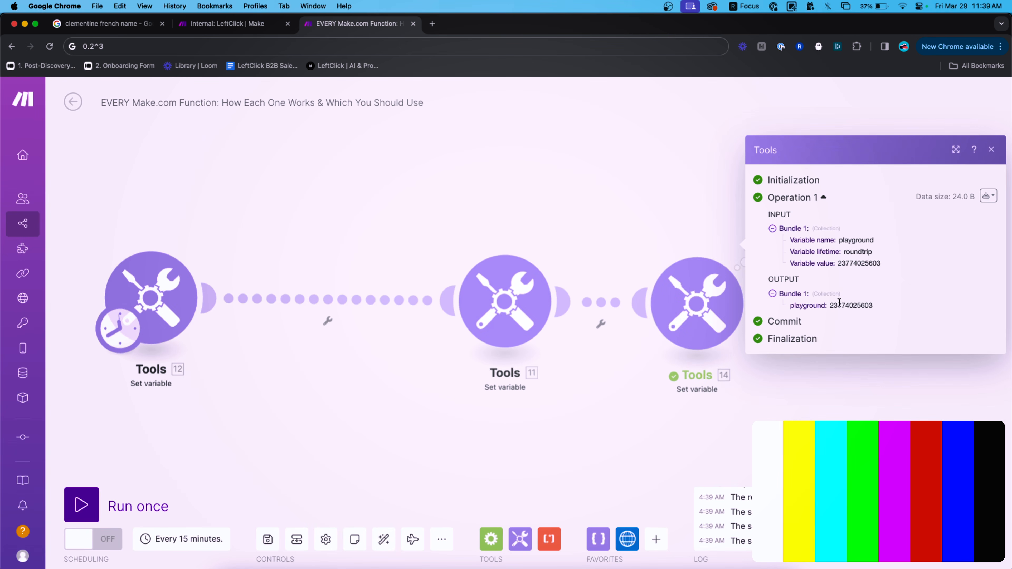
Correct the parsed number in the formula to $1,584,935,040 and save.
{"action": "left_click", "coordinate": [693, 303]}
{"action": "left_click", "coordinate": [852, 359]}
{"action": "type", "text": ",584,93,50402 ) * 1.5"}
{"action": "key", "text": "Right"}
{"action": "key", "text": "Delete"}
{"action": "key", "text": "Delete"}
{"action": "type", "text": "35"}
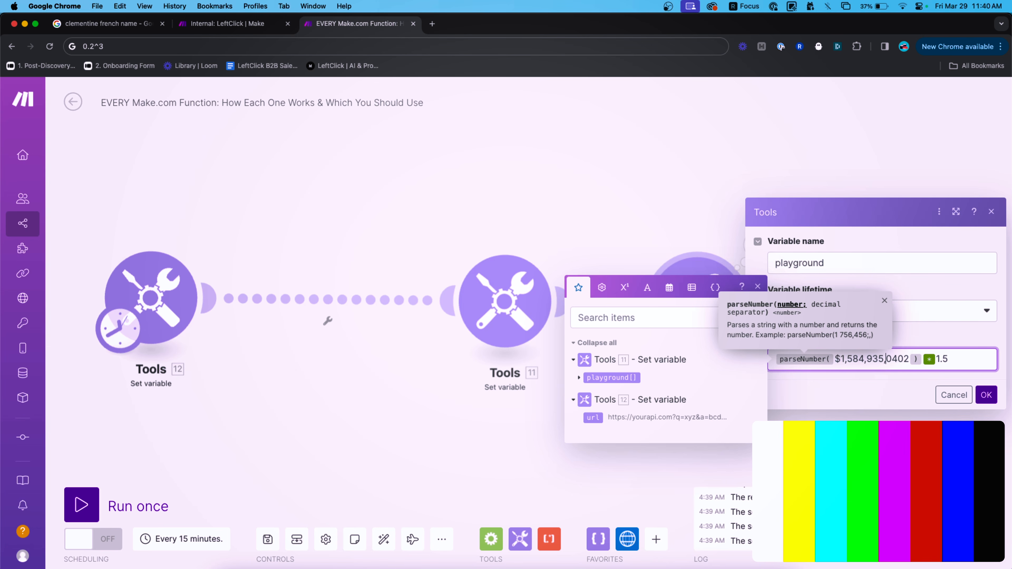
{"action": "key", "text": "BackSpace"}
{"action": "key", "text": "super+a"}
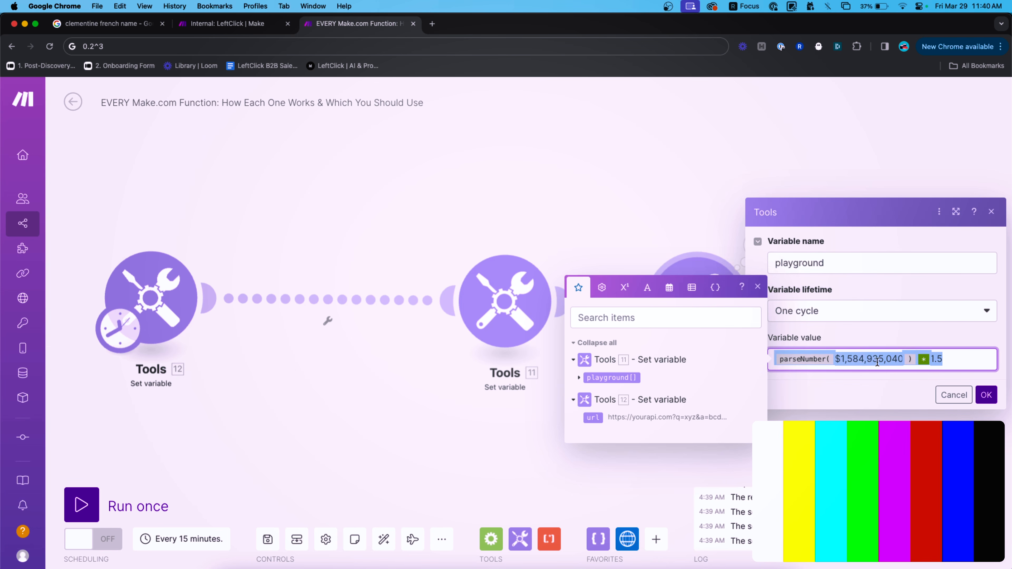
{"action": "left_click", "coordinate": [958, 360]}
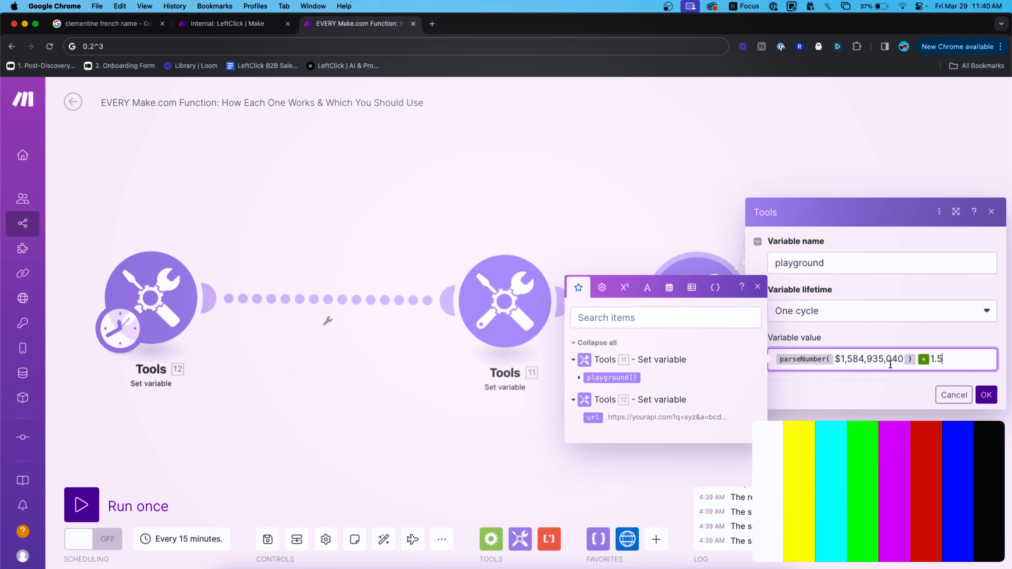
{"action": "left_click", "coordinate": [982, 394]}
Run the third Tools module and select its computed output value.
{"action": "right_click", "coordinate": [707, 312]}
{"action": "left_click", "coordinate": [745, 335]}
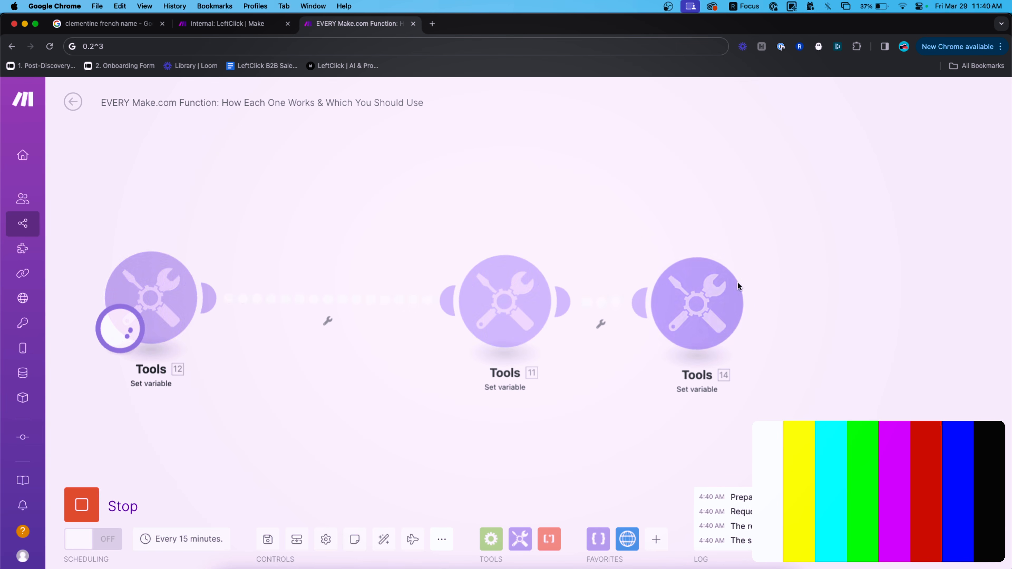
{"action": "left_click", "coordinate": [748, 251]}
{"action": "double_click", "coordinate": [846, 305]}
Wrap the formula in $formatNumber(...;0;.;,) and save it.
{"action": "left_click", "coordinate": [689, 260]}
{"action": "left_click", "coordinate": [958, 364]}
{"action": "left_click", "coordinate": [775, 359]}
{"action": "type", "text": "formatNumber("}
{"action": "left_click", "coordinate": [777, 352]}
{"action": "type", "text": "$"}
{"action": "left_click", "coordinate": [801, 366]}
{"action": "type", "text": ";0;.;,)"}
{"action": "left_click", "coordinate": [986, 401]}
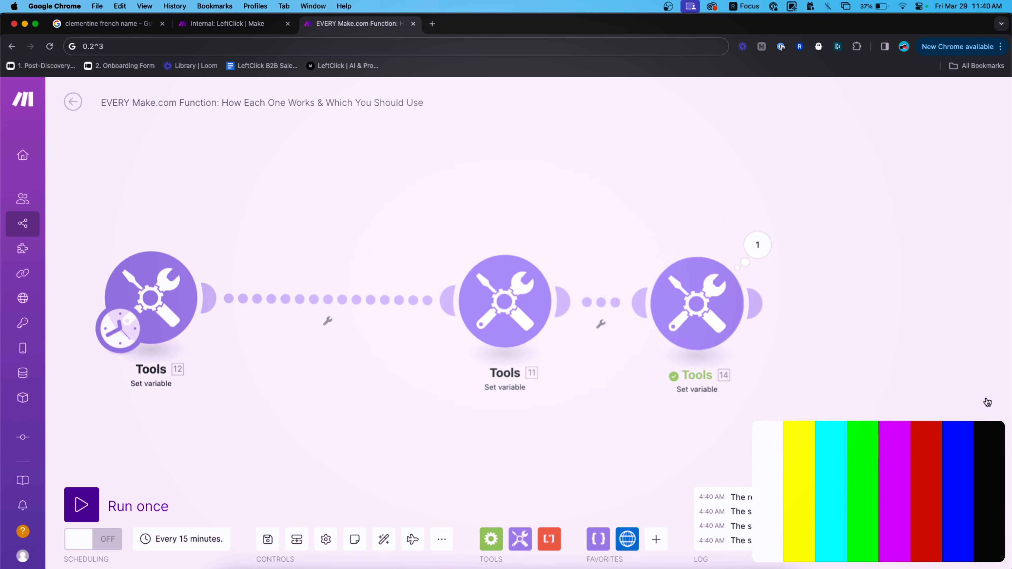
Run the third Tools module to get $2,377,402,560, then reopen its settings.
{"action": "right_click", "coordinate": [695, 300]}
{"action": "left_click", "coordinate": [717, 330]}
{"action": "left_click", "coordinate": [737, 267]}
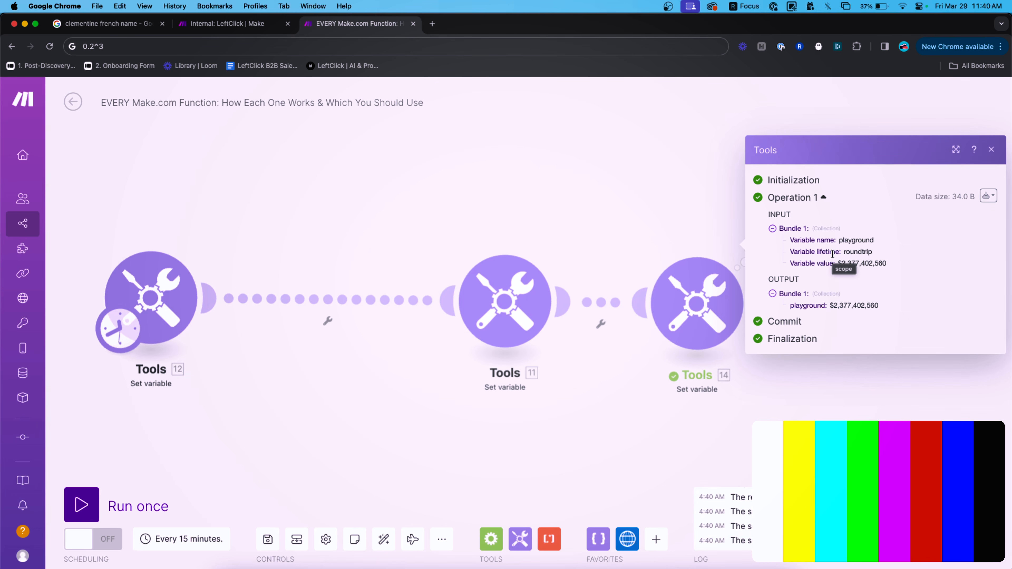
{"action": "left_click", "coordinate": [703, 288]}
{"action": "left_click", "coordinate": [702, 287]}
Replace the variable value with the timestamp variable from Date and time functions.
{"action": "left_click", "coordinate": [892, 351]}
{"action": "key", "text": "super+a"}
{"action": "key", "text": "BackSpace"}
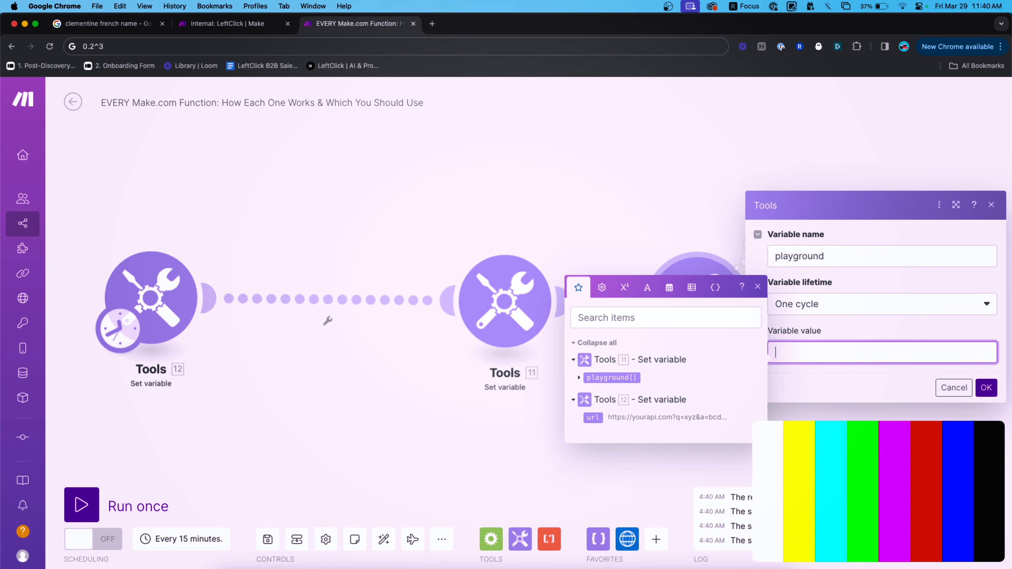
{"action": "left_click", "coordinate": [624, 287]}
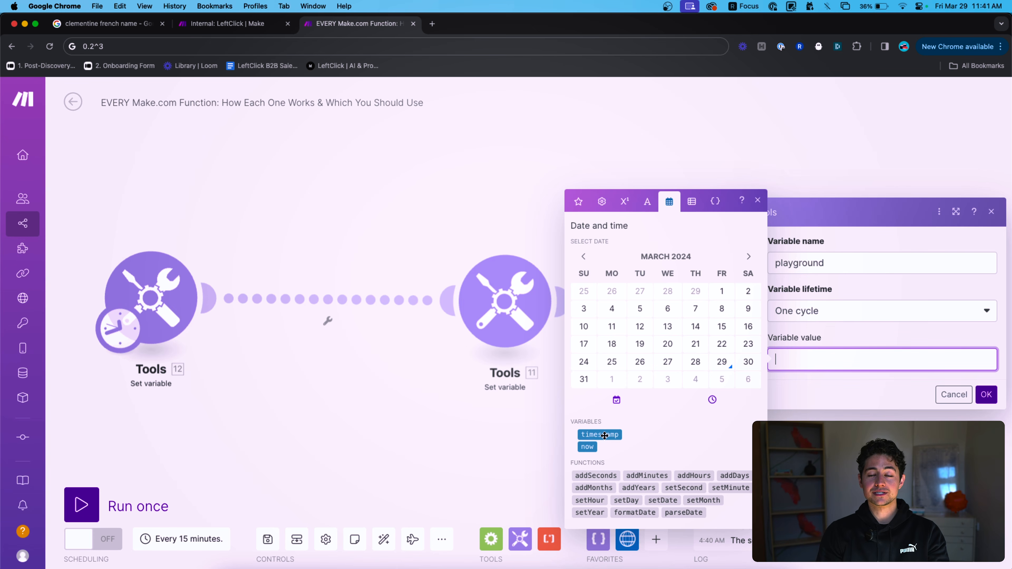
{"action": "mouse_move", "coordinate": [604, 435]}
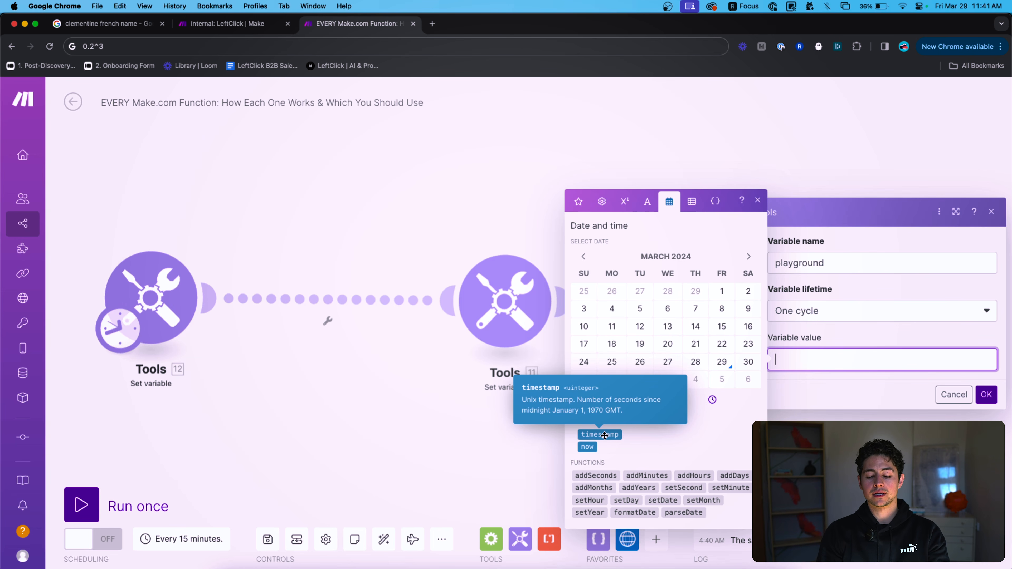
{"action": "left_click", "coordinate": [613, 435]}
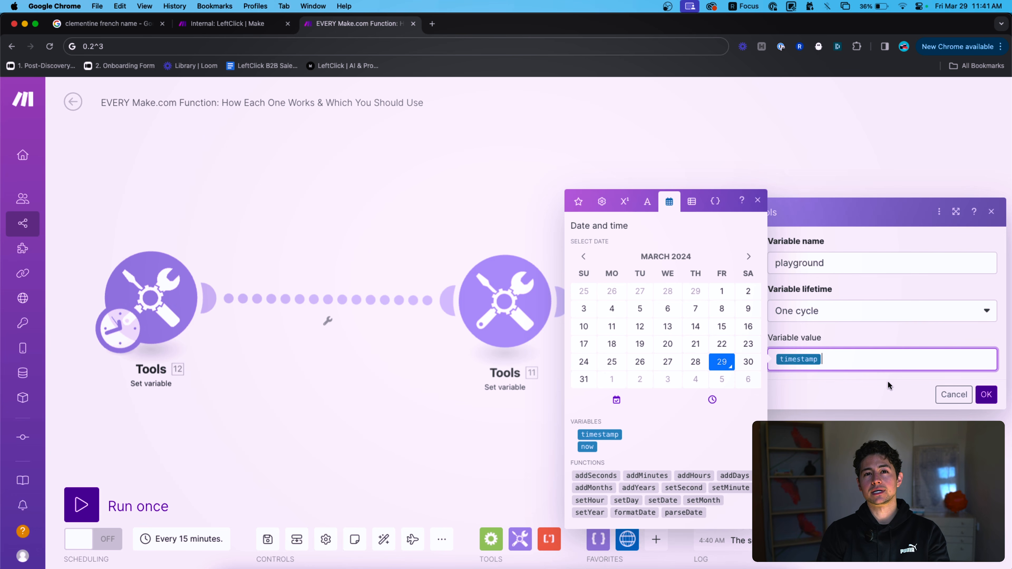
{"action": "left_click", "coordinate": [986, 393]}
{"action": "right_click", "coordinate": [721, 319]}
{"action": "left_click", "coordinate": [736, 340]}
{"action": "left_click", "coordinate": [757, 244]}
{"action": "double_click", "coordinate": [860, 305]}
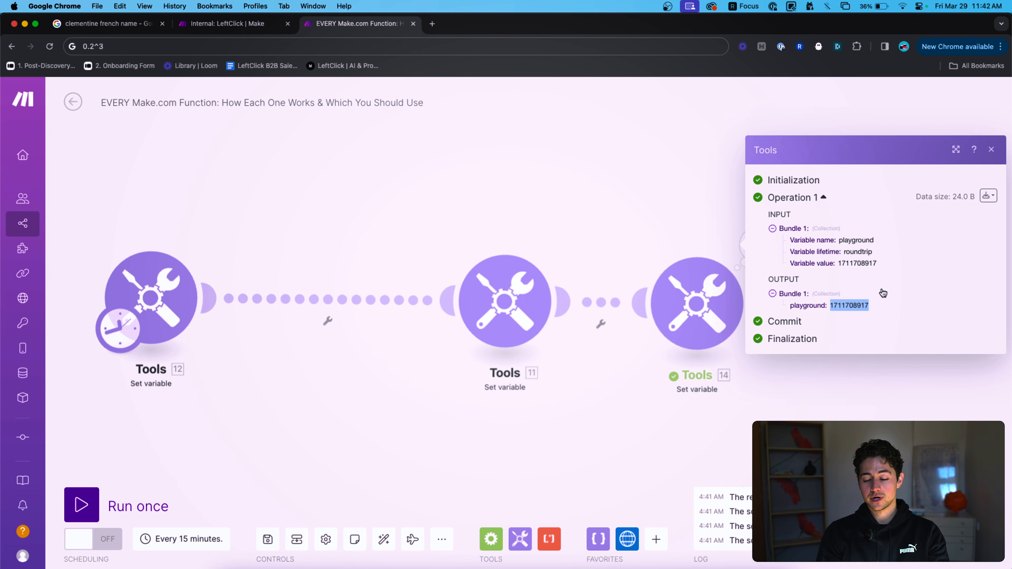
{"action": "left_click", "coordinate": [876, 304]}
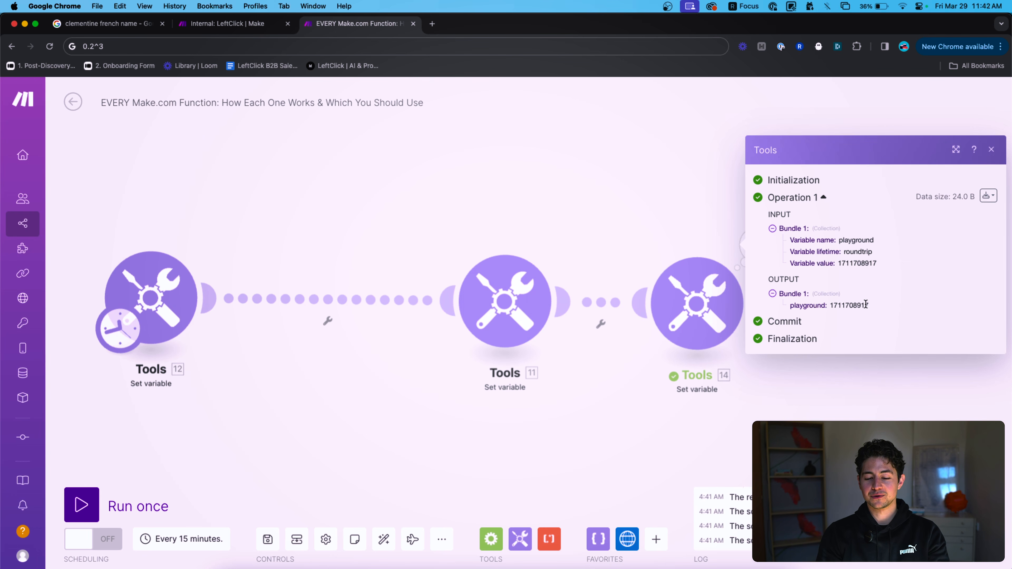
Look up the current live Unix timestamp on unixtimestamp.com in a new tab.
{"action": "key", "text": "super+t"}
{"action": "type", "text": "unix timestamp"}
{"action": "key", "text": "Return"}
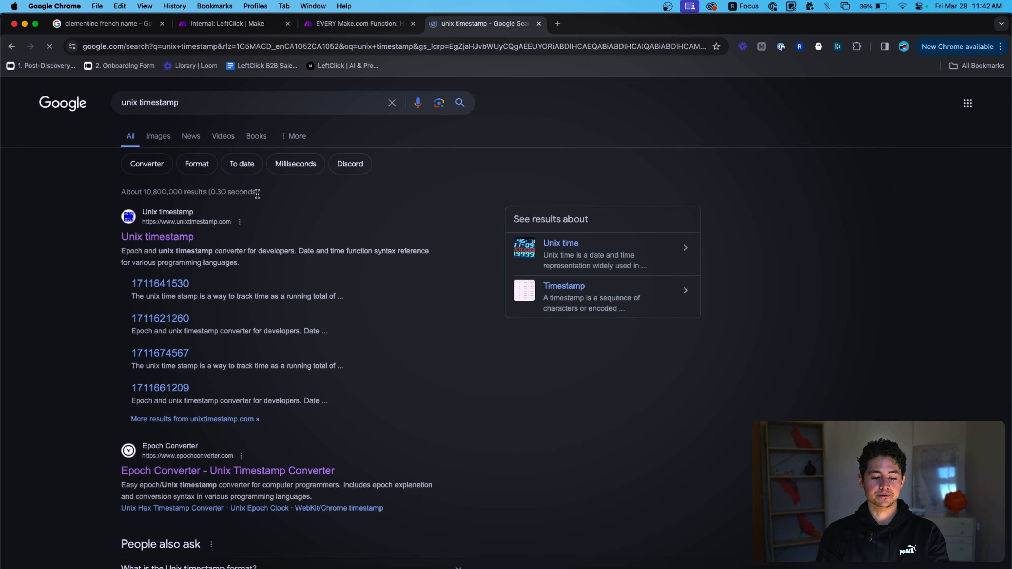
{"action": "left_click", "coordinate": [158, 236]}
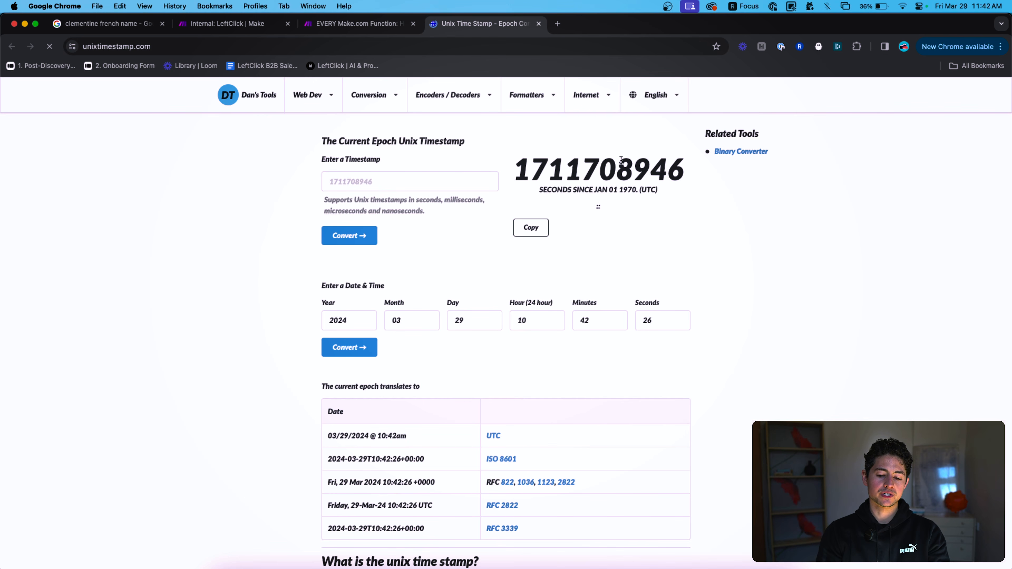
{"action": "double_click", "coordinate": [607, 169]}
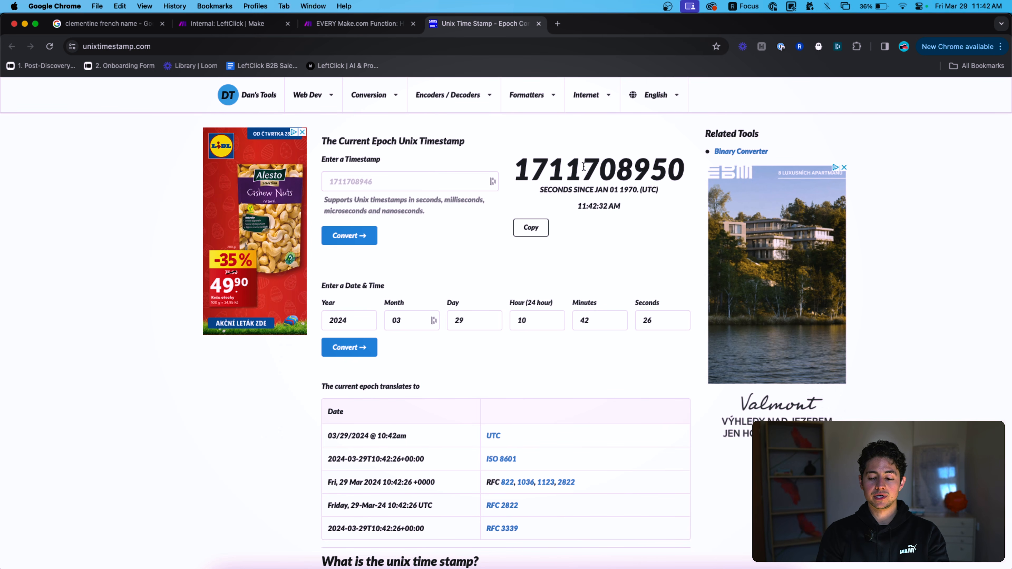
Try dividing by /60/60/24/365.25 in the address bar, then close the converter tab.
{"action": "left_click", "coordinate": [615, 48]}
{"action": "type", "text": "/"}
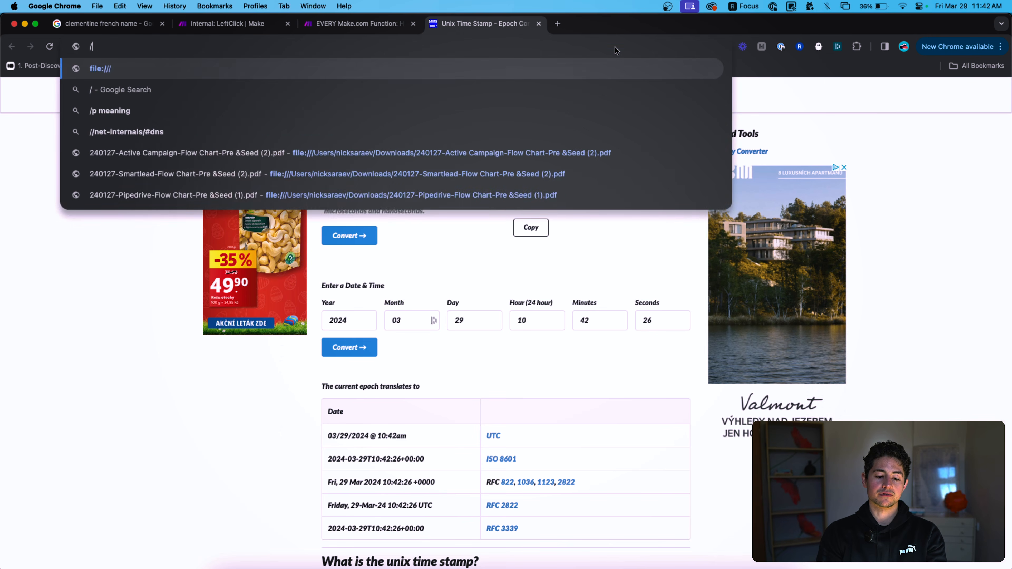
{"action": "type", "text": "60/60/24"}
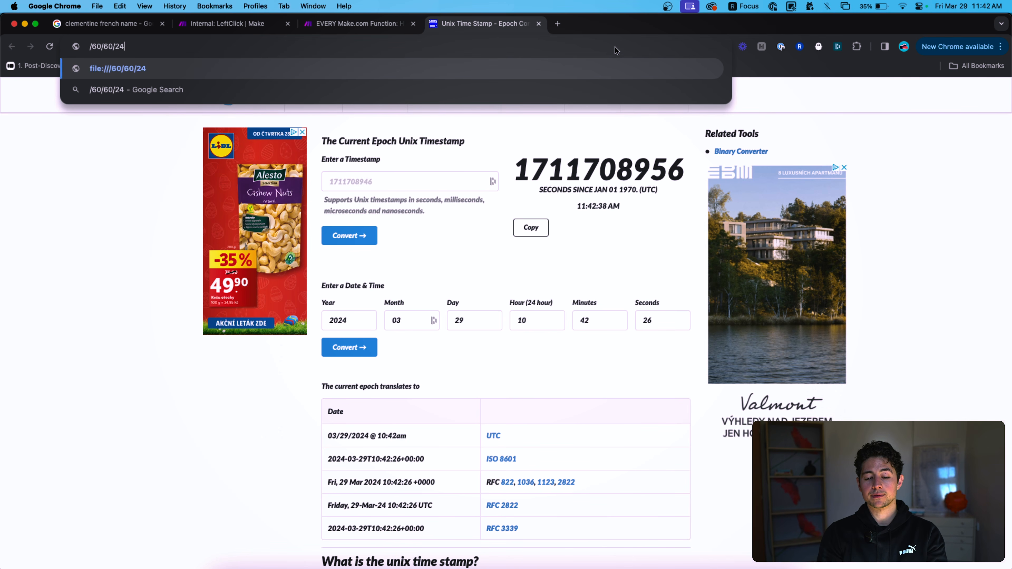
{"action": "type", "text": "/365.25"}
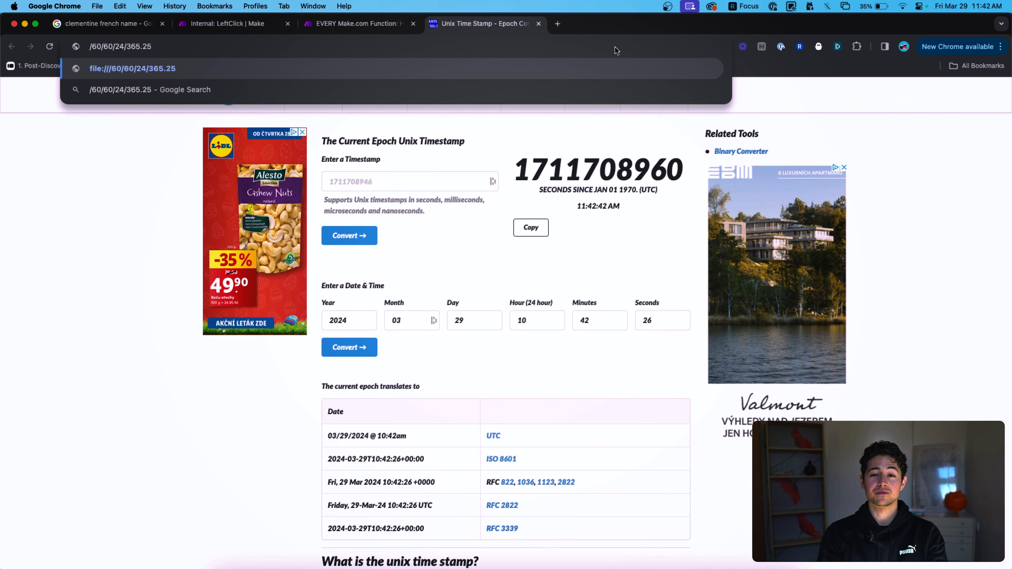
{"action": "key", "text": "Escape"}
{"action": "key", "text": "super+w"}
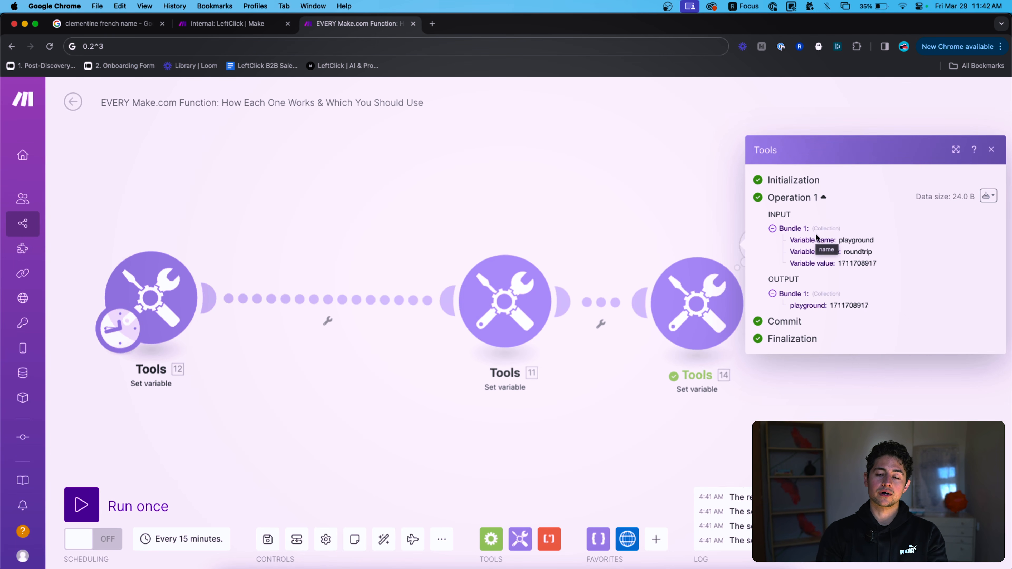
Replace the timestamp in Tools 14's variable value with the 'now' date-and-time variable.
{"action": "left_click", "coordinate": [668, 250]}
{"action": "left_click", "coordinate": [686, 278]}
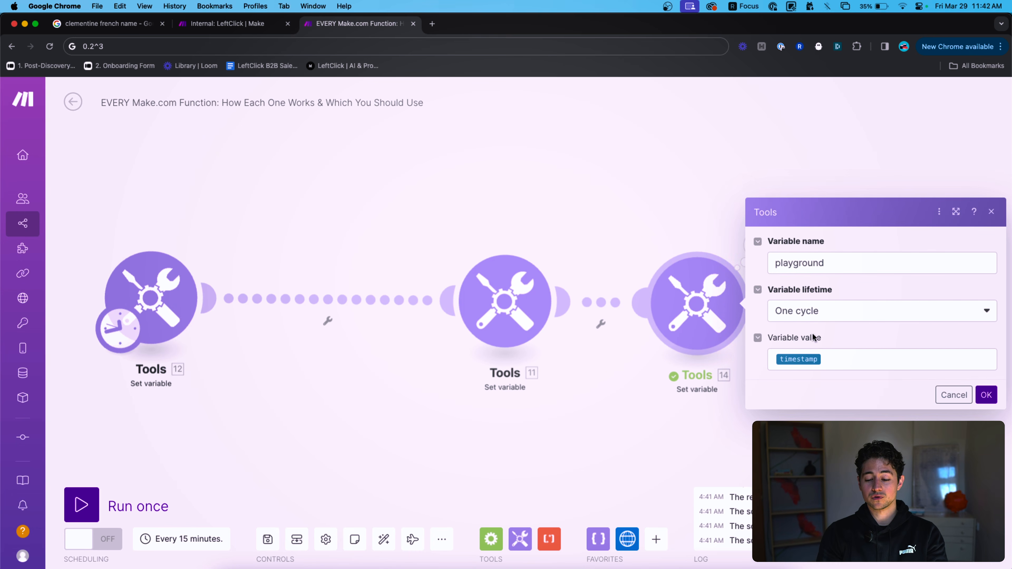
{"action": "left_click", "coordinate": [839, 359]}
{"action": "left_click", "coordinate": [668, 287]}
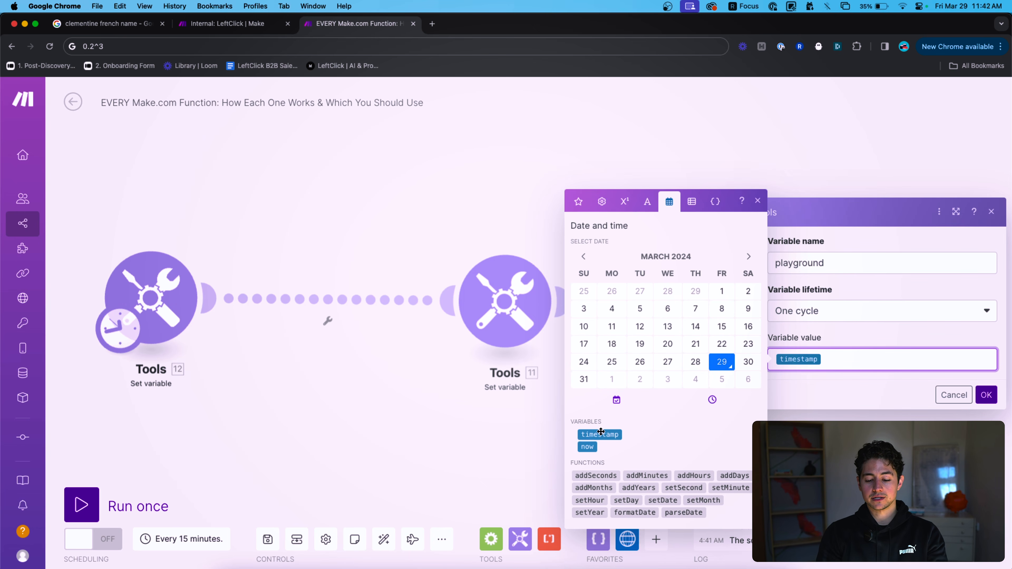
{"action": "key", "text": "BackSpace"}
{"action": "left_click", "coordinate": [596, 444]}
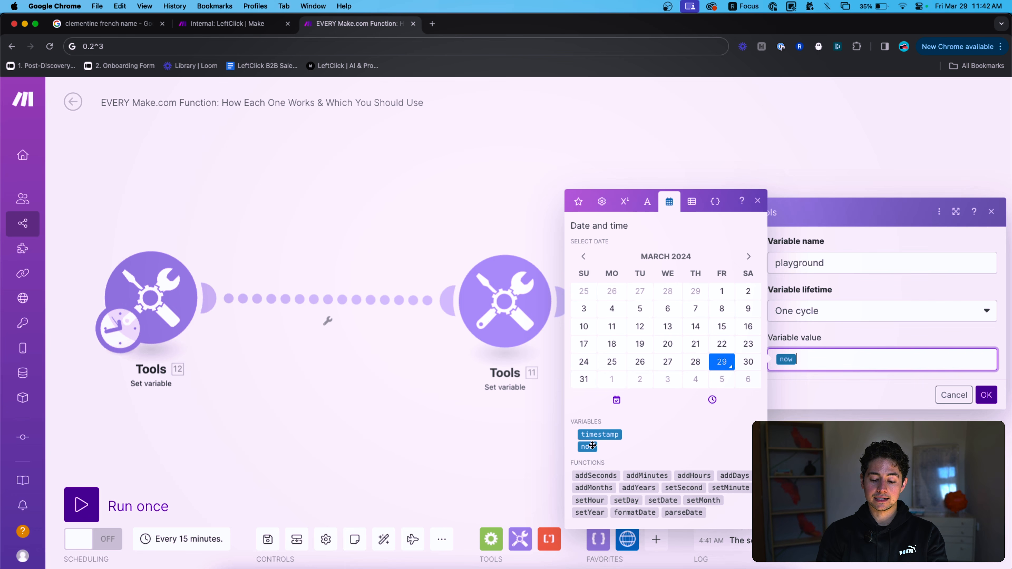
{"action": "left_click", "coordinate": [986, 394]}
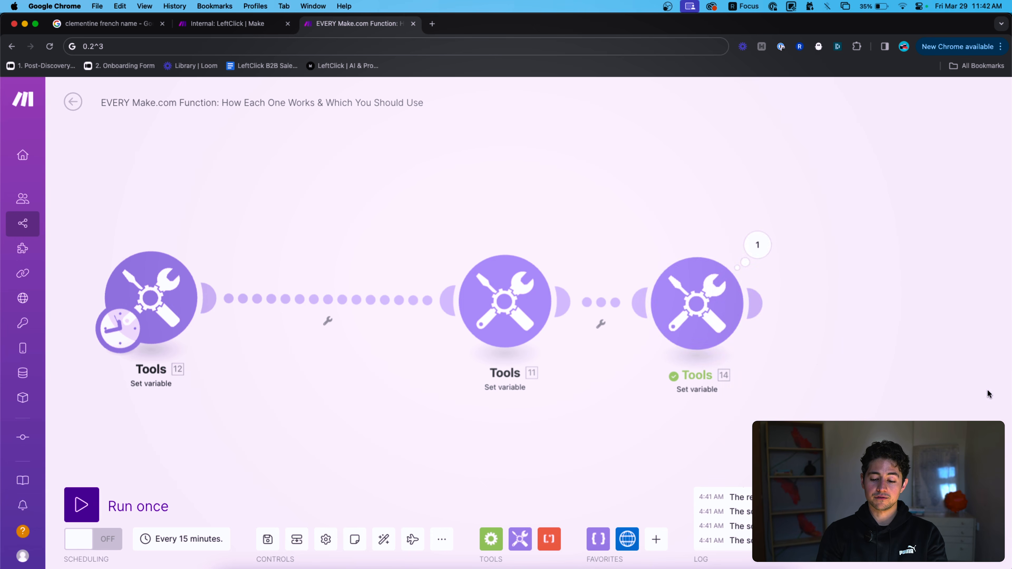
Run Tools 14 alone and check its output date March 29, 2024 4:42 AM.
{"action": "left_click_drag", "start_coordinate": [932, 342], "coordinate": [757, 290]}
{"action": "right_click", "coordinate": [518, 247]}
{"action": "left_click", "coordinate": [561, 273]}
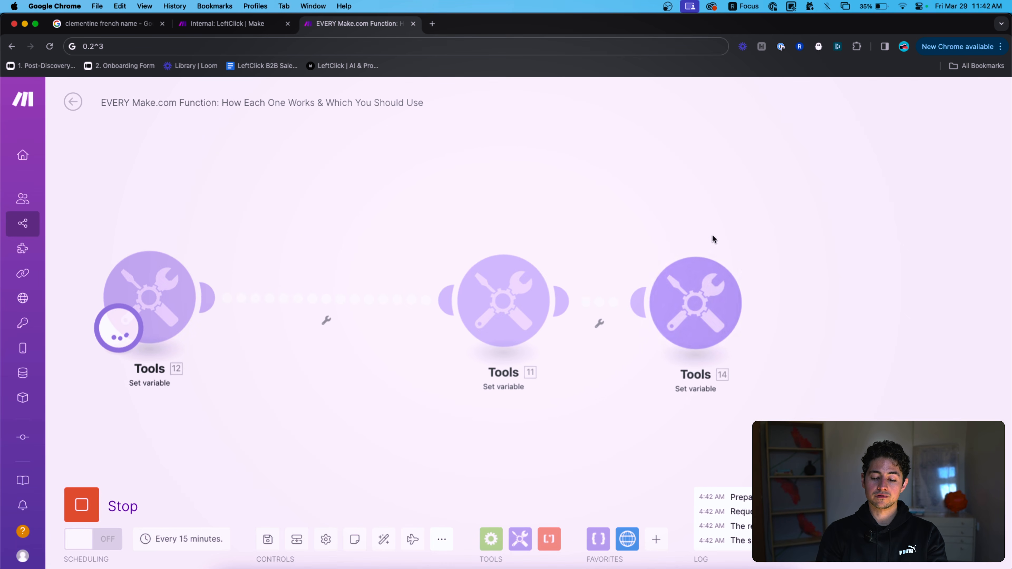
{"action": "left_click", "coordinate": [747, 246]}
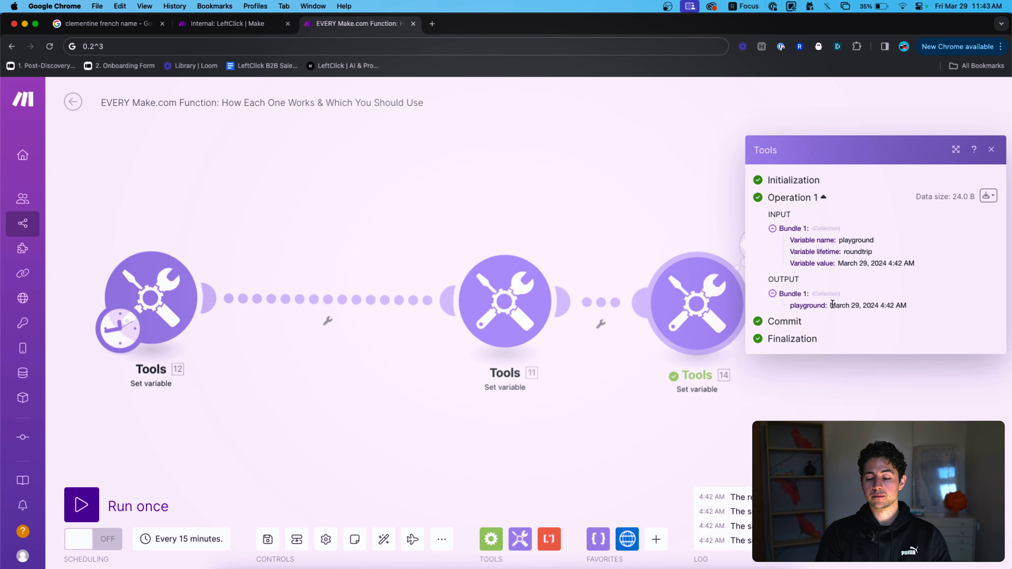
{"action": "left_click_drag", "start_coordinate": [832, 305], "coordinate": [909, 307]}
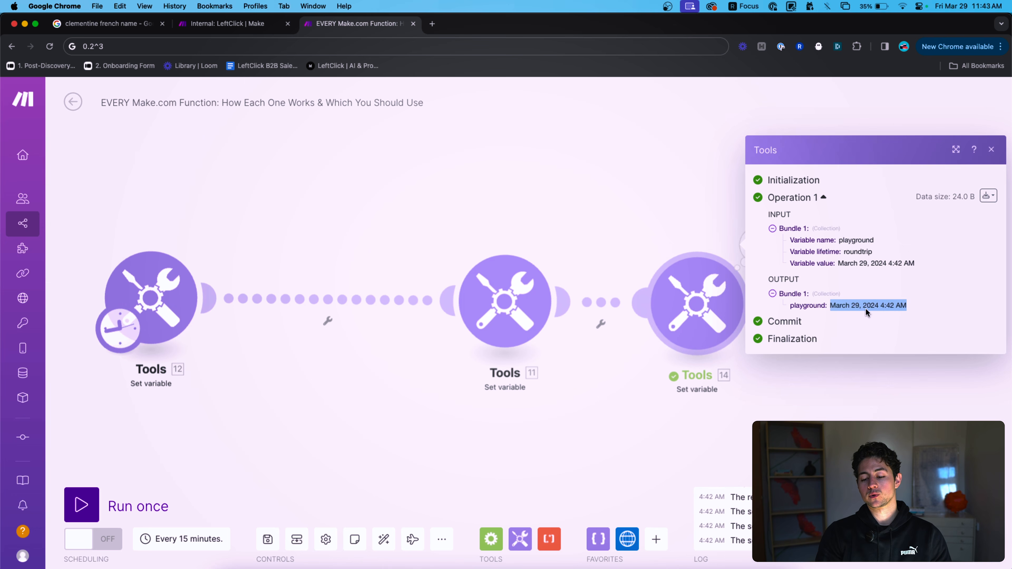
{"action": "left_click", "coordinate": [654, 217]}
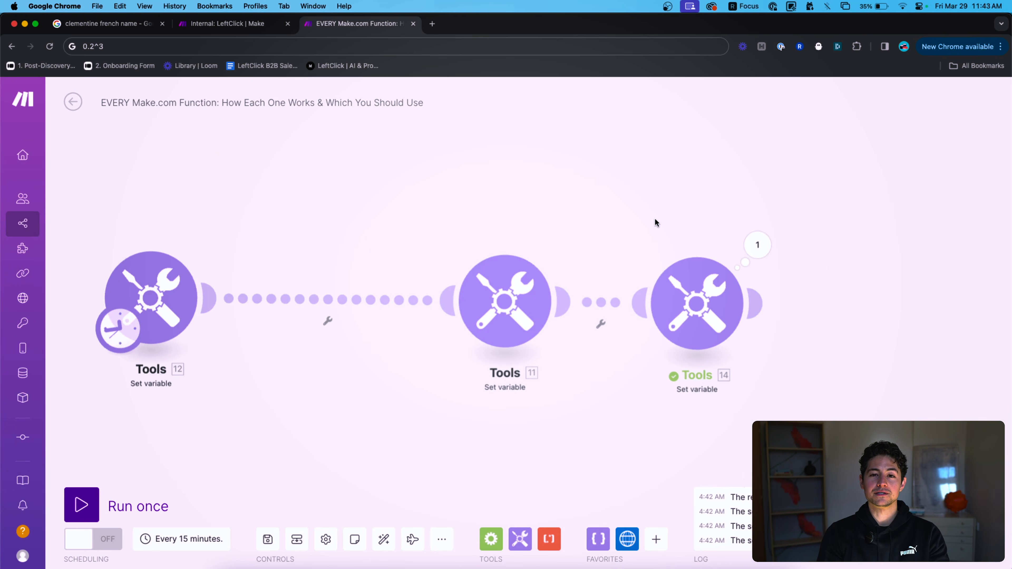
Wrap the variable value as addDays(now;7) and save it.
{"action": "left_click", "coordinate": [685, 303]}
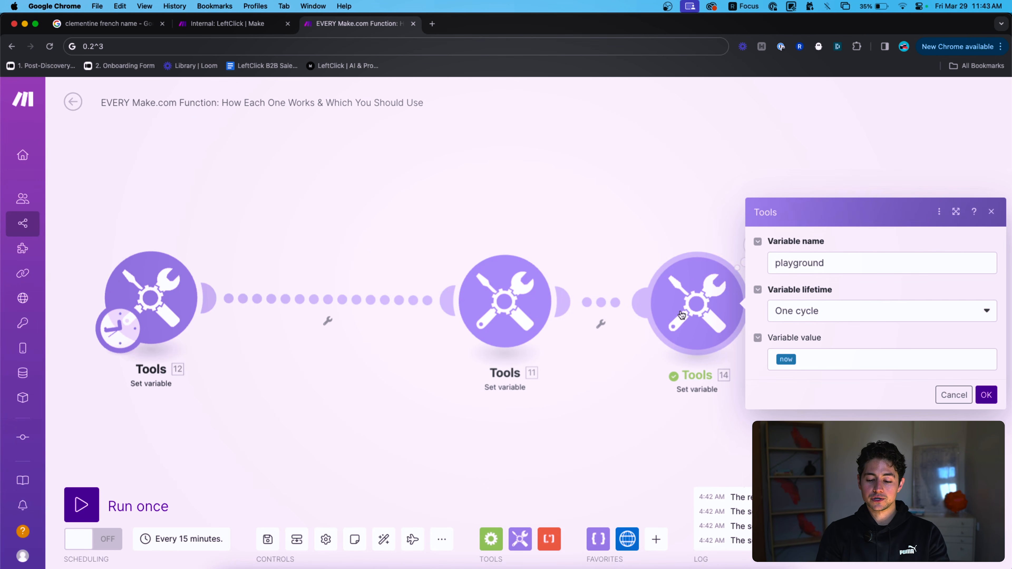
{"action": "left_click", "coordinate": [821, 363]}
{"action": "left_click", "coordinate": [669, 287]}
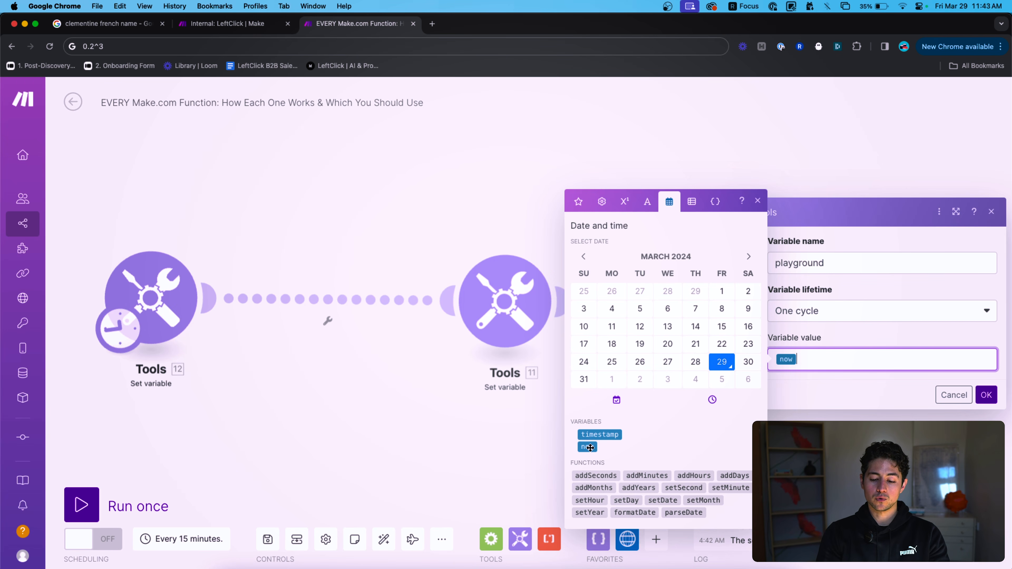
{"action": "mouse_move", "coordinate": [589, 447]}
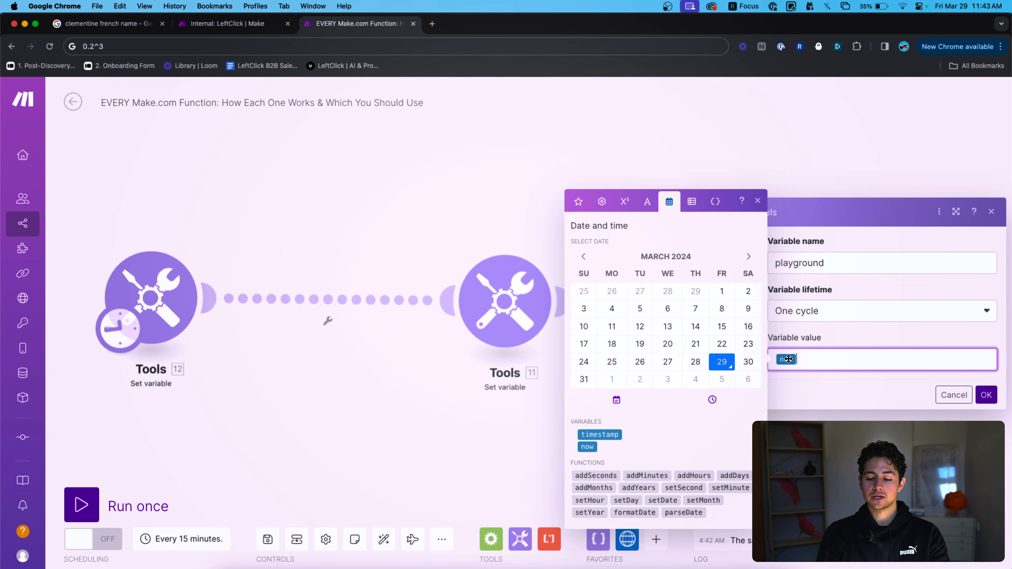
{"action": "mouse_move", "coordinate": [788, 359]}
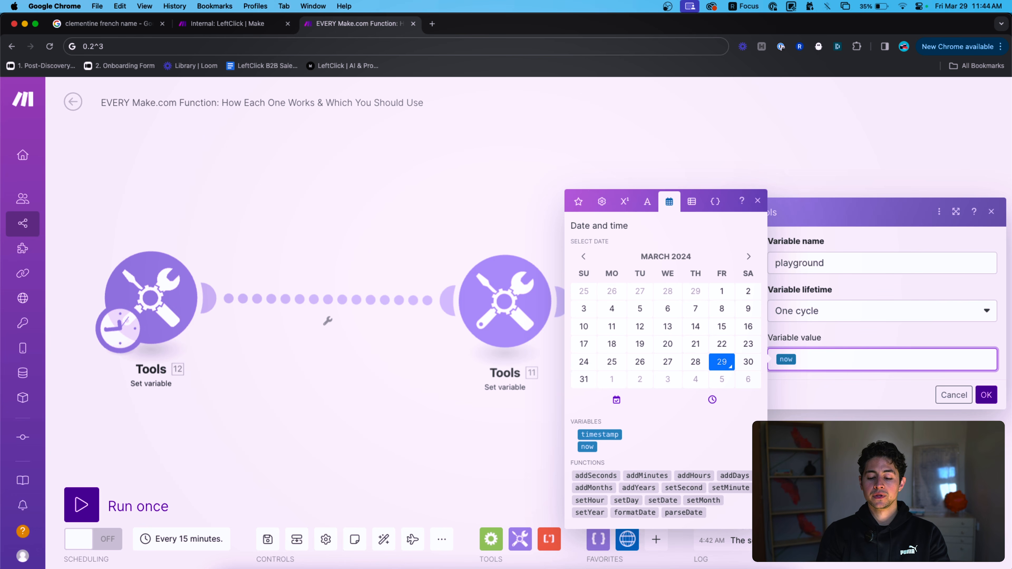
{"action": "scroll", "coordinate": [621, 456], "scroll_direction": "down", "scroll_amount": 1}
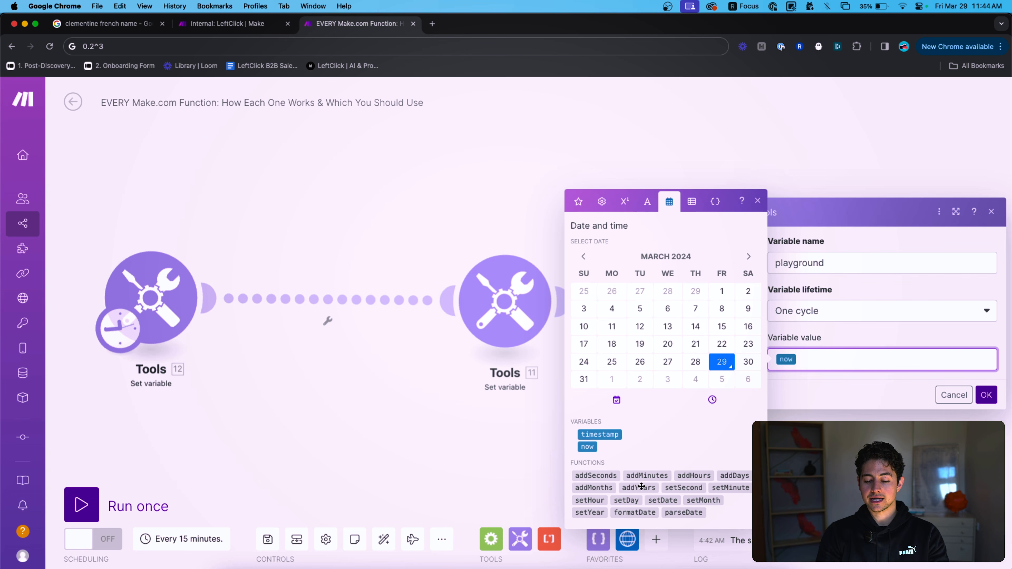
{"action": "type", "text": "addDa"}
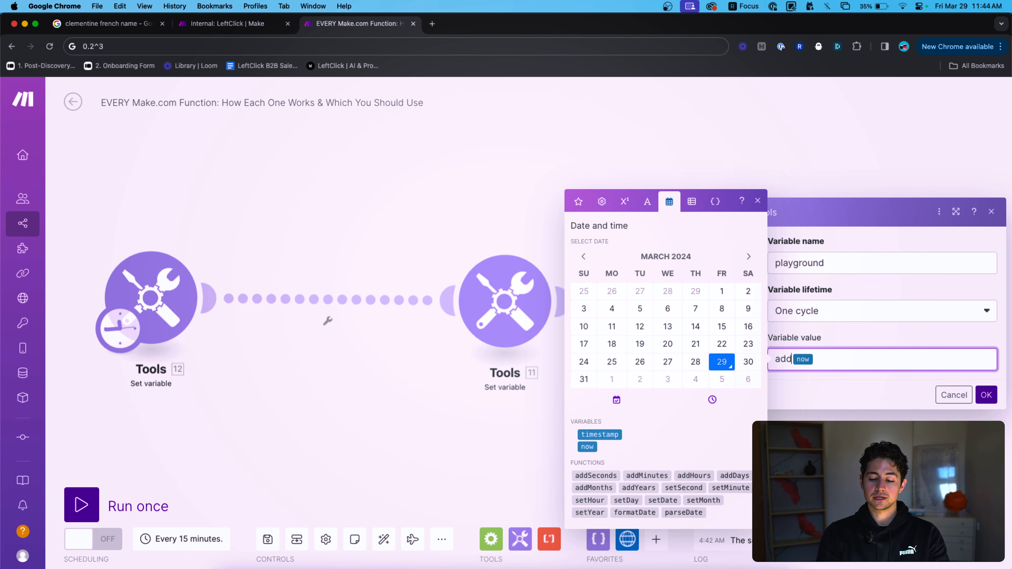
{"action": "type", "text": "ys("}
{"action": "key", "text": "Right"}
{"action": "type", "text": ";7)"}
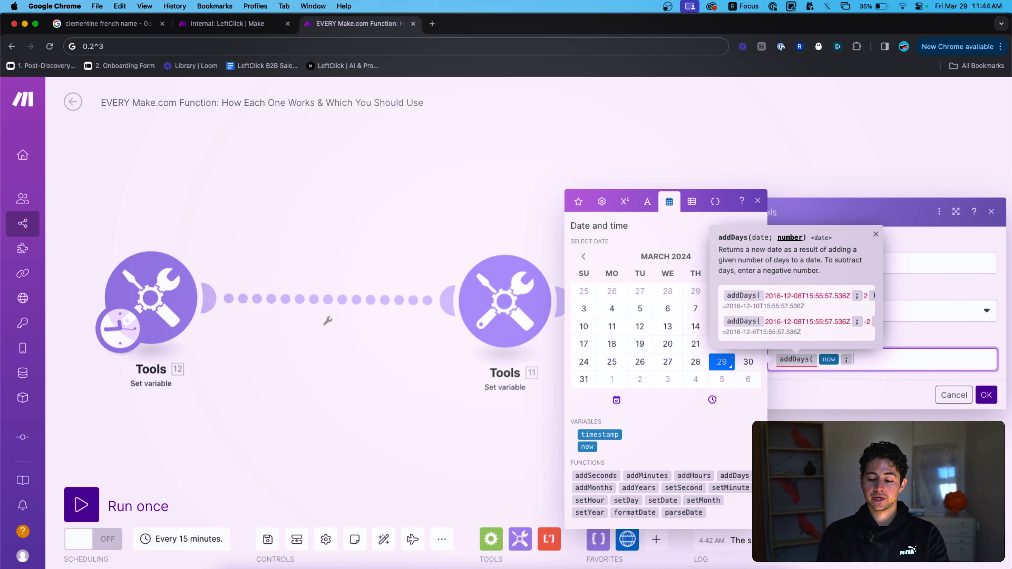
{"action": "left_click", "coordinate": [986, 394]}
Run Tools 14 only and confirm the output April 5, 2024 4:44 AM.
{"action": "right_click", "coordinate": [702, 315]}
{"action": "left_click", "coordinate": [717, 347]}
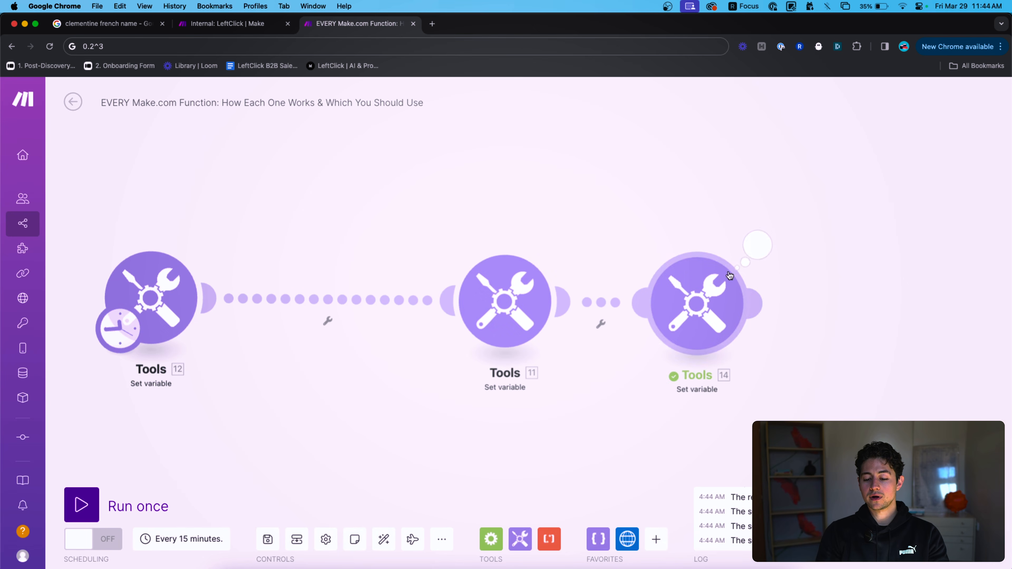
{"action": "left_click", "coordinate": [758, 240]}
{"action": "left_click_drag", "start_coordinate": [829, 306], "coordinate": [899, 309]}
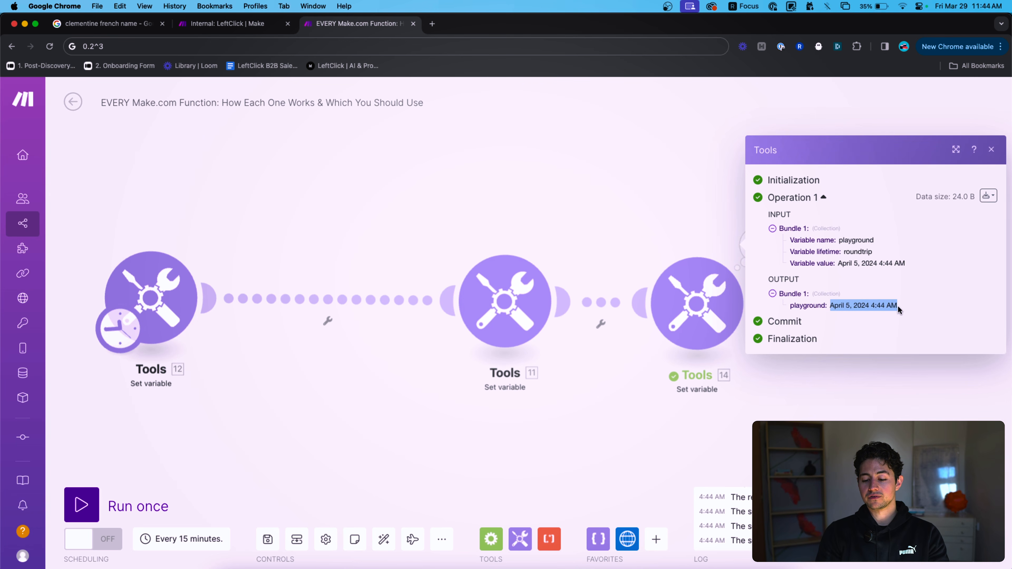
{"action": "left_click", "coordinate": [679, 252]}
{"action": "left_click", "coordinate": [681, 284]}
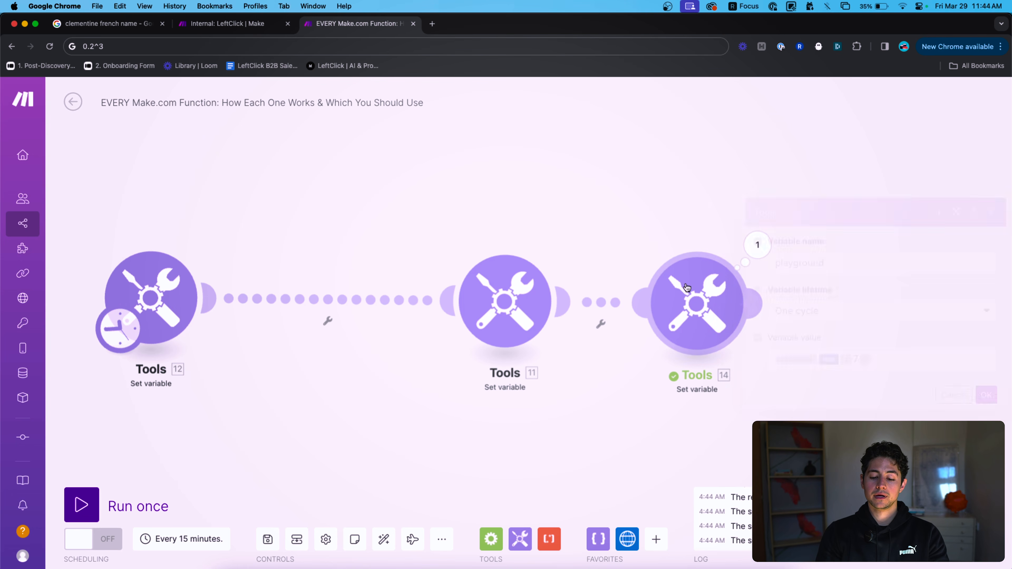
Replace the day count 7 in addDays with the {{4.days}} mapping.
{"action": "left_click", "coordinate": [892, 357]}
{"action": "key", "text": "super+a"}
{"action": "key", "text": "Left"}
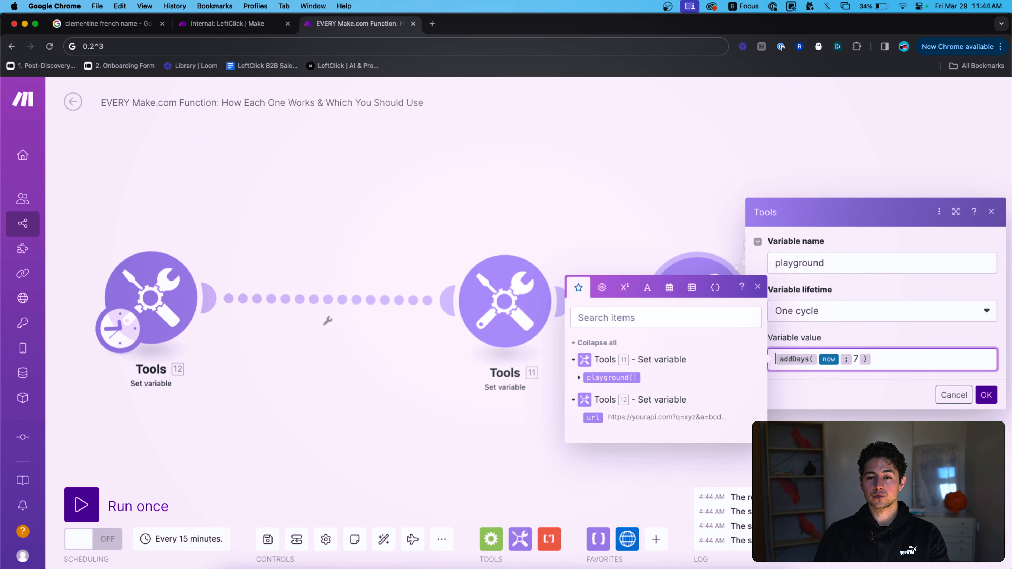
{"action": "left_click", "coordinate": [857, 359]}
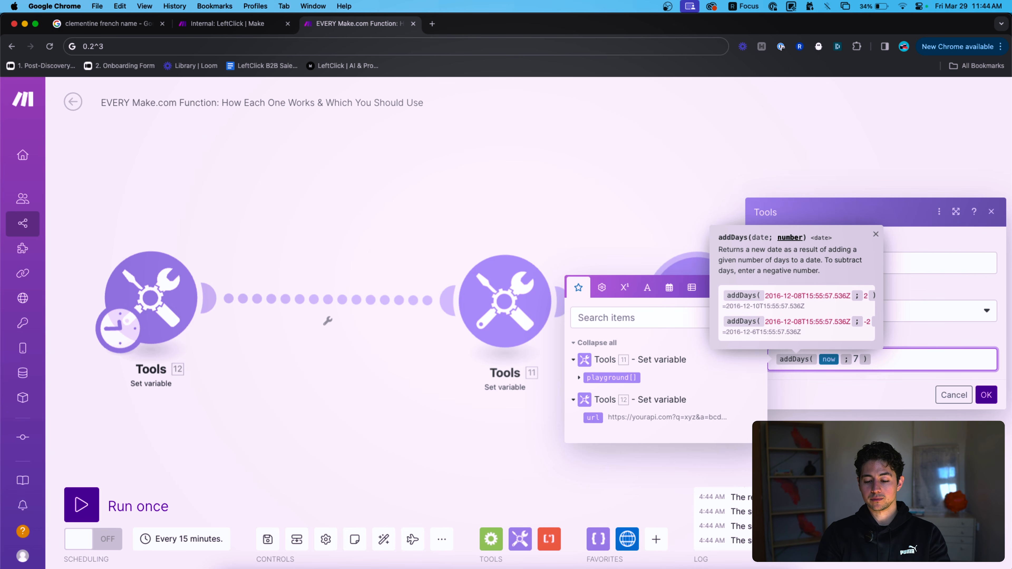
{"action": "key", "text": "BackSpace"}
{"action": "type", "text": "{{4.days"}
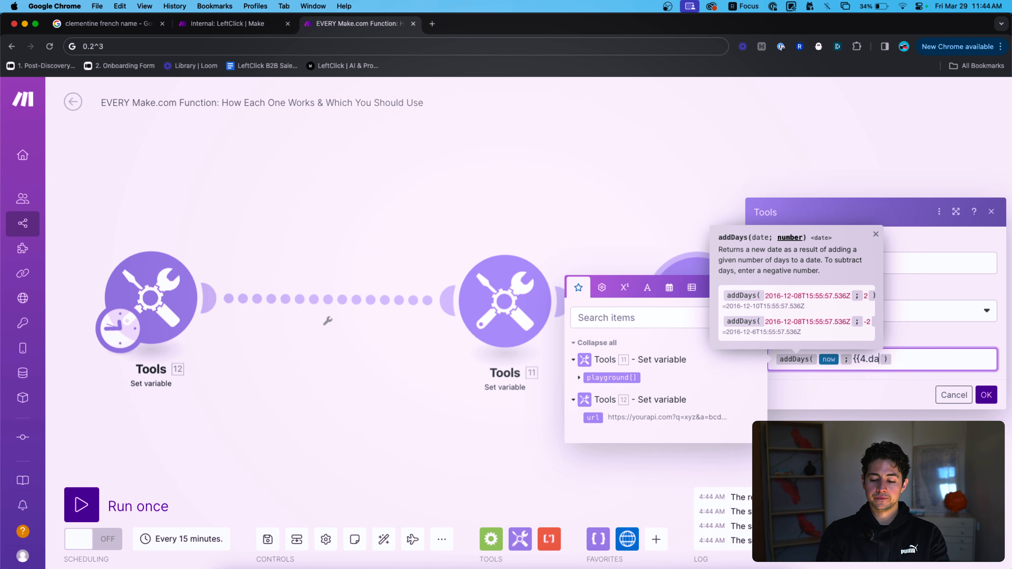
{"action": "type", "text": "}}"}
{"action": "key", "text": "shift+Left"}
Delete the whole value expression and show the date and time functions.
{"action": "left_click", "coordinate": [927, 362]}
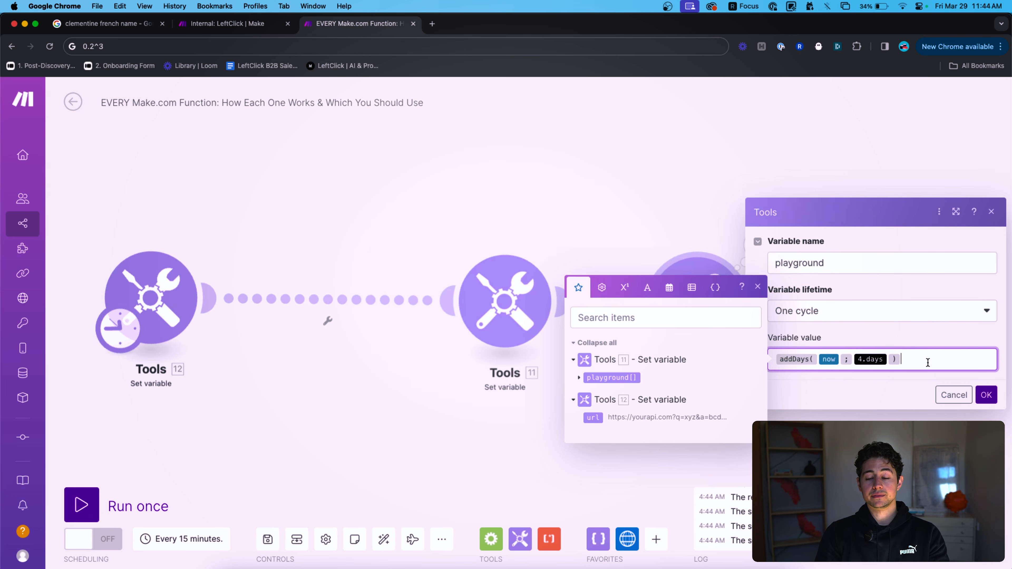
{"action": "key", "text": "super+a"}
{"action": "key", "text": "BackSpace"}
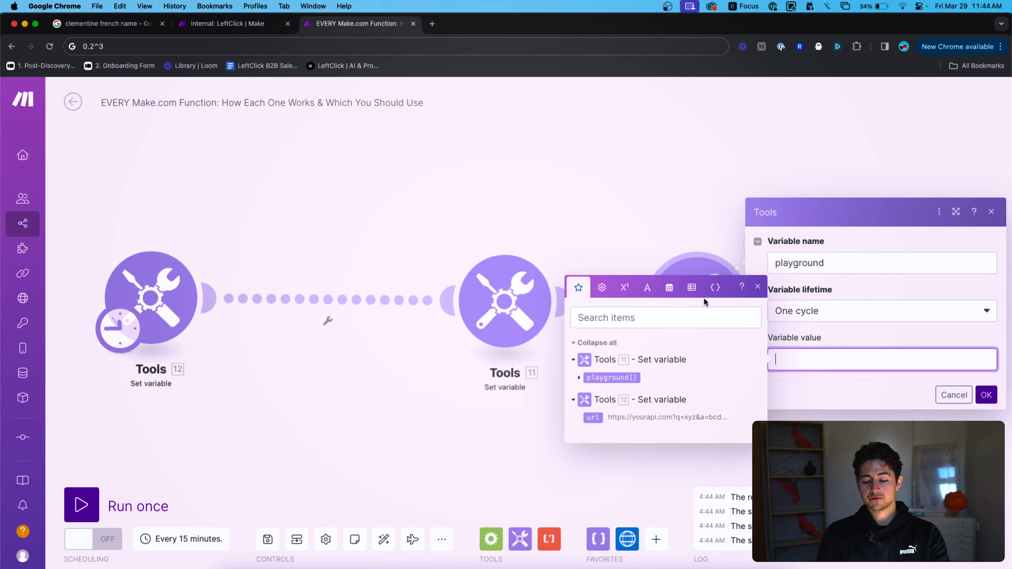
{"action": "left_click", "coordinate": [669, 287]}
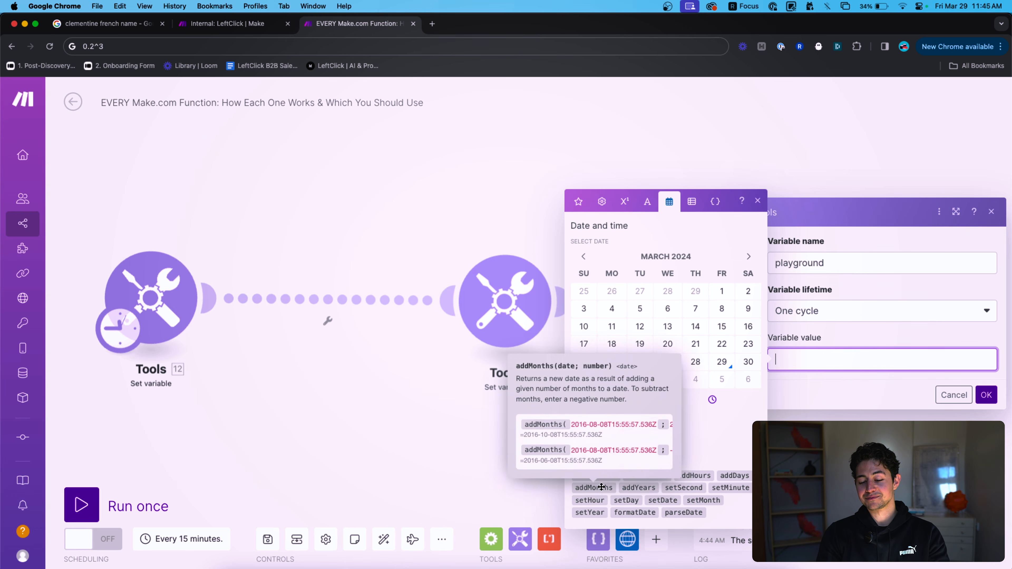
{"action": "mouse_move", "coordinate": [642, 488]}
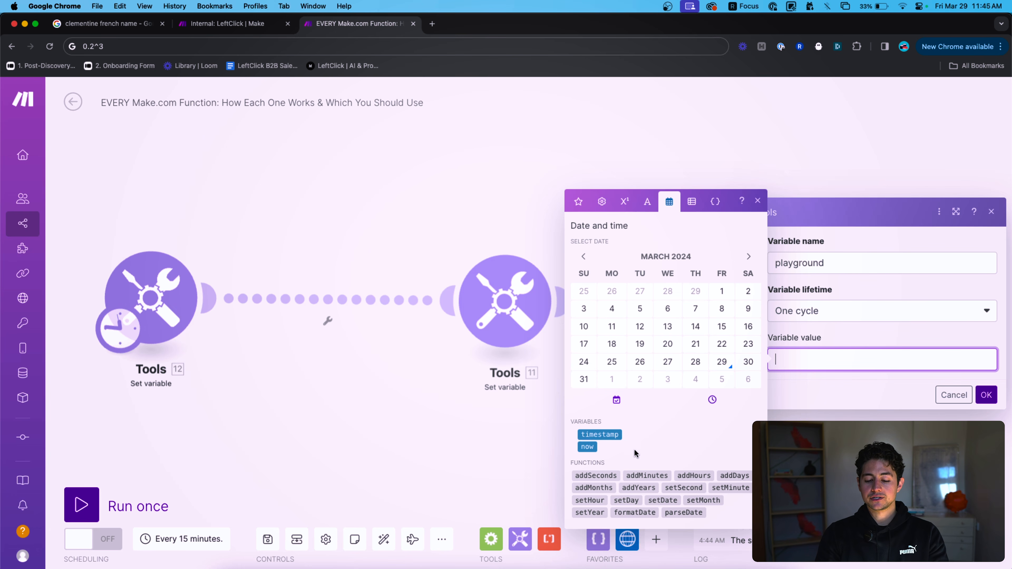
Try addDays(now;17) and setDate, then reset the variable value to plain now.
{"action": "left_click", "coordinate": [586, 446]}
{"action": "key", "text": "Left"}
{"action": "type", "text": "addDays("}
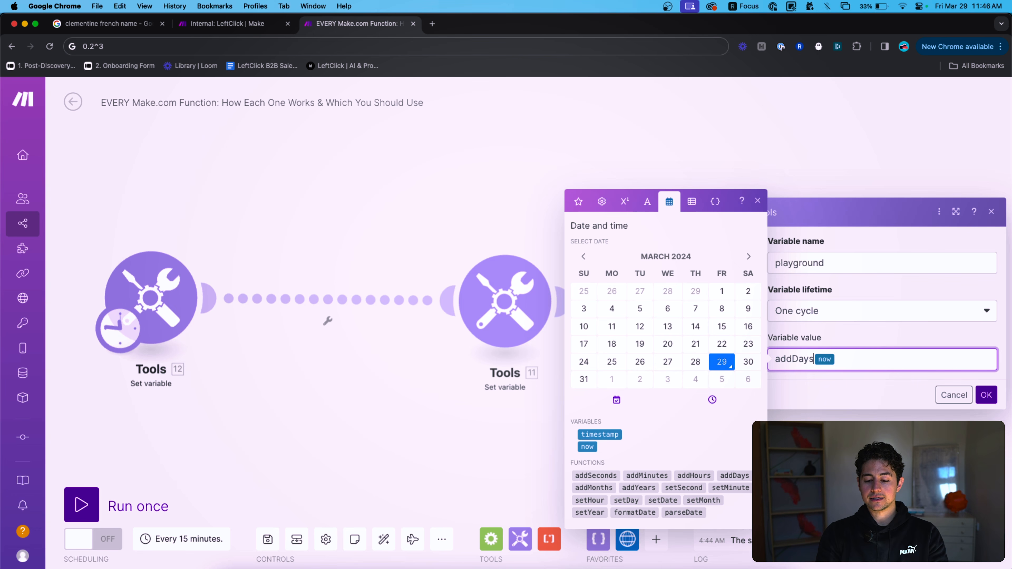
{"action": "key", "text": "Right"}
{"action": "type", "text": ";17)"}
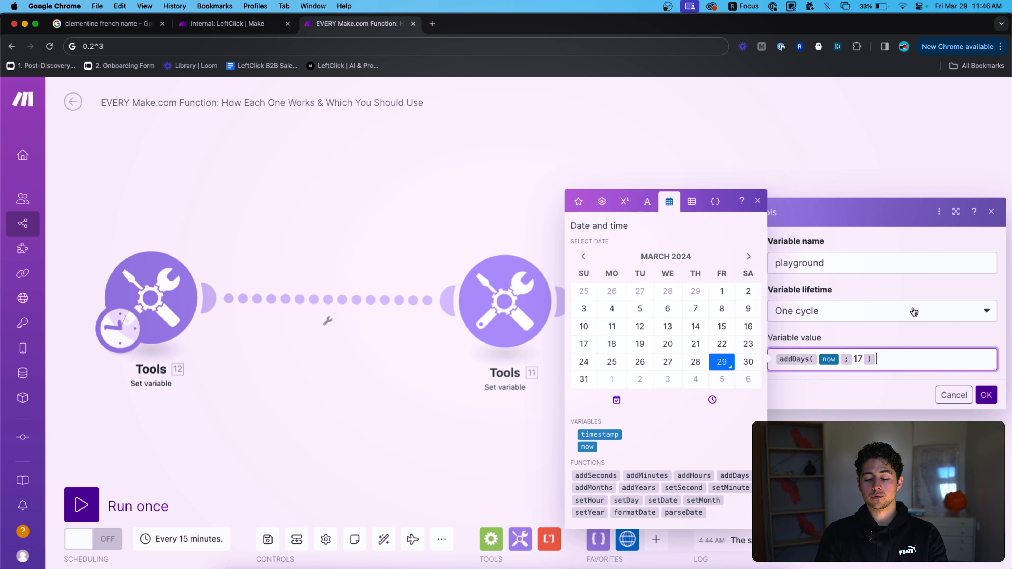
{"action": "double_click", "coordinate": [858, 359]}
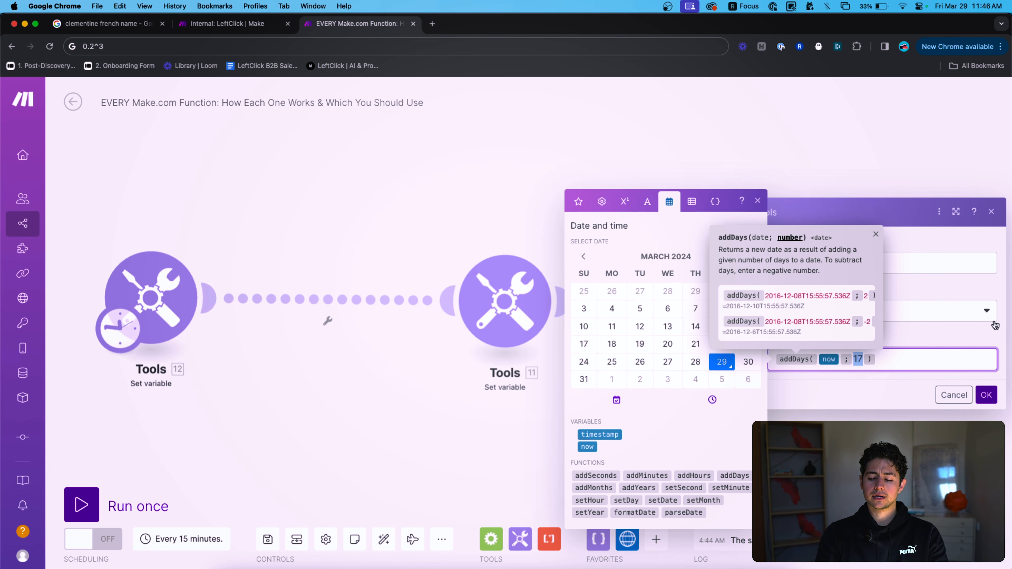
{"action": "left_click", "coordinate": [839, 358]}
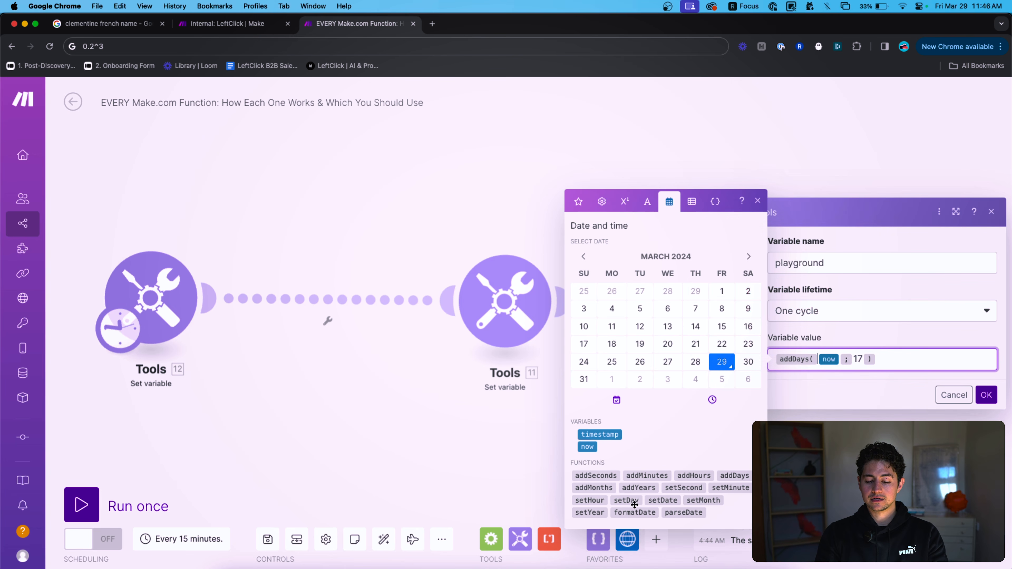
{"action": "key", "text": "BackSpace"}
{"action": "type", "text": "setDate"}
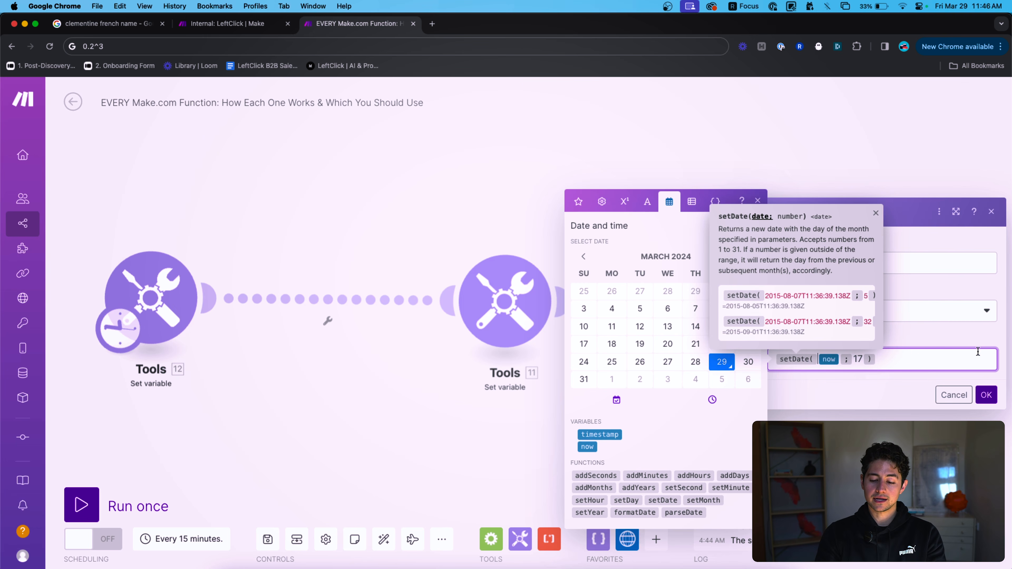
{"action": "key", "text": "Return"}
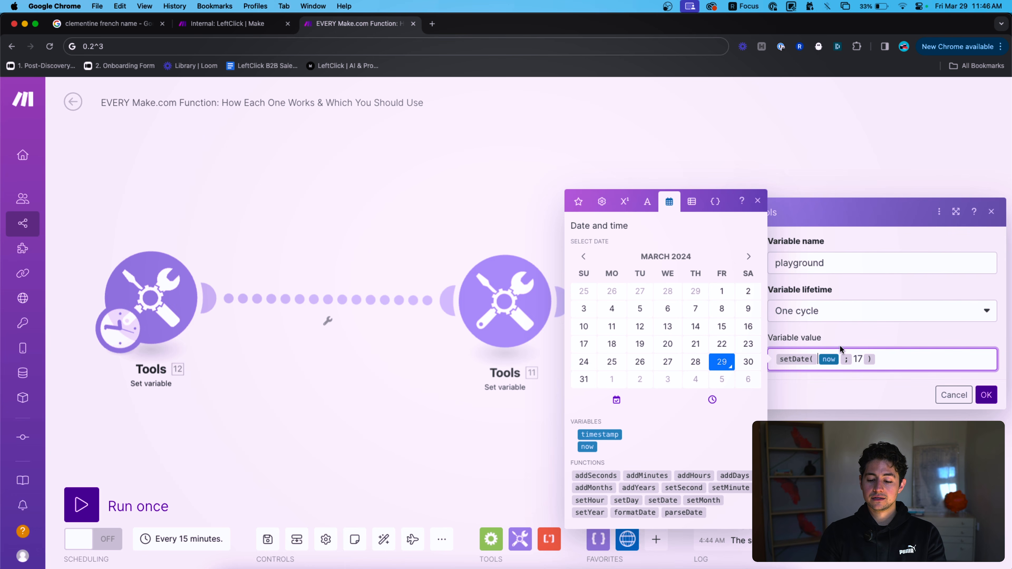
{"action": "key", "text": "Right"}
{"action": "key", "text": "Right"}
{"action": "key", "text": "Right"}
{"action": "key", "text": "Right"}
{"action": "key", "text": "Right"}
{"action": "key", "text": "BackSpace"}
{"action": "key", "text": "BackSpace"}
{"action": "key", "text": "BackSpace"}
{"action": "key", "text": "BackSpace"}
{"action": "key", "text": "BackSpace"}
{"action": "key", "text": "BackSpace"}
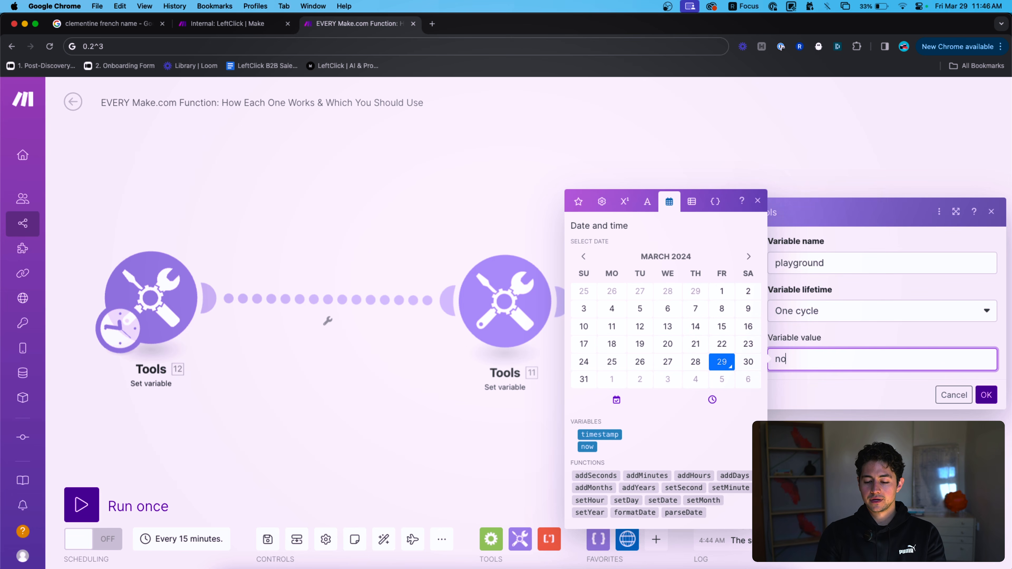
{"action": "type", "text": "{{now}}"}
{"action": "left_click", "coordinate": [986, 394]}
Run Tools 14 alone and check its output of March 29, 2024 4:46 AM.
{"action": "right_click", "coordinate": [684, 294]}
{"action": "left_click", "coordinate": [712, 325]}
{"action": "left_click", "coordinate": [756, 245]}
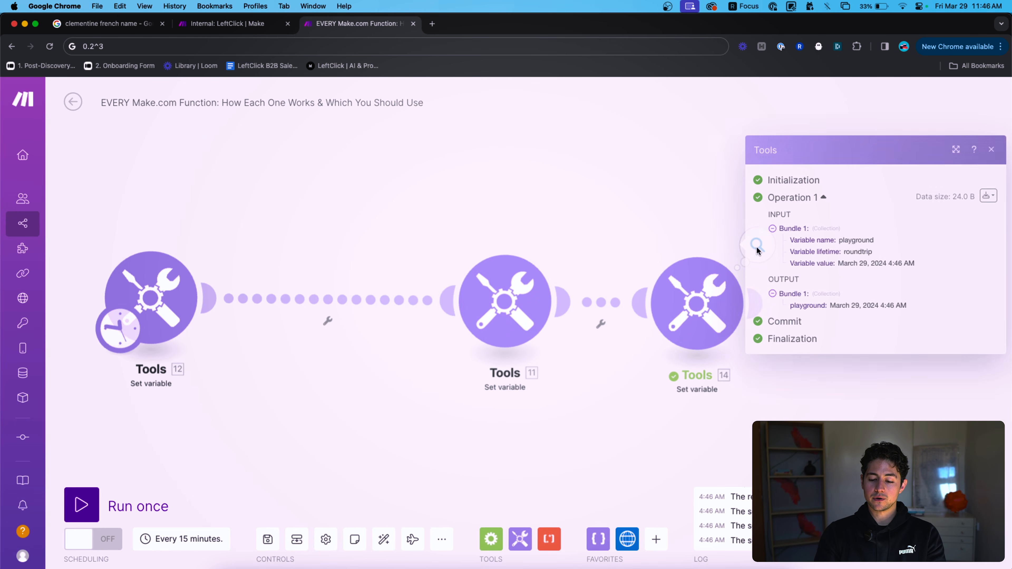
{"action": "left_click", "coordinate": [697, 259]}
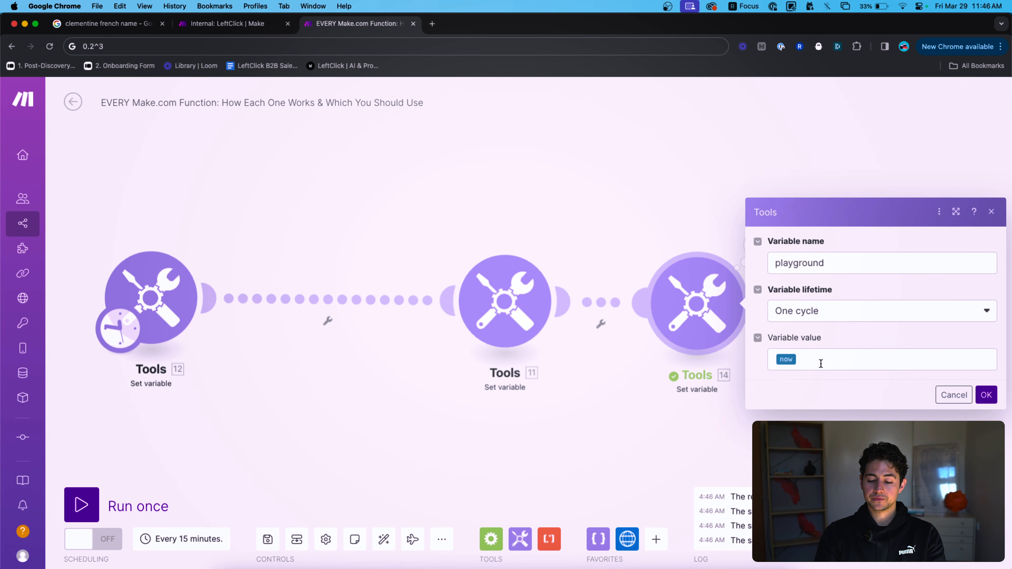
Change the value to setDate(now;15), save, and run Tools 14 only.
{"action": "left_click", "coordinate": [773, 358]}
{"action": "type", "text": "setDate("}
{"action": "key", "text": "Right"}
{"action": "type", "text": ";15)"}
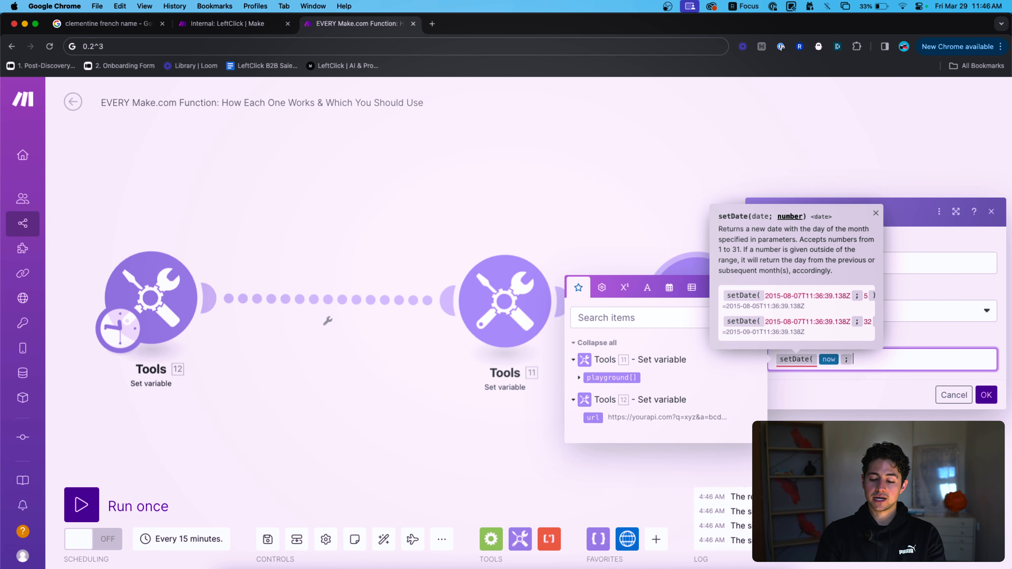
{"action": "left_click", "coordinate": [986, 395]}
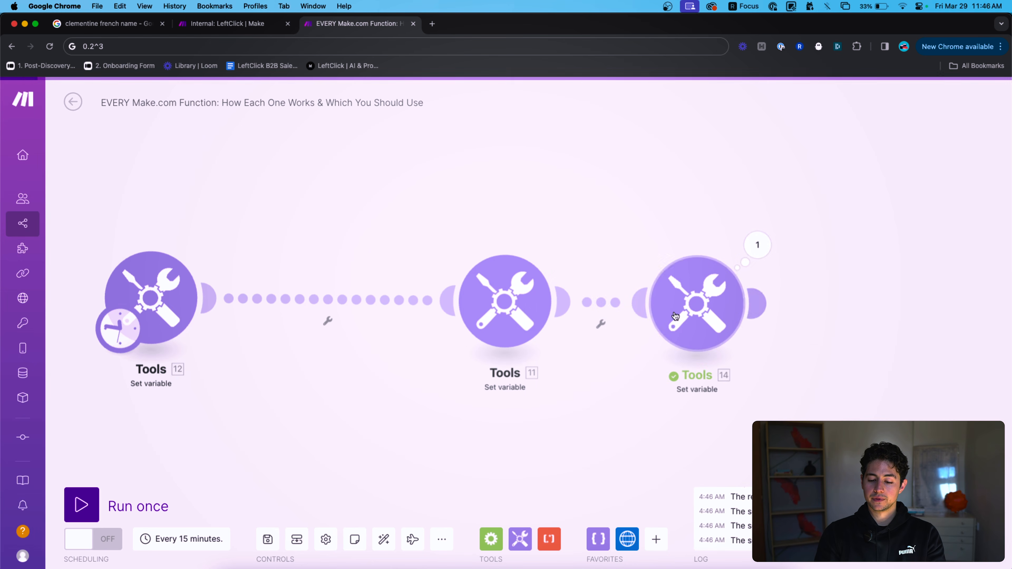
{"action": "right_click", "coordinate": [683, 304]}
{"action": "left_click", "coordinate": [707, 326]}
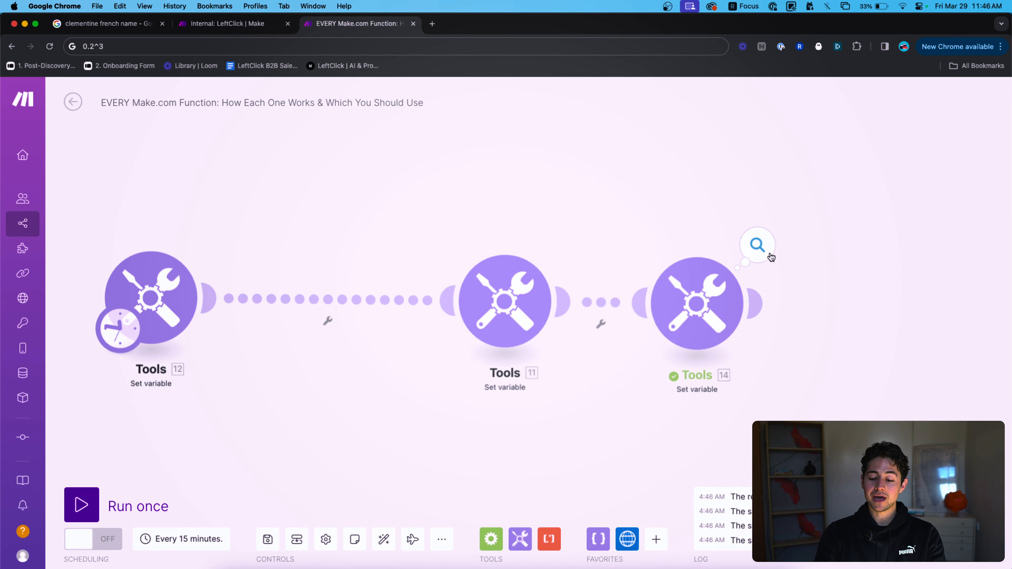
{"action": "left_click", "coordinate": [754, 238]}
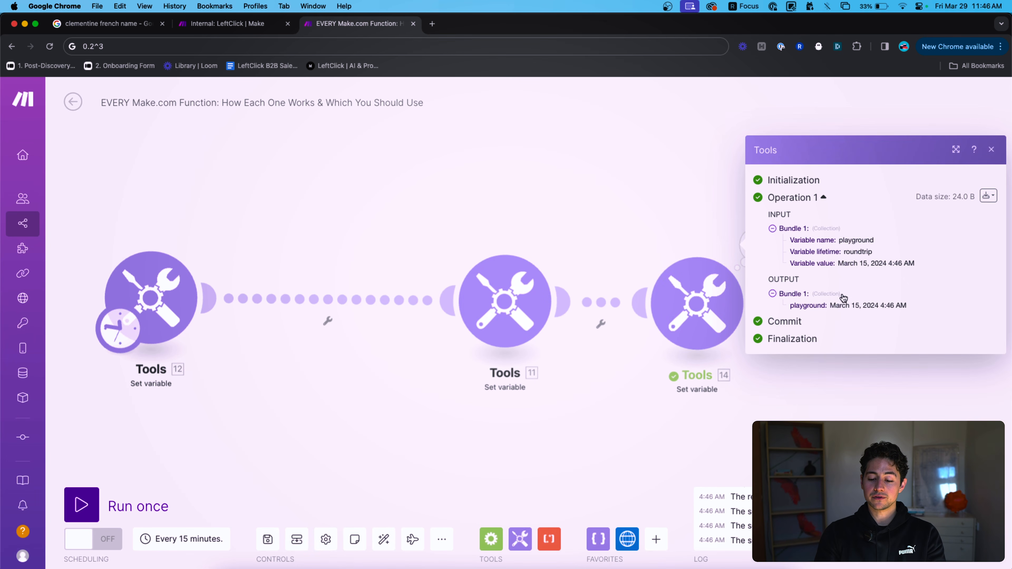
Point out the month, year and day 15 in the run output.
{"action": "double_click", "coordinate": [834, 305]}
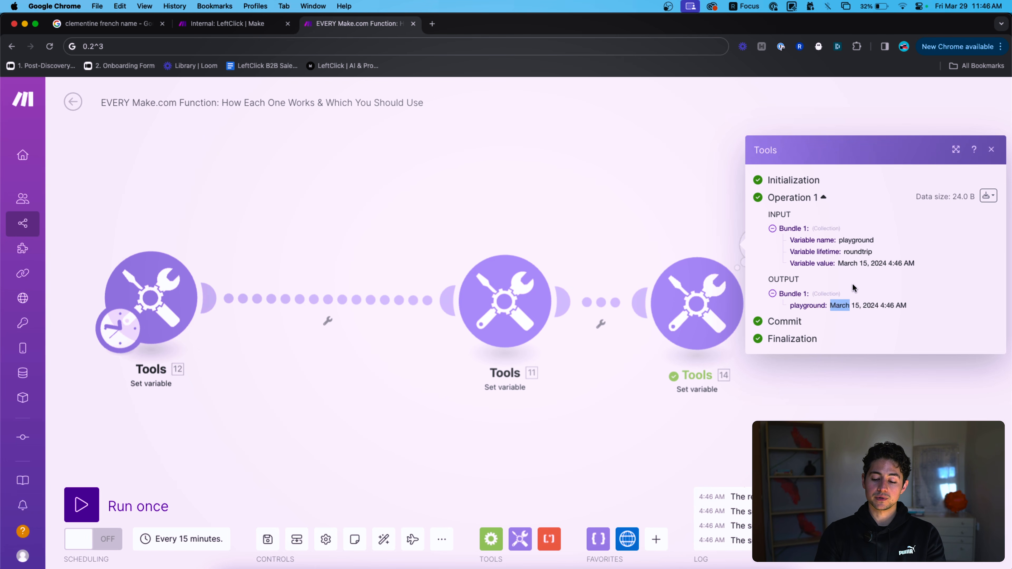
{"action": "double_click", "coordinate": [871, 305]}
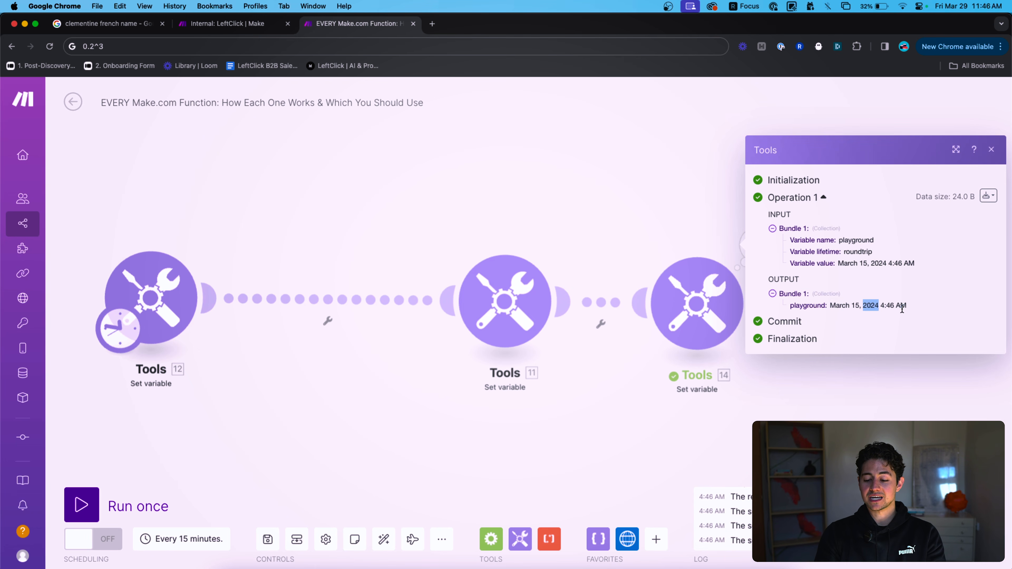
{"action": "double_click", "coordinate": [854, 305]}
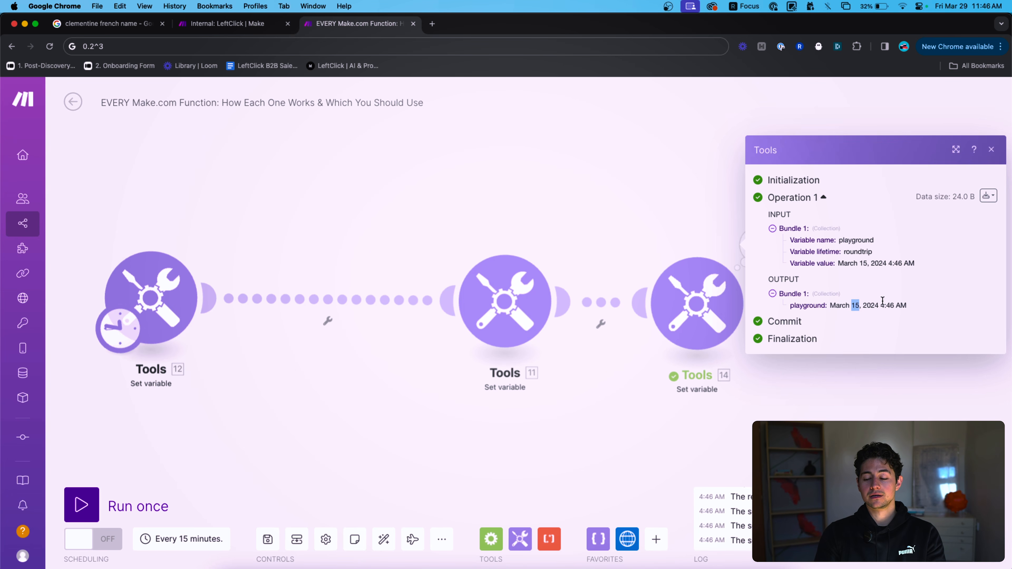
{"action": "mouse_move", "coordinate": [882, 300]}
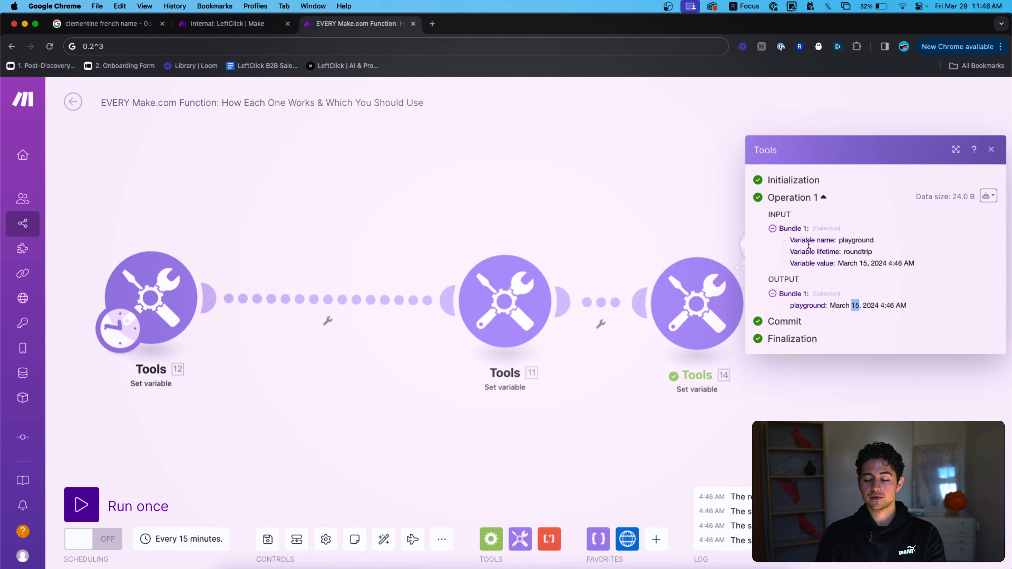
{"action": "left_click", "coordinate": [706, 220]}
Wrap the formula as addMonths(setDate(now;15);1) and save it.
{"action": "left_click", "coordinate": [703, 275]}
{"action": "left_click", "coordinate": [897, 357]}
{"action": "key", "text": "super+a"}
{"action": "key", "text": "Left"}
{"action": "type", "text": "addDays("}
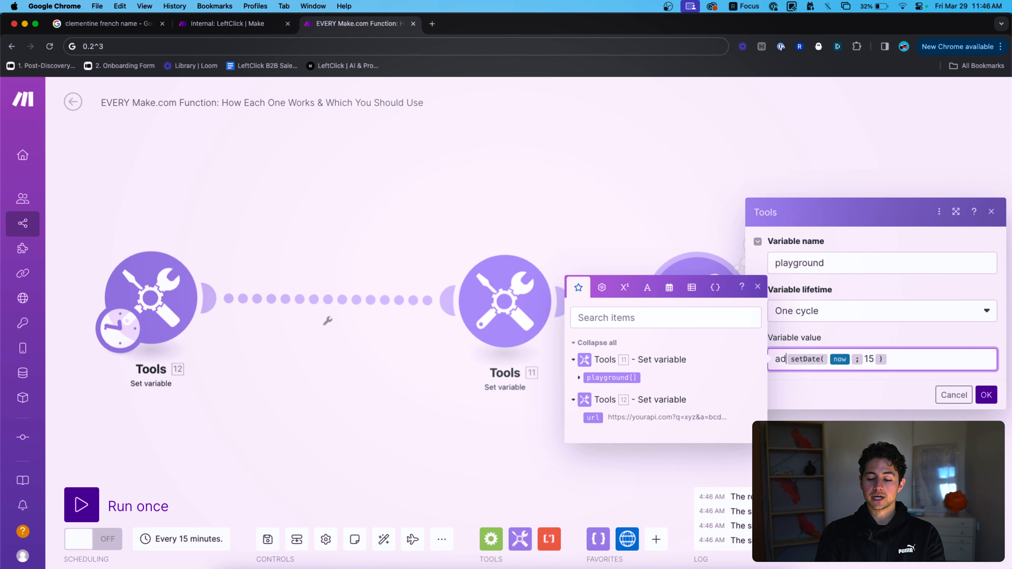
{"action": "key", "text": "BackSpace"}
{"action": "type", "text": "addMonths(setDate(now;15)"}
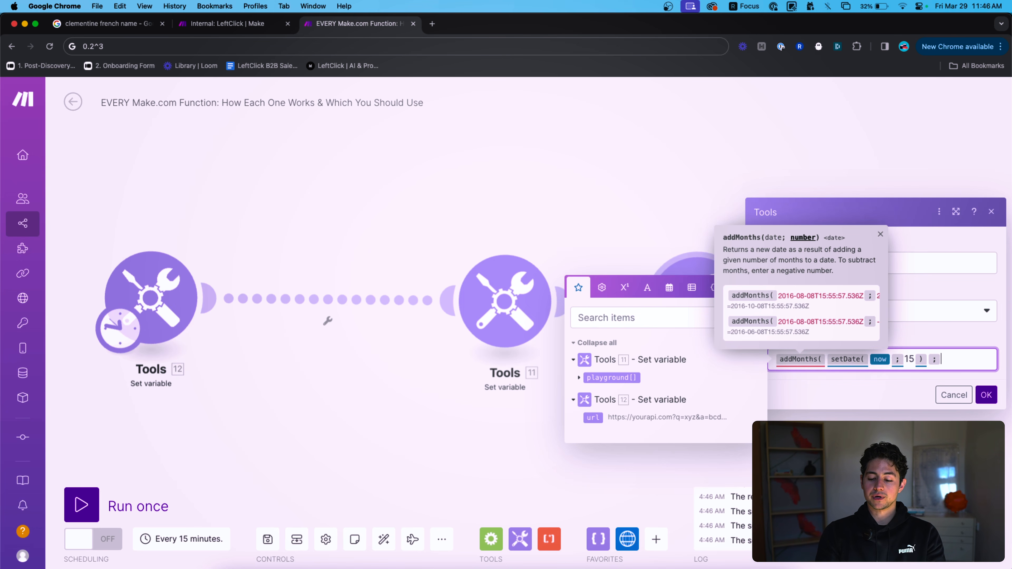
{"action": "left_click", "coordinate": [985, 395]}
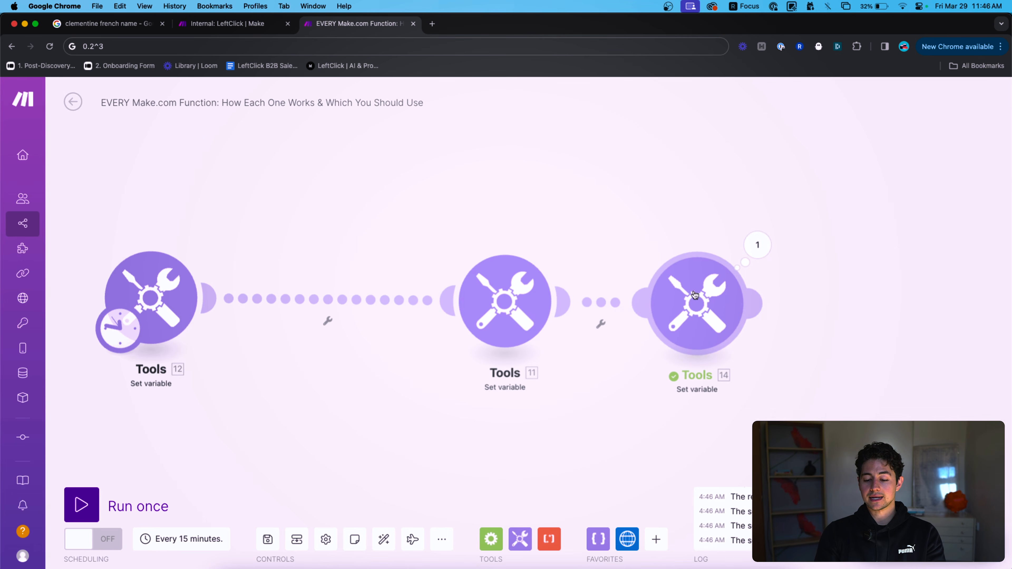
Run Tools 14 only and check the output April 15, 2024 4:46 AM.
{"action": "right_click", "coordinate": [695, 293]}
{"action": "left_click", "coordinate": [723, 324]}
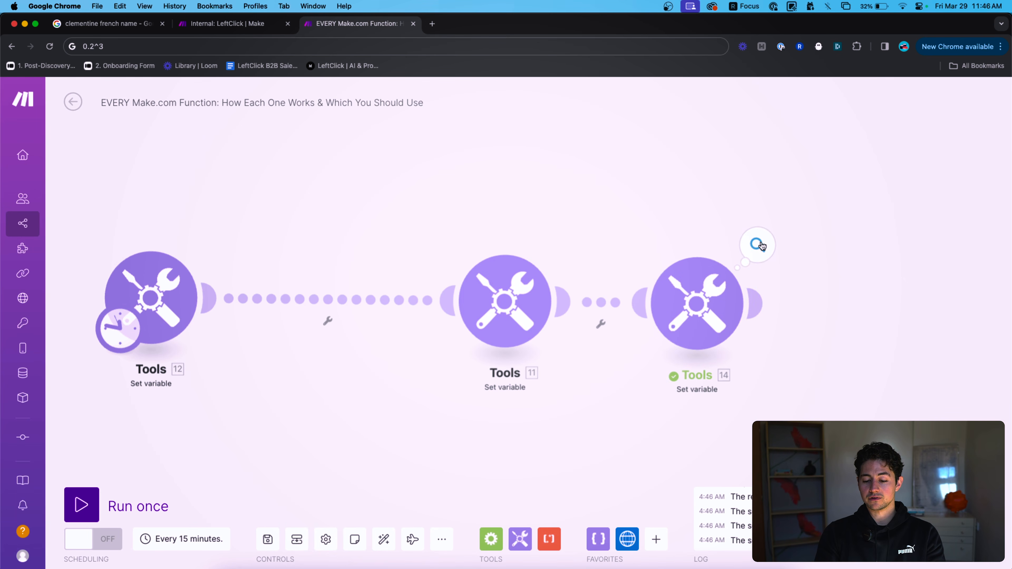
{"action": "left_click", "coordinate": [757, 244]}
{"action": "left_click_drag", "start_coordinate": [830, 305], "coordinate": [905, 307]}
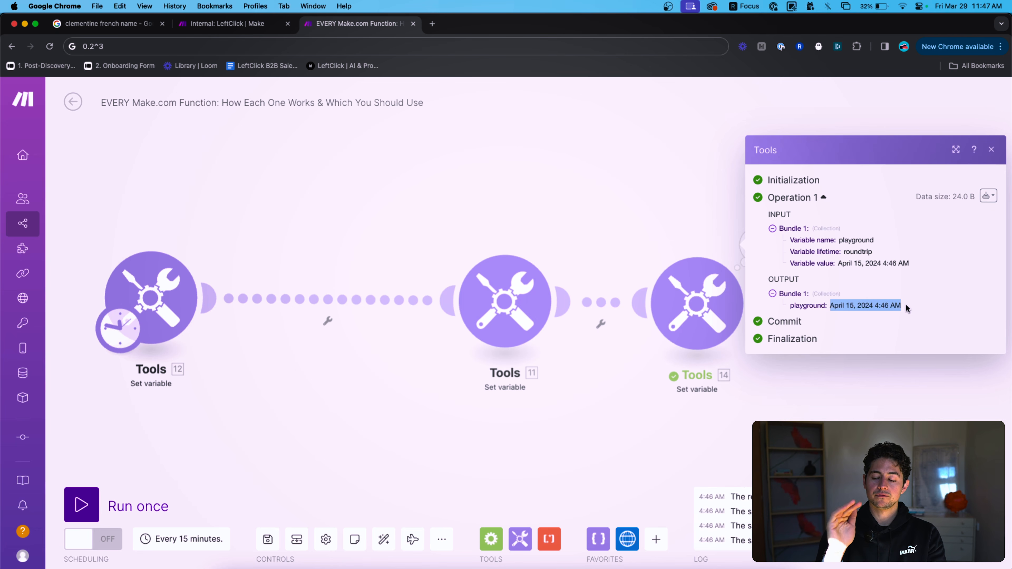
Delete Tools 14's addMonths formula and show the date and time functions.
{"action": "left_click", "coordinate": [599, 221]}
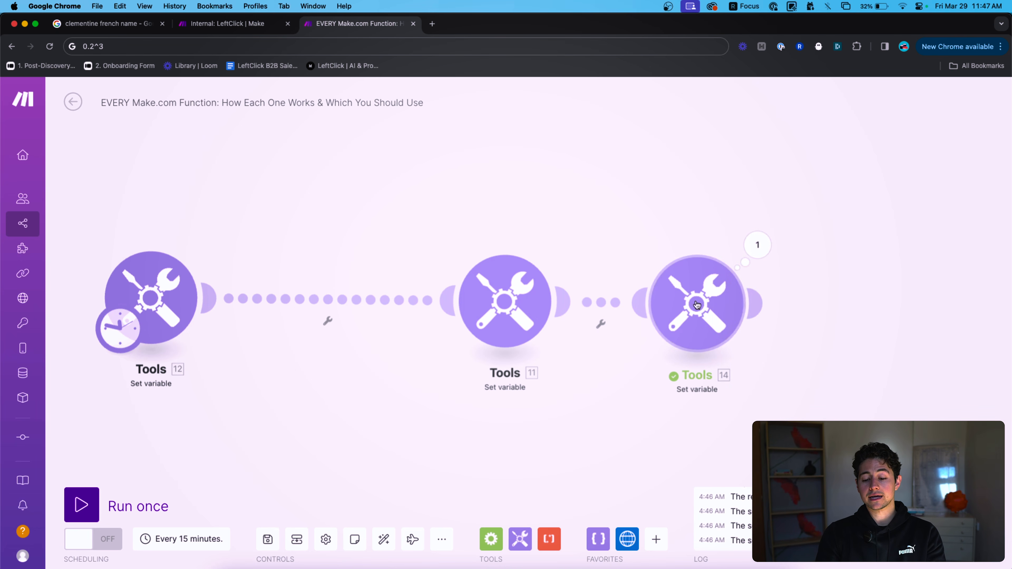
{"action": "left_click", "coordinate": [693, 300]}
{"action": "left_click", "coordinate": [976, 354]}
{"action": "key", "text": "super+a"}
{"action": "key", "text": "BackSpace"}
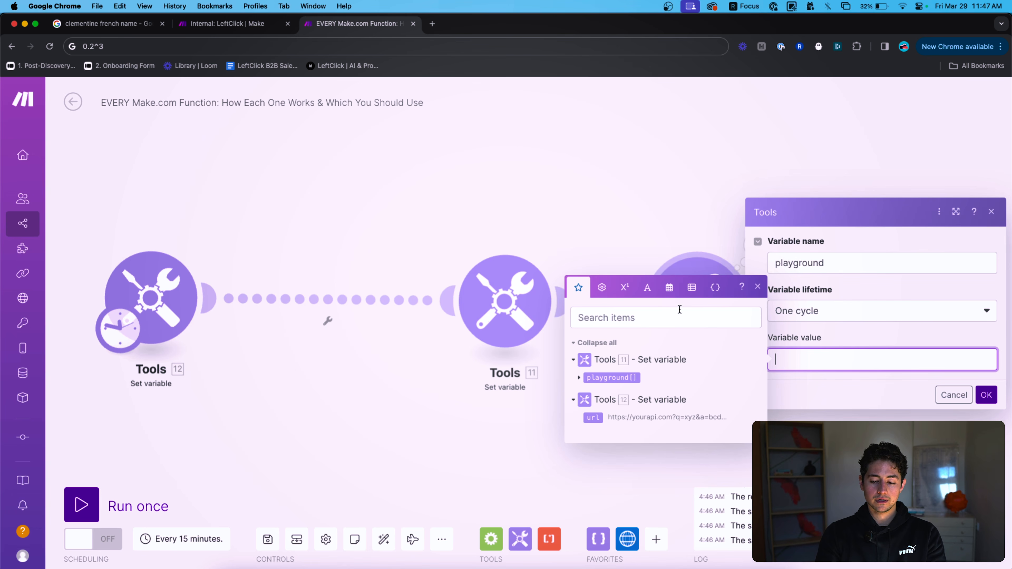
{"action": "left_click", "coordinate": [668, 297]}
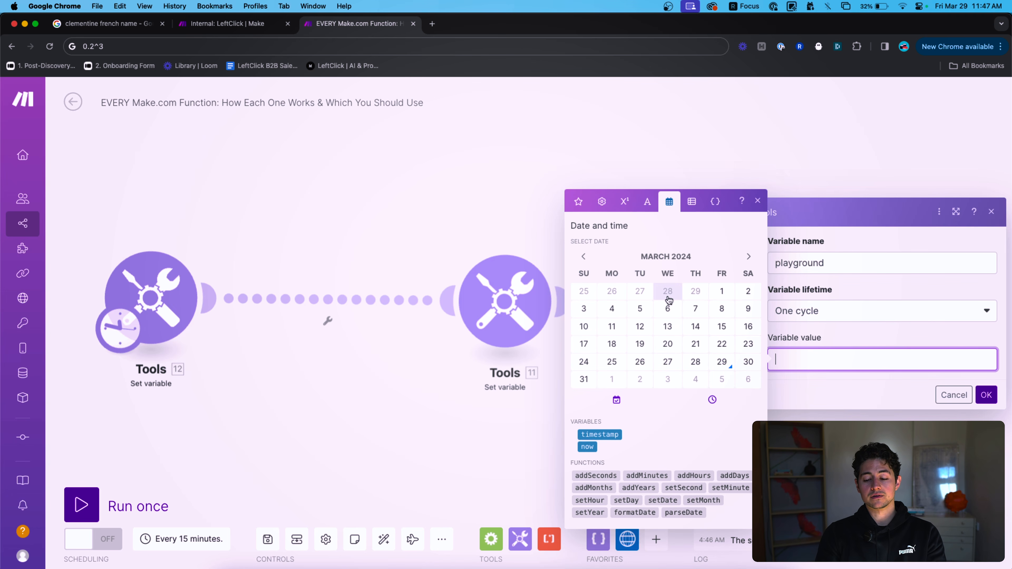
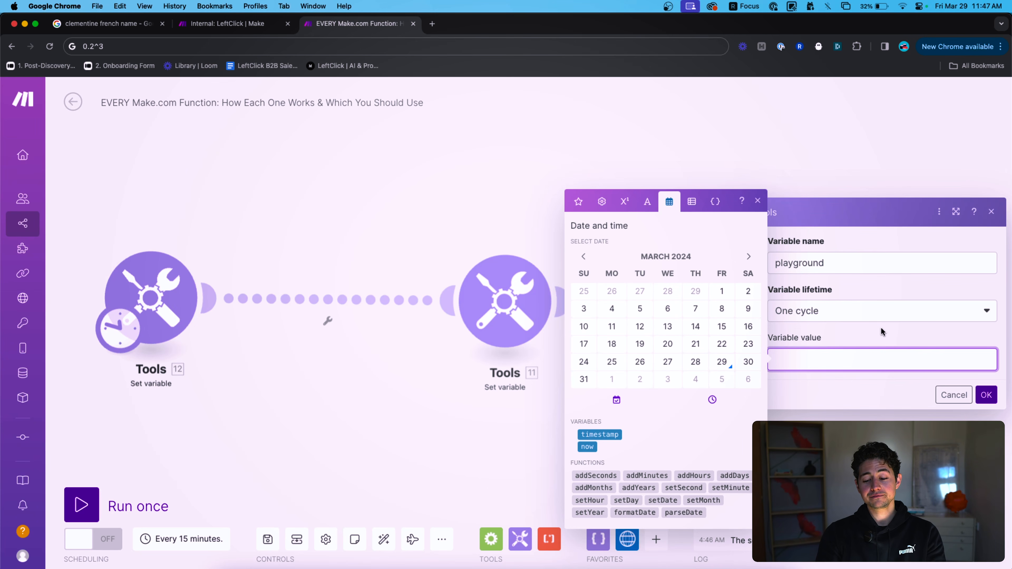
Set the playground variable value to the now variable and save it.
{"action": "left_click", "coordinate": [875, 333]}
{"action": "left_click", "coordinate": [875, 336]}
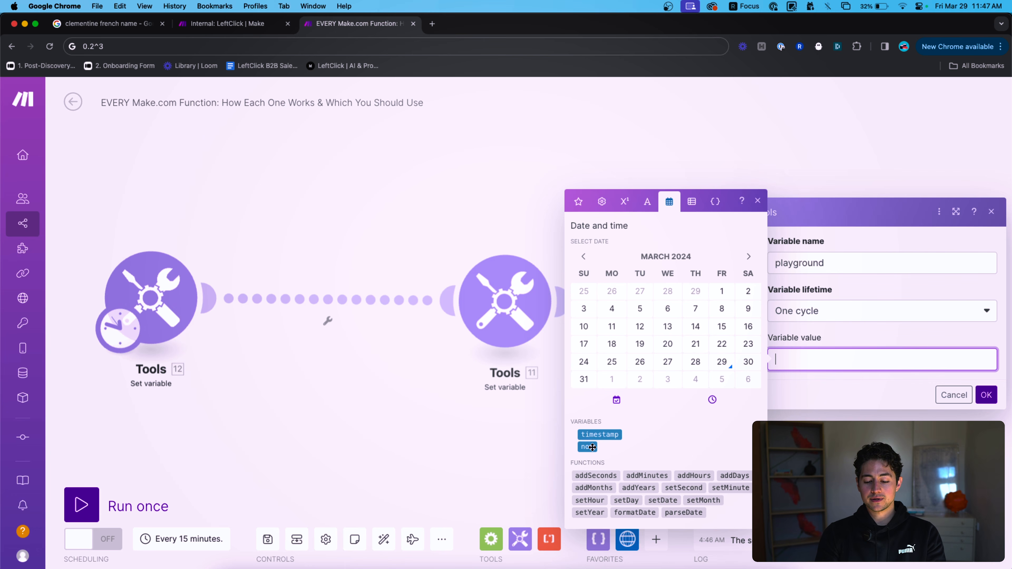
{"action": "left_click_drag", "start_coordinate": [587, 447], "coordinate": [819, 377]}
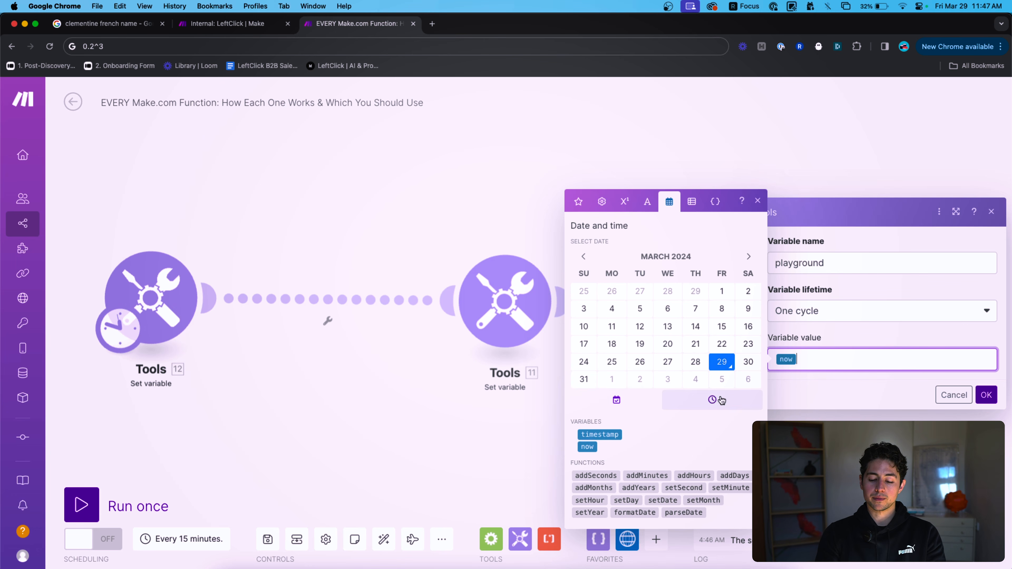
{"action": "left_click", "coordinate": [986, 394]}
Run the third module alone, check the output March 29, 2024 4:48 AM, then clear the value.
{"action": "right_click", "coordinate": [681, 298]}
{"action": "left_click", "coordinate": [711, 326]}
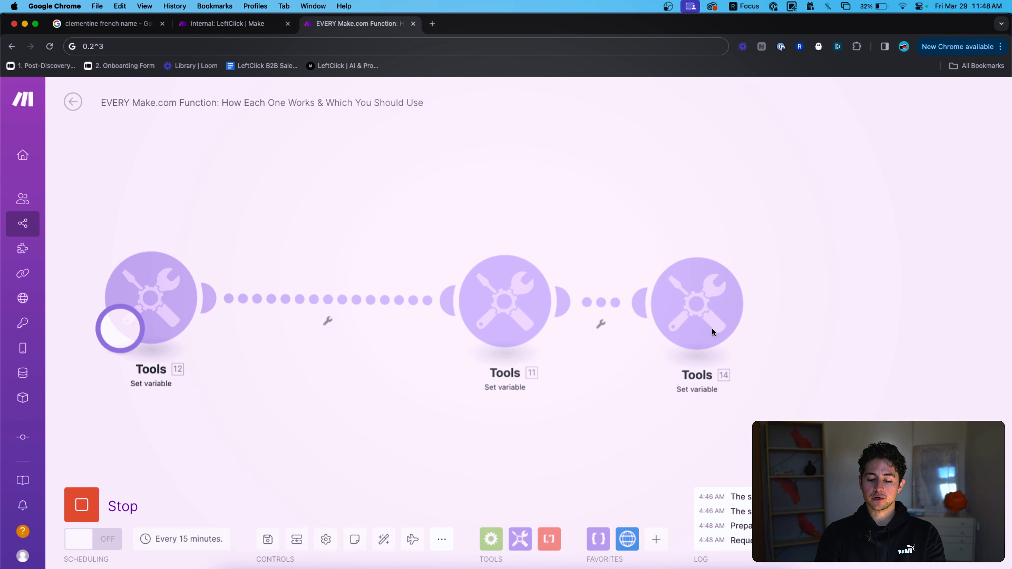
{"action": "left_click", "coordinate": [758, 244]}
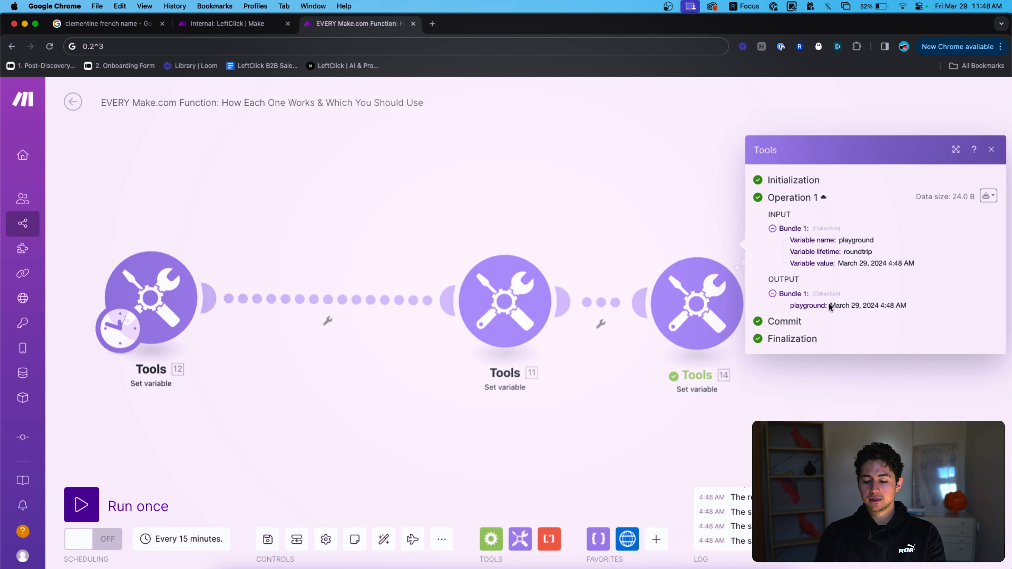
{"action": "left_click_drag", "start_coordinate": [829, 305], "coordinate": [928, 308]}
{"action": "left_click", "coordinate": [700, 239]}
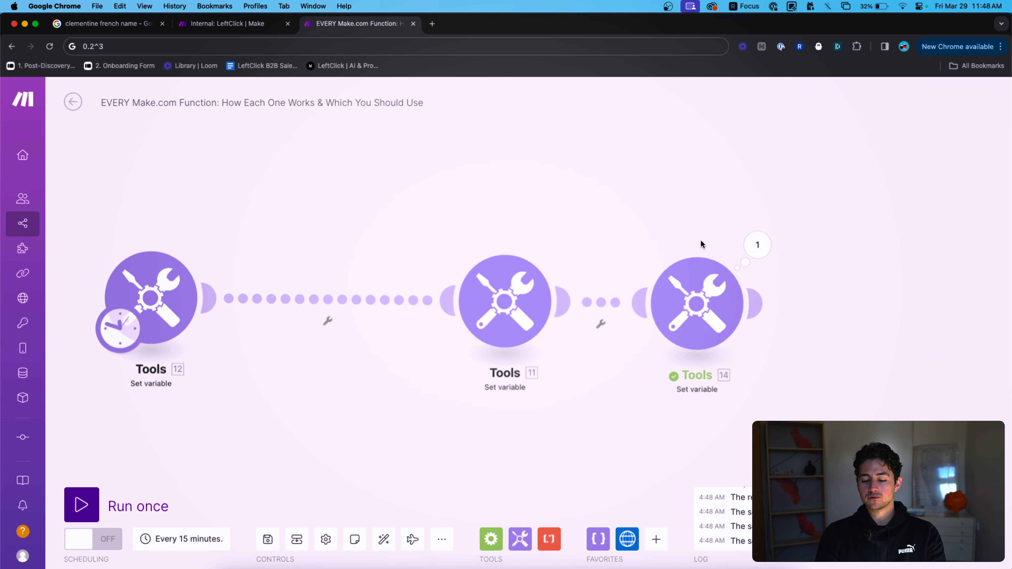
{"action": "left_click", "coordinate": [696, 287]}
{"action": "left_click", "coordinate": [825, 355]}
{"action": "key", "text": "BackSpace"}
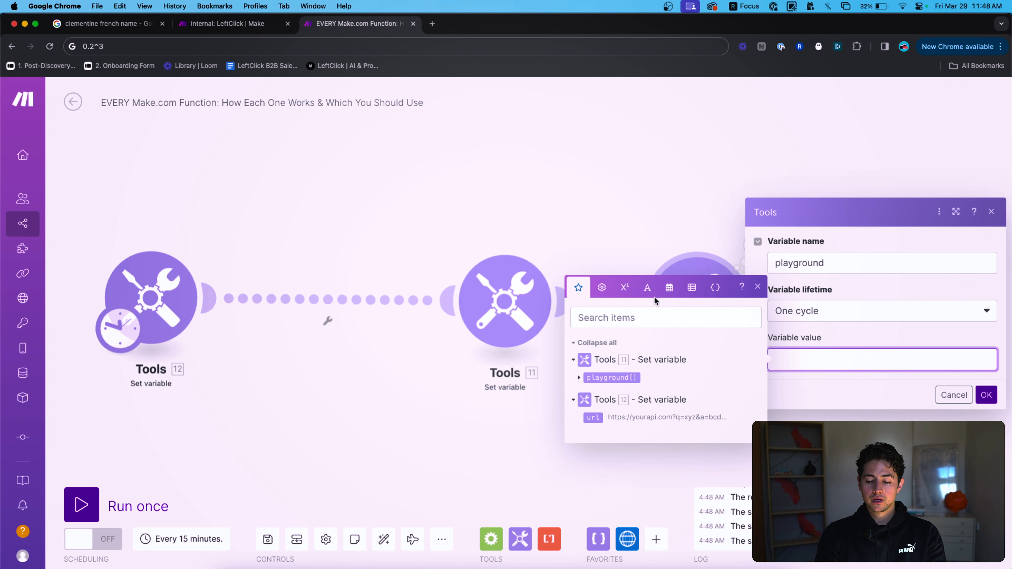
Set the playground value to formatDate(now;MM/DD/YYYY) and save it.
{"action": "left_click", "coordinate": [669, 287]}
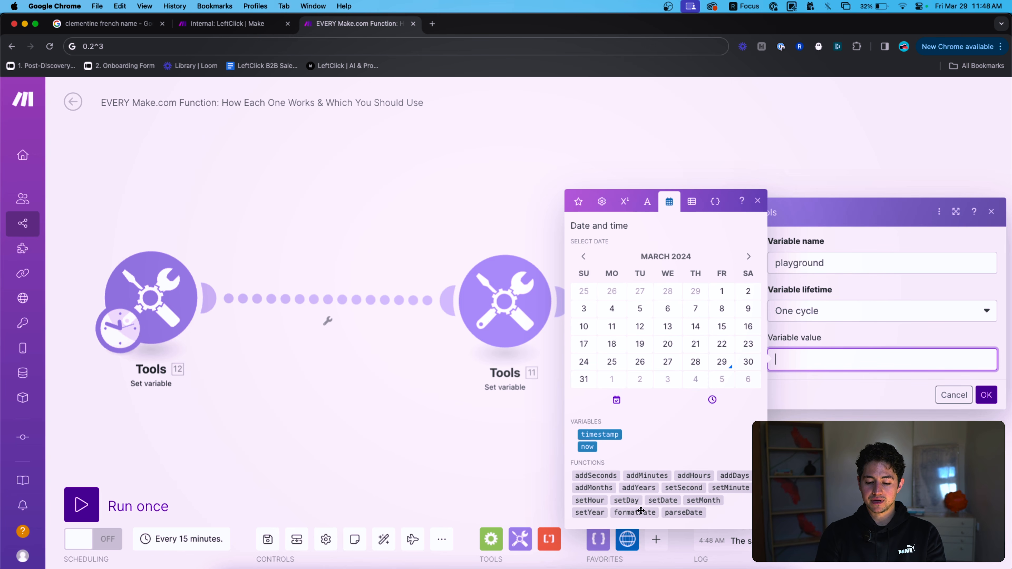
{"action": "mouse_move", "coordinate": [640, 511]}
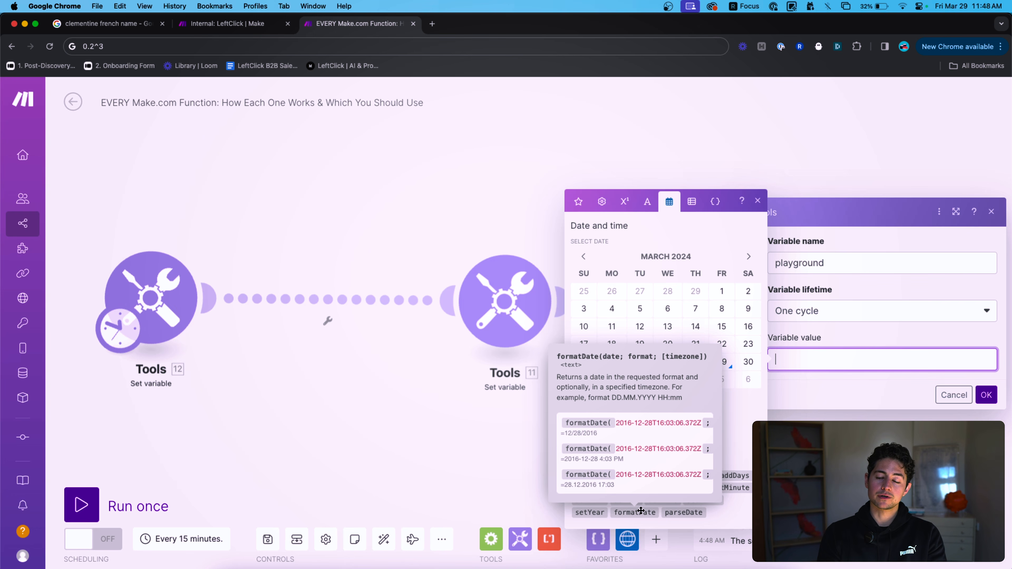
{"action": "type", "text": "formatDate("}
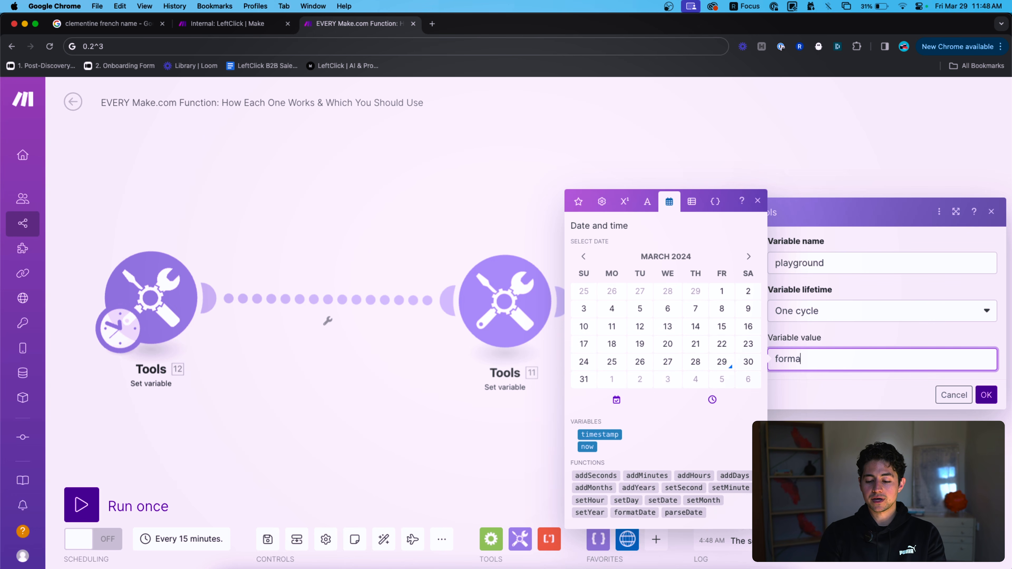
{"action": "left_click", "coordinate": [587, 446]}
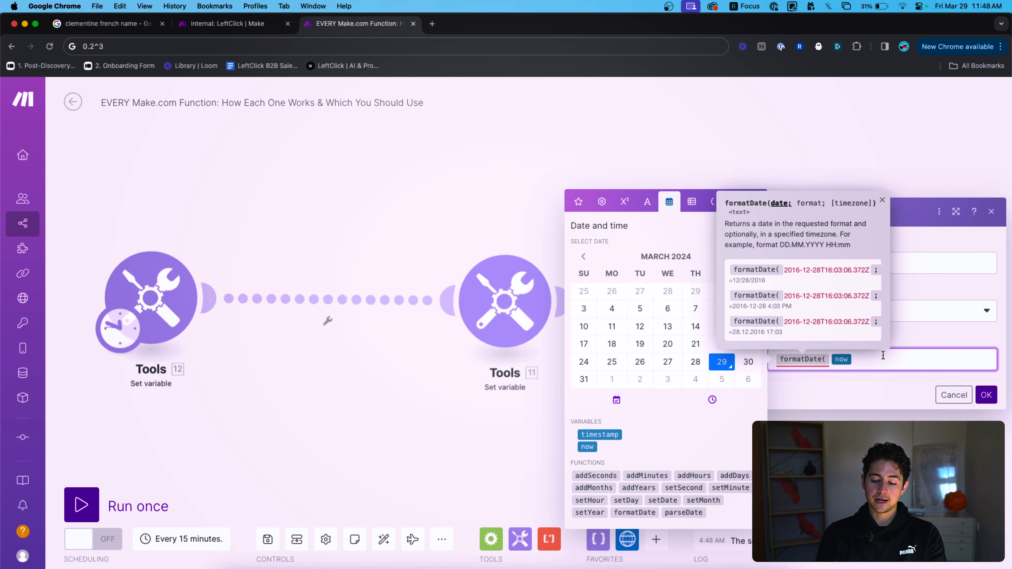
{"action": "type", "text": "; MM/DD/YYYY"}
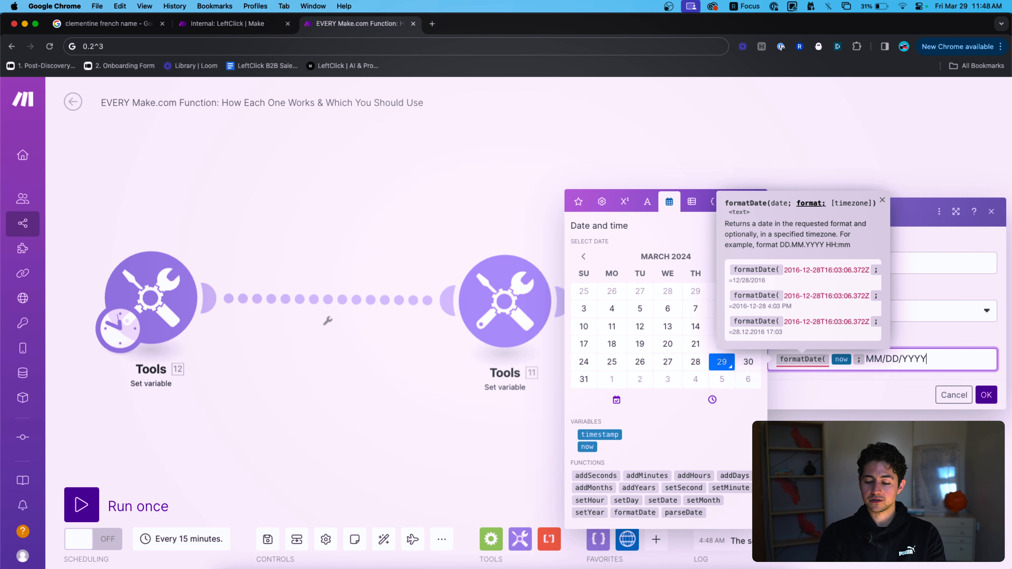
{"action": "type", "text": ")"}
{"action": "left_click", "coordinate": [985, 394]}
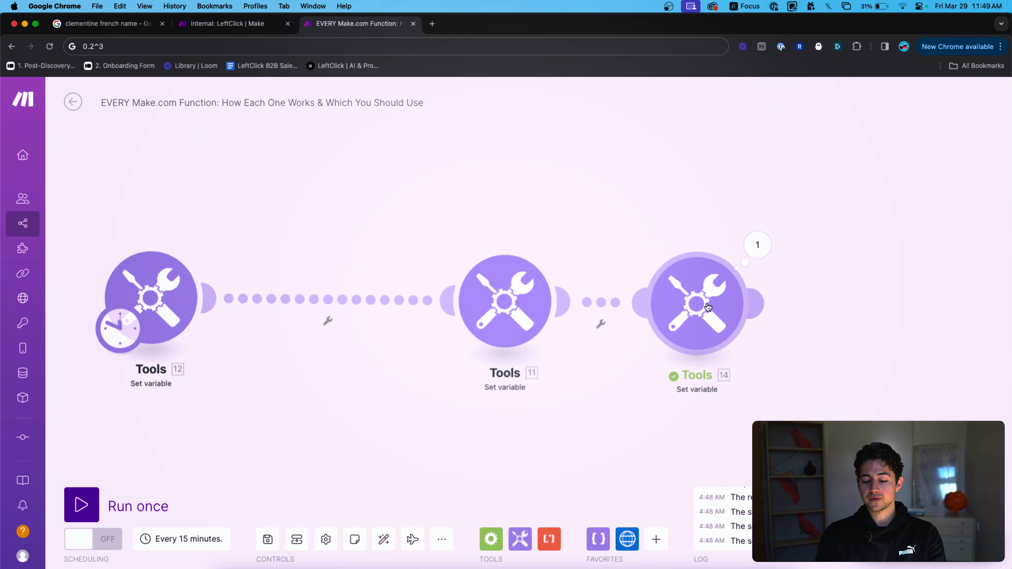
Run the third module alone and check that it outputs 03/29/2024.
{"action": "right_click", "coordinate": [711, 308]}
{"action": "left_click", "coordinate": [768, 333]}
{"action": "left_click", "coordinate": [751, 249]}
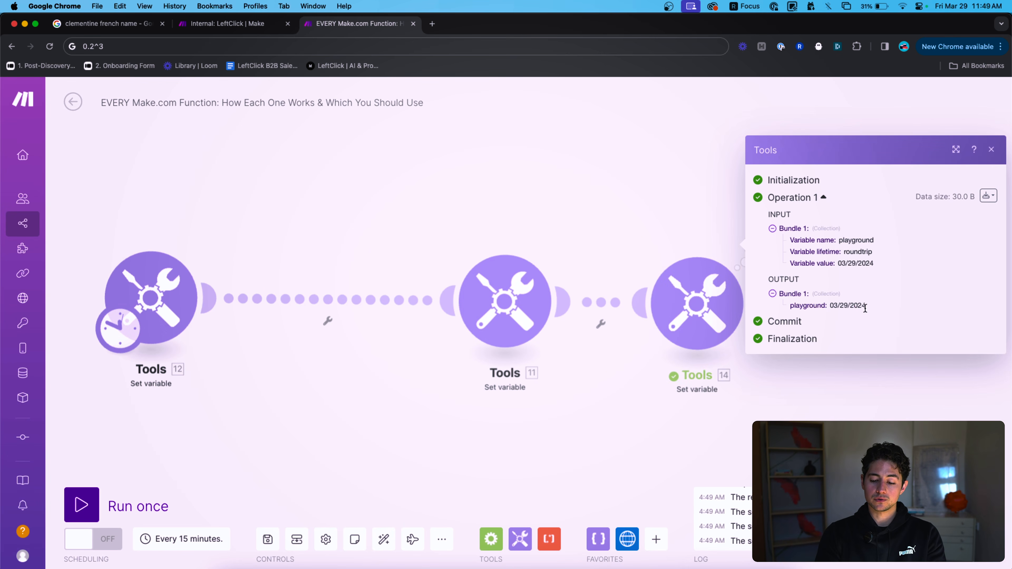
{"action": "scroll", "coordinate": [855, 307], "scroll_direction": "up", "scroll_amount": 5}
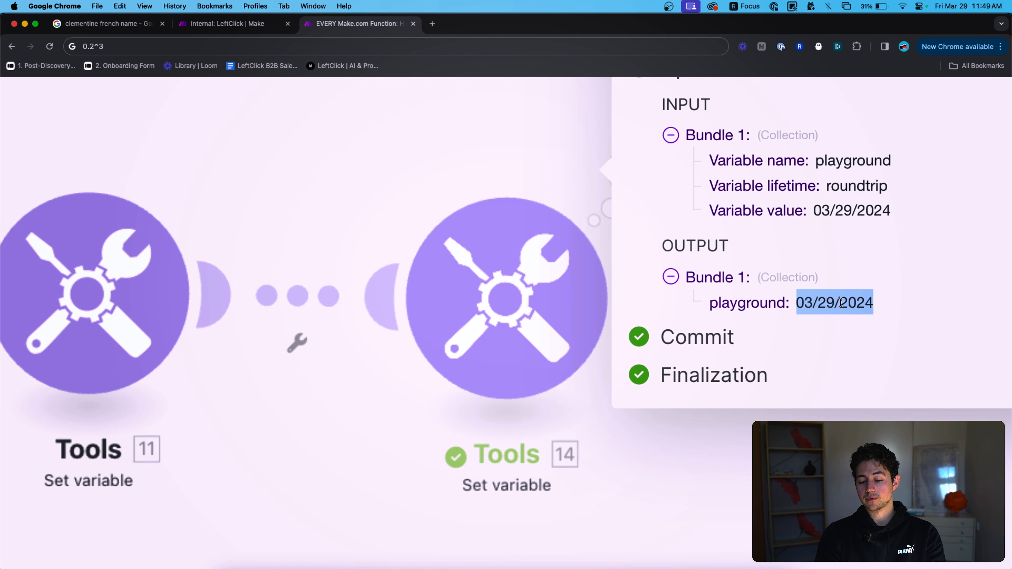
{"action": "scroll", "coordinate": [857, 303], "scroll_direction": "down", "scroll_amount": 5}
{"action": "left_click", "coordinate": [681, 242]}
Reopen the third module and delete the whole formatDate formula.
{"action": "left_click", "coordinate": [697, 299]}
{"action": "left_click", "coordinate": [967, 360]}
{"action": "key", "text": "super+a"}
{"action": "key", "text": "BackSpace"}
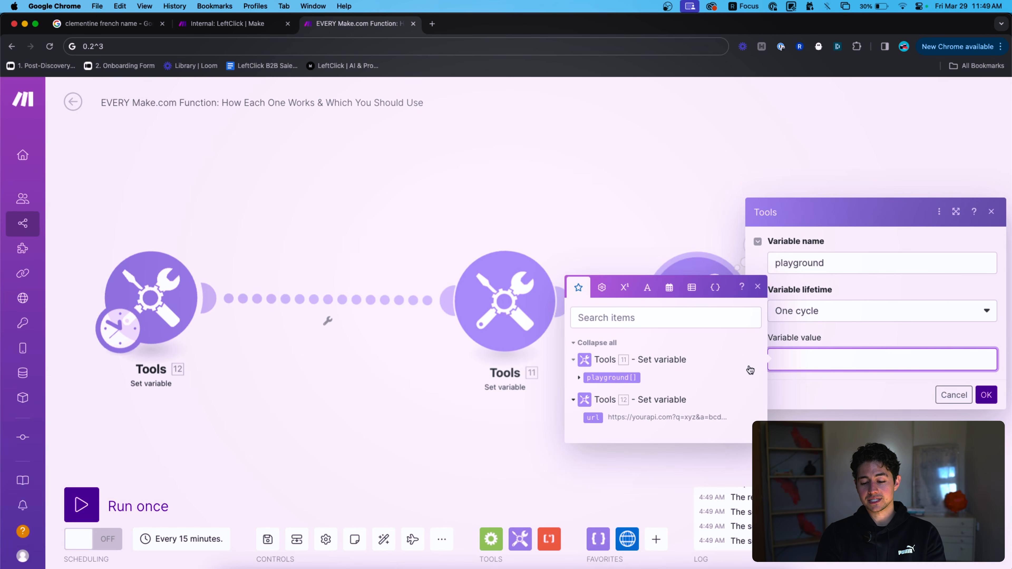
Set the value to parseDate(29/03/2024; DD/MM/YYYY), highlighting day, month and year, then save.
{"action": "left_click", "coordinate": [691, 286]}
{"action": "left_click", "coordinate": [670, 287]}
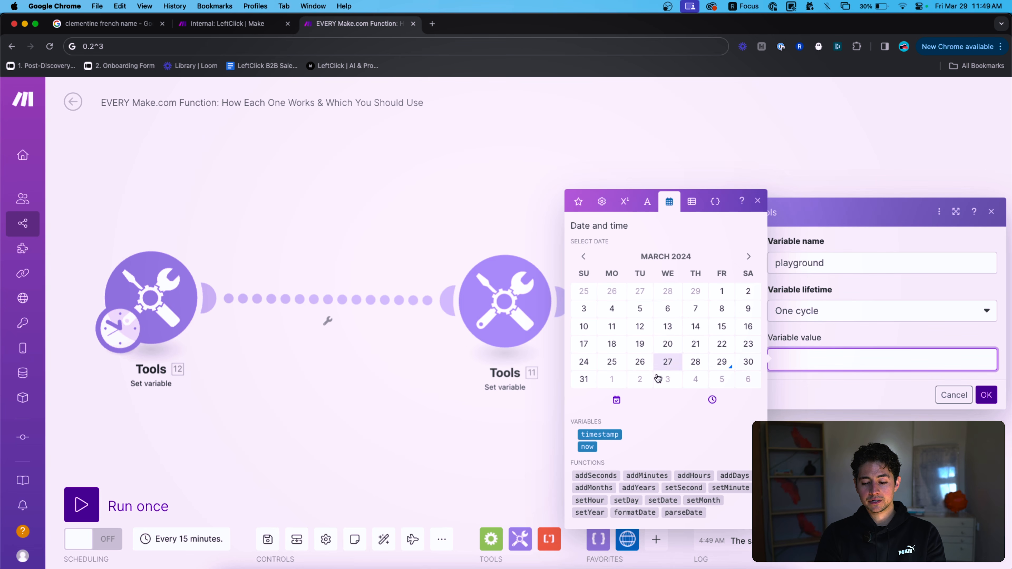
{"action": "left_click", "coordinate": [684, 512]}
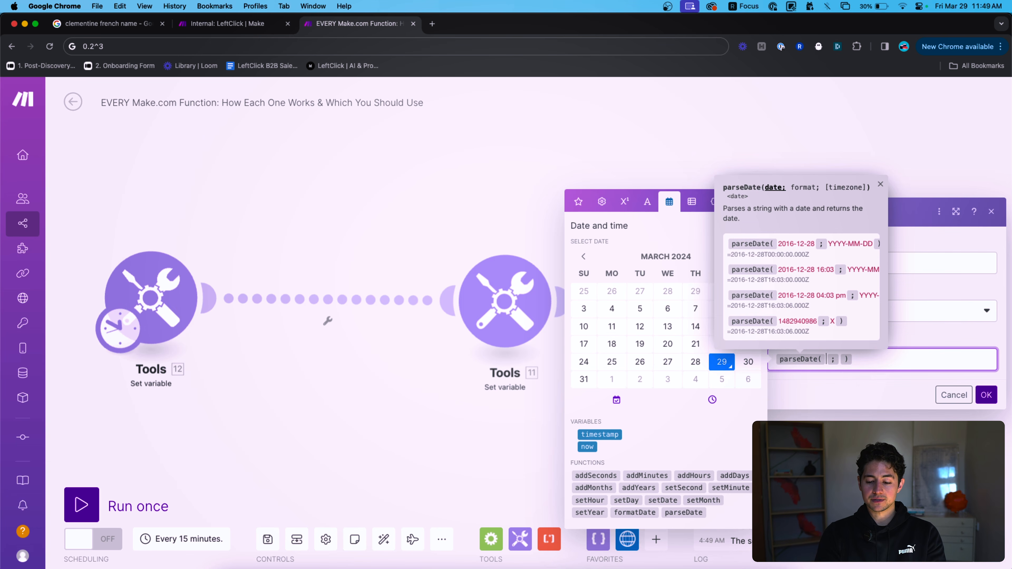
{"action": "type", "text": "29/03/"}
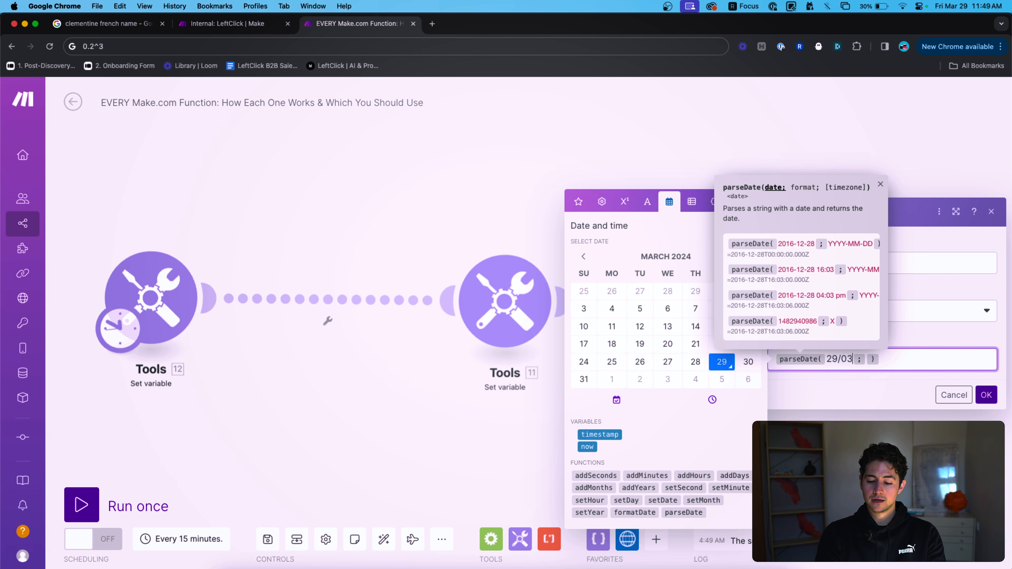
{"action": "type", "text": "2024"}
{"action": "key", "text": "Right"}
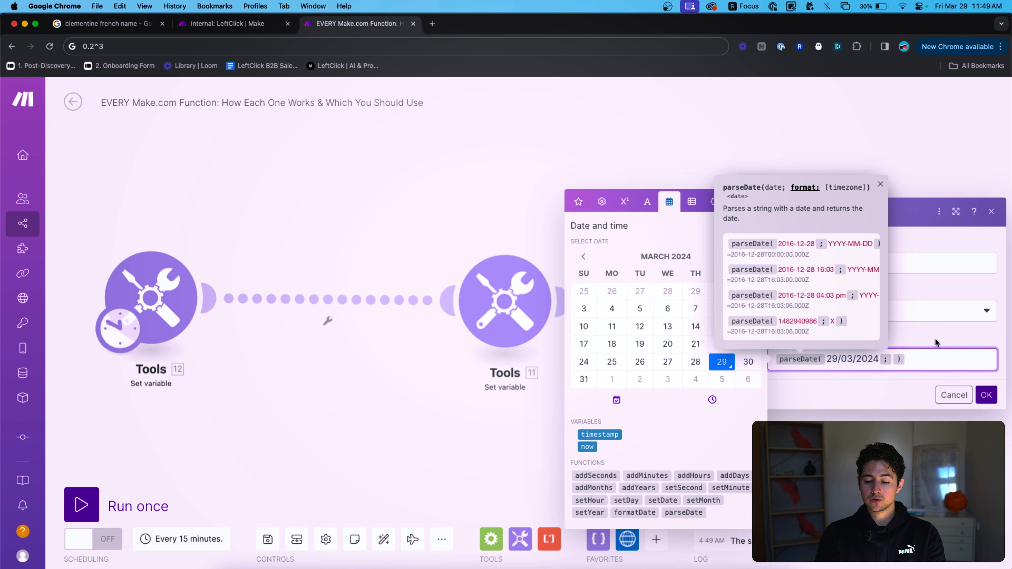
{"action": "type", "text": "DD/MM/YYYY"}
{"action": "double_click", "coordinate": [896, 355]}
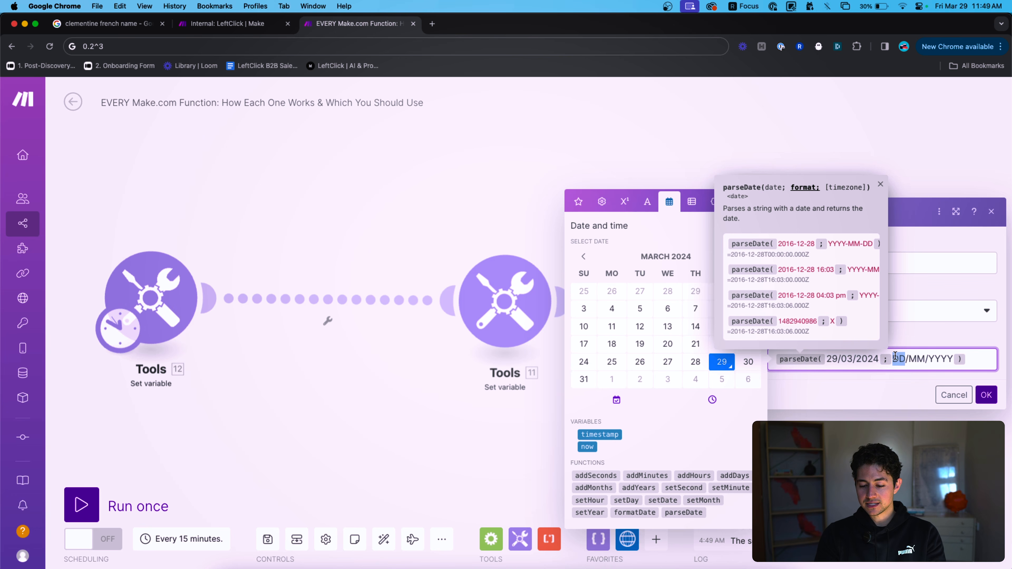
{"action": "left_click", "coordinate": [826, 358]}
{"action": "key", "text": "shift+Right"}
{"action": "key", "text": "Right"}
{"action": "key", "text": "shift+Right"}
{"action": "key", "text": "shift+Right"}
{"action": "key", "text": "Right"}
{"action": "key", "text": "Right"}
{"action": "key", "text": "shift+Right"}
{"action": "key", "text": "shift+Right"}
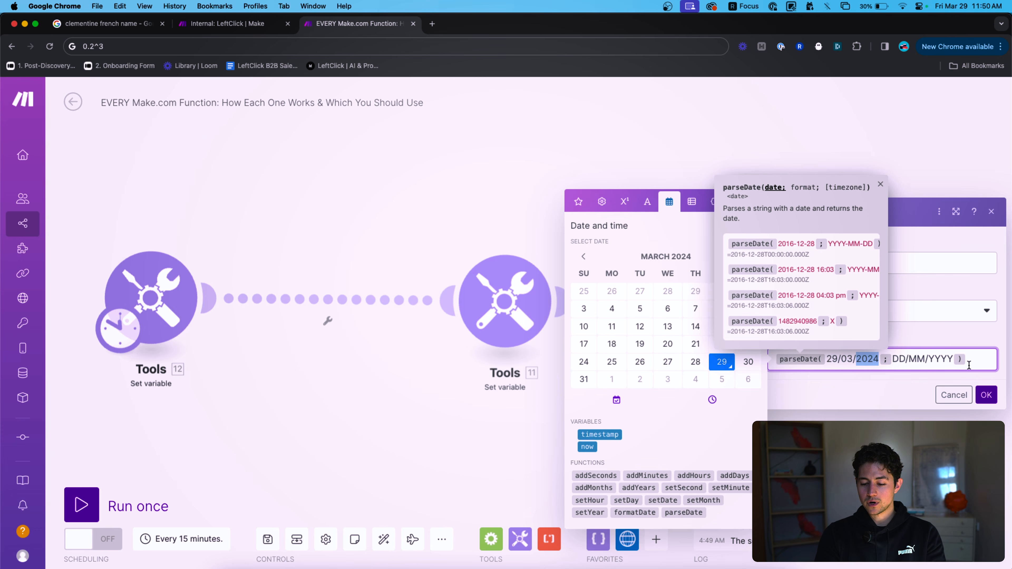
{"action": "left_click", "coordinate": [984, 401]}
Run the third module alone and view the output March 29, 2024 12:00 AM.
{"action": "right_click", "coordinate": [709, 302]}
{"action": "left_click", "coordinate": [768, 332]}
{"action": "left_click", "coordinate": [736, 268]}
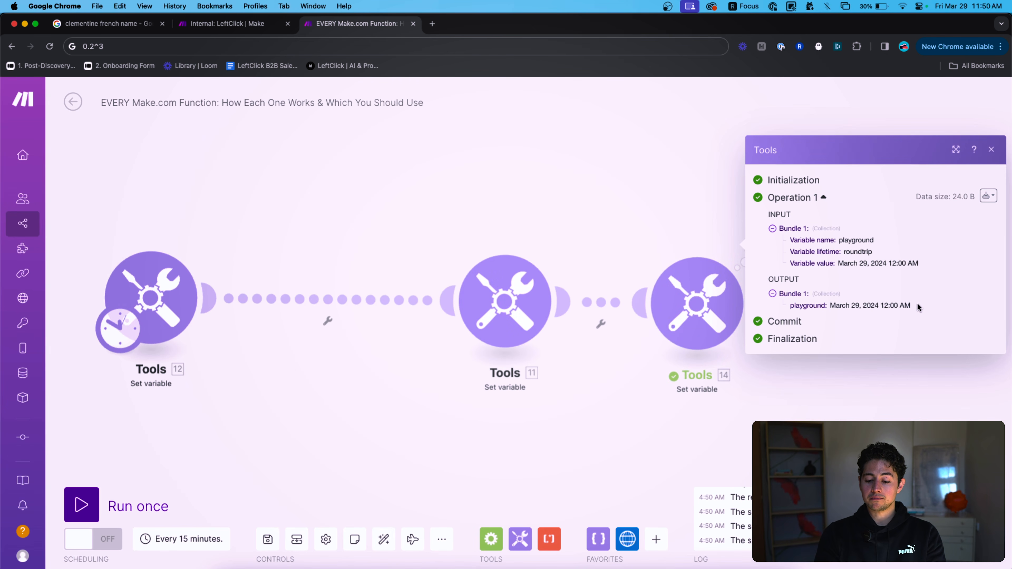
Wrap the parsed date in addDays(...;3) and save the value.
{"action": "left_click_drag", "start_coordinate": [916, 306], "coordinate": [837, 303]}
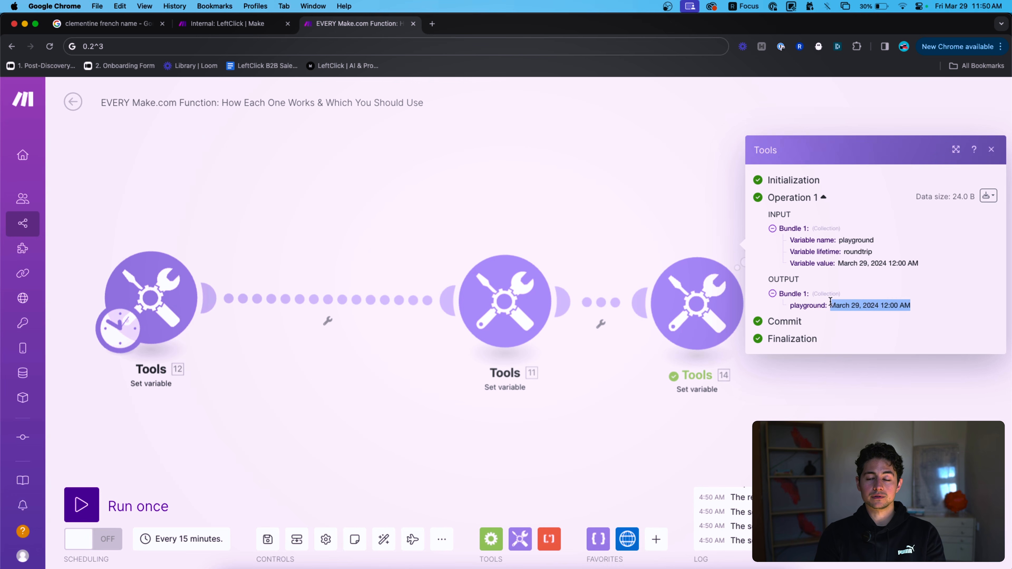
{"action": "left_click", "coordinate": [702, 304]}
{"action": "left_click", "coordinate": [971, 359]}
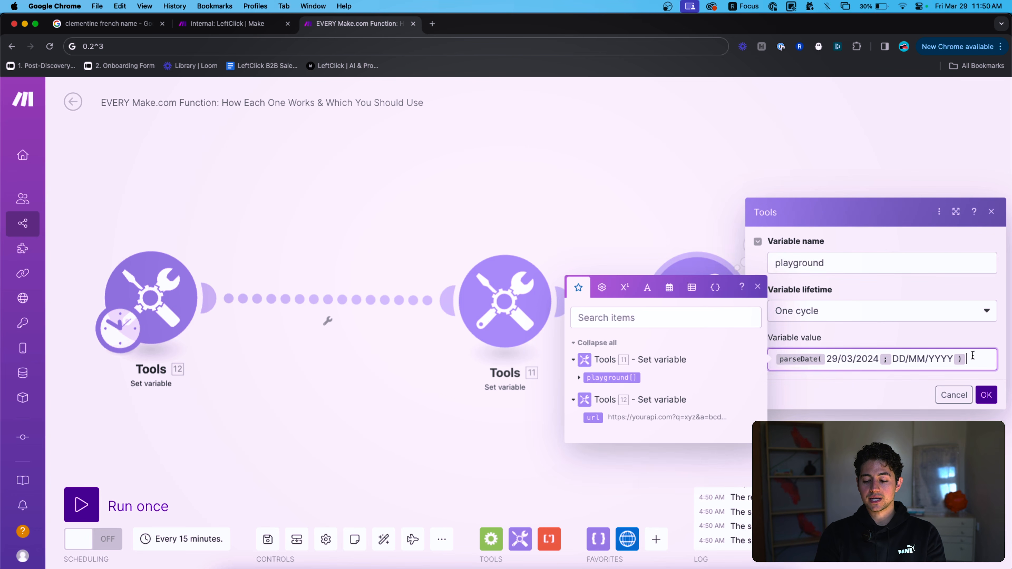
{"action": "type", "text": "addDays("}
{"action": "key", "text": "Down"}
{"action": "type", "text": ";3)"}
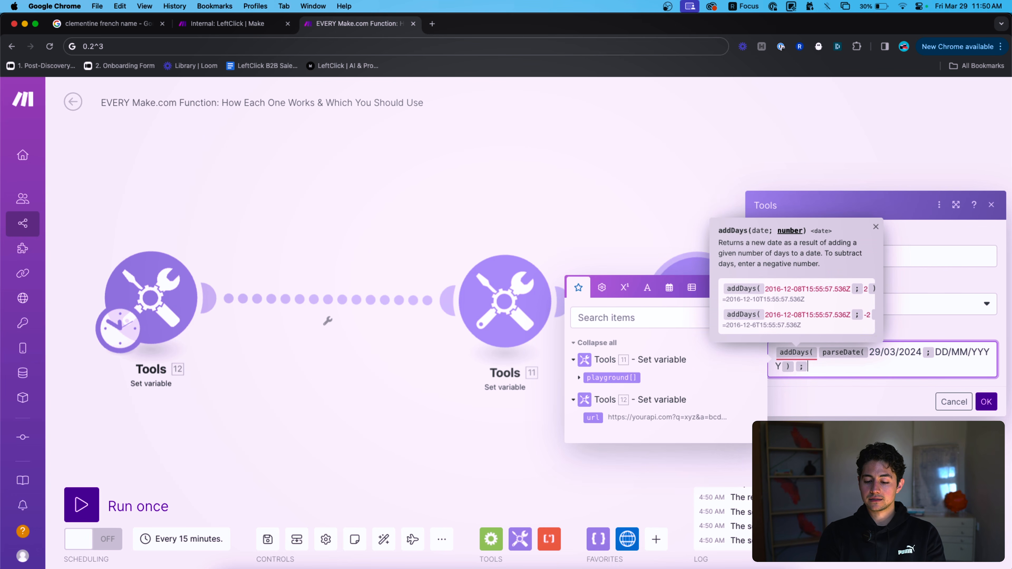
{"action": "left_click", "coordinate": [986, 400]}
Run the third module alone and view the date shifted by 3 days.
{"action": "right_click", "coordinate": [702, 288]}
{"action": "left_click", "coordinate": [734, 321]}
{"action": "left_click", "coordinate": [753, 251]}
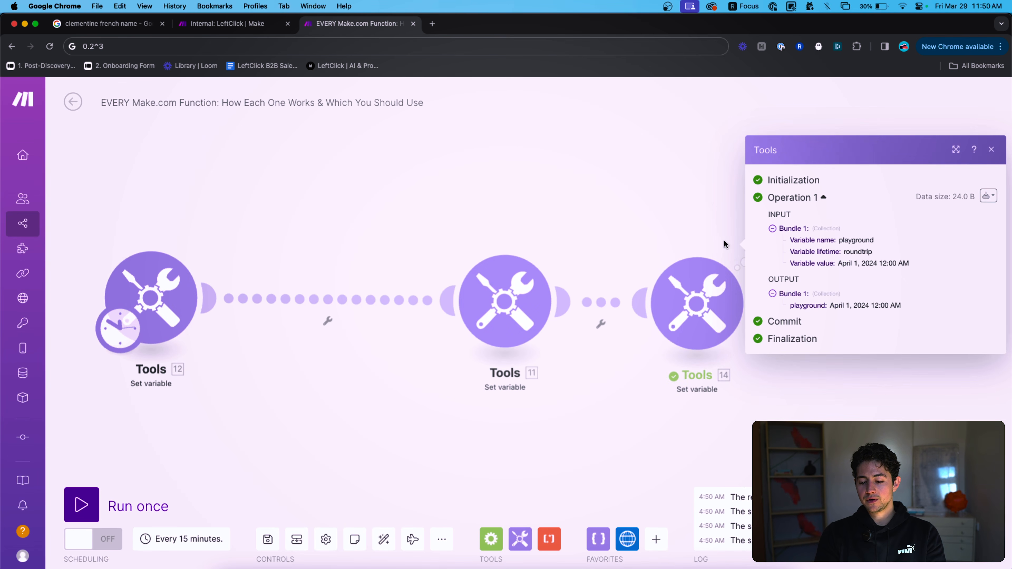
Wrap the formula in formatDate(...;DD/MM/YYYY) and save it.
{"action": "left_click", "coordinate": [714, 293]}
{"action": "left_click", "coordinate": [856, 356]}
{"action": "key", "text": "super+a"}
{"action": "key", "text": "Left"}
{"action": "type", "text": "formatDate("}
{"action": "key", "text": "super+a"}
{"action": "key", "text": "Right"}
{"action": "type", "text": ";DD"}
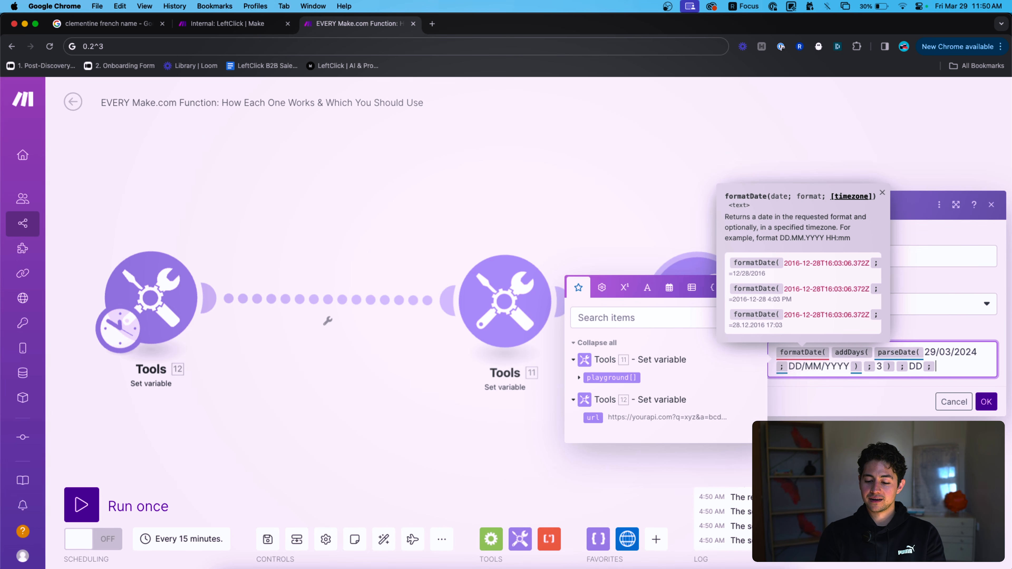
{"action": "type", "text": "/MM/YYY"}
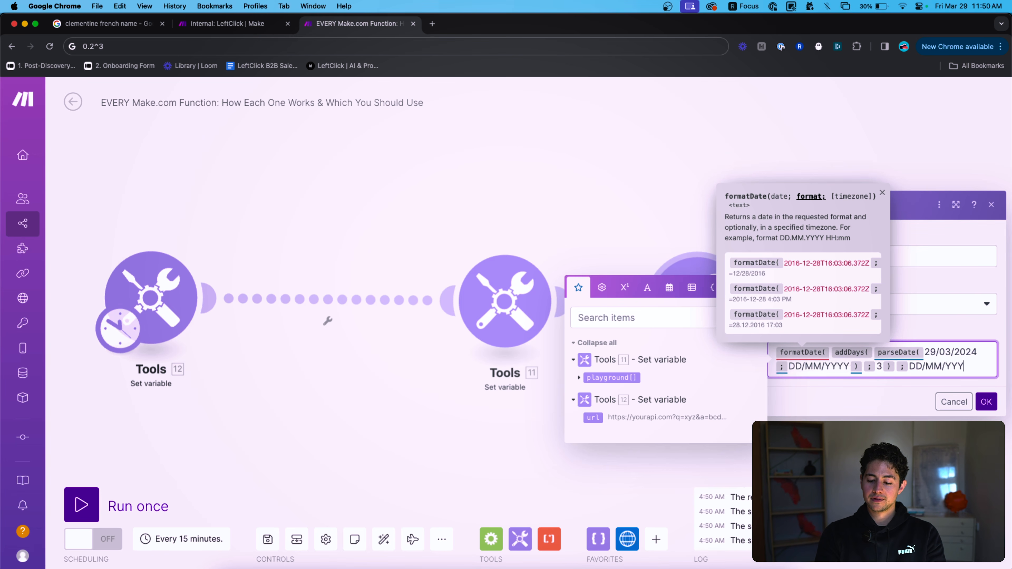
{"action": "type", "text": "Y"}
{"action": "left_click", "coordinate": [986, 401]}
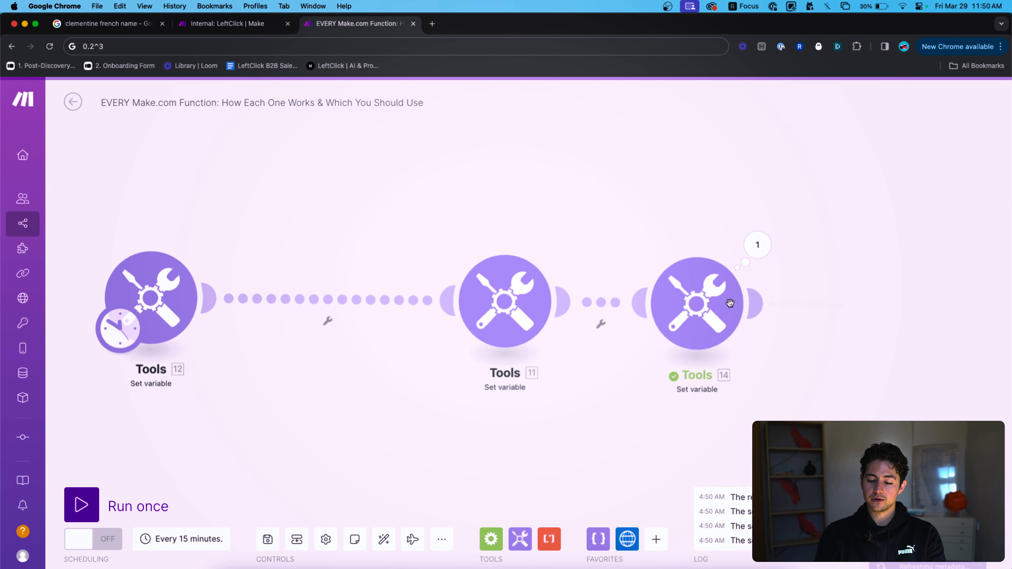
Run Tools 14 only, check the output 01/04/2024, and reopen its settings.
{"action": "right_click", "coordinate": [705, 294]}
{"action": "left_click", "coordinate": [728, 322]}
{"action": "left_click", "coordinate": [758, 245]}
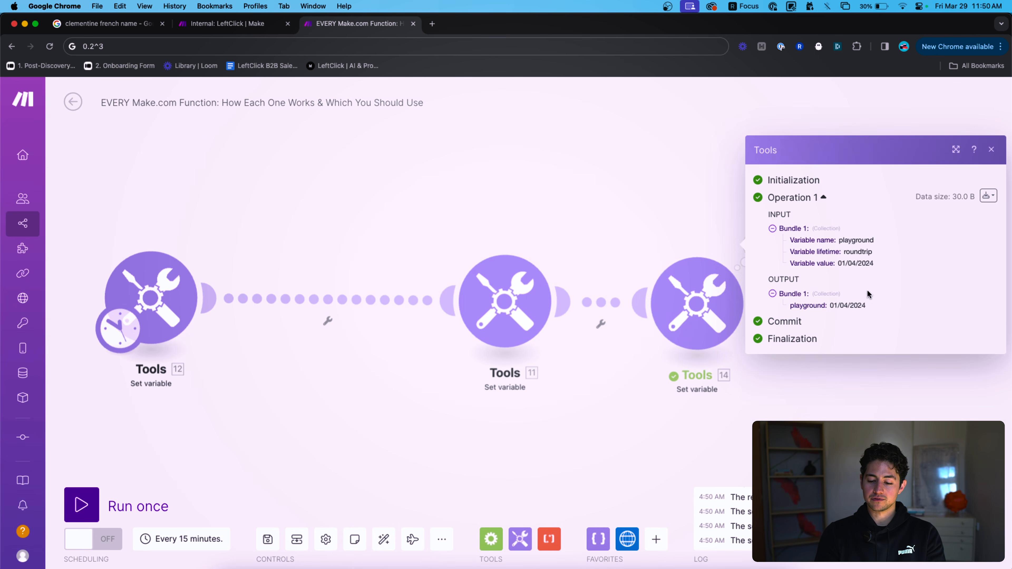
{"action": "left_click", "coordinate": [714, 315]}
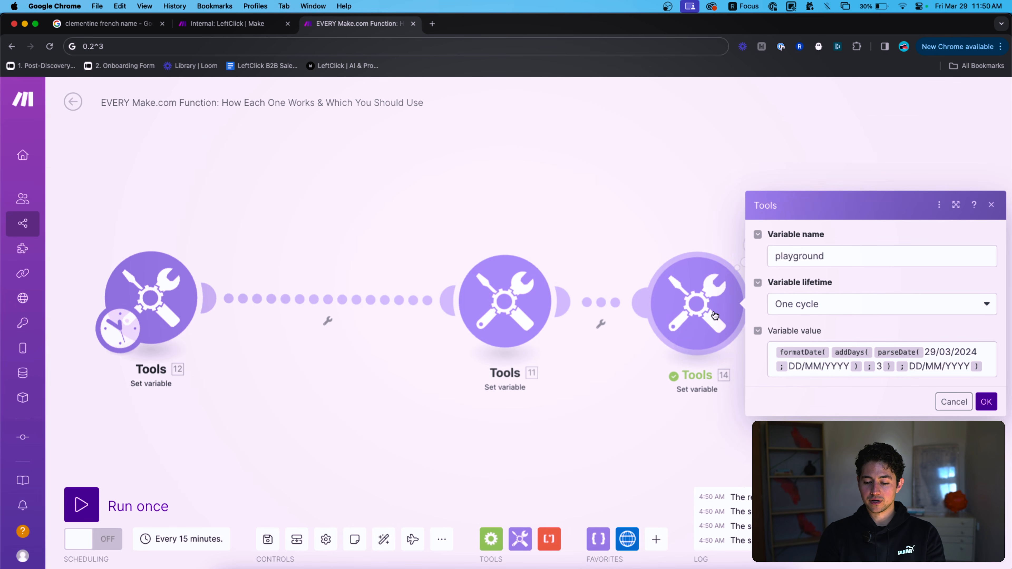
Delete the date formula, try inserting 5 March 2024 from the calendar, remove it, and close settings.
{"action": "left_click", "coordinate": [977, 351]}
{"action": "key", "text": "ctrl+a"}
{"action": "key", "text": "BackSpace"}
{"action": "left_click", "coordinate": [662, 298]}
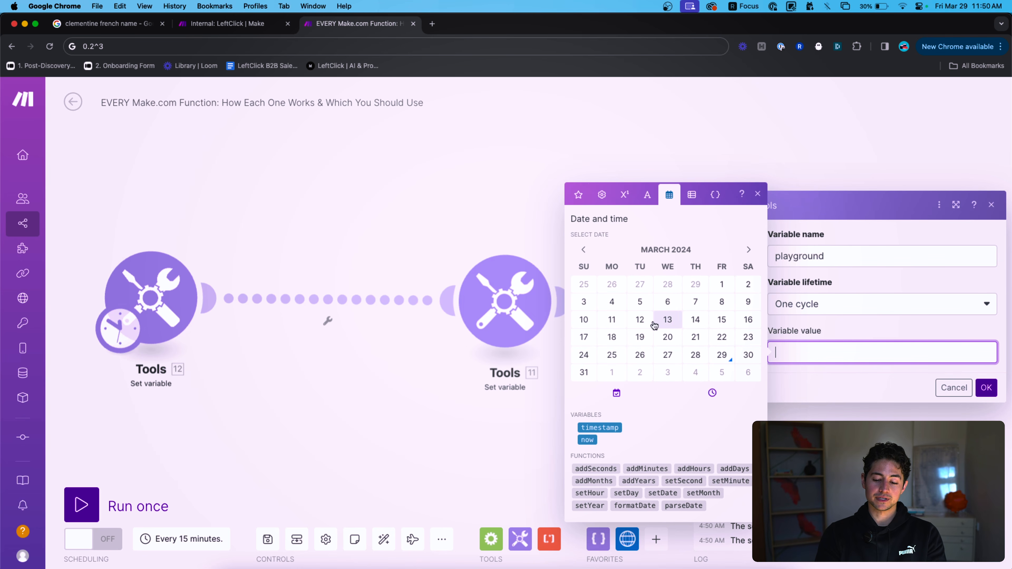
{"action": "left_click", "coordinate": [640, 303]}
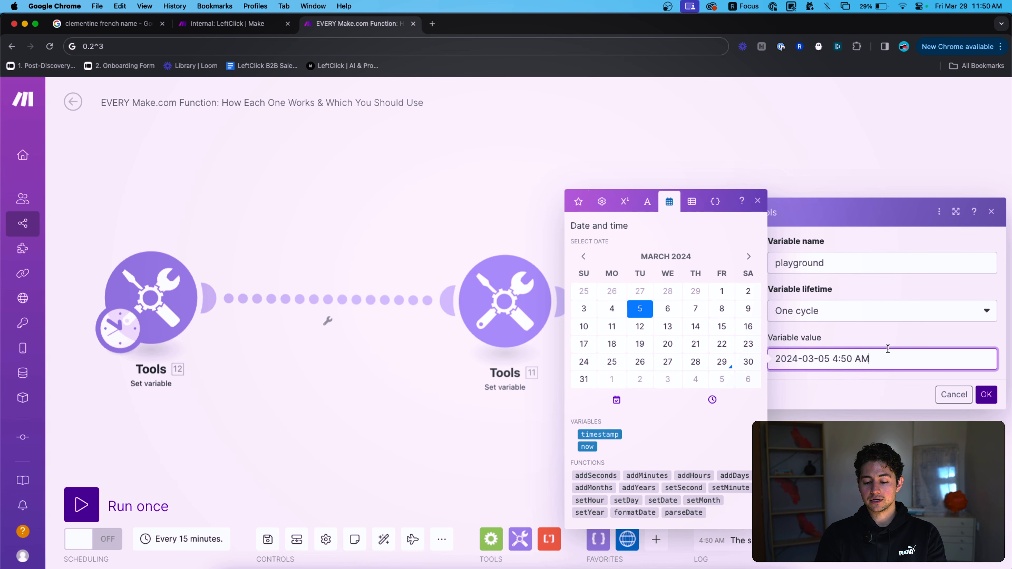
{"action": "left_click_drag", "start_coordinate": [893, 366], "coordinate": [733, 369]}
{"action": "key", "text": "BackSpace"}
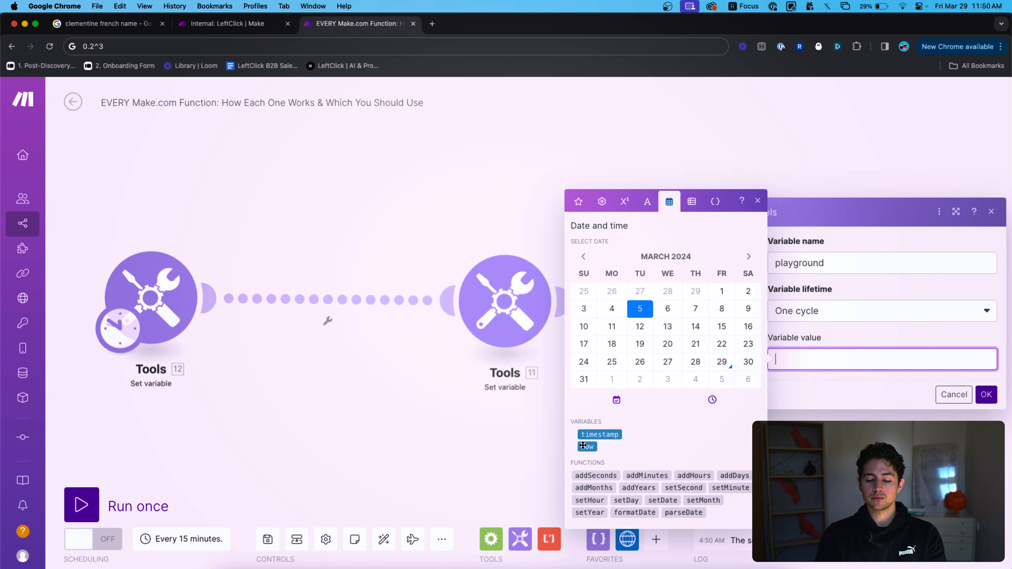
{"action": "left_click", "coordinate": [981, 394]}
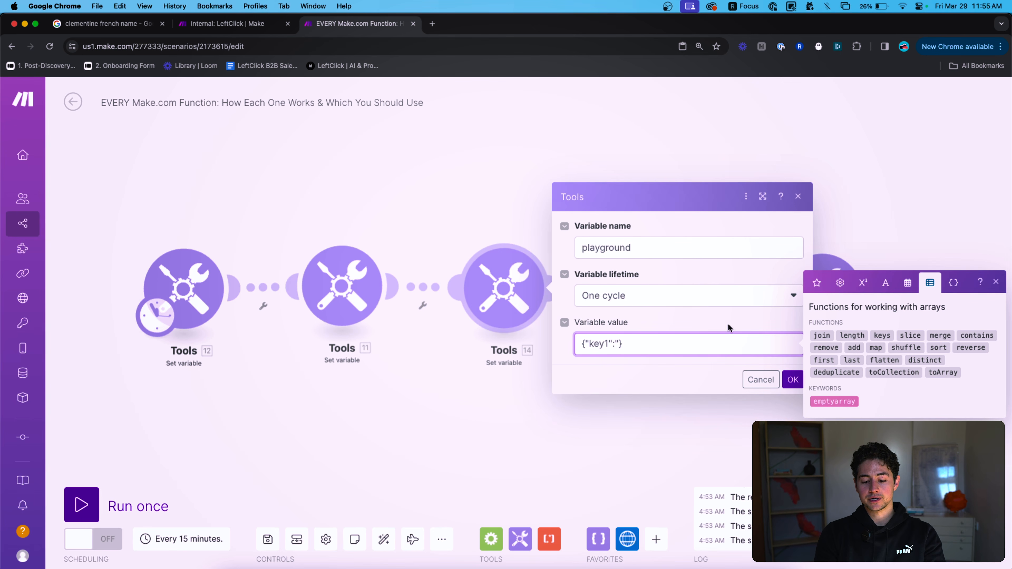
Replace the {"key1":""} value with ["item1","item2","item3"] and save Tools 14.
{"action": "key", "text": "super+a"}
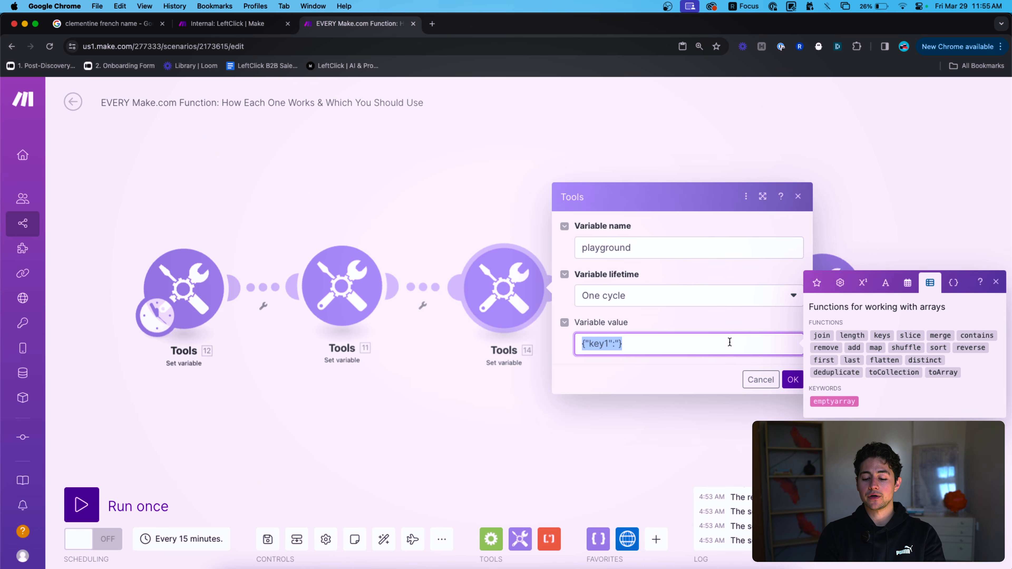
{"action": "left_click", "coordinate": [729, 342]}
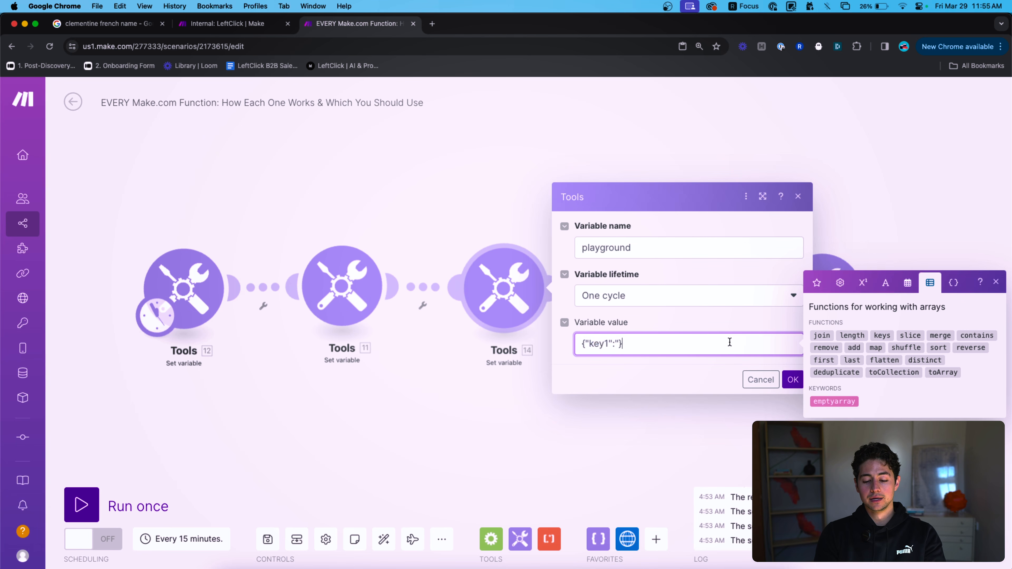
{"action": "key", "text": "super+a"}
{"action": "key", "text": "BackSpace"}
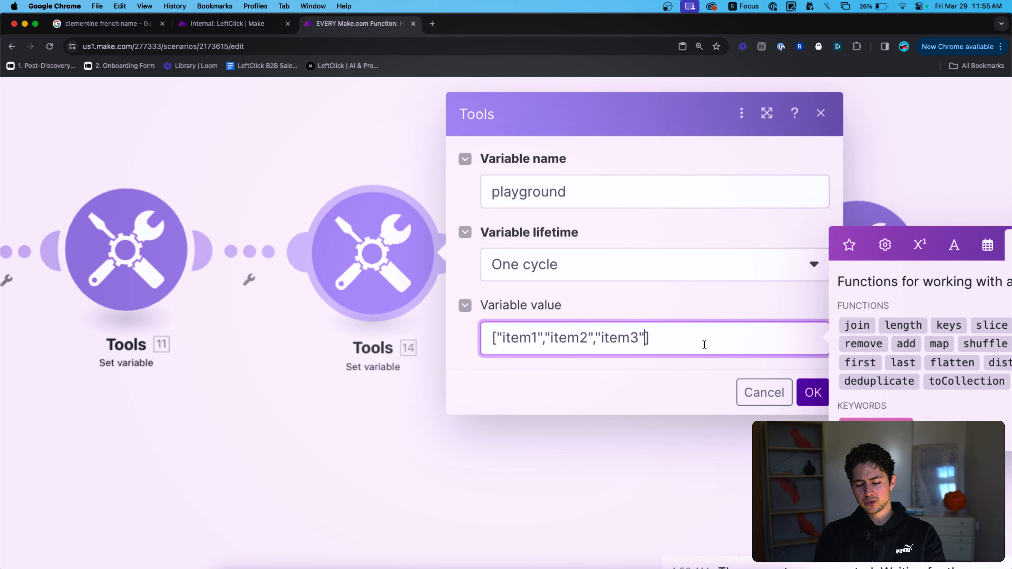
{"action": "left_click_drag", "start_coordinate": [721, 348], "coordinate": [560, 347]}
{"action": "key", "text": "super+c"}
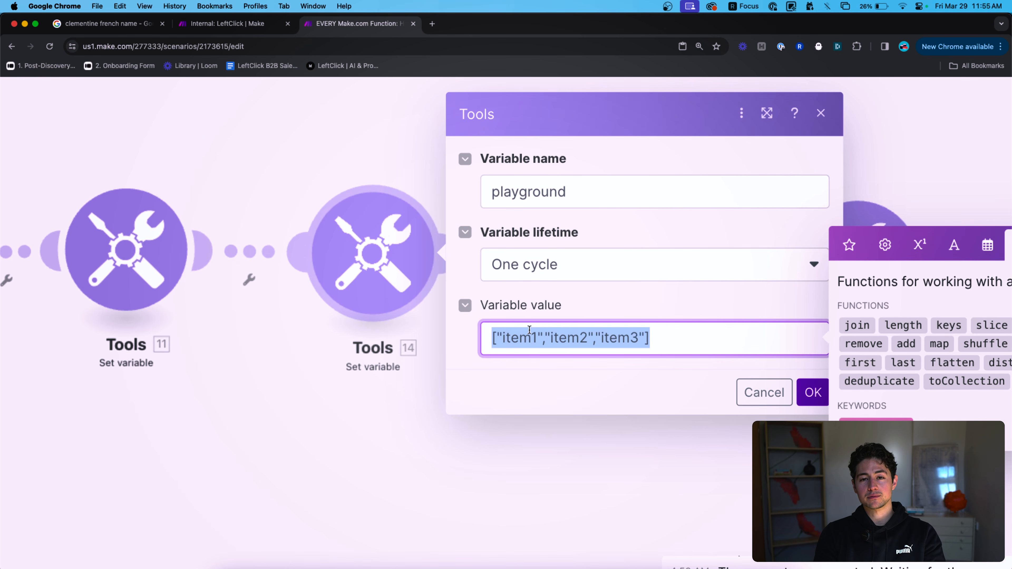
{"action": "left_click", "coordinate": [701, 344]}
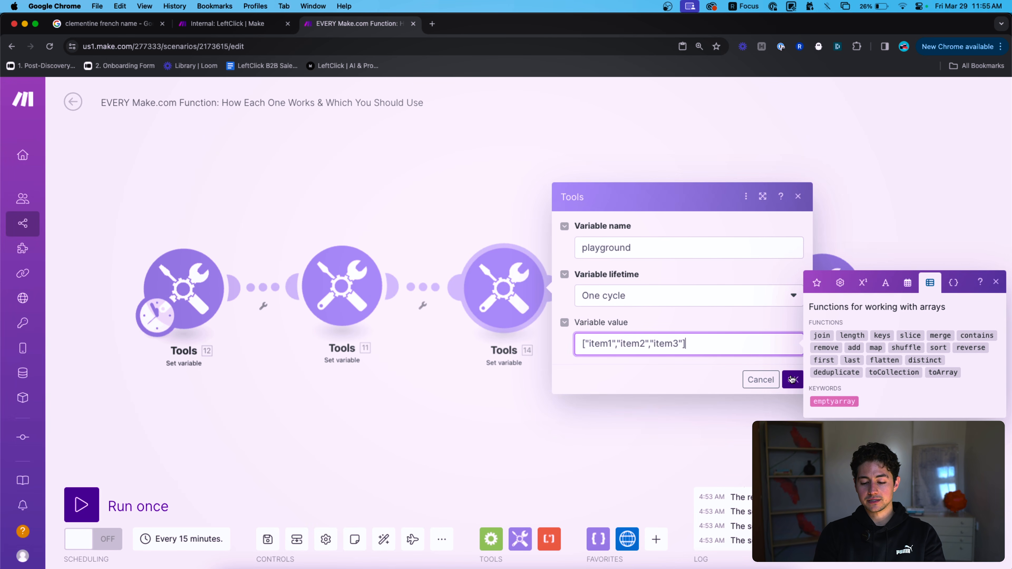
{"action": "left_click", "coordinate": [792, 379]}
Set JSON 16's JSON string to {"array":["item1","item2","item3"]} and save it.
{"action": "left_click", "coordinate": [662, 290]}
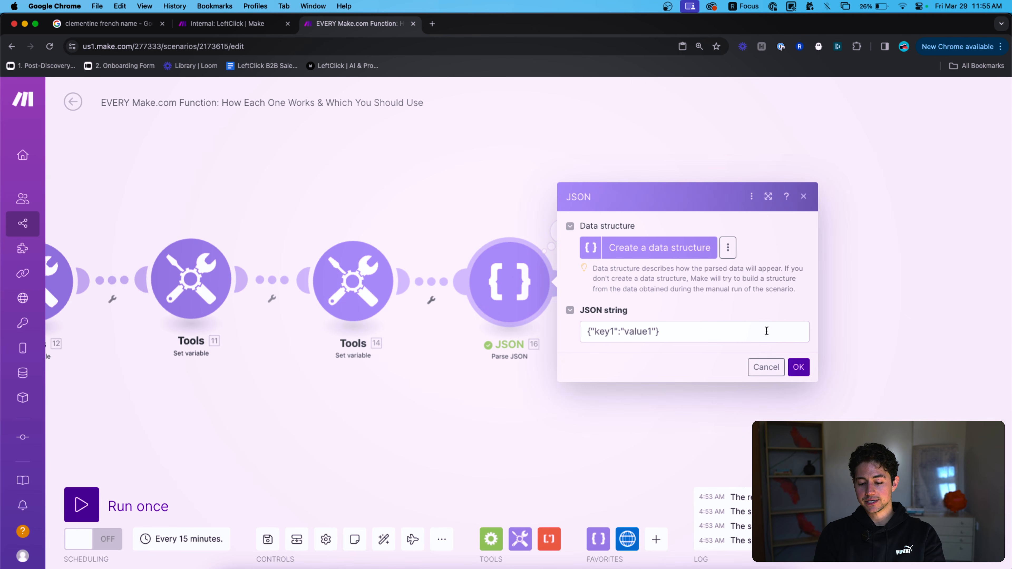
{"action": "left_click", "coordinate": [770, 334]}
{"action": "key", "text": "super+a"}
{"action": "key", "text": "super+v"}
{"action": "key", "text": "super+a"}
{"action": "key", "text": "Left"}
{"action": "type", "text": "{"}
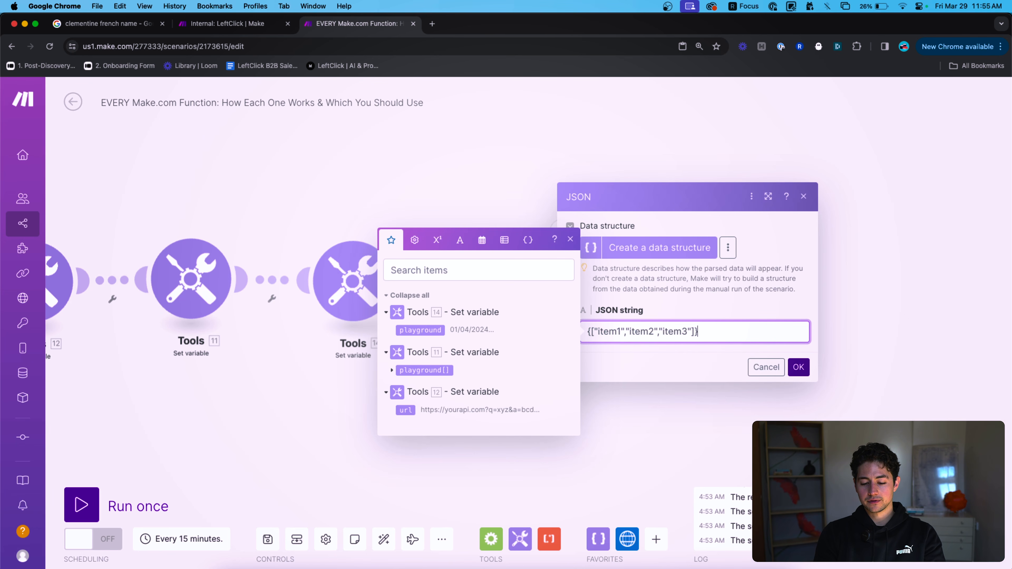
{"action": "type", "text": "\"array\":"}
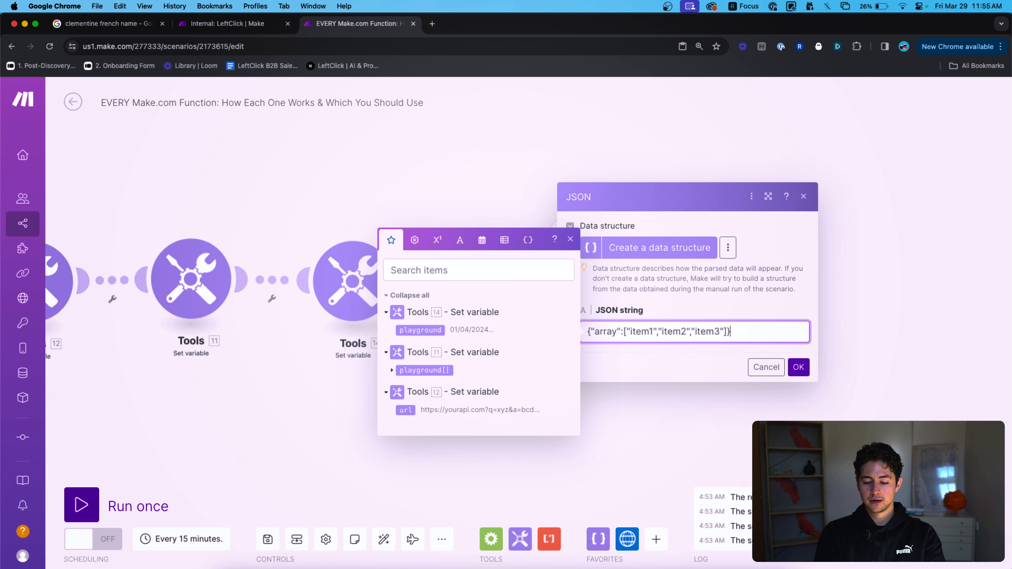
{"action": "left_click", "coordinate": [797, 370]}
Run the JSON module alone and inspect the parsed array of item1, item2 and item3.
{"action": "right_click", "coordinate": [523, 283]}
{"action": "left_click", "coordinate": [577, 315]}
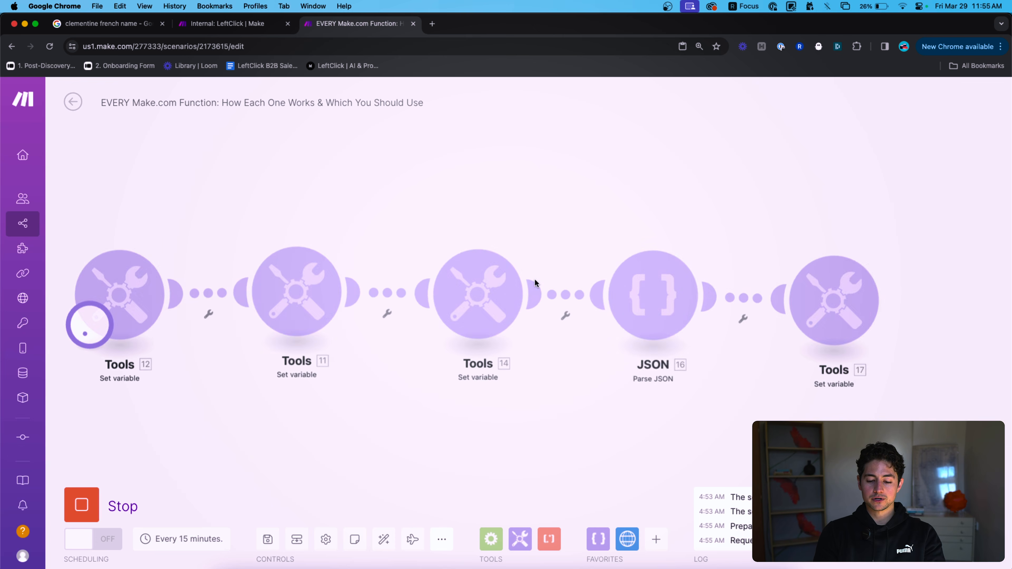
{"action": "left_click", "coordinate": [769, 239]}
{"action": "left_click", "coordinate": [803, 290]}
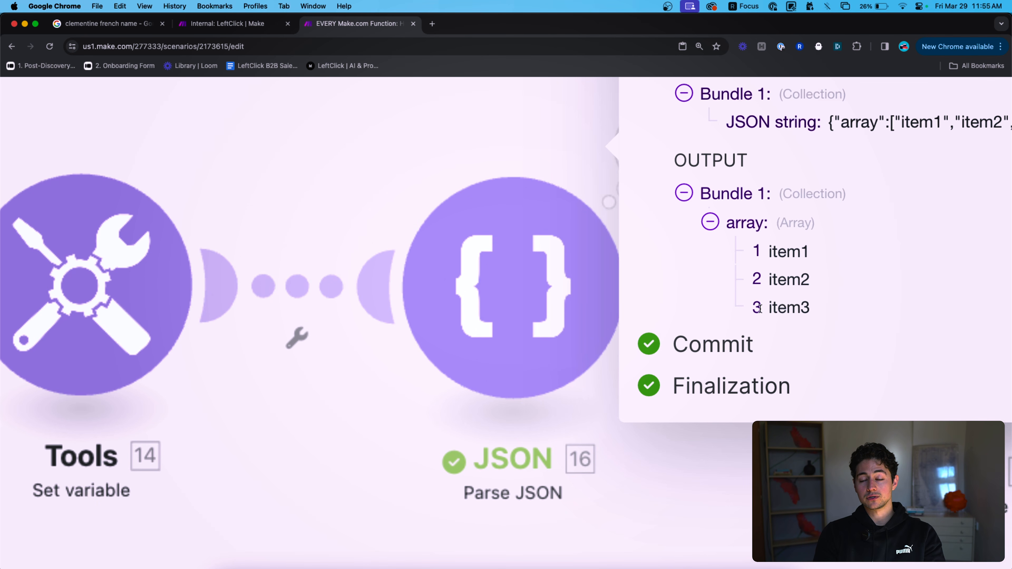
{"action": "scroll", "coordinate": [760, 309], "scroll_direction": "down", "scroll_amount": 5}
{"action": "left_click", "coordinate": [712, 229]}
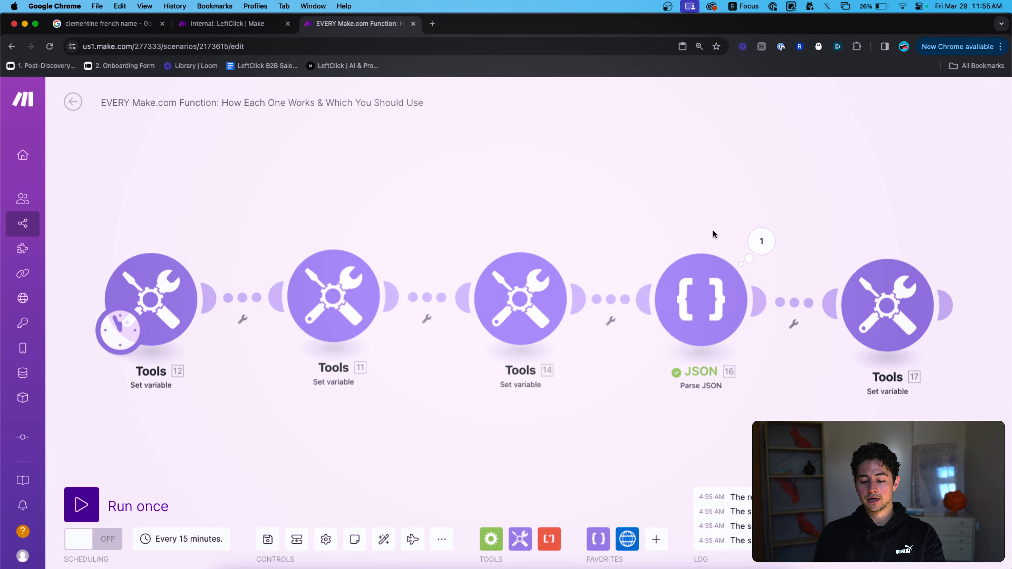
Review Tools 17's value field and the JSON 16 module's settings and parsed output.
{"action": "left_click", "coordinate": [895, 289]}
{"action": "left_click", "coordinate": [755, 357]}
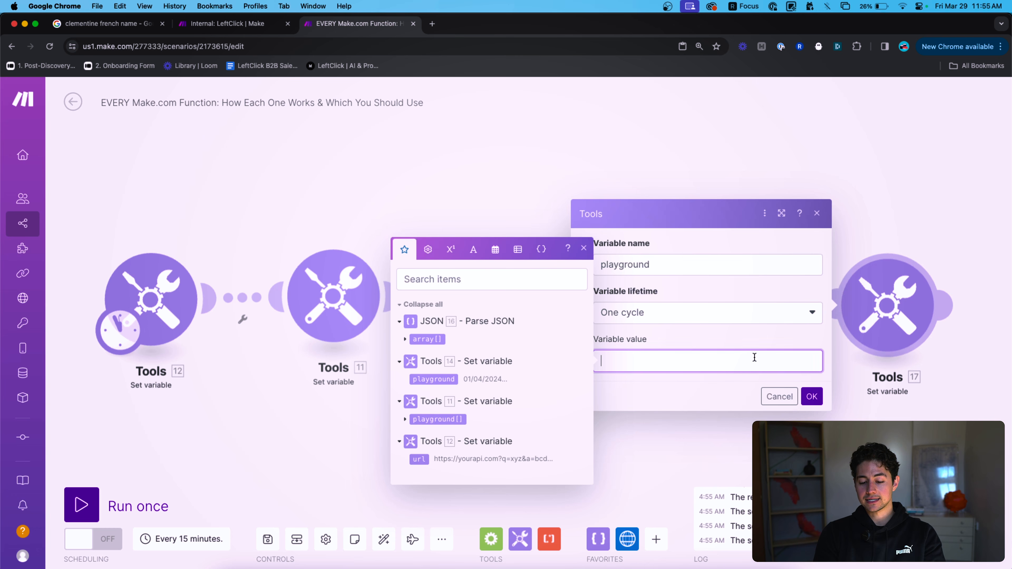
{"action": "left_click", "coordinate": [406, 339]}
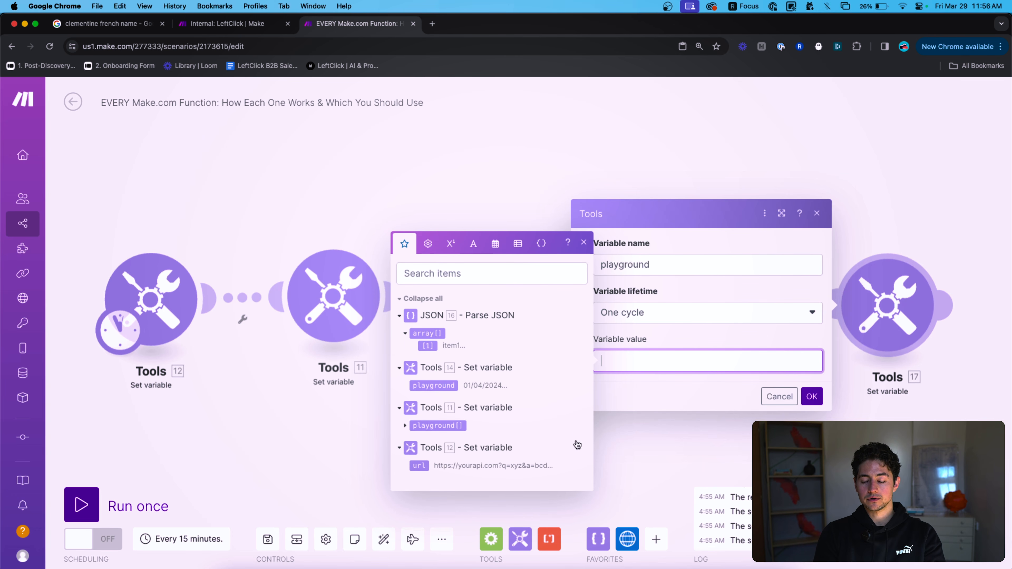
{"action": "left_click", "coordinate": [781, 396]}
{"action": "left_click_drag", "start_coordinate": [820, 367], "coordinate": [654, 348]}
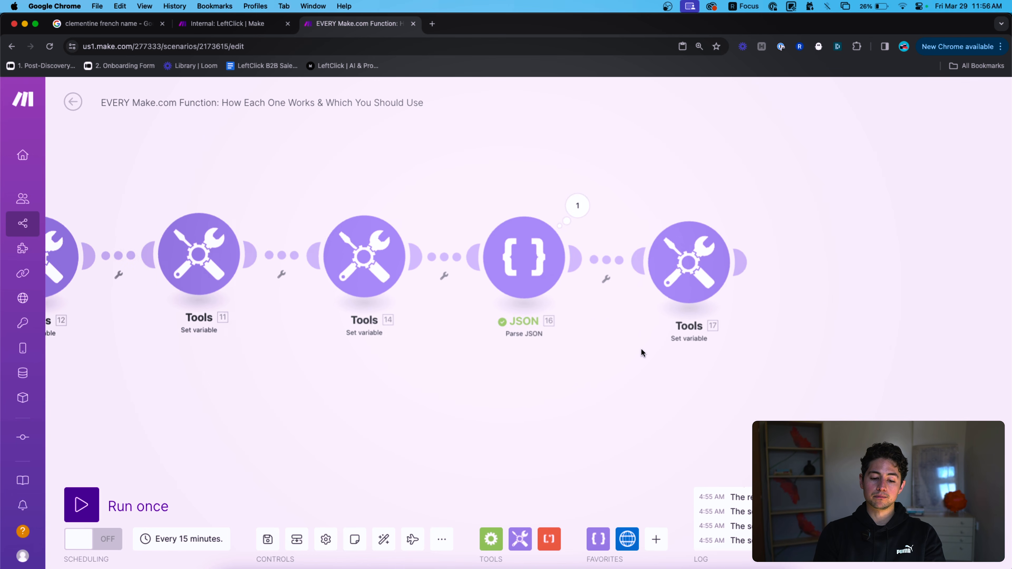
{"action": "left_click", "coordinate": [527, 257]}
{"action": "left_click", "coordinate": [754, 307]}
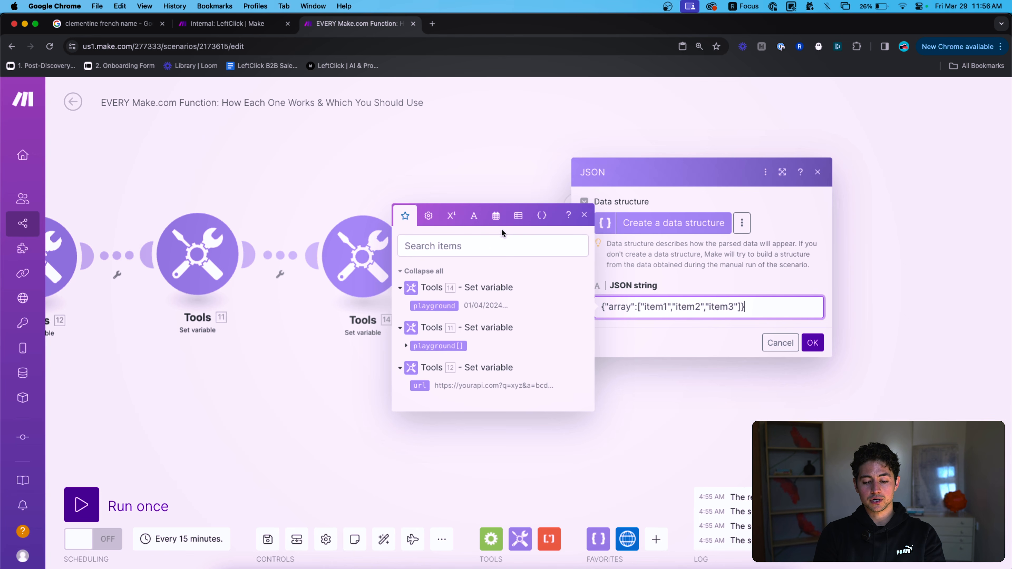
{"action": "left_click", "coordinate": [518, 216]}
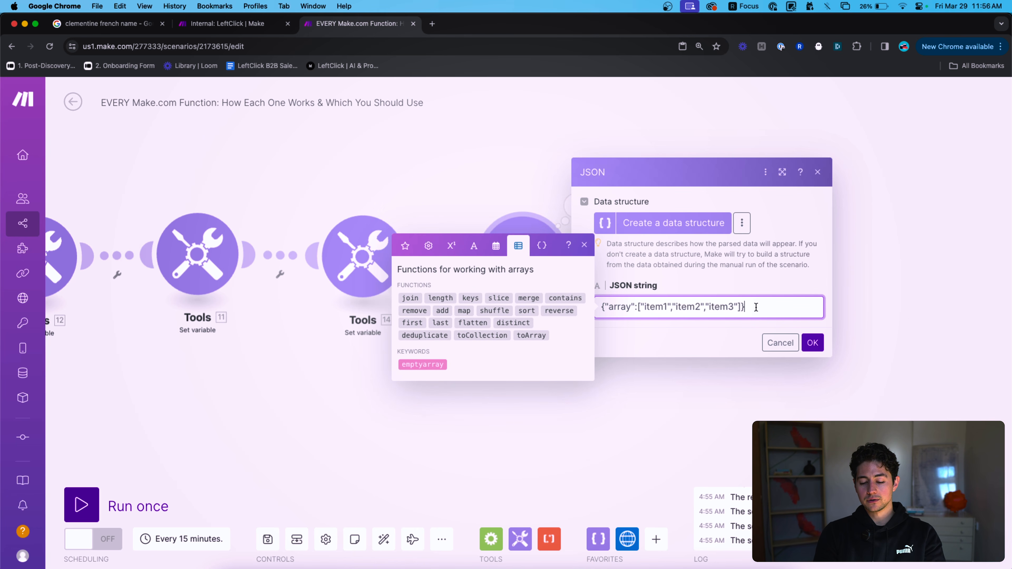
{"action": "left_click", "coordinate": [574, 205]}
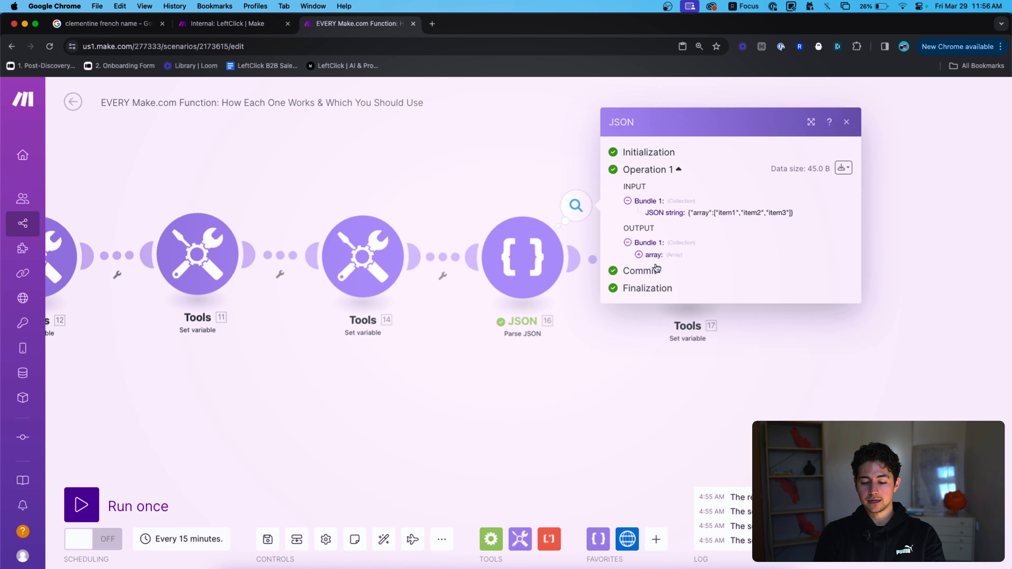
{"action": "left_click", "coordinate": [653, 259]}
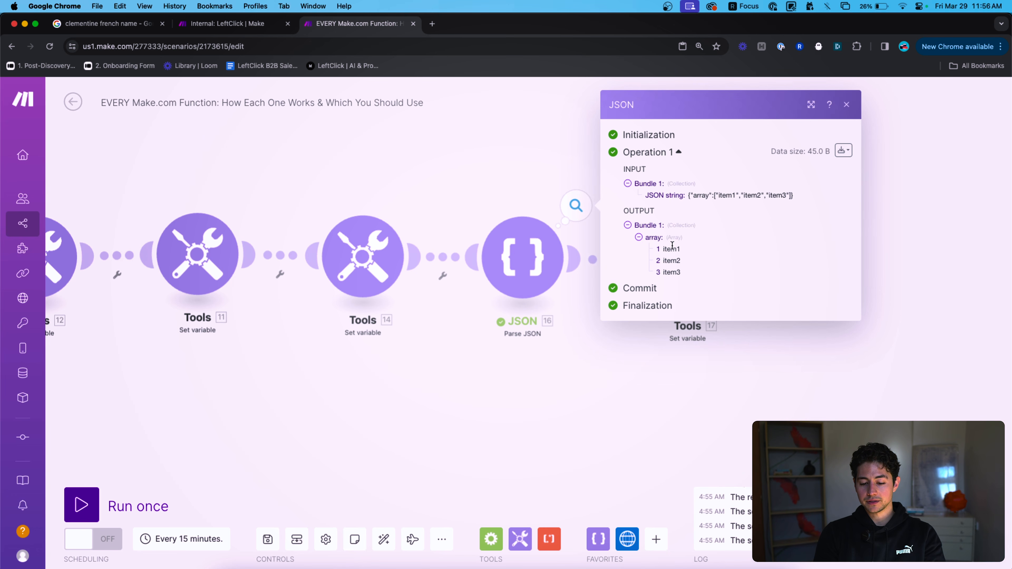
{"action": "left_click", "coordinate": [548, 171]}
Set Tools 17's playground value to join(16.array[];,) and save it.
{"action": "left_click", "coordinate": [587, 257]}
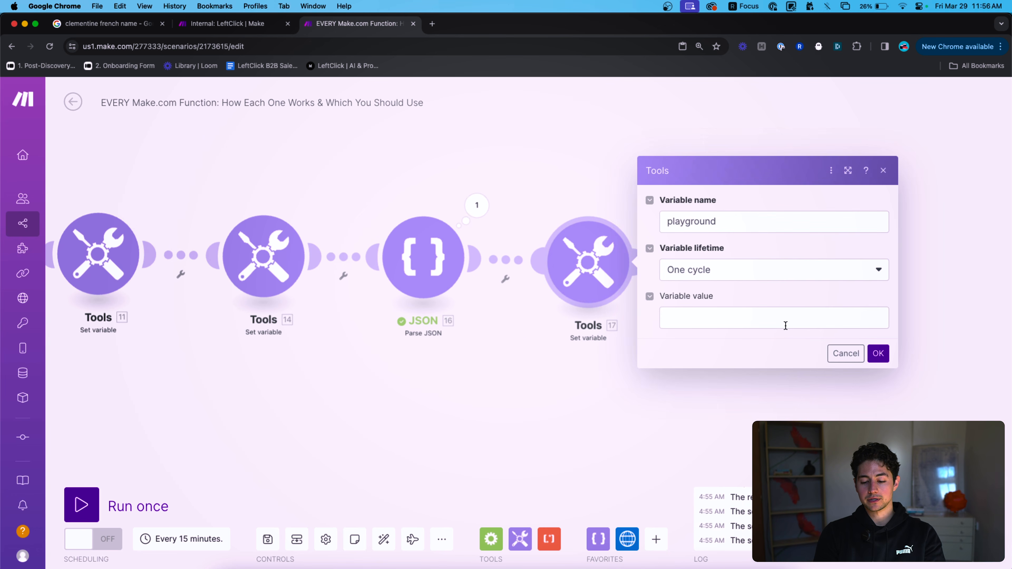
{"action": "left_click", "coordinate": [781, 319]}
{"action": "left_click", "coordinate": [502, 296]}
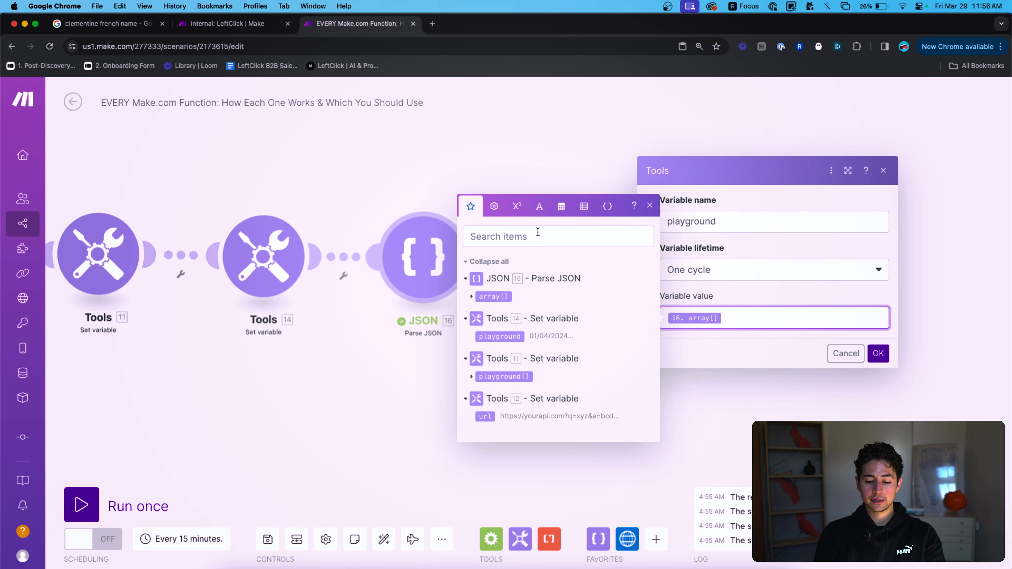
{"action": "left_click", "coordinate": [579, 211]}
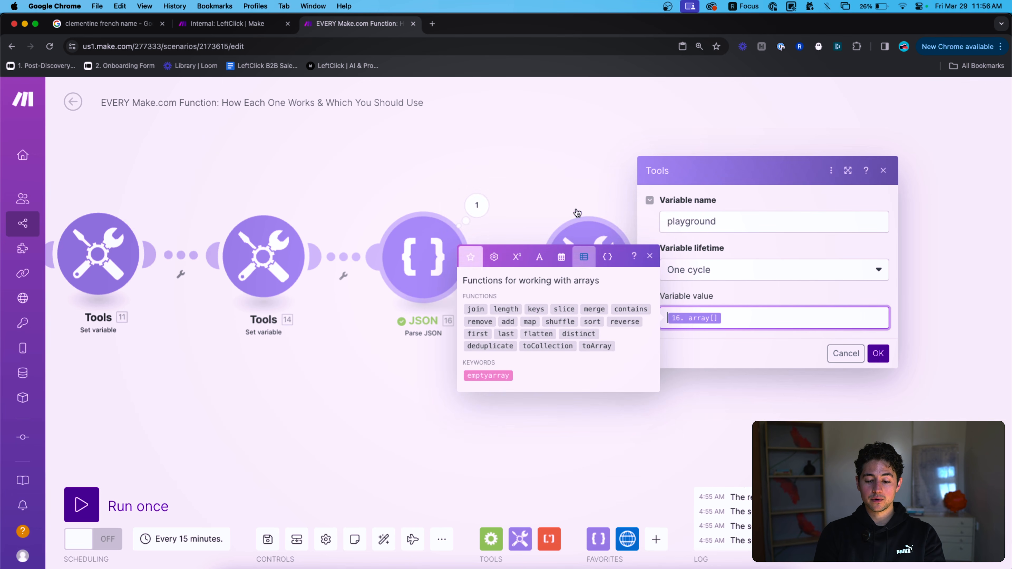
{"action": "left_click", "coordinate": [476, 308]}
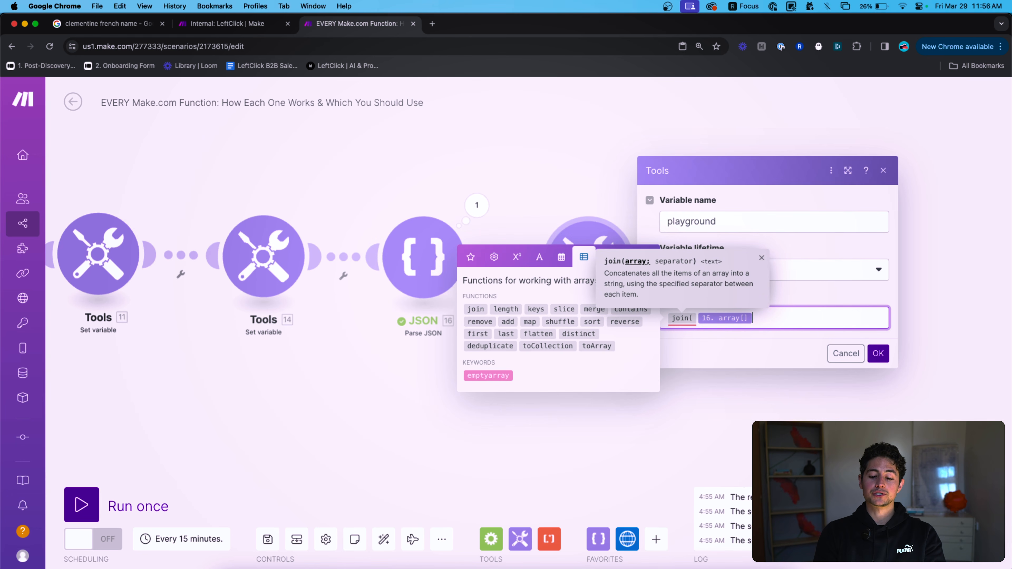
{"action": "left_click", "coordinate": [668, 320]}
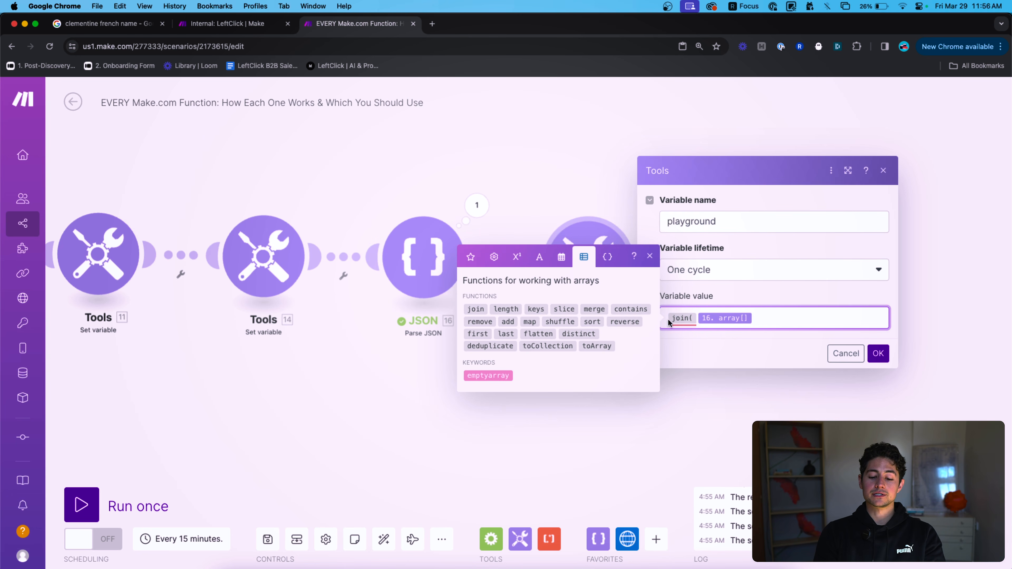
{"action": "left_click", "coordinate": [810, 326]}
{"action": "type", "text": ";"}
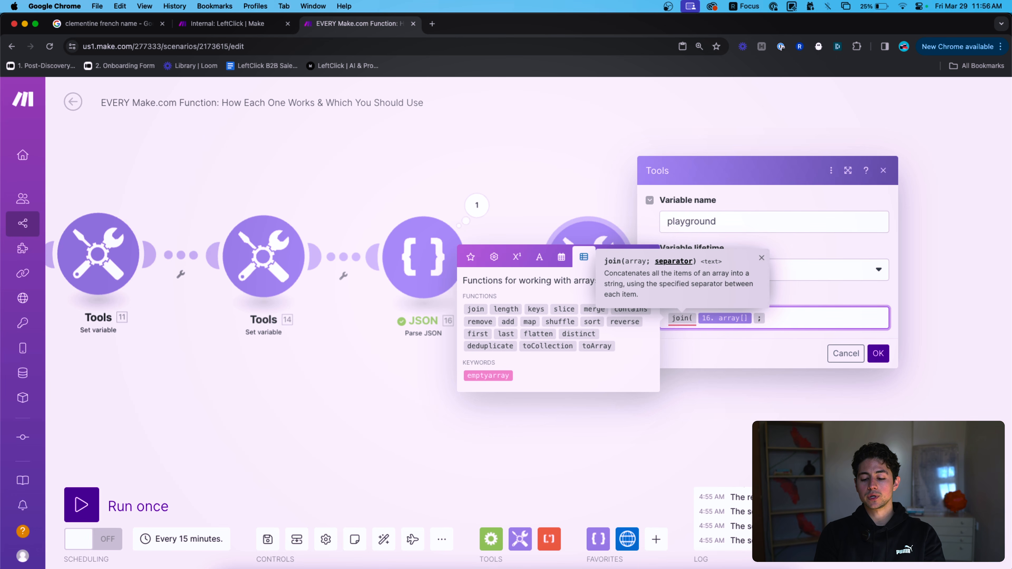
{"action": "type", "text": ",)"}
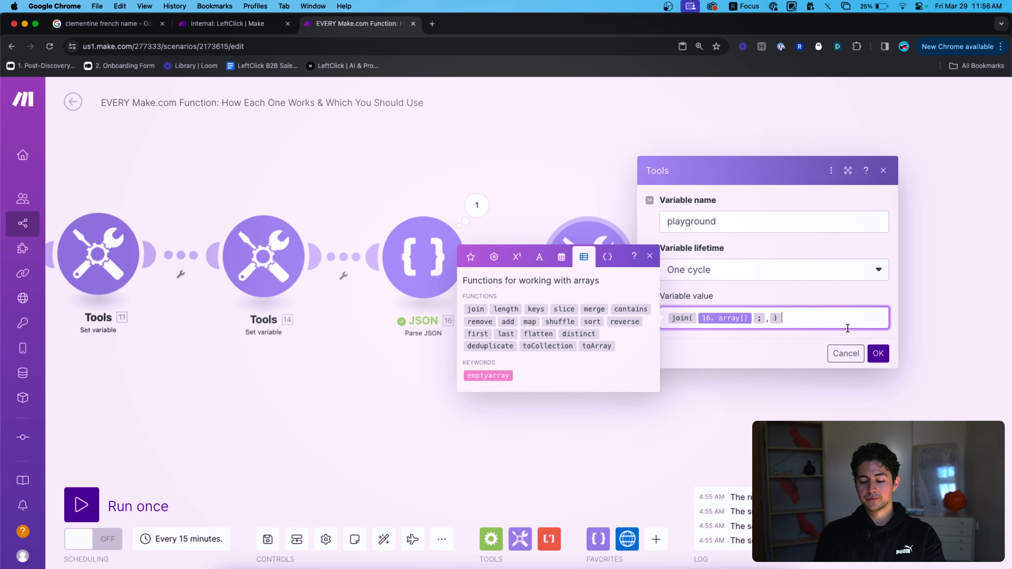
{"action": "left_click", "coordinate": [878, 352]}
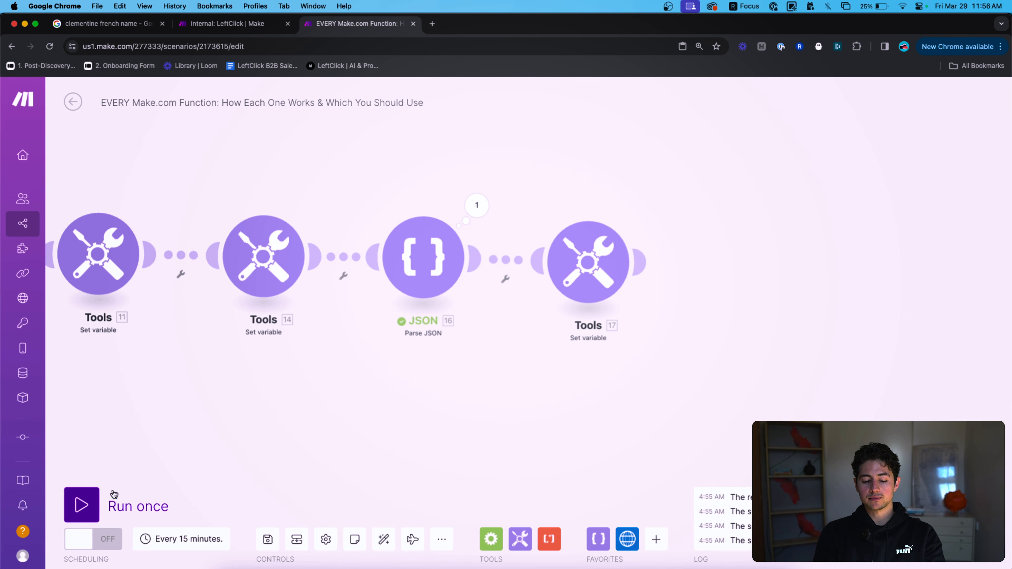
Check Tools 17's output item1,item2,item3 and reopen its settings.
{"action": "left_click", "coordinate": [725, 247]}
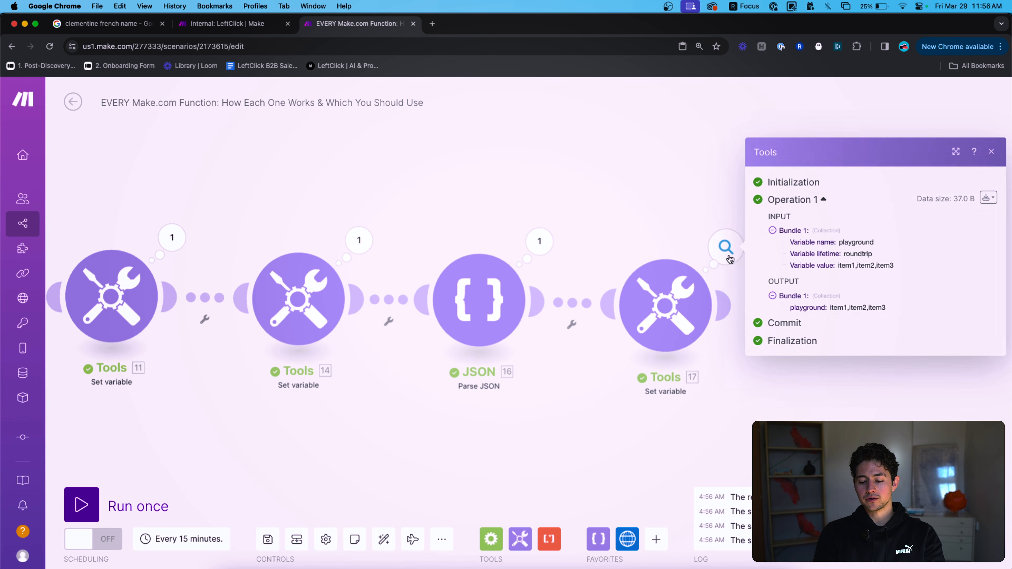
{"action": "scroll", "coordinate": [885, 322], "scroll_direction": "up", "scroll_amount": 5}
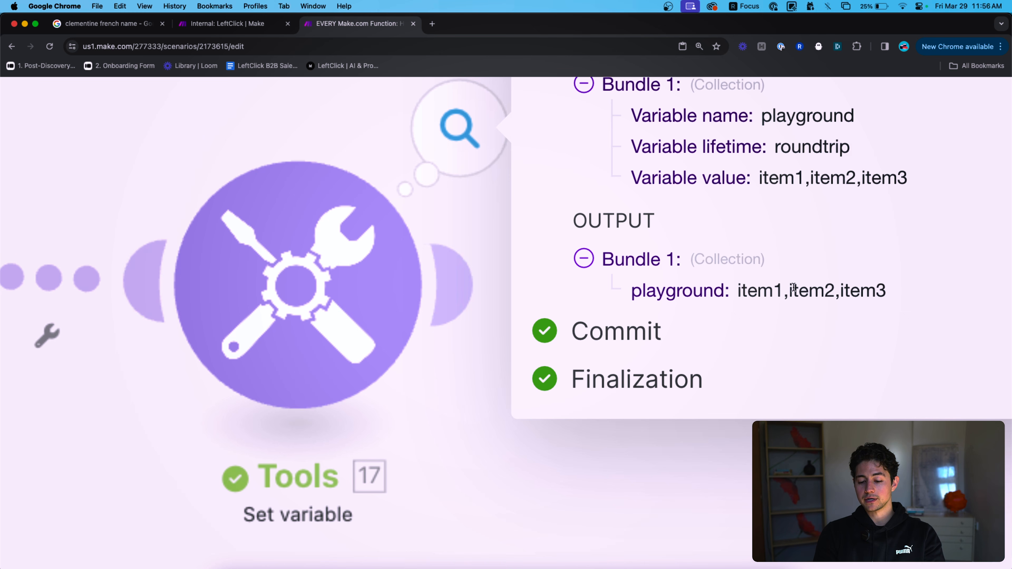
{"action": "scroll", "coordinate": [785, 308], "scroll_direction": "down", "scroll_amount": 5}
{"action": "left_click", "coordinate": [664, 315]}
Replace the playground variable's join formula with length(16.array[]).
{"action": "left_click", "coordinate": [831, 359]}
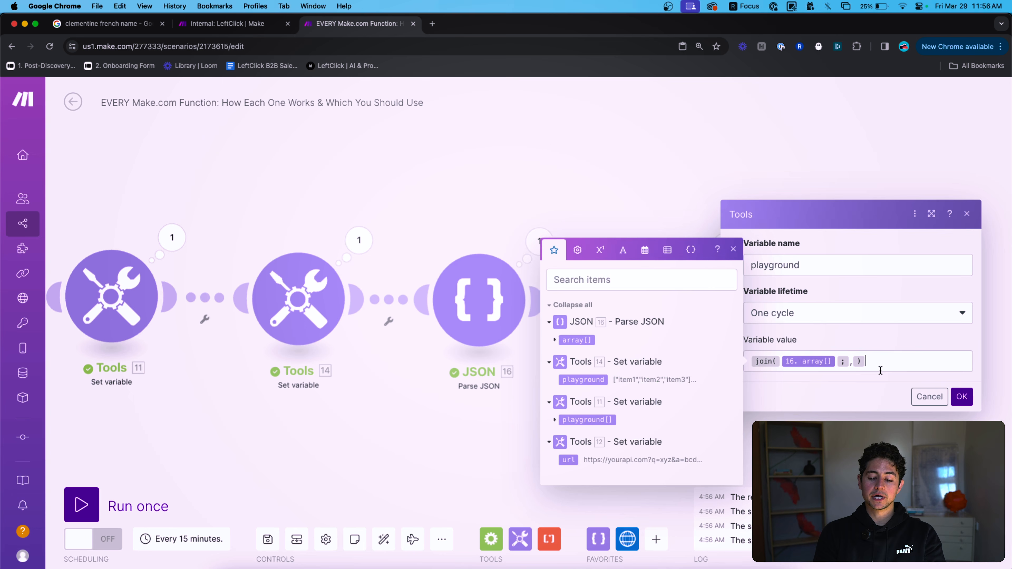
{"action": "left_click", "coordinate": [667, 299]}
{"action": "key", "text": "super+a"}
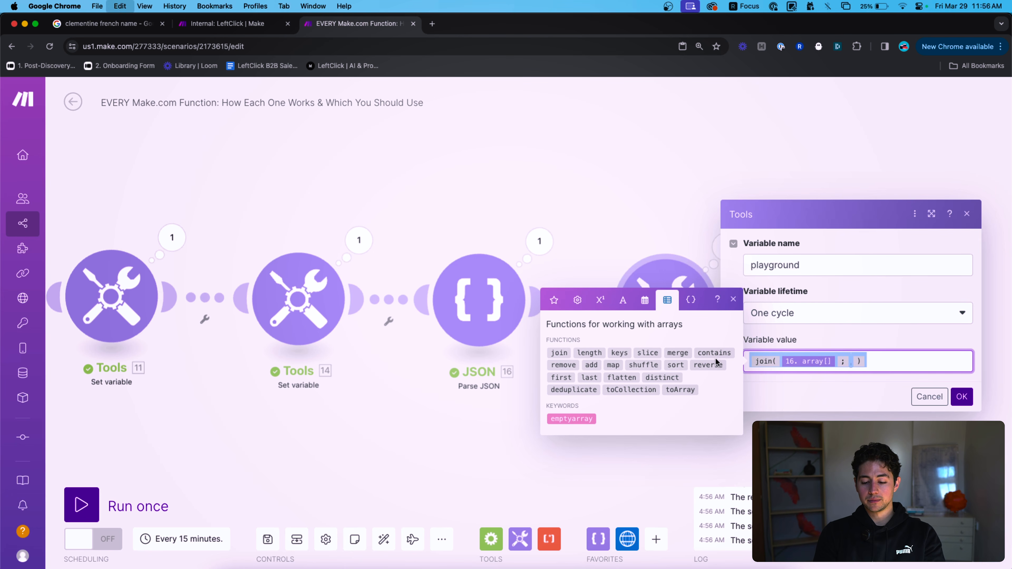
{"action": "key", "text": "BackSpace"}
{"action": "type", "text": "length("}
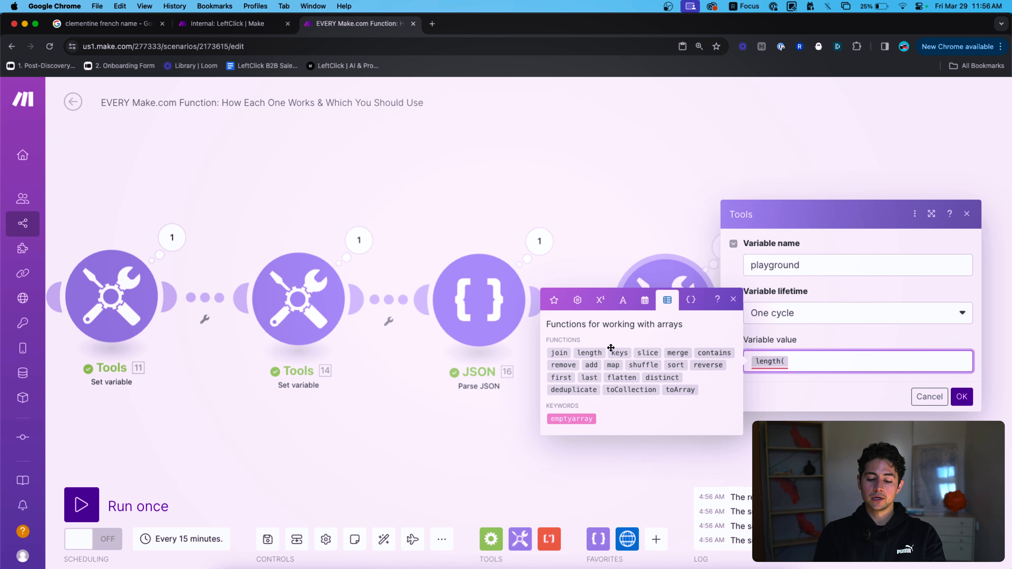
{"action": "mouse_move", "coordinate": [589, 353]}
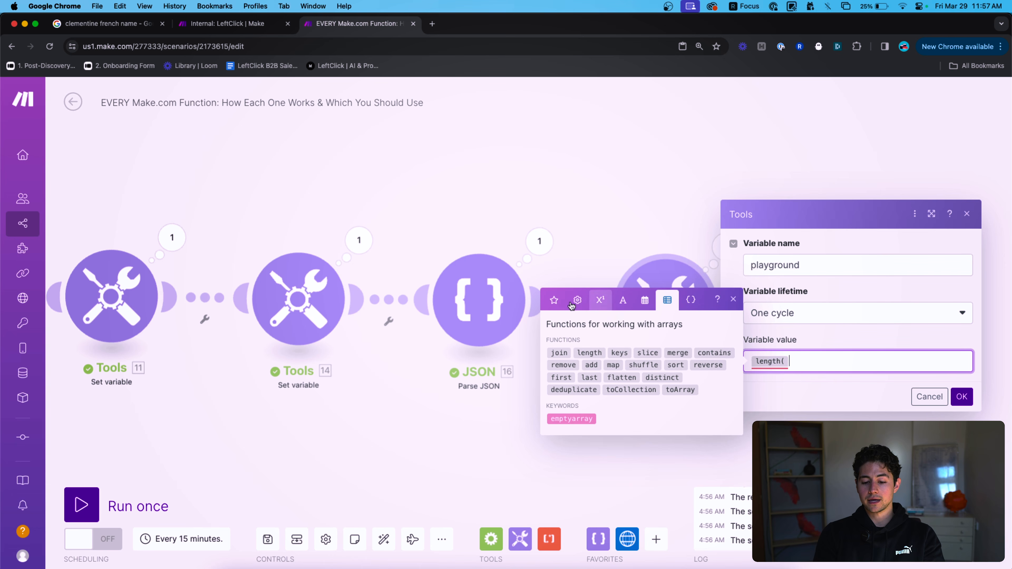
{"action": "left_click", "coordinate": [554, 300]}
{"action": "left_click", "coordinate": [583, 339]}
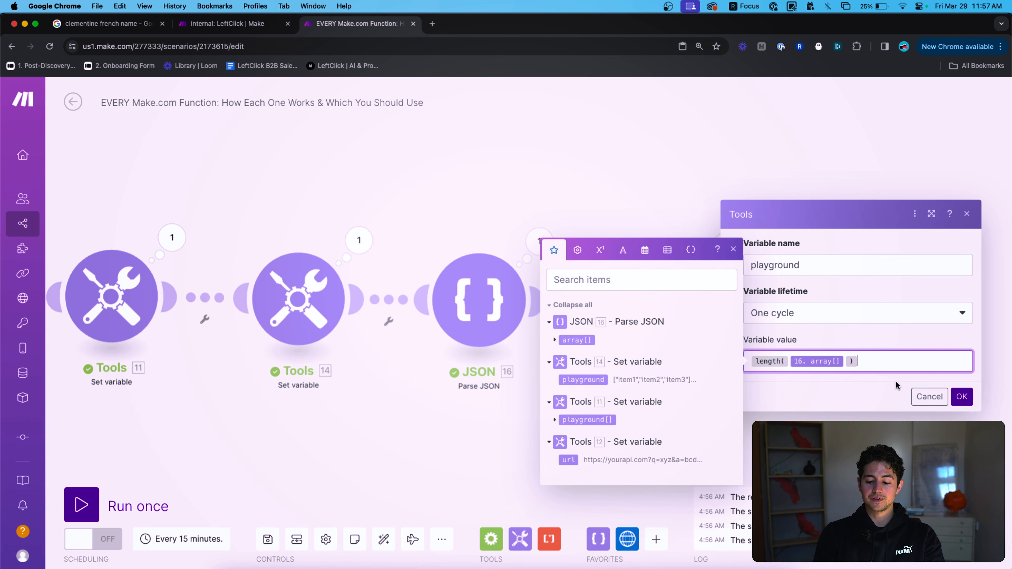
{"action": "left_click", "coordinate": [962, 396]}
Run the scenario once and confirm Tools 17 outputs playground as 3.
{"action": "left_click", "coordinate": [169, 510]}
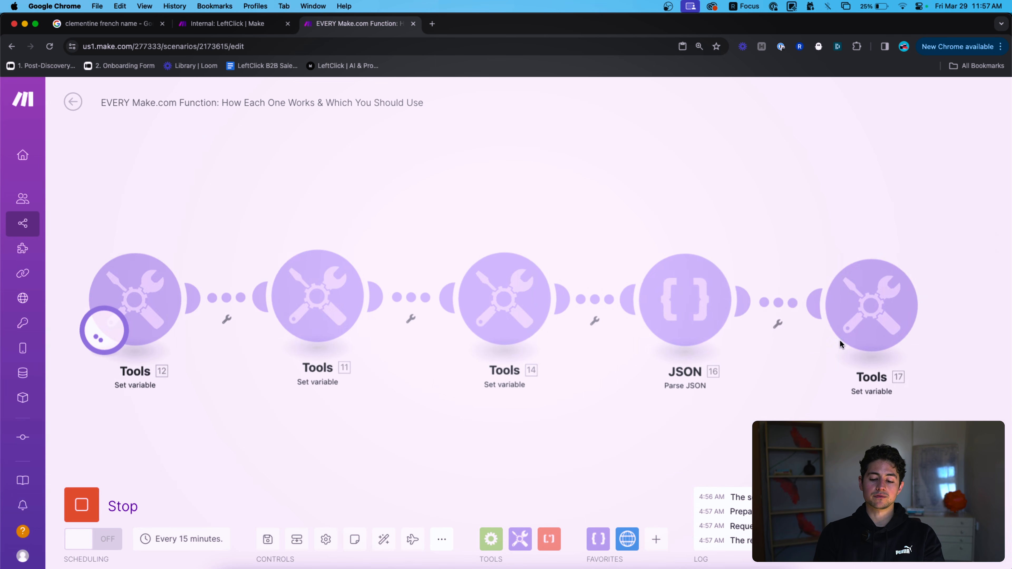
{"action": "left_click", "coordinate": [942, 247]}
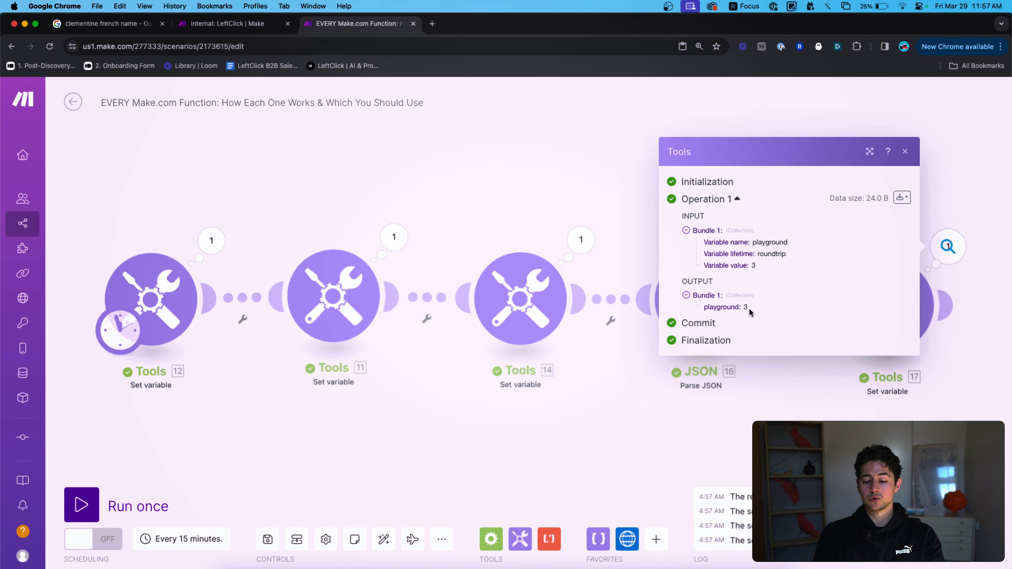
{"action": "left_click", "coordinate": [886, 362]}
Swap the length formula for an unfinished keys( formula, then check module 14's settings.
{"action": "left_click", "coordinate": [887, 345]}
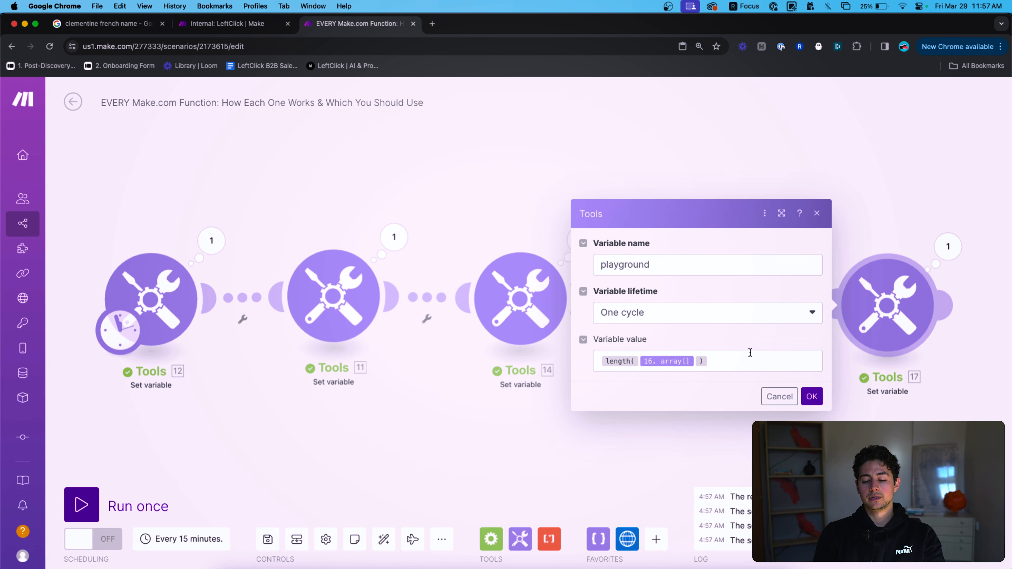
{"action": "left_click", "coordinate": [734, 361]}
{"action": "left_click", "coordinate": [694, 361]}
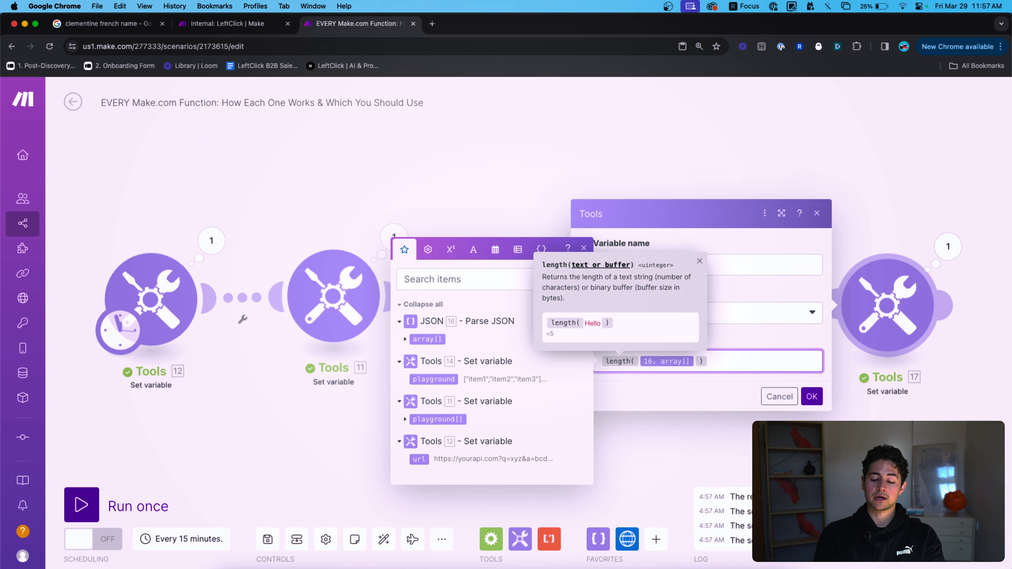
{"action": "left_click", "coordinate": [498, 253]}
{"action": "left_click", "coordinate": [517, 203]}
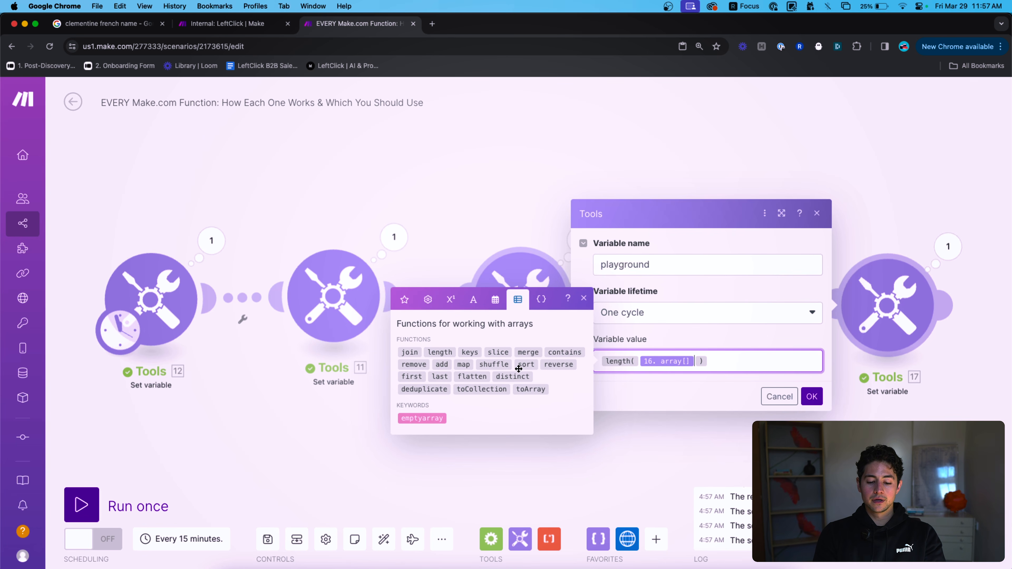
{"action": "key", "text": "super+a"}
{"action": "key", "text": "BackSpace"}
{"action": "type", "text": "keys("}
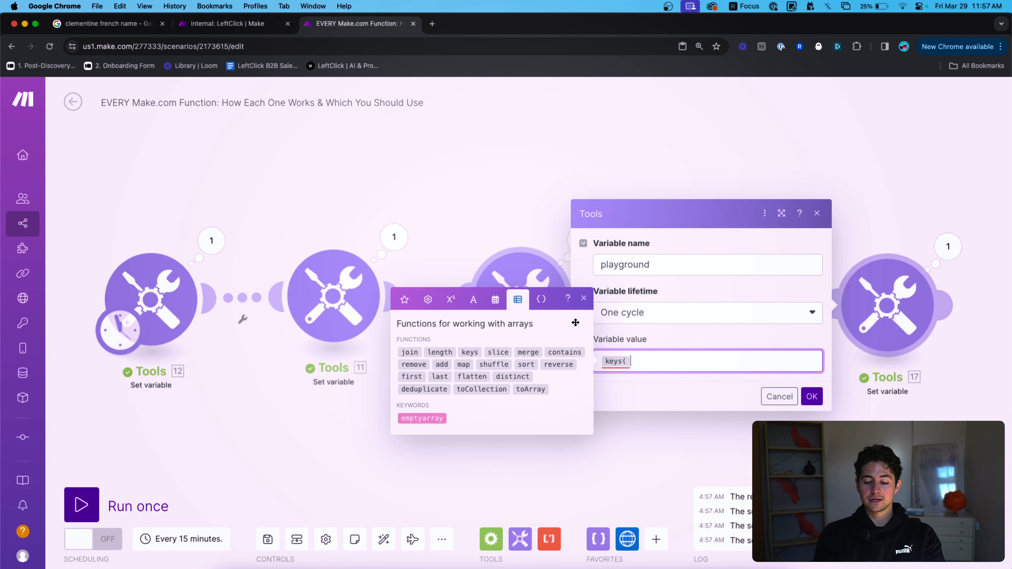
{"action": "left_click", "coordinate": [551, 228]}
{"action": "left_click", "coordinate": [522, 294]}
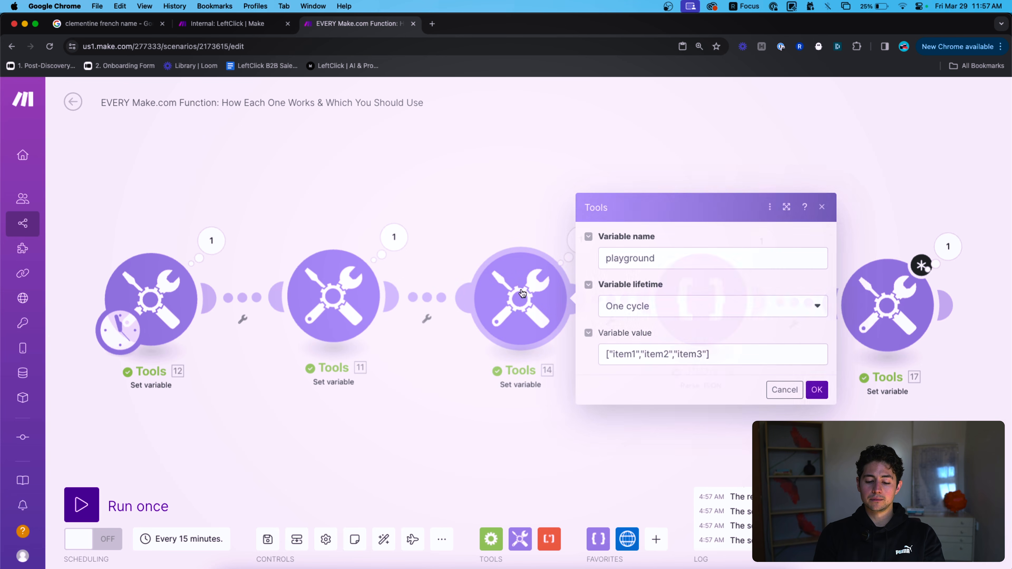
Inspect JSON 16's parse settings, its run output and its JSON string.
{"action": "left_click", "coordinate": [522, 249]}
{"action": "left_click", "coordinate": [706, 310]}
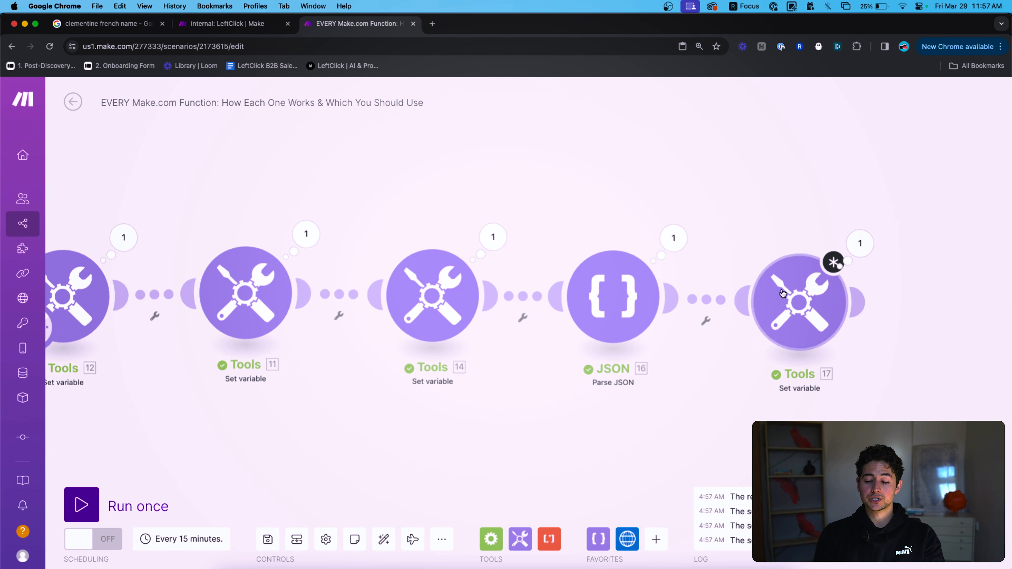
{"action": "left_click", "coordinate": [674, 241]}
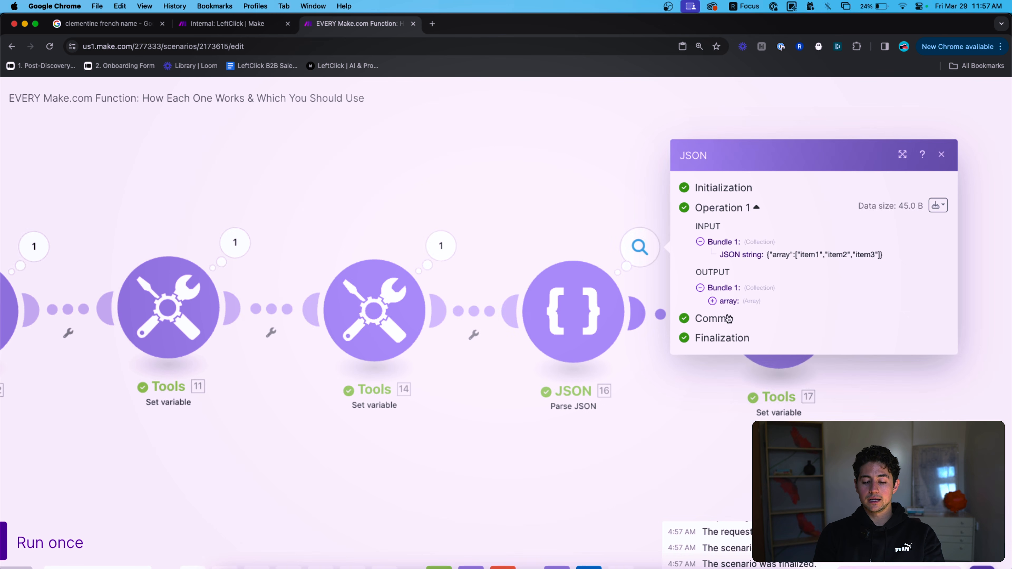
{"action": "left_click", "coordinate": [566, 302]}
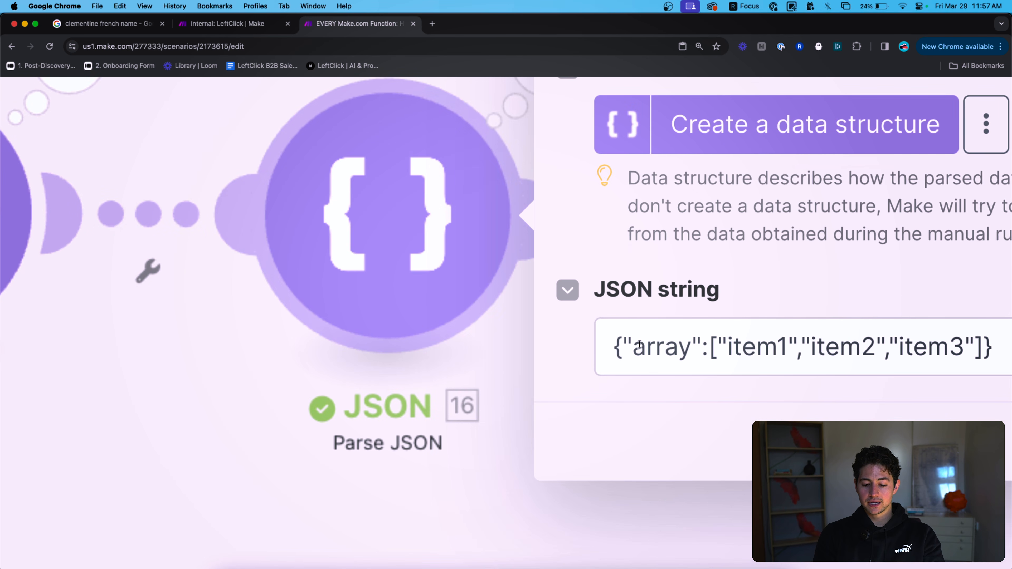
{"action": "left_click", "coordinate": [735, 346]}
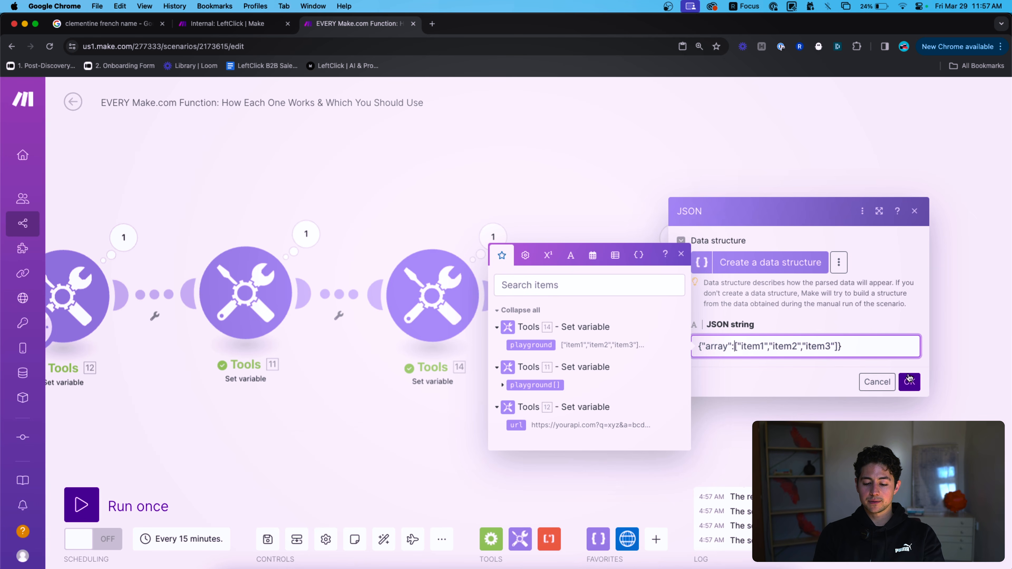
{"action": "left_click", "coordinate": [909, 380]}
Duplicate the Parse JSON module as JSON 18 and place it before Tools 17.
{"action": "left_click_drag", "start_coordinate": [687, 358], "coordinate": [563, 242]}
{"action": "mouse_move", "coordinate": [786, 309]}
{"action": "left_mouse_down"}
{"action": "mouse_move", "coordinate": [873, 309]}
{"action": "mouse_move", "coordinate": [784, 298]}
{"action": "left_mouse_up"}
{"action": "key", "text": "super+v"}
{"action": "left_click_drag", "start_coordinate": [898, 300], "coordinate": [933, 300]}
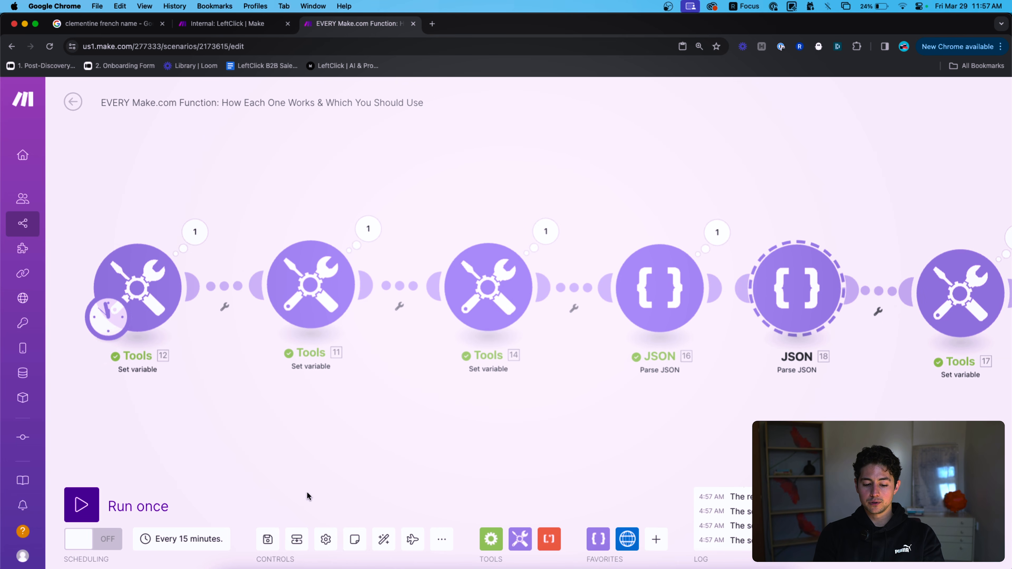
Auto-align the modules and change JSON 18's JSON string from an array to an object.
{"action": "left_click", "coordinate": [384, 539]}
{"action": "left_click", "coordinate": [637, 305]}
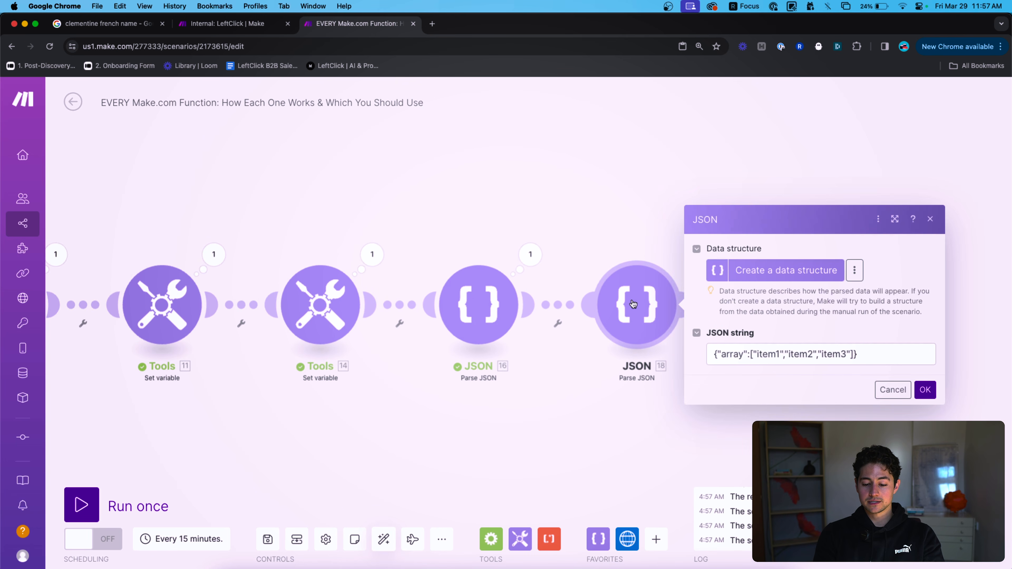
{"action": "left_click", "coordinate": [743, 351]}
{"action": "double_click", "coordinate": [731, 351]}
{"action": "type", "text": "object"}
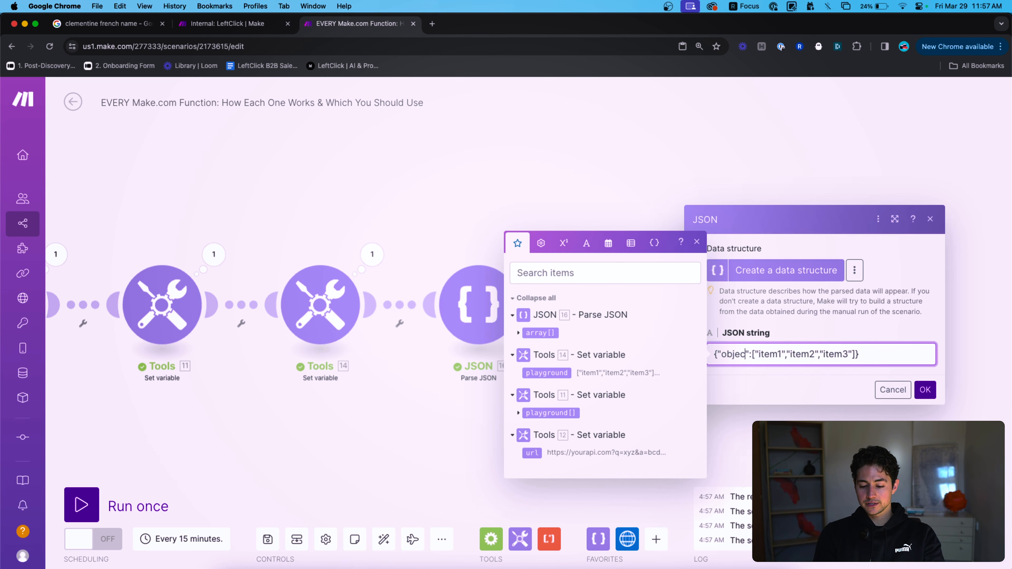
{"action": "key", "text": "Right"}
{"action": "key", "text": "Right"}
{"action": "key", "text": "shift+super+Right"}
{"action": "key", "text": "BackSpace"}
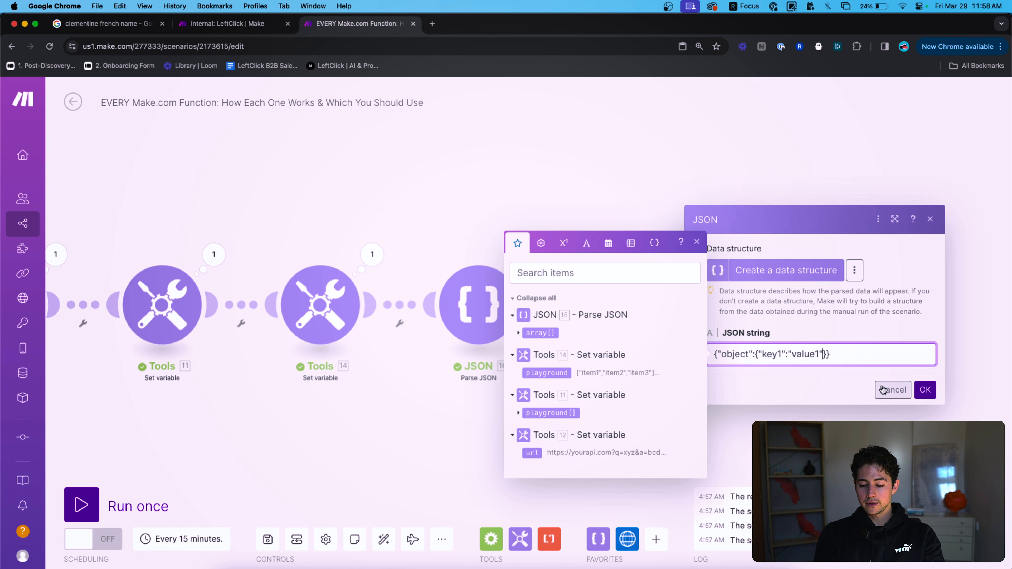
{"action": "left_click", "coordinate": [925, 389]}
Run only JSON 18 and expand its parsed object output.
{"action": "right_click", "coordinate": [646, 305]}
{"action": "left_click", "coordinate": [707, 334]}
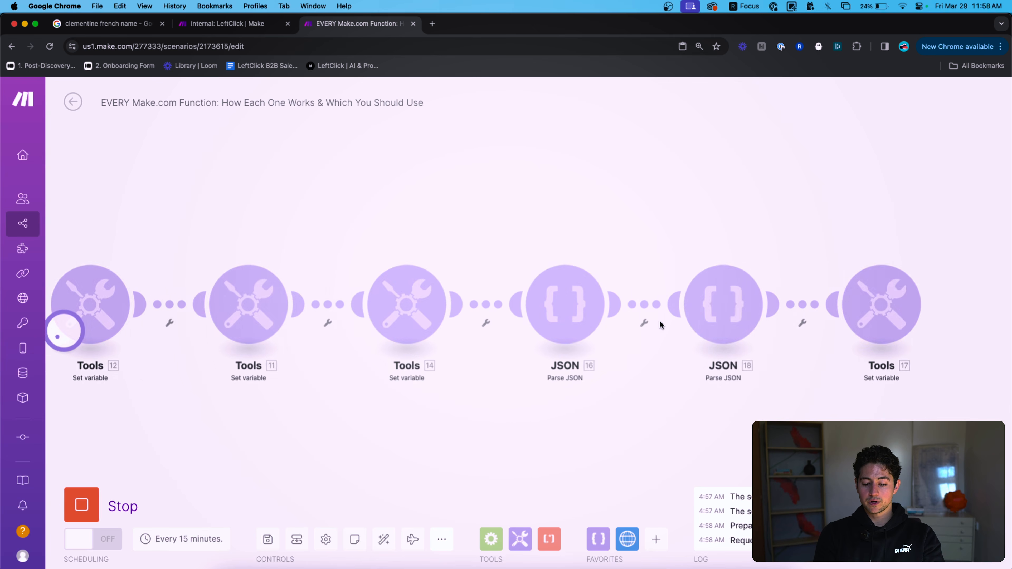
{"action": "left_click", "coordinate": [816, 255]}
{"action": "left_click", "coordinate": [588, 303]}
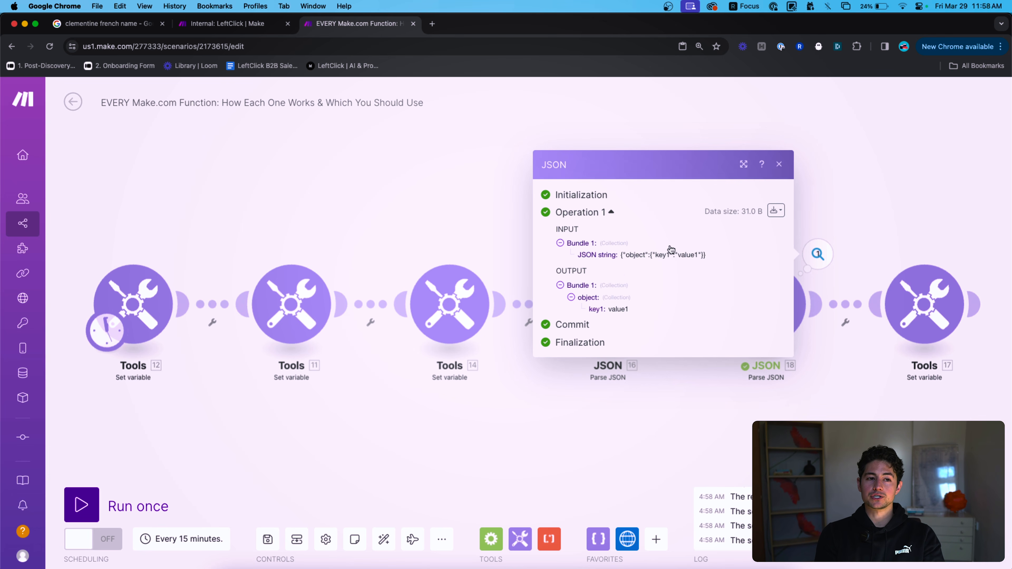
{"action": "left_click", "coordinate": [891, 179]}
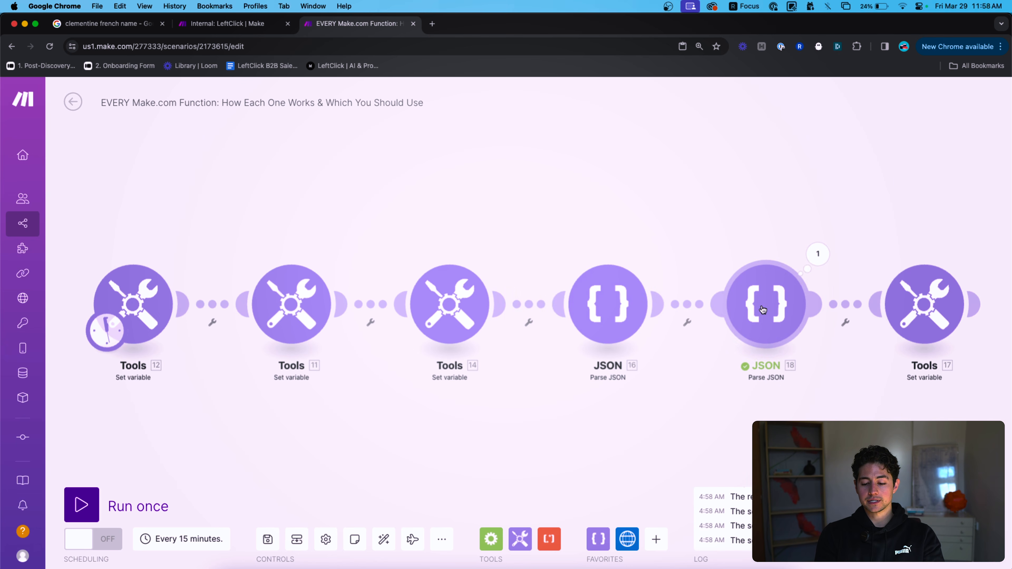
Remove the leftover keys( from Tools 17's value and run the scenario once.
{"action": "left_click", "coordinate": [762, 308]}
{"action": "left_click", "coordinate": [777, 304]}
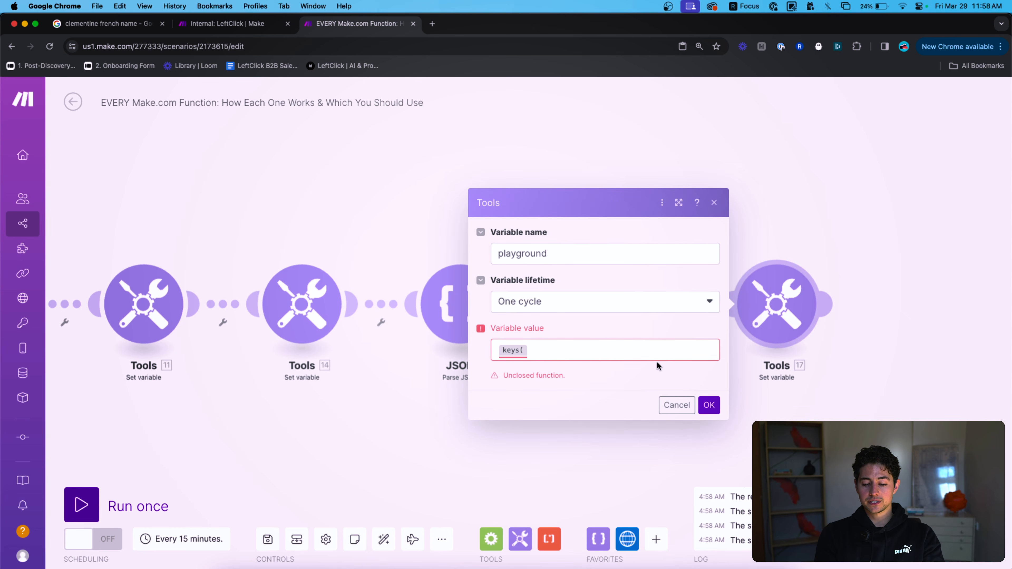
{"action": "left_click", "coordinate": [640, 357]}
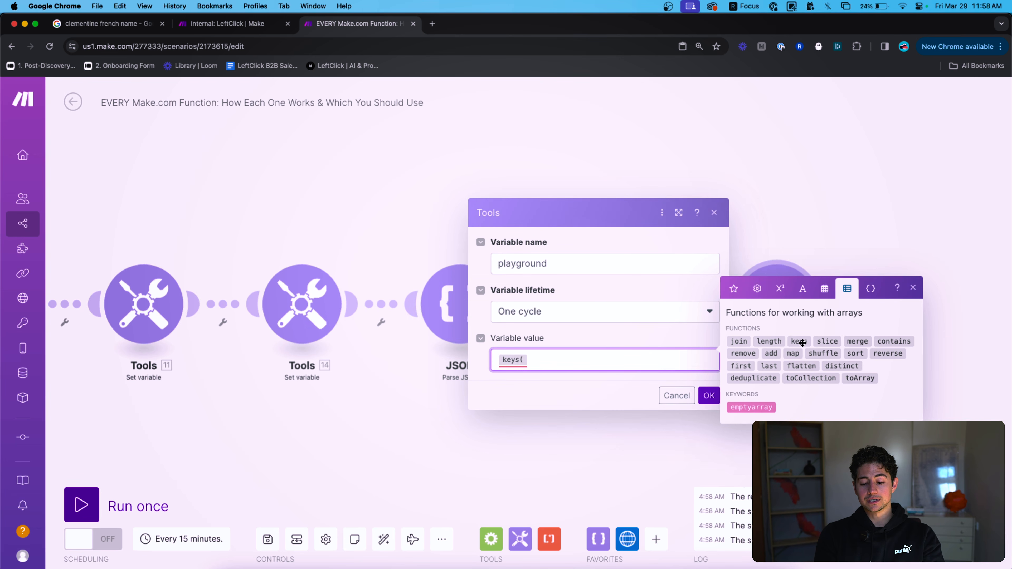
{"action": "left_click", "coordinate": [733, 288]}
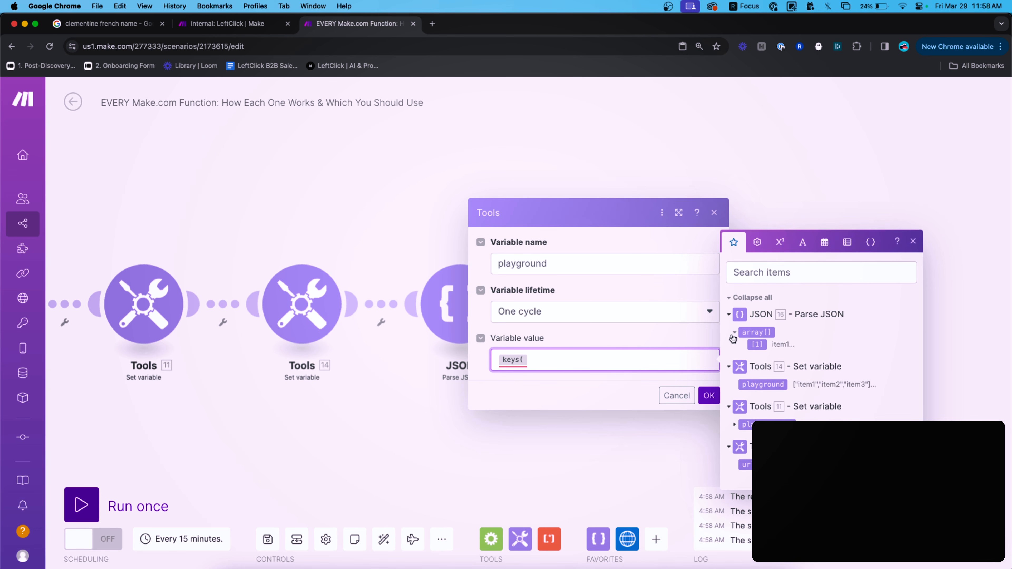
{"action": "left_click", "coordinate": [708, 395]}
{"action": "left_click", "coordinate": [670, 365]}
{"action": "key", "text": "BackSpace"}
{"action": "left_click", "coordinate": [708, 396]}
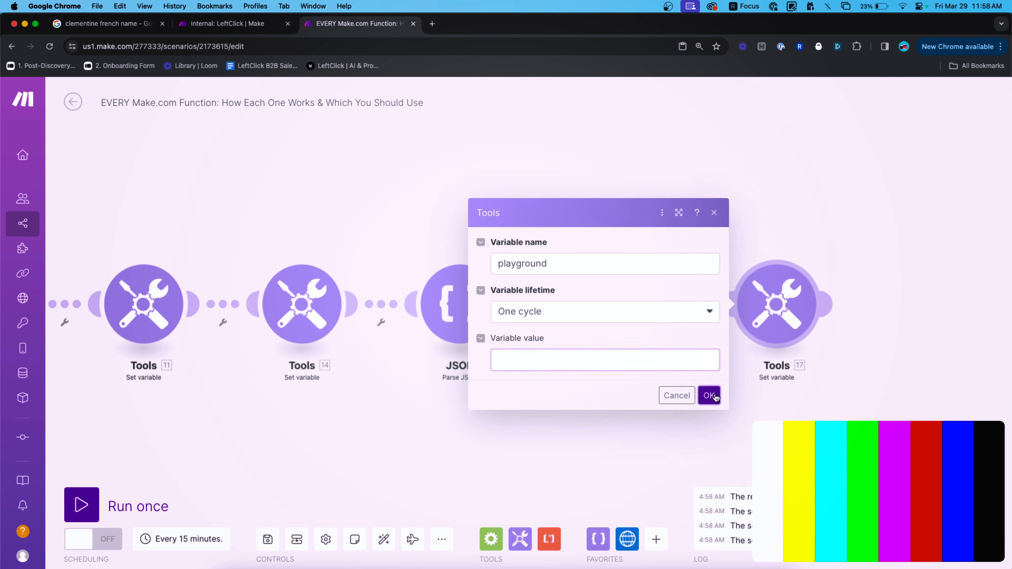
{"action": "left_click", "coordinate": [709, 395]}
{"action": "left_click", "coordinate": [132, 505]}
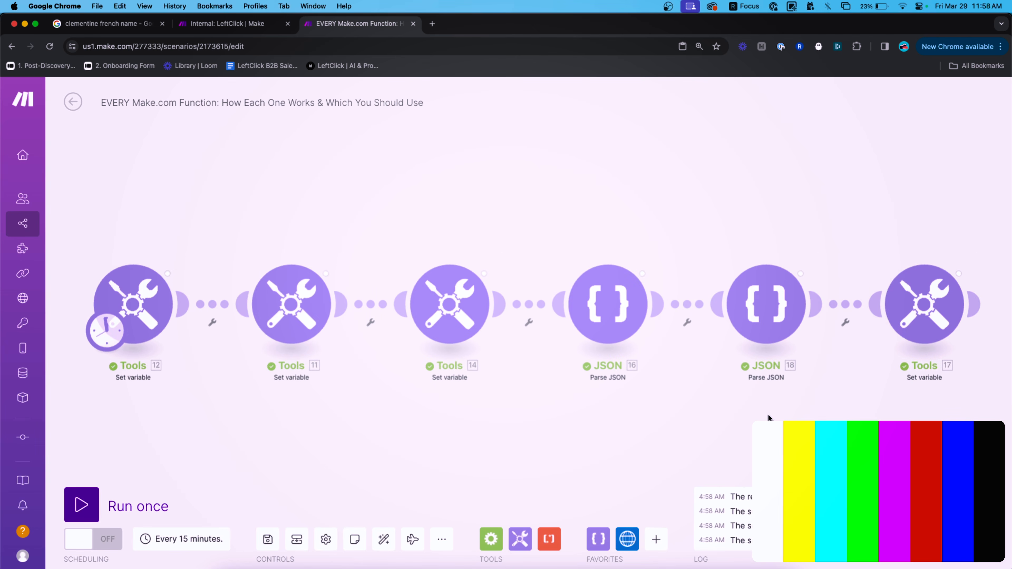
Set the playground variable value to keys(18.object).
{"action": "left_click", "coordinate": [902, 334]}
{"action": "left_click", "coordinate": [767, 366]}
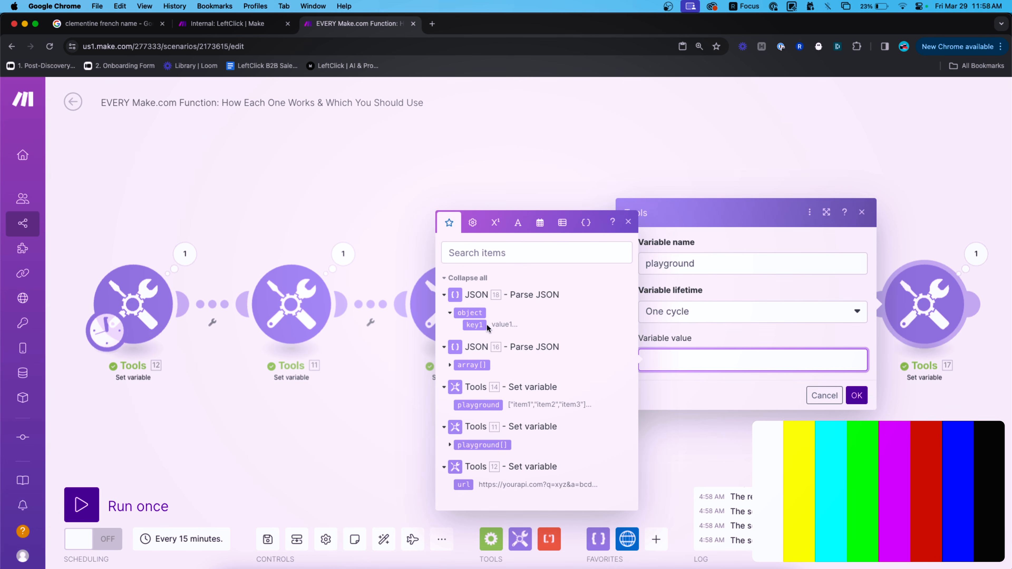
{"action": "type", "text": "keys("}
{"action": "left_click", "coordinate": [469, 312]}
{"action": "type", "text": ")"}
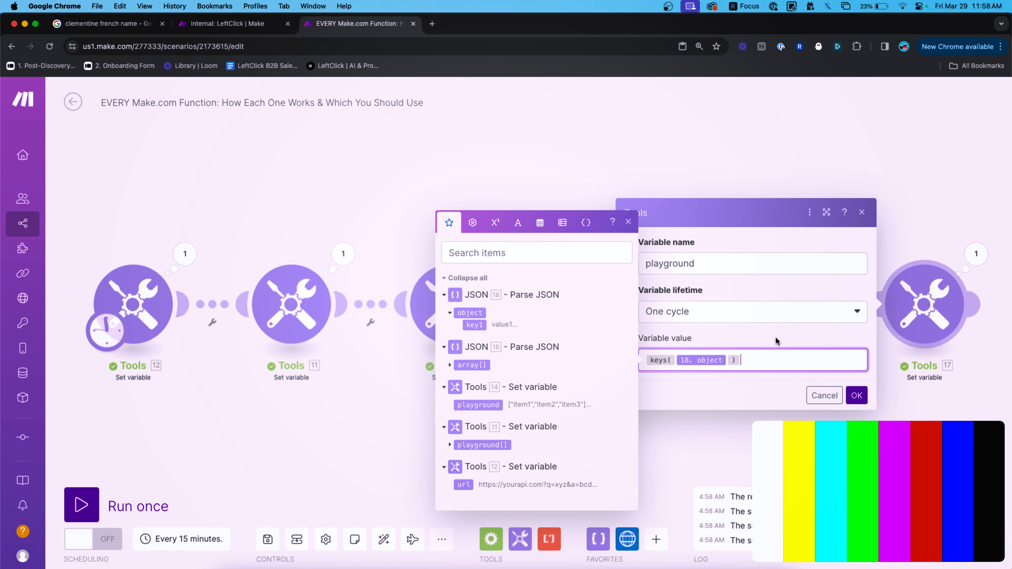
{"action": "left_click", "coordinate": [865, 395]}
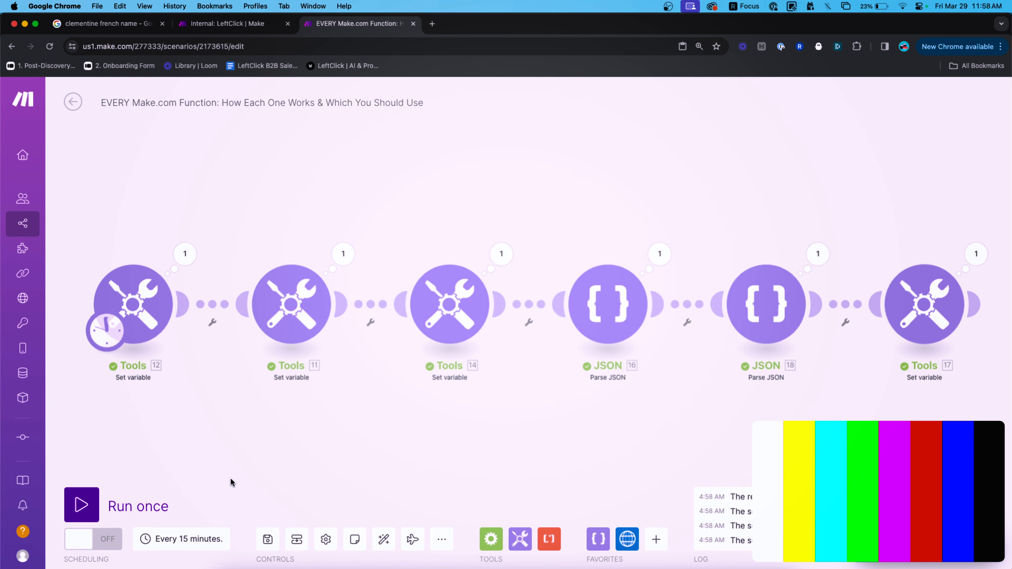
Run the scenario and check the output array contains key1.
{"action": "left_click", "coordinate": [137, 503]}
{"action": "left_click", "coordinate": [976, 253]}
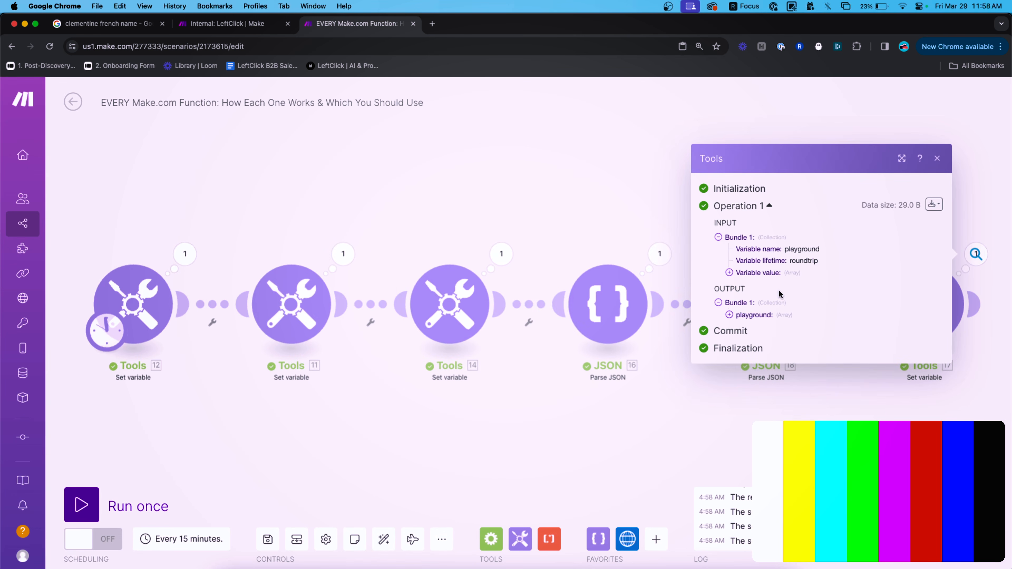
{"action": "left_click_drag", "start_coordinate": [774, 325], "coordinate": [753, 321]}
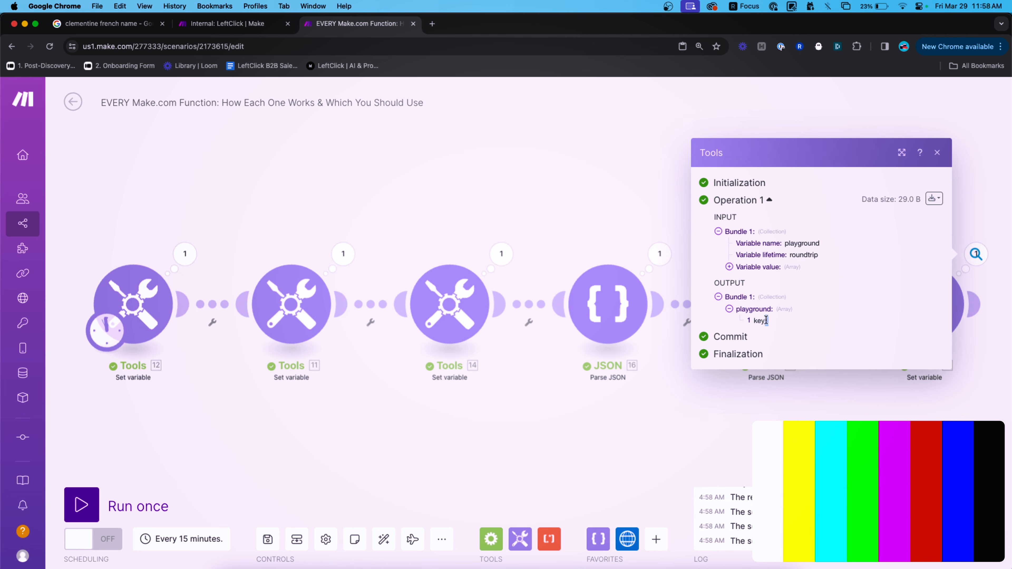
{"action": "left_click", "coordinate": [928, 416]}
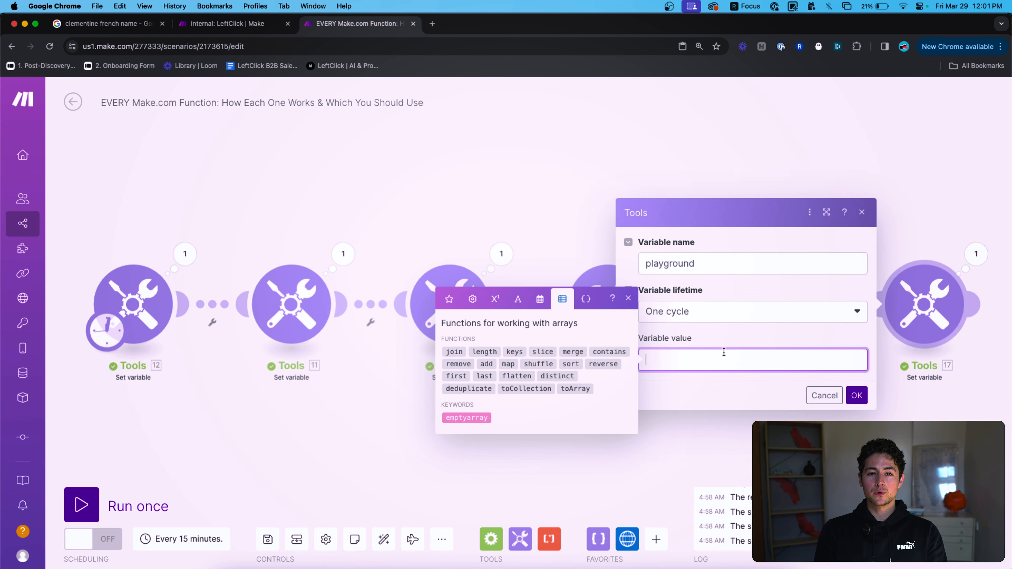
Insert the slice() function into the playground variable value.
{"action": "left_click", "coordinate": [534, 351]}
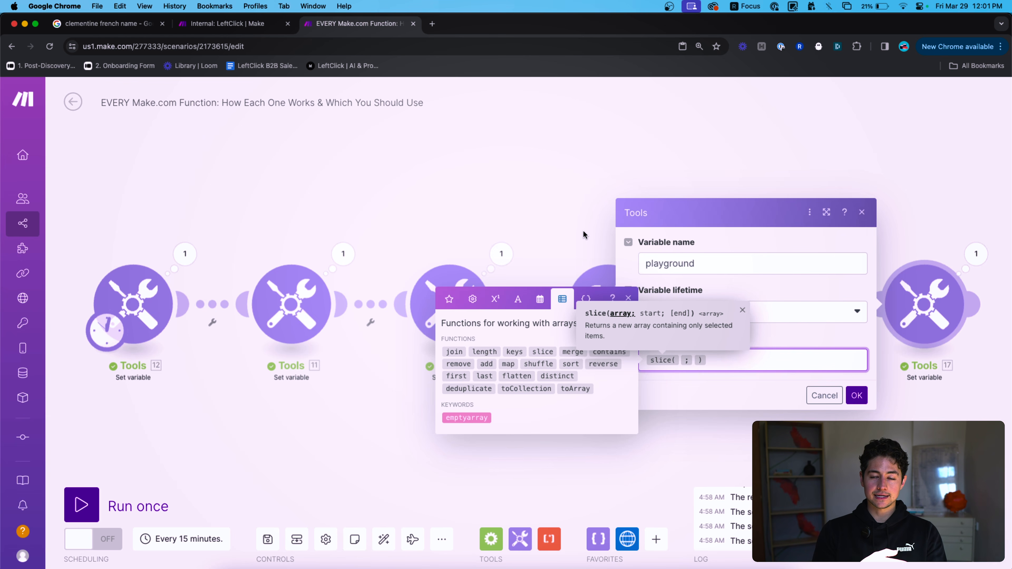
{"action": "left_click", "coordinate": [751, 365]}
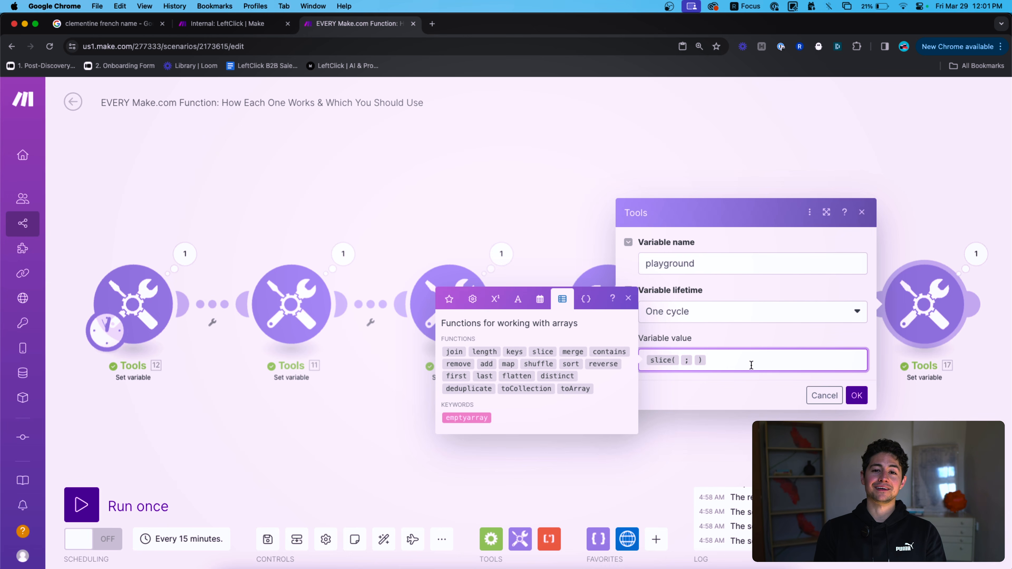
{"action": "left_click", "coordinate": [551, 239]}
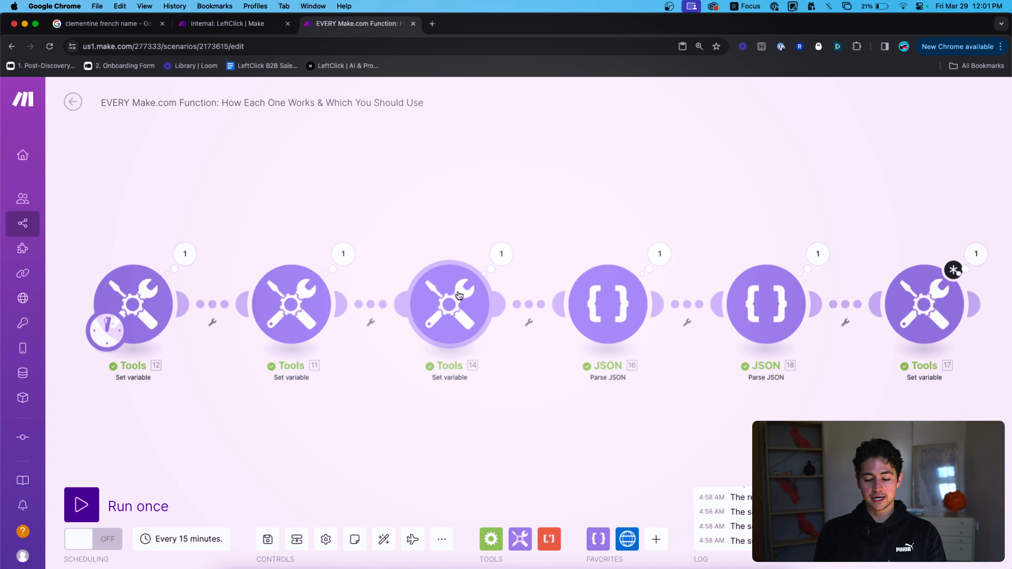
Review the Tools 14, JSON 16 and JSON 18 settings and JSON 16's output.
{"action": "left_click", "coordinate": [449, 308]}
{"action": "left_click", "coordinate": [451, 247]}
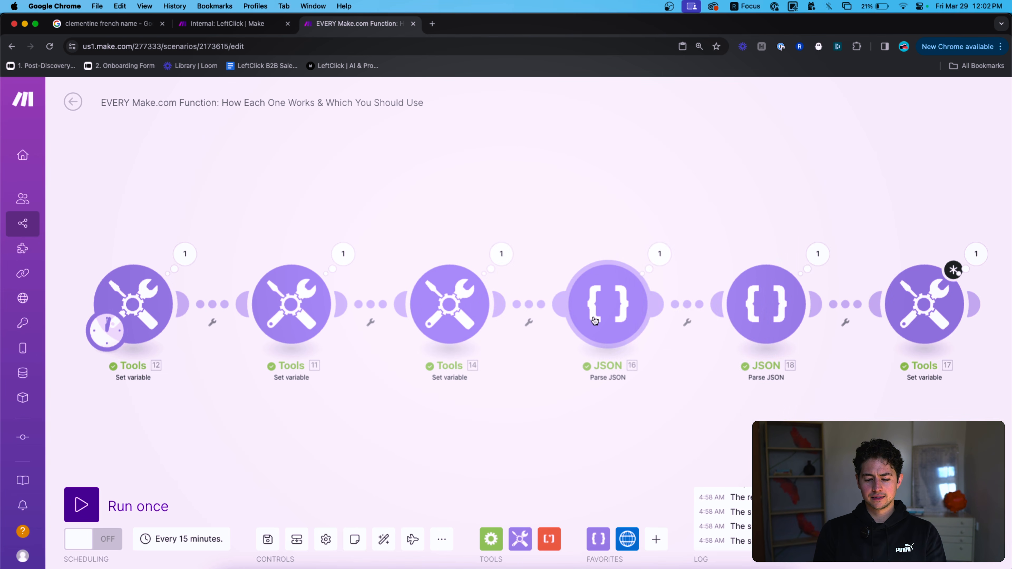
{"action": "left_click", "coordinate": [595, 319]}
{"action": "left_click", "coordinate": [648, 253]}
{"action": "left_click", "coordinate": [669, 228]}
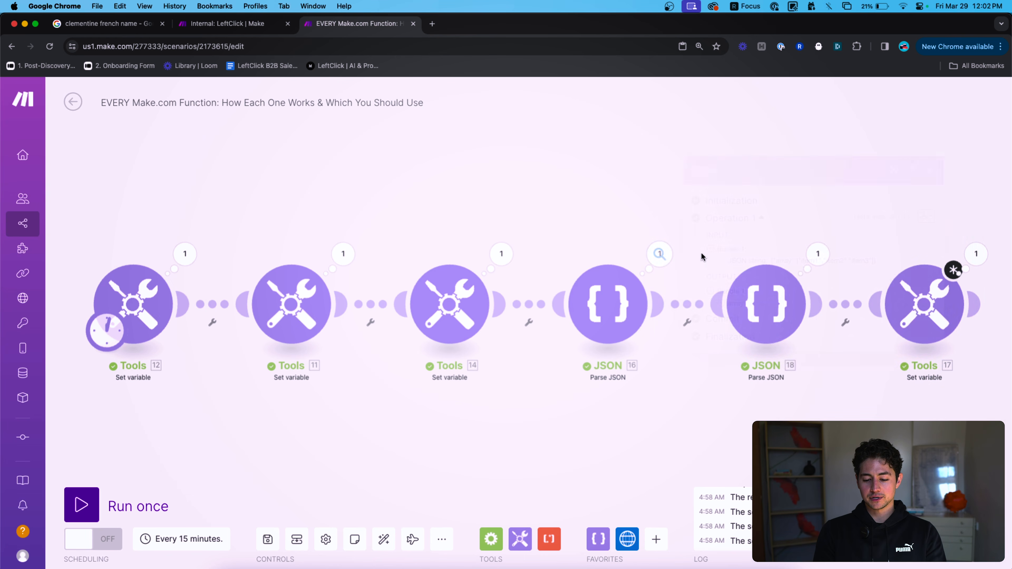
{"action": "left_click", "coordinate": [767, 317]}
{"action": "left_click", "coordinate": [758, 210]}
{"action": "left_click", "coordinate": [608, 305]}
{"action": "left_click", "coordinate": [919, 316]}
Complete the formula as slice(16.array[]; 2) and save it.
{"action": "left_click", "coordinate": [680, 359]}
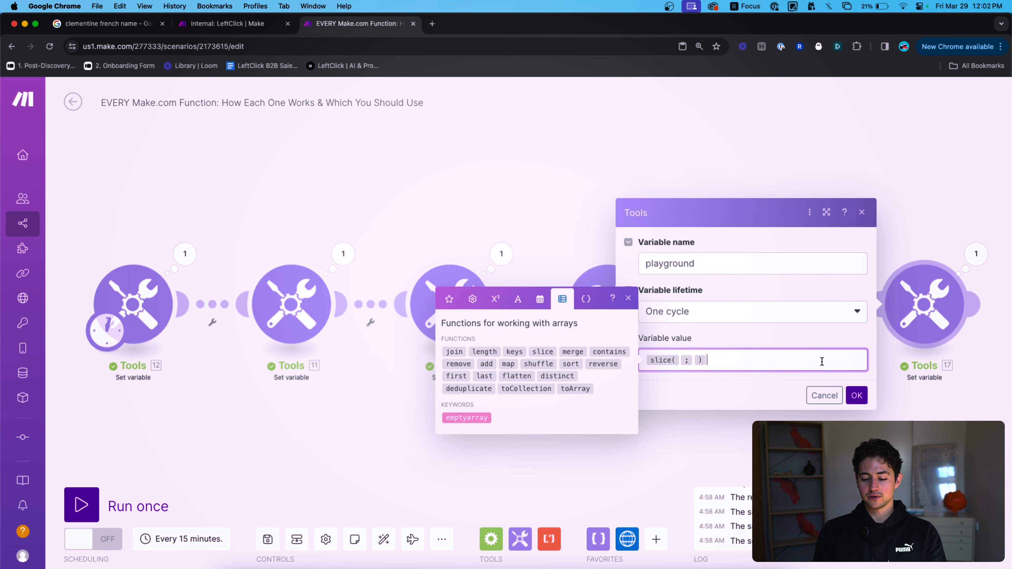
{"action": "left_click", "coordinate": [450, 301]}
{"action": "left_click", "coordinate": [476, 366]}
{"action": "key", "text": "Right"}
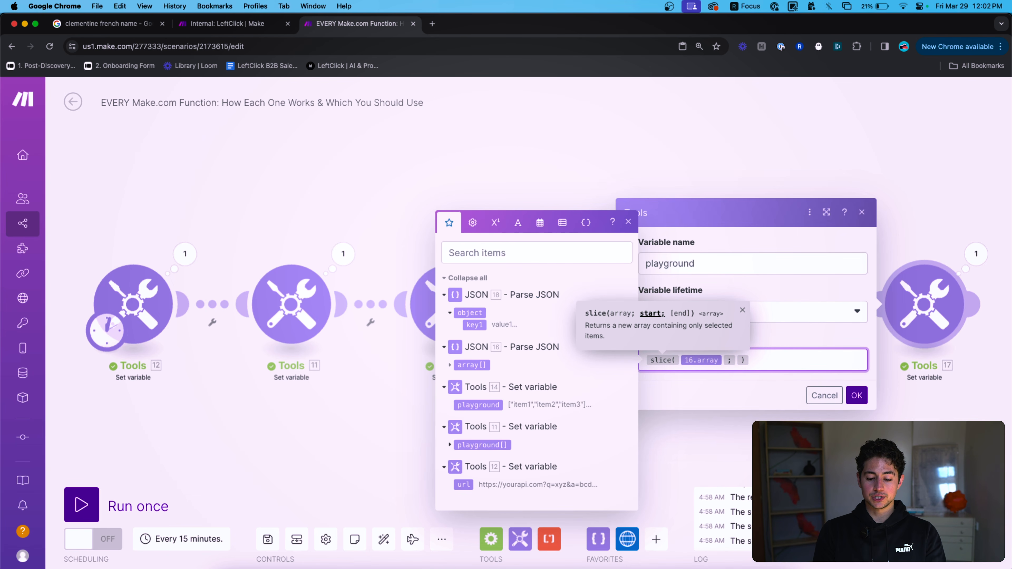
{"action": "left_click", "coordinate": [857, 395]}
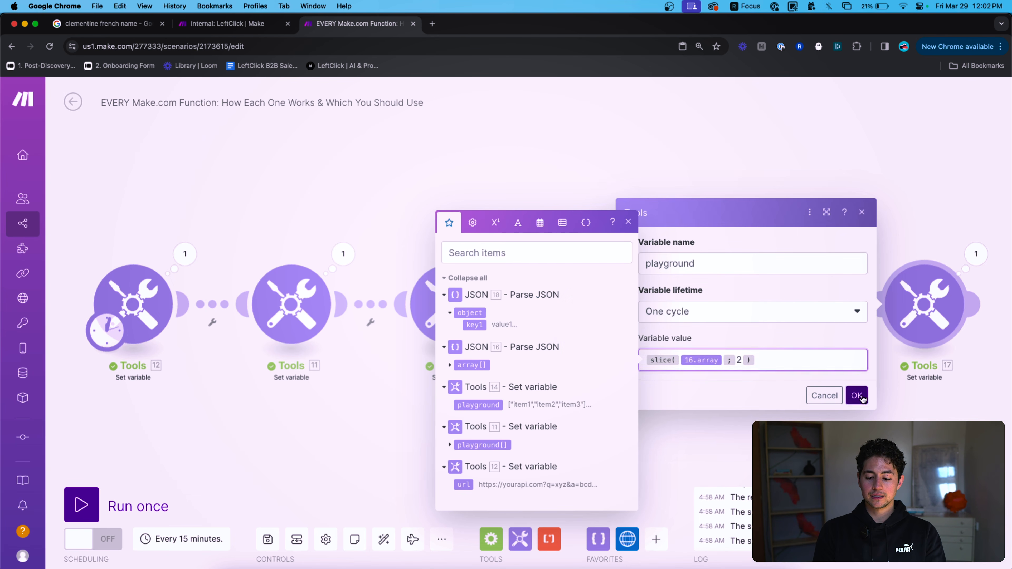
Run the scenario and confirm the playground output holds only item3.
{"action": "left_click", "coordinate": [167, 505]}
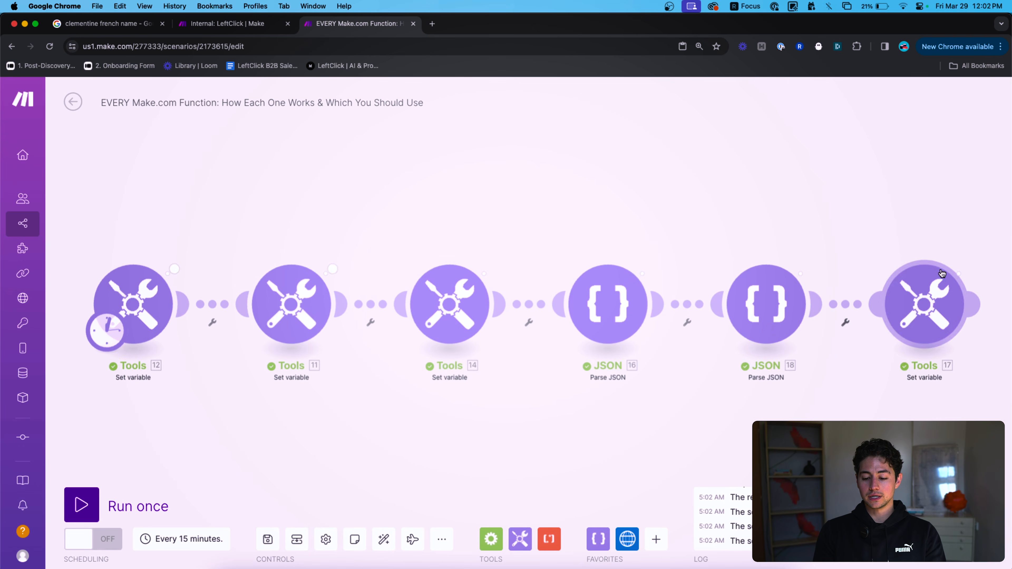
{"action": "left_click", "coordinate": [966, 247]}
{"action": "left_click", "coordinate": [791, 312]}
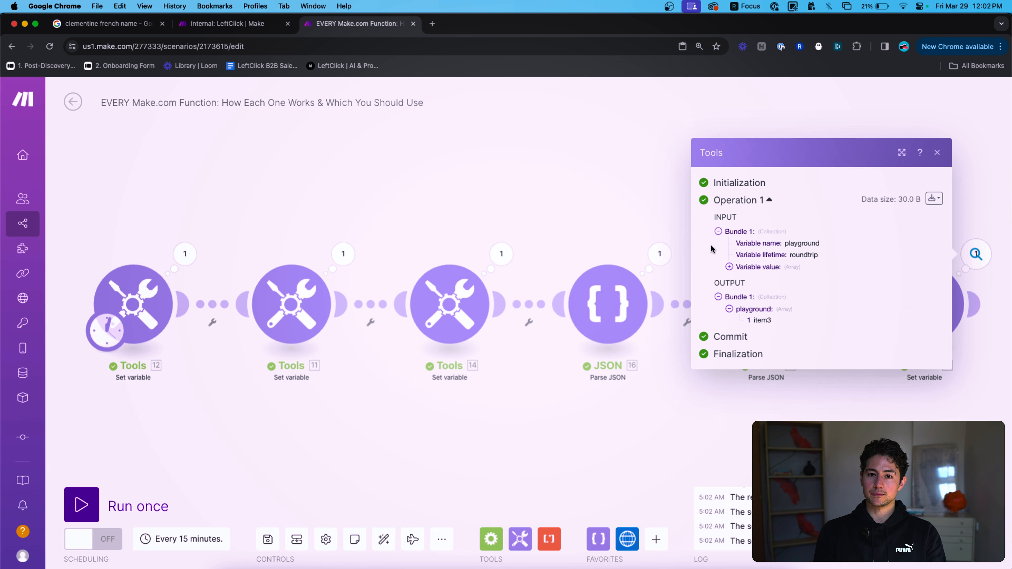
{"action": "left_click", "coordinate": [847, 382]}
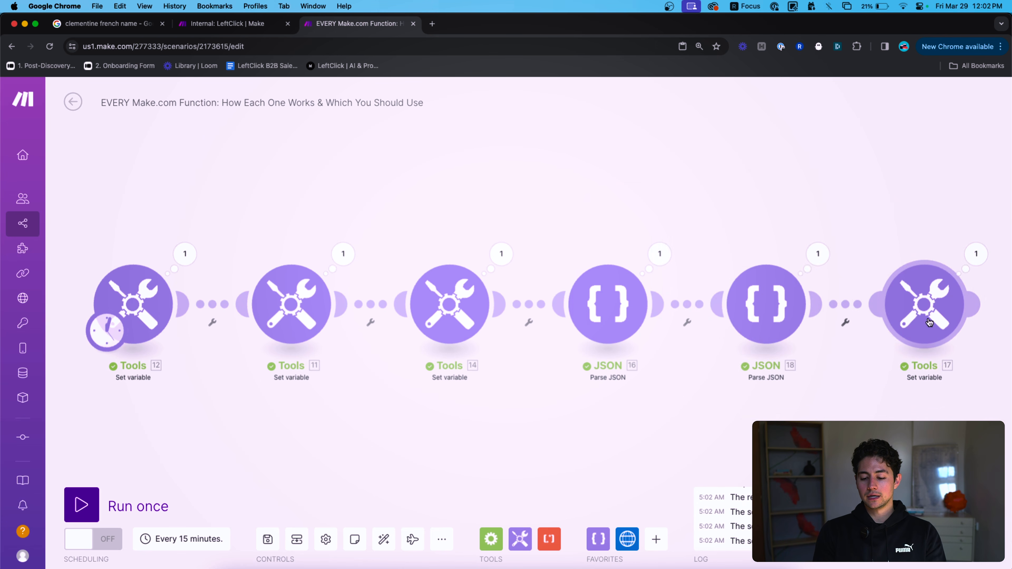
{"action": "left_click", "coordinate": [921, 316]}
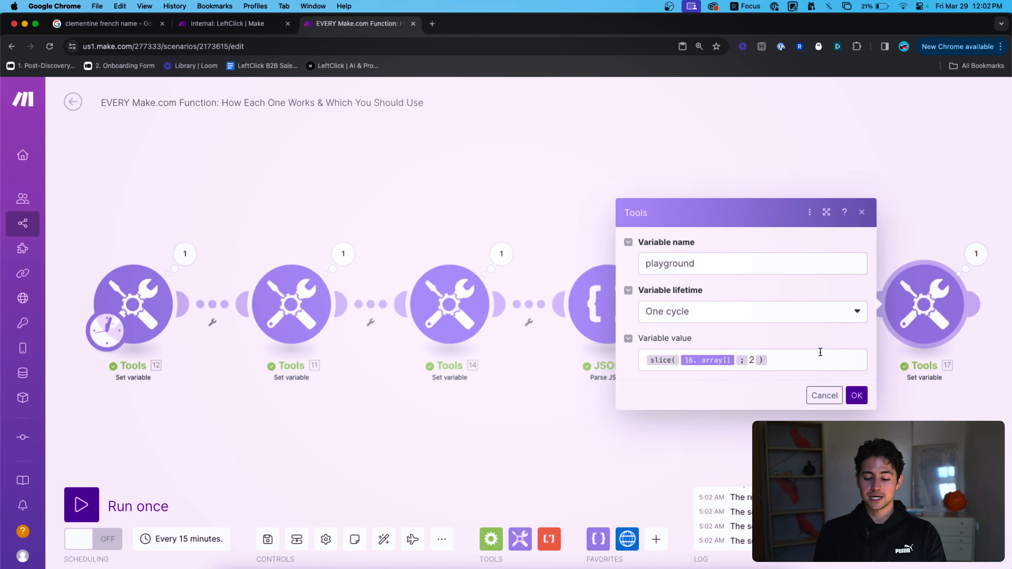
Place the cursor in Tools 17's Variable value field containing slice(16.array[]; 2).
{"action": "left_click", "coordinate": [798, 355]}
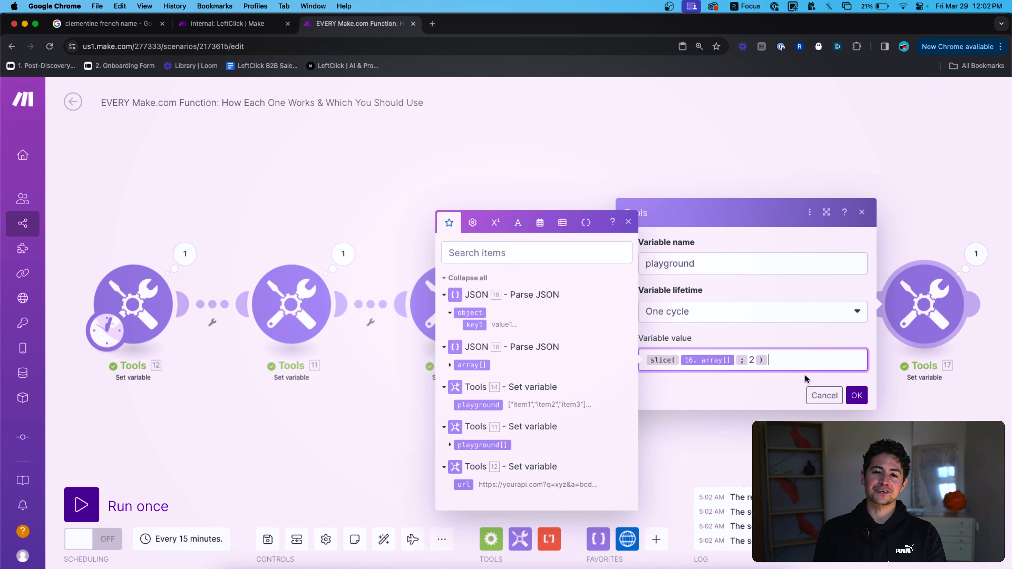
Change the slice start argument from 2 to 1 and save.
{"action": "mouse_move", "coordinate": [661, 359]}
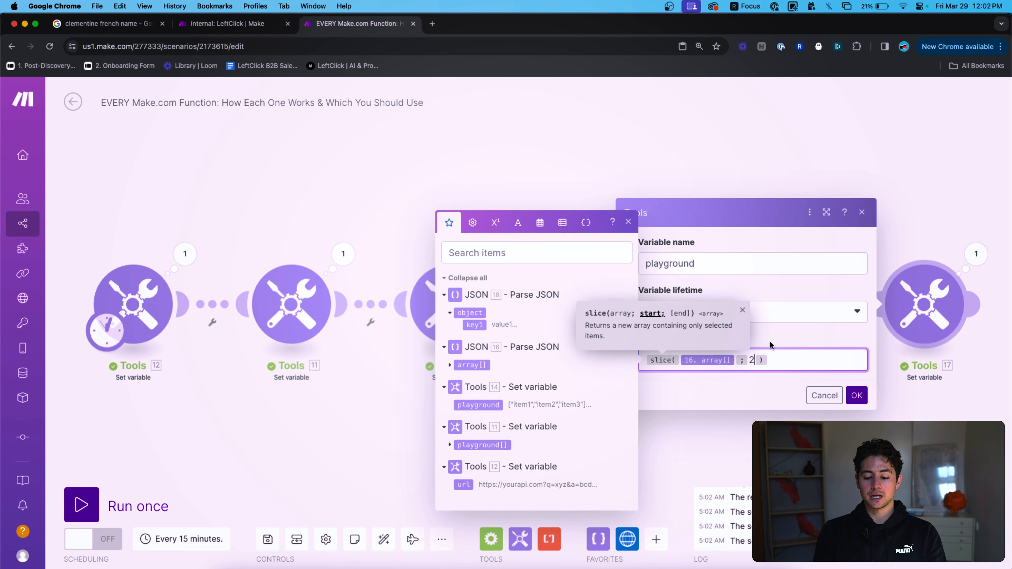
{"action": "key", "text": "BackSpace"}
{"action": "type", "text": "1"}
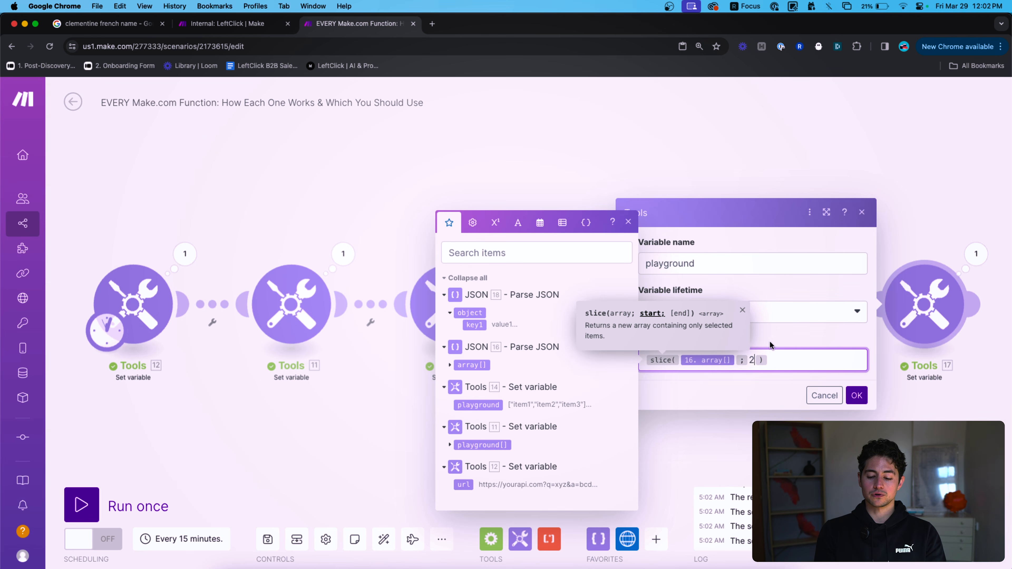
{"action": "left_click", "coordinate": [856, 395]}
Run the scenario and confirm the playground output holds item2 and item3.
{"action": "left_click", "coordinate": [161, 504]}
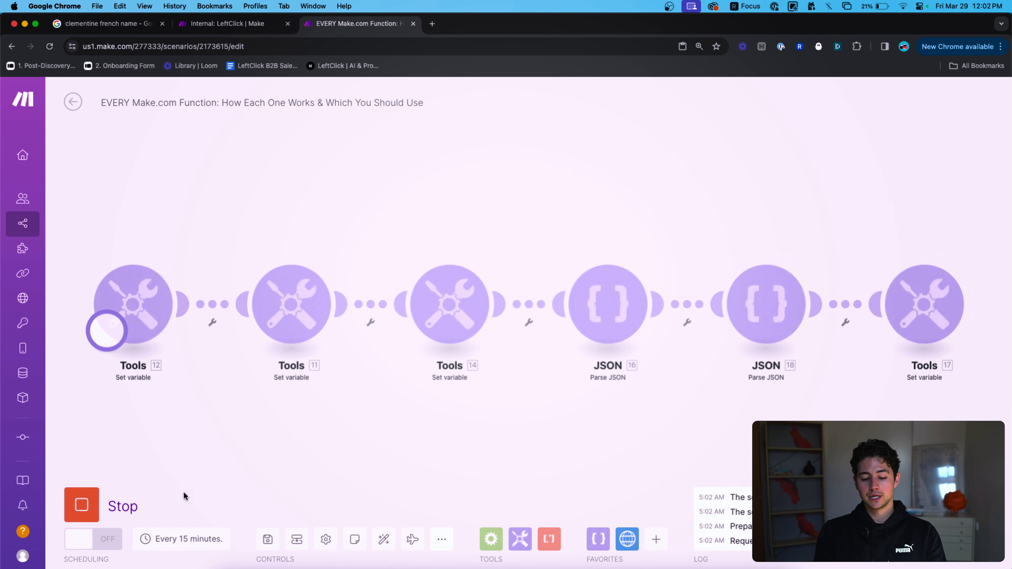
{"action": "left_click", "coordinate": [975, 252]}
{"action": "left_click", "coordinate": [756, 315]}
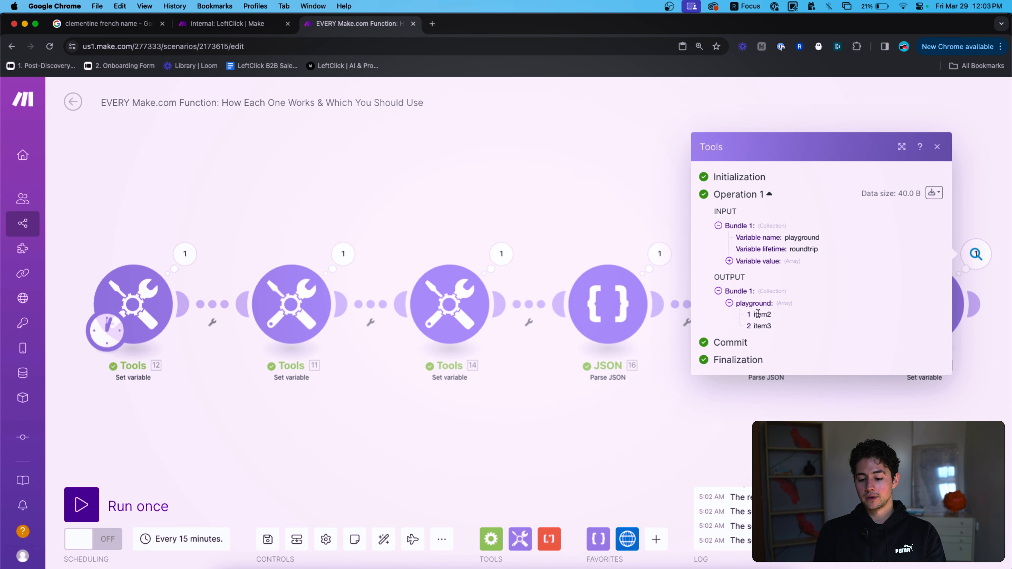
{"action": "left_click", "coordinate": [686, 214]}
Clear Tools 17's playground variable value.
{"action": "scroll", "coordinate": [685, 231], "scroll_direction": "right", "scroll_amount": 8}
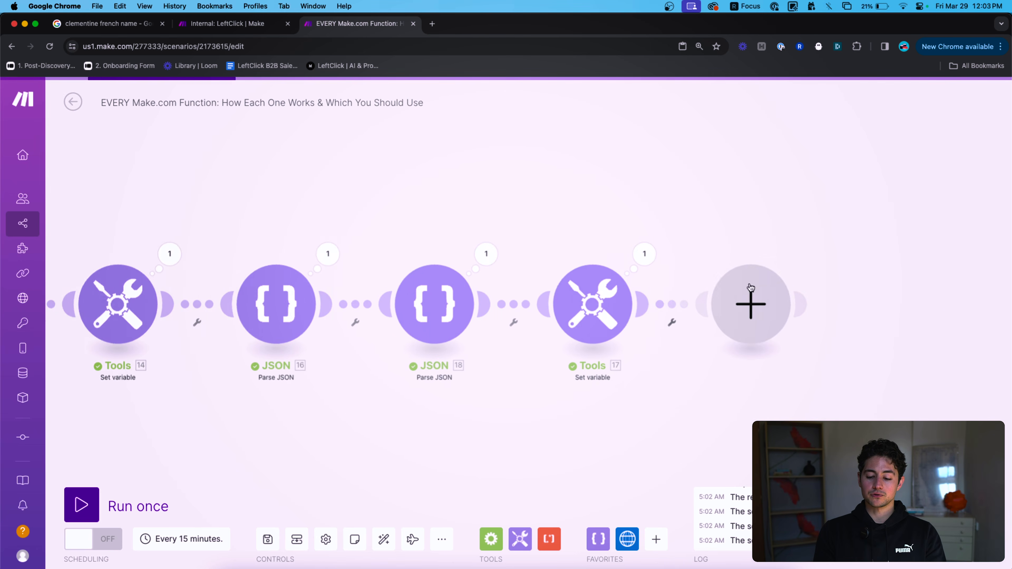
{"action": "left_click", "coordinate": [570, 294]}
{"action": "left_click", "coordinate": [778, 358]}
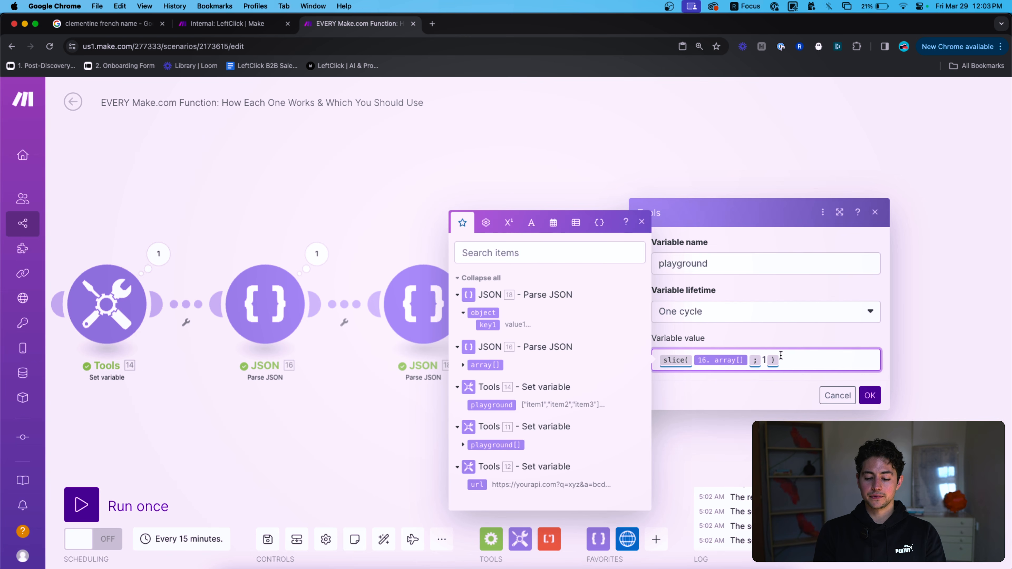
{"action": "key", "text": "super+a"}
{"action": "key", "text": "BackSpace"}
Set the playground value to merge(16.array[]; 16.array[]).
{"action": "left_click", "coordinate": [553, 222]}
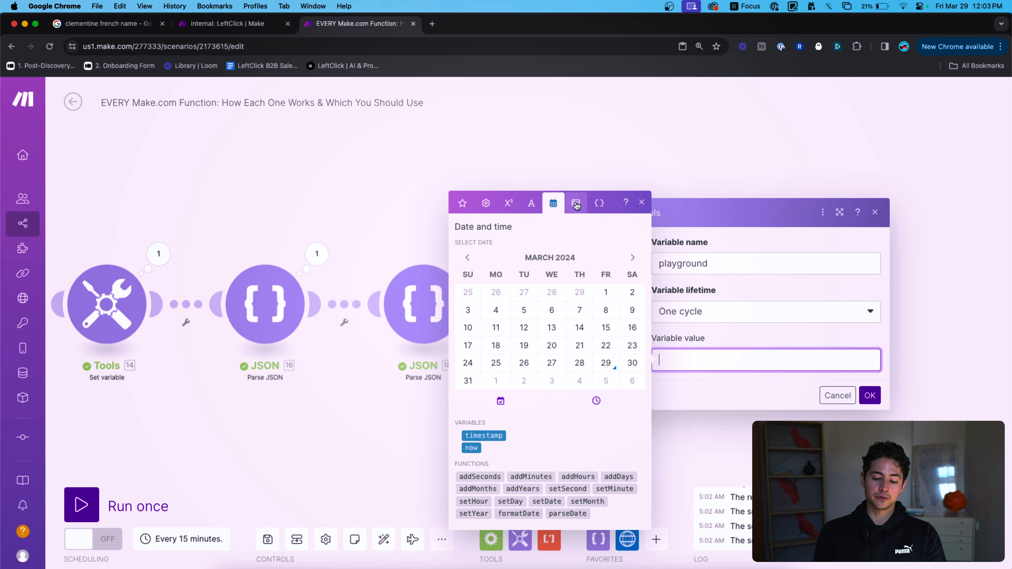
{"action": "left_click", "coordinate": [575, 201]}
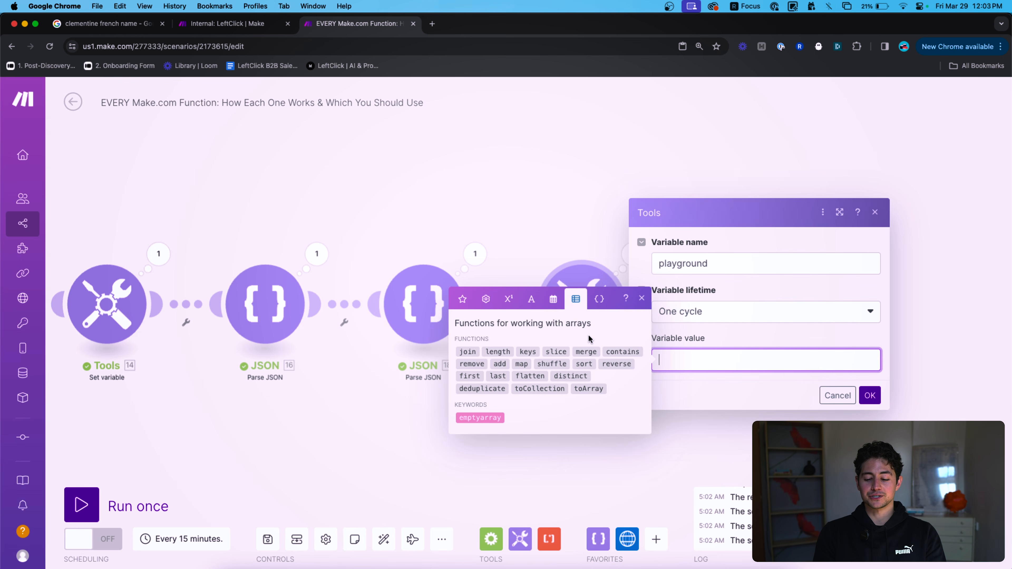
{"action": "left_click", "coordinate": [584, 351]}
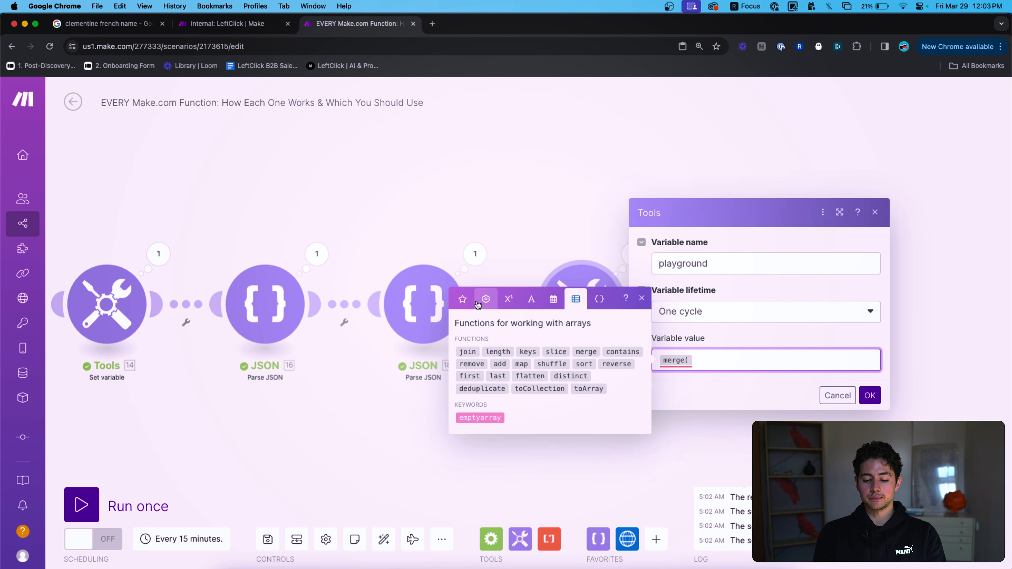
{"action": "left_click", "coordinate": [486, 299]}
{"action": "left_click", "coordinate": [462, 298]}
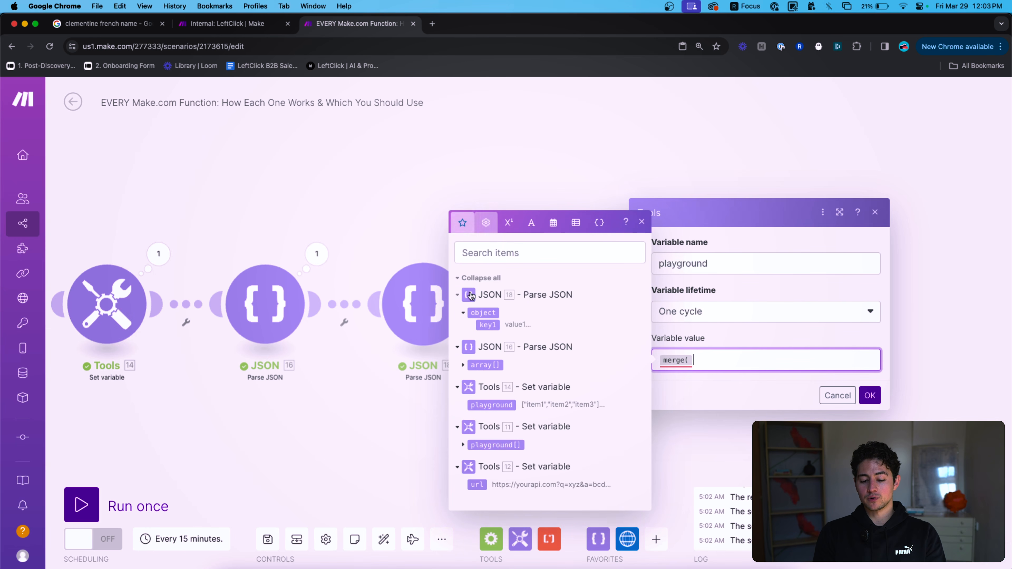
{"action": "left_click", "coordinate": [494, 364]}
{"action": "type", "text": ";"}
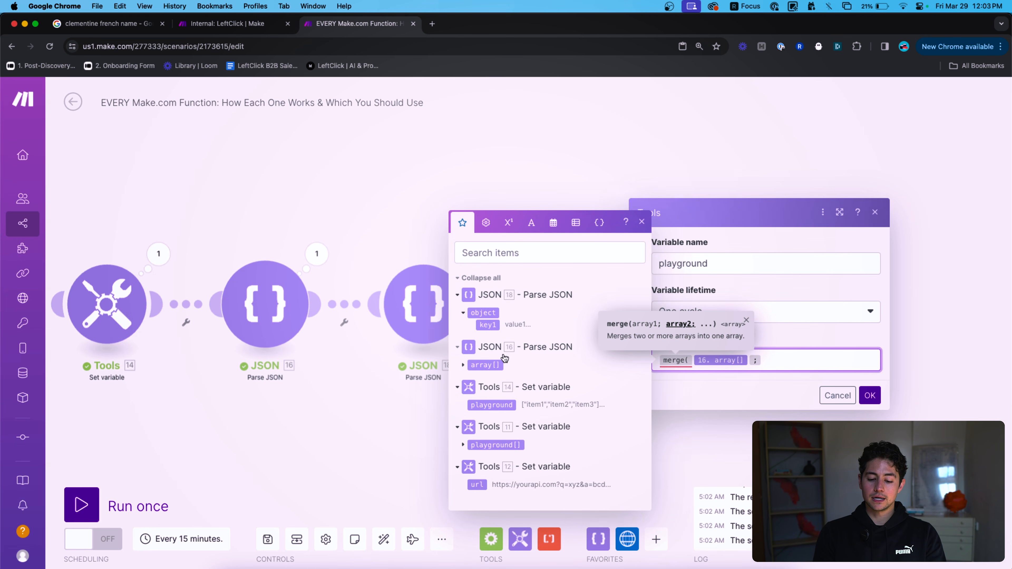
{"action": "left_click", "coordinate": [494, 364]}
{"action": "type", "text": ")"}
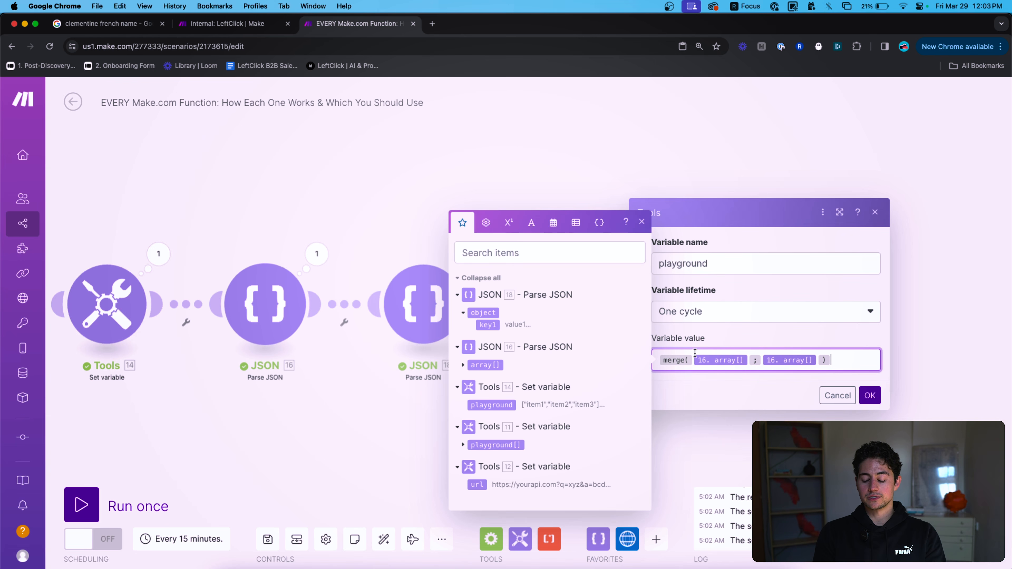
{"action": "left_click", "coordinate": [870, 395]}
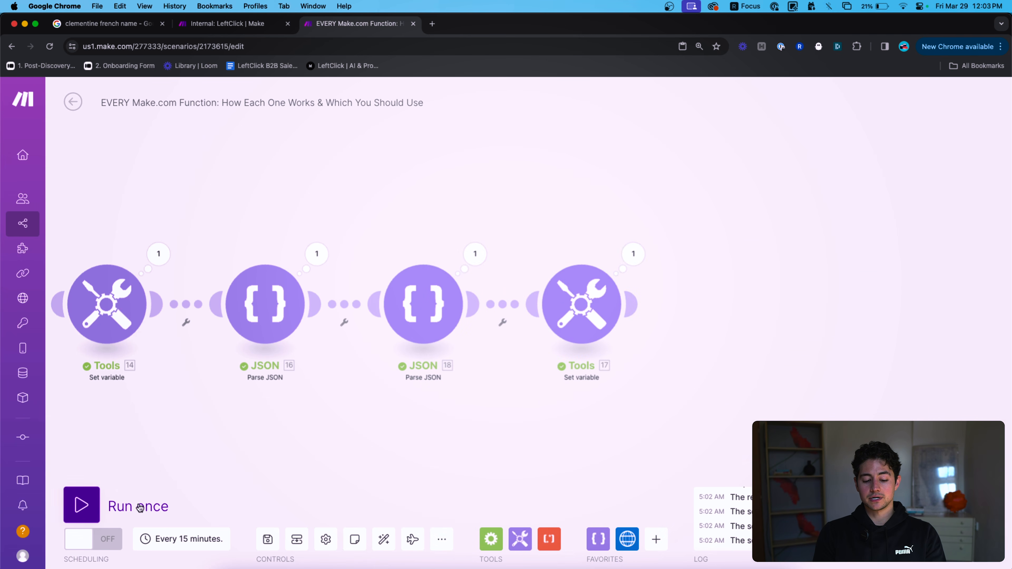
Run the scenario and confirm six items: item1, item2, item3 twice.
{"action": "left_click", "coordinate": [113, 510]}
{"action": "left_click", "coordinate": [976, 254]}
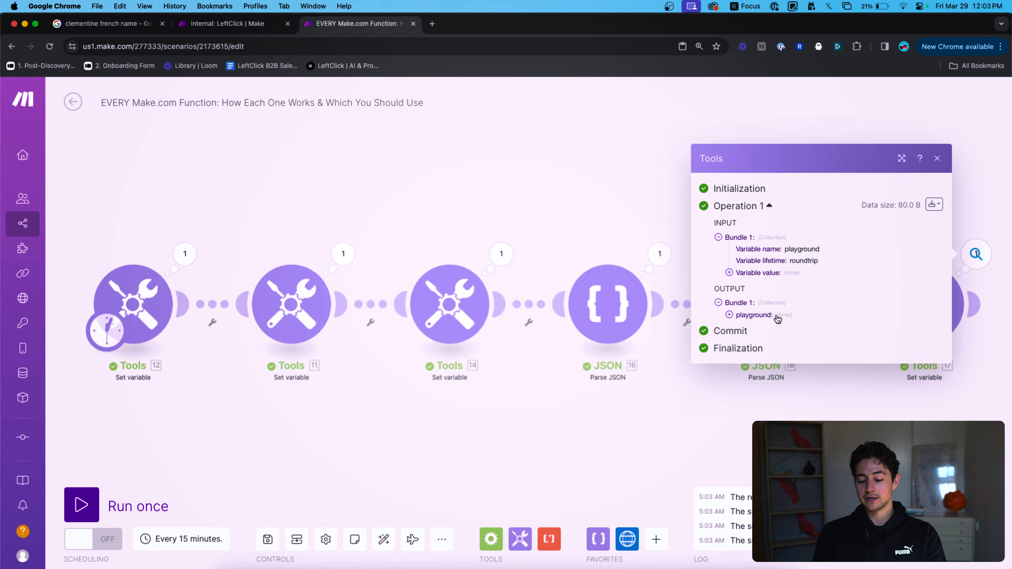
{"action": "left_click", "coordinate": [753, 315]}
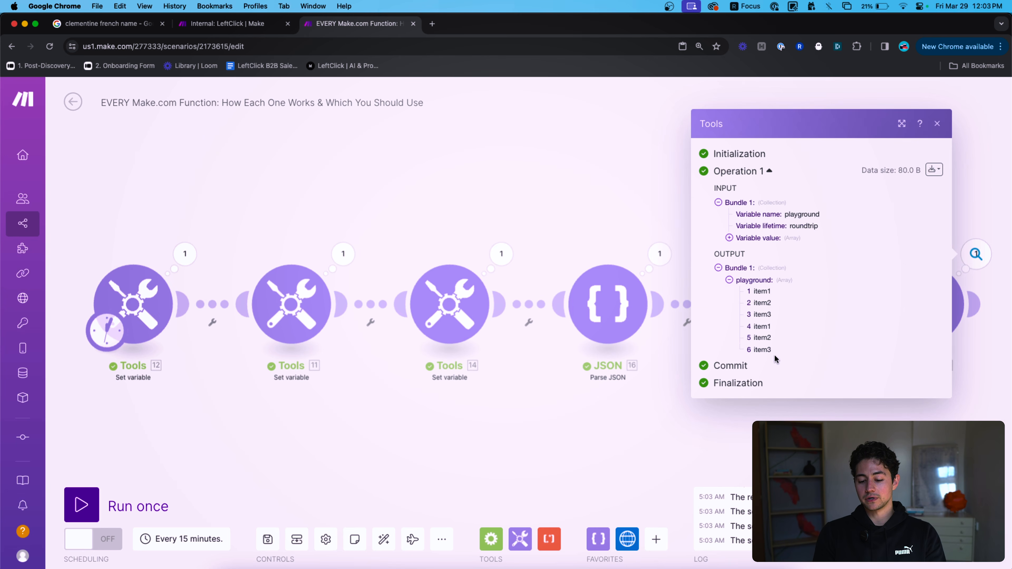
{"action": "left_click", "coordinate": [998, 387]}
Reopen Tools 17's variable value field with the array functions shown.
{"action": "left_click", "coordinate": [924, 305]}
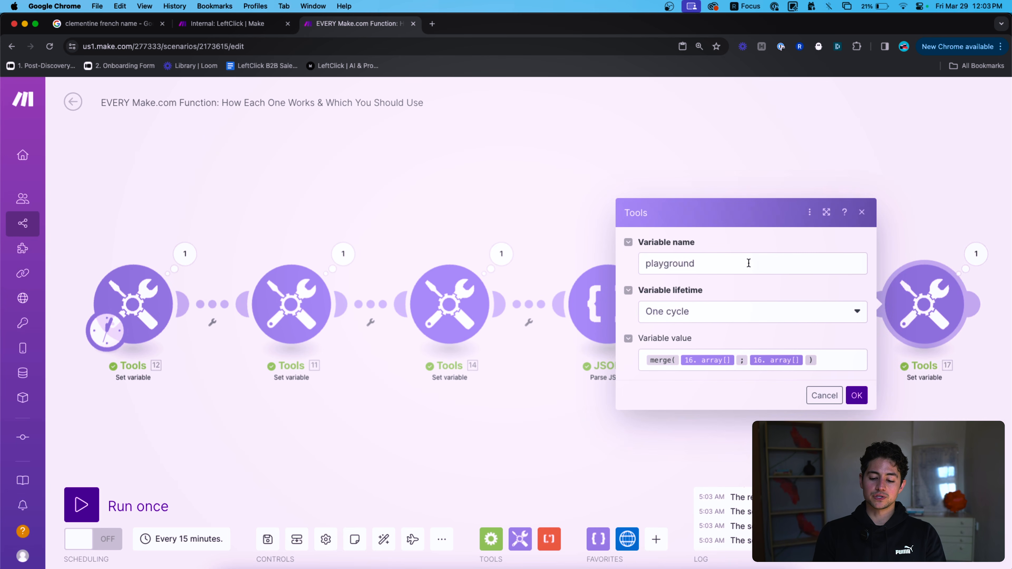
{"action": "left_click", "coordinate": [849, 365]}
{"action": "left_click", "coordinate": [548, 223]}
Replace the formula with contains(16.array[]; item2) and run once, getting true.
{"action": "key", "text": "super+a"}
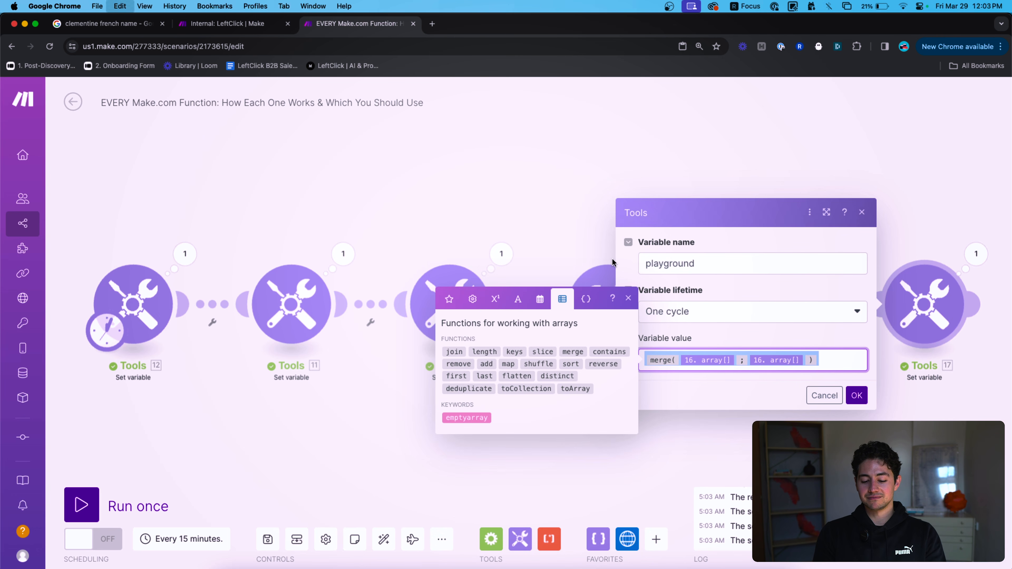
{"action": "key", "text": "BackSpace"}
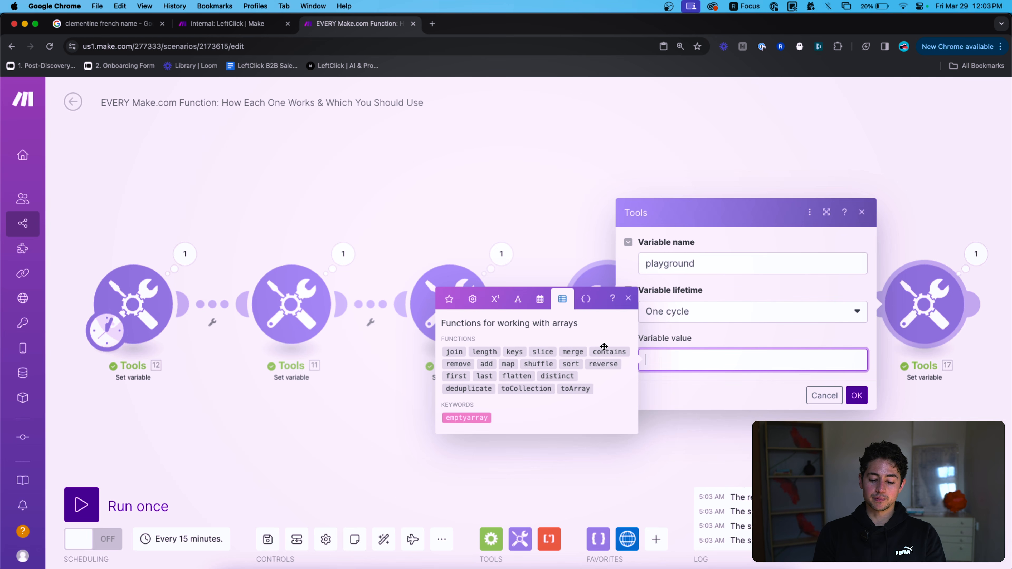
{"action": "left_click", "coordinate": [604, 351]}
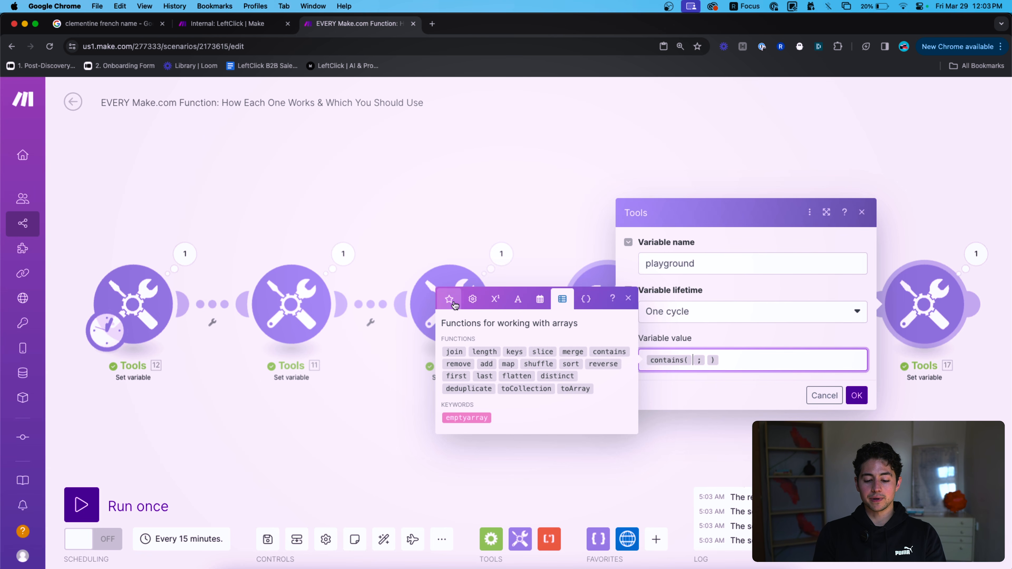
{"action": "left_click", "coordinate": [449, 299]}
{"action": "left_click", "coordinate": [472, 364]}
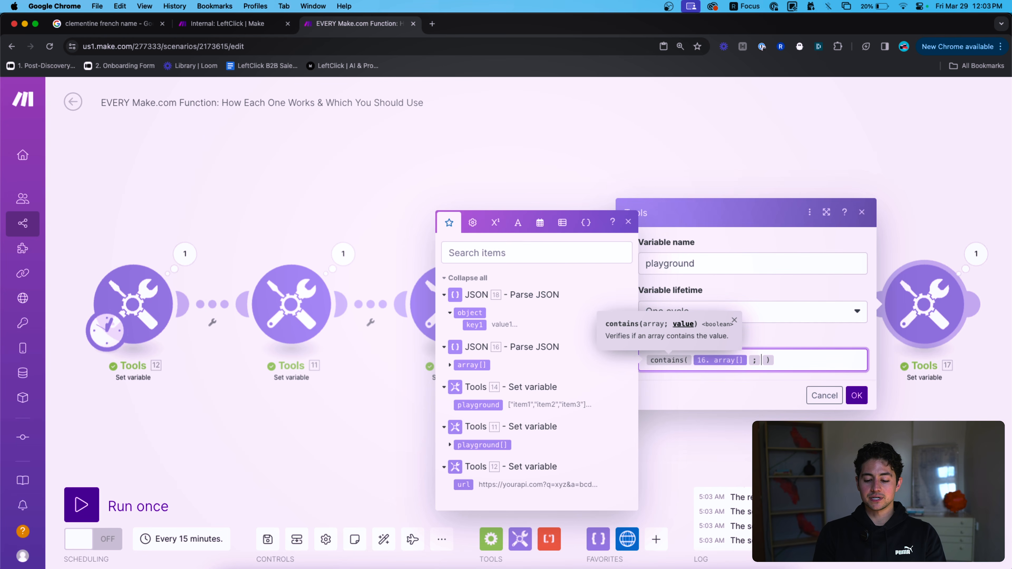
{"action": "left_click", "coordinate": [857, 395]}
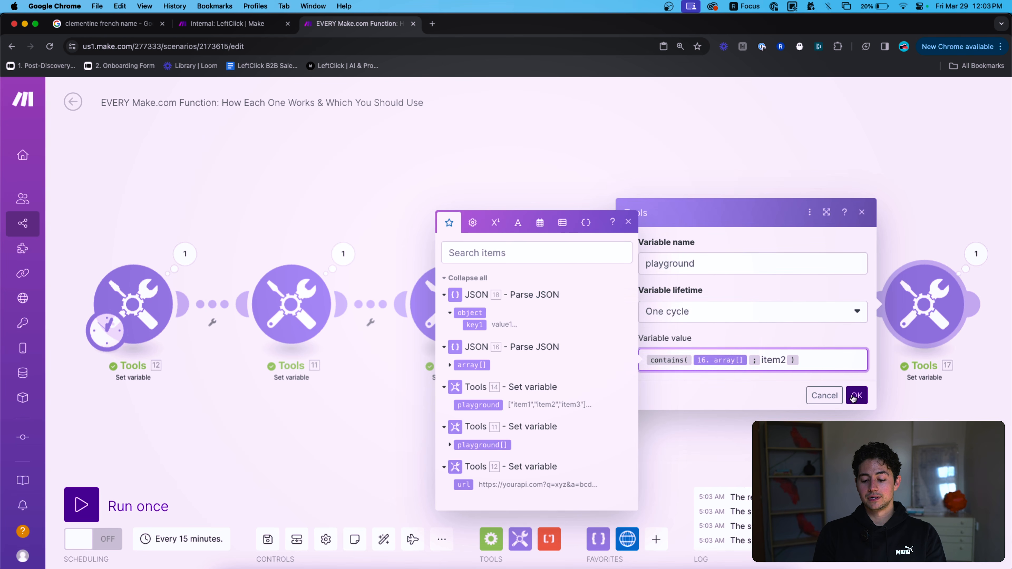
{"action": "left_click", "coordinate": [101, 505]}
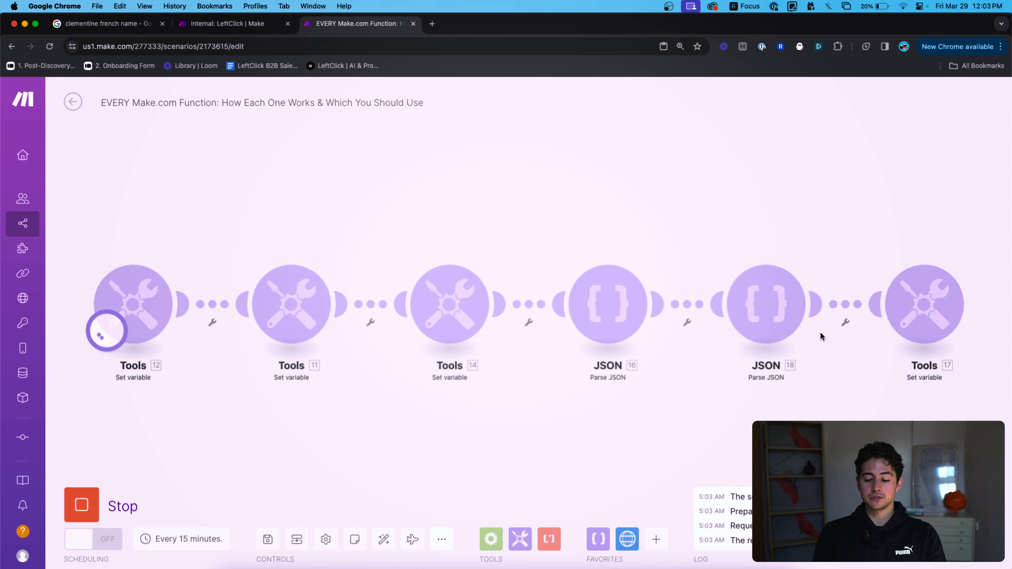
{"action": "left_click", "coordinate": [966, 256]}
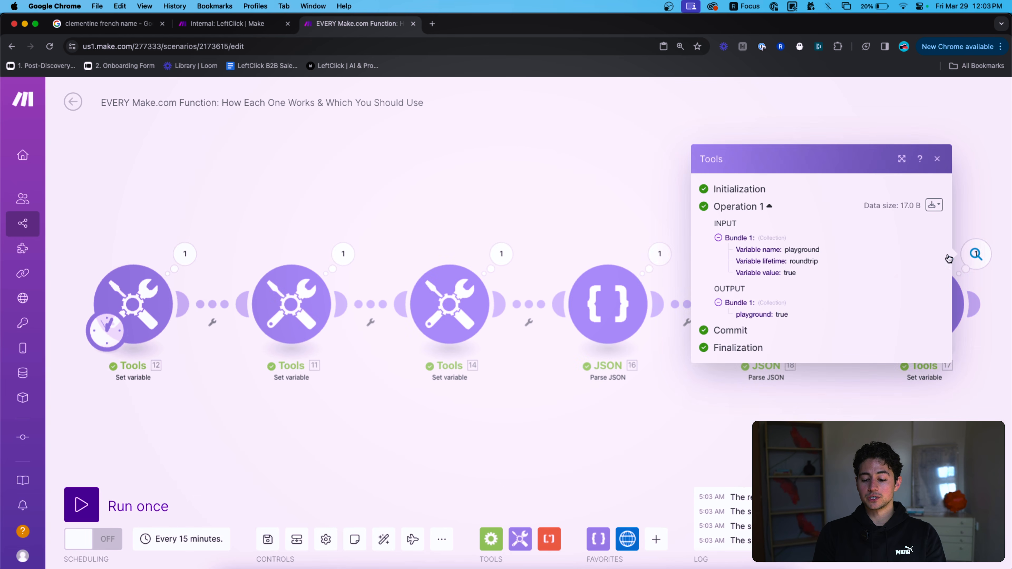
{"action": "left_click", "coordinate": [1003, 380]}
Change the search value to item555 and rerun, getting false.
{"action": "left_click", "coordinate": [928, 317]}
{"action": "left_click", "coordinate": [800, 360]}
{"action": "key", "text": "Left"}
{"action": "key", "text": "BackSpace"}
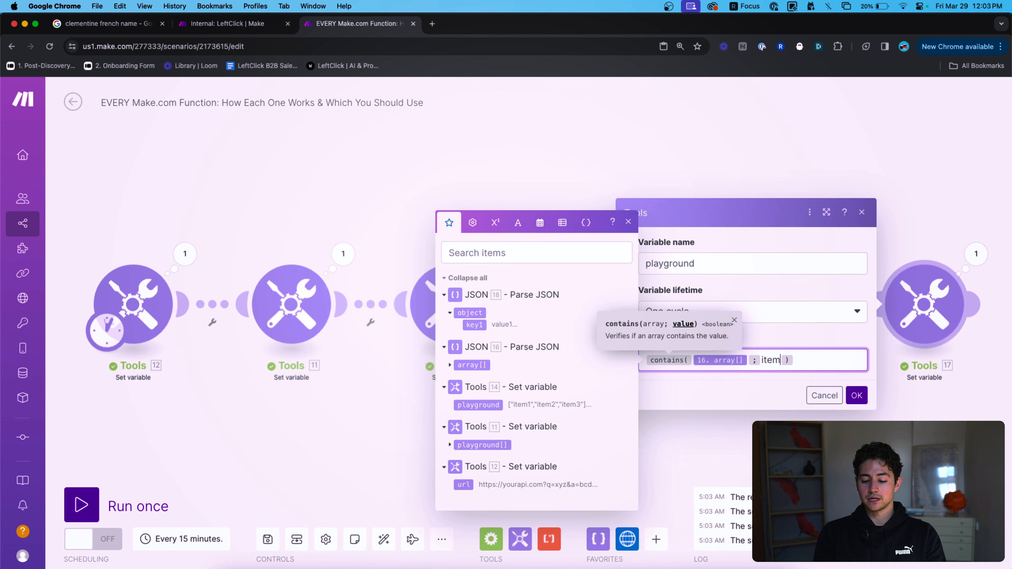
{"action": "type", "text": "555"}
{"action": "left_click", "coordinate": [857, 395]}
{"action": "left_click", "coordinate": [82, 505]}
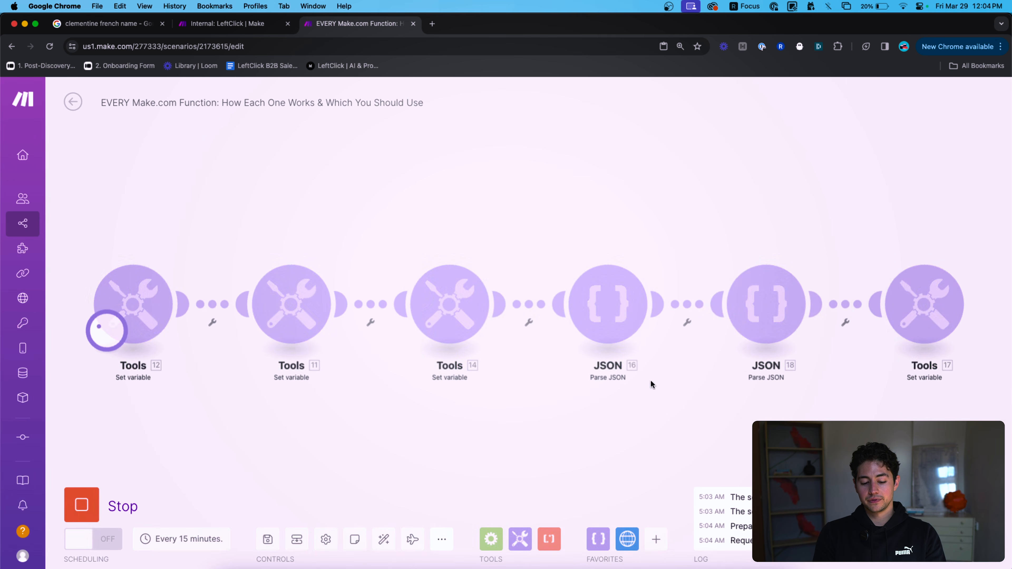
{"action": "left_click", "coordinate": [973, 252]}
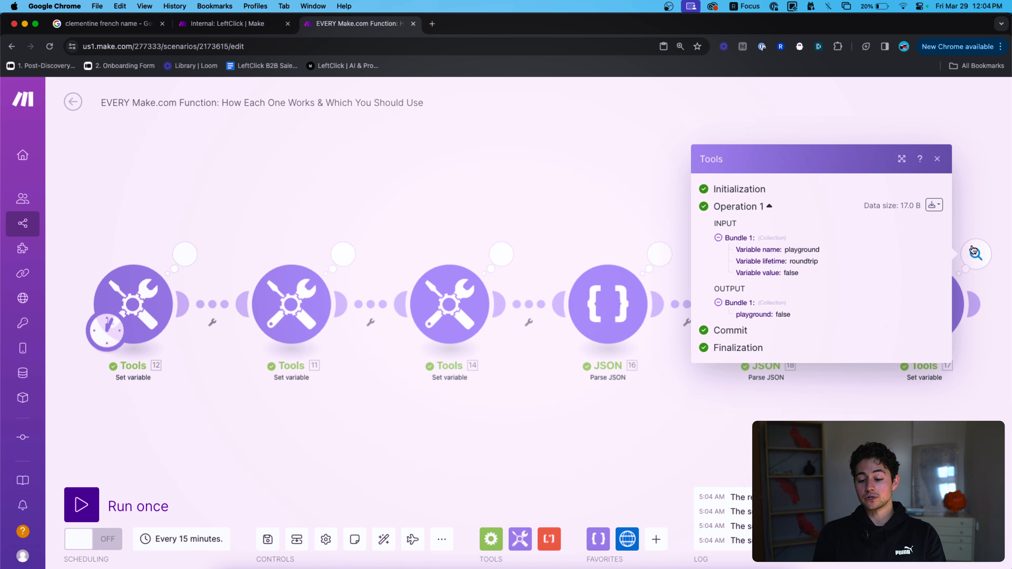
{"action": "left_click", "coordinate": [666, 170]}
Clear the contains formula from the playground value and bring up the array functions.
{"action": "left_click", "coordinate": [924, 305]}
{"action": "left_click", "coordinate": [819, 358]}
{"action": "key", "text": "super+a"}
{"action": "key", "text": "BackSpace"}
{"action": "left_click", "coordinate": [562, 225]}
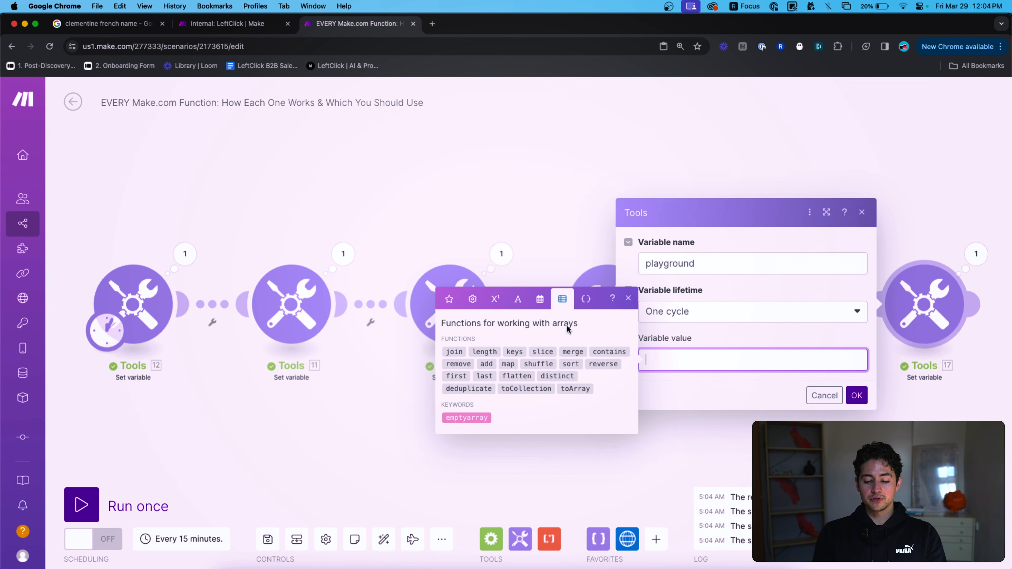
Set the value to remove(16.array[]; item2) and run once, leaving item1 and item3.
{"action": "type", "text": "remove("}
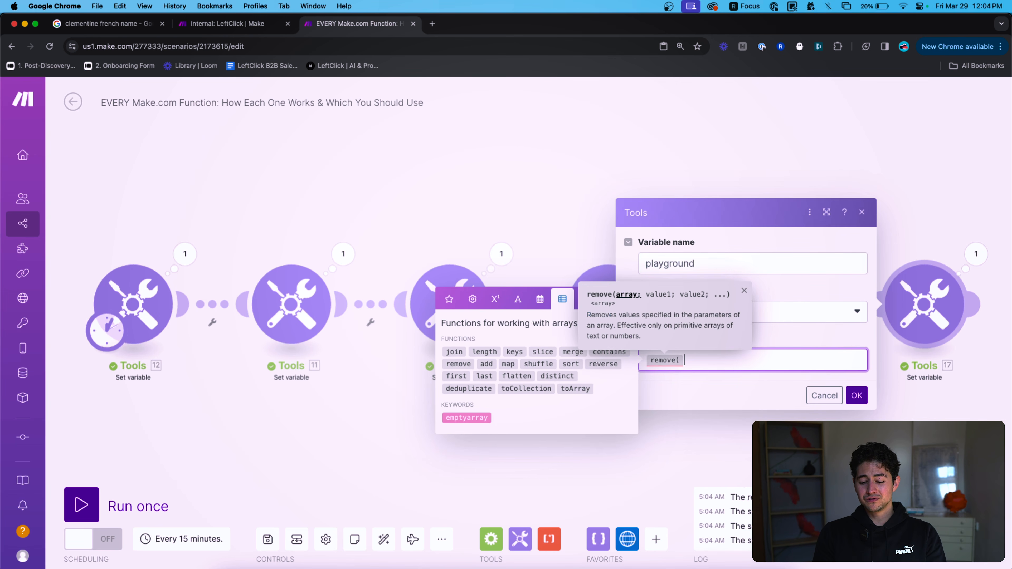
{"action": "left_click", "coordinate": [453, 301]}
{"action": "left_click", "coordinate": [472, 365]}
{"action": "left_click", "coordinate": [562, 223]}
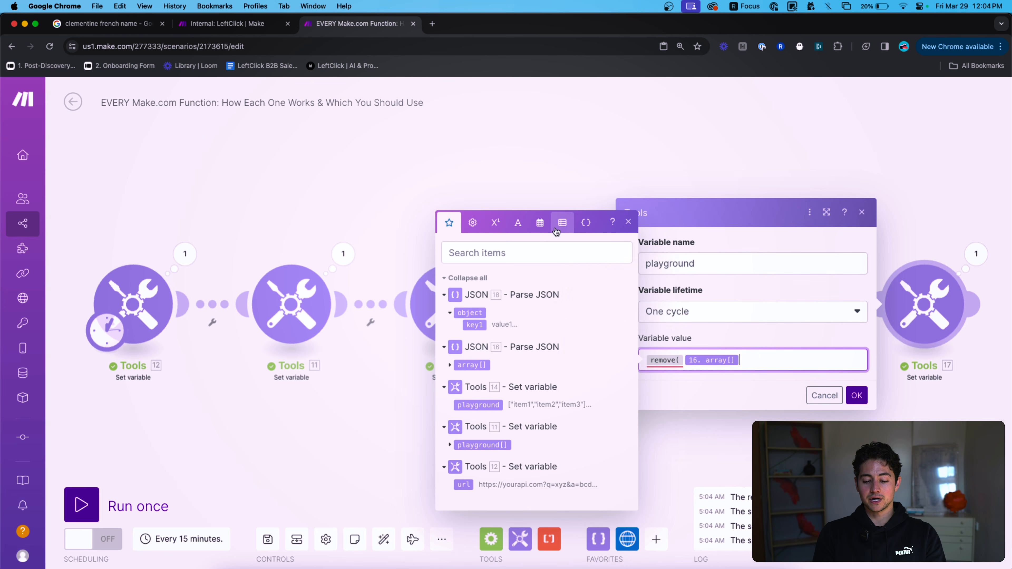
{"action": "type", "text": "; item"}
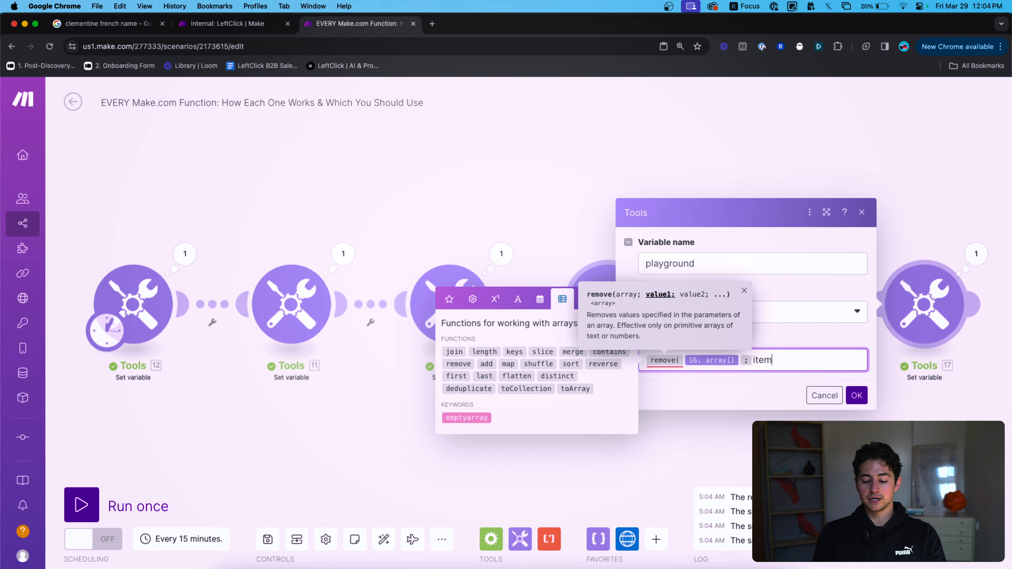
{"action": "type", "text": "2 )"}
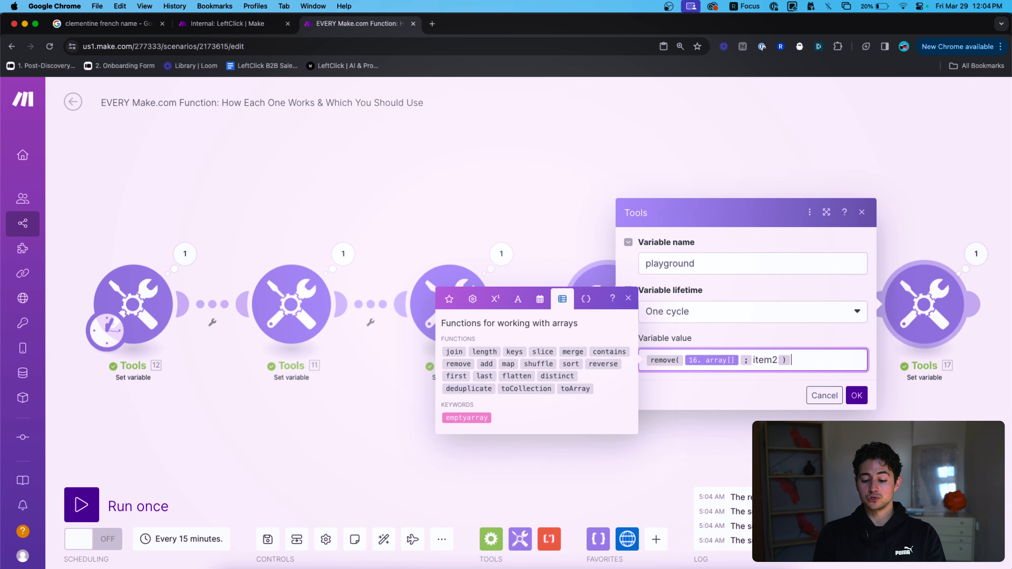
{"action": "left_click", "coordinate": [856, 395]}
{"action": "left_click", "coordinate": [121, 509]}
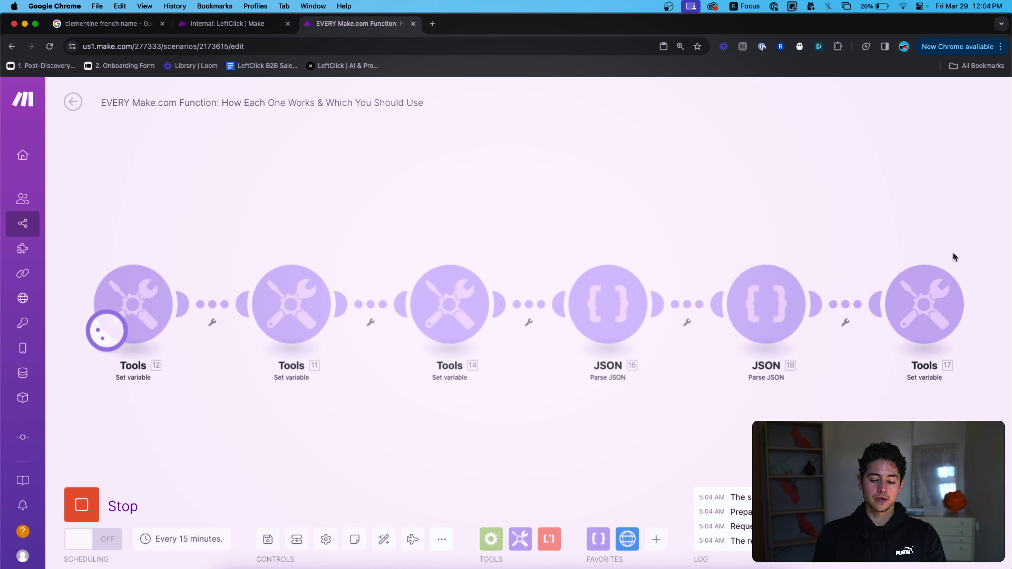
{"action": "left_click", "coordinate": [968, 259]}
{"action": "left_click", "coordinate": [771, 323]}
{"action": "left_click", "coordinate": [858, 385]}
Reopen Tools 17 and clear the remove formula from the variable value.
{"action": "left_click", "coordinate": [900, 303]}
{"action": "left_click", "coordinate": [808, 363]}
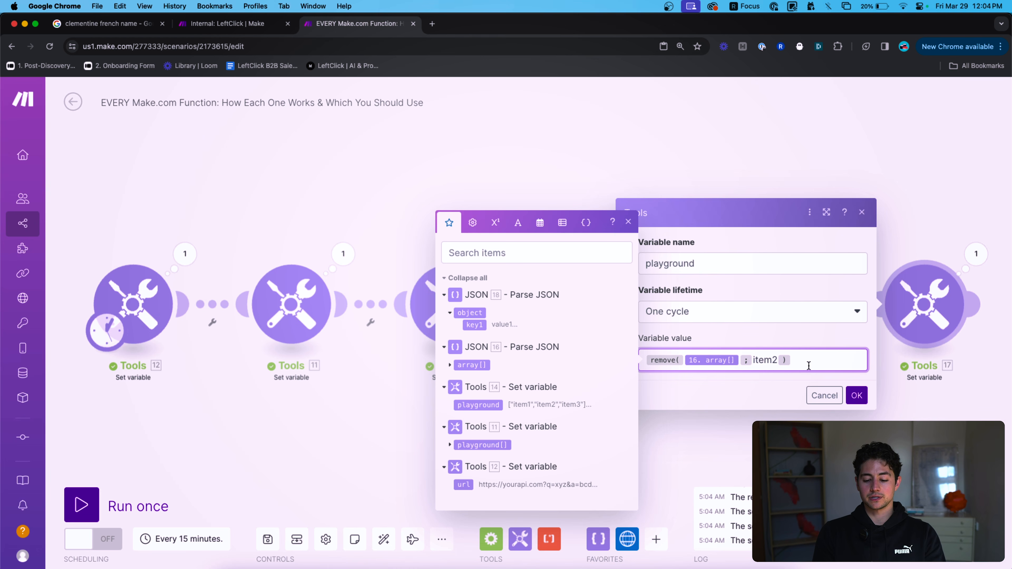
{"action": "left_click", "coordinate": [562, 222]}
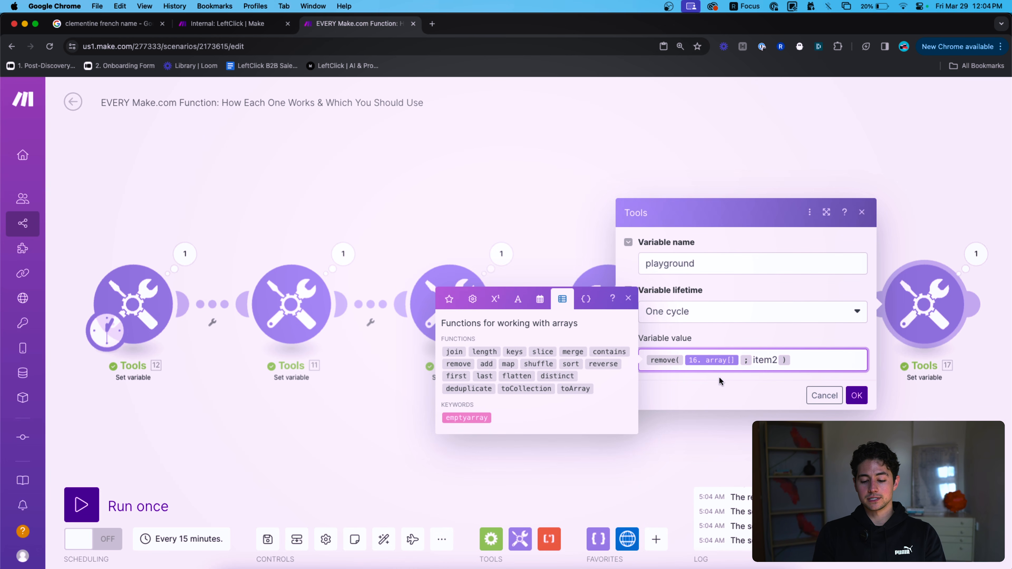
{"action": "key", "text": "super+a"}
{"action": "key", "text": "BackSpace"}
Set the value to add(16.array[]; item4), run once and inspect the output items.
{"action": "type", "text": "add("}
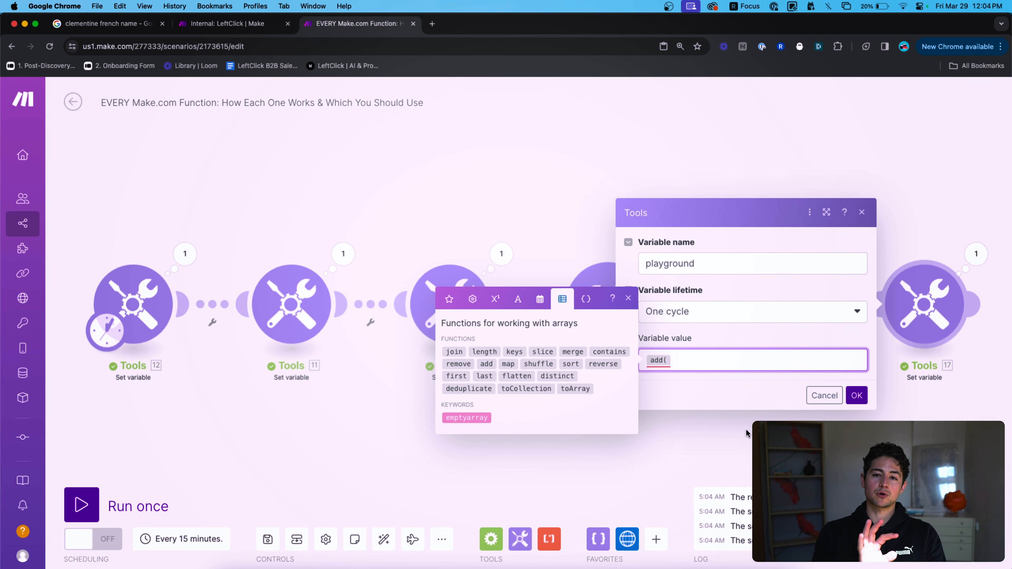
{"action": "left_click", "coordinate": [448, 299]}
{"action": "left_click", "coordinate": [478, 364]}
{"action": "left_click", "coordinate": [562, 222]}
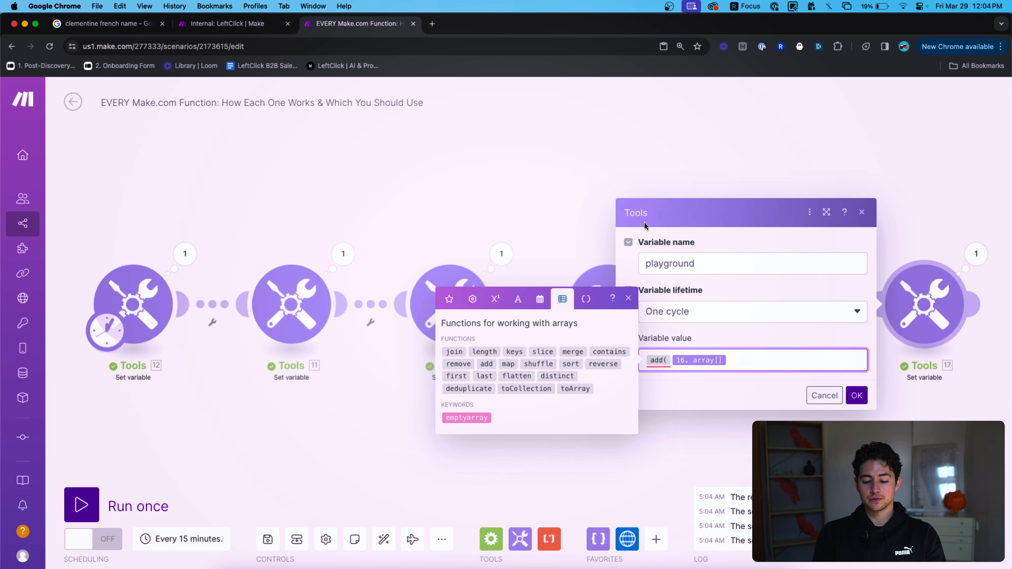
{"action": "type", "text": ";item4)"}
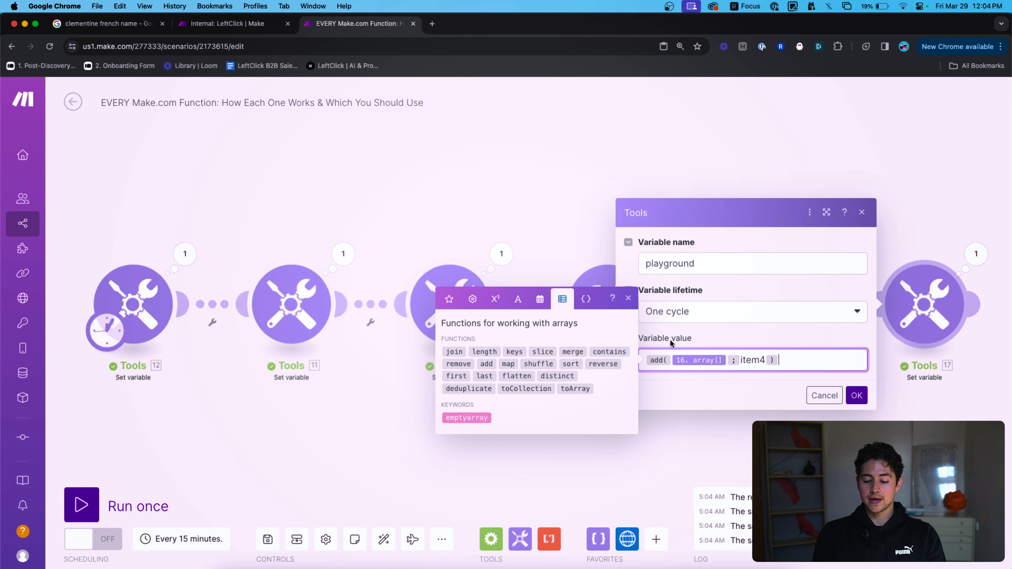
{"action": "left_click", "coordinate": [857, 395]}
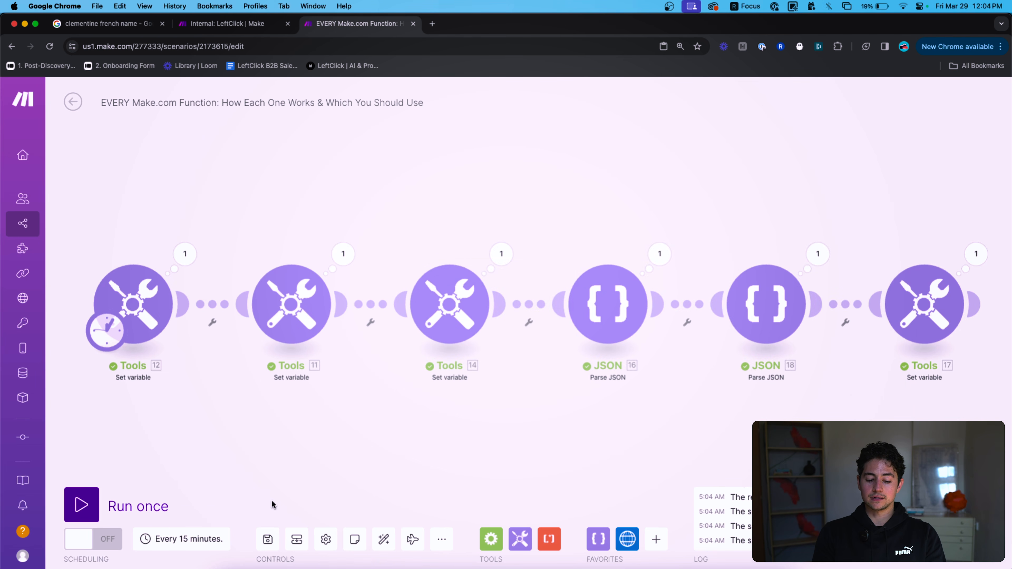
{"action": "left_click", "coordinate": [123, 506]}
{"action": "left_click", "coordinate": [976, 253]}
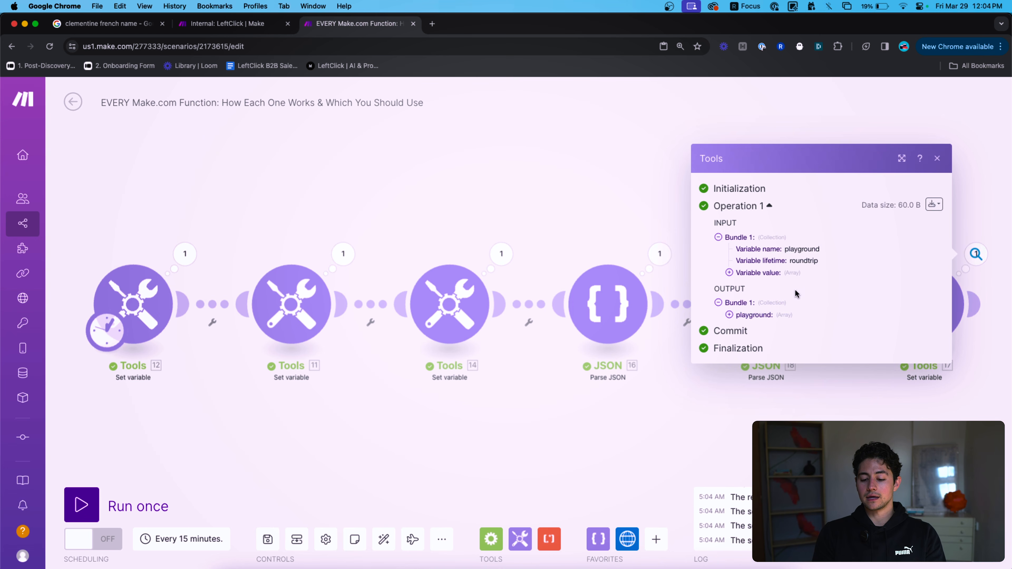
{"action": "left_click", "coordinate": [781, 316]}
{"action": "left_click", "coordinate": [993, 368]}
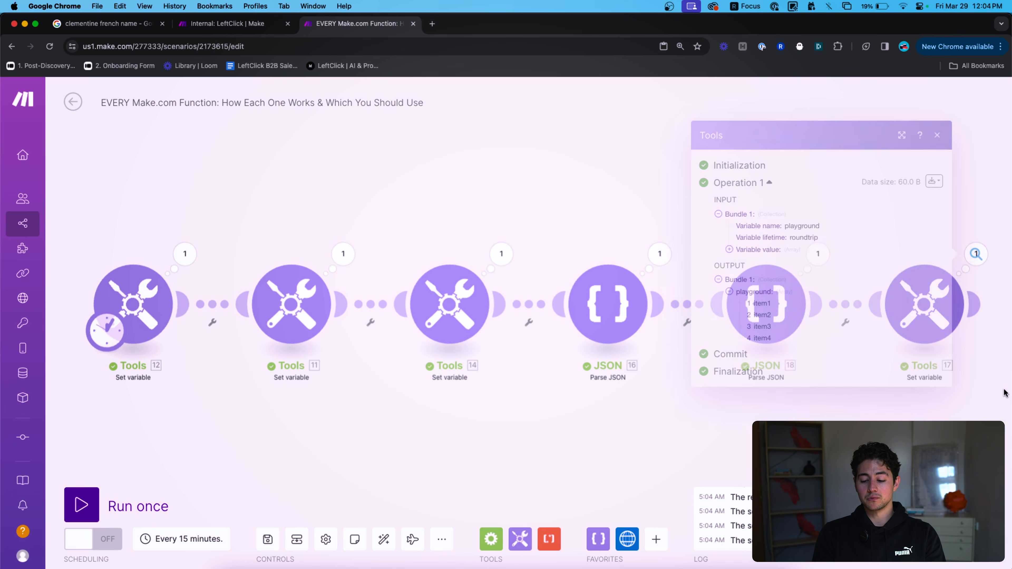
Change the formula to add(emptyarray; item1; item2; item3).
{"action": "left_click", "coordinate": [932, 318]}
{"action": "left_click", "coordinate": [814, 361]}
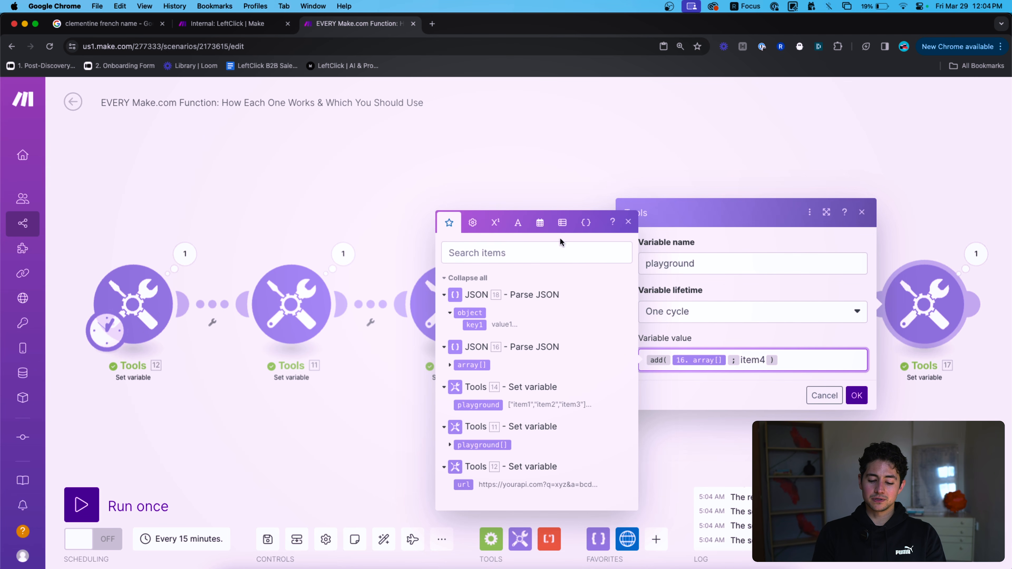
{"action": "left_click", "coordinate": [562, 222]}
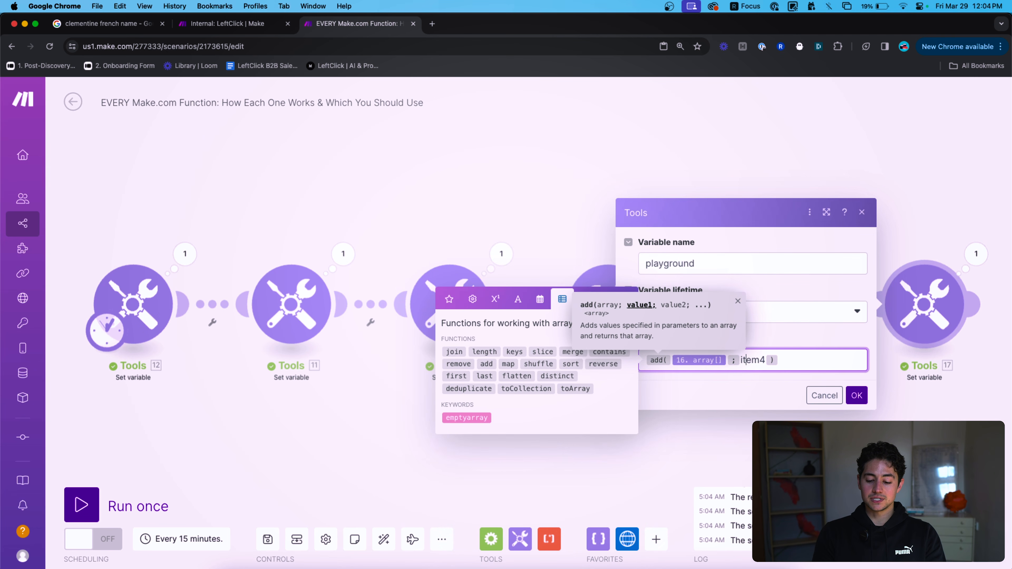
{"action": "key", "text": "BackSpace"}
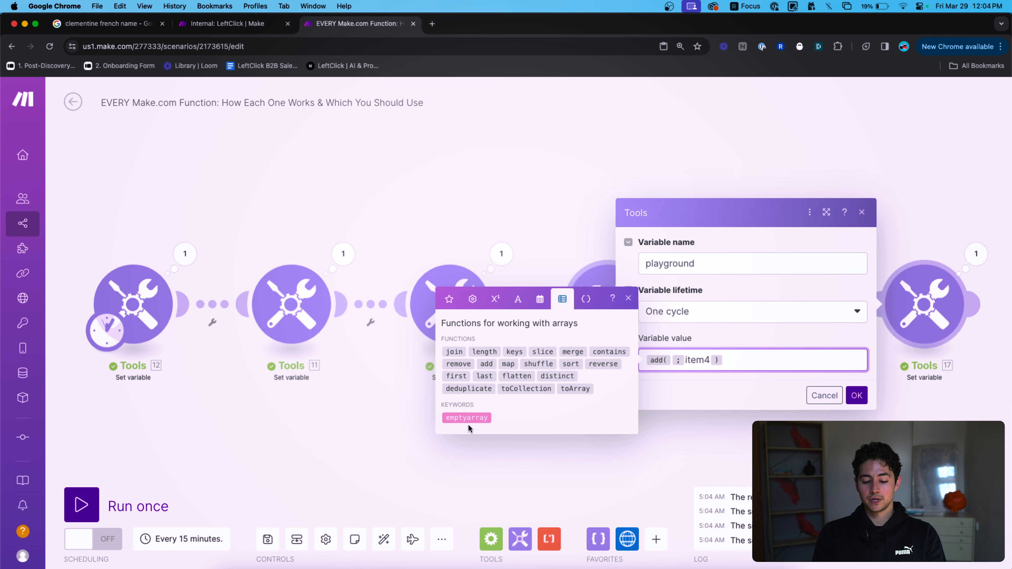
{"action": "left_click", "coordinate": [472, 416]}
{"action": "double_click", "coordinate": [747, 361]}
{"action": "type", "text": "item1"}
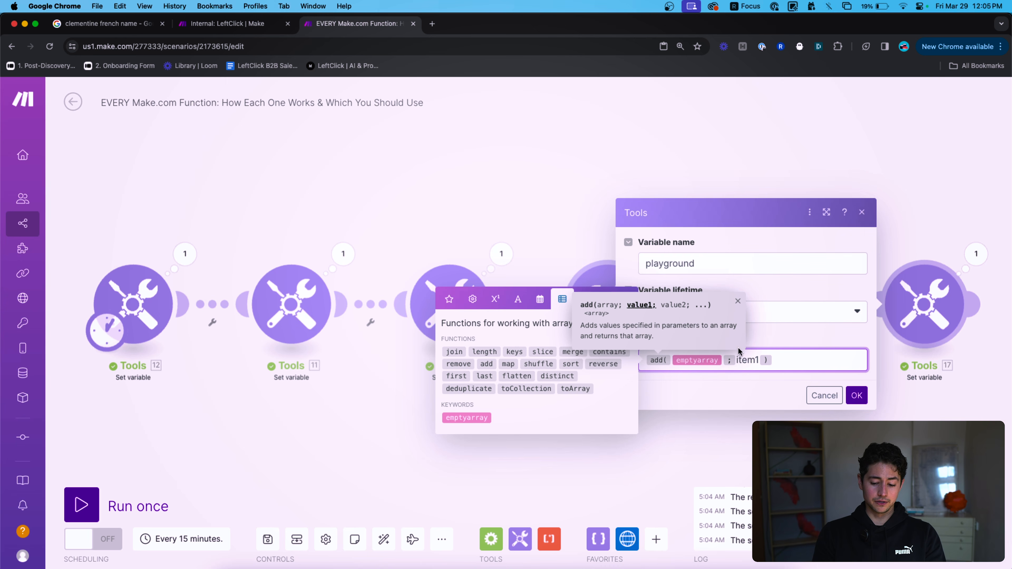
{"action": "type", "text": ";item2;item3"}
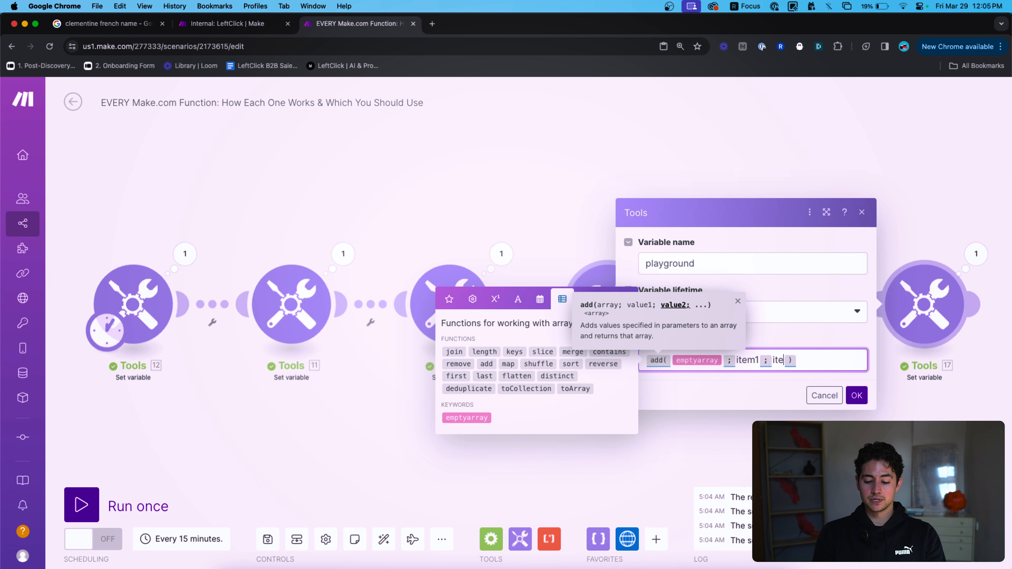
{"action": "left_click", "coordinate": [857, 396]}
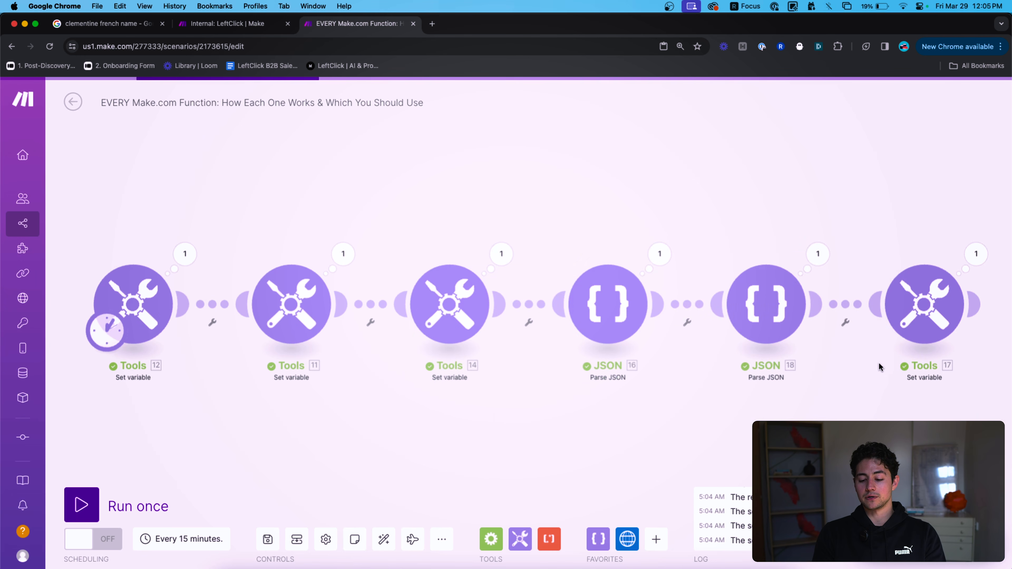
Run only Tools 17 and confirm the array holds item1, item2 and item3.
{"action": "right_click", "coordinate": [903, 315]}
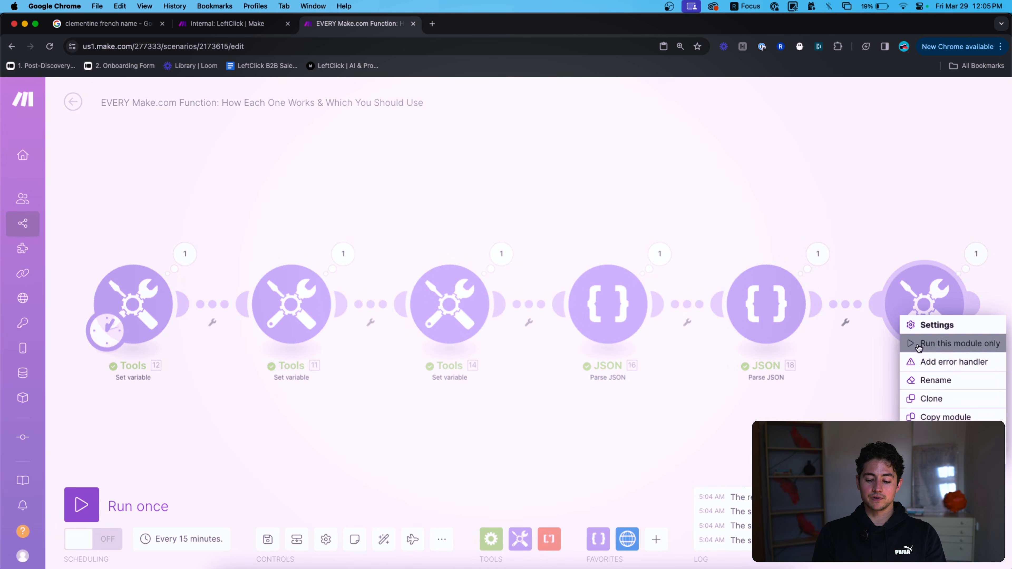
{"action": "left_click", "coordinate": [956, 343]}
{"action": "left_click", "coordinate": [973, 256]}
{"action": "left_click", "coordinate": [752, 314]}
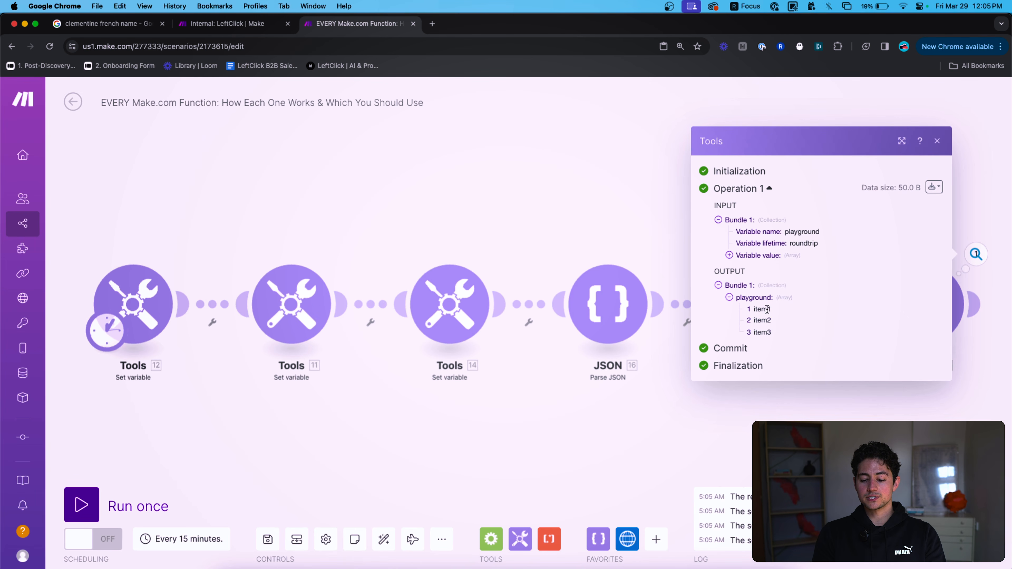
{"action": "left_click", "coordinate": [653, 194]}
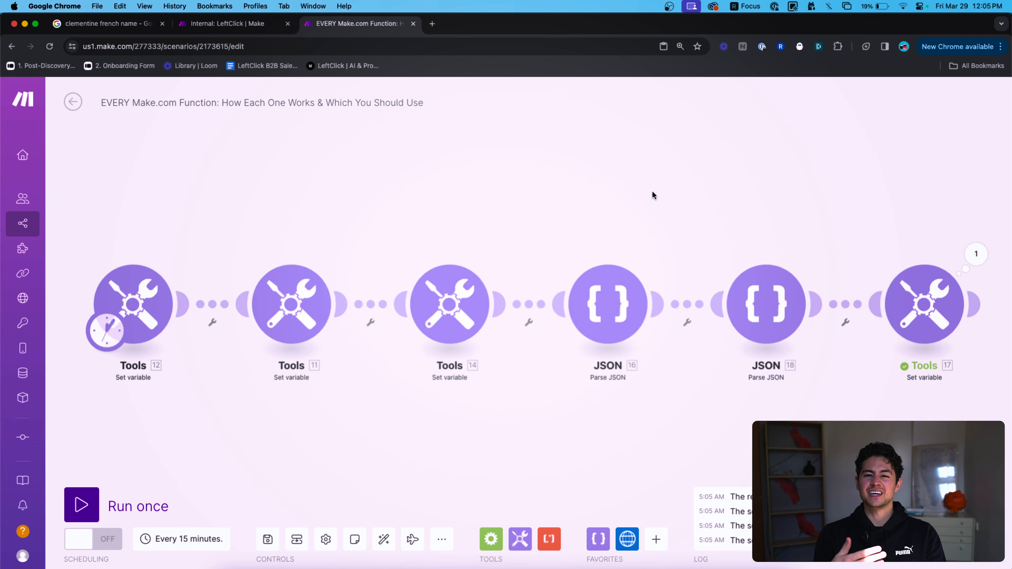
Clear the Tools 17 add formula and insert an empty map() from the array functions.
{"action": "left_click", "coordinate": [926, 310]}
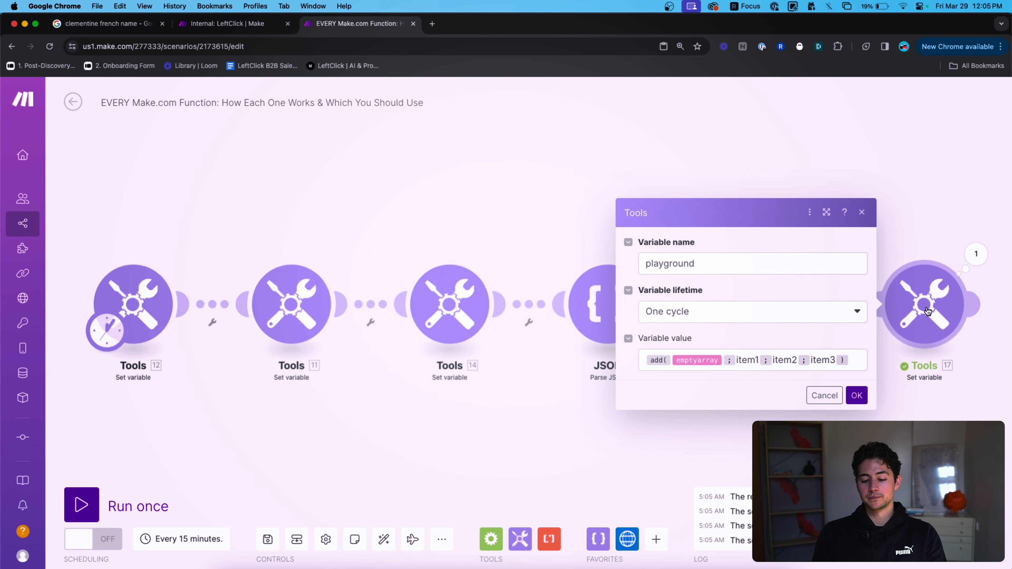
{"action": "left_click", "coordinate": [851, 360]}
{"action": "key", "text": "super+a"}
{"action": "key", "text": "BackSpace"}
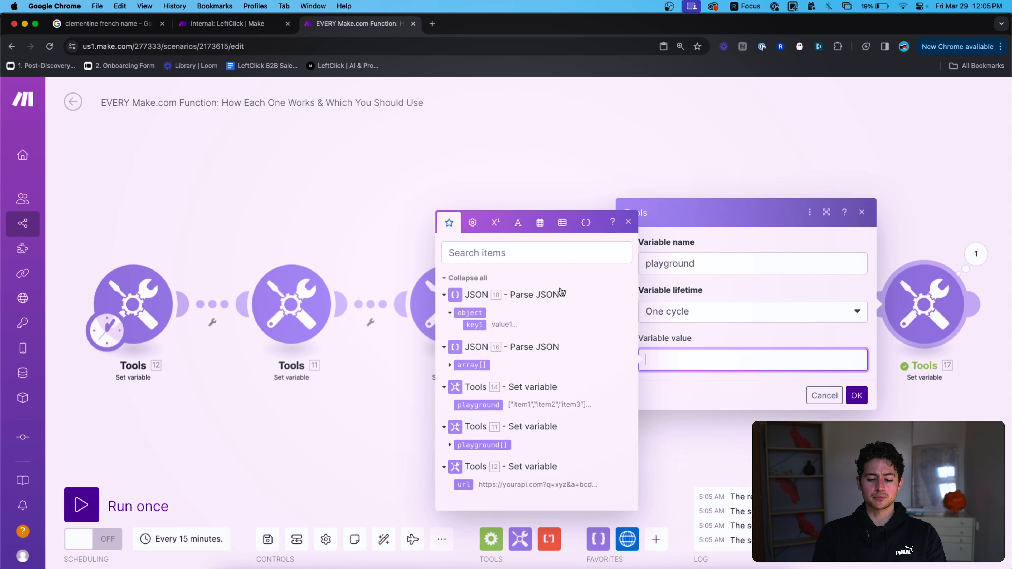
{"action": "left_click", "coordinate": [562, 223]}
{"action": "mouse_move", "coordinate": [600, 348]}
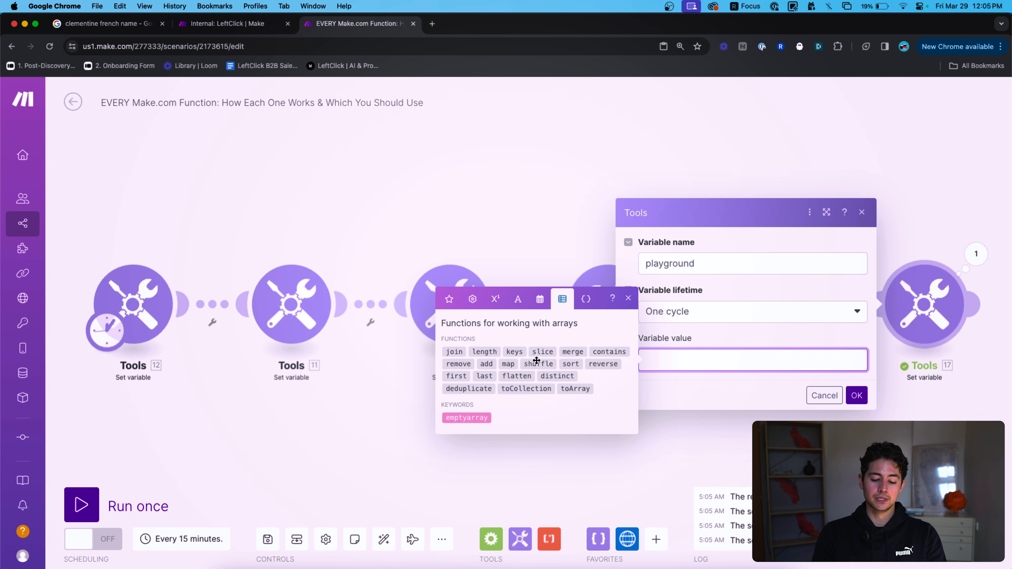
{"action": "mouse_move", "coordinate": [511, 364]}
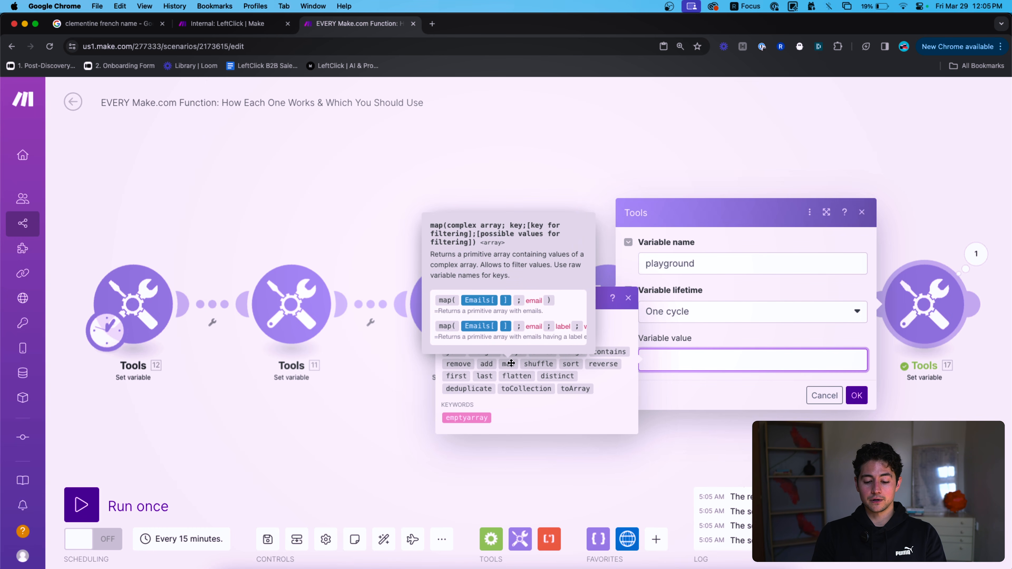
{"action": "left_click", "coordinate": [498, 364]}
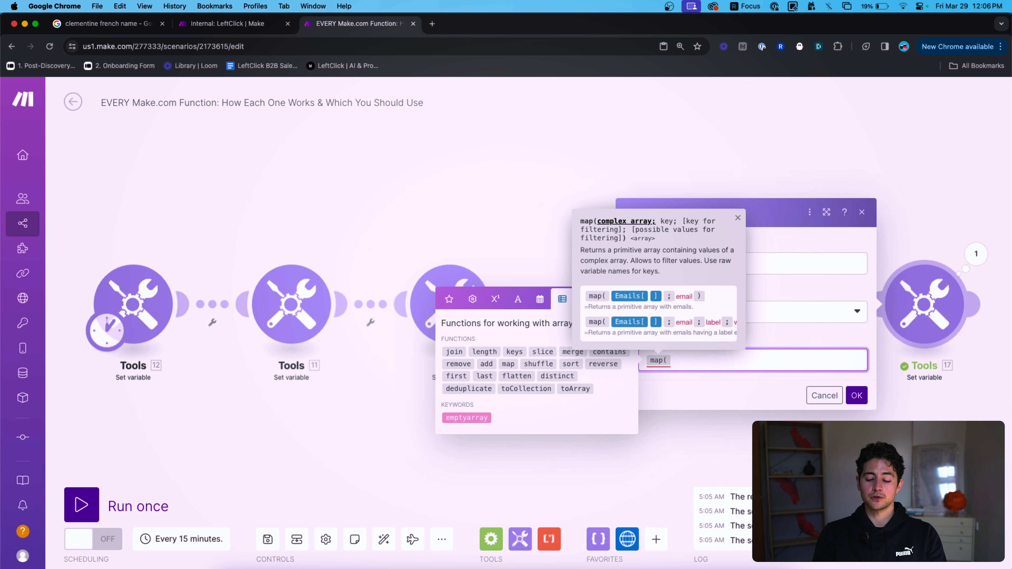
{"action": "type", "text": ")"}
{"action": "key", "text": "Left"}
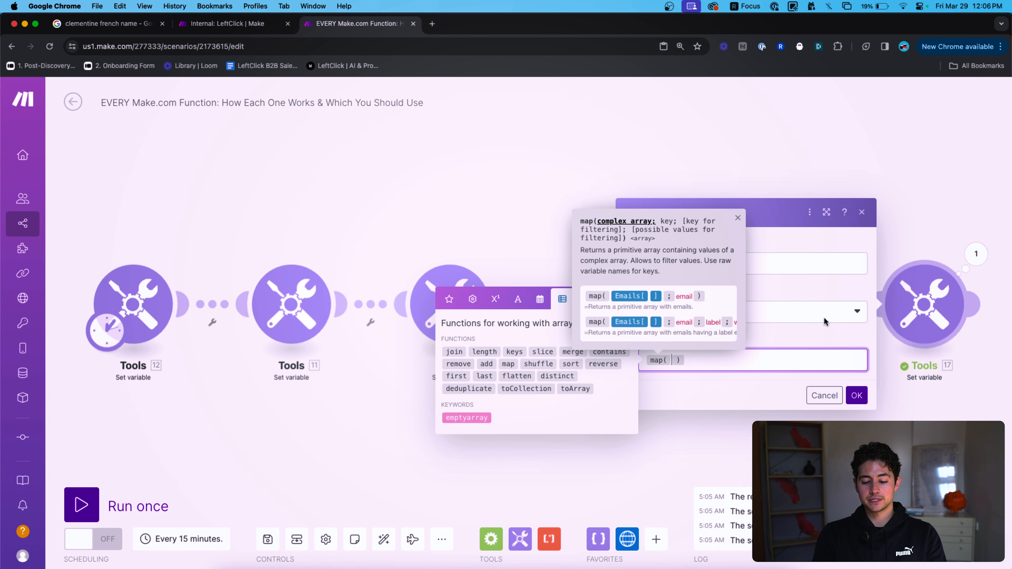
{"action": "left_click", "coordinate": [861, 396]}
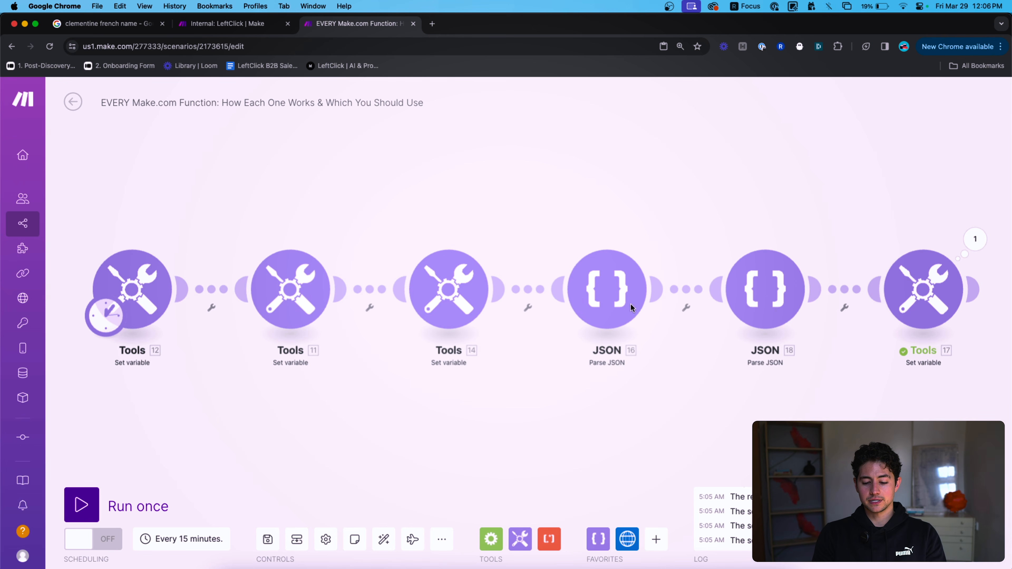
In JSON 18, make the string a profiles array holding name Nick with hairColor brown.
{"action": "left_click", "coordinate": [620, 295]}
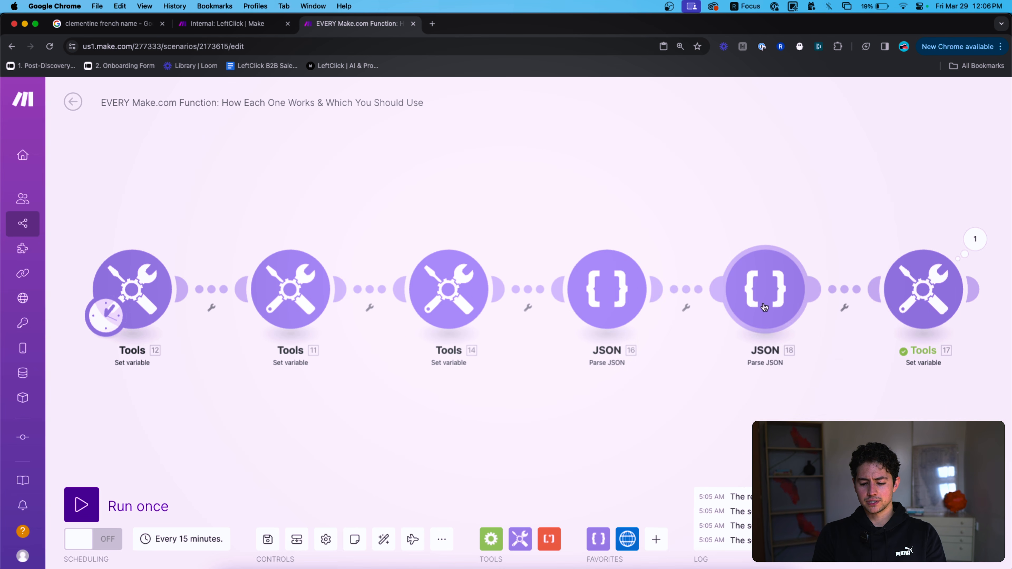
{"action": "left_click", "coordinate": [765, 306]}
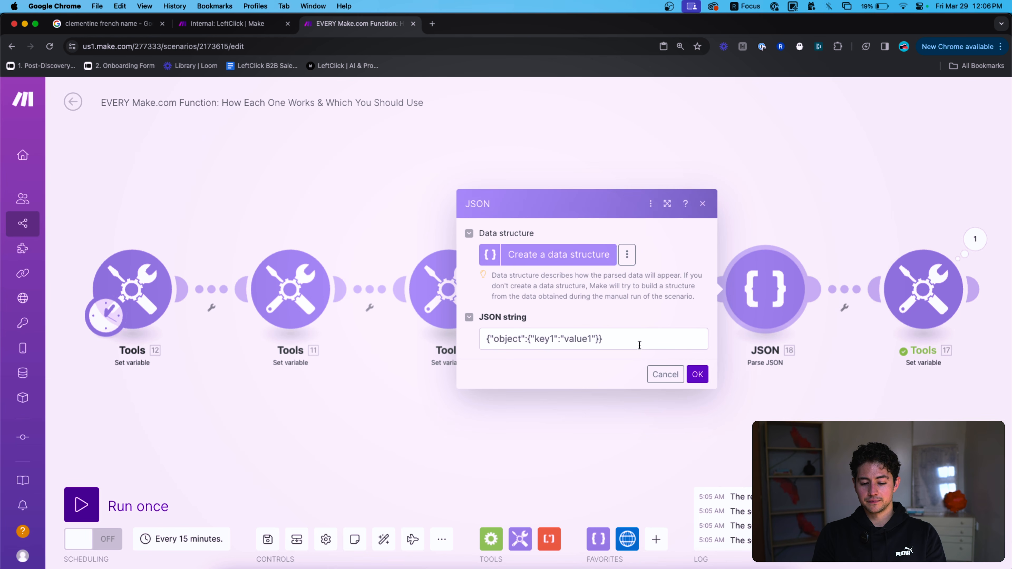
{"action": "left_click", "coordinate": [500, 338]}
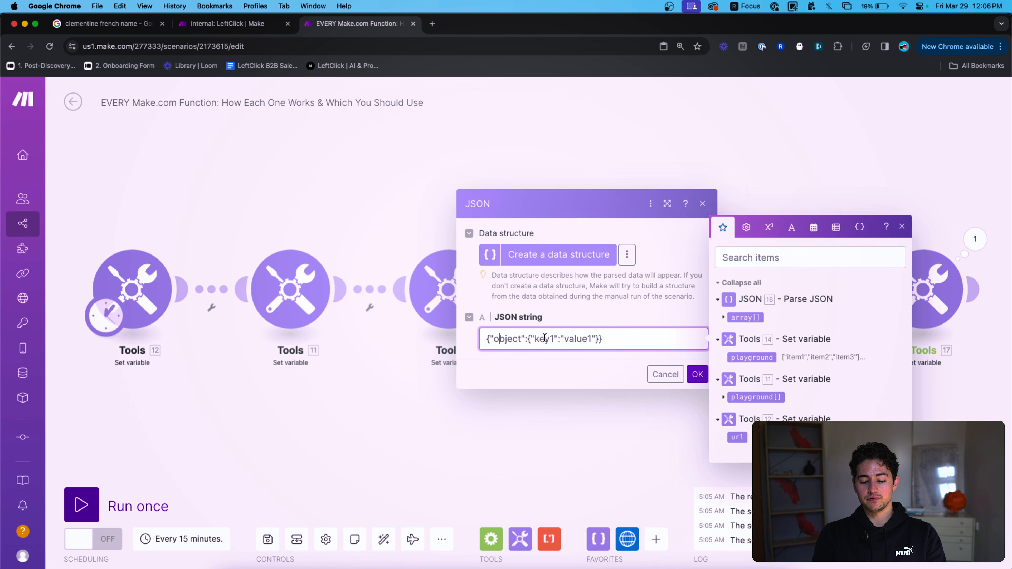
{"action": "key", "text": "Left"}
{"action": "type", "text": "["}
{"action": "key", "text": "super+a"}
{"action": "key", "text": "Right"}
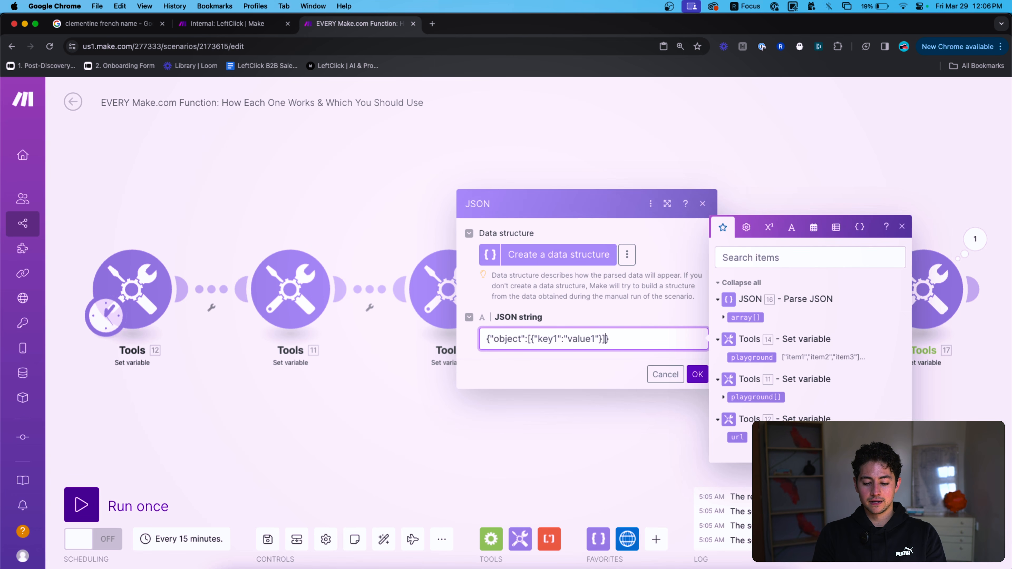
{"action": "key", "text": "alt+shift+Right"}
{"action": "type", "text": "name"}
{"action": "key", "text": "alt+Right"}
{"action": "key", "text": "alt+shift+Left"}
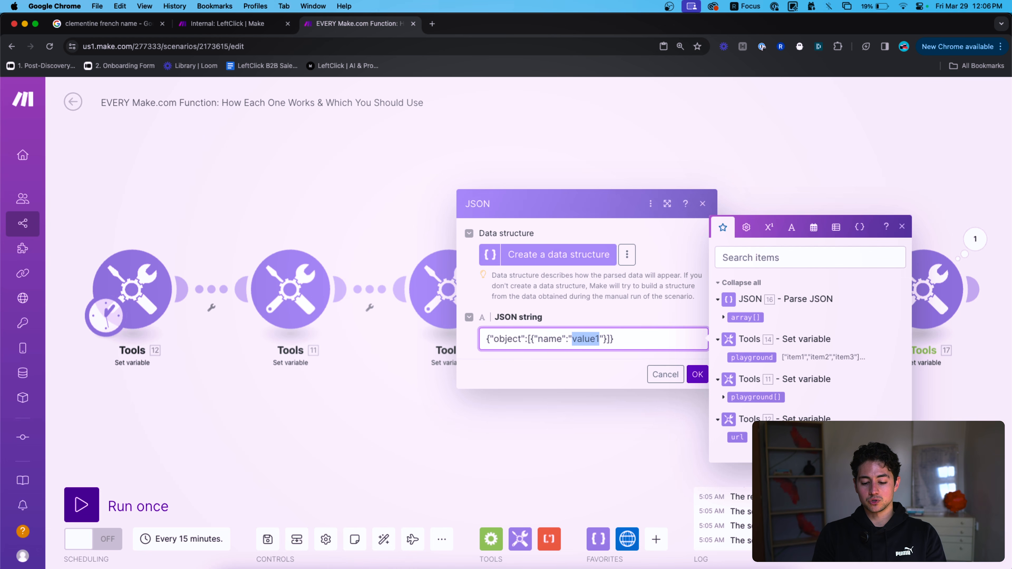
{"action": "key", "text": "super+Left"}
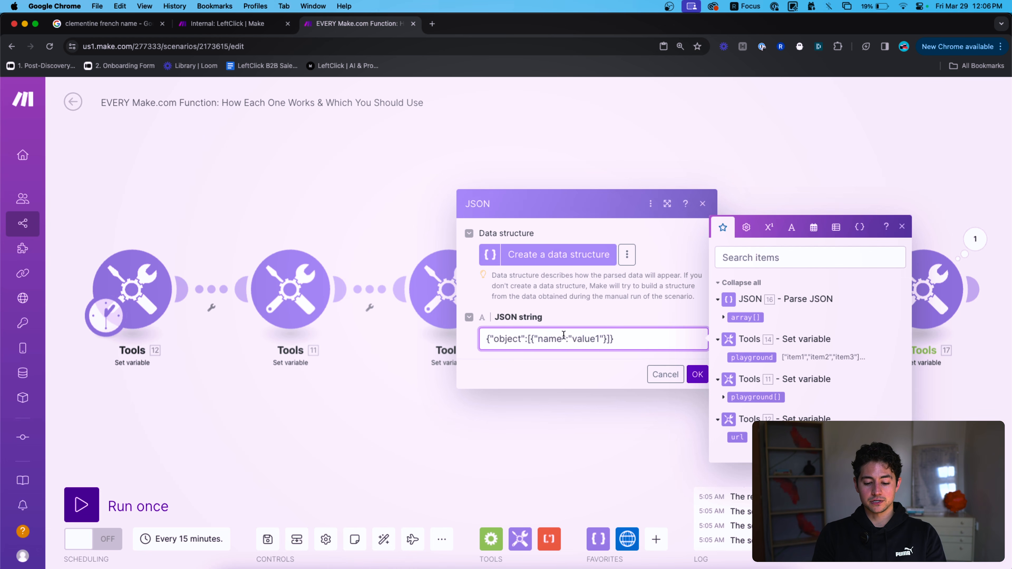
{"action": "double_click", "coordinate": [502, 338]}
{"action": "type", "text": "profiles"}
{"action": "double_click", "coordinate": [595, 338]}
{"action": "type", "text": "Nick\", \"hairColor\":\"brown\""}
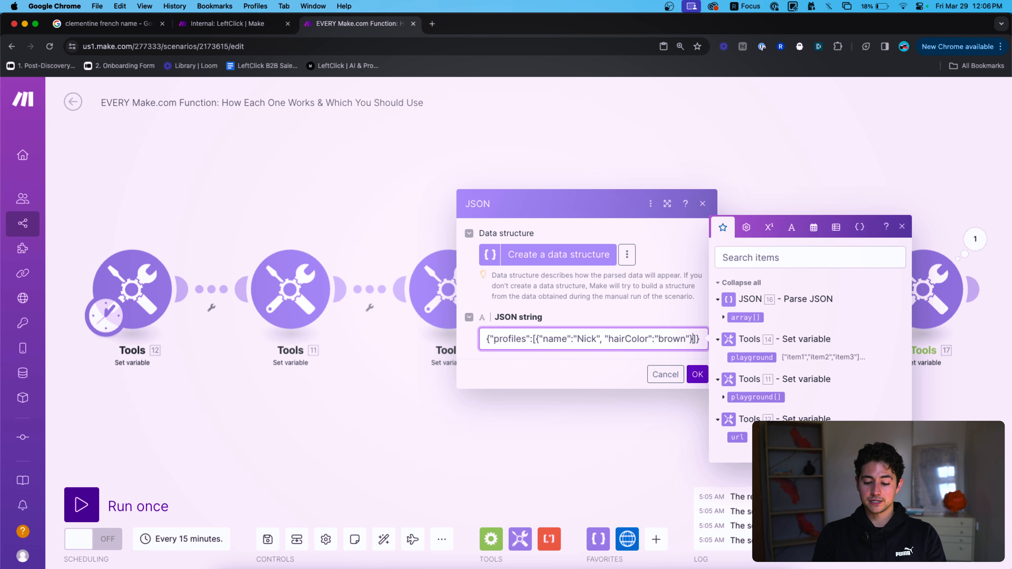
Duplicate the profile object twice, separated by commas.
{"action": "left_click", "coordinate": [536, 339]}
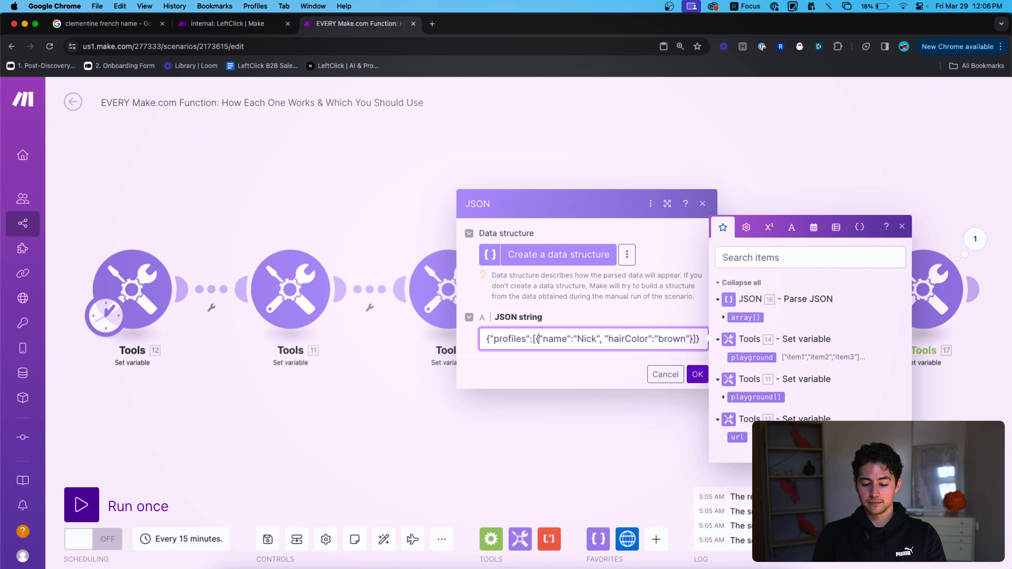
{"action": "left_click", "coordinate": [692, 339], "text": "shift"}
{"action": "key", "text": "super+c"}
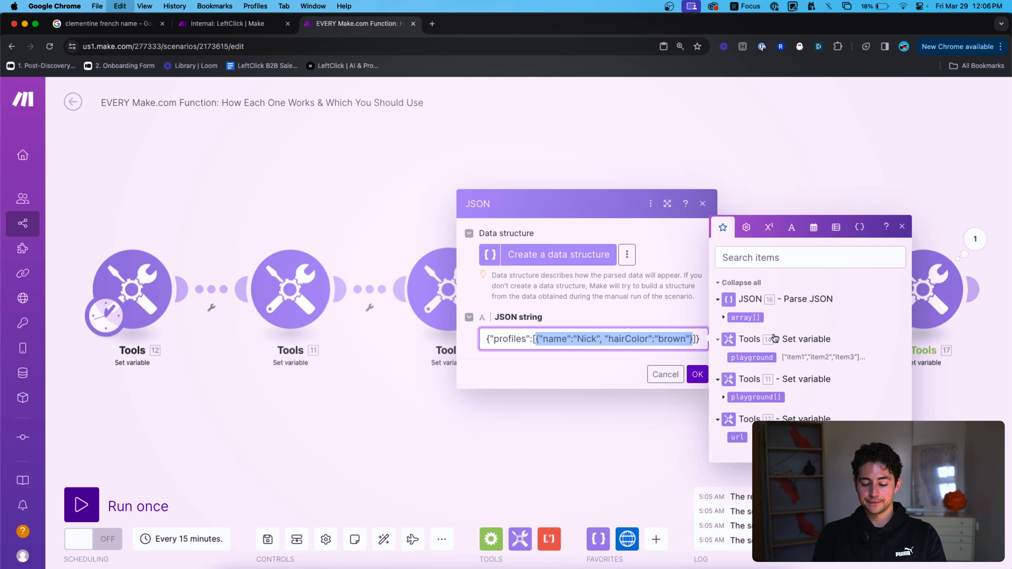
{"action": "key", "text": "Right"}
{"action": "type", "text": ","}
{"action": "key", "text": "super+v"}
{"action": "type", "text": ","}
{"action": "key", "text": "super+v"}
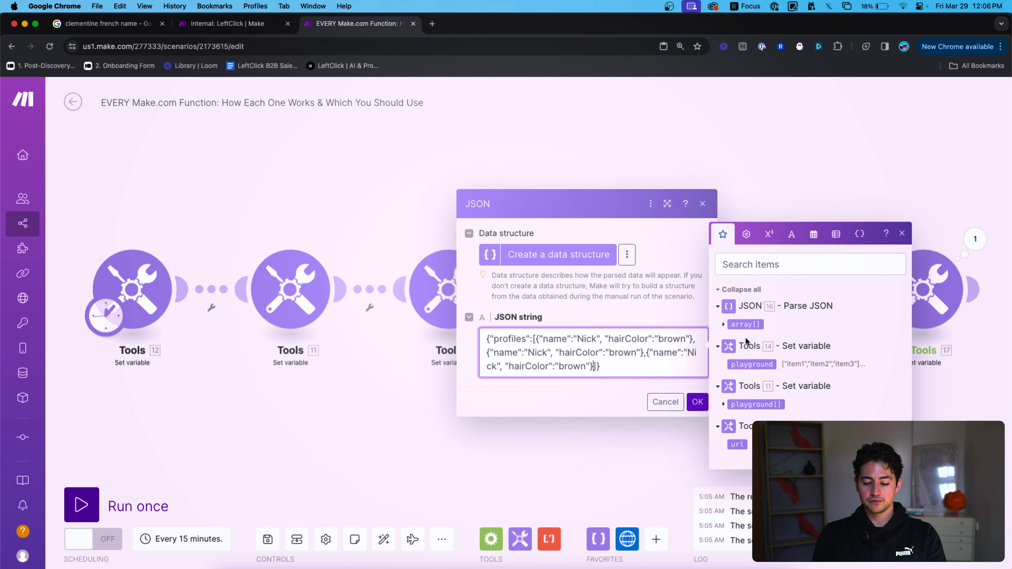
Edit the copies to Sam with blonde hair and Petra with black hair, then save.
{"action": "double_click", "coordinate": [537, 352]}
{"action": "double_click", "coordinate": [539, 339]}
{"action": "type", "text": "Sam"}
{"action": "double_click", "coordinate": [614, 339]}
{"action": "type", "text": "blonde"}
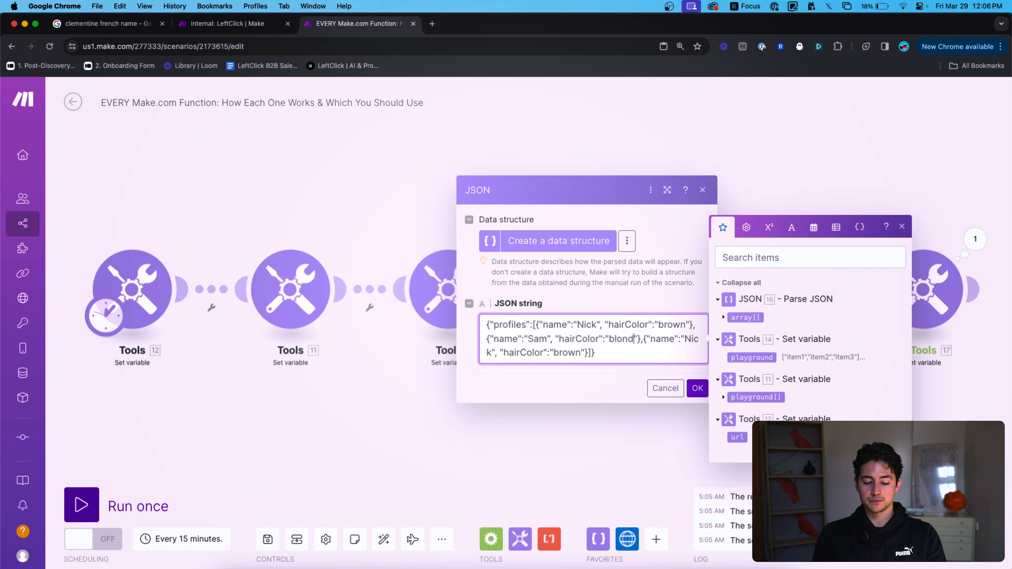
{"action": "double_click", "coordinate": [694, 338]}
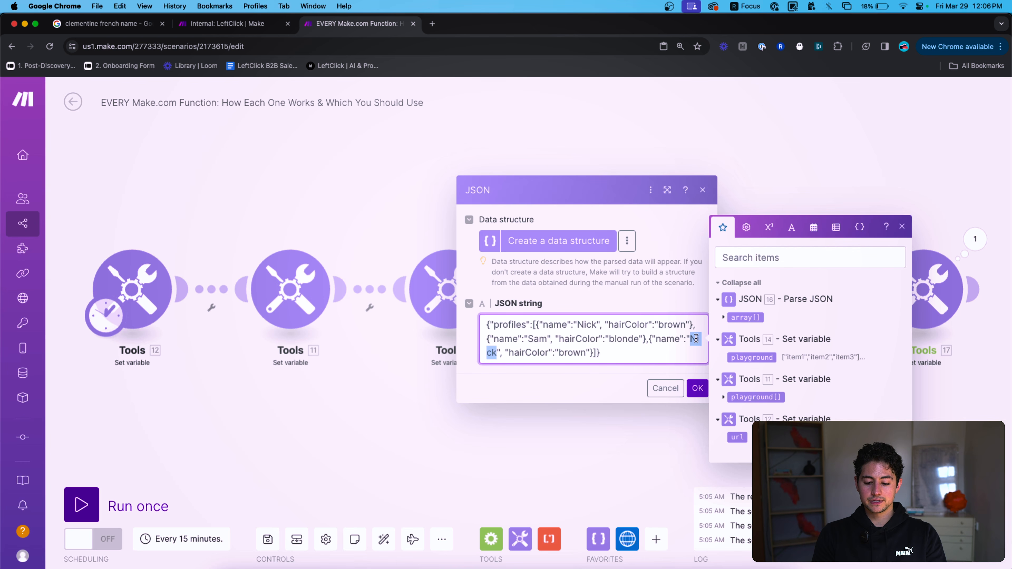
{"action": "type", "text": "Petra"}
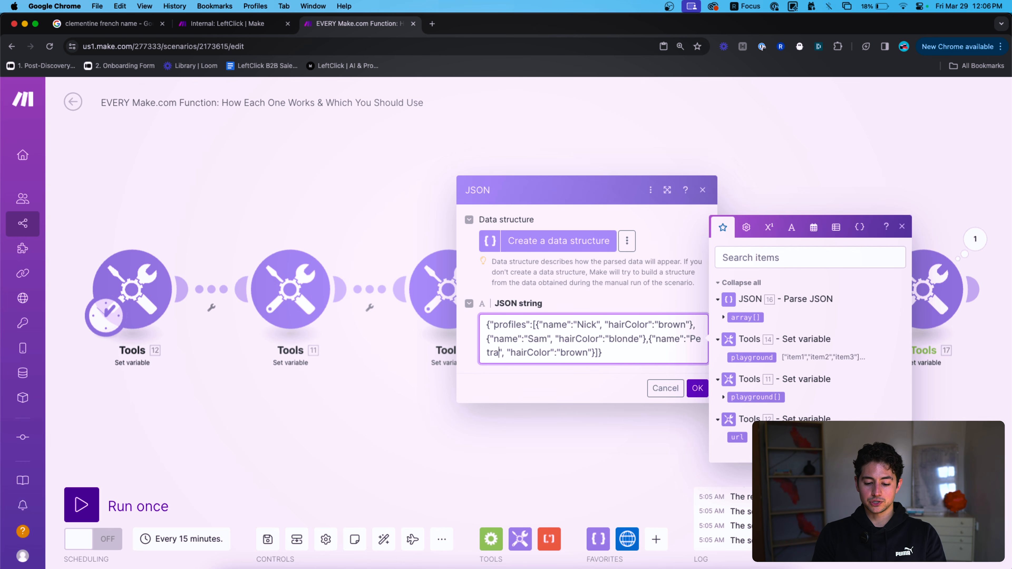
{"action": "double_click", "coordinate": [571, 353]}
{"action": "type", "text": "black"}
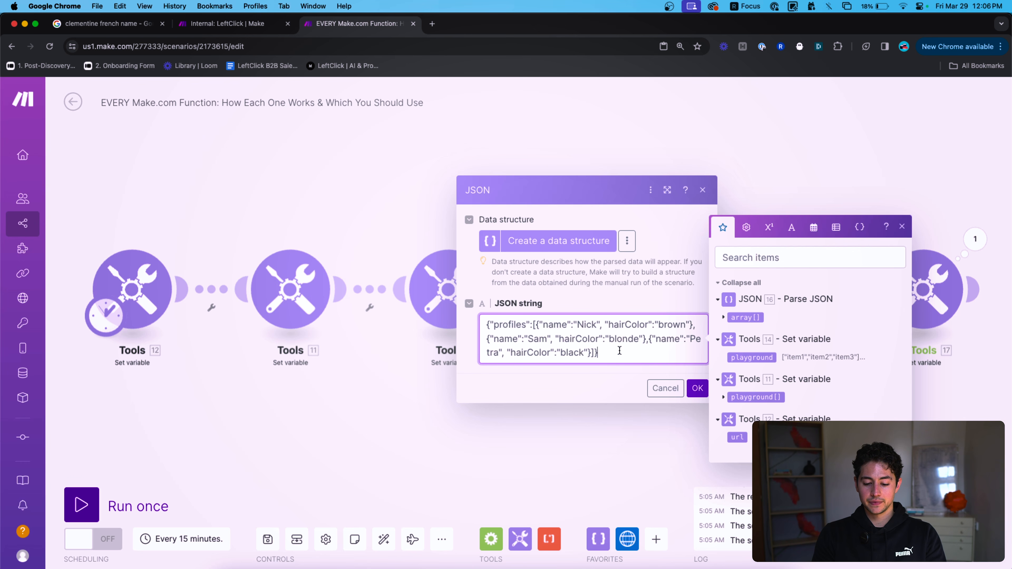
{"action": "left_click", "coordinate": [698, 388]}
Run only JSON 18 and expand its output to check the three profiles.
{"action": "right_click", "coordinate": [768, 299]}
{"action": "left_click", "coordinate": [803, 337]}
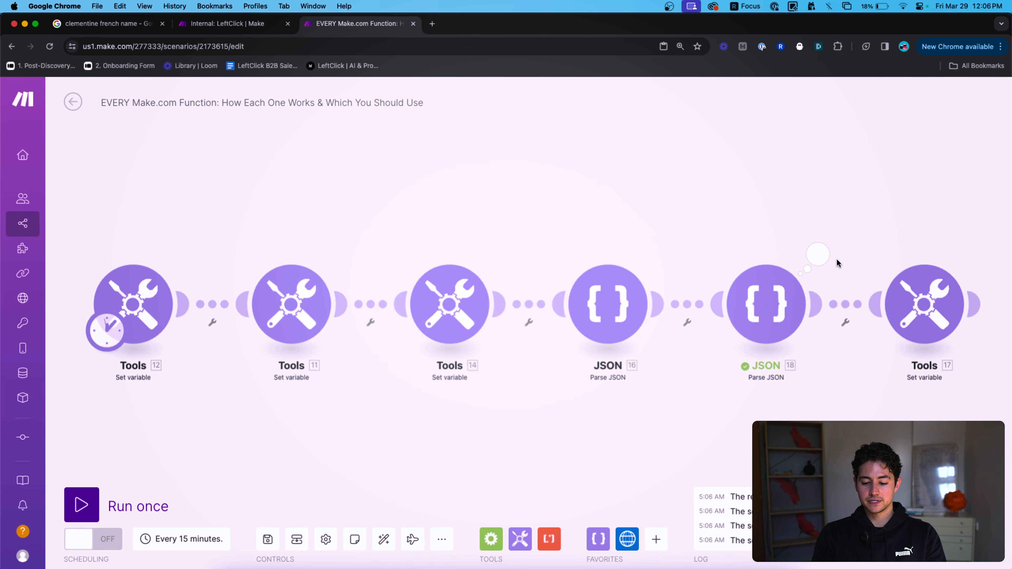
{"action": "left_click", "coordinate": [817, 254]}
{"action": "left_click", "coordinate": [613, 317]}
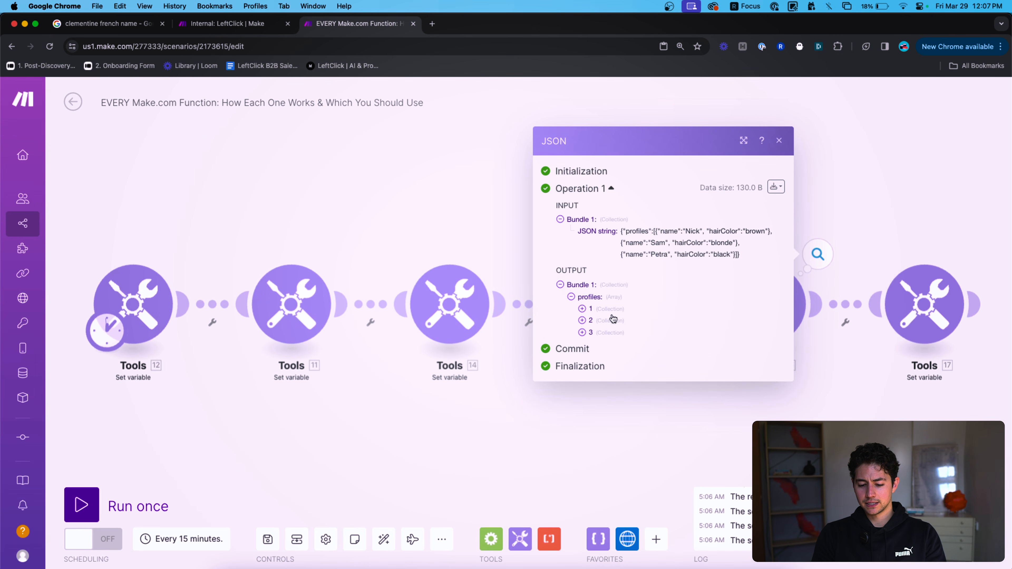
{"action": "left_click", "coordinate": [590, 310]}
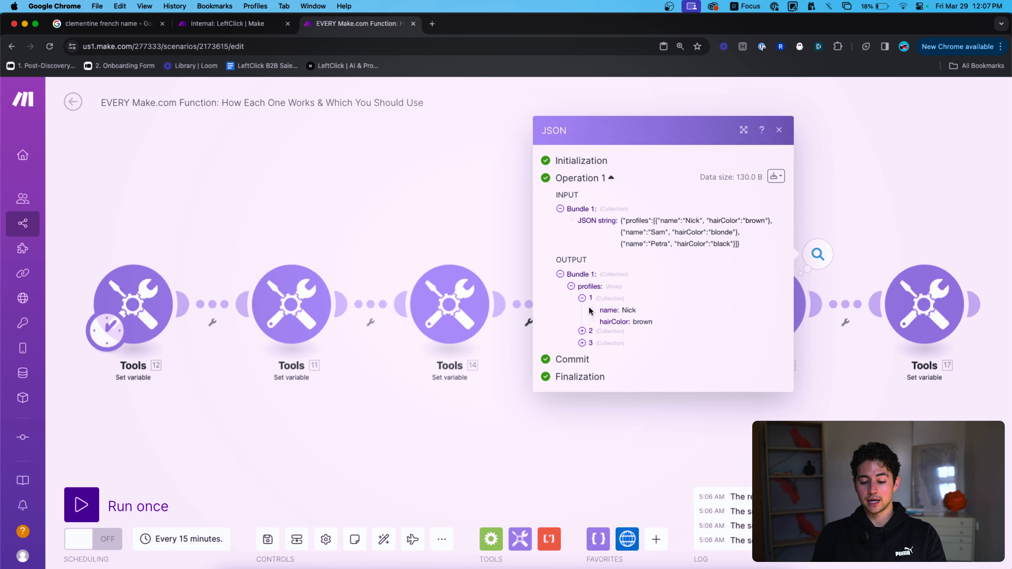
{"action": "left_click", "coordinate": [587, 336]}
{"action": "left_click", "coordinate": [590, 350]}
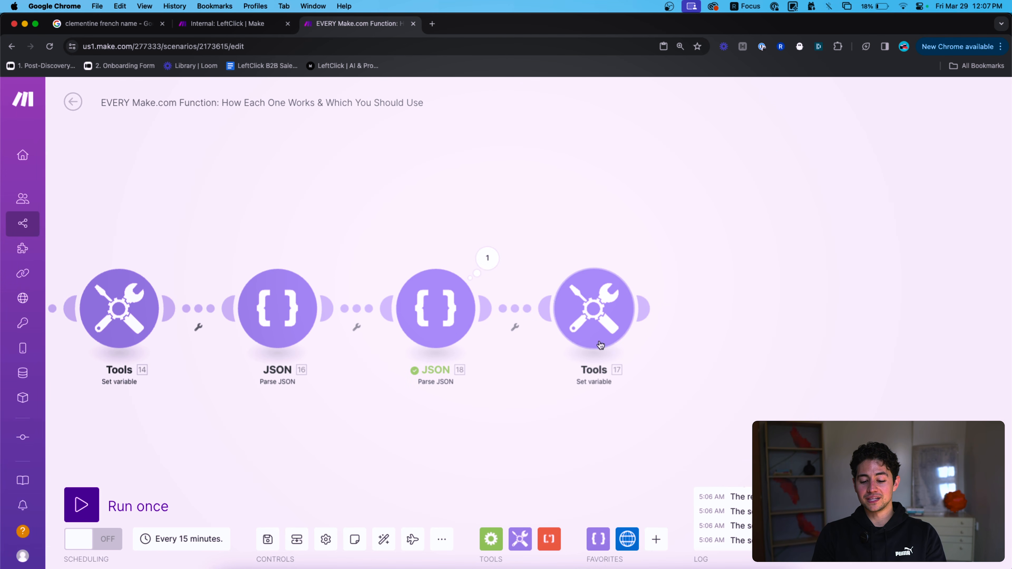
Delete the link between JSON 16 and JSON 18.
{"action": "left_click", "coordinate": [593, 309]}
{"action": "right_click", "coordinate": [360, 307]}
{"action": "left_click", "coordinate": [389, 336]}
{"action": "left_click_drag", "start_coordinate": [341, 254], "coordinate": [571, 244]}
{"action": "left_click_drag", "start_coordinate": [294, 232], "coordinate": [374, 232]}
Move the schedule trigger onto JSON 18 and delete Tools 12, 11, 14 and JSON 16.
{"action": "left_click_drag", "start_coordinate": [86, 326], "coordinate": [723, 327]}
{"action": "left_click_drag", "start_coordinate": [653, 363], "coordinate": [99, 249]}
{"action": "key", "text": "Delete"}
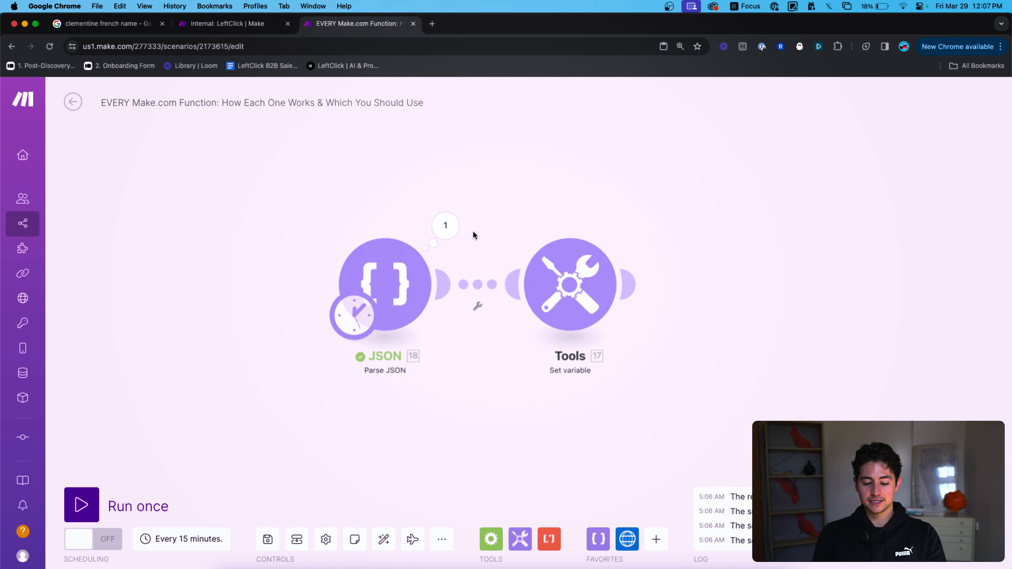
Set the Tools 17 value to map(18.profiles[]; hairColor).
{"action": "left_click", "coordinate": [565, 281]}
{"action": "left_click", "coordinate": [728, 339]}
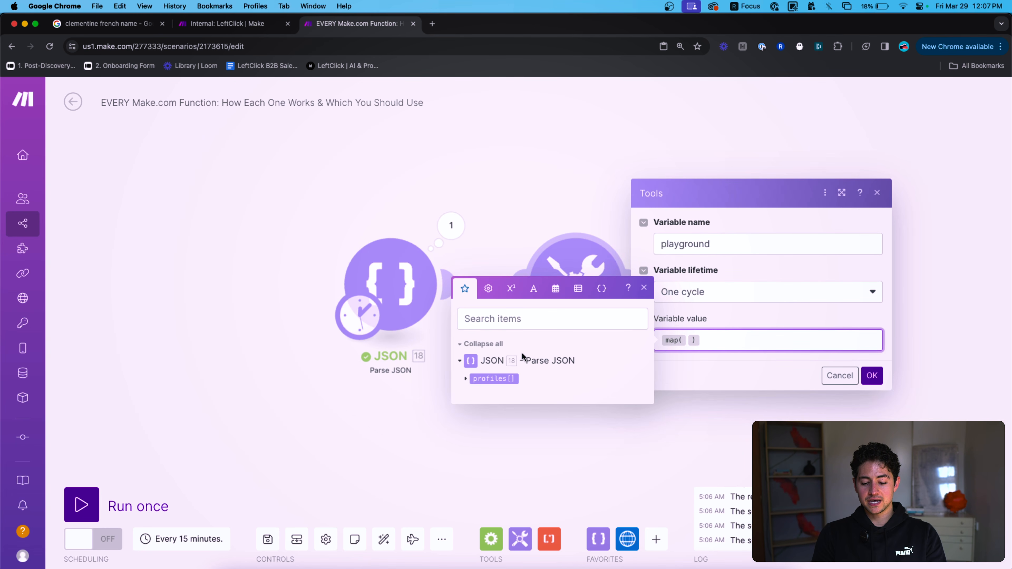
{"action": "left_click", "coordinate": [494, 378]}
{"action": "type", "text": ";"}
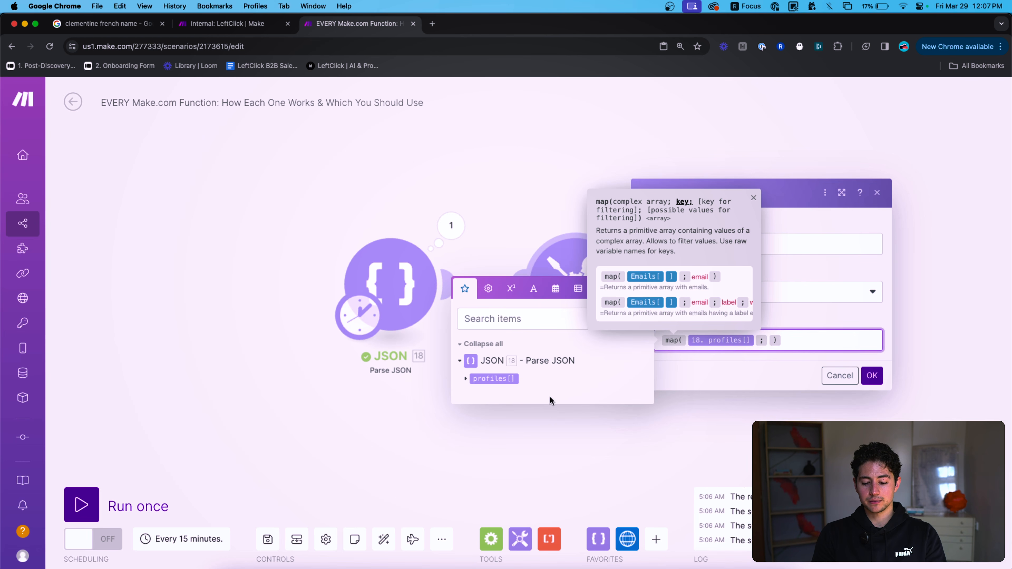
{"action": "left_click", "coordinate": [466, 380]}
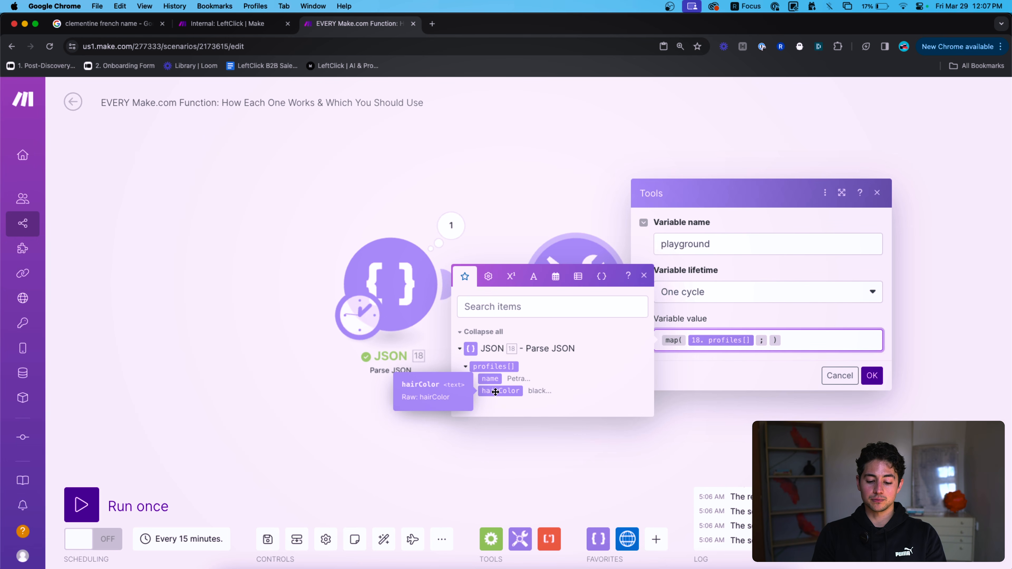
{"action": "type", "text": "hairColor"}
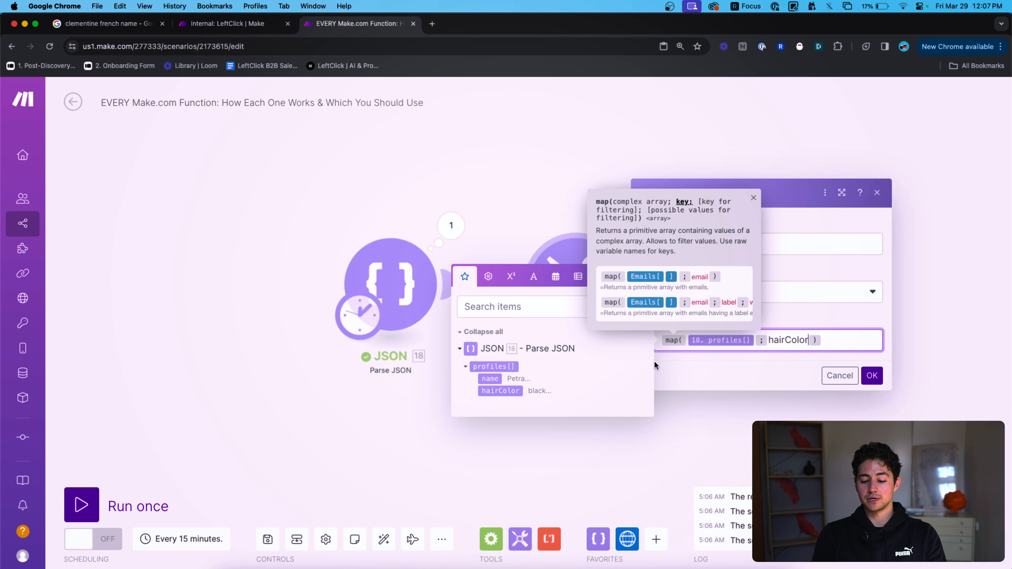
{"action": "left_click", "coordinate": [871, 375]}
Run once and confirm the output array is brown, blonde, black.
{"action": "left_click", "coordinate": [108, 507]}
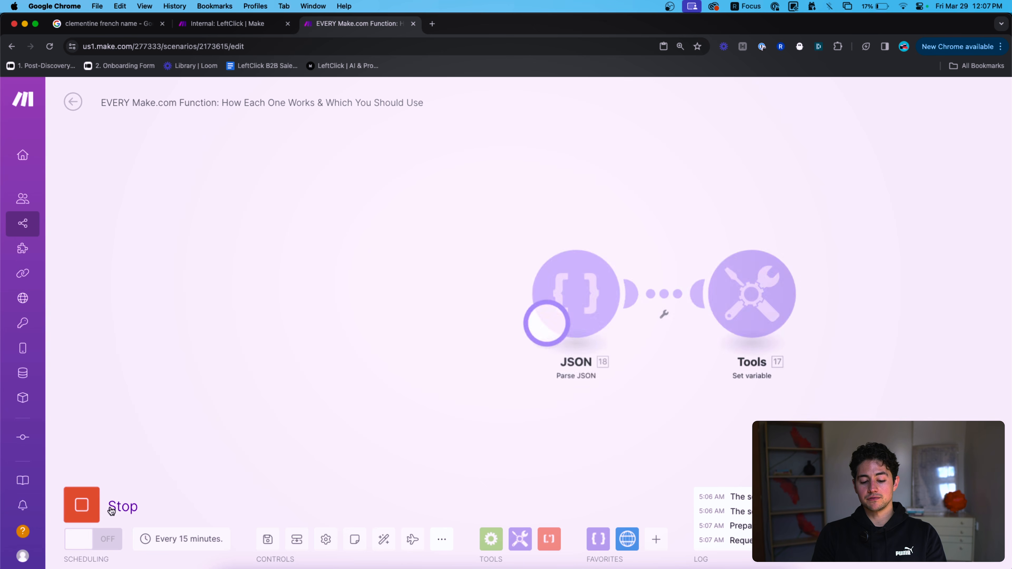
{"action": "scroll", "coordinate": [936, 245], "scroll_direction": "right", "scroll_amount": 5}
{"action": "left_click", "coordinate": [850, 243]}
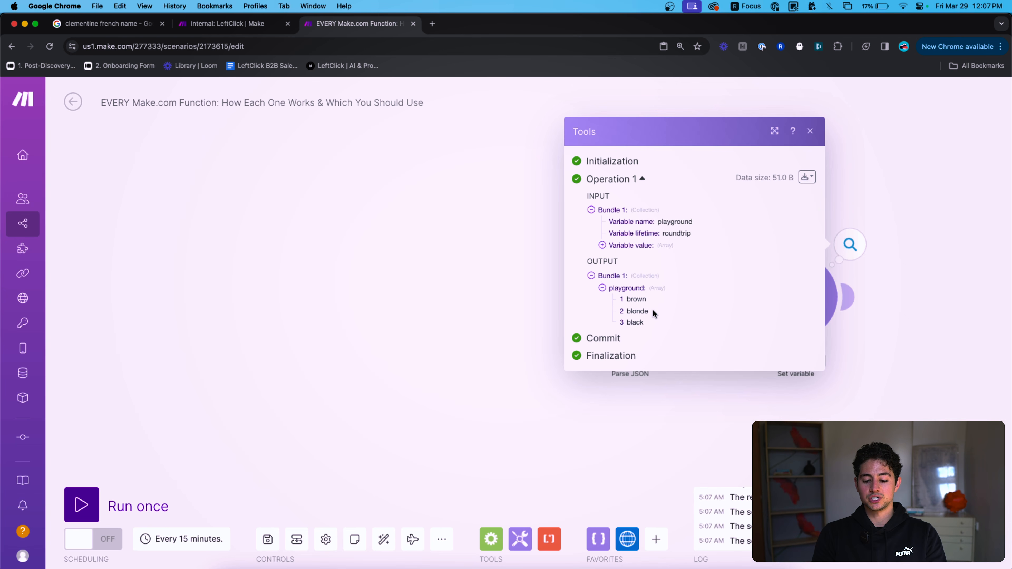
{"action": "left_click_drag", "start_coordinate": [650, 323], "coordinate": [622, 299]}
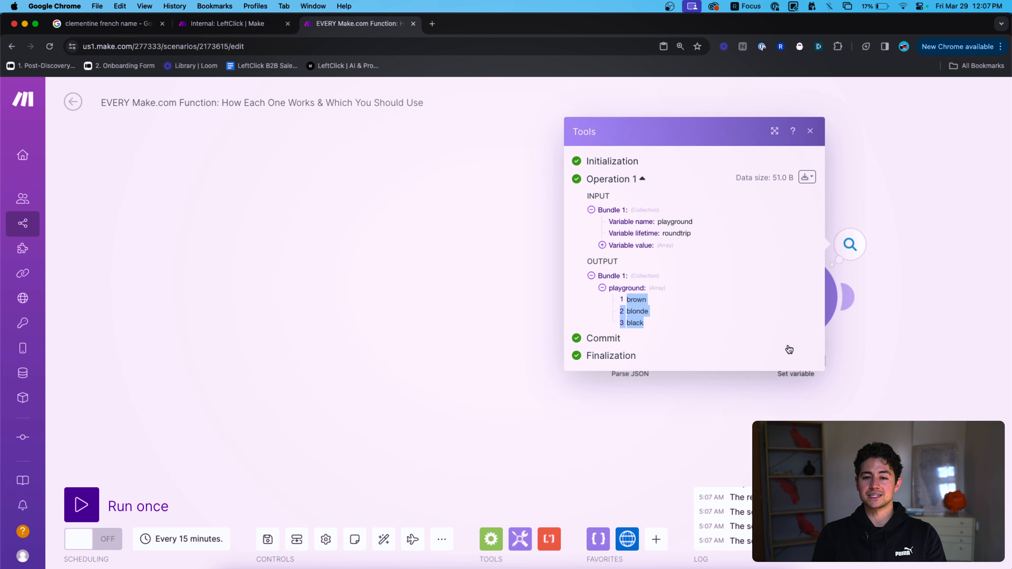
{"action": "left_click_drag", "start_coordinate": [919, 389], "coordinate": [680, 379]}
{"action": "left_click", "coordinate": [566, 302]}
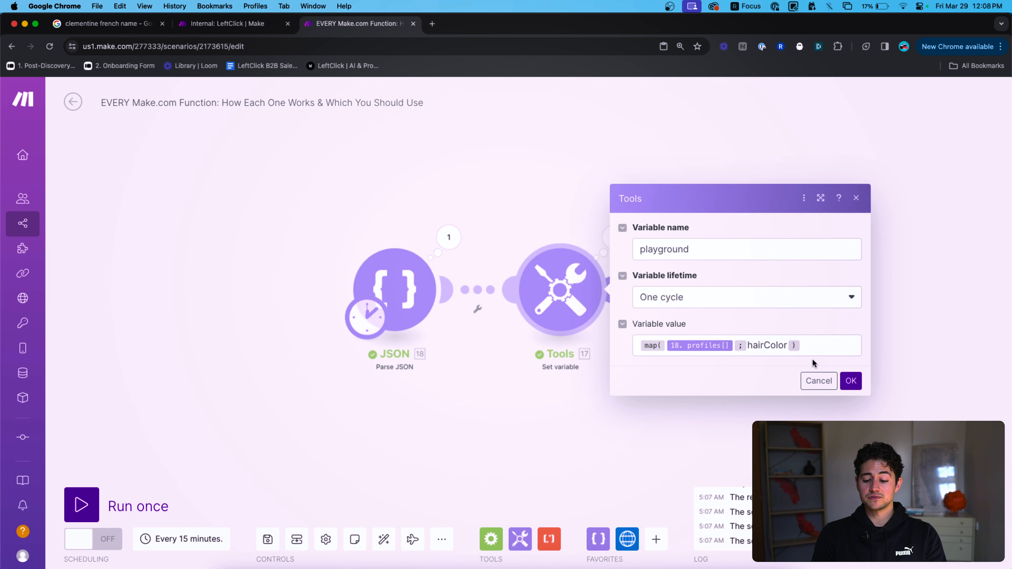
Swap the hairColor key for name in the playground variable's map() expression and save it.
{"action": "left_click", "coordinate": [787, 346]}
{"action": "left_click_drag", "start_coordinate": [776, 346], "coordinate": [757, 345]}
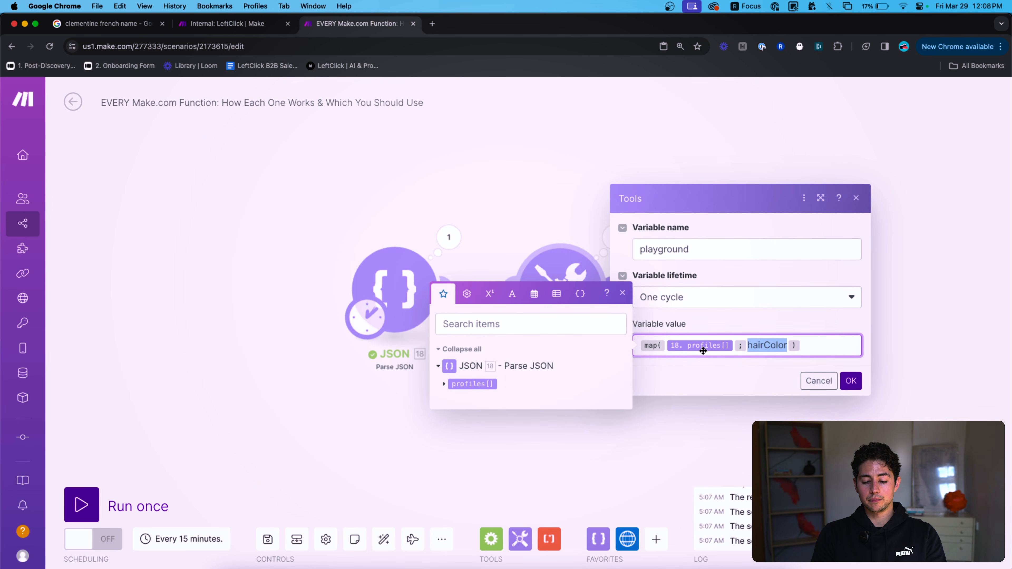
{"action": "left_click", "coordinate": [786, 345]}
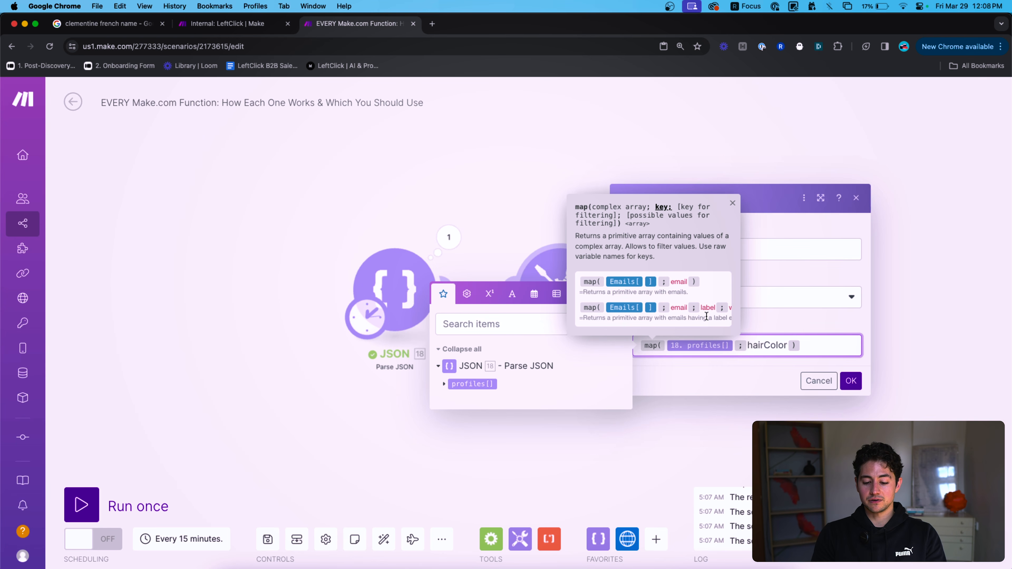
{"action": "type", "text": ";hair"}
{"action": "key", "text": "BackSpace"}
{"action": "key", "text": "BackSpace"}
{"action": "key", "text": "BackSpace"}
{"action": "key", "text": "BackSpace"}
{"action": "key", "text": "BackSpace"}
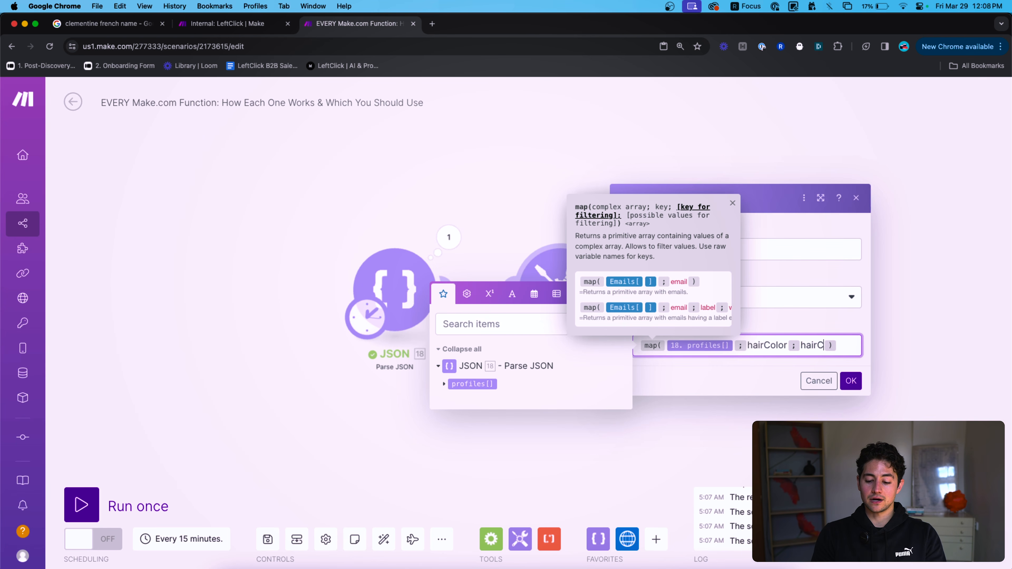
{"action": "key", "text": "BackSpace"}
{"action": "key", "text": "BackSpace"}
{"action": "key", "text": "BackSpace"}
{"action": "key", "text": "BackSpace"}
{"action": "key", "text": "BackSpace"}
{"action": "key", "text": "BackSpace"}
{"action": "key", "text": "BackSpace"}
{"action": "key", "text": "BackSpace"}
{"action": "key", "text": "BackSpace"}
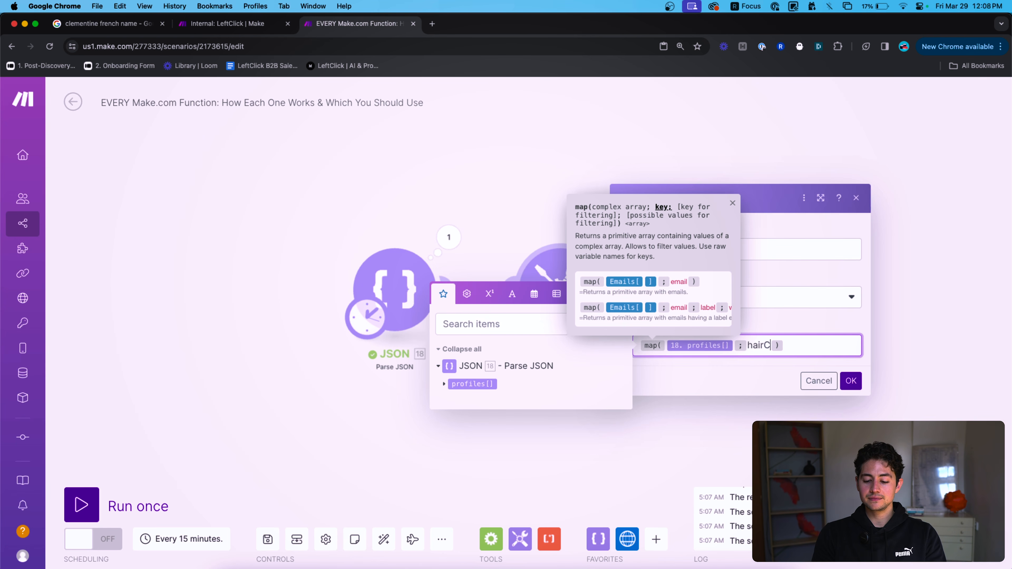
{"action": "type", "text": "name;"}
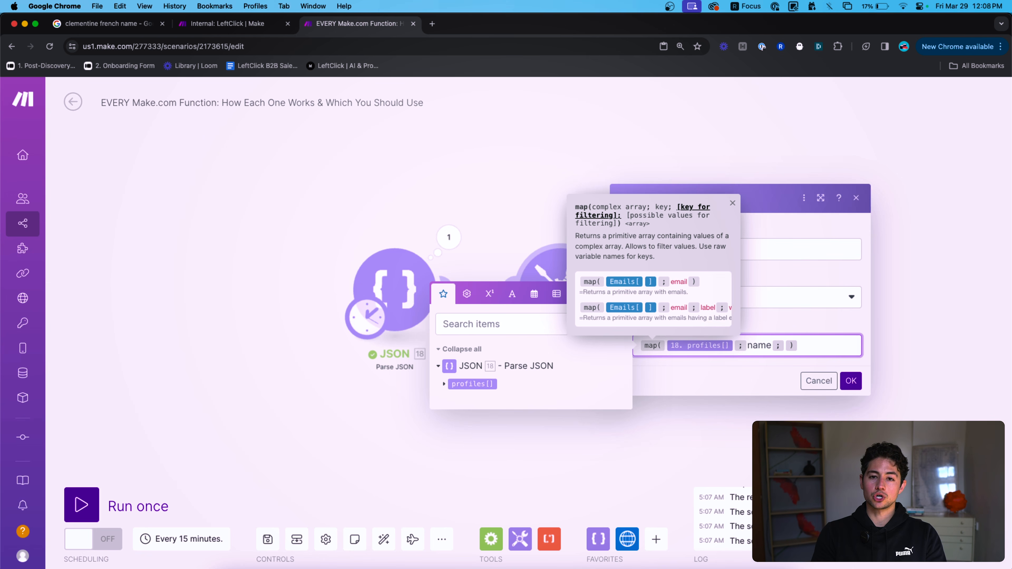
{"action": "key", "text": "BackSpace"}
{"action": "left_click", "coordinate": [851, 381]}
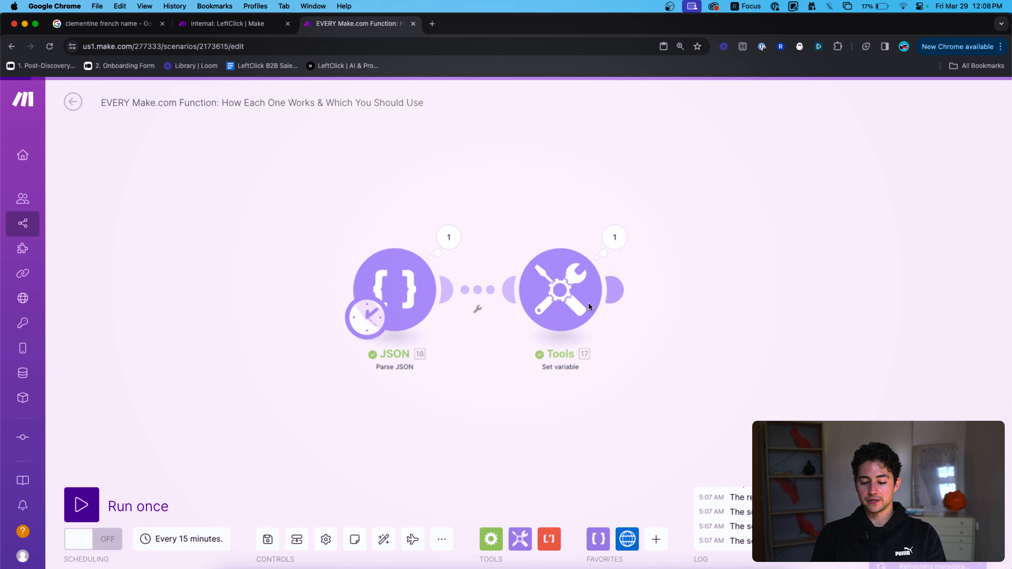
Run the scenario once and confirm the output array Nick, Sam, Petra.
{"action": "left_click", "coordinate": [82, 505]}
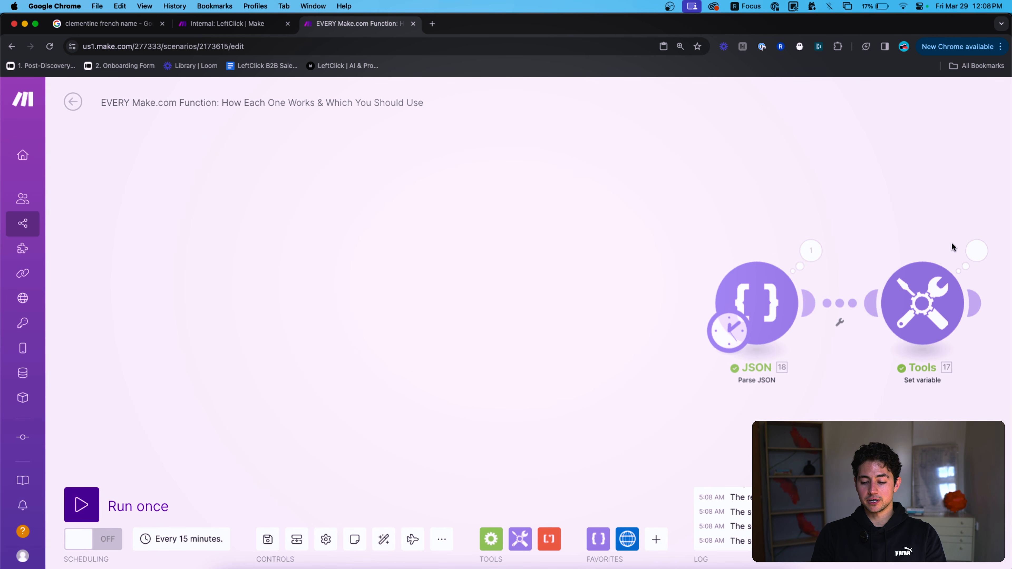
{"action": "left_click", "coordinate": [977, 250]}
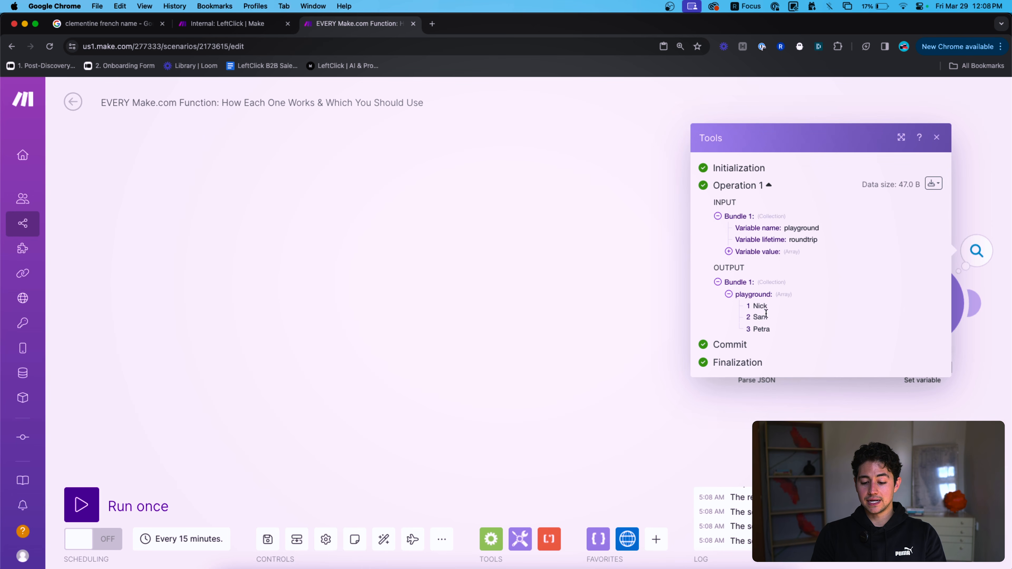
{"action": "left_click", "coordinate": [916, 303]}
Filter the map to brown hair with map(18.profiles[]; name; hairColor; brown), run it and inspect playground.
{"action": "left_click", "coordinate": [811, 366]}
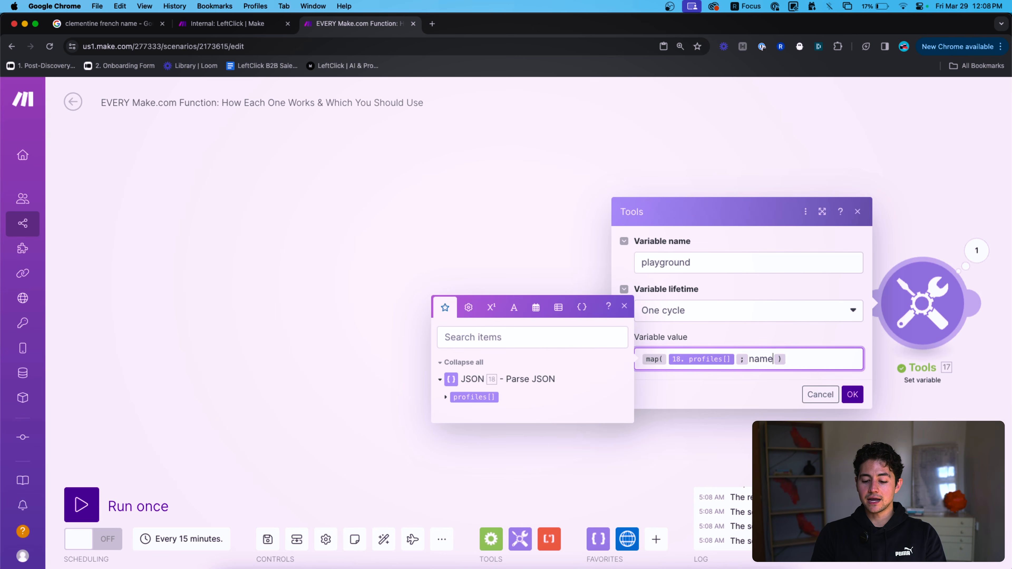
{"action": "type", "text": ";hairCol"}
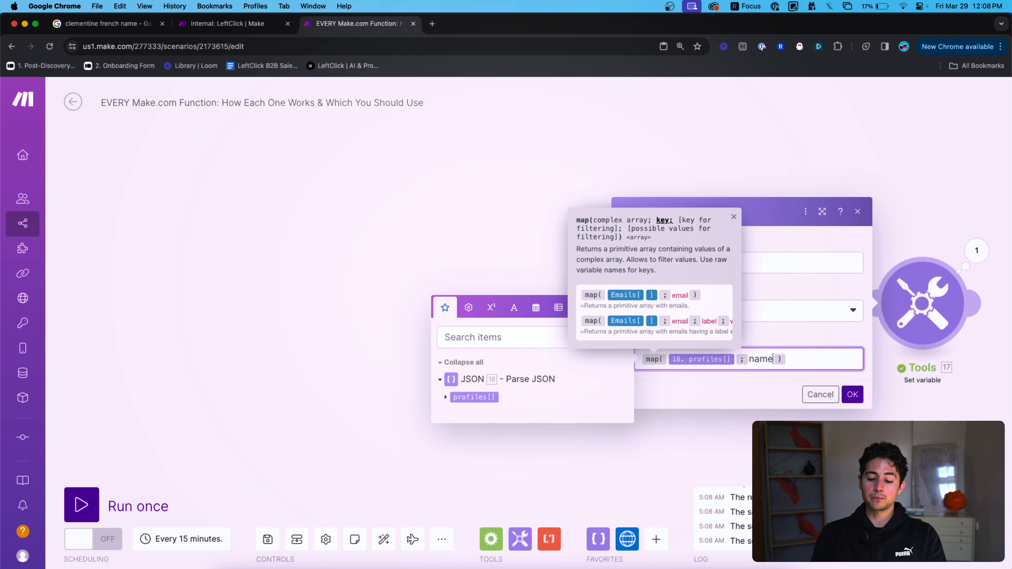
{"action": "type", "text": "or;brown"}
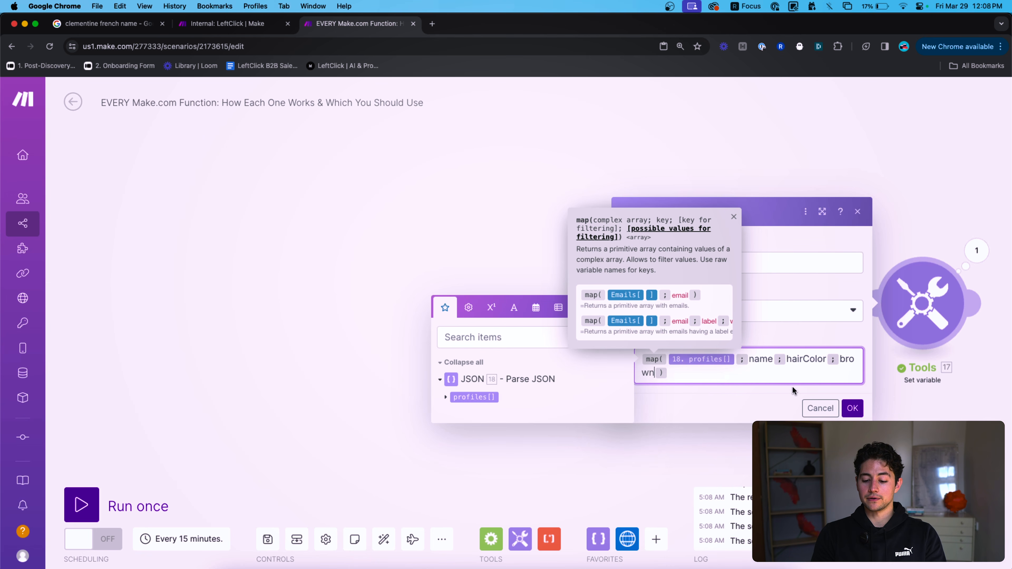
{"action": "left_click", "coordinate": [852, 408]}
{"action": "left_click", "coordinate": [81, 504]}
{"action": "left_click", "coordinate": [974, 250]}
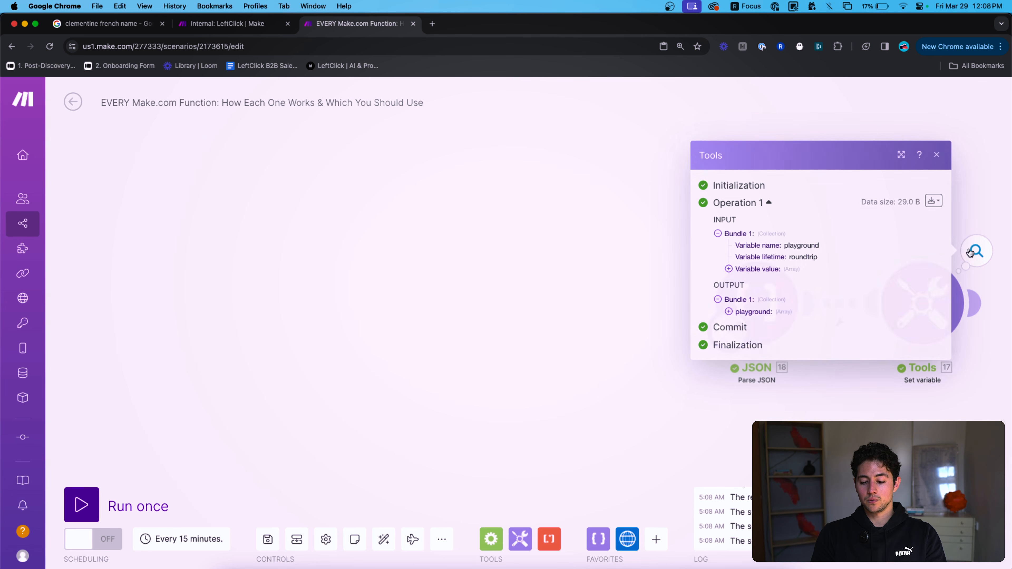
{"action": "left_click", "coordinate": [759, 312]}
{"action": "left_click", "coordinate": [1004, 401]}
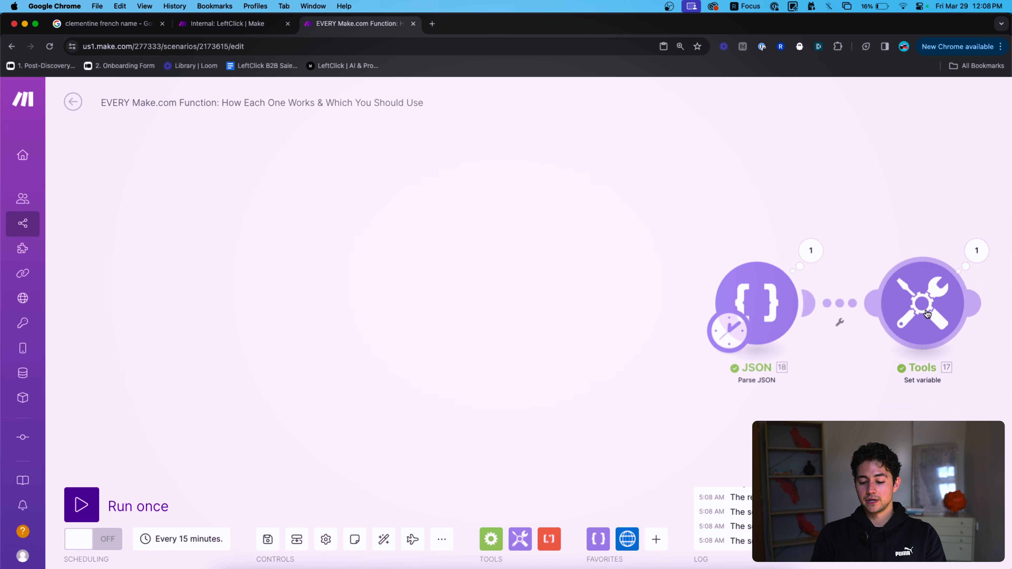
Reopen the playground variable and delete the whole map formula from its value.
{"action": "left_click", "coordinate": [918, 303]}
{"action": "left_click", "coordinate": [811, 363]}
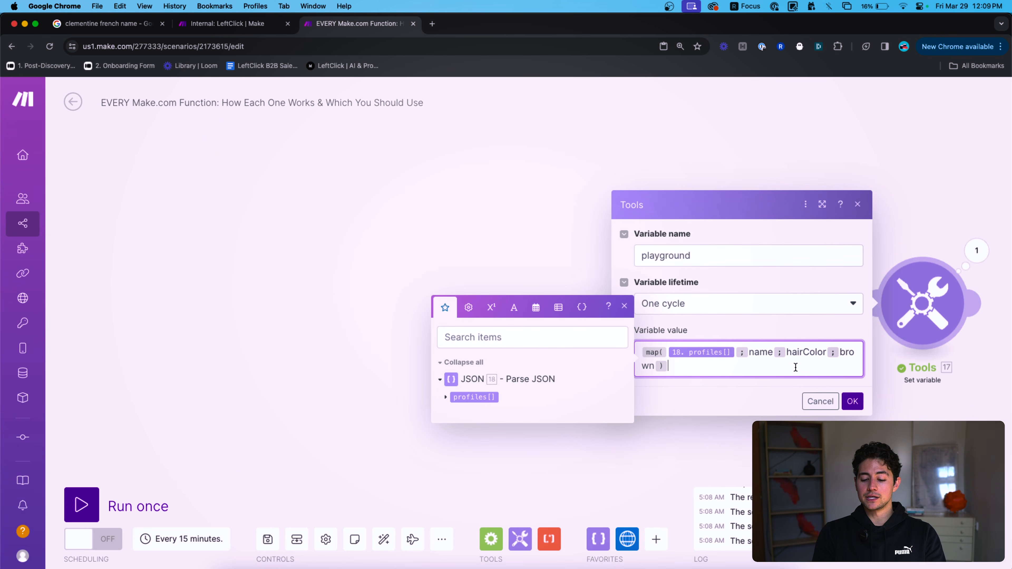
{"action": "left_click_drag", "start_coordinate": [665, 366], "coordinate": [639, 348]}
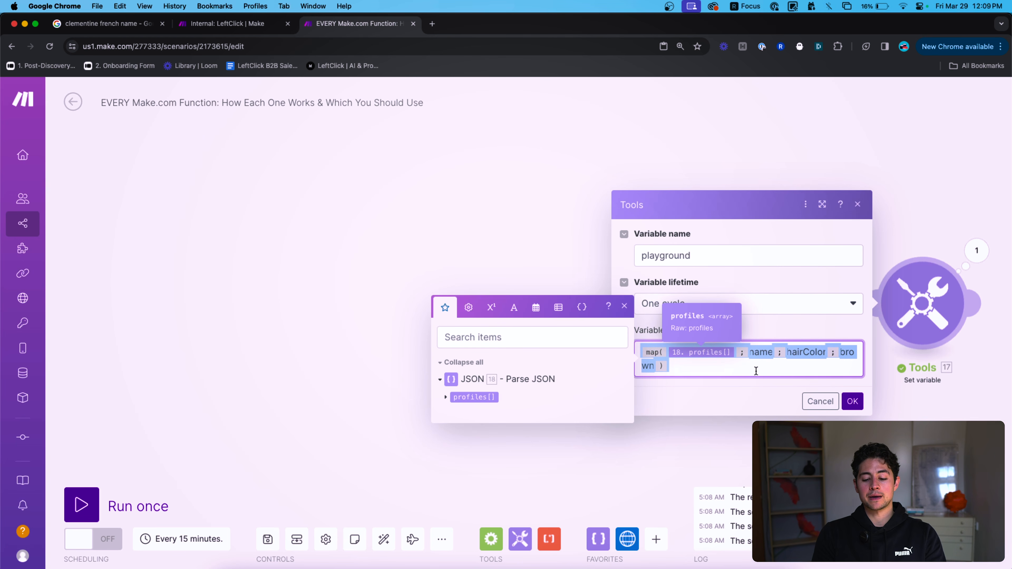
{"action": "left_click", "coordinate": [772, 365]}
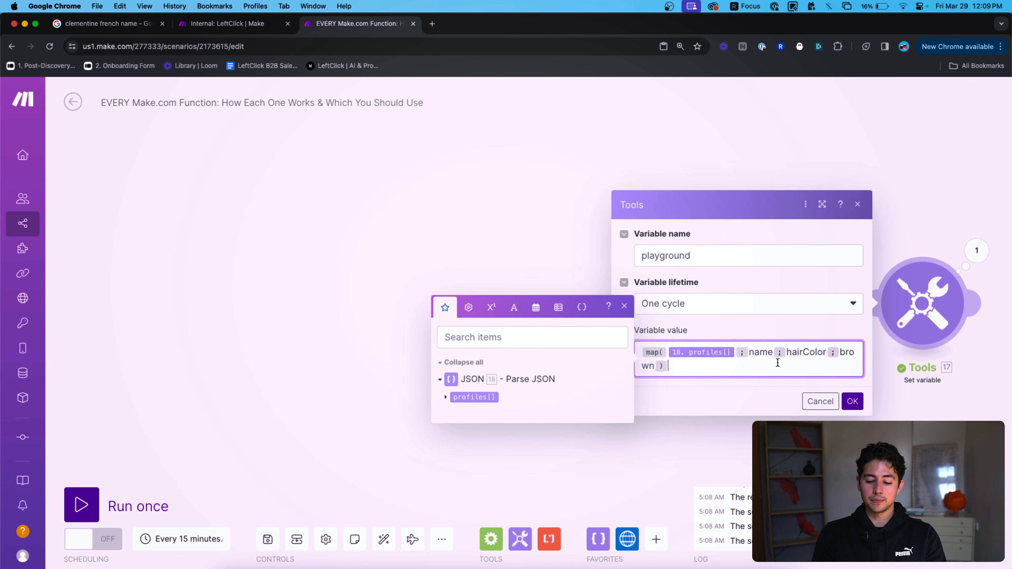
{"action": "double_click", "coordinate": [801, 355]}
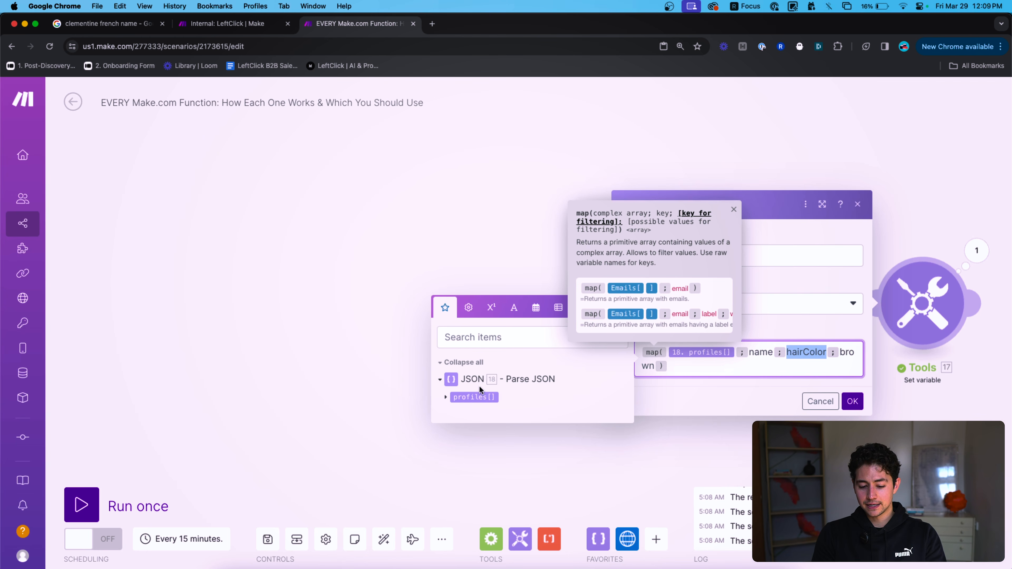
{"action": "left_click", "coordinate": [445, 397]}
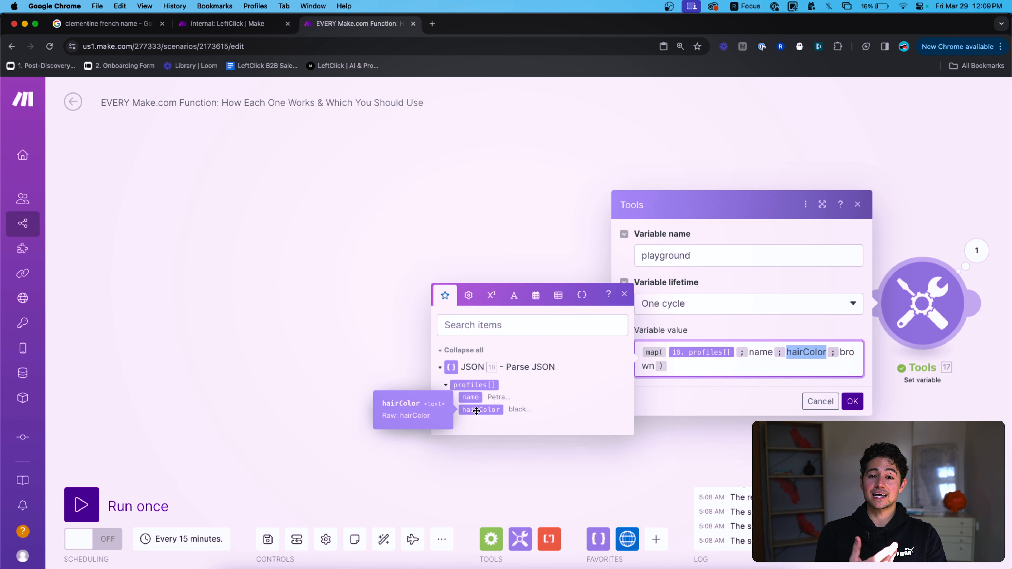
{"action": "double_click", "coordinate": [799, 356]}
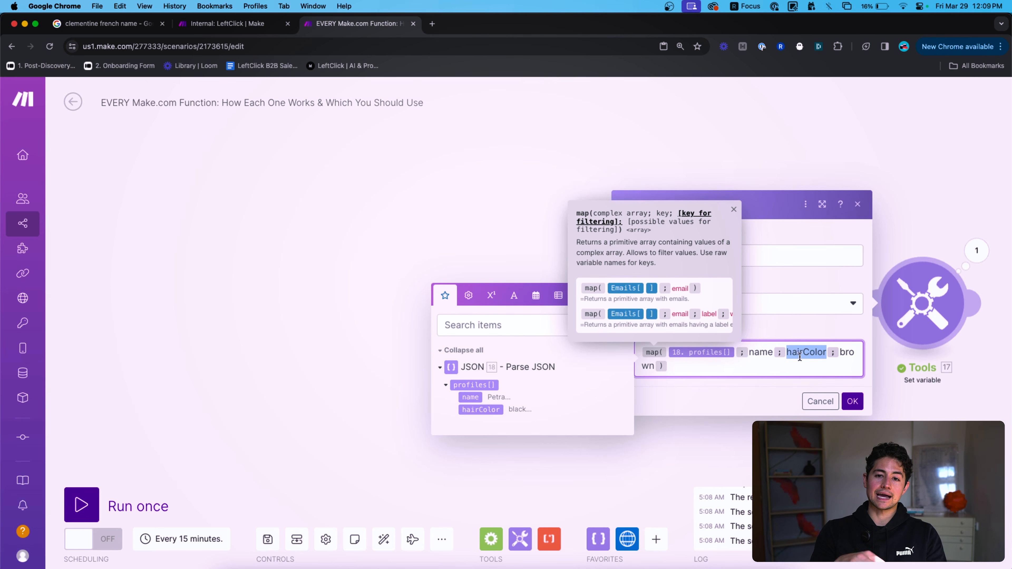
{"action": "key", "text": "super+a"}
{"action": "key", "text": "BackSpace"}
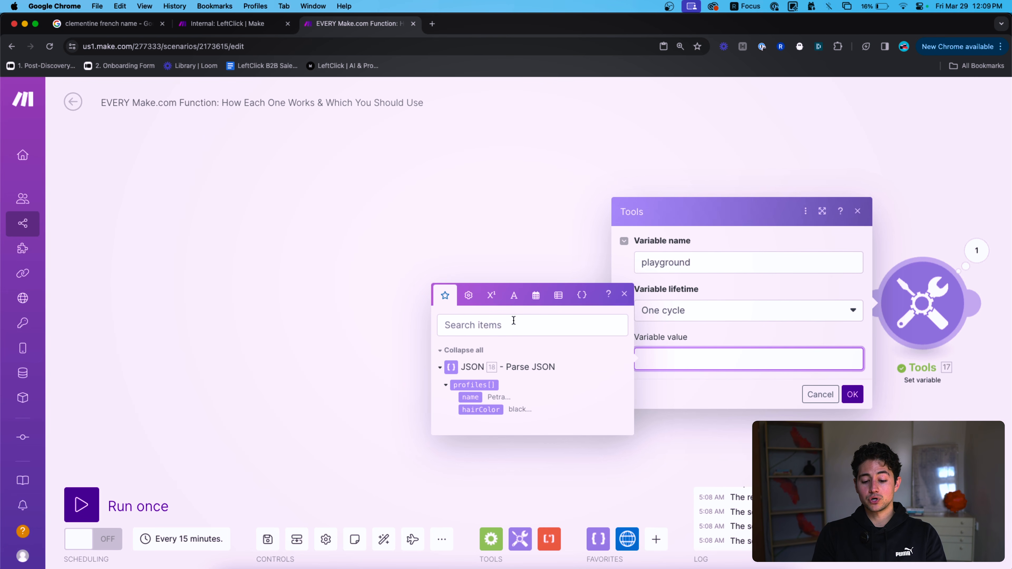
Set the playground value to sort(18.profiles[]; name) and save it.
{"action": "left_click", "coordinate": [558, 297]}
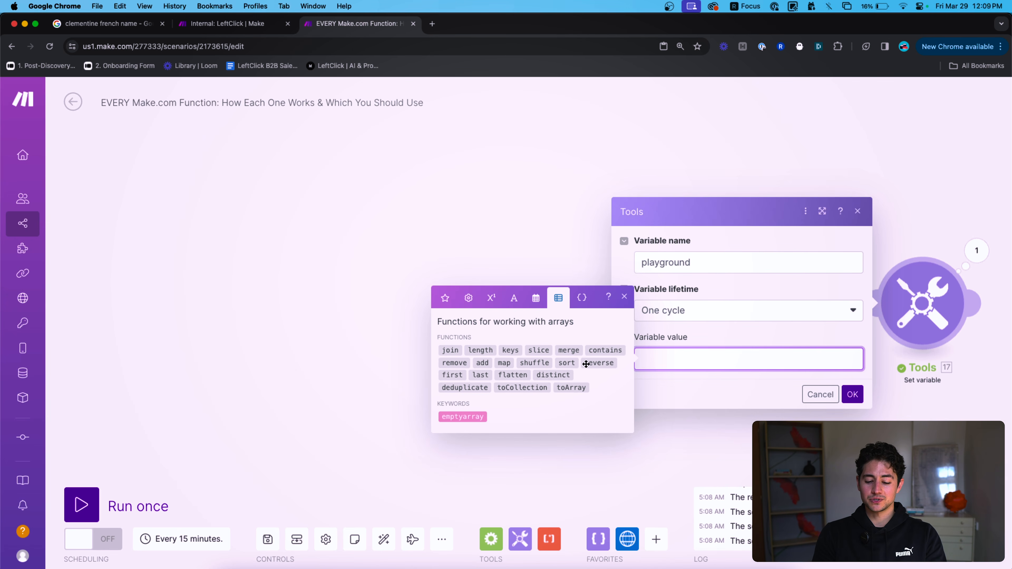
{"action": "type", "text": "shuffle("}
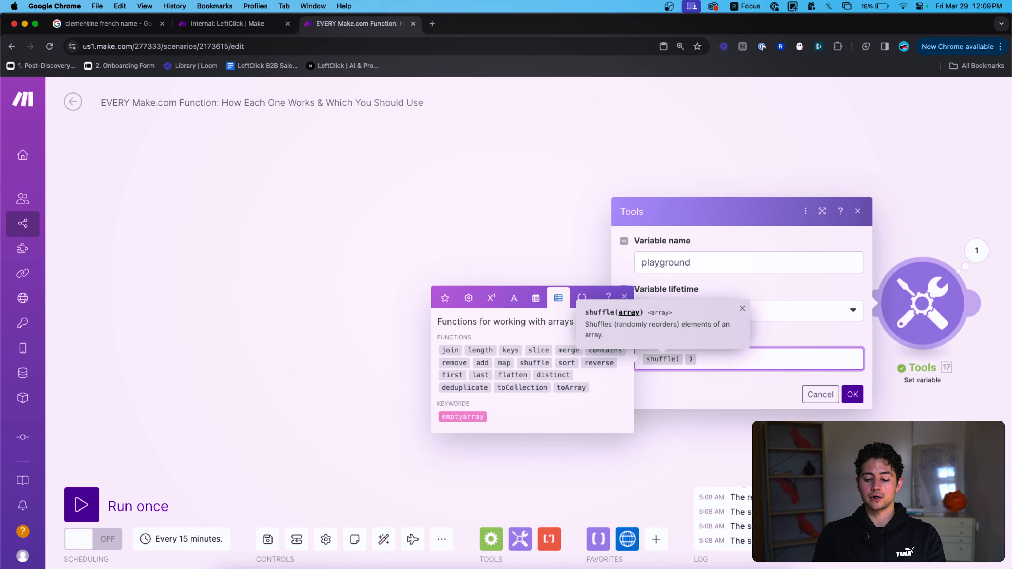
{"action": "key", "text": "BackSpace"}
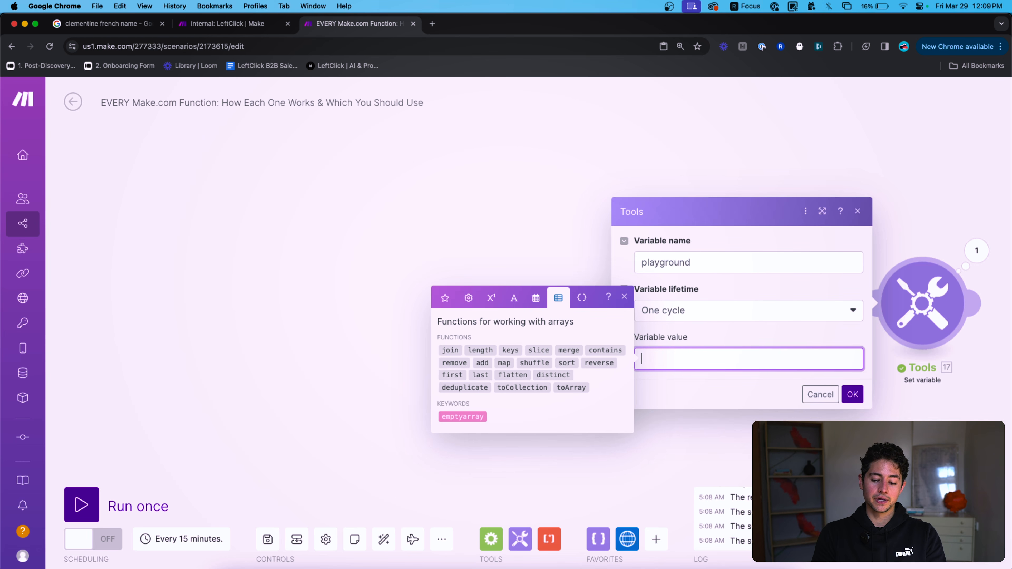
{"action": "left_click", "coordinate": [566, 363]}
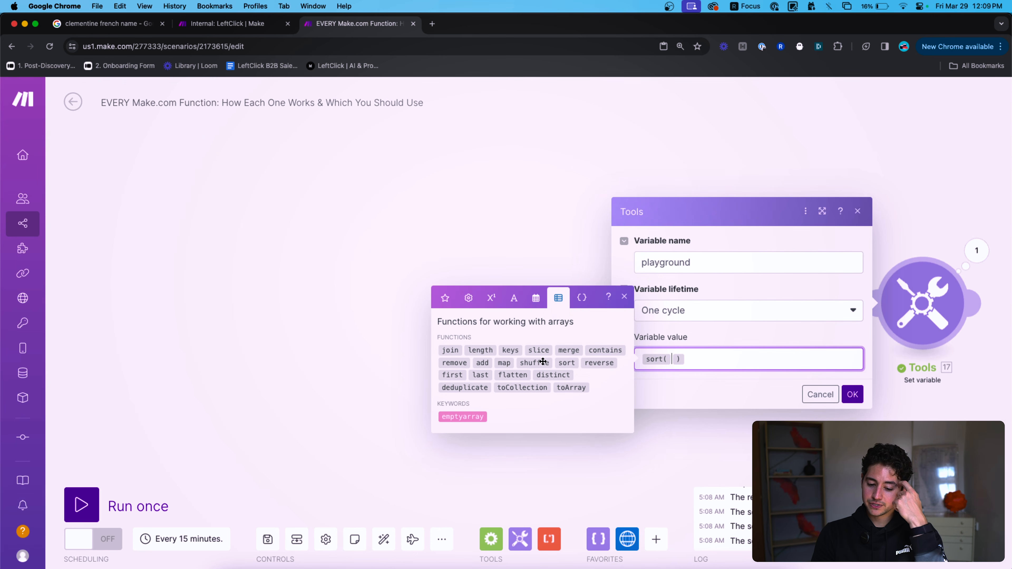
{"action": "mouse_move", "coordinate": [560, 363]}
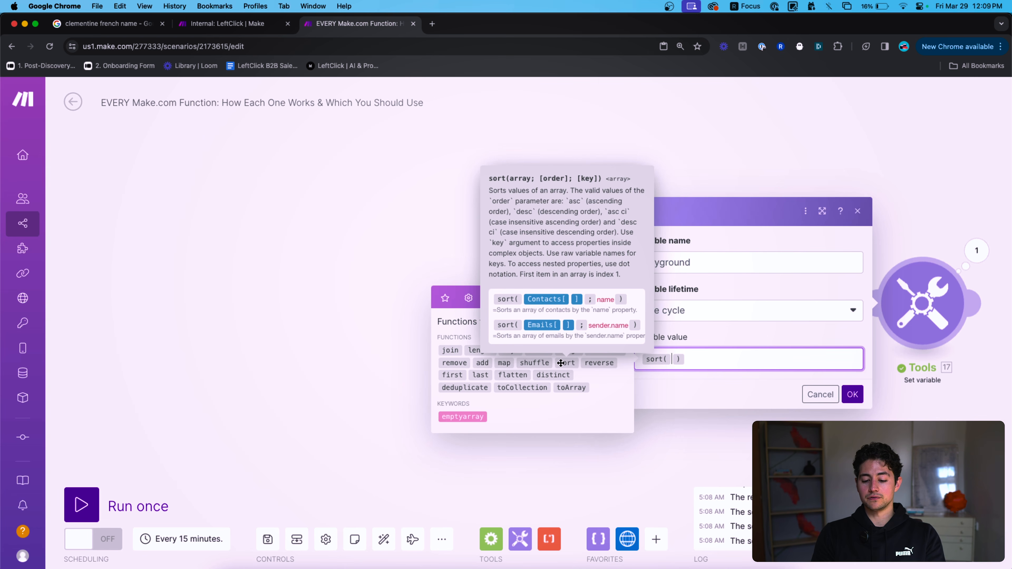
{"action": "left_click", "coordinate": [445, 296]}
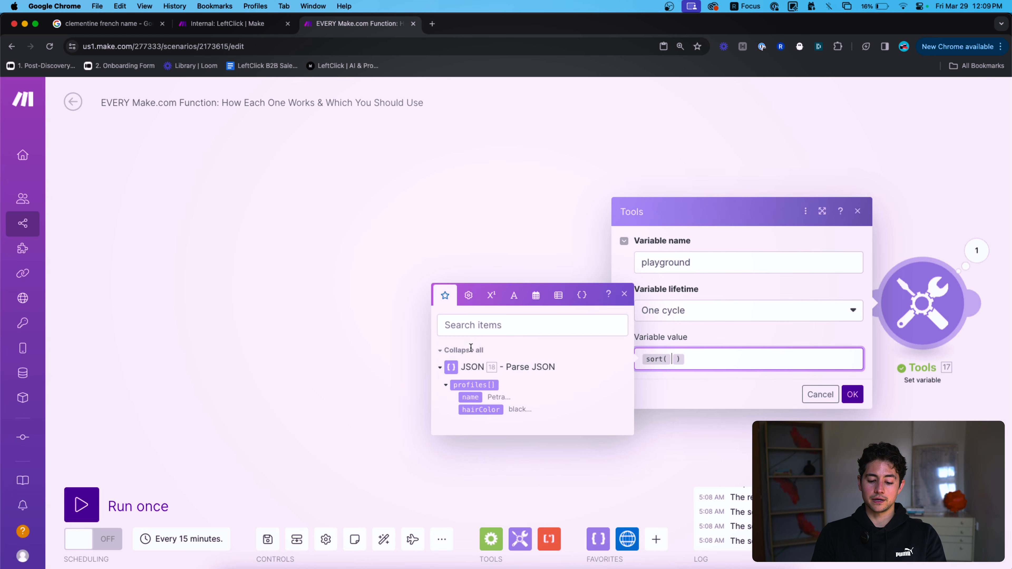
{"action": "left_click", "coordinate": [474, 384]}
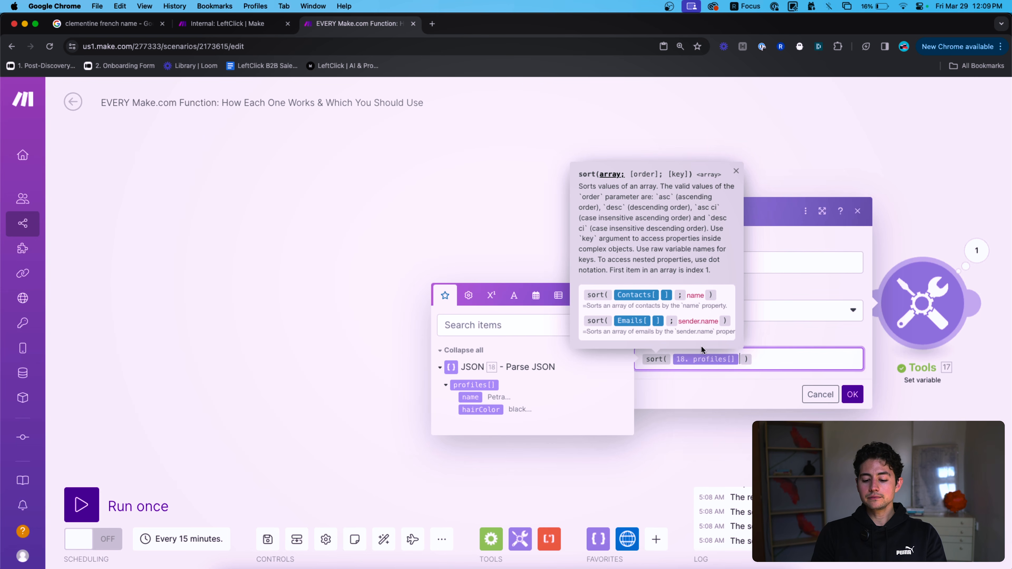
{"action": "type", "text": ";name"}
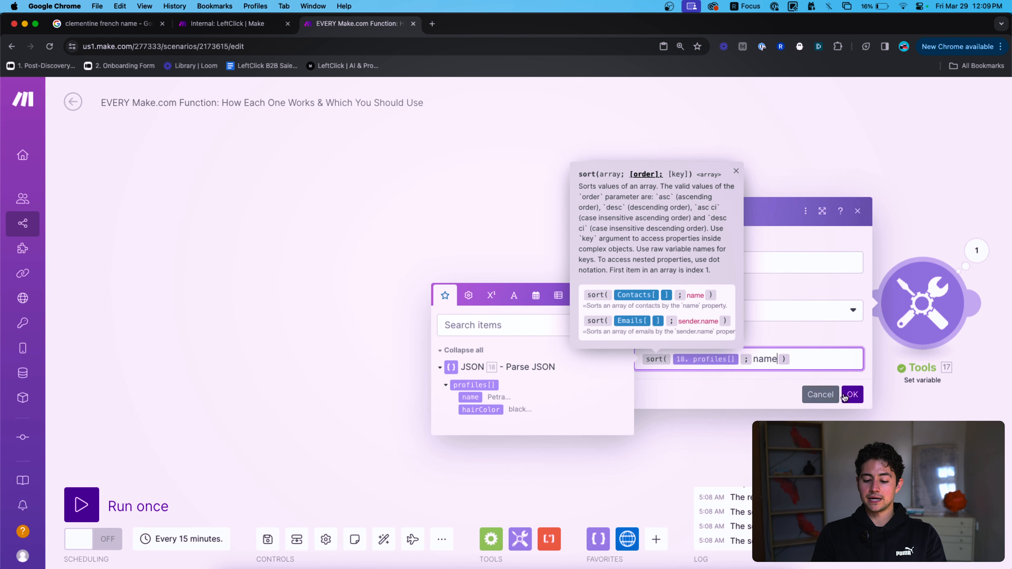
{"action": "left_click", "coordinate": [859, 397]}
Run once and expand the sorted output to verify the order Nick, Petra, Sam.
{"action": "left_click", "coordinate": [82, 505]}
{"action": "scroll", "coordinate": [663, 426], "scroll_direction": "down", "scroll_amount": 3}
{"action": "scroll", "coordinate": [663, 431], "scroll_direction": "right", "scroll_amount": 5}
{"action": "left_click", "coordinate": [668, 287]}
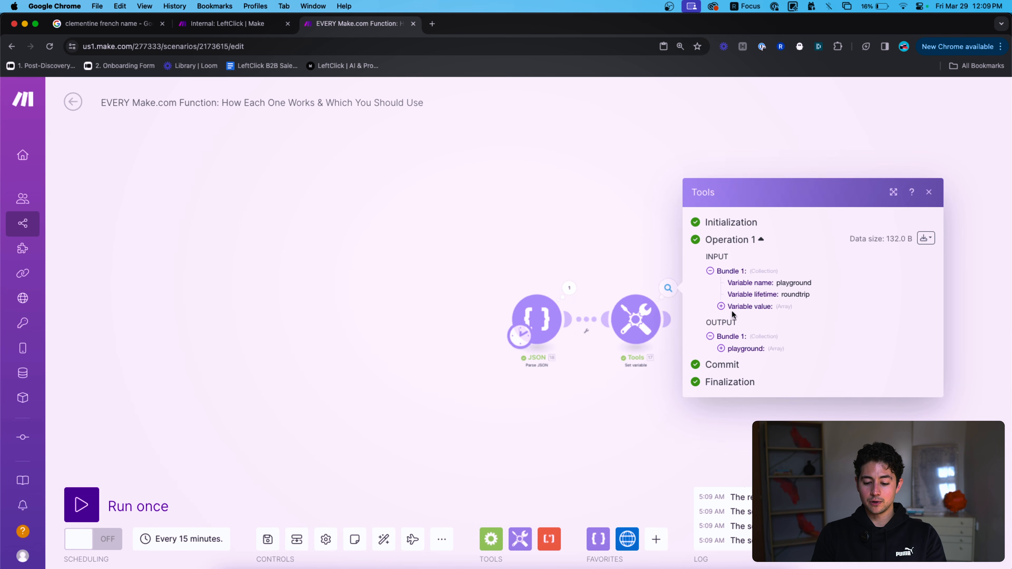
{"action": "left_click", "coordinate": [744, 347]}
{"action": "left_click", "coordinate": [745, 342]}
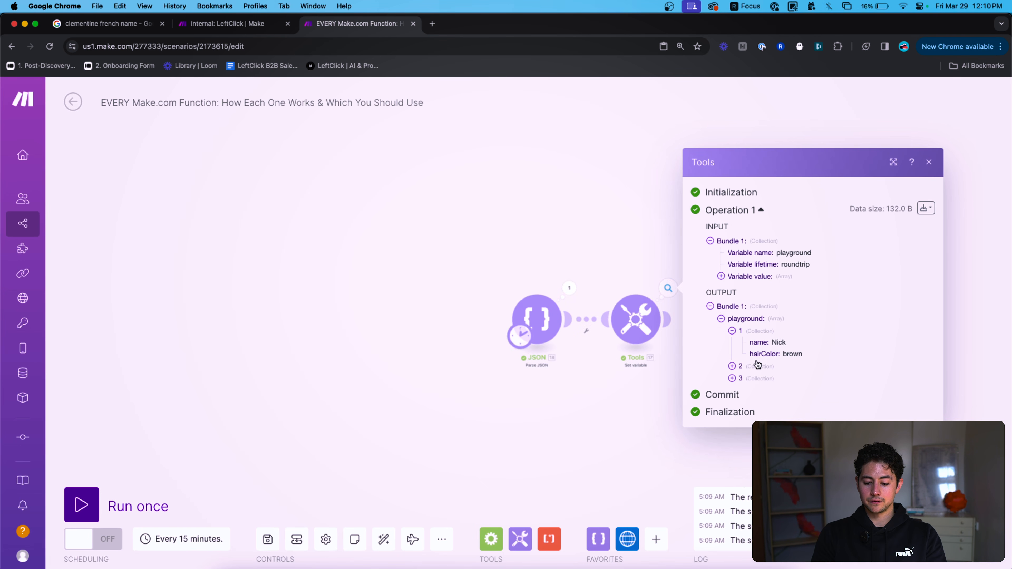
{"action": "left_click", "coordinate": [757, 367]}
{"action": "left_click", "coordinate": [759, 389]}
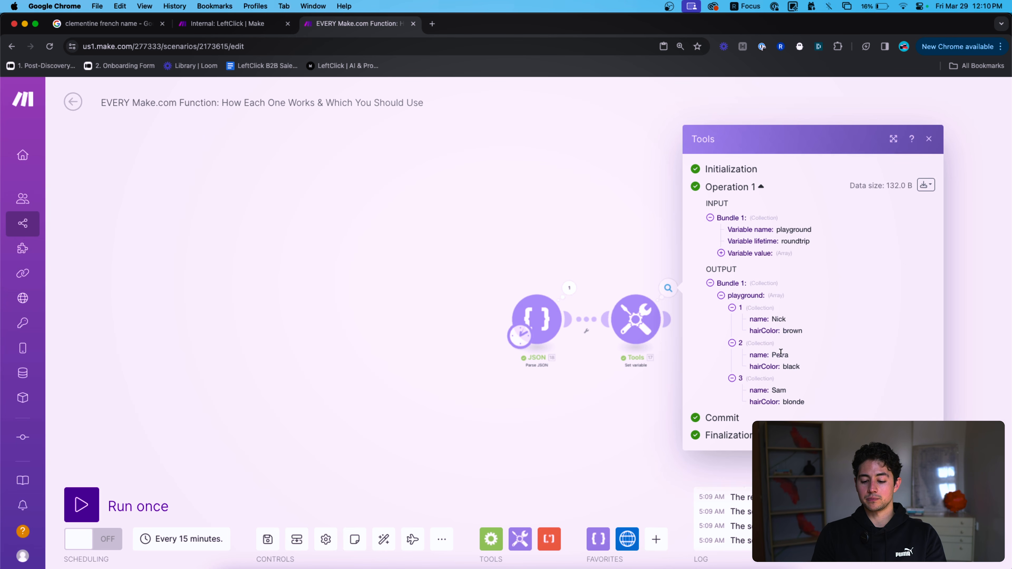
{"action": "scroll", "coordinate": [659, 308], "scroll_direction": "up", "scroll_amount": 4}
{"action": "left_click_drag", "start_coordinate": [655, 252], "coordinate": [584, 228]}
{"action": "left_click", "coordinate": [563, 284]}
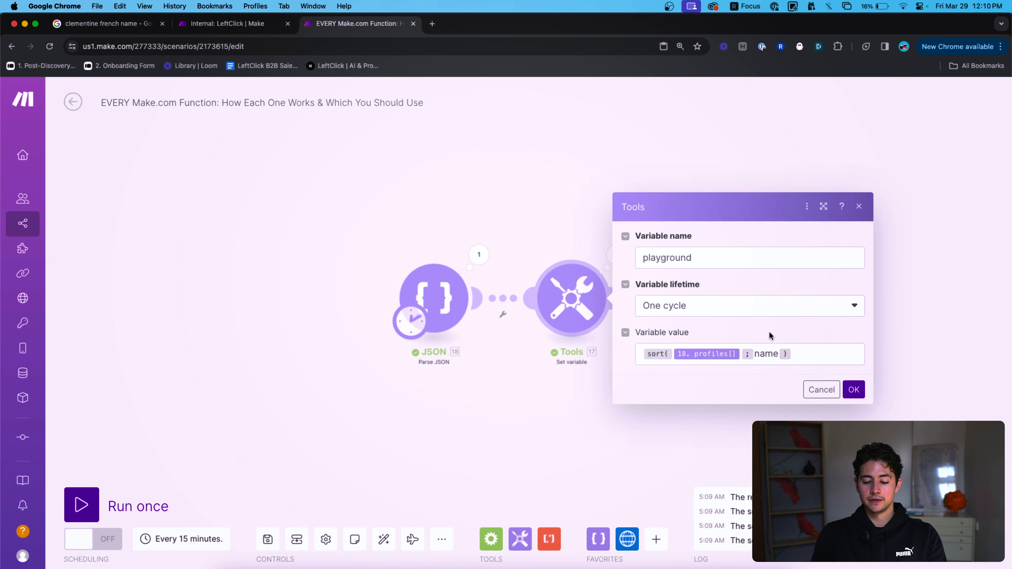
Delete the sort formula from the playground value and look at reverse among the array functions.
{"action": "left_click", "coordinate": [808, 347]}
{"action": "key", "text": "super+a"}
{"action": "key", "text": "BackSpace"}
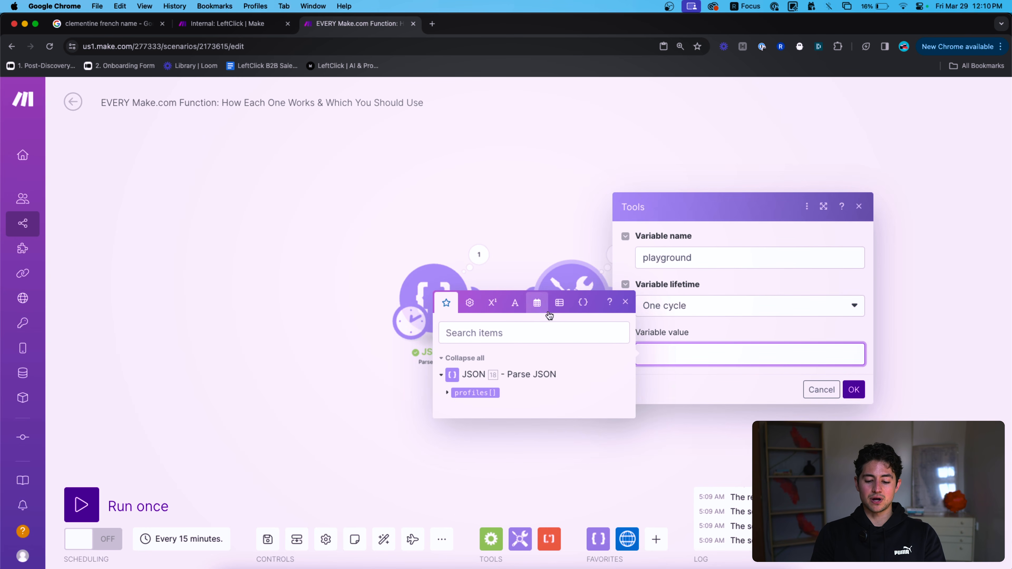
{"action": "left_click", "coordinate": [560, 308]}
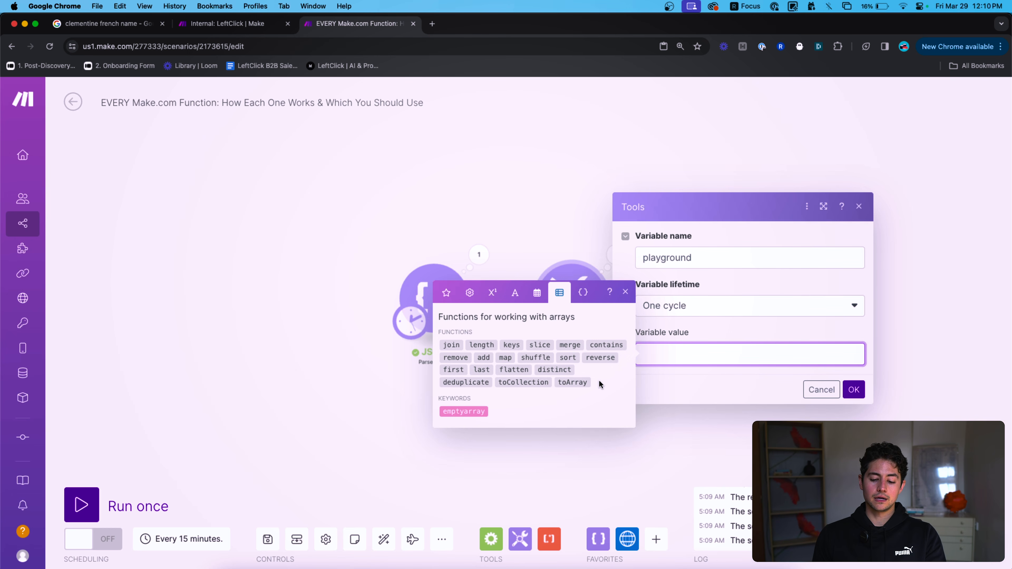
{"action": "mouse_move", "coordinate": [596, 353]}
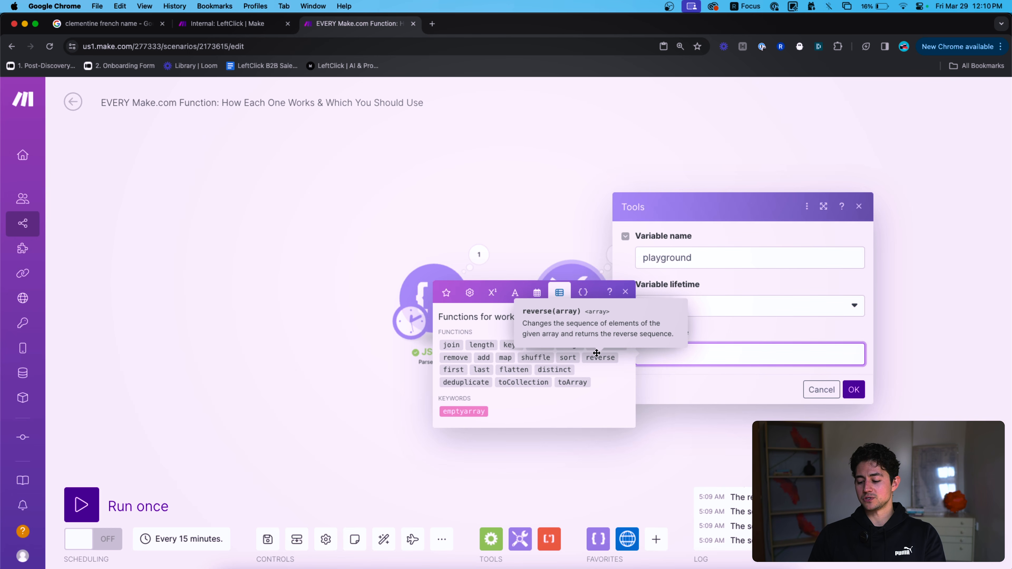
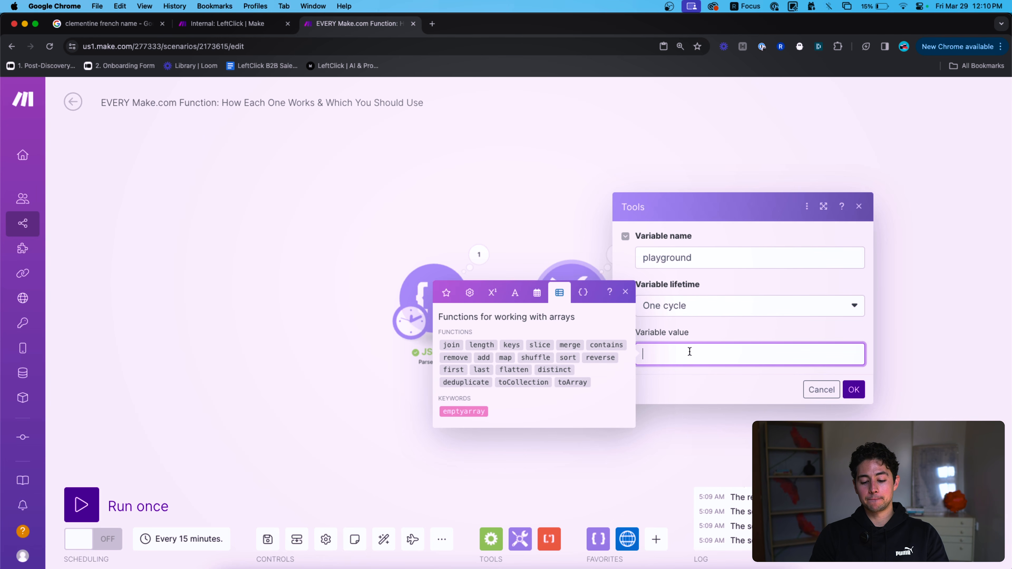
Try the reverse, first and last array functions in the variable value, then clear it.
{"action": "left_click", "coordinate": [610, 360]}
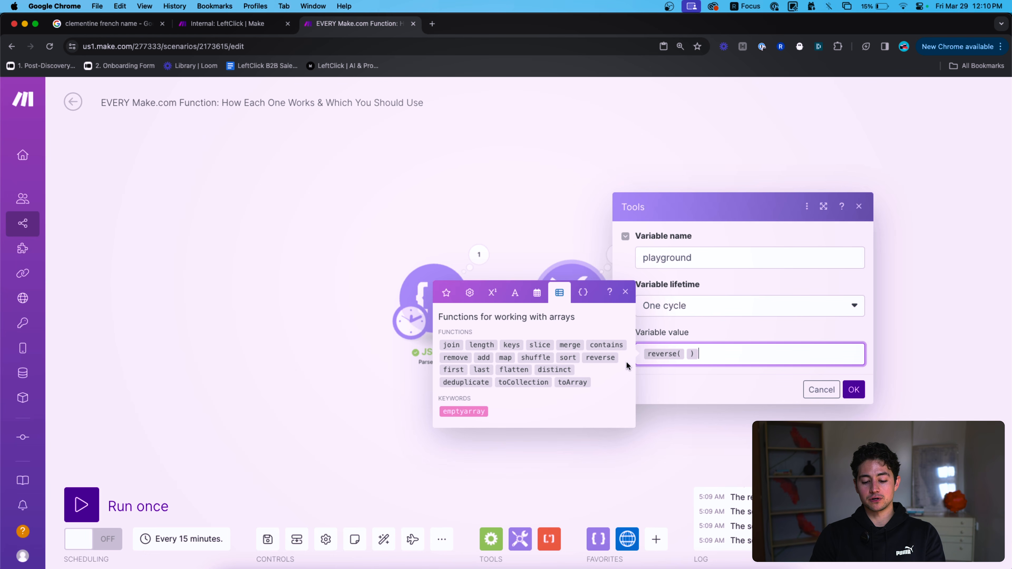
{"action": "left_click_drag", "start_coordinate": [711, 343], "coordinate": [628, 360]}
{"action": "key", "text": "Left"}
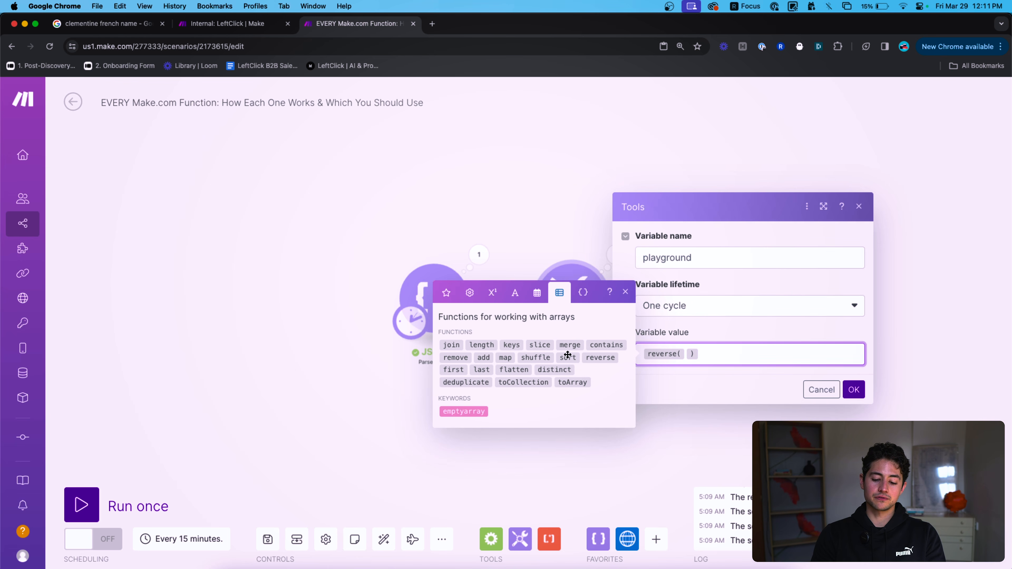
{"action": "mouse_move", "coordinate": [568, 355]}
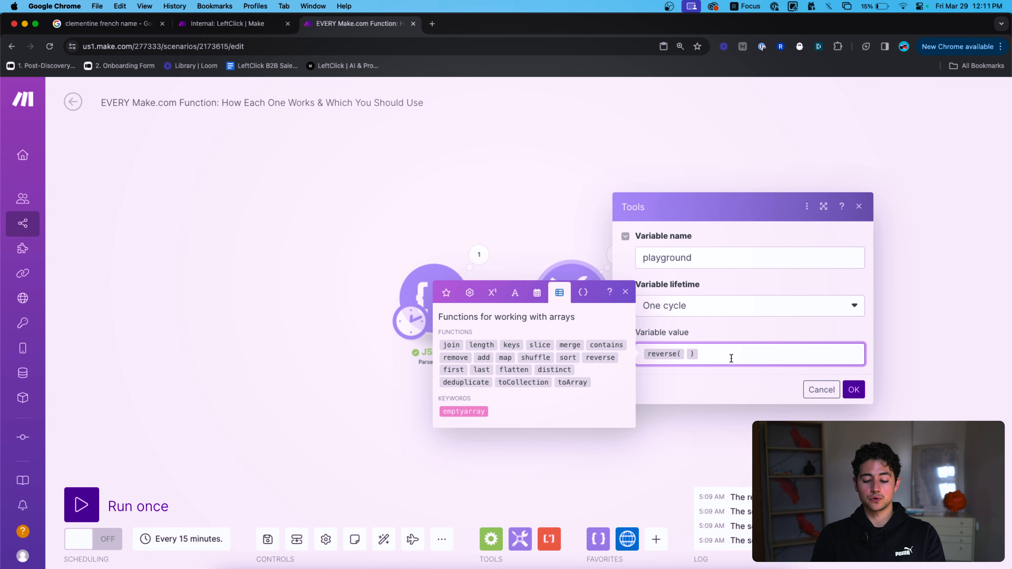
{"action": "key", "text": "super+a"}
{"action": "key", "text": "BackSpace"}
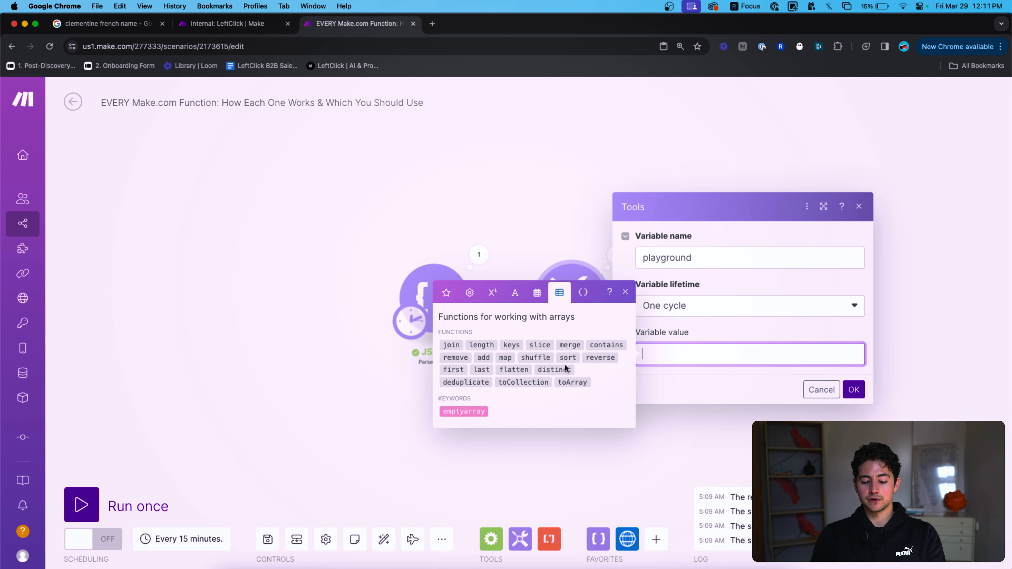
{"action": "left_click", "coordinate": [449, 369]}
{"action": "left_click", "coordinate": [481, 370]}
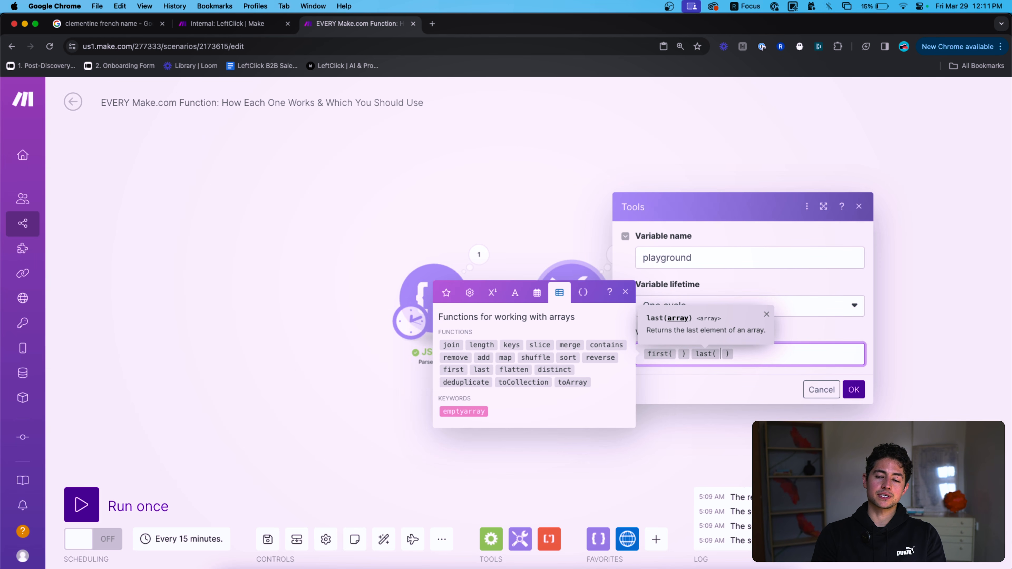
{"action": "key", "text": "super+a"}
{"action": "key", "text": "BackSpace"}
{"action": "type", "text": "split("}
{"action": "type", "text": "\"hello"}
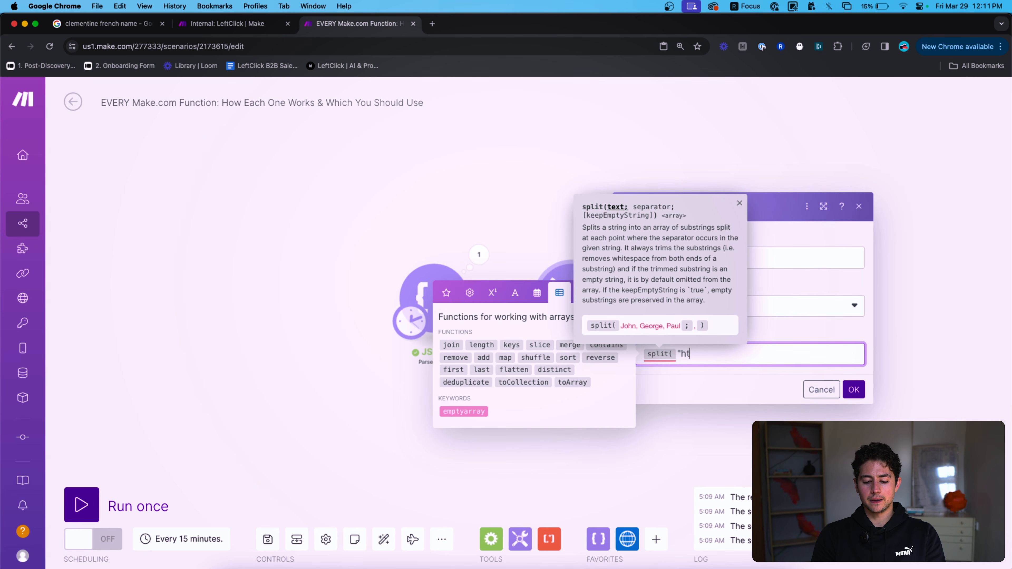
{"action": "key", "text": "BackSpace"}
{"action": "key", "text": "BackSpace"}
{"action": "key", "text": "BackSpace"}
{"action": "key", "text": "BackSpace"}
{"action": "key", "text": "BackSpace"}
{"action": "key", "text": "BackSpace"}
{"action": "type", "text": "htt"}
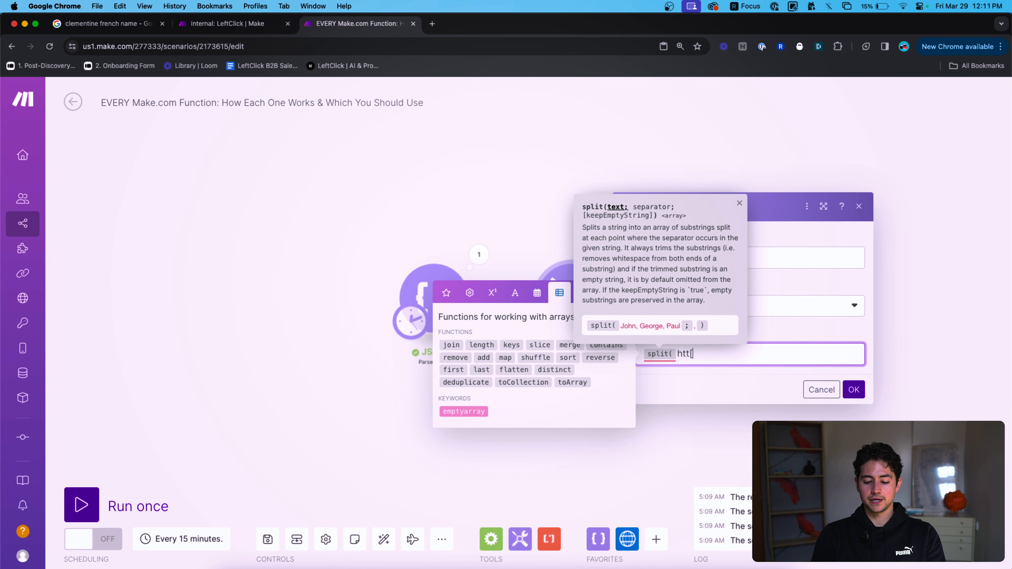
{"action": "type", "text": "ps://google"}
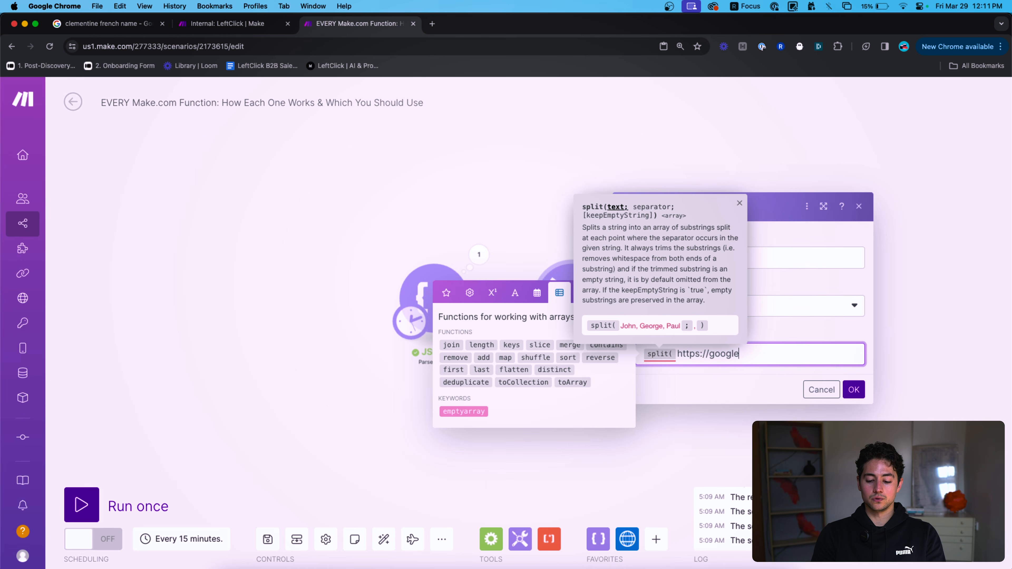
{"action": "type", "text": ".com;//"}
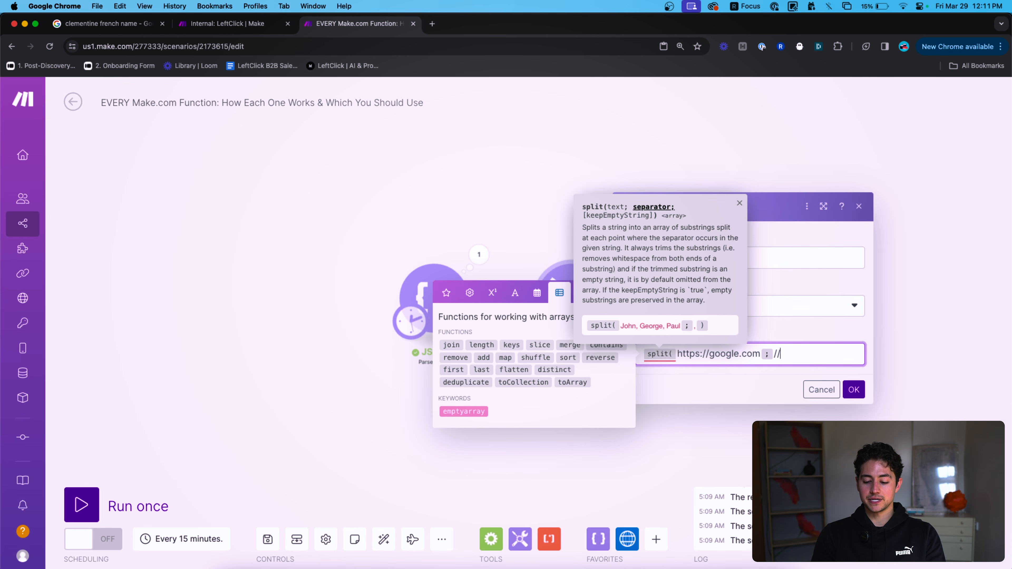
{"action": "type", "text": ")"}
{"action": "left_click", "coordinate": [853, 390]}
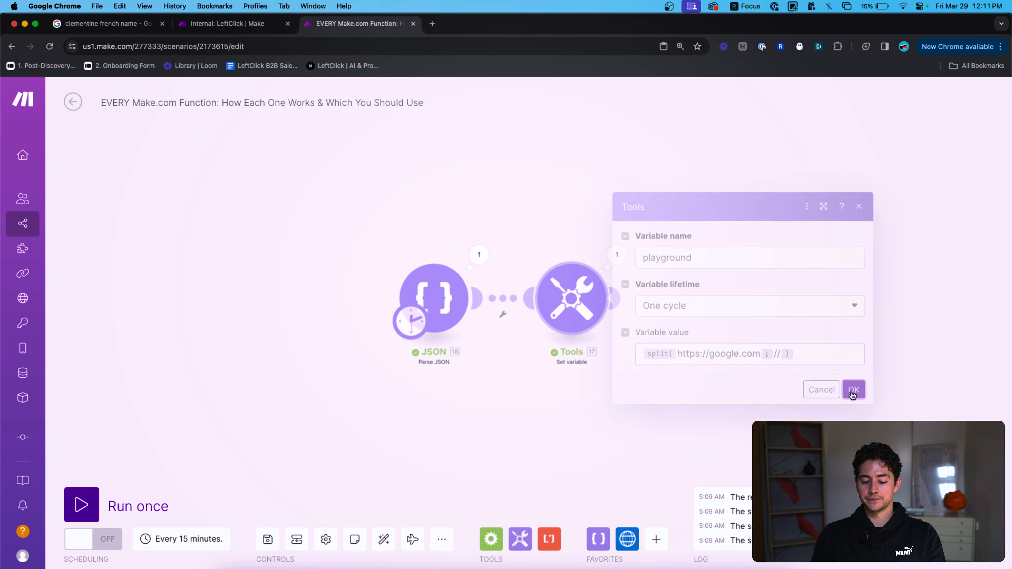
Run only the Tools module and expand the playground output array of the split URL.
{"action": "right_click", "coordinate": [570, 299]}
{"action": "left_click", "coordinate": [602, 327]}
{"action": "left_click", "coordinate": [975, 251]}
{"action": "left_click", "coordinate": [642, 173]}
{"action": "left_click", "coordinate": [384, 540]}
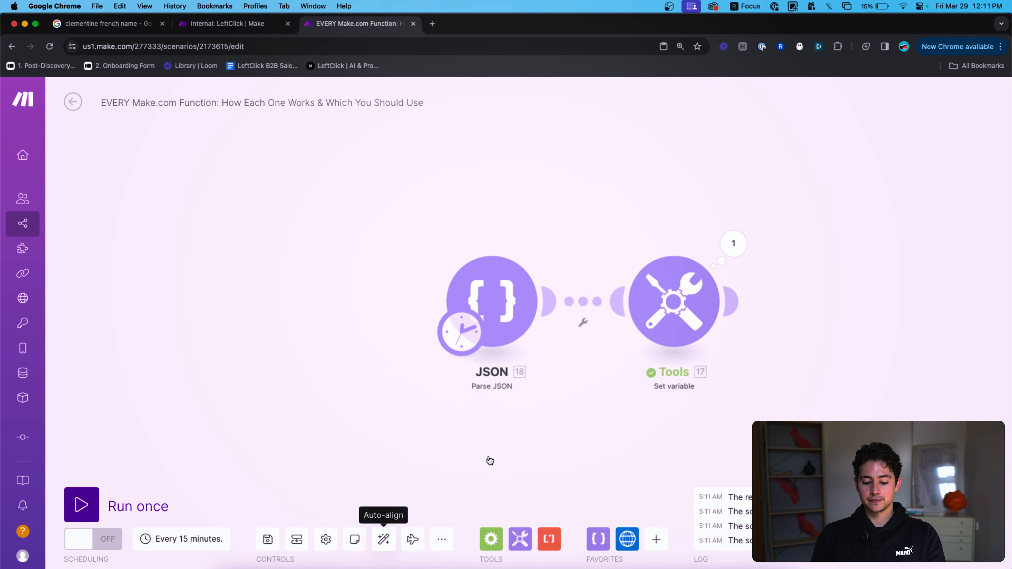
{"action": "left_click", "coordinate": [683, 244]}
{"action": "left_click", "coordinate": [778, 304]}
{"action": "left_click", "coordinate": [570, 227]}
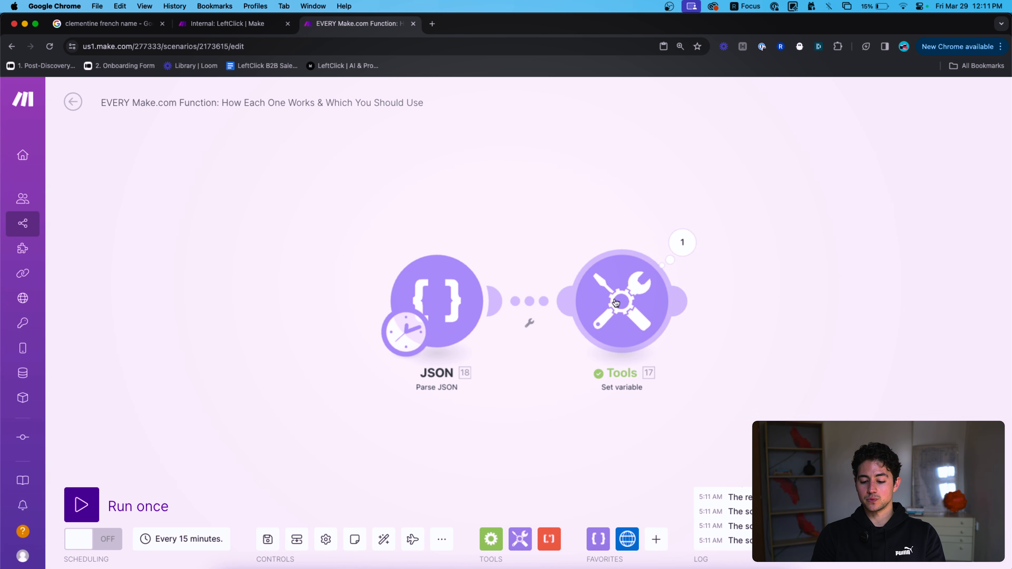
Wrap the split expression in last() and run the scenario once to check the result.
{"action": "left_click", "coordinate": [621, 303]}
{"action": "left_click", "coordinate": [708, 357]}
{"action": "type", "text": "last( split( https://google.com ; // )"}
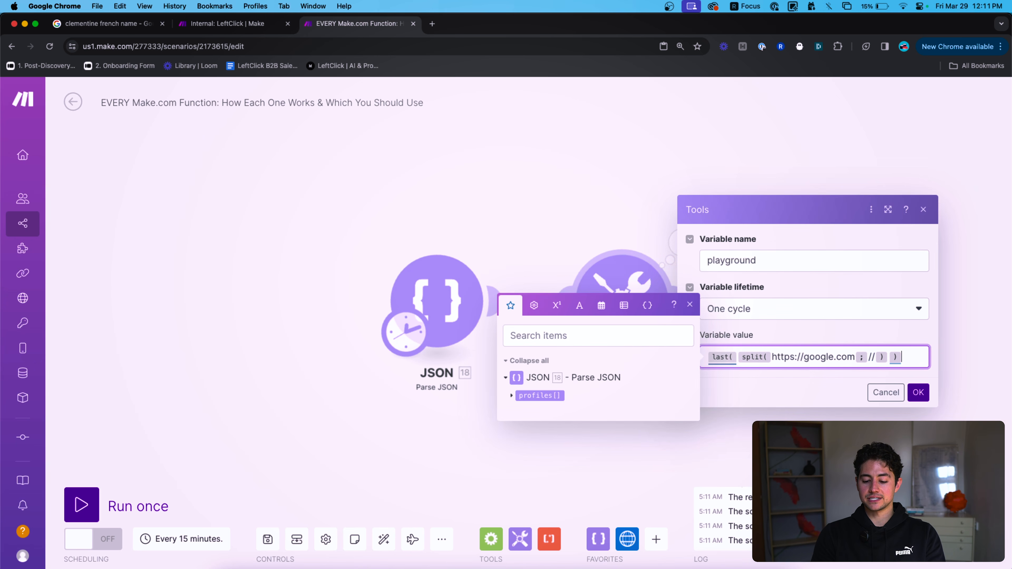
{"action": "left_click", "coordinate": [917, 392]}
{"action": "left_click", "coordinate": [143, 511]}
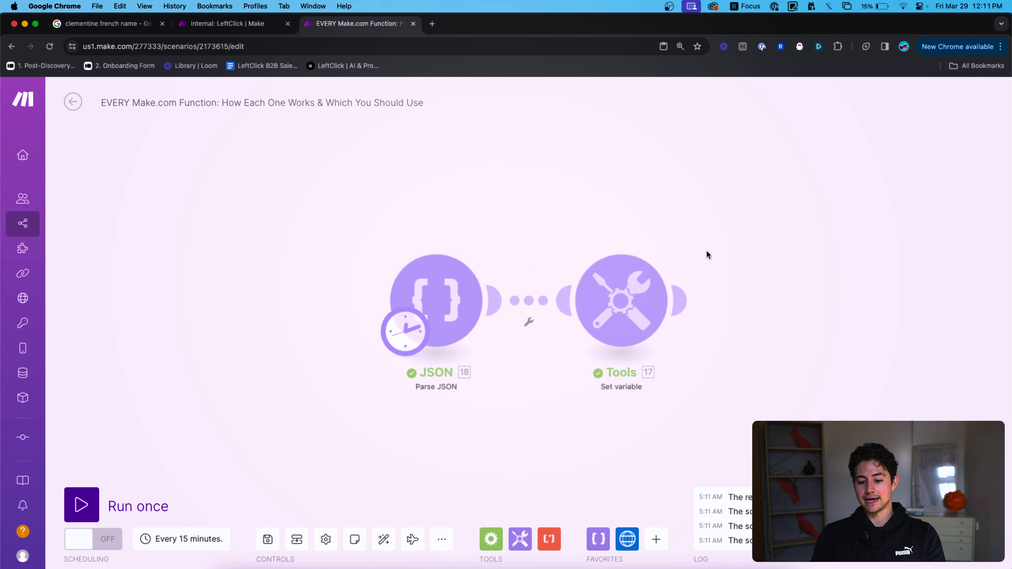
{"action": "left_click", "coordinate": [682, 242]}
{"action": "left_click", "coordinate": [605, 205]}
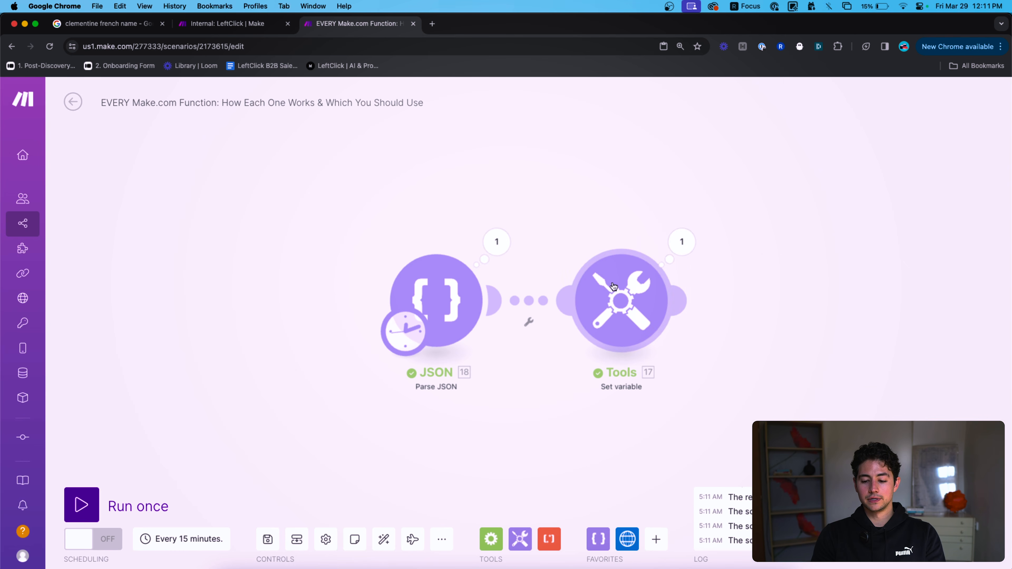
Delete the variable value, briefly trying get(), and close the Tools settings.
{"action": "left_click", "coordinate": [613, 287]}
{"action": "left_click", "coordinate": [909, 357]}
{"action": "key", "text": "super+a"}
{"action": "key", "text": "BackSpace"}
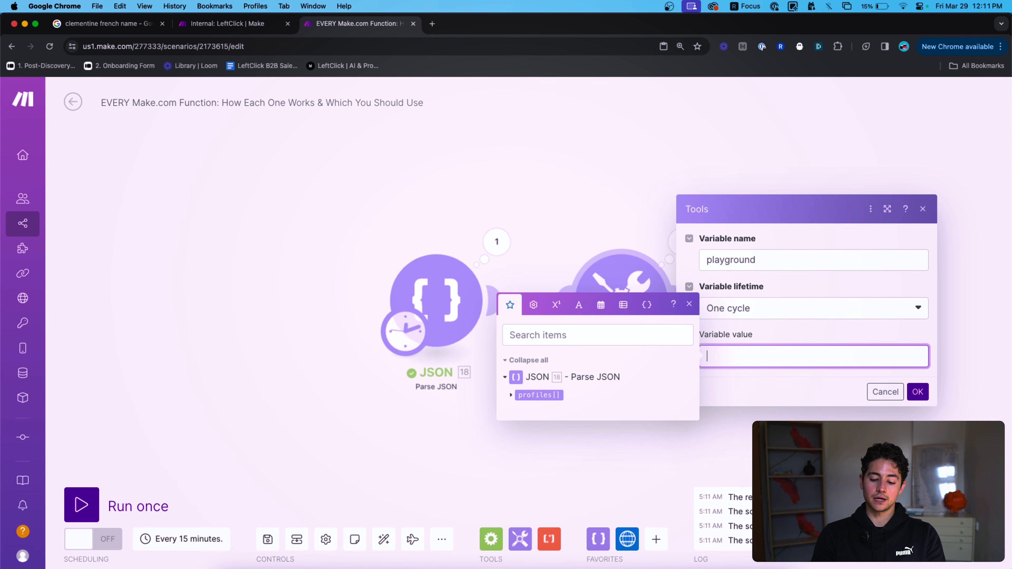
{"action": "left_click", "coordinate": [623, 297]}
{"action": "type", "text": "get("}
{"action": "key", "text": "super+a"}
{"action": "key", "text": "BackSpace"}
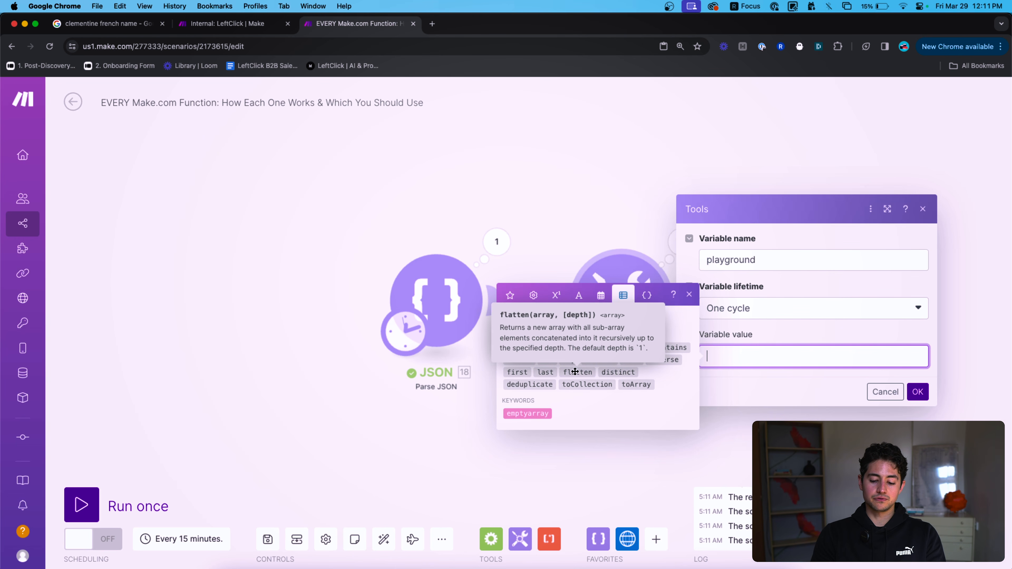
{"action": "left_click", "coordinate": [512, 178]}
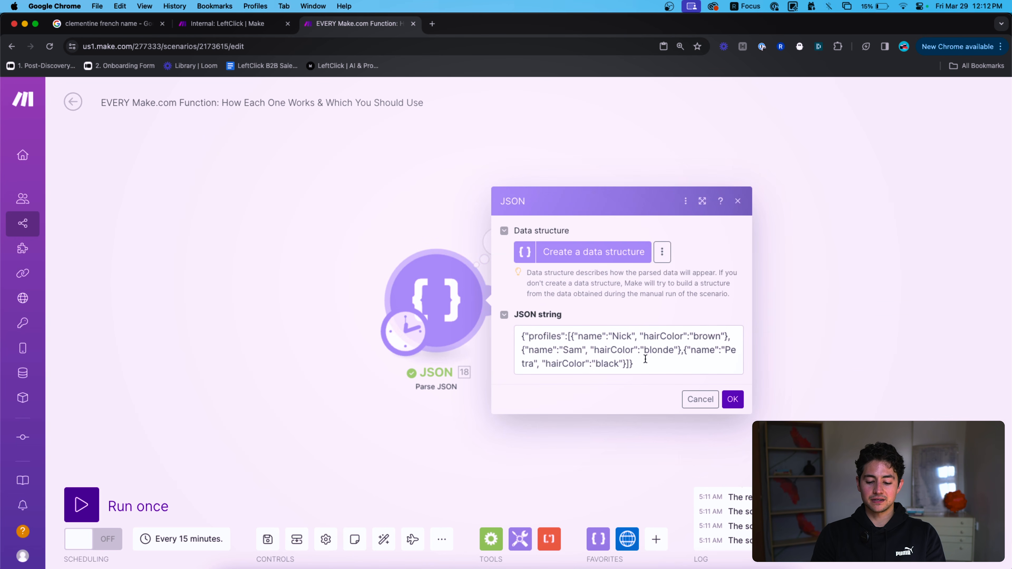
Insert ["item1","item2"] at the start of the profiles array in the JSON string and save.
{"action": "left_click", "coordinate": [645, 359]}
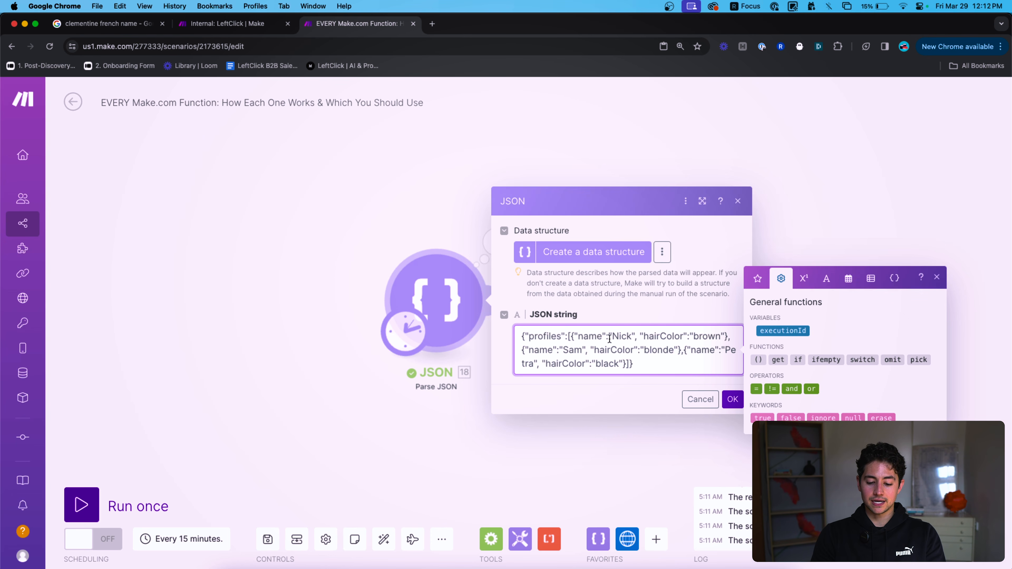
{"action": "type", "text": "[\""}
{"action": "type", "text": "item1]"}
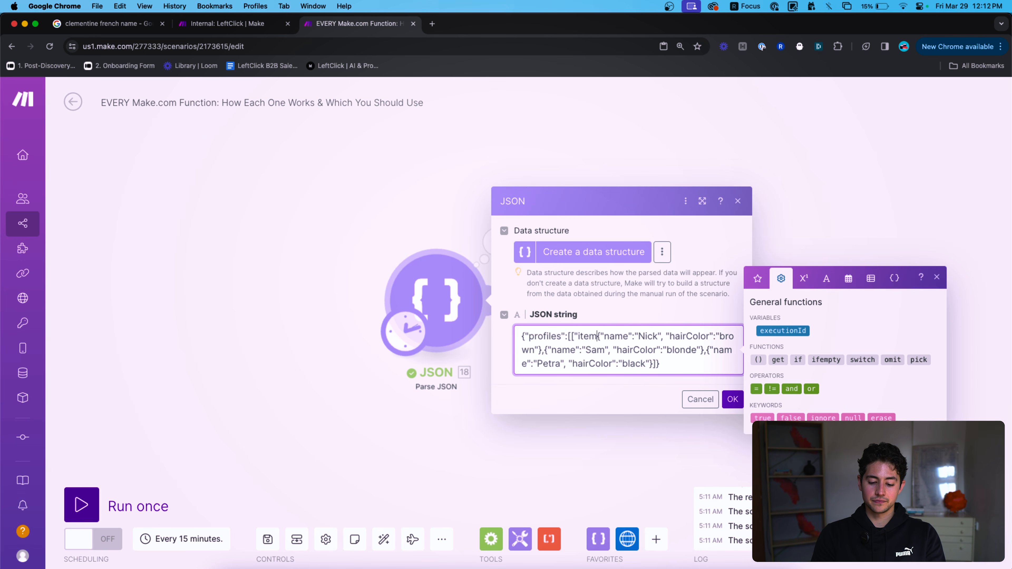
{"action": "type", "text": ","}
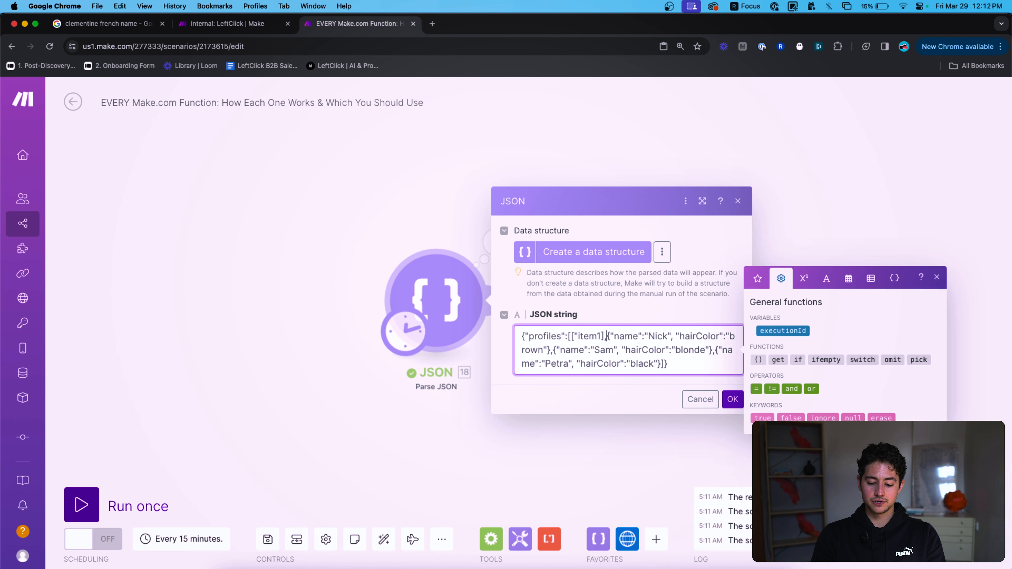
{"action": "left_click", "coordinate": [599, 336]}
{"action": "type", "text": "\""}
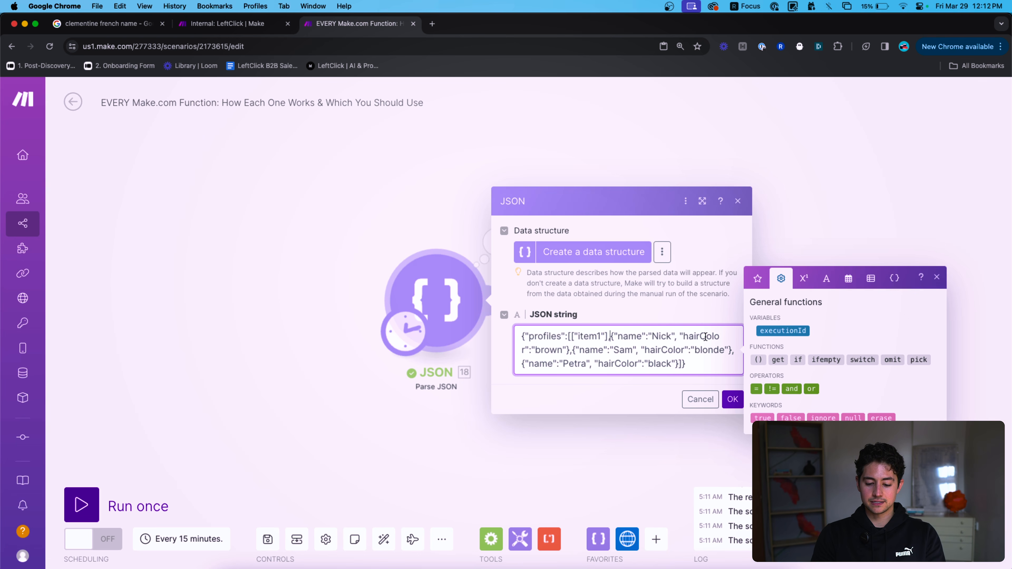
{"action": "type", "text": ",\"item2\""}
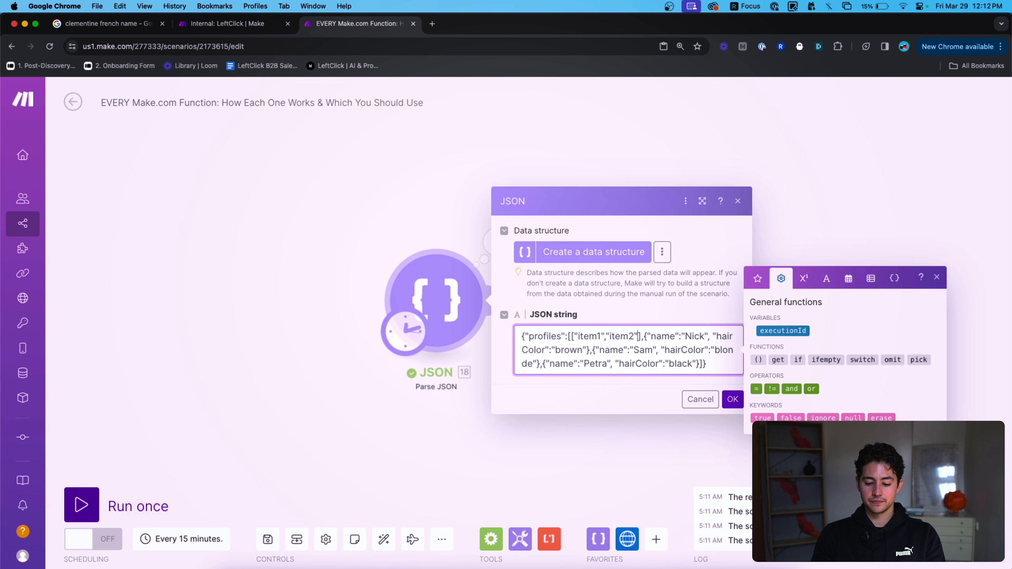
{"action": "left_click", "coordinate": [732, 399]}
Run only the JSON module, expand the parsed profiles including the nested item array, then edit the playground value.
{"action": "right_click", "coordinate": [445, 287]}
{"action": "left_click", "coordinate": [511, 312]}
{"action": "left_click", "coordinate": [496, 241]}
{"action": "left_click", "coordinate": [589, 314]}
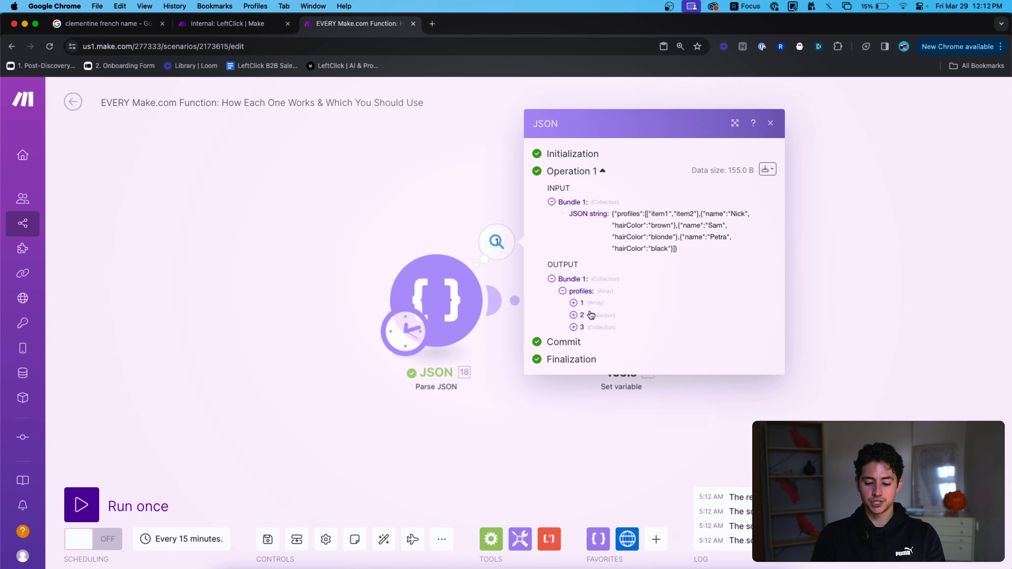
{"action": "left_click", "coordinate": [574, 307]}
{"action": "left_click", "coordinate": [574, 337]}
{"action": "left_click", "coordinate": [574, 360]}
{"action": "left_click", "coordinate": [582, 278]}
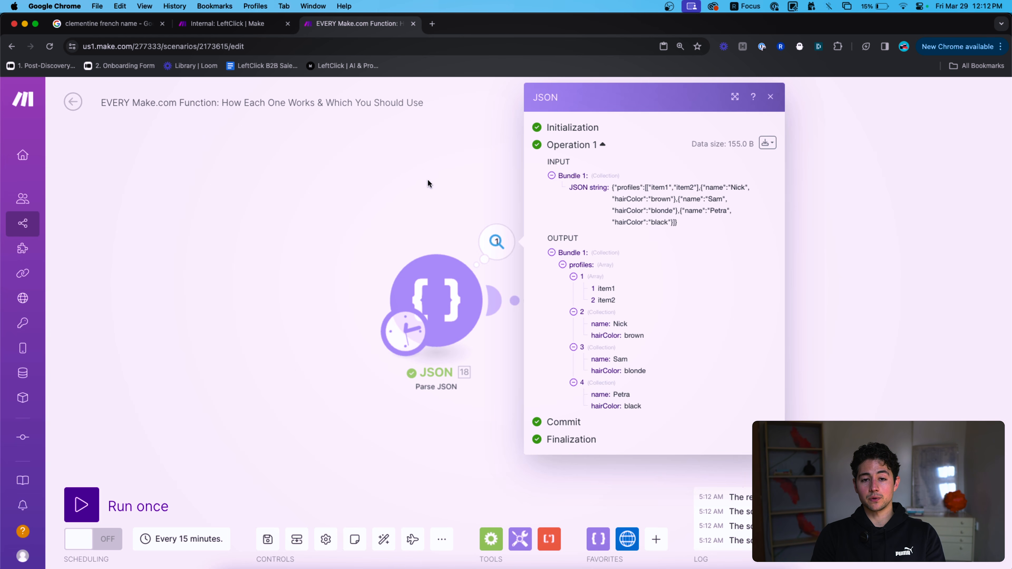
{"action": "left_click", "coordinate": [436, 189]}
{"action": "left_click", "coordinate": [619, 263]}
{"action": "left_click", "coordinate": [776, 361]}
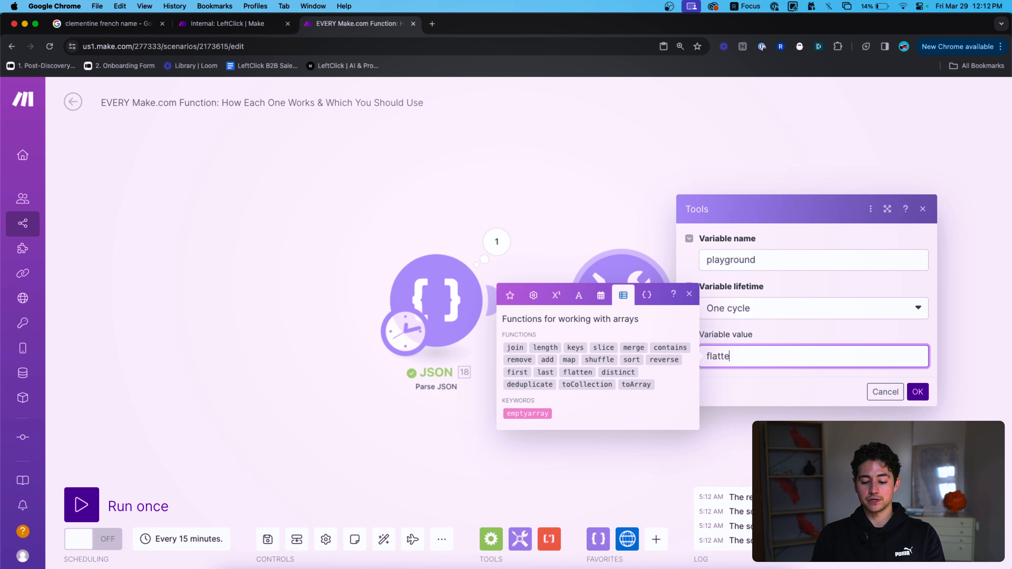
Set the playground value to flatten(18.profiles), save, and run once to inspect the flattened output.
{"action": "type", "text": "en("}
{"action": "left_click", "coordinate": [531, 295]}
{"action": "left_click", "coordinate": [515, 289]}
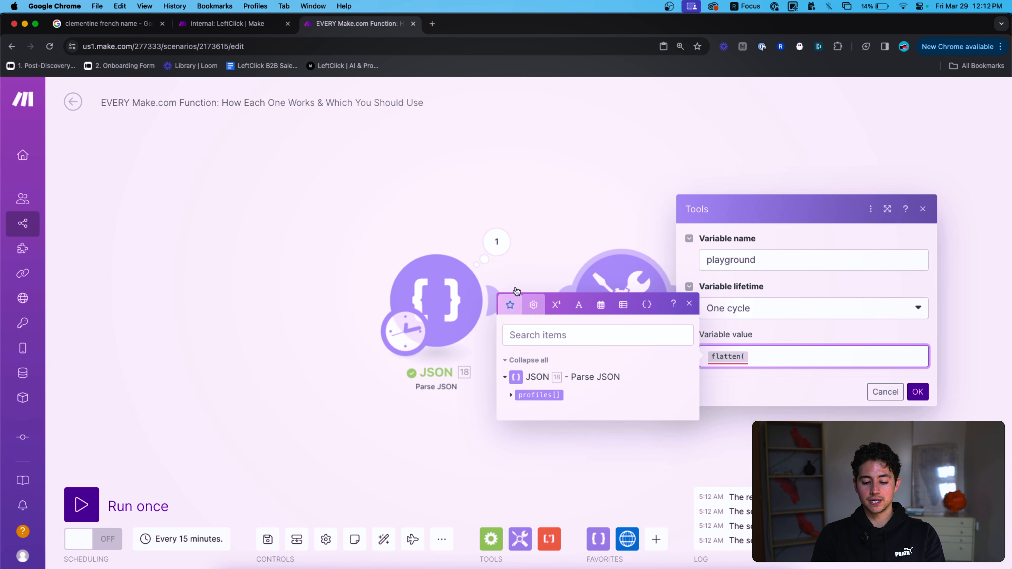
{"action": "left_click", "coordinate": [511, 394]}
{"action": "left_click", "coordinate": [534, 383]}
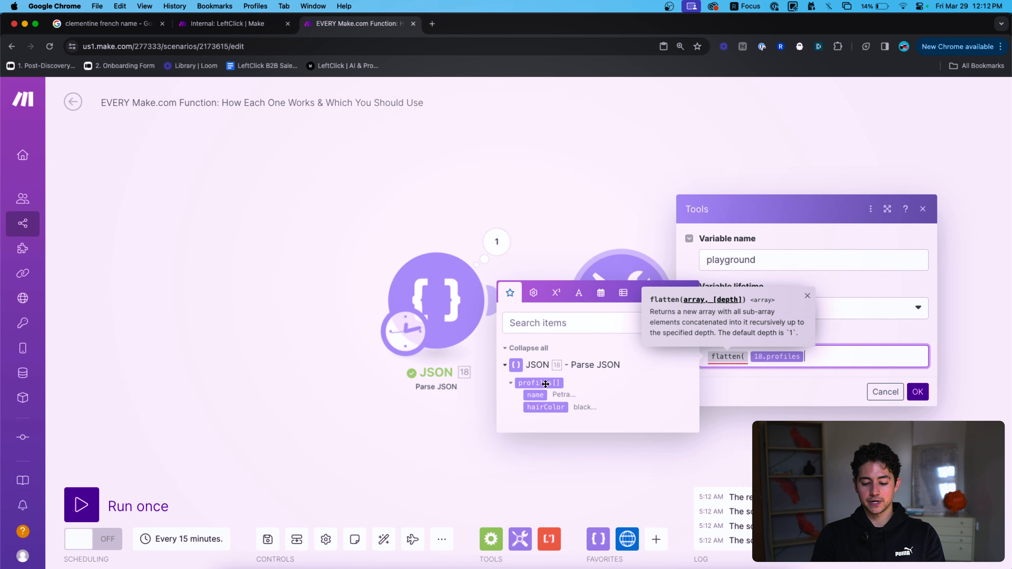
{"action": "type", "text": ")"}
{"action": "left_click", "coordinate": [917, 391]}
{"action": "left_click", "coordinate": [139, 505]}
{"action": "left_click", "coordinate": [682, 242]}
{"action": "left_click", "coordinate": [772, 302]}
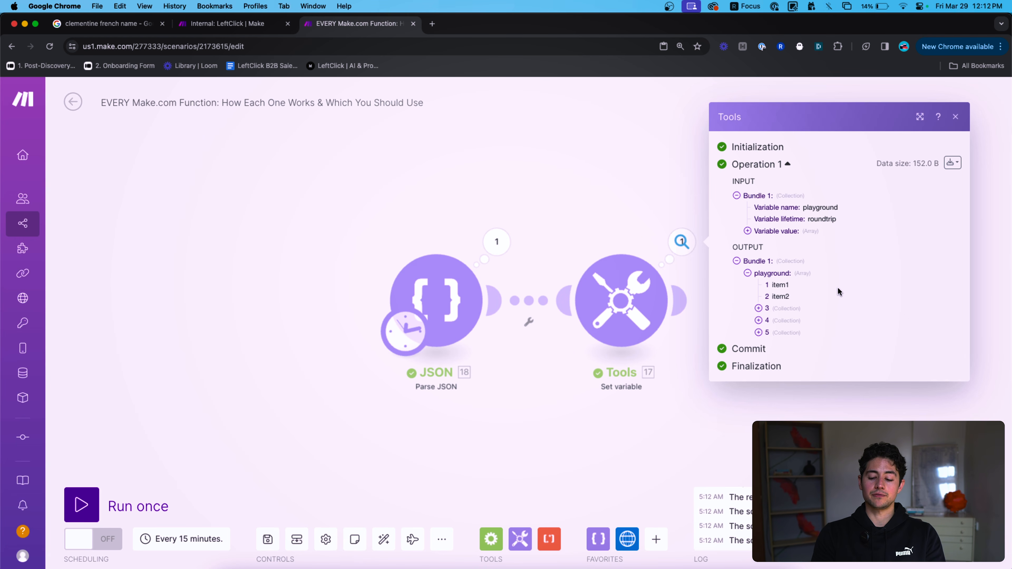
Delete the flatten expression from the playground value and show the array functions.
{"action": "left_click", "coordinate": [616, 287]}
{"action": "left_click", "coordinate": [842, 353]}
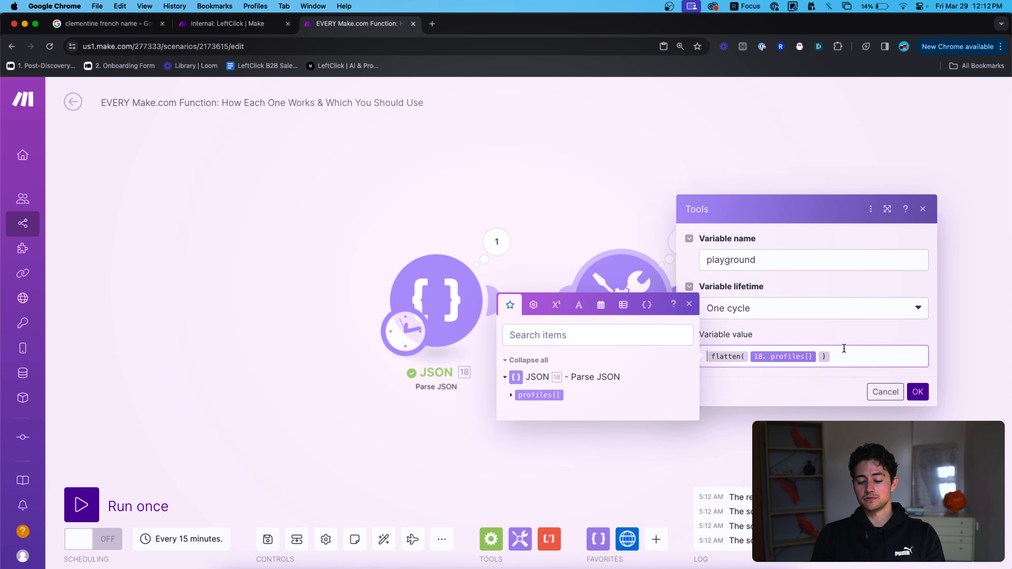
{"action": "key", "text": "ctrl+a"}
{"action": "key", "text": "BackSpace"}
{"action": "left_click", "coordinate": [622, 305]}
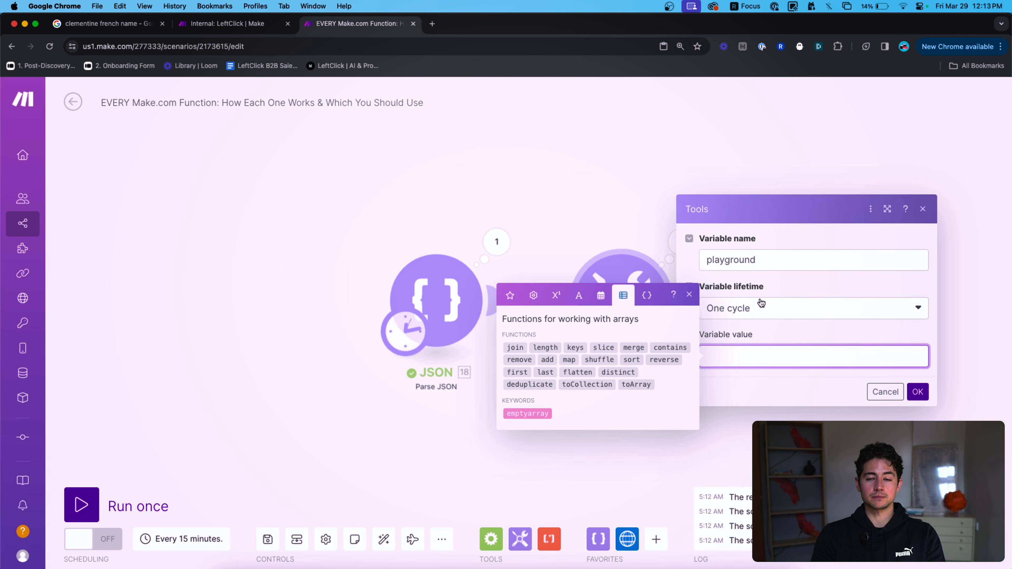
{"action": "type", "text": "flat"}
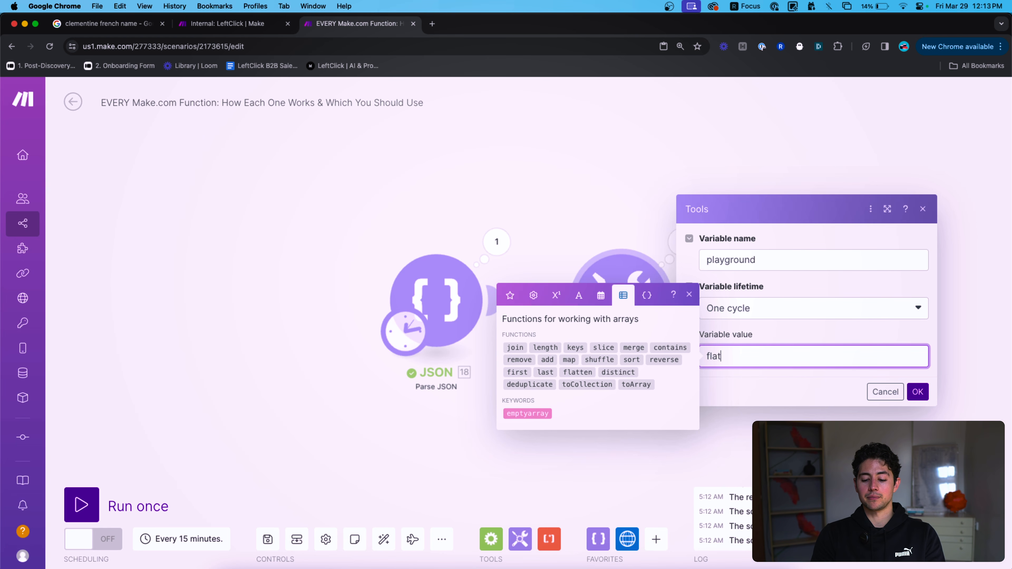
{"action": "type", "text": "ten( )"}
{"action": "key", "text": "Left"}
{"action": "key", "text": "Left"}
{"action": "type", "text": "map("}
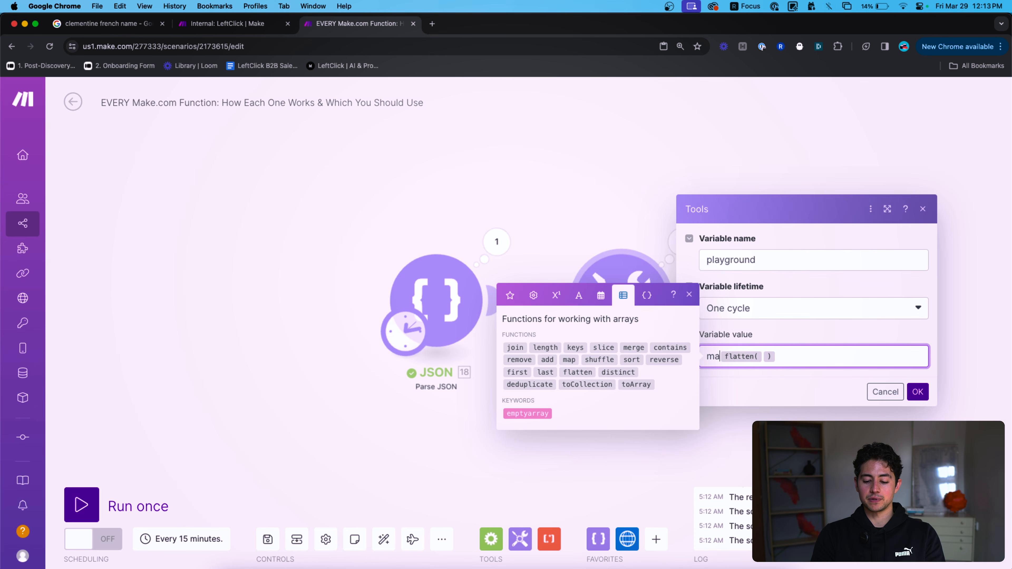
{"action": "key", "text": "Right"}
{"action": "type", "text": "{{someArray"}
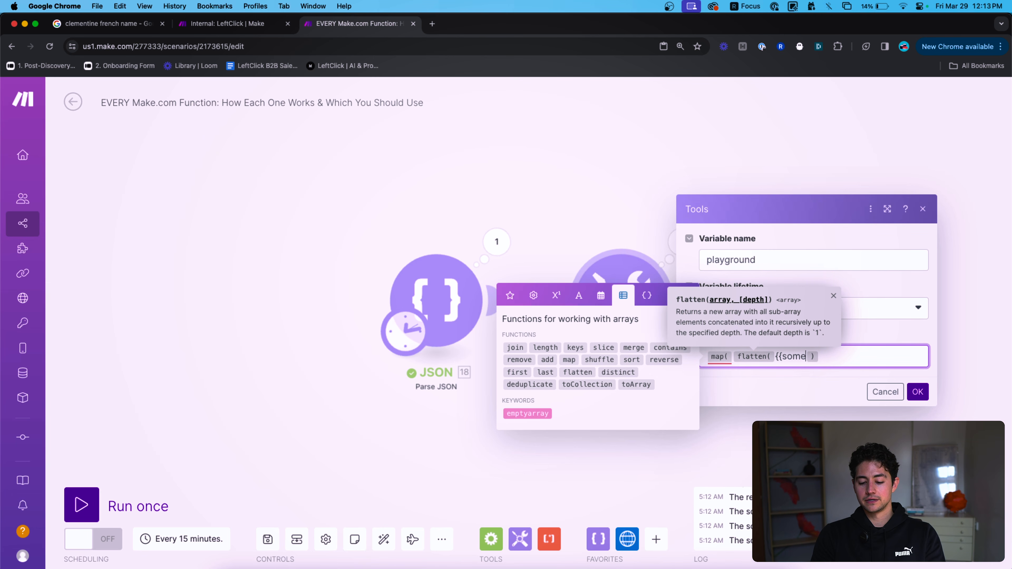
{"action": "type", "text": "Nested"}
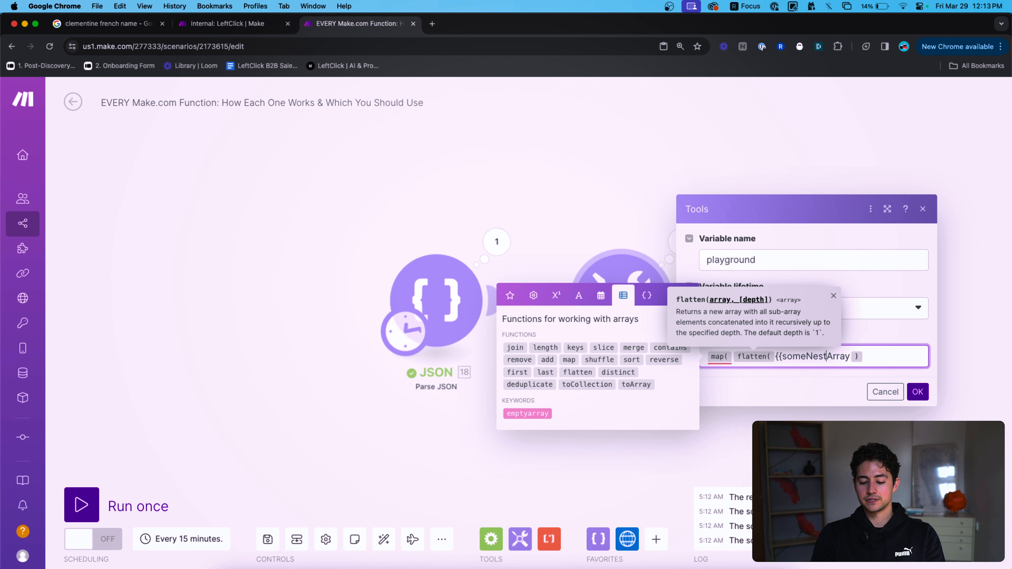
{"action": "type", "text": "}}"}
{"action": "key", "text": "Right"}
{"action": "type", "text": ")"}
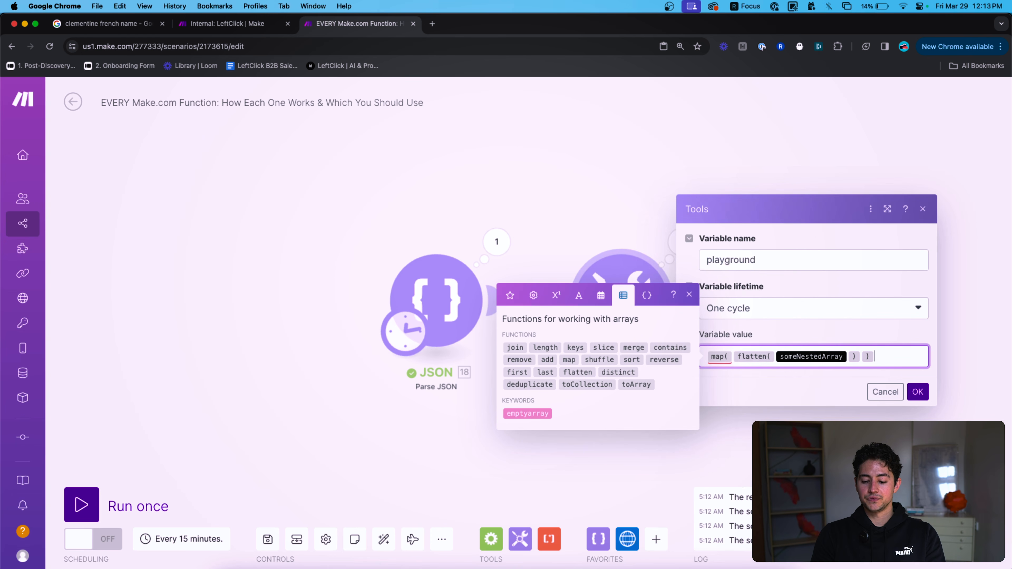
{"action": "key", "text": "Left"}
{"action": "type", "text": ";"}
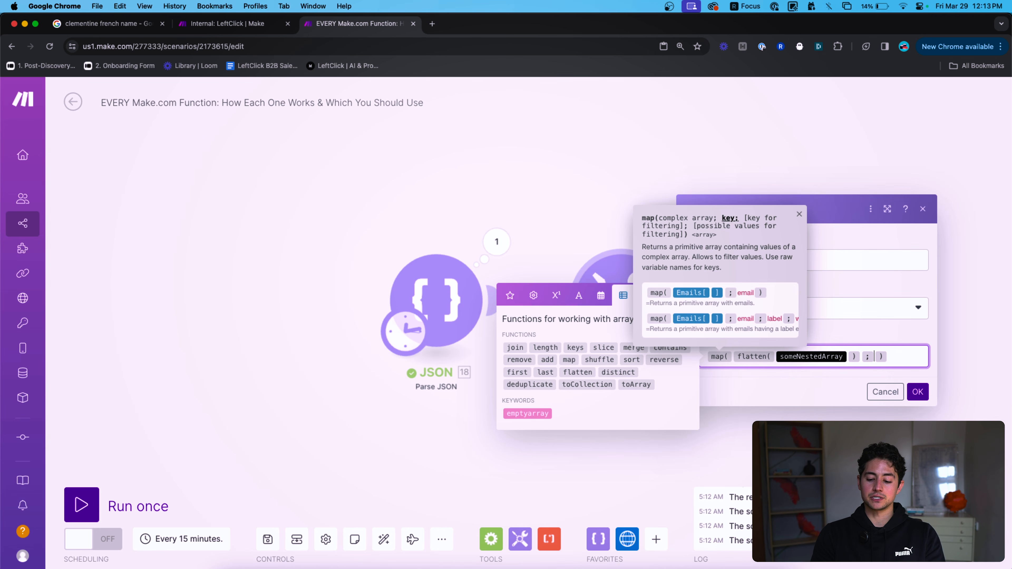
{"action": "type", "text": "keys;"}
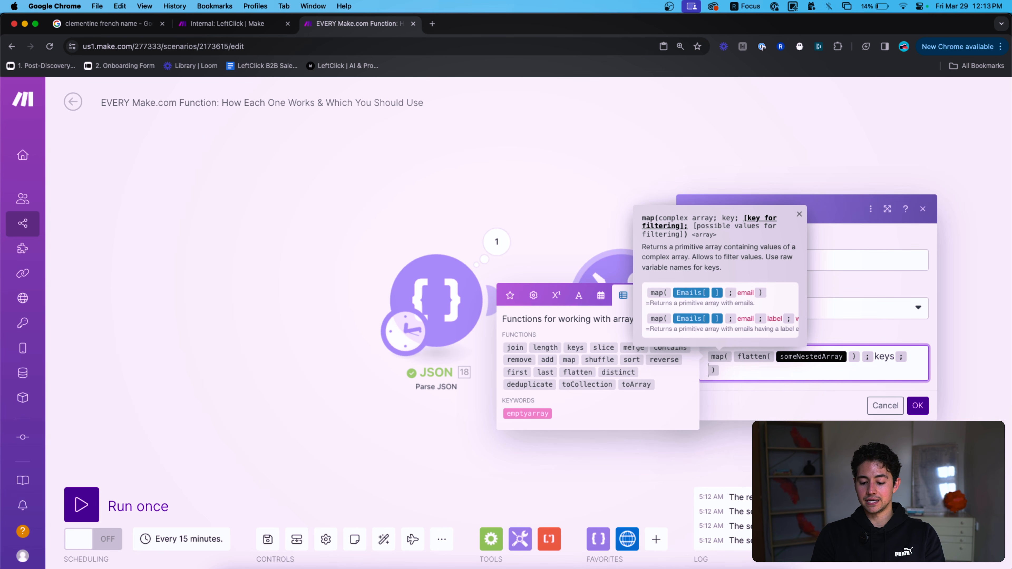
{"action": "type", "text": "value"}
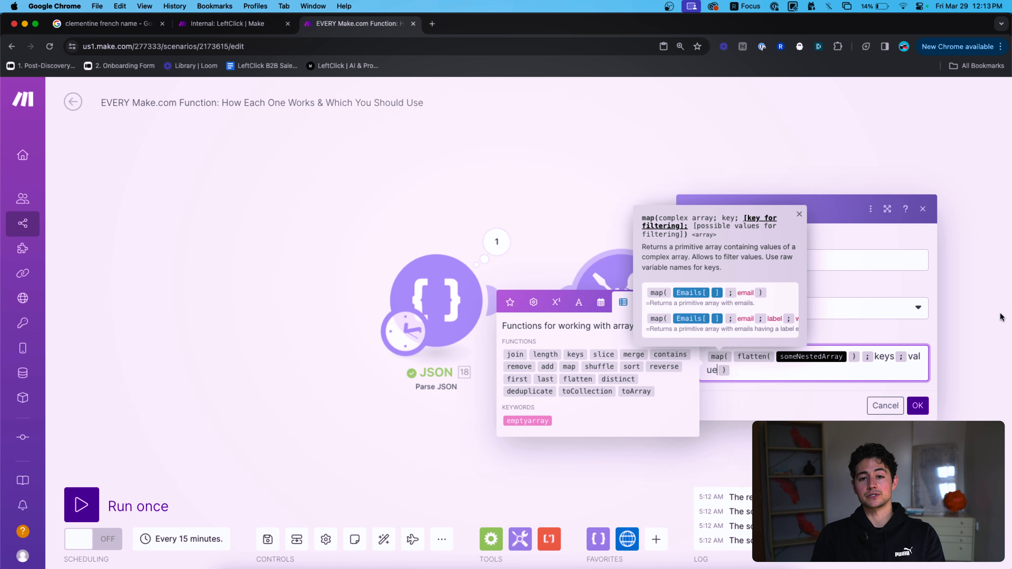
{"action": "key", "text": "super+a"}
{"action": "key", "text": "BackSpace"}
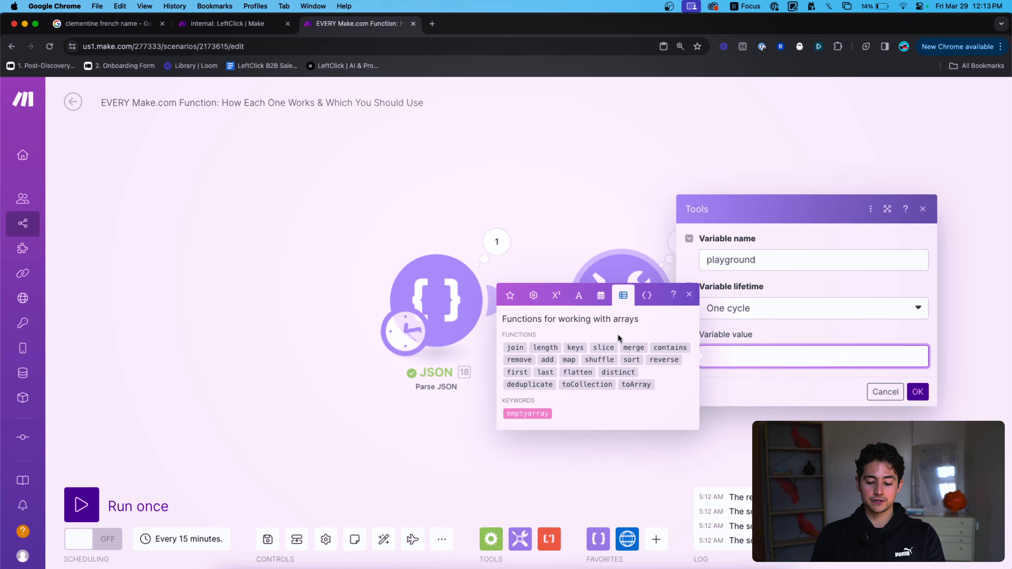
{"action": "mouse_move", "coordinate": [615, 369]}
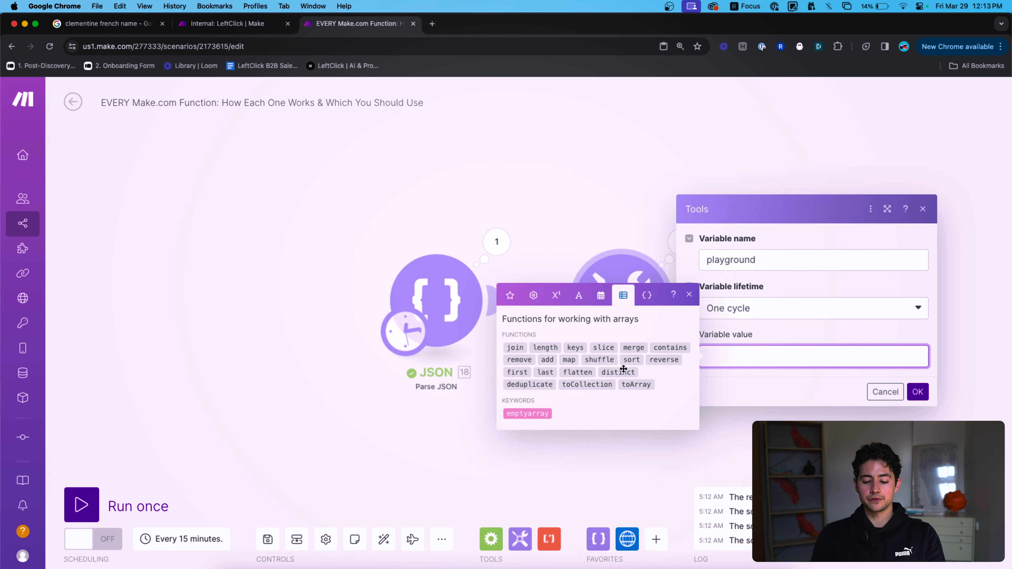
Set the value to deduplicate(add(emptyarray; item1; item1; item2; item3)) and save.
{"action": "left_click", "coordinate": [517, 385]}
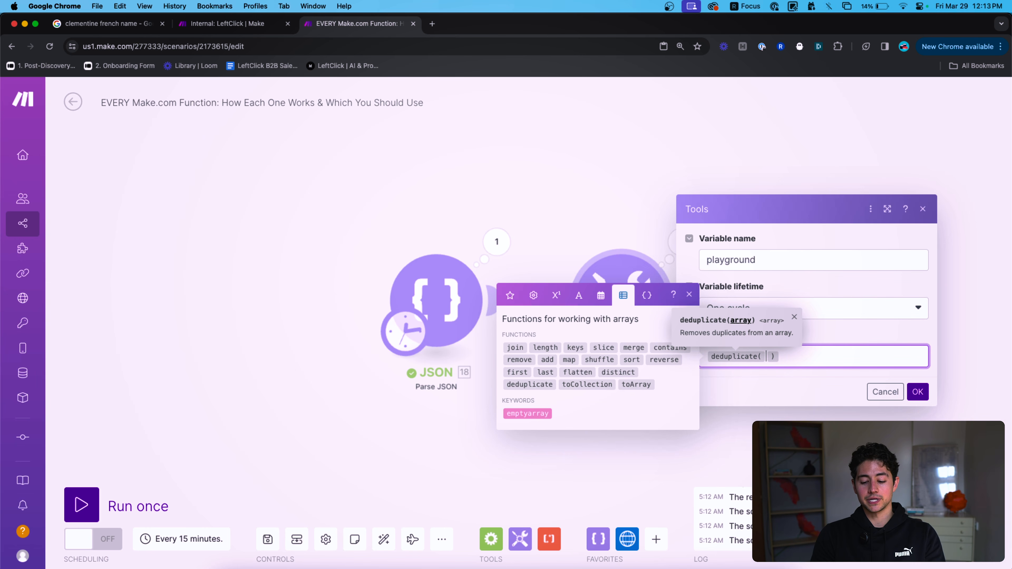
{"action": "type", "text": "empty "}
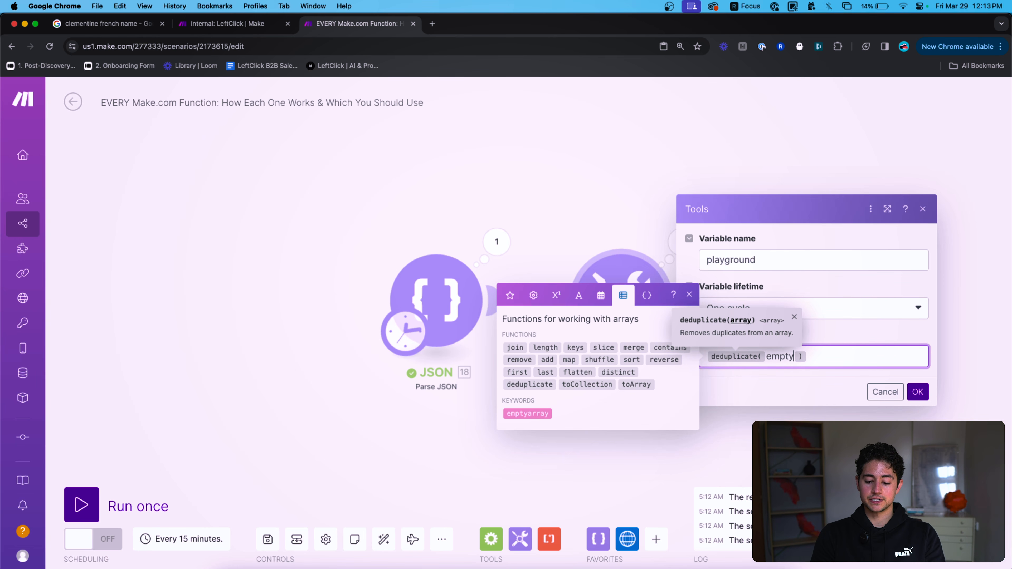
{"action": "type", "text": "array"}
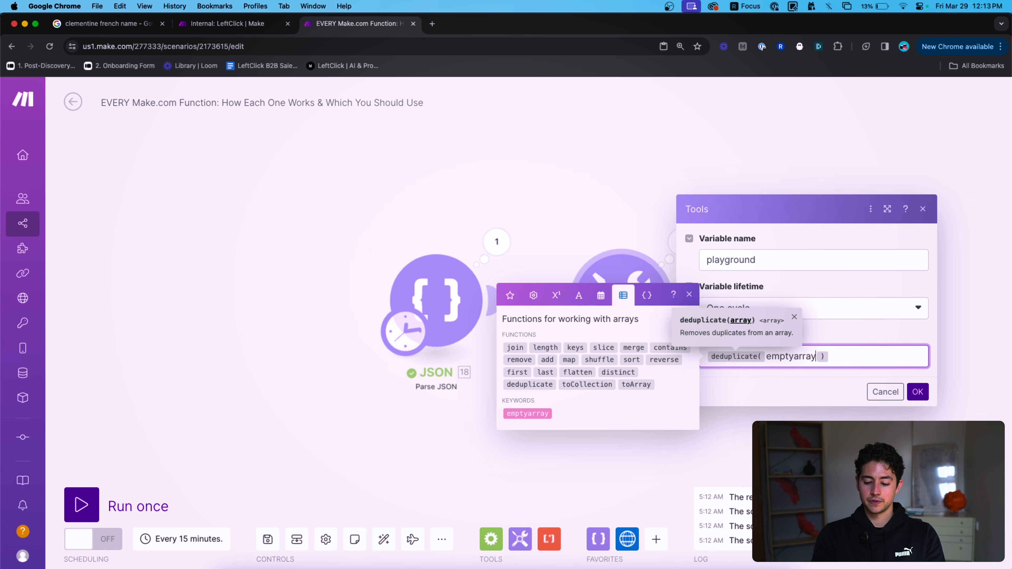
{"action": "key", "text": "alt+shift+Left"}
{"action": "key", "text": "BackSpace"}
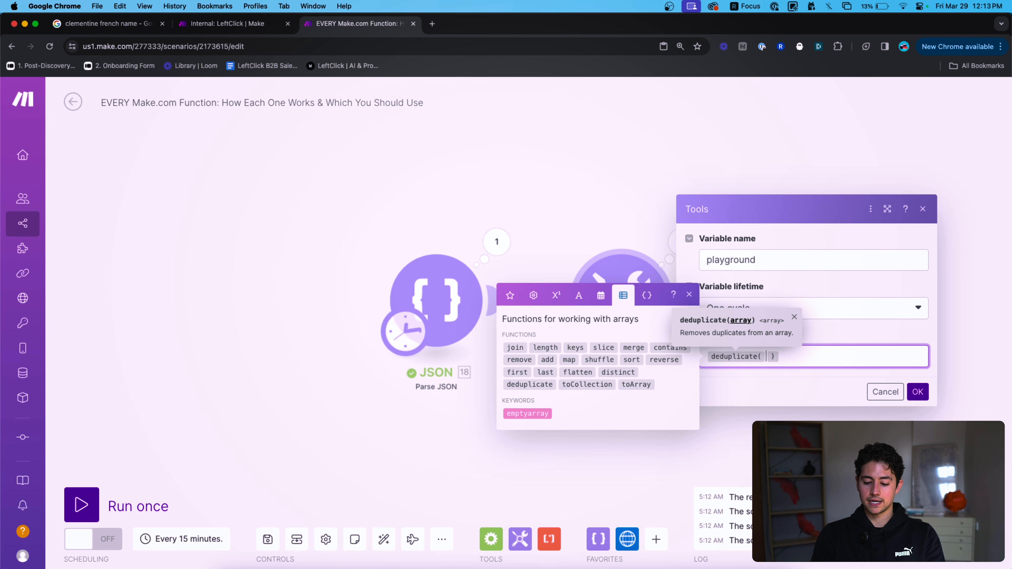
{"action": "left_click", "coordinate": [548, 413]}
{"action": "type", "text": "add("}
{"action": "key", "text": "Right"}
{"action": "type", "text": "; it"}
{"action": "type", "text": "em1,"}
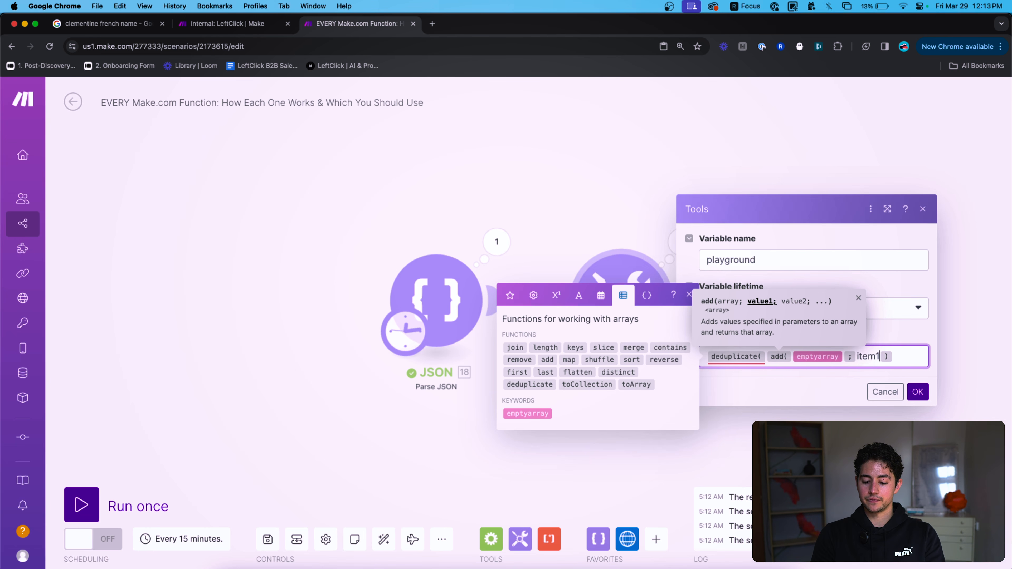
{"action": "key", "text": "BackSpace"}
{"action": "type", "text": ";item1;item2;item3))"}
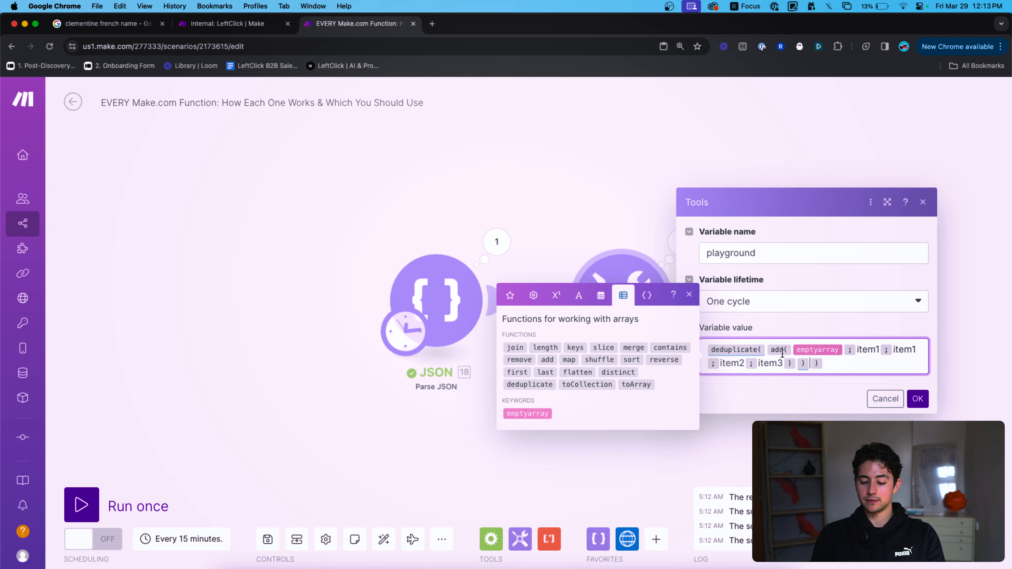
{"action": "left_click", "coordinate": [917, 398]}
Run only the Tools module, confirm the output item1, item2, item3, and reopen its settings.
{"action": "right_click", "coordinate": [605, 318]}
{"action": "left_click", "coordinate": [629, 329]}
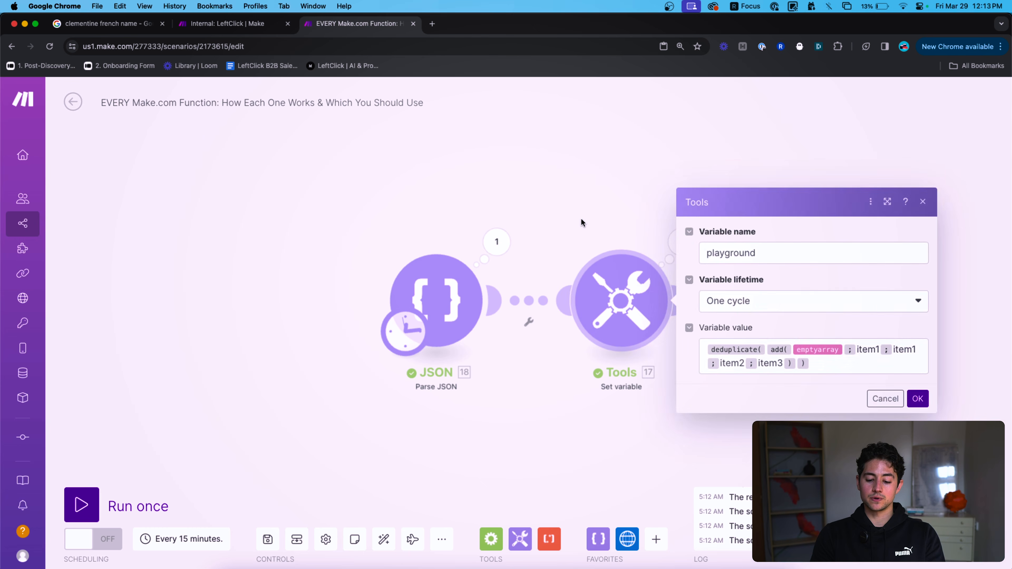
{"action": "right_click", "coordinate": [638, 287]}
{"action": "left_click", "coordinate": [671, 320]}
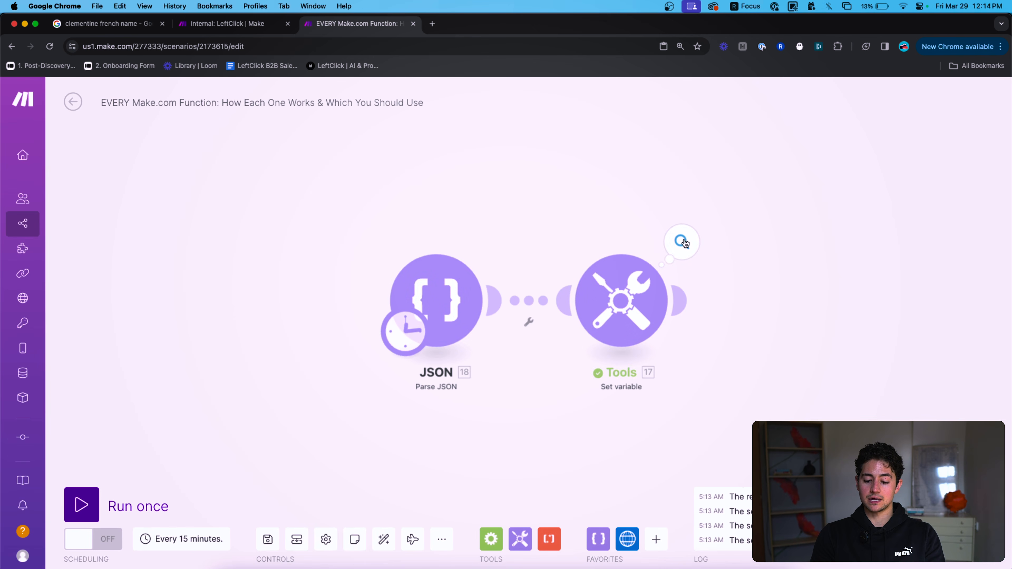
{"action": "left_click", "coordinate": [681, 241]}
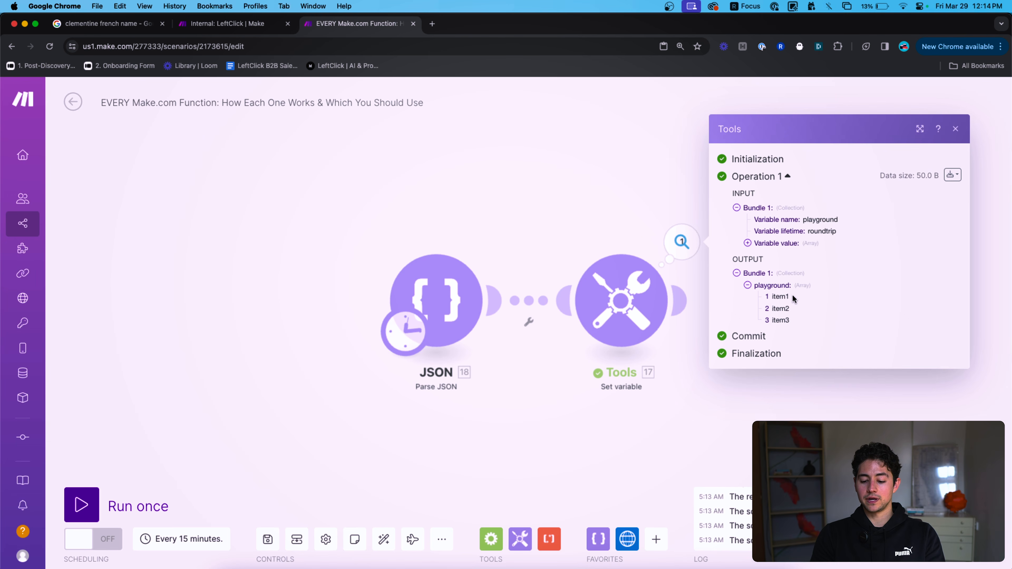
{"action": "left_click", "coordinate": [591, 177]}
{"action": "left_click", "coordinate": [621, 284]}
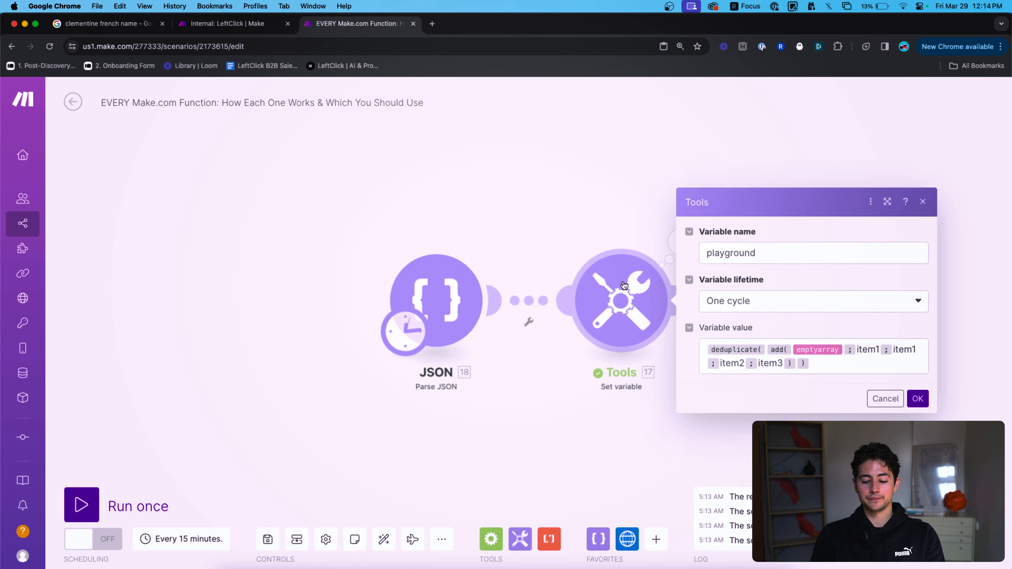
Delete the deduplicate formula while browsing the text and array functions.
{"action": "left_click", "coordinate": [832, 362]}
{"action": "key", "text": "super+a"}
{"action": "left_click", "coordinate": [578, 304]}
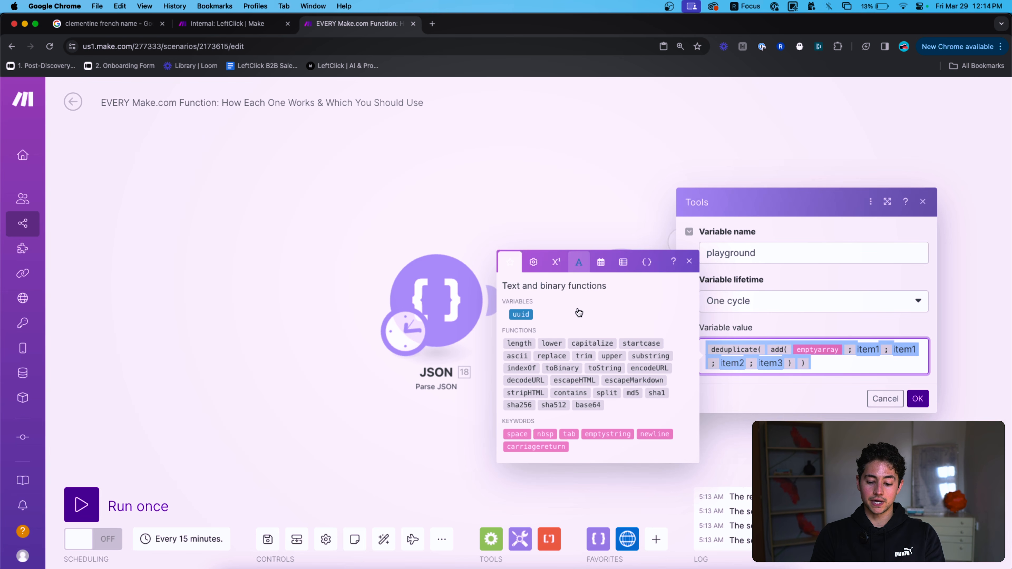
{"action": "left_click", "coordinate": [623, 262]}
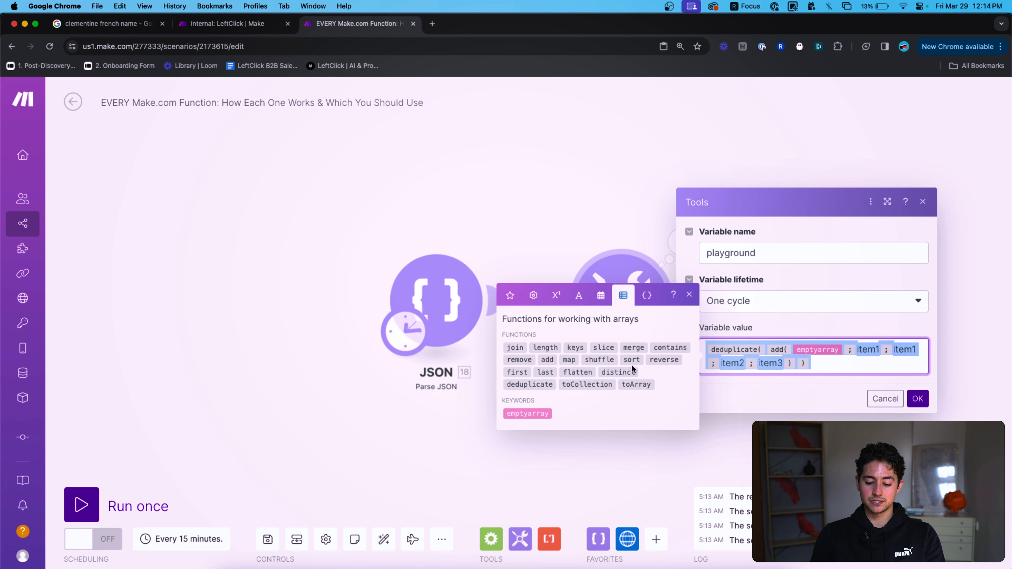
{"action": "mouse_move", "coordinate": [625, 376]}
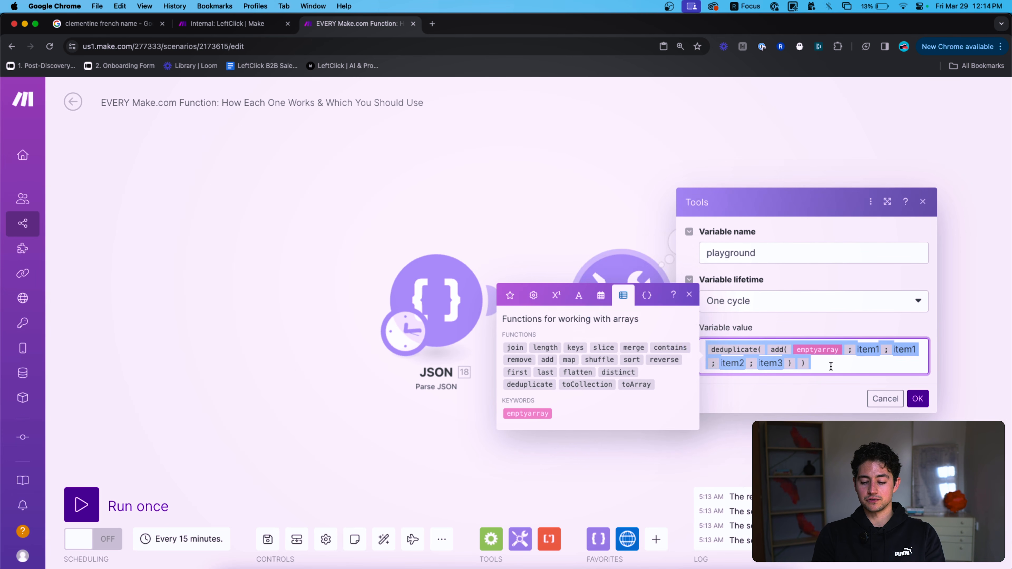
{"action": "key", "text": "BackSpace"}
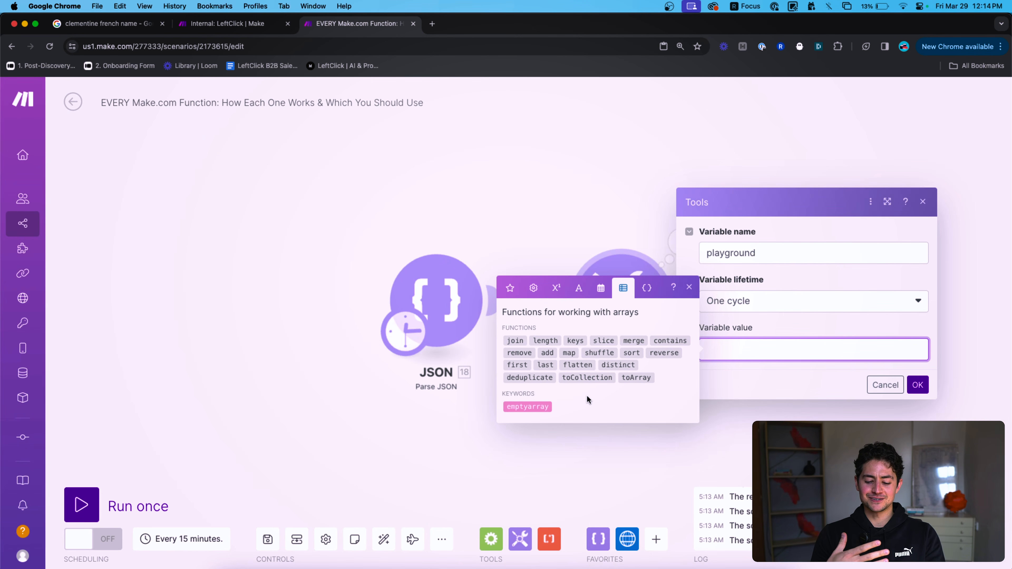
{"action": "mouse_move", "coordinate": [629, 379]}
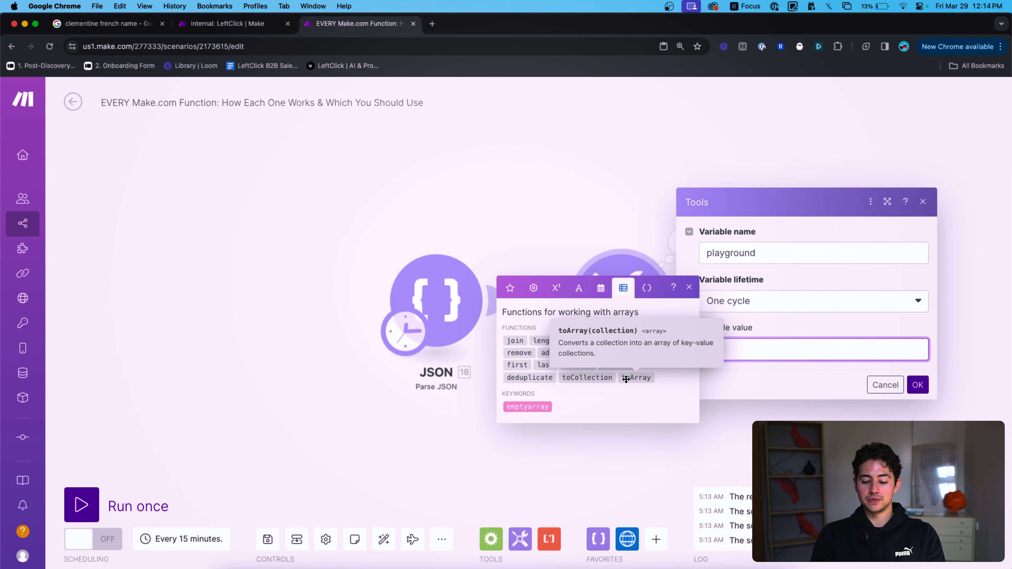
Insert toCollection with add(emptyarray; item1; item2; item3) as its array argument.
{"action": "left_click", "coordinate": [603, 378]}
{"action": "key", "text": "Left"}
{"action": "key", "text": "Left"}
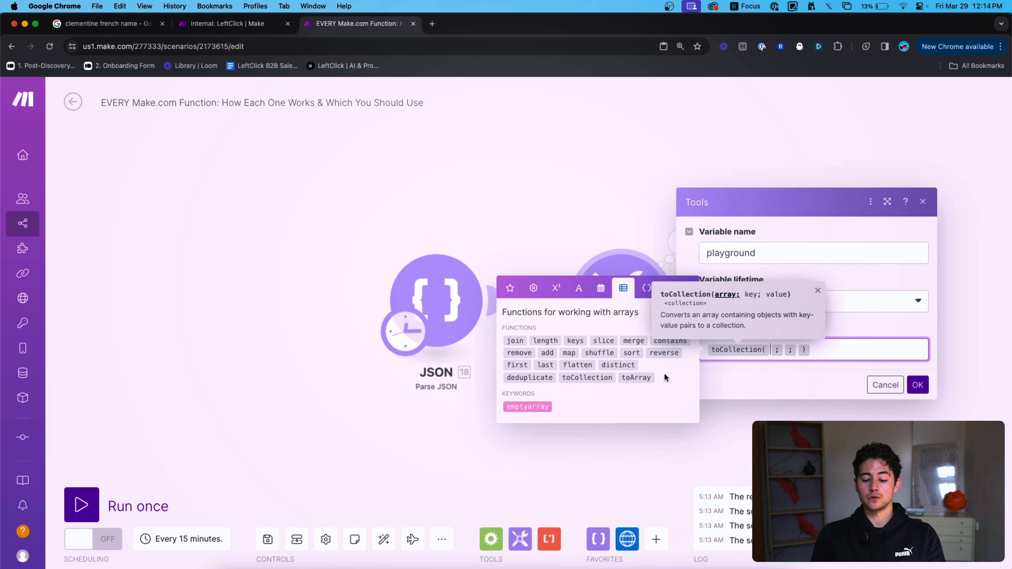
{"action": "mouse_move", "coordinate": [652, 377]}
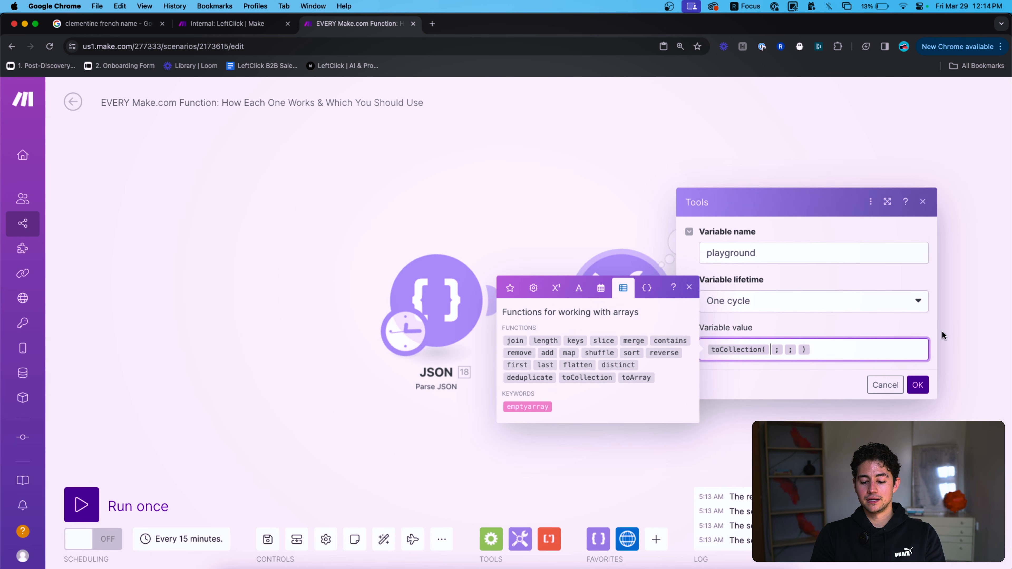
{"action": "left_click", "coordinate": [541, 406]}
{"action": "type", "text": "add"}
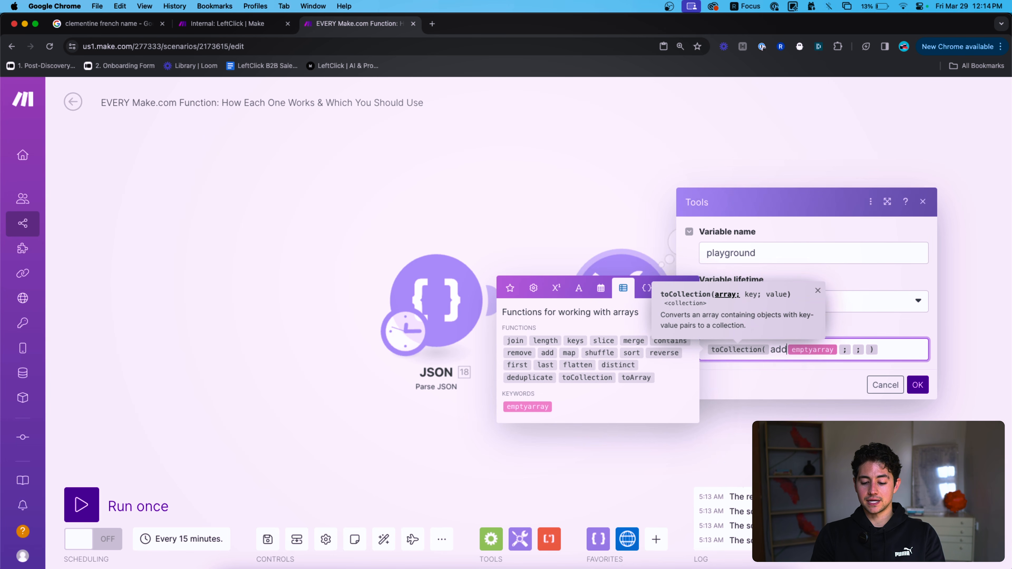
{"action": "type", "text": "("}
{"action": "key", "text": "Right"}
{"action": "type", "text": ";item1;item2;item3)"}
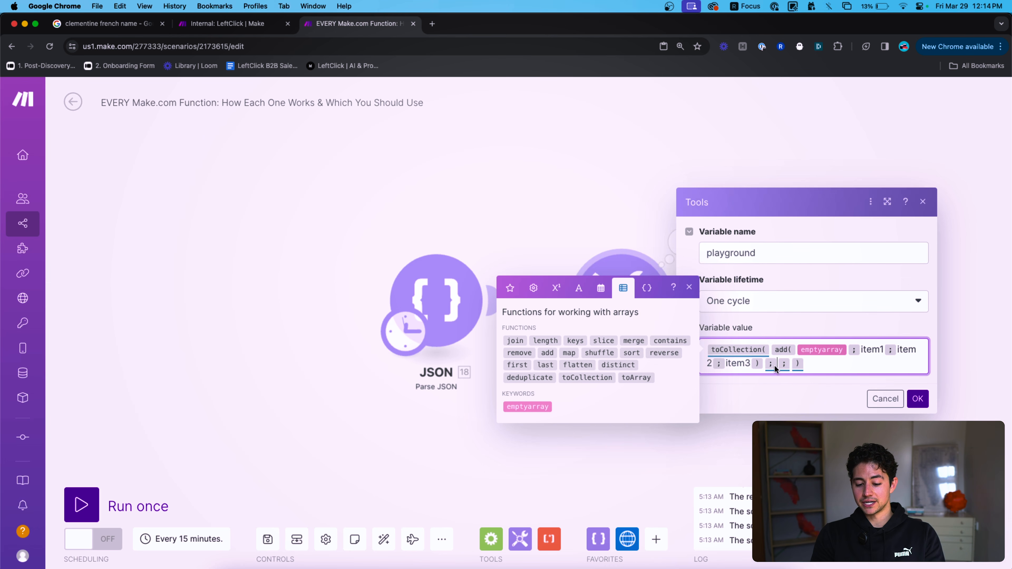
Fix the closing brackets, save the toCollection formula, and run only the Set variable module.
{"action": "left_click", "coordinate": [803, 363]}
{"action": "key", "text": "BackSpace"}
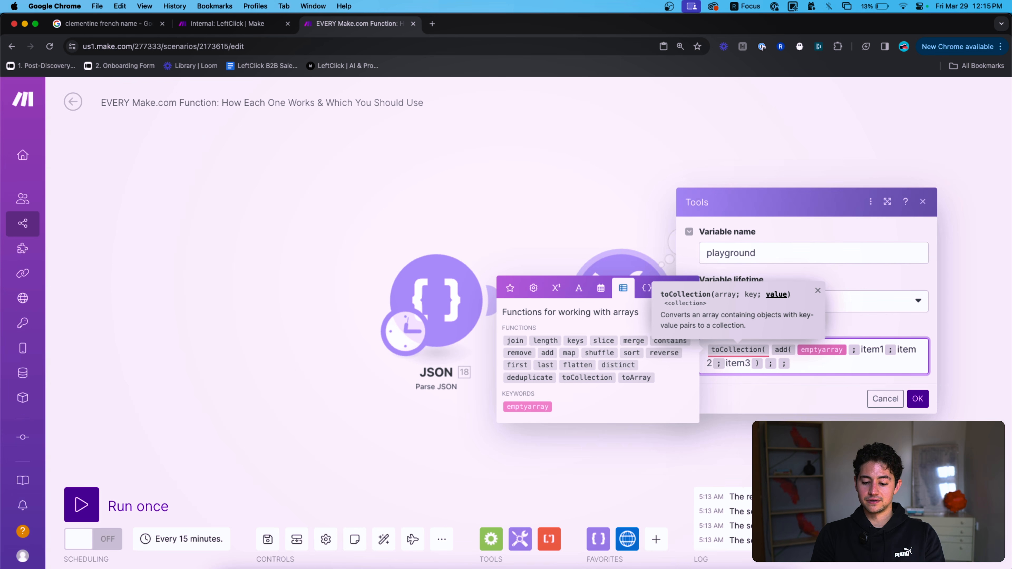
{"action": "type", "text": ")"}
{"action": "key", "text": "Left"}
{"action": "key", "text": "Left"}
{"action": "key", "text": "Left"}
{"action": "key", "text": "Left"}
{"action": "key", "text": "Left"}
{"action": "key", "text": "Left"}
{"action": "key", "text": "Left"}
{"action": "key", "text": "Left"}
{"action": "key", "text": "Left"}
{"action": "key", "text": "Left"}
{"action": "key", "text": "Left"}
{"action": "key", "text": "Left"}
{"action": "key", "text": "Left"}
{"action": "key", "text": "Left"}
{"action": "key", "text": "Left"}
{"action": "key", "text": "Left"}
{"action": "key", "text": "Left"}
{"action": "key", "text": "Left"}
{"action": "key", "text": "Left"}
{"action": "key", "text": "Left"}
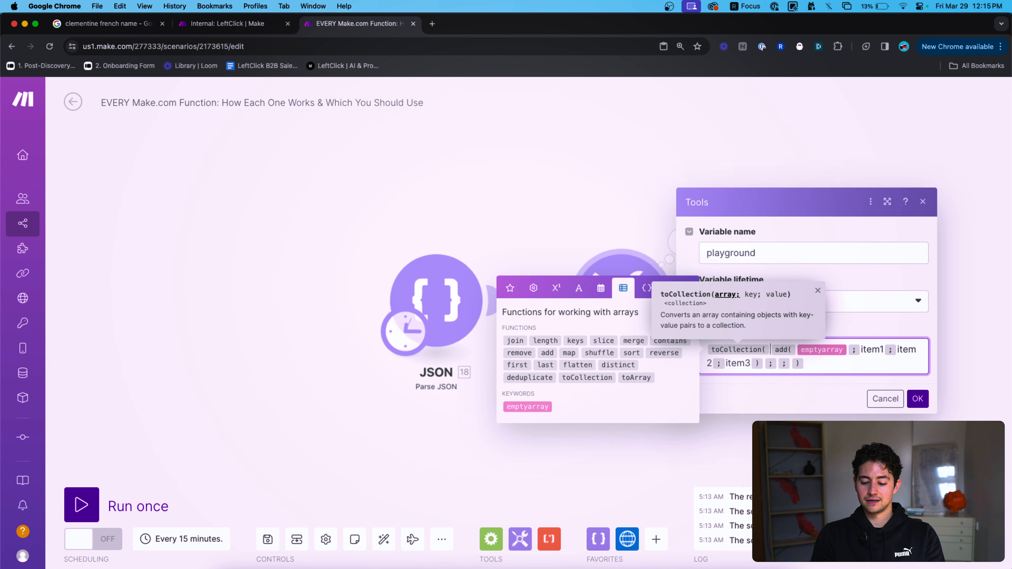
{"action": "left_click", "coordinate": [860, 350]}
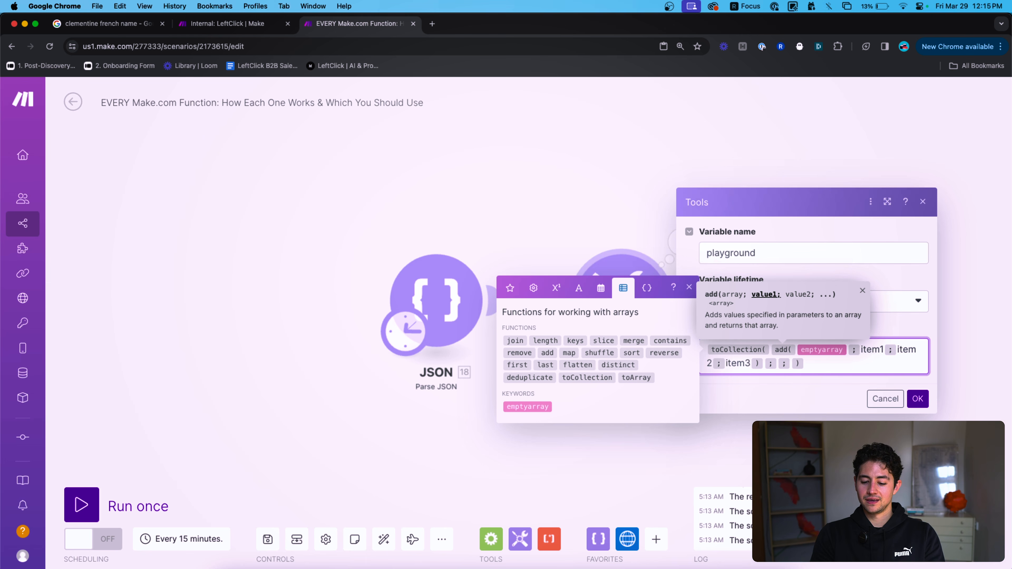
{"action": "key", "text": "Left"}
{"action": "key", "text": "Left"}
{"action": "key", "text": "Left"}
{"action": "key", "text": "Left"}
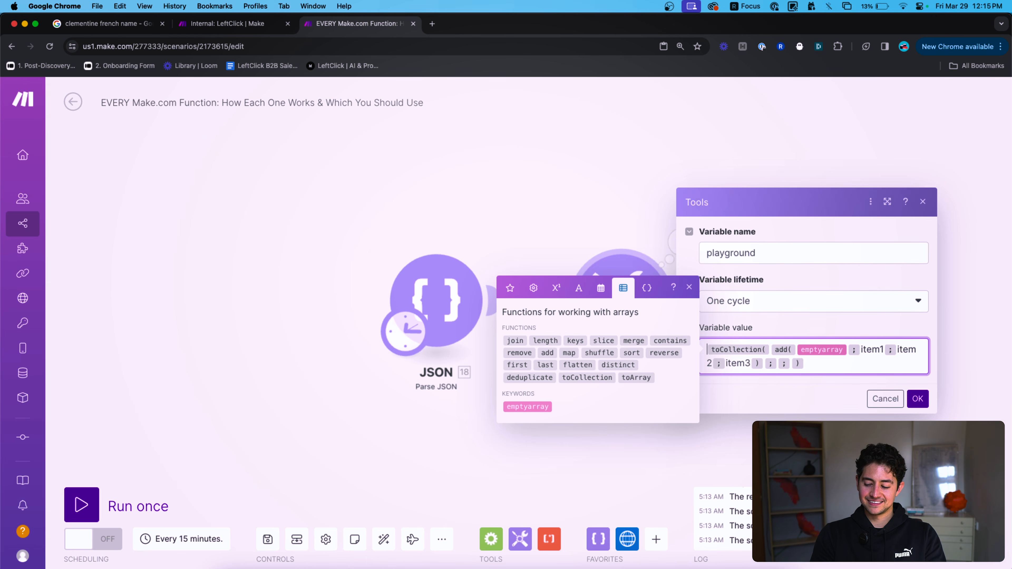
{"action": "left_click", "coordinate": [918, 398]}
{"action": "right_click", "coordinate": [629, 306]}
{"action": "left_click", "coordinate": [678, 325]}
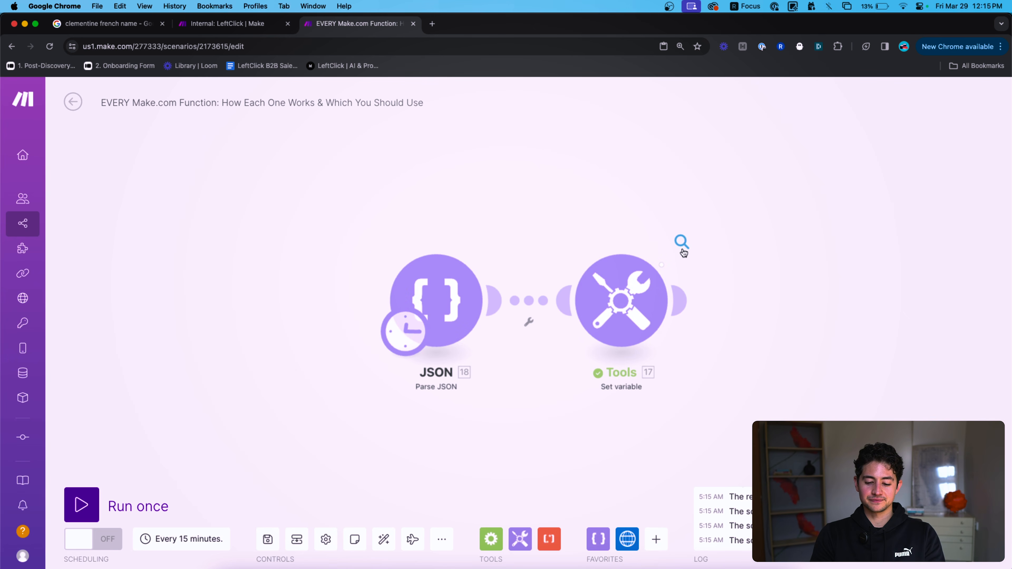
Enter item1 as toCollection's key argument, rerun only the Set variable module, and check its output.
{"action": "left_click", "coordinate": [681, 241]}
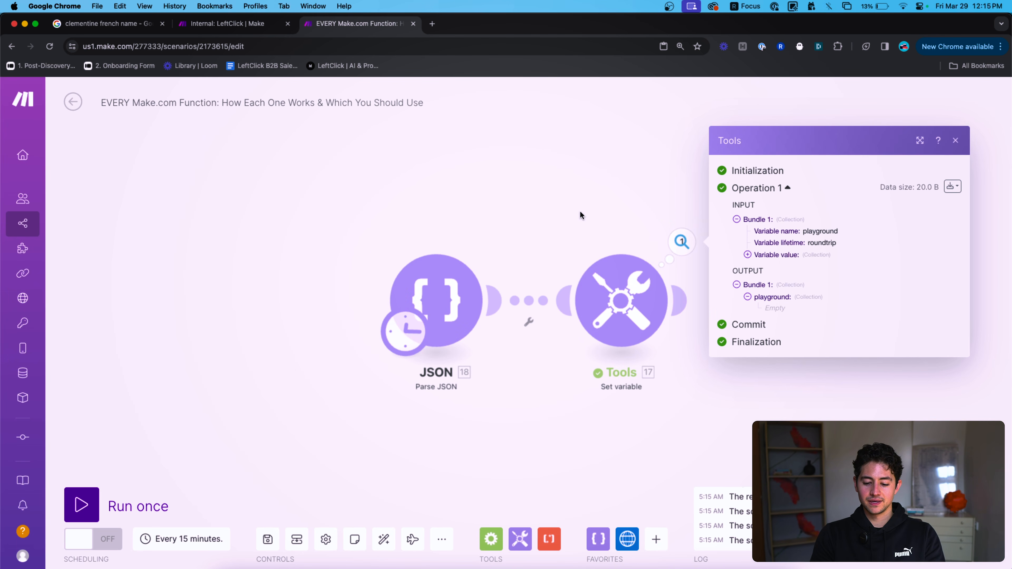
{"action": "left_click", "coordinate": [620, 298]}
{"action": "left_click", "coordinate": [764, 363]}
{"action": "key", "text": "Right"}
{"action": "type", "text": "item1"}
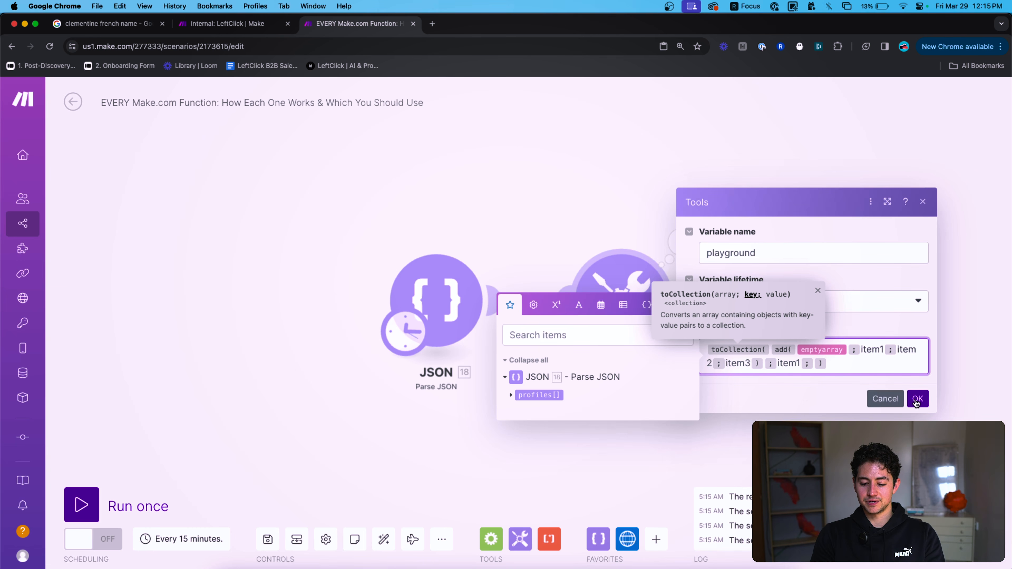
{"action": "left_click", "coordinate": [917, 399]}
{"action": "right_click", "coordinate": [641, 308]}
{"action": "left_click", "coordinate": [701, 332]}
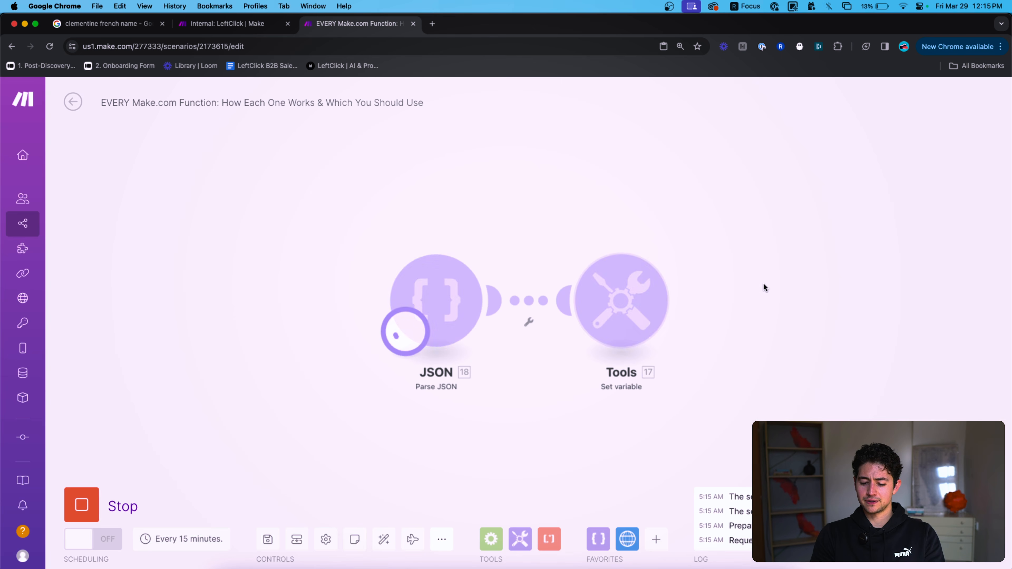
{"action": "left_click", "coordinate": [681, 241]}
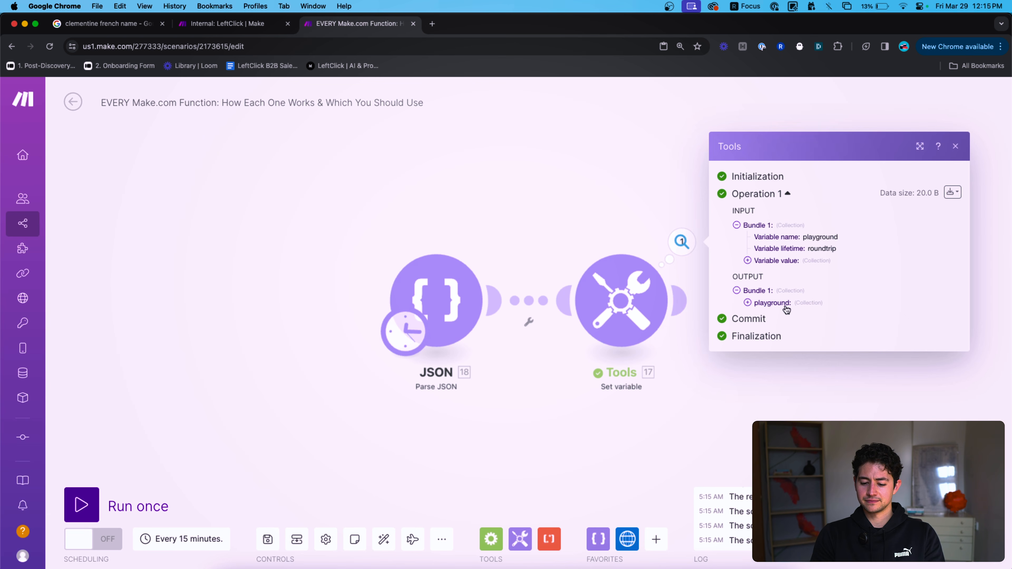
{"action": "left_click", "coordinate": [637, 298]}
{"action": "left_click", "coordinate": [868, 365]}
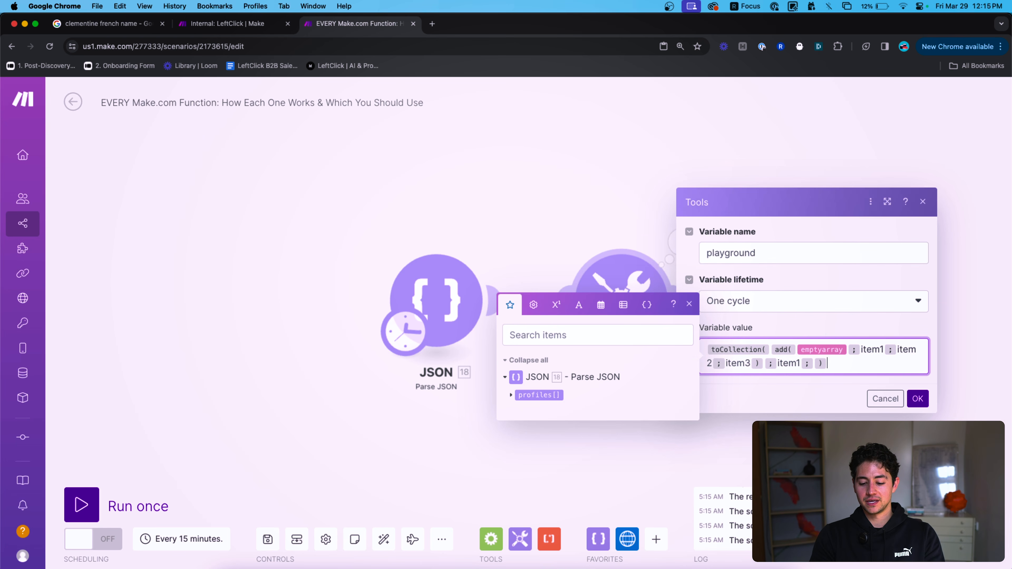
Browse the date/time and array functions, then cancel the Tools dialog without changes.
{"action": "key", "text": "super+a"}
{"action": "left_click", "coordinate": [600, 305]}
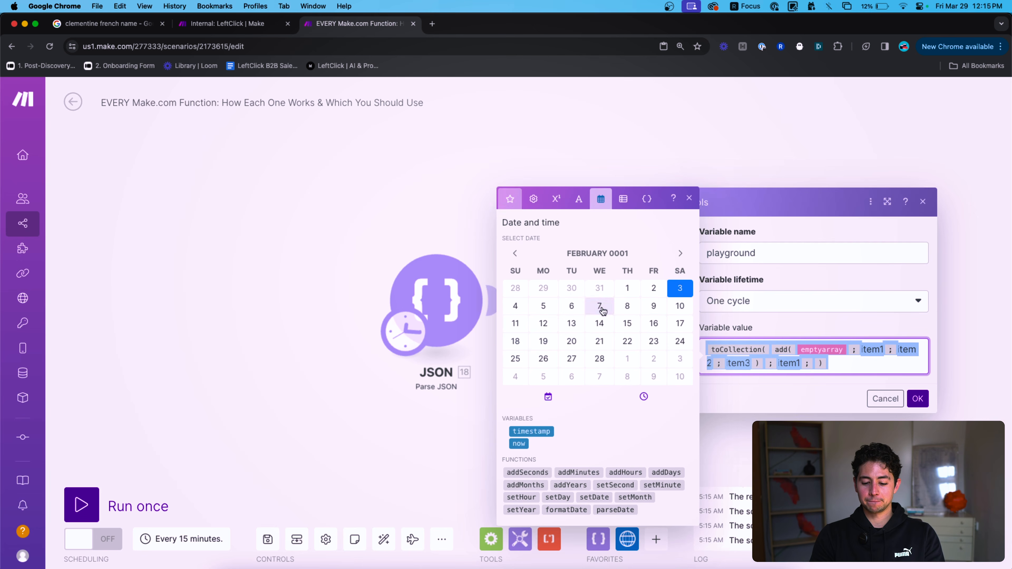
{"action": "left_click", "coordinate": [623, 213]}
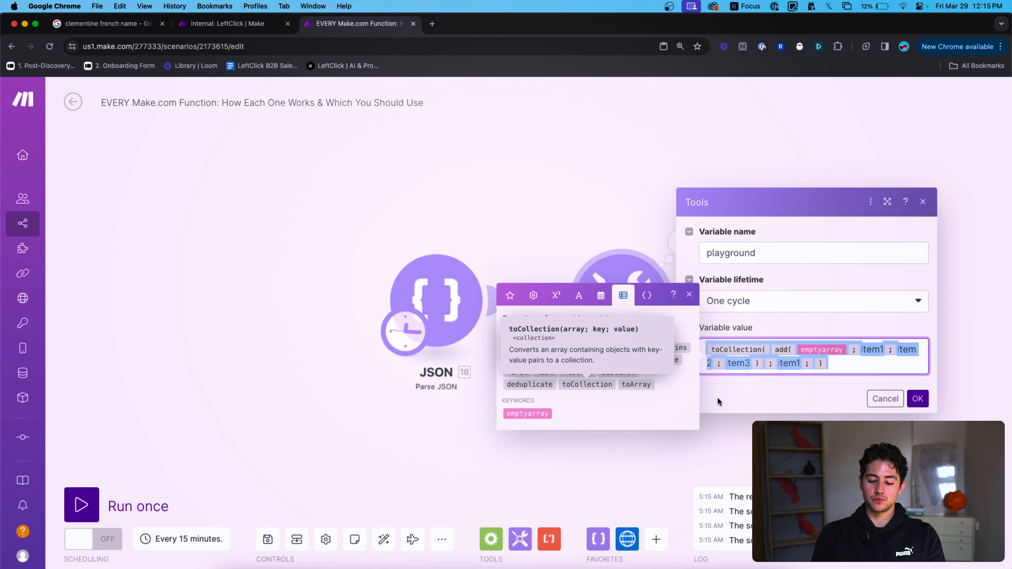
{"action": "left_click", "coordinate": [896, 401]}
Remove the ["item1","item2"] array from the JSON string and save it.
{"action": "left_click", "coordinate": [438, 298]}
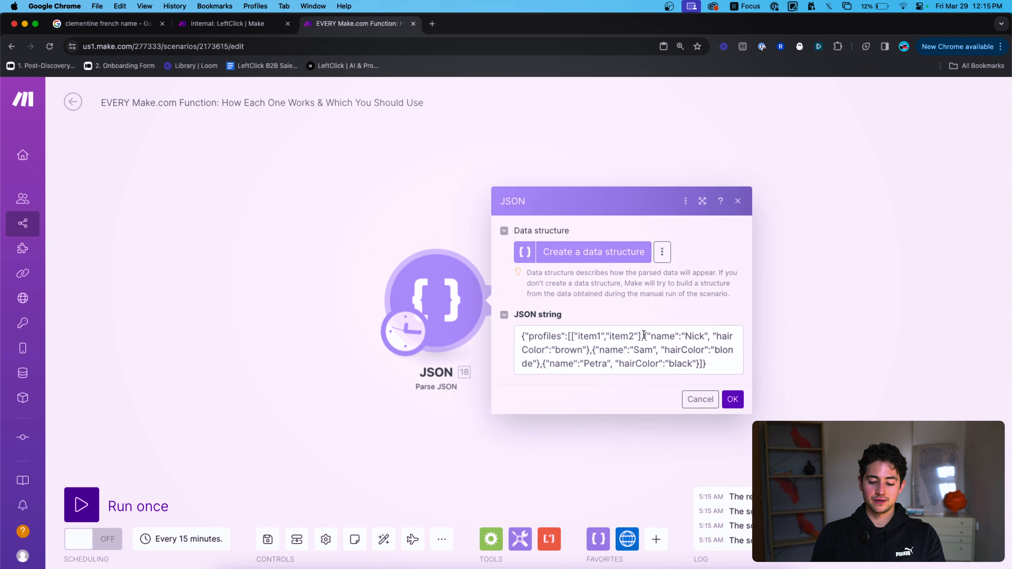
{"action": "left_click", "coordinate": [637, 330]}
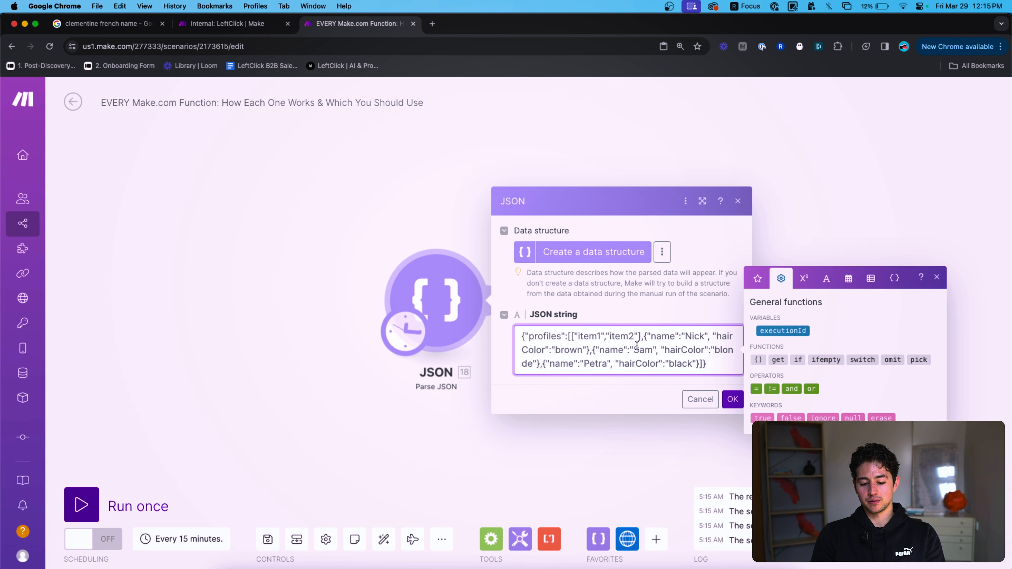
{"action": "left_click_drag", "start_coordinate": [645, 338], "coordinate": [609, 337]}
{"action": "left_click_drag", "start_coordinate": [578, 336], "coordinate": [570, 336]}
{"action": "key", "text": "BackSpace"}
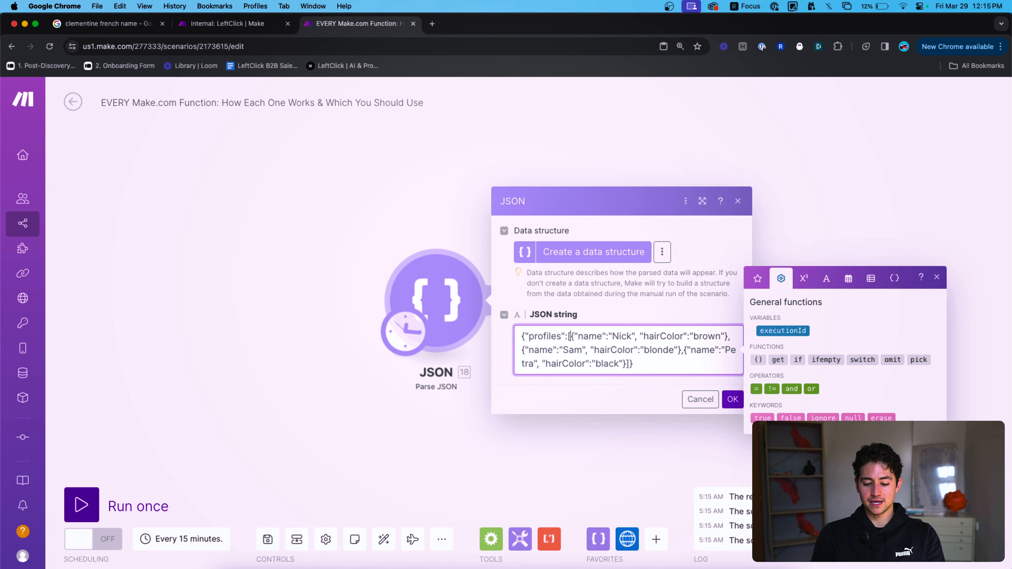
{"action": "left_click", "coordinate": [732, 399]}
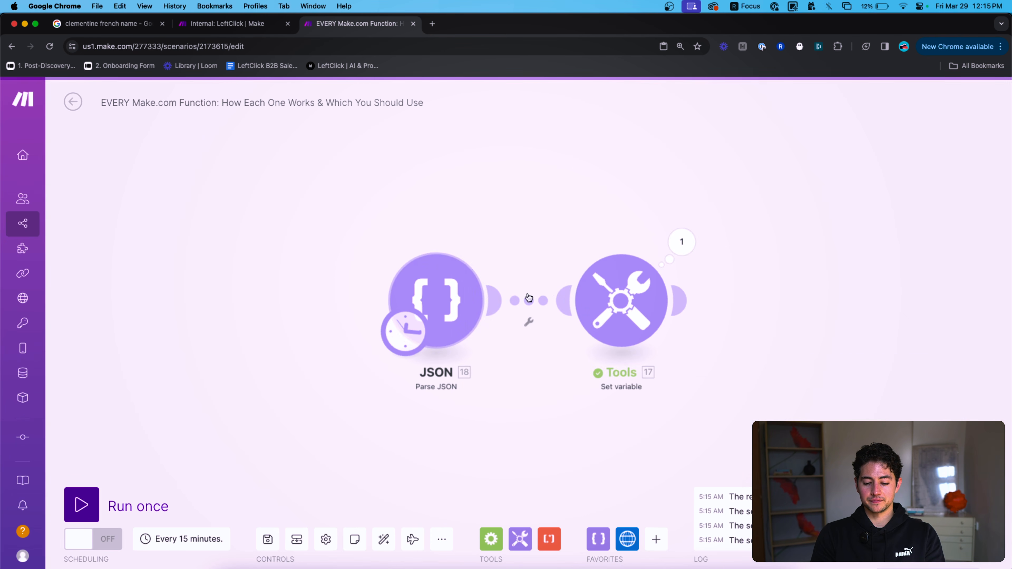
Run only the JSON module, expand the three name/hairColor profiles, and reopen the Set variable settings.
{"action": "right_click", "coordinate": [435, 283]}
{"action": "left_click", "coordinate": [467, 311]}
{"action": "left_click", "coordinate": [496, 242]}
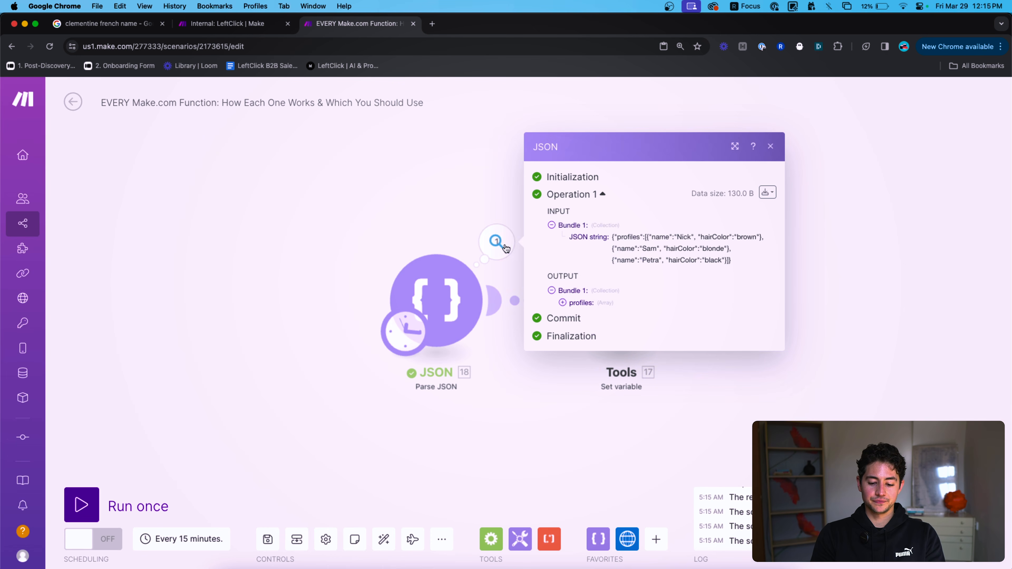
{"action": "left_click", "coordinate": [604, 310]}
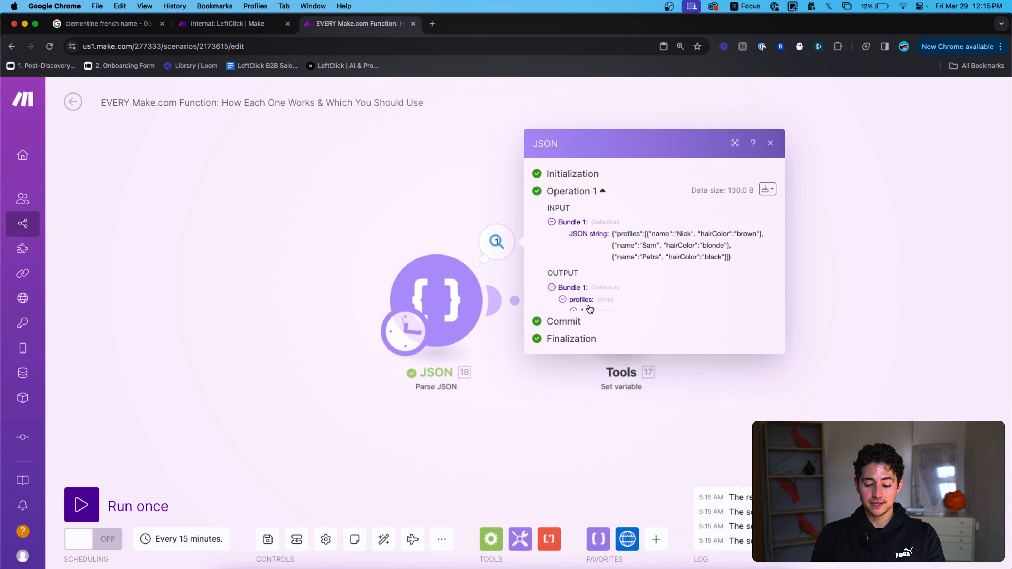
{"action": "left_click", "coordinate": [580, 301]}
{"action": "left_click", "coordinate": [582, 332]}
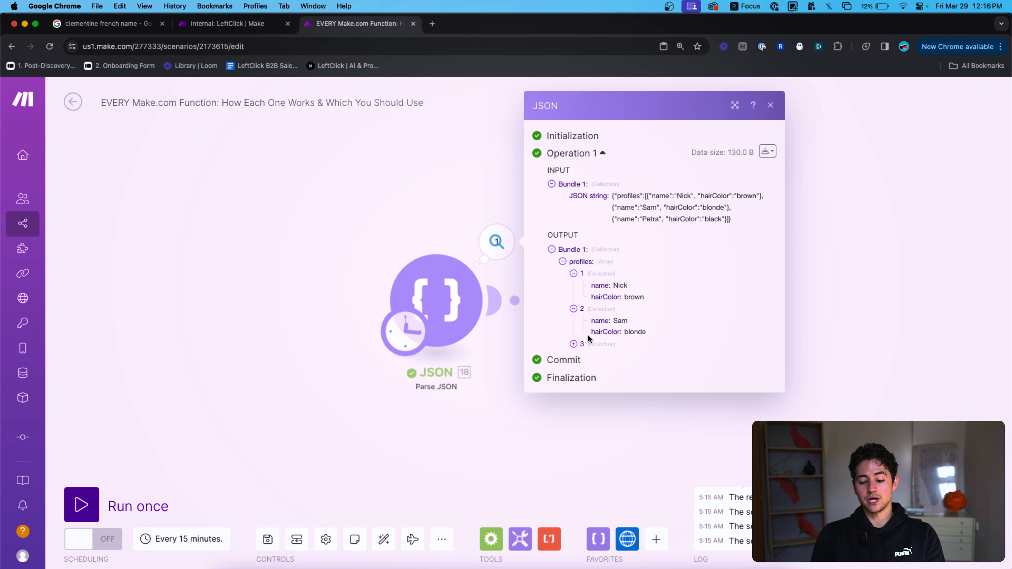
{"action": "left_click", "coordinate": [587, 334]}
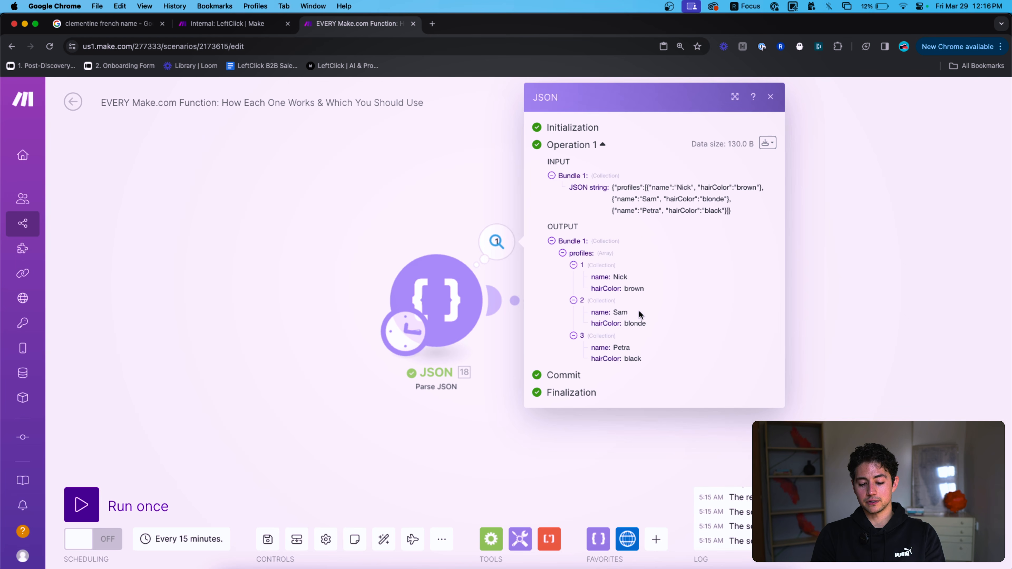
{"action": "left_click", "coordinate": [481, 388]}
{"action": "left_click", "coordinate": [584, 319]}
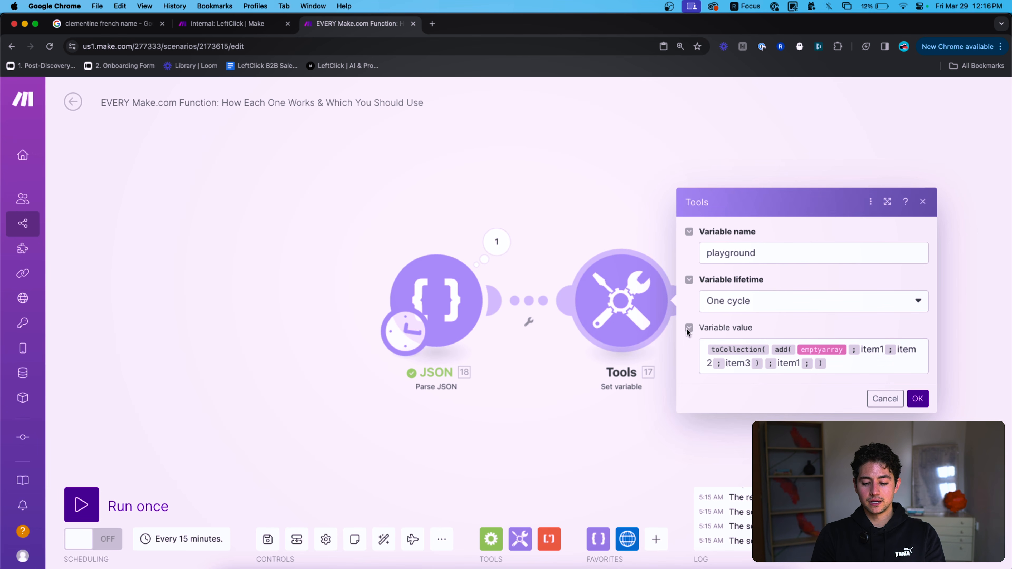
Rewrite playground as toCollection(profiles[]; name; profiles[]: hairColor) and run the scenario once.
{"action": "left_click", "coordinate": [849, 368]}
{"action": "key", "text": "BackSpace"}
{"action": "key", "text": "BackSpace"}
{"action": "key", "text": "shift+Up"}
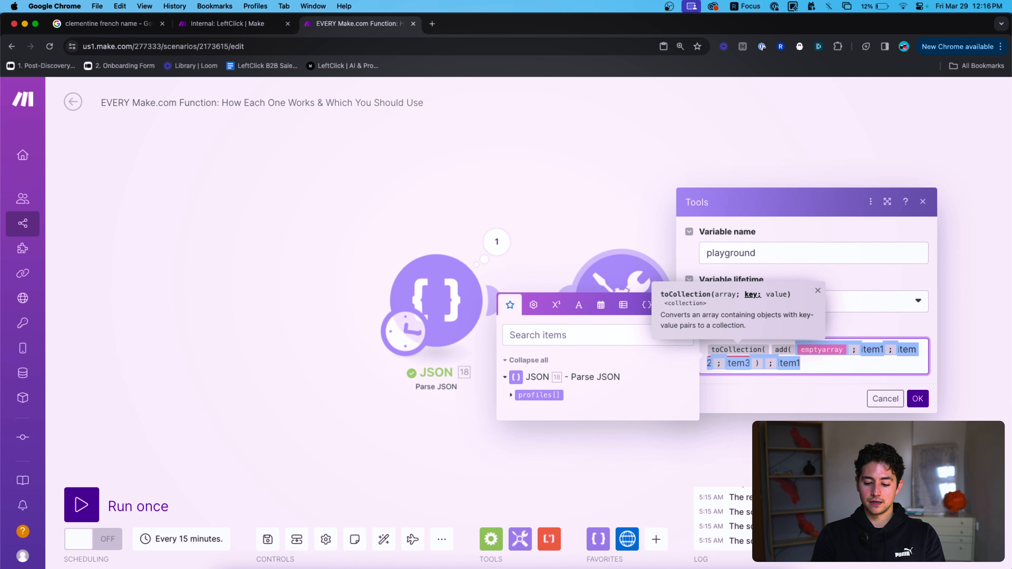
{"action": "key", "text": "BackSpace"}
{"action": "key", "text": "BackSpace"}
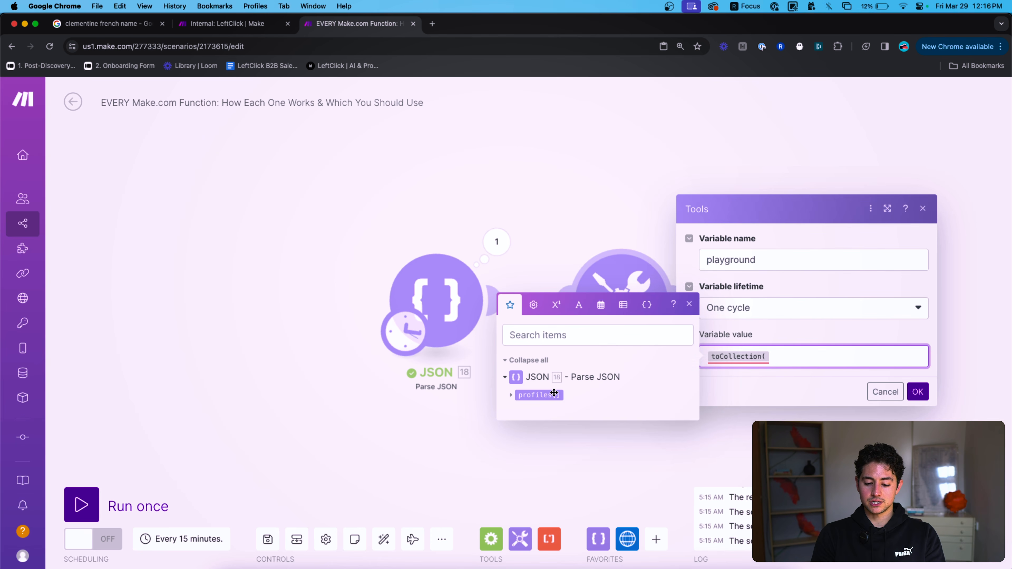
{"action": "left_click", "coordinate": [552, 395]}
{"action": "type", "text": ";nam"}
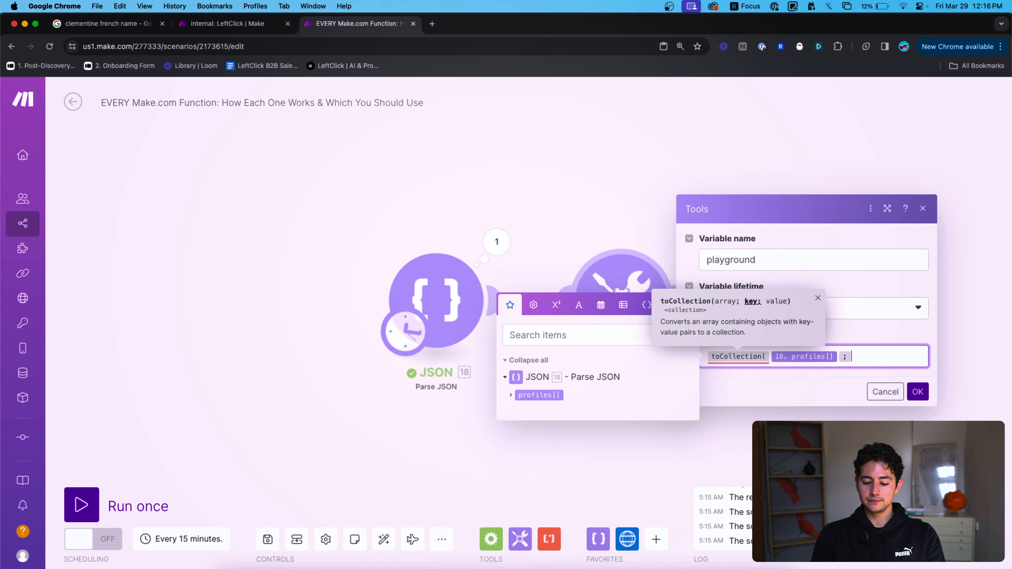
{"action": "type", "text": "e;"}
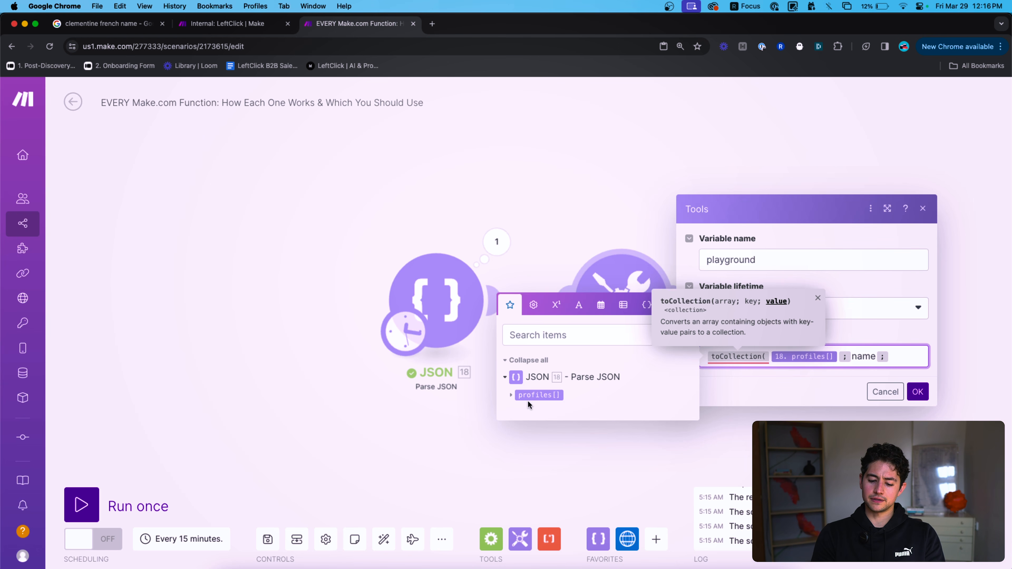
{"action": "left_click", "coordinate": [511, 395]}
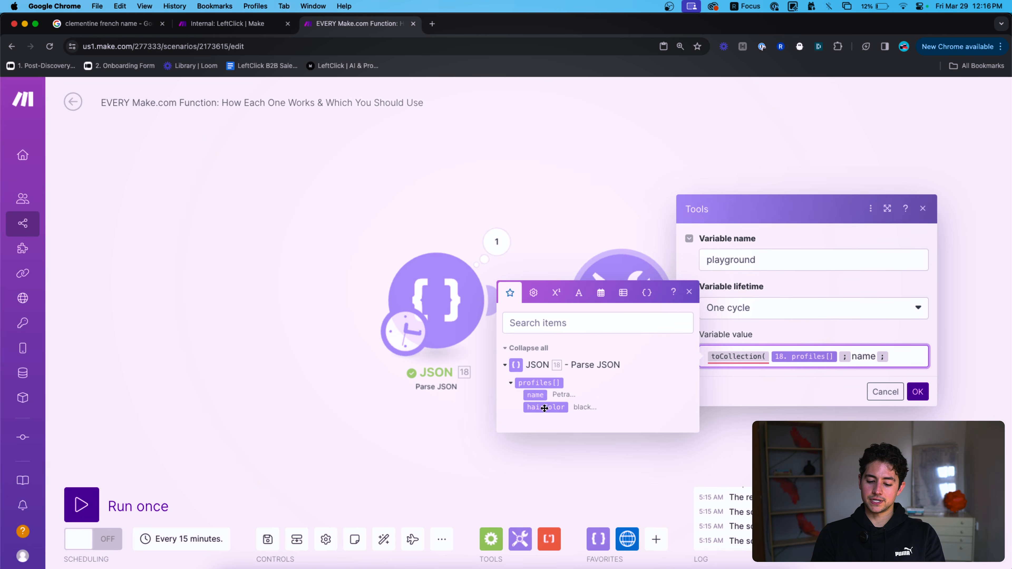
{"action": "left_click", "coordinate": [546, 406]}
{"action": "type", "text": ")"}
{"action": "left_click", "coordinate": [917, 397]}
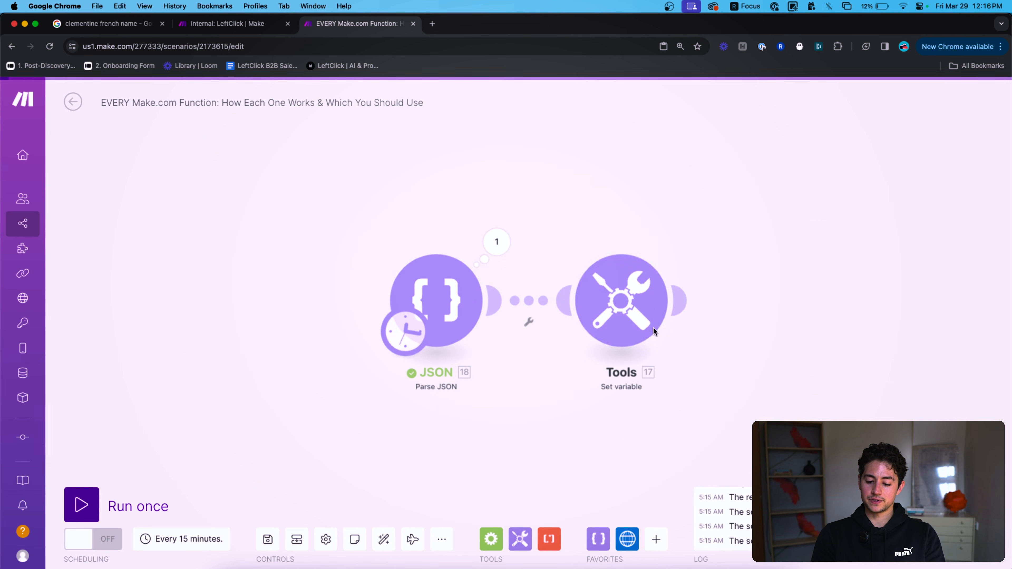
{"action": "left_click", "coordinate": [145, 504]}
Inspect the playground value in the Tools module's run output.
{"action": "left_click", "coordinate": [681, 242]}
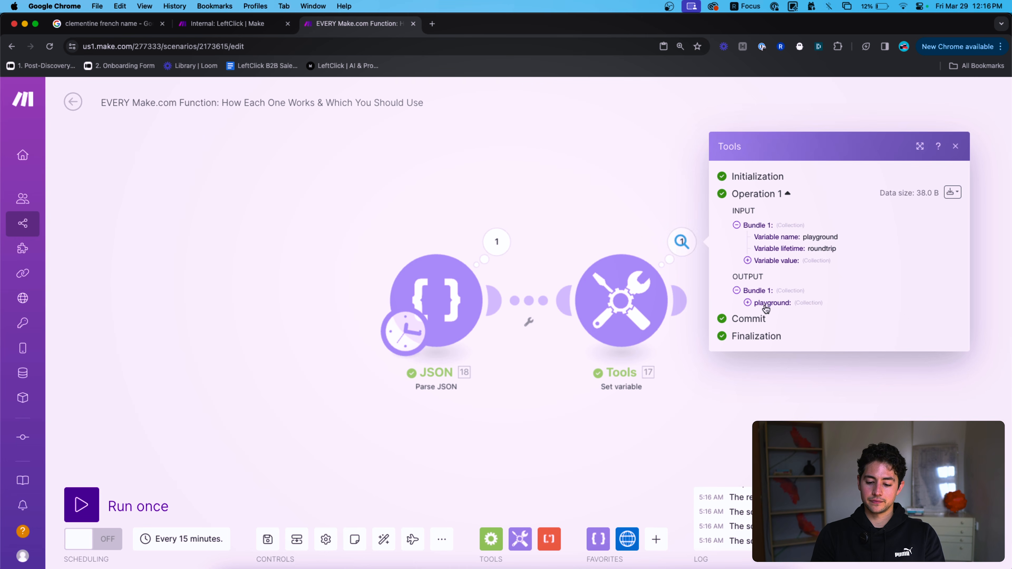
{"action": "scroll", "coordinate": [798, 315], "scroll_direction": "up", "scroll_amount": 5}
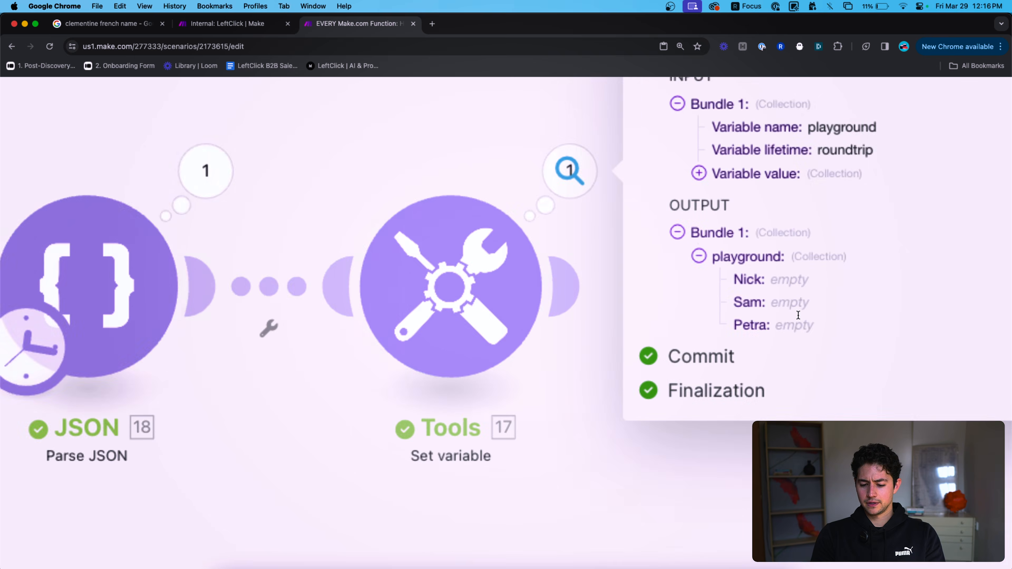
{"action": "scroll", "coordinate": [781, 315], "scroll_direction": "down", "scroll_amount": 5}
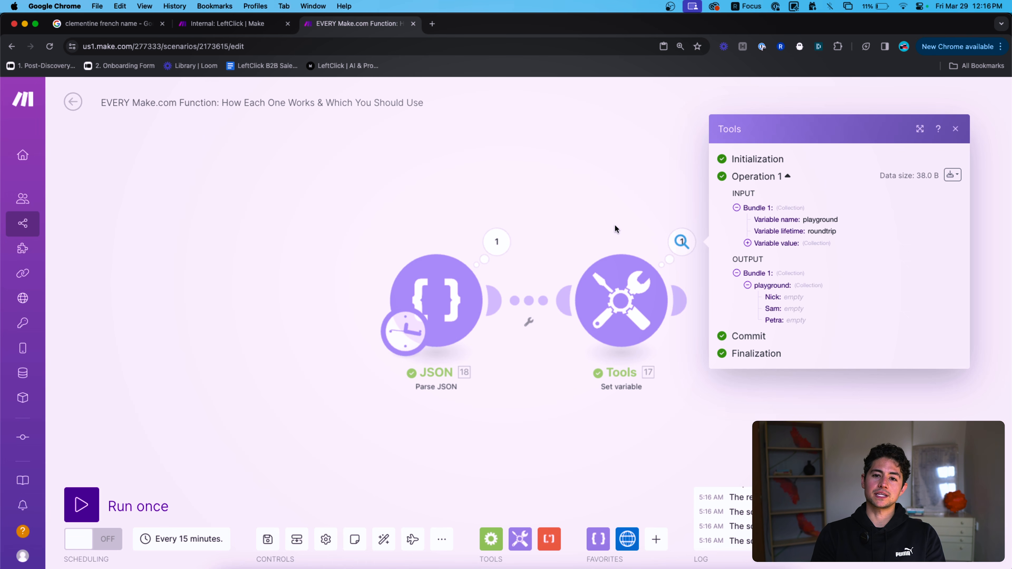
{"action": "left_click", "coordinate": [621, 212]}
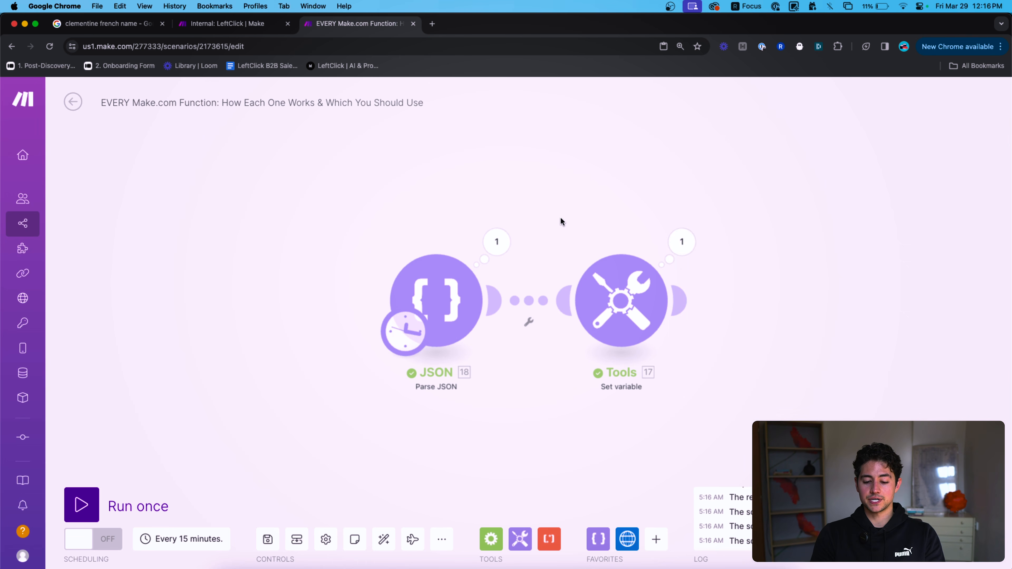
Check the first parsed profile's name and hairColor in the JSON output, then reopen Set variable.
{"action": "left_click", "coordinate": [496, 242]}
{"action": "left_click", "coordinate": [598, 298]}
{"action": "left_click", "coordinate": [598, 297]}
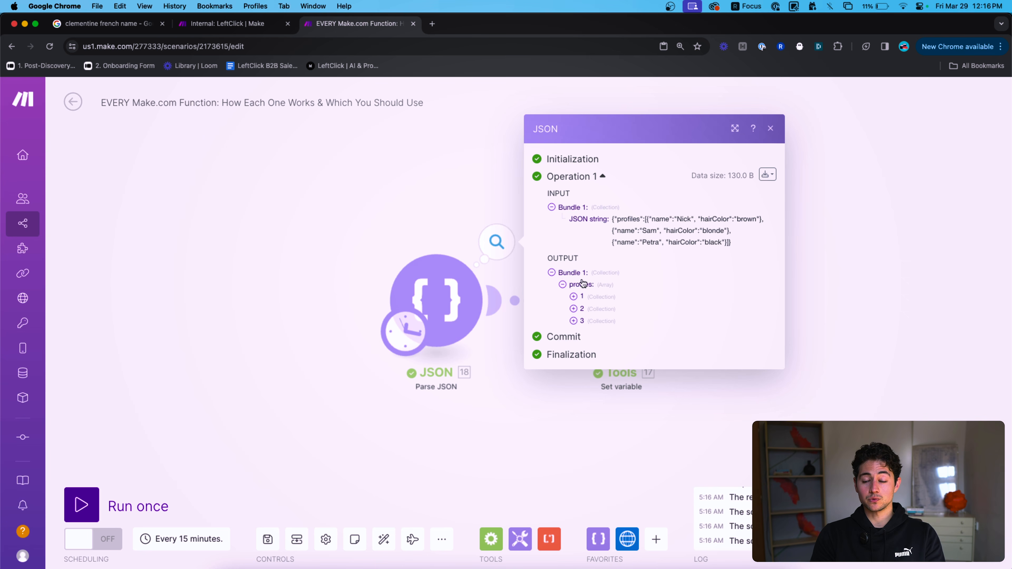
{"action": "left_click", "coordinate": [594, 299]}
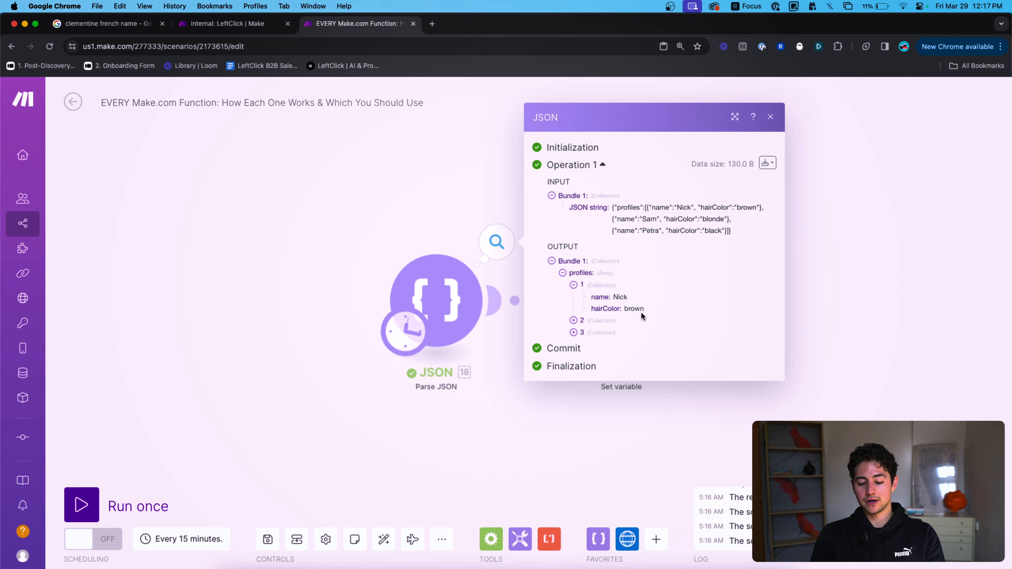
{"action": "left_click", "coordinate": [832, 333]}
{"action": "left_click", "coordinate": [663, 307]}
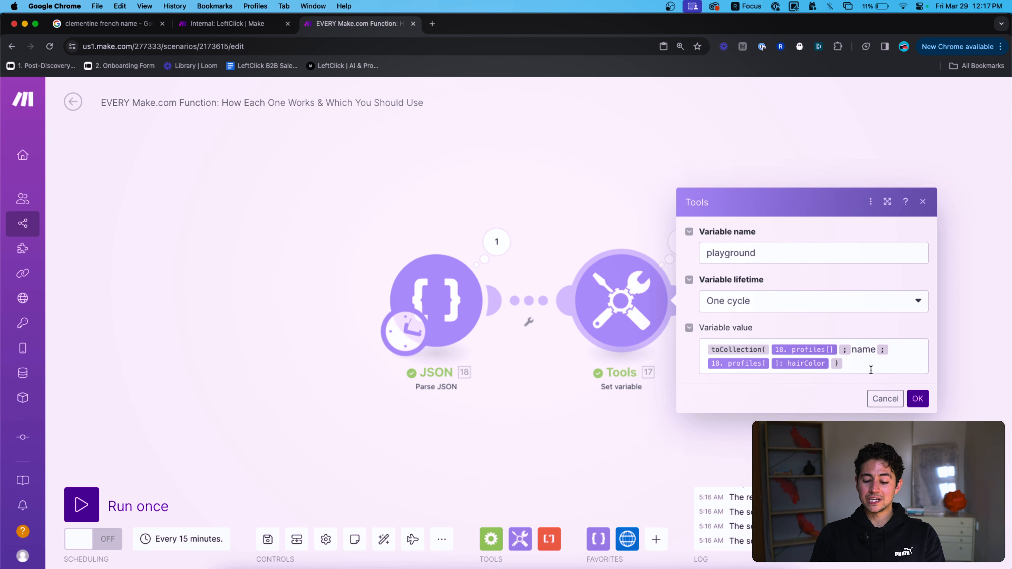
Inspect the playground collection in the Tools run output, then return to the variable settings.
{"action": "left_click", "coordinate": [859, 371]}
{"action": "left_click", "coordinate": [632, 242]}
{"action": "left_click", "coordinate": [681, 241]}
{"action": "left_click", "coordinate": [780, 308]}
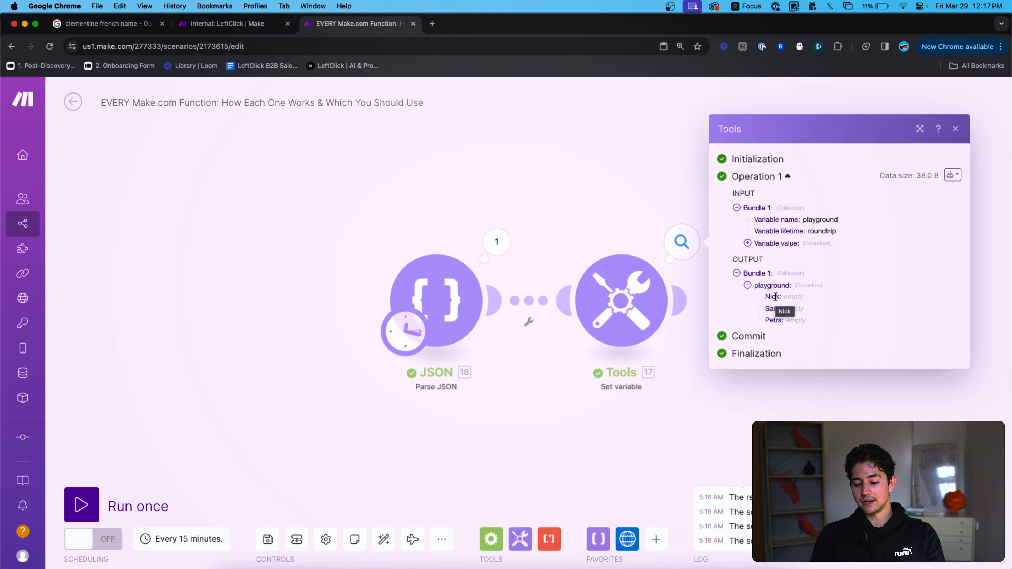
{"action": "left_click", "coordinate": [672, 234]}
{"action": "left_click", "coordinate": [679, 239]}
{"action": "left_click", "coordinate": [621, 299]}
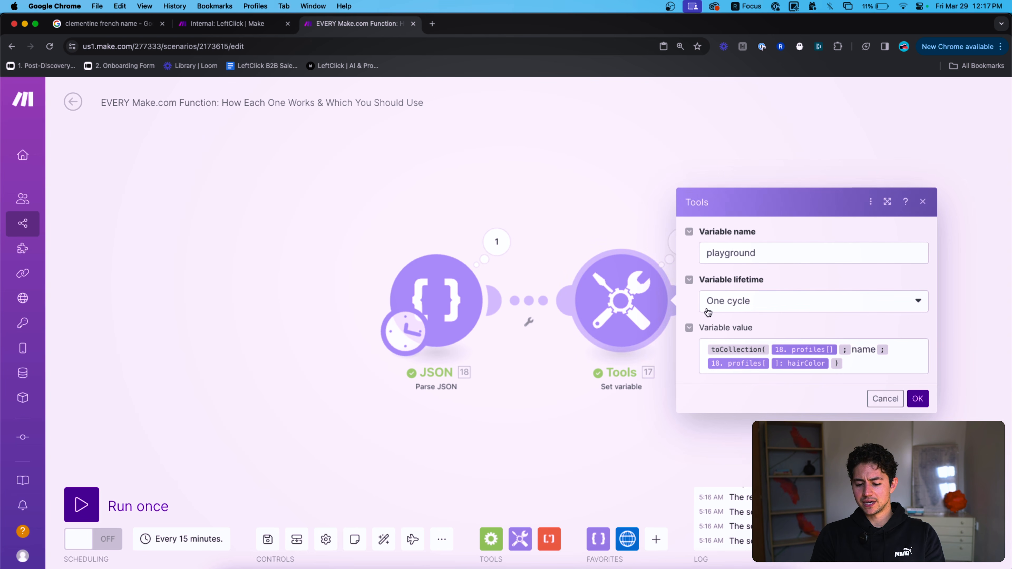
Replace the mapped hairColor item with typed hairColor and run the scenario once.
{"action": "left_click", "coordinate": [872, 364]}
{"action": "key", "text": "BackSpace"}
{"action": "type", "text": "hairColor"}
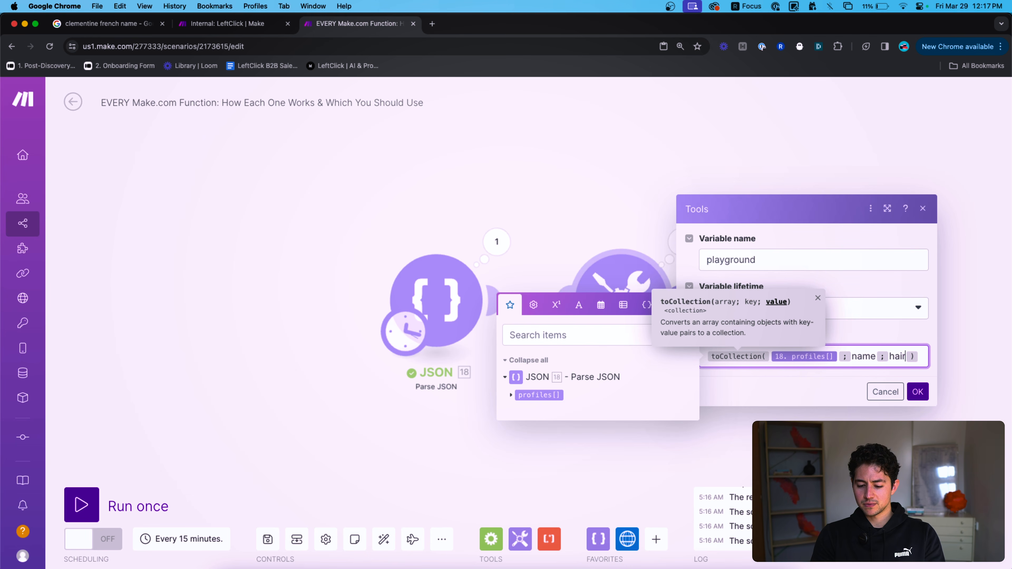
{"action": "left_click", "coordinate": [922, 406]}
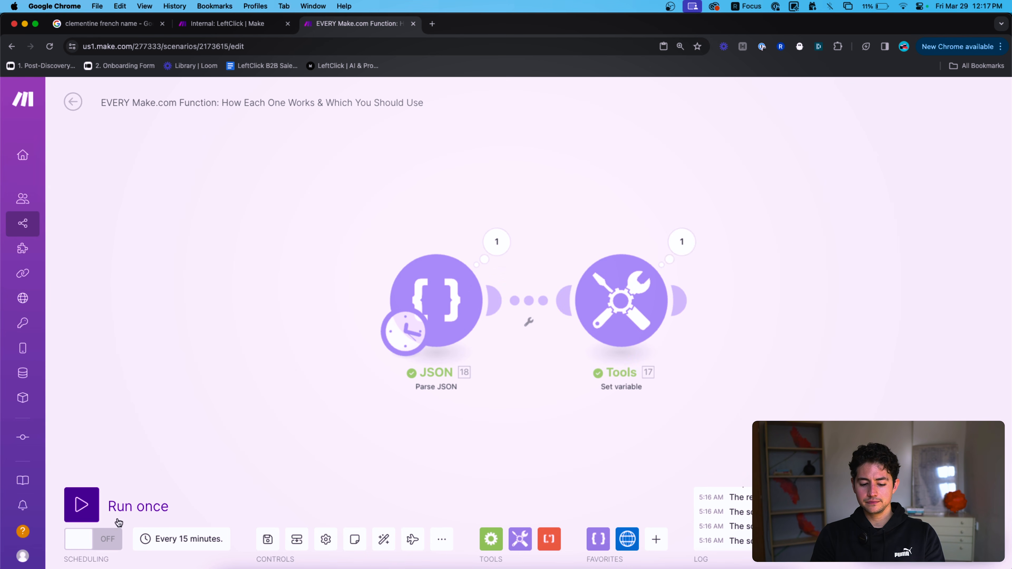
{"action": "left_click", "coordinate": [82, 505]}
{"action": "left_click", "coordinate": [680, 242]}
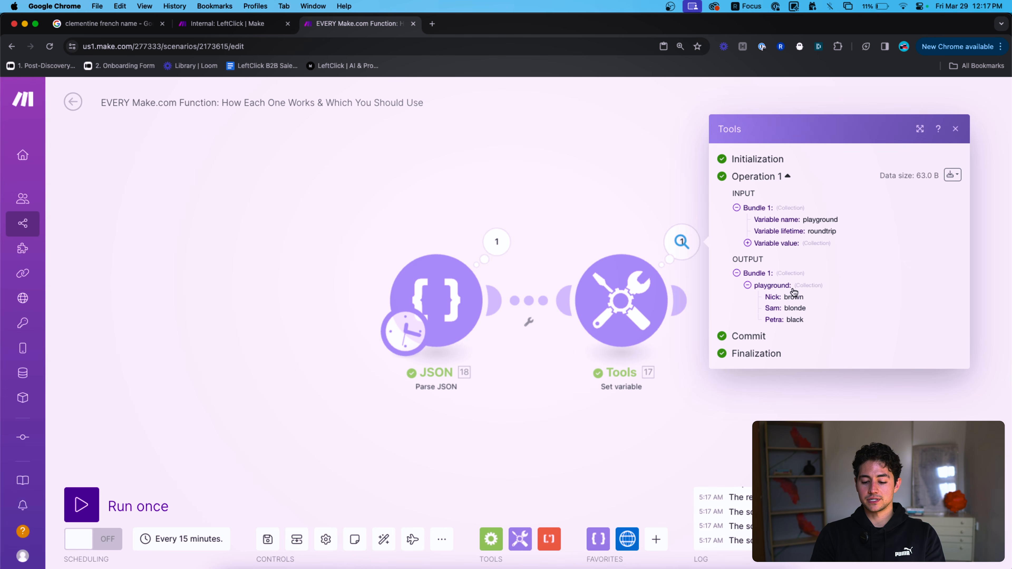
{"action": "double_click", "coordinate": [773, 296]}
{"action": "double_click", "coordinate": [772, 307]}
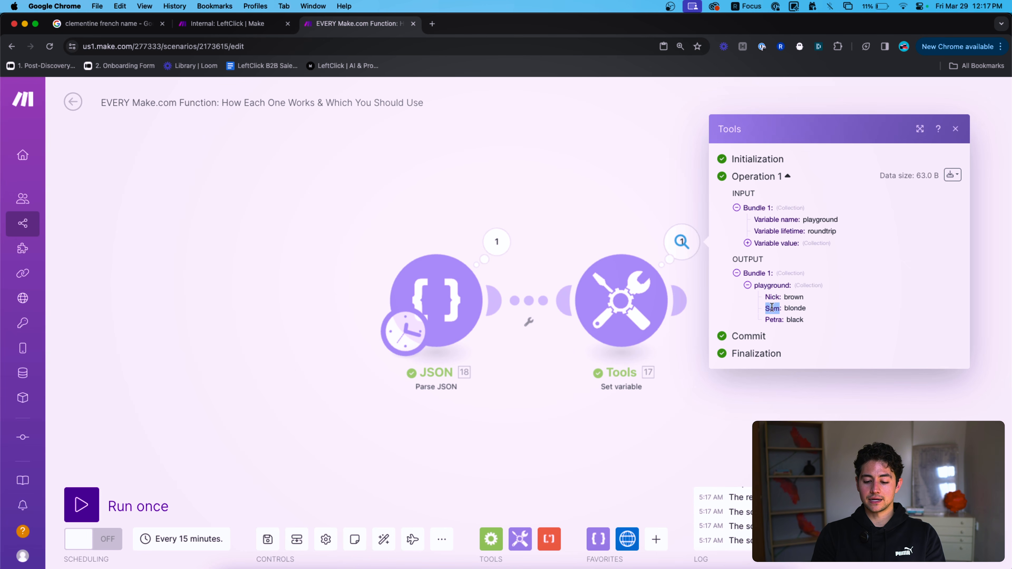
{"action": "double_click", "coordinate": [773, 319]}
{"action": "double_click", "coordinate": [793, 297]}
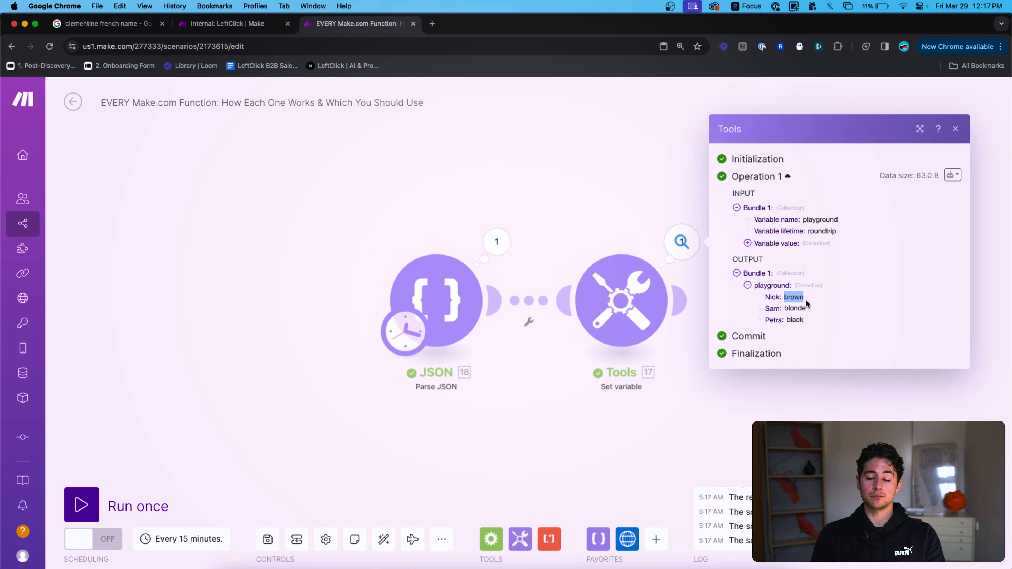
{"action": "left_click", "coordinate": [618, 217]}
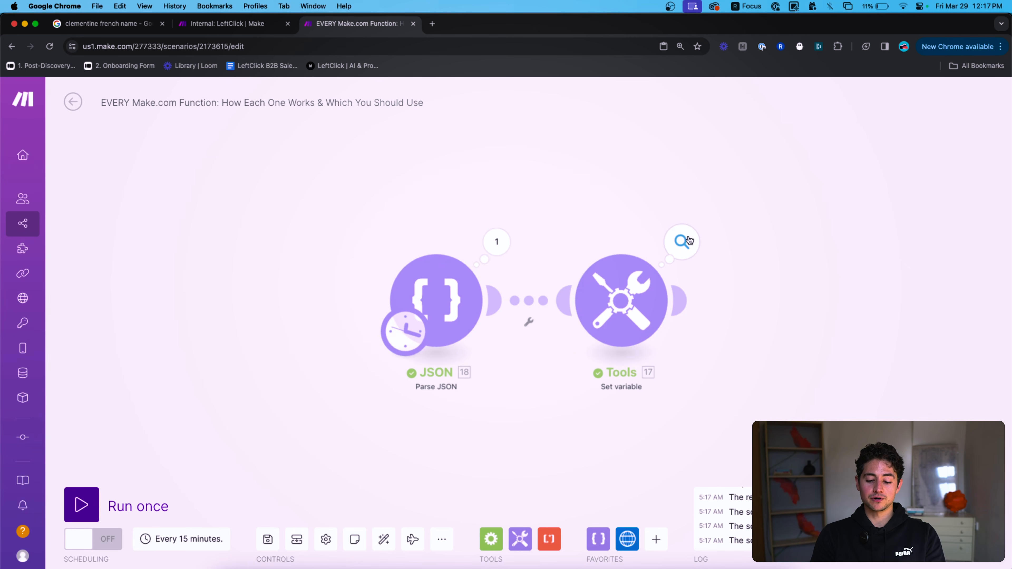
Replace the playground formula with an empty toArray() function.
{"action": "left_click", "coordinate": [594, 290]}
{"action": "left_click", "coordinate": [809, 370]}
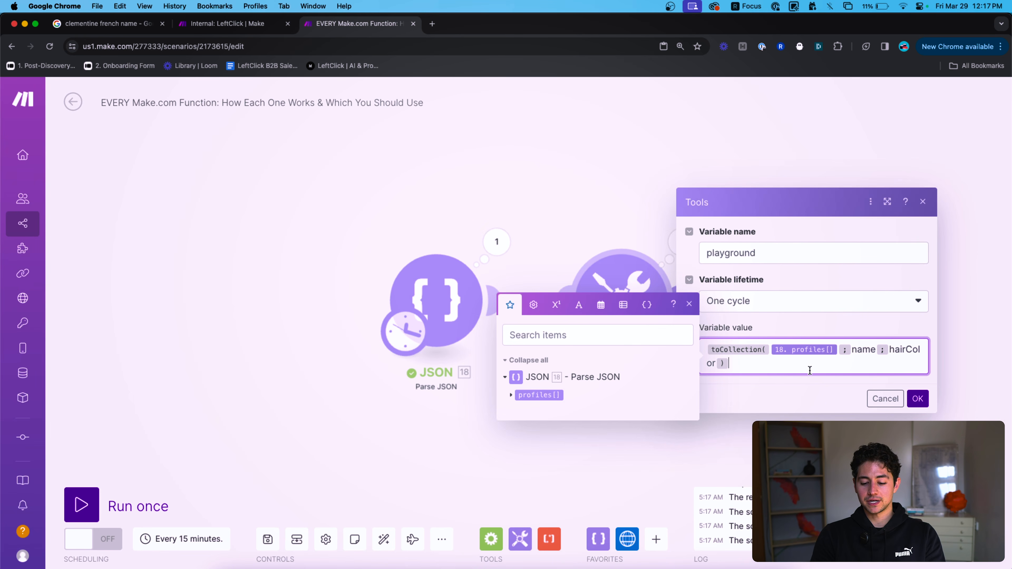
{"action": "left_click", "coordinate": [623, 305]}
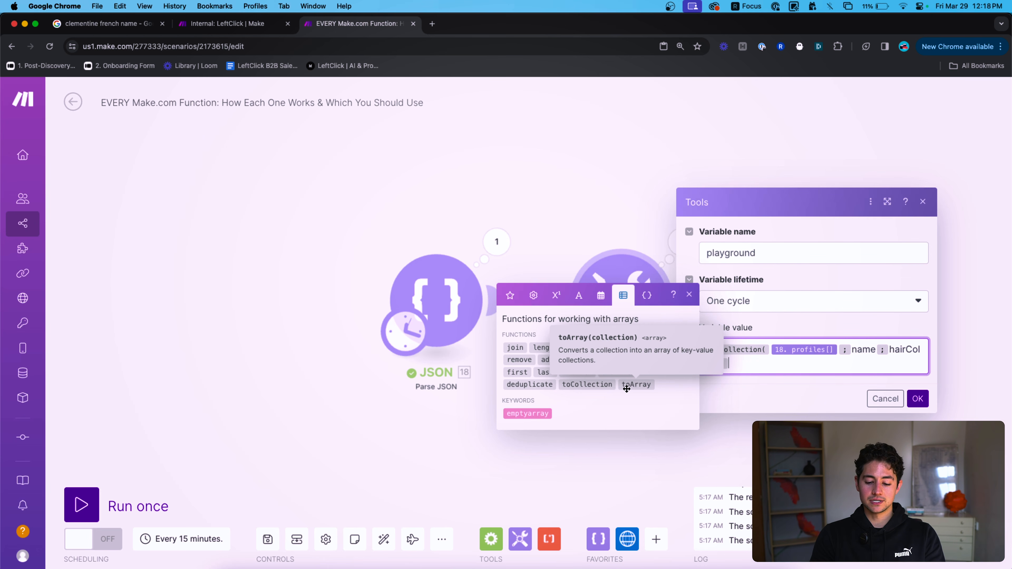
{"action": "key", "text": "super+a"}
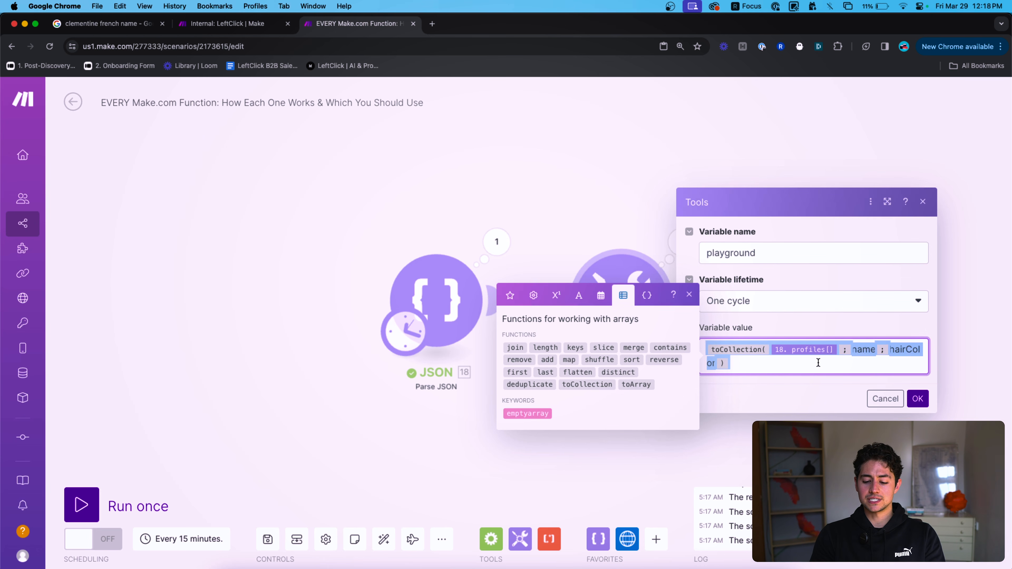
{"action": "type", "text": "toArray()"}
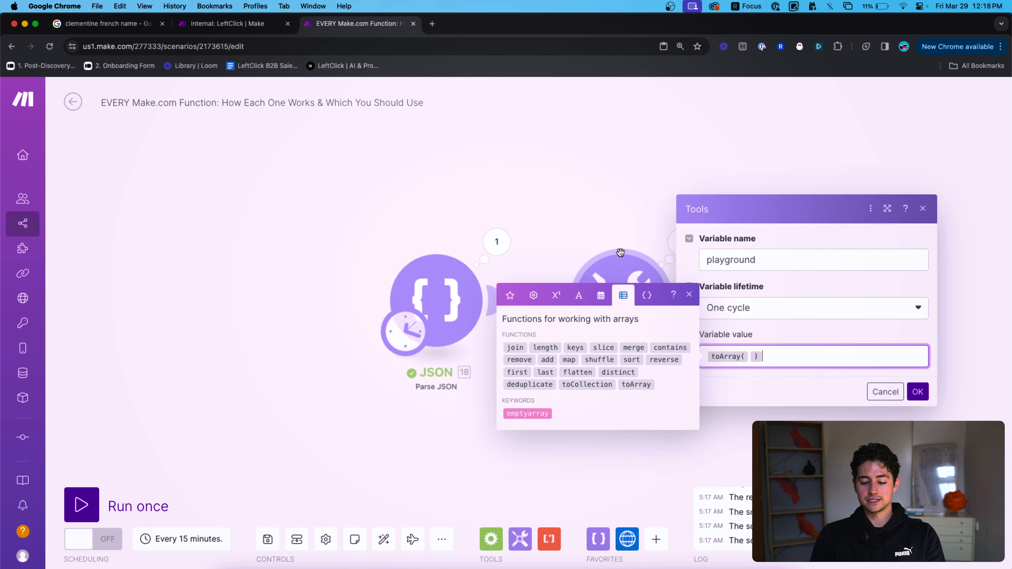
{"action": "left_click", "coordinate": [533, 221]}
Expand the first two profiles in the JSON output, then select the profile objects in the JSON string.
{"action": "left_click", "coordinate": [504, 246]}
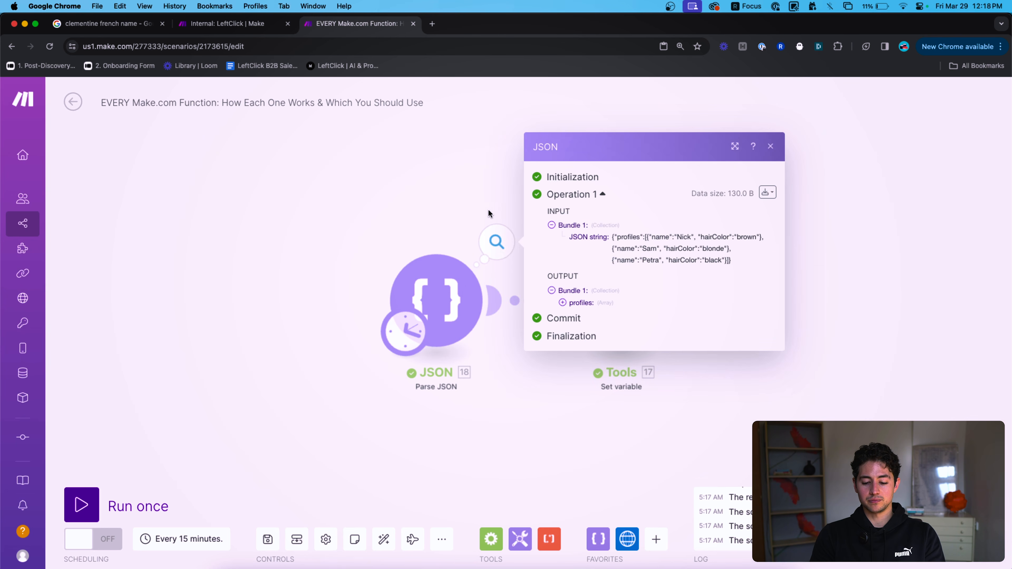
{"action": "left_click", "coordinate": [588, 304]}
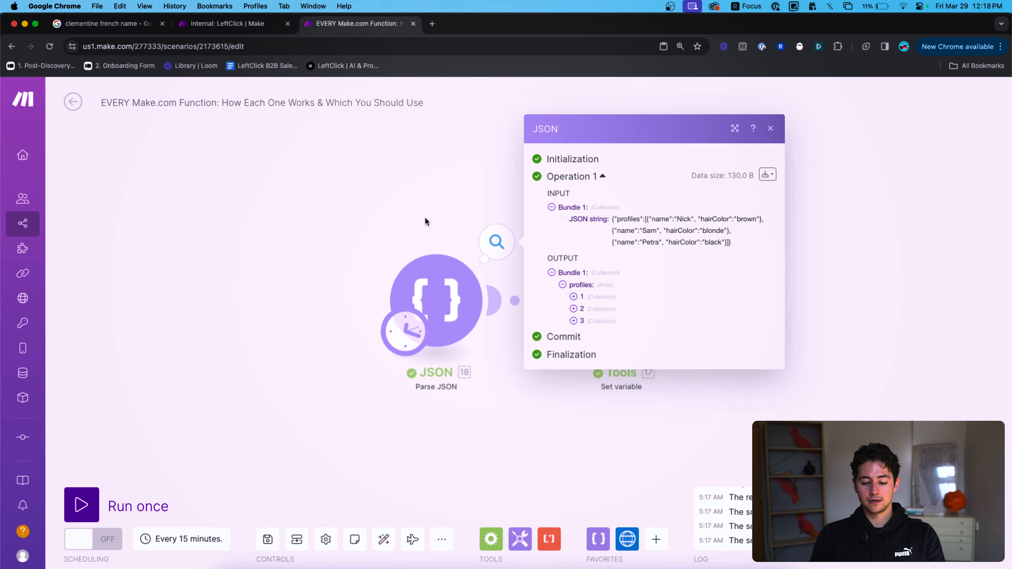
{"action": "left_click", "coordinate": [601, 304]}
{"action": "left_click", "coordinate": [586, 318]}
{"action": "left_click", "coordinate": [446, 287]}
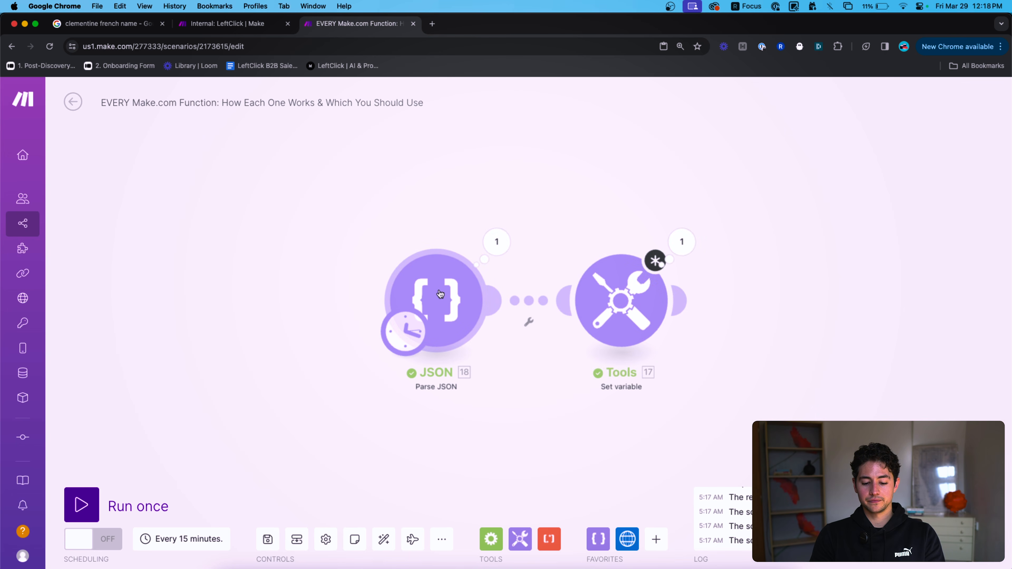
{"action": "left_click_drag", "start_coordinate": [664, 365], "coordinate": [569, 340]}
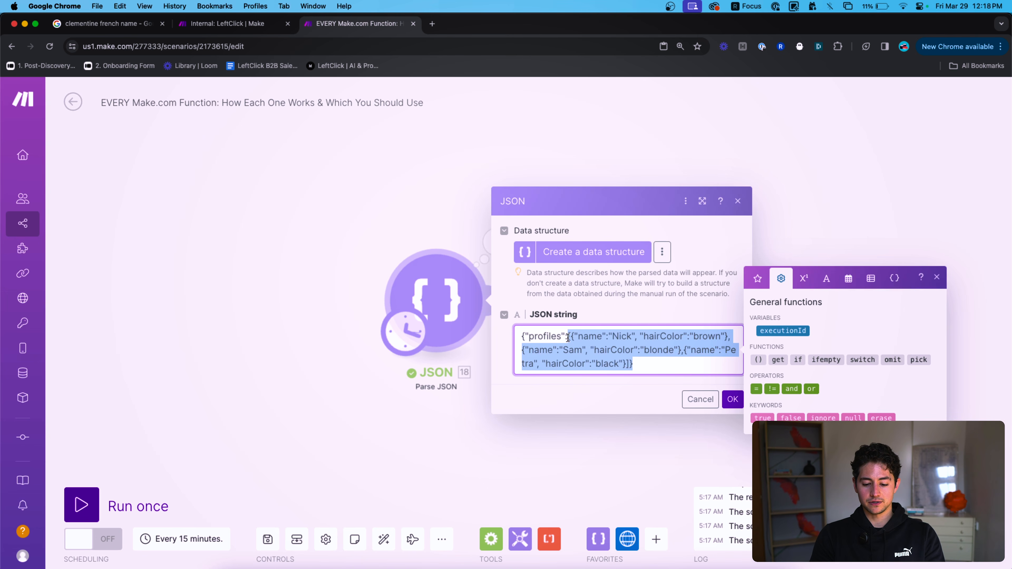
Reduce the JSON string to {"profileName":"nick"}.
{"action": "key", "text": "BackSpace"}
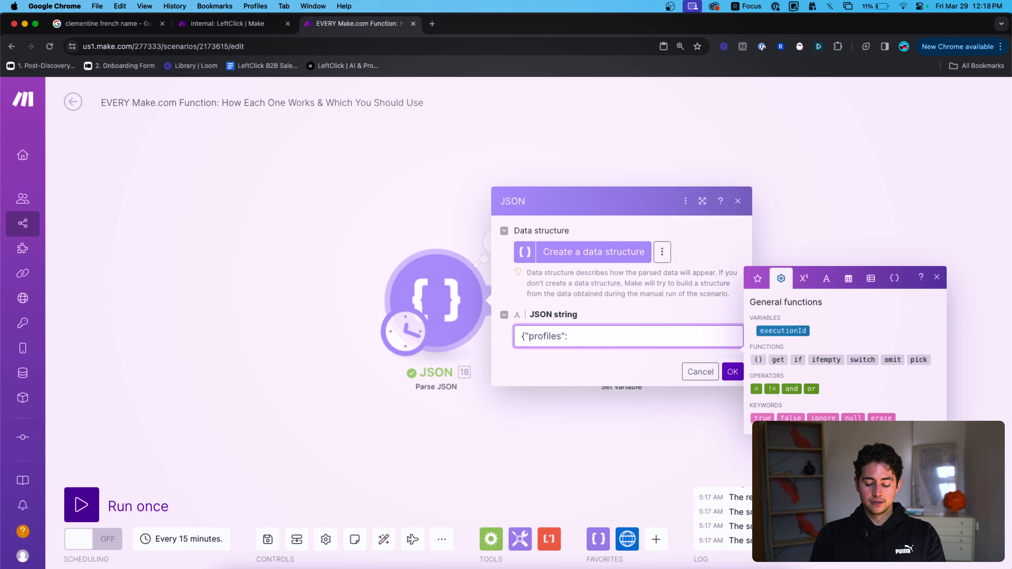
{"action": "key", "text": "Right"}
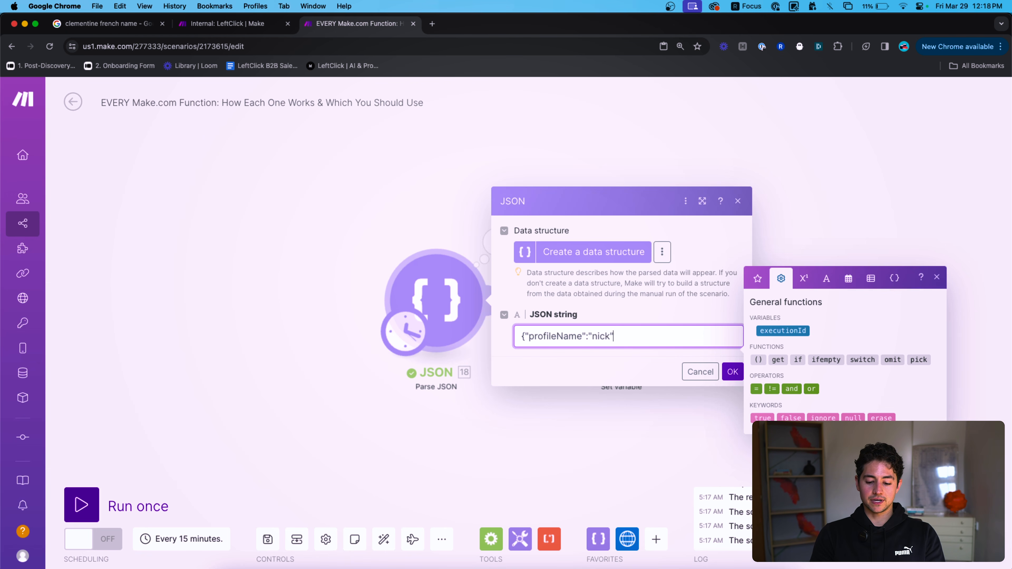
{"action": "left_click", "coordinate": [736, 371]}
Run only the JSON module and confirm its output shows profileName with value nick.
{"action": "right_click", "coordinate": [458, 286]}
{"action": "left_click", "coordinate": [481, 330]}
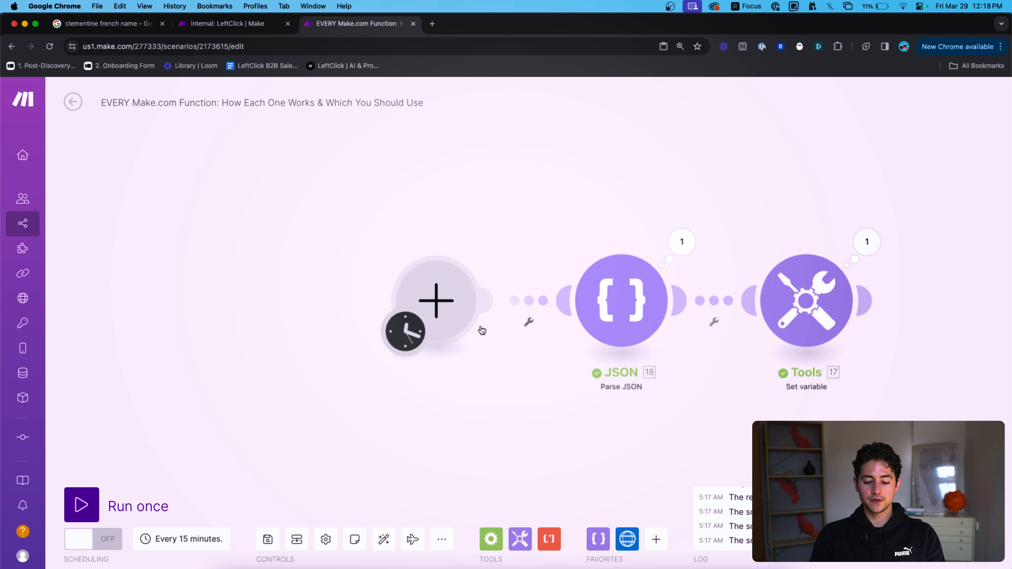
{"action": "left_click", "coordinate": [491, 346]}
{"action": "right_click", "coordinate": [631, 296]}
{"action": "left_click", "coordinate": [658, 320]}
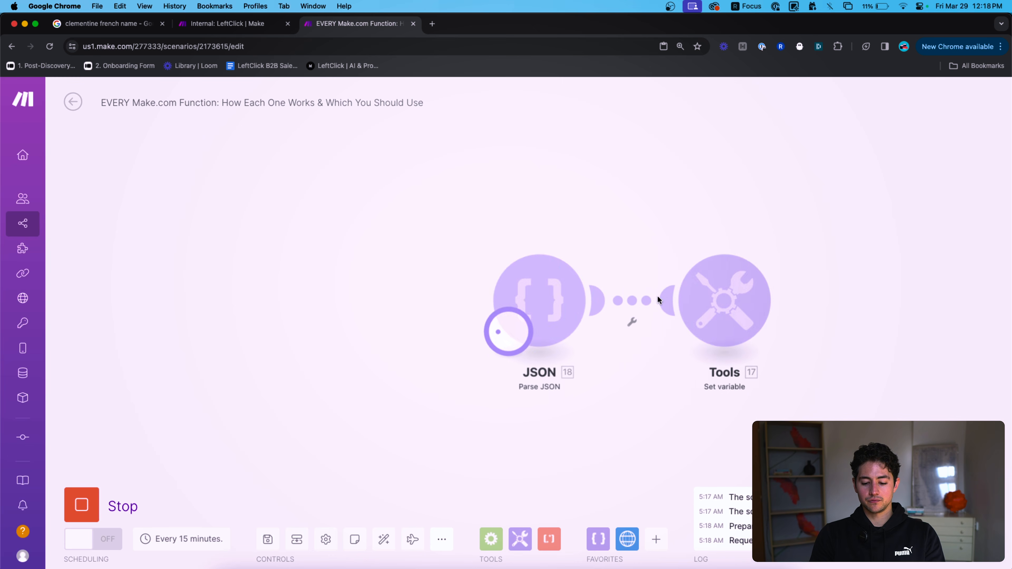
{"action": "left_click", "coordinate": [456, 248]}
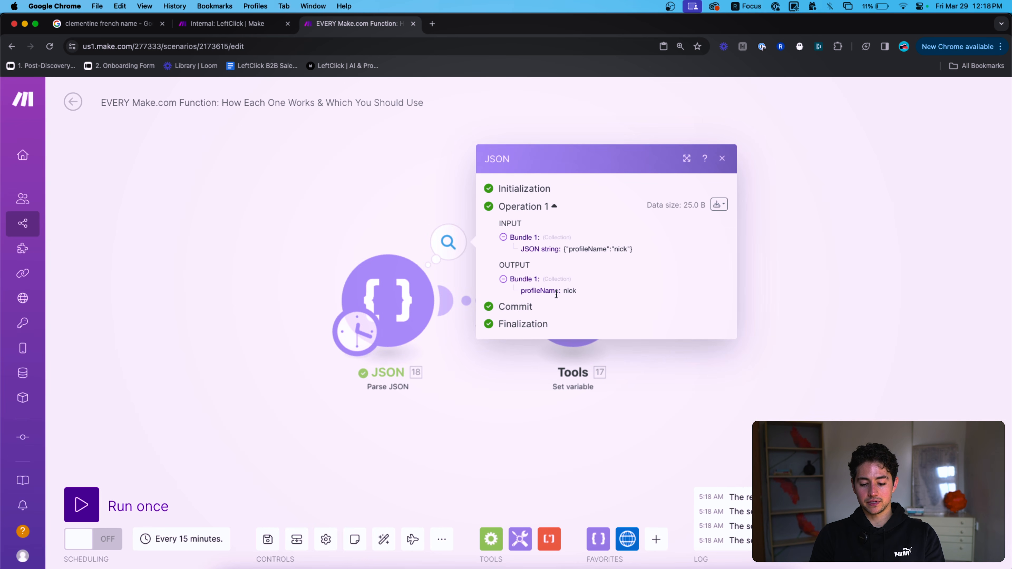
{"action": "double_click", "coordinate": [548, 289]}
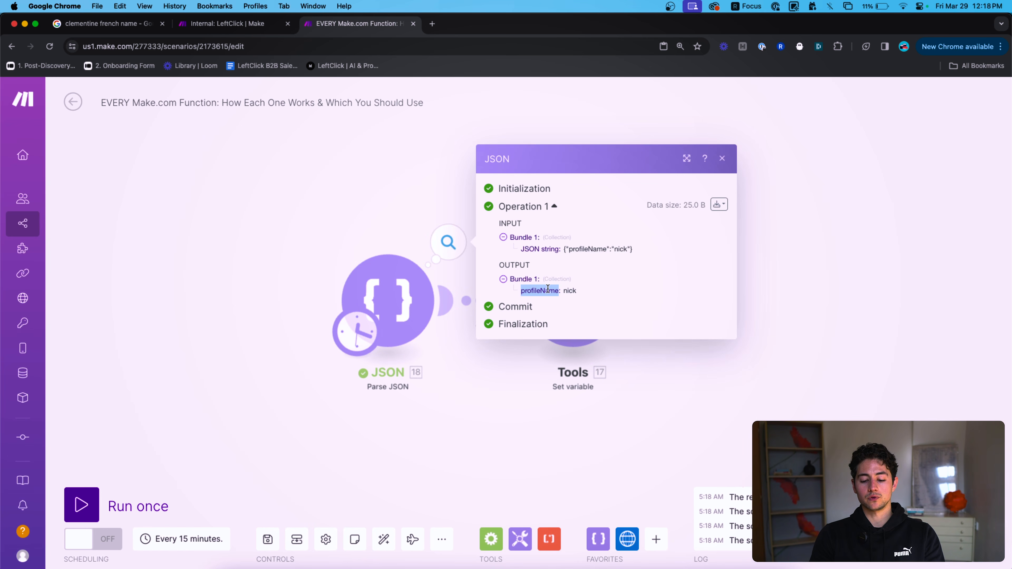
{"action": "double_click", "coordinate": [569, 291]}
{"action": "left_click", "coordinate": [724, 358]}
Map the JSON item into toArray(), run the scenario and view the Tools error.
{"action": "left_click", "coordinate": [581, 305]}
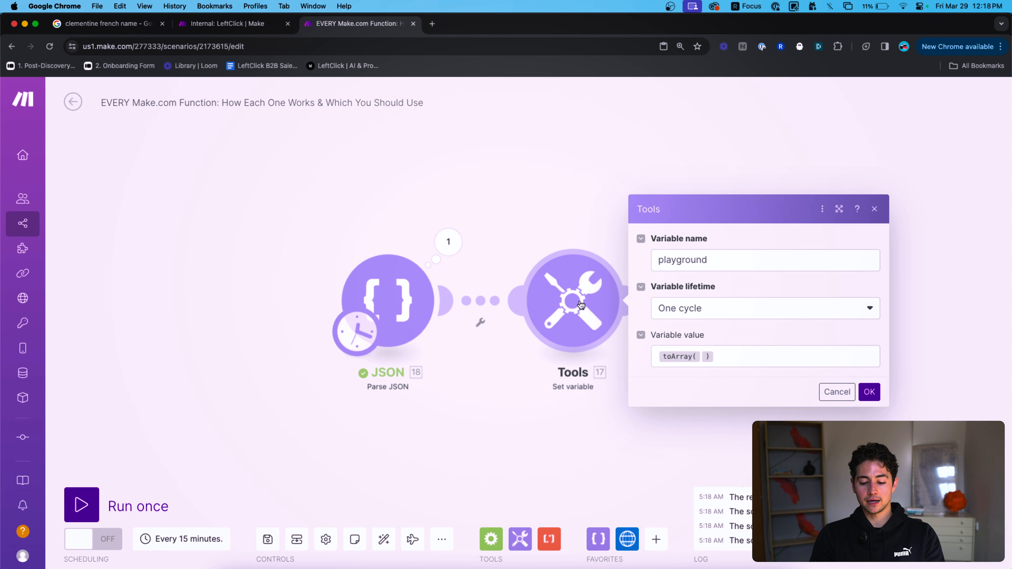
{"action": "left_click", "coordinate": [782, 355]}
{"action": "left_click", "coordinate": [461, 297]}
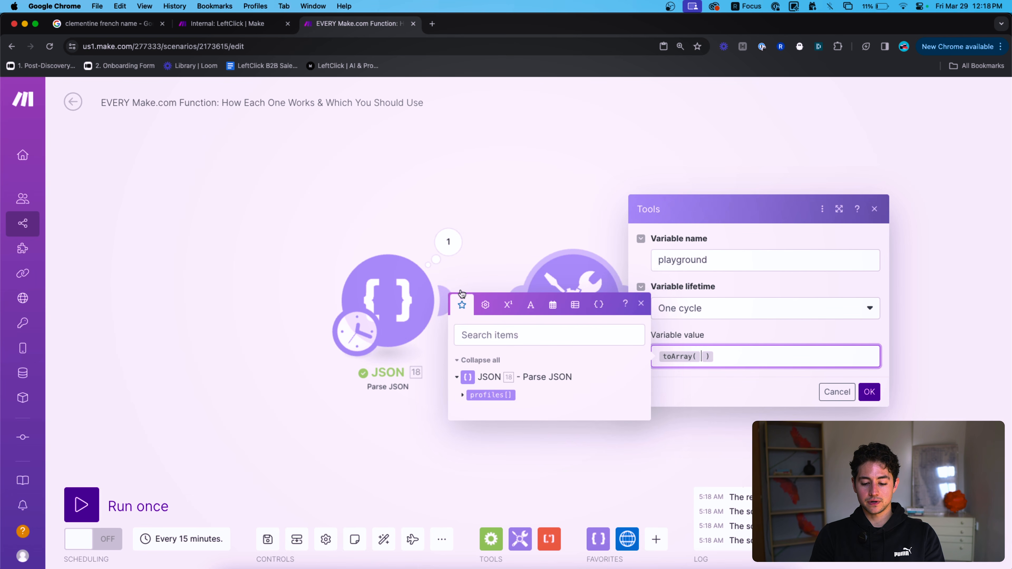
{"action": "left_click", "coordinate": [491, 394]}
{"action": "left_click", "coordinate": [868, 392]}
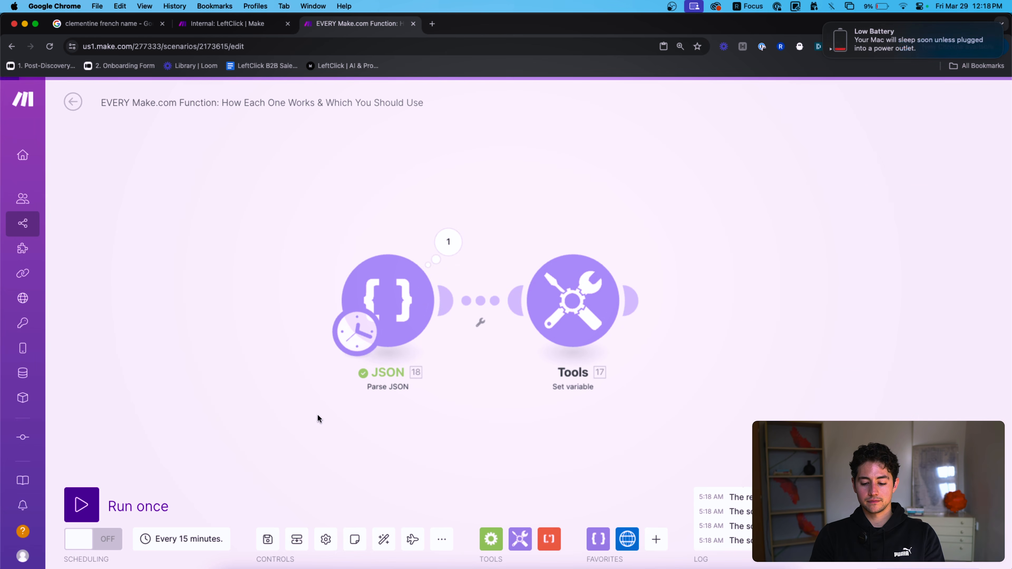
{"action": "left_click", "coordinate": [147, 488]}
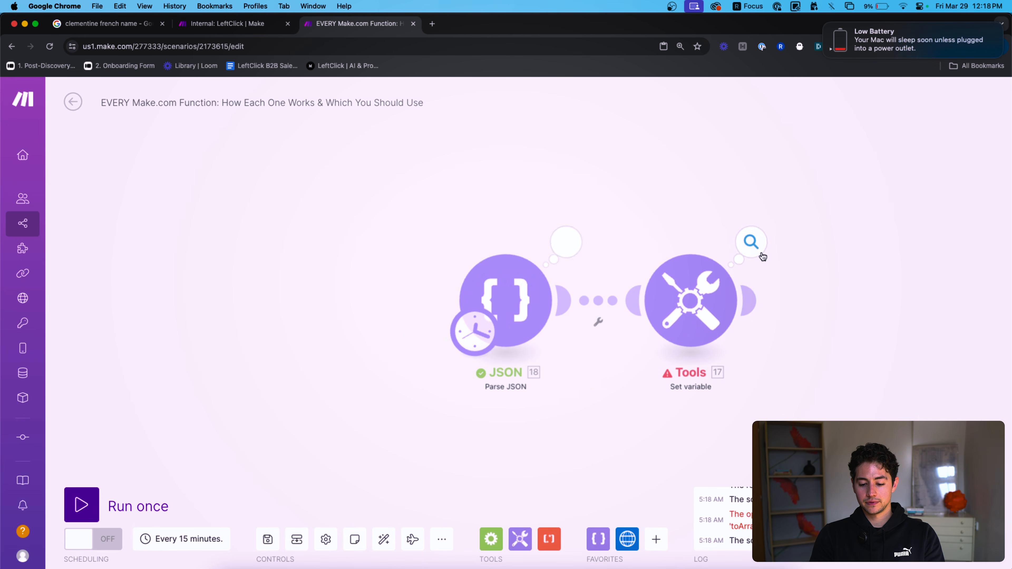
{"action": "left_click", "coordinate": [759, 246]}
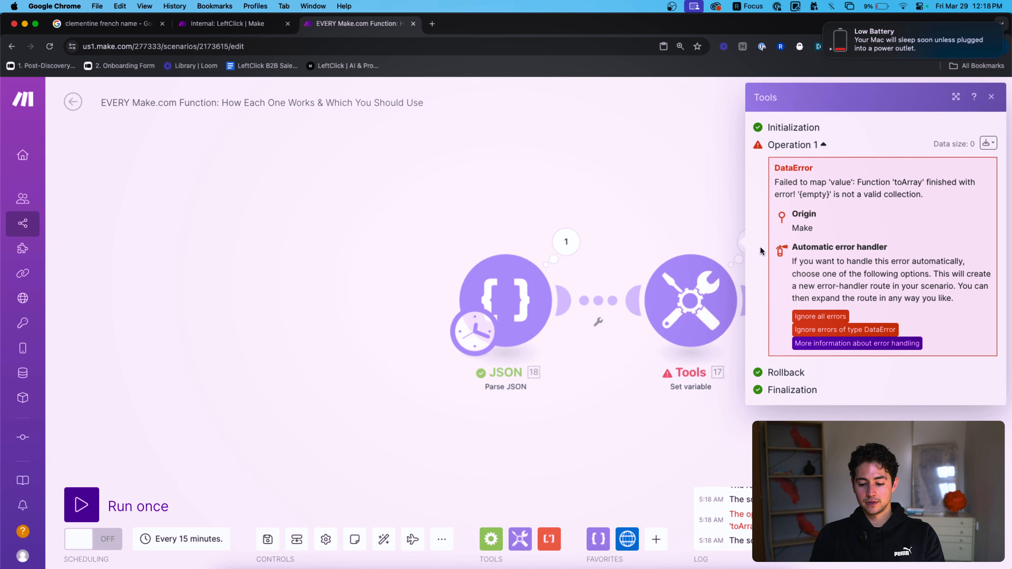
{"action": "left_click", "coordinate": [664, 188]}
Recheck the variable formula and rerun, reviewing the Tools error output again.
{"action": "left_click", "coordinate": [687, 299]}
{"action": "left_click", "coordinate": [912, 357]}
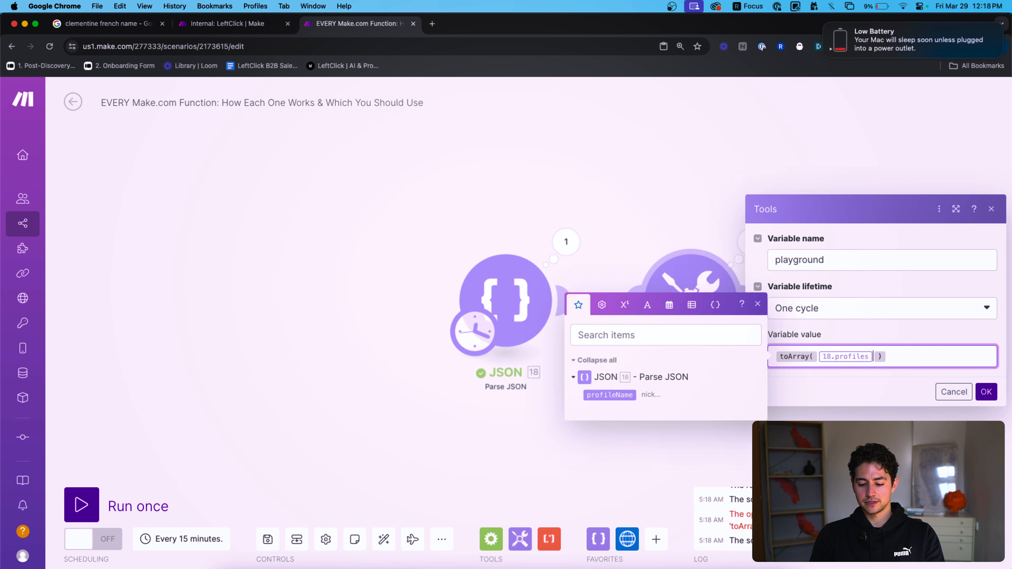
{"action": "left_click", "coordinate": [985, 391]}
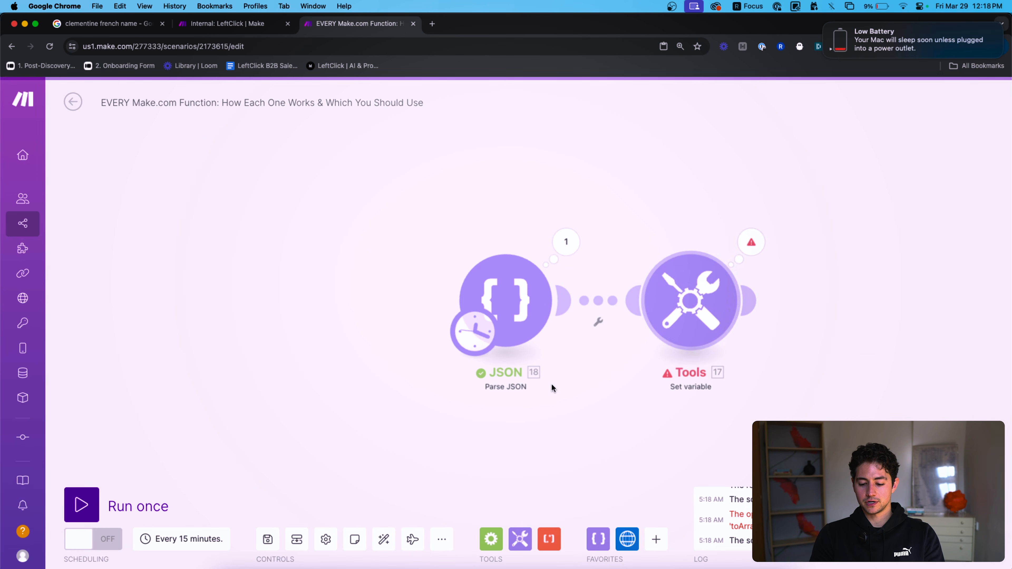
{"action": "left_click", "coordinate": [81, 504]}
{"action": "left_click", "coordinate": [742, 262]}
Wrap the JSON string's contents inside an "object" key: {"object":{…}}.
{"action": "left_click", "coordinate": [505, 299]}
{"action": "left_click", "coordinate": [745, 351]}
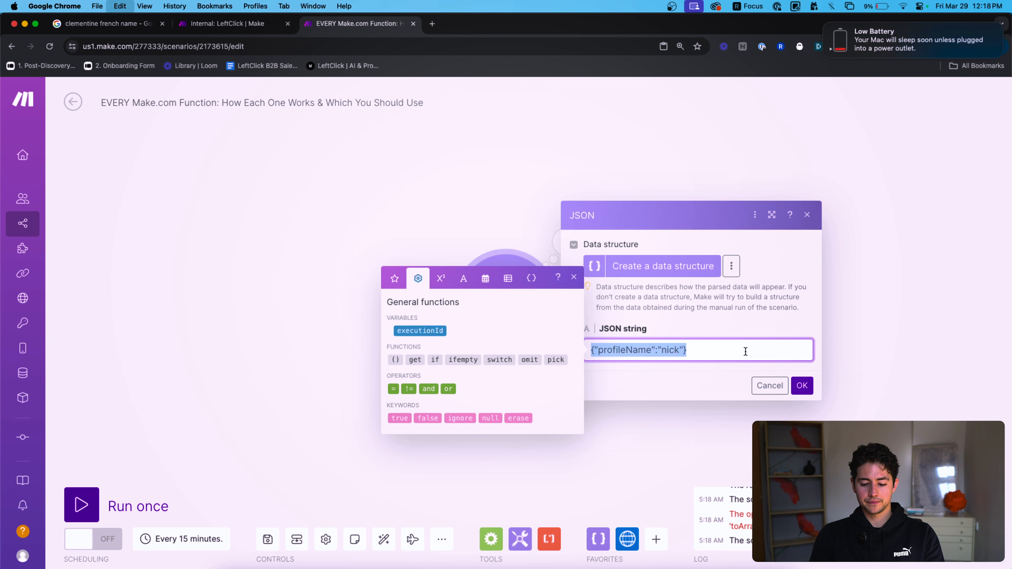
{"action": "left_click", "coordinate": [592, 350]}
{"action": "type", "text": "\"object\":{"}
{"action": "left_click", "coordinate": [756, 360]}
{"action": "type", "text": "}"}
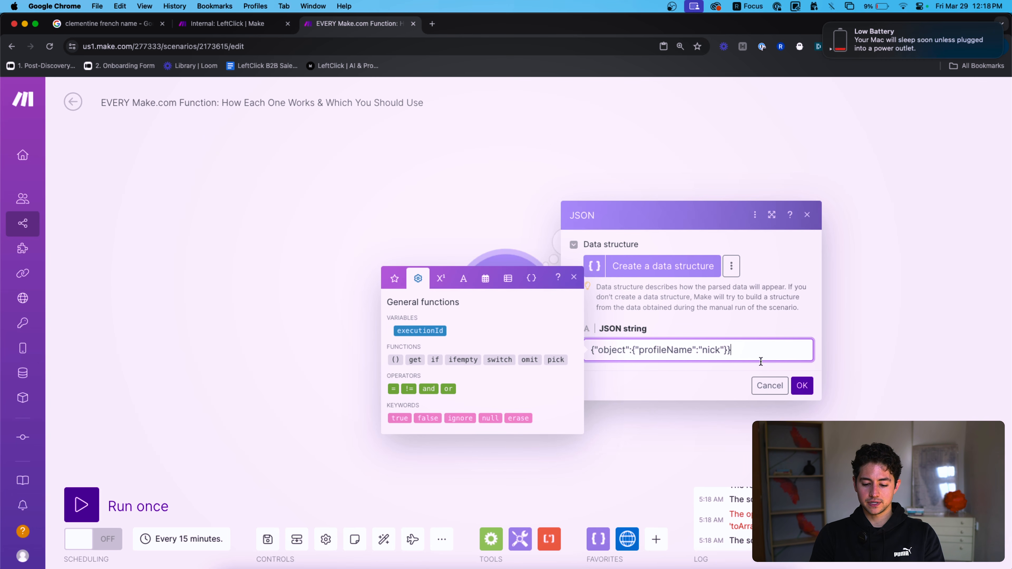
{"action": "key", "text": "Escape"}
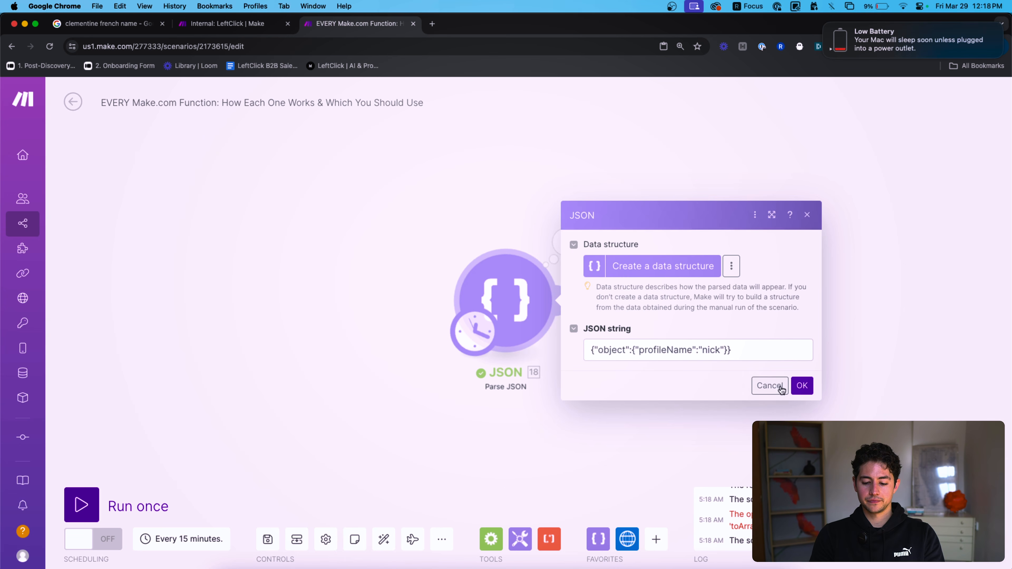
{"action": "left_click", "coordinate": [800, 385]}
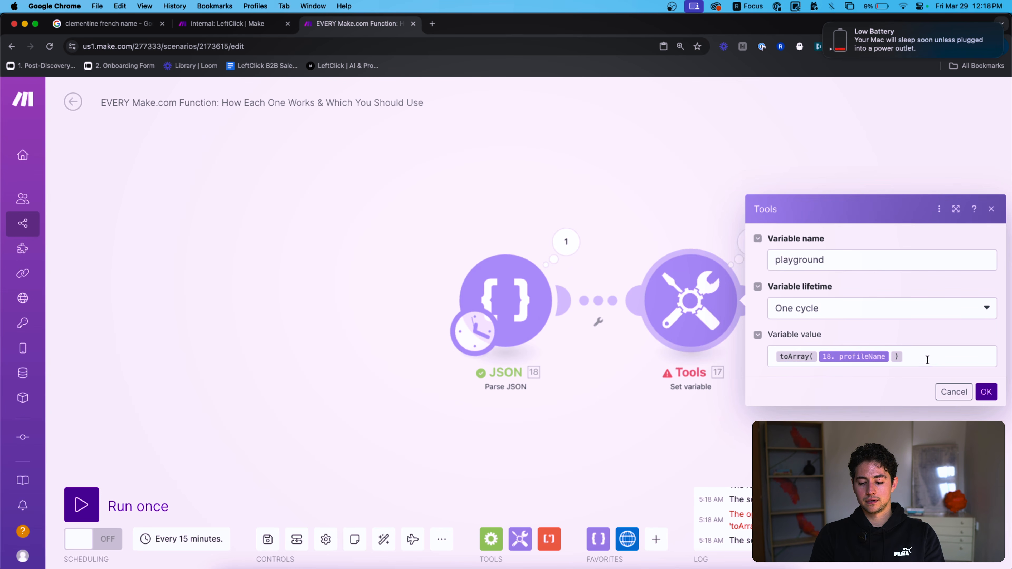
Replace the mapped item in toArray with {{18.object}} and confirm.
{"action": "left_click", "coordinate": [927, 360]}
{"action": "key", "text": "BackSpace"}
{"action": "type", "text": "{{18.object}}"}
{"action": "left_click", "coordinate": [986, 391]}
Run the scenario, expand playground item 1 in the Tools output, and view the JSON output.
{"action": "left_click", "coordinate": [145, 494]}
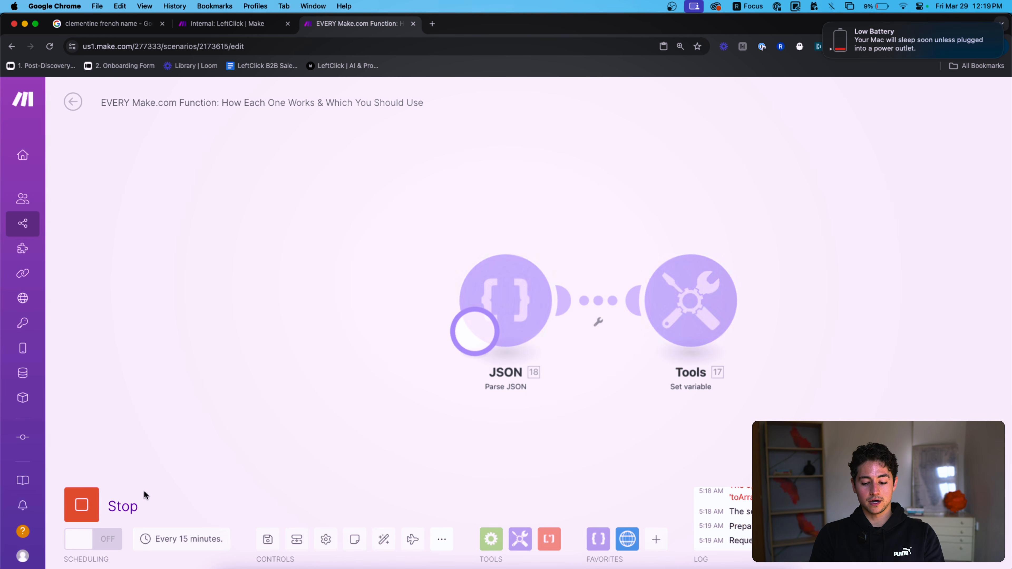
{"action": "left_click", "coordinate": [597, 243]}
{"action": "left_click", "coordinate": [707, 295]}
{"action": "left_click", "coordinate": [702, 309]}
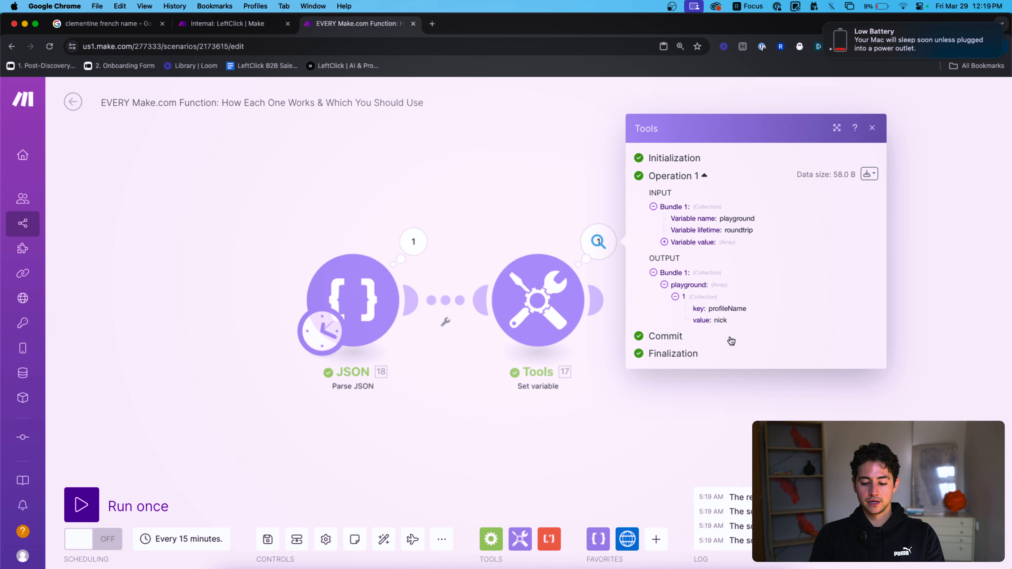
{"action": "left_click", "coordinate": [418, 253]}
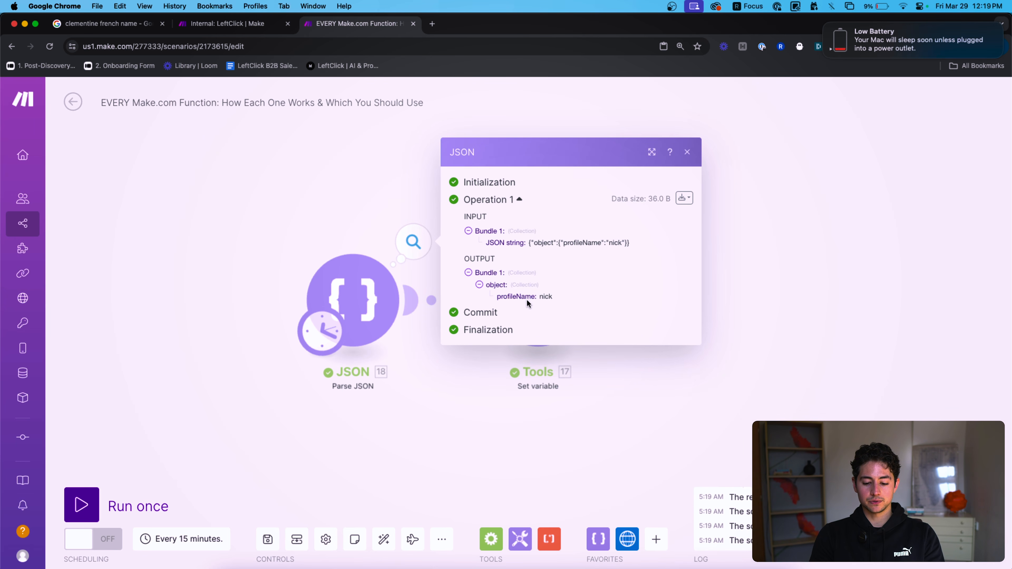
Confirm playground item 1 holds key profileName with value nick, then open the Tools settings.
{"action": "left_click", "coordinate": [658, 376]}
{"action": "left_click", "coordinate": [598, 241]}
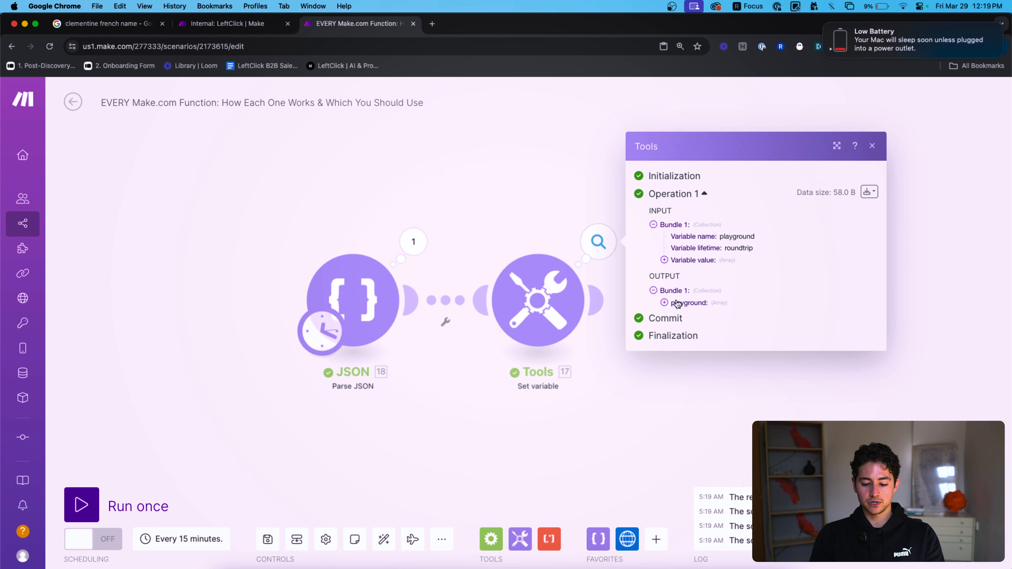
{"action": "left_click", "coordinate": [695, 299]}
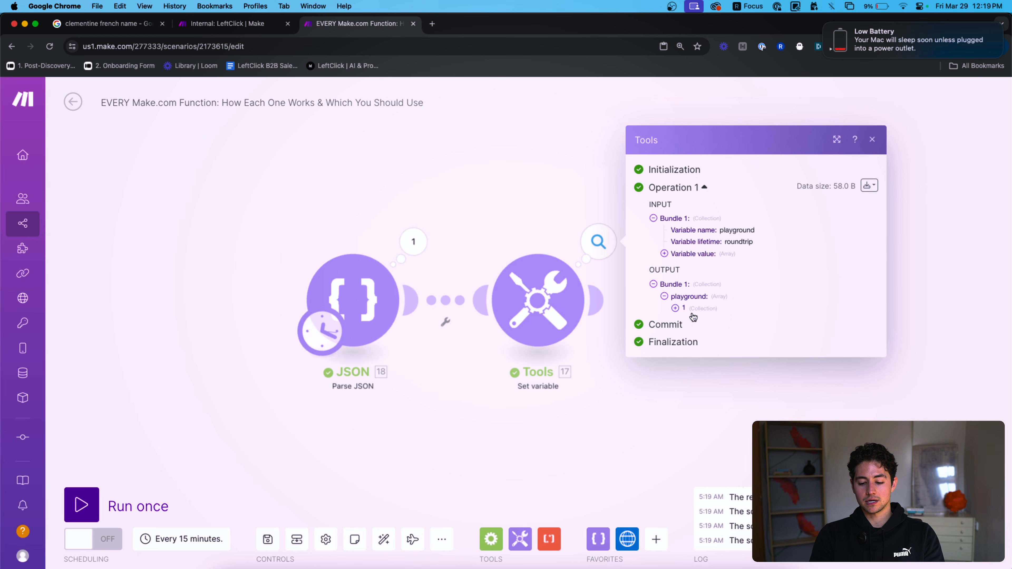
{"action": "left_click", "coordinate": [692, 313]}
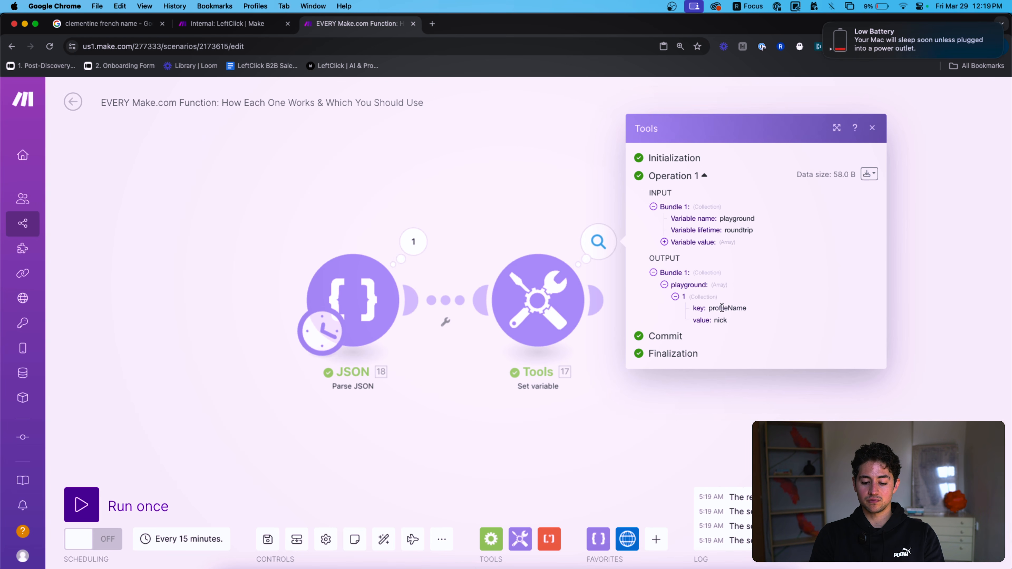
{"action": "left_click_drag", "start_coordinate": [734, 323], "coordinate": [695, 312]}
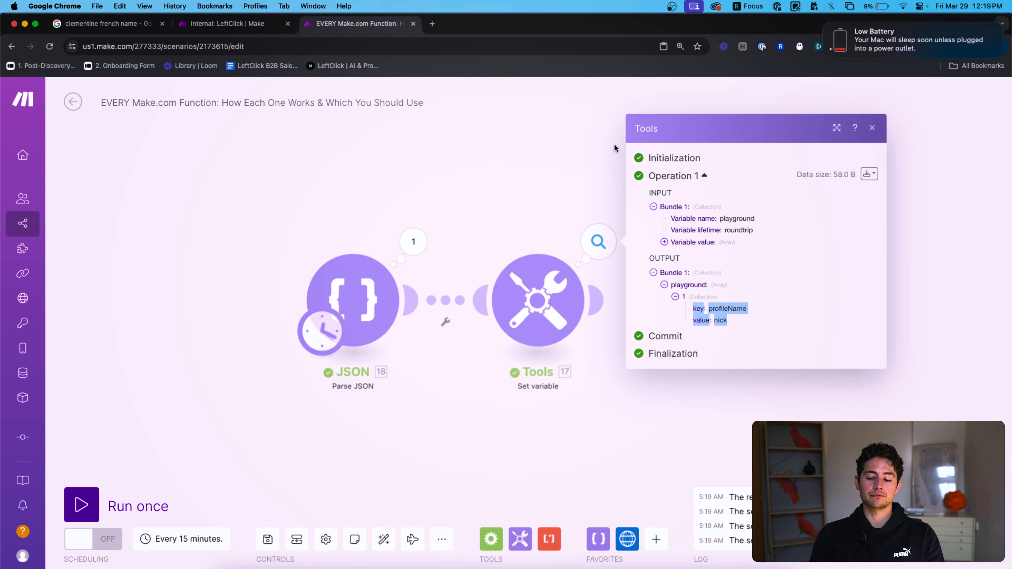
{"action": "left_click", "coordinate": [570, 145]}
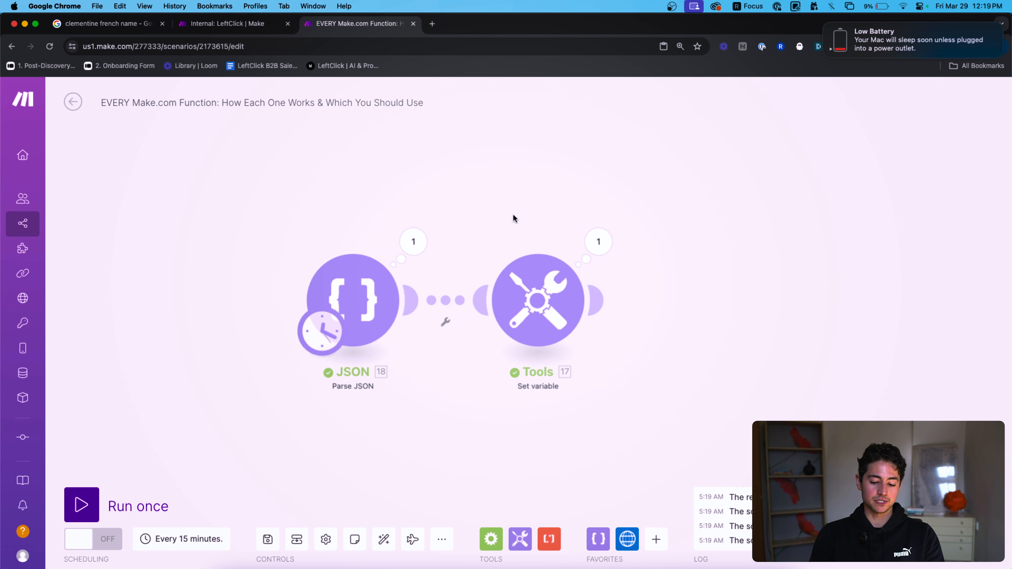
{"action": "left_click", "coordinate": [536, 297]}
Browse the date-and-time, array and general function tabs in the mapping panel.
{"action": "left_click", "coordinate": [748, 357]}
{"action": "left_click", "coordinate": [517, 299]}
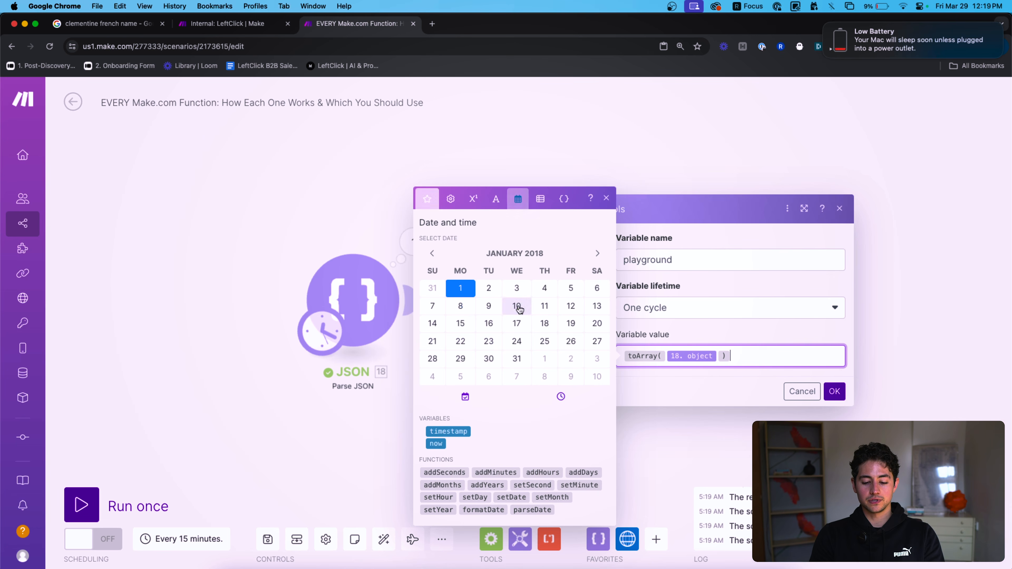
{"action": "left_click", "coordinate": [540, 197]}
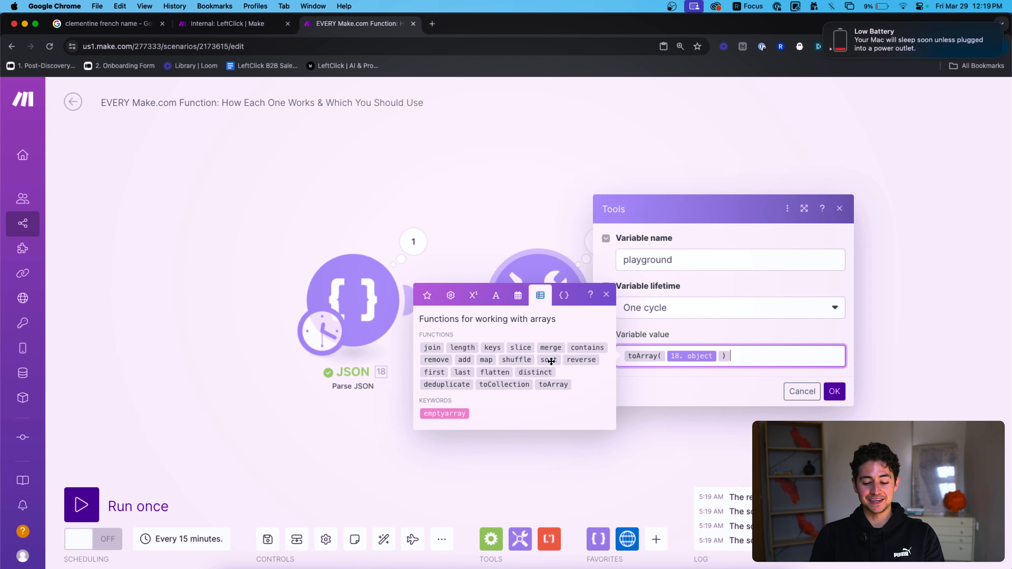
{"action": "left_click", "coordinate": [451, 294]}
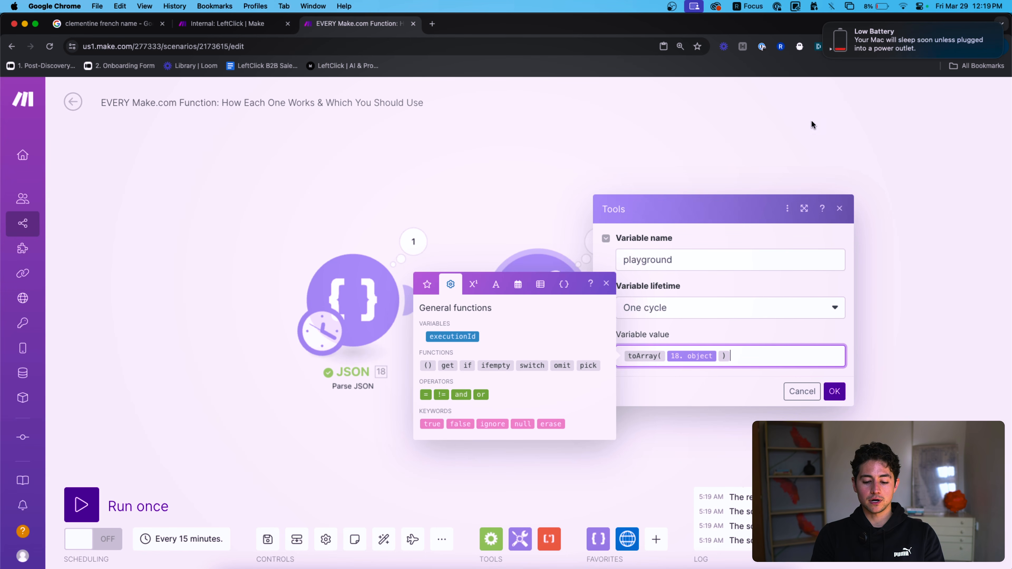
{"action": "left_click", "coordinate": [823, 23]}
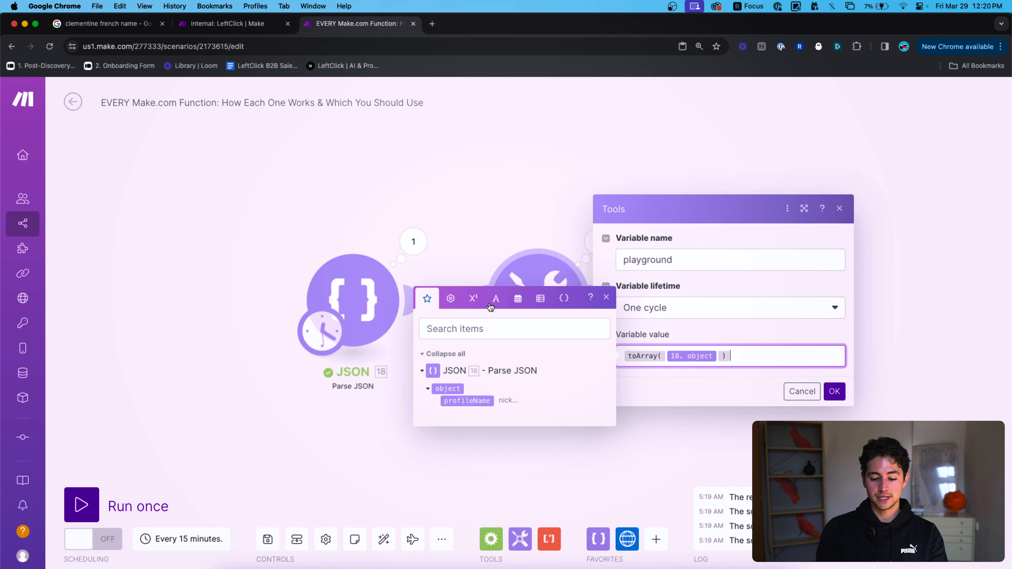
{"action": "left_click", "coordinate": [451, 298]}
Replace toArray(18.object) with executionId from the general functions and confirm.
{"action": "left_click", "coordinate": [789, 379]}
{"action": "key", "text": "super+a"}
{"action": "left_click", "coordinate": [758, 363]}
{"action": "key", "text": "super+a"}
{"action": "key", "text": "BackSpace"}
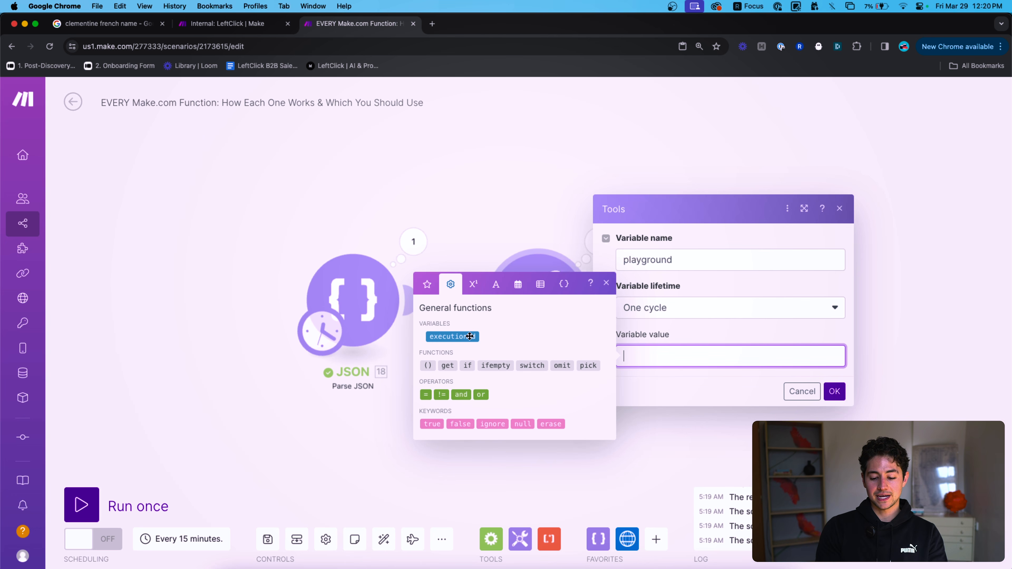
{"action": "left_click", "coordinate": [452, 336]}
{"action": "left_click", "coordinate": [833, 392]}
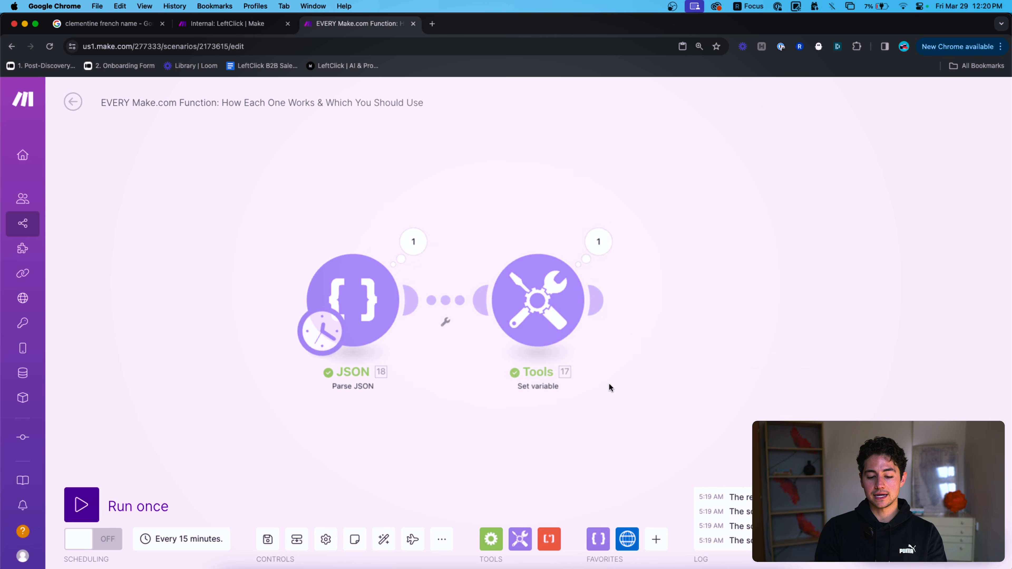
Run the scenario twice, selecting the playground execution ID in each Tools output.
{"action": "left_click", "coordinate": [139, 504]}
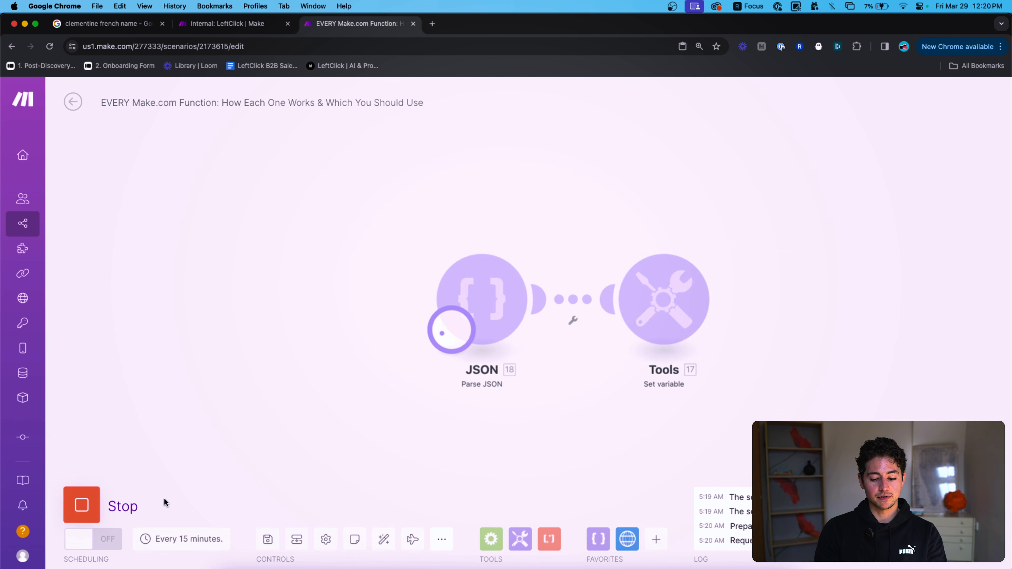
{"action": "left_click", "coordinate": [759, 242]}
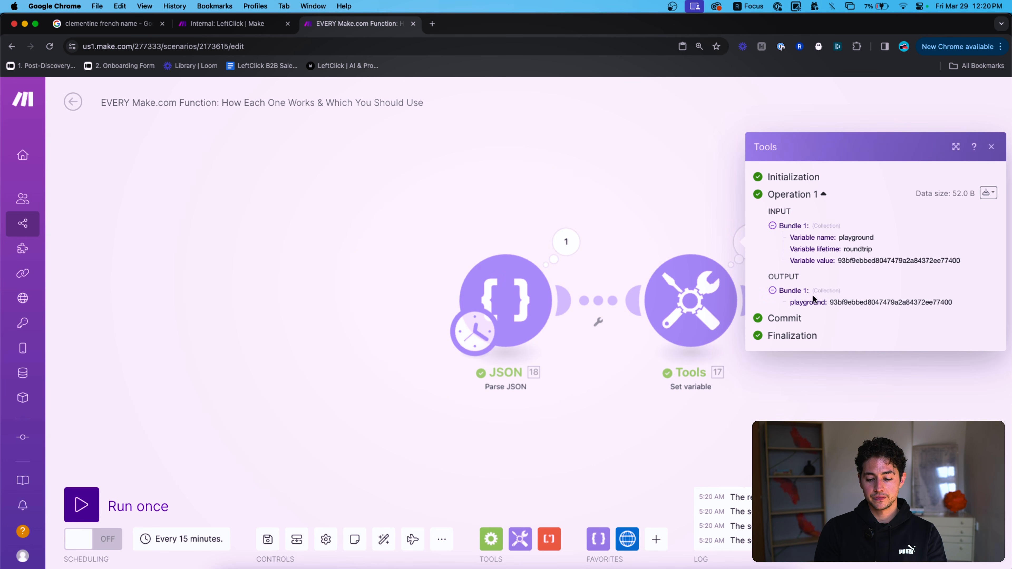
{"action": "double_click", "coordinate": [834, 302]}
{"action": "left_click", "coordinate": [114, 489]}
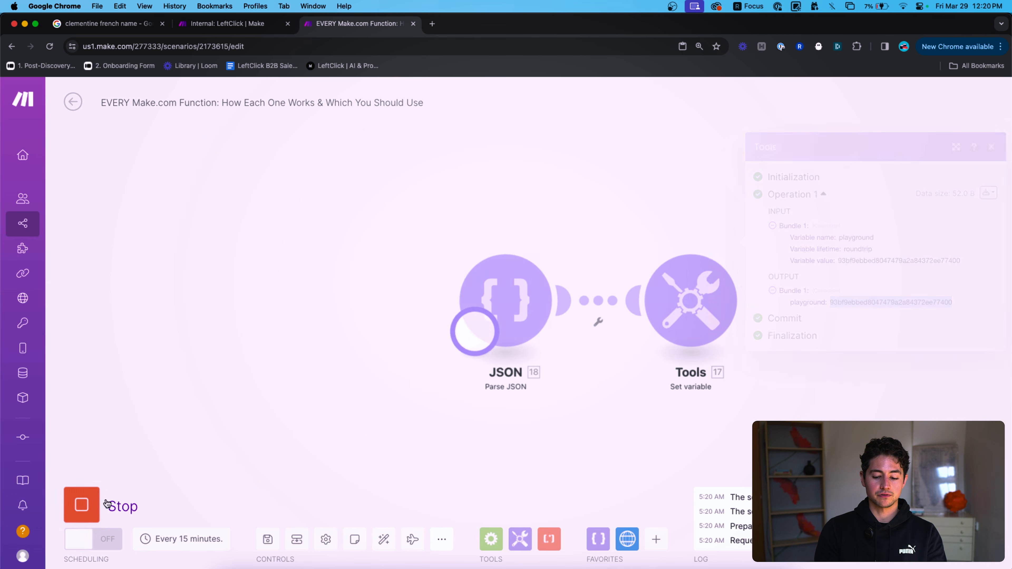
{"action": "left_click", "coordinate": [738, 242]}
{"action": "double_click", "coordinate": [832, 301]}
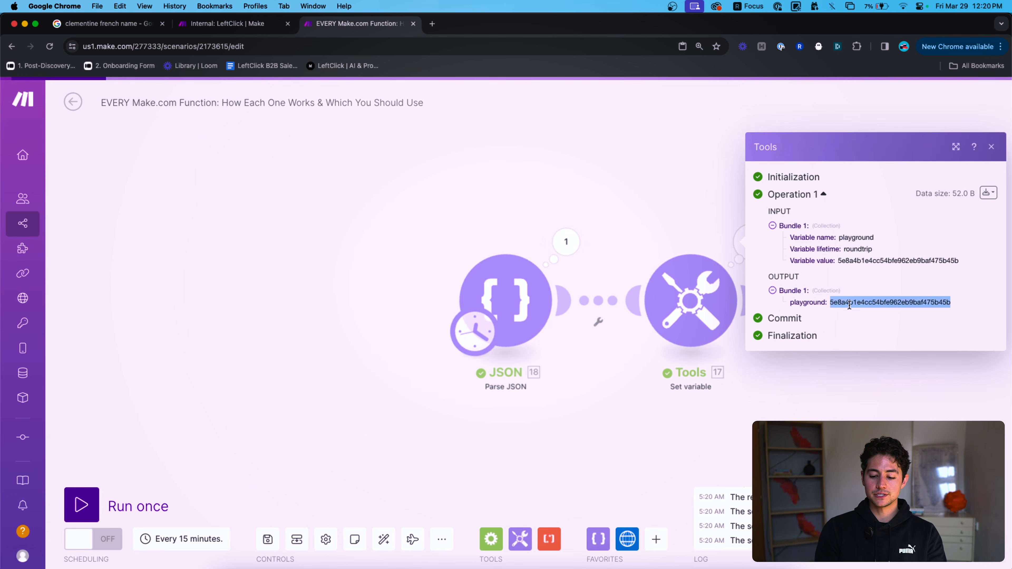
{"action": "left_click", "coordinate": [607, 202]}
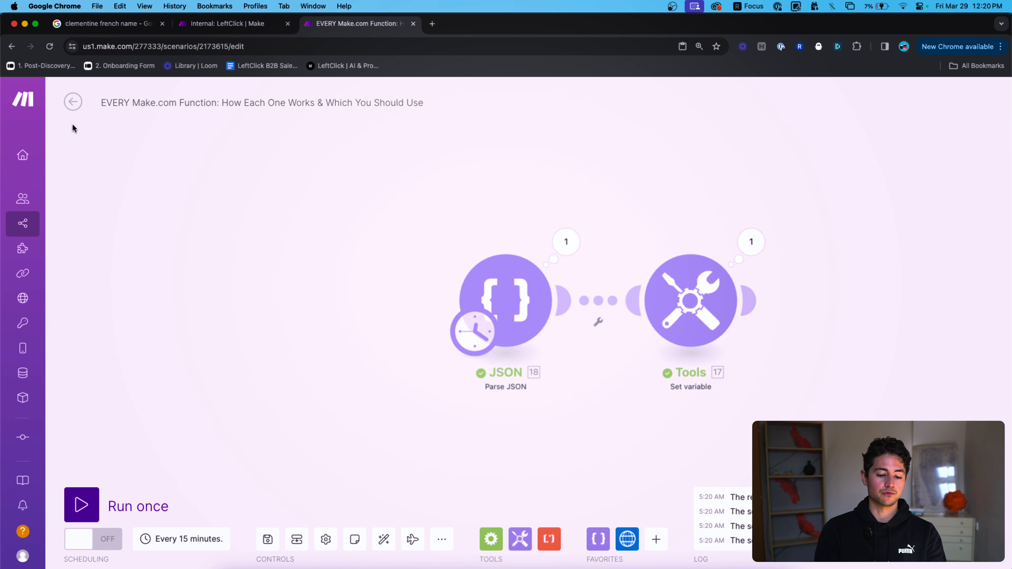
Save the scenario changes and open the two latest runs' details from History in new tabs.
{"action": "left_click", "coordinate": [73, 101]}
{"action": "left_click", "coordinate": [597, 186]}
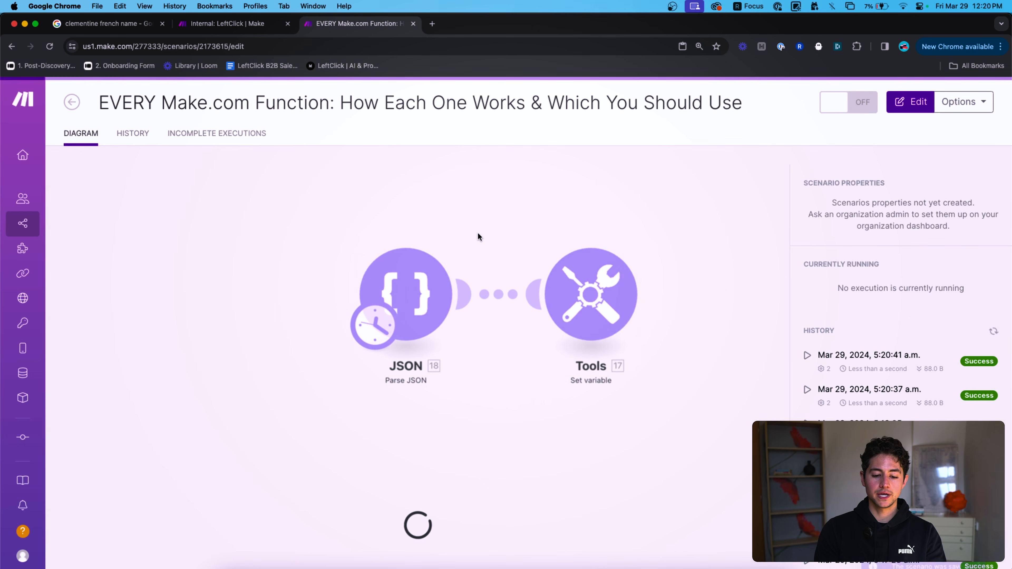
{"action": "left_click", "coordinate": [145, 134]}
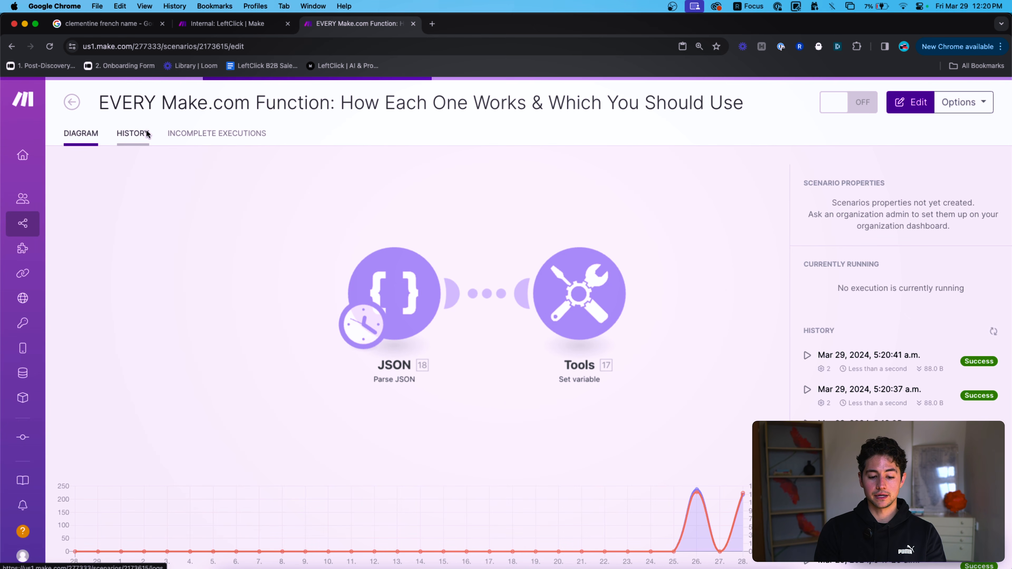
{"action": "left_click", "coordinate": [975, 205], "text": "super"}
{"action": "left_click", "coordinate": [976, 234], "text": "super"}
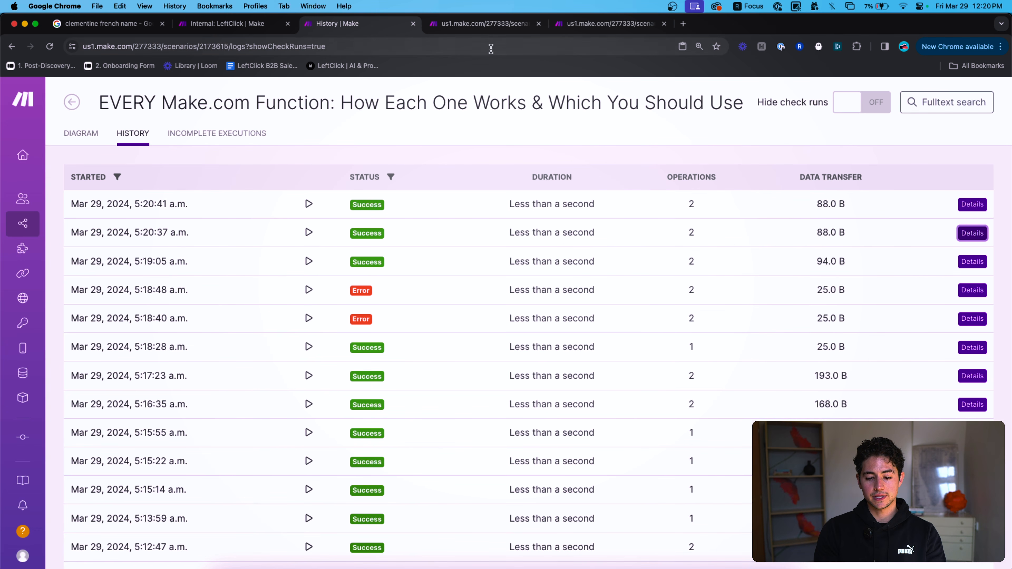
Compare the run IDs in each details tab's address with the playground output.
{"action": "key", "text": "ctrl+Tab"}
{"action": "double_click", "coordinate": [281, 47]}
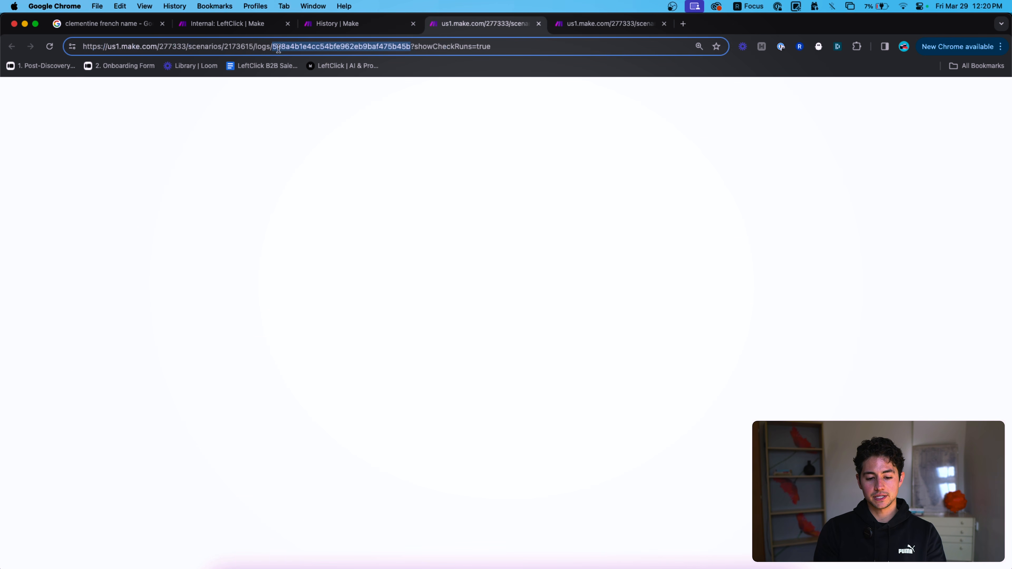
{"action": "key", "text": "ctrl+Tab"}
{"action": "double_click", "coordinate": [285, 46]}
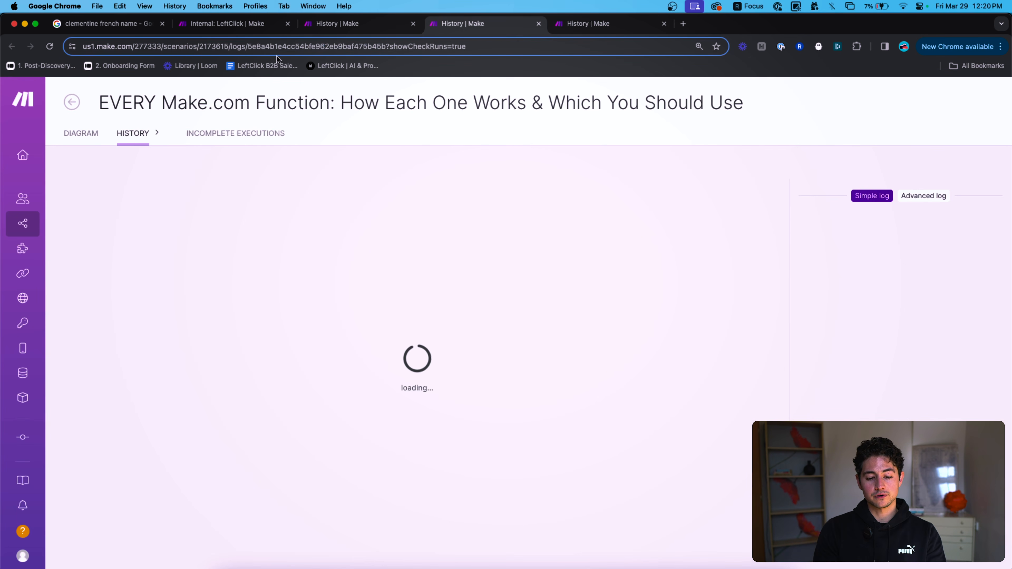
{"action": "key", "text": "ctrl+shift+Tab"}
{"action": "double_click", "coordinate": [274, 46]}
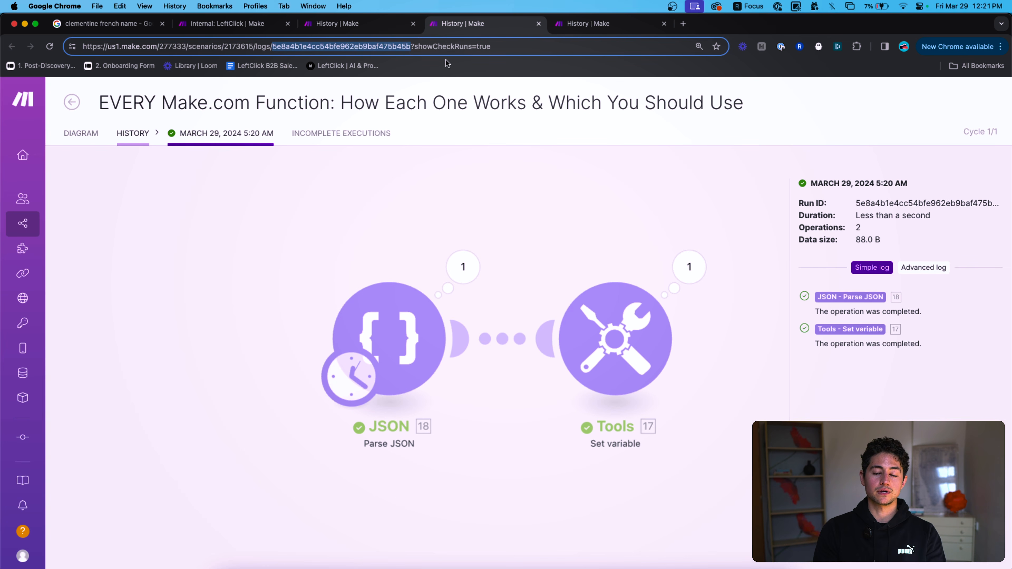
Close the extra run-details tabs and return to the scenario diagram.
{"action": "key", "text": "super+w"}
{"action": "key", "text": "super+w"}
{"action": "key", "text": "ctrl+shift+Tab"}
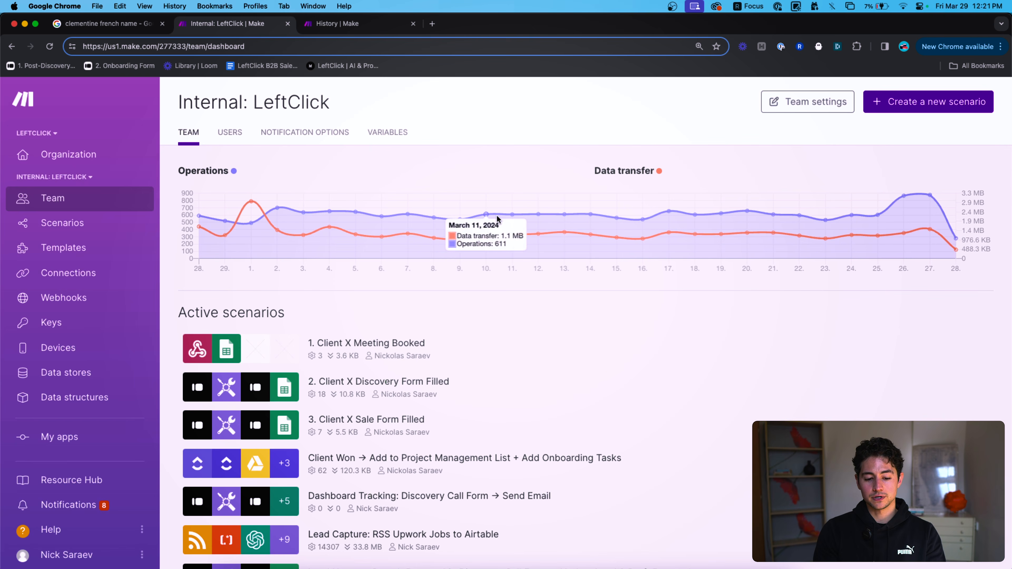
{"action": "key", "text": "ctrl+Tab"}
{"action": "left_click", "coordinate": [80, 133]}
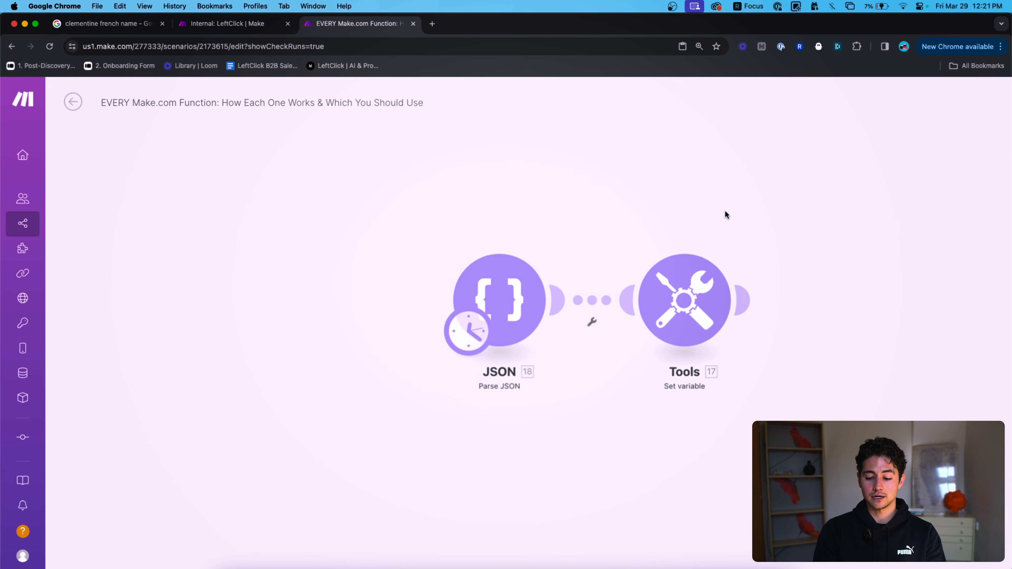
Paste the scenario's web address into the playground value and append logs/.
{"action": "left_click", "coordinate": [538, 294]}
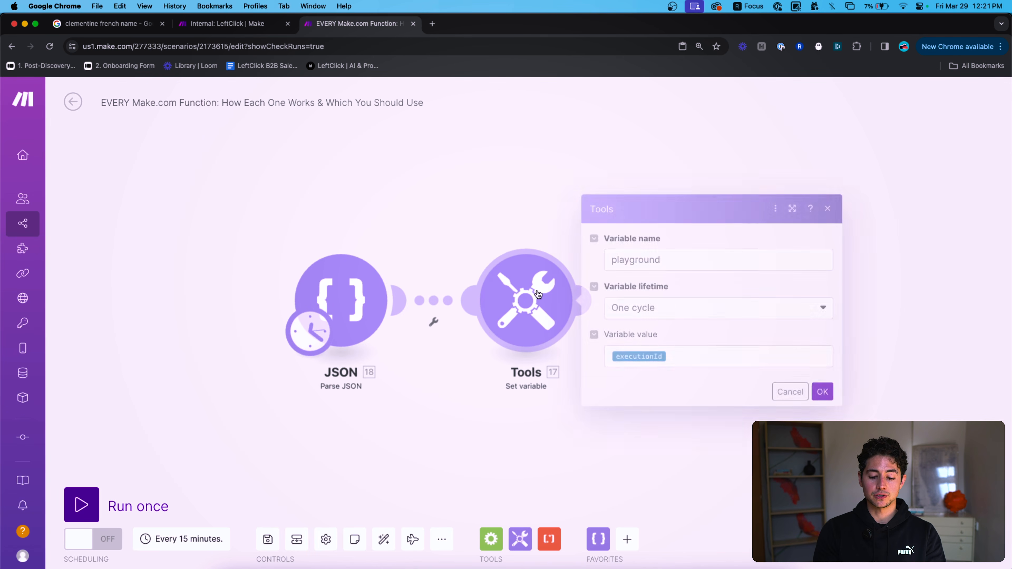
{"action": "left_click", "coordinate": [721, 357]}
{"action": "type", "text": "https://"}
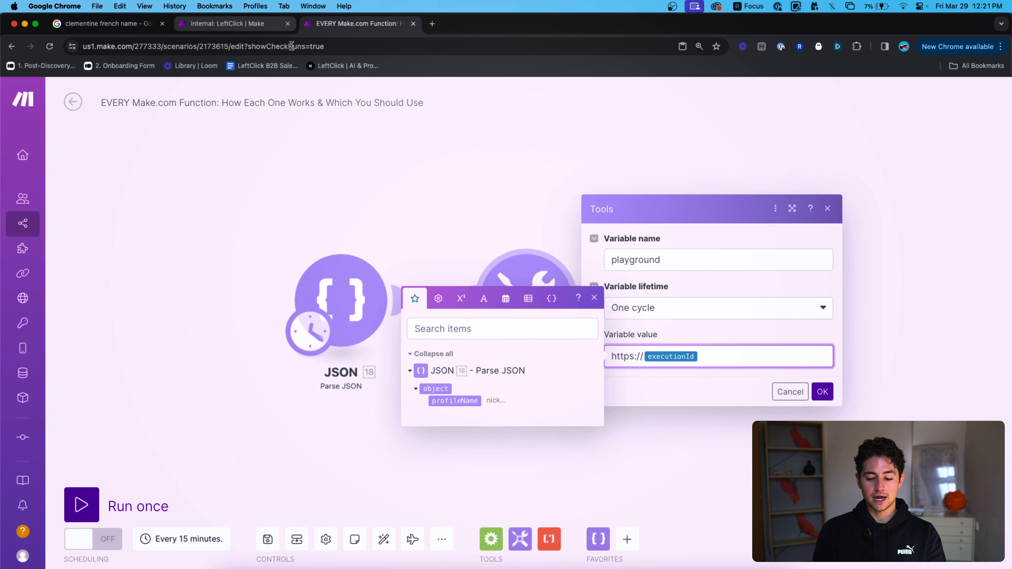
{"action": "key", "text": "super+shift+Left"}
{"action": "key", "text": "BackSpace"}
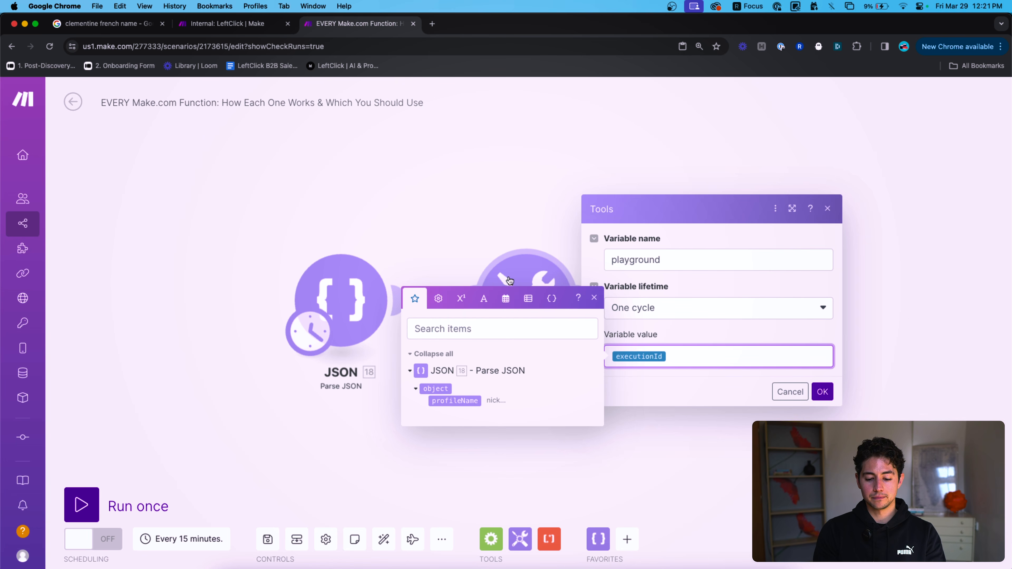
{"action": "type", "text": "https://"}
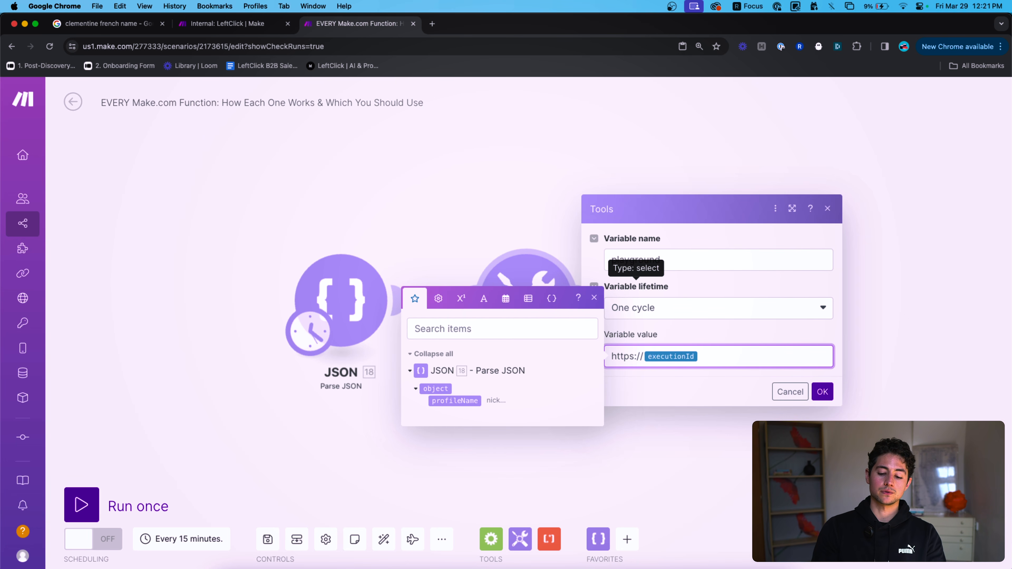
{"action": "type", "text": "us"}
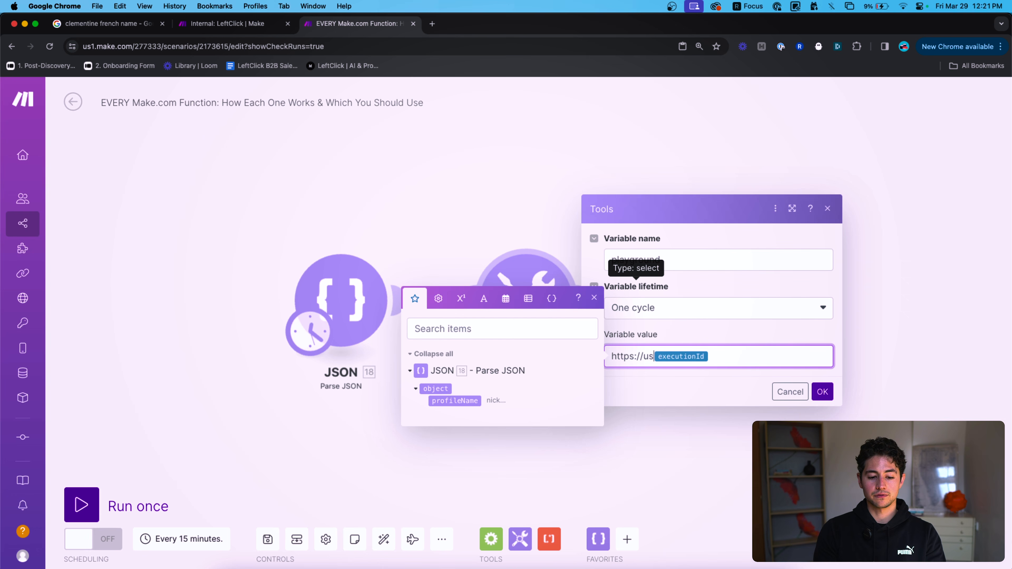
{"action": "left_click", "coordinate": [246, 53]}
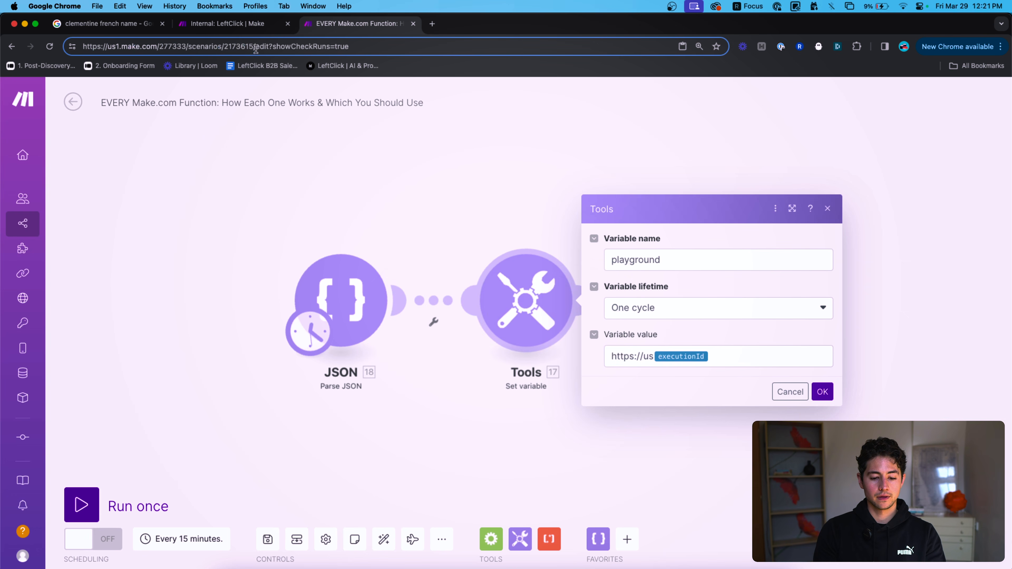
{"action": "left_click_drag", "start_coordinate": [256, 48], "coordinate": [5, 34]}
{"action": "key", "text": "super+c"}
{"action": "left_click", "coordinate": [651, 356]}
{"action": "key", "text": "shift+super+Left"}
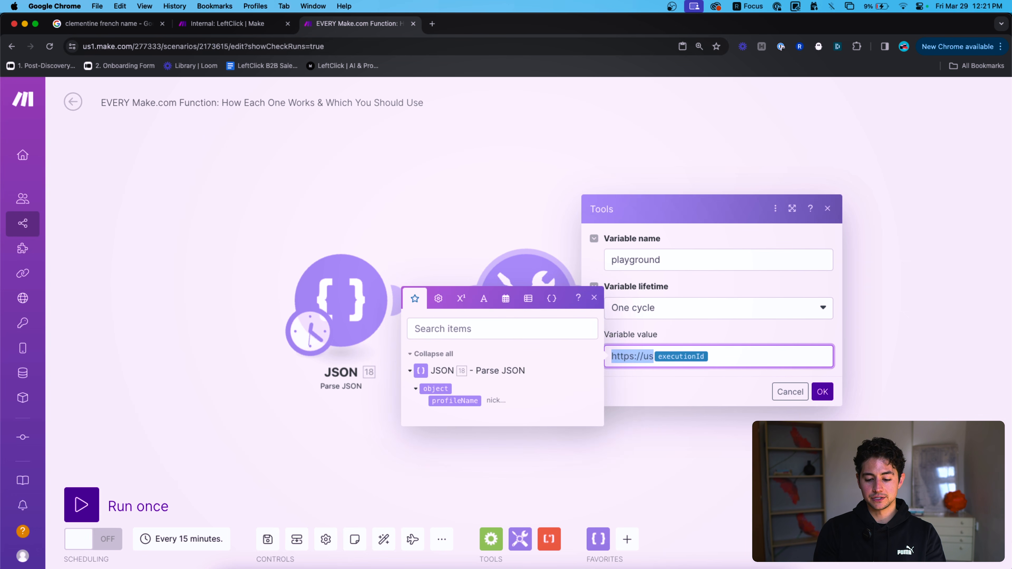
{"action": "key", "text": "super+v"}
{"action": "type", "text": "logs/"}
Wrap the log address in an <a href="…"> link around executionId, then clear the value.
{"action": "left_click", "coordinate": [785, 367]}
{"action": "key", "text": "super+a"}
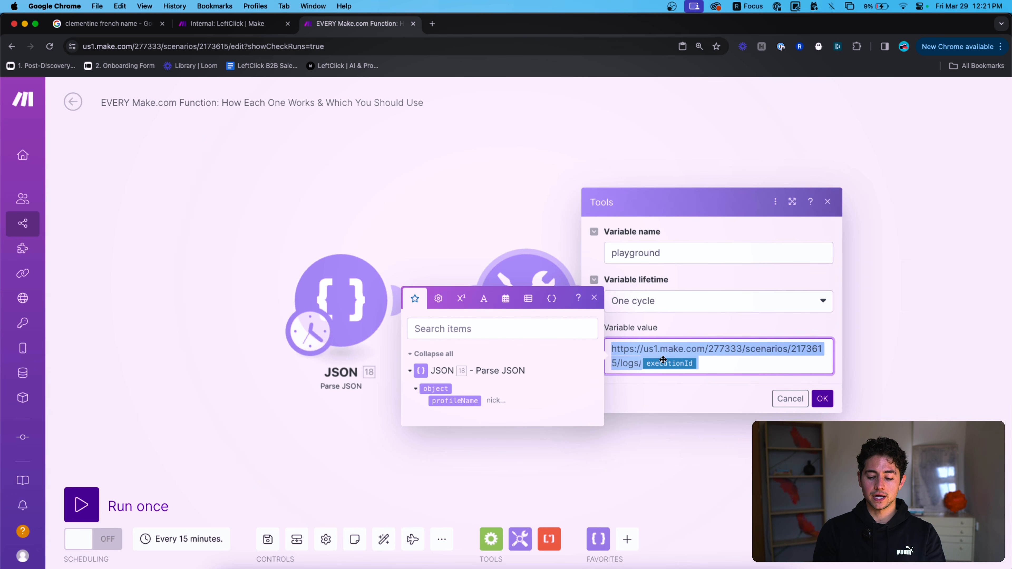
{"action": "left_click", "coordinate": [661, 353]}
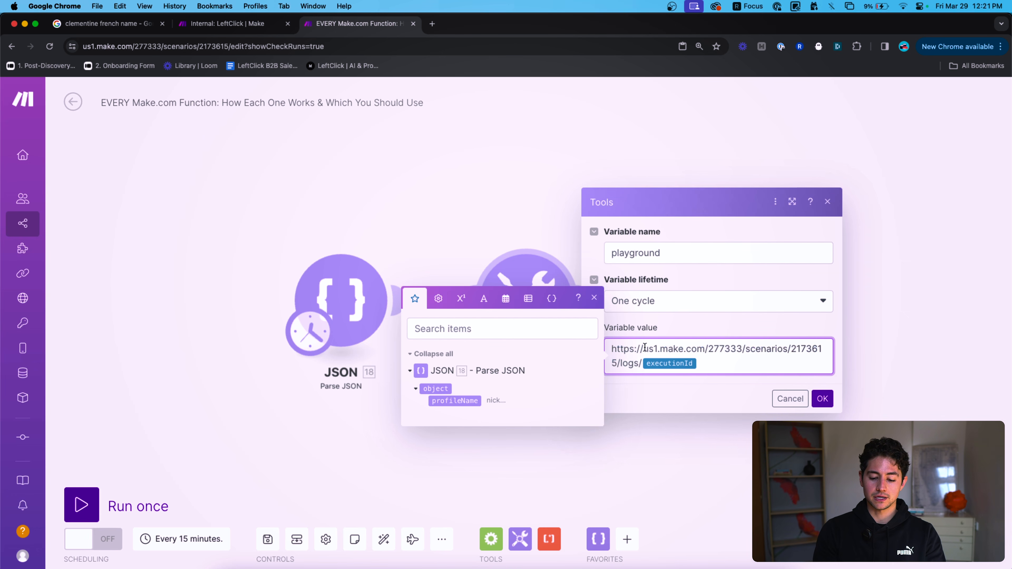
{"action": "left_click_drag", "start_coordinate": [643, 349], "coordinate": [696, 348]}
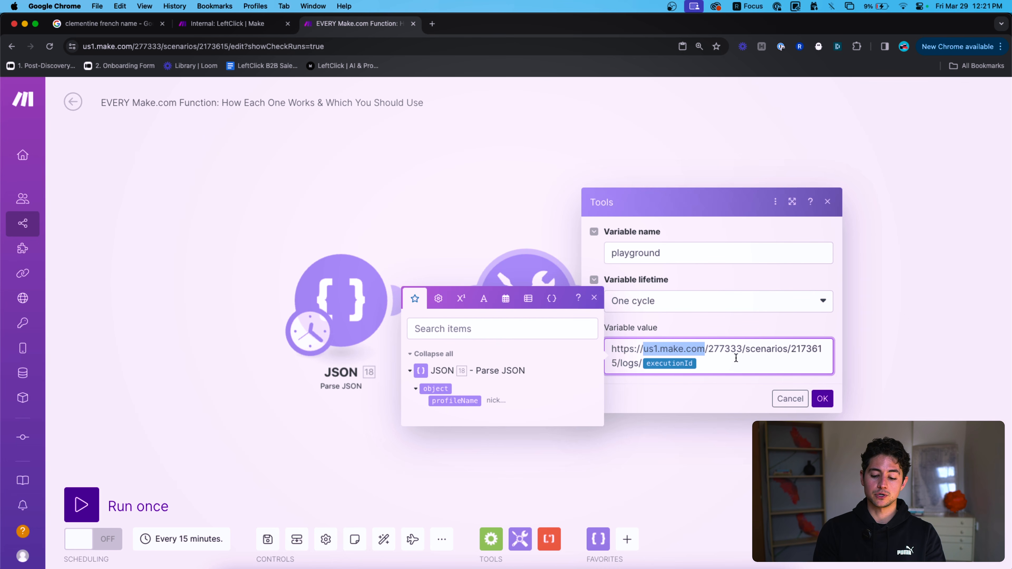
{"action": "double_click", "coordinate": [715, 351]}
{"action": "double_click", "coordinate": [758, 351]}
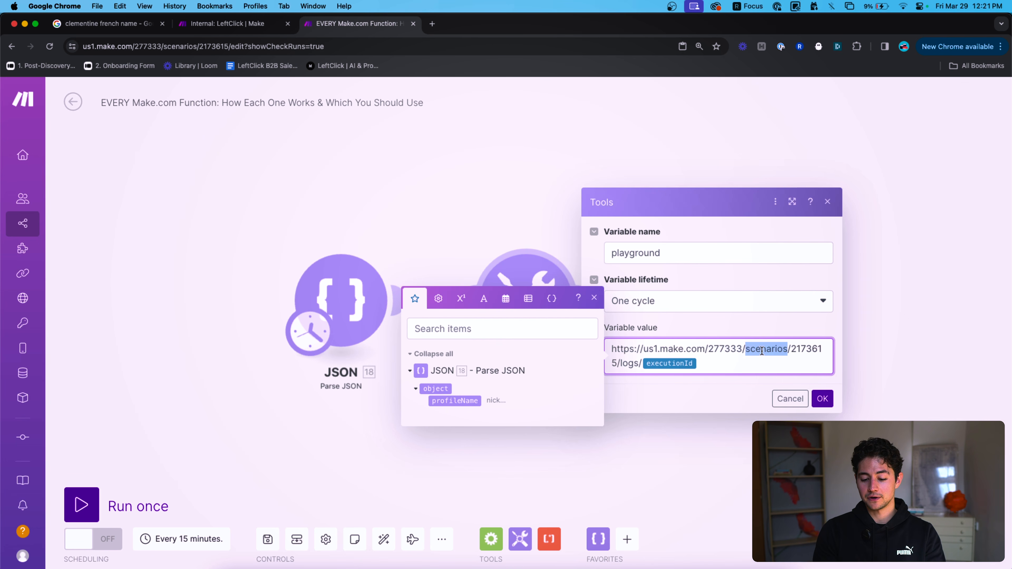
{"action": "double_click", "coordinate": [805, 352]}
{"action": "double_click", "coordinate": [628, 364]}
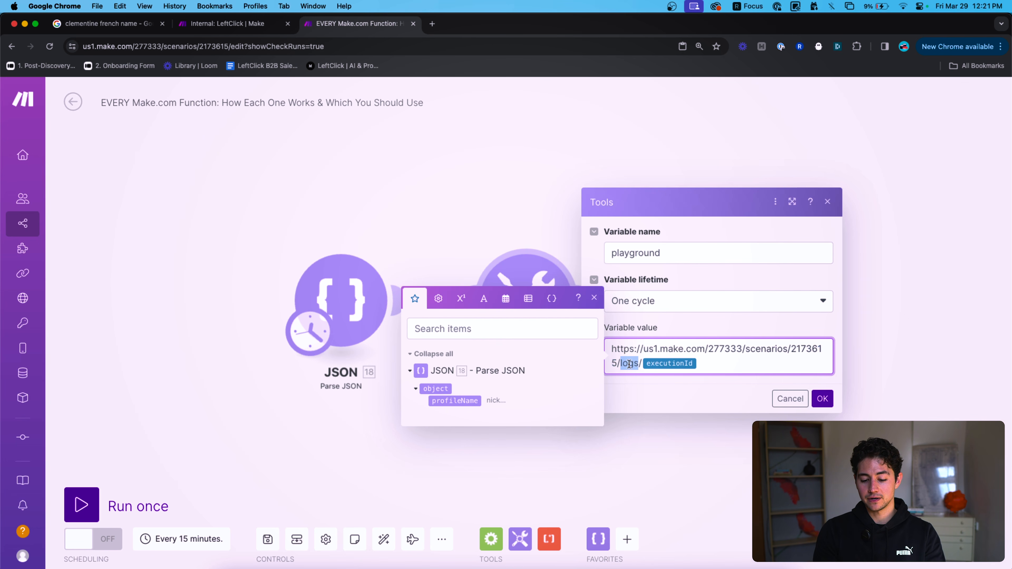
{"action": "left_click", "coordinate": [727, 365]}
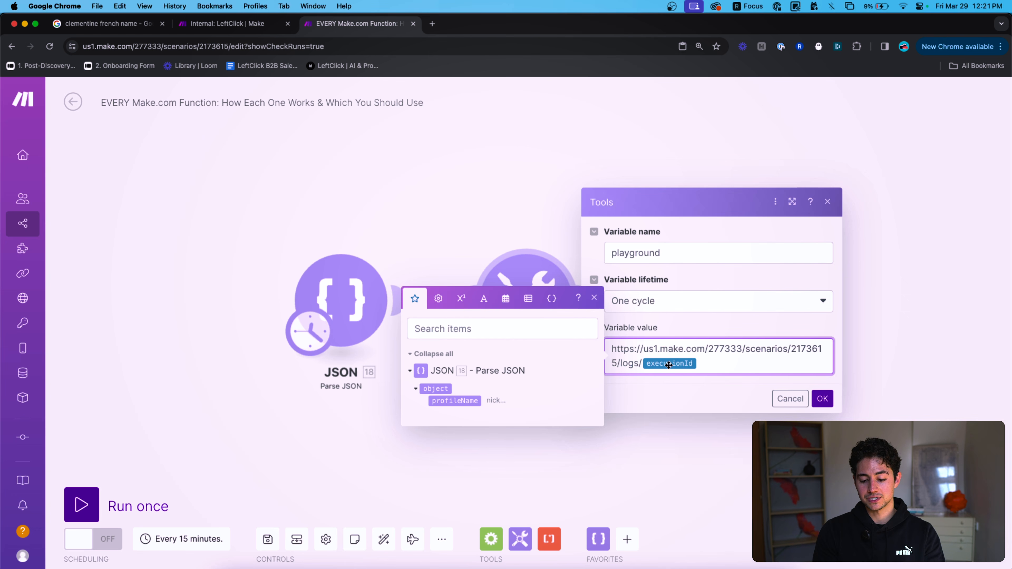
{"action": "type", "text": "<a href=\""}
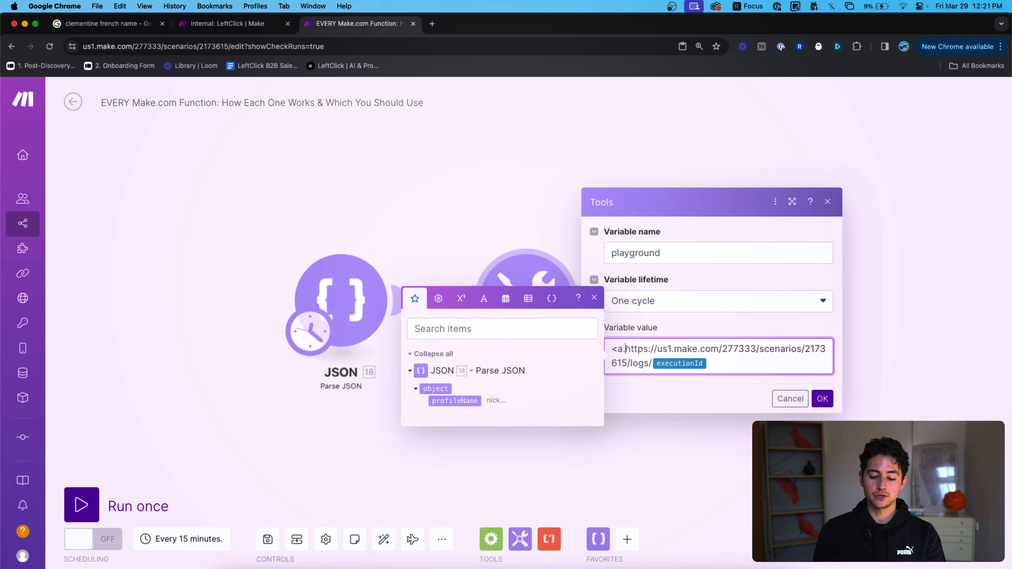
{"action": "left_click", "coordinate": [740, 363]}
{"action": "type", "text": "\""}
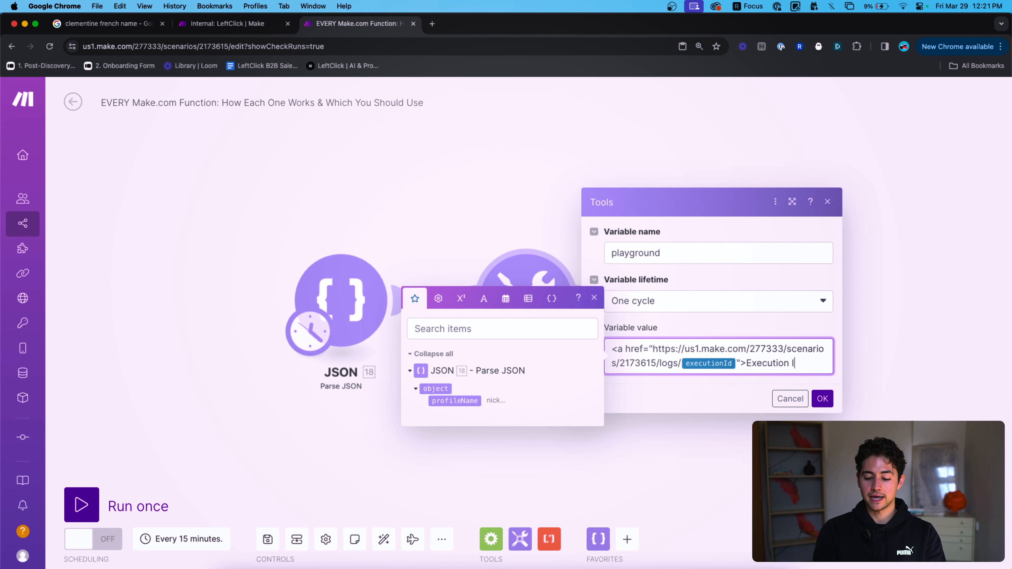
{"action": "key", "text": "super+a"}
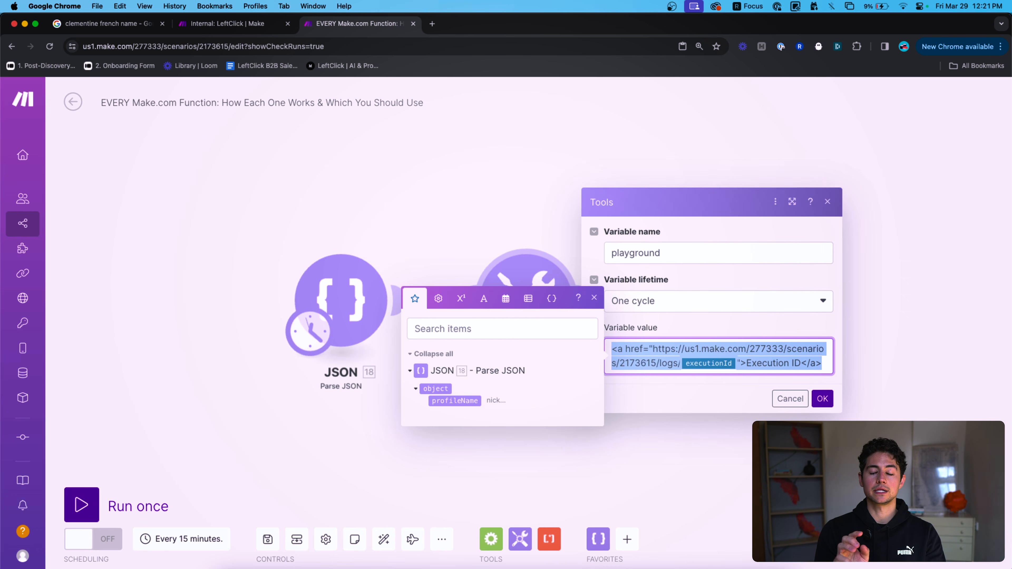
{"action": "key", "text": "BackSpace"}
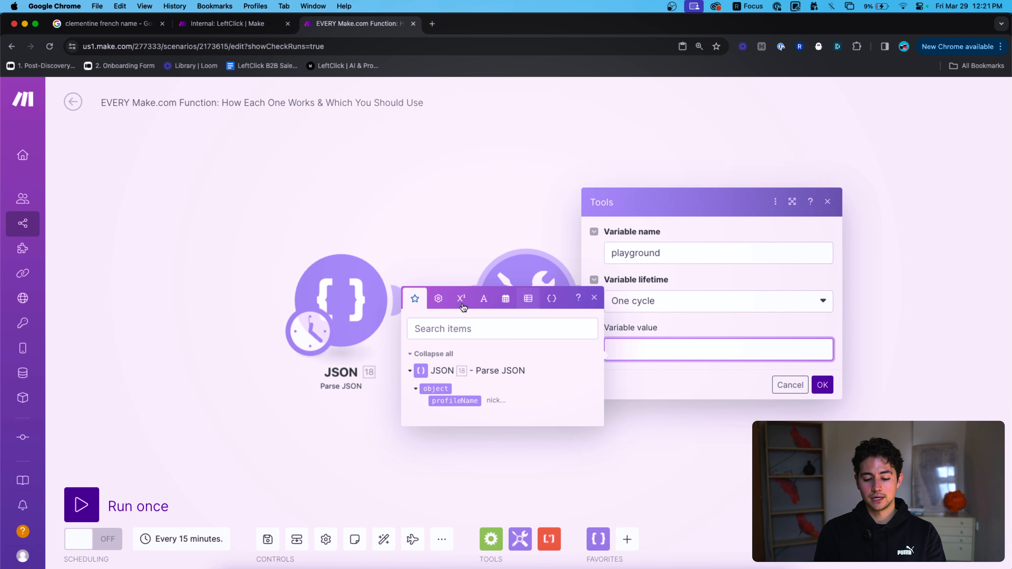
Insert the ( ) grouping function from the general functions into the value.
{"action": "left_click", "coordinate": [438, 299]}
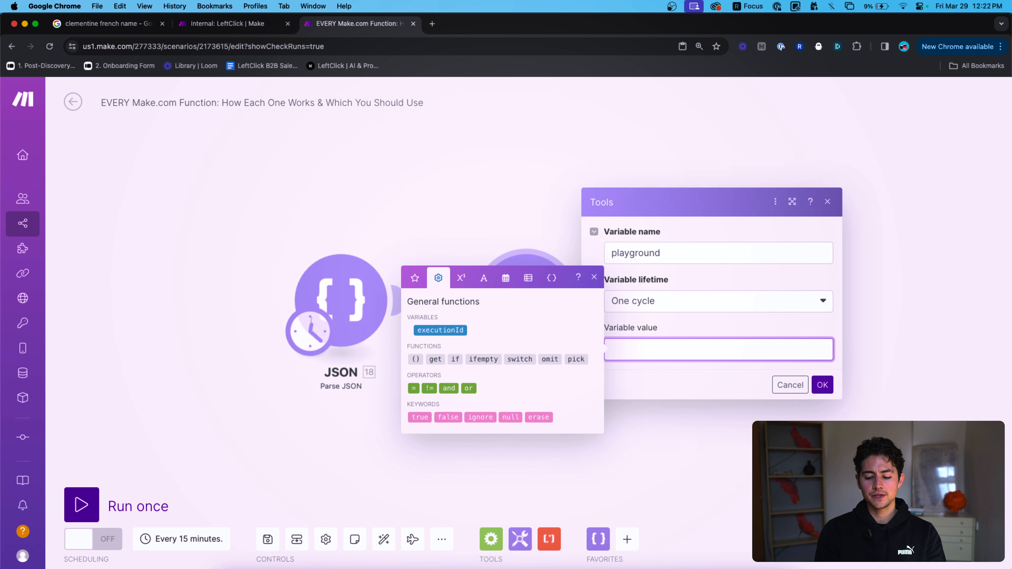
{"action": "type", "text": "{{()}}"}
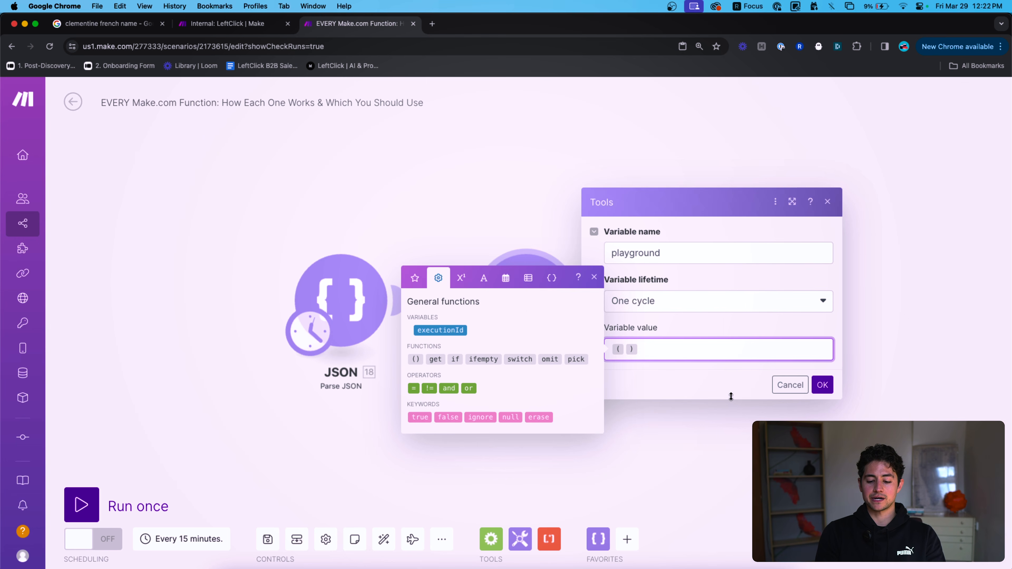
{"action": "left_click_drag", "start_coordinate": [642, 349], "coordinate": [610, 350]}
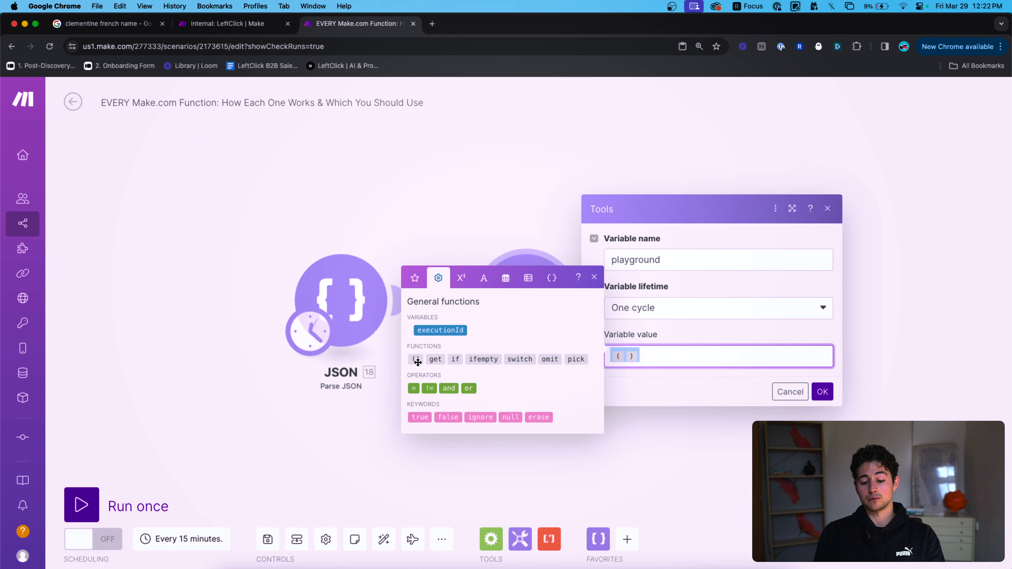
{"action": "mouse_move", "coordinate": [417, 362]}
{"action": "left_click", "coordinate": [612, 356]}
Try 5+2*3 inside the parentheses, remove the parentheses, then clear the expression.
{"action": "left_click", "coordinate": [624, 356]}
{"action": "type", "text": "5+2"}
{"action": "key", "text": "Right"}
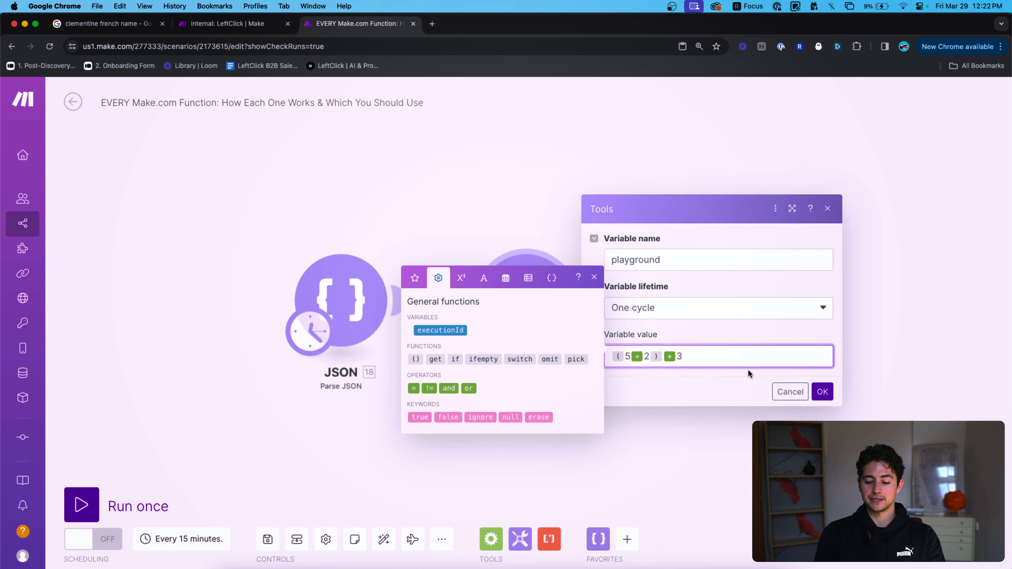
{"action": "key", "text": "Left"}
{"action": "key", "text": "Left"}
{"action": "key", "text": "BackSpace"}
{"action": "key", "text": "super+a"}
{"action": "key", "text": "Left"}
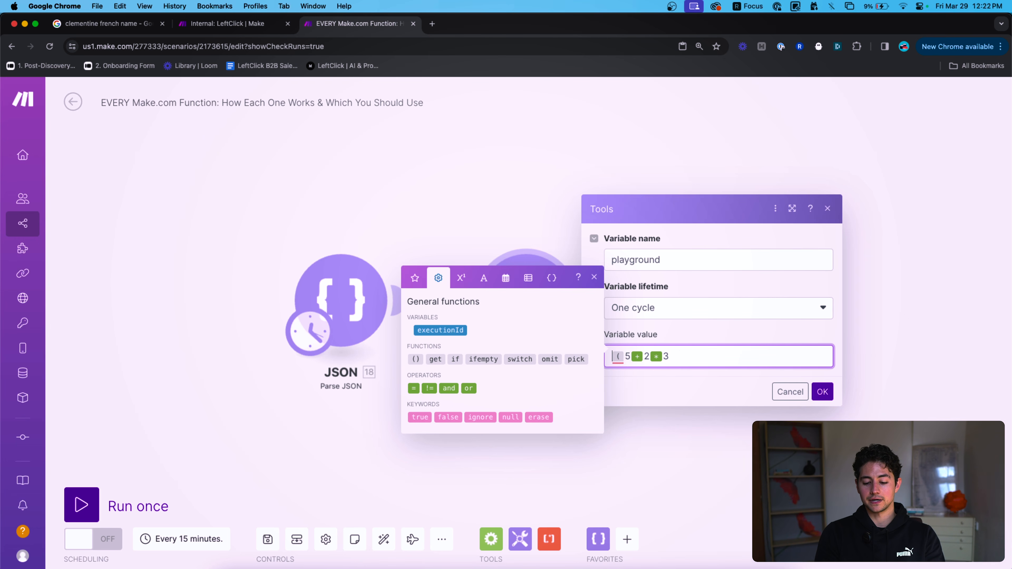
{"action": "left_click", "coordinate": [689, 363]}
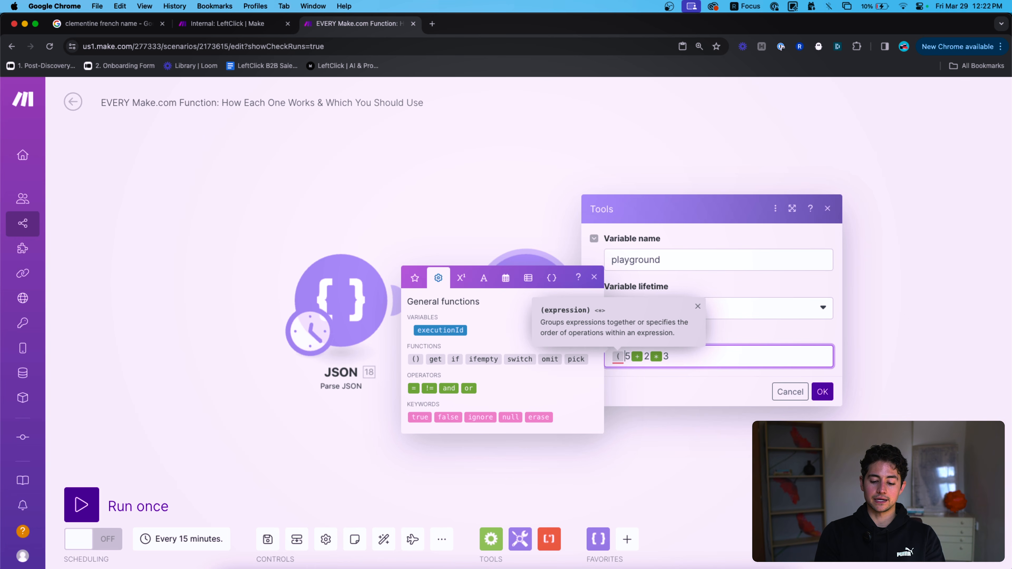
{"action": "key", "text": "BackSpace"}
{"action": "key", "text": "super+a"}
{"action": "key", "text": "BackSpace"}
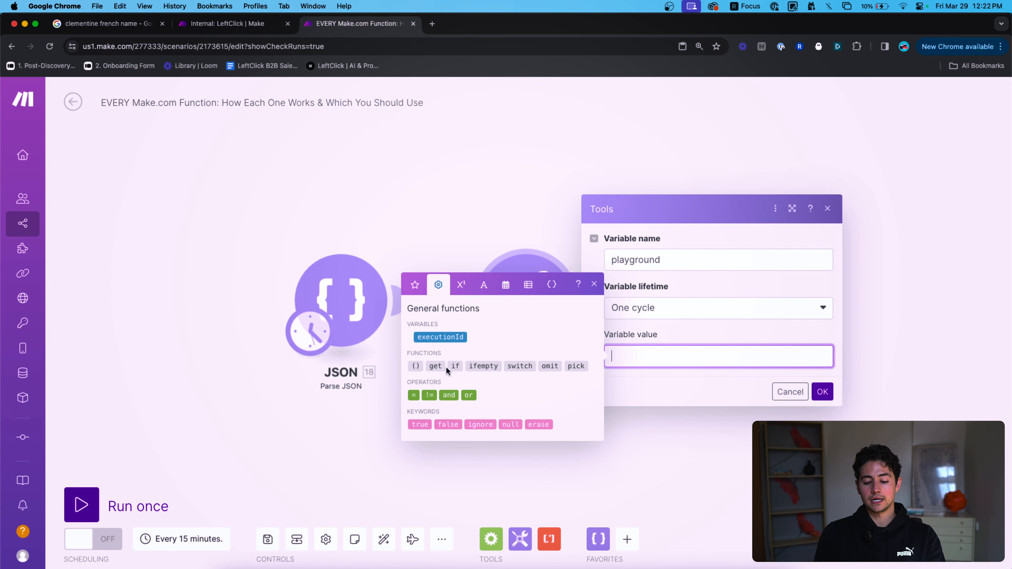
{"action": "left_click", "coordinate": [435, 366]}
{"action": "type", "text": "split( "}
{"action": "type", "text": "https ; ;"}
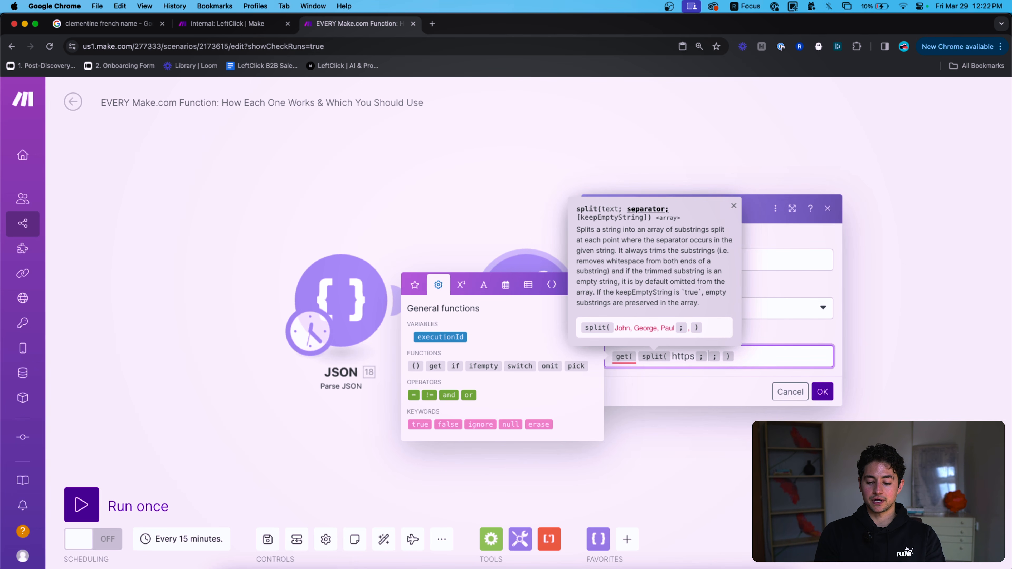
{"action": "key", "text": "BackSpace"}
{"action": "type", "text": "://google.com"}
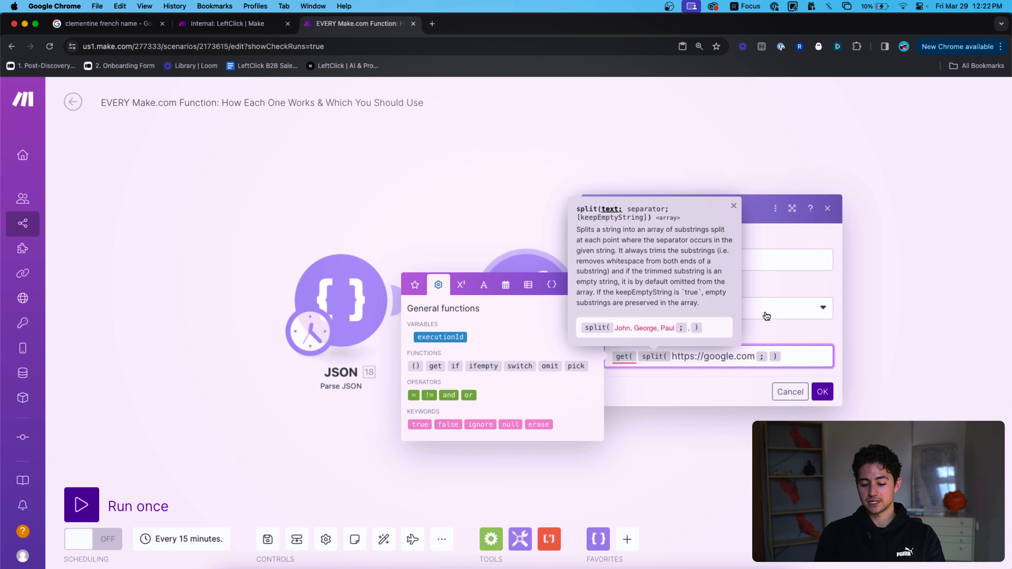
{"action": "left_click_drag", "start_coordinate": [707, 357], "coordinate": [743, 356]}
{"action": "left_click", "coordinate": [751, 359]}
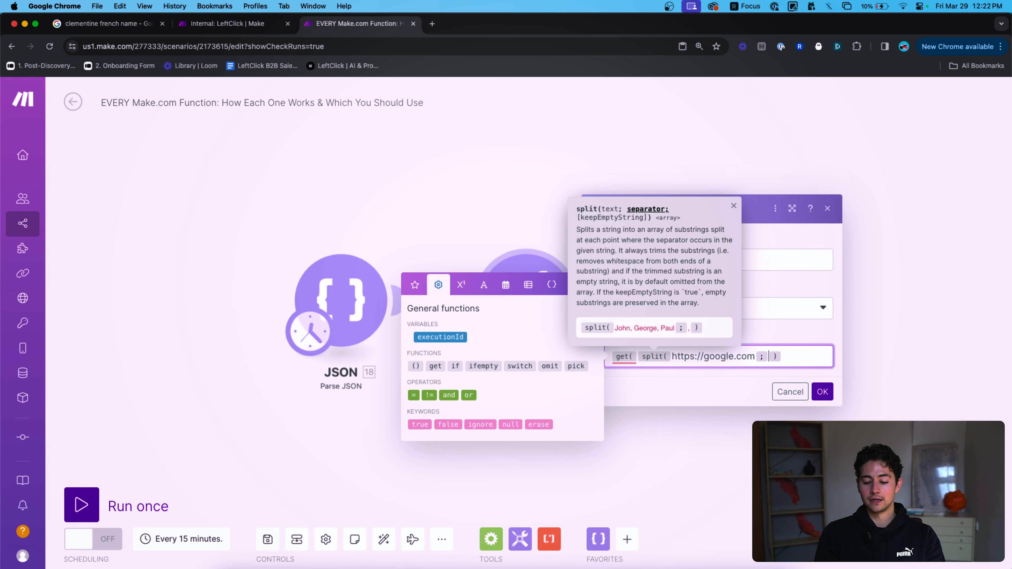
{"action": "key", "text": "Right"}
{"action": "type", "text": "//"}
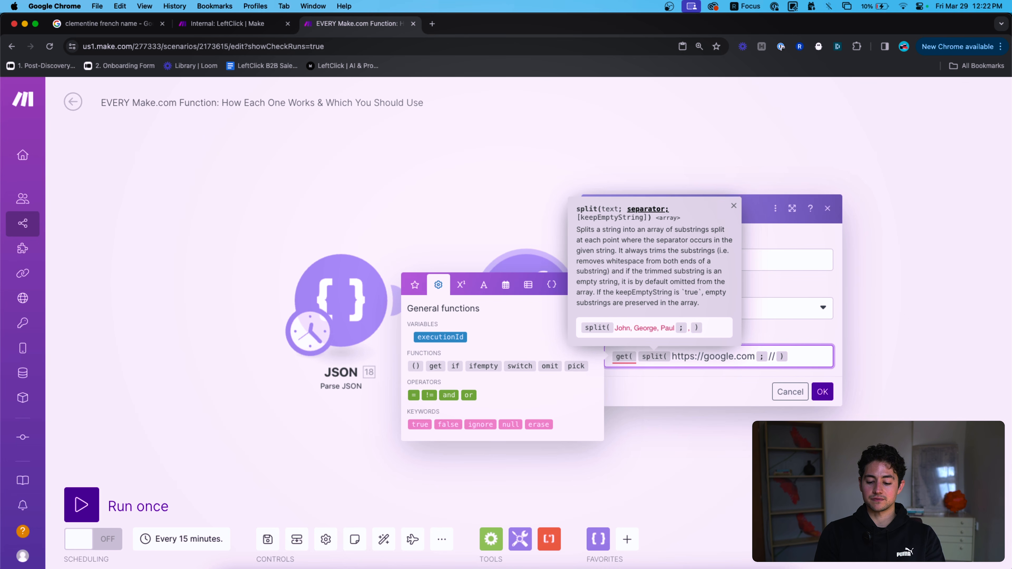
{"action": "key", "text": "Right"}
{"action": "type", "text": ") "}
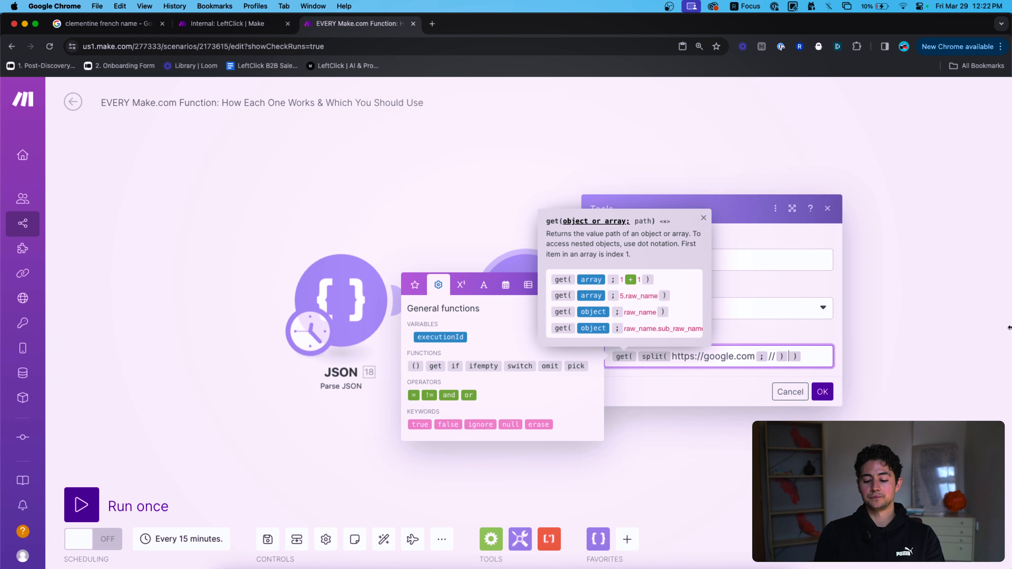
{"action": "type", "text": "; 2"}
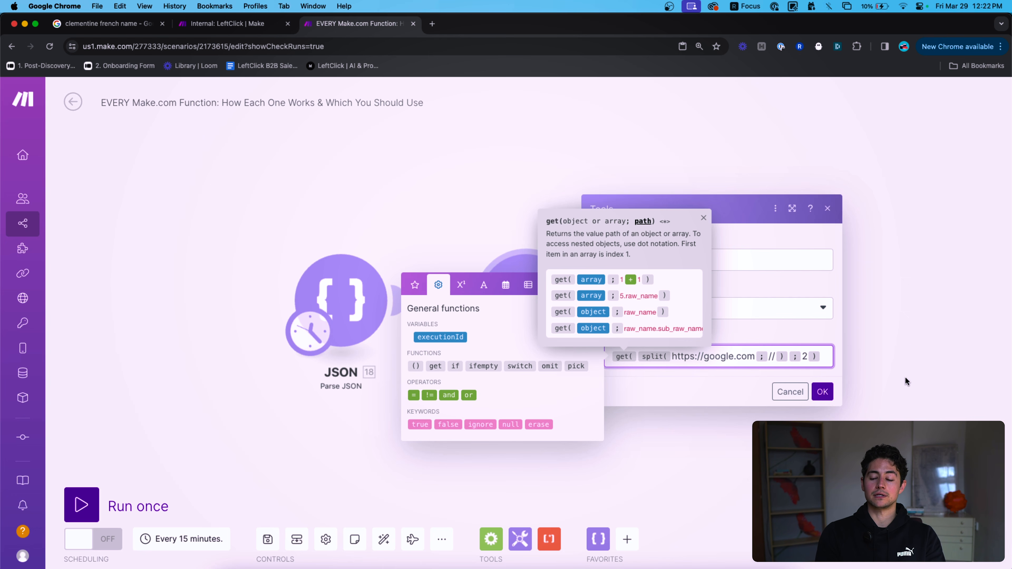
{"action": "left_click", "coordinate": [835, 404]}
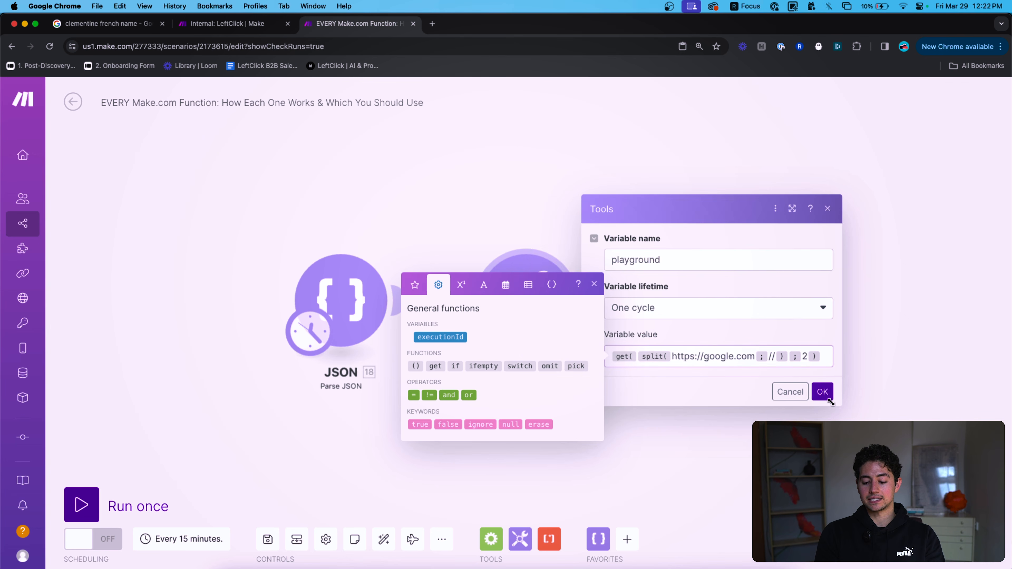
{"action": "left_click", "coordinate": [822, 358]}
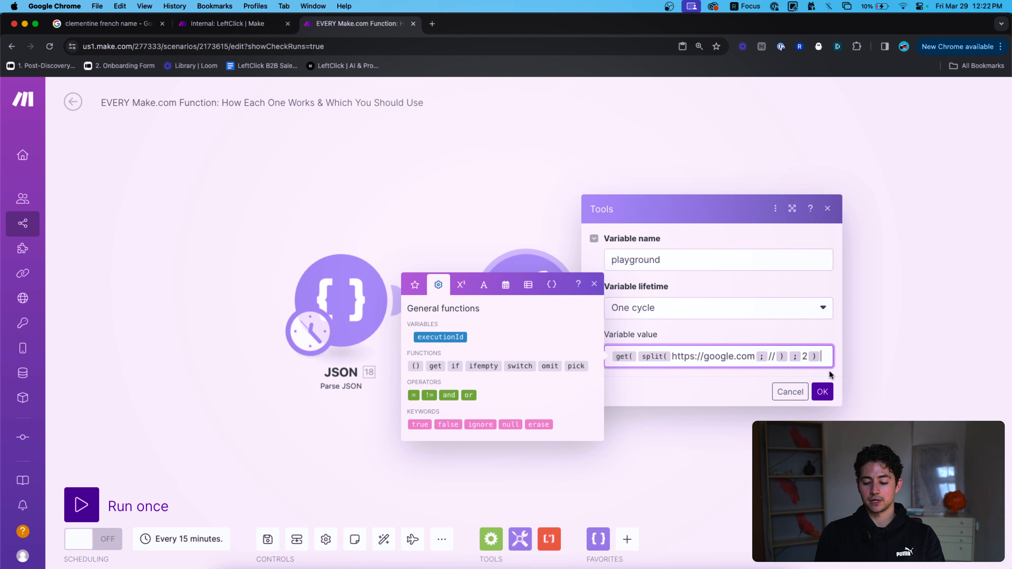
Save and run the scenario, change the item index, and run again to compare outputs.
{"action": "left_click", "coordinate": [822, 391]}
{"action": "left_click", "coordinate": [170, 506]}
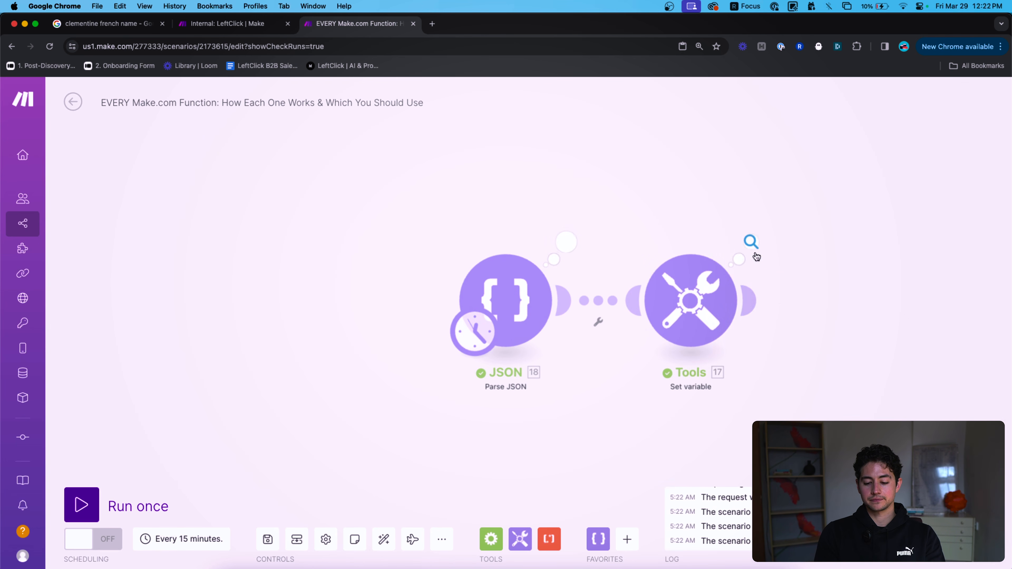
{"action": "left_click", "coordinate": [756, 255]}
{"action": "double_click", "coordinate": [840, 302]}
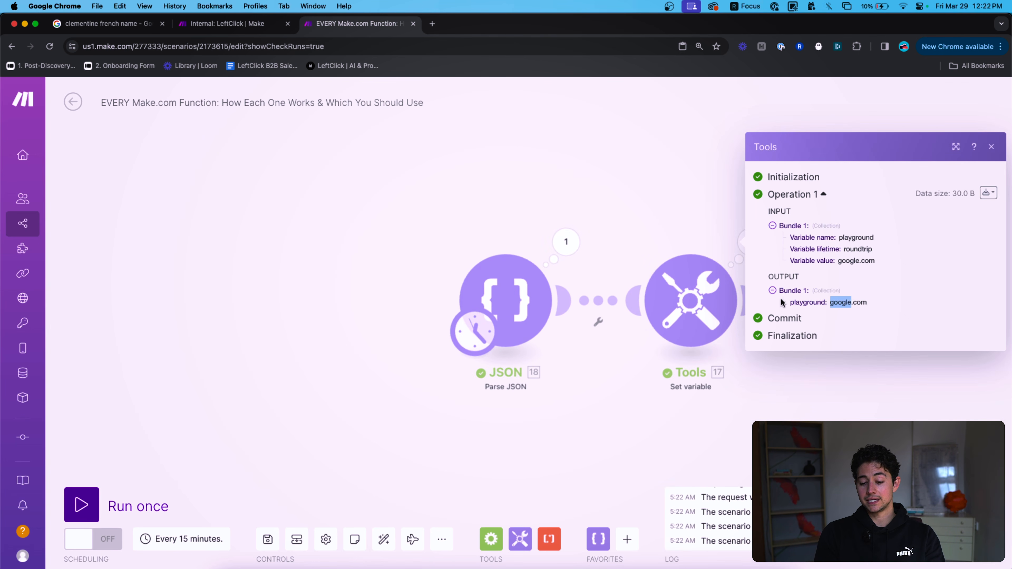
{"action": "left_click", "coordinate": [703, 302]}
{"action": "left_click", "coordinate": [968, 356]}
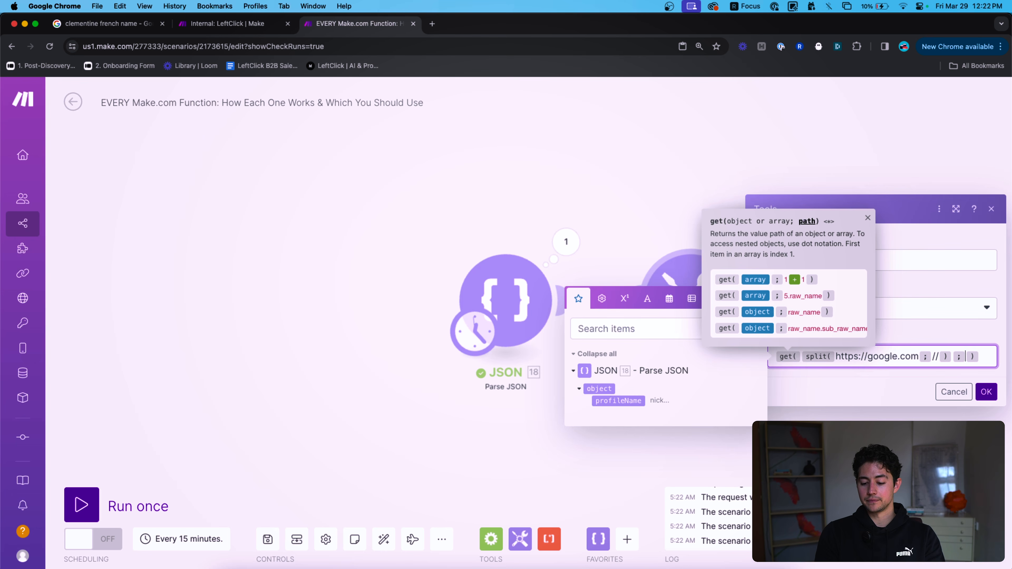
{"action": "left_click", "coordinate": [986, 391]}
{"action": "left_click", "coordinate": [169, 506]}
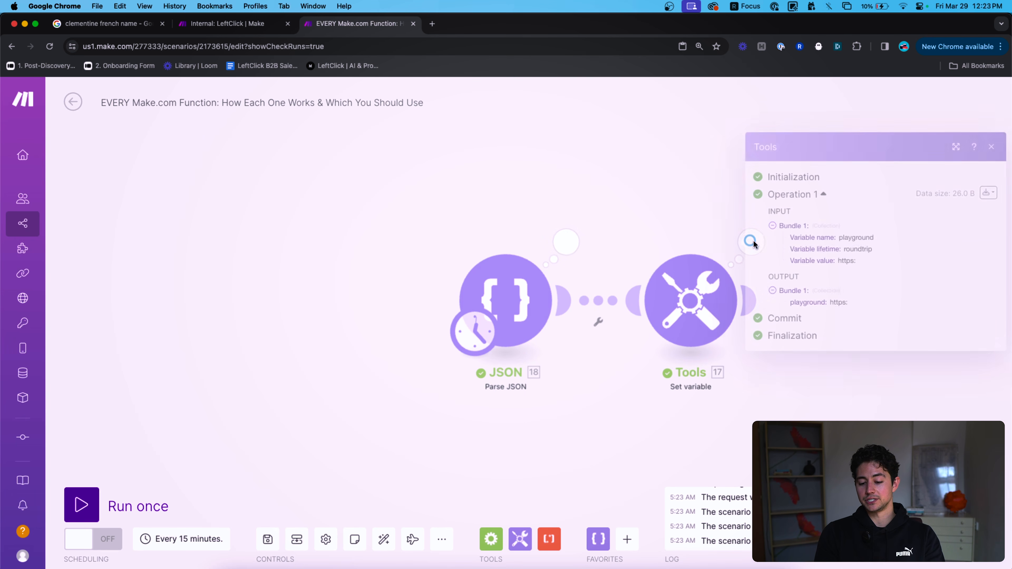
{"action": "left_click", "coordinate": [664, 227]}
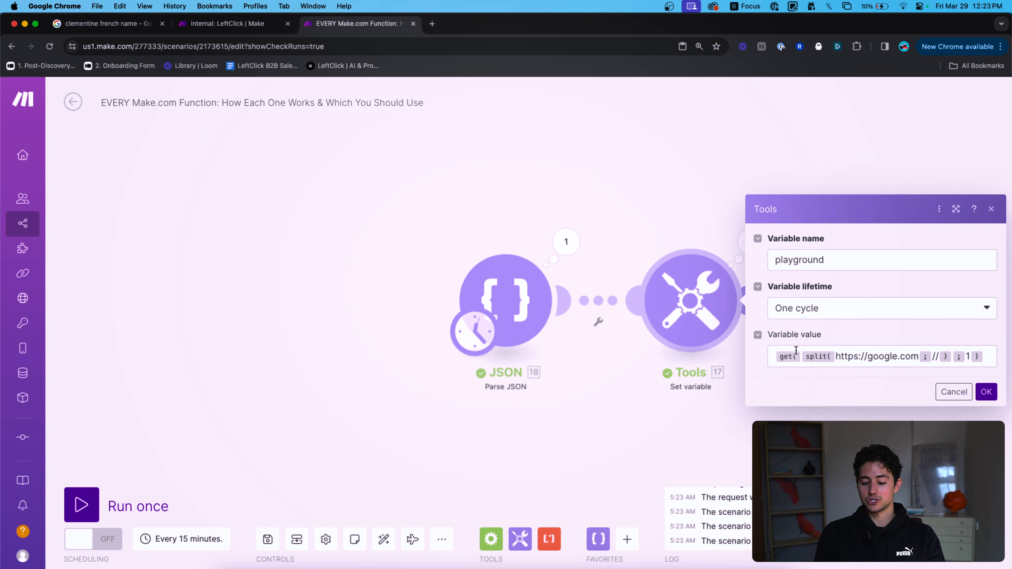
{"action": "left_click", "coordinate": [848, 355]}
{"action": "key", "text": "Left"}
{"action": "key", "text": "BackSpace"}
{"action": "key", "text": "super+a"}
{"action": "key", "text": "Right"}
{"action": "key", "text": "BackSpace"}
{"action": "key", "text": "BackSpace"}
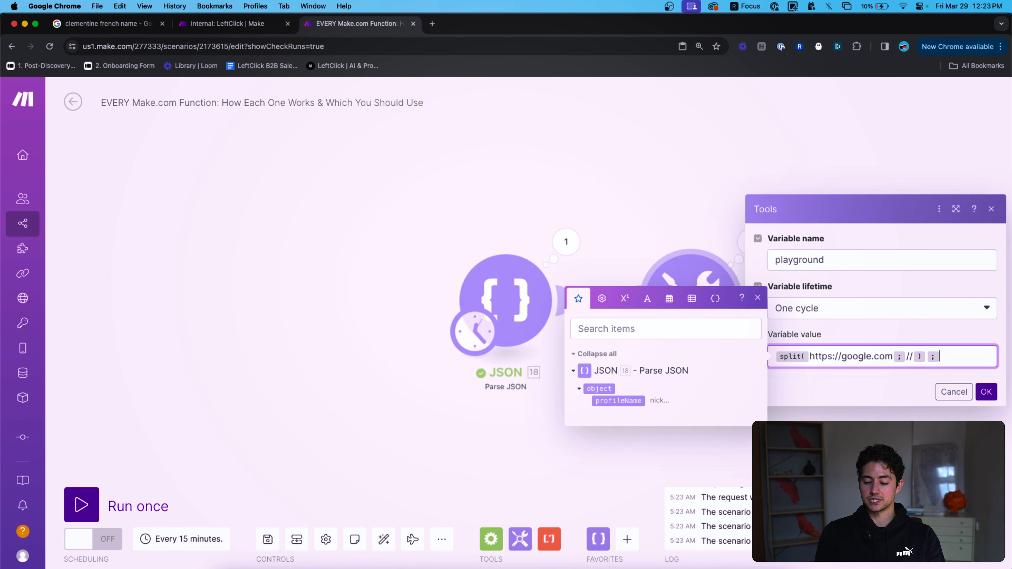
{"action": "left_click", "coordinate": [986, 392]}
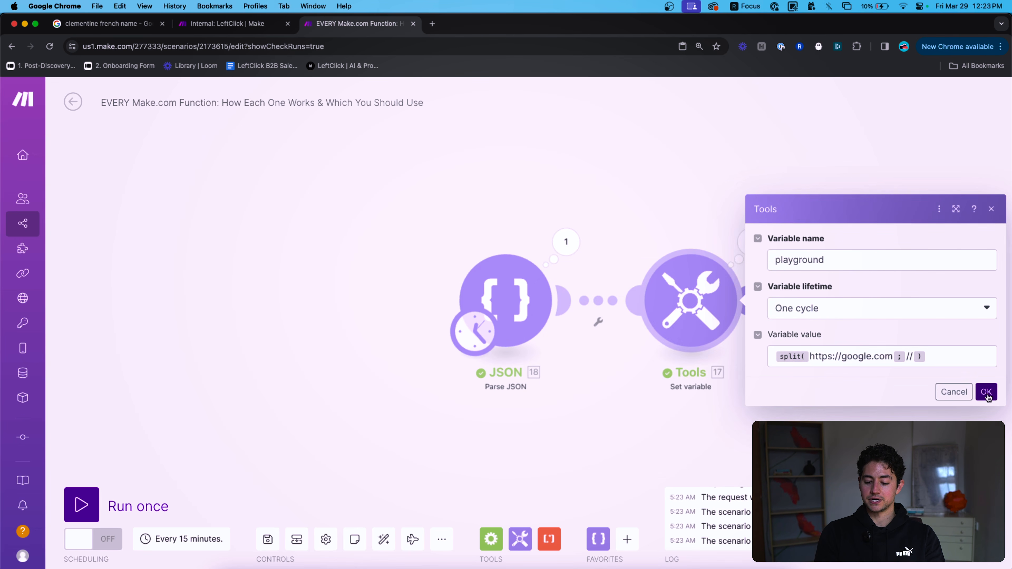
{"action": "right_click", "coordinate": [711, 325]}
{"action": "left_click", "coordinate": [729, 352]}
{"action": "left_click", "coordinate": [752, 245]}
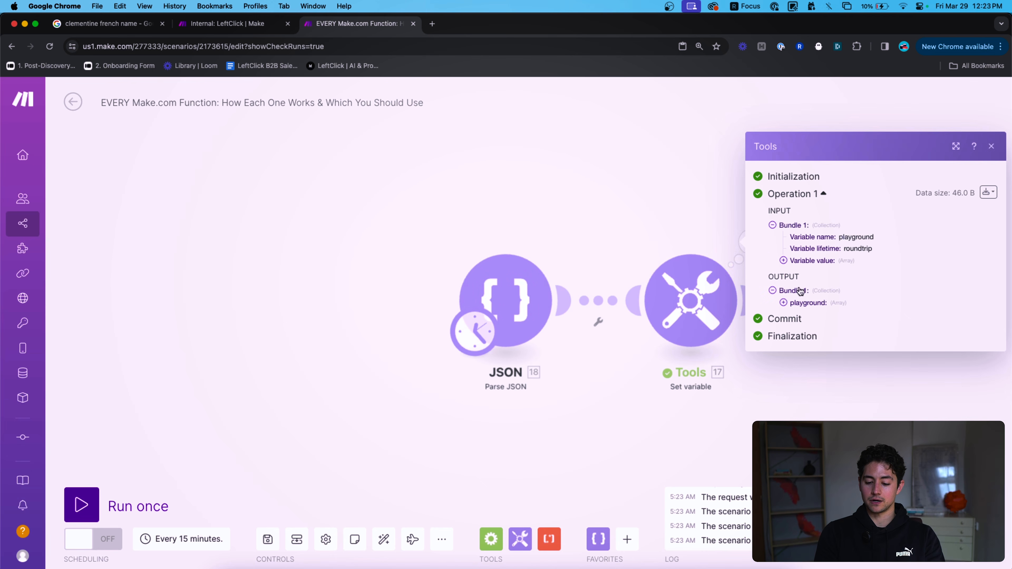
{"action": "left_click", "coordinate": [814, 298]}
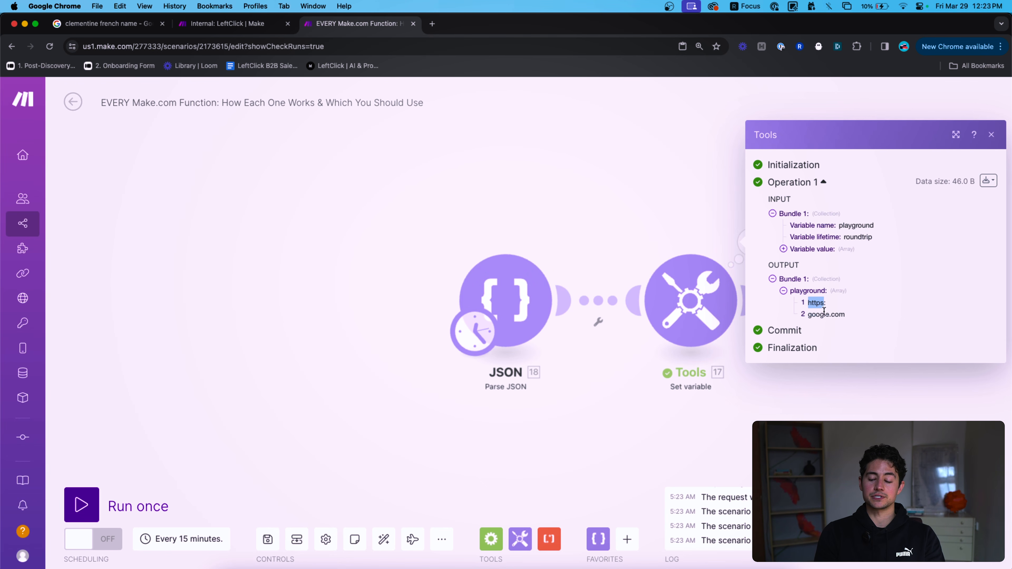
Wrap the split expression in last() and save the Tools settings.
{"action": "left_click", "coordinate": [674, 219]}
{"action": "left_click", "coordinate": [700, 304]}
{"action": "left_click", "coordinate": [972, 361]}
{"action": "key", "text": "super+Left"}
{"action": "key", "text": "Right"}
{"action": "key", "text": "BackSpace"}
{"action": "type", "text": "first("}
{"action": "key", "text": "BackSpace"}
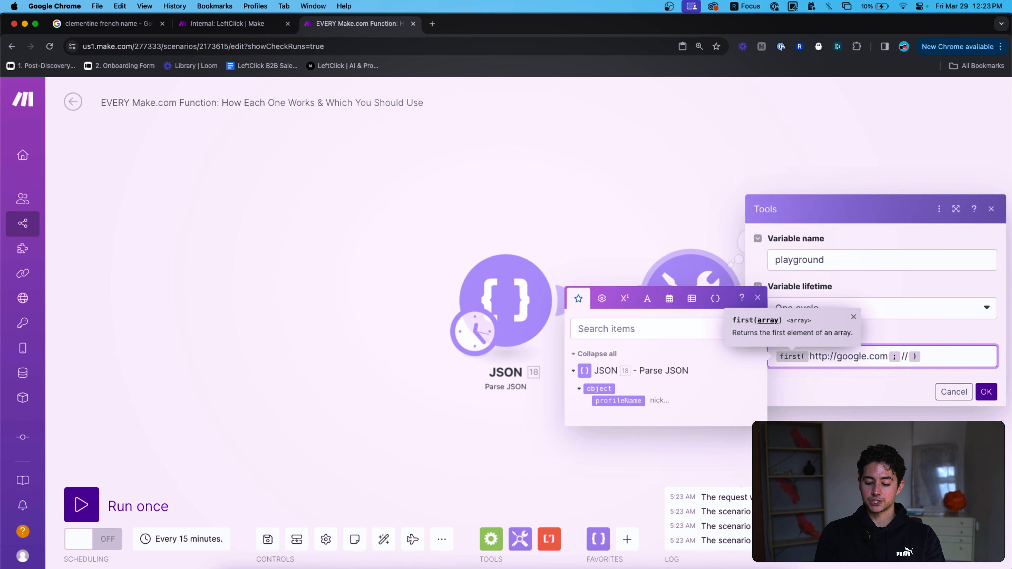
{"action": "key", "text": "BackSpace"}
{"action": "type", "text": "split("}
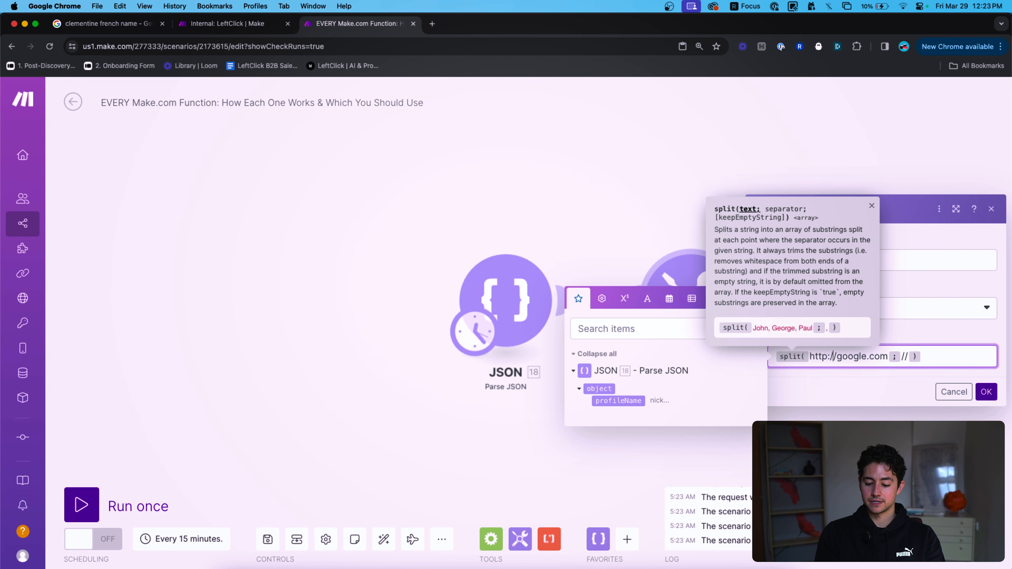
{"action": "key", "text": "Left"}
{"action": "type", "text": "s"}
{"action": "key", "text": "super+Left"}
{"action": "type", "text": "first("}
{"action": "key", "text": "BackSpace"}
{"action": "type", "text": "last("}
{"action": "key", "text": "super+Right"}
{"action": "type", "text": ")"}
{"action": "left_click", "coordinate": [981, 397]}
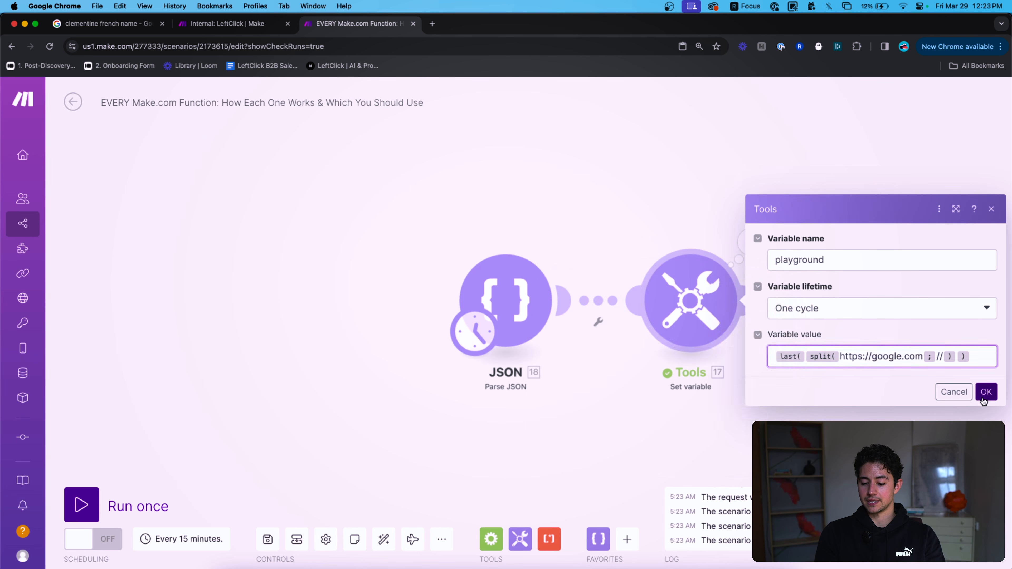
Run the scenario once, then swap last( for get( with an added ; index argument.
{"action": "left_click", "coordinate": [81, 504]}
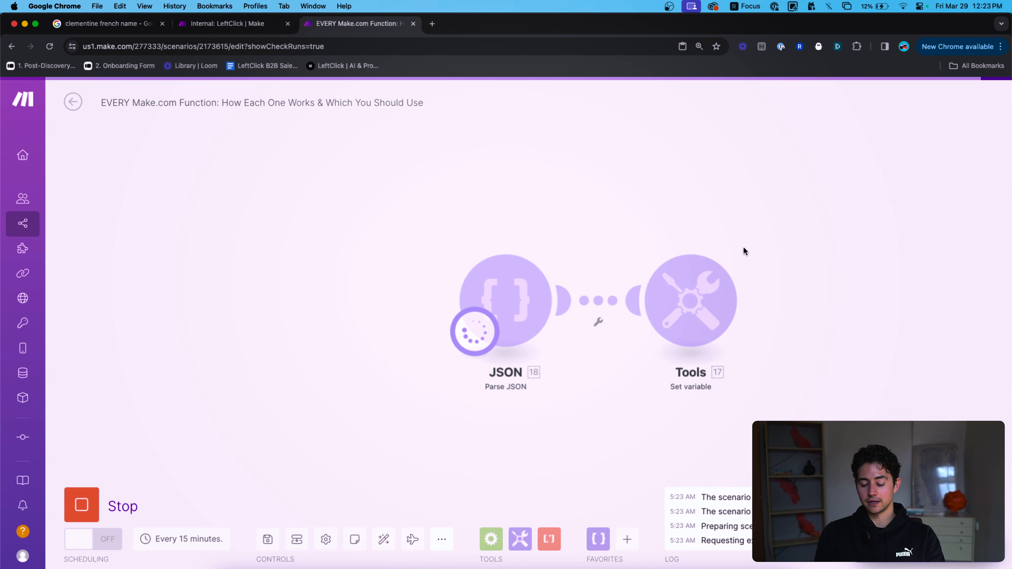
{"action": "left_click", "coordinate": [751, 249]}
{"action": "left_click", "coordinate": [690, 297]}
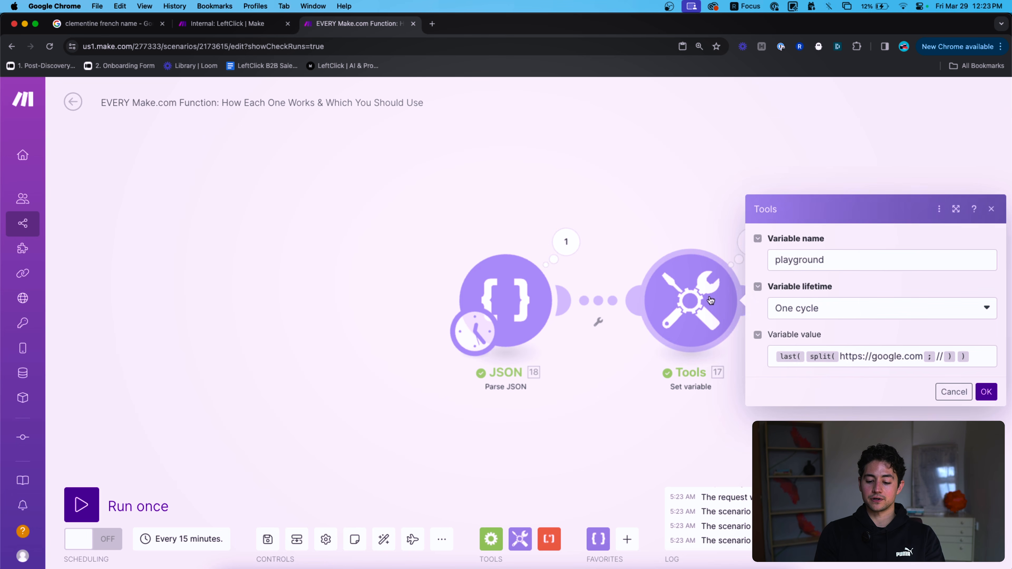
{"action": "left_click", "coordinate": [980, 355]}
{"action": "key", "text": "super+Left"}
{"action": "key", "text": "Right"}
{"action": "key", "text": "BackSpace"}
{"action": "type", "text": "get("}
{"action": "key", "text": "super+Right"}
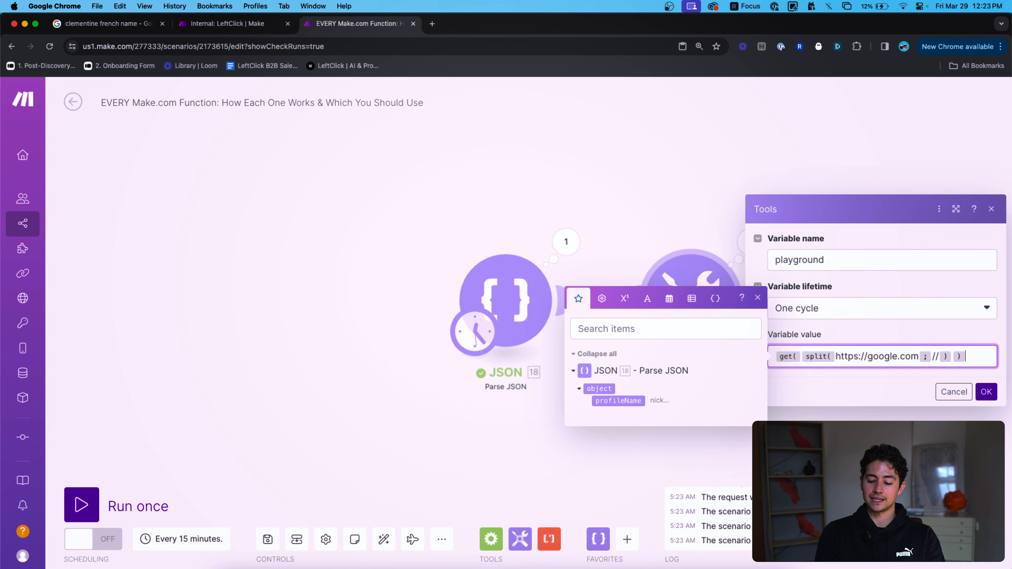
{"action": "type", "text": ";"}
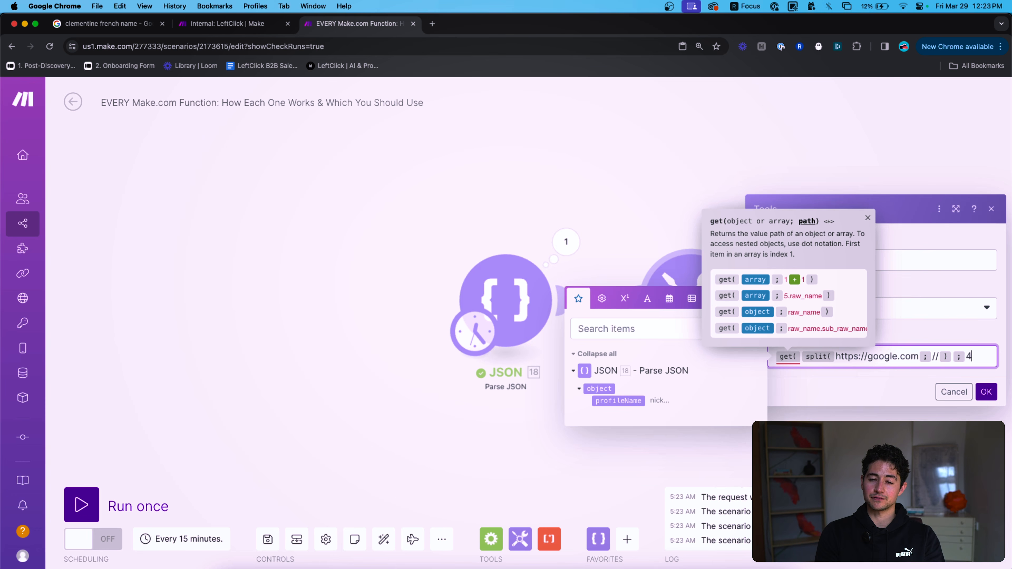
{"action": "key", "text": "super+a"}
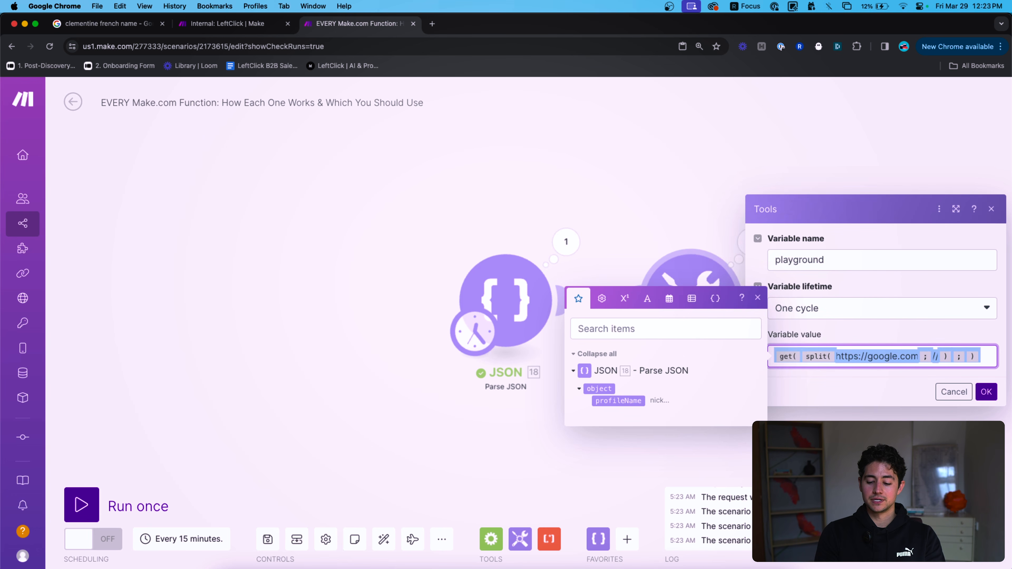
Clear the value and enter an if() testing 1 = 1 with two sample names as results.
{"action": "left_click", "coordinate": [624, 299]}
{"action": "left_click", "coordinate": [602, 285]}
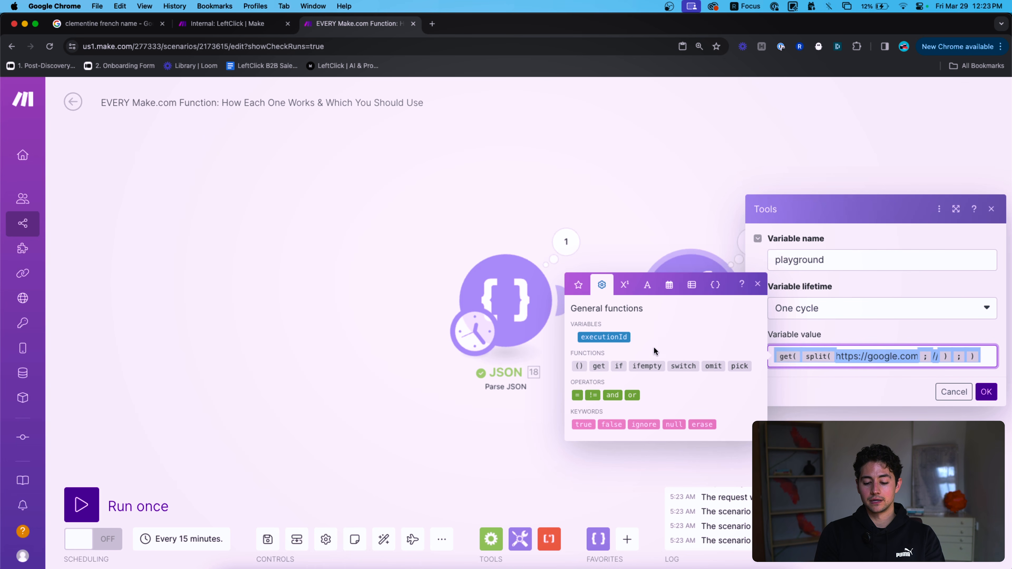
{"action": "mouse_move", "coordinate": [599, 366]}
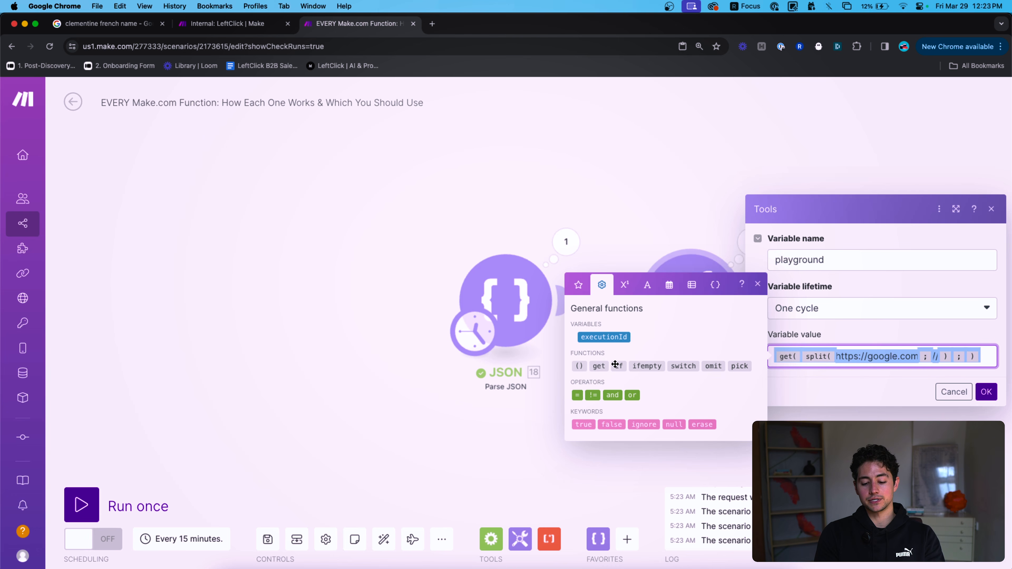
{"action": "key", "text": "BackSpace"}
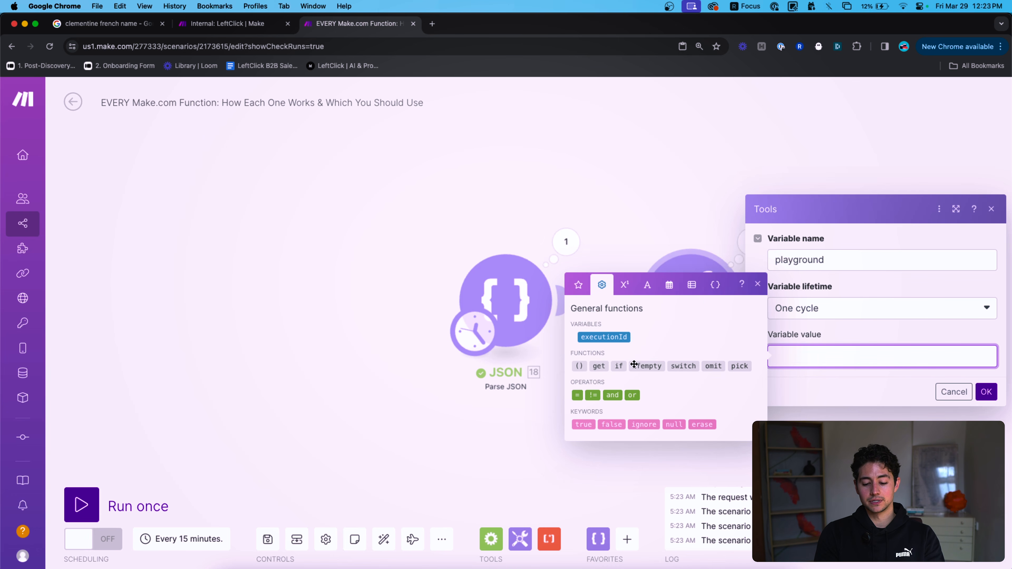
{"action": "mouse_move", "coordinate": [634, 364]}
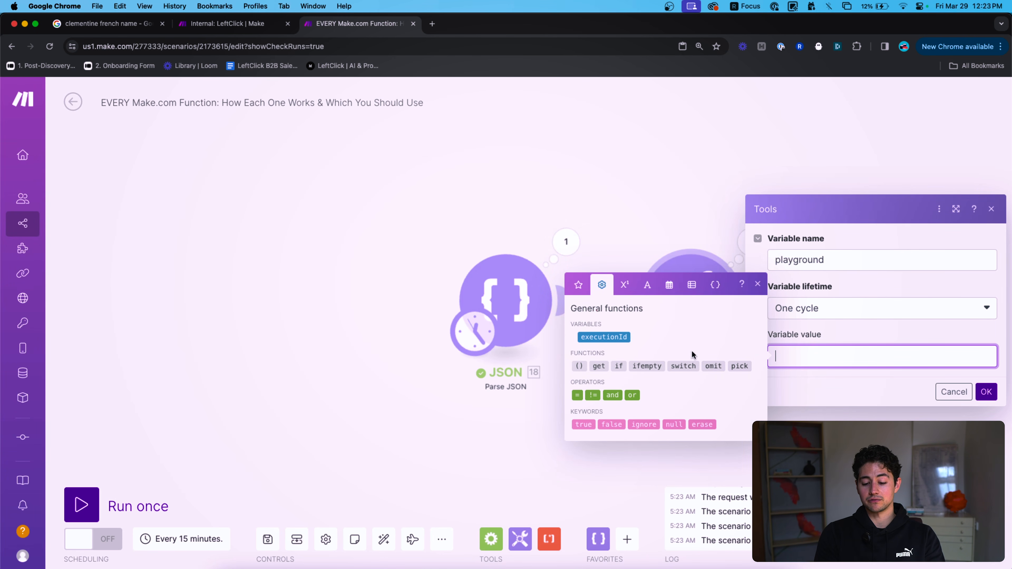
{"action": "type", "text": ")"}
{"action": "key", "text": "Left"}
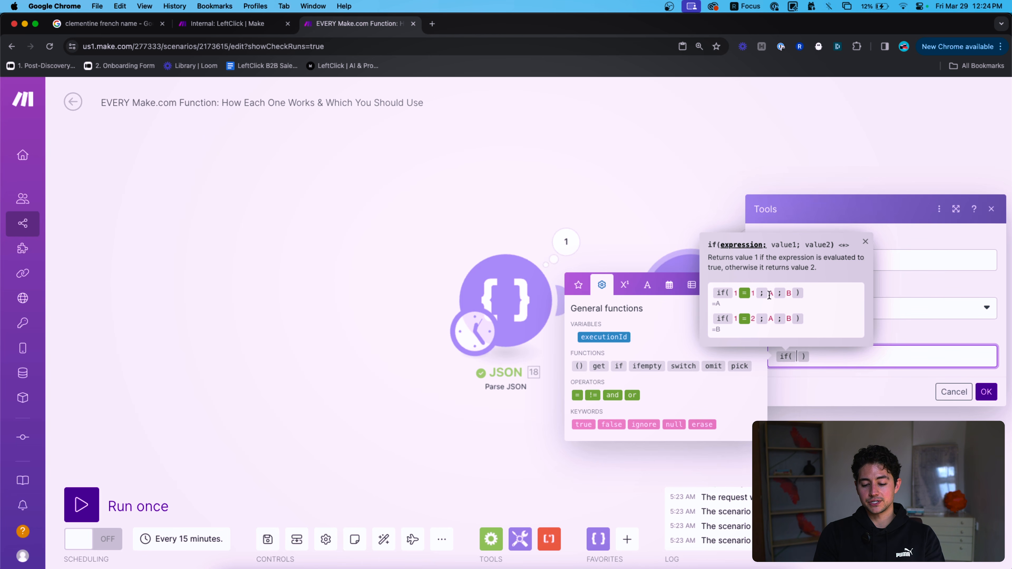
{"action": "scroll", "coordinate": [778, 312], "scroll_direction": "up", "scroll_amount": 5}
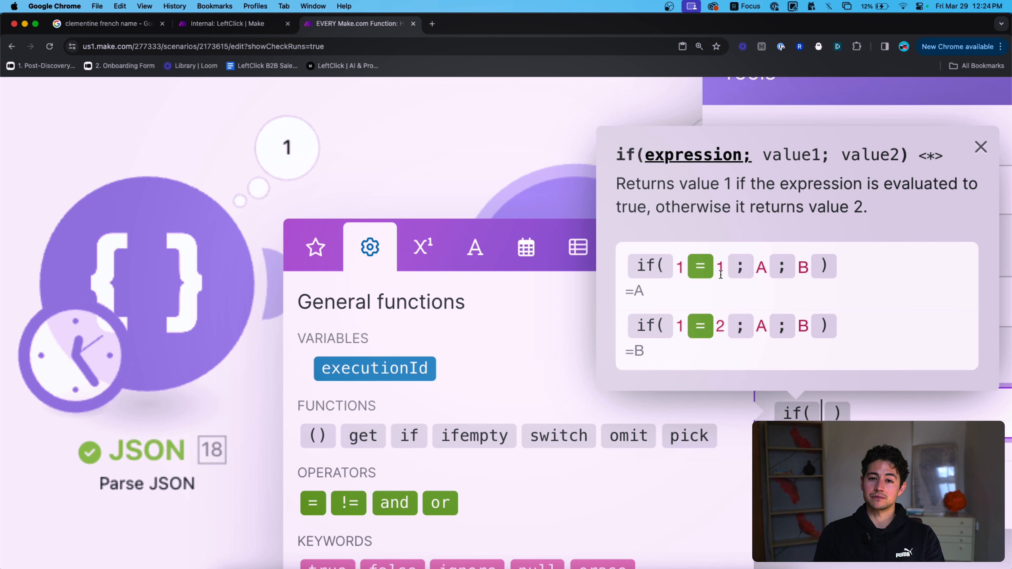
{"action": "mouse_move", "coordinate": [821, 412]}
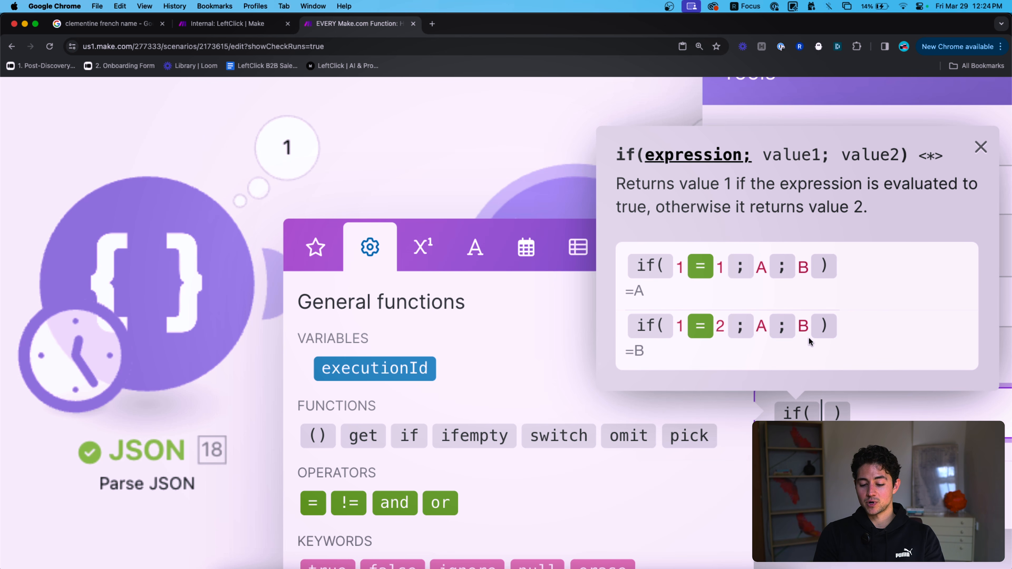
{"action": "scroll", "coordinate": [798, 366], "scroll_direction": "down", "scroll_amount": 5}
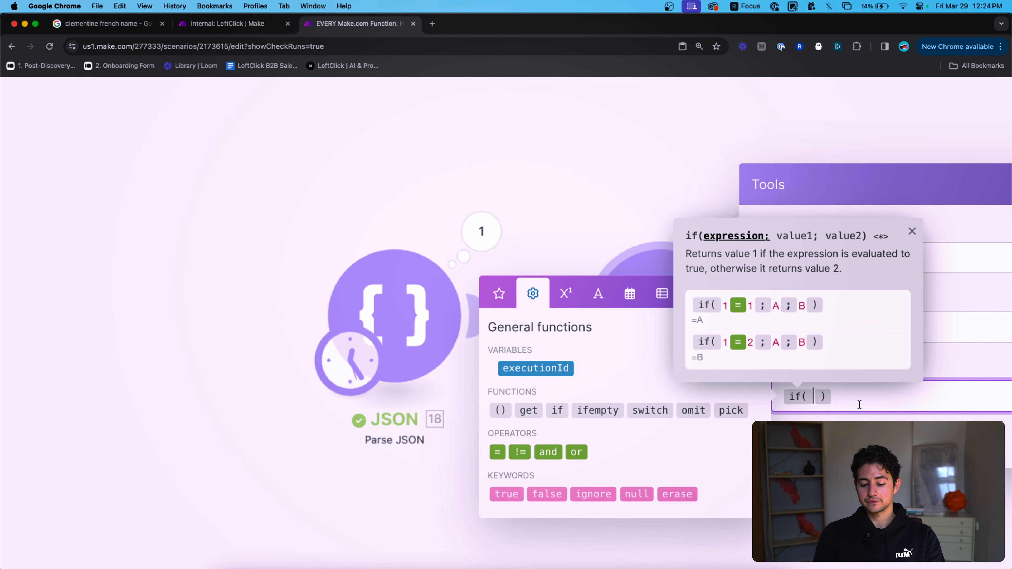
{"action": "scroll", "coordinate": [856, 399], "scroll_direction": "down", "scroll_amount": 5}
{"action": "type", "text": "1{{="}
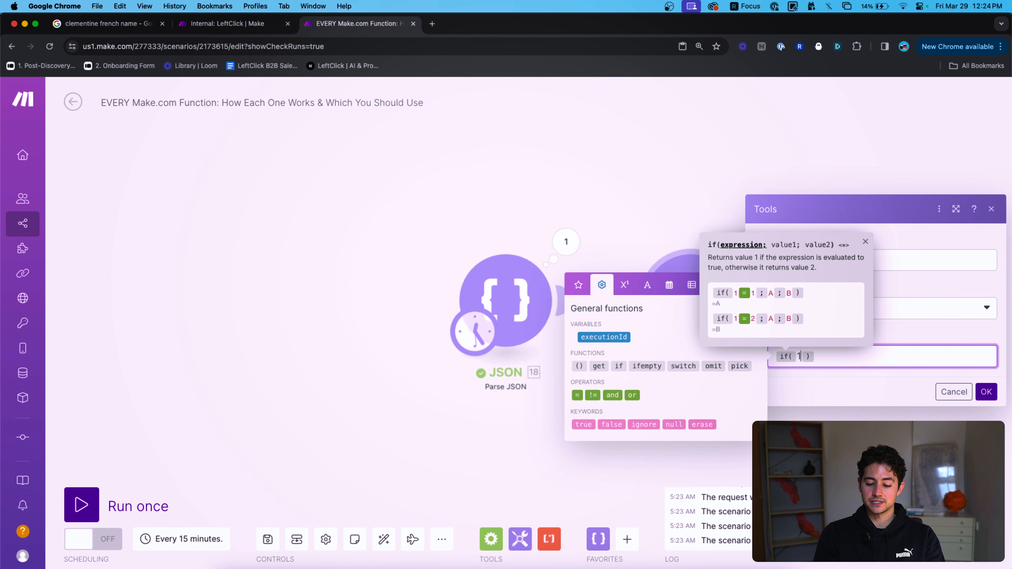
{"action": "type", "text": "}}"}
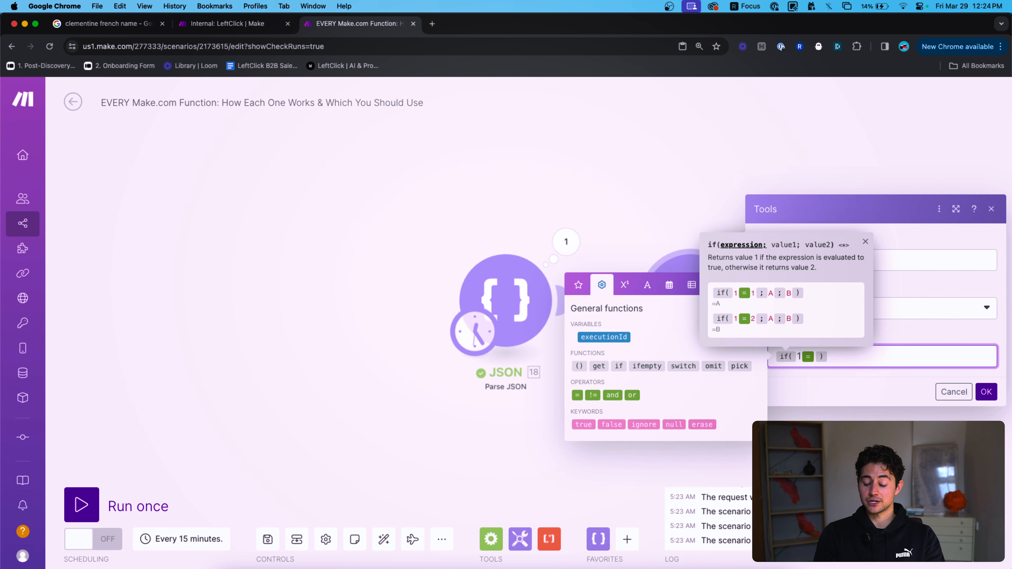
{"action": "type", "text": "1;"}
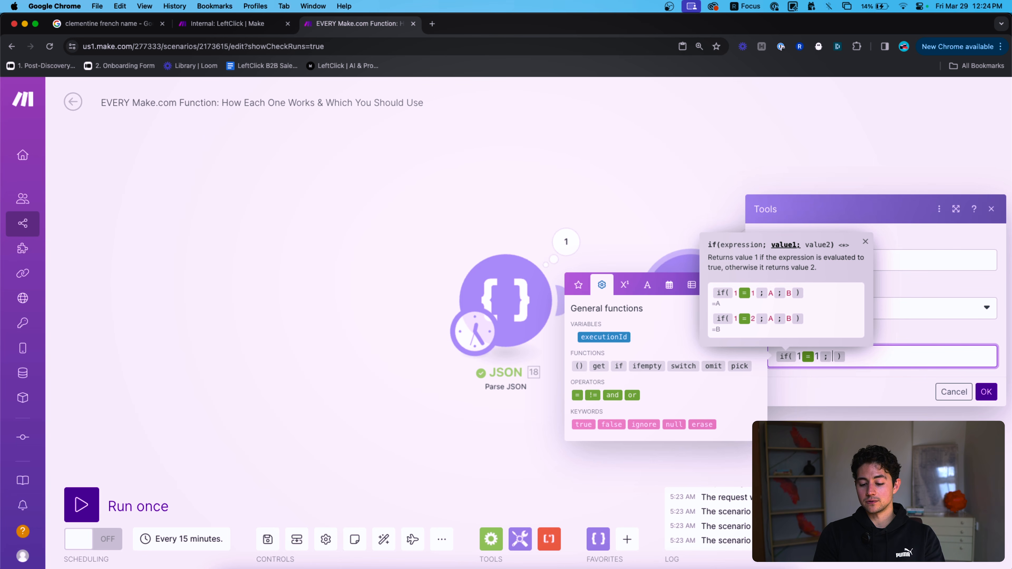
{"action": "type", "text": "Peter;"}
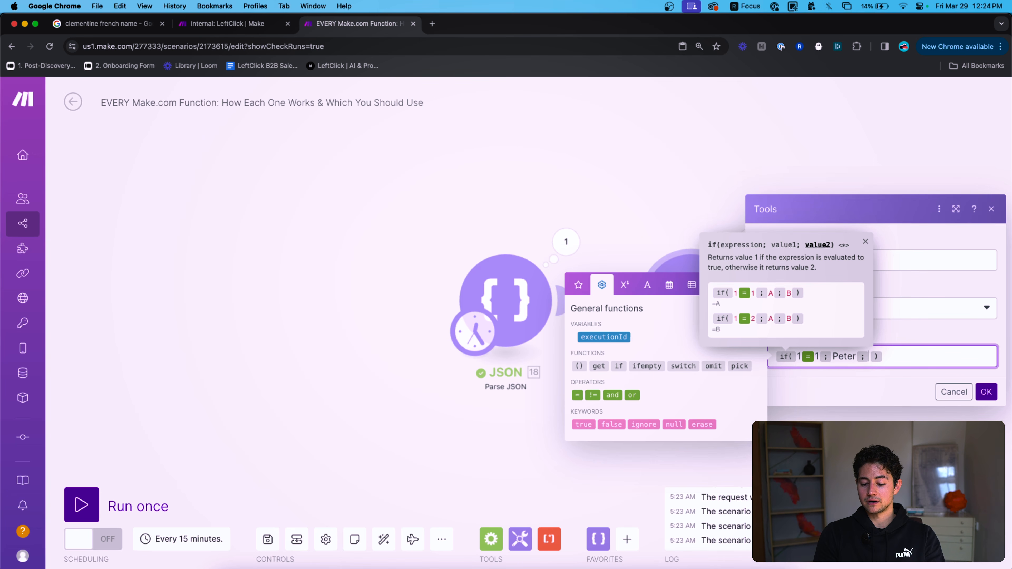
{"action": "type", "text": "Wick"}
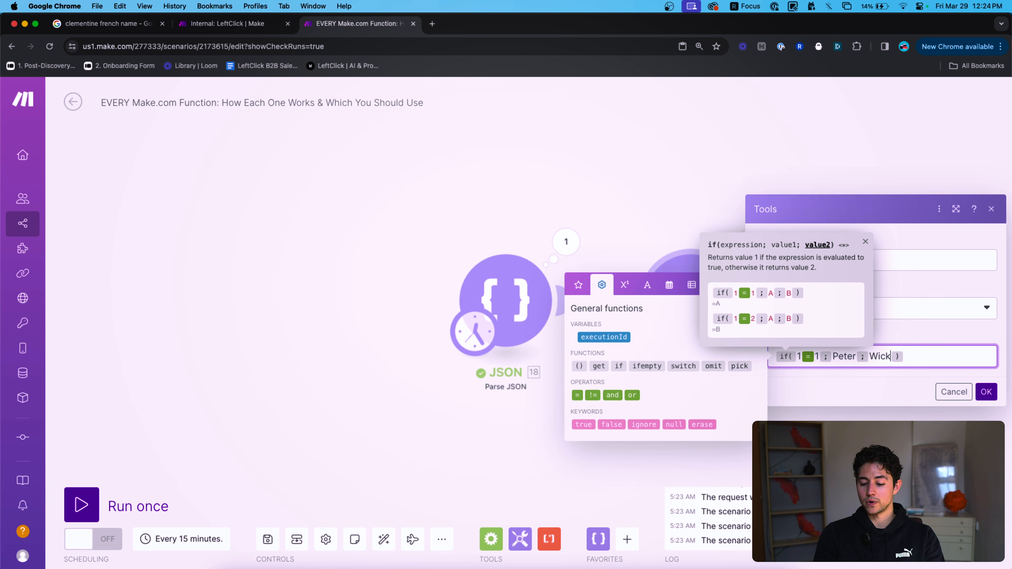
Save the if formula and run only the Tools module, viewing its output.
{"action": "left_click", "coordinate": [987, 391]}
{"action": "right_click", "coordinate": [690, 302]}
{"action": "left_click", "coordinate": [736, 327]}
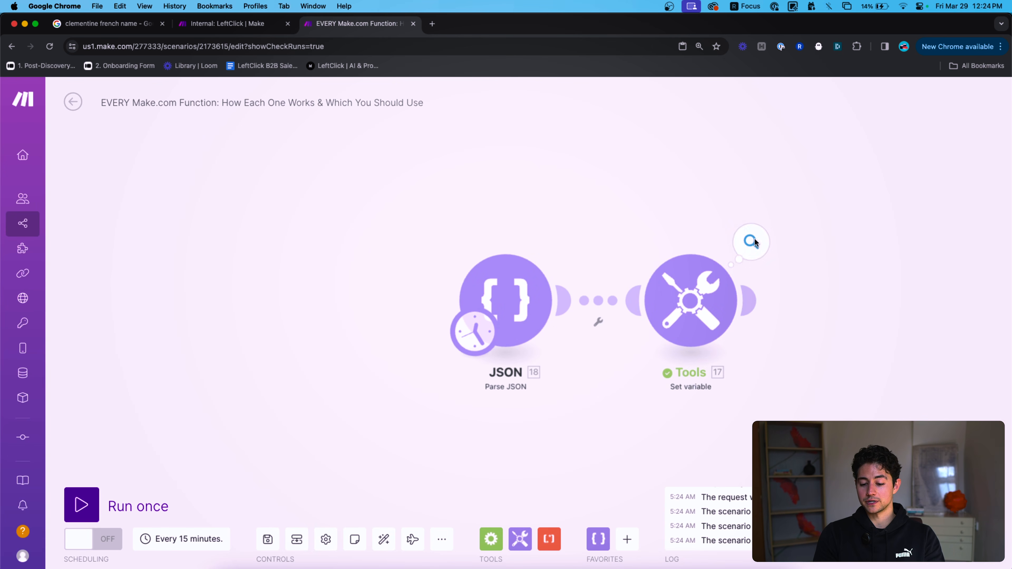
{"action": "left_click", "coordinate": [756, 243]}
Replace the if formula with an empty ifempty() call and close the Tools settings.
{"action": "left_click", "coordinate": [705, 325]}
{"action": "left_click", "coordinate": [924, 356]}
{"action": "key", "text": "super+a"}
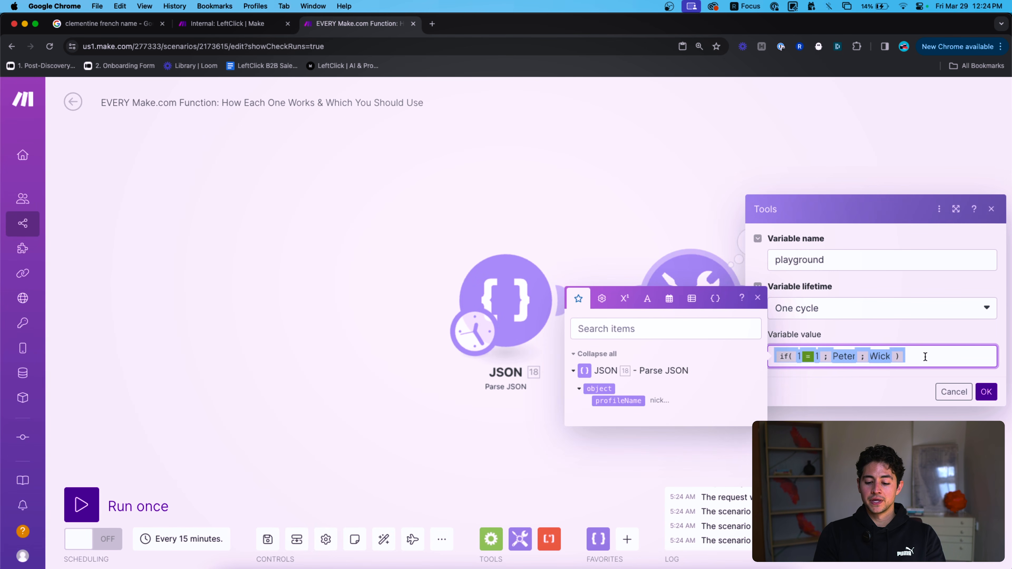
{"action": "key", "text": "BackSpace"}
{"action": "type", "text": "ifempty("}
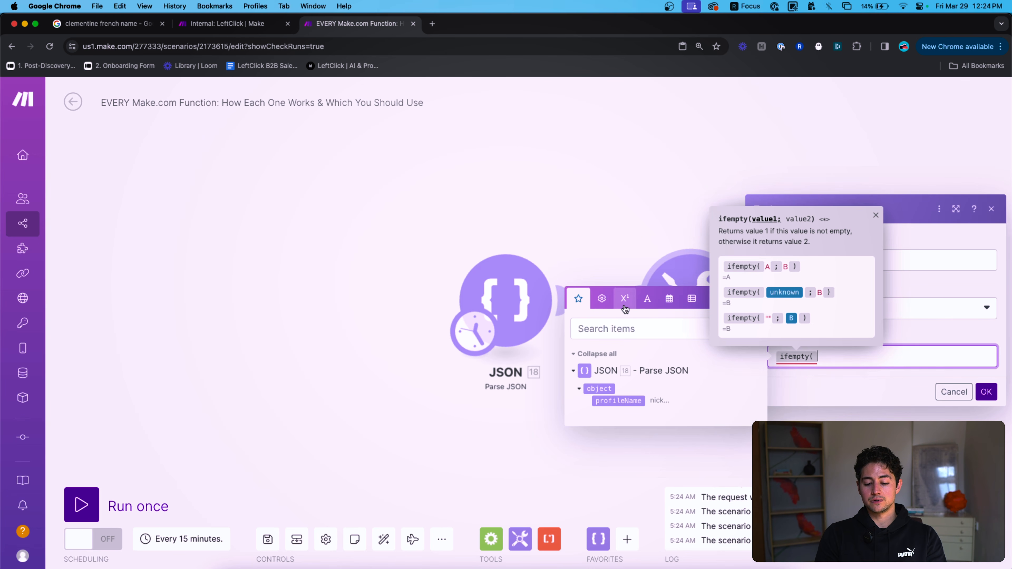
{"action": "left_click", "coordinate": [602, 298]}
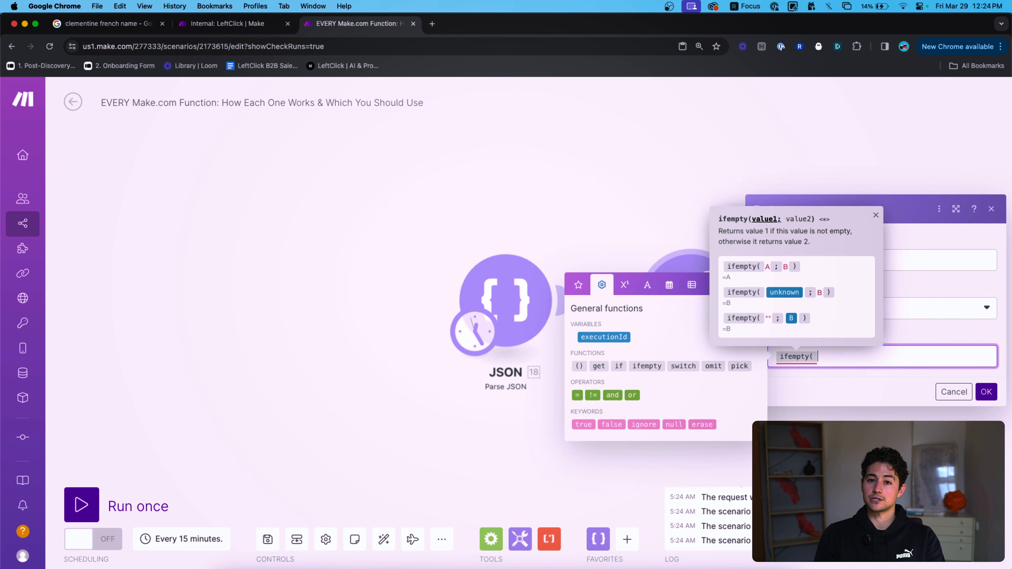
{"action": "type", "text": ")"}
{"action": "key", "text": "Left"}
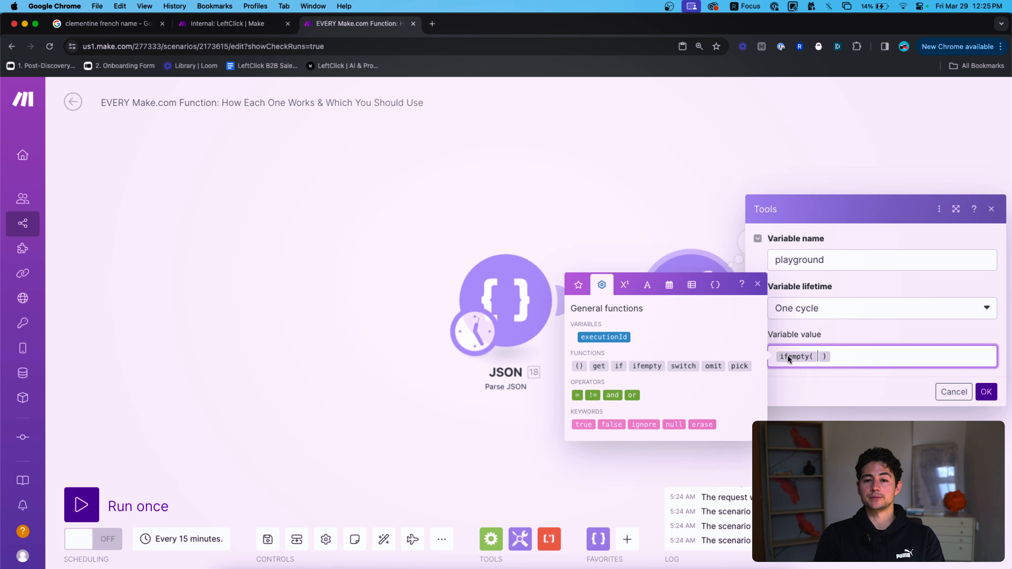
{"action": "left_click", "coordinate": [595, 246]}
Clear the JSON module's string field and delete the JSON module.
{"action": "left_click", "coordinate": [508, 294]}
{"action": "left_click", "coordinate": [739, 346]}
{"action": "key", "text": "super+a"}
{"action": "key", "text": "BackSpace"}
{"action": "left_click_drag", "start_coordinate": [494, 220], "coordinate": [610, 343]}
{"action": "key", "text": "Delete"}
Add a new Set variable module from Tools and link it in as the scenario's first module.
{"action": "left_click", "coordinate": [520, 539]}
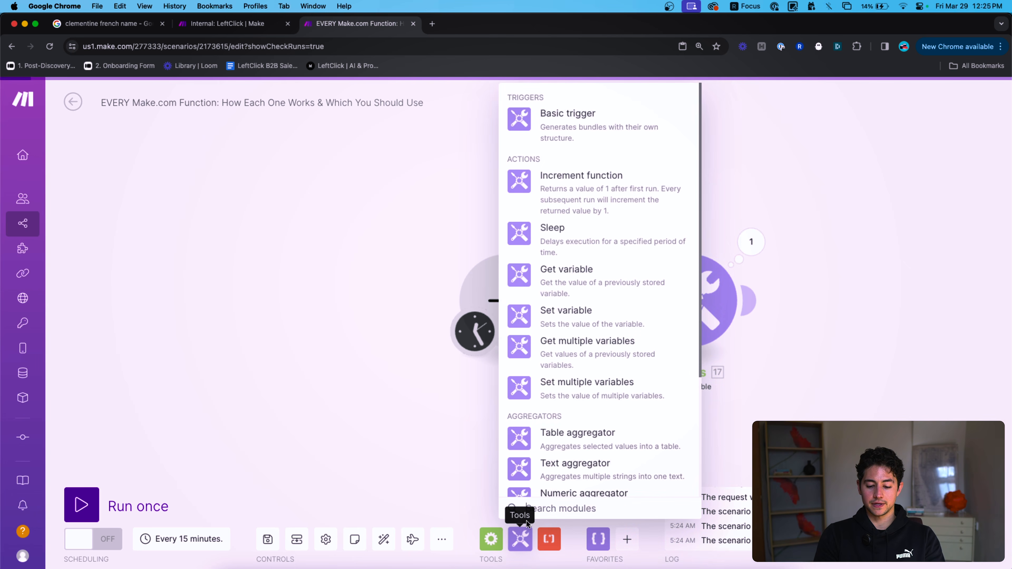
{"action": "left_click", "coordinate": [562, 321]}
{"action": "right_click", "coordinate": [505, 313]}
{"action": "left_click", "coordinate": [534, 332]}
{"action": "left_click_drag", "start_coordinate": [542, 362], "coordinate": [478, 283]}
{"action": "left_click", "coordinate": [479, 282]}
Name the new module's variable firstName and give it the value nik.
{"action": "left_click", "coordinate": [649, 247]}
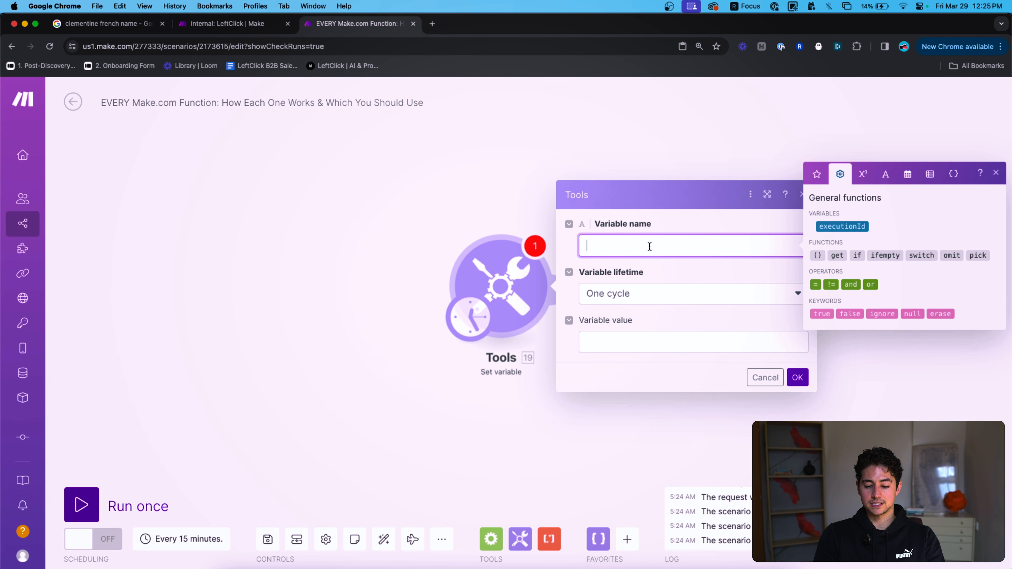
{"action": "left_click", "coordinate": [662, 338]}
{"action": "double_click", "coordinate": [700, 239]}
{"action": "type", "text": "first"}
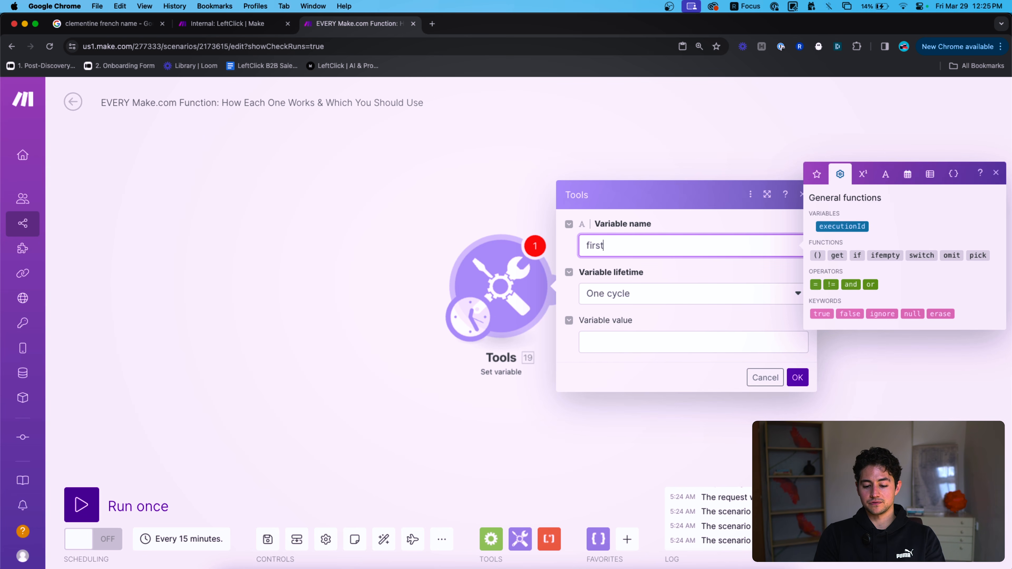
{"action": "left_click", "coordinate": [692, 341]}
{"action": "type", "text": "nik"}
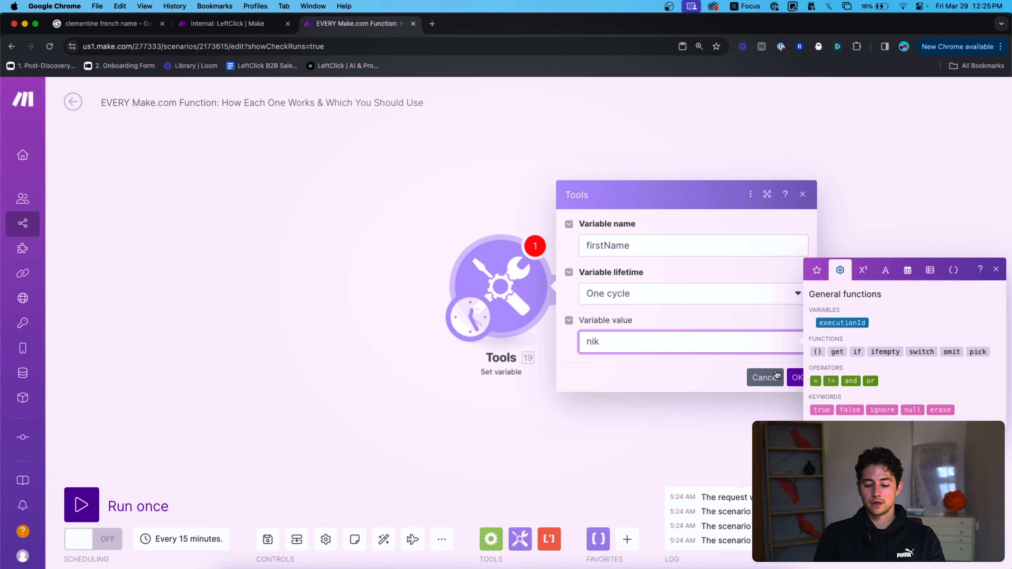
{"action": "left_click", "coordinate": [775, 376]}
{"action": "left_click", "coordinate": [498, 291]}
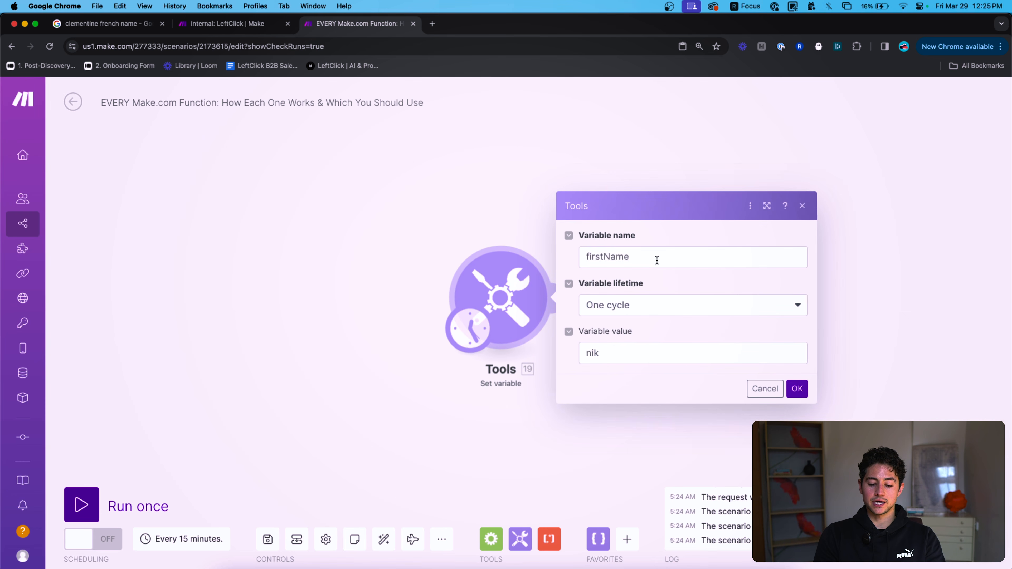
{"action": "left_click_drag", "start_coordinate": [653, 259], "coordinate": [591, 259]}
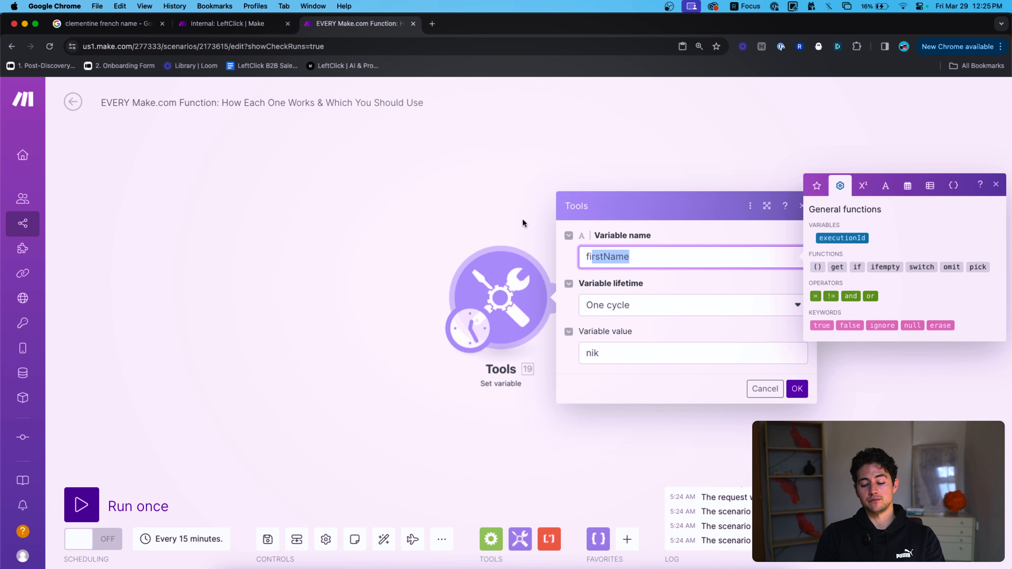
{"action": "left_click", "coordinate": [617, 355]}
{"action": "left_click", "coordinate": [460, 196]}
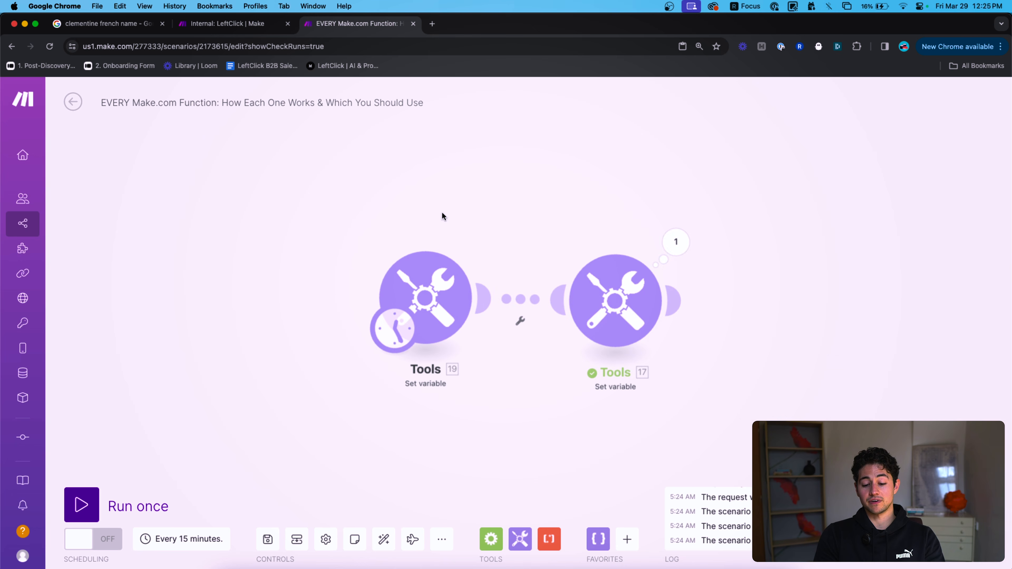
{"action": "left_click", "coordinate": [601, 308]}
Remove the unfinished ifempty edit from the playground variable's value and save it.
{"action": "left_click", "coordinate": [801, 360]}
{"action": "key", "text": "BackSpace"}
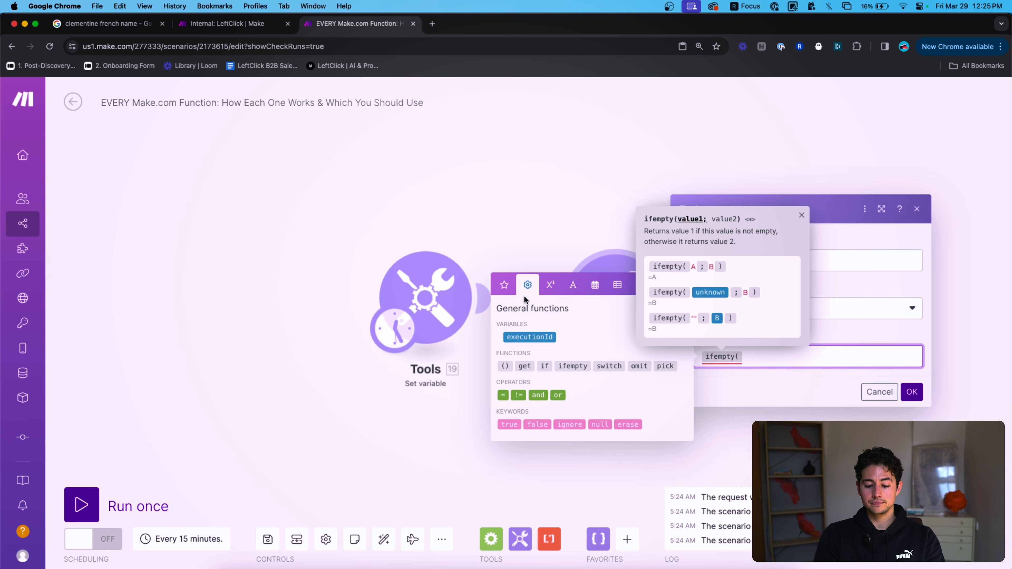
{"action": "left_click", "coordinate": [506, 297]}
{"action": "left_click", "coordinate": [910, 392]}
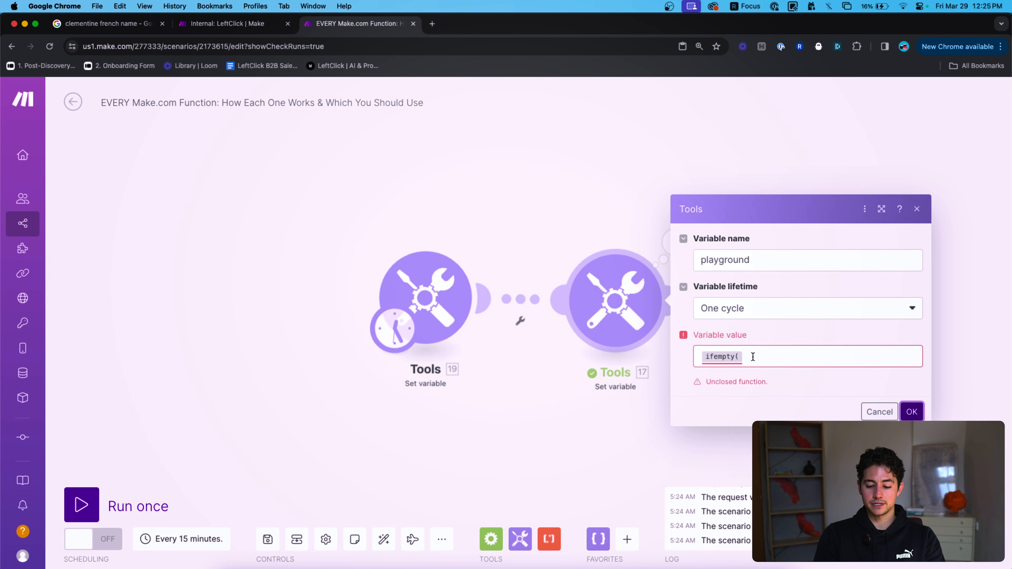
{"action": "left_click", "coordinate": [721, 356]}
{"action": "key", "text": "BackSpace"}
{"action": "left_click", "coordinate": [910, 391]}
{"action": "left_click", "coordinate": [520, 321]}
Set the playground value to ifempty(19. firstName; Placeholder), save, and run the scenario once.
{"action": "left_click", "coordinate": [554, 319]}
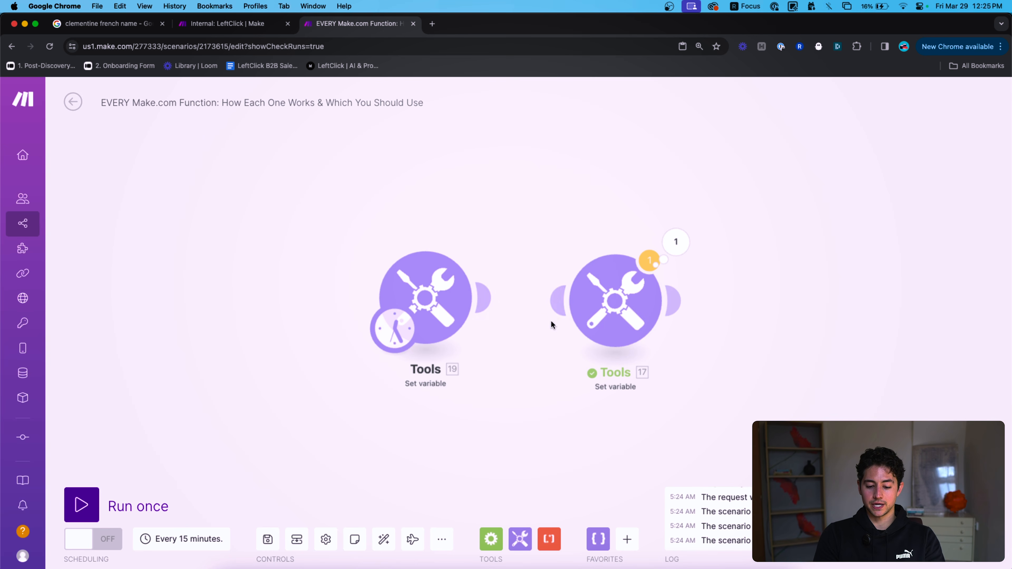
{"action": "left_click", "coordinate": [841, 356]}
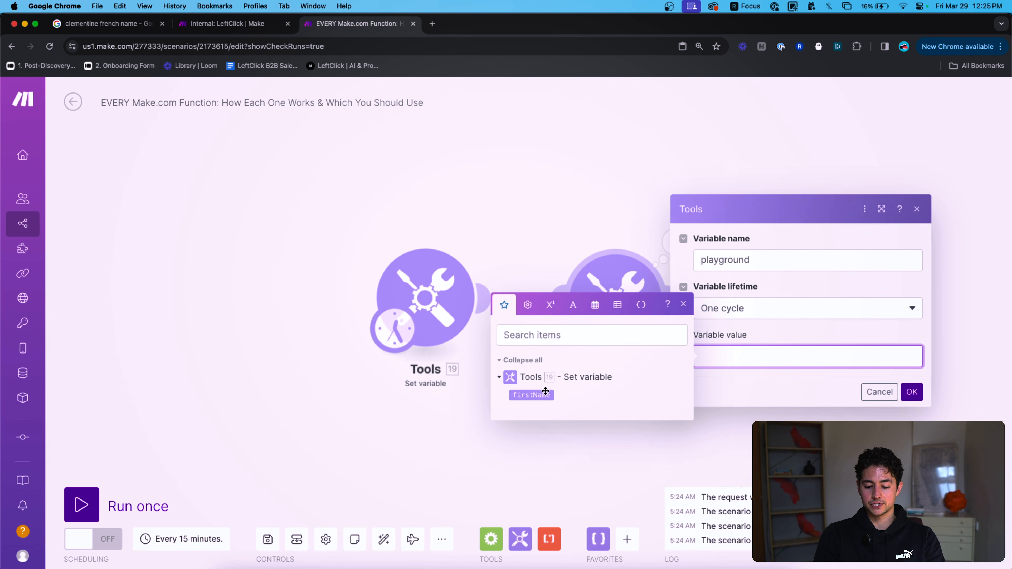
{"action": "left_click", "coordinate": [533, 394]}
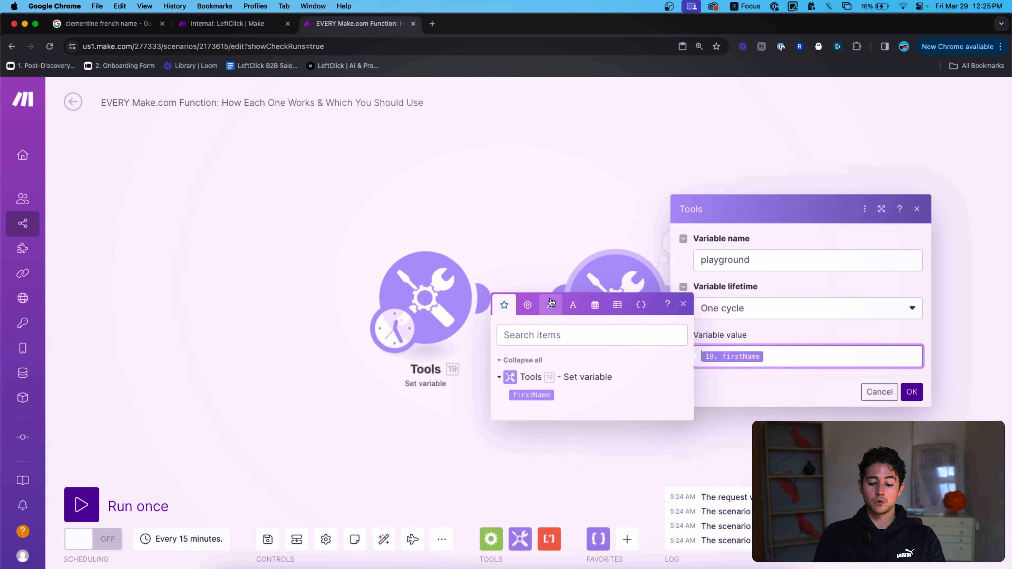
{"action": "left_click", "coordinate": [529, 299]}
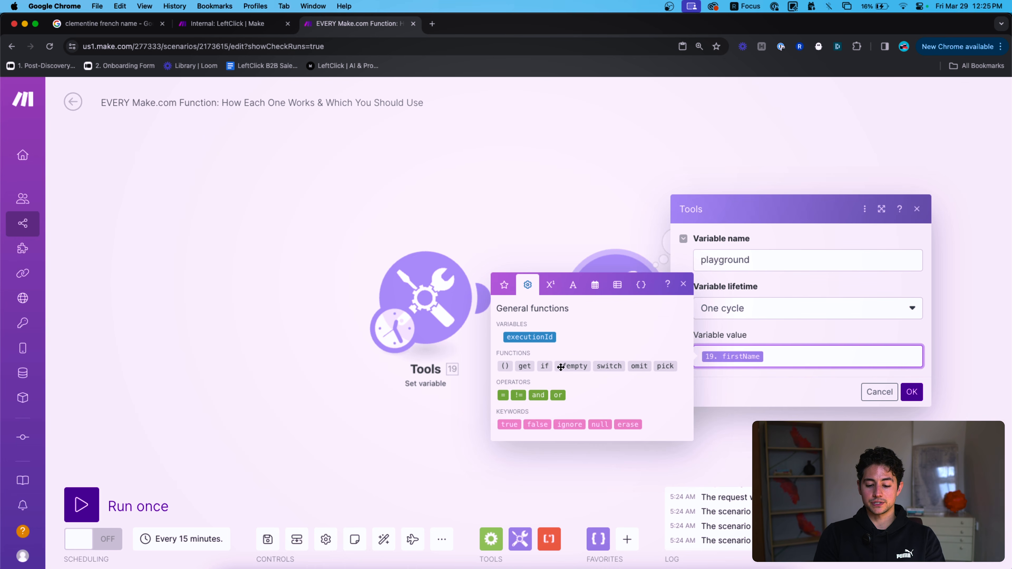
{"action": "left_click", "coordinate": [572, 366]}
{"action": "type", "text": ";"}
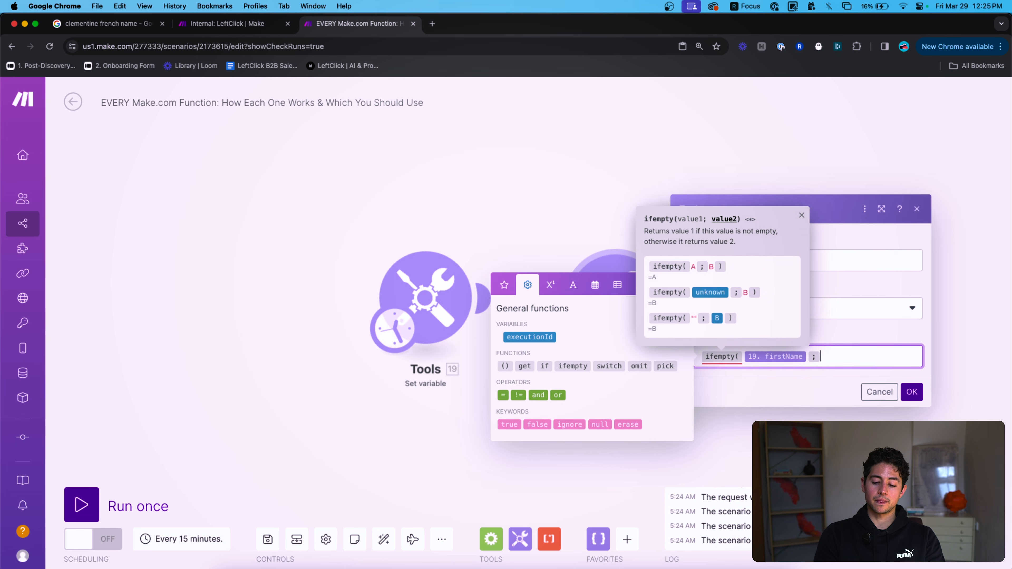
{"action": "mouse_move", "coordinate": [773, 360]}
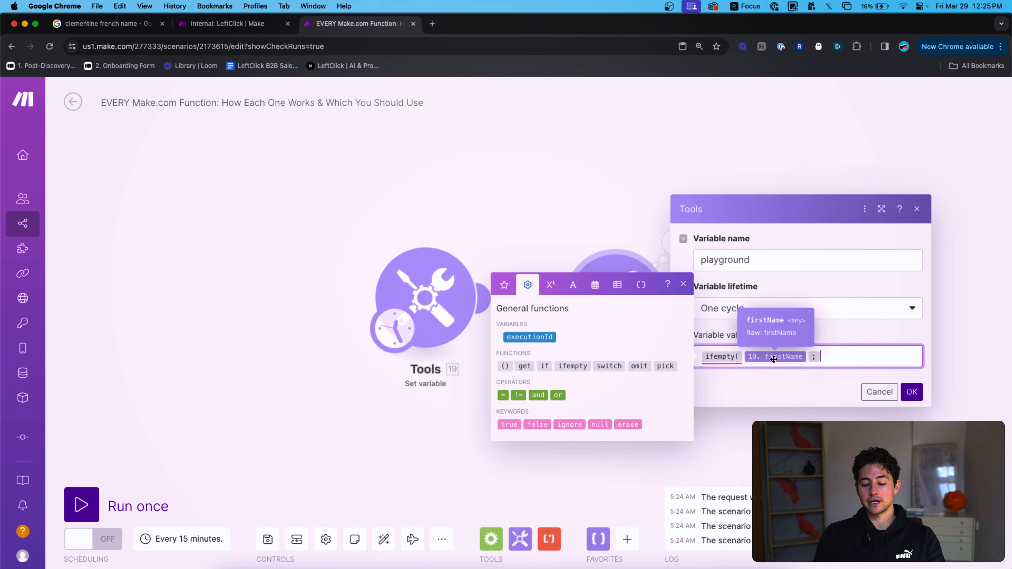
{"action": "type", "text": "Placeholder)"}
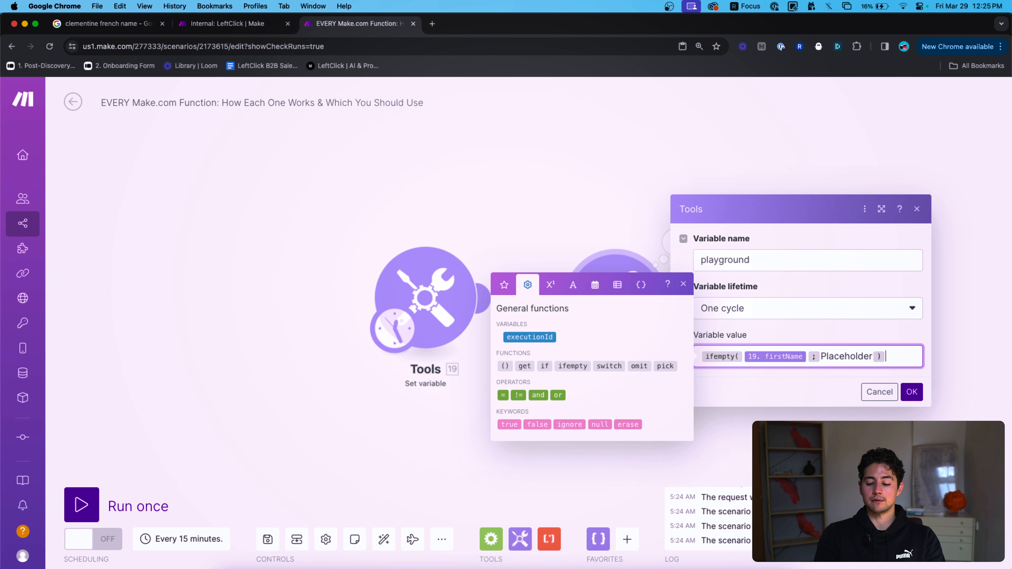
{"action": "left_click", "coordinate": [855, 356]}
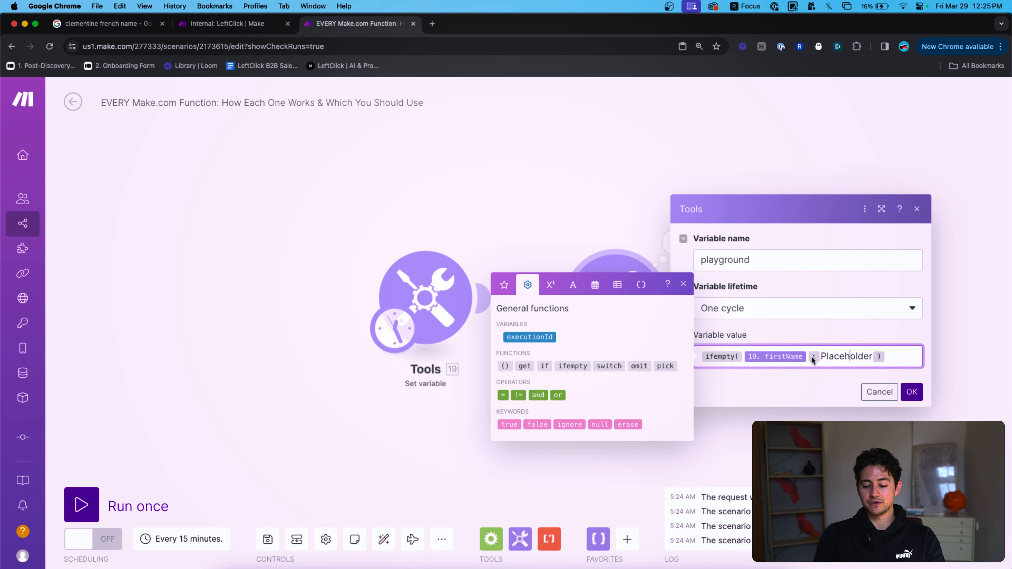
{"action": "double_click", "coordinate": [837, 356]}
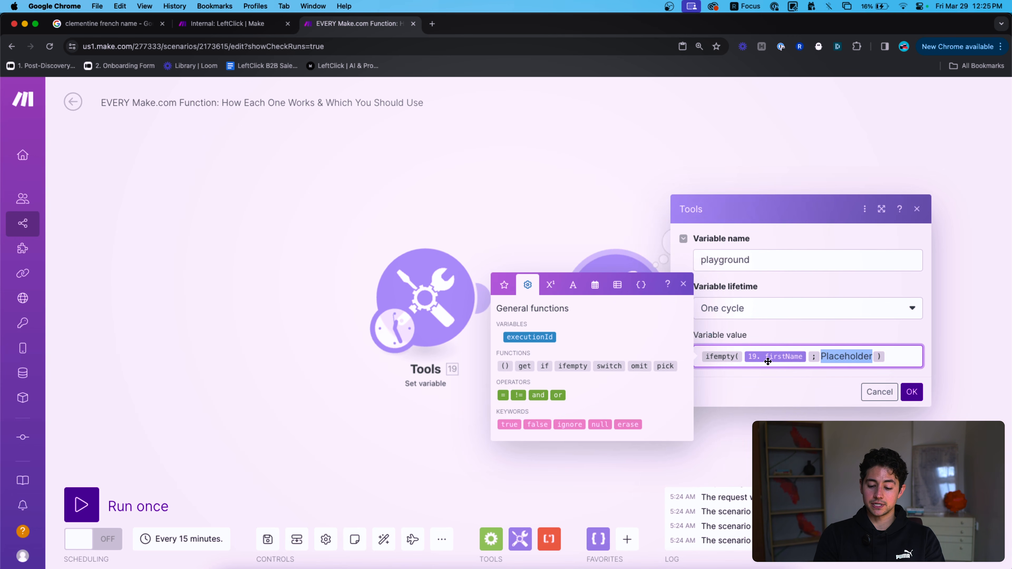
{"action": "left_click", "coordinate": [910, 393]}
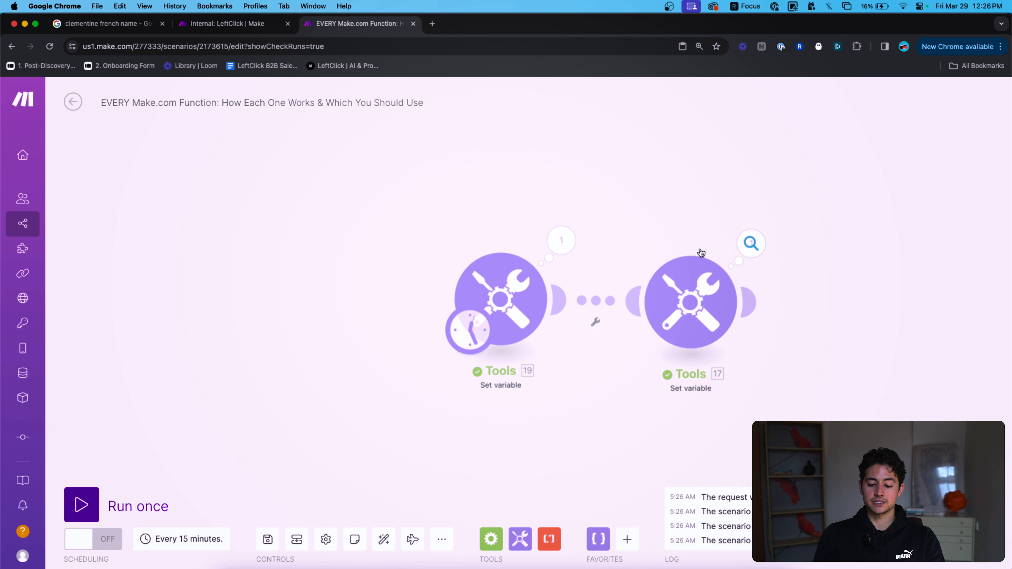
Inspect both modules' run outputs, confirming firstName returned nik.
{"action": "left_click", "coordinate": [573, 244]}
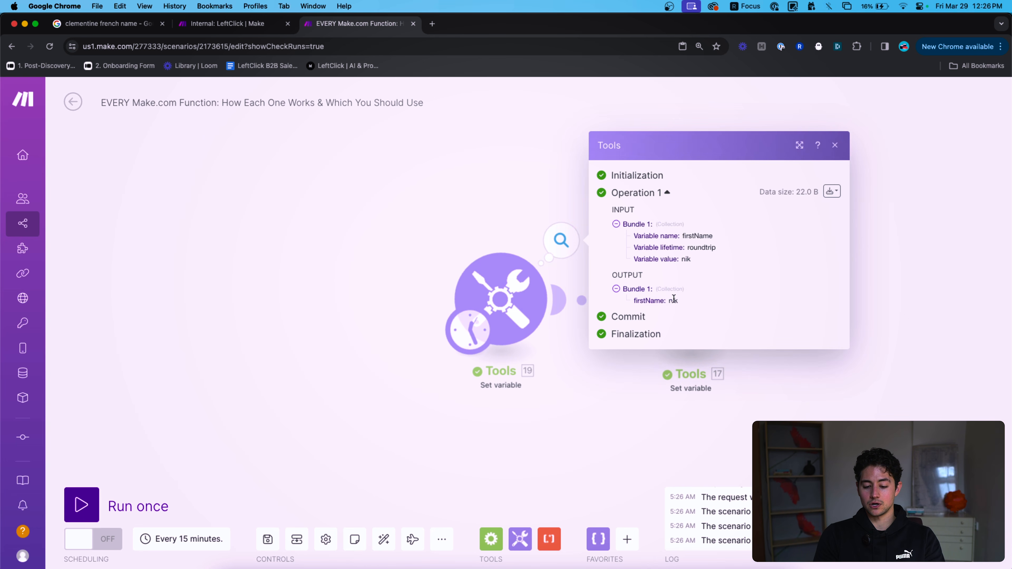
{"action": "left_click", "coordinate": [859, 385]}
{"action": "left_click", "coordinate": [751, 245]}
{"action": "double_click", "coordinate": [836, 302]}
Clear nik from firstName, rerun once, and confirm playground now outputs Placeholder.
{"action": "left_click", "coordinate": [675, 248]}
{"action": "left_click", "coordinate": [514, 286]}
{"action": "left_click", "coordinate": [707, 361]}
{"action": "key", "text": "super+a"}
{"action": "key", "text": "BackSpace"}
{"action": "left_click", "coordinate": [795, 390]}
{"action": "left_click", "coordinate": [117, 514]}
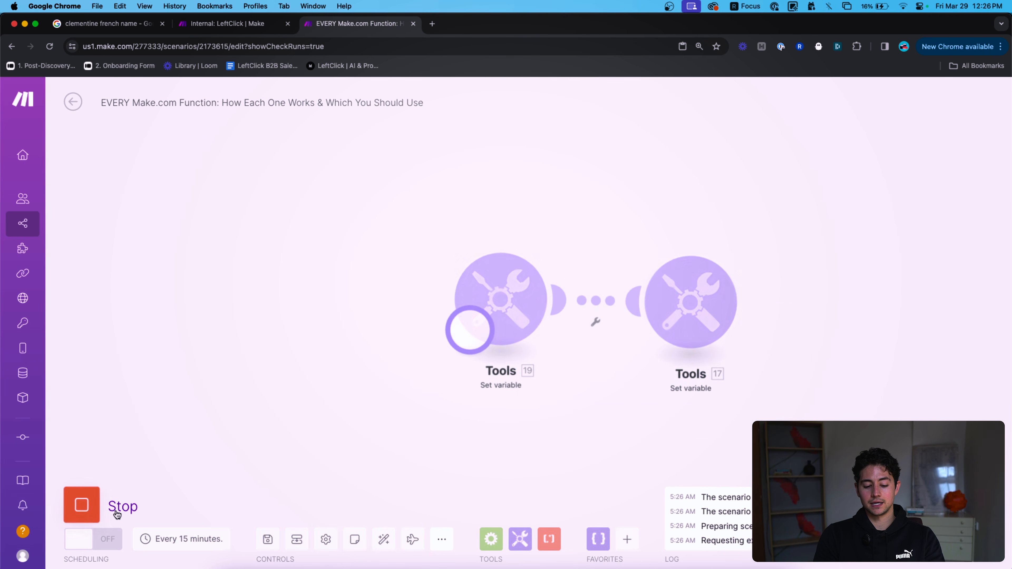
{"action": "left_click", "coordinate": [752, 242]}
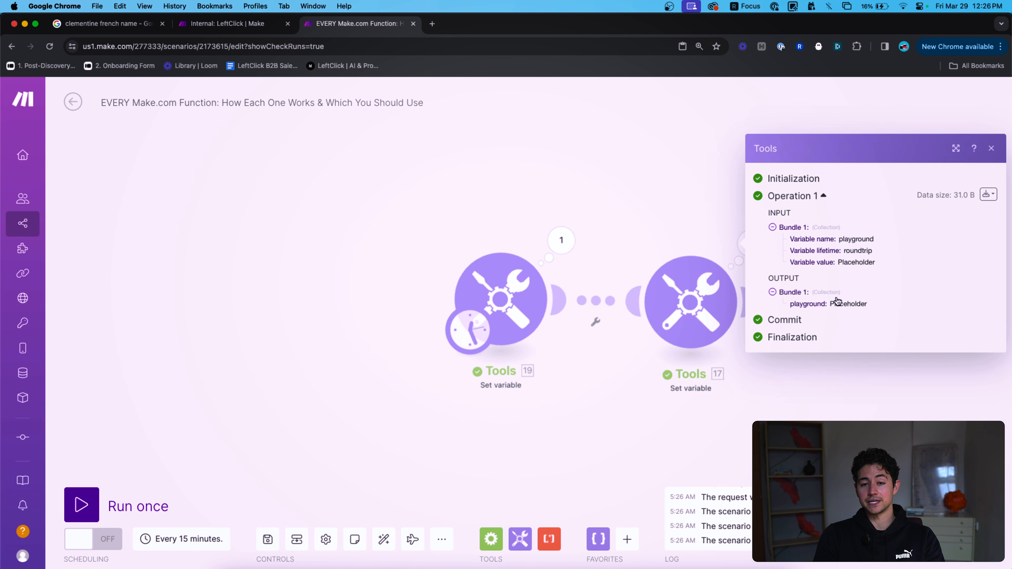
{"action": "left_click", "coordinate": [690, 302]}
{"action": "left_click", "coordinate": [787, 366]}
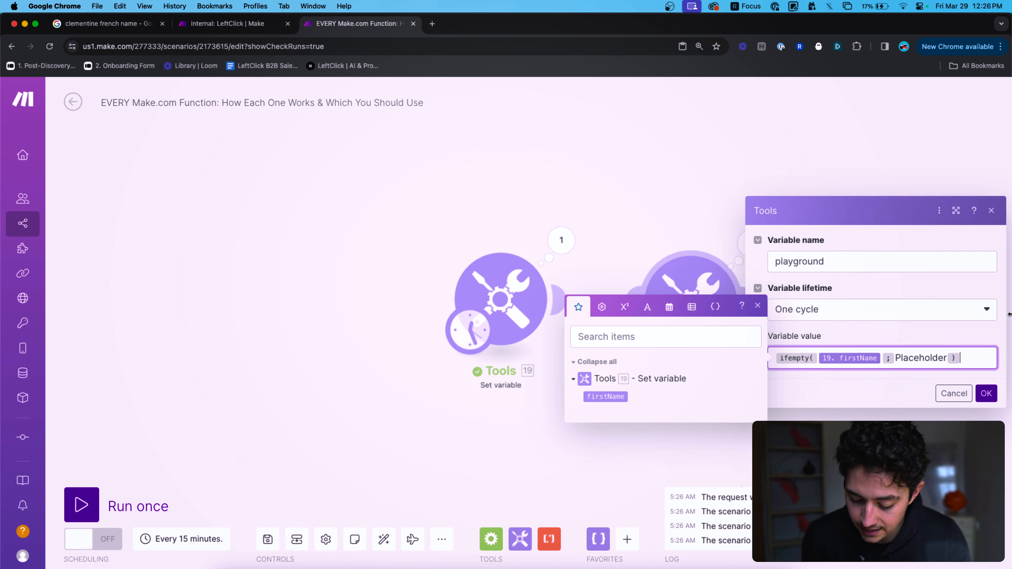
Replace the playground's ifempty formula with the switch function from General functions.
{"action": "key", "text": "super+a"}
{"action": "key", "text": "BackSpace"}
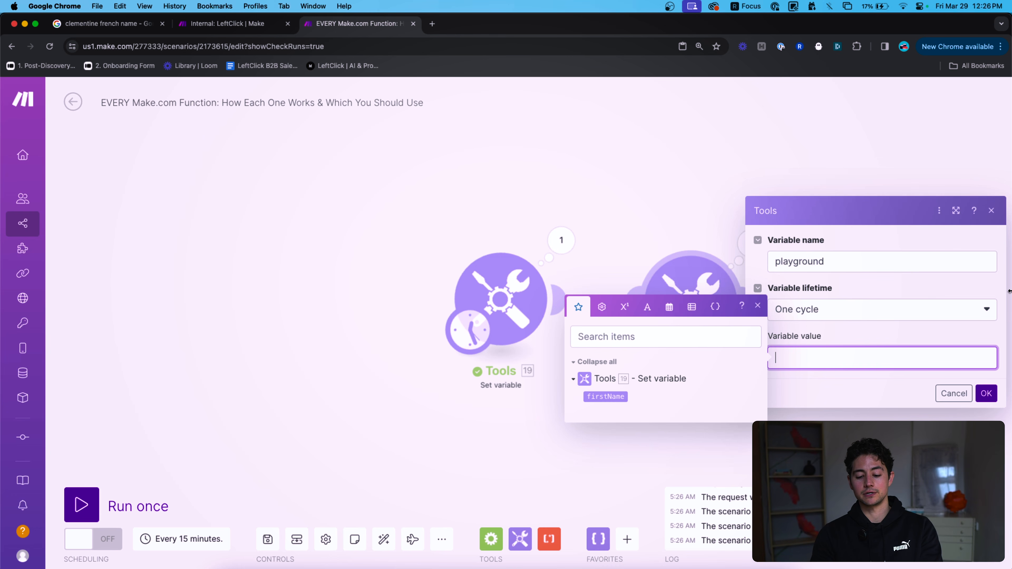
{"action": "left_click", "coordinate": [601, 307]}
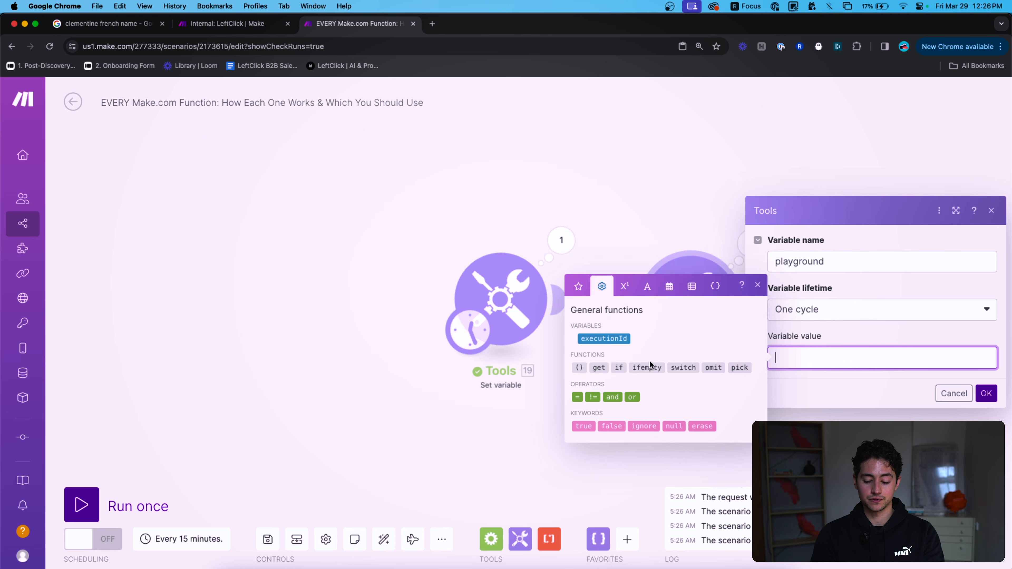
{"action": "mouse_move", "coordinate": [688, 368]}
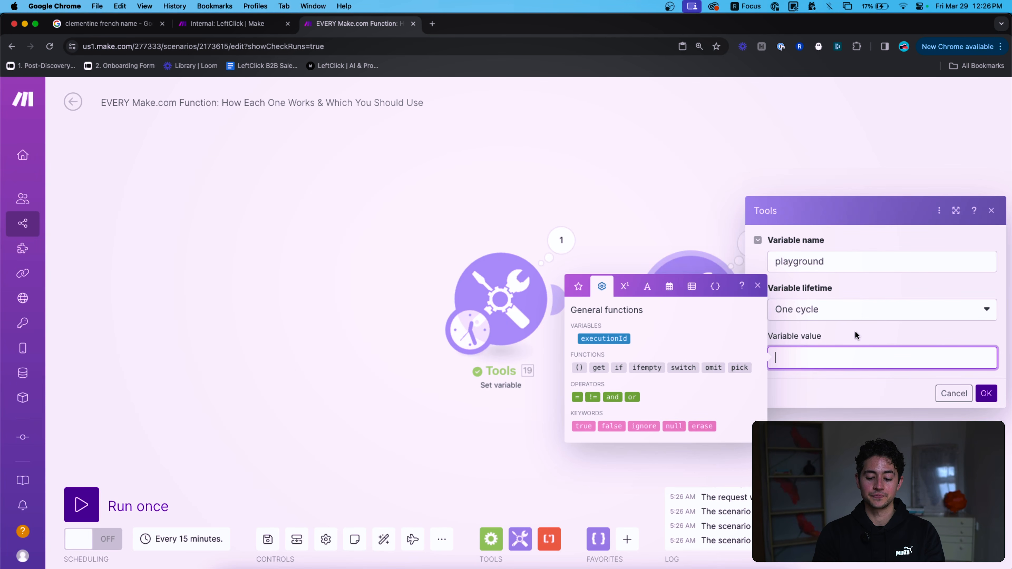
{"action": "left_click", "coordinate": [682, 367]}
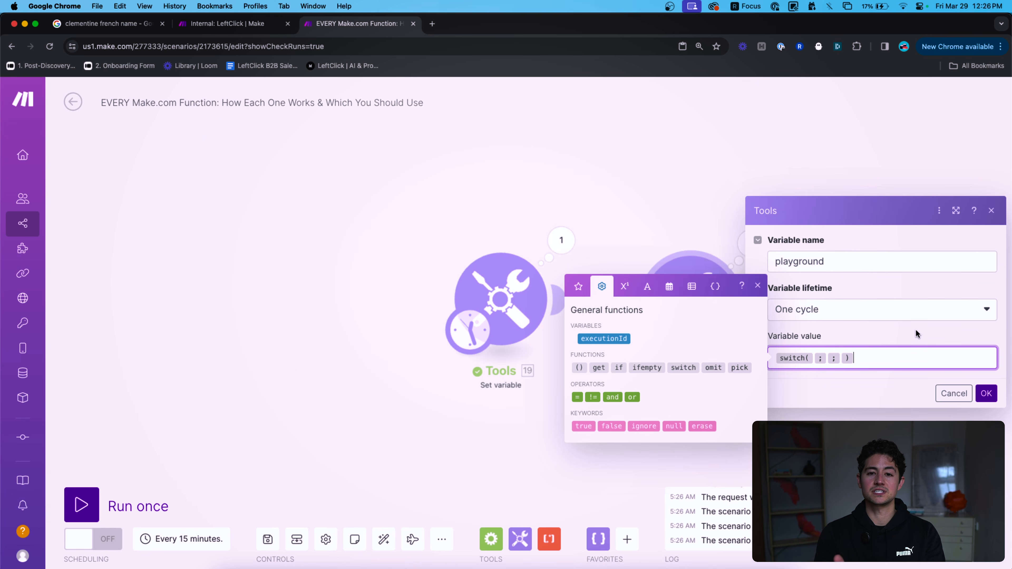
Map 19. firstName as switch's first argument, save, and add a Flow Control Router.
{"action": "key", "text": "super+a"}
{"action": "left_click", "coordinate": [887, 351]}
{"action": "left_click", "coordinate": [813, 358]}
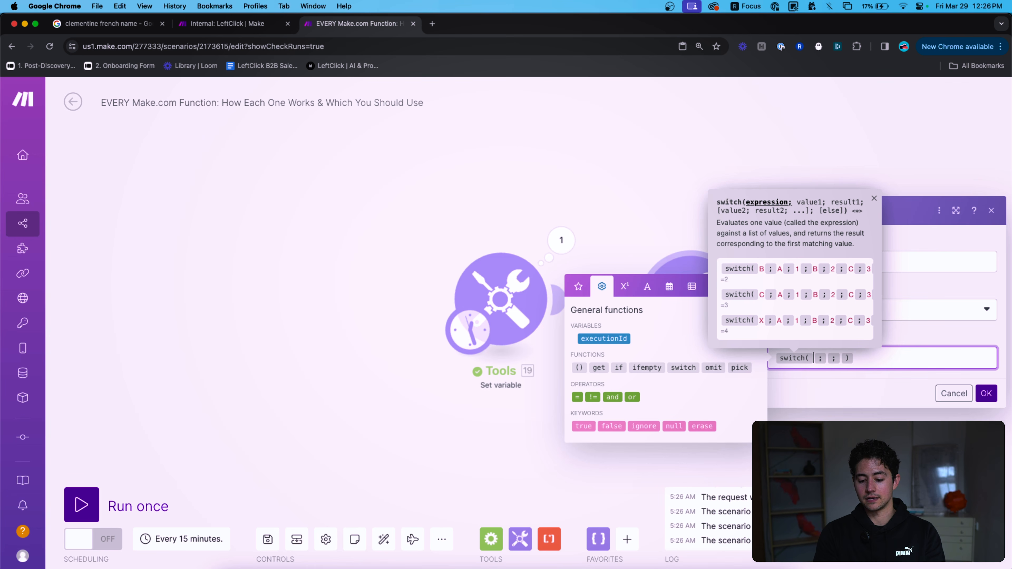
{"action": "left_click", "coordinate": [584, 292]}
{"action": "left_click", "coordinate": [606, 396]}
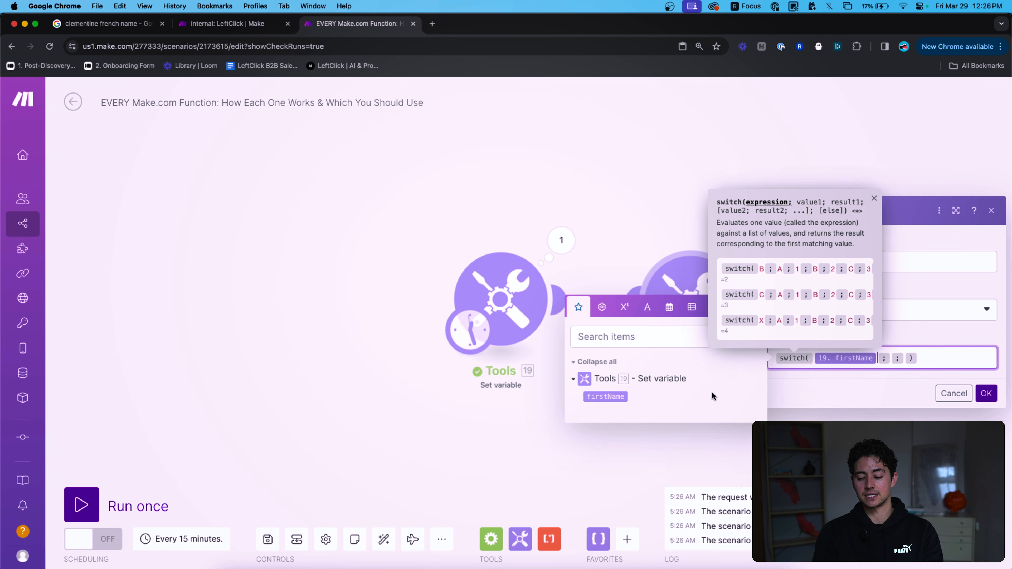
{"action": "left_click", "coordinate": [890, 358]}
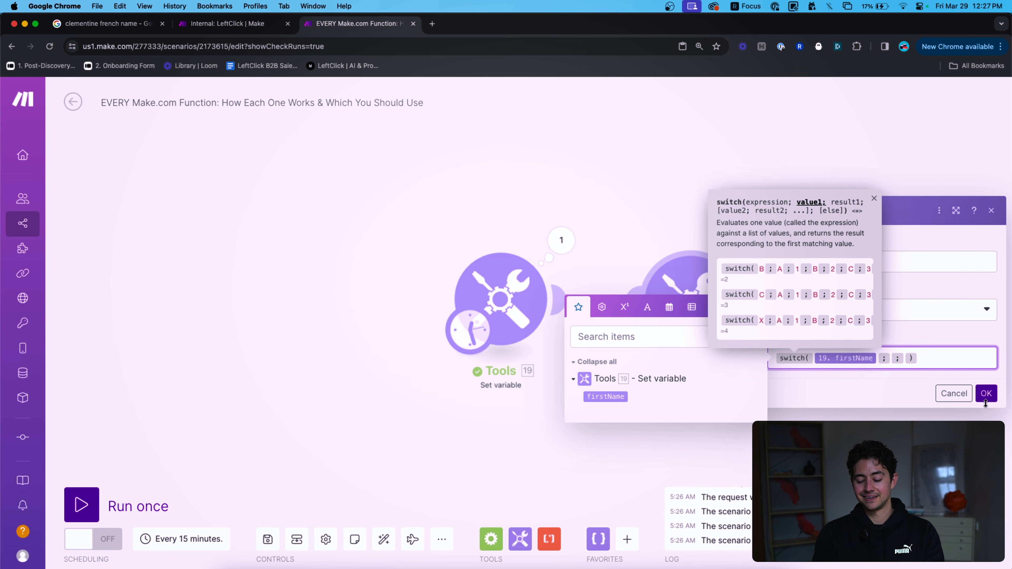
{"action": "left_click", "coordinate": [986, 394]}
{"action": "left_click", "coordinate": [492, 539]}
{"action": "left_click", "coordinate": [542, 317]}
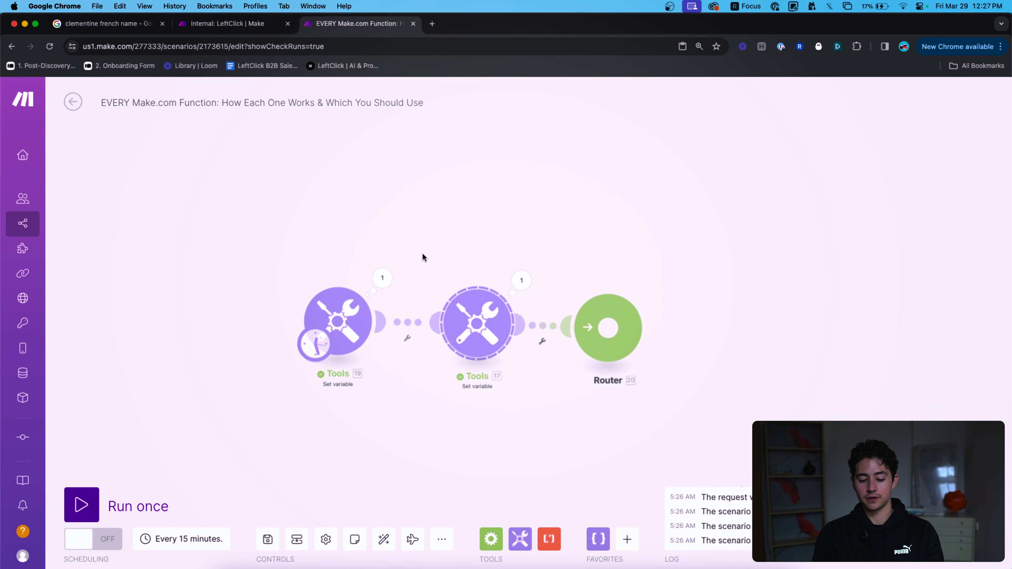
Paste a Set variable module onto the Router with a filter matching firstName to WEBSITE.
{"action": "key", "text": "super+v"}
{"action": "left_click_drag", "start_coordinate": [802, 247], "coordinate": [711, 346]}
{"action": "left_click", "coordinate": [790, 318]}
{"action": "left_click", "coordinate": [651, 323]}
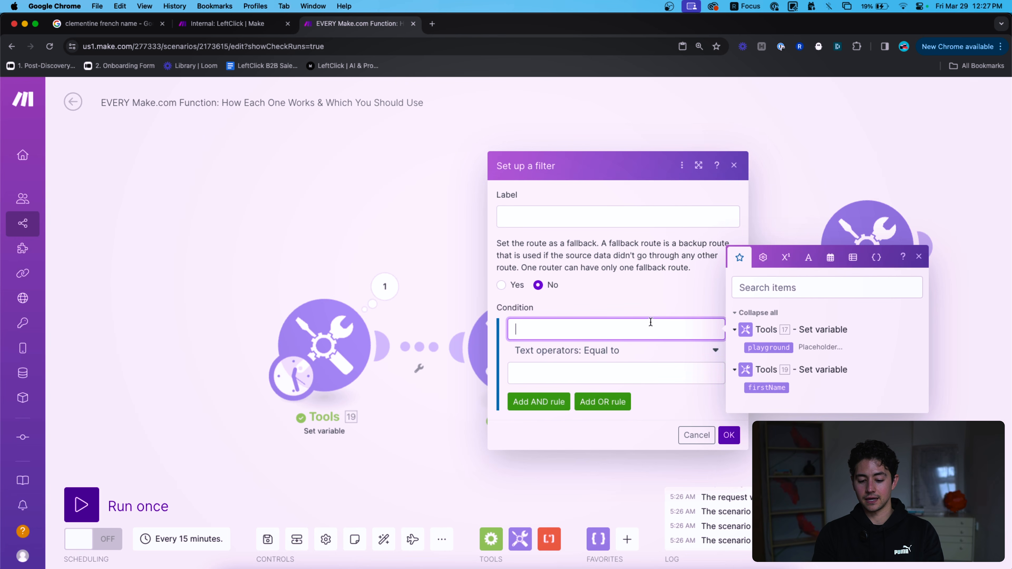
{"action": "left_click", "coordinate": [766, 388]}
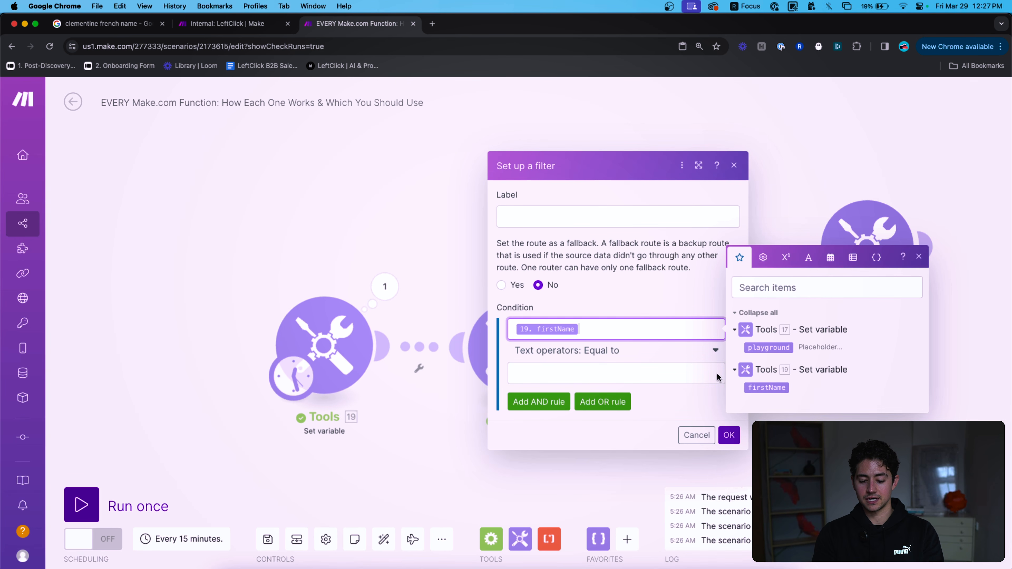
{"action": "left_click", "coordinate": [673, 364]}
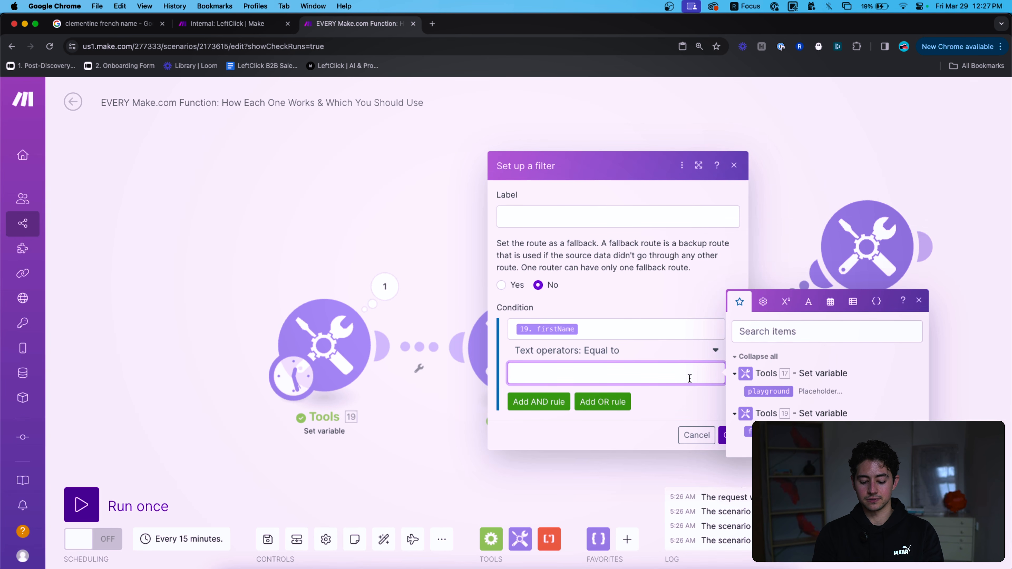
{"action": "type", "text": "WEBSITE"}
{"action": "left_click", "coordinate": [722, 434]}
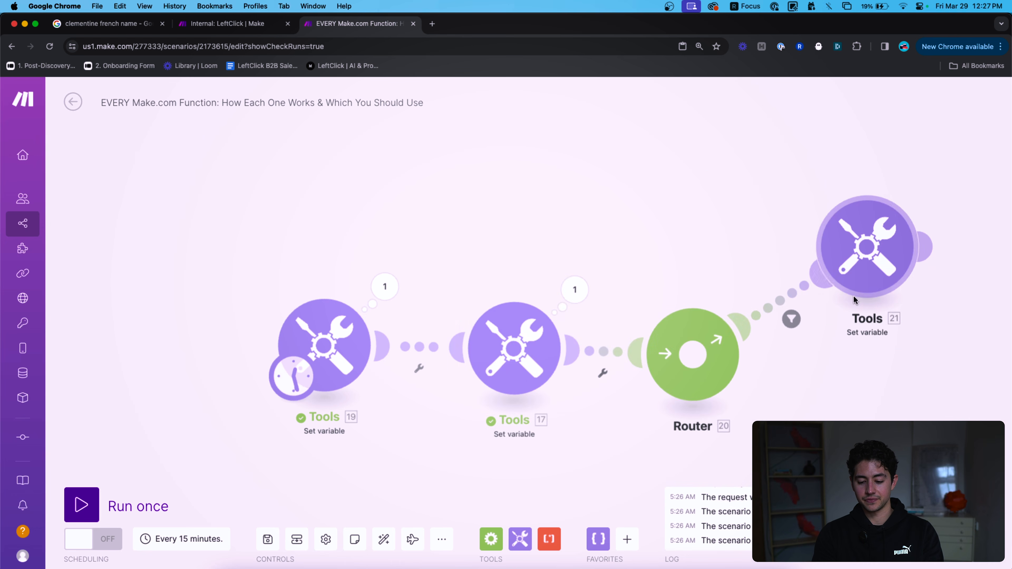
Duplicate Tools 21 and connect the copy as a second Router route.
{"action": "left_click_drag", "start_coordinate": [865, 324], "coordinate": [603, 293]}
{"action": "left_click_drag", "start_coordinate": [662, 280], "coordinate": [572, 188]}
{"action": "key", "text": "super+c"}
{"action": "key", "text": "super+v"}
{"action": "left_click_drag", "start_coordinate": [549, 387], "coordinate": [803, 385]}
{"action": "left_click_drag", "start_coordinate": [874, 389], "coordinate": [858, 360]}
{"action": "right_click", "coordinate": [863, 311]}
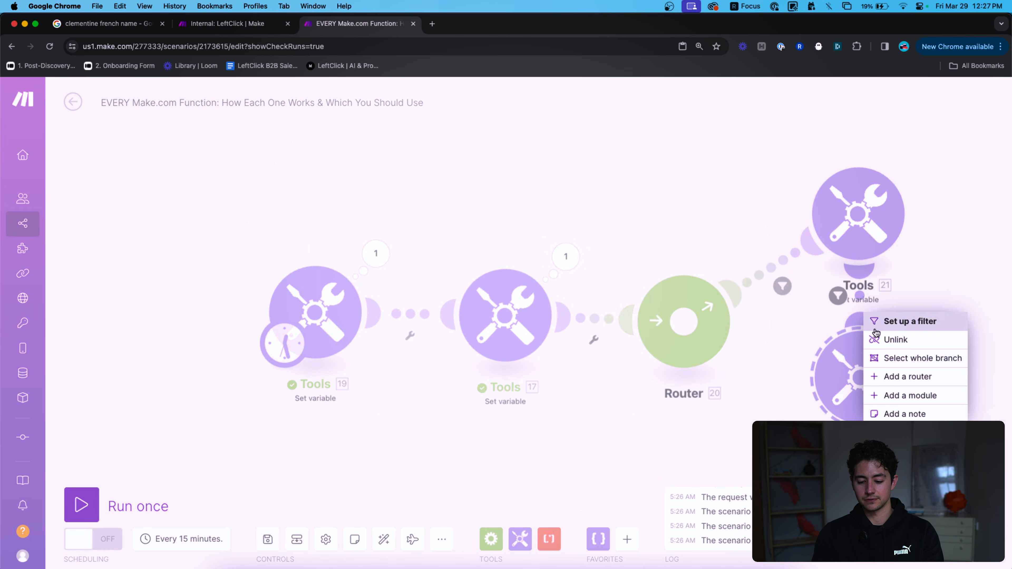
{"action": "left_click", "coordinate": [879, 339]}
{"action": "left_click", "coordinate": [864, 387]}
{"action": "left_click", "coordinate": [680, 424]}
{"action": "left_click_drag", "start_coordinate": [803, 378], "coordinate": [707, 351]}
Change the second route's filter value from WEBSITE to SEO.
{"action": "left_click", "coordinate": [766, 369]}
{"action": "left_click", "coordinate": [617, 422]}
{"action": "key", "text": "super+a"}
{"action": "type", "text": "SEO"}
{"action": "left_click", "coordinate": [662, 453]}
{"action": "left_click", "coordinate": [722, 483]}
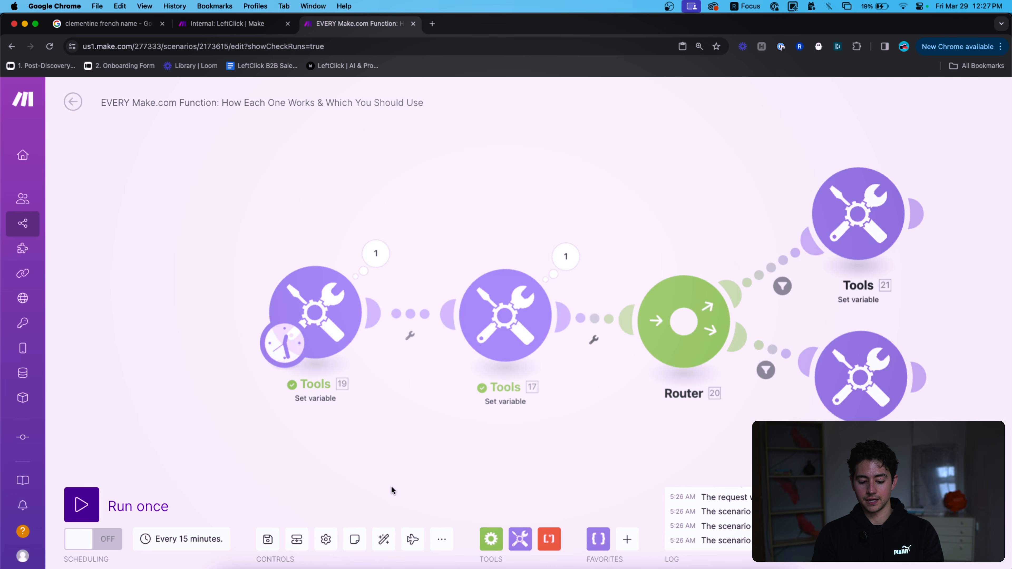
Auto-align the scenario and label the upper route WEBSITE and the lower route SEO.
{"action": "left_click", "coordinate": [383, 540]}
{"action": "left_click_drag", "start_coordinate": [793, 240], "coordinate": [792, 161]}
{"action": "left_click", "coordinate": [729, 238]}
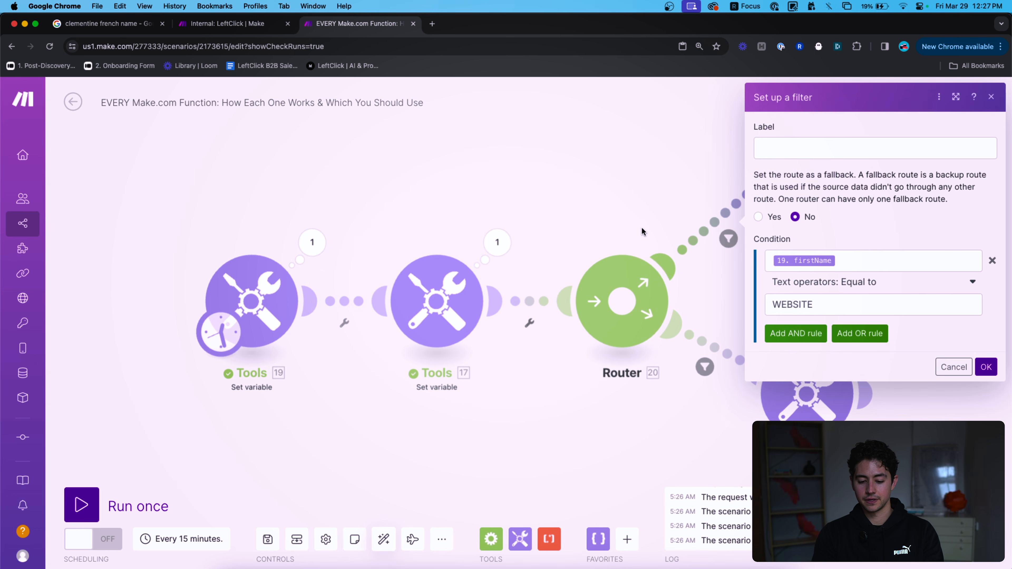
{"action": "left_click", "coordinate": [831, 153]}
{"action": "type", "text": "WEBSITE"}
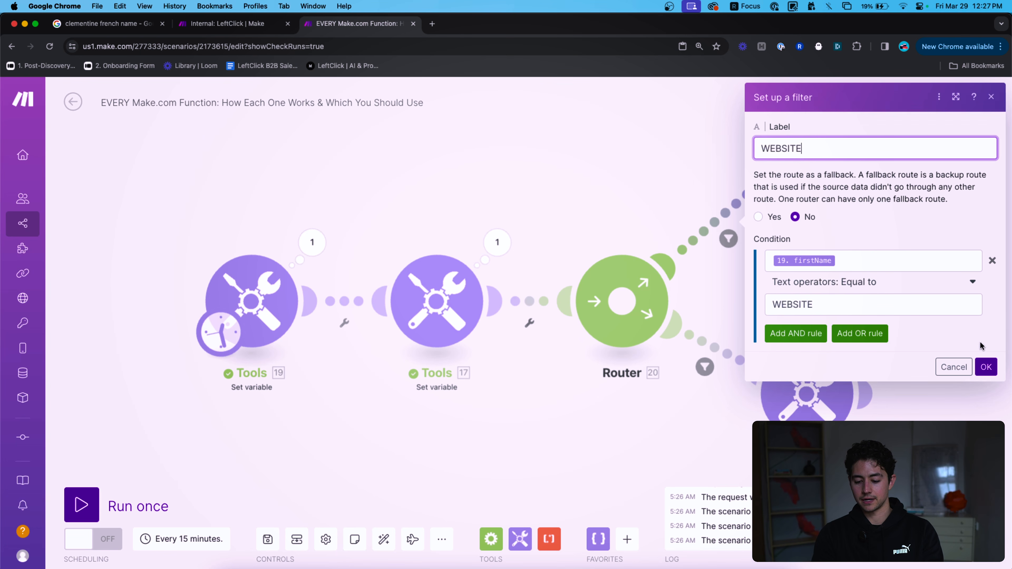
{"action": "left_click", "coordinate": [985, 366]}
{"action": "left_click", "coordinate": [705, 367]}
{"action": "left_click", "coordinate": [821, 264]}
{"action": "type", "text": "SEO"}
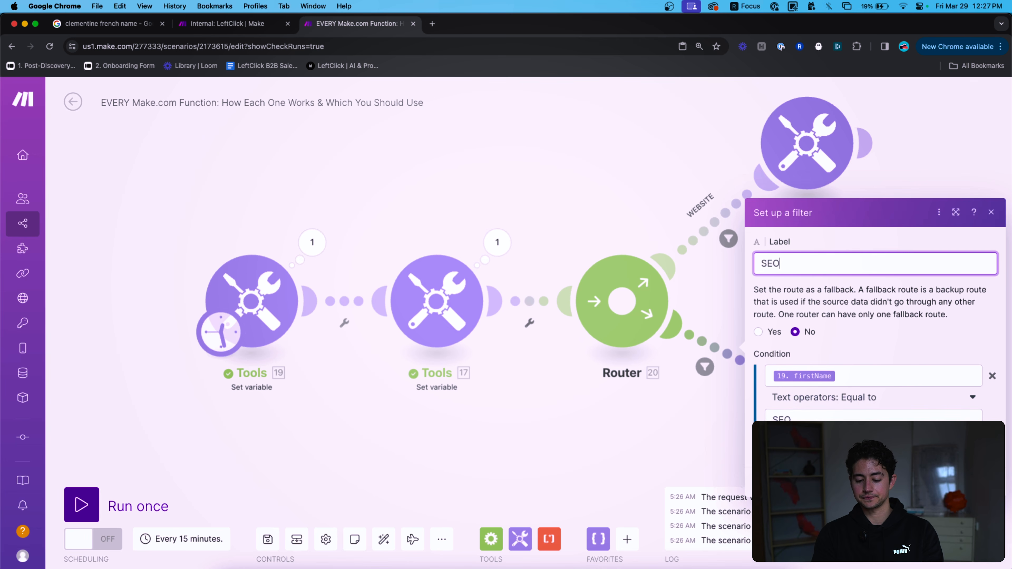
{"action": "left_click", "coordinate": [984, 479]}
{"action": "left_click_drag", "start_coordinate": [930, 394], "coordinate": [795, 385]}
{"action": "scroll", "coordinate": [773, 383], "scroll_direction": "down", "scroll_amount": 5}
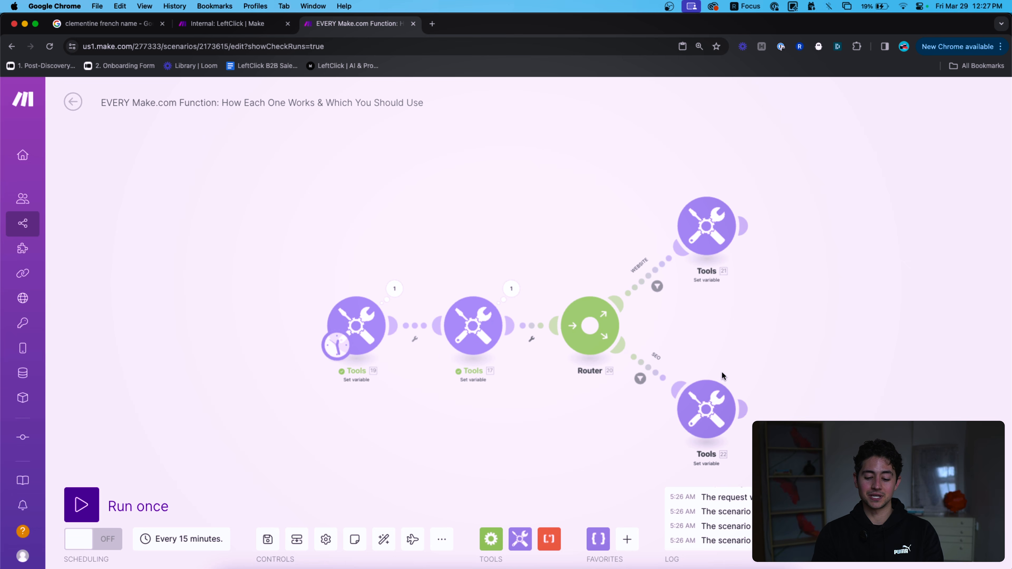
Delete the two routed Tools modules, then delete the Router.
{"action": "left_click_drag", "start_coordinate": [744, 369], "coordinate": [644, 329]}
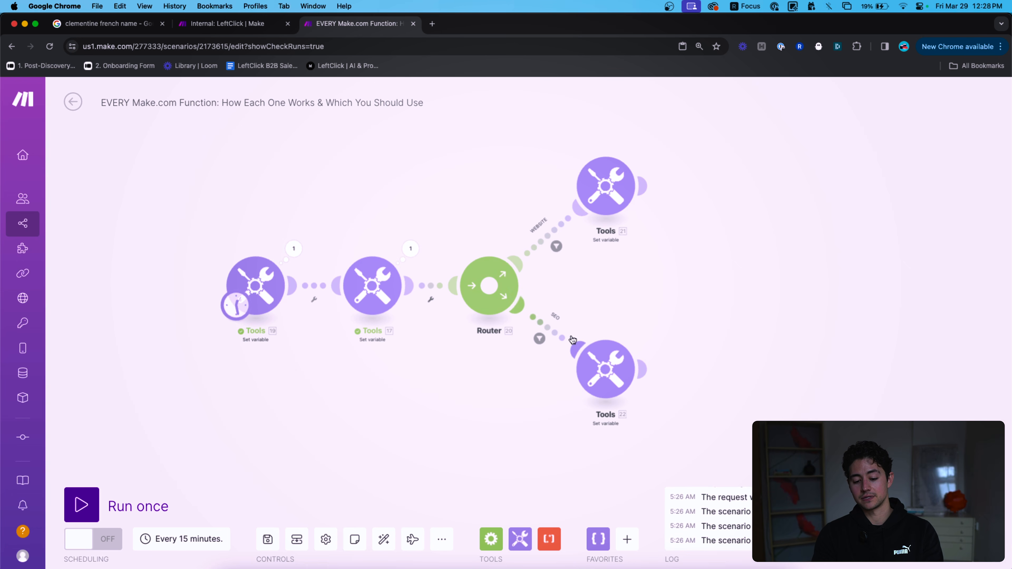
{"action": "left_click_drag", "start_coordinate": [745, 406], "coordinate": [565, 130]}
{"action": "key", "text": "Delete"}
{"action": "left_click_drag", "start_coordinate": [460, 220], "coordinate": [539, 305]}
{"action": "key", "text": "Delete"}
{"action": "scroll", "coordinate": [379, 312], "scroll_direction": "up", "scroll_amount": 5}
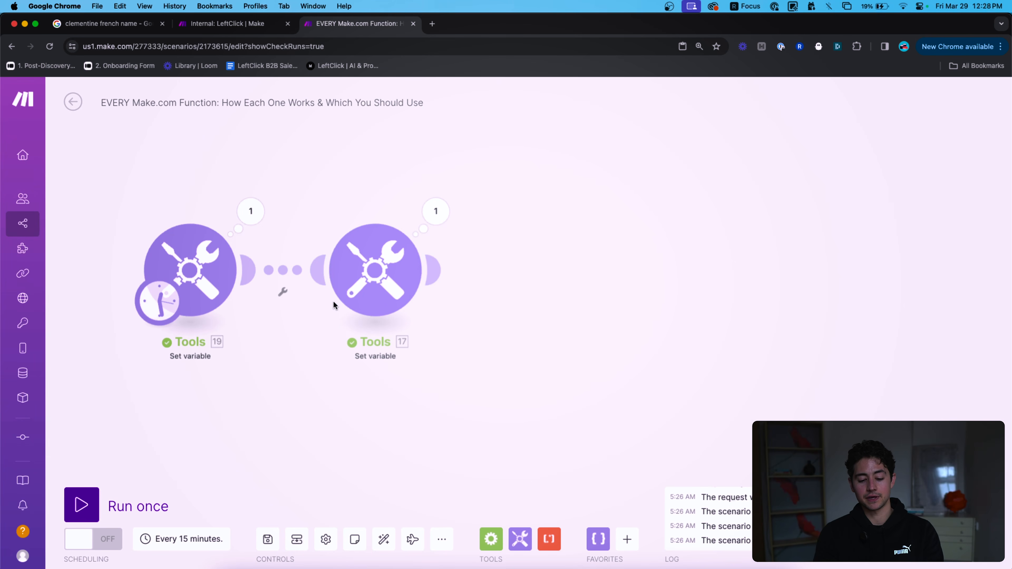
Rename Tools 19's variable to serviceName with the value website.
{"action": "left_click", "coordinate": [334, 300]}
{"action": "left_click", "coordinate": [628, 330]}
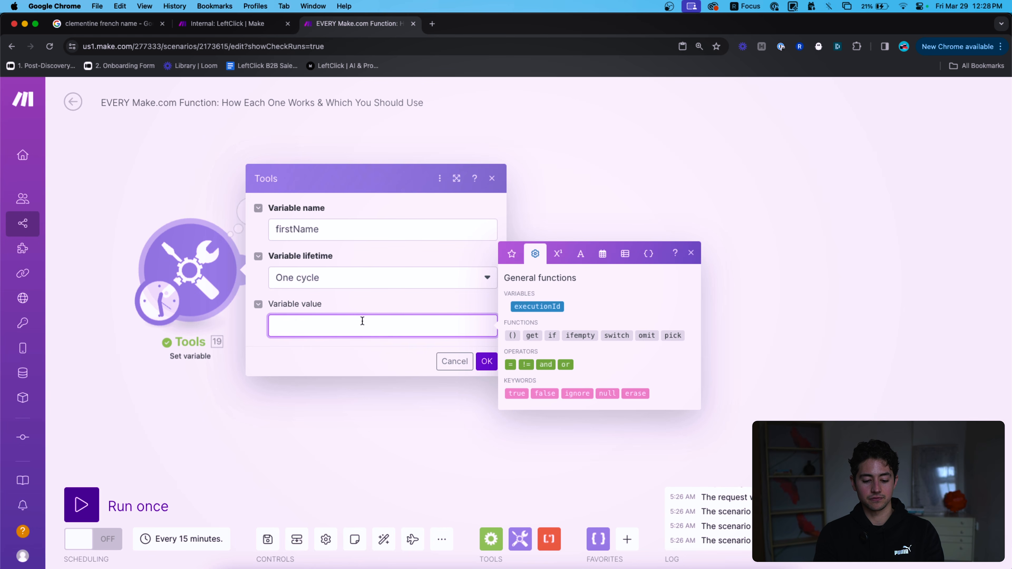
{"action": "double_click", "coordinate": [373, 233]}
{"action": "type", "text": "serviceName"}
{"action": "left_click", "coordinate": [378, 323]}
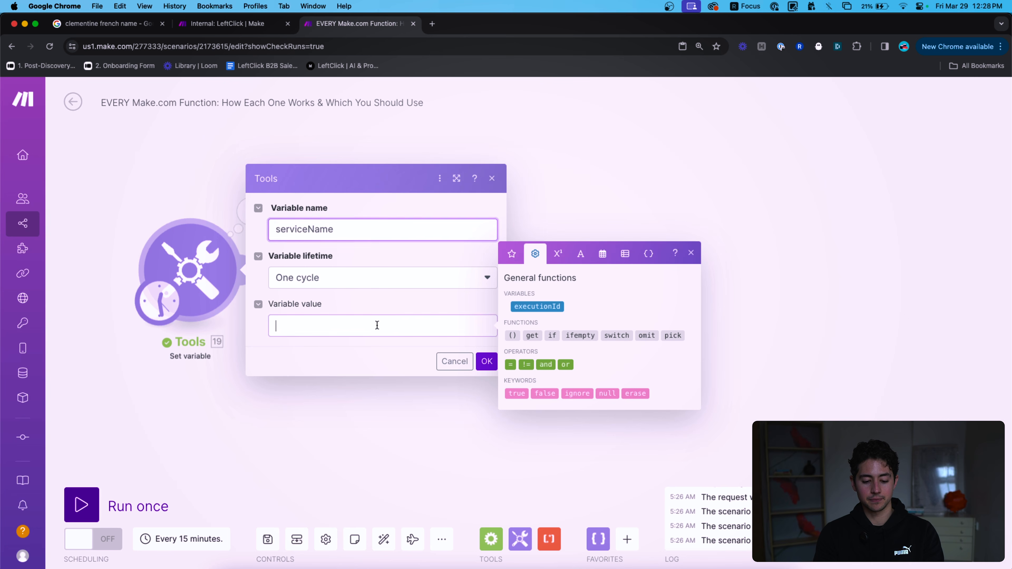
{"action": "type", "text": "website"}
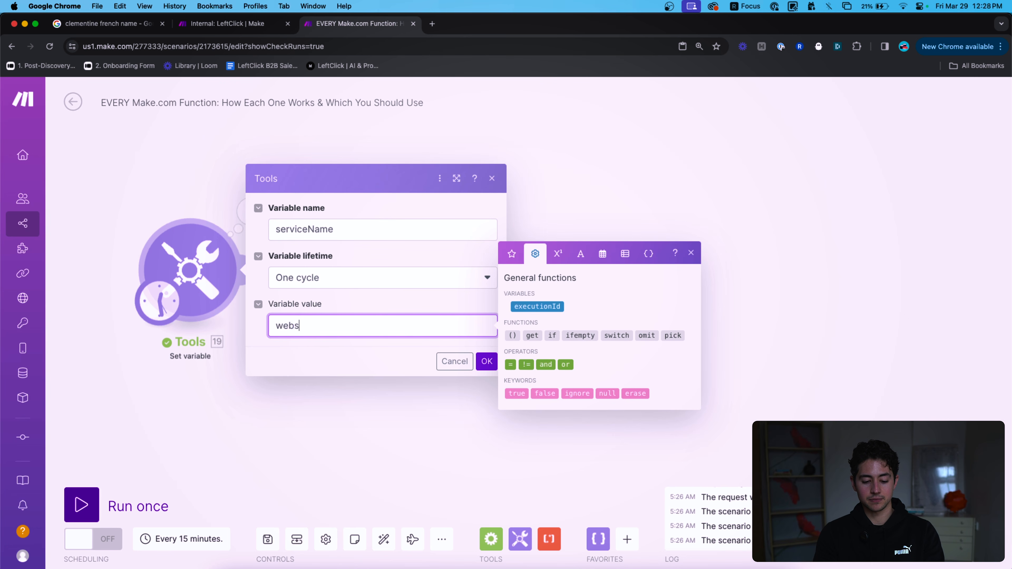
{"action": "left_click", "coordinate": [488, 360]}
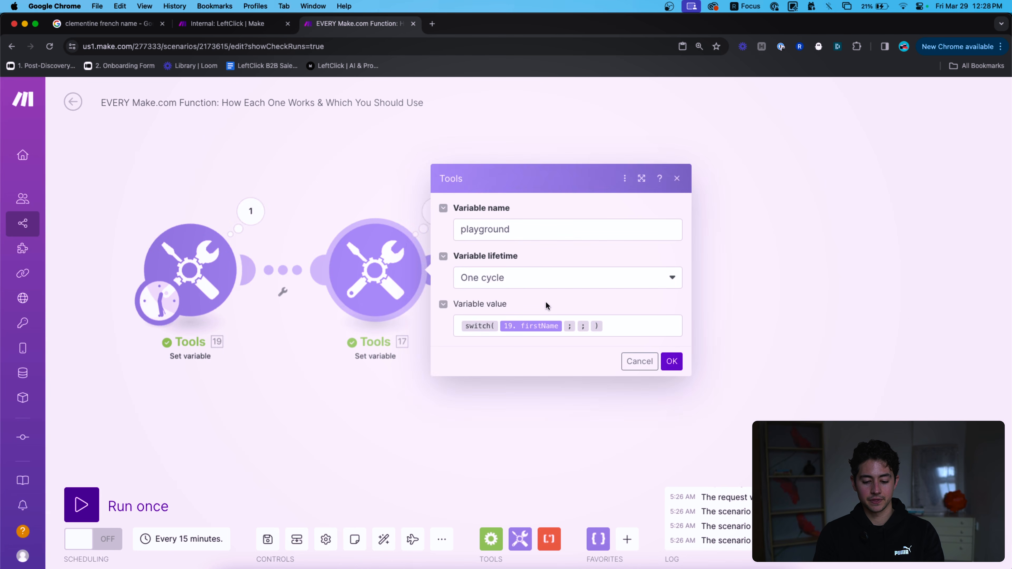
Make Tools 17 switch on serviceName: website returns 'Hello, we can't wait to help you with your website!', SEO a thank-you.
{"action": "left_click", "coordinate": [563, 326]}
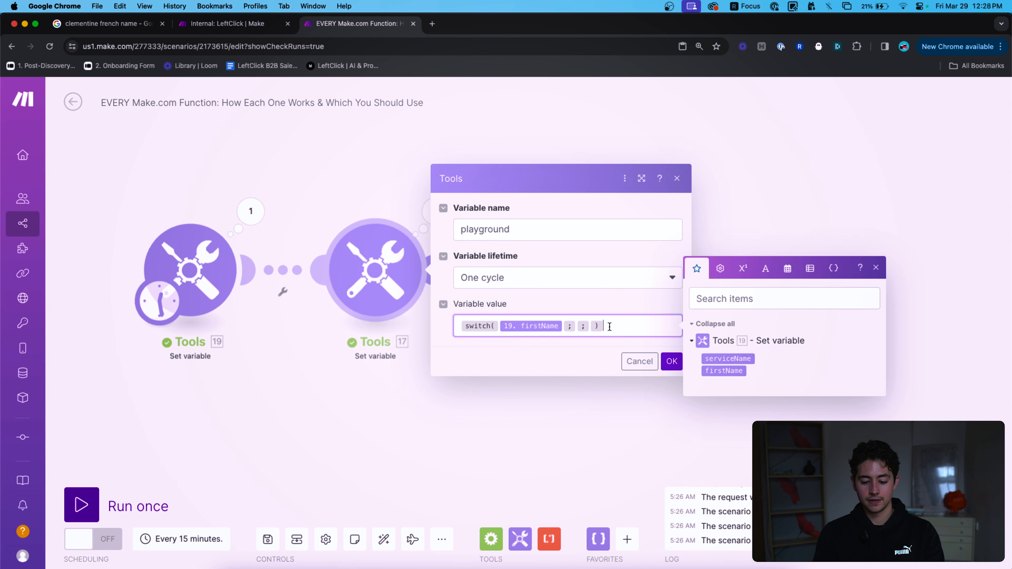
{"action": "key", "text": "BackSpace"}
{"action": "left_click", "coordinate": [703, 358]}
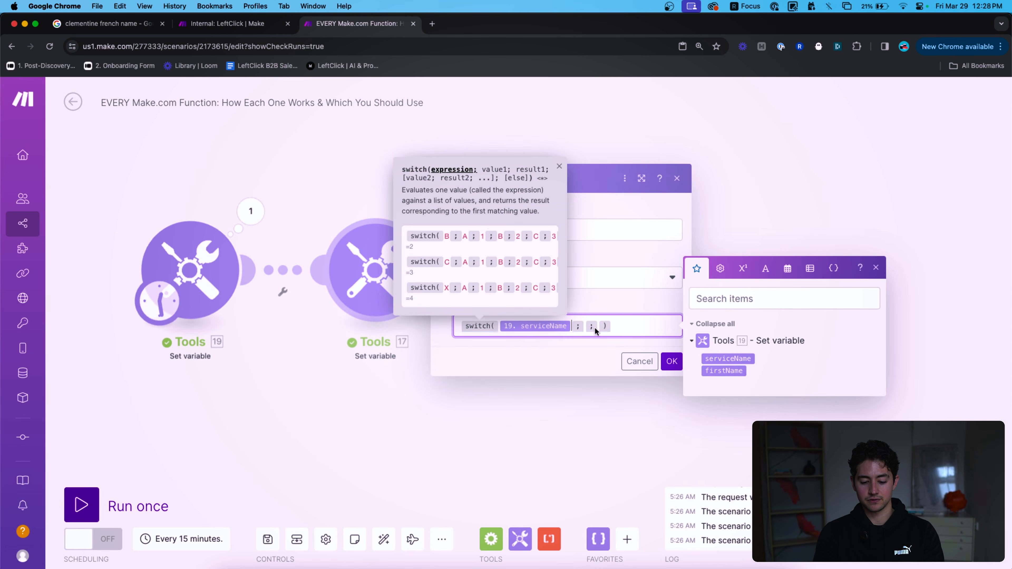
{"action": "left_click", "coordinate": [599, 325]}
{"action": "key", "text": "BackSpace"}
{"action": "key", "text": "Delete"}
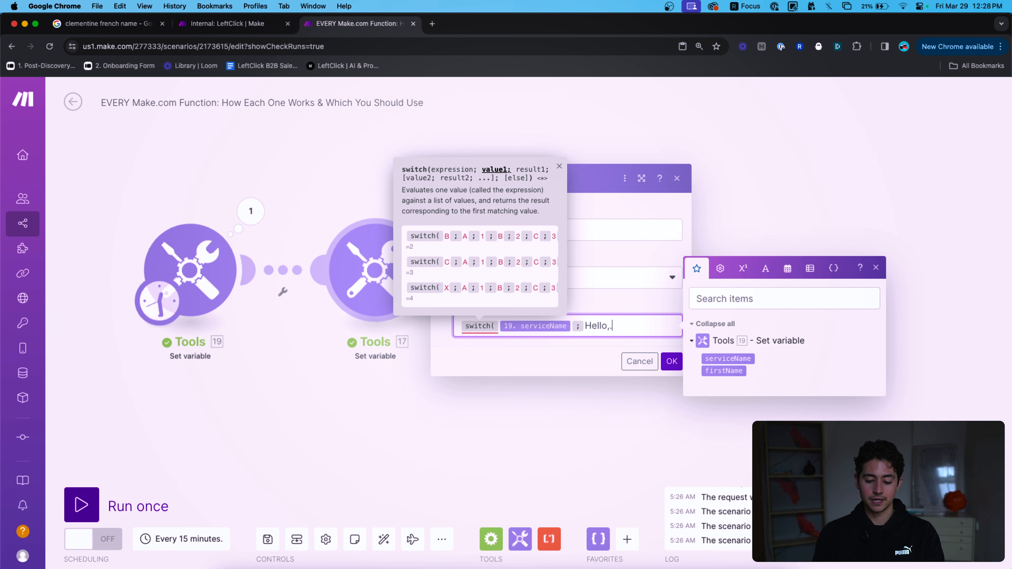
{"action": "type", "text": "we can't wait to help you with your"}
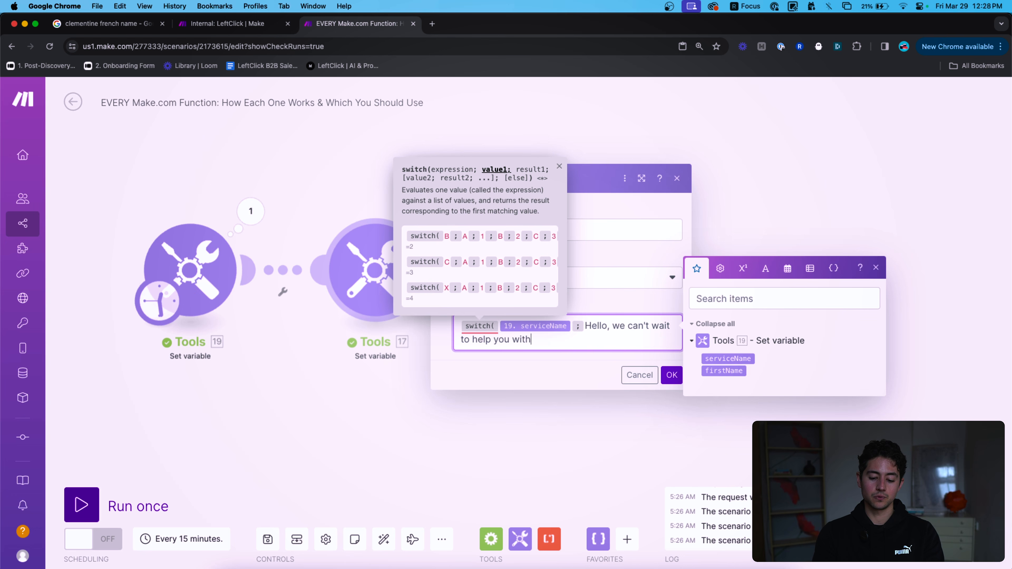
{"action": "left_click", "coordinate": [584, 325]}
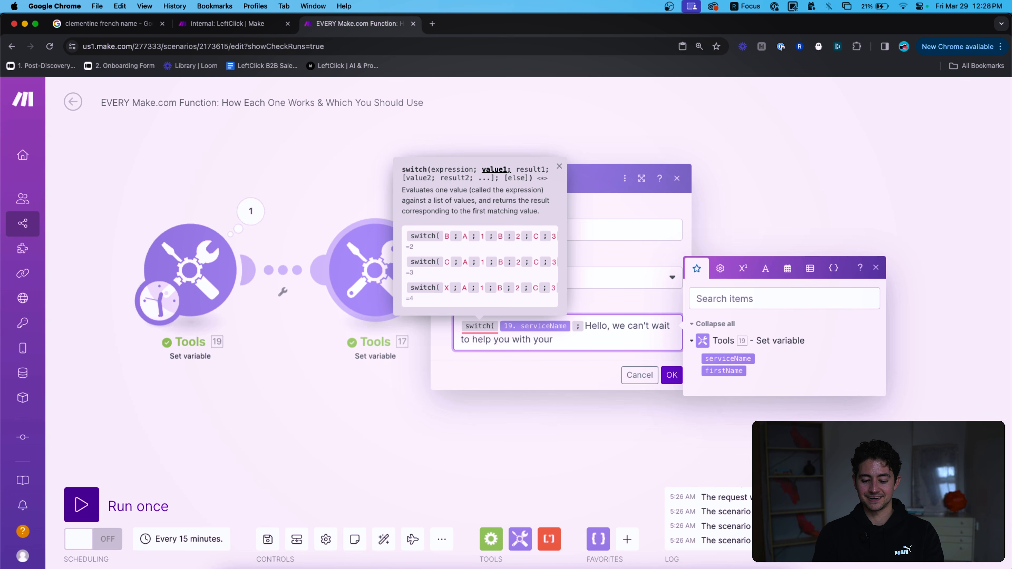
{"action": "type", "text": "website ;"}
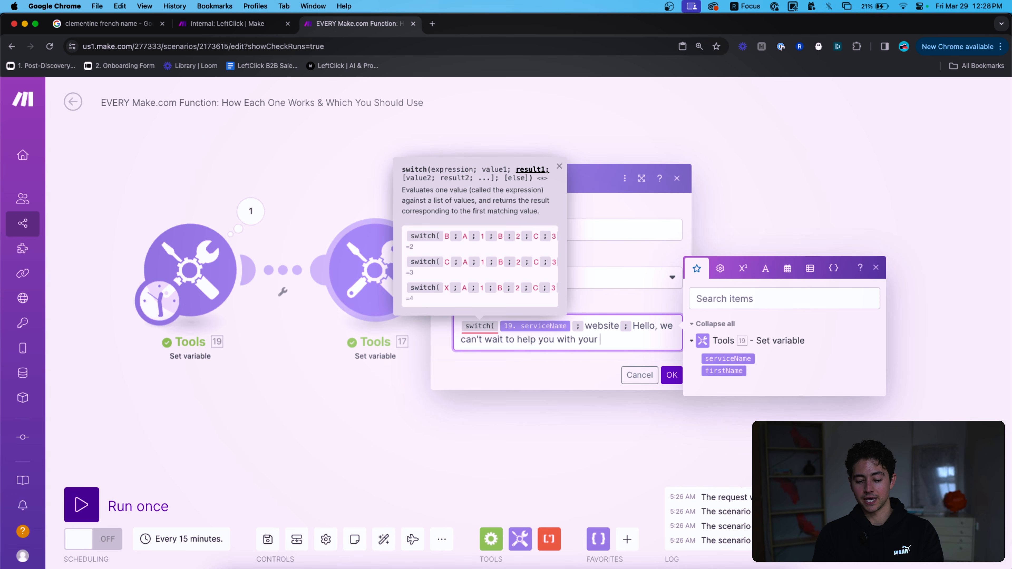
{"action": "type", "text": " Hello, we can't wait to help you with your website! ; "}
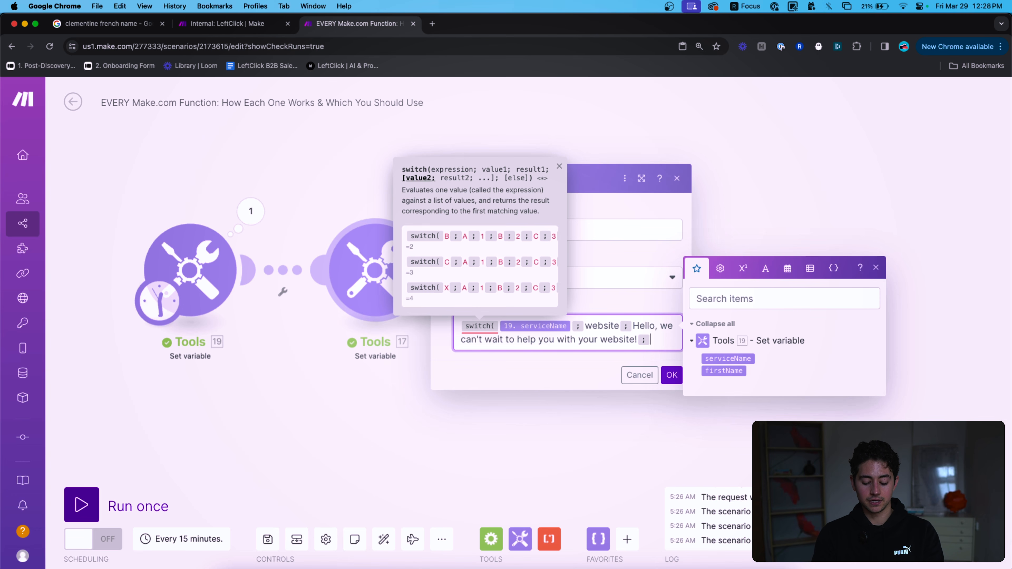
{"action": "type", "text": "SEO ; "}
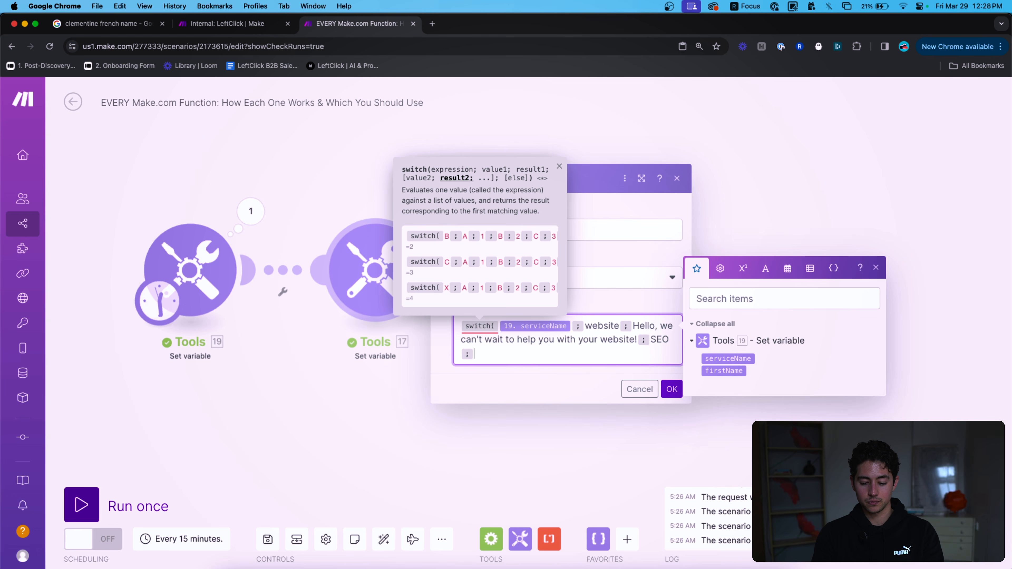
{"action": "type", "text": "Thanks for submitti"}
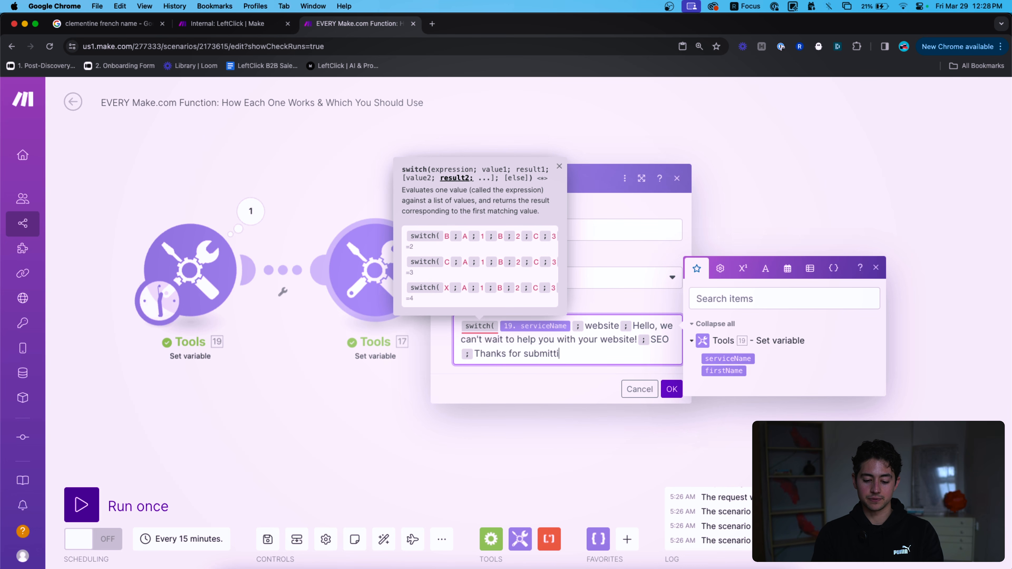
{"action": "type", "text": "ng an SEO request! We're excited to help you build a great SEO campaign"}
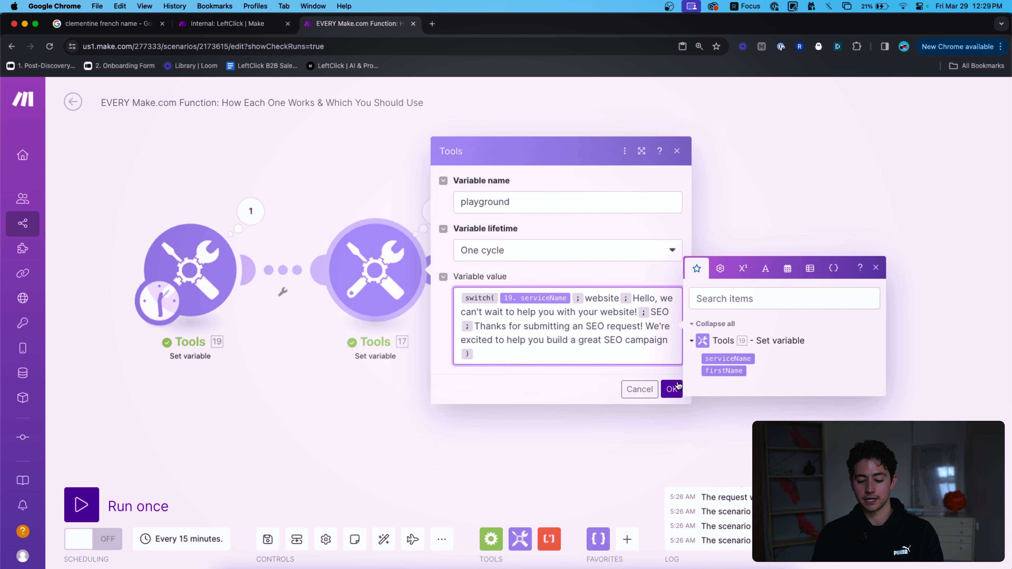
{"action": "left_click", "coordinate": [671, 389]}
Reopen Tools 17 to review the switch formula against the switch function reference.
{"action": "left_click", "coordinate": [387, 285]}
{"action": "left_click", "coordinate": [573, 347]}
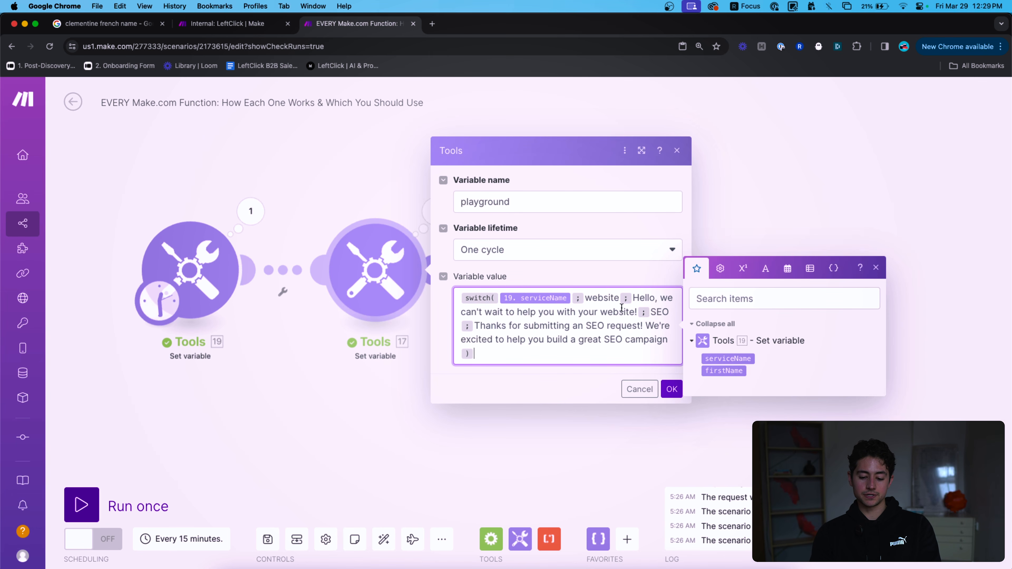
{"action": "left_click", "coordinate": [607, 311]}
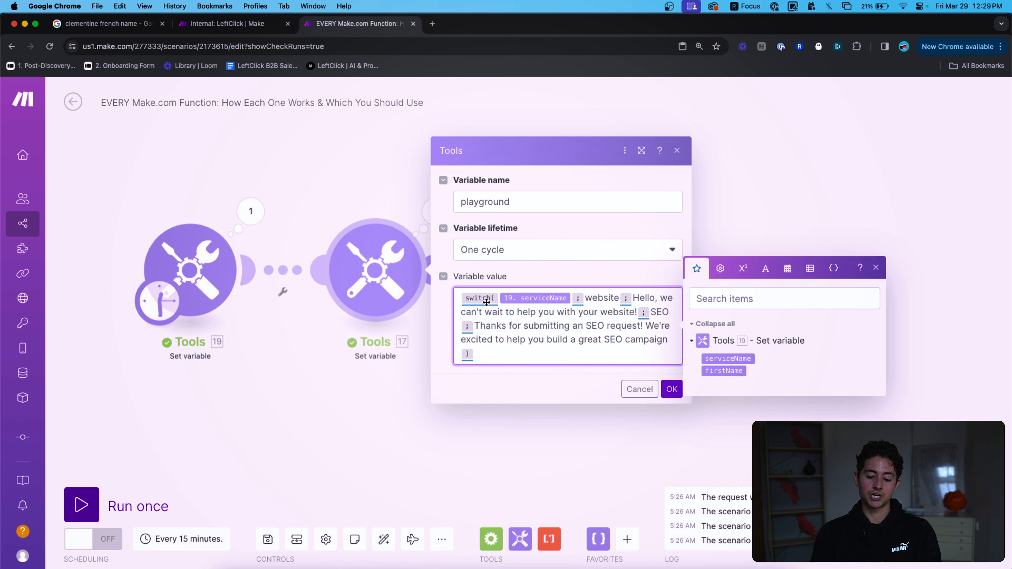
{"action": "left_click", "coordinate": [494, 315]}
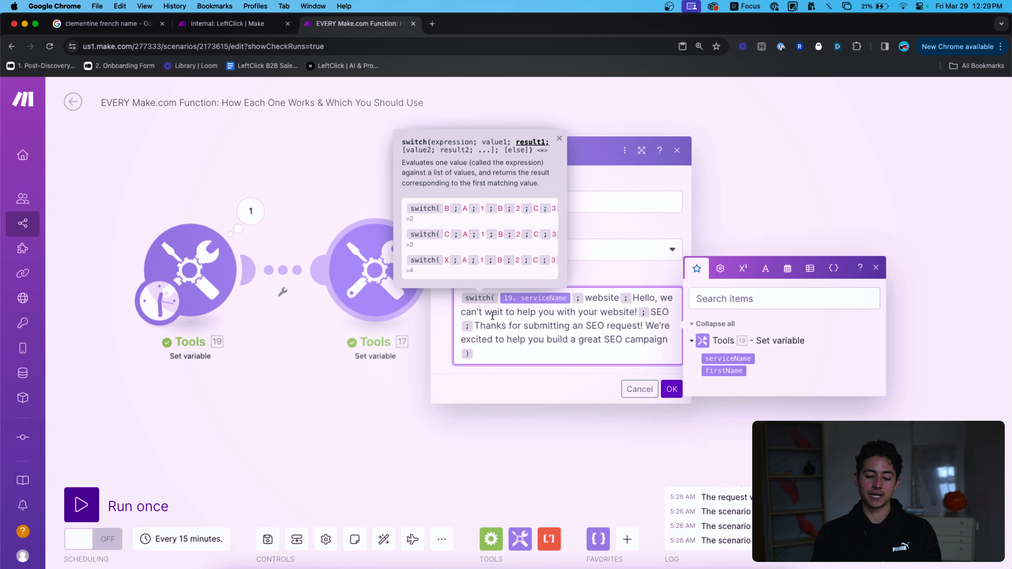
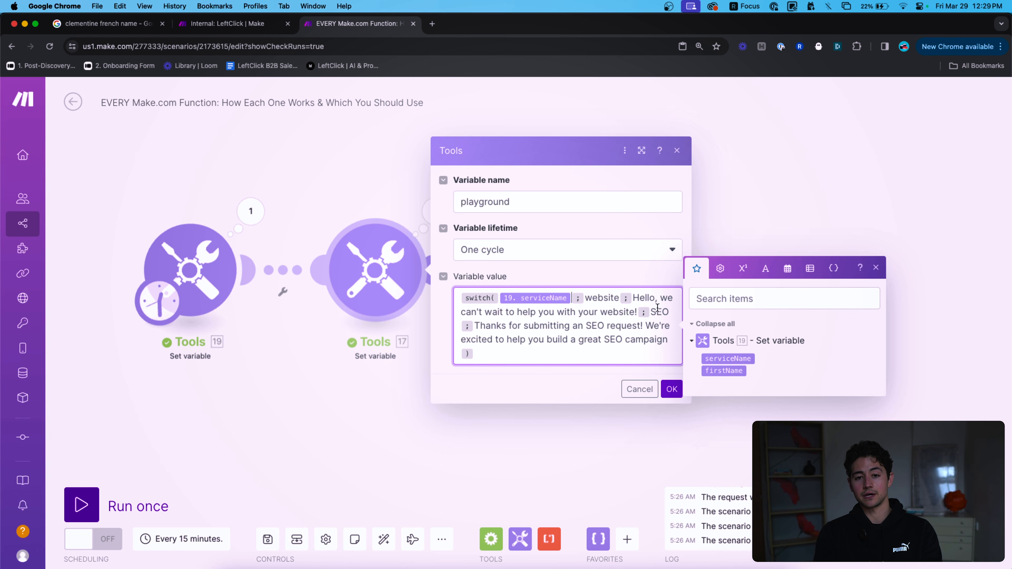
Confirm the switch's website greeting and SEO thank-you messages, save it, and run the scenario once.
{"action": "left_click_drag", "start_coordinate": [632, 297], "coordinate": [662, 316]}
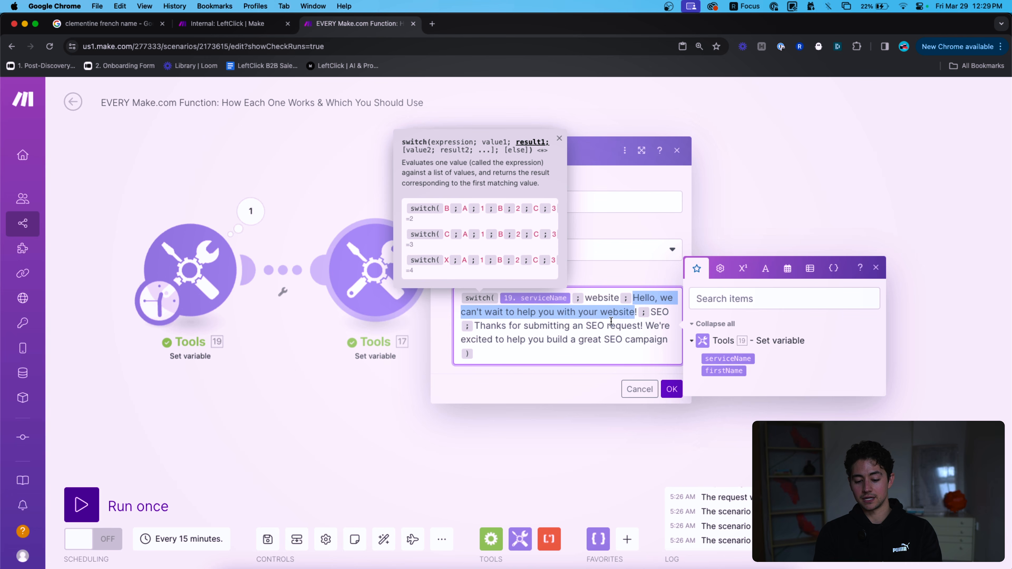
{"action": "left_click_drag", "start_coordinate": [476, 325], "coordinate": [669, 340]}
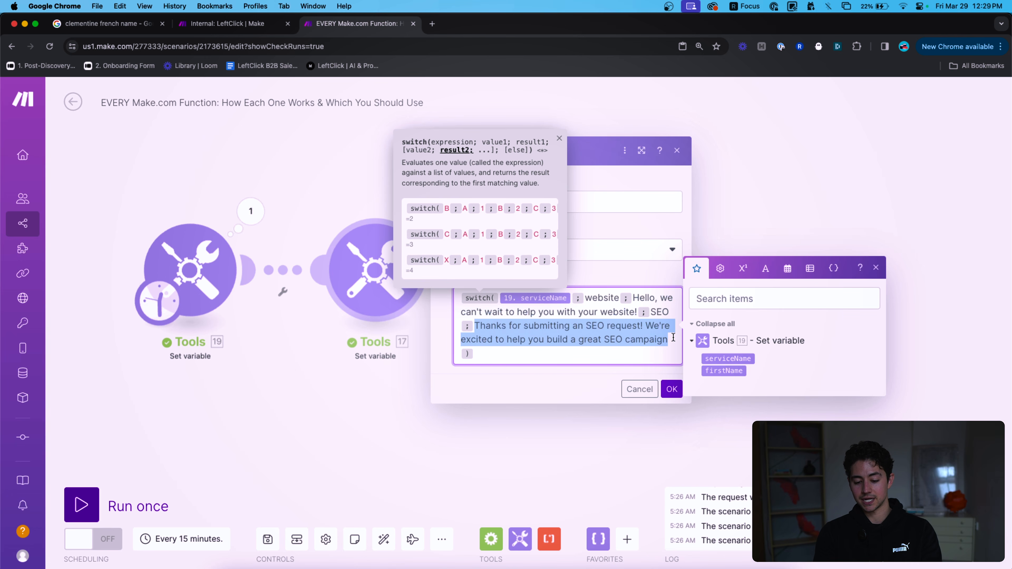
{"action": "left_click", "coordinate": [671, 389]}
{"action": "left_click", "coordinate": [115, 505]}
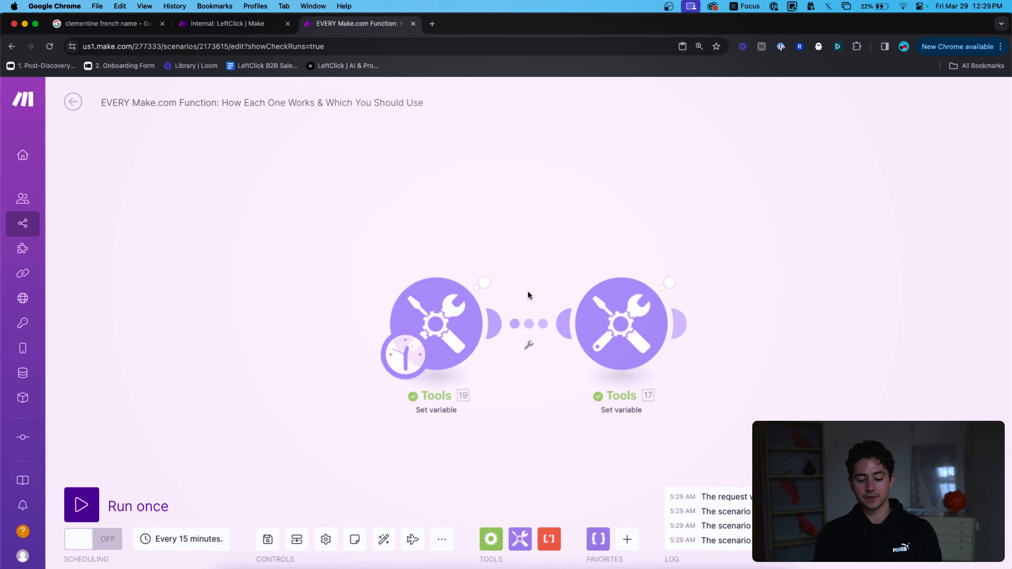
Inspect the first run's outputs for serviceName and the playground variable.
{"action": "left_click", "coordinate": [476, 271]}
{"action": "left_click", "coordinate": [444, 210]}
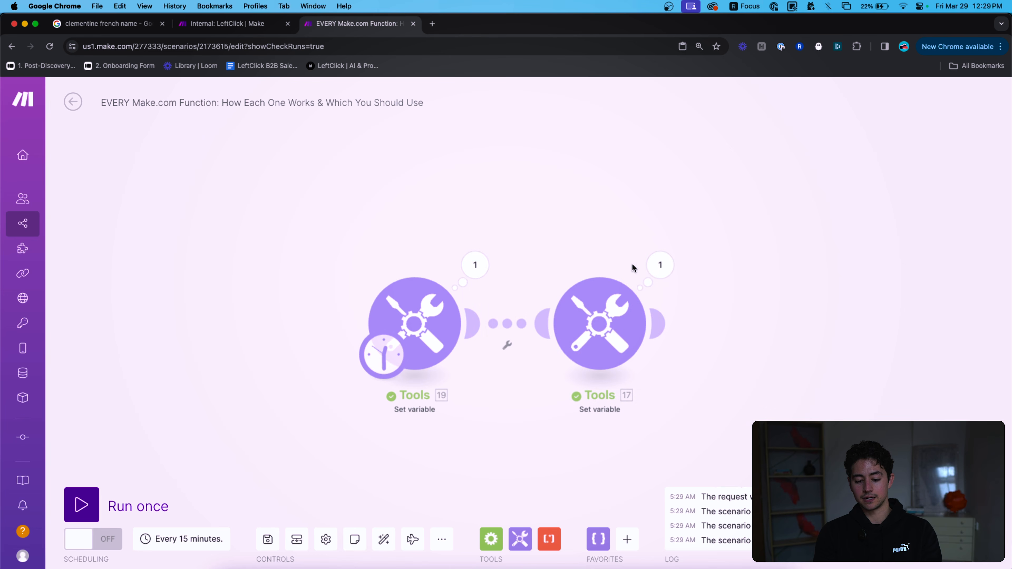
{"action": "left_click", "coordinate": [660, 265]}
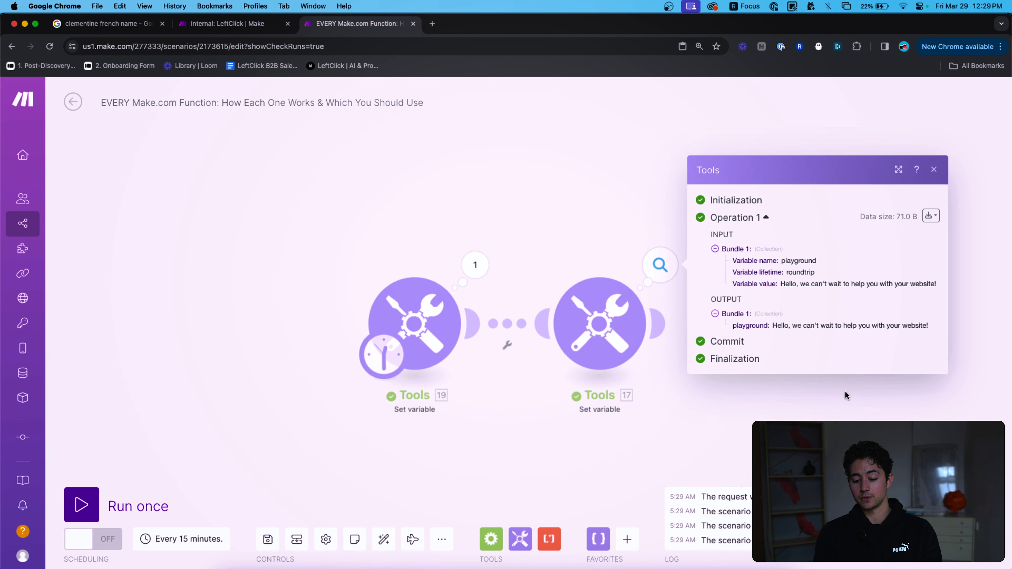
{"action": "left_click", "coordinate": [807, 403]}
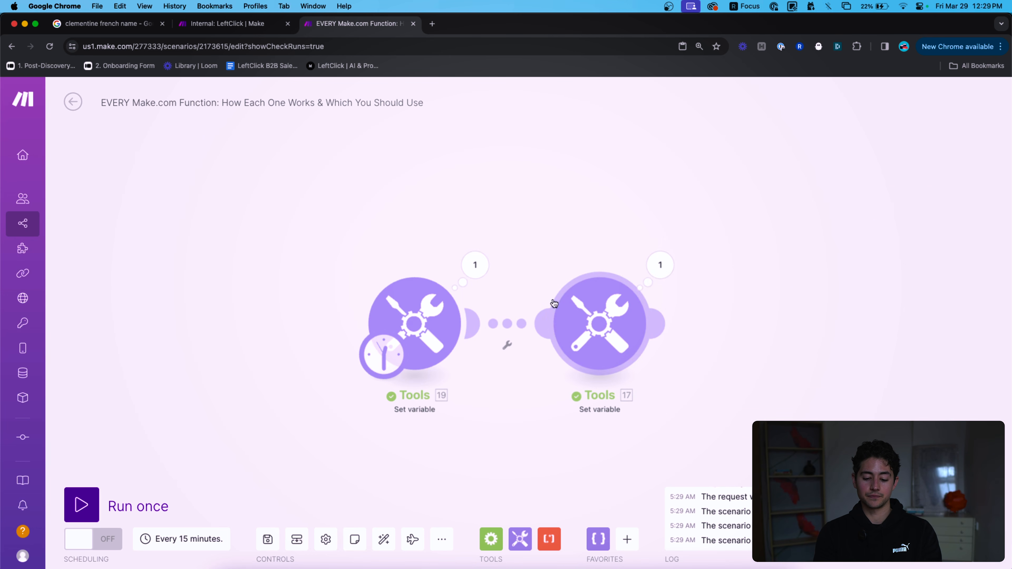
Change serviceName from website to SEO and run the scenario again.
{"action": "left_click", "coordinate": [414, 325]}
{"action": "left_click", "coordinate": [568, 382]}
{"action": "key", "text": "super+a"}
{"action": "type", "text": "SEO"}
{"action": "left_click", "coordinate": [711, 415]}
{"action": "left_click", "coordinate": [163, 511]}
Check that playground now returns the SEO thank-you message, then reopen its switch expression.
{"action": "left_click", "coordinate": [681, 264]}
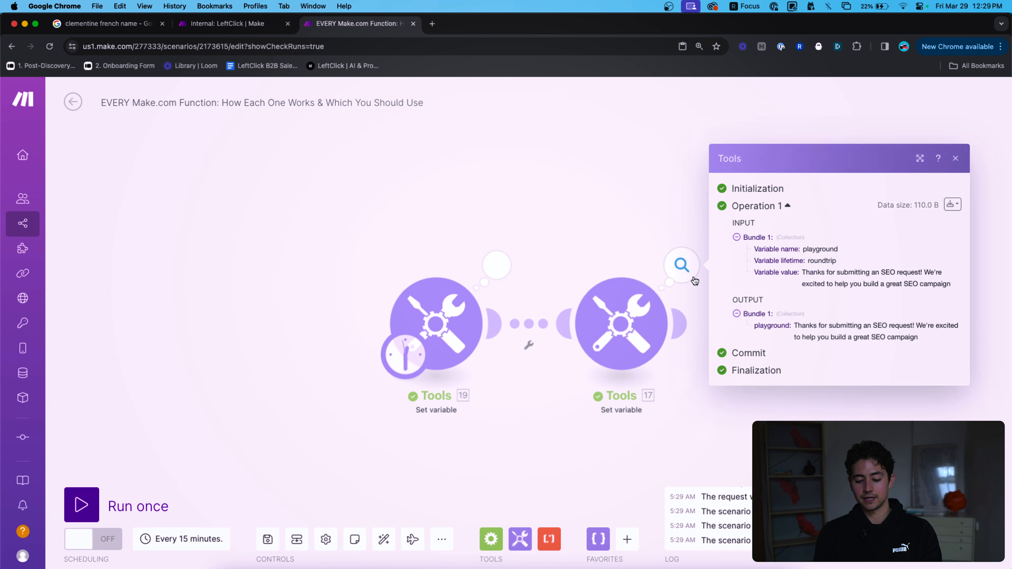
{"action": "triple_click", "coordinate": [829, 334]}
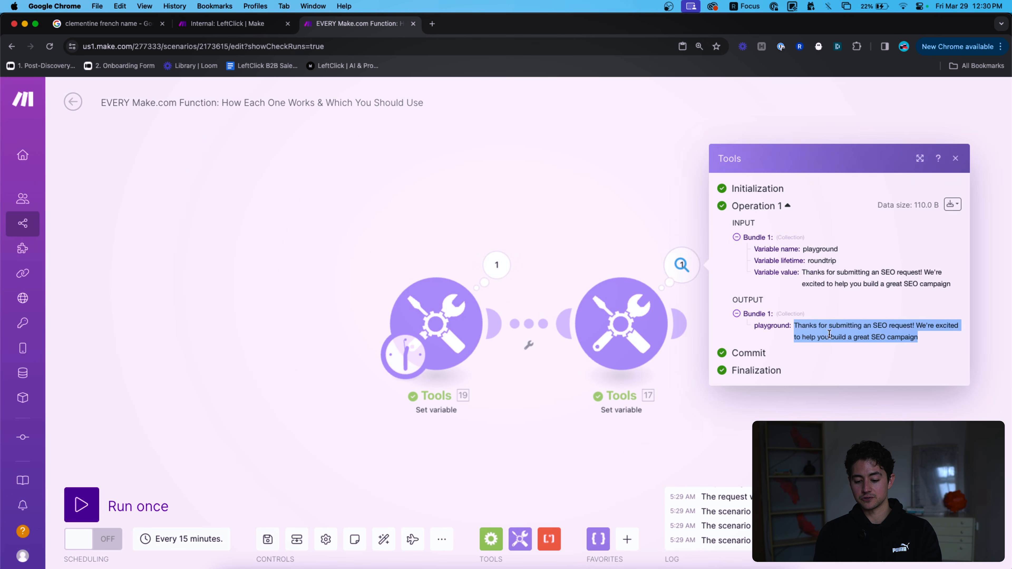
{"action": "left_click", "coordinate": [597, 231]}
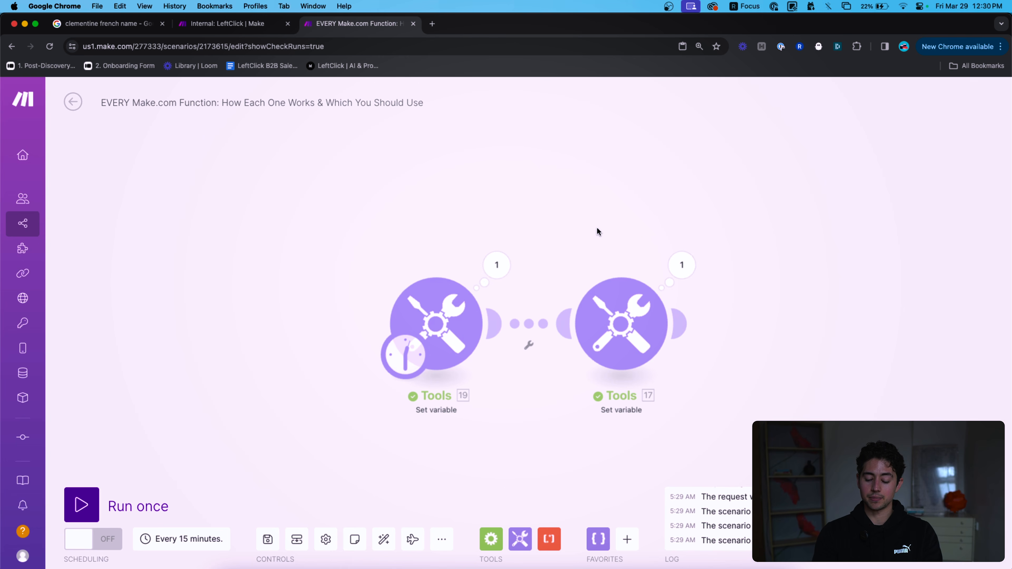
{"action": "left_click", "coordinate": [602, 320]}
{"action": "left_click", "coordinate": [810, 412]}
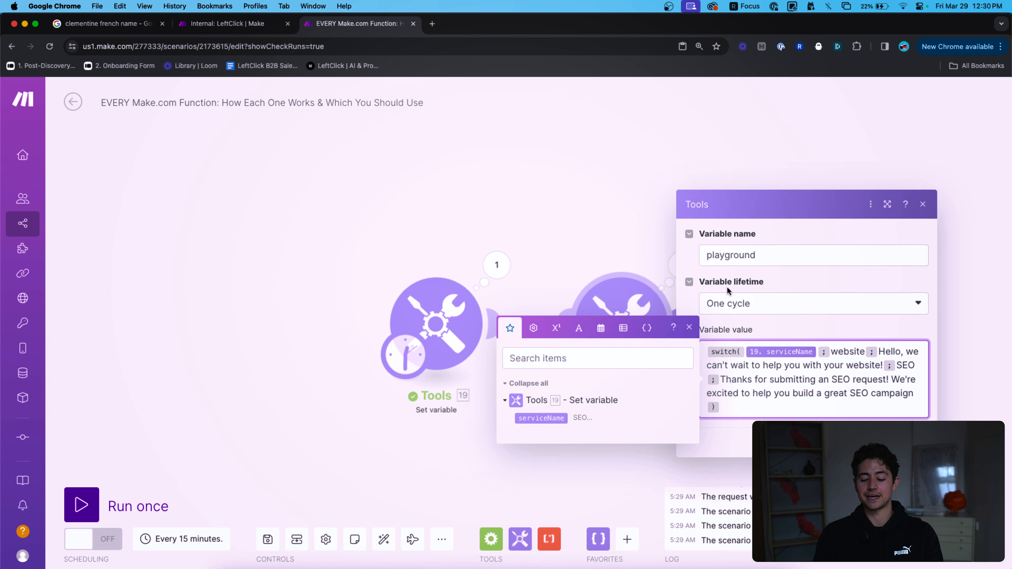
Add '; Screw you!' as the switch's fallback value.
{"action": "left_click", "coordinate": [654, 242]}
{"action": "left_click", "coordinate": [628, 313]}
{"action": "left_click", "coordinate": [793, 413]}
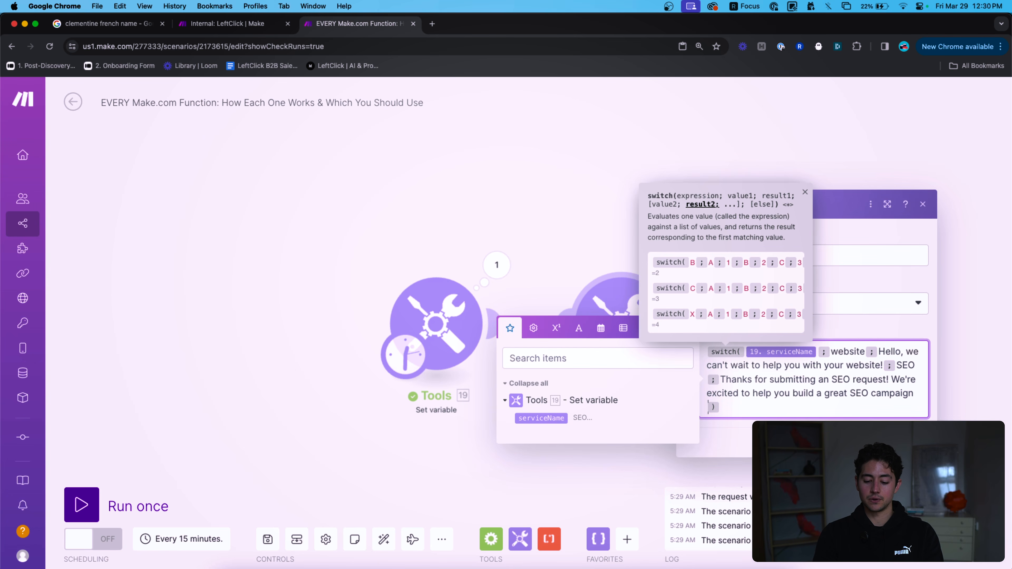
{"action": "type", "text": ";"}
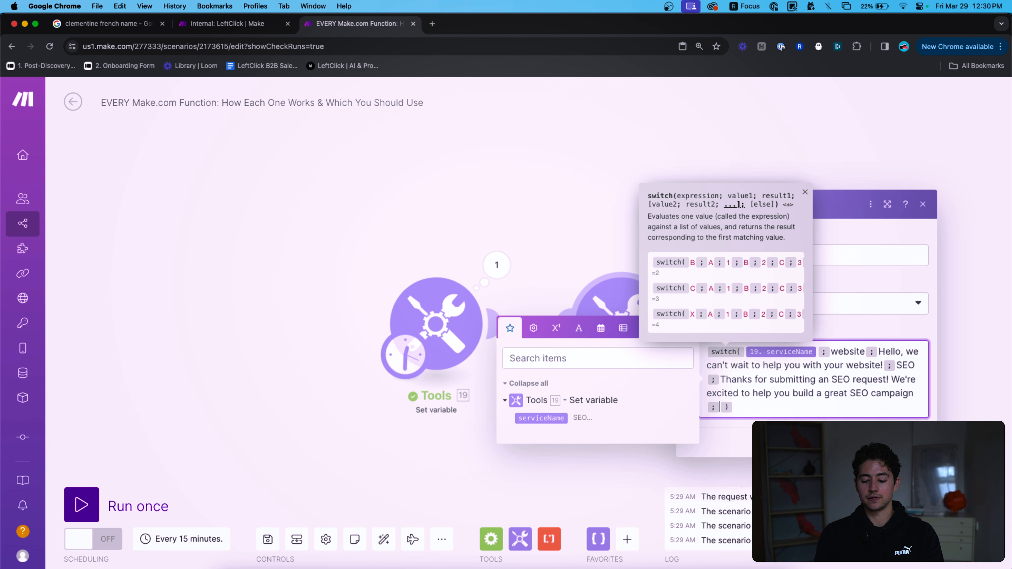
{"action": "type", "text": "Screw you!"}
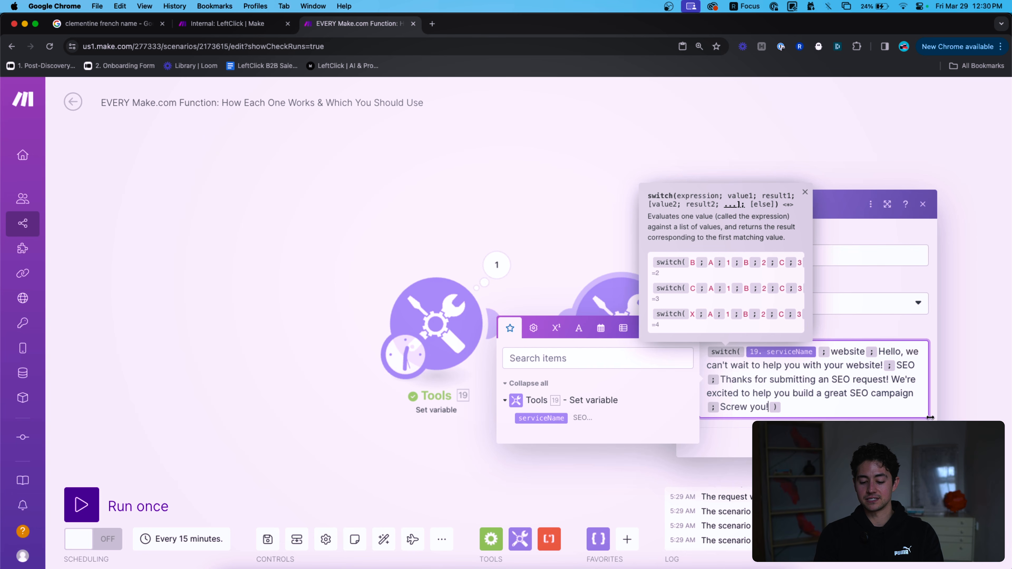
{"action": "left_click", "coordinate": [918, 443]}
Change serviceName from SEO to 'social media'.
{"action": "left_click", "coordinate": [428, 325]}
{"action": "double_click", "coordinate": [579, 376]}
{"action": "key", "text": "BackSpace"}
{"action": "type", "text": "social media"}
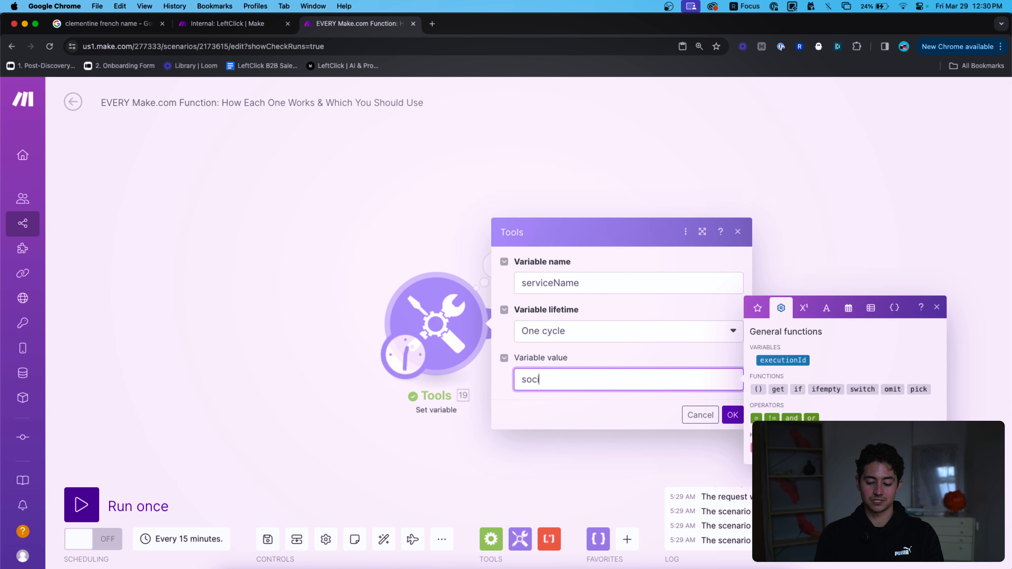
{"action": "left_click", "coordinate": [733, 415]}
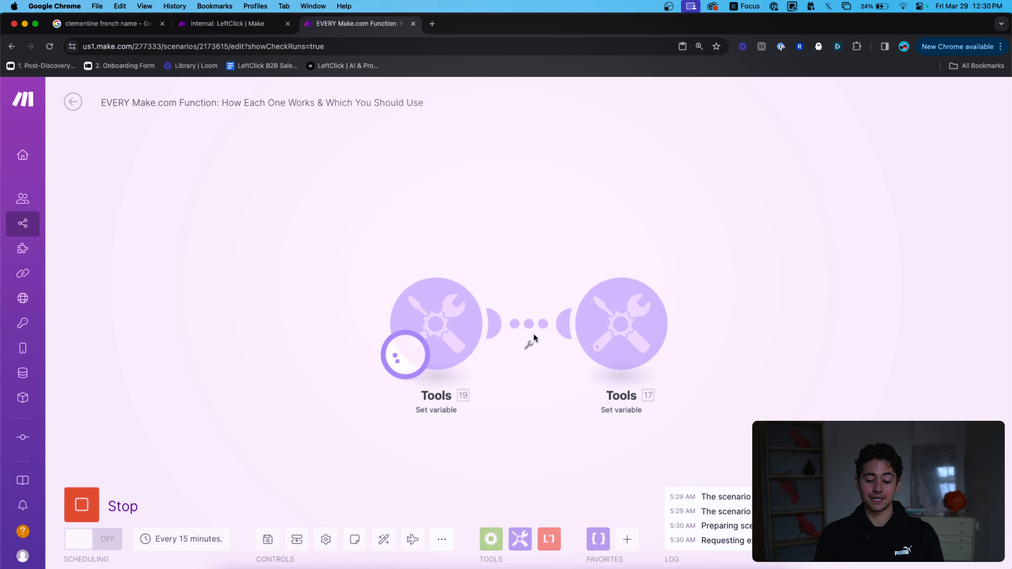
Verify playground outputs the fallback 'Screw you!', then reopen its value for editing.
{"action": "left_click", "coordinate": [681, 265]}
{"action": "triple_click", "coordinate": [813, 326]}
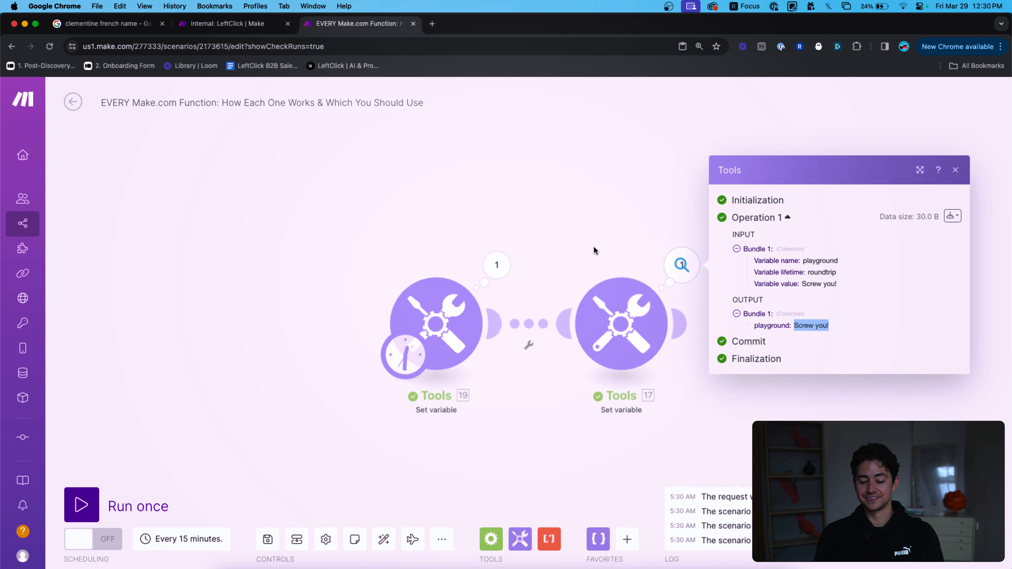
{"action": "left_click", "coordinate": [601, 252]}
{"action": "left_click", "coordinate": [619, 319]}
{"action": "left_click", "coordinate": [831, 398]}
Delete the switch expression, insert omit and pick from General functions, then remove them.
{"action": "key", "text": "super+a"}
{"action": "key", "text": "BackSpace"}
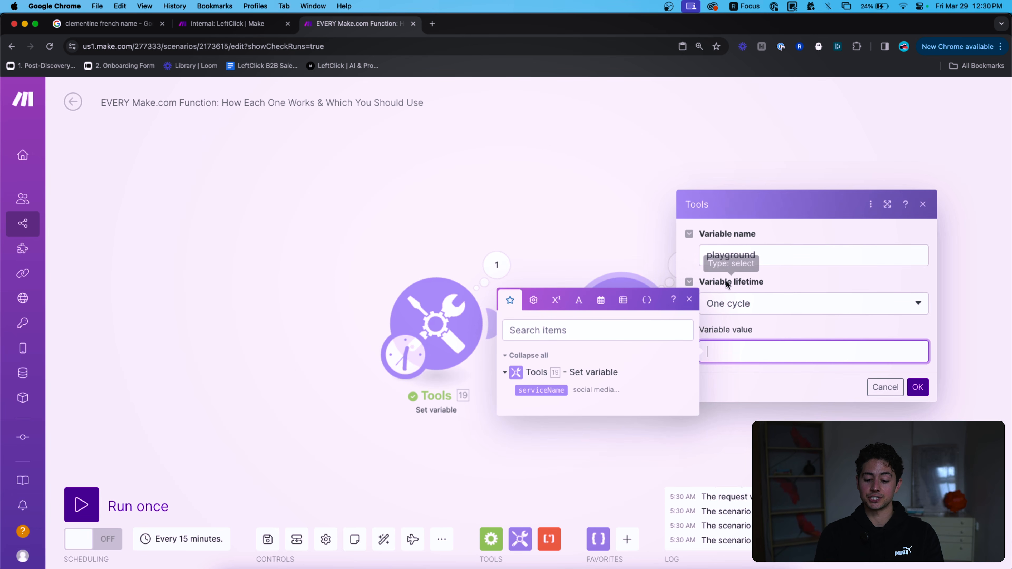
{"action": "left_click", "coordinate": [555, 298]}
{"action": "left_click", "coordinate": [538, 289]}
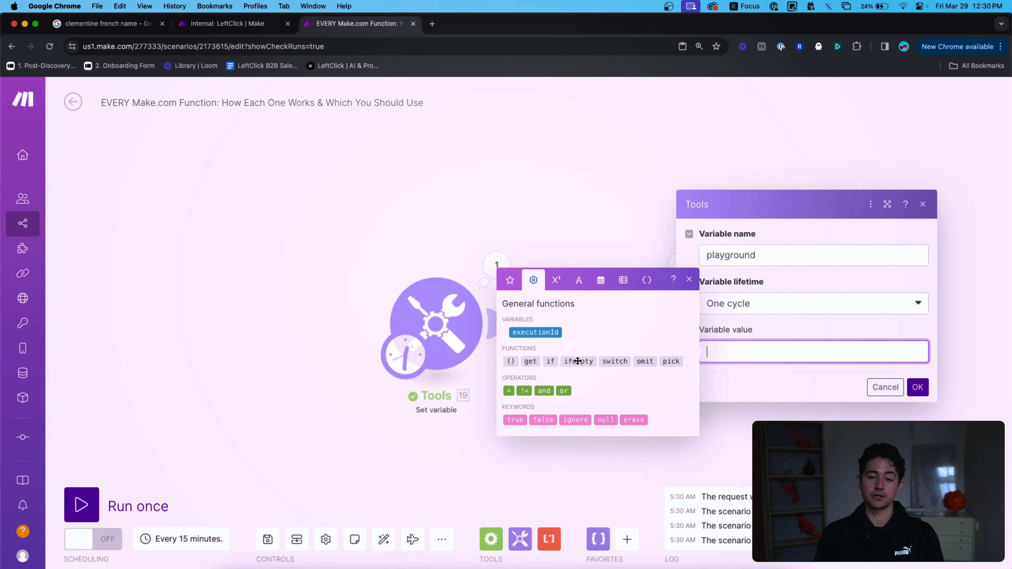
{"action": "mouse_move", "coordinate": [578, 361]}
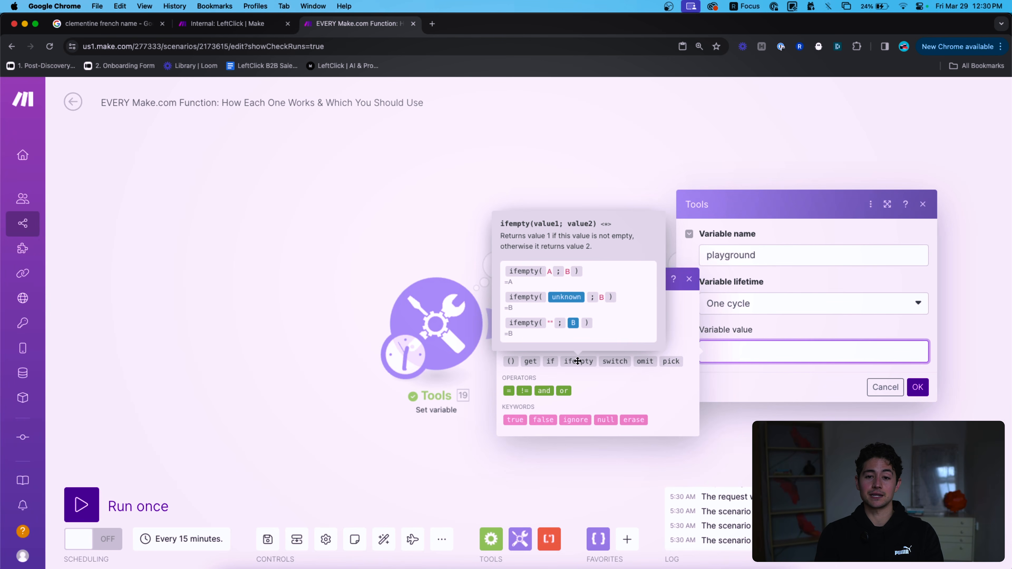
{"action": "left_click", "coordinate": [645, 361]}
{"action": "left_click", "coordinate": [672, 361]}
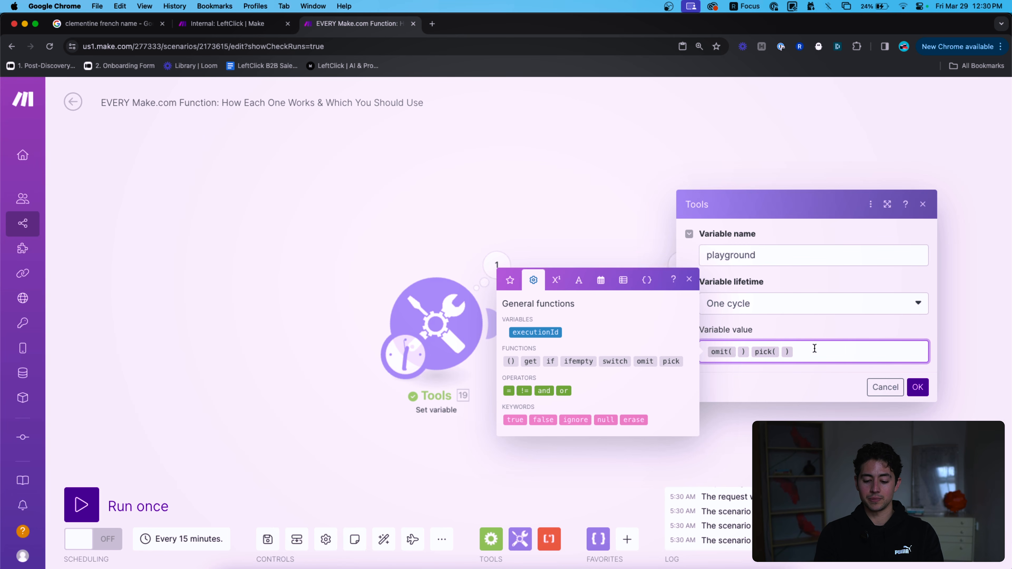
{"action": "left_click_drag", "start_coordinate": [800, 350], "coordinate": [656, 353]}
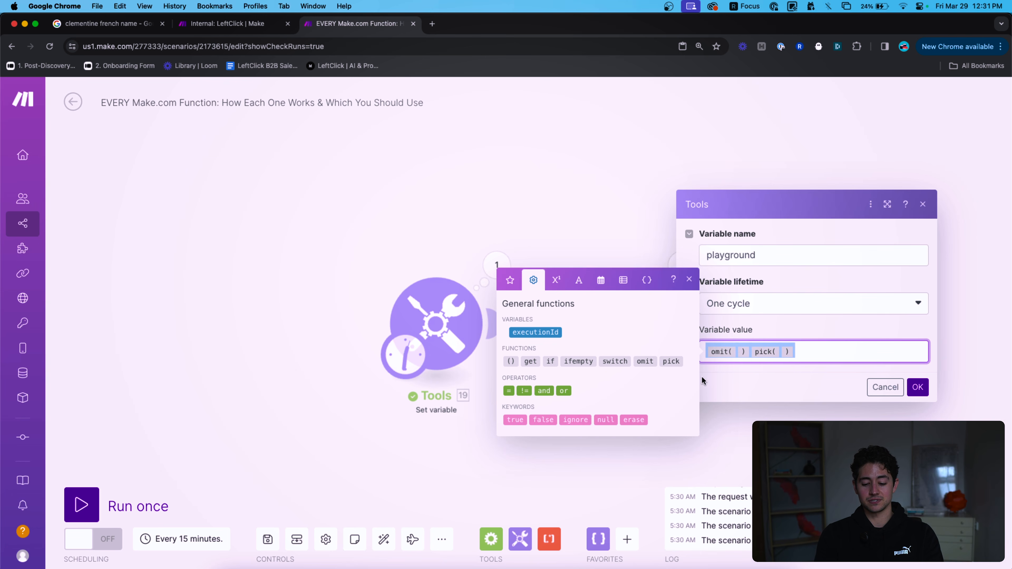
{"action": "mouse_move", "coordinate": [675, 362]}
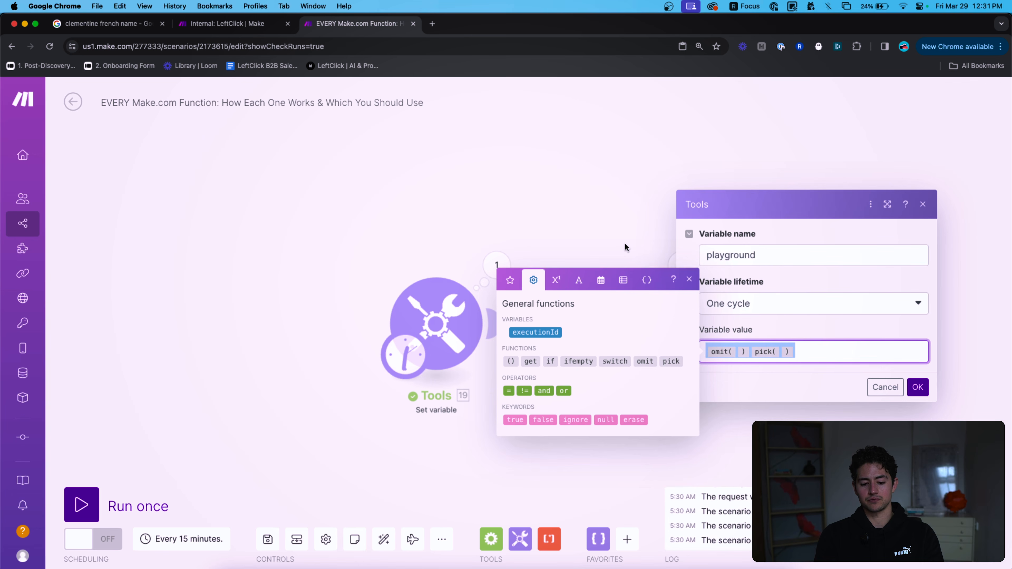
{"action": "key", "text": "BackSpace"}
Type and delete pick( and get( in turn, leaving the playground value empty.
{"action": "type", "text": "pick("}
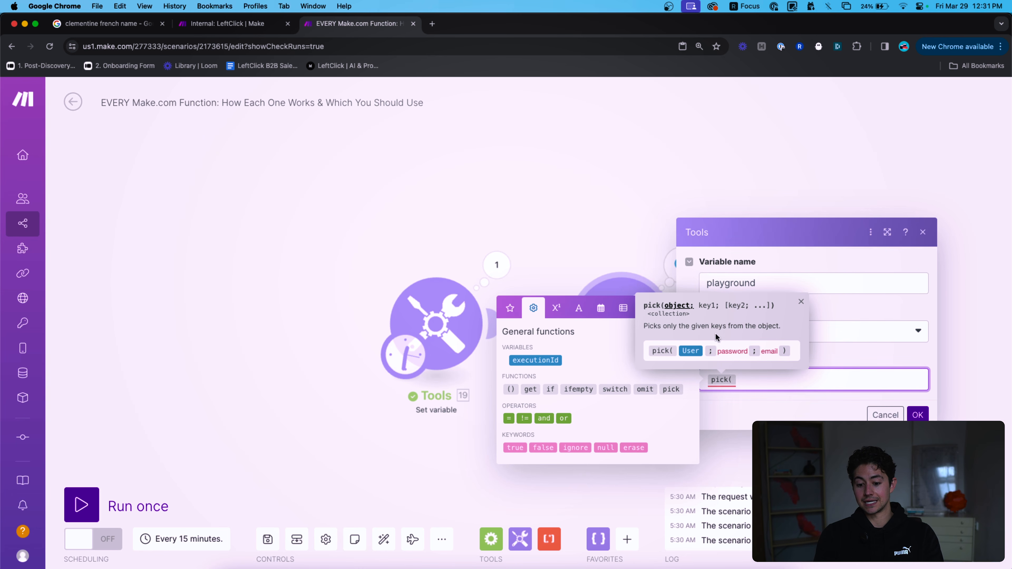
{"action": "key", "text": "BackSpace"}
{"action": "type", "text": "get("}
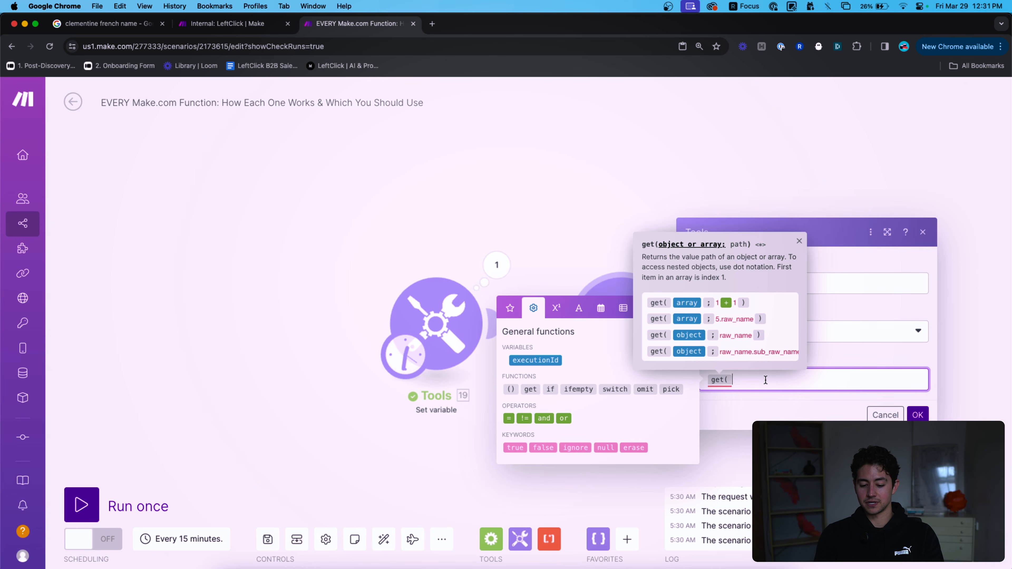
{"action": "key", "text": "BackSpace"}
{"action": "type", "text": "pick("}
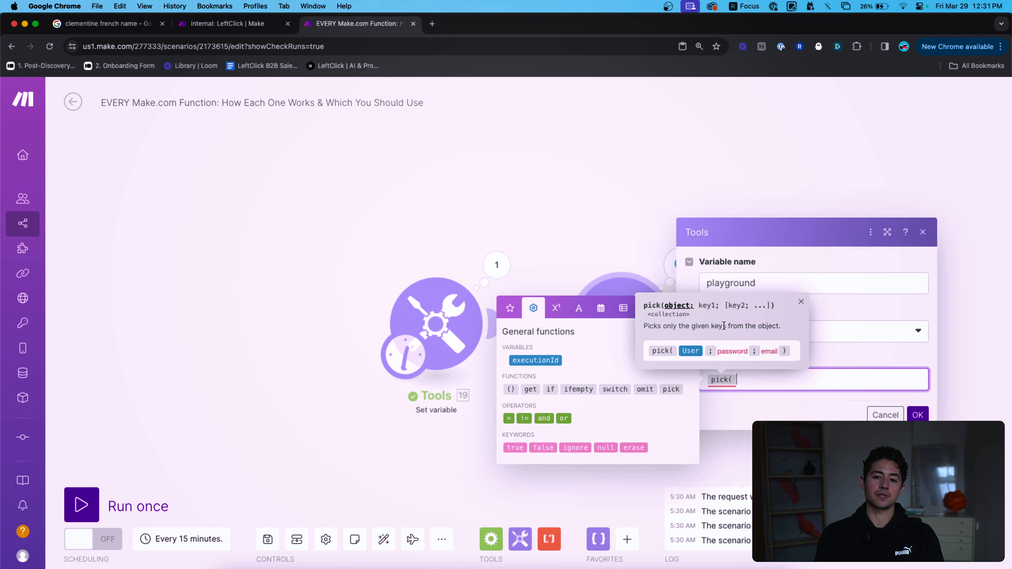
{"action": "key", "text": "BackSpace"}
Add a Parse JSON module and place it before the Set variable modules.
{"action": "left_click", "coordinate": [493, 446]}
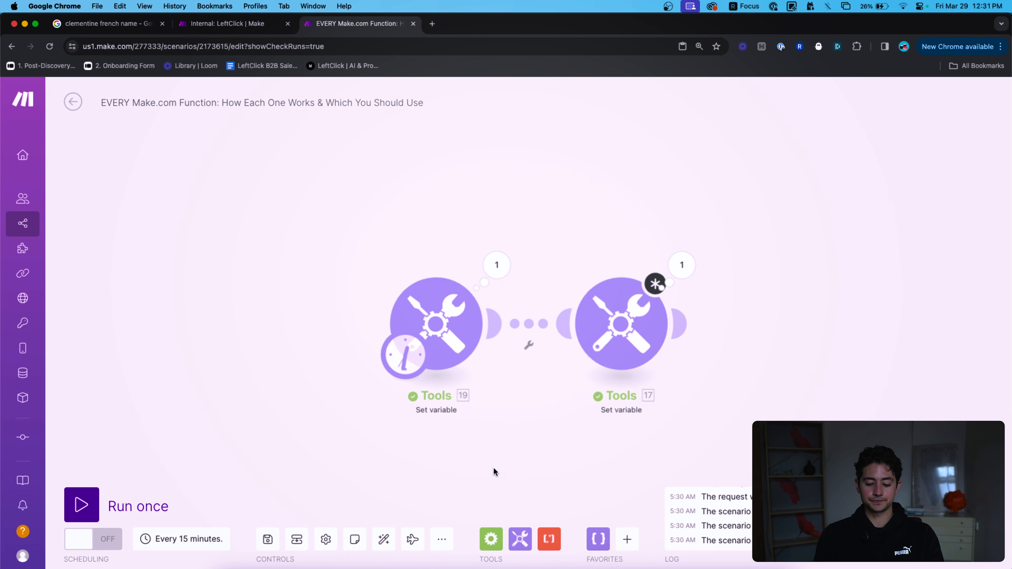
{"action": "left_click", "coordinate": [598, 539]}
{"action": "left_click", "coordinate": [644, 415]}
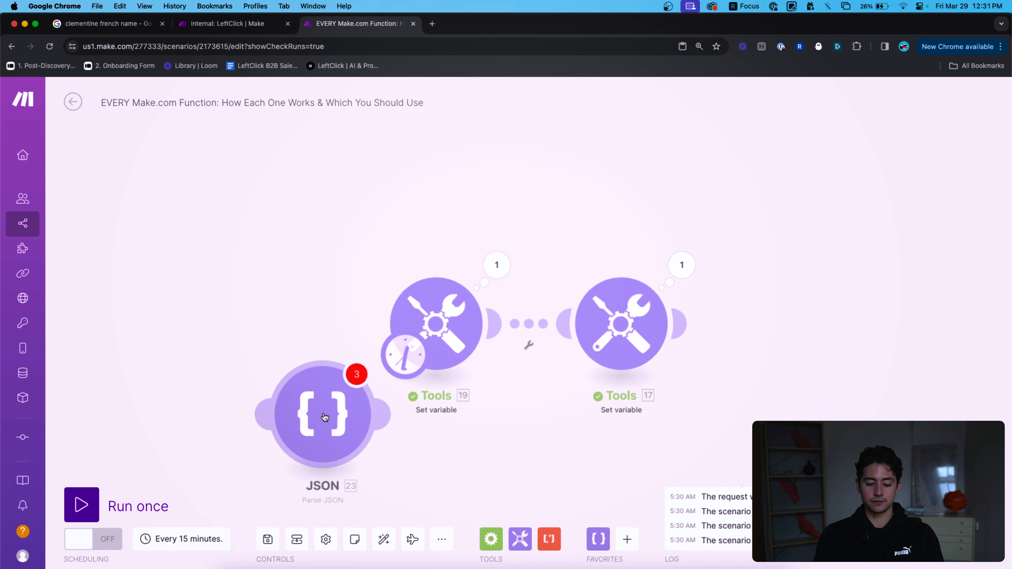
{"action": "left_click_drag", "start_coordinate": [314, 384], "coordinate": [250, 308]}
{"action": "left_click_drag", "start_coordinate": [309, 330], "coordinate": [388, 325]}
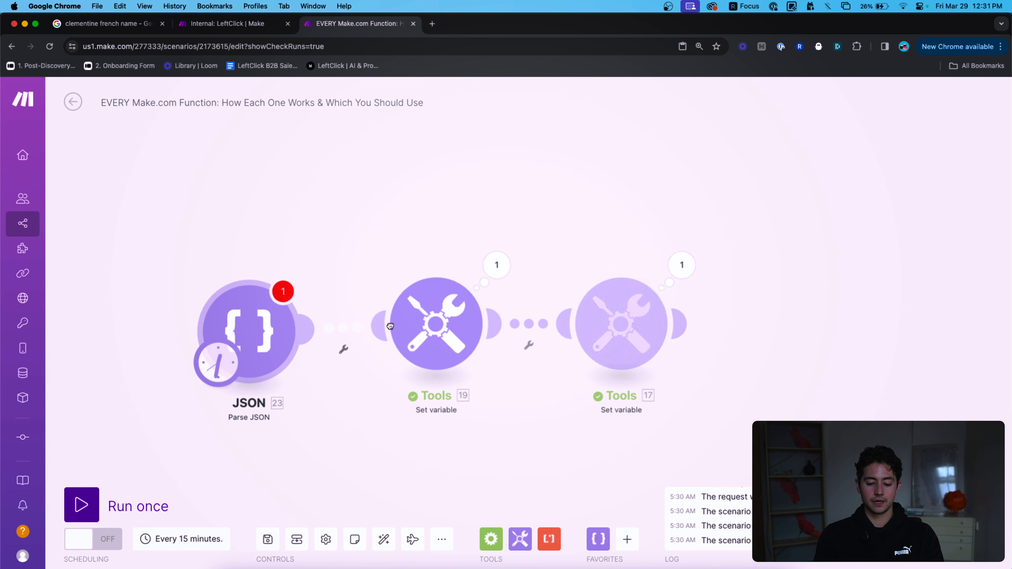
{"action": "left_click_drag", "start_coordinate": [228, 333], "coordinate": [227, 325]}
{"action": "left_click", "coordinate": [227, 325]}
Enter the JSON string {"object":{"key1":"value1", "key2":"value2"}} and close the module settings.
{"action": "left_click", "coordinate": [467, 367]}
{"action": "type", "text": "{\"object\":{\""}
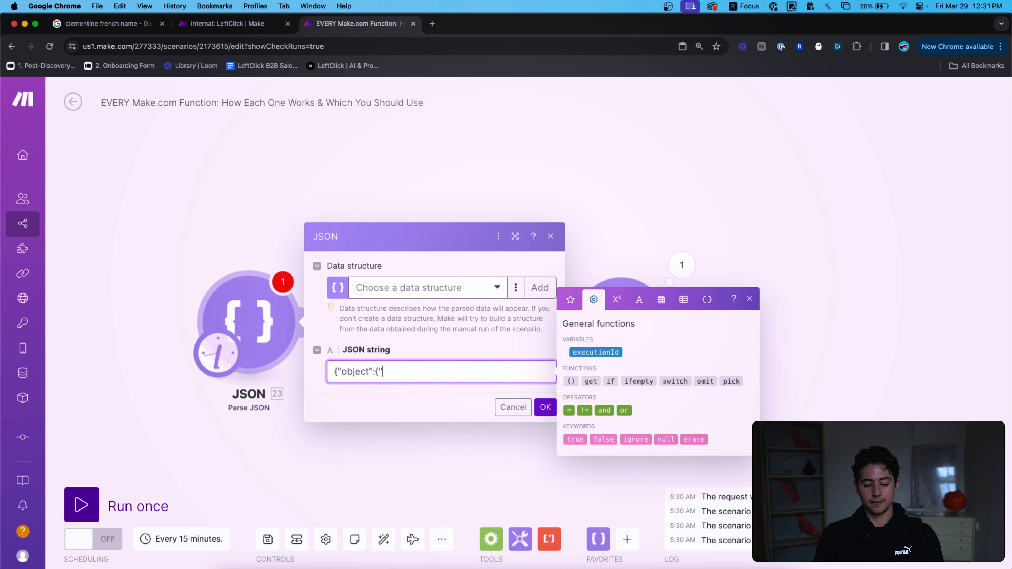
{"action": "type", "text": "key1\":\"value1\"},"}
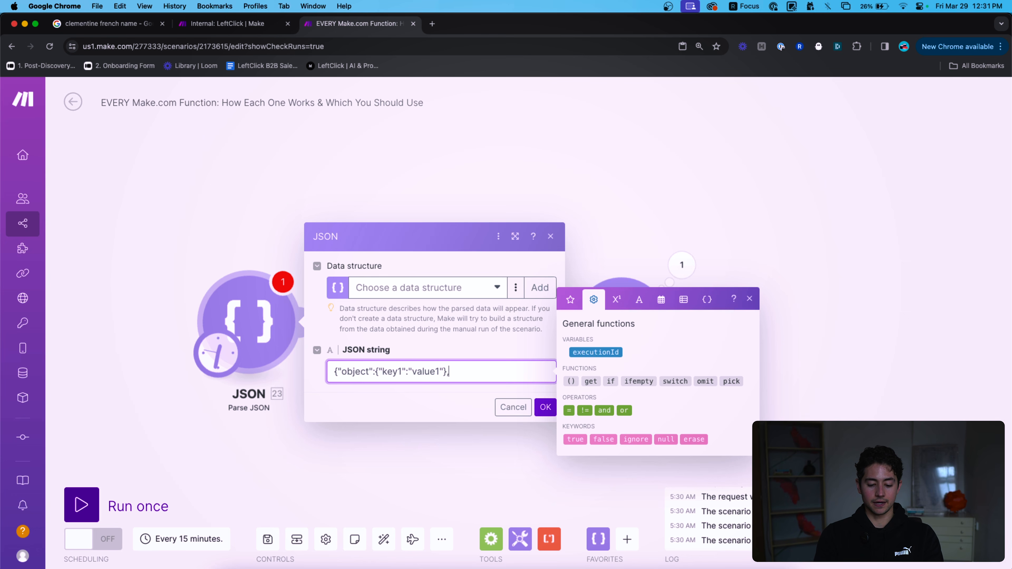
{"action": "type", "text": "["}
{"action": "key", "text": "super+Right"}
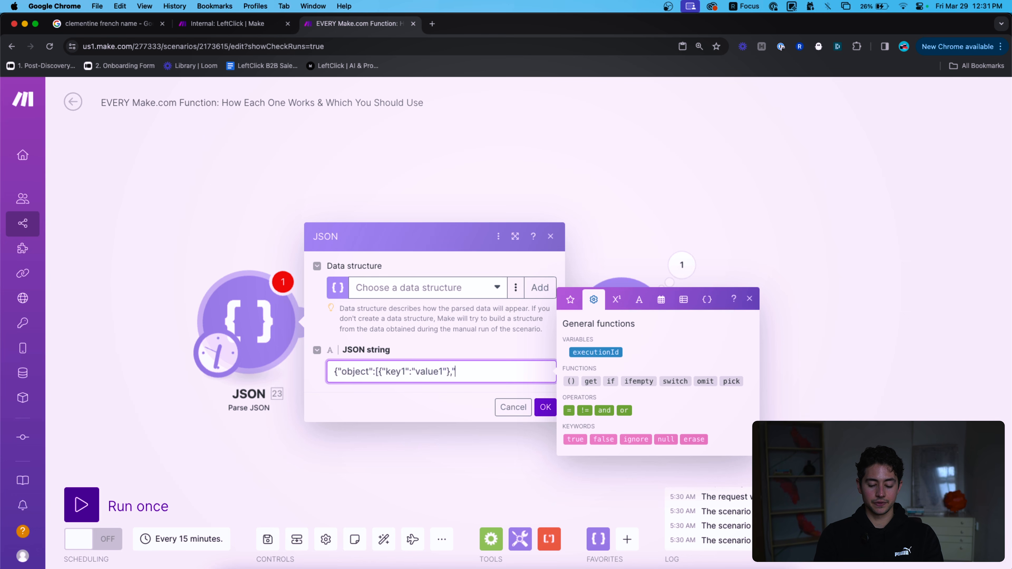
{"action": "type", "text": "\"},{\"key2\",\"value2"}
{"action": "key", "text": "shift+Left"}
{"action": "key", "text": "shift+Left"}
{"action": "key", "text": "shift+Left"}
{"action": "key", "text": "shift+Left"}
{"action": "key", "text": "shift+Left"}
{"action": "key", "text": "shift+Left"}
{"action": "key", "text": "shift+Left"}
{"action": "key", "text": "shift+Left"}
{"action": "key", "text": "shift+Left"}
{"action": "key", "text": "shift+Left"}
{"action": "key", "text": "shift+Left"}
{"action": "key", "text": "shift+Left"}
{"action": "key", "text": "shift+Left"}
{"action": "key", "text": "shift+Left"}
{"action": "key", "text": "shift+Left"}
{"action": "key", "text": "shift+Left"}
{"action": "key", "text": "shift+Left"}
{"action": "key", "text": "shift+Left"}
{"action": "key", "text": "shift+Left"}
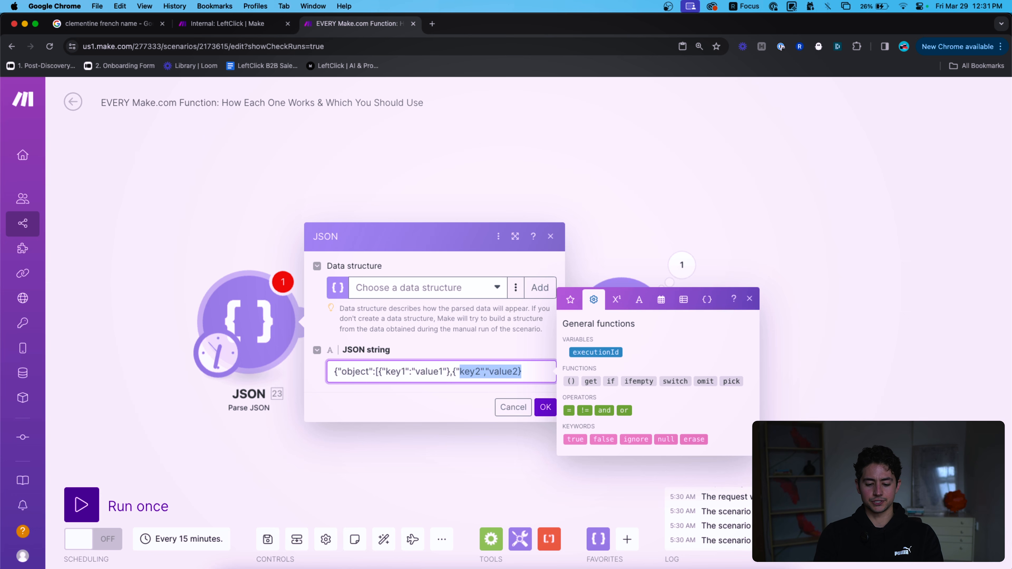
{"action": "key", "text": "BackSpace"}
{"action": "key", "text": "BackSpace"}
{"action": "type", "text": ", \"key2\",\"value2"}
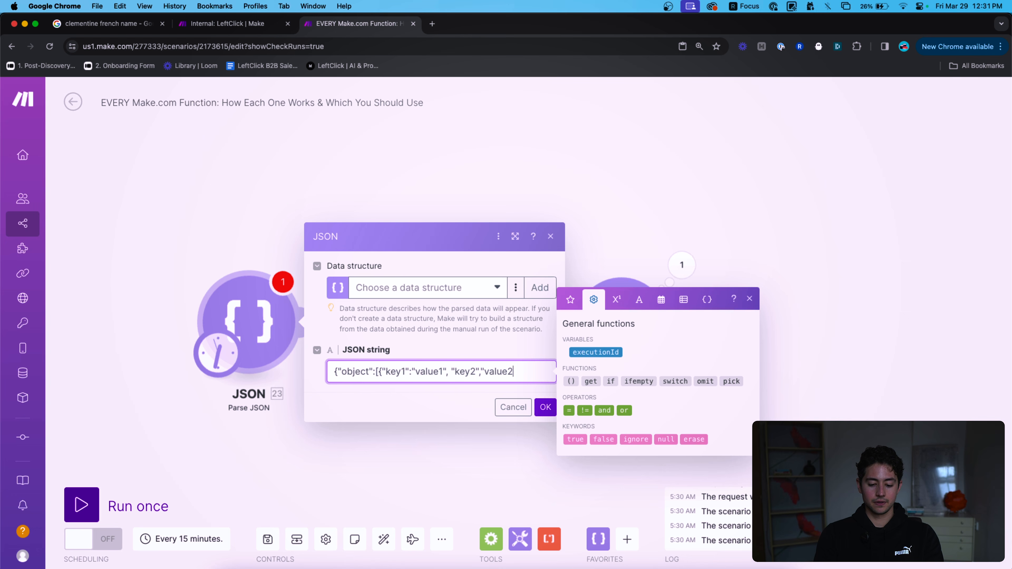
{"action": "key", "text": "Left"}
{"action": "key", "text": "BackSpace"}
{"action": "type", "text": ":"}
{"action": "key", "text": "End"}
{"action": "key", "text": "super+a"}
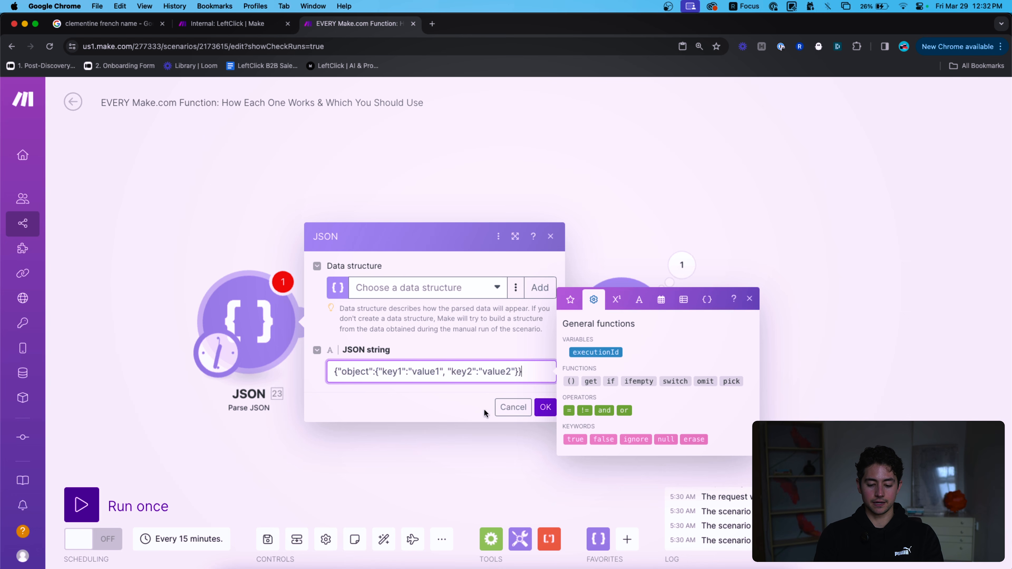
{"action": "left_click", "coordinate": [513, 407]}
{"action": "right_click", "coordinate": [268, 311]}
Run only the JSON module and inspect the parsed object's key1 and key2.
{"action": "left_click", "coordinate": [318, 337]}
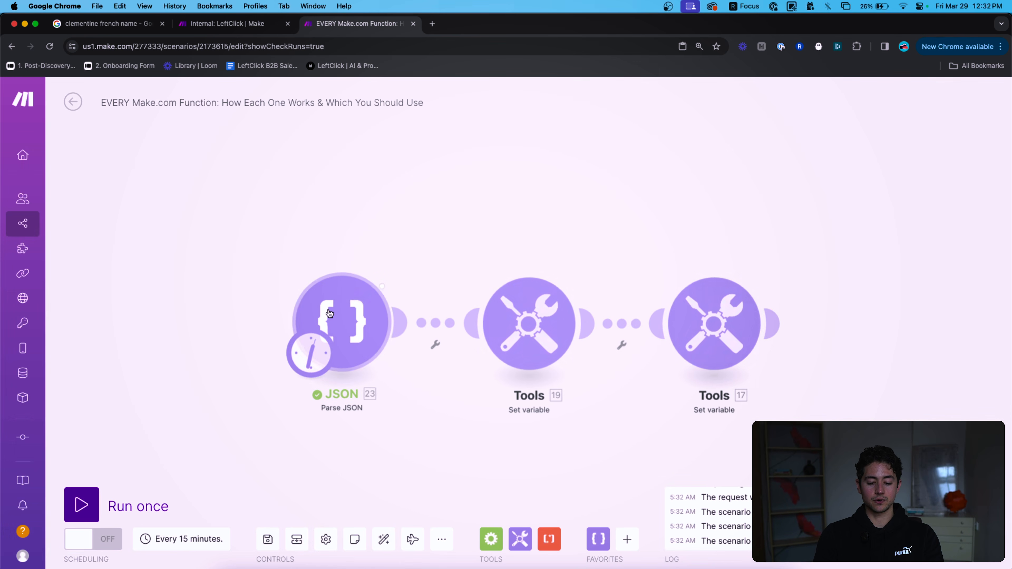
{"action": "left_click", "coordinate": [402, 263]}
{"action": "left_click", "coordinate": [486, 312]}
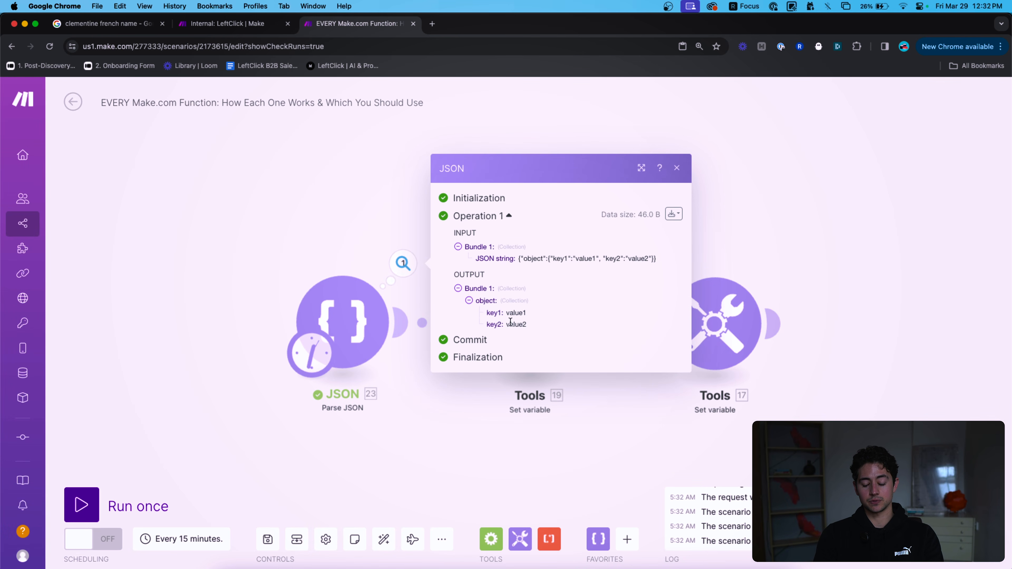
{"action": "left_click", "coordinate": [402, 210]}
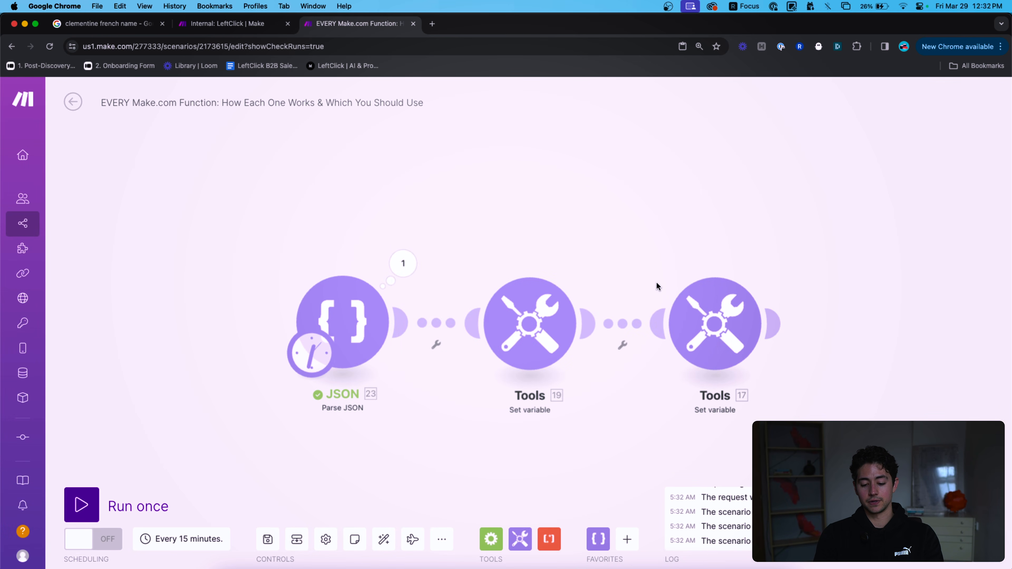
Delete the middle Set variable module and move the remaining one next to JSON.
{"action": "right_click", "coordinate": [548, 322]}
{"action": "left_click", "coordinate": [594, 460]}
{"action": "left_click_drag", "start_coordinate": [704, 344], "coordinate": [513, 344]}
{"action": "left_click", "coordinate": [513, 343]}
Set playground to pick({{23.object}};key1), run, and confirm only key1: value1 returns.
{"action": "left_click", "coordinate": [683, 381]}
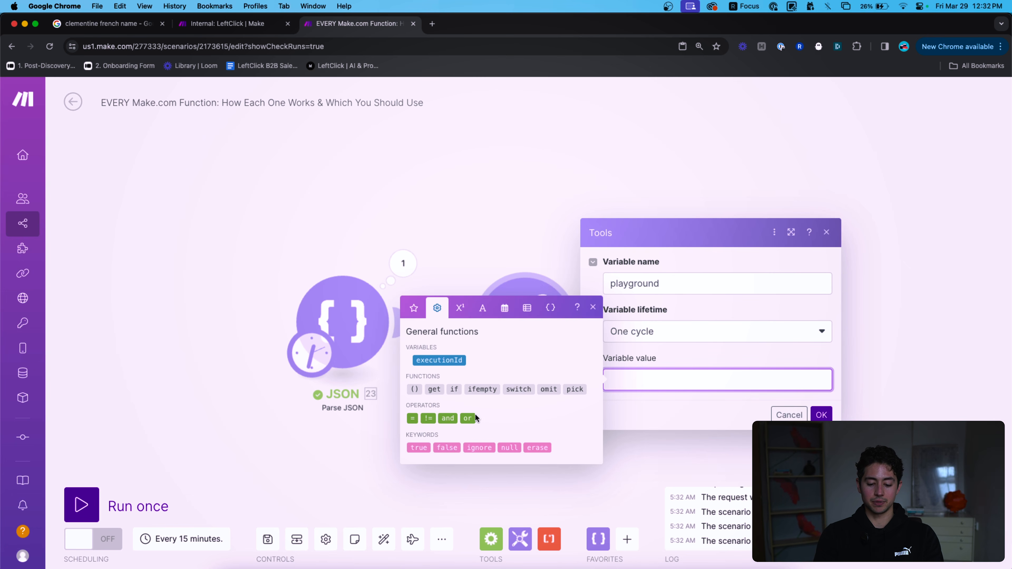
{"action": "left_click", "coordinate": [573, 389]}
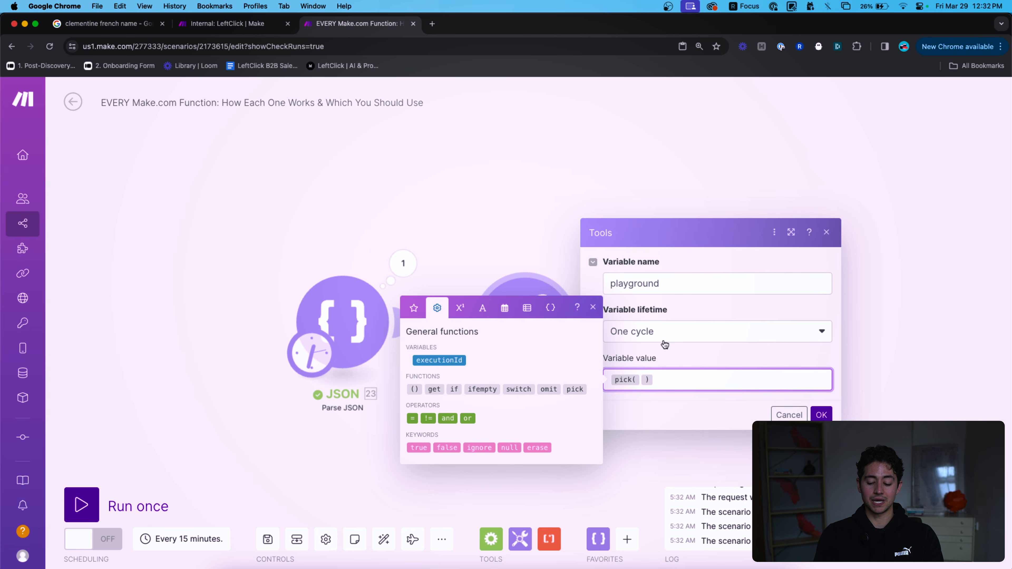
{"action": "left_click", "coordinate": [414, 307]}
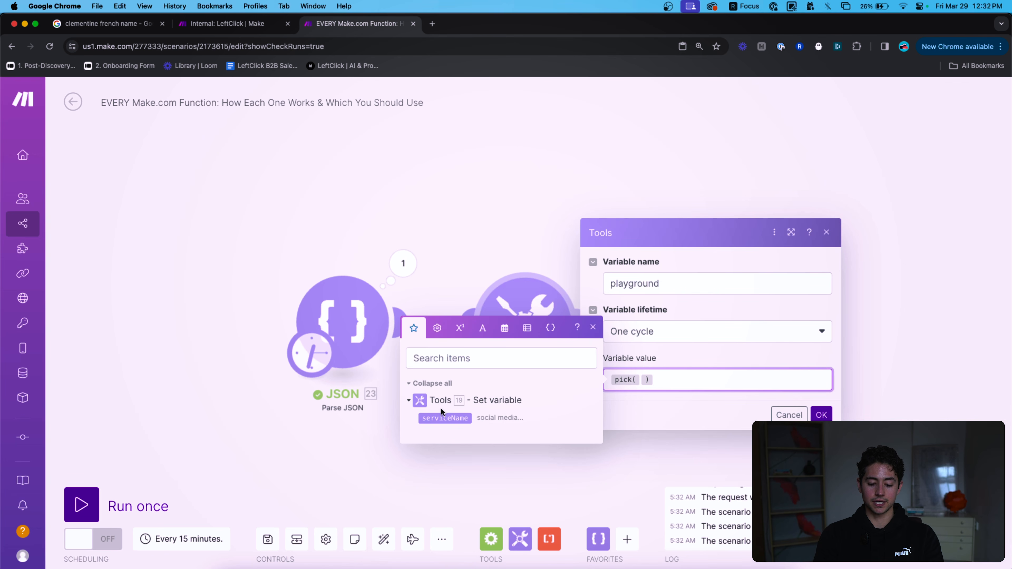
{"action": "type", "text": "{{23.object}};"}
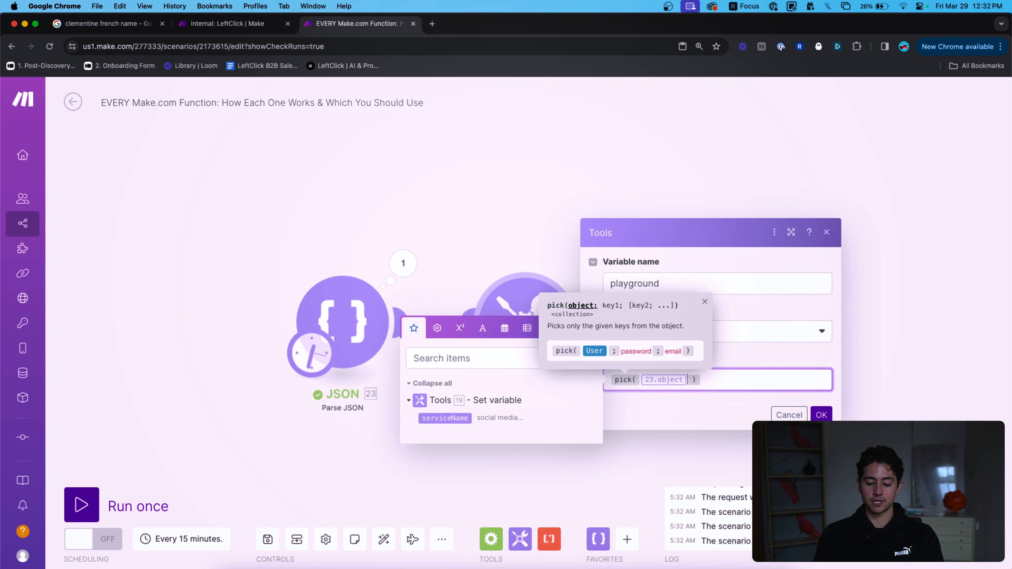
{"action": "type", "text": "key1"}
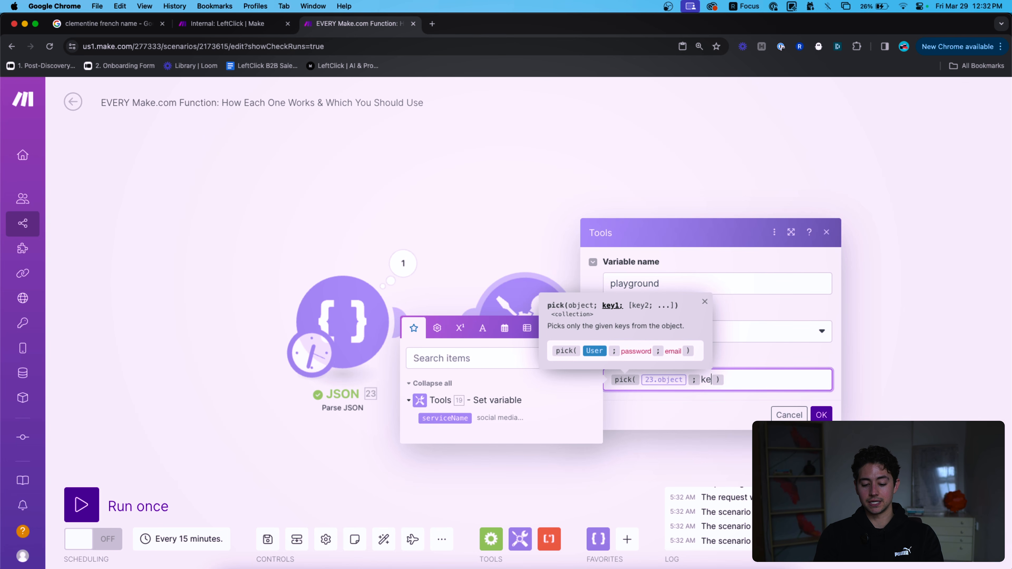
{"action": "left_click", "coordinate": [821, 415]}
{"action": "left_click", "coordinate": [82, 504]}
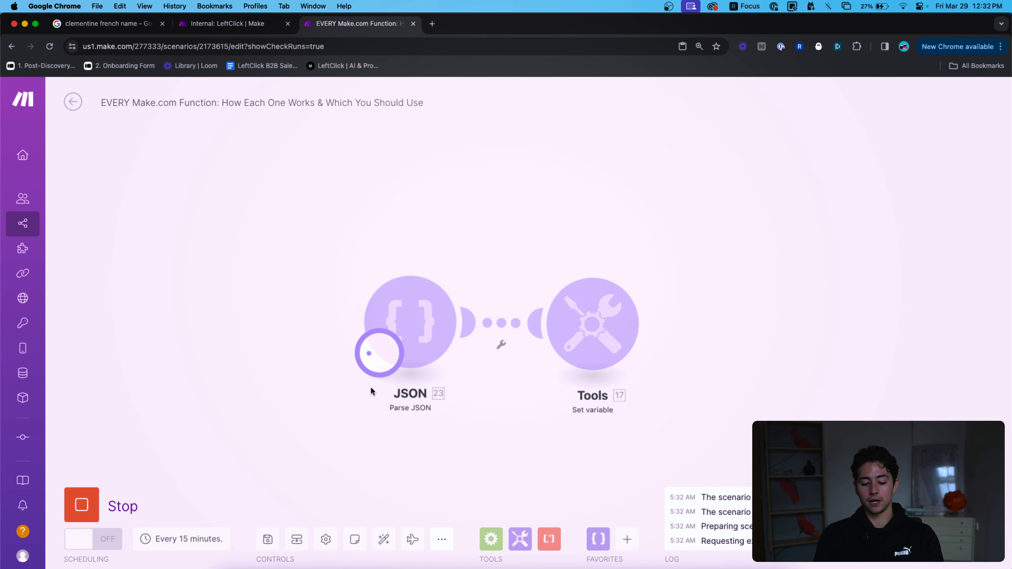
{"action": "left_click", "coordinate": [680, 265]}
{"action": "left_click", "coordinate": [759, 325]}
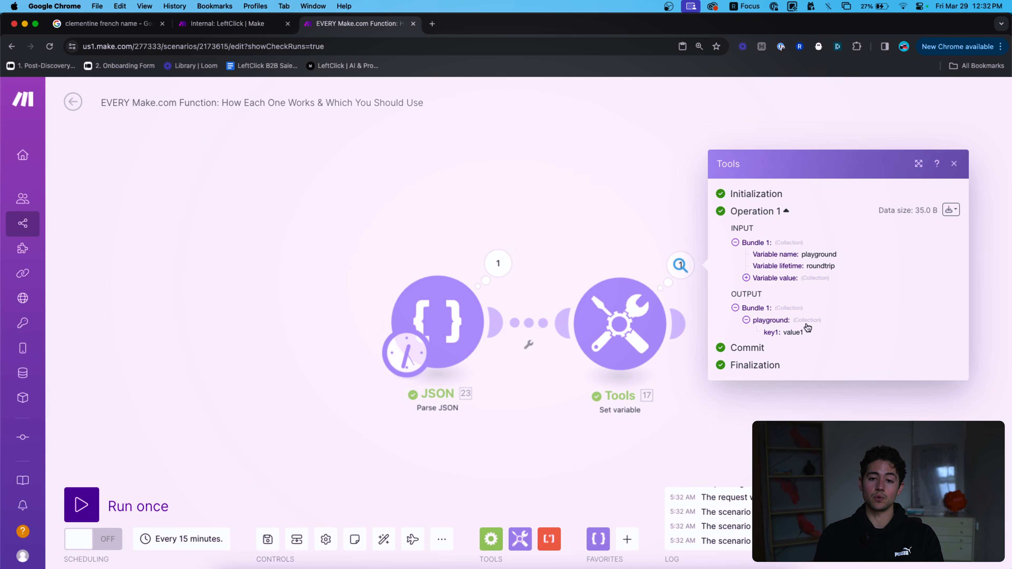
Switch the function to omit, rerun, and confirm only key2: value2 remains.
{"action": "left_click", "coordinate": [601, 343]}
{"action": "left_click", "coordinate": [740, 376]}
{"action": "key", "text": "BackSpace"}
{"action": "type", "text": "omit(23. object; key1"}
{"action": "left_click", "coordinate": [917, 414]}
{"action": "left_click", "coordinate": [147, 506]}
{"action": "left_click", "coordinate": [678, 275]}
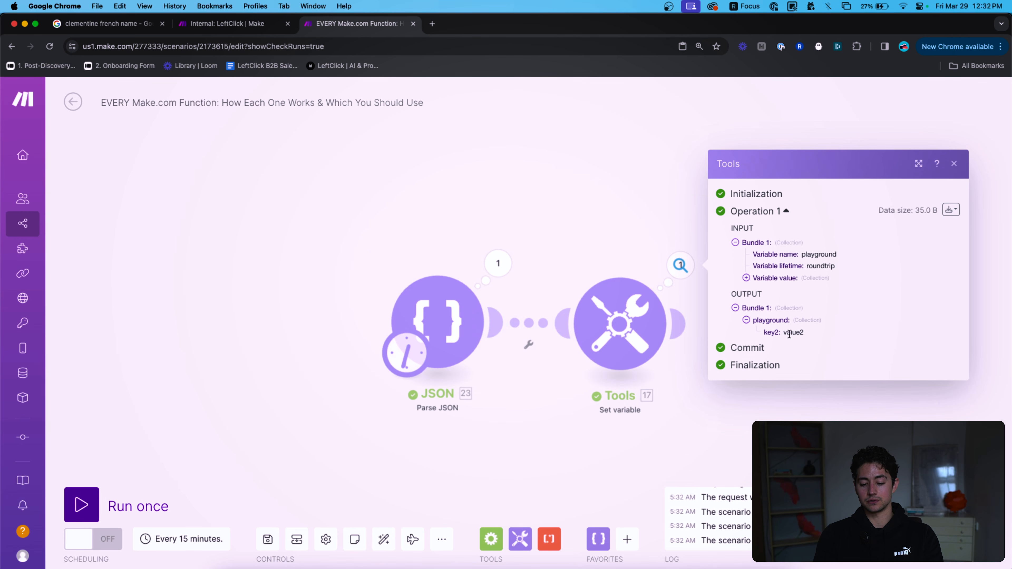
{"action": "left_click", "coordinate": [633, 239]}
Clear the omit expression from the playground value.
{"action": "left_click", "coordinate": [619, 323]}
{"action": "left_click", "coordinate": [860, 375]}
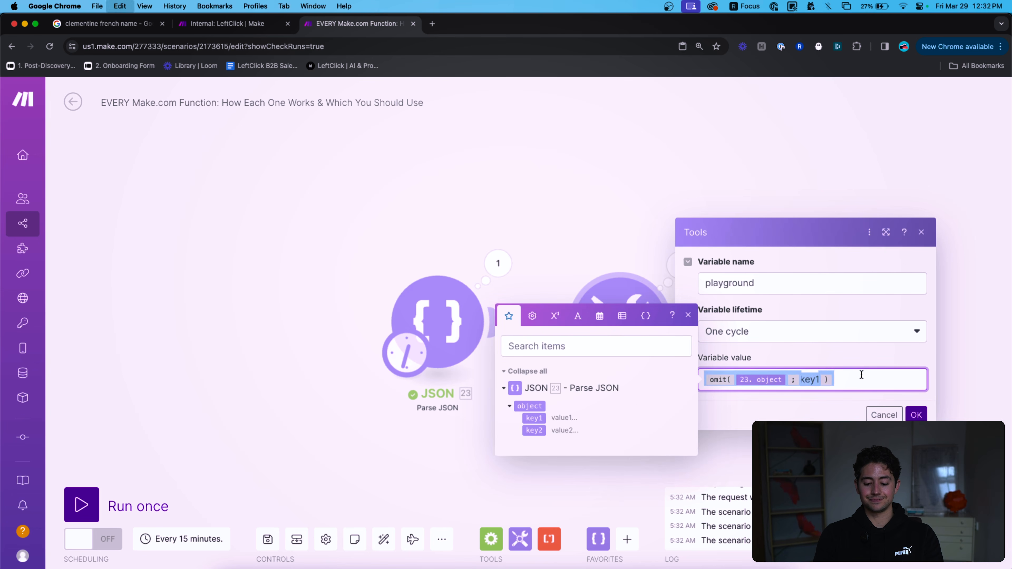
{"action": "key", "text": "ctrl+a"}
{"action": "key", "text": "BackSpace"}
Try inserting the and/or operators from General functions, then remove them.
{"action": "left_click", "coordinate": [533, 316]}
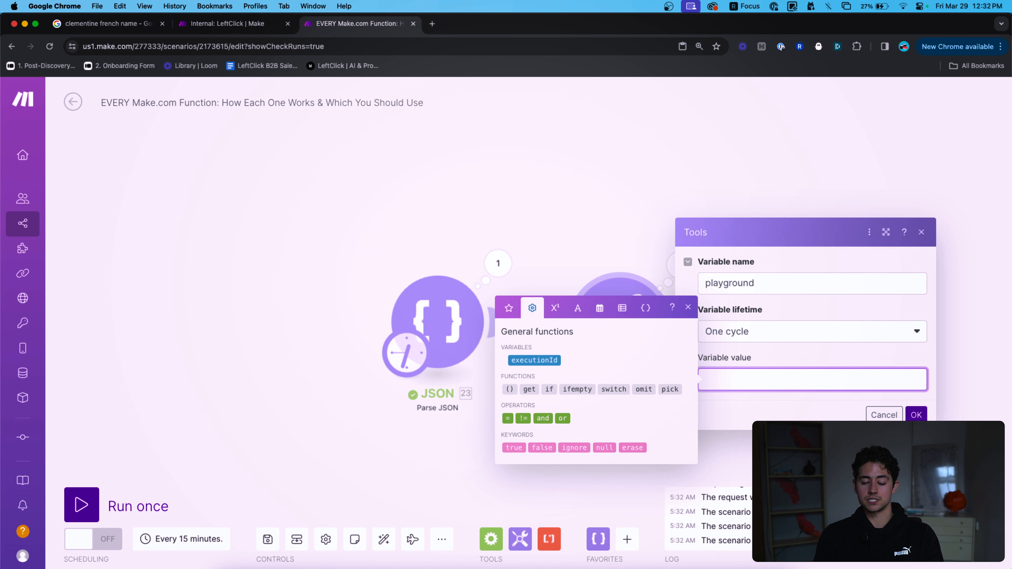
{"action": "mouse_move", "coordinate": [547, 389]}
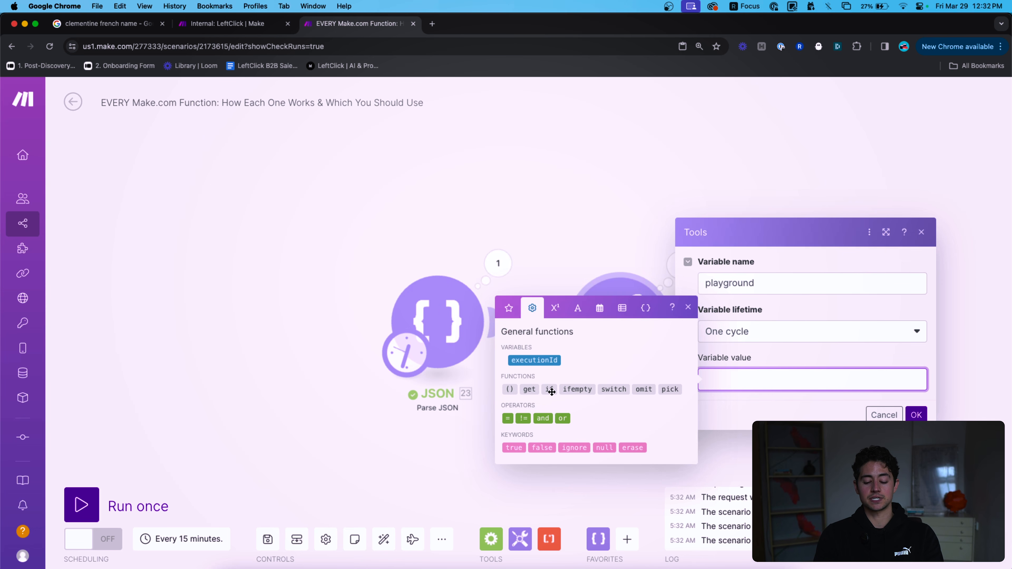
{"action": "mouse_move", "coordinate": [527, 422]}
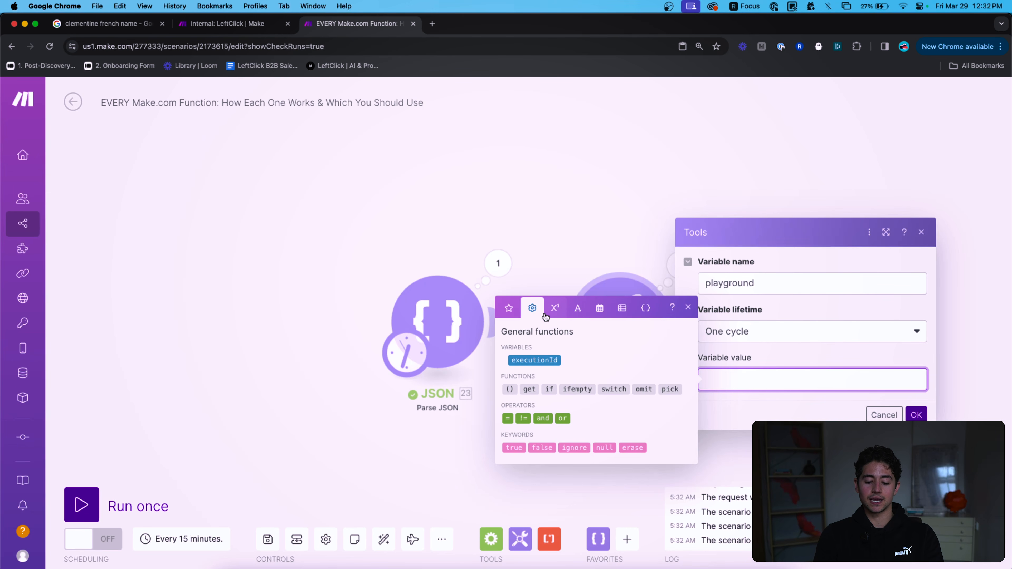
{"action": "left_click", "coordinate": [554, 309]}
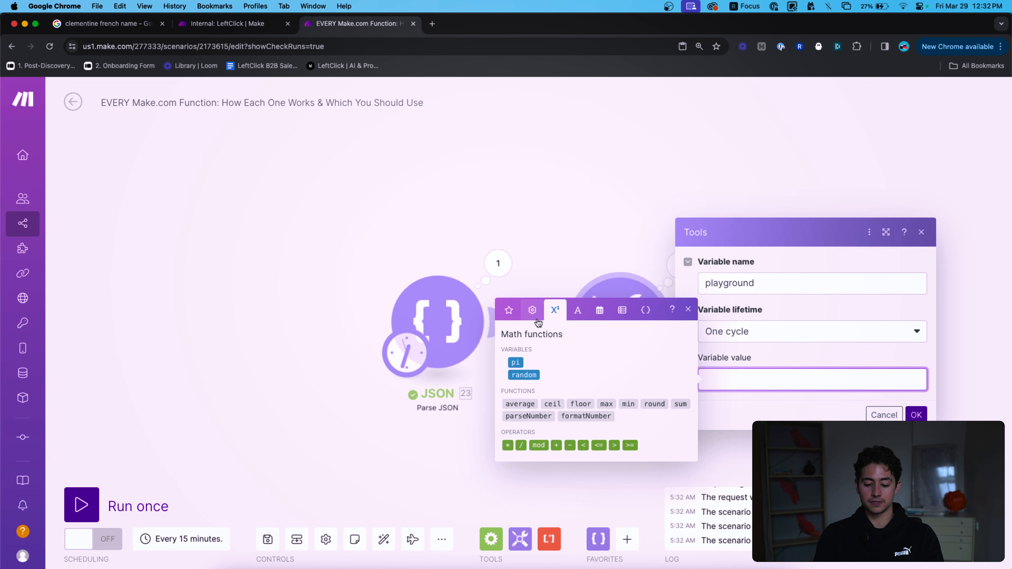
{"action": "left_click", "coordinate": [532, 310]}
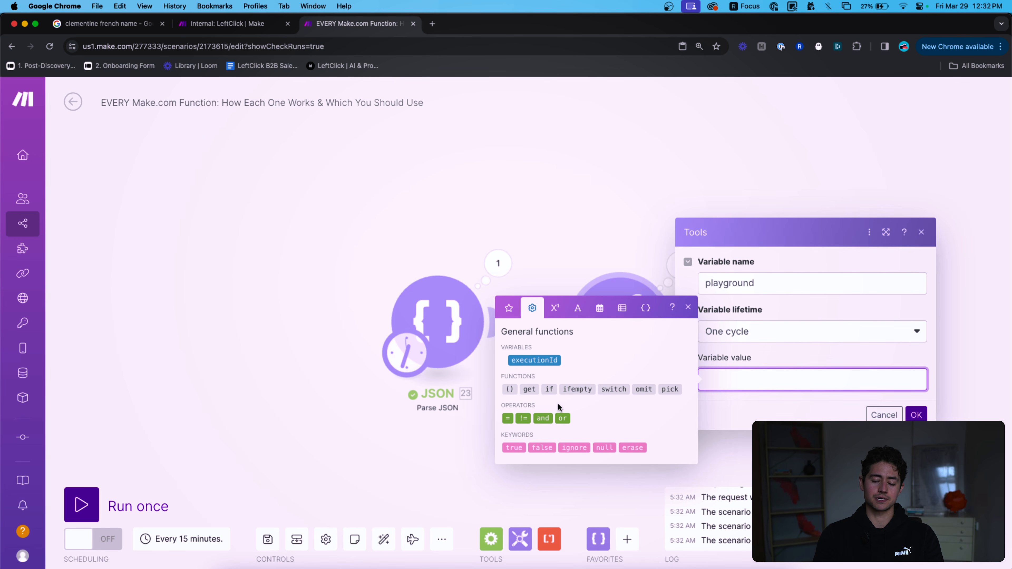
{"action": "left_click", "coordinate": [541, 418]}
{"action": "left_click", "coordinate": [562, 418]}
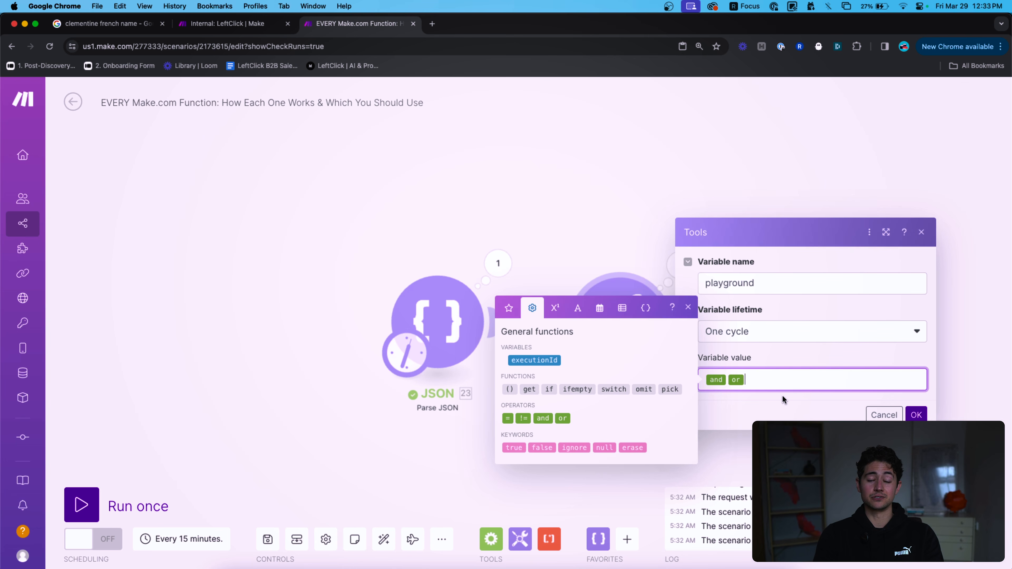
{"action": "left_click_drag", "start_coordinate": [782, 395], "coordinate": [709, 395]}
{"action": "key", "text": "BackSpace"}
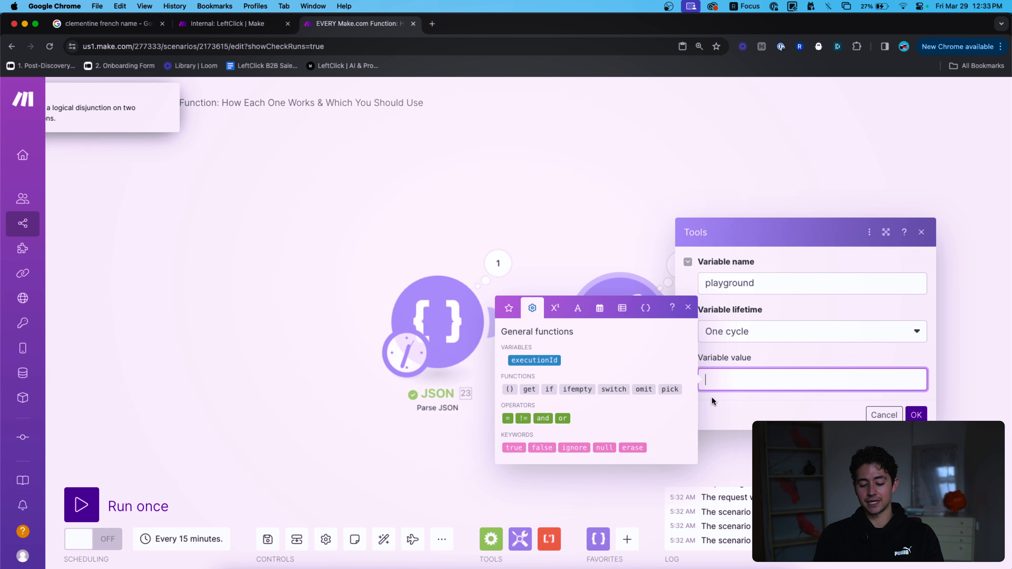
Set playground to 'true and true' and run the Set variable module alone to check it.
{"action": "left_click", "coordinate": [510, 449]}
{"action": "left_click", "coordinate": [543, 419]}
{"action": "left_click", "coordinate": [510, 448]}
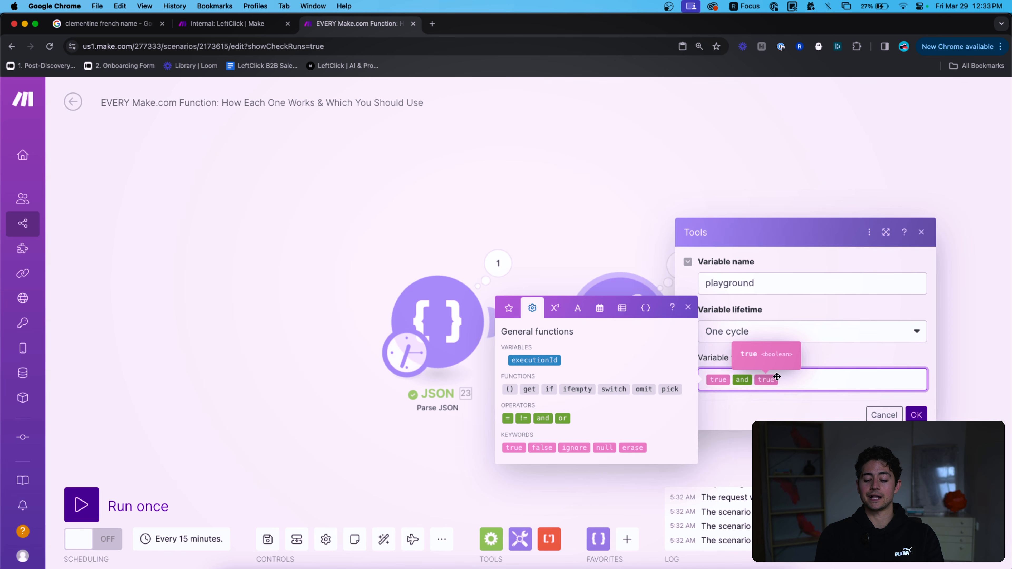
{"action": "left_click", "coordinate": [914, 415]}
{"action": "left_click", "coordinate": [617, 330]}
{"action": "right_click", "coordinate": [618, 331]}
{"action": "left_click", "coordinate": [601, 252]}
{"action": "right_click", "coordinate": [625, 312]}
{"action": "left_click", "coordinate": [636, 339]}
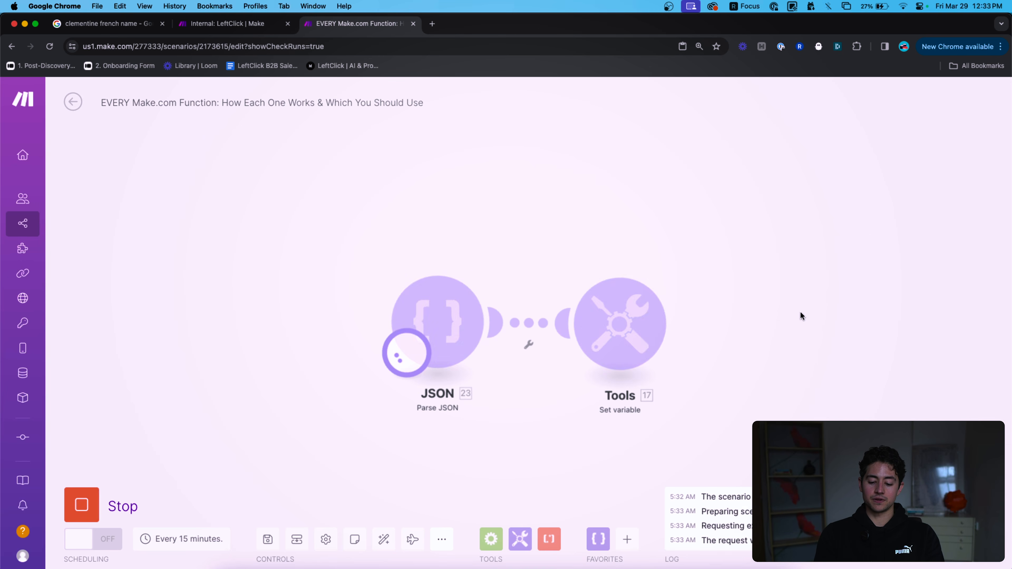
{"action": "left_click", "coordinate": [685, 267]}
Change the value to 'true and false', run once, and check the output.
{"action": "left_click", "coordinate": [638, 325]}
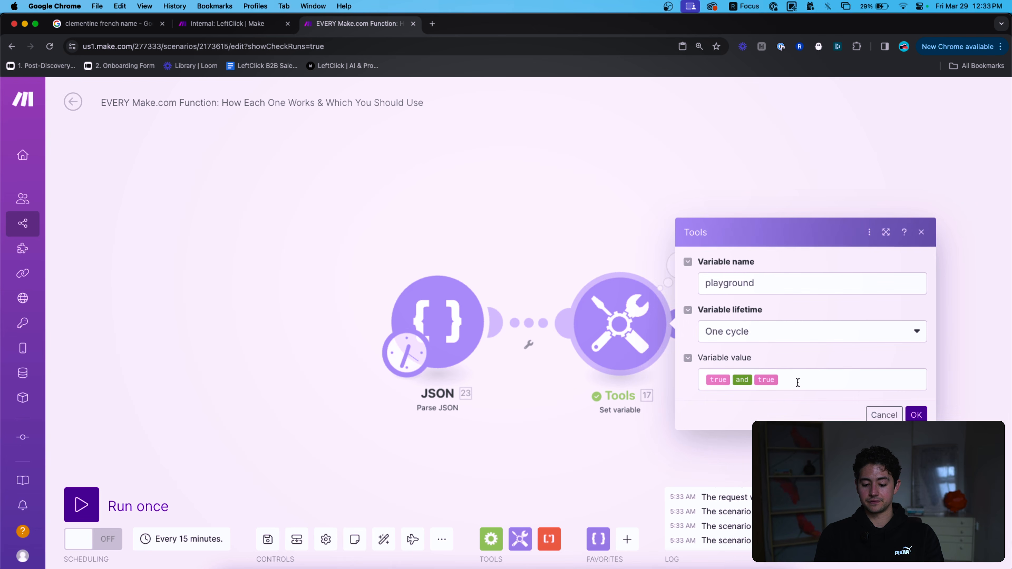
{"action": "left_click", "coordinate": [792, 380]}
{"action": "key", "text": "BackSpace"}
{"action": "left_click", "coordinate": [541, 447]}
{"action": "left_click", "coordinate": [915, 415]}
{"action": "left_click", "coordinate": [136, 505]}
{"action": "left_click", "coordinate": [679, 266]}
{"action": "left_click", "coordinate": [589, 302]}
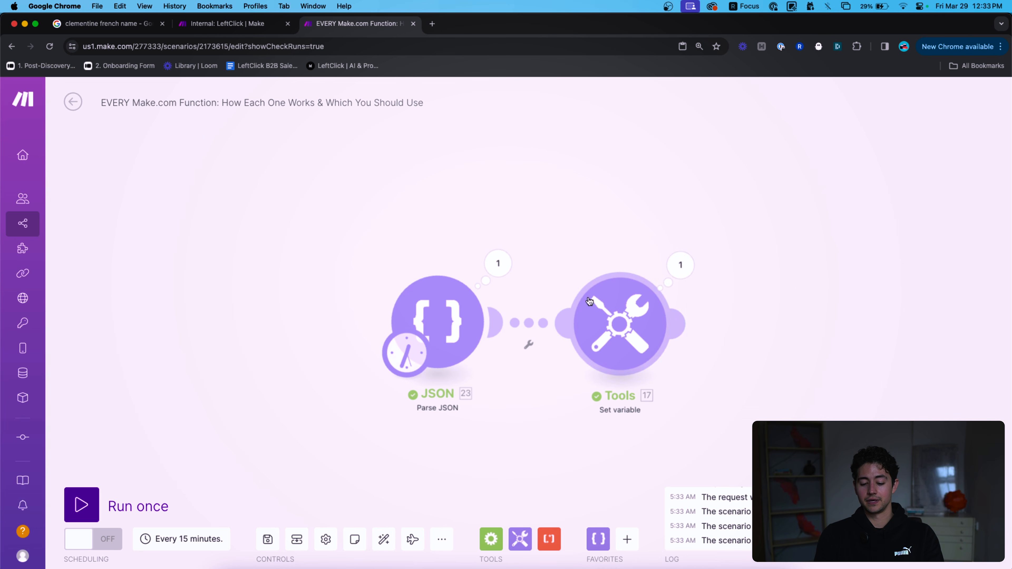
Change the value to 'true or false', run once, and confirm it returns true.
{"action": "left_click", "coordinate": [793, 379]}
{"action": "key", "text": "BackSpace"}
{"action": "key", "text": "BackSpace"}
{"action": "key", "text": "BackSpace"}
{"action": "left_click", "coordinate": [531, 308]}
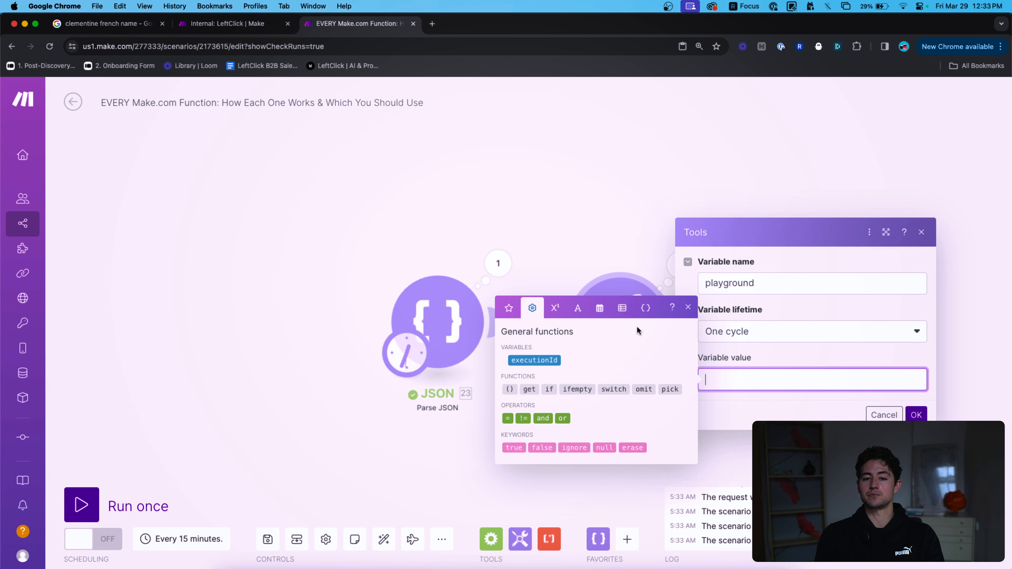
{"action": "left_click", "coordinate": [562, 418]}
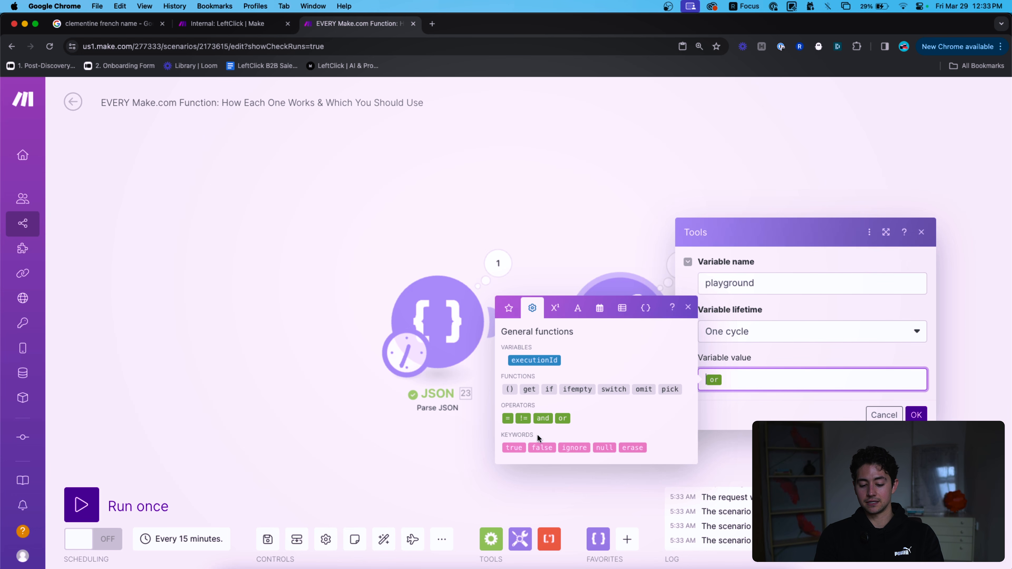
{"action": "left_click", "coordinate": [514, 447]}
{"action": "left_click", "coordinate": [542, 448]}
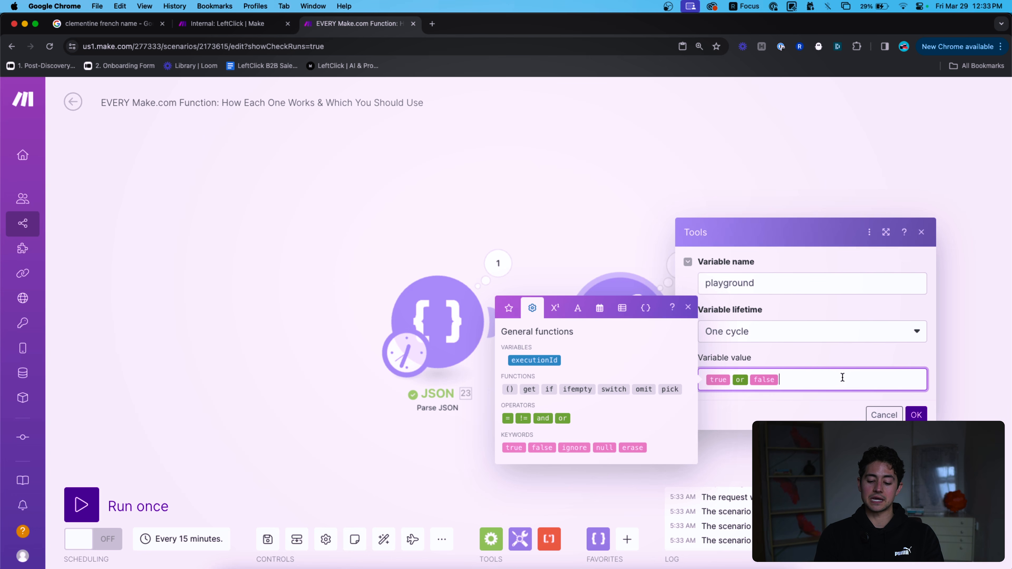
{"action": "left_click", "coordinate": [916, 415]}
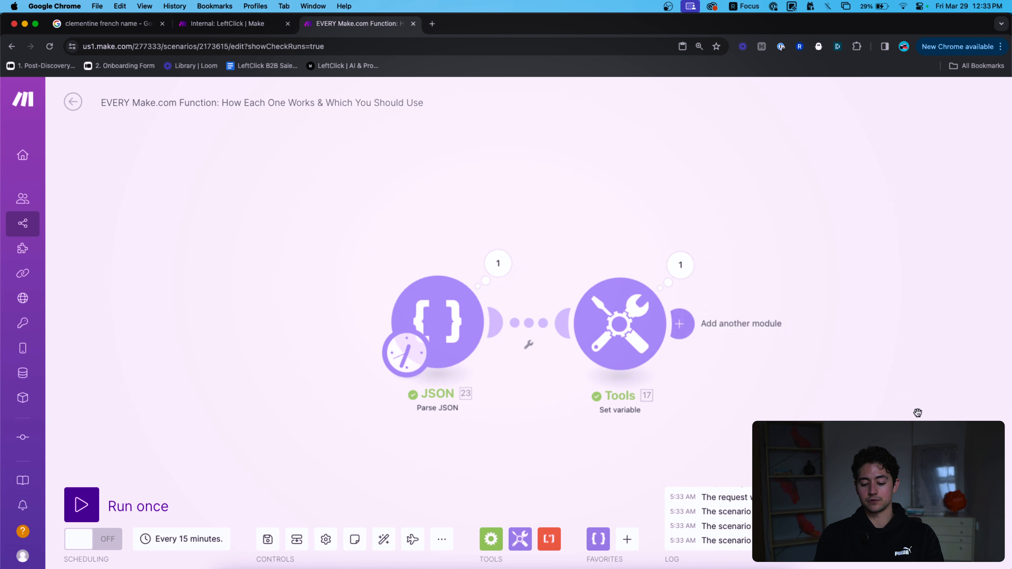
{"action": "left_click", "coordinate": [162, 508]}
{"action": "left_click", "coordinate": [680, 265]}
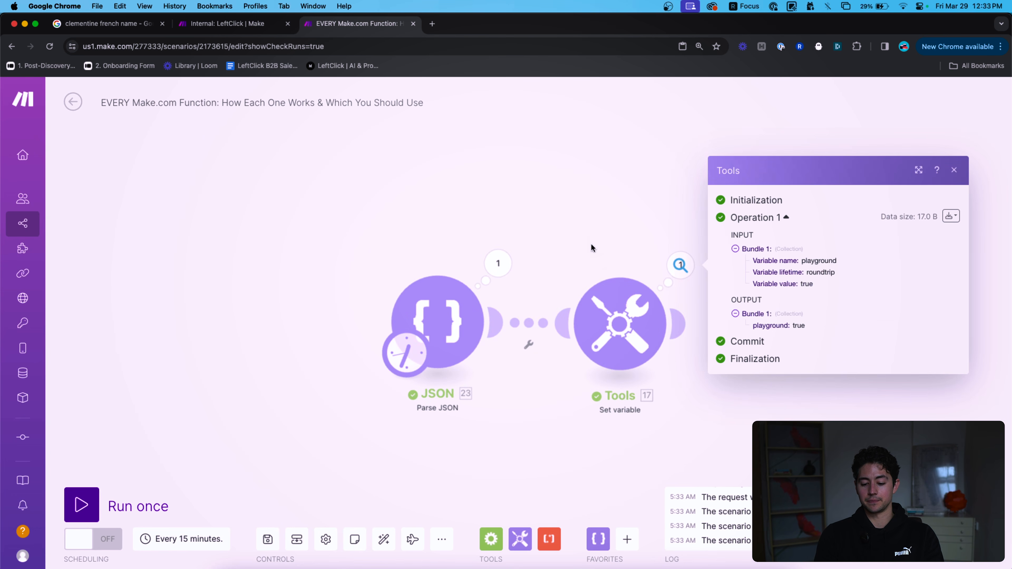
{"action": "left_click", "coordinate": [619, 324]}
Clear the playground value to start a new expression.
{"action": "left_click", "coordinate": [824, 380]}
{"action": "key", "text": "super+a"}
{"action": "key", "text": "BackSpace"}
Write if(true or false) in the variable value, then delete the whole expression.
{"action": "type", "text": "if("}
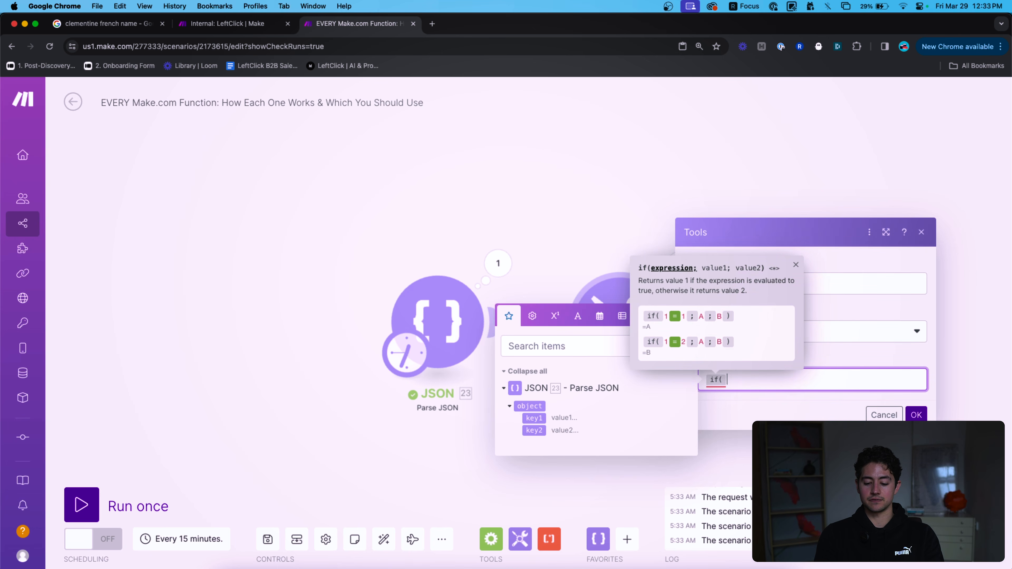
{"action": "left_click", "coordinate": [531, 315]}
{"action": "left_click", "coordinate": [514, 447]}
{"action": "left_click", "coordinate": [562, 418]}
{"action": "left_click", "coordinate": [540, 447]}
{"action": "type", "text": ")"}
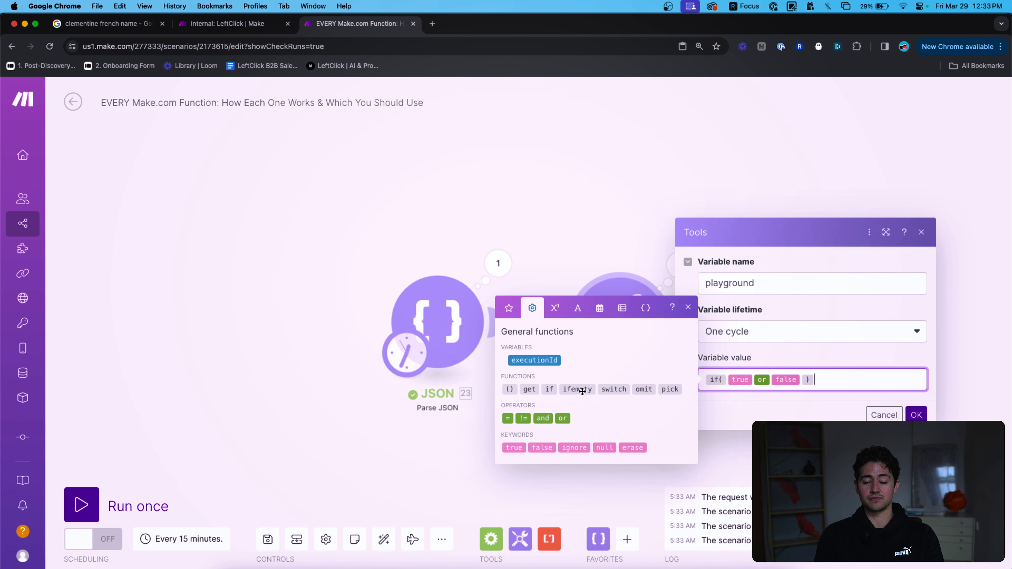
{"action": "key", "text": "super+a"}
{"action": "key", "text": "BackSpace"}
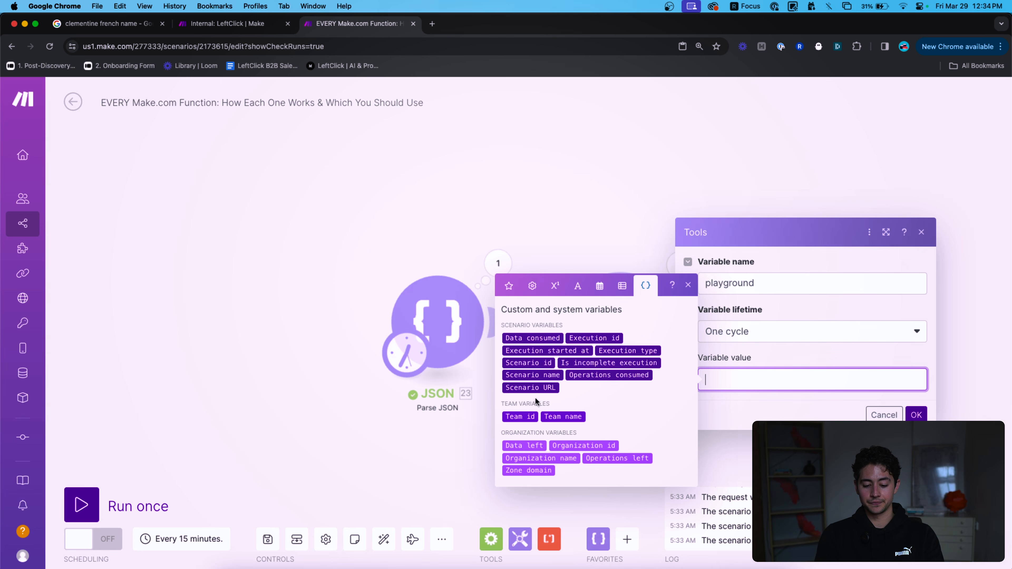
{"action": "left_click", "coordinate": [595, 338]}
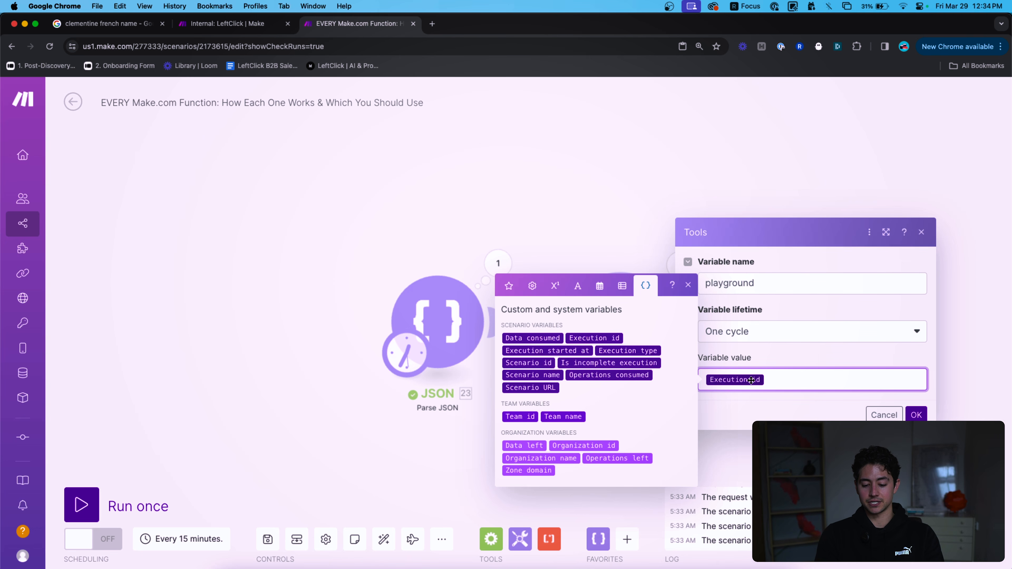
{"action": "type", "text": "https://"}
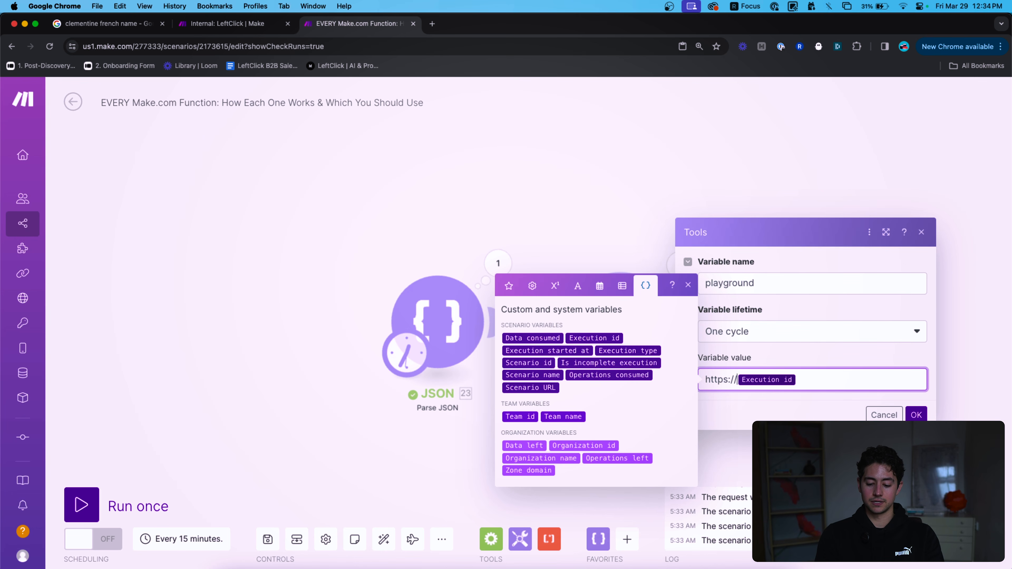
{"action": "type", "text": "us1.make.com"}
{"action": "key", "text": "super+a"}
{"action": "key", "text": "Left"}
{"action": "type", "text": "<a href="}
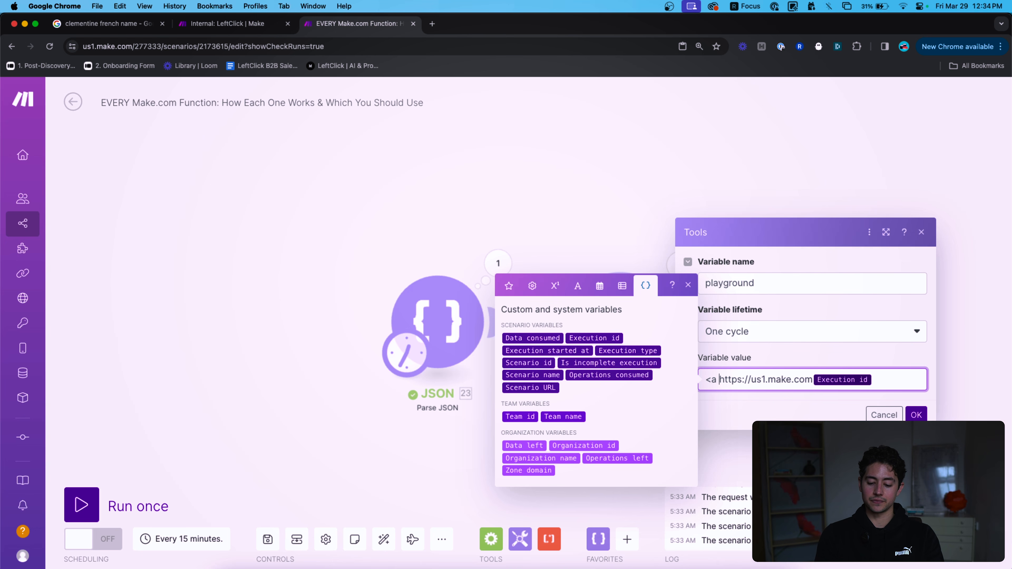
{"action": "type", "text": "\"\""}
{"action": "key", "text": "super+a"}
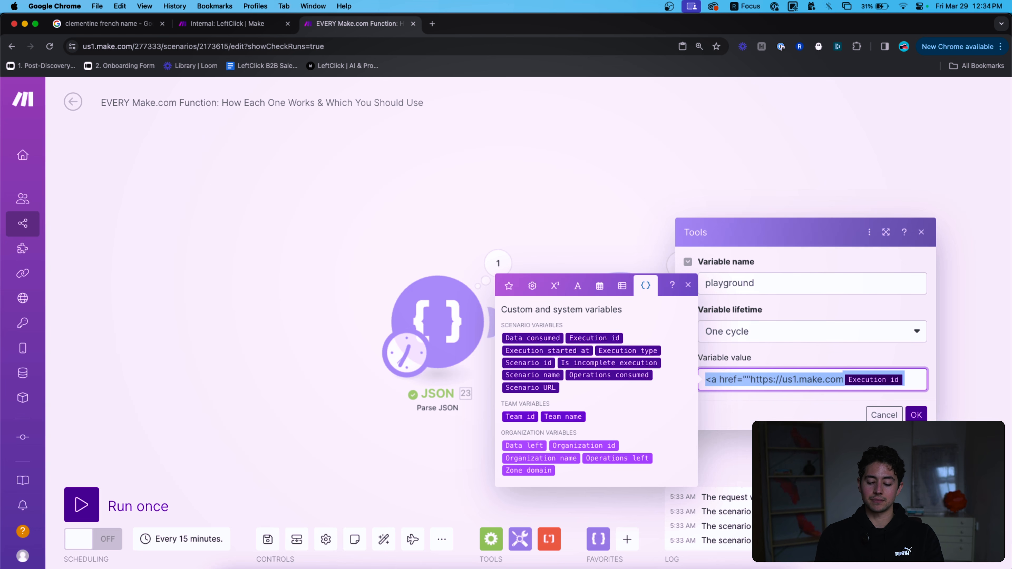
{"action": "key", "text": "BackSpace"}
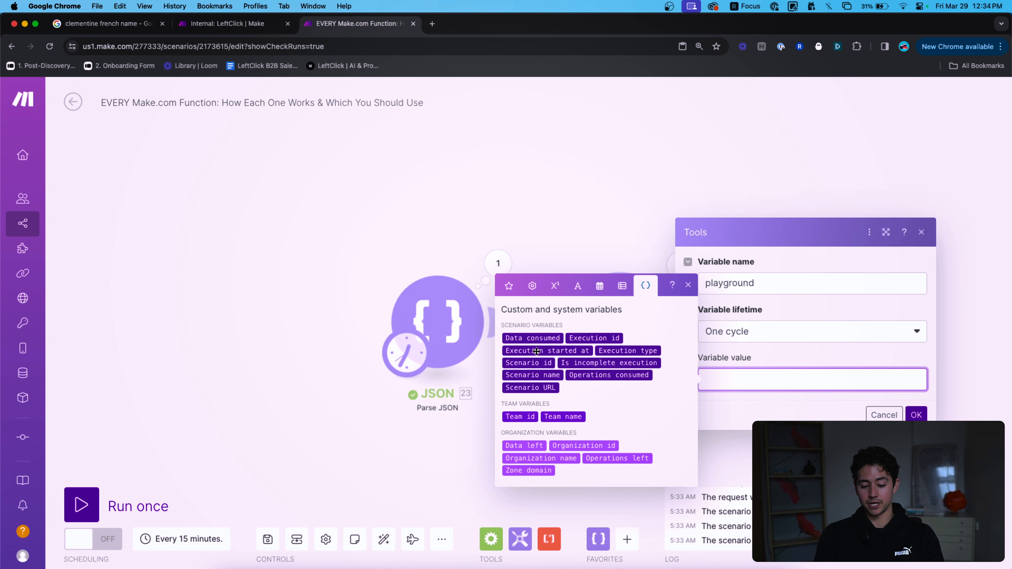
Build the value as Scenario URL, /logs/, Execution id, comparing against the scenario's web address.
{"action": "left_click", "coordinate": [538, 386]}
{"action": "type", "text": "/"}
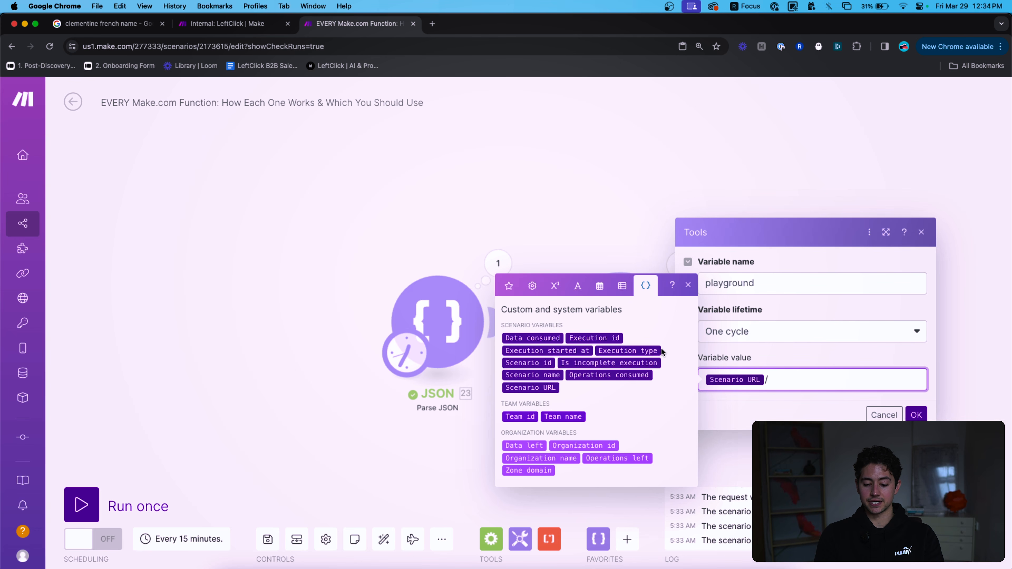
{"action": "left_click", "coordinate": [589, 338]}
{"action": "key", "text": "super+a"}
{"action": "key", "text": "Left"}
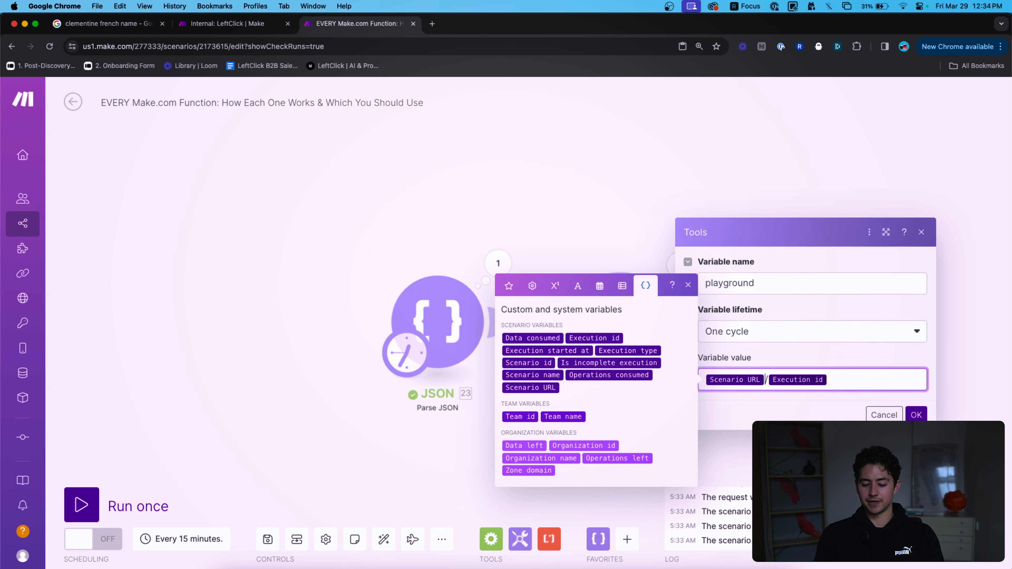
{"action": "type", "text": "/logs"}
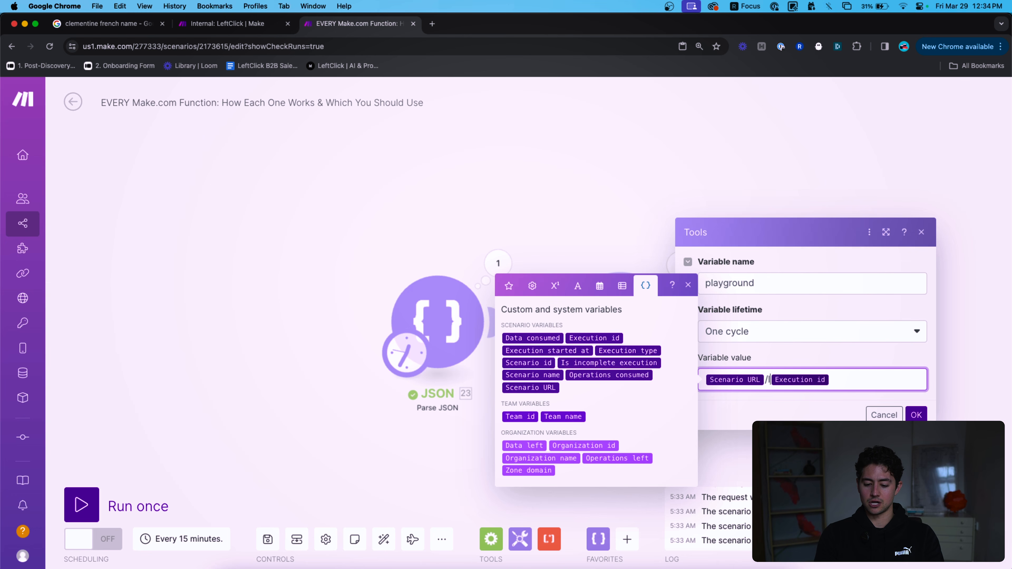
{"action": "left_click", "coordinate": [885, 378]}
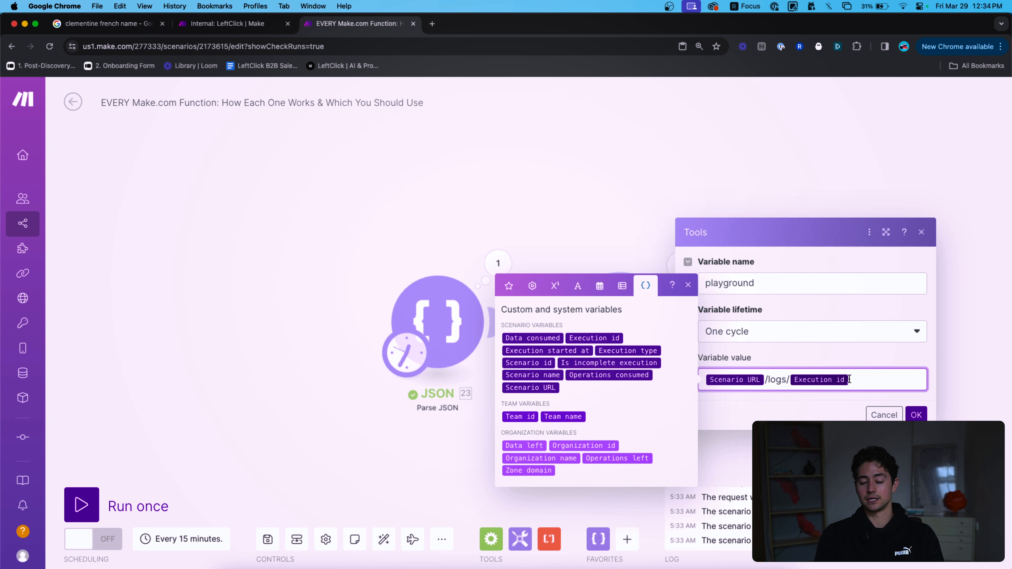
{"action": "key", "text": "super+a"}
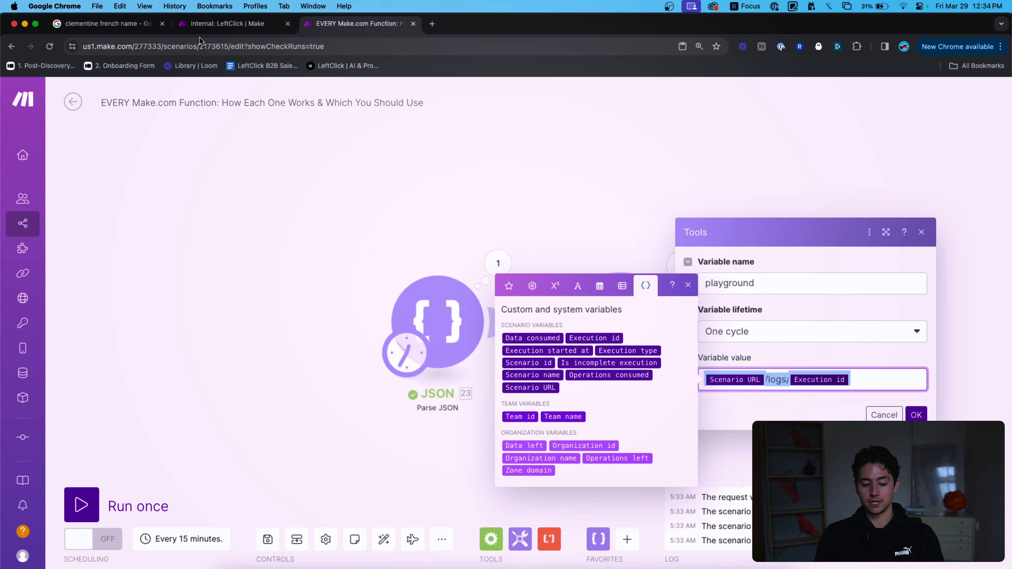
{"action": "left_click_drag", "start_coordinate": [228, 47], "coordinate": [79, 46]}
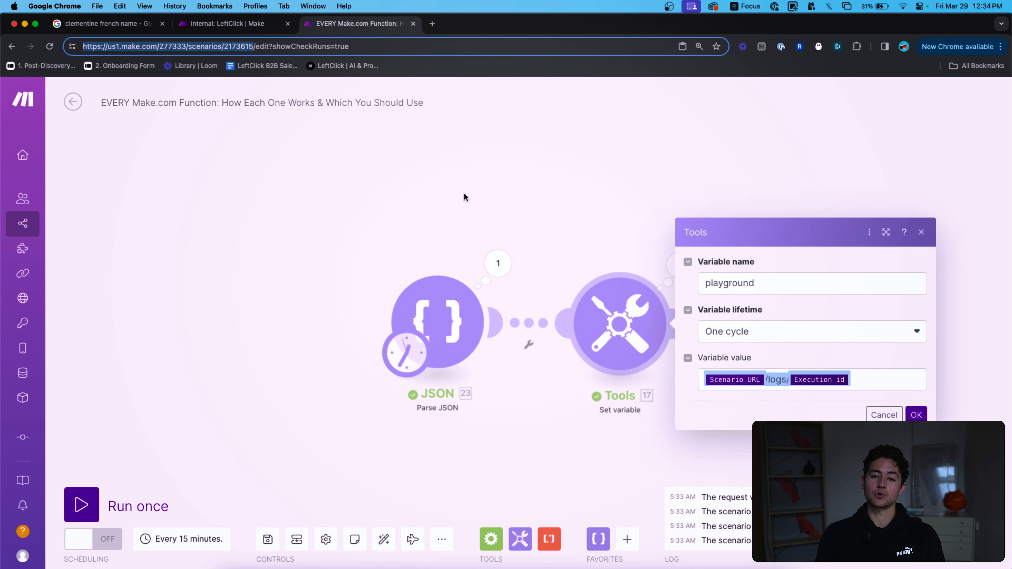
{"action": "left_click", "coordinate": [798, 374]}
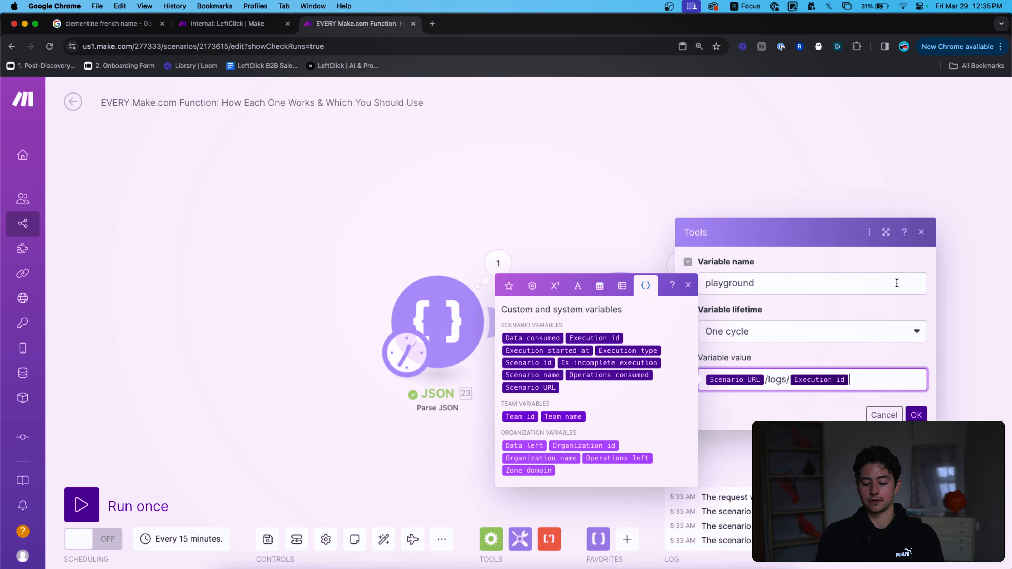
Clear the variable value and insert the Operations left organization variable in its place.
{"action": "key", "text": "super+a"}
{"action": "key", "text": "BackSpace"}
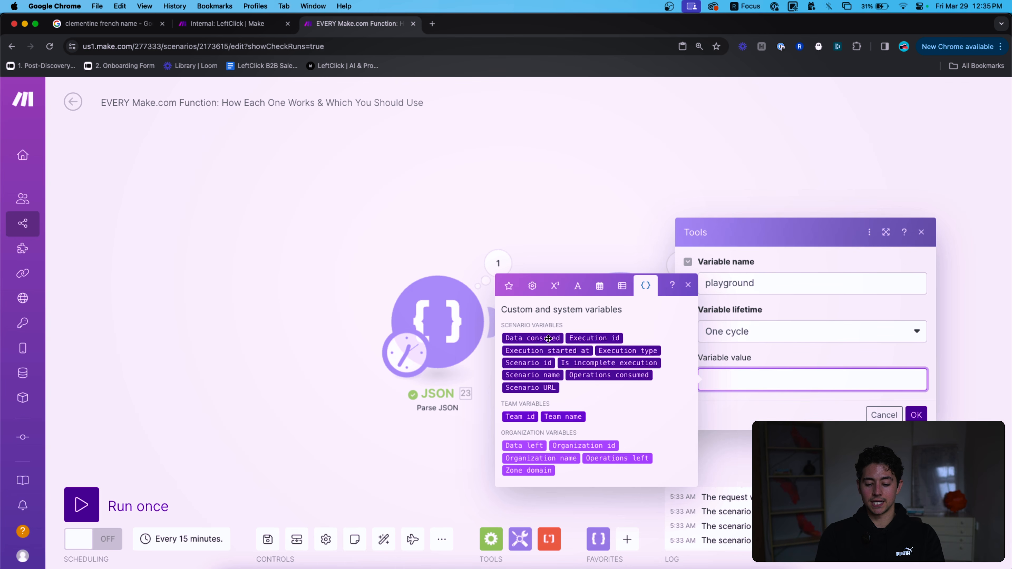
{"action": "mouse_move", "coordinate": [548, 339]}
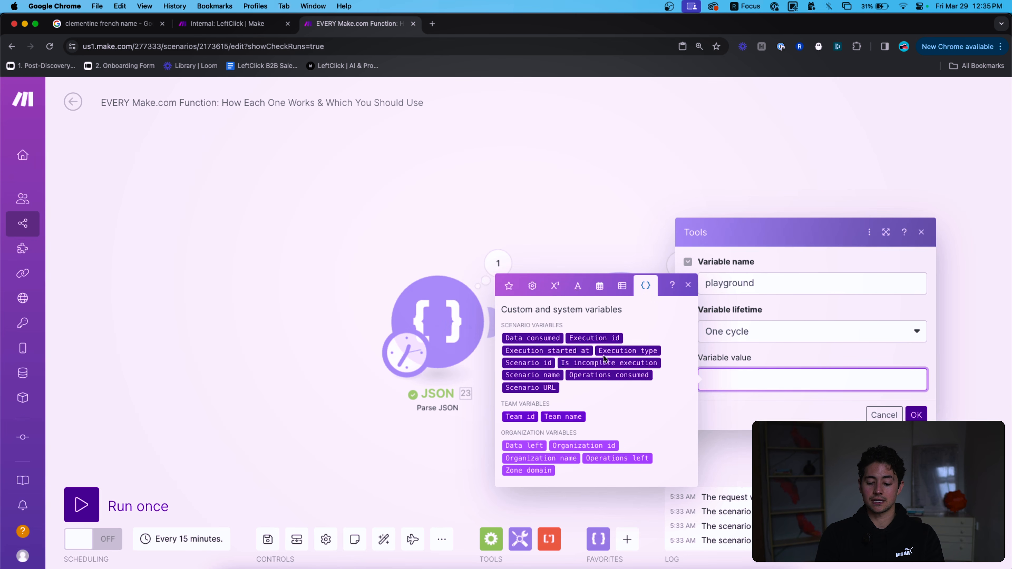
{"action": "mouse_move", "coordinate": [619, 354]}
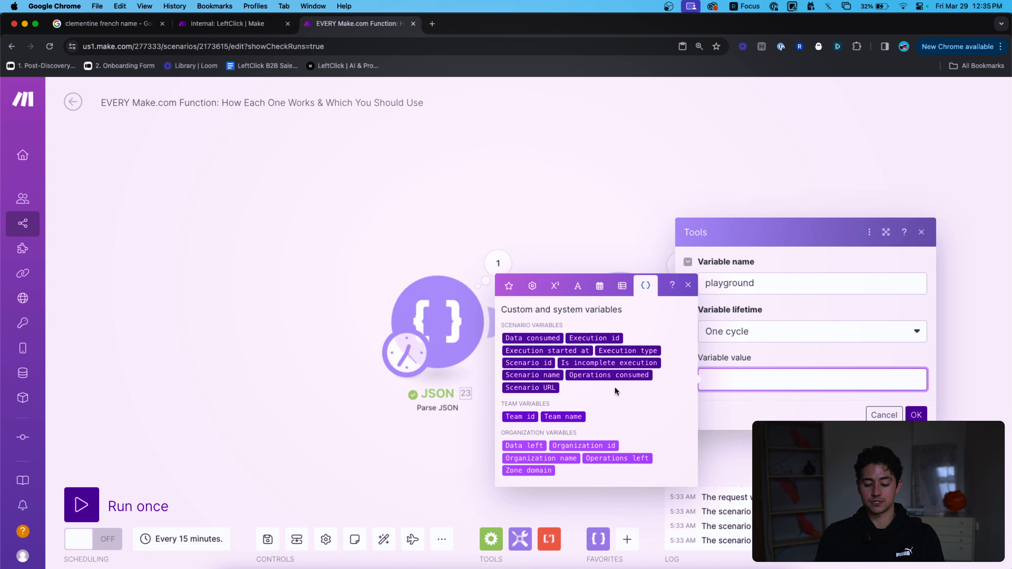
{"action": "mouse_move", "coordinate": [580, 364]}
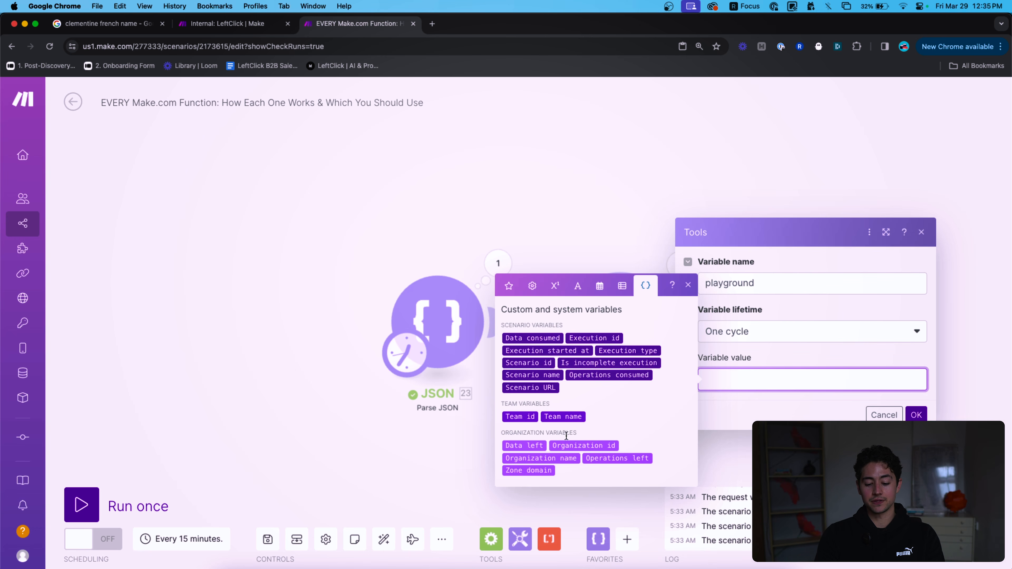
{"action": "left_click", "coordinate": [629, 458]}
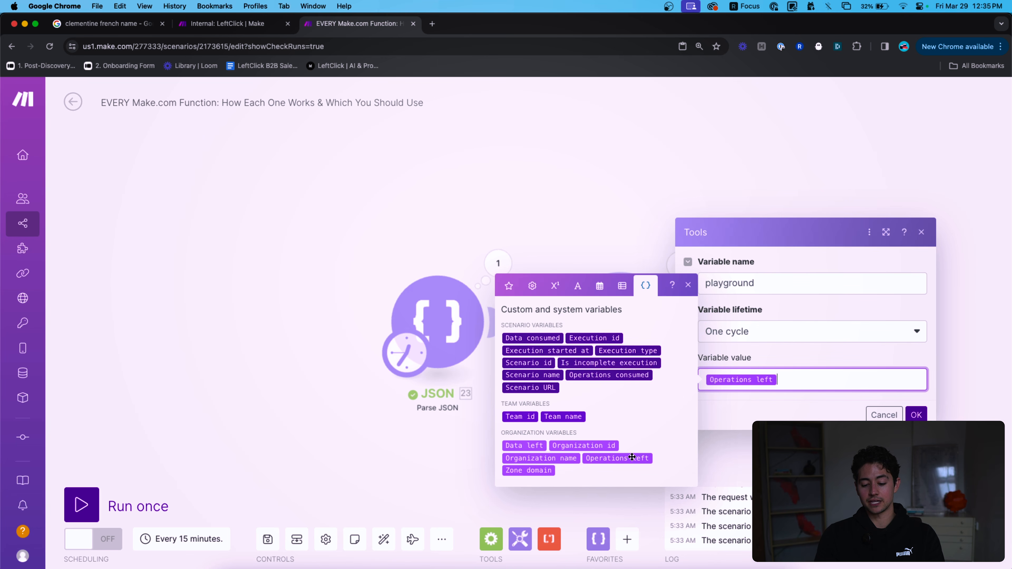